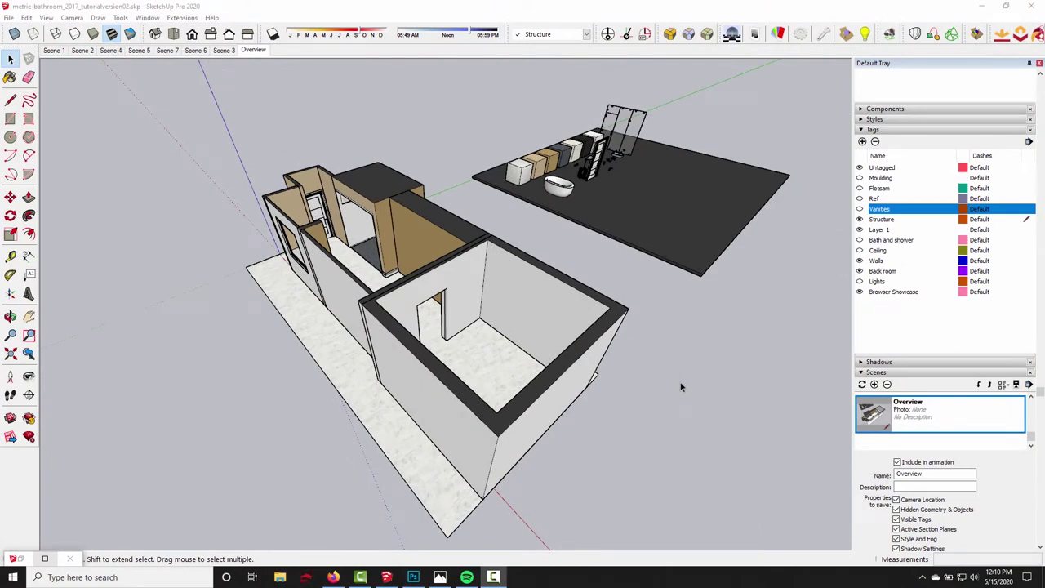
# - Examine the bathroom shell model from above, and review the photo and featured collection on the Metrie gallery page
pyautogui.moveTo(684, 310); pyautogui.dragTo(561, 314, button='middle')
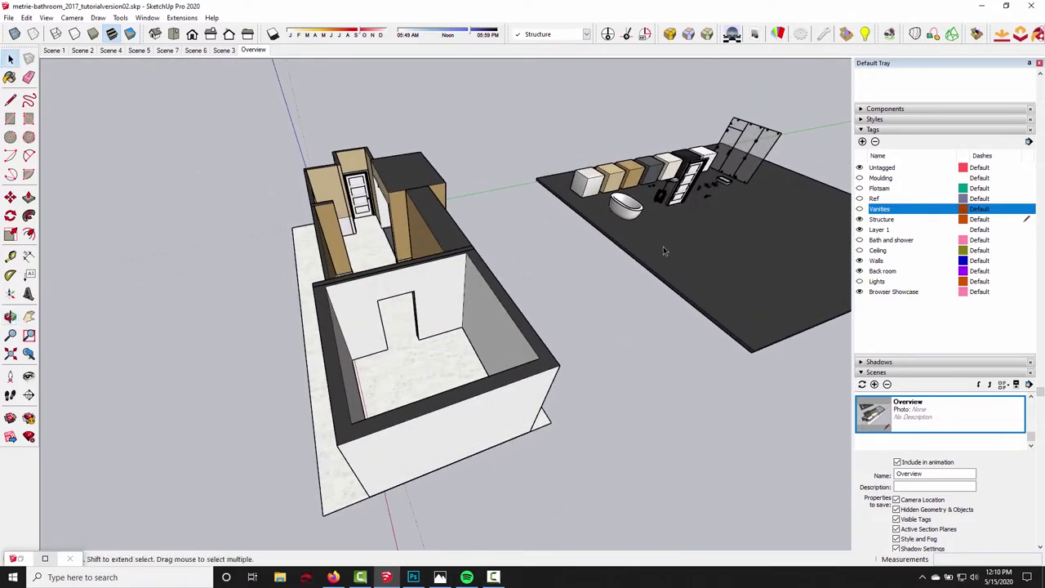
pyautogui.moveTo(663, 245); pyautogui.dragTo(574, 314, button='middle')
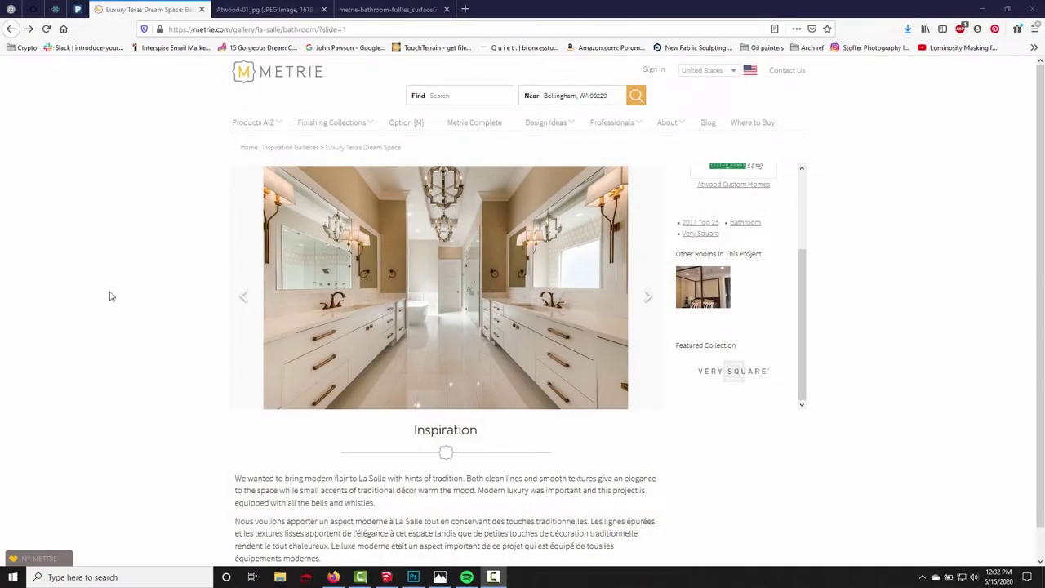
pyautogui.moveTo(431, 318)
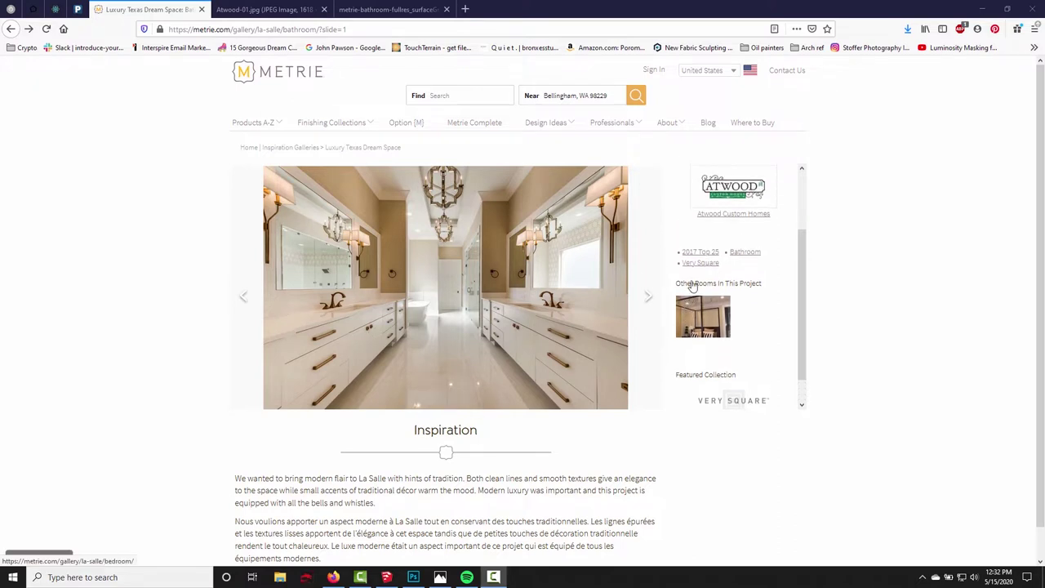
pyautogui.scroll(3, 697, 289)
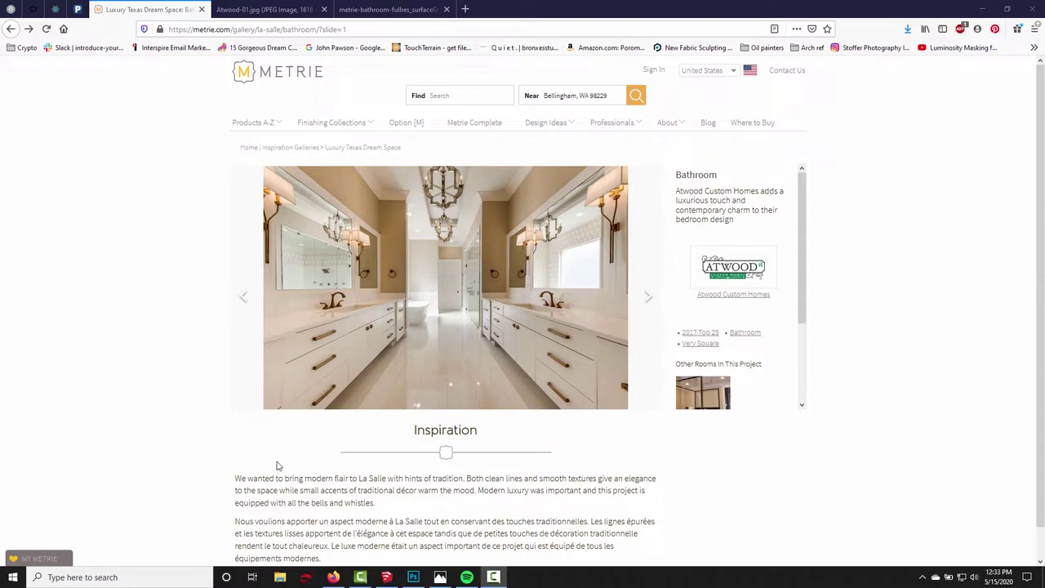
# - Switch to SketchUp and browse the moulding profiles in the SU Podium Browser library
pyautogui.click(389, 578)
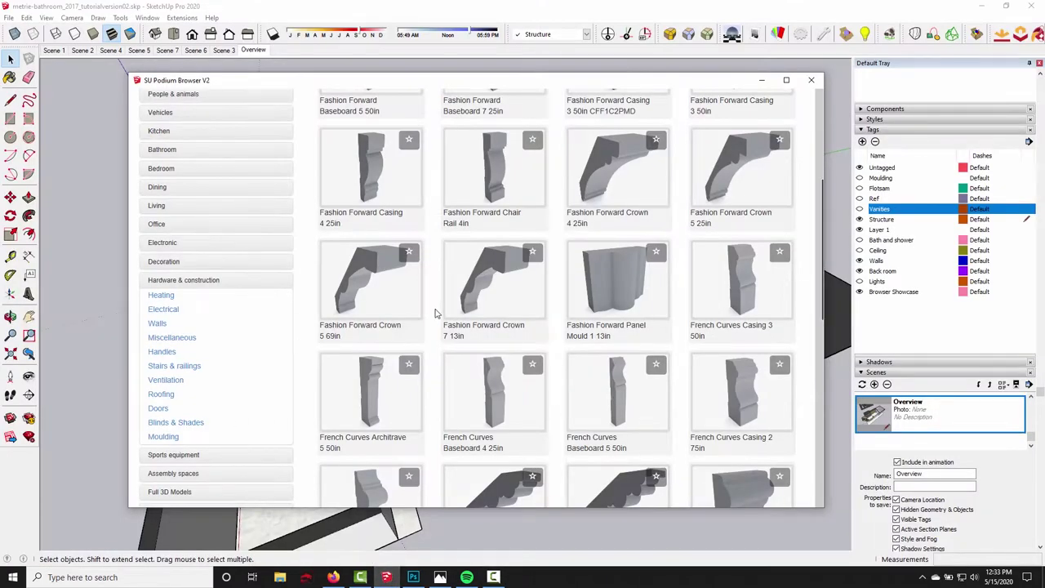
pyautogui.scroll(5, 490, 253)
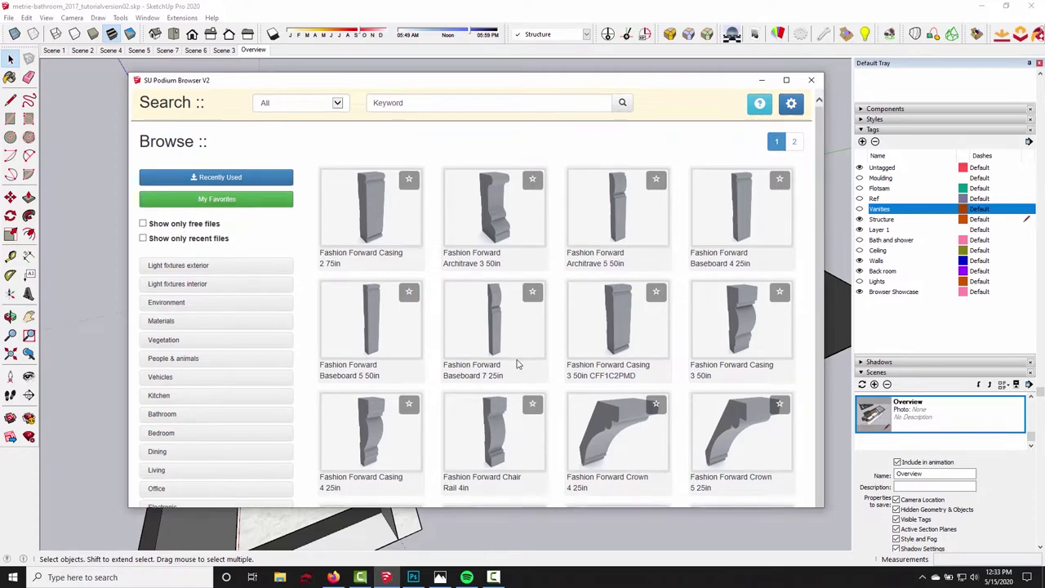
pyautogui.scroll(-1, 519, 362)
pyautogui.scroll(-1, 517, 364)
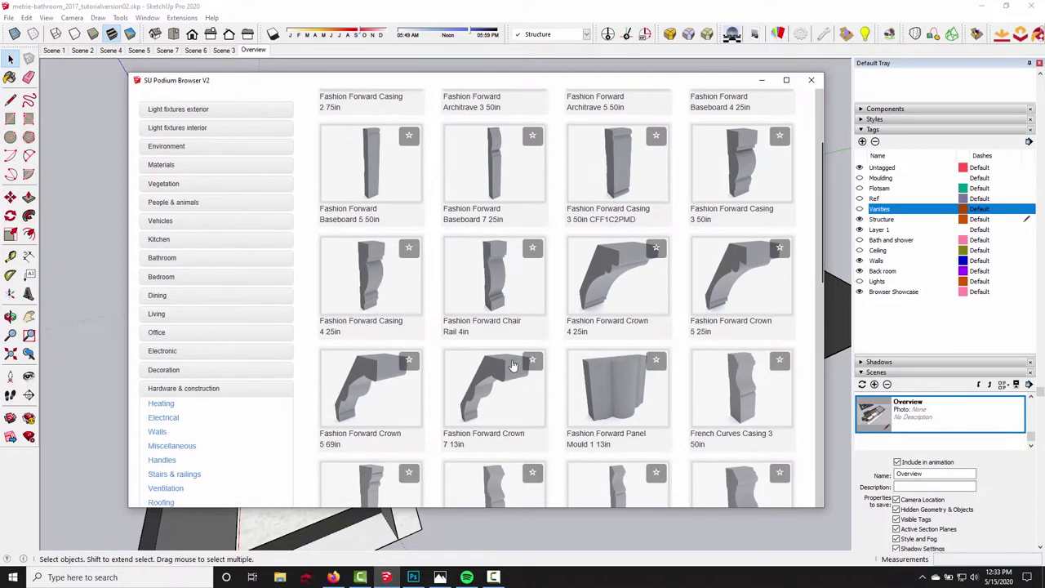
pyautogui.scroll(-1, 510, 364)
# - Check the Metrie gallery page again and search the SU Podium Browser for "very square" mouldings
pyautogui.click(333, 576)
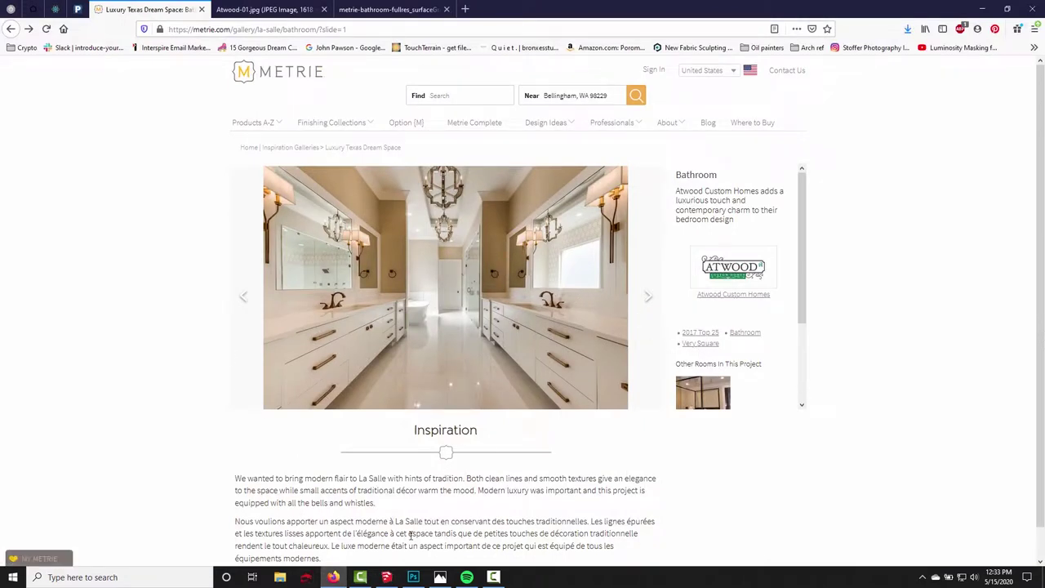
pyautogui.moveTo(386, 576)
pyautogui.click(389, 531)
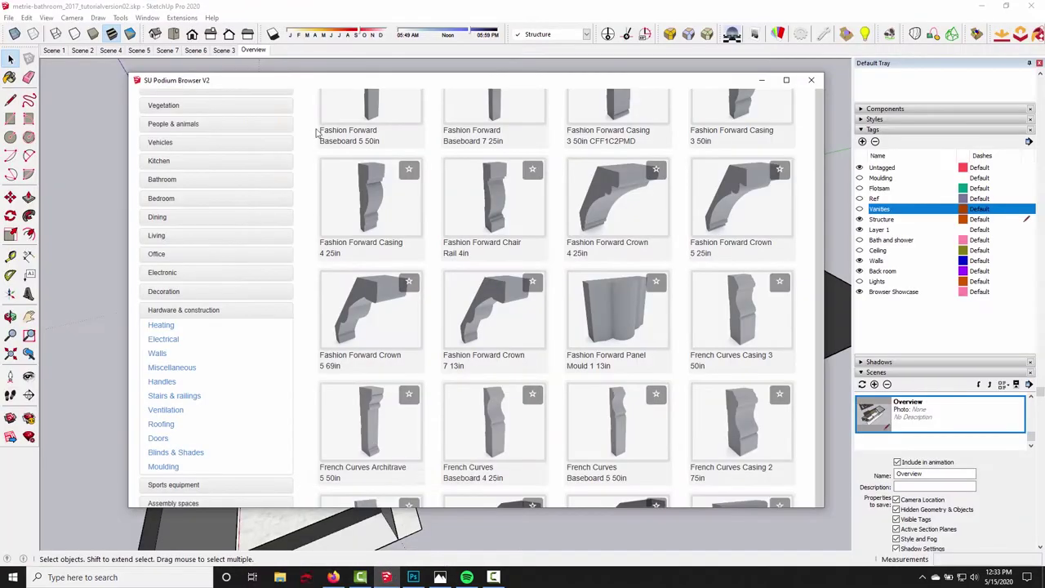
pyautogui.scroll(5, 448, 201)
pyautogui.click(494, 104)
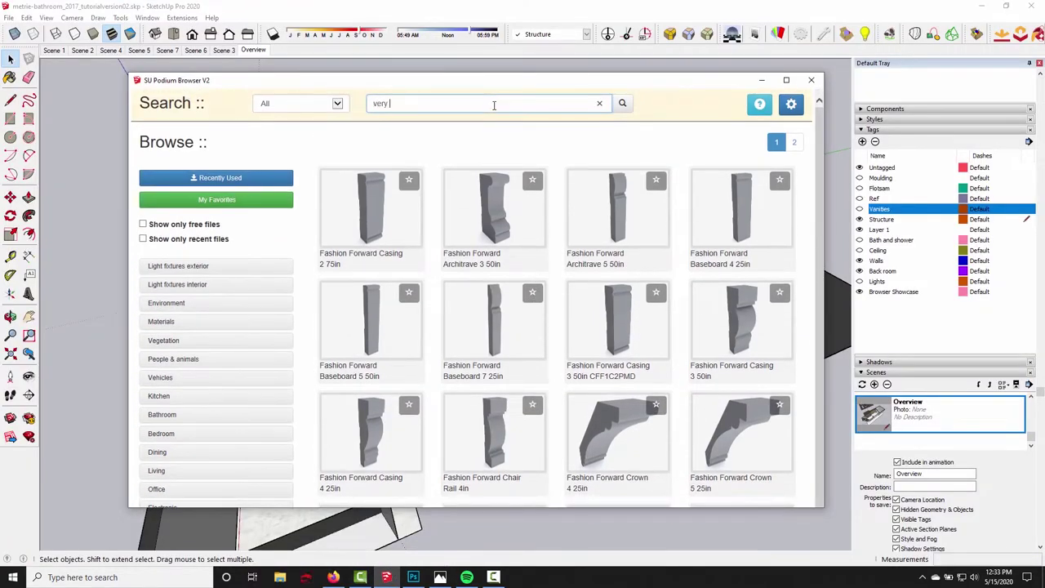
pyautogui.press('Return')
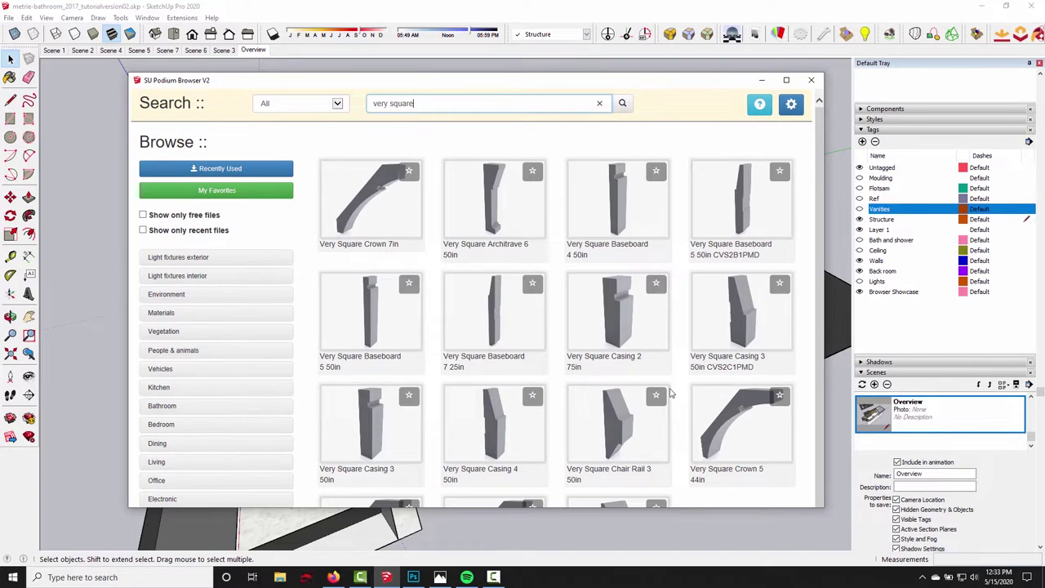
# - Switch to Firefox and examine the full-size Atwood-01 bathroom reference photo from ceiling to floor
pyautogui.click(333, 577)
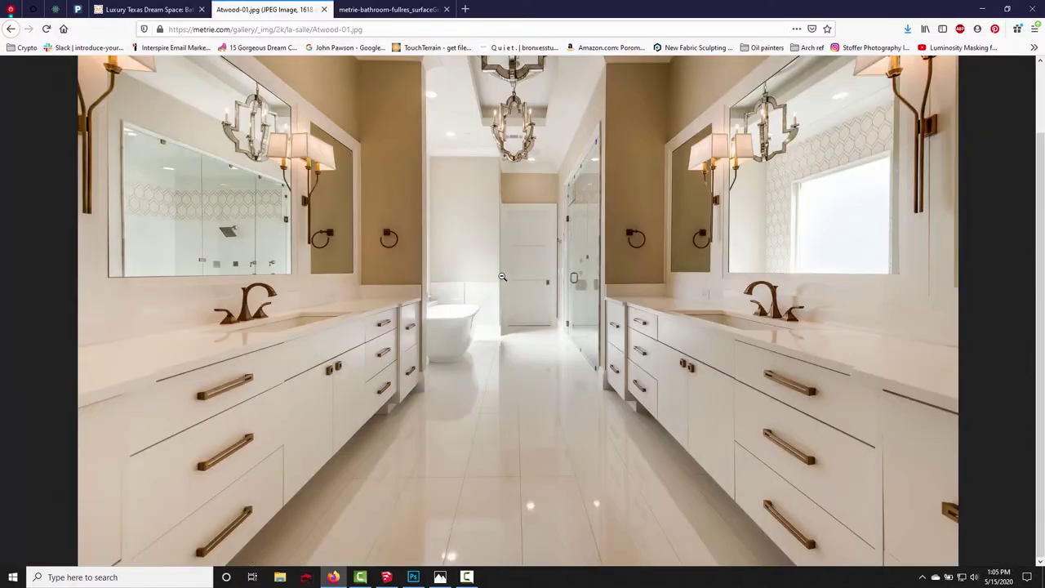
pyautogui.scroll(3, 501, 276)
pyautogui.scroll(-3, 502, 279)
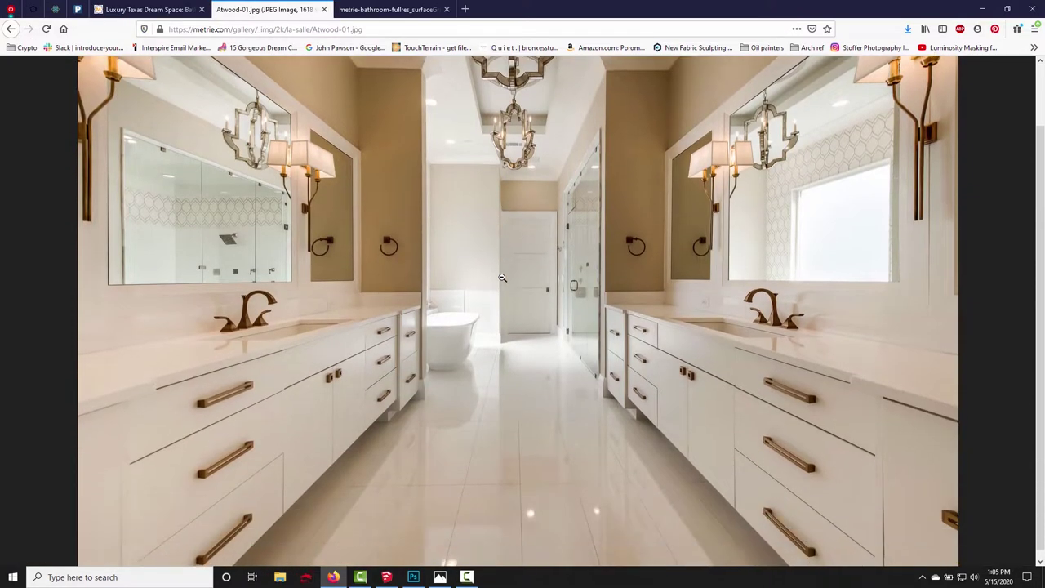
pyautogui.scroll(2, 494, 320)
pyautogui.scroll(2, 494, 320)
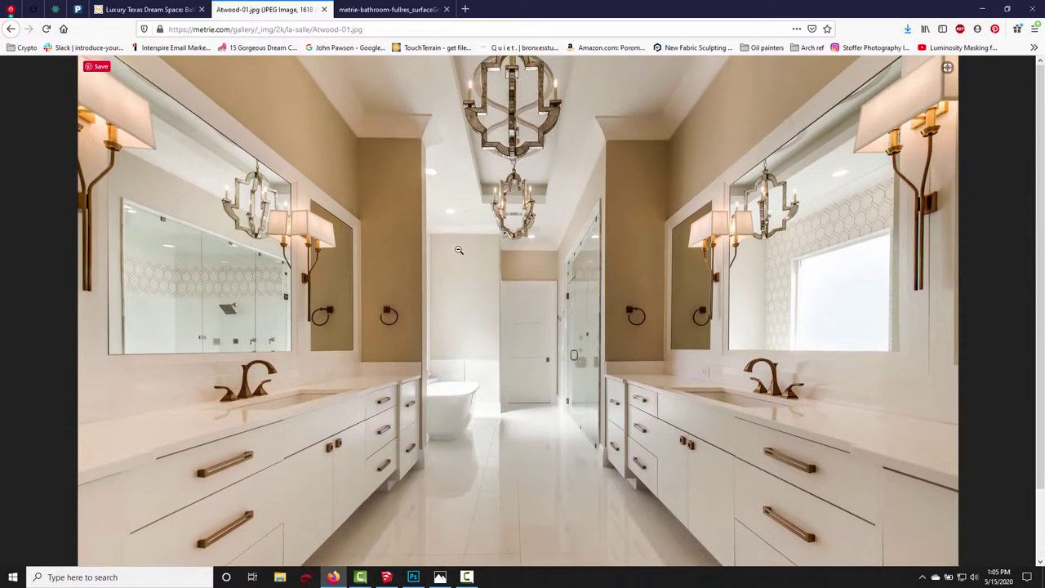
# - Compare the finished metrie-bathroom render with the Atwood-01 reference photo
pyautogui.click(389, 9)
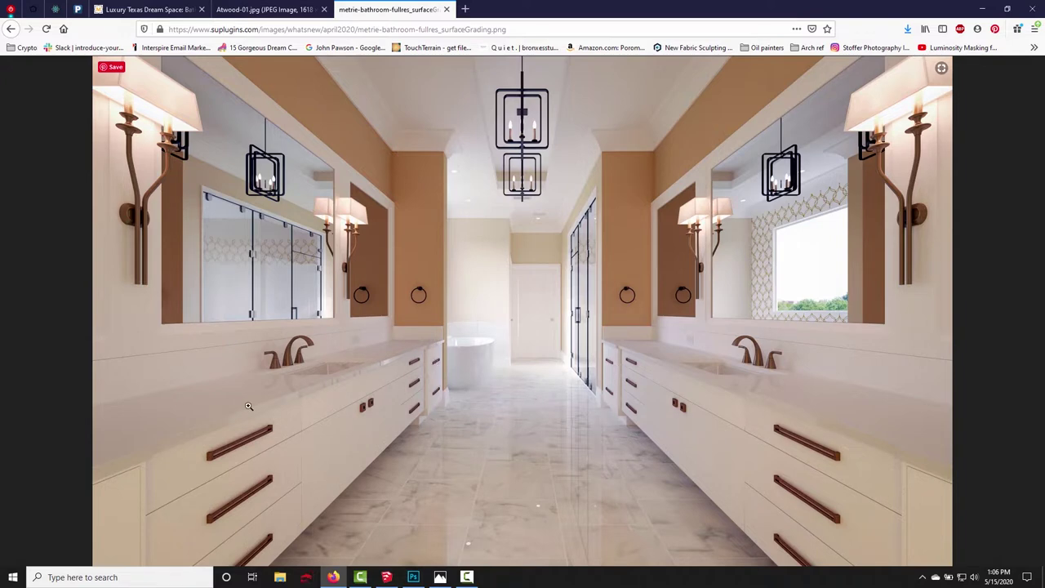
pyautogui.hotkey('ctrl', 'shift', 'Tab')
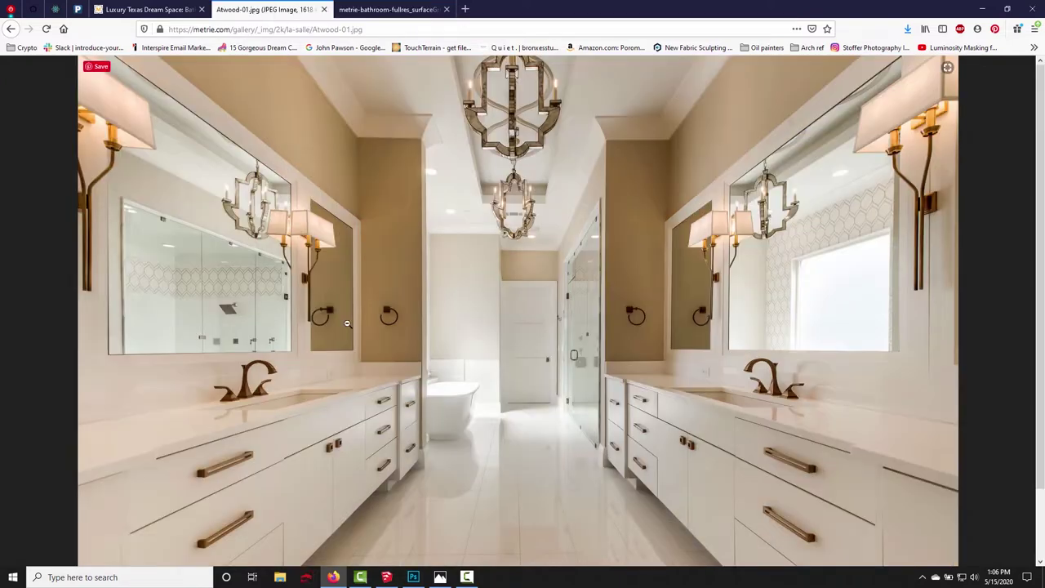
pyautogui.click(383, 15)
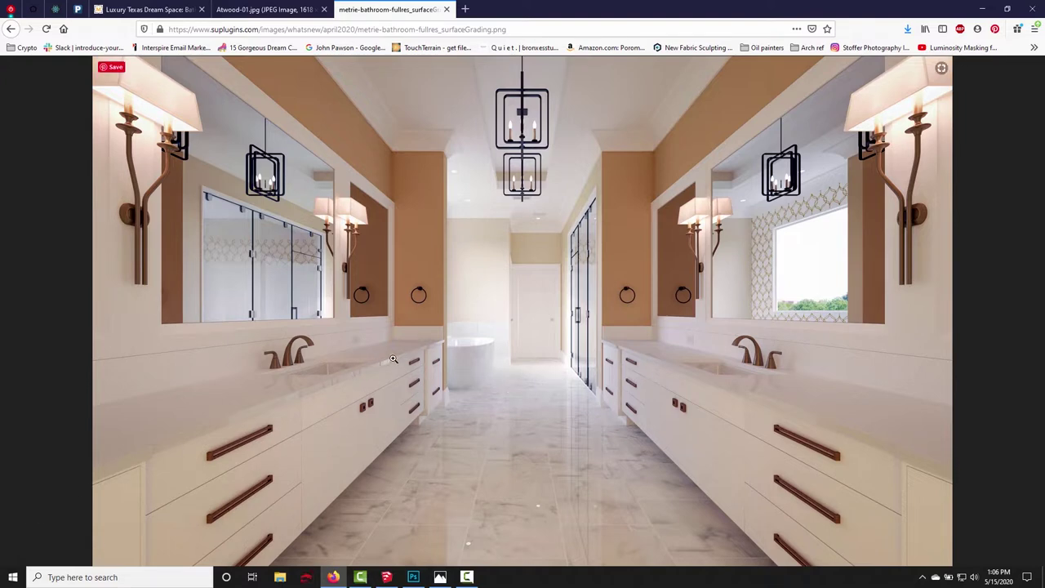
pyautogui.click(274, 12)
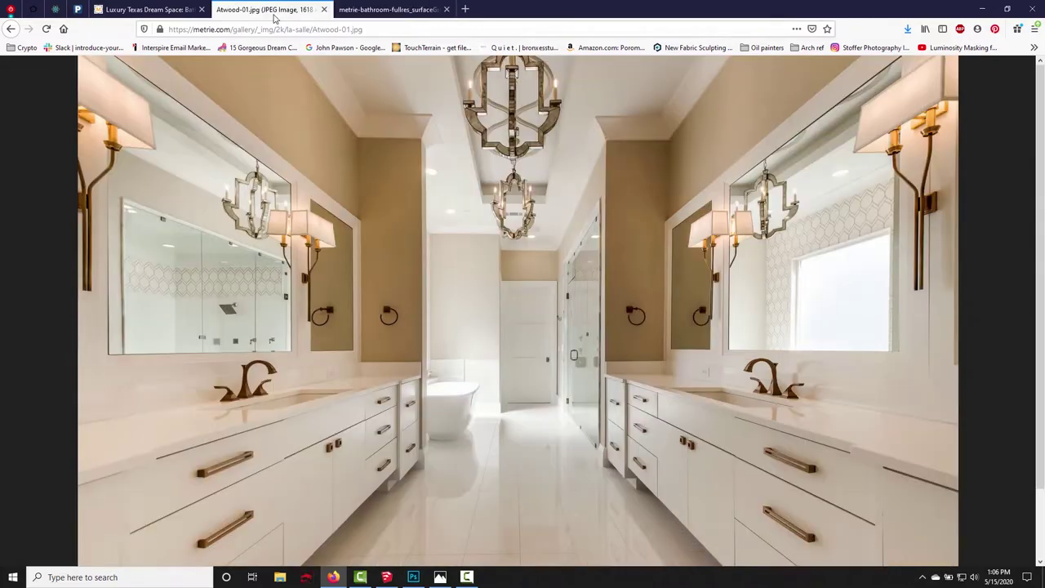
# - View the second Metrie gallery slide enlarged to study the tub and shower, and recheck the reference photo and render
pyautogui.click(171, 15)
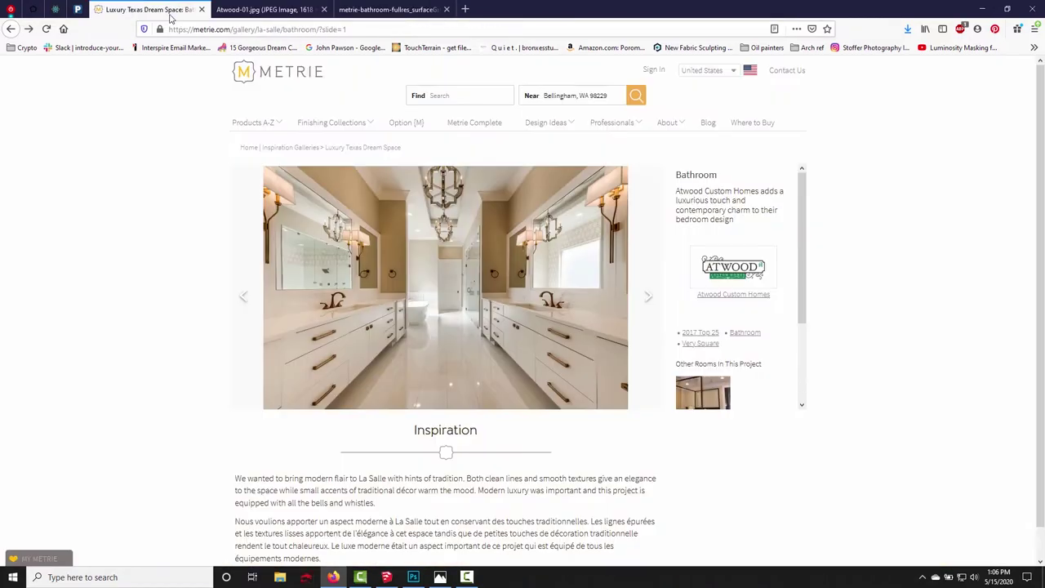
pyautogui.click(648, 296)
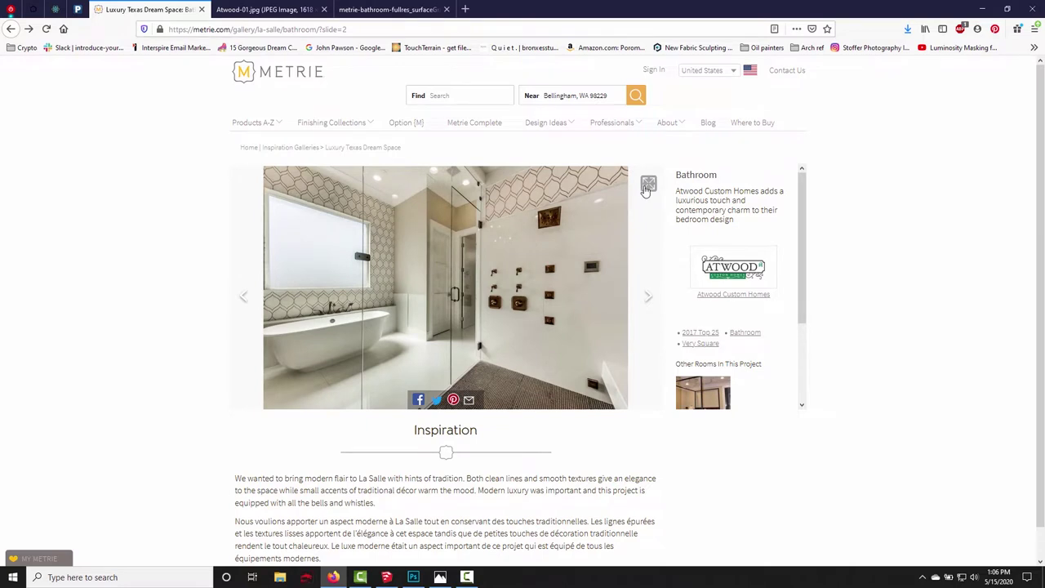
pyautogui.click(648, 185)
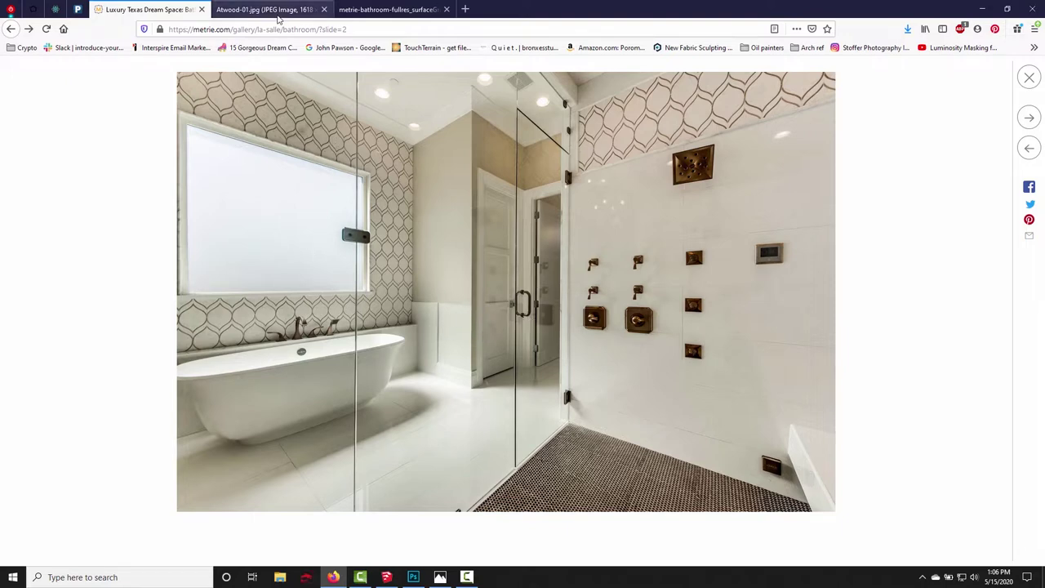
pyautogui.click(263, 9)
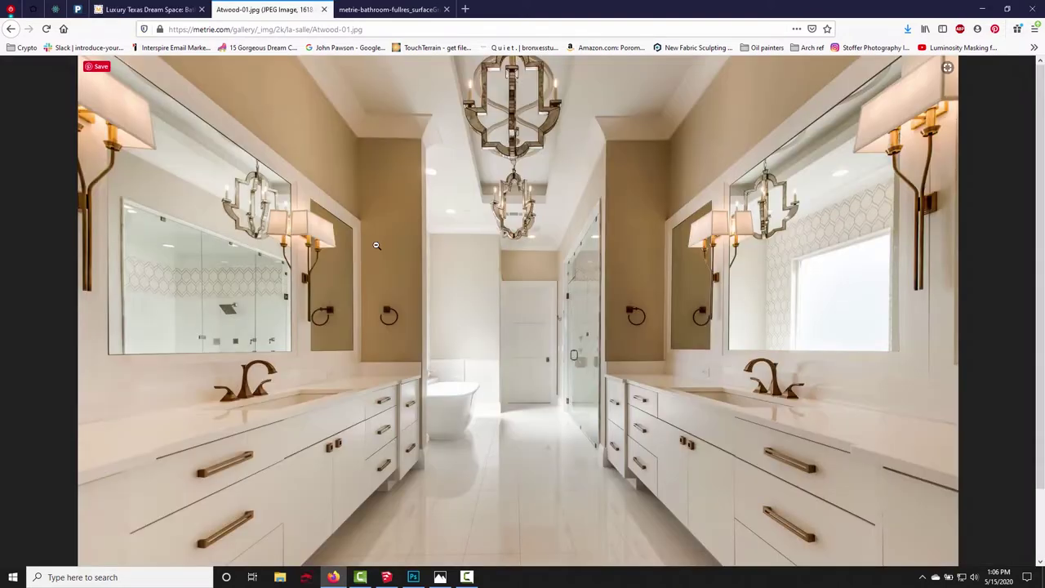
pyautogui.click(425, 9)
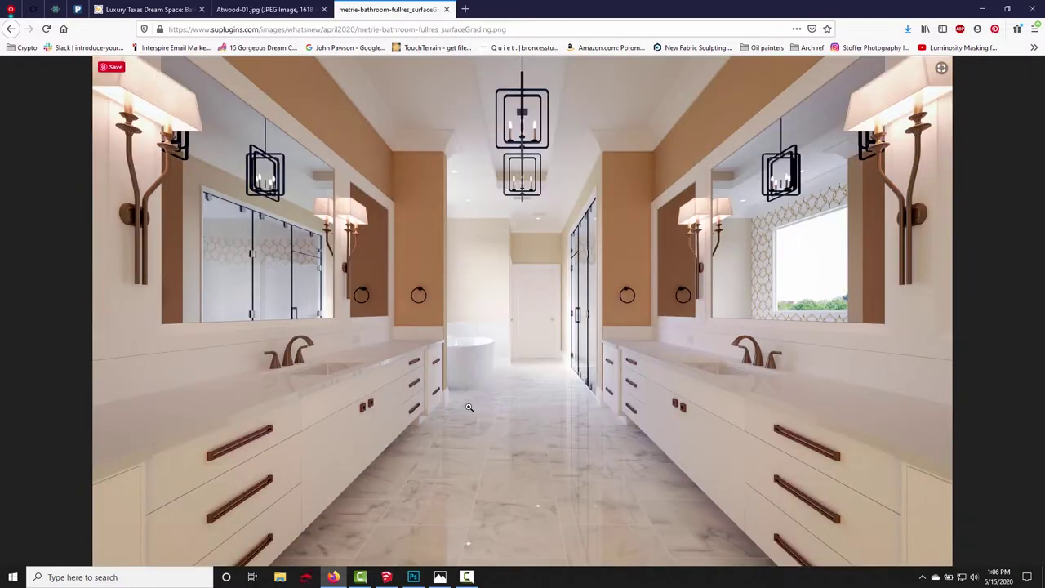
# - Switch to SketchUp and select the shower enclosure, back walls and door to inspect how the structure is grouped, and clear the selection
pyautogui.moveTo(394, 580)
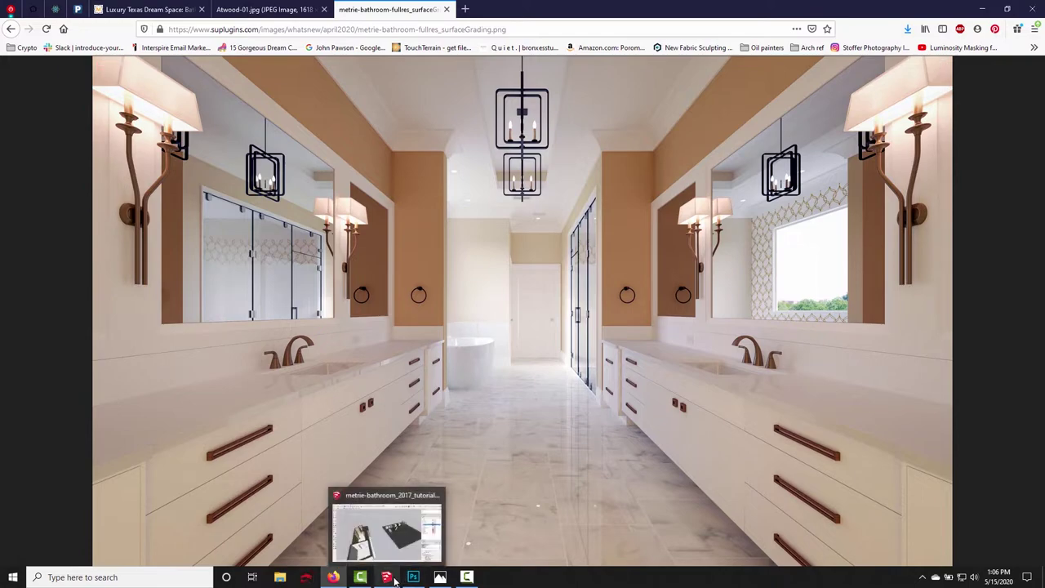
pyautogui.click(394, 578)
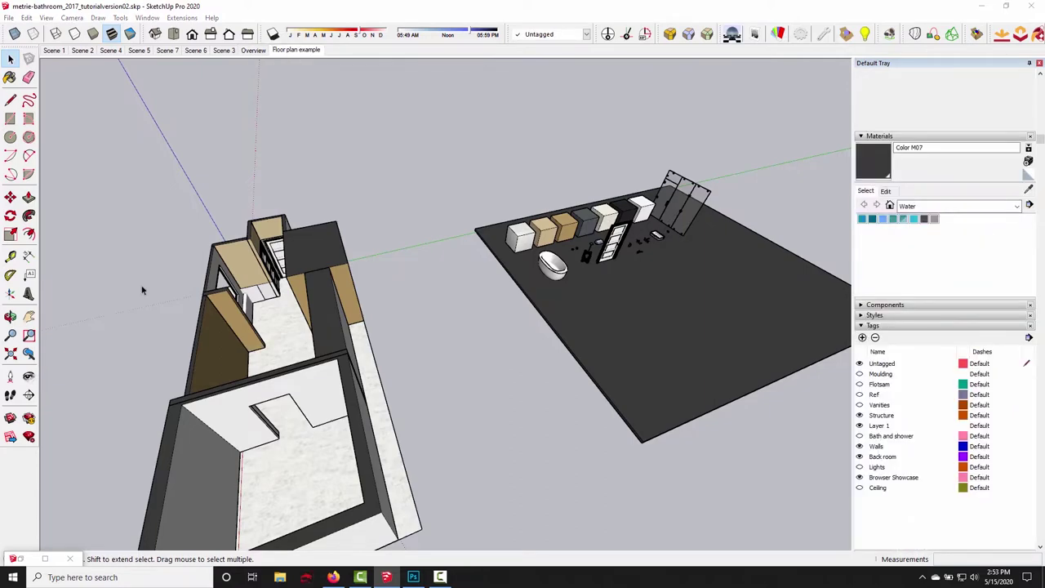
pyautogui.moveTo(135, 303); pyautogui.dragTo(449, 292, button='middle')
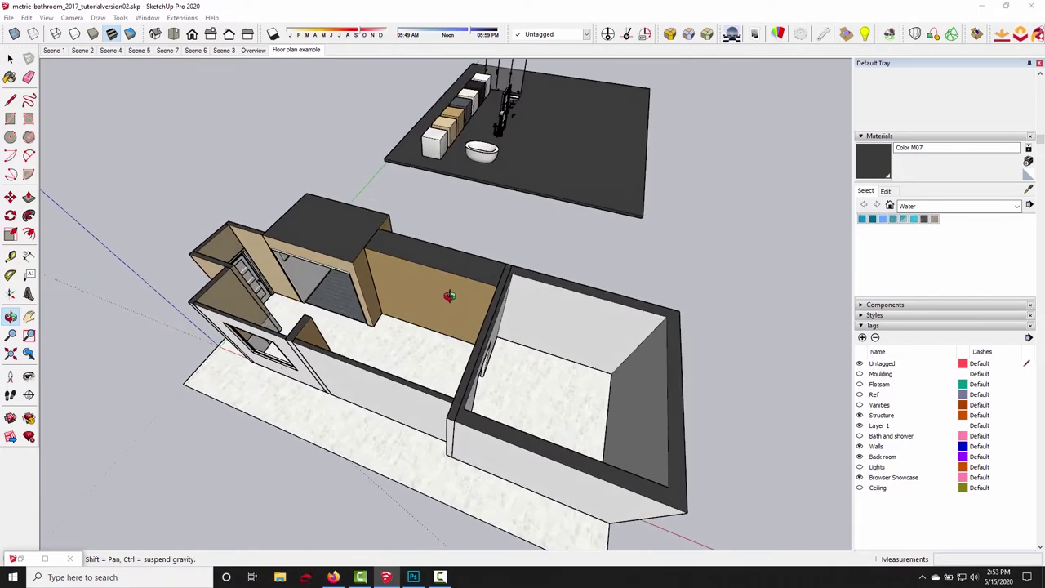
pyautogui.click(444, 307)
pyautogui.keyDown('shift'); pyautogui.click(352, 260); pyautogui.keyUp('shift')
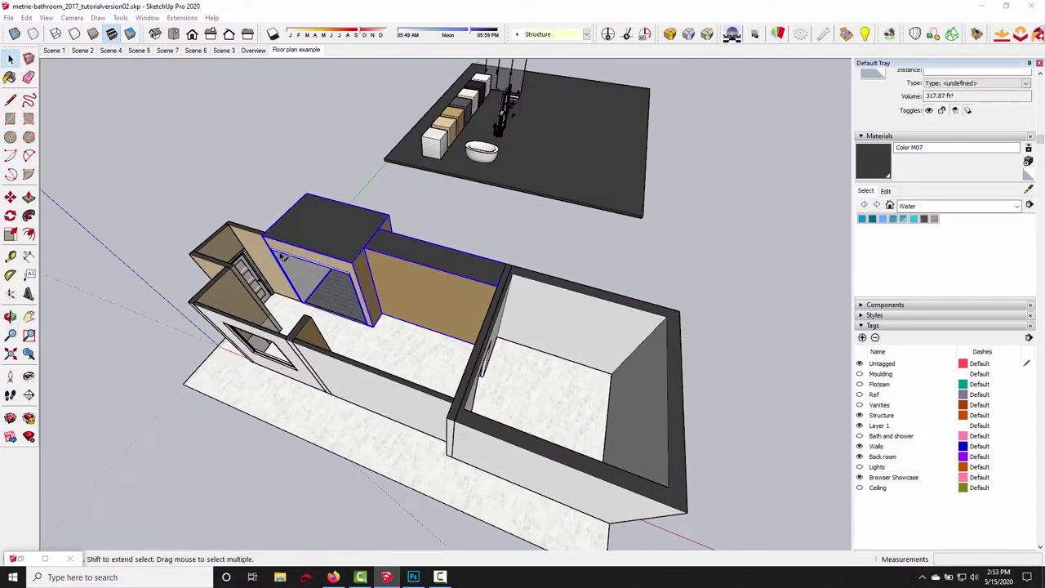
pyautogui.keyDown('shift'); pyautogui.click(249, 248); pyautogui.keyUp('shift')
pyautogui.keyDown('shift'); pyautogui.click(248, 274); pyautogui.keyUp('shift')
pyautogui.keyDown('shift'); pyautogui.click(222, 298); pyautogui.keyUp('shift')
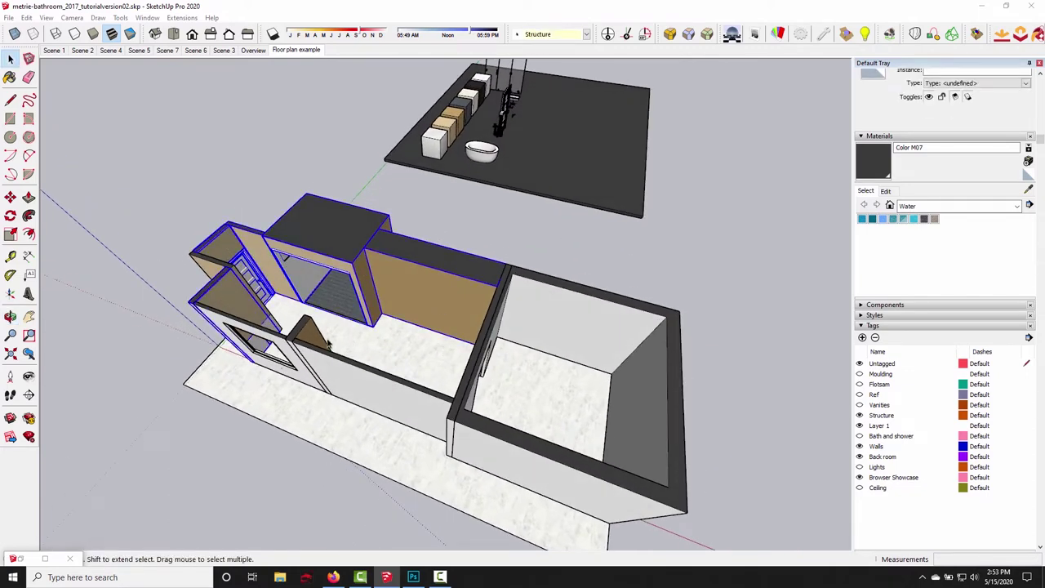
pyautogui.click(144, 399)
# - Examine the bathroom structure's outer walls, window opening and interior layout from several sides
pyautogui.moveTo(225, 357); pyautogui.dragTo(293, 294, button='middle')
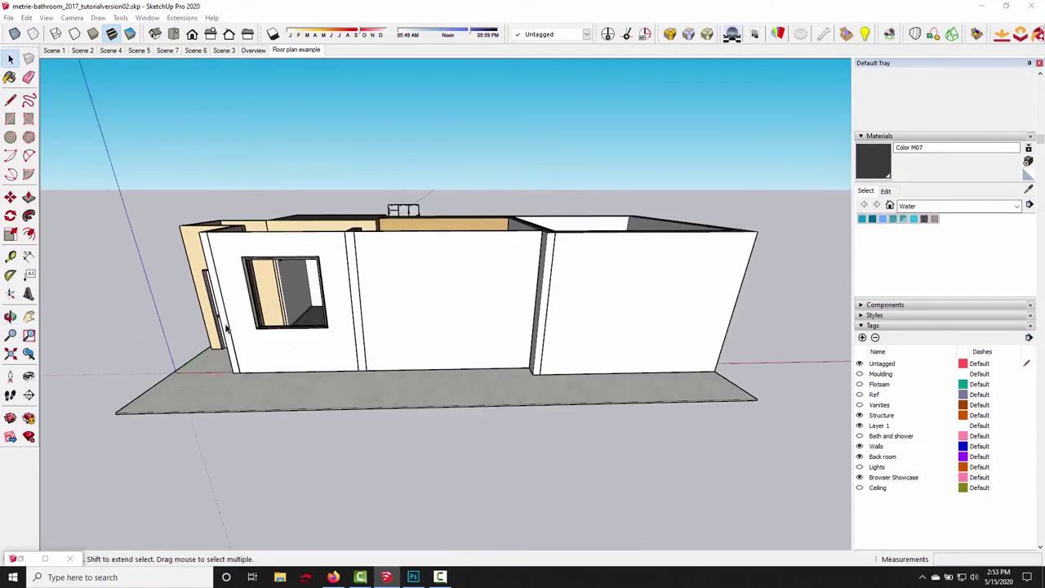
pyautogui.moveTo(226, 327); pyautogui.dragTo(677, 397, button='middle')
pyautogui.moveTo(536, 251); pyautogui.dragTo(451, 441, button='middle')
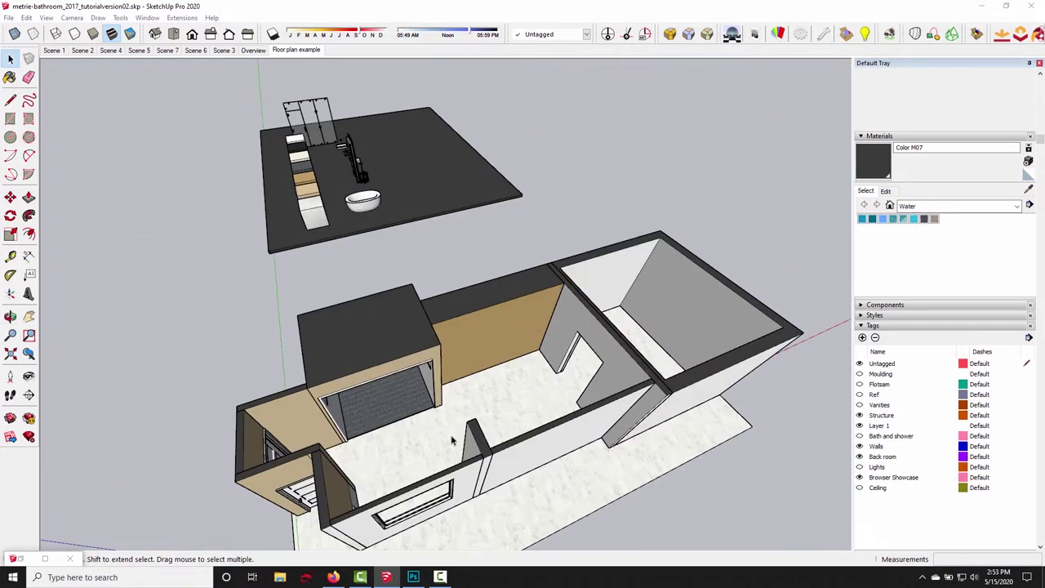
pyautogui.moveTo(571, 400); pyautogui.dragTo(476, 445, button='middle')
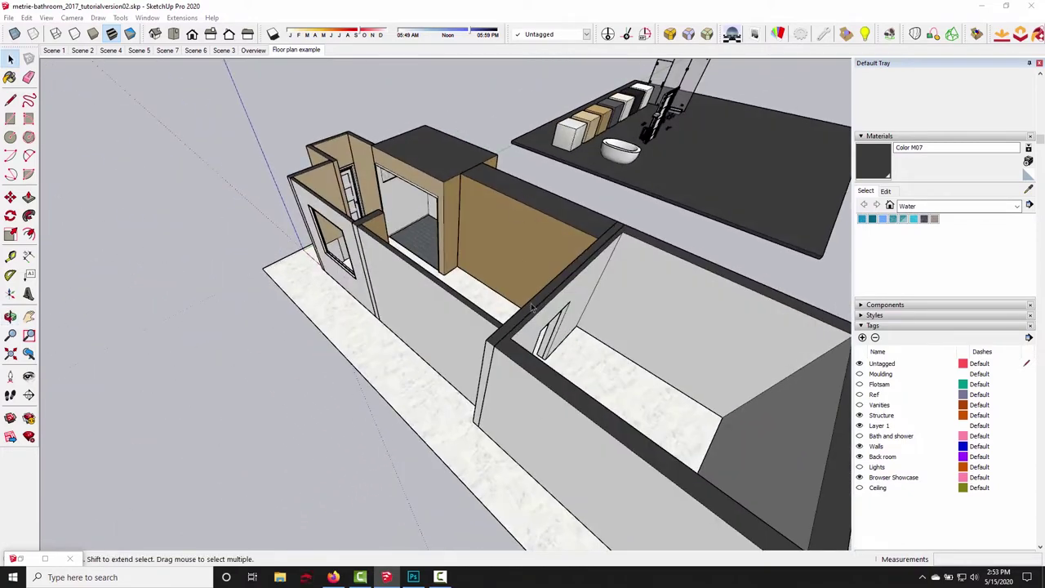
# - Open the flat floor plan beside the bathroom structure for editing
pyautogui.moveTo(321, 373); pyautogui.dragTo(419, 291, button='middle')
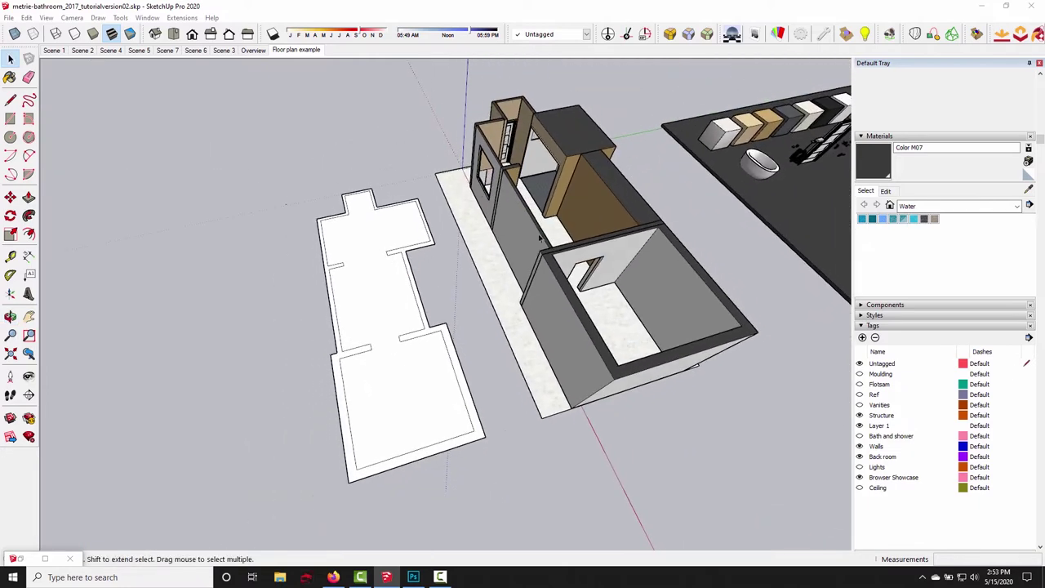
pyautogui.scroll(3, 420, 292)
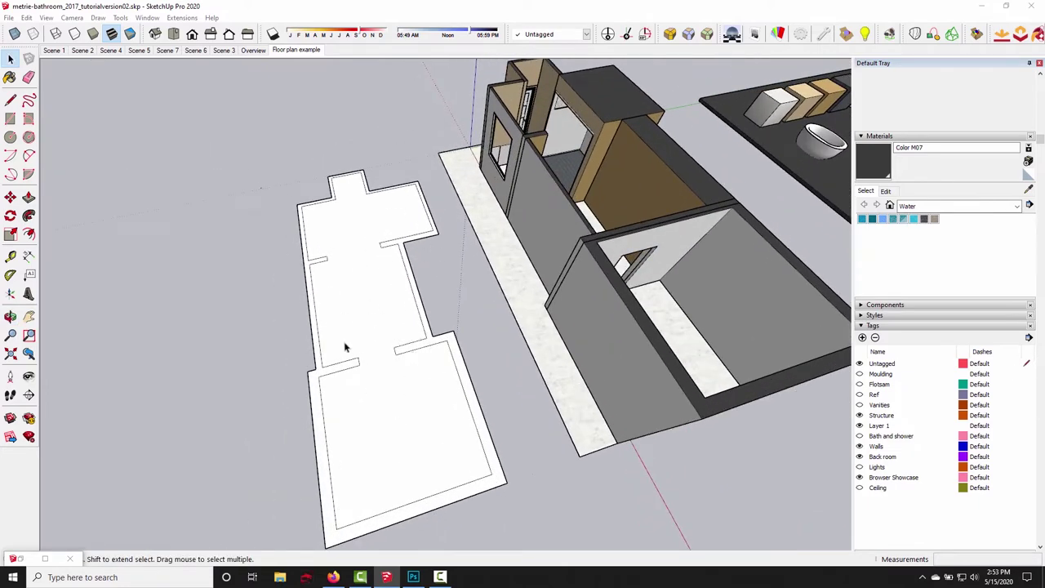
pyautogui.moveTo(345, 346); pyautogui.dragTo(459, 356, button='middle')
pyautogui.scroll(3, 280, 273)
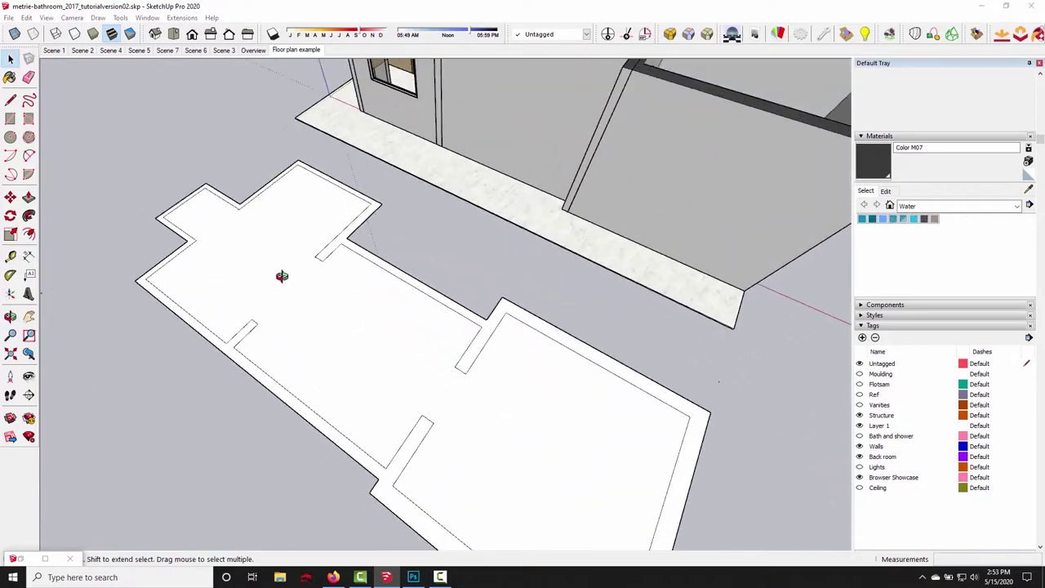
pyautogui.moveTo(280, 272); pyautogui.dragTo(356, 290, button='middle')
pyautogui.scroll(3, 357, 289)
pyautogui.doubleClick(317, 274)
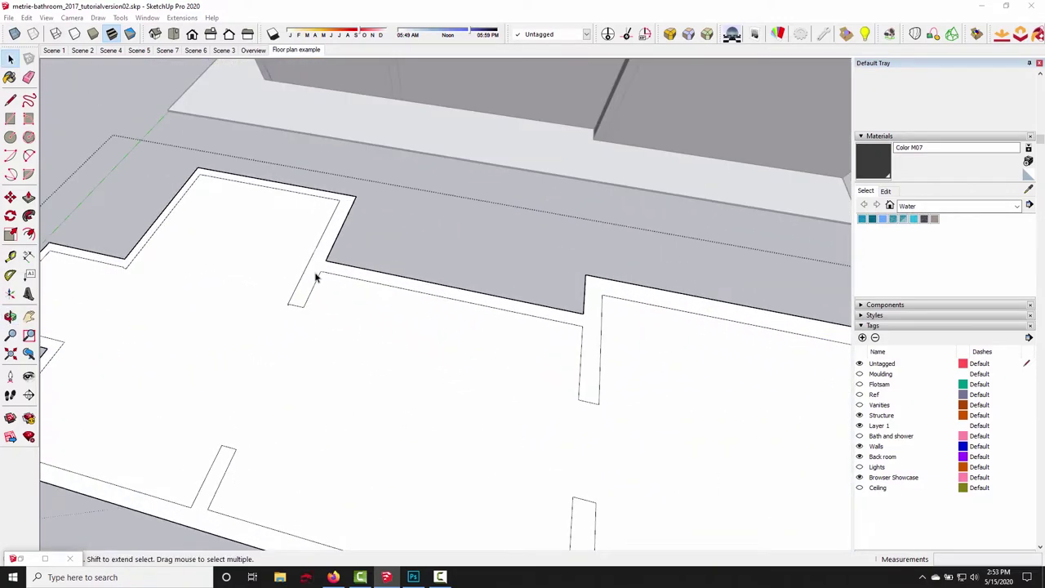
# - Push/Pull the floor plan's wall outline up 10' into full-height walls and close the floor plan for editing
pyautogui.click(316, 274)
pyautogui.click(308, 279)
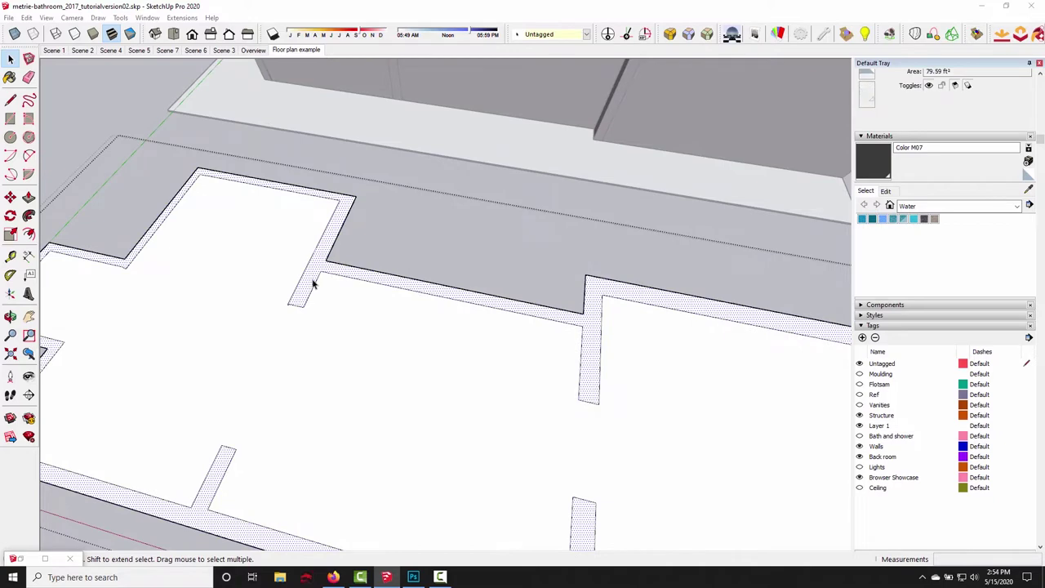
pyautogui.press('p')
pyautogui.scroll(-3, 429, 375)
pyautogui.moveTo(429, 375); pyautogui.dragTo(410, 357, button='middle')
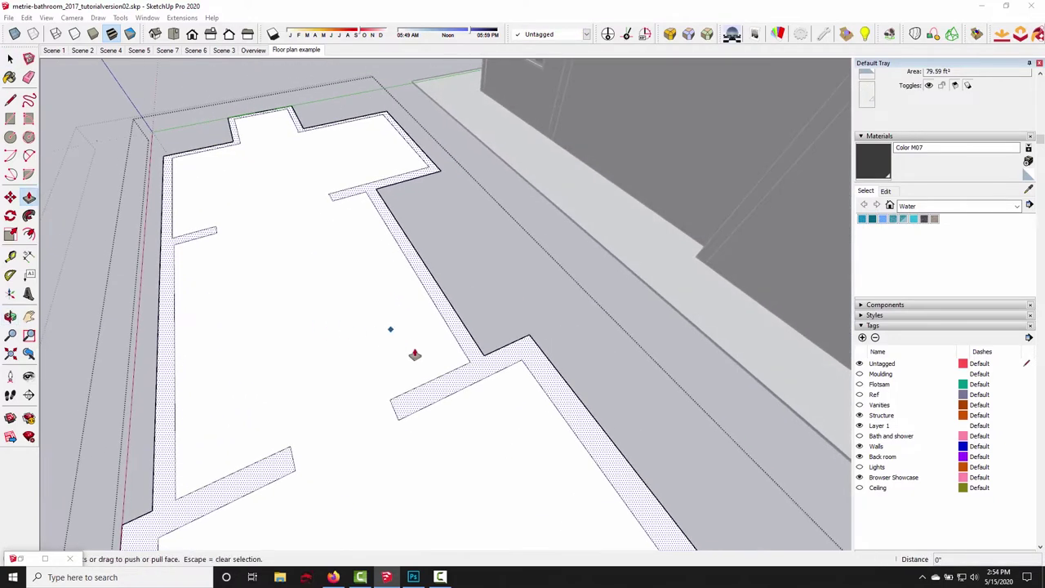
pyautogui.moveTo(434, 377); pyautogui.dragTo(484, 292)
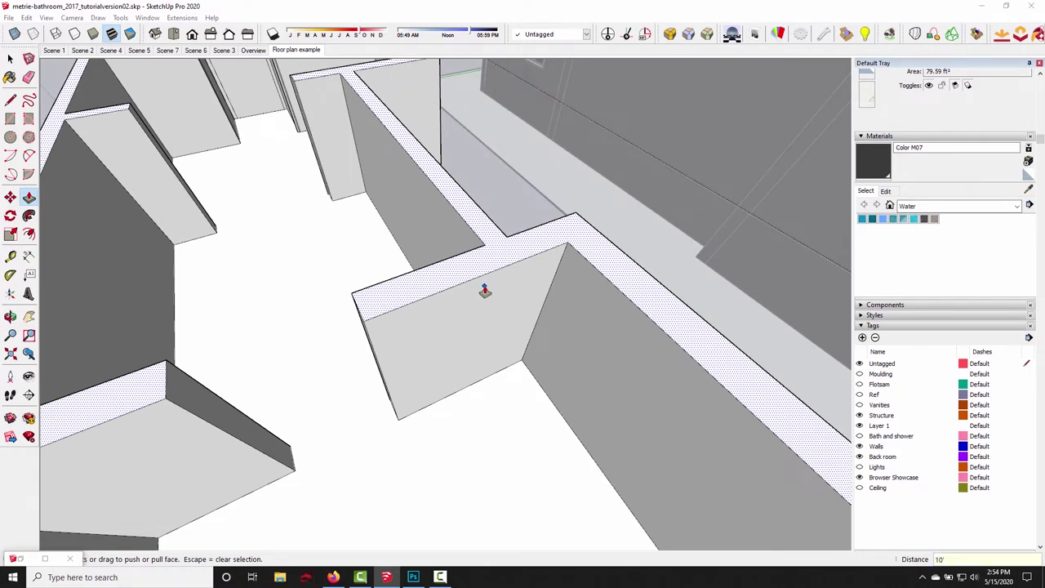
pyautogui.scroll(5, 484, 292)
pyautogui.scroll(-8, 484, 292)
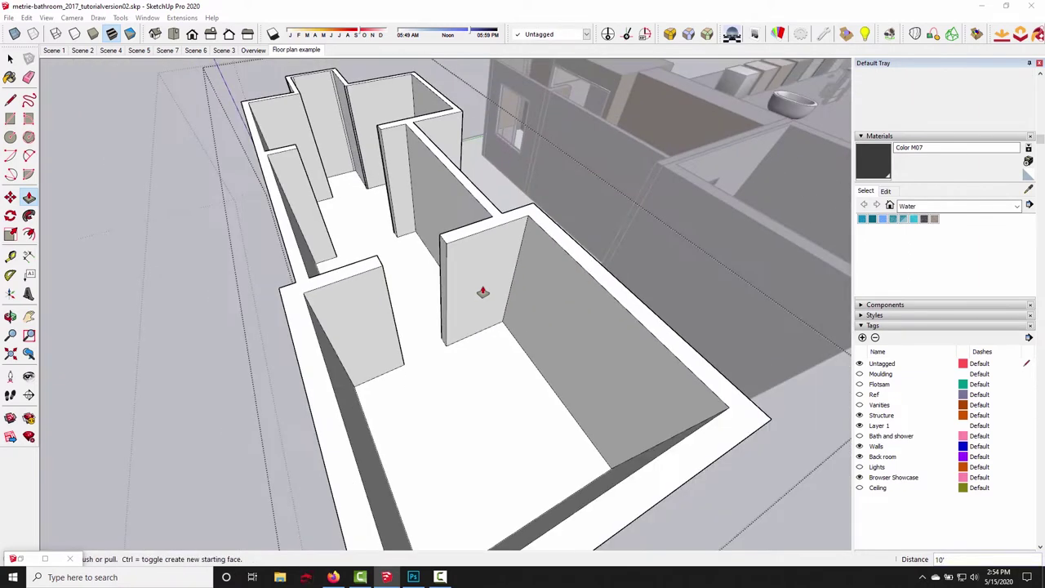
pyautogui.moveTo(484, 292)
pyautogui.mouseDown(button='middle')
pyautogui.moveTo(447, 260)
pyautogui.moveTo(465, 209)
pyautogui.moveTo(452, 198)
pyautogui.mouseUp(button='middle')
pyautogui.press('space')
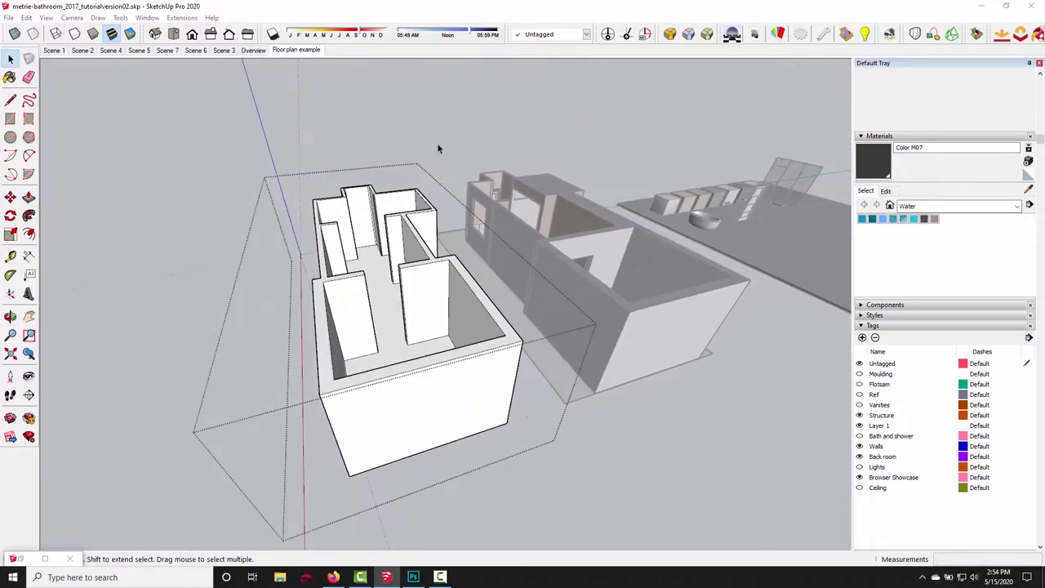
pyautogui.moveTo(438, 147); pyautogui.dragTo(445, 148, button='middle')
pyautogui.moveTo(389, 206); pyautogui.dragTo(377, 262, button='middle')
pyautogui.moveTo(368, 336); pyautogui.dragTo(463, 313, button='middle')
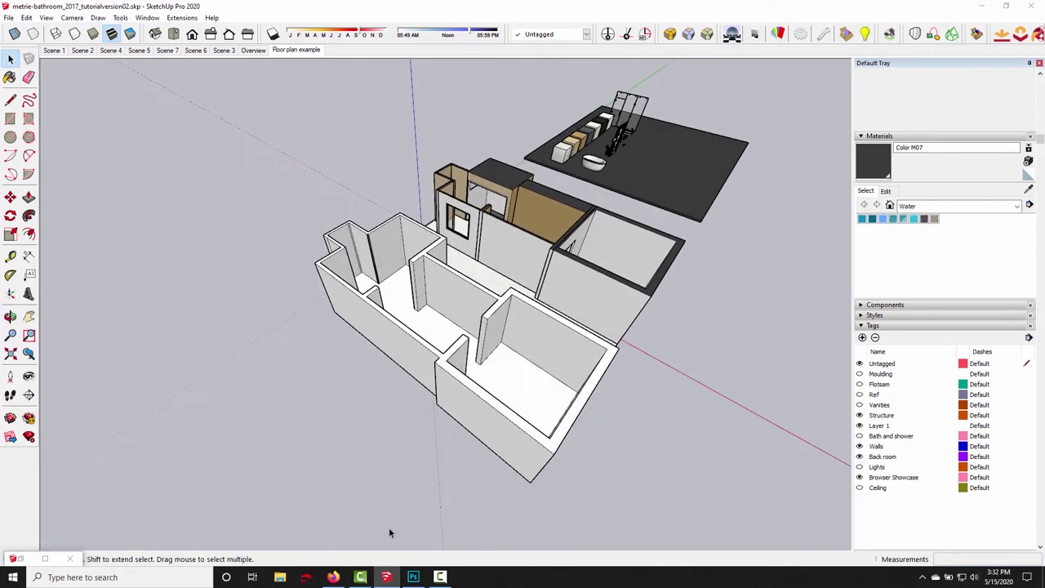
# - Select the detailed bathroom's front wall and shower enclosure to inspect how the structure is divided into separate groups
pyautogui.moveTo(606, 369); pyautogui.dragTo(571, 284, button='middle')
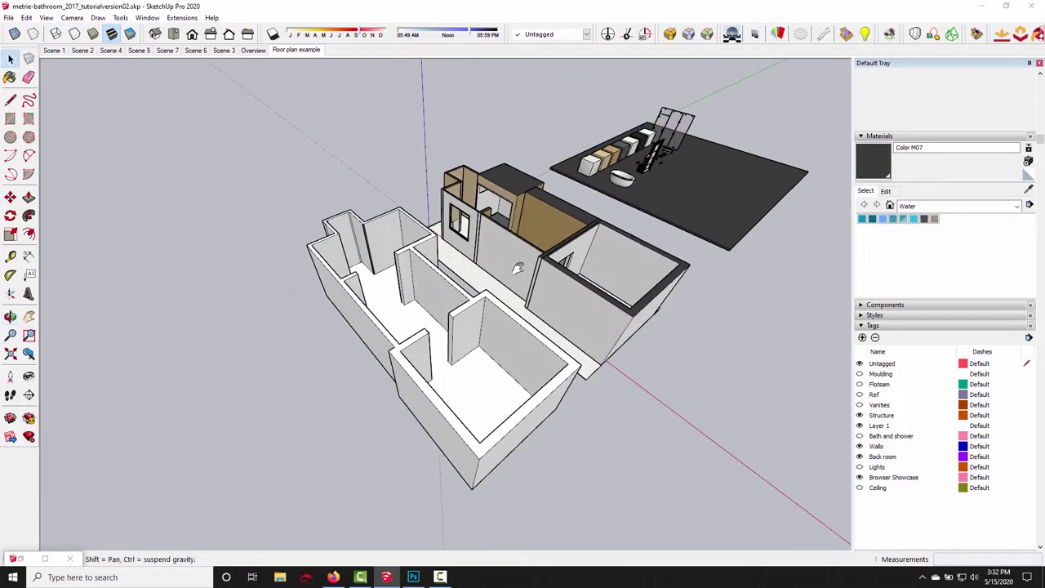
pyautogui.scroll(3, 473, 299)
pyautogui.moveTo(461, 298); pyautogui.dragTo(511, 321, button='middle')
pyautogui.click(504, 307)
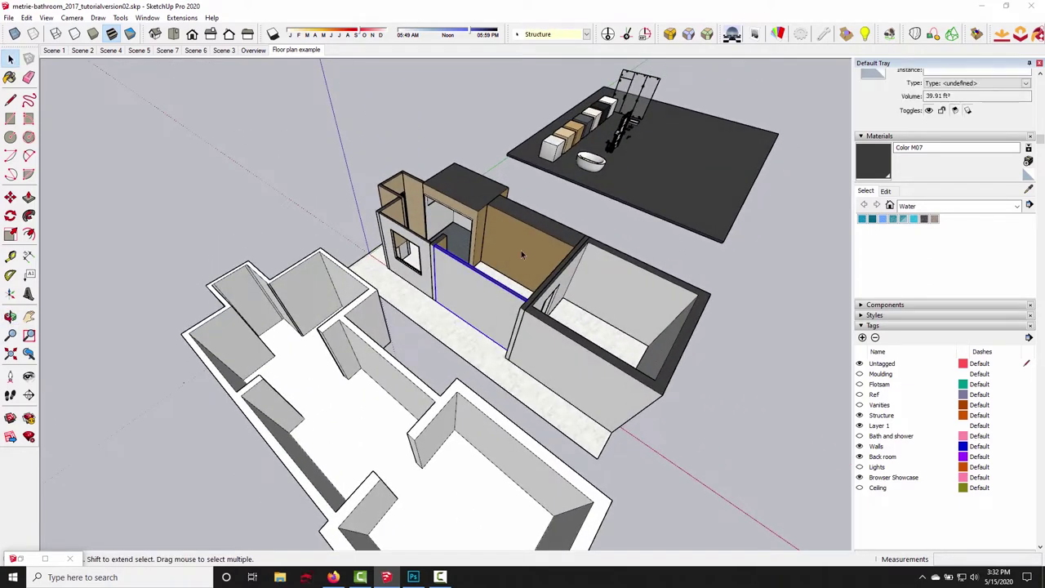
pyautogui.moveTo(521, 250); pyautogui.dragTo(480, 196, button='middle')
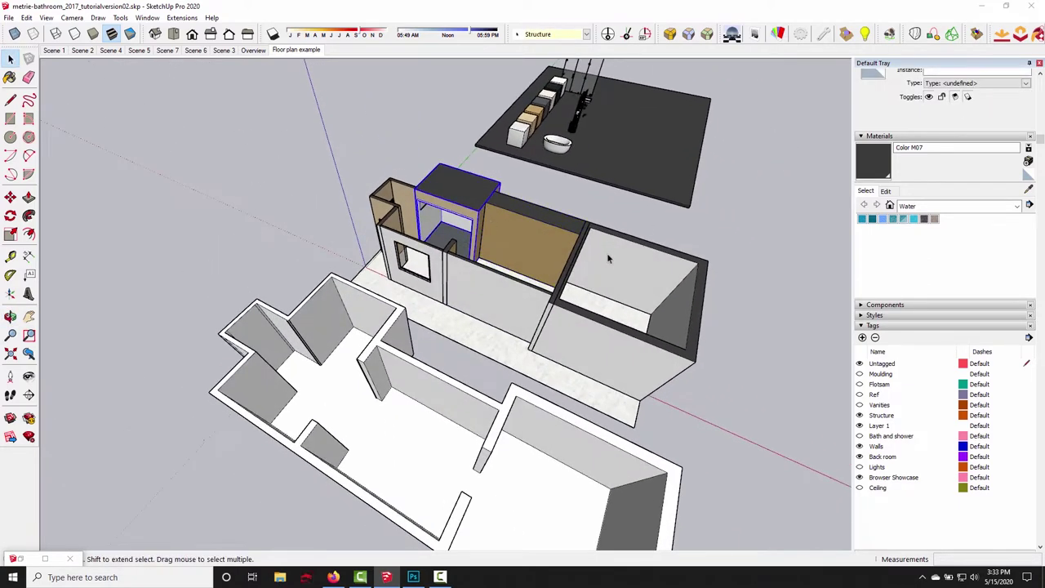
# - Hide the large adjoining room's walls, the dividing wall and the front wall to open up the bathroom interior
pyautogui.rightClick(591, 346)
pyautogui.click(617, 126)
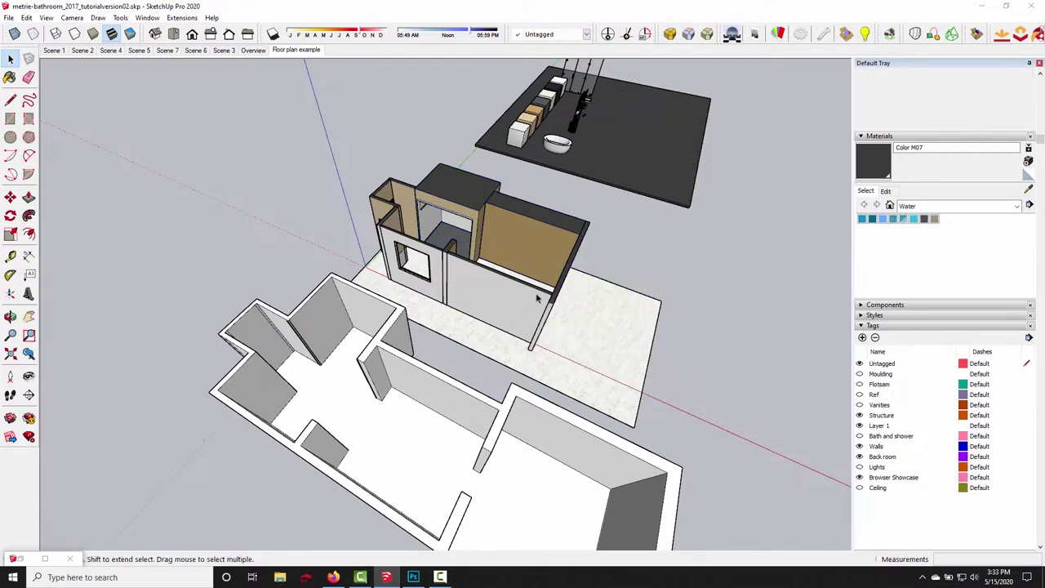
pyautogui.moveTo(536, 298); pyautogui.dragTo(480, 297, button='middle')
pyautogui.rightClick(529, 327)
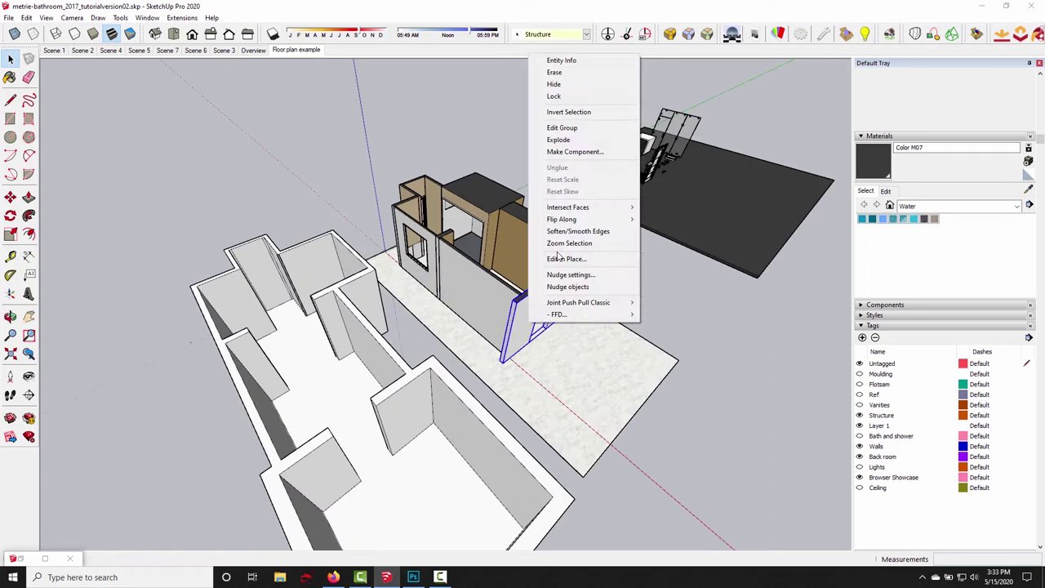
pyautogui.click(551, 96)
pyautogui.rightClick(490, 320)
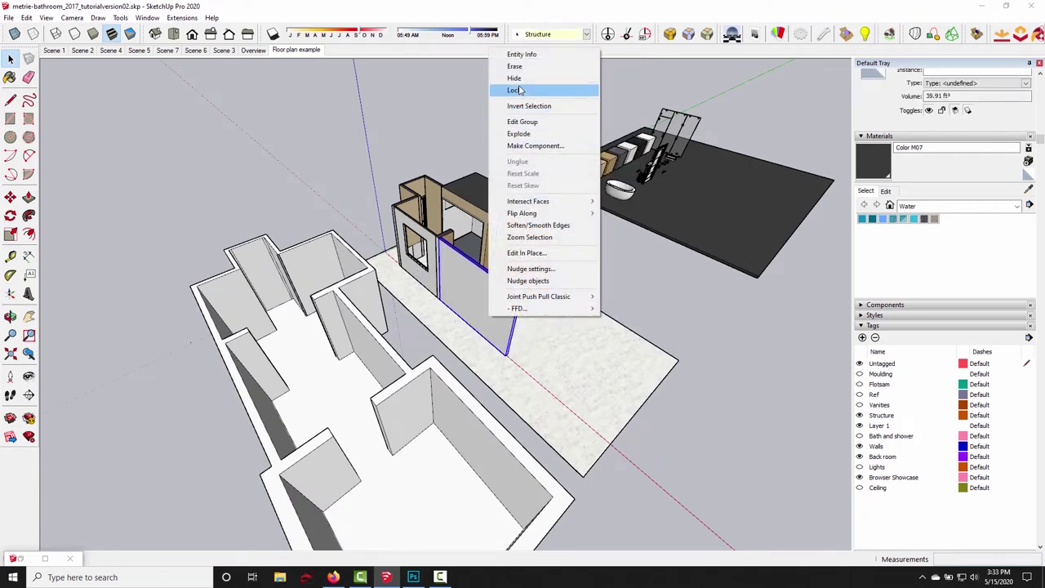
pyautogui.click(522, 93)
# - Select the thick tan wall beside the shower enclosure and examine its depth and the exposed bathroom interior
pyautogui.scroll(3, 533, 284)
pyautogui.scroll(3, 533, 284)
pyautogui.keyDown('shift'); pyautogui.moveTo(532, 284); pyautogui.dragTo(543, 265, button='middle'); pyautogui.keyUp('shift')
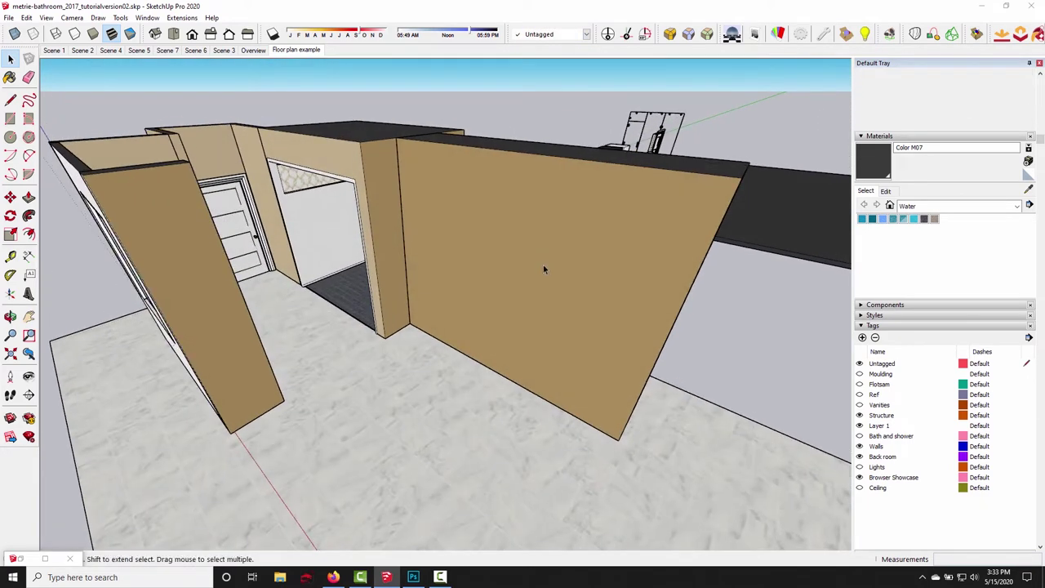
pyautogui.scroll(2, 543, 265)
pyautogui.click(525, 321)
pyautogui.moveTo(446, 366); pyautogui.dragTo(450, 455, button='middle')
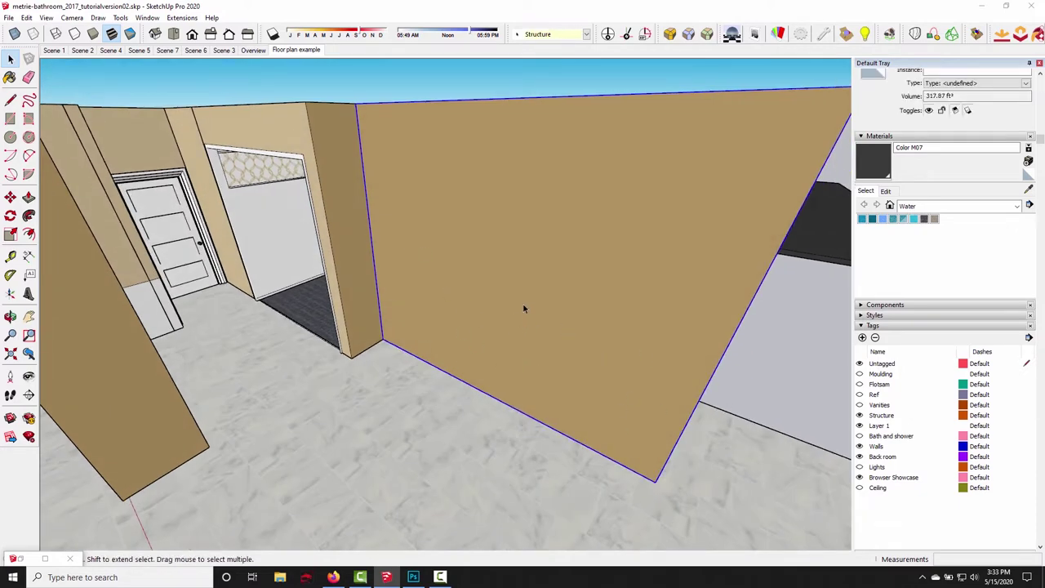
pyautogui.scroll(-6, 479, 339)
pyautogui.moveTo(499, 324); pyautogui.dragTo(408, 337, button='middle')
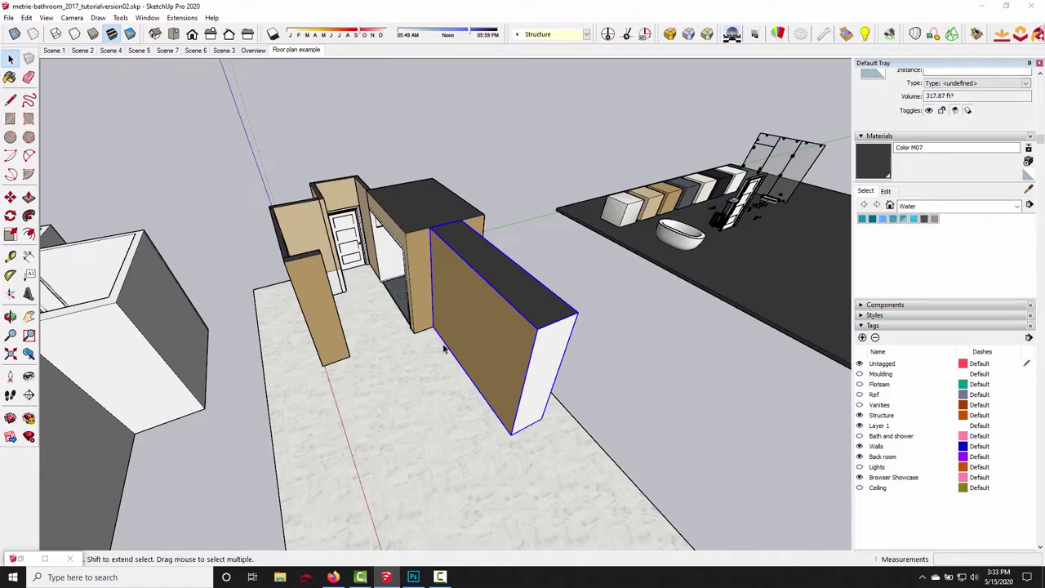
pyautogui.moveTo(482, 354); pyautogui.dragTo(424, 376, button='middle')
# - Clear the selection and compare the extruded floor plan walls with the separate wall groups of the detailed bathroom
pyautogui.moveTo(395, 182); pyautogui.dragTo(394, 185)
pyautogui.keyDown('shift'); pyautogui.moveTo(333, 263); pyautogui.dragTo(425, 306, button='middle'); pyautogui.keyUp('shift')
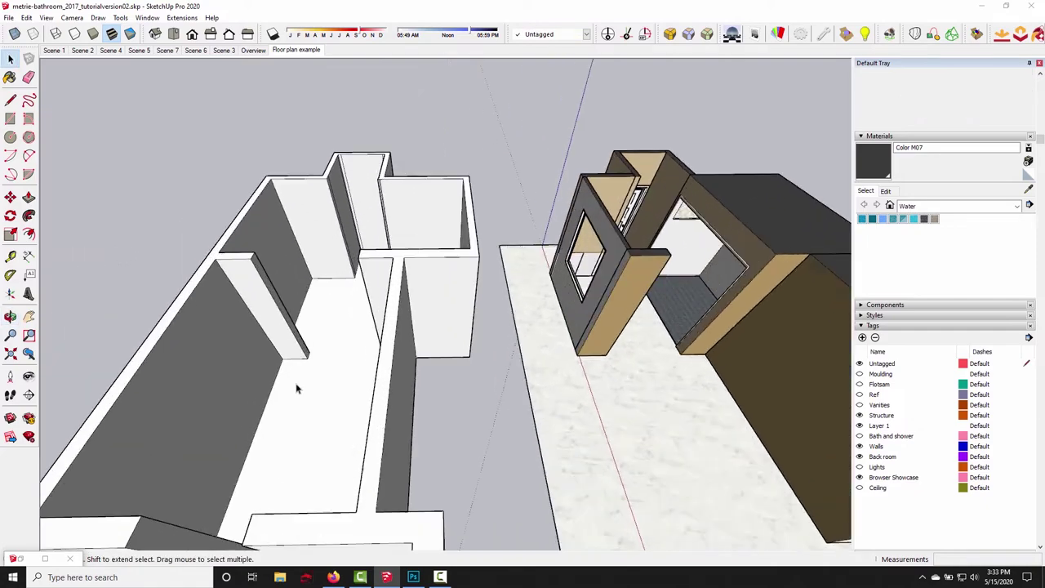
pyautogui.scroll(3, 296, 387)
pyautogui.keyDown('shift'); pyautogui.moveTo(272, 437); pyautogui.dragTo(515, 317, button='middle'); pyautogui.keyUp('shift')
pyautogui.press('space')
pyautogui.scroll(5, 557, 311)
pyautogui.scroll(-2, 514, 321)
pyautogui.scroll(-2, 513, 324)
pyautogui.moveTo(564, 362); pyautogui.dragTo(408, 410, button='middle')
pyautogui.scroll(5, 375, 392)
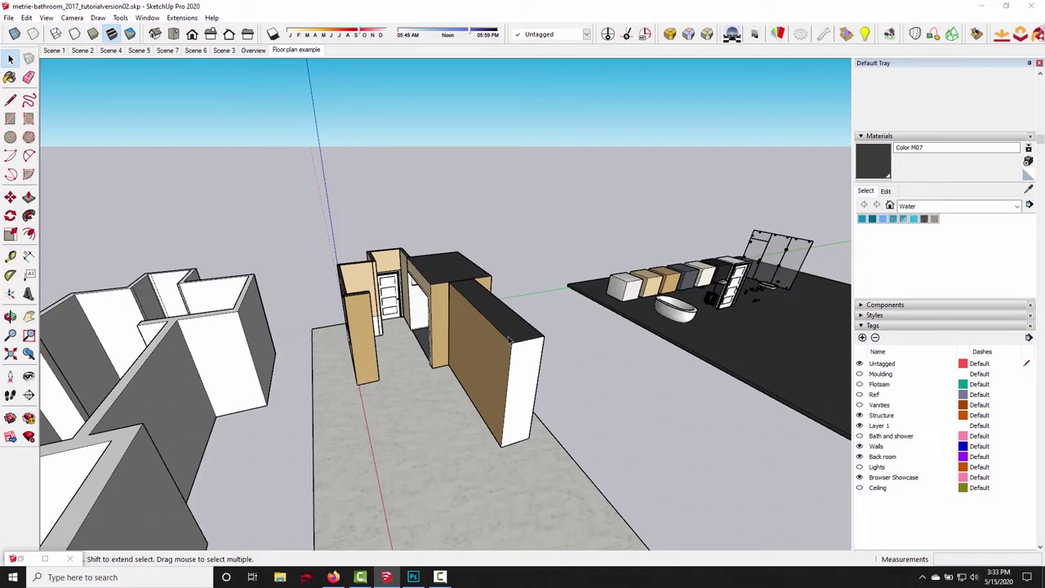
# - Try to move the thick tan wall away from the shower enclosure across the floor
pyautogui.click(485, 375)
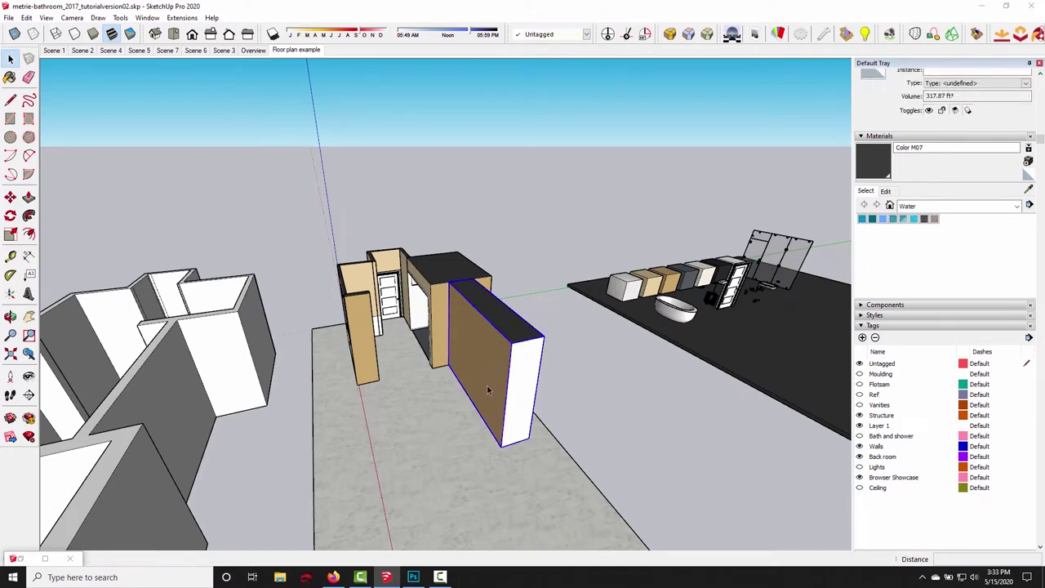
pyautogui.press('m')
pyautogui.click(502, 445)
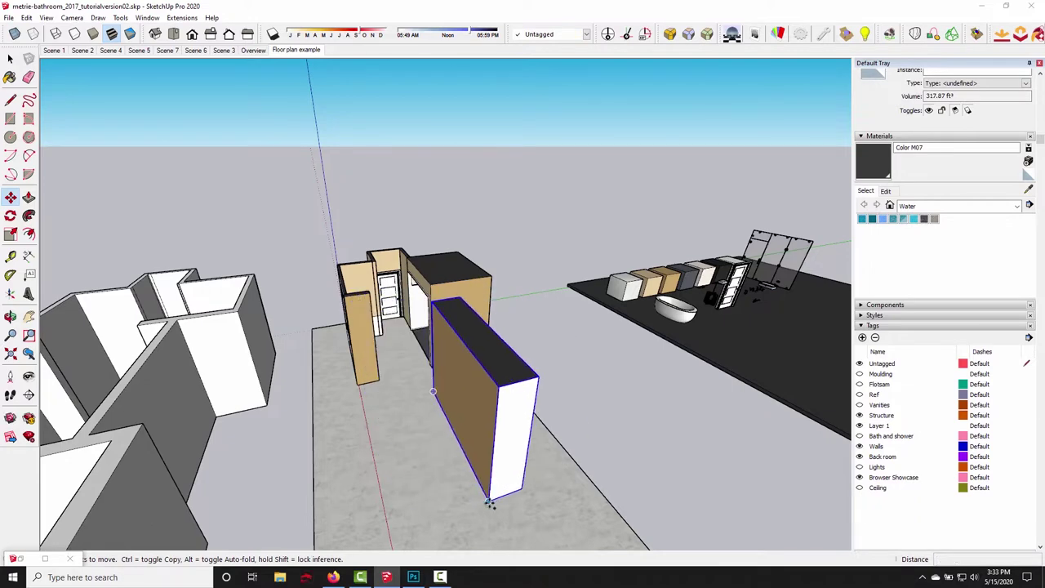
pyautogui.press('Escape')
pyautogui.press('space')
# - Examine the detailed bathroom's individual wall groups against the one-piece extruded walls from several sides
pyautogui.click(525, 292)
pyautogui.moveTo(522, 292); pyautogui.dragTo(461, 341, button='middle')
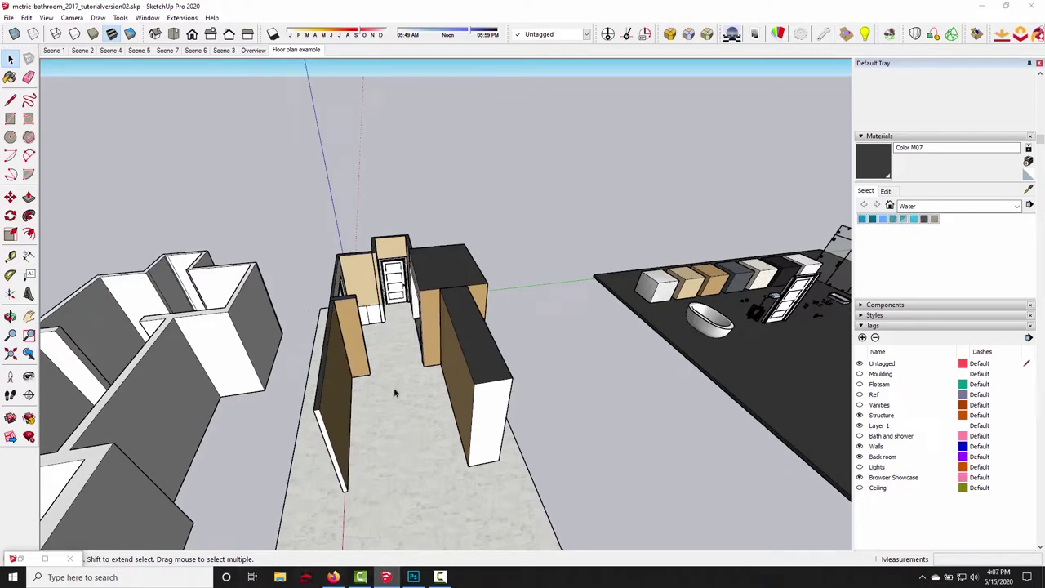
pyautogui.moveTo(394, 387); pyautogui.dragTo(423, 465, button='middle')
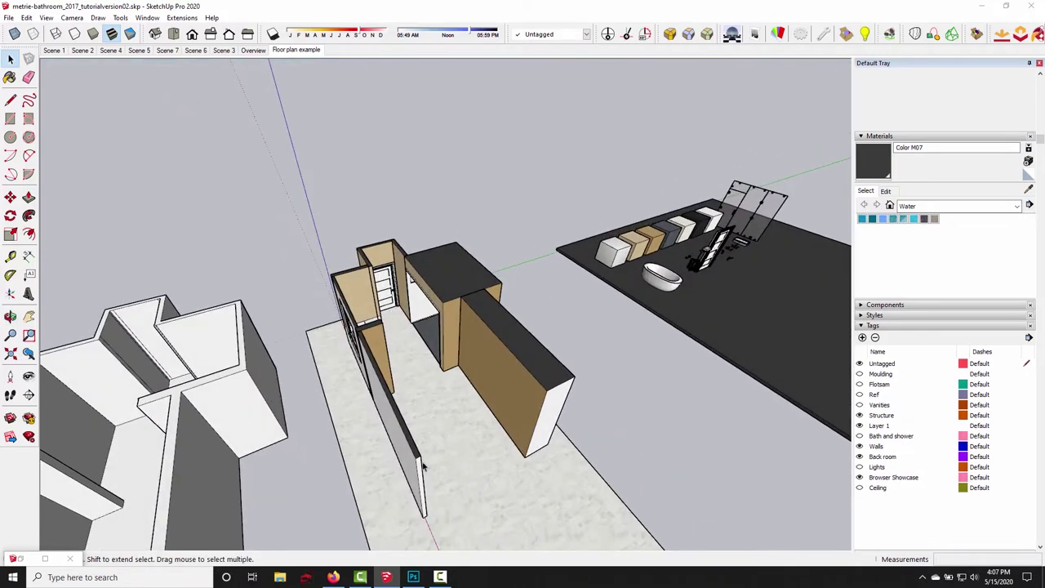
pyautogui.moveTo(480, 414); pyautogui.dragTo(208, 433, button='middle')
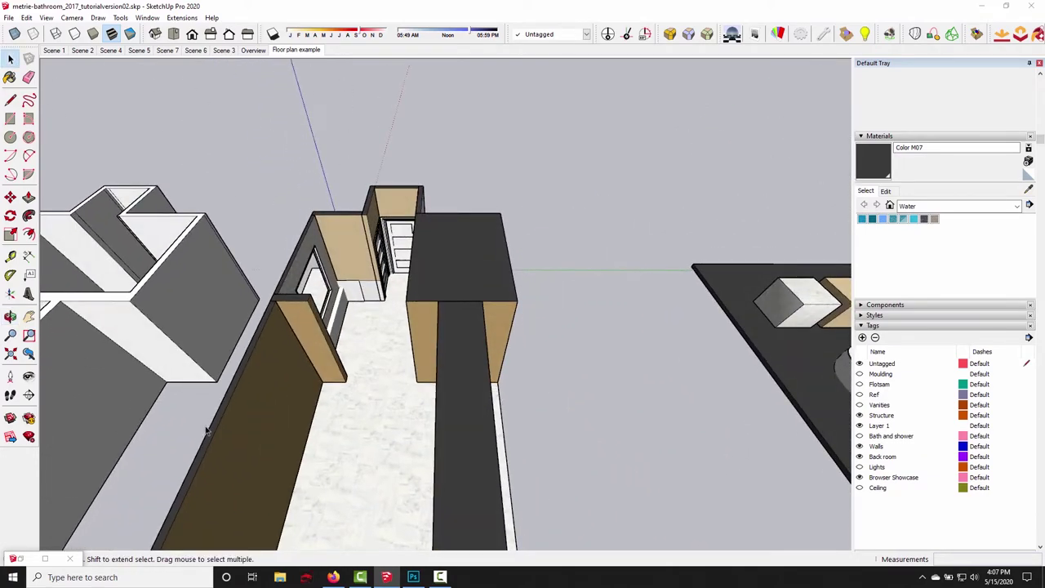
pyautogui.moveTo(158, 472); pyautogui.dragTo(430, 380, button='middle')
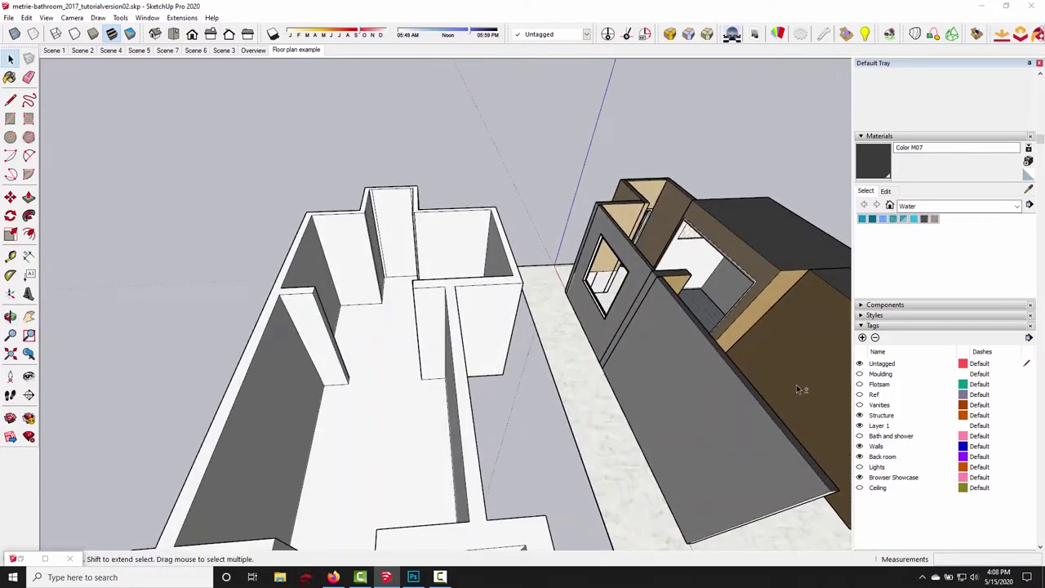
pyautogui.moveTo(796, 389); pyautogui.dragTo(583, 379, button='middle')
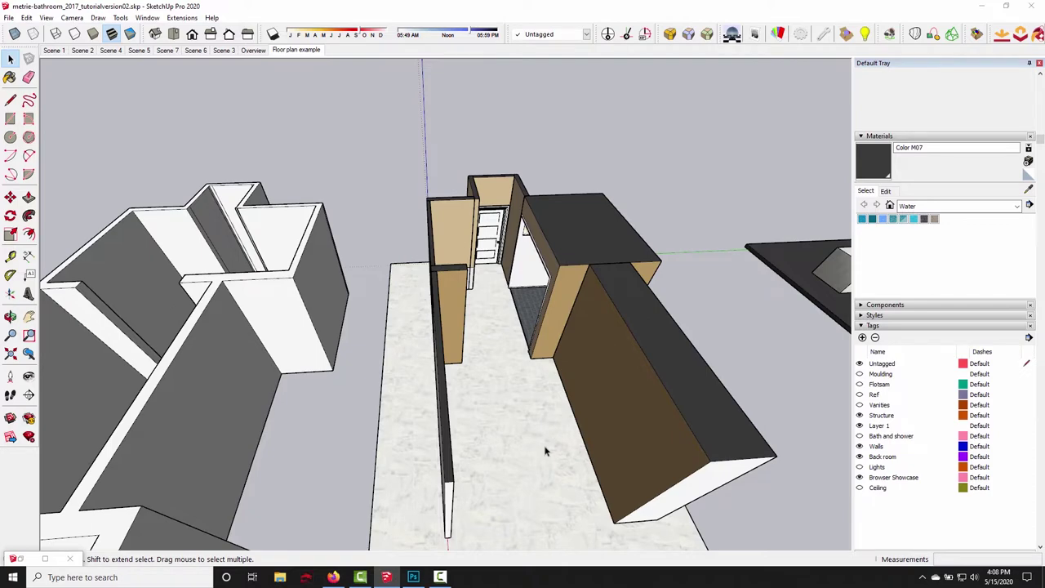
pyautogui.moveTo(543, 451); pyautogui.dragTo(411, 418, button='middle')
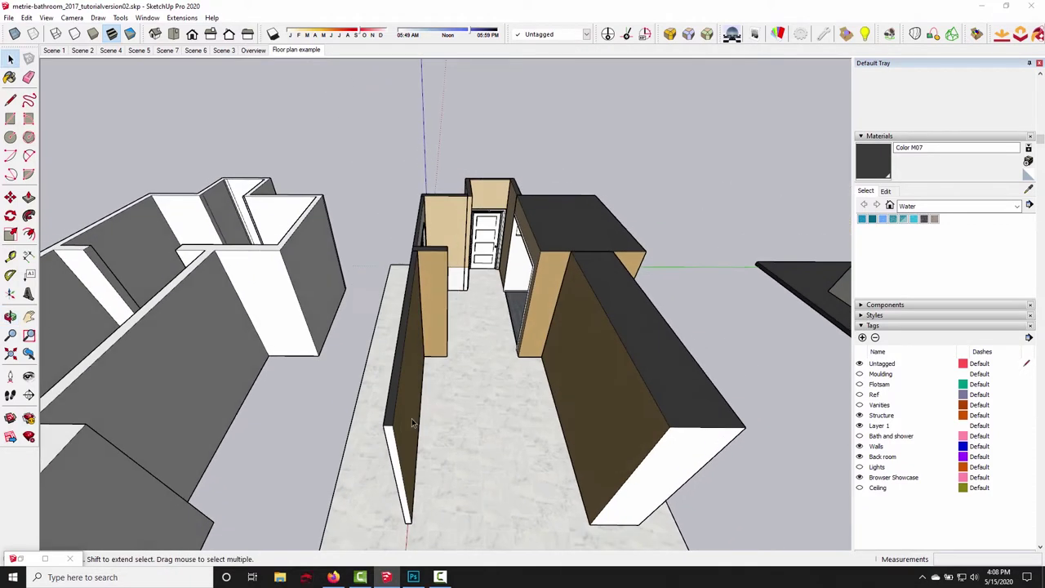
pyautogui.scroll(3, 387, 418)
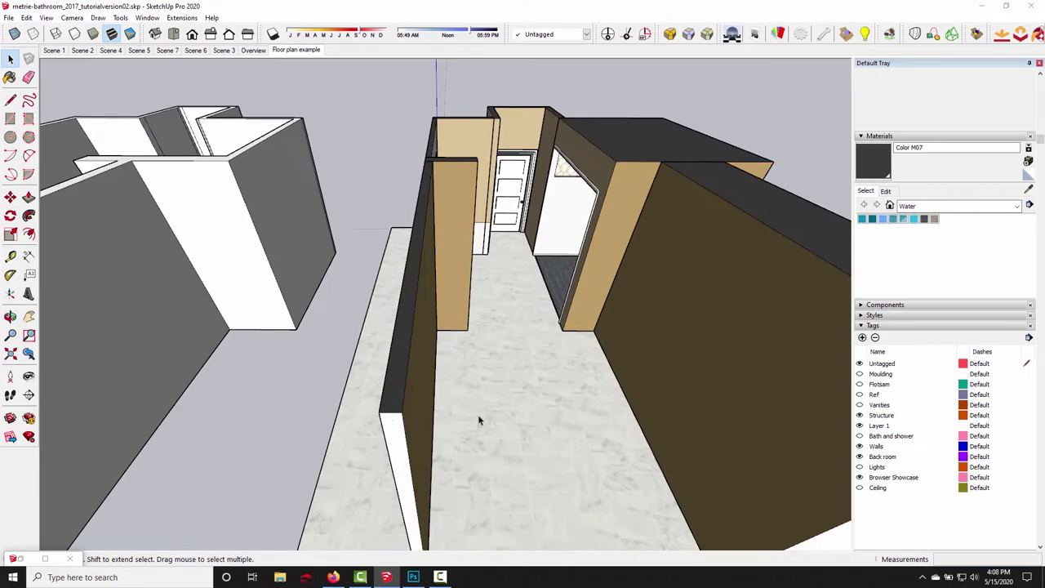
pyautogui.scroll(-6, 403, 432)
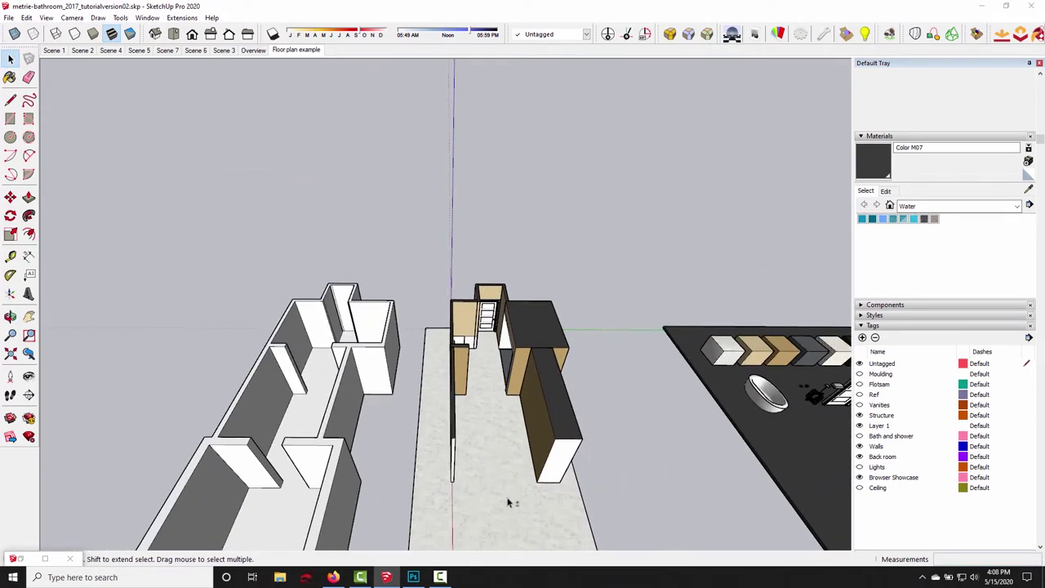
# - Examine the marble floor slab's front edge and thickness from a low viewpoint
pyautogui.moveTo(511, 501); pyautogui.dragTo(452, 345, button='middle')
pyautogui.scroll(5, 448, 395)
pyautogui.moveTo(447, 399); pyautogui.dragTo(384, 337, button='middle')
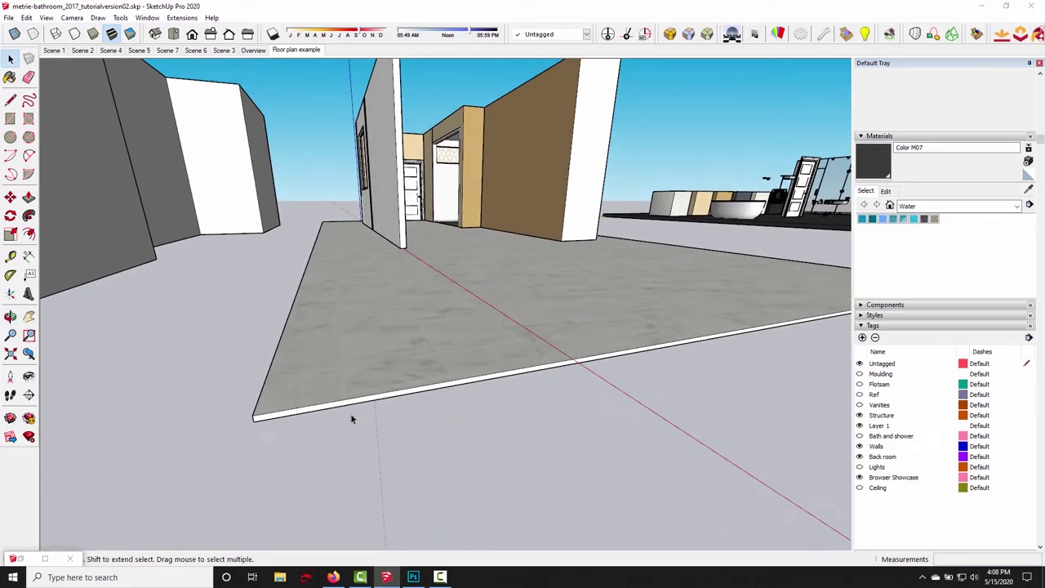
pyautogui.scroll(2, 532, 282)
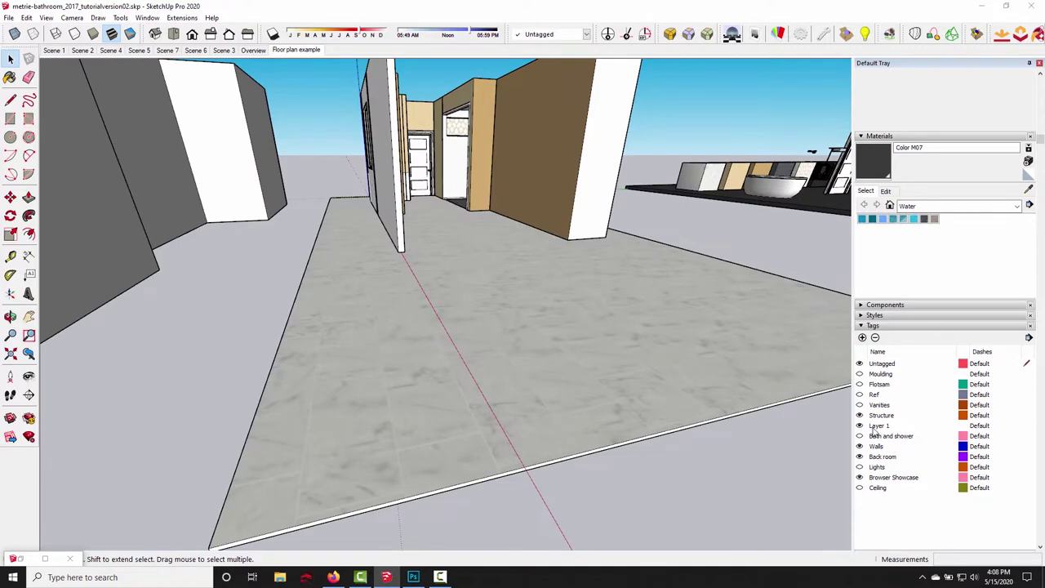
# - Make the Ceiling tag visible and inspect the ceiling pieces over the detailed bathroom
pyautogui.click(859, 487)
pyautogui.moveTo(612, 272); pyautogui.dragTo(427, 106, button='middle')
pyautogui.scroll(2, 445, 137)
pyautogui.keyDown('shift'); pyautogui.moveTo(347, 94); pyautogui.dragTo(116, 279, button='middle'); pyautogui.keyUp('shift')
pyautogui.click(481, 126)
pyautogui.click(347, 214)
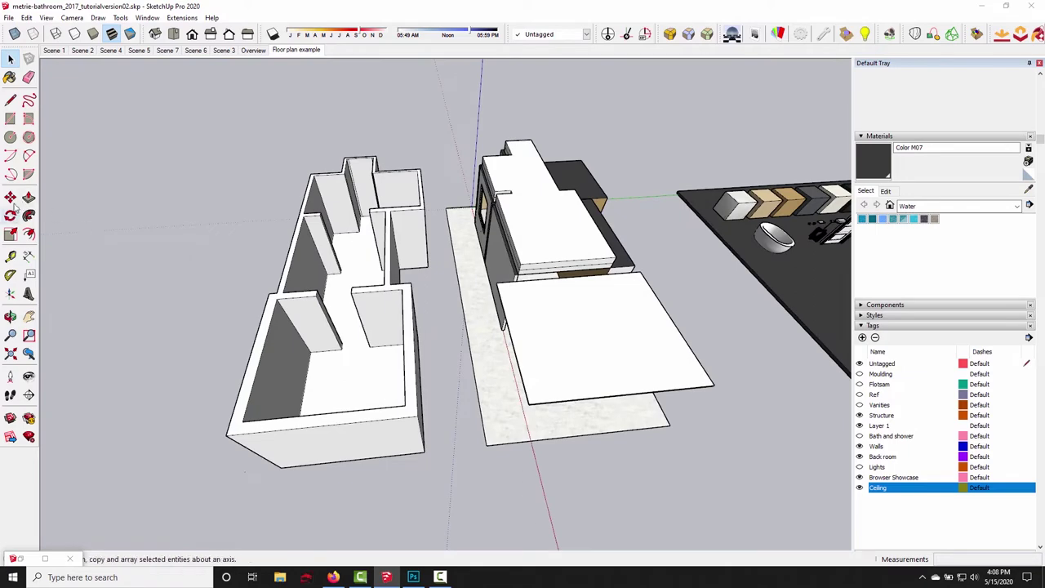
# - Draw a rectangle across the tops of the extruded floor plan walls to cover them with a flat ceiling face
pyautogui.moveTo(357, 221); pyautogui.dragTo(454, 180, button='middle')
pyautogui.click(242, 473)
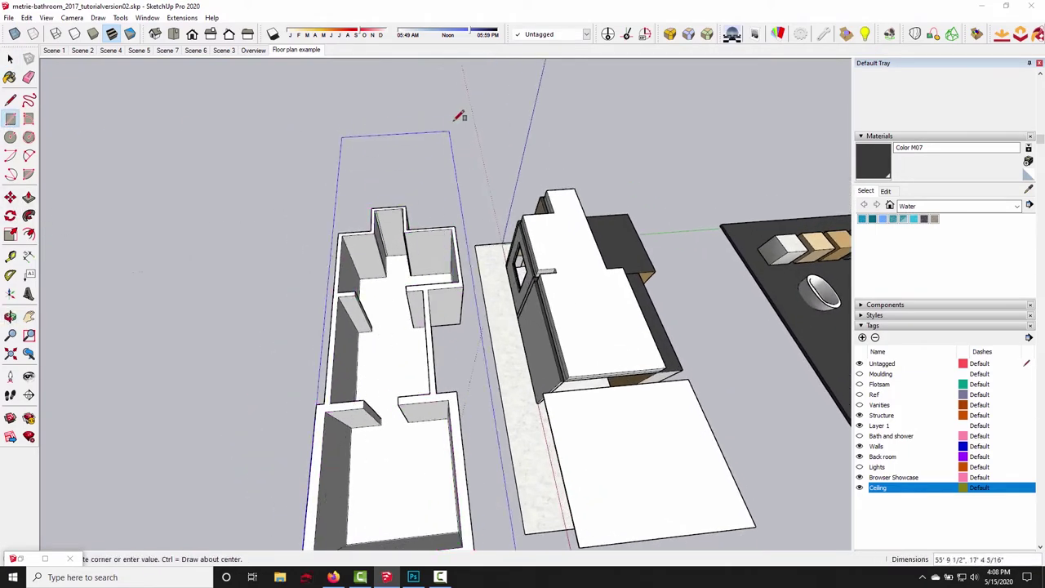
pyautogui.click(459, 178)
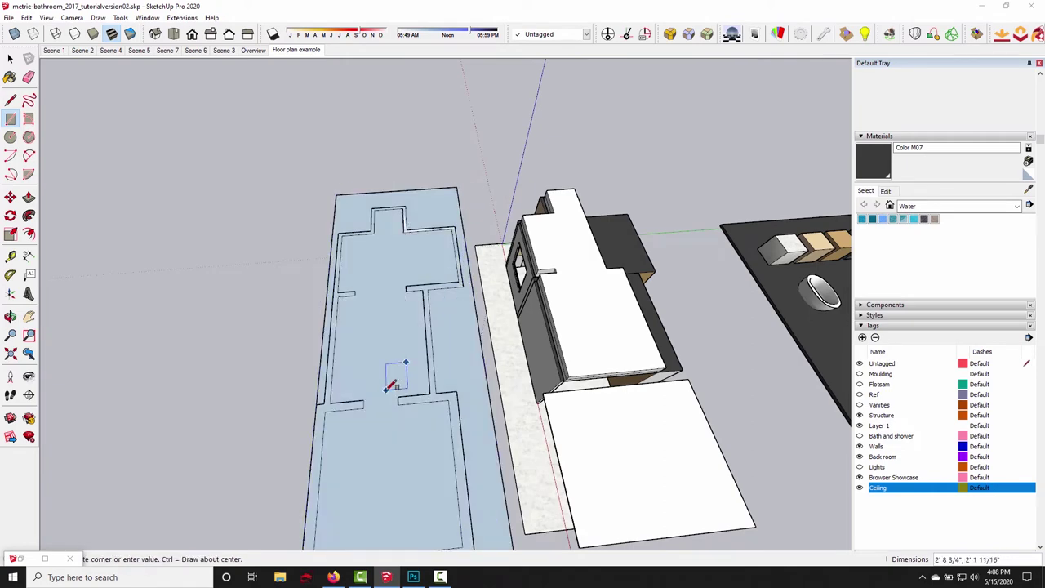
pyautogui.press('space')
pyautogui.moveTo(385, 415); pyautogui.dragTo(413, 275, button='middle')
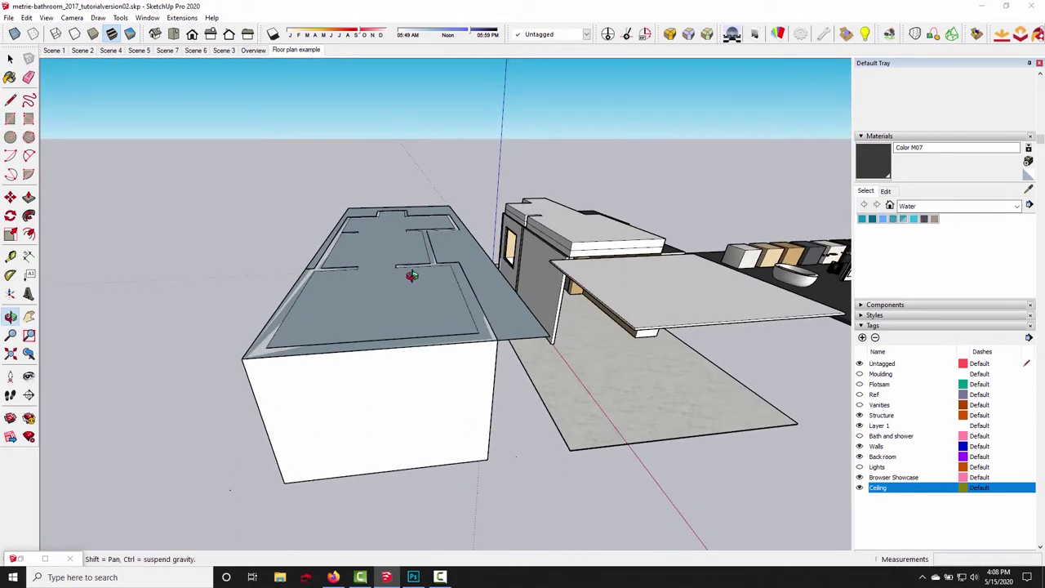
pyautogui.moveTo(447, 355); pyautogui.dragTo(387, 298, button='middle')
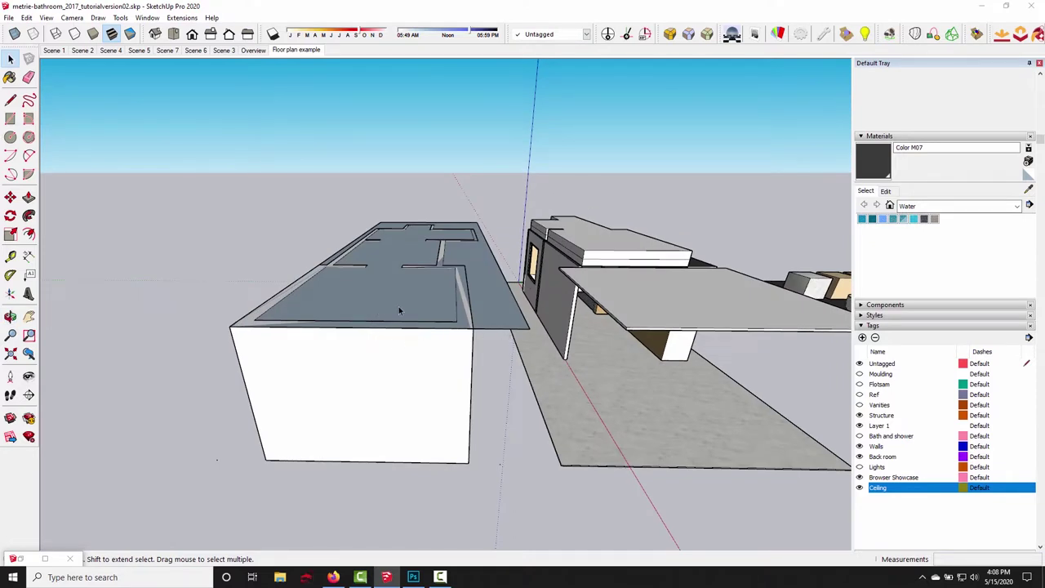
pyautogui.keyDown('shift'); pyautogui.moveTo(437, 309); pyautogui.dragTo(421, 332, button='middle'); pyautogui.keyUp('shift')
pyautogui.scroll(3, 468, 335)
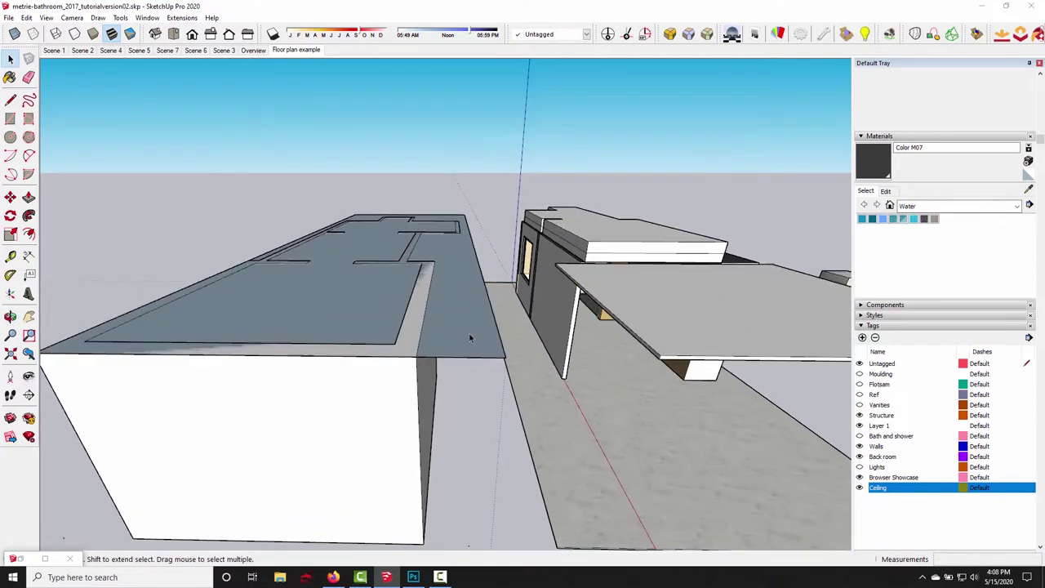
# - Push/Pull the flat ceiling face over the extruded floor plan walls upward 3" to give it thickness
pyautogui.doubleClick(468, 332)
pyautogui.press('p')
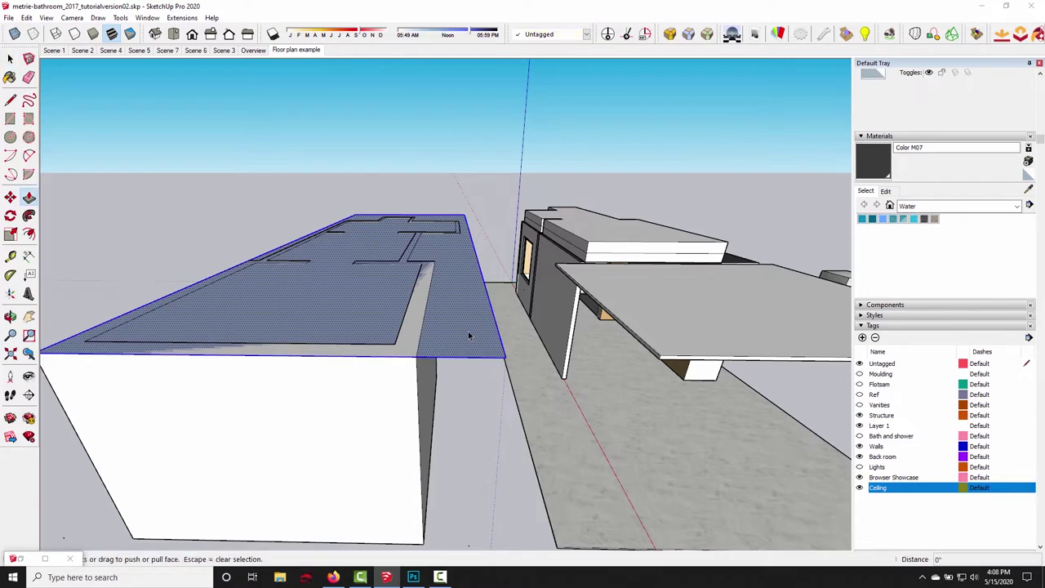
pyautogui.click(467, 331)
pyautogui.click(467, 339)
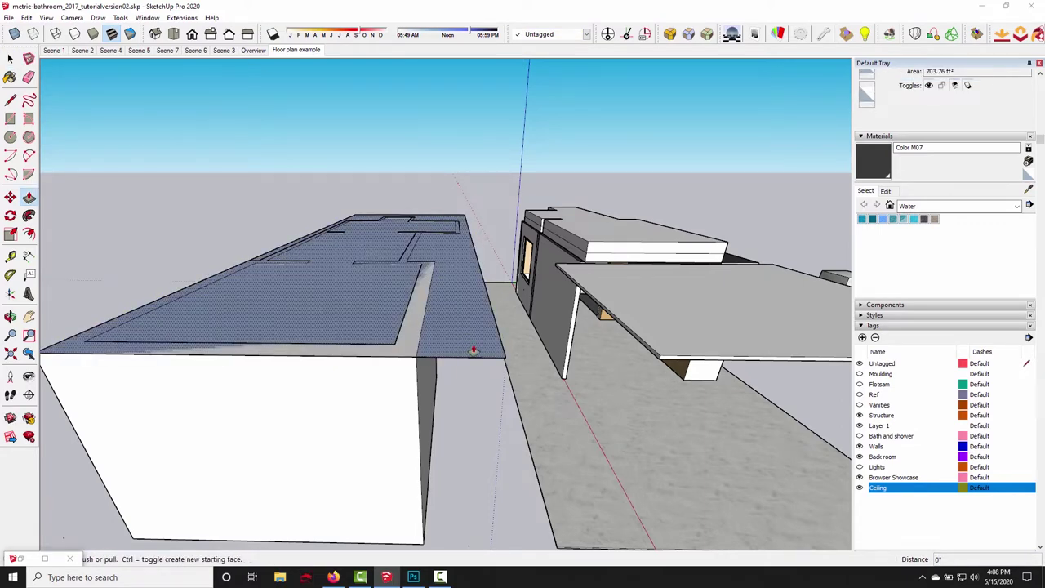
pyautogui.click(474, 349)
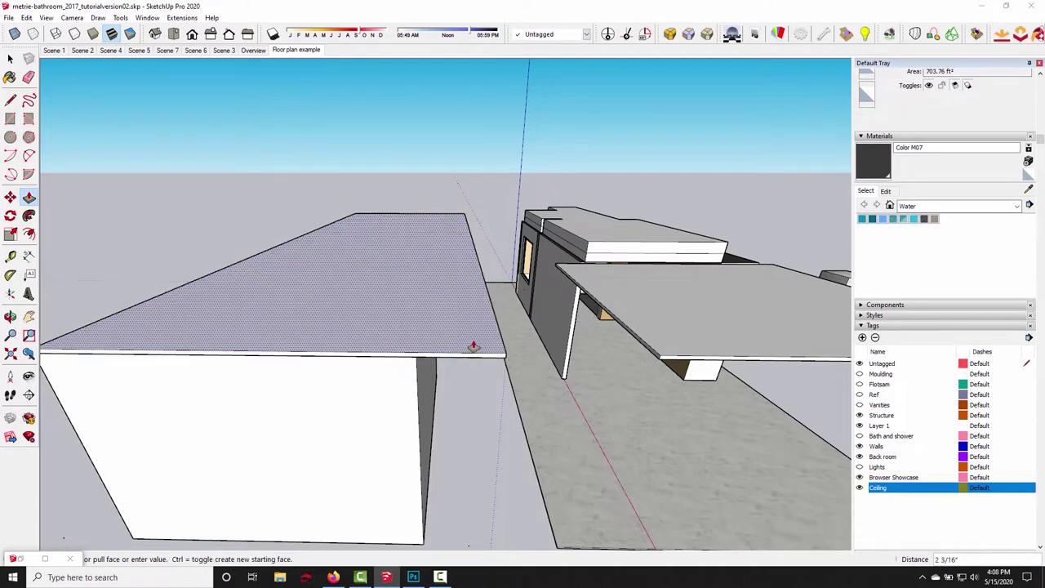
pyautogui.click(472, 346)
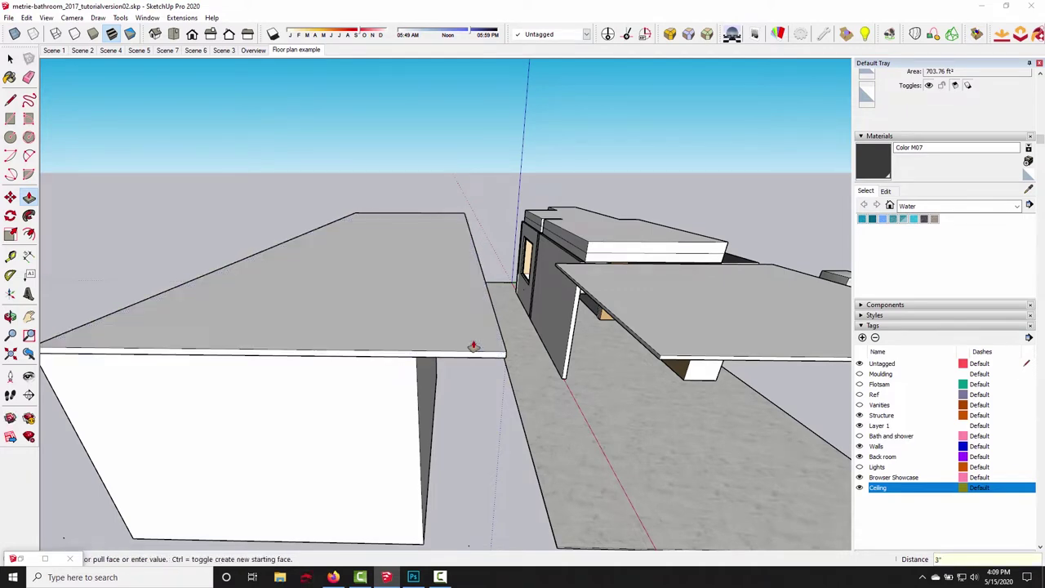
# - Select the entire ceiling slab with its connected faces and edges and make it a group
pyautogui.press('space')
pyautogui.tripleClick(442, 320)
pyautogui.rightClick(442, 319)
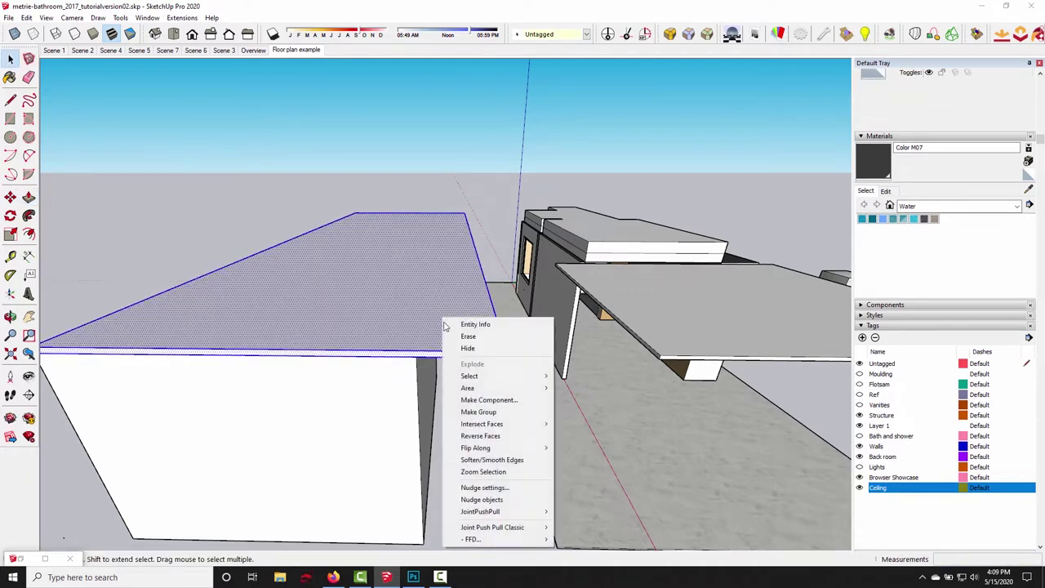
pyautogui.click(477, 410)
# - Move the ceiling slab's edges outward inside its group so the slab overhangs the extruded walls
pyautogui.moveTo(290, 330); pyautogui.dragTo(378, 383, button='middle')
pyautogui.moveTo(216, 148); pyautogui.dragTo(430, 447)
pyautogui.press('m')
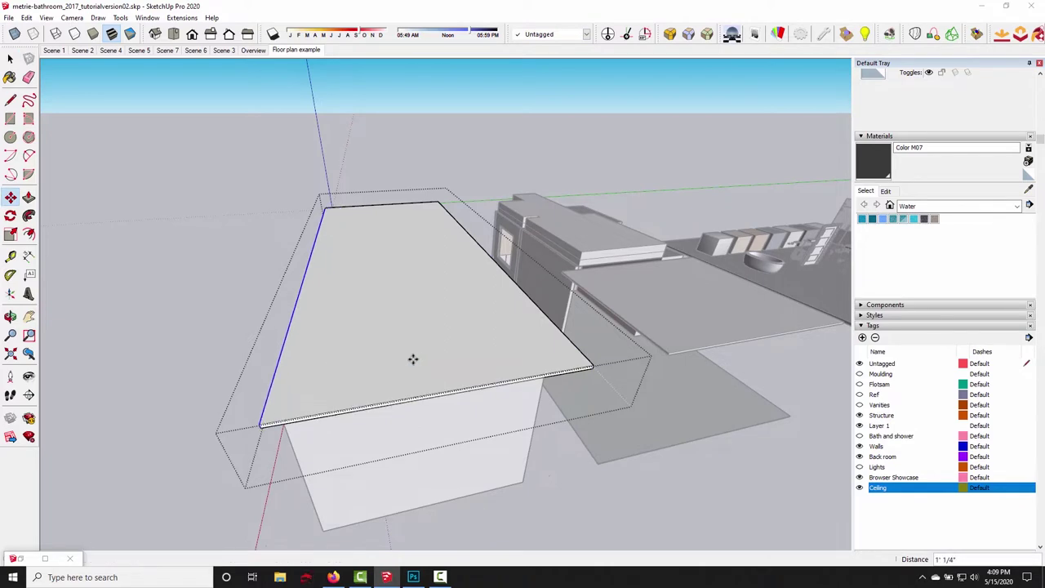
pyautogui.press('space')
# - Examine the overhanging ceiling slab from outside, compare it with the detailed bathroom, and look through the enclosed room interior
pyautogui.moveTo(220, 280); pyautogui.dragTo(343, 359, button='middle')
pyautogui.moveTo(525, 422); pyautogui.dragTo(395, 377, button='middle')
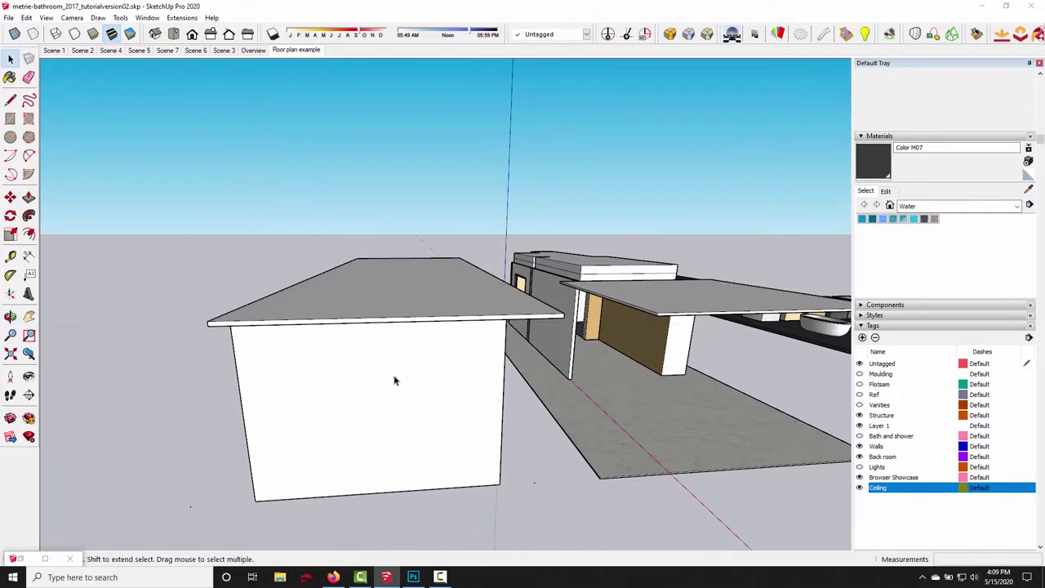
pyautogui.keyDown('shift'); pyautogui.moveTo(512, 367); pyautogui.dragTo(421, 400, button='middle'); pyautogui.keyUp('shift')
pyautogui.scroll(4, 471, 434)
pyautogui.scroll(6, 279, 426)
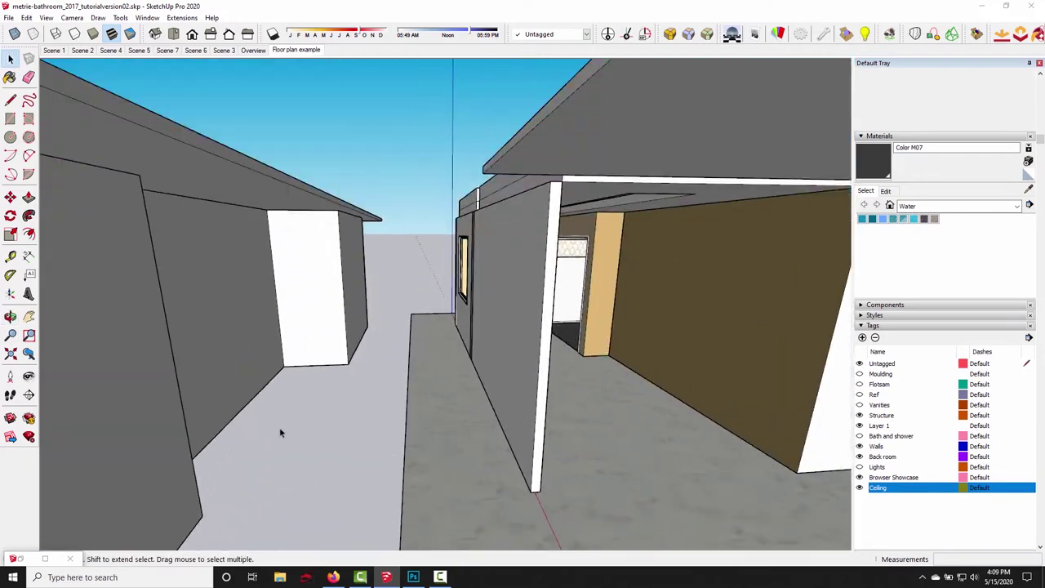
pyautogui.keyDown('shift'); pyautogui.moveTo(286, 426); pyautogui.dragTo(427, 332, button='middle'); pyautogui.keyUp('shift')
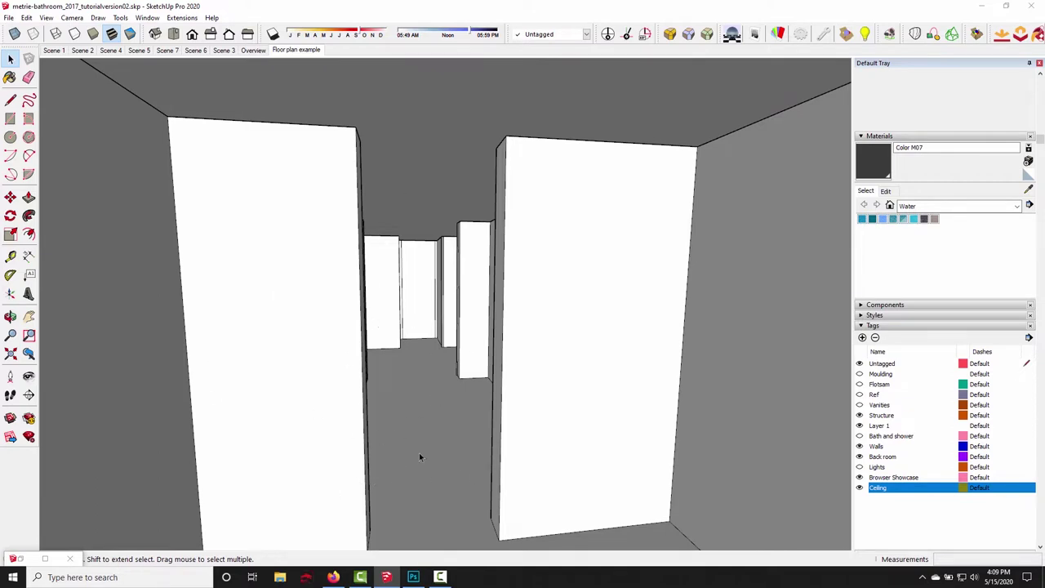
pyautogui.moveTo(412, 381)
pyautogui.mouseDown(button='middle')
pyautogui.moveTo(394, 377)
pyautogui.moveTo(392, 357)
pyautogui.moveTo(393, 379)
pyautogui.mouseUp(button='middle')
pyautogui.scroll(2, 397, 380)
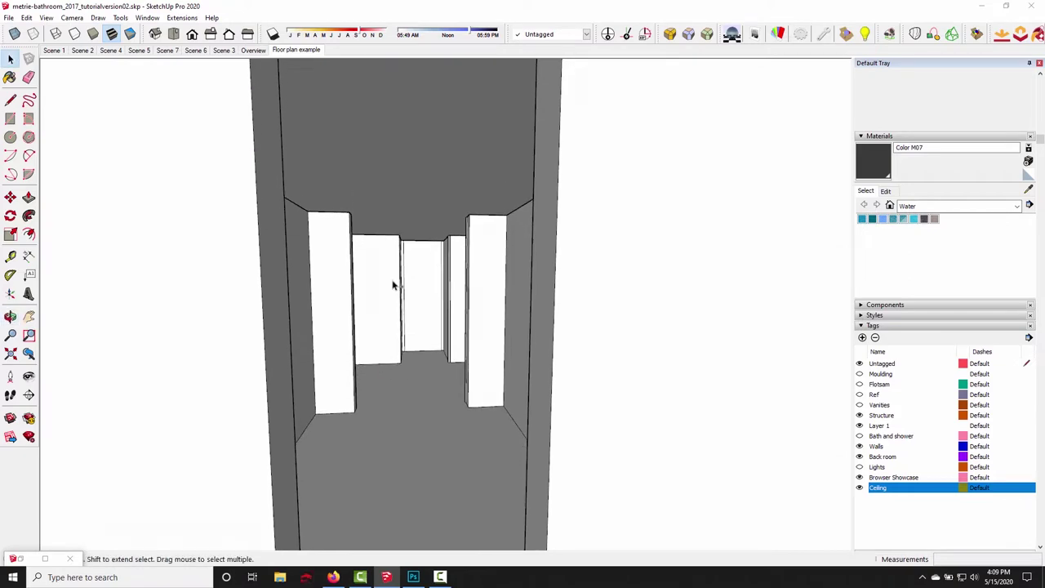
pyautogui.moveTo(390, 275); pyautogui.dragTo(445, 310, button='middle')
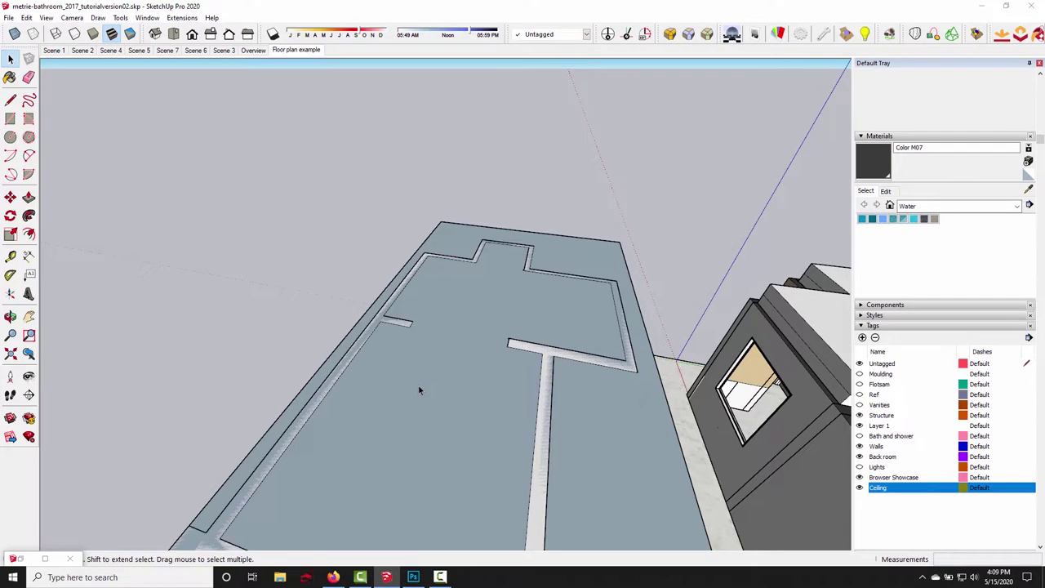
# - Hide the Ceiling tag and delete the flat ceiling face covering the extruded floor plan walls
pyautogui.moveTo(388, 483); pyautogui.dragTo(430, 460, button='middle')
pyautogui.scroll(1, 430, 459)
pyautogui.moveTo(430, 413)
pyautogui.mouseDown(button='middle')
pyautogui.moveTo(480, 320)
pyautogui.moveTo(459, 231)
pyautogui.moveTo(443, 269)
pyautogui.moveTo(412, 290)
pyautogui.mouseUp(button='middle')
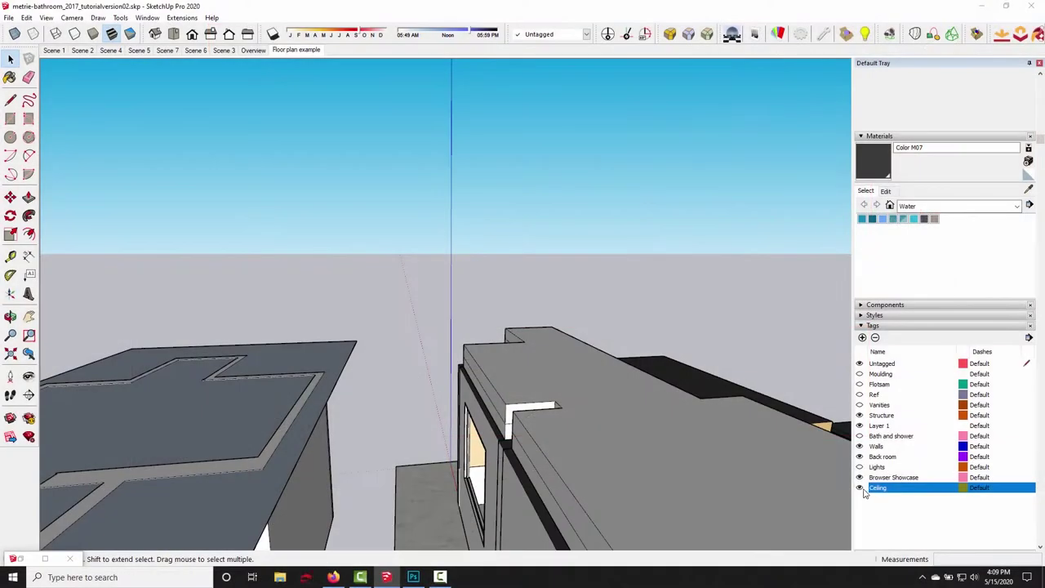
pyautogui.click(860, 487)
pyautogui.moveTo(490, 351); pyautogui.dragTo(399, 272, button='middle')
pyautogui.scroll(-6, 460, 397)
pyautogui.moveTo(432, 386); pyautogui.dragTo(406, 426, button='middle')
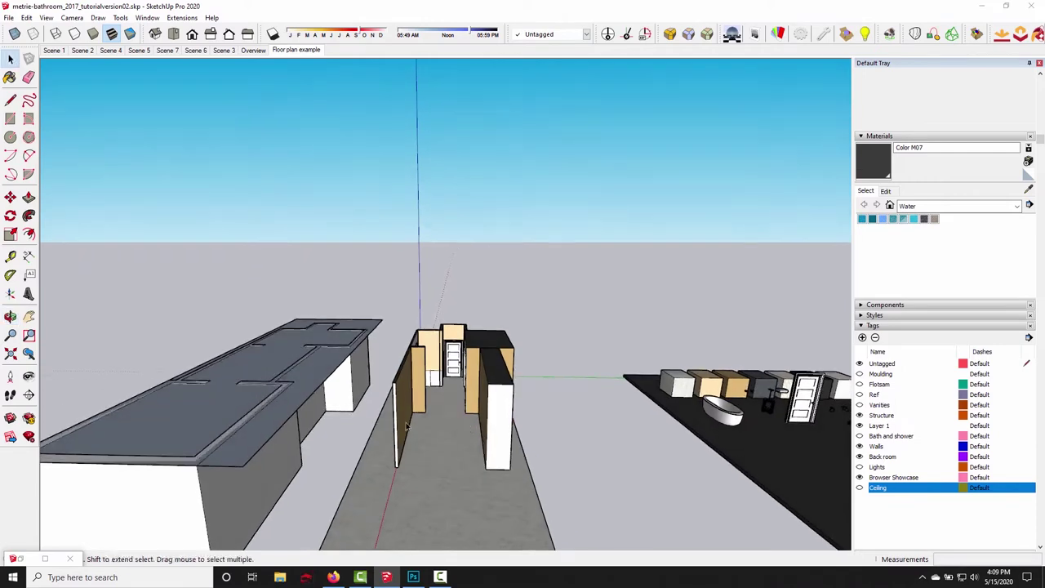
pyautogui.press('Delete')
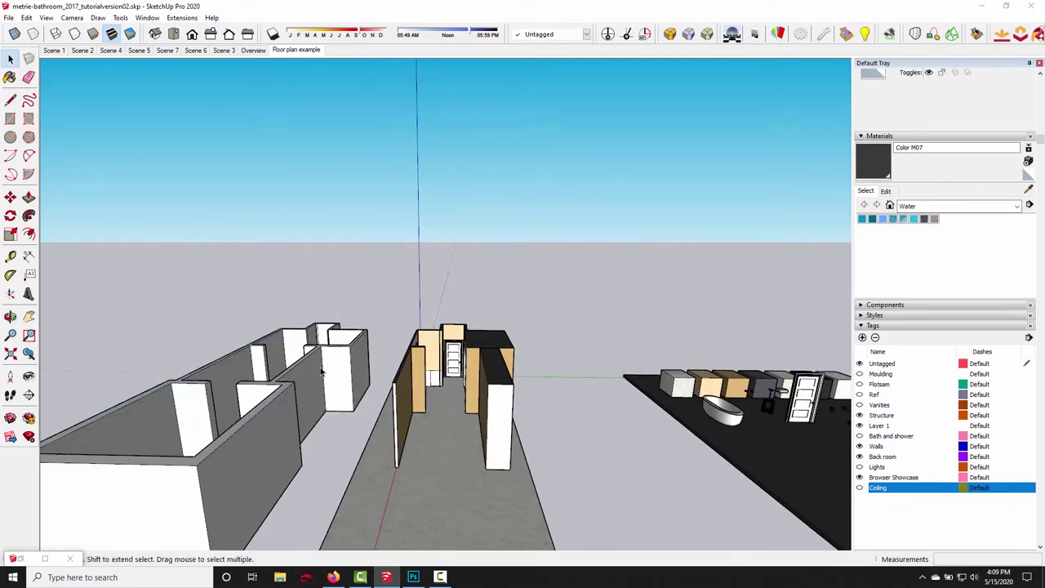
# - Switch the model display to Monochrome so only front and back face colors are shown
pyautogui.moveTo(326, 350); pyautogui.dragTo(334, 302, button='middle')
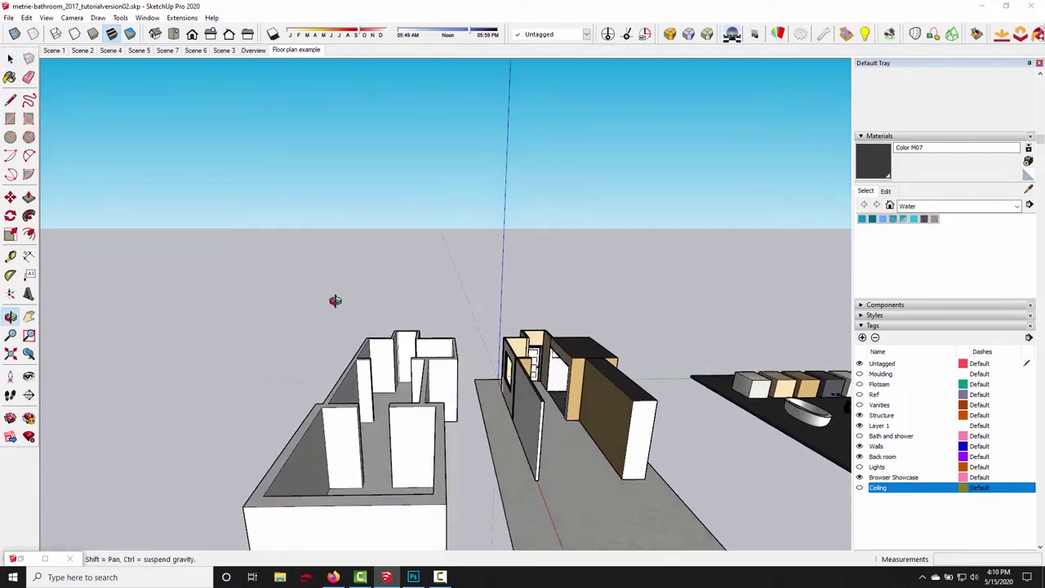
pyautogui.click(130, 34)
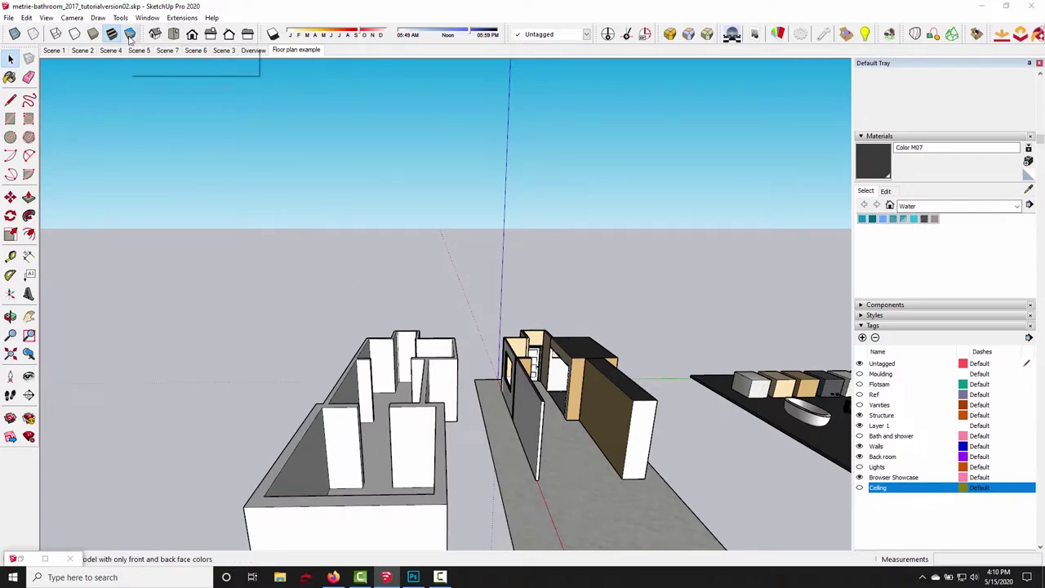
pyautogui.moveTo(310, 221); pyautogui.dragTo(421, 321, button='middle')
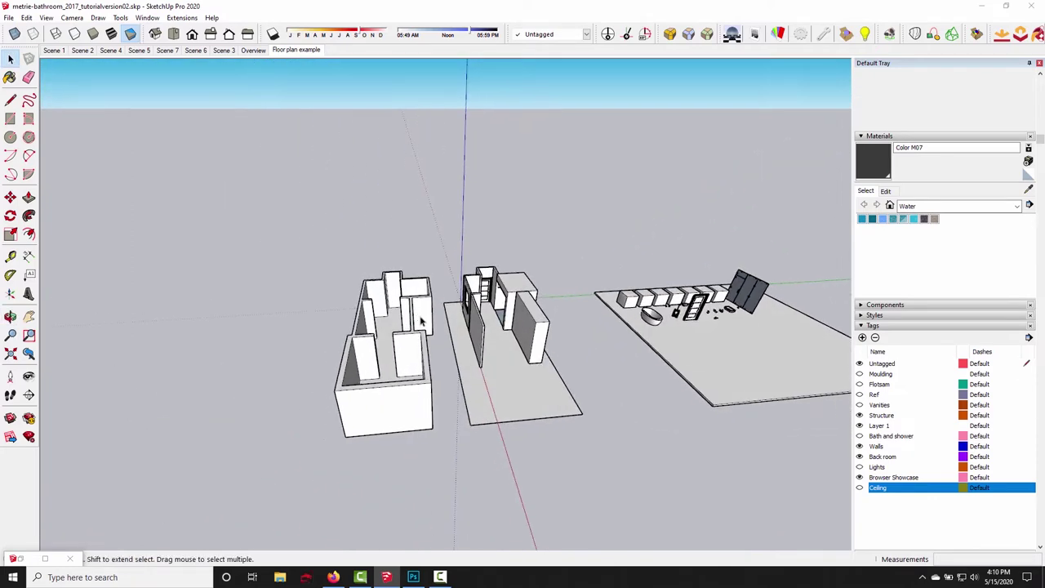
# - Draw a rectangle of about 280 sq ft on the ground beside the extruded floor plan walls
pyautogui.press('r')
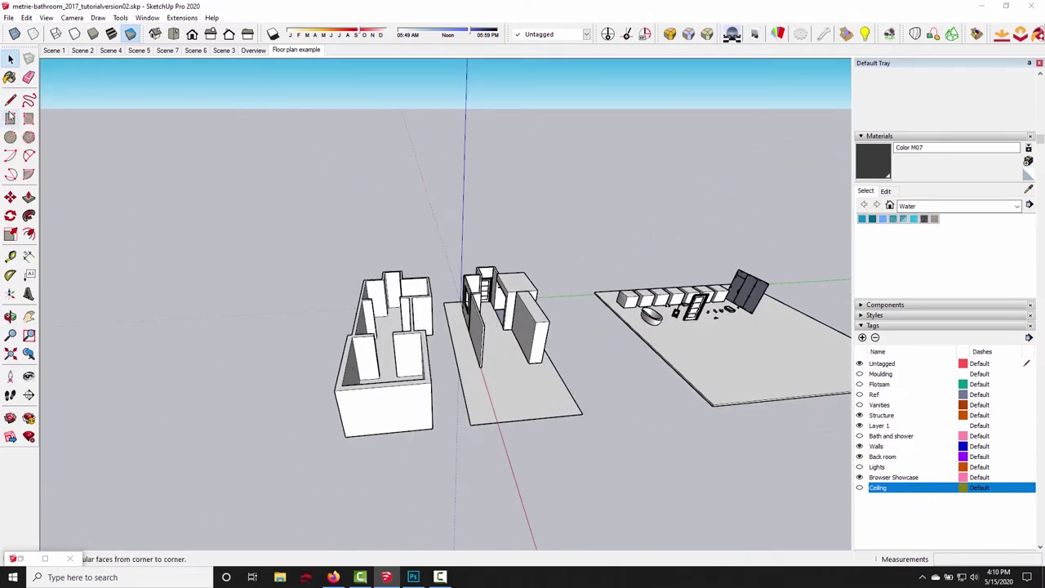
pyautogui.moveTo(303, 373); pyautogui.dragTo(373, 382, button='middle')
pyautogui.click(266, 367)
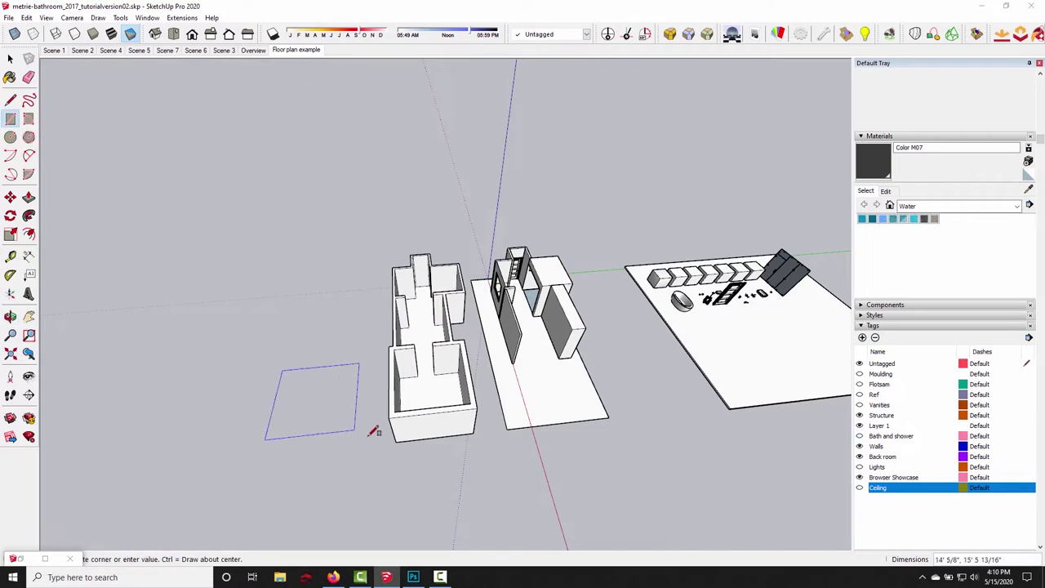
pyautogui.click(375, 434)
pyautogui.press('space')
pyautogui.moveTo(367, 412)
pyautogui.mouseDown(button='middle')
pyautogui.moveTo(364, 397)
pyautogui.moveTo(483, 386)
pyautogui.mouseUp(button='middle')
pyautogui.scroll(3, 463, 365)
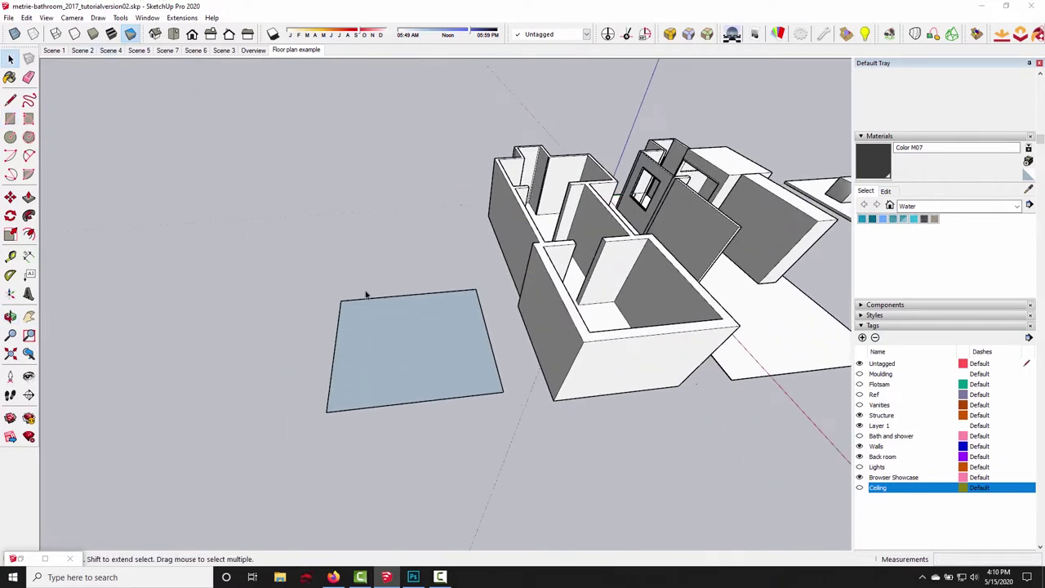
pyautogui.moveTo(490, 354); pyautogui.dragTo(440, 337, button='middle')
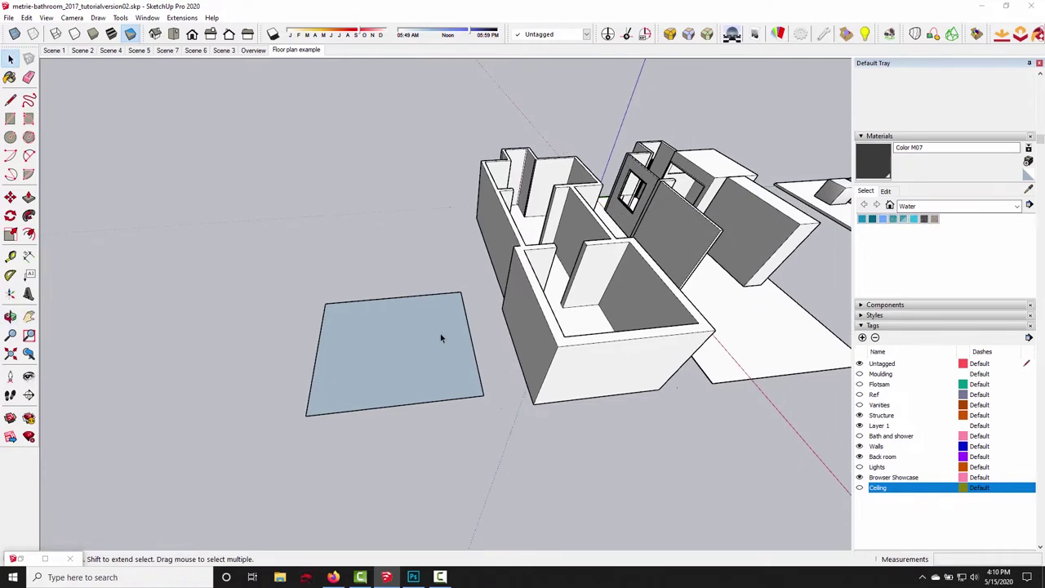
pyautogui.moveTo(523, 343); pyautogui.dragTo(419, 381, button='middle')
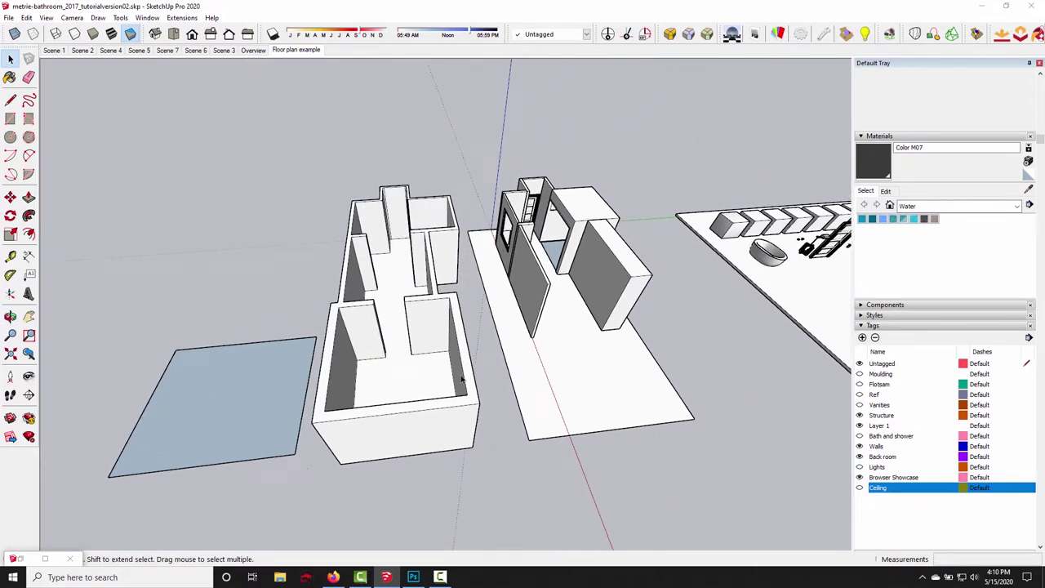
# - Push/Pull the ground rectangle upward about 17' into a solid box
pyautogui.click(238, 401)
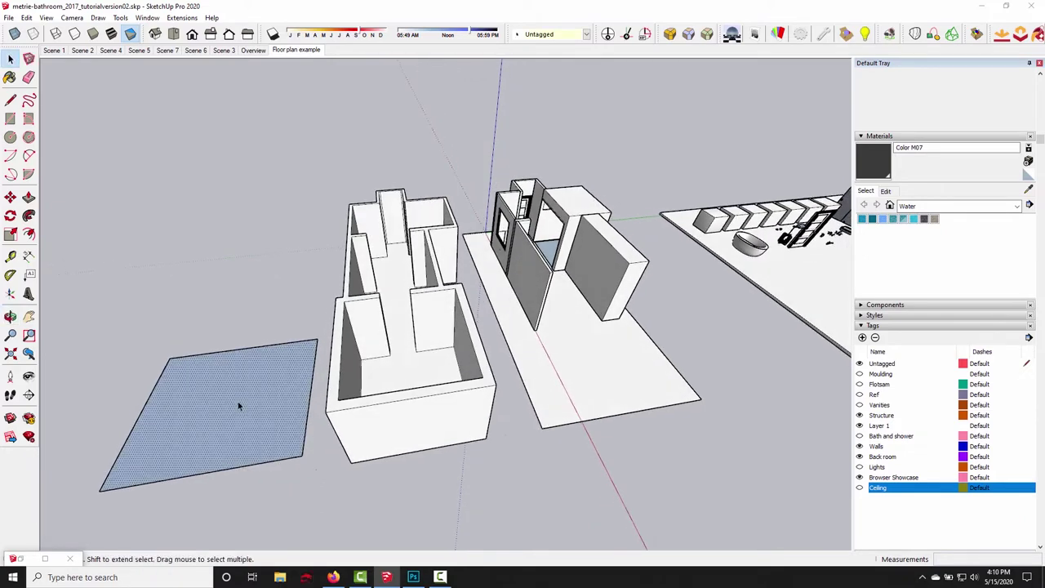
pyautogui.moveTo(252, 392); pyautogui.dragTo(310, 373, button='middle')
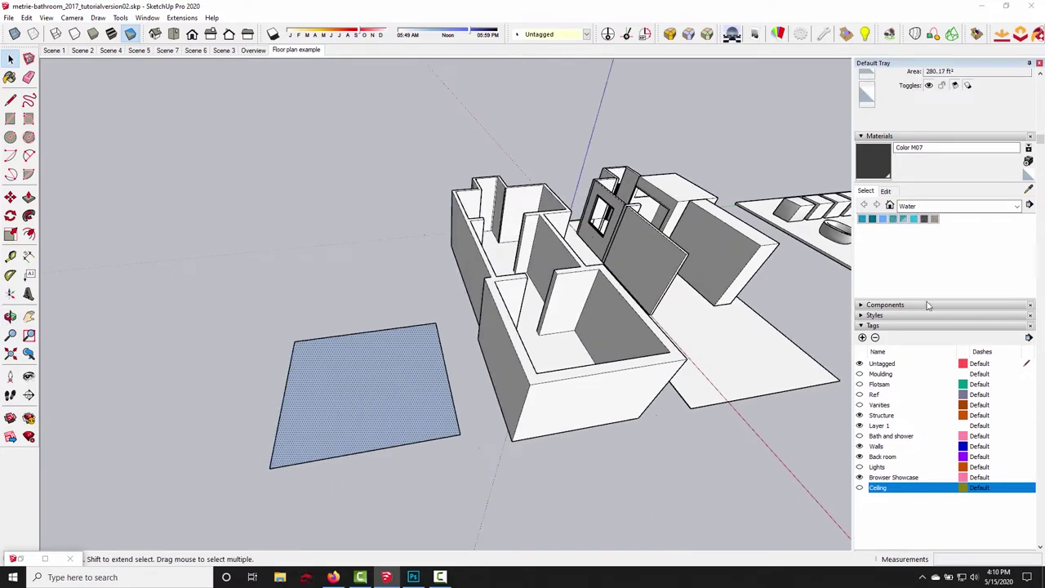
pyautogui.press('p')
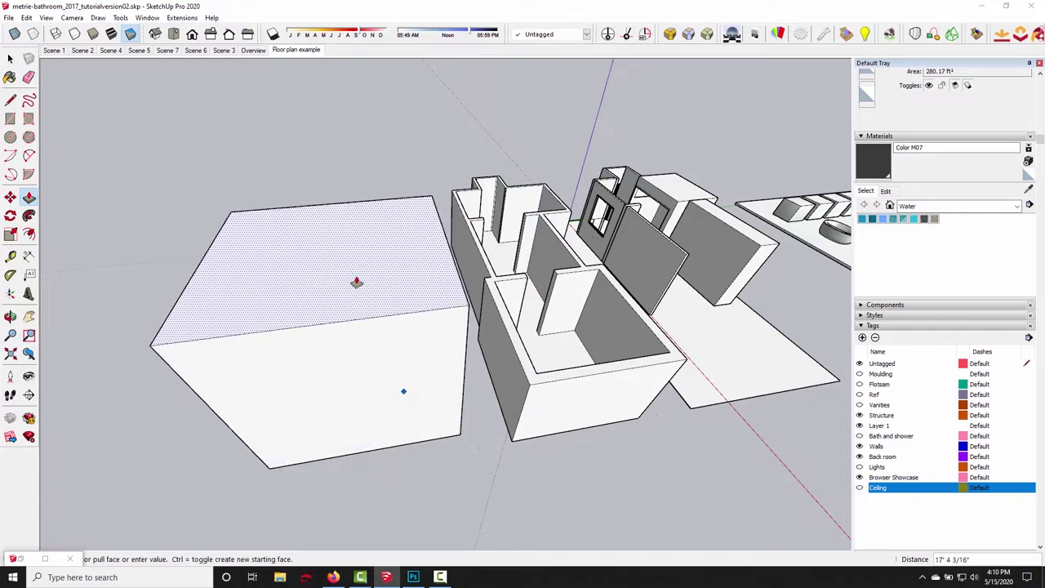
pyautogui.click(356, 283)
# - Inspect the face colors of the box beside the floor plan and delete the whole box
pyautogui.moveTo(406, 359); pyautogui.dragTo(343, 299, button='middle')
pyautogui.scroll(3, 343, 298)
pyautogui.moveTo(586, 235); pyautogui.dragTo(286, 277, button='middle')
pyautogui.scroll(3, 393, 314)
pyautogui.scroll(-6, 350, 333)
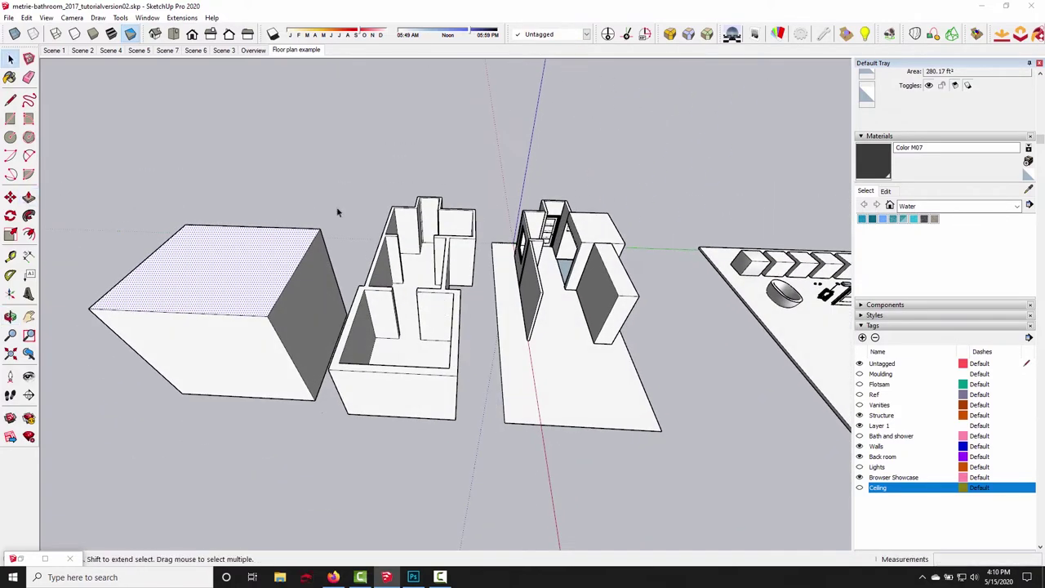
pyautogui.tripleClick(281, 277)
pyautogui.press('Delete')
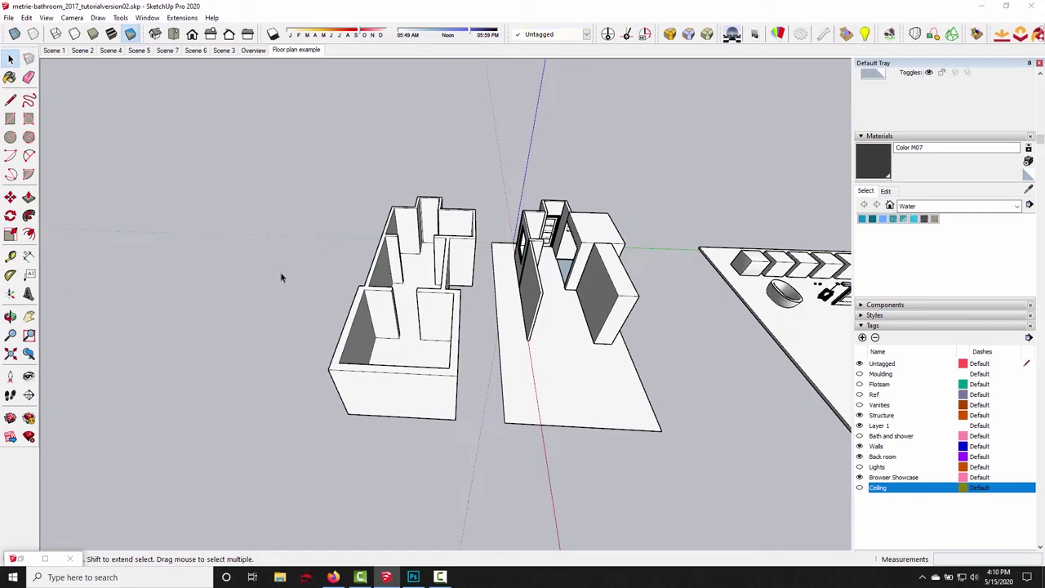
# - Examine the face orientation and thickness of the detailed bathroom's wall groups and floor, selecting the thick side wall
pyautogui.moveTo(280, 275); pyautogui.dragTo(611, 317, button='middle')
pyautogui.click(593, 311)
pyautogui.scroll(5, 578, 294)
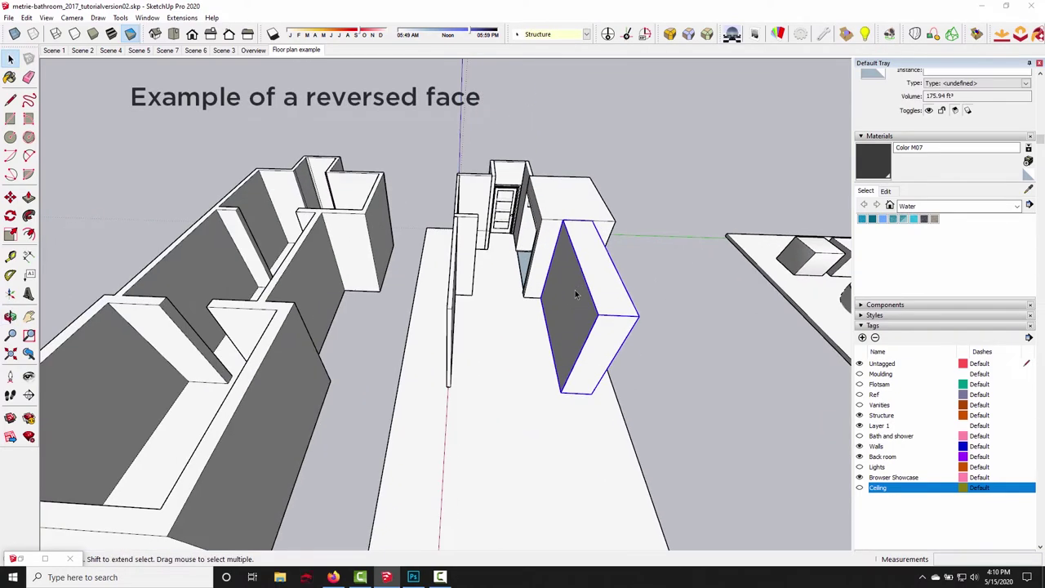
pyautogui.moveTo(588, 256); pyautogui.dragTo(433, 189, button='middle')
pyautogui.scroll(3, 478, 296)
pyautogui.keyDown('shift'); pyautogui.moveTo(434, 190); pyautogui.dragTo(457, 291, button='middle'); pyautogui.keyUp('shift')
pyautogui.scroll(-5, 462, 278)
pyautogui.scroll(4, 440, 295)
pyautogui.scroll(-3, 436, 389)
pyautogui.moveTo(458, 290); pyautogui.dragTo(529, 384)
pyautogui.press('space')
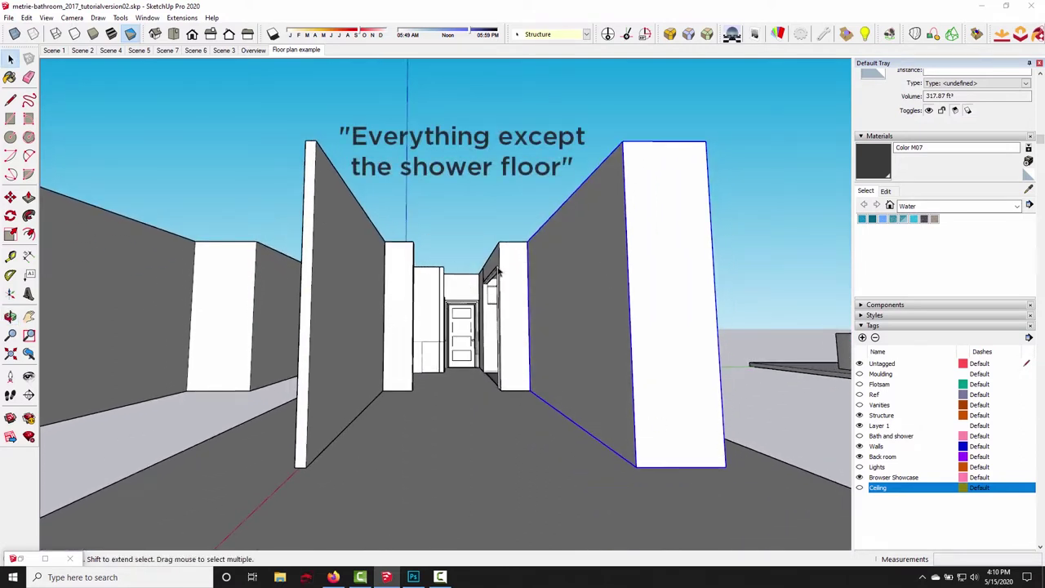
# - Examine the view toward the bathroom door and shower floor, and the inner faces and thickness of the thick side wall
pyautogui.scroll(6, 525, 270)
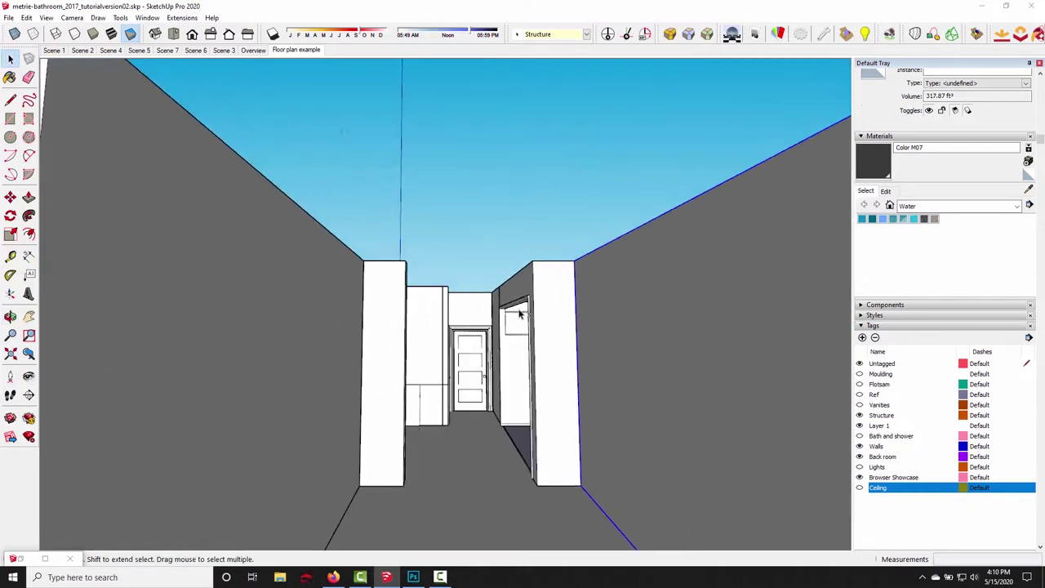
pyautogui.scroll(-3, 517, 323)
pyautogui.moveTo(620, 354); pyautogui.dragTo(337, 364, button='middle')
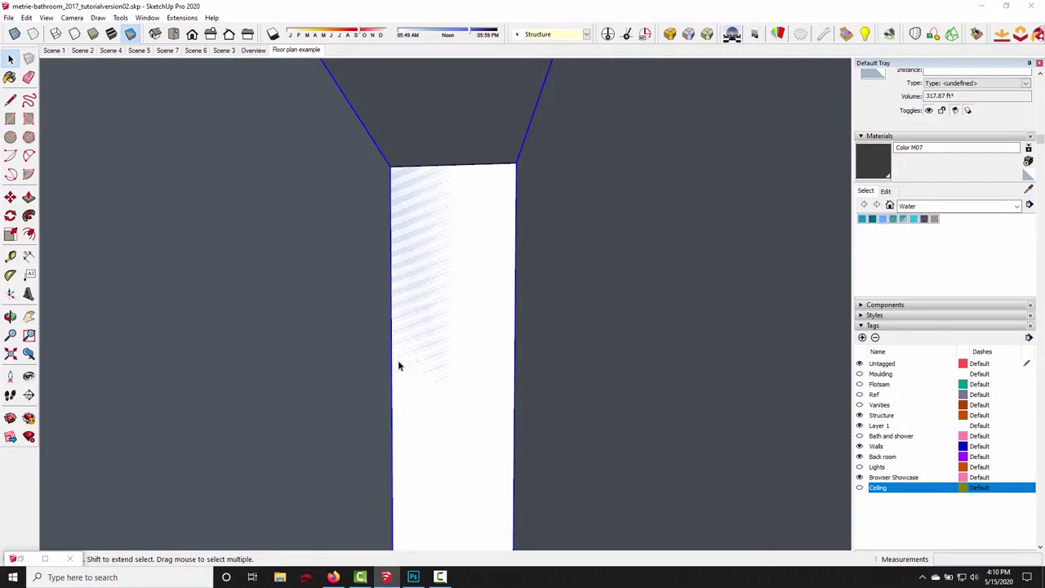
pyautogui.moveTo(380, 356); pyautogui.dragTo(653, 363, button='middle')
pyautogui.scroll(-3, 498, 286)
pyautogui.click(569, 207)
pyautogui.scroll(-2, 539, 210)
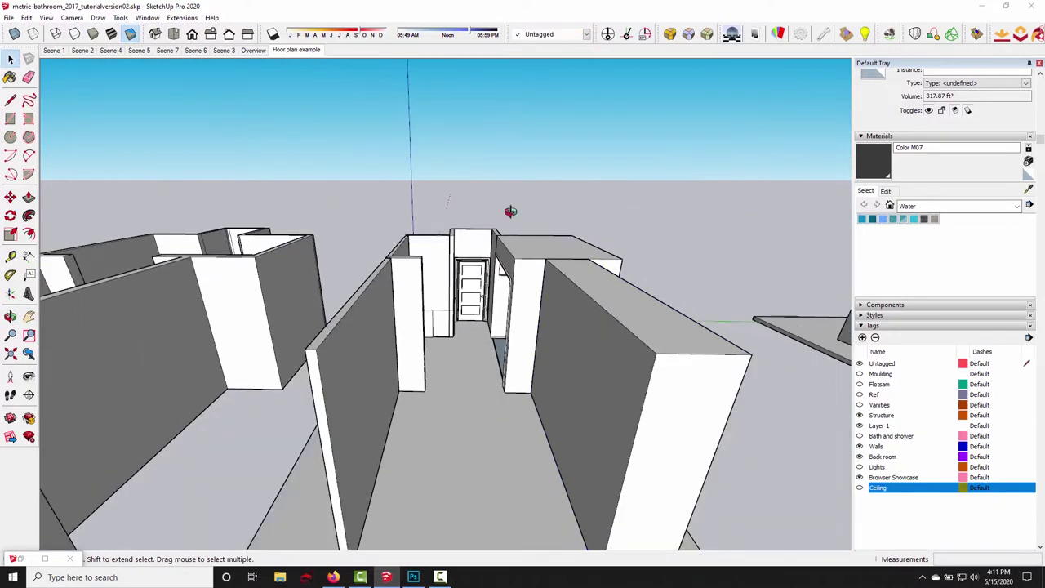
# - Examine the showcase's glass shower enclosure up close, including its panel thickness, hinges, clips and door handle
pyautogui.moveTo(509, 212); pyautogui.dragTo(476, 269, button='middle')
pyautogui.scroll(-4, 476, 271)
pyautogui.scroll(6, 540, 295)
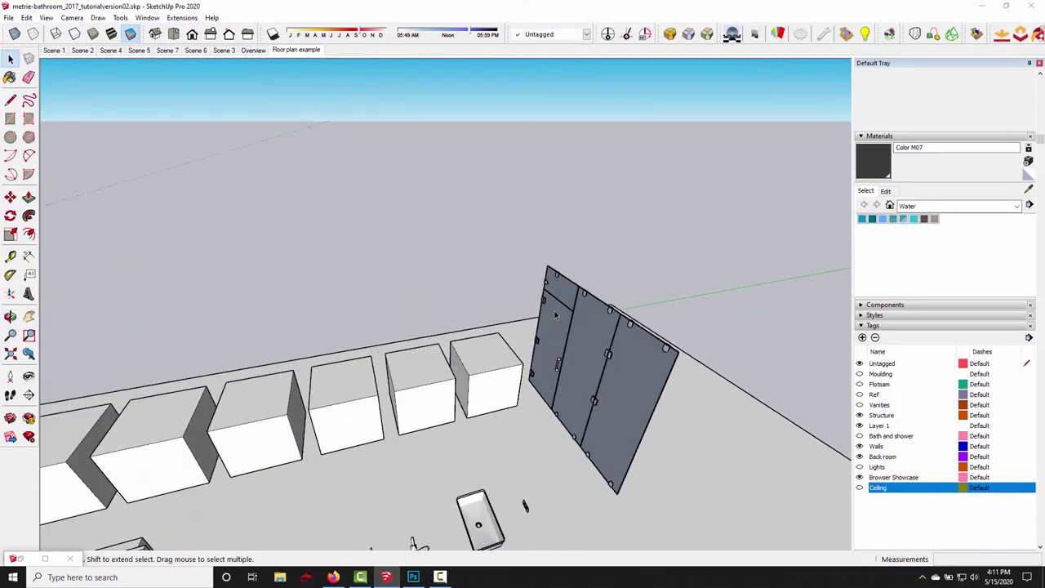
pyautogui.moveTo(553, 310)
pyautogui.mouseDown(button='middle')
pyautogui.moveTo(648, 368)
pyautogui.moveTo(542, 310)
pyautogui.mouseUp(button='middle')
pyautogui.scroll(5, 427, 275)
pyautogui.moveTo(438, 276); pyautogui.dragTo(479, 204, button='middle')
pyautogui.moveTo(548, 201); pyautogui.dragTo(632, 261, button='middle')
pyautogui.click(631, 261)
pyautogui.doubleClick(632, 261)
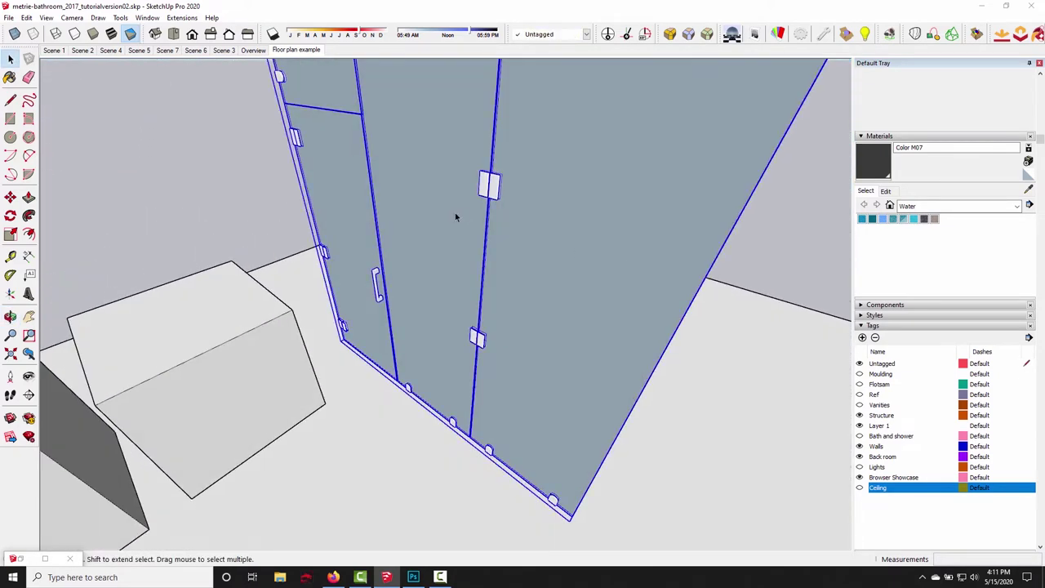
pyautogui.click(232, 169)
pyautogui.moveTo(327, 224); pyautogui.dragTo(374, 299, button='middle')
pyautogui.scroll(-4, 374, 299)
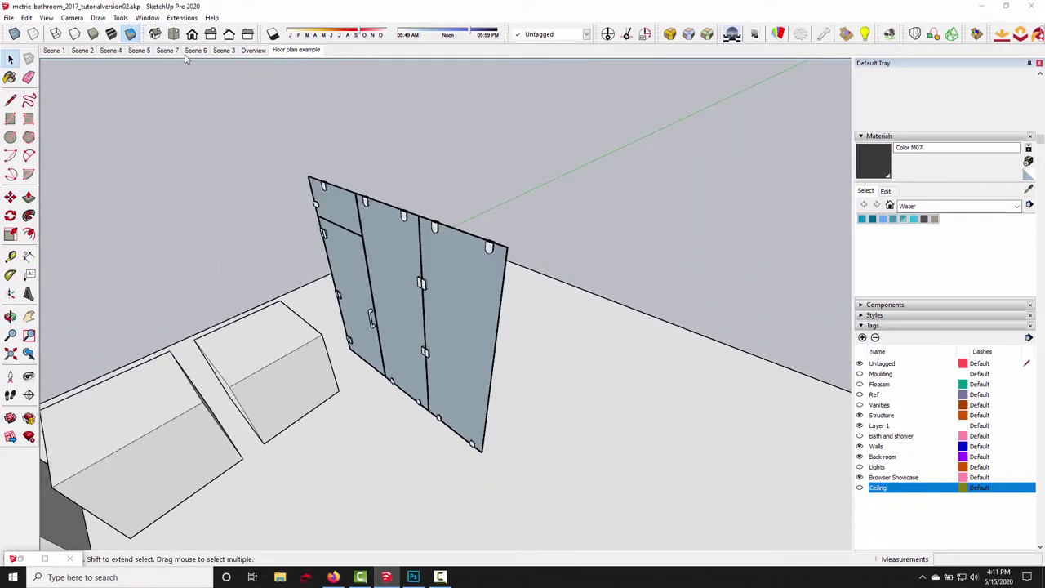
# - Reverse the front face of the small glass panel above the shower door in the showcase enclosure
pyautogui.moveTo(175, 142); pyautogui.dragTo(297, 114, button='middle')
pyautogui.scroll(5, 306, 209)
pyautogui.scroll(-4, 323, 254)
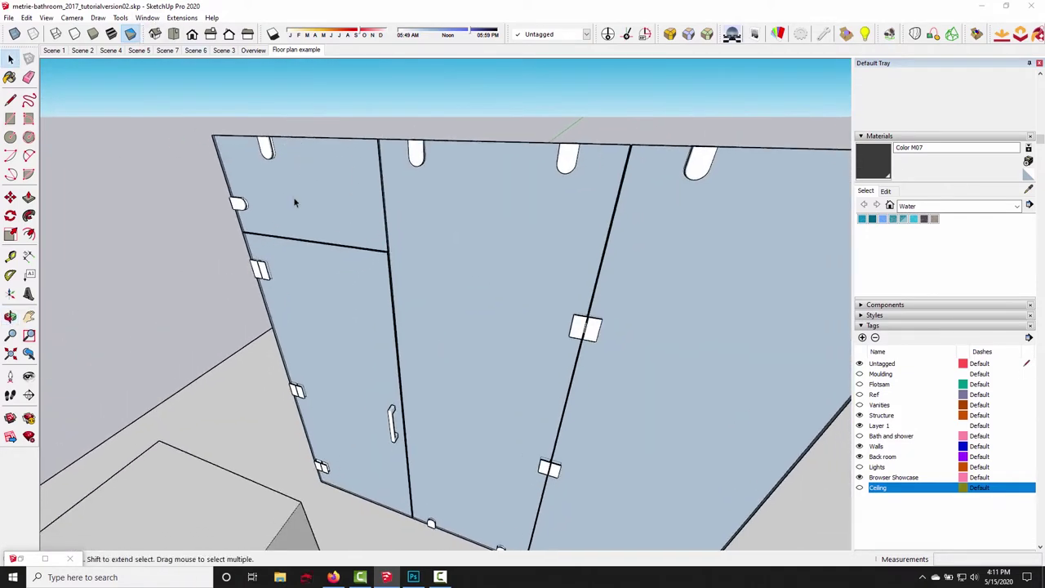
pyautogui.scroll(5, 329, 247)
pyautogui.scroll(2, 309, 172)
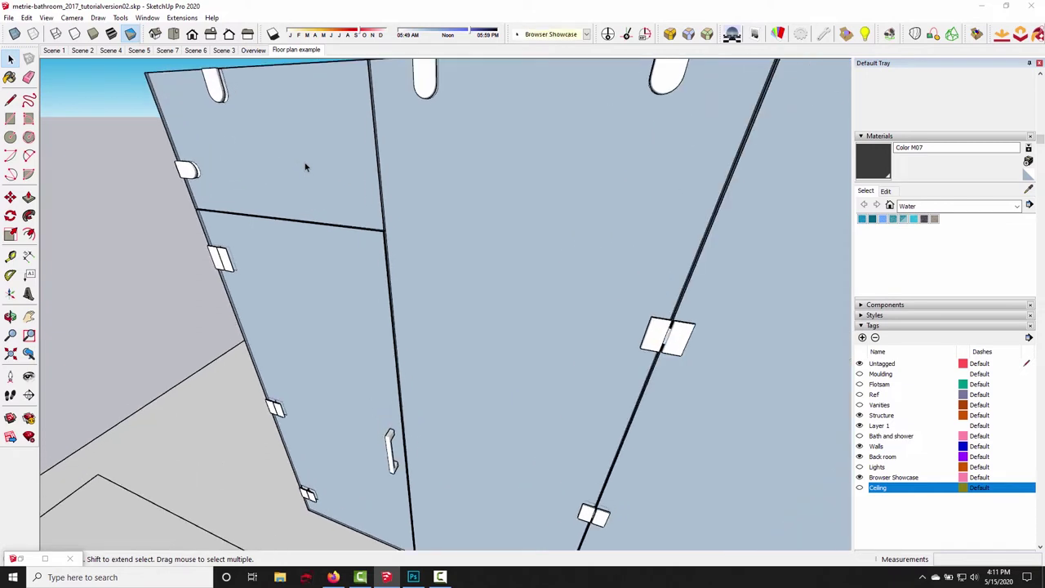
pyautogui.click(317, 170)
pyautogui.doubleClick(320, 173)
pyautogui.doubleClick(325, 184)
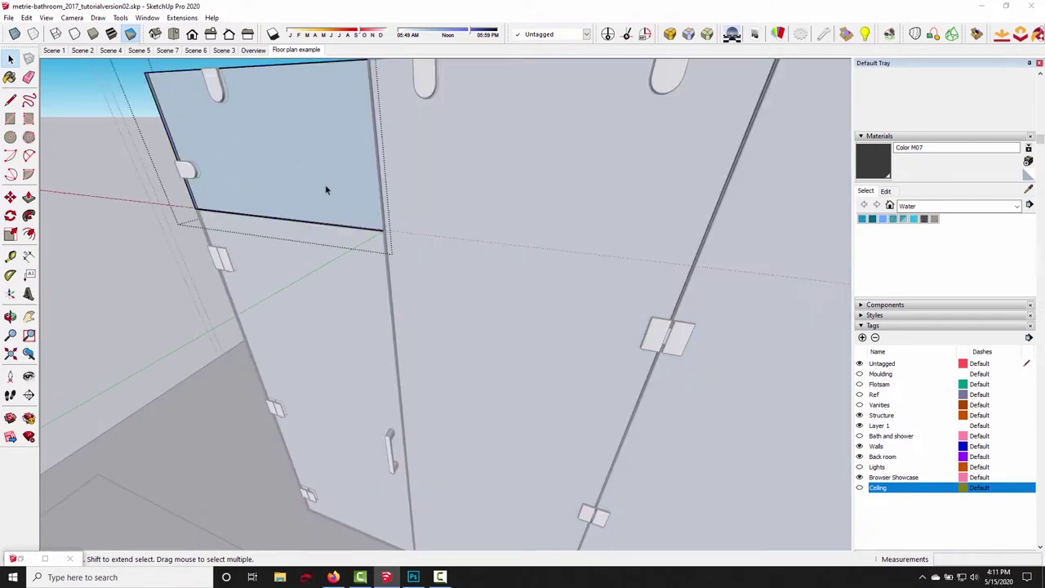
pyautogui.rightClick(335, 198)
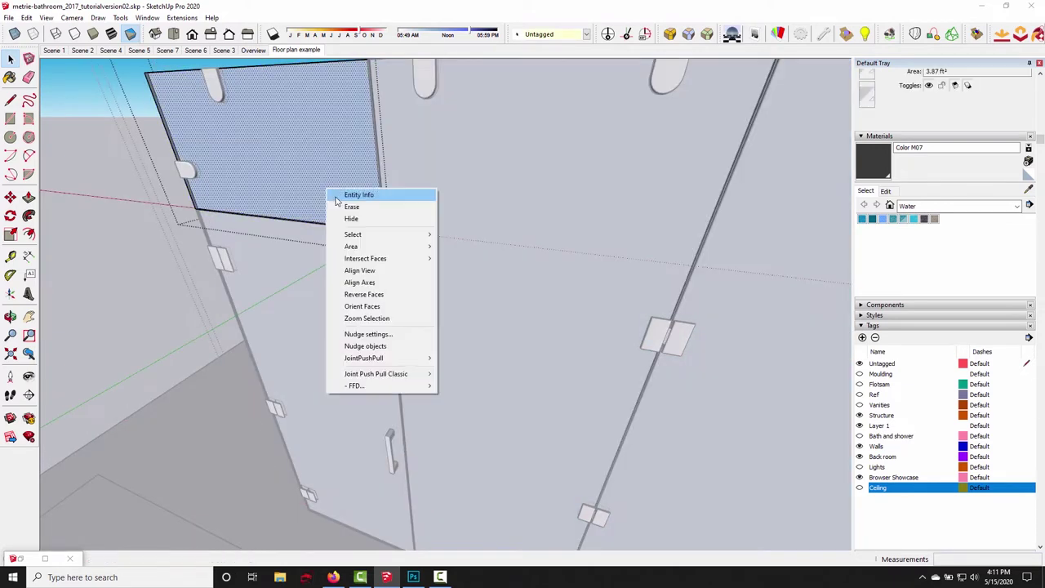
pyautogui.click(363, 294)
pyautogui.click(160, 284)
# - Examine the showcase's glass enclosure and fixtures, and compare the wall faces and thickness of the two bathroom versions
pyautogui.scroll(-4, 159, 284)
pyautogui.moveTo(359, 282); pyautogui.dragTo(196, 252, button='middle')
pyautogui.click(206, 213)
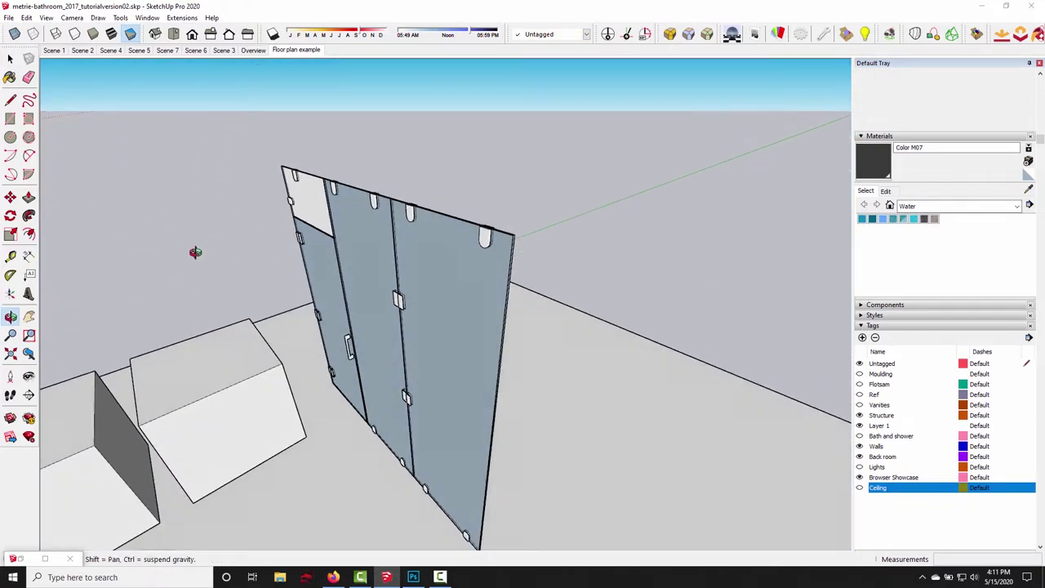
pyautogui.scroll(-5, 196, 252)
pyautogui.keyDown('shift'); pyautogui.moveTo(187, 317); pyautogui.dragTo(377, 315, button='middle'); pyautogui.keyUp('shift')
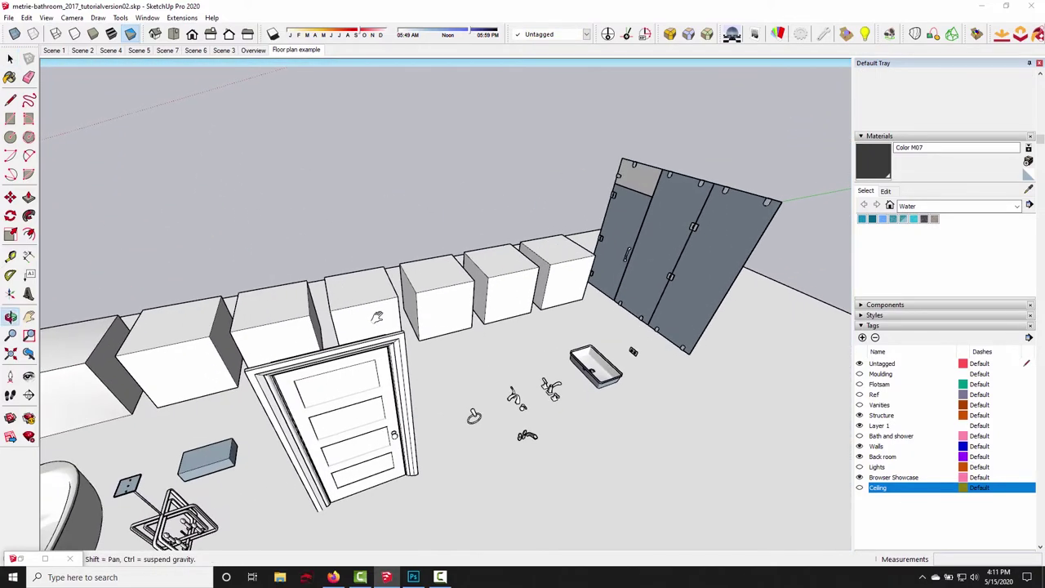
pyautogui.scroll(-4, 382, 322)
pyautogui.keyDown('shift'); pyautogui.moveTo(259, 381); pyautogui.dragTo(540, 322, button='middle'); pyautogui.keyUp('shift')
pyautogui.scroll(6, 373, 333)
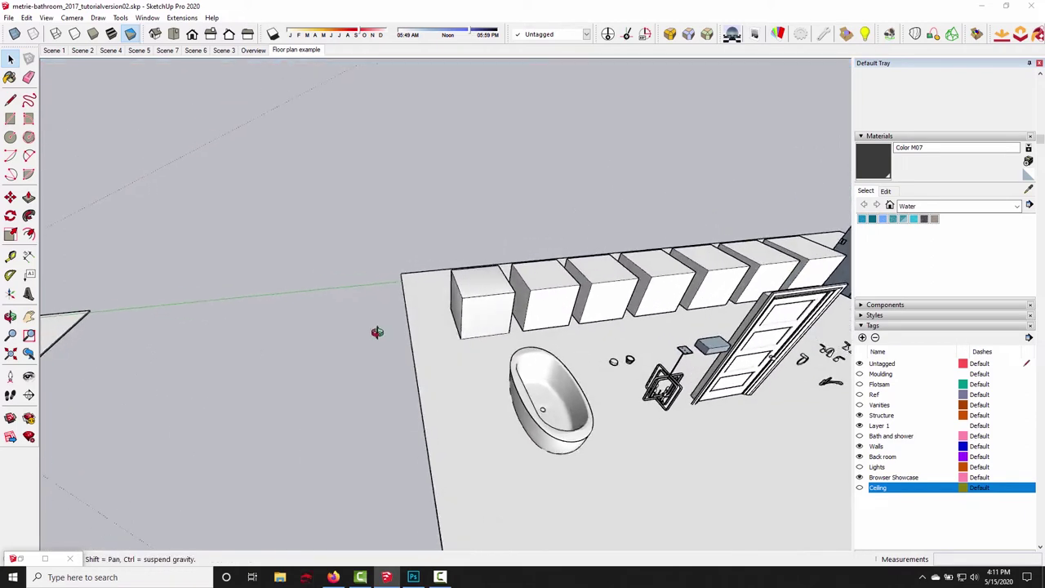
pyautogui.scroll(4, 350, 334)
pyautogui.scroll(-4, 270, 325)
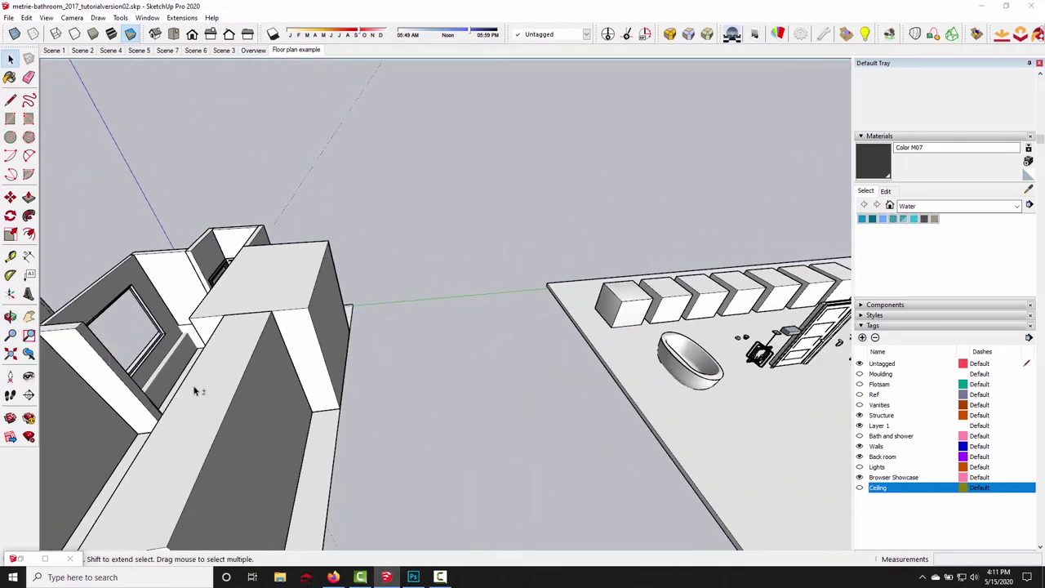
pyautogui.scroll(4, 368, 361)
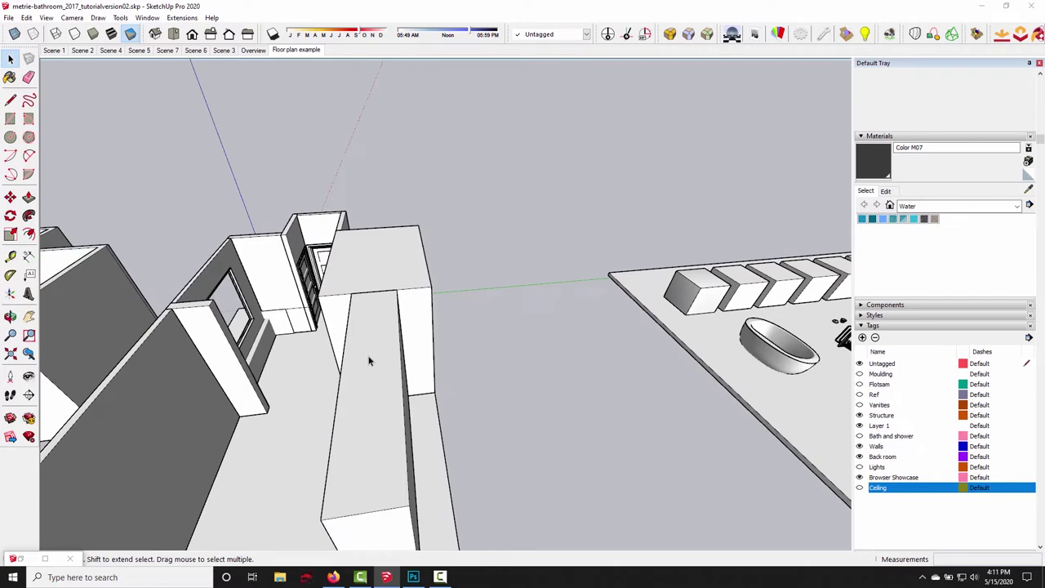
pyautogui.moveTo(232, 416); pyautogui.dragTo(160, 284, button='middle')
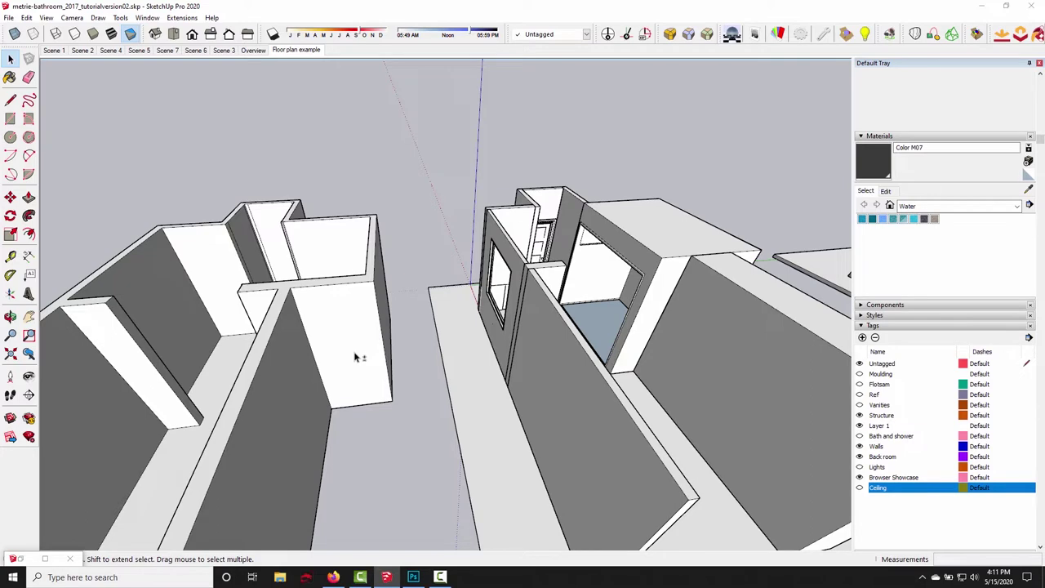
pyautogui.moveTo(299, 354); pyautogui.dragTo(367, 394, button='middle')
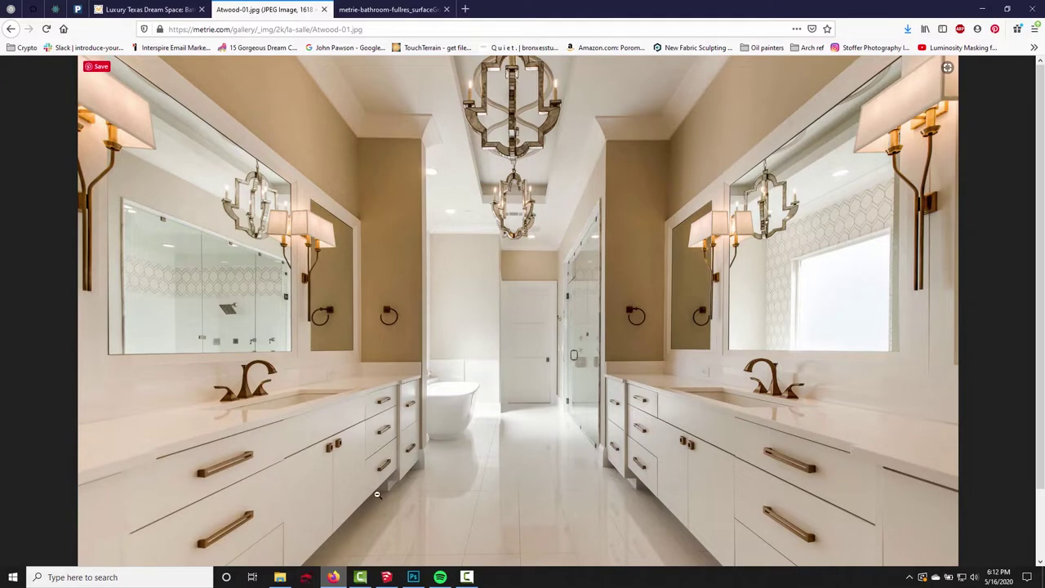
# - Switch from the reference photo to SketchUp and make the Moulding example tag visible
pyautogui.click(387, 576)
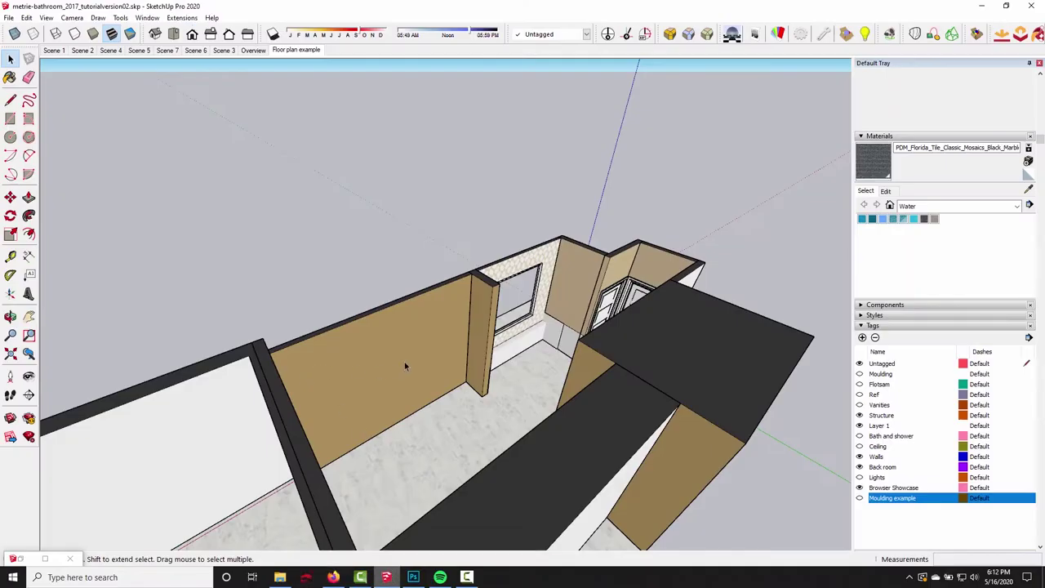
pyautogui.click(859, 498)
pyautogui.moveTo(441, 202); pyautogui.dragTo(403, 314, button='middle')
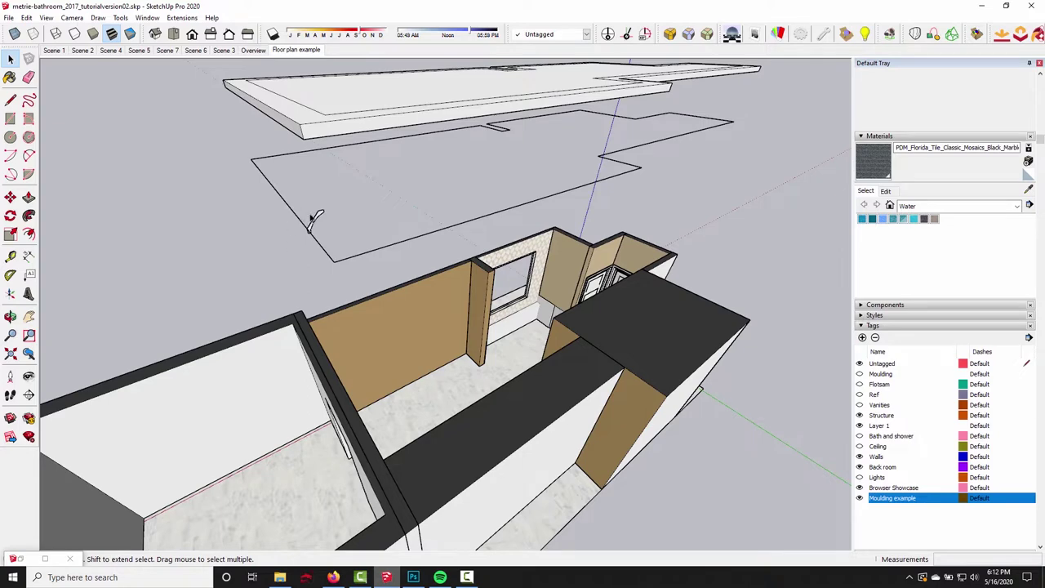
pyautogui.scroll(4, 316, 219)
pyautogui.scroll(-2, 319, 219)
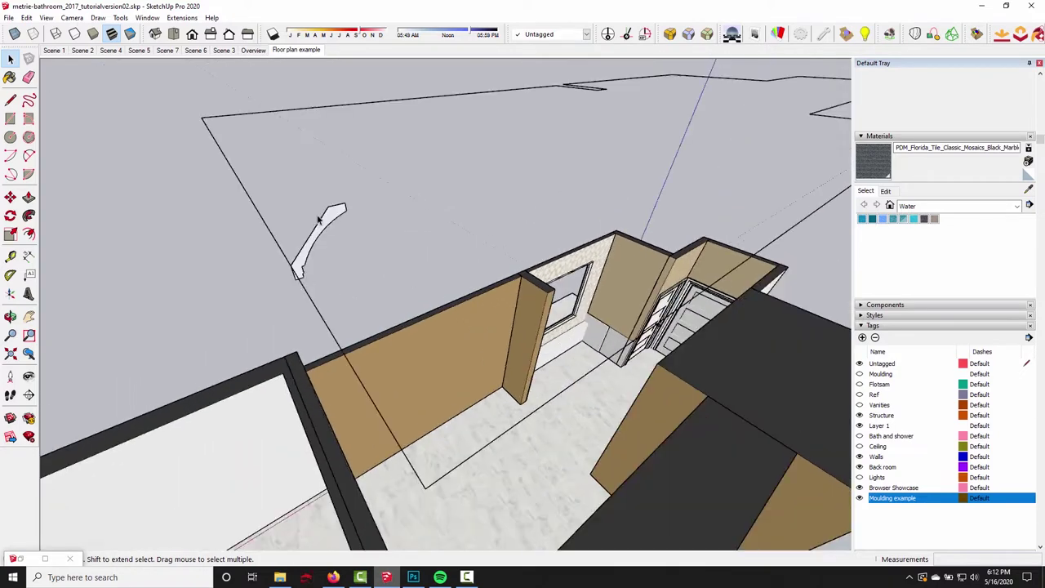
pyautogui.moveTo(321, 233); pyautogui.dragTo(325, 228, button='middle')
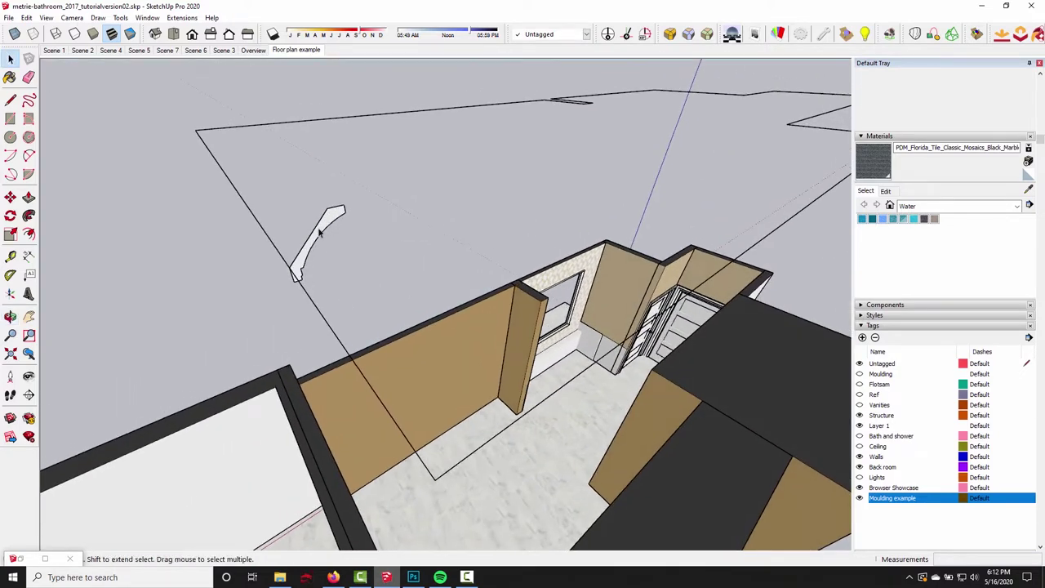
# - Import the Very Square Crown 6 25in moulding from SU Podium Browser and place it beside the existing white crown profile
pyautogui.click(12, 559)
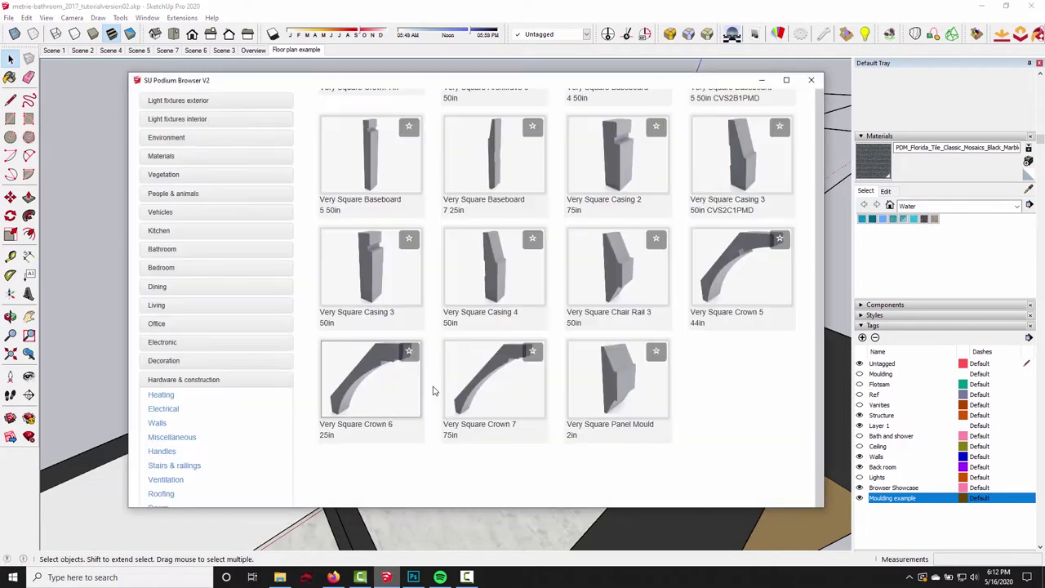
pyautogui.scroll(-1, 395, 372)
pyautogui.scroll(-1, 394, 372)
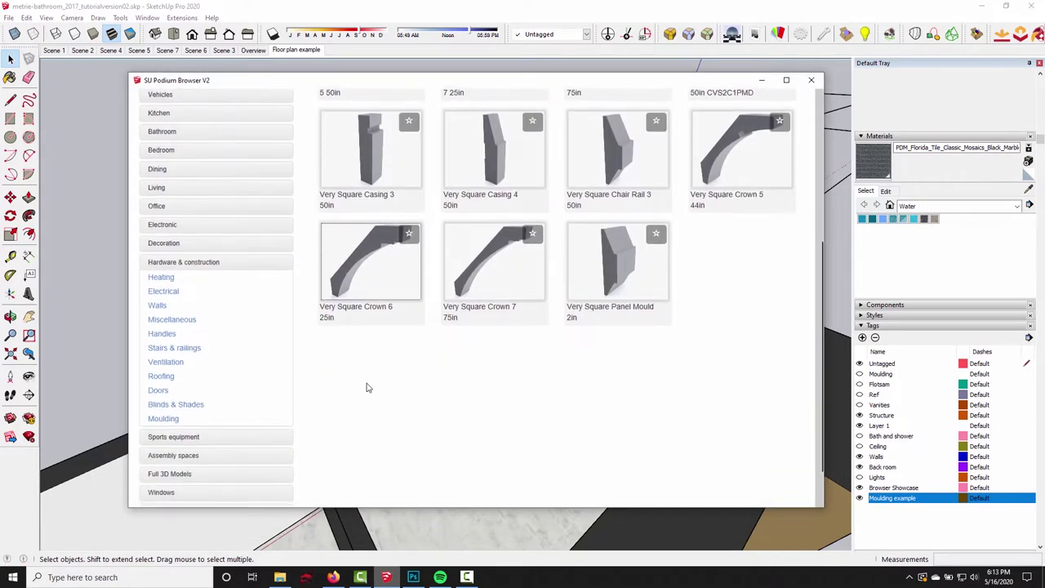
pyautogui.click(343, 290)
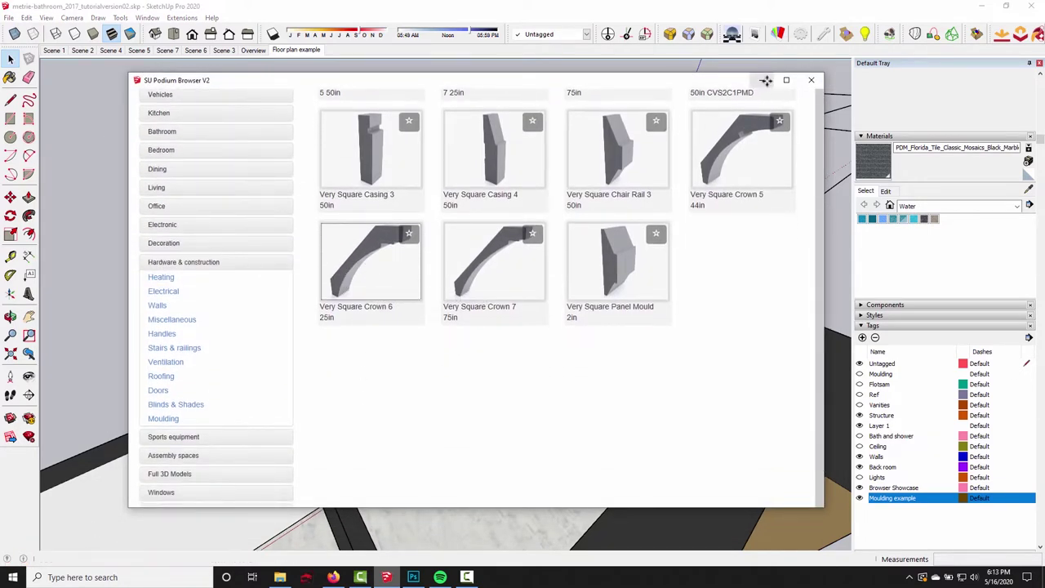
pyautogui.click(761, 80)
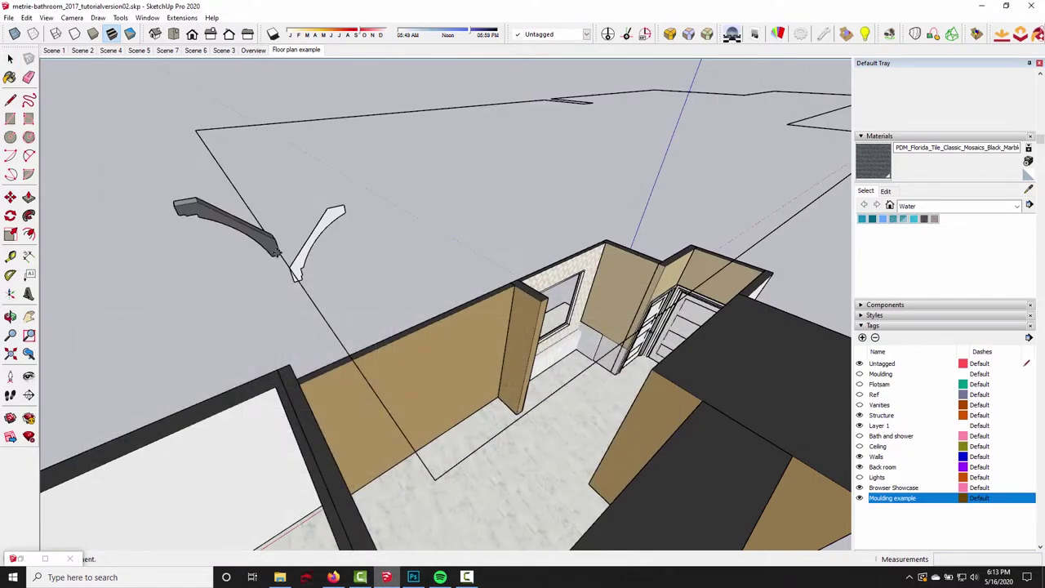
pyautogui.click(278, 253)
pyautogui.moveTo(277, 254); pyautogui.dragTo(317, 237, button='middle')
# - Rotate the imported crown moulding component by 180 degrees about its vertical centre
pyautogui.moveTo(405, 260); pyautogui.dragTo(331, 286, button='middle')
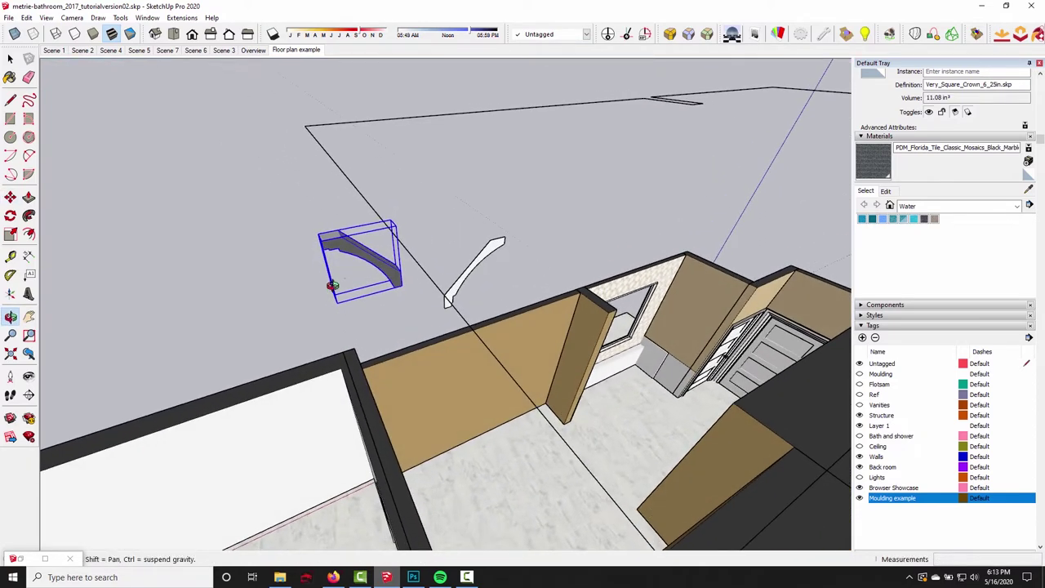
pyautogui.scroll(1, 383, 269)
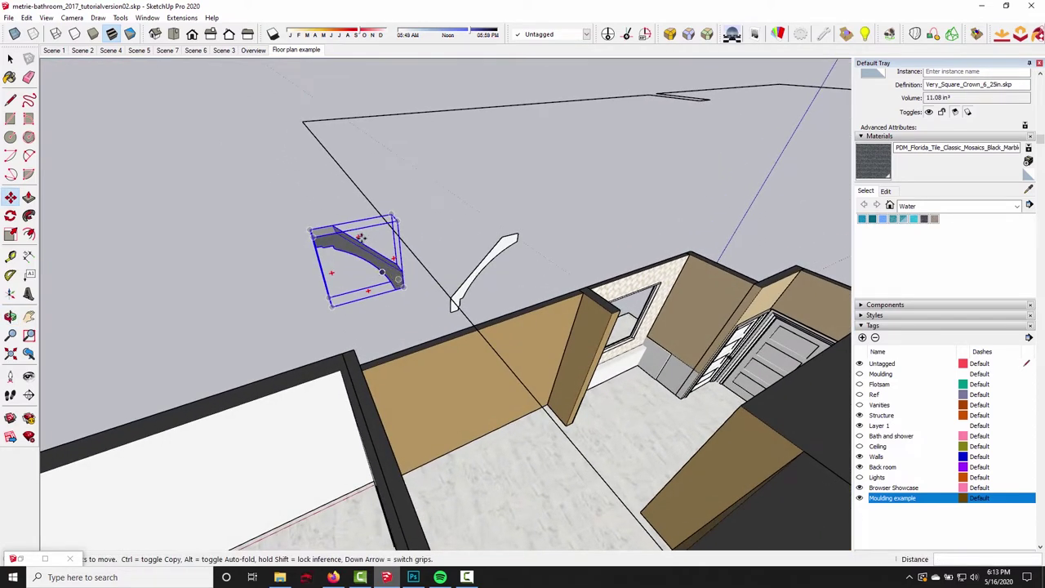
pyautogui.click(360, 238)
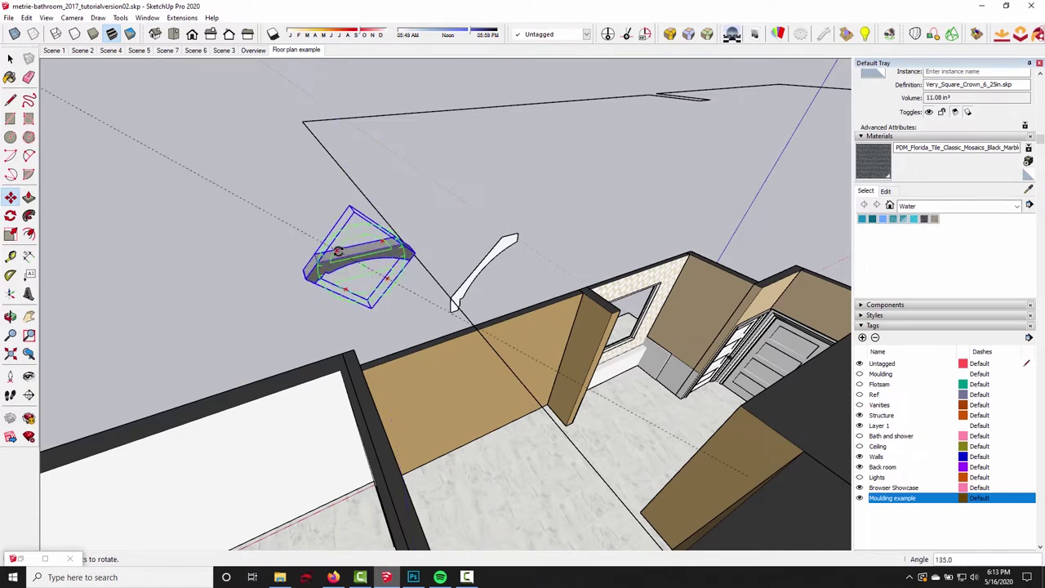
pyautogui.click(347, 245)
pyautogui.write('180')
pyautogui.press('Return')
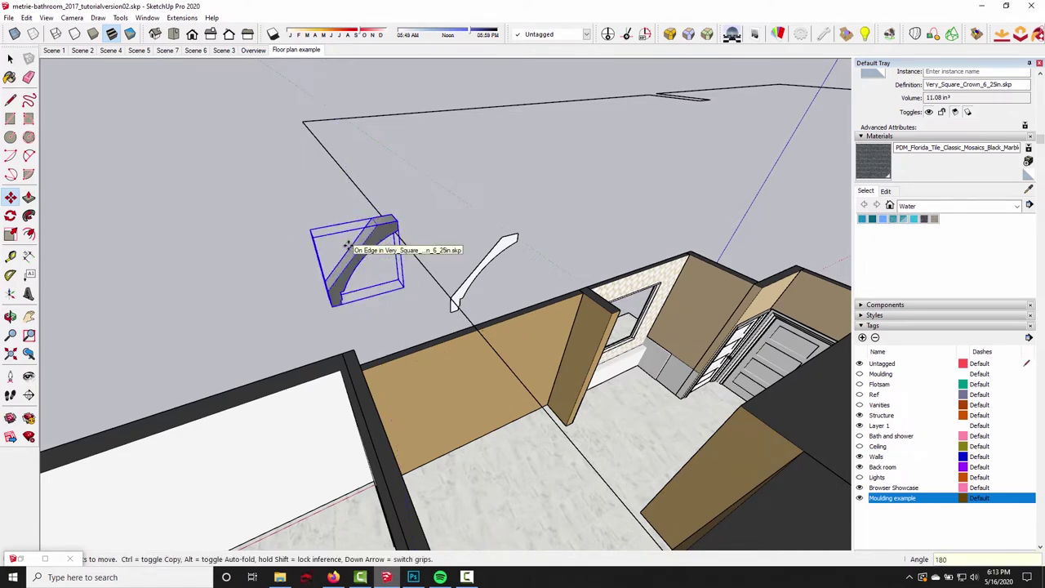
pyautogui.moveTo(348, 261); pyautogui.dragTo(367, 236, button='middle')
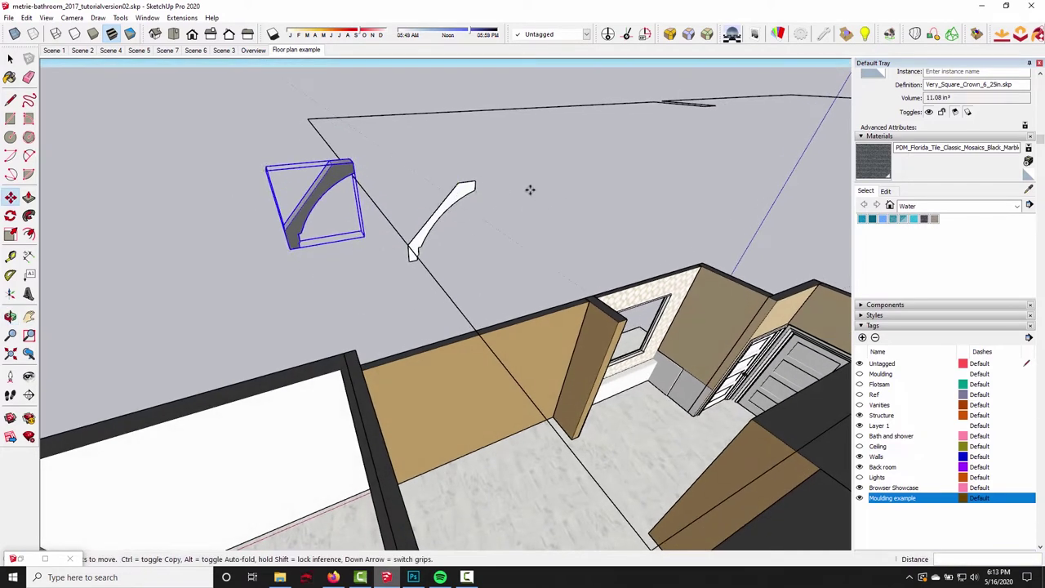
# - Explode the imported crown moulding component into loose geometry and select its front profile face
pyautogui.press('space')
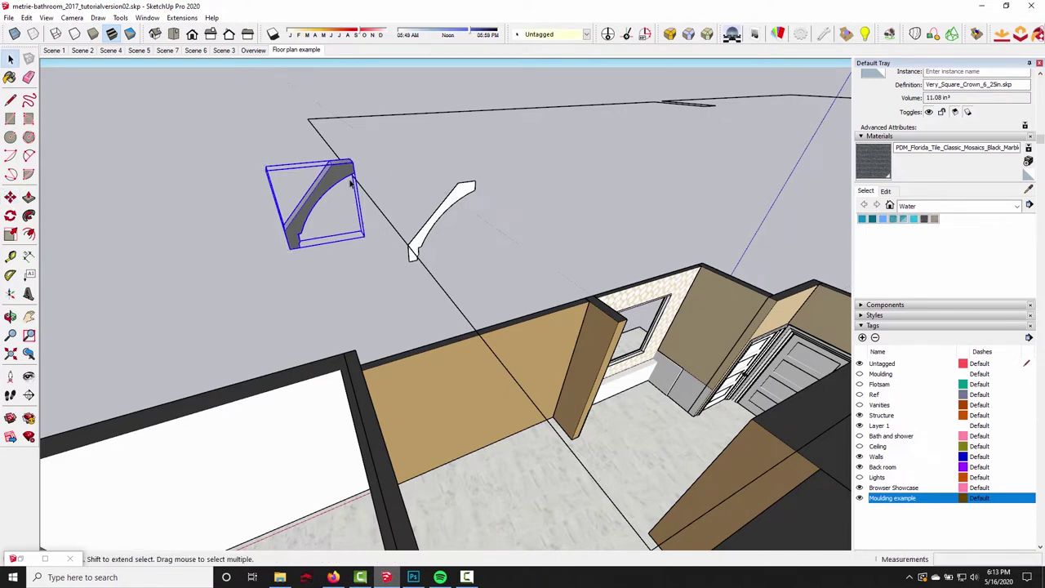
pyautogui.rightClick(351, 184)
pyautogui.click(371, 277)
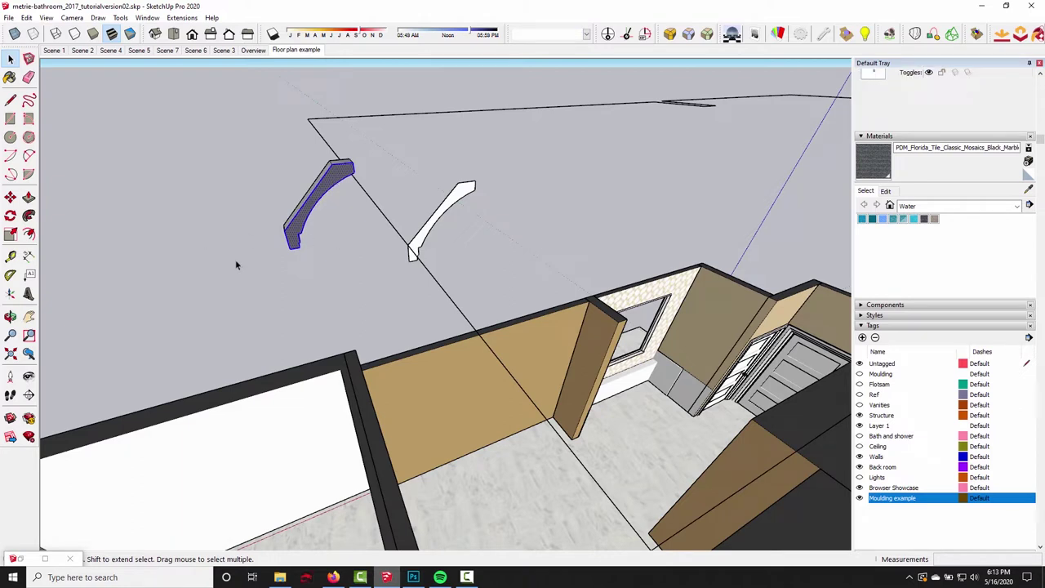
# - Copy the crown moulding's front profile face and paste it between the imported moulding and the white profile
pyautogui.hotkey('ctrl', 'c')
pyautogui.hotkey('ctrl', 'v')
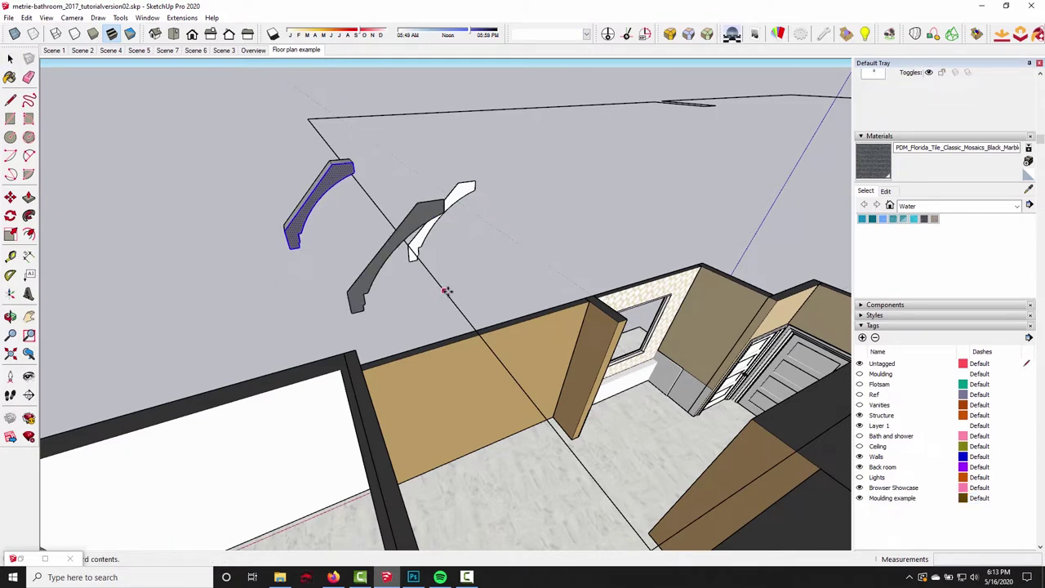
pyautogui.click(448, 292)
pyautogui.moveTo(447, 291); pyautogui.dragTo(388, 167, button='middle')
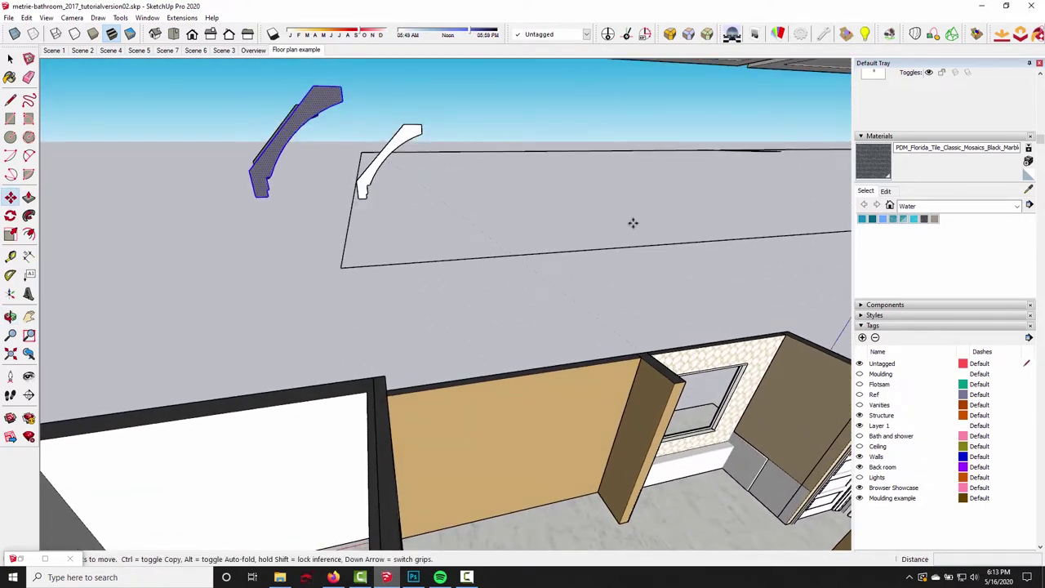
pyautogui.moveTo(522, 199); pyautogui.dragTo(557, 222, button='middle')
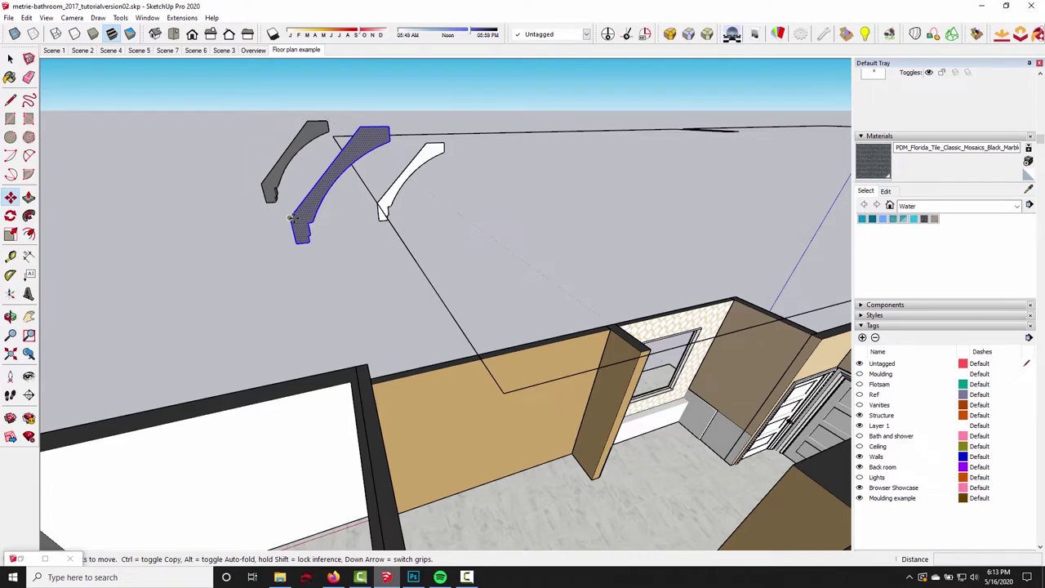
# - Move the pasted crown profile by its back corner onto the moulding path outline above the bathroom walls
pyautogui.scroll(5, 291, 217)
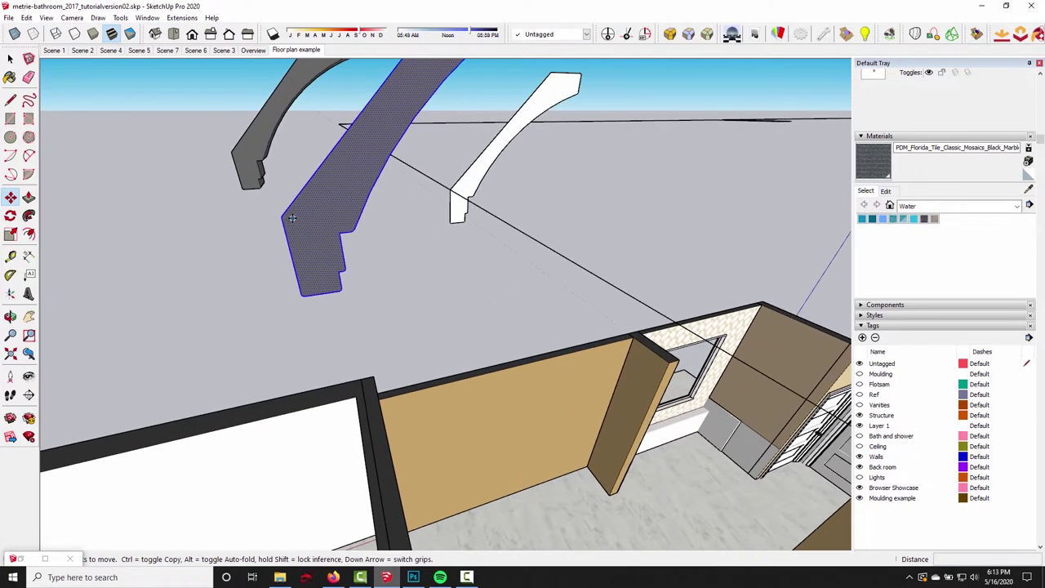
pyautogui.click(281, 217)
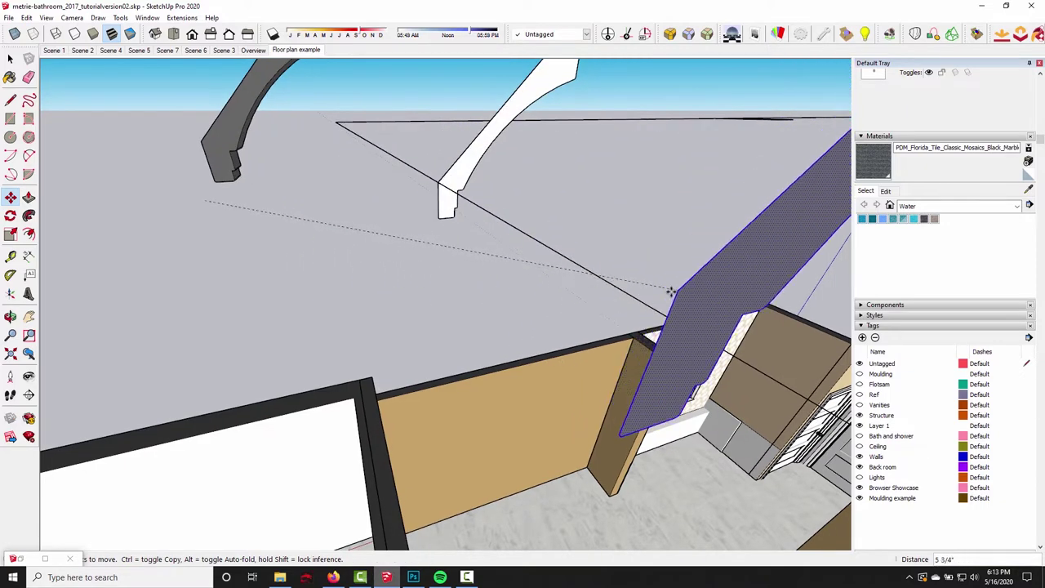
pyautogui.moveTo(677, 296); pyautogui.dragTo(520, 253, button='middle')
pyautogui.scroll(-4, 630, 299)
pyautogui.moveTo(631, 299); pyautogui.dragTo(244, 147, button='middle')
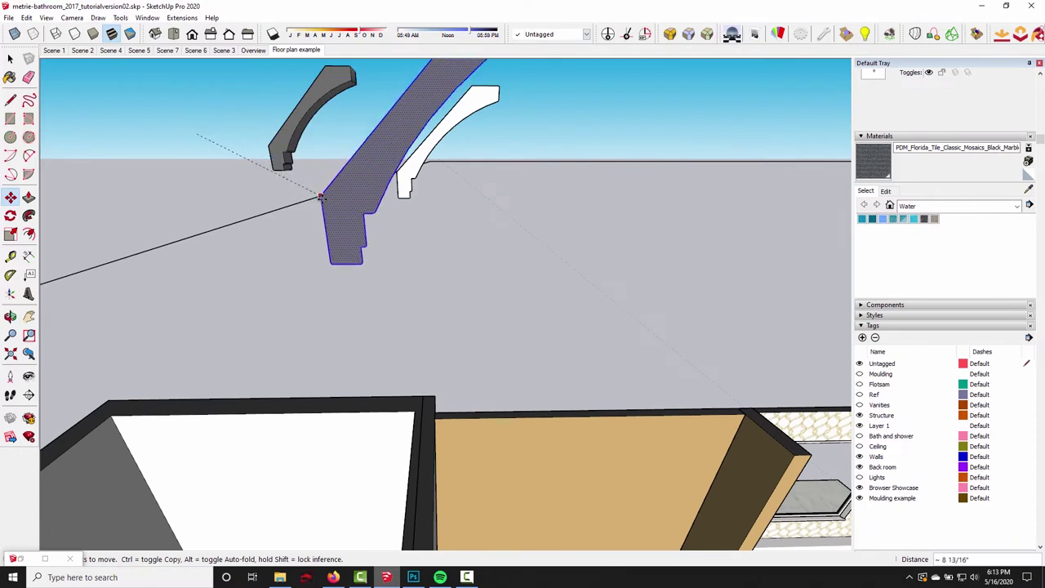
pyautogui.moveTo(317, 198); pyautogui.dragTo(418, 285, button='middle')
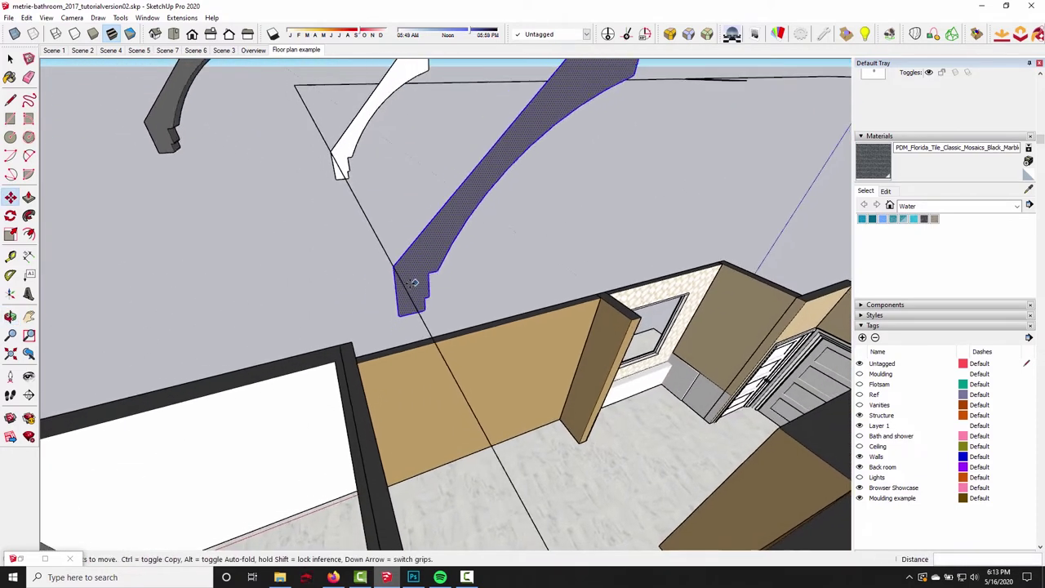
pyautogui.scroll(-10, 418, 290)
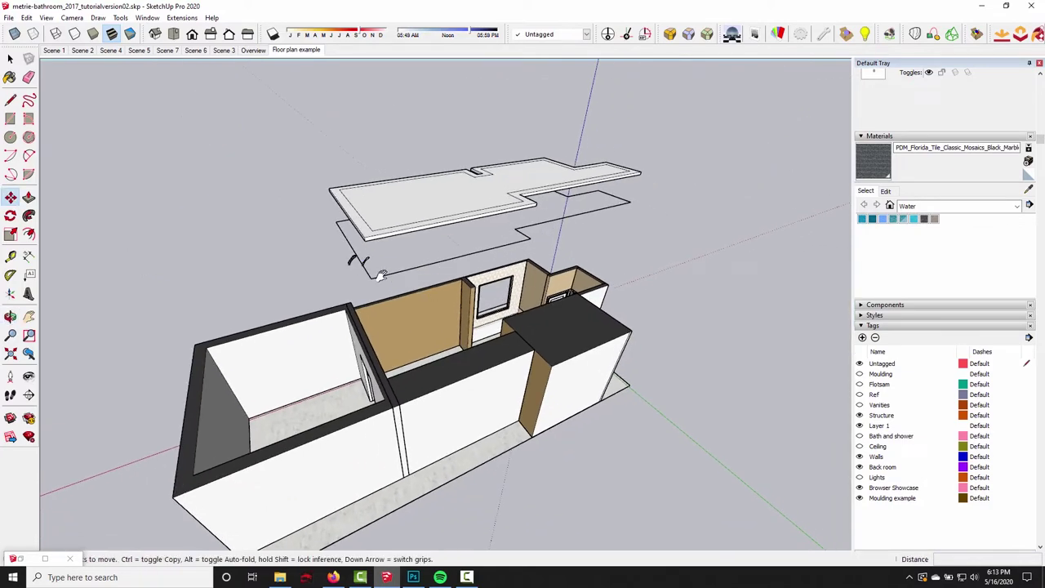
pyautogui.scroll(8, 357, 258)
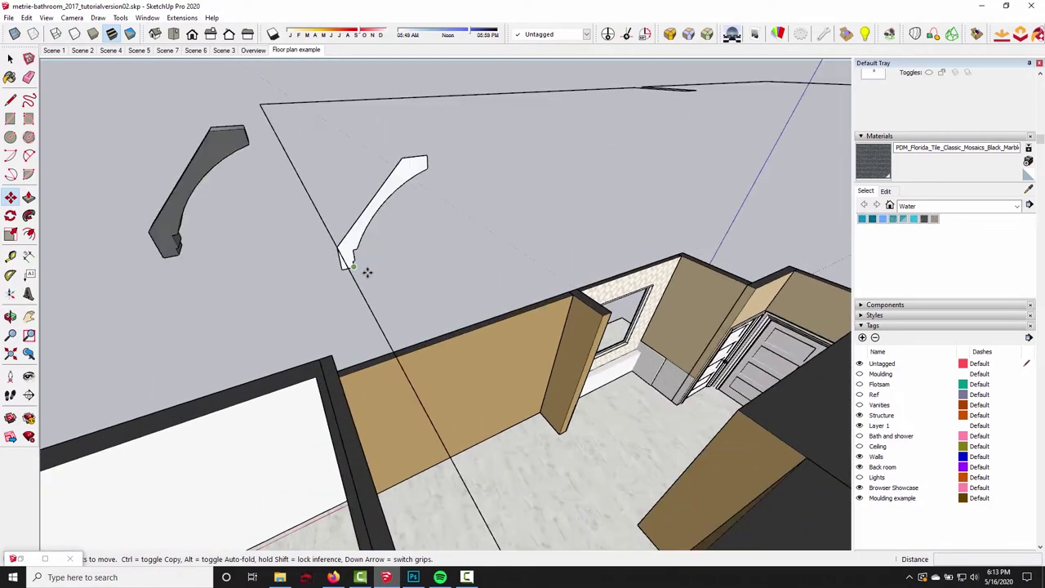
# - Select the moulding path outline above the bathroom walls while leaving the crown profile face out of the selection
pyautogui.click(367, 271)
pyautogui.scroll(-3, 366, 272)
pyautogui.moveTo(366, 272); pyautogui.dragTo(354, 237, button='middle')
pyautogui.scroll(3, 400, 261)
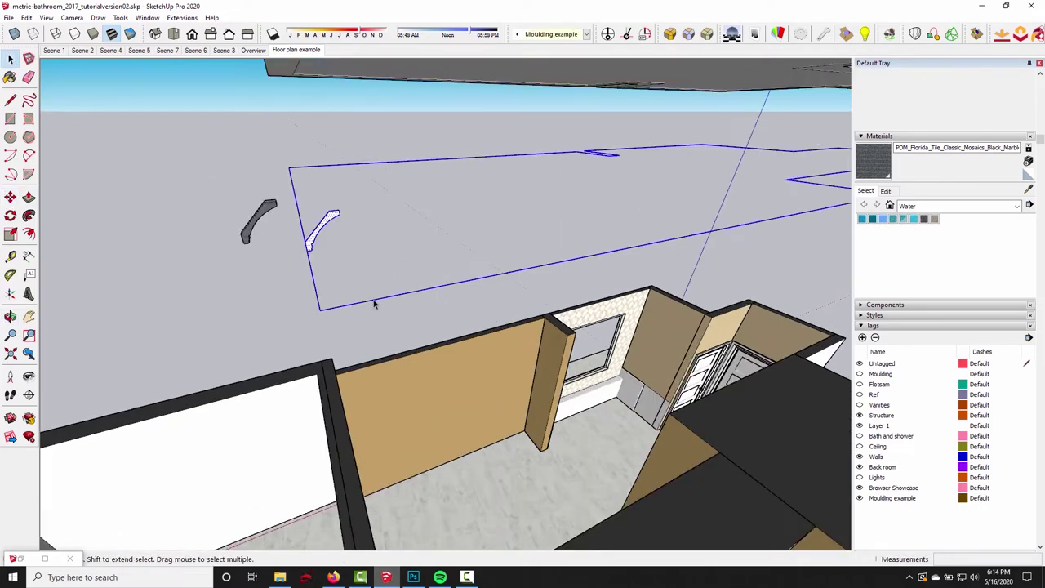
pyautogui.moveTo(312, 231); pyautogui.dragTo(332, 250, button='middle')
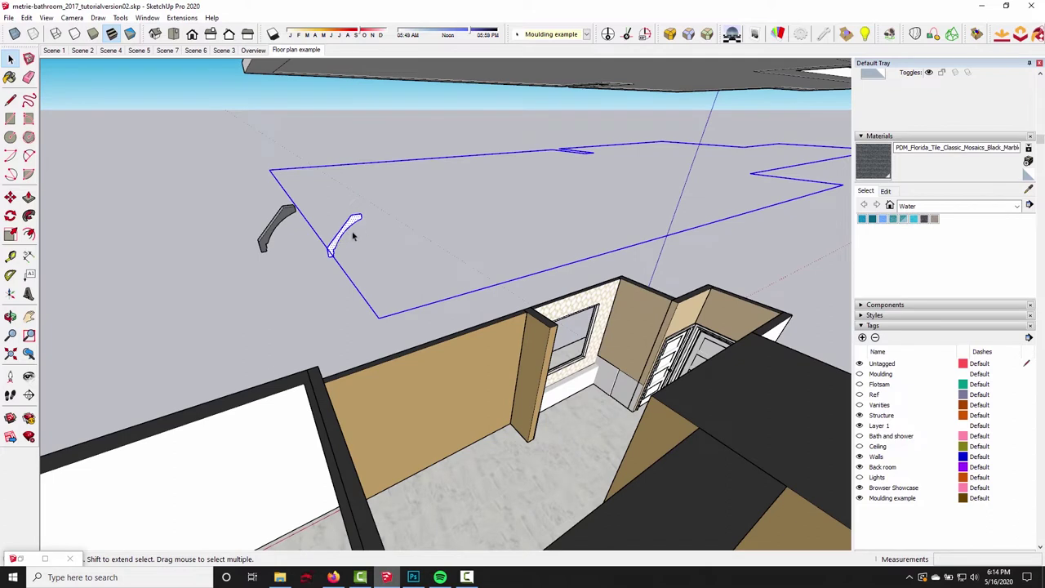
pyautogui.scroll(2, 350, 236)
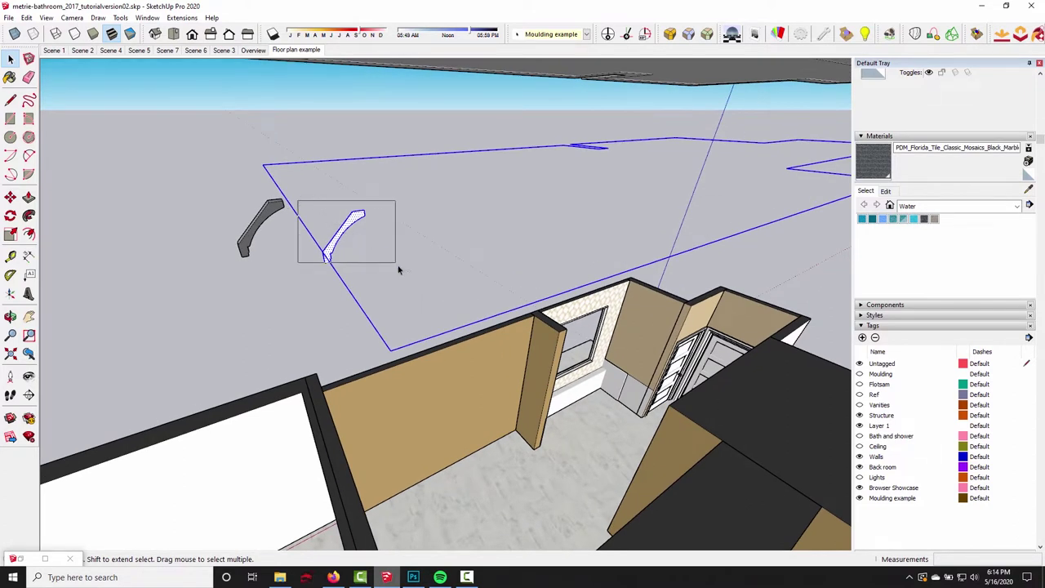
pyautogui.moveTo(406, 273); pyautogui.dragTo(407, 273)
# - Sweep the crown profile face around the selected moulding path with Follow Me
pyautogui.moveTo(357, 242)
pyautogui.mouseDown(button='middle')
pyautogui.moveTo(392, 212)
pyautogui.moveTo(342, 233)
pyautogui.mouseUp(button='middle')
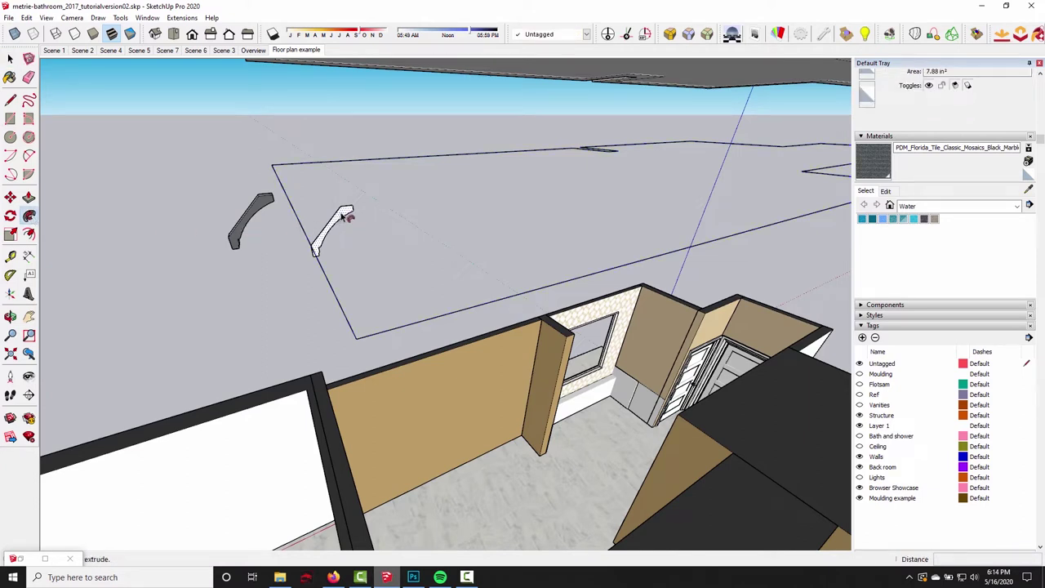
pyautogui.click(346, 215)
pyautogui.moveTo(381, 240)
pyautogui.mouseDown(button='middle')
pyautogui.moveTo(591, 245)
pyautogui.moveTo(589, 220)
pyautogui.moveTo(373, 240)
pyautogui.moveTo(373, 252)
pyautogui.moveTo(377, 227)
pyautogui.mouseUp(button='middle')
pyautogui.scroll(-1, 395, 263)
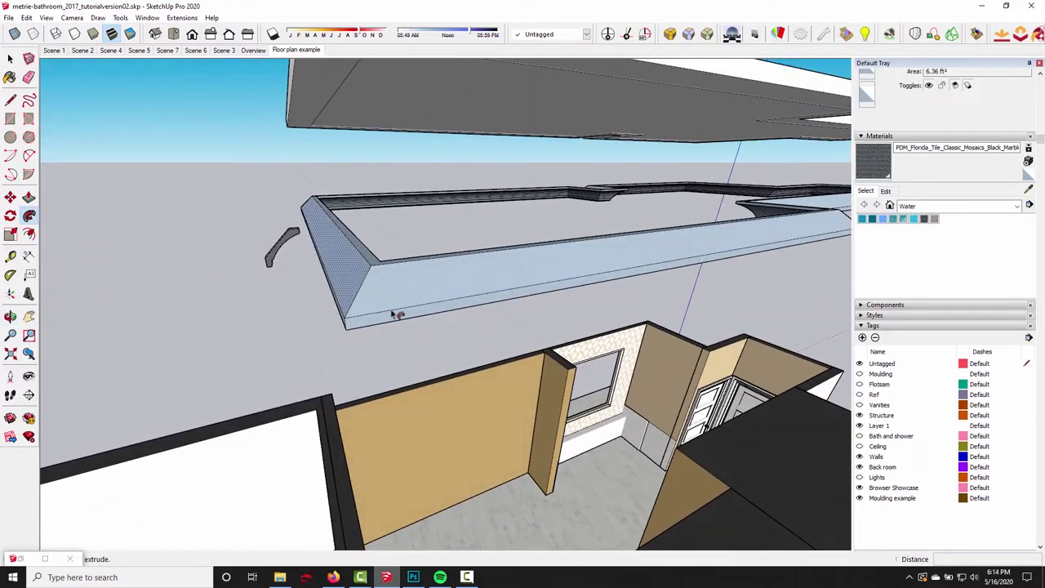
pyautogui.moveTo(396, 313); pyautogui.dragTo(306, 115, button='middle')
pyautogui.moveTo(359, 292); pyautogui.dragTo(373, 362, button='middle')
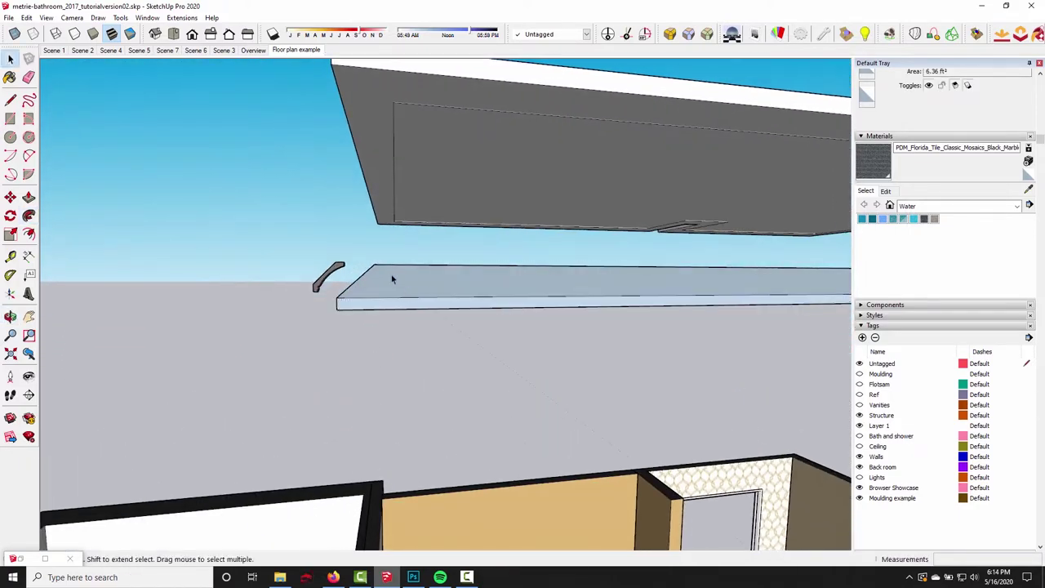
# - Reverse the faces of the entire swept crown moulding and make it a group
pyautogui.moveTo(392, 278); pyautogui.dragTo(466, 311, button='middle')
pyautogui.tripleClick(417, 315)
pyautogui.rightClick(470, 299)
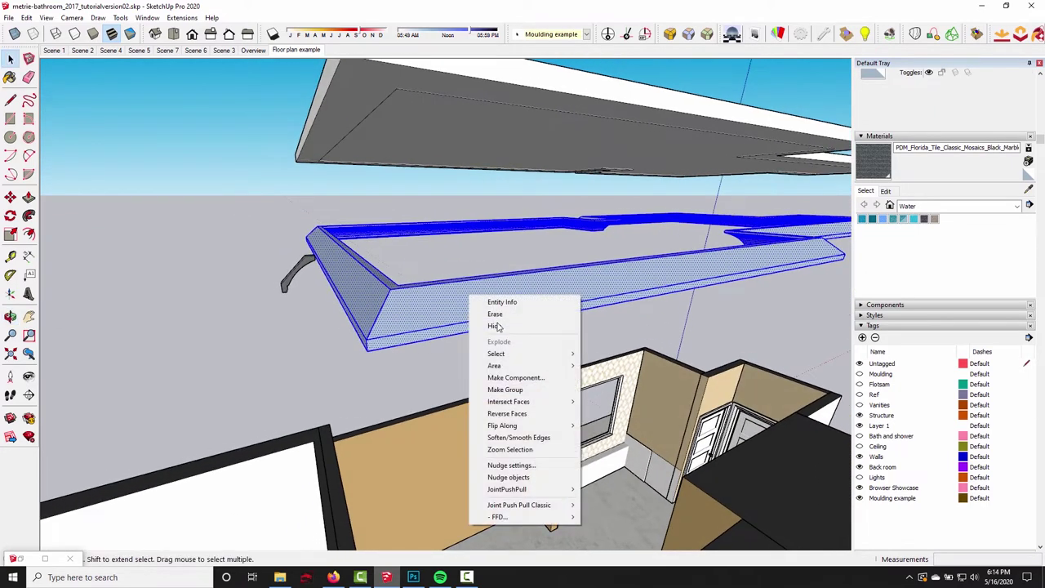
pyautogui.click(509, 413)
pyautogui.moveTo(461, 406)
pyautogui.mouseDown(button='middle')
pyautogui.moveTo(388, 333)
pyautogui.moveTo(433, 324)
pyautogui.mouseUp(button='middle')
pyautogui.rightClick(432, 324)
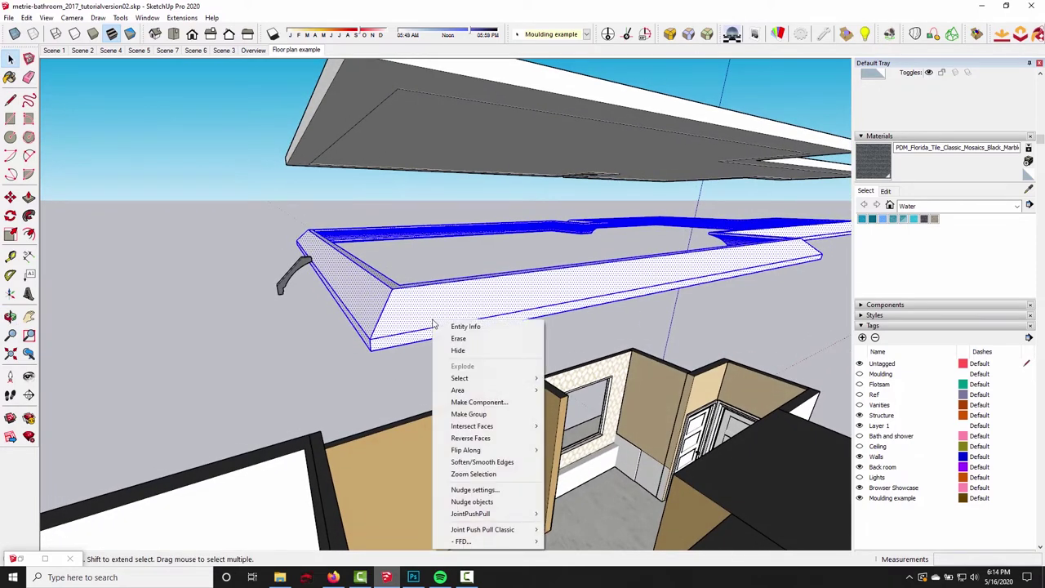
pyautogui.click(474, 414)
# - Move the crown moulding group straight down by about 9' 4" to sit inside the room near the wall tops
pyautogui.moveTo(477, 416); pyautogui.dragTo(406, 356, button='middle')
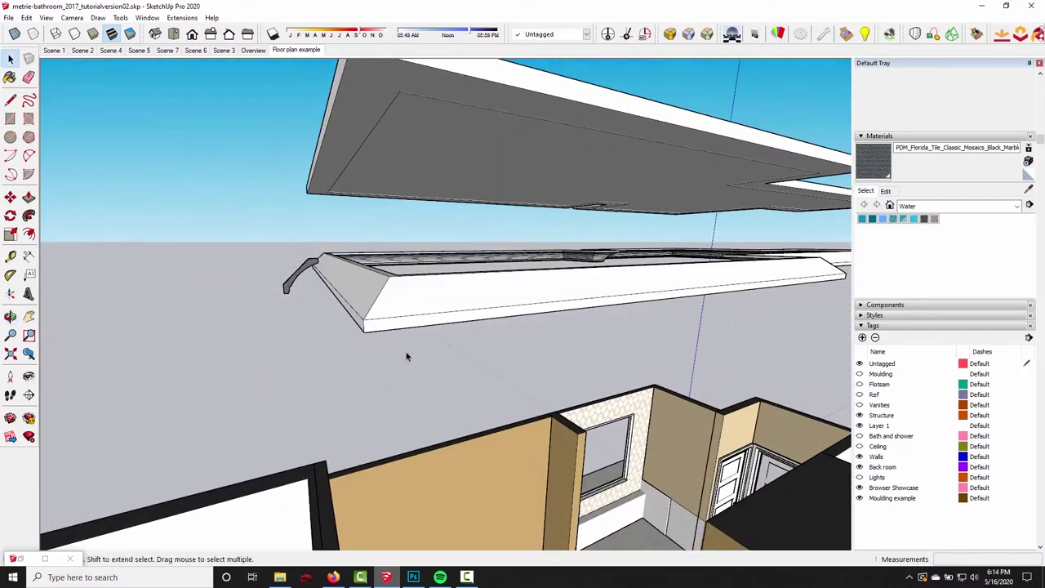
pyautogui.moveTo(408, 317)
pyautogui.keyDown('shift'); pyautogui.mouseDown(button='middle')
pyautogui.moveTo(452, 285)
pyautogui.moveTo(439, 236)
pyautogui.moveTo(392, 257)
pyautogui.moveTo(394, 327)
pyautogui.mouseUp(button='middle'); pyautogui.keyUp('shift')
pyautogui.moveTo(395, 390); pyautogui.dragTo(353, 275, button='middle')
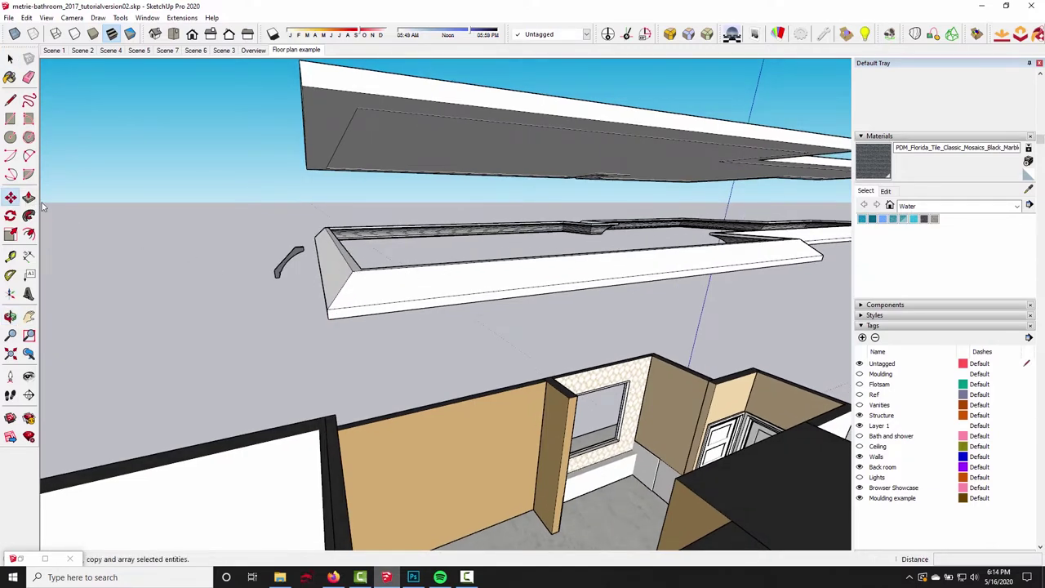
pyautogui.click(352, 272)
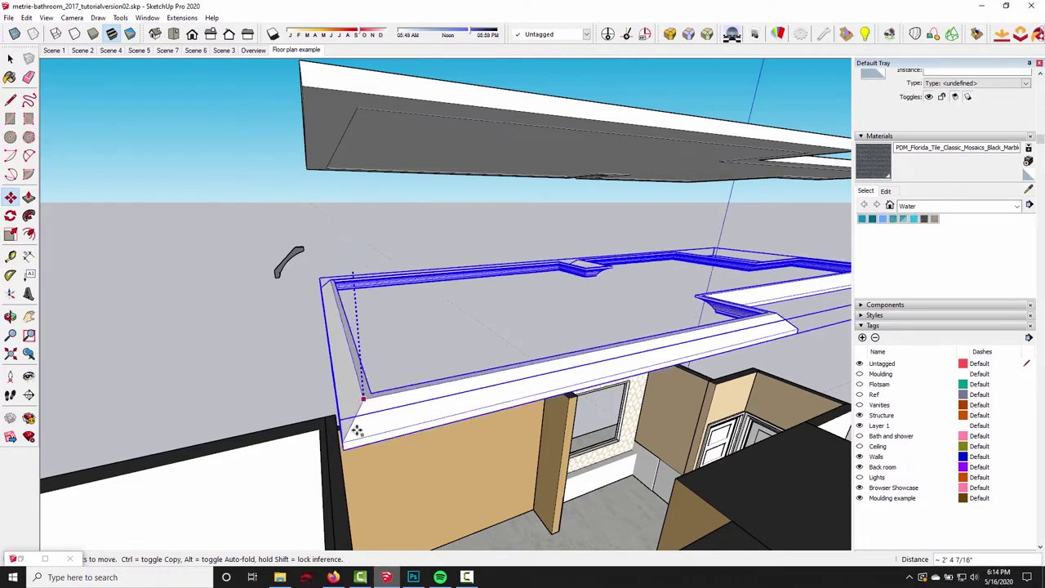
pyautogui.keyDown('shift'); pyautogui.moveTo(391, 441); pyautogui.dragTo(351, 69, button='middle'); pyautogui.keyUp('shift')
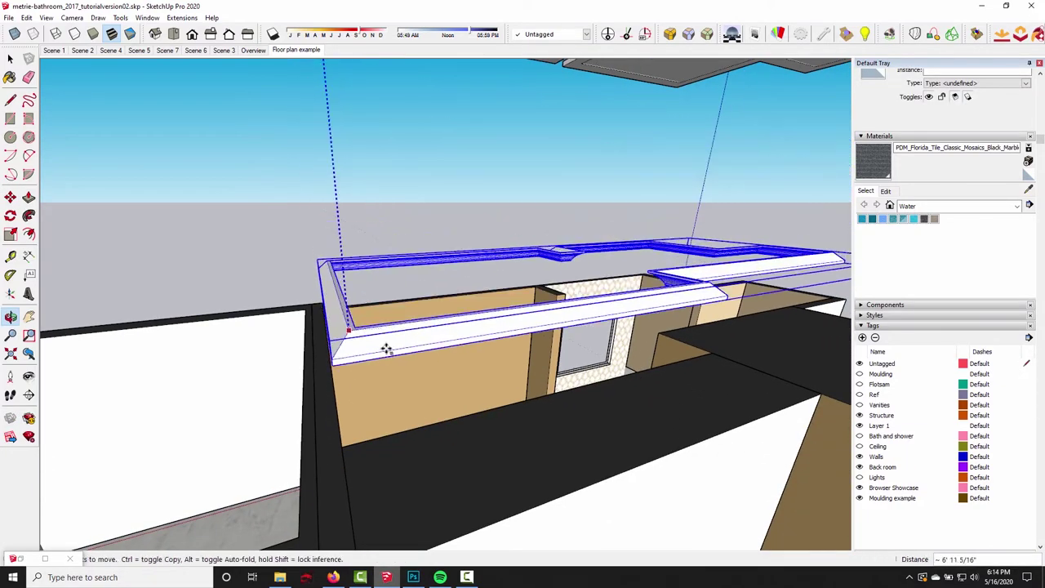
pyautogui.scroll(2, 331, 373)
pyautogui.scroll(2, 331, 374)
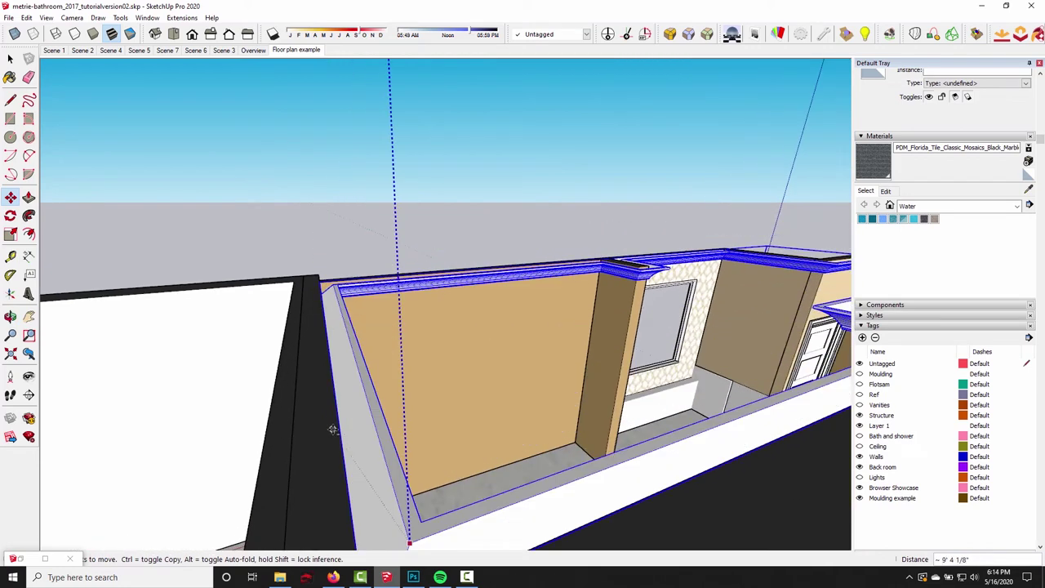
pyautogui.click(333, 429)
pyautogui.press('space')
pyautogui.click(427, 217)
# - Examine how the crown moulding fits against the walls at the corners and around the whole bathroom
pyautogui.moveTo(476, 387); pyautogui.dragTo(380, 375, button='middle')
pyautogui.scroll(3, 281, 276)
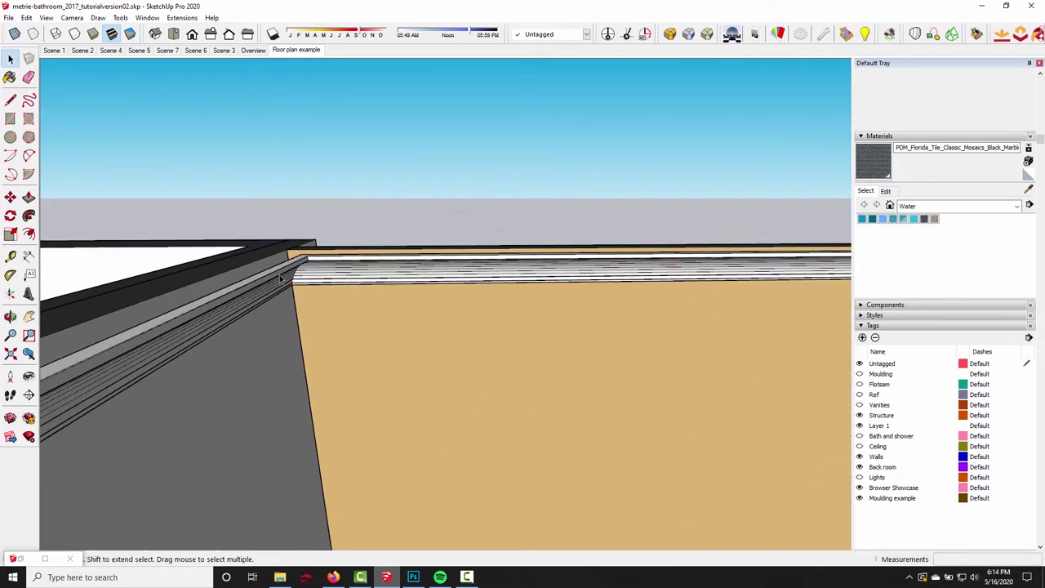
pyautogui.moveTo(286, 274); pyautogui.dragTo(306, 279, button='middle')
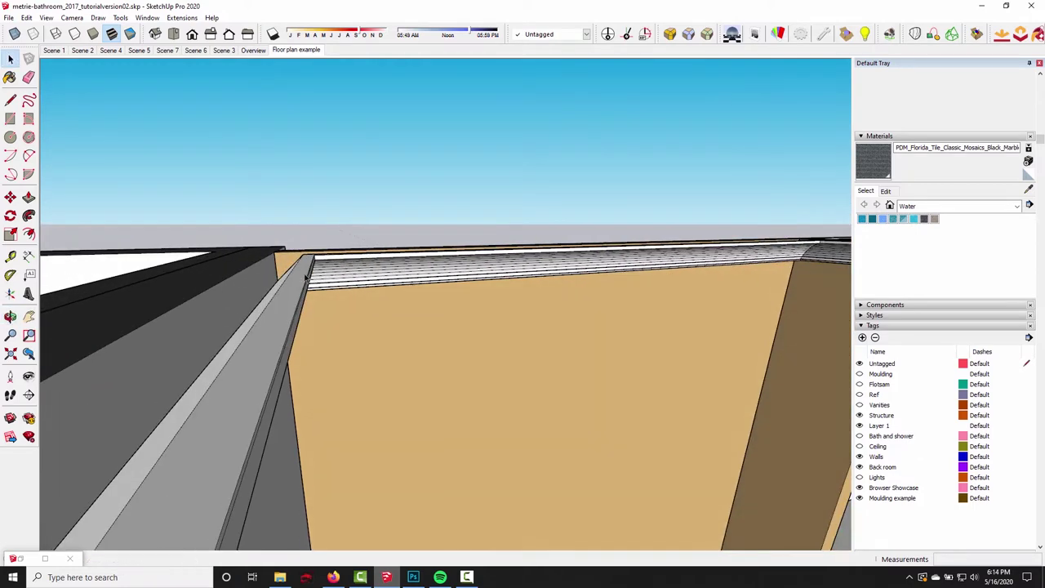
pyautogui.moveTo(213, 295); pyautogui.dragTo(560, 406, button='middle')
pyautogui.scroll(4, 351, 242)
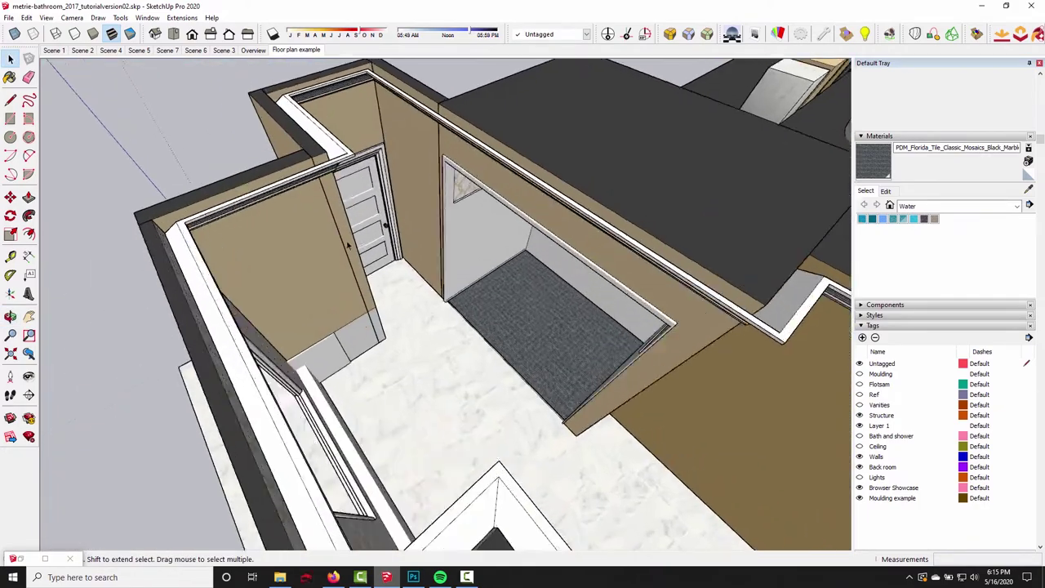
pyautogui.moveTo(360, 258); pyautogui.dragTo(328, 358, button='middle')
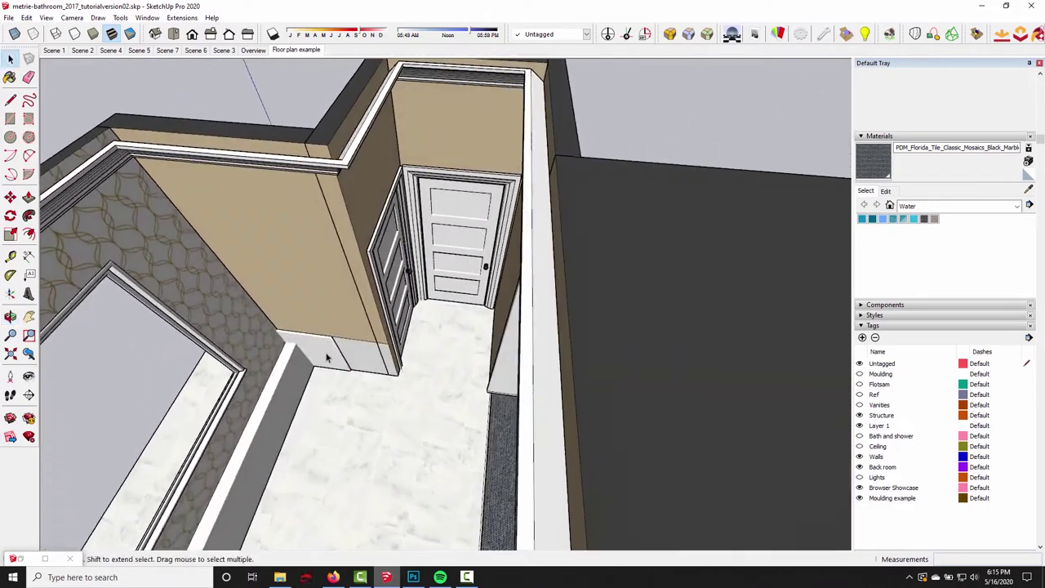
# - Import the Very Square Baseboard 7 25in from SU Podium Browser onto the floor beside the white wall panel near the doors
pyautogui.scroll(3, 328, 359)
pyautogui.keyDown('shift'); pyautogui.moveTo(451, 372); pyautogui.dragTo(317, 355, button='middle'); pyautogui.keyUp('shift')
pyautogui.scroll(4, 423, 383)
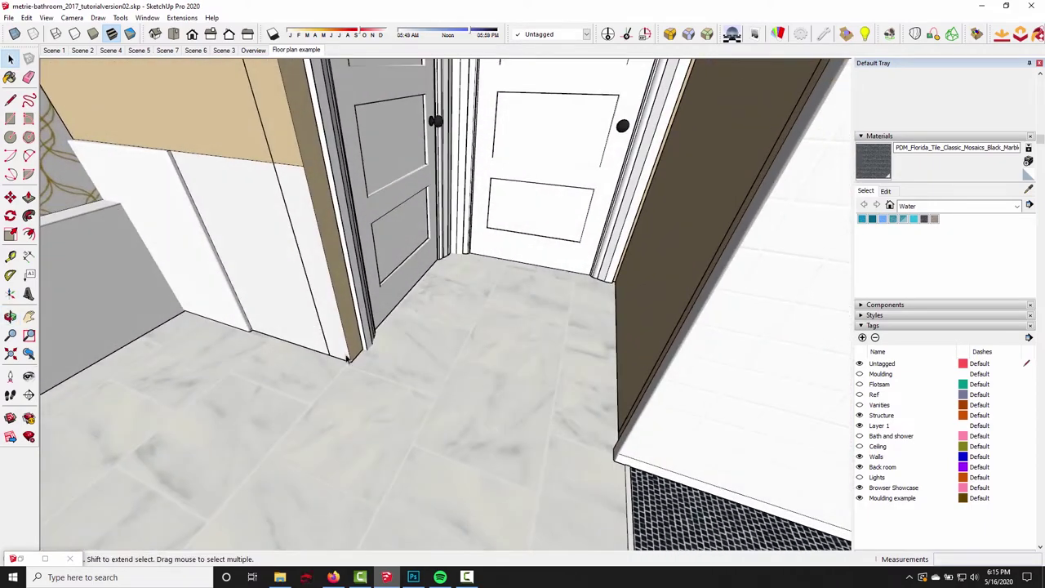
pyautogui.scroll(1, 349, 359)
pyautogui.click(21, 559)
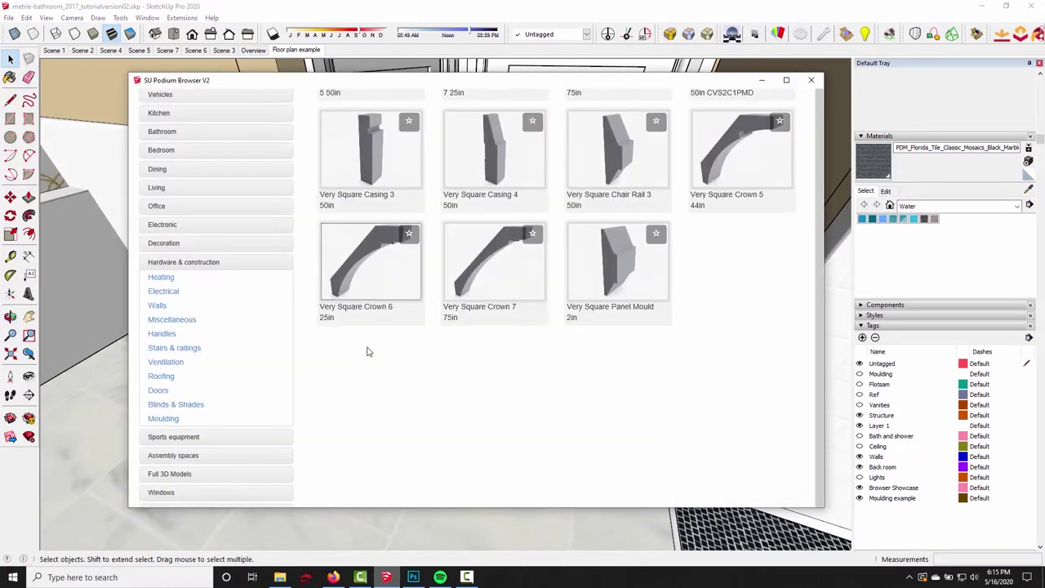
pyautogui.scroll(5, 413, 329)
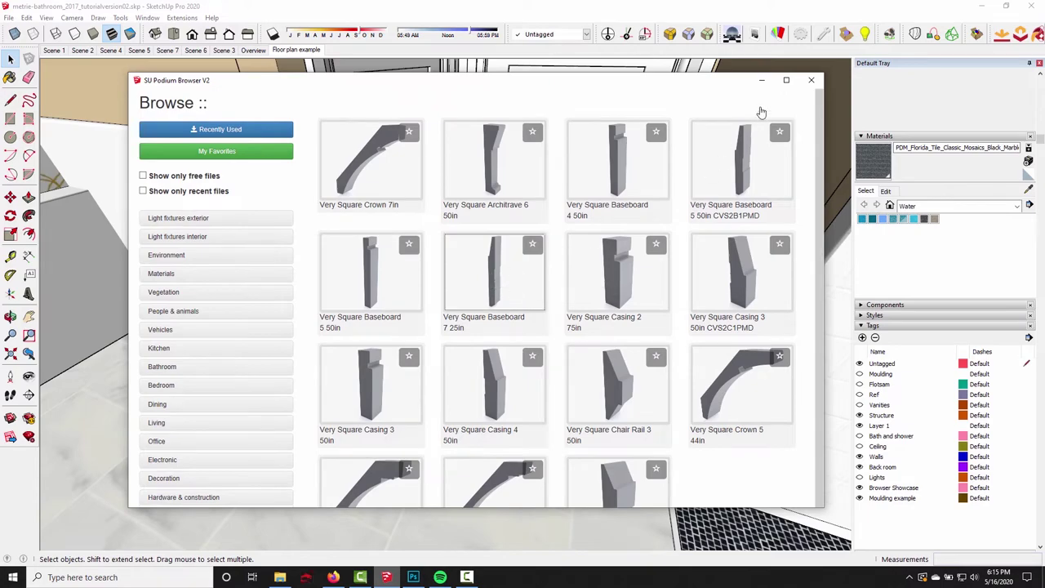
pyautogui.click(762, 81)
pyautogui.scroll(6, 269, 339)
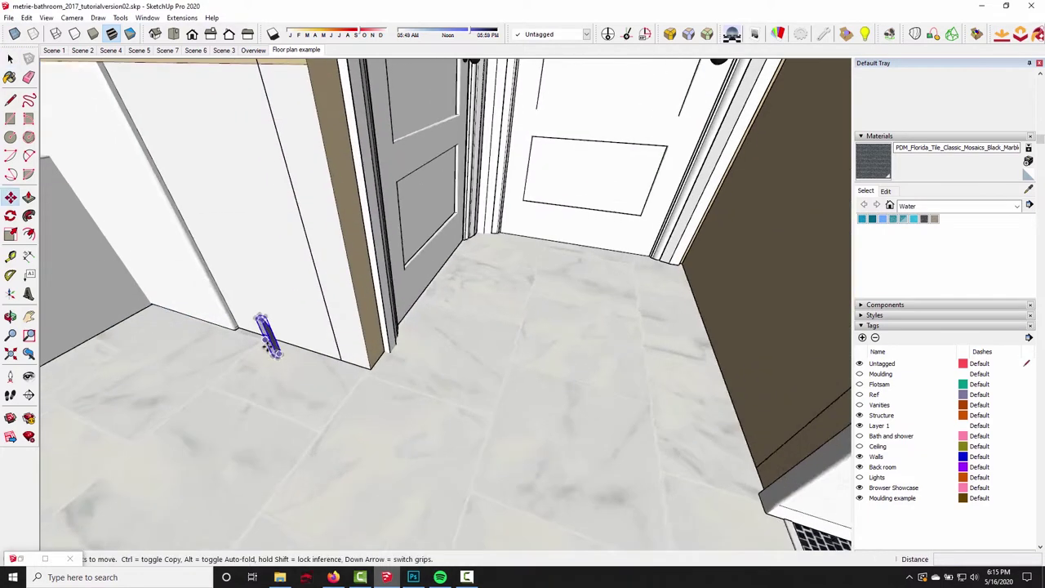
# - Rotate the imported baseboard component by 90 degrees about its vertical axis
pyautogui.scroll(5, 298, 292)
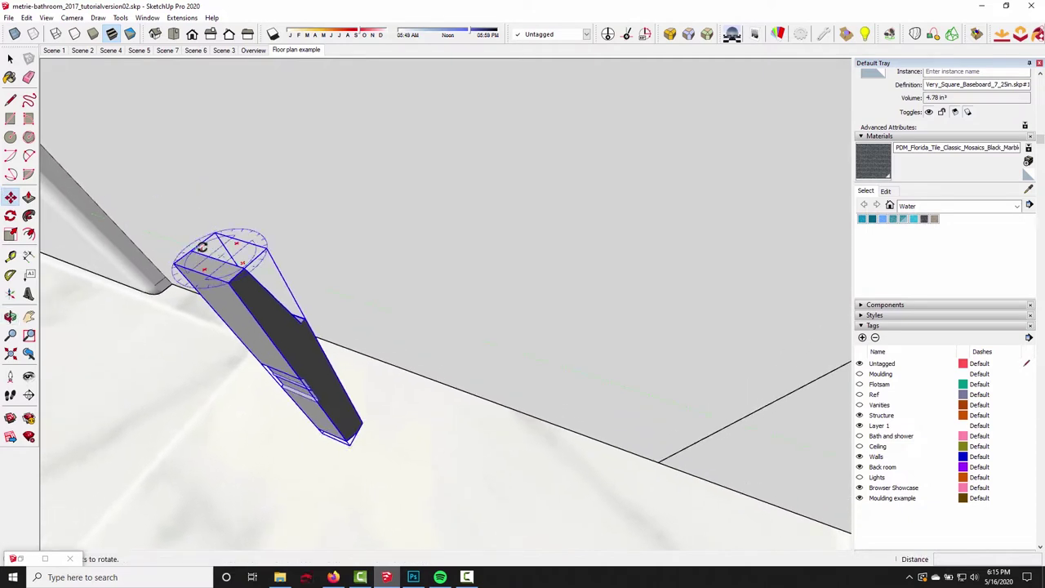
pyautogui.click(199, 251)
pyautogui.click(371, 417)
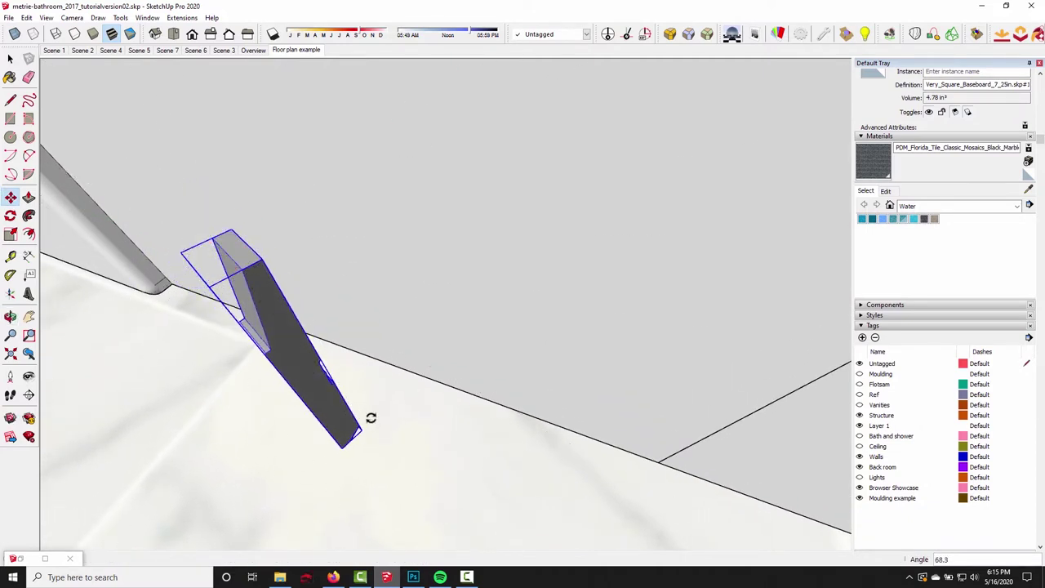
pyautogui.write('90')
pyautogui.press('Return')
# - Move the baseboard component by its back bottom corner so it sits flush against the wall
pyautogui.moveTo(371, 422); pyautogui.dragTo(271, 467, button='middle')
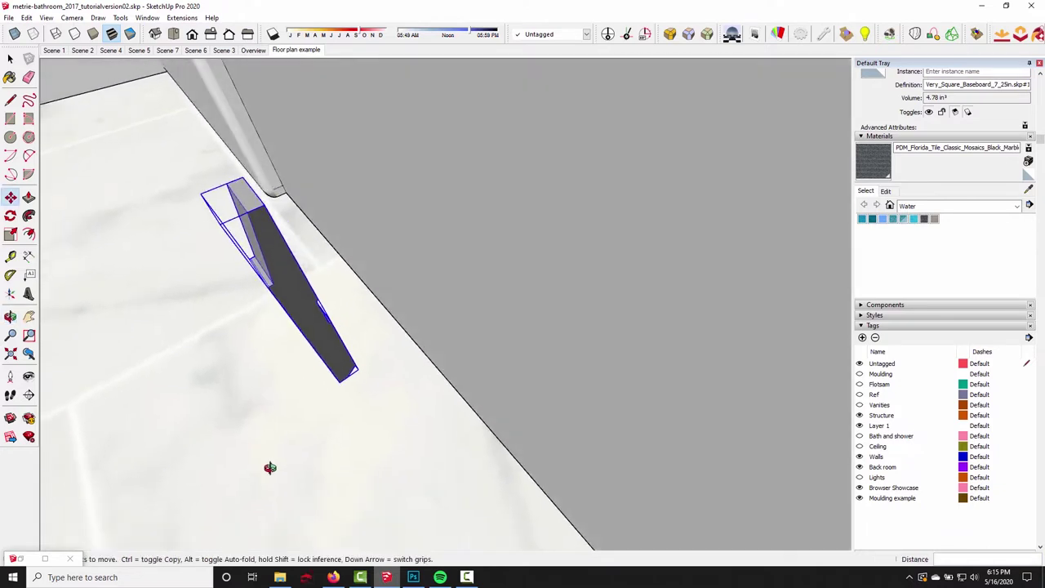
pyautogui.click(354, 357)
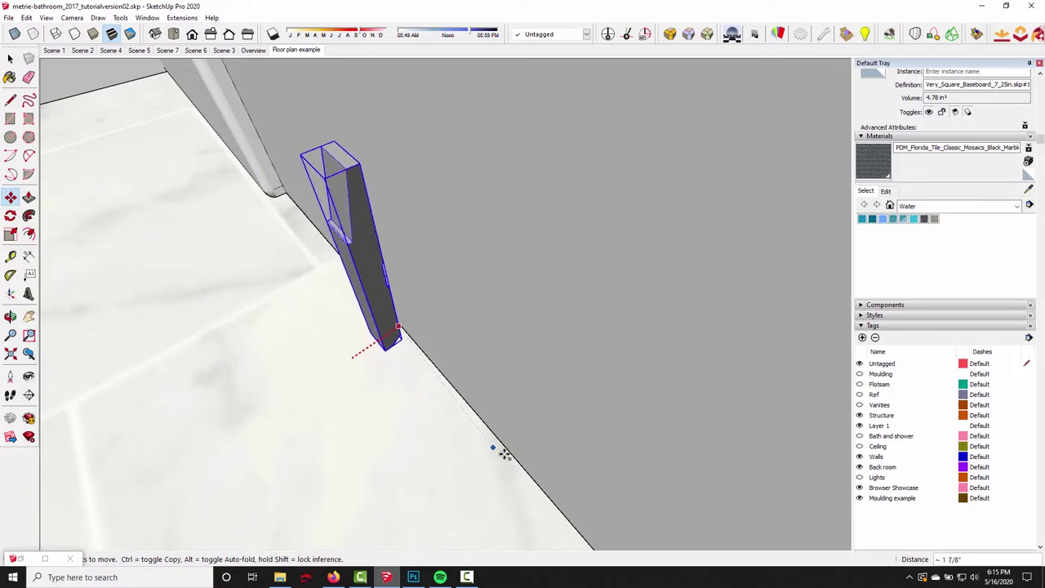
pyautogui.click(533, 462)
pyautogui.press('space')
# - Open the baseboard component for editing and extend its end face along the wall to the corner with Push/Pull
pyautogui.moveTo(321, 249); pyautogui.dragTo(452, 245, button='middle')
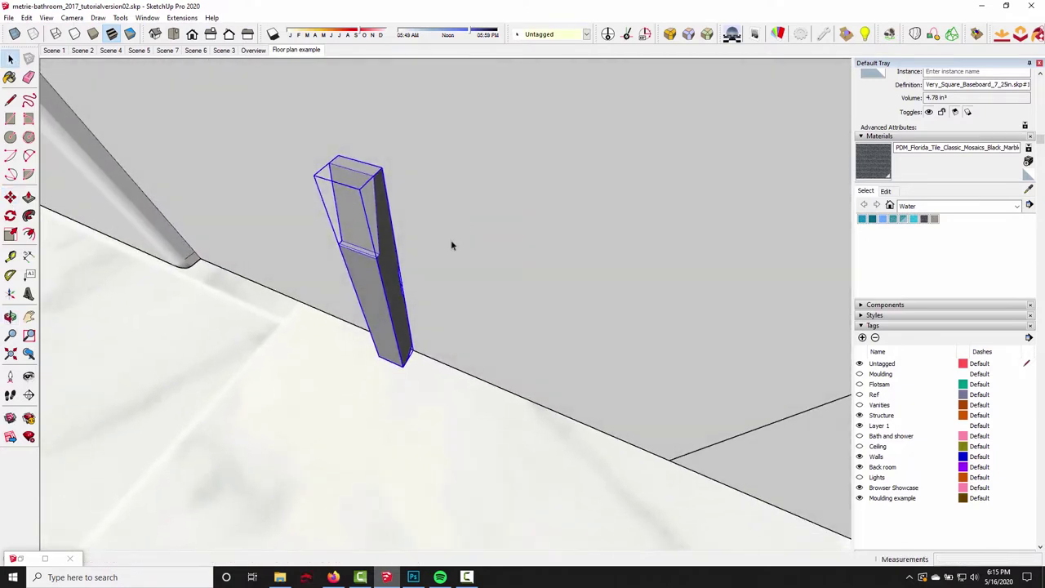
pyautogui.doubleClick(389, 261)
pyautogui.press('p')
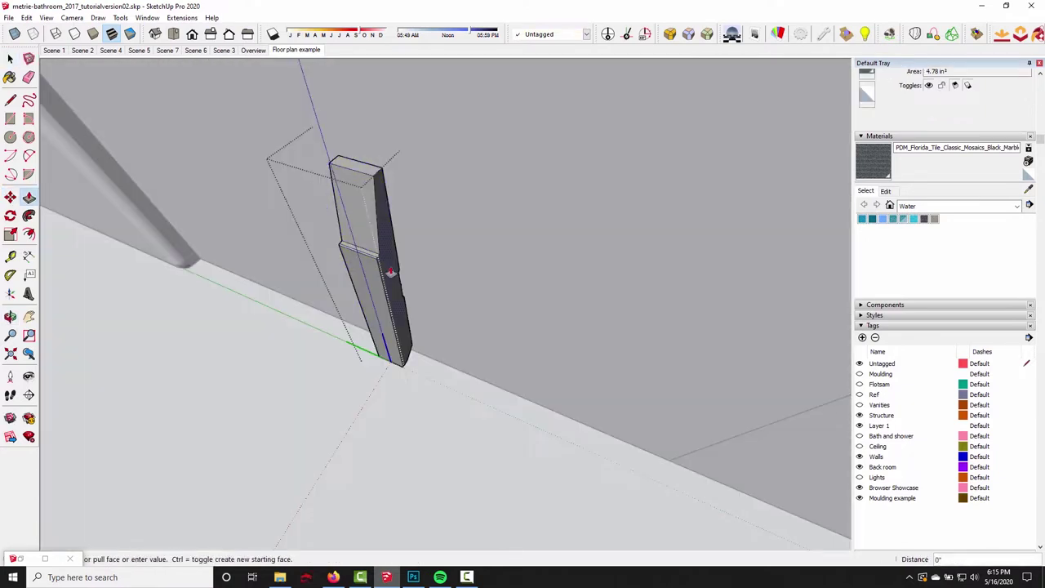
pyautogui.click(392, 272)
pyautogui.scroll(-2, 531, 318)
pyautogui.moveTo(757, 410); pyautogui.dragTo(443, 133, button='middle')
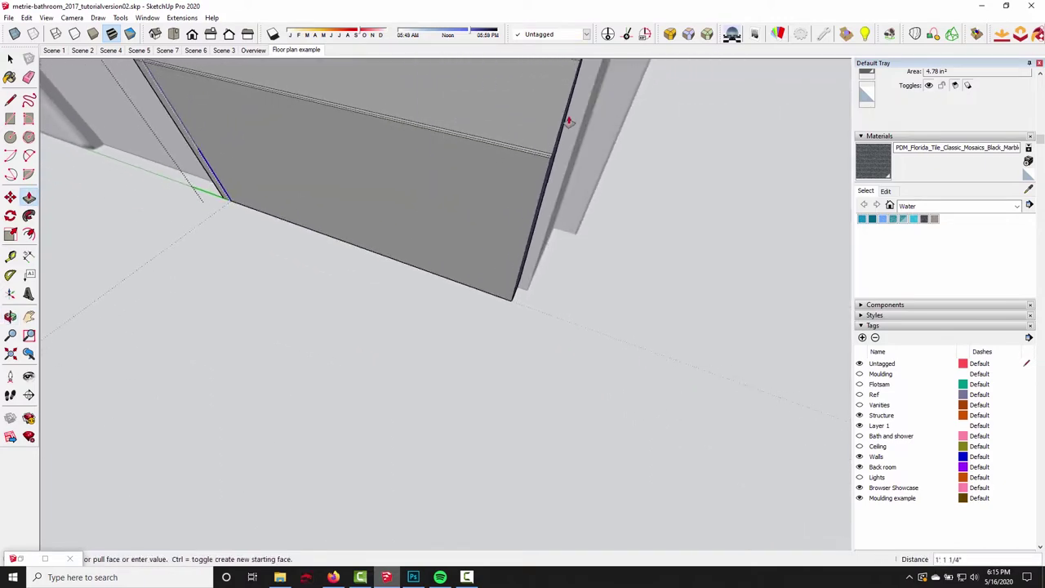
pyautogui.click(592, 102)
pyautogui.keyDown('shift'); pyautogui.moveTo(355, 209); pyautogui.dragTo(473, 377, button='middle'); pyautogui.keyUp('shift')
pyautogui.press('space')
# - Show the Vanities tag and hide the Moulding example tag
pyautogui.scroll(-6, 395, 425)
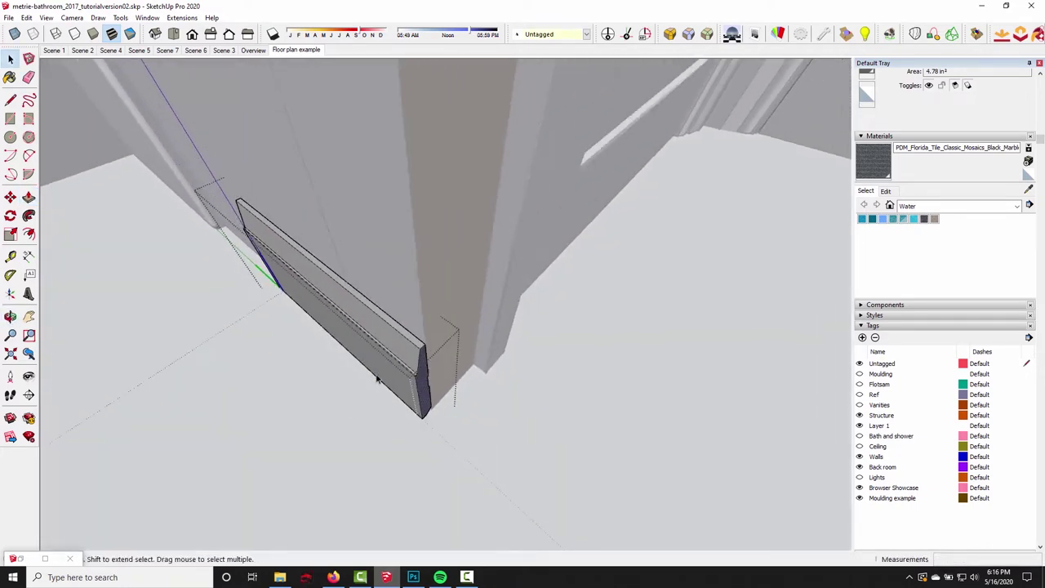
pyautogui.moveTo(398, 418); pyautogui.dragTo(473, 357, button='middle')
pyautogui.scroll(3, 441, 437)
pyautogui.scroll(-3, 447, 431)
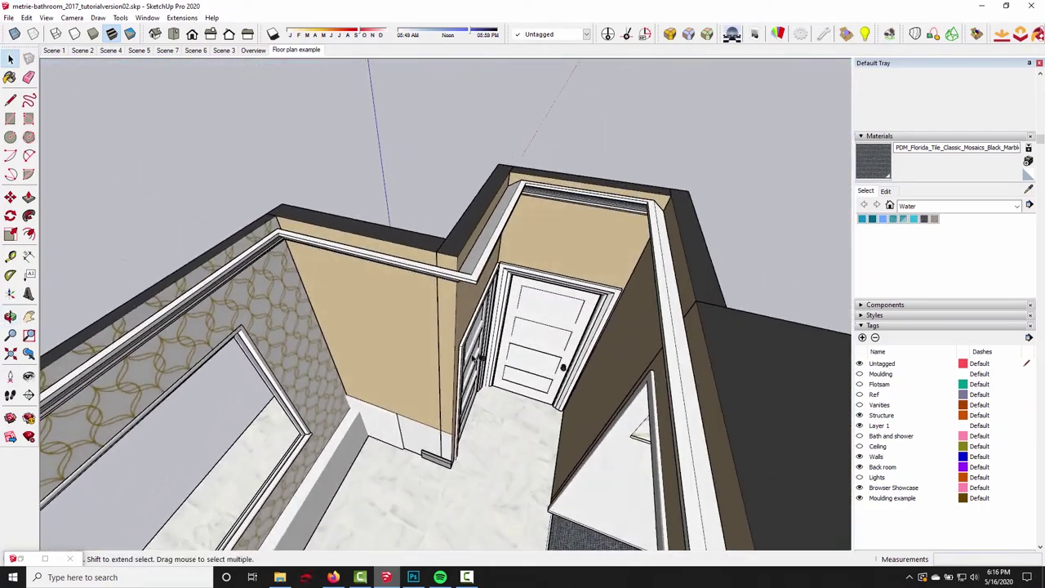
pyautogui.moveTo(419, 382); pyautogui.dragTo(568, 328, button='middle')
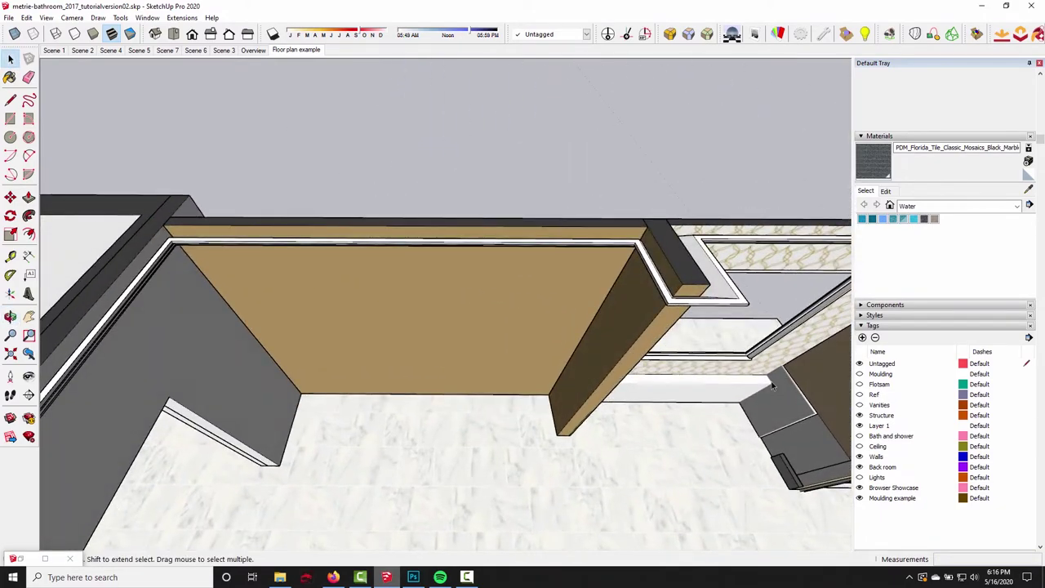
pyautogui.click(859, 405)
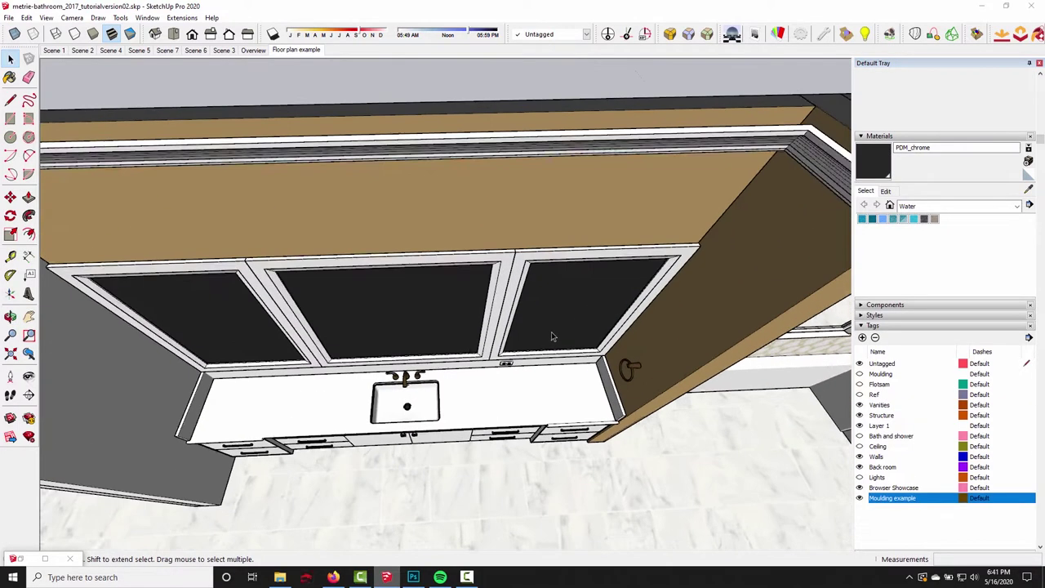
pyautogui.moveTo(552, 334); pyautogui.dragTo(527, 212, button='middle')
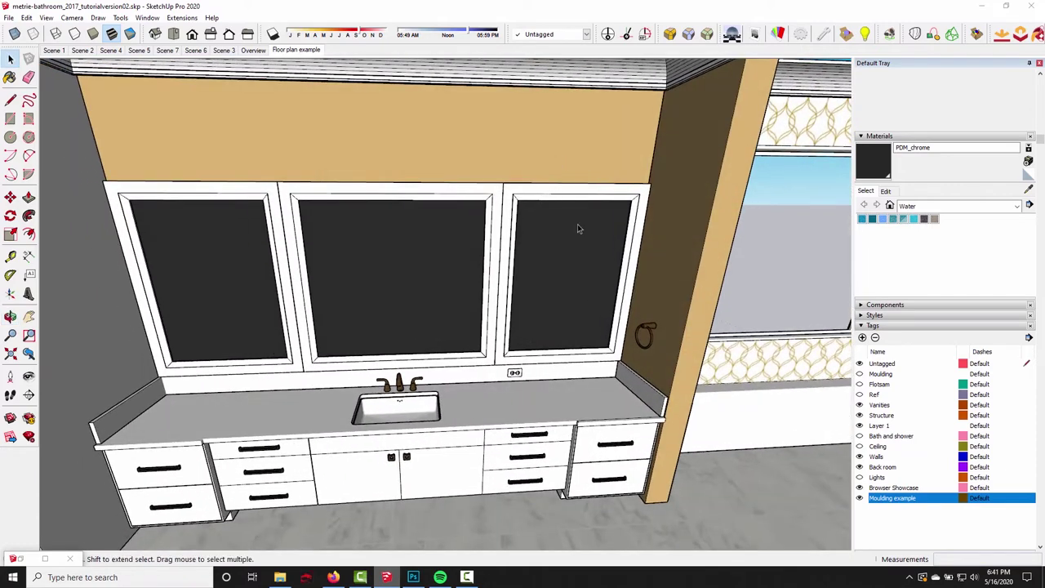
pyautogui.click(860, 498)
# - Draw a freestanding vertical rectangle about 2' 3" by 2' 10" above the vanity wall
pyautogui.moveTo(542, 425); pyautogui.dragTo(546, 356, button='middle')
pyautogui.moveTo(475, 390); pyautogui.dragTo(269, 253, button='middle')
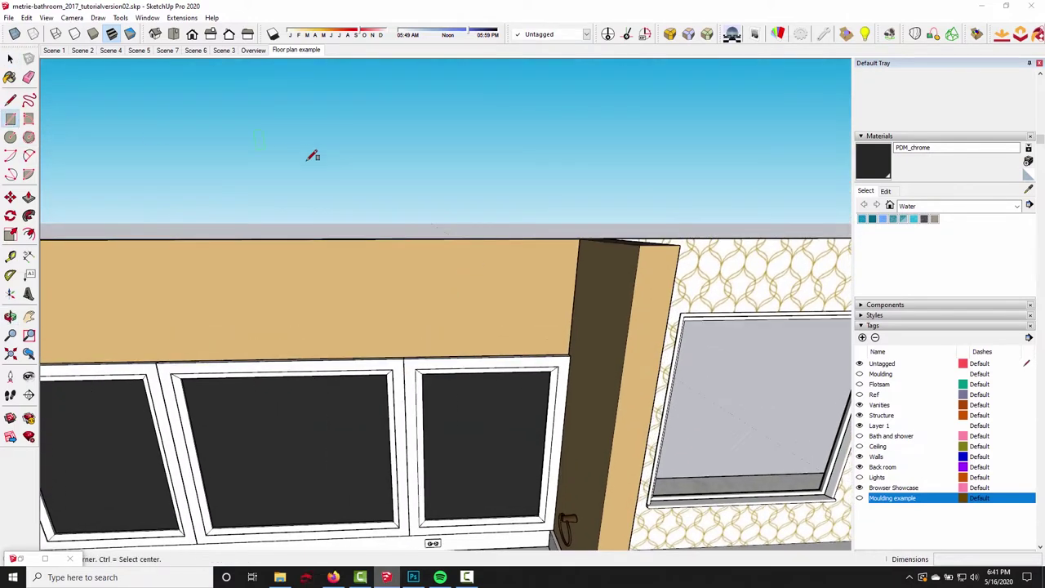
pyautogui.moveTo(312, 155); pyautogui.dragTo(299, 238, button='middle')
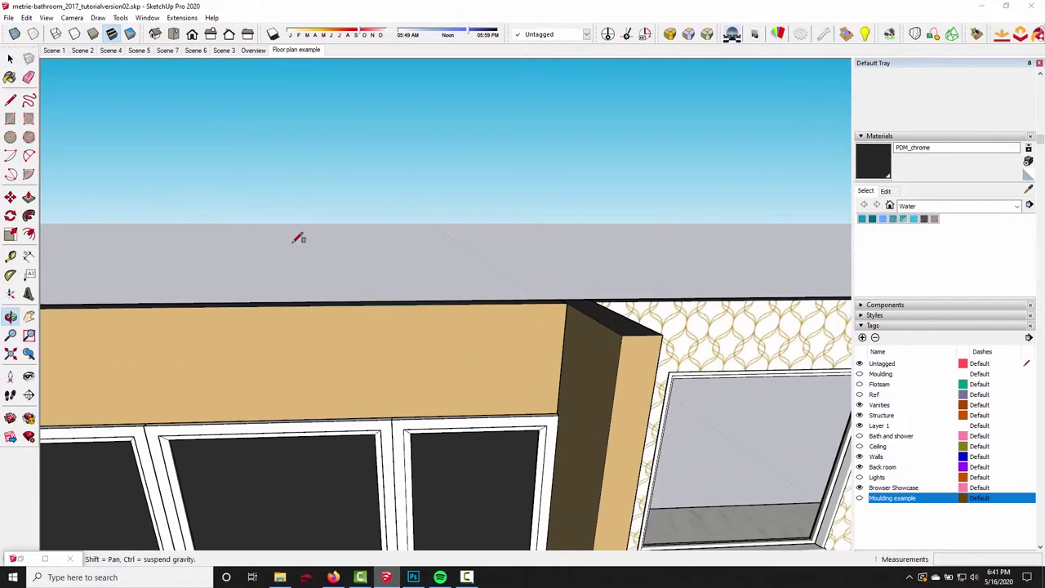
pyautogui.click(499, 62)
pyautogui.moveTo(492, 106); pyautogui.dragTo(434, 214, button='middle')
pyautogui.press('space')
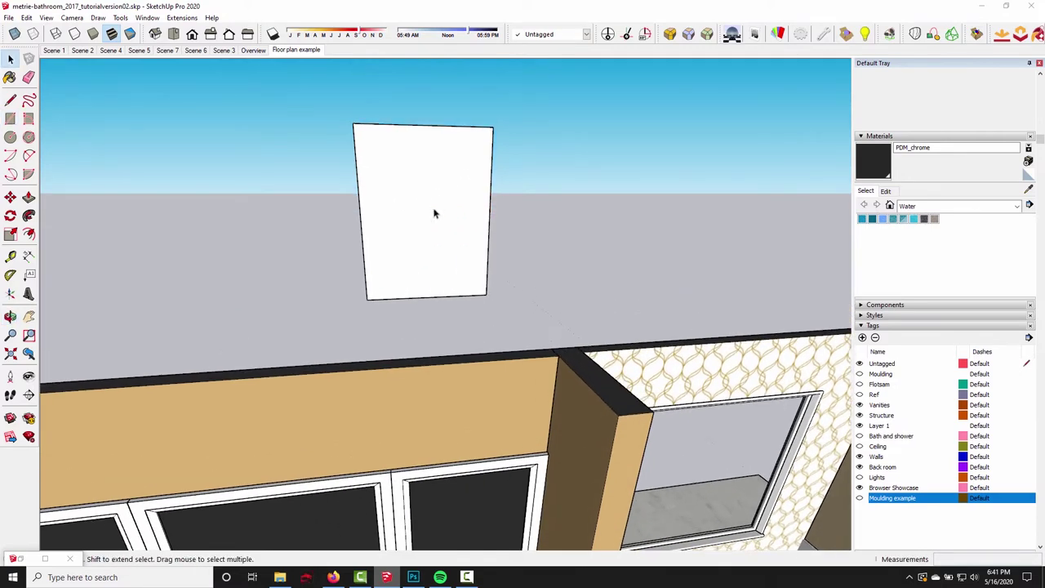
# - Import the Very Square Casing 4 50in from the SU Podium Browser and place it on the rectangle
pyautogui.click(29, 559)
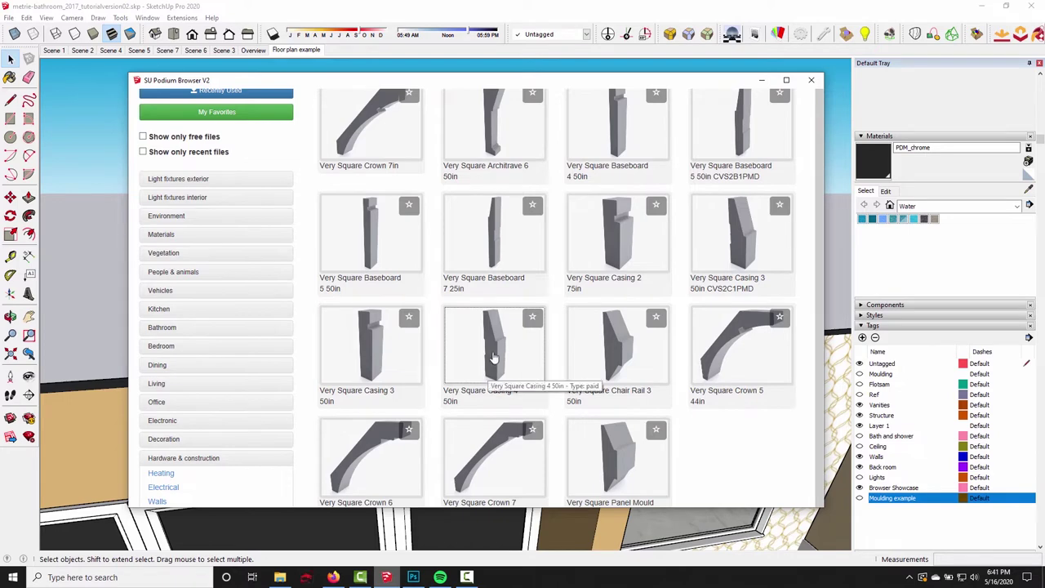
pyautogui.click(762, 81)
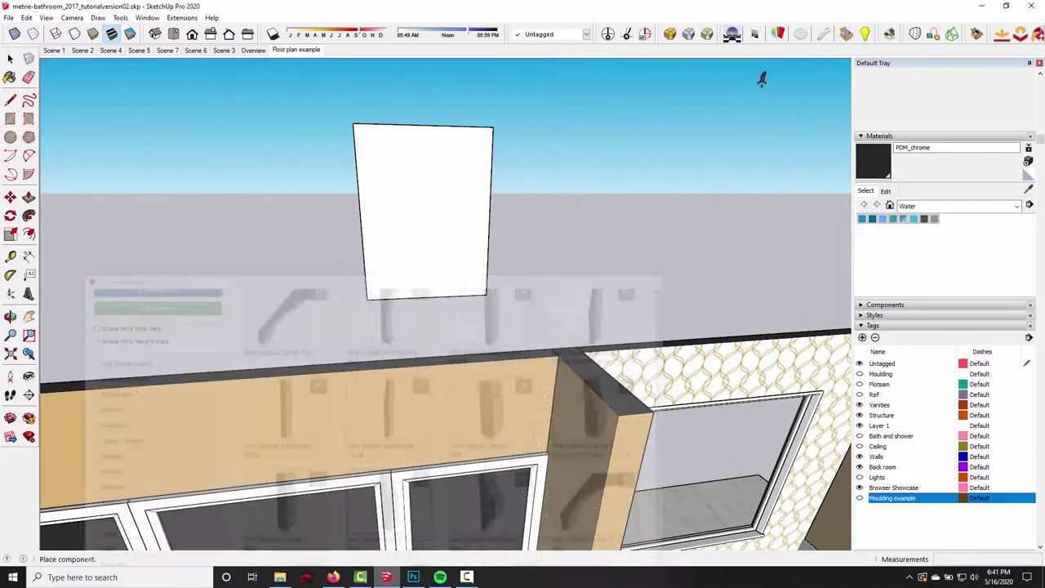
pyautogui.scroll(6, 387, 233)
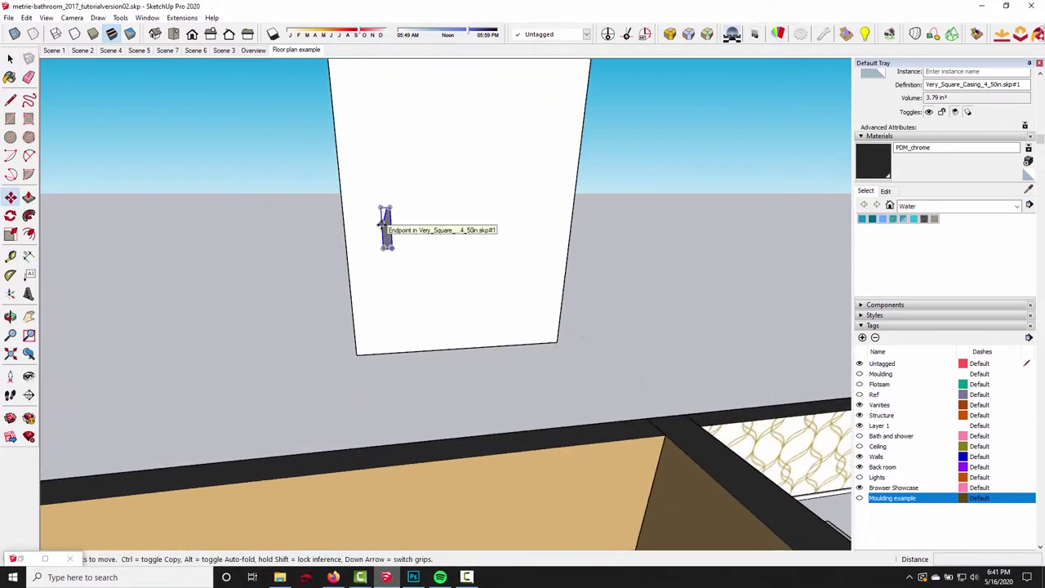
# - Rotate the casing component onto its side and by -90 degrees so its profile lies horizontally
pyautogui.click(392, 195)
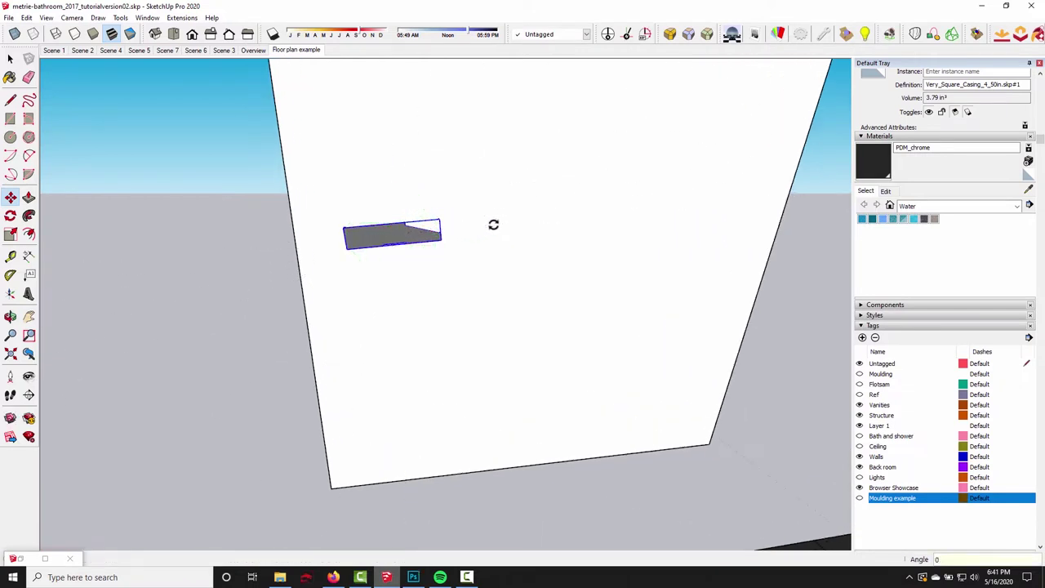
pyautogui.moveTo(349, 241); pyautogui.dragTo(720, 258, button='middle')
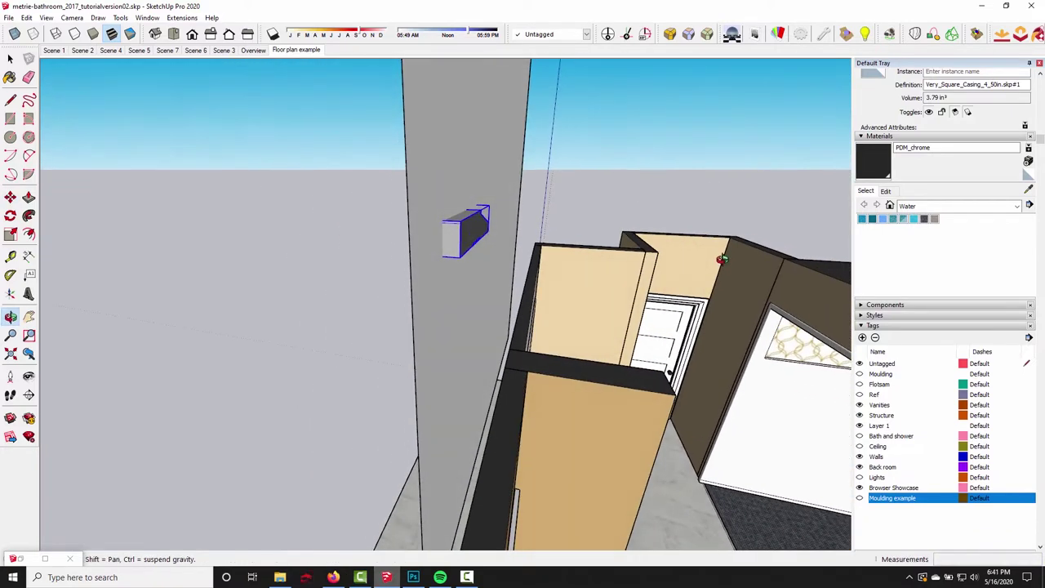
pyautogui.click(456, 238)
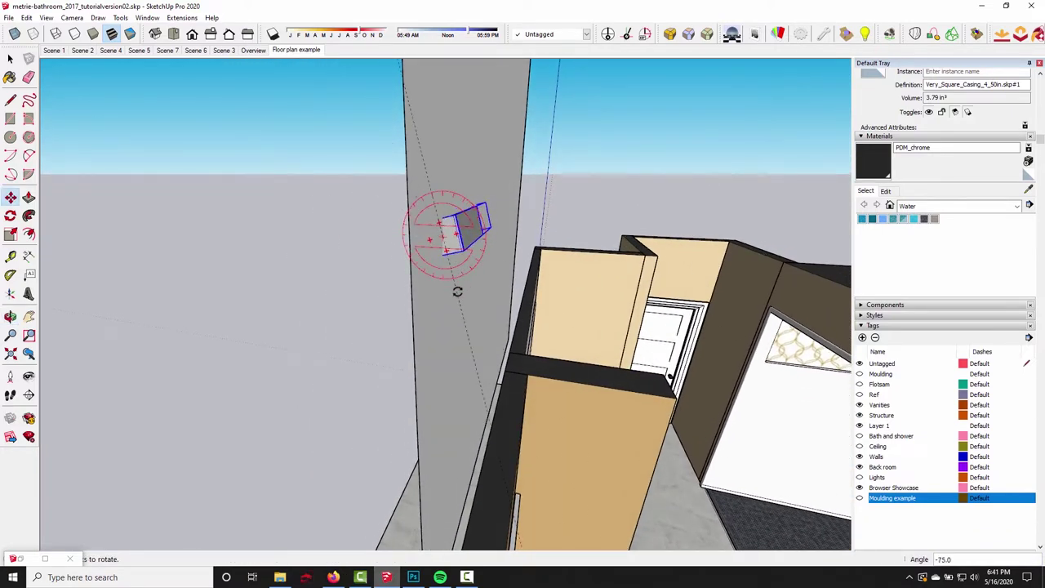
pyautogui.click(457, 292)
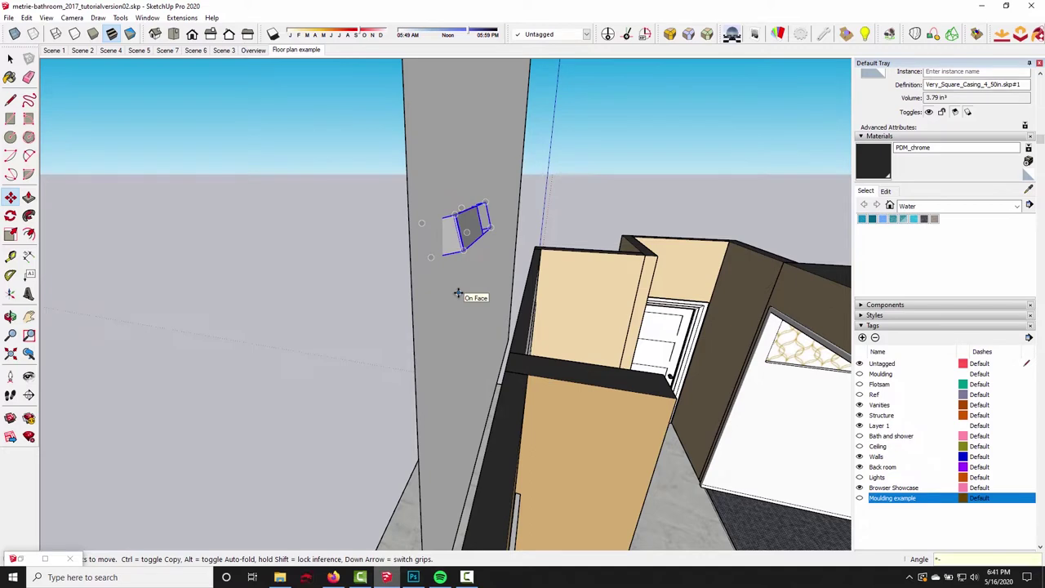
pyautogui.press('Return')
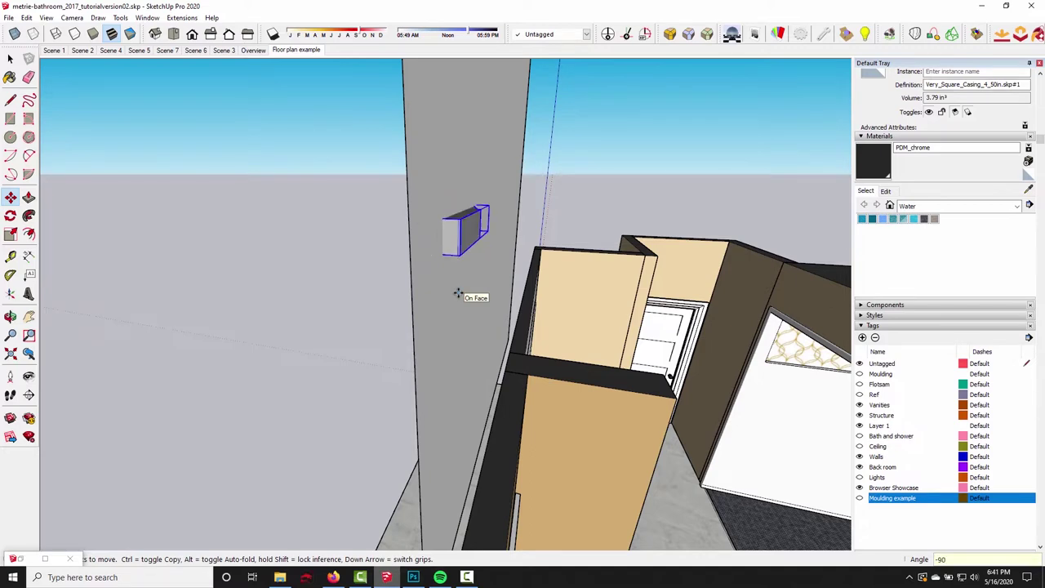
# - Move the casing component by its corner onto the side edge of the freestanding rectangle
pyautogui.moveTo(478, 230); pyautogui.dragTo(385, 411, button='middle')
pyautogui.press('m')
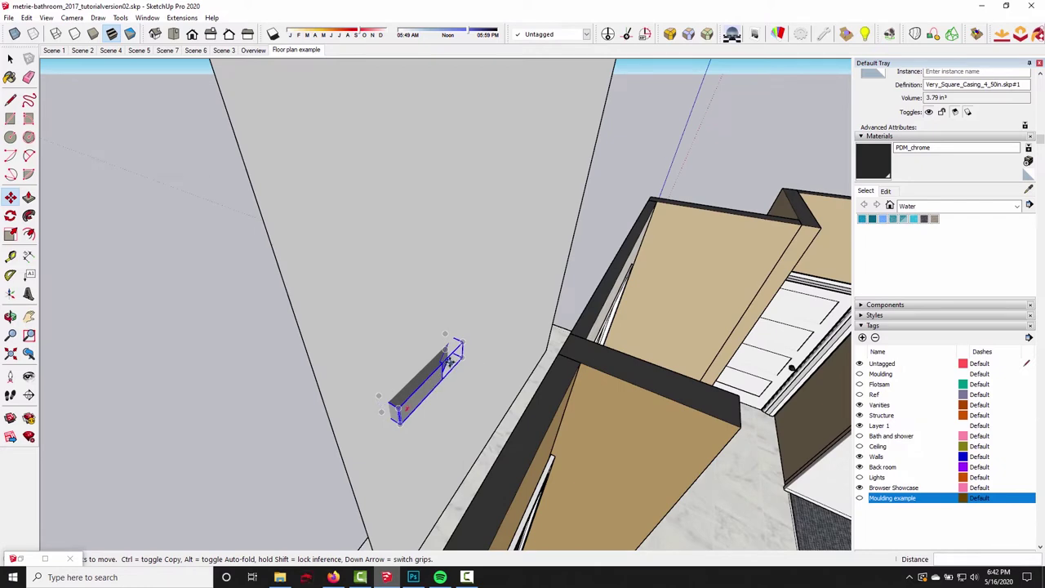
pyautogui.moveTo(448, 362); pyautogui.dragTo(500, 340, button='middle')
pyautogui.scroll(5, 447, 367)
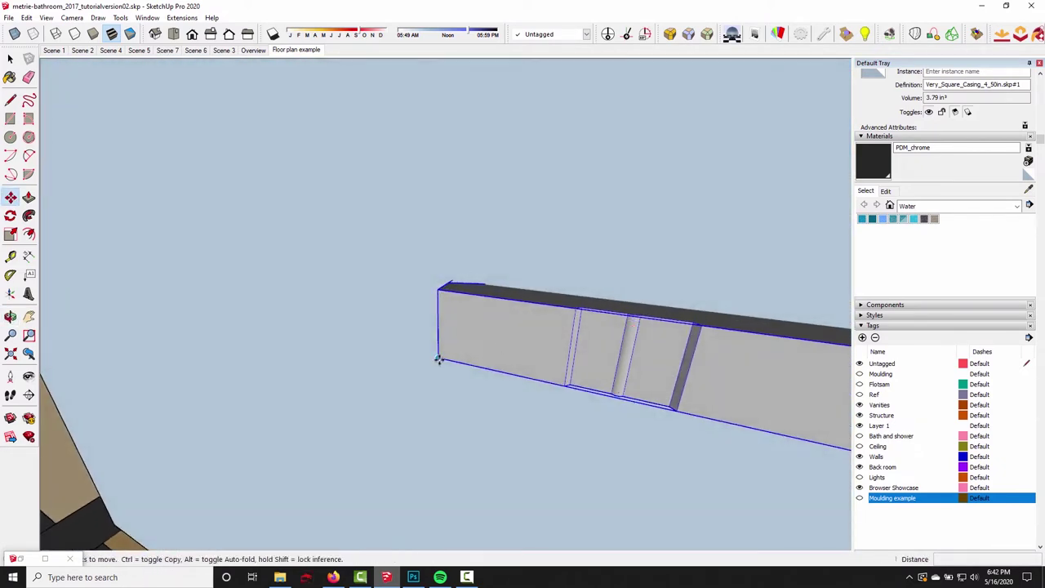
pyautogui.moveTo(439, 359); pyautogui.dragTo(406, 316, button='middle')
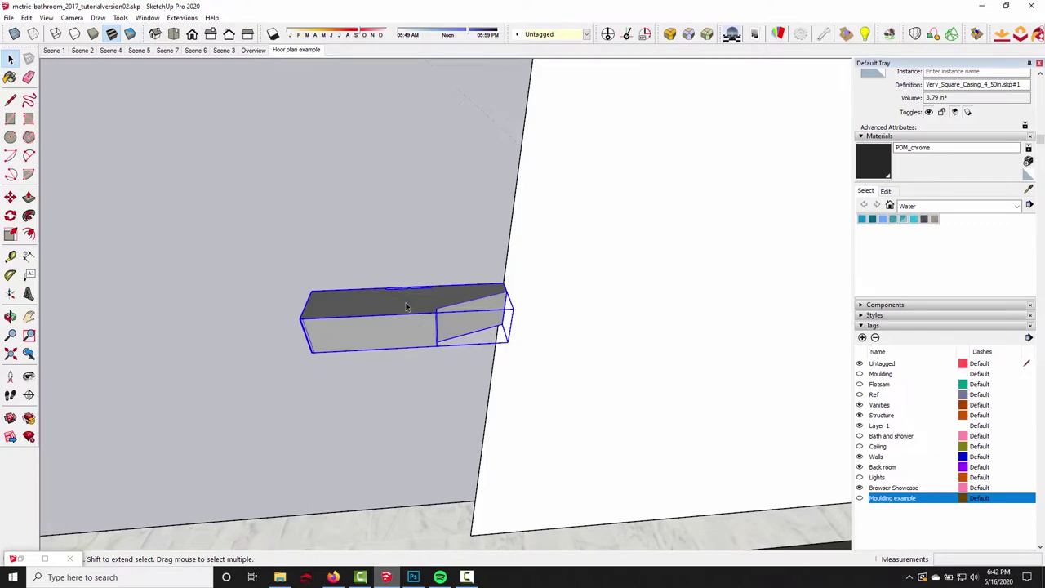
# - Explode the casing and reduce it to its flat profile face, pasted in place after deleting the solid
pyautogui.rightClick(406, 306)
pyautogui.click(422, 308)
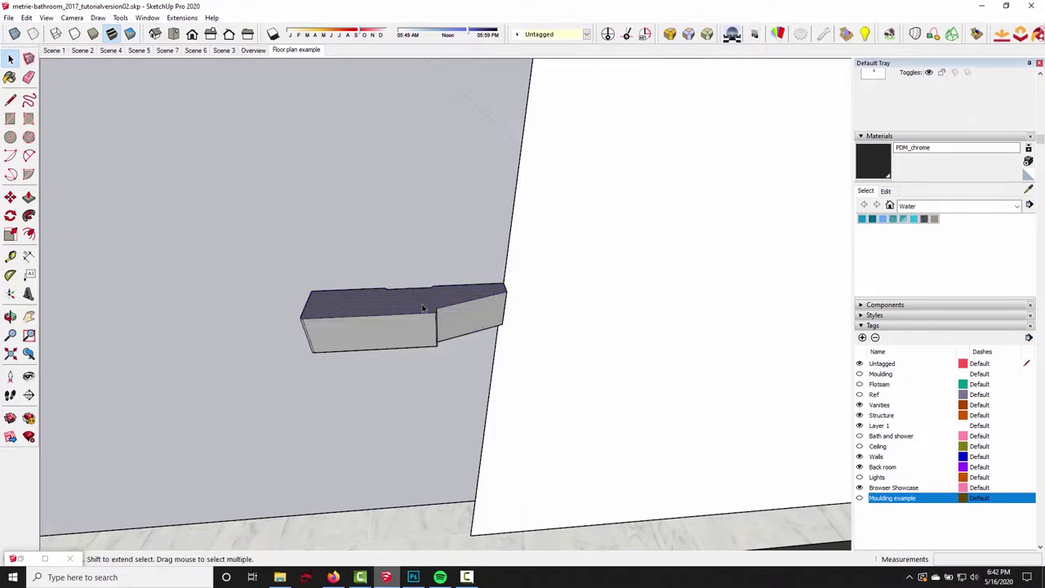
pyautogui.click(411, 299)
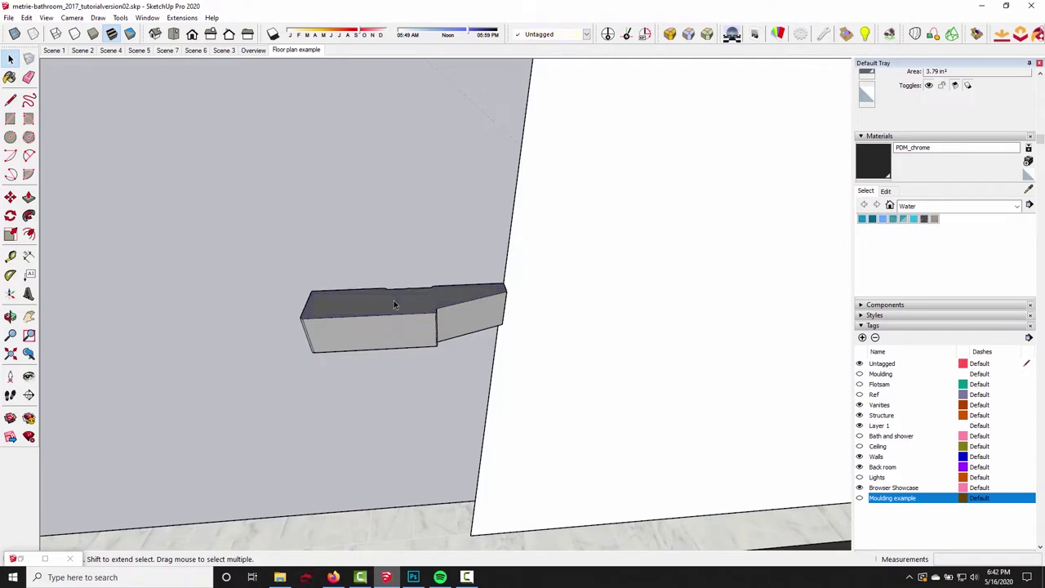
pyautogui.tripleClick(395, 301)
pyautogui.keyDown('shift'); pyautogui.click(587, 438); pyautogui.keyUp('shift')
pyautogui.press('Delete')
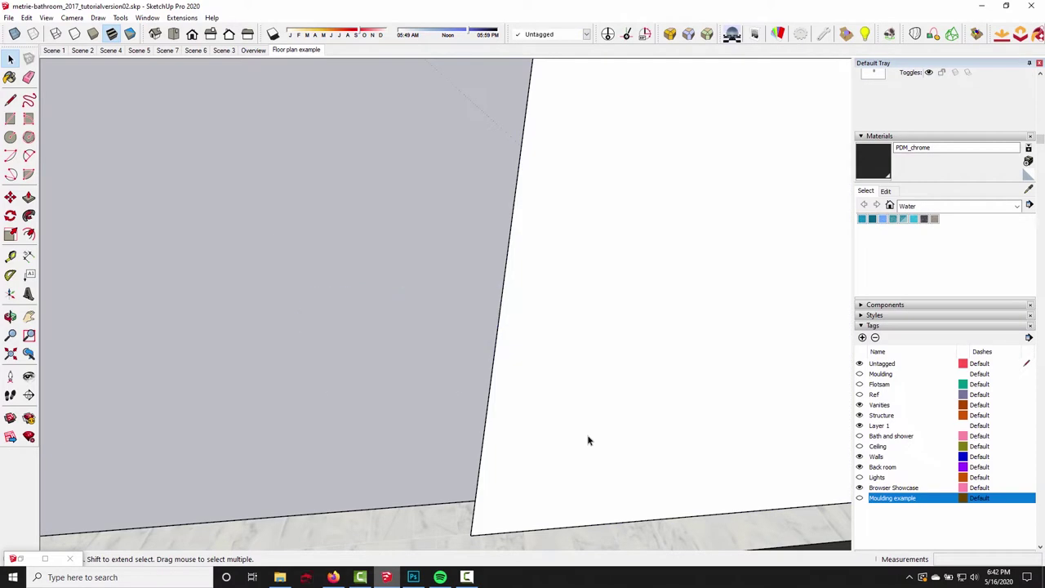
pyautogui.click(26, 18)
pyautogui.click(53, 94)
pyautogui.moveTo(357, 275); pyautogui.dragTo(429, 303, button='middle')
pyautogui.click(449, 284)
# - Sweep the casing profile around the rectangle's perimeter with Follow Me to form a mirror frame
pyautogui.scroll(-5, 449, 284)
pyautogui.moveTo(511, 279); pyautogui.dragTo(464, 282, button='middle')
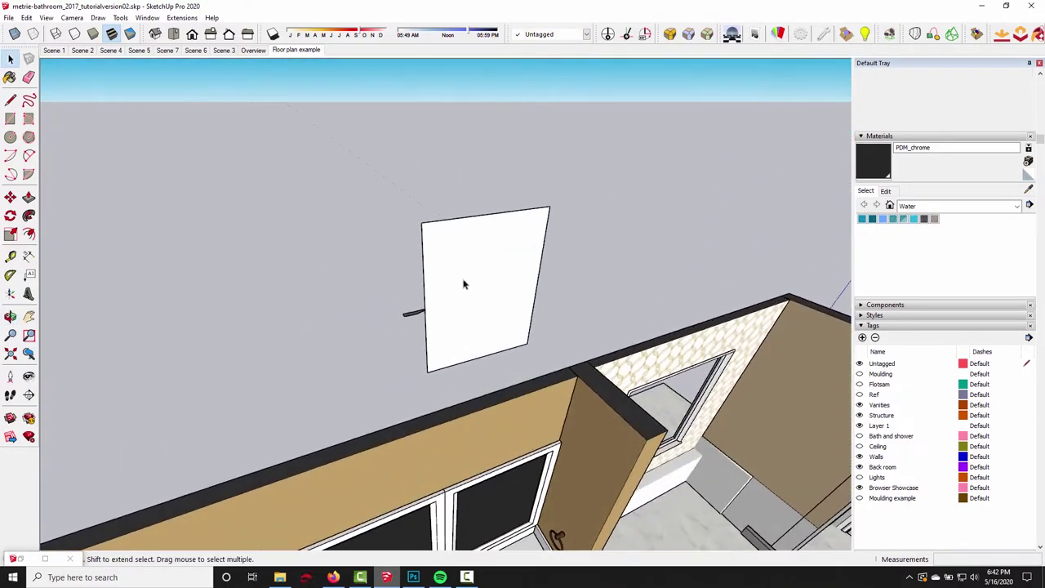
pyautogui.scroll(4, 450, 294)
pyautogui.click(447, 298)
pyautogui.moveTo(447, 339); pyautogui.dragTo(433, 305, button='middle')
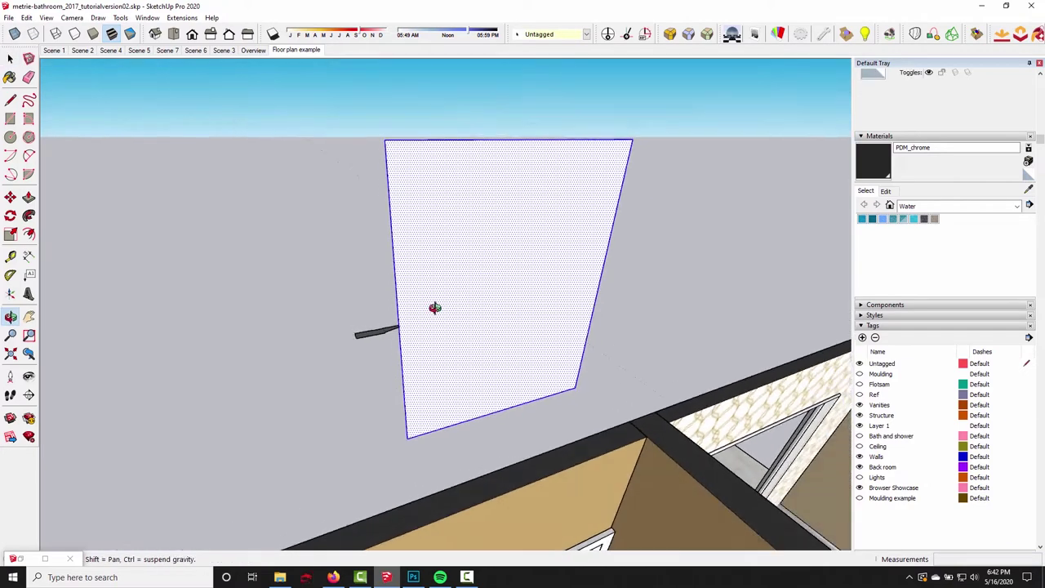
pyautogui.scroll(3, 435, 290)
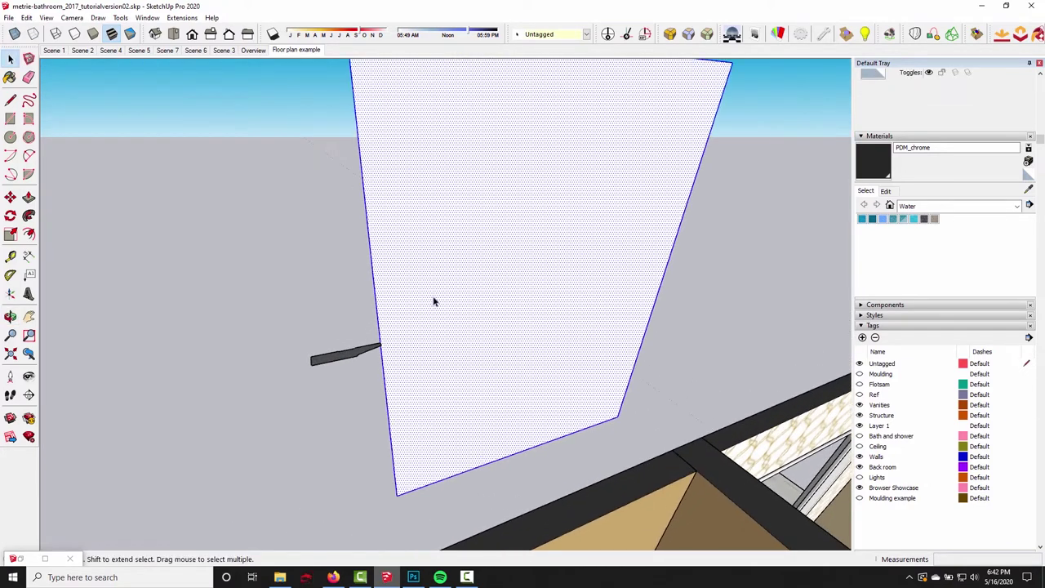
pyautogui.moveTo(427, 325); pyautogui.dragTo(433, 367, button='middle')
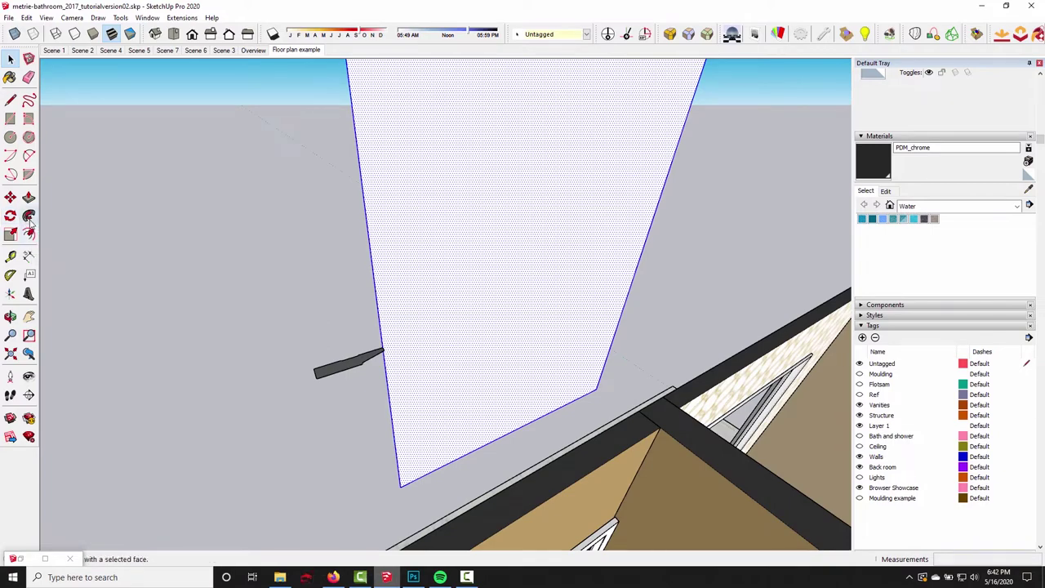
pyautogui.click(28, 216)
pyautogui.scroll(3, 330, 379)
pyautogui.click(356, 377)
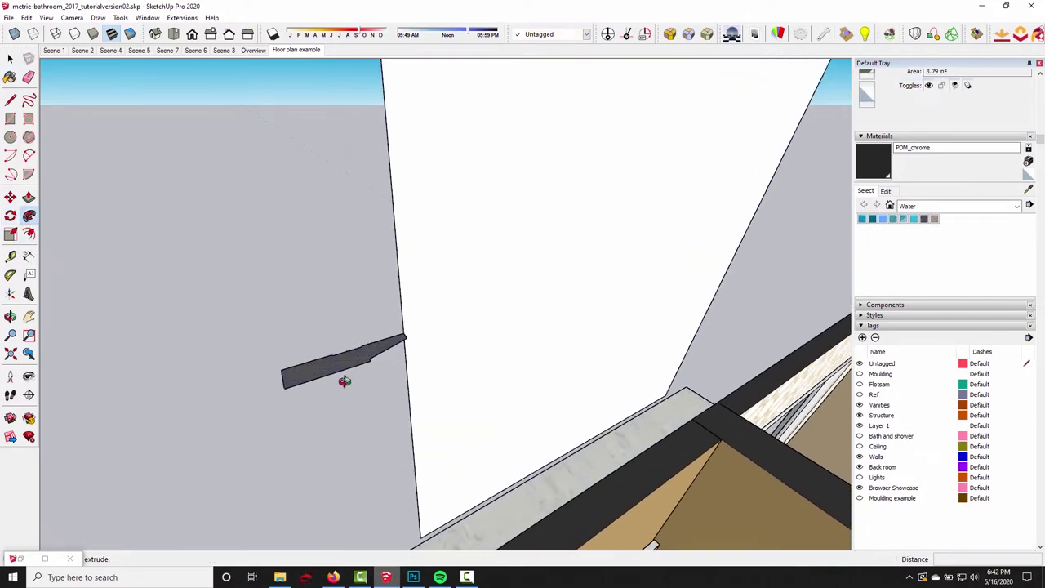
pyautogui.moveTo(344, 381); pyautogui.dragTo(326, 351, button='middle')
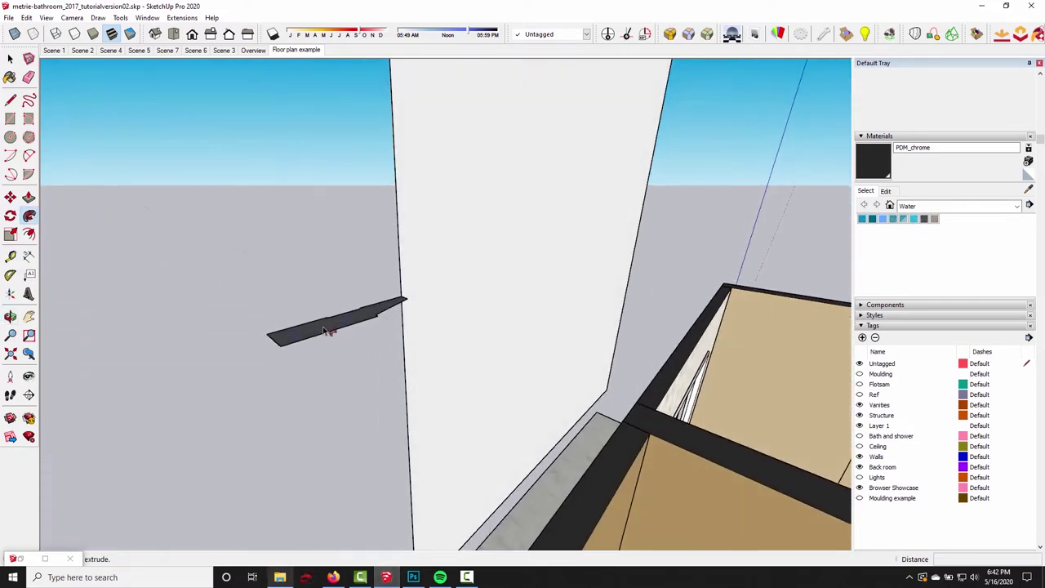
pyautogui.click(324, 330)
pyautogui.scroll(-5, 443, 359)
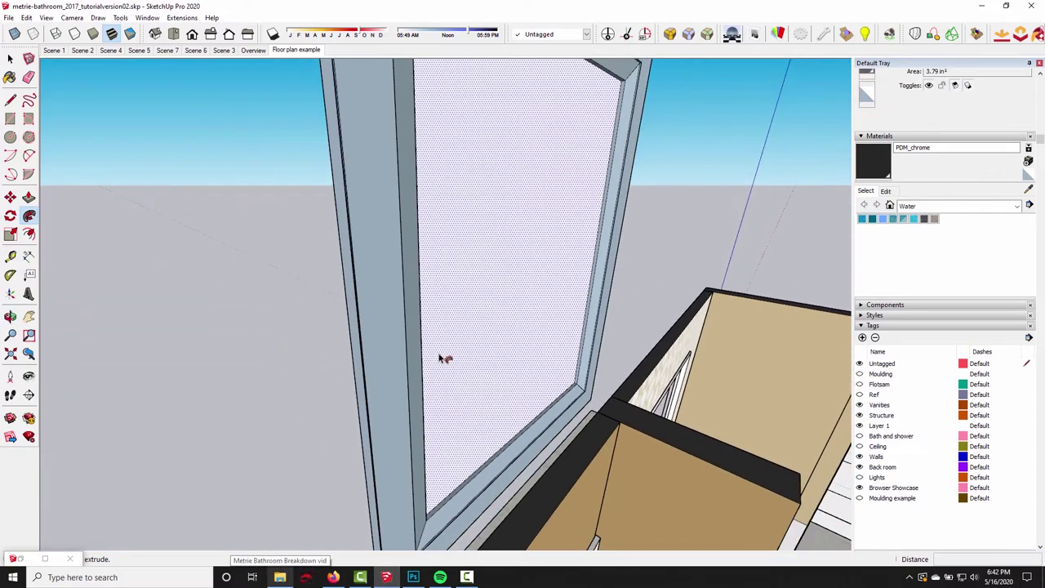
# - Reverse all faces of the swept frame, and reverse the inner panel face back again
pyautogui.moveTo(491, 331); pyautogui.dragTo(364, 157, button='middle')
pyautogui.press('space')
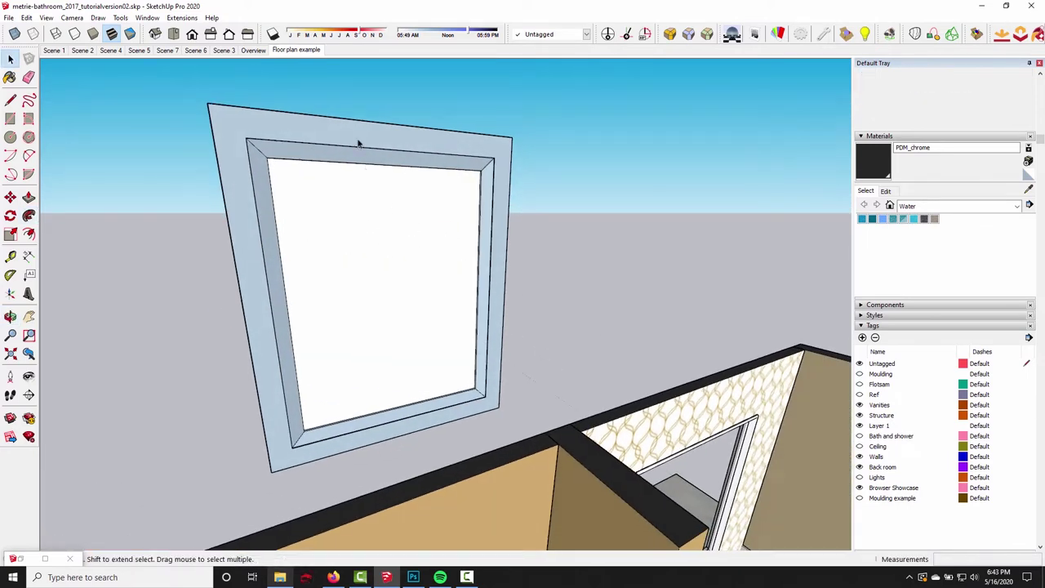
pyautogui.tripleClick(358, 144)
pyautogui.rightClick(359, 144)
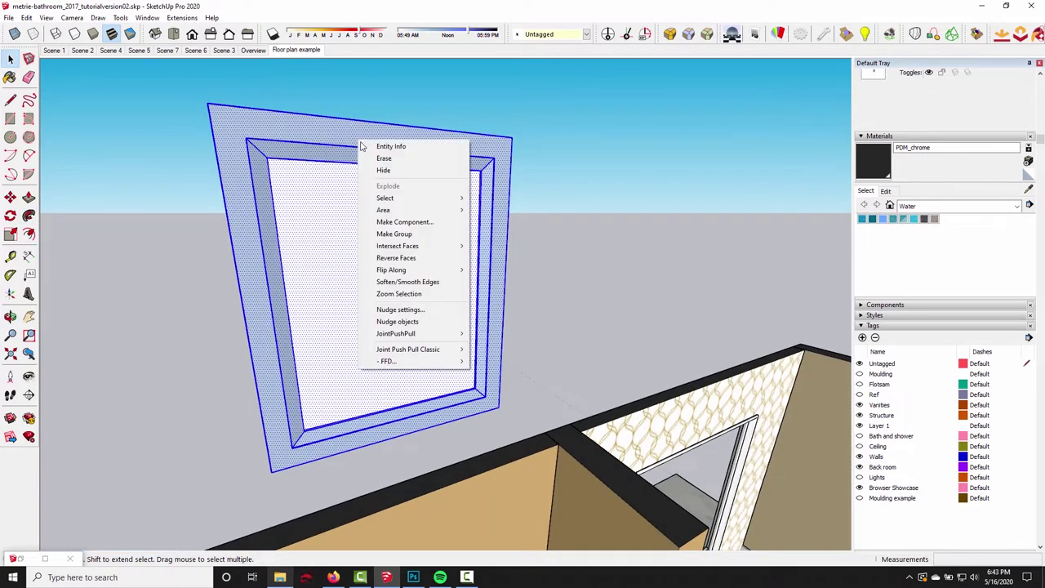
pyautogui.click(395, 258)
pyautogui.click(365, 259)
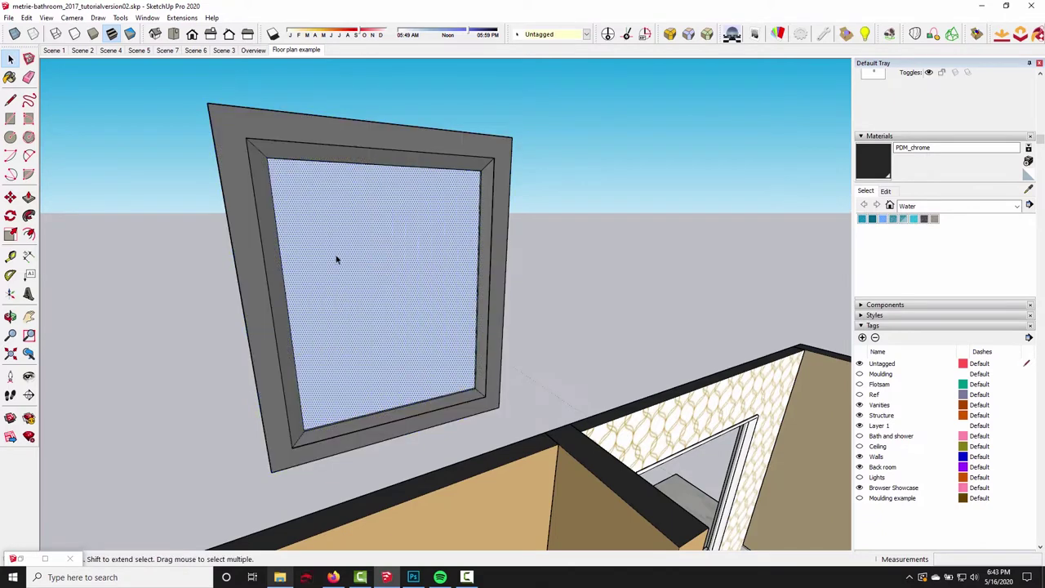
pyautogui.rightClick(349, 243)
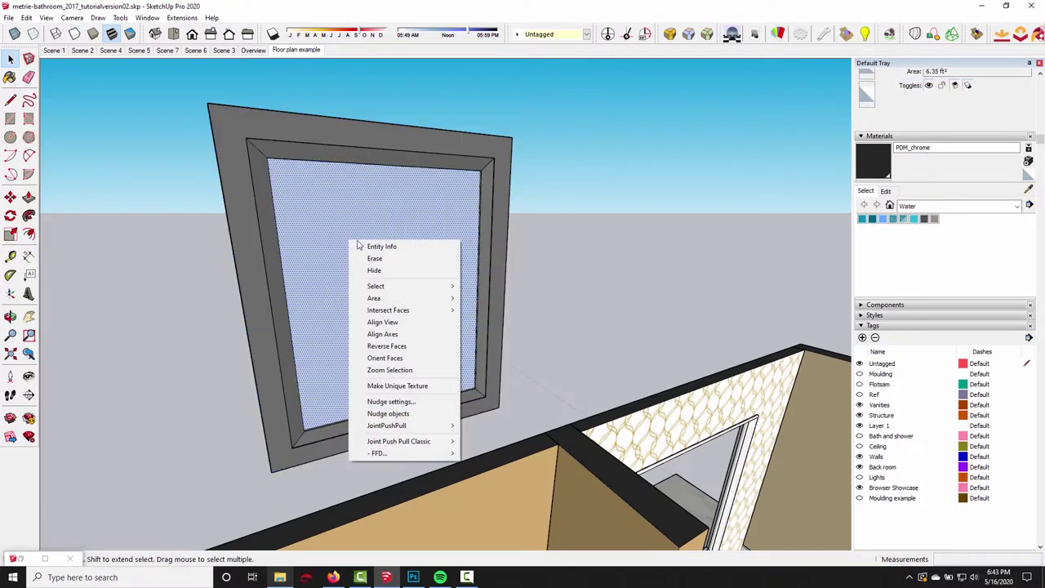
pyautogui.click(382, 343)
pyautogui.click(207, 273)
# - Paint the whole new frame with the Default material sampled from the existing vanity mirror frame
pyautogui.moveTo(343, 261); pyautogui.dragTo(317, 284, button='middle')
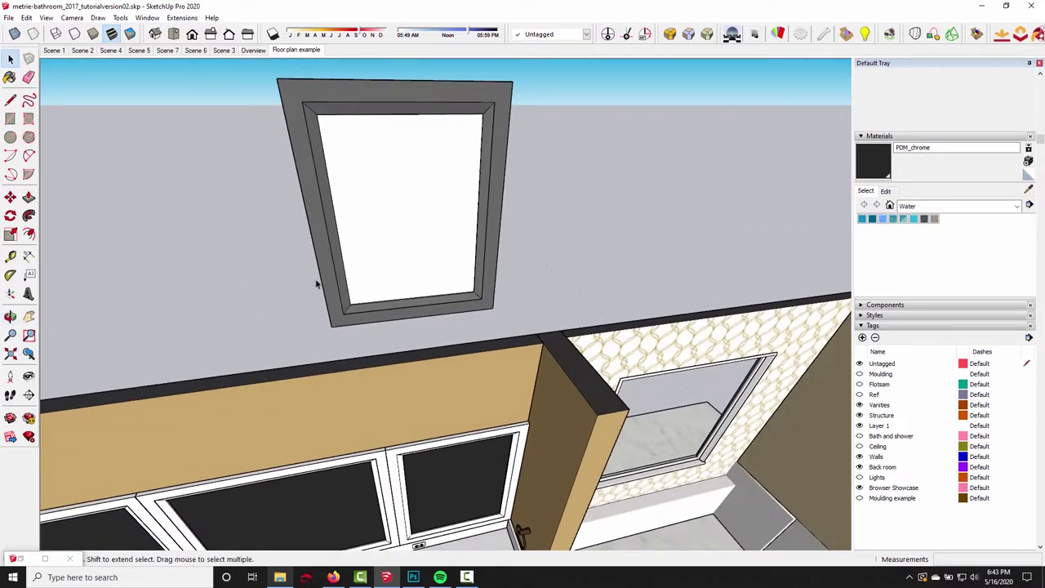
pyautogui.tripleClick(318, 208)
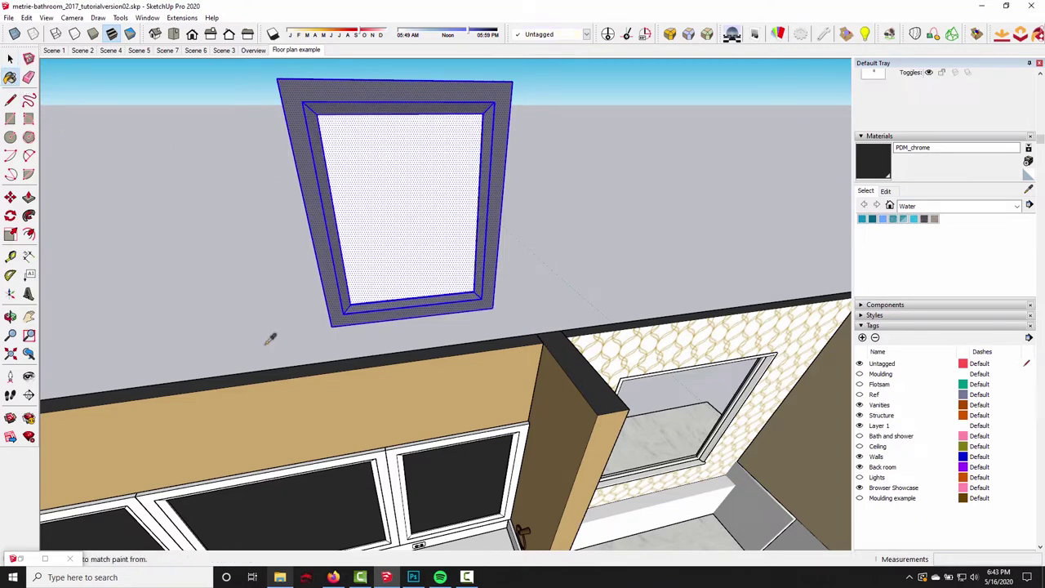
pyautogui.keyDown('alt'); pyautogui.click(393, 461); pyautogui.keyUp('alt')
pyautogui.click(335, 283)
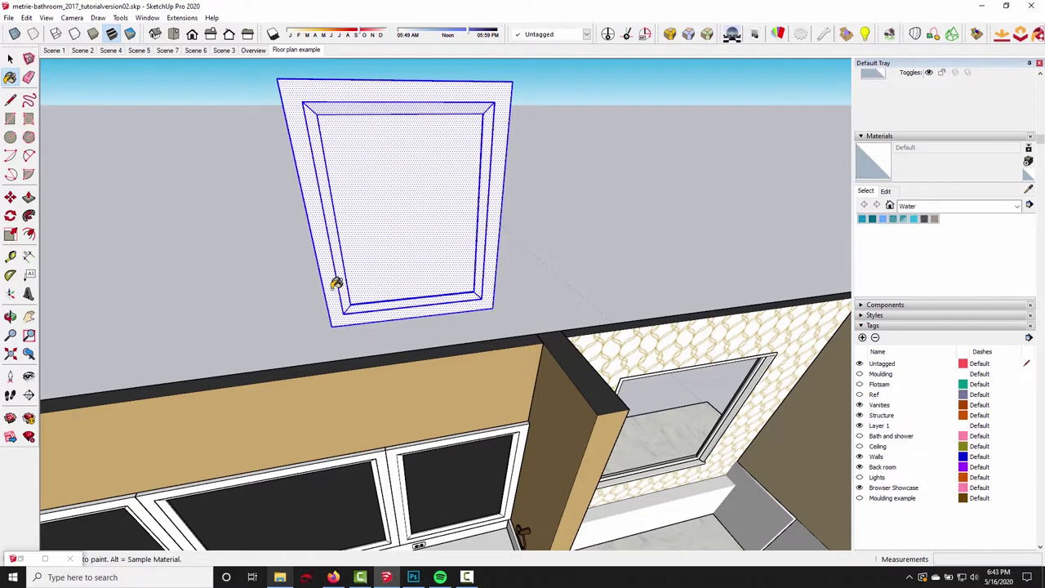
# - Paint the frame's inner panel with the PDM_chrome material sampled from the existing vanity mirror
pyautogui.moveTo(269, 284); pyautogui.dragTo(446, 340, button='middle')
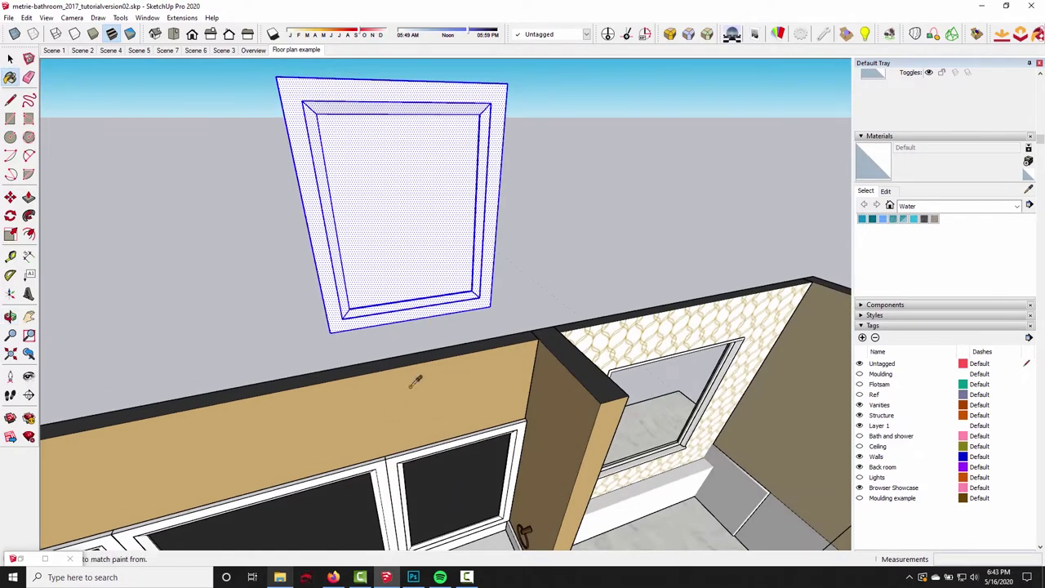
pyautogui.keyDown('alt'); pyautogui.click(442, 471); pyautogui.keyUp('alt')
pyautogui.press('space')
pyautogui.click(416, 222)
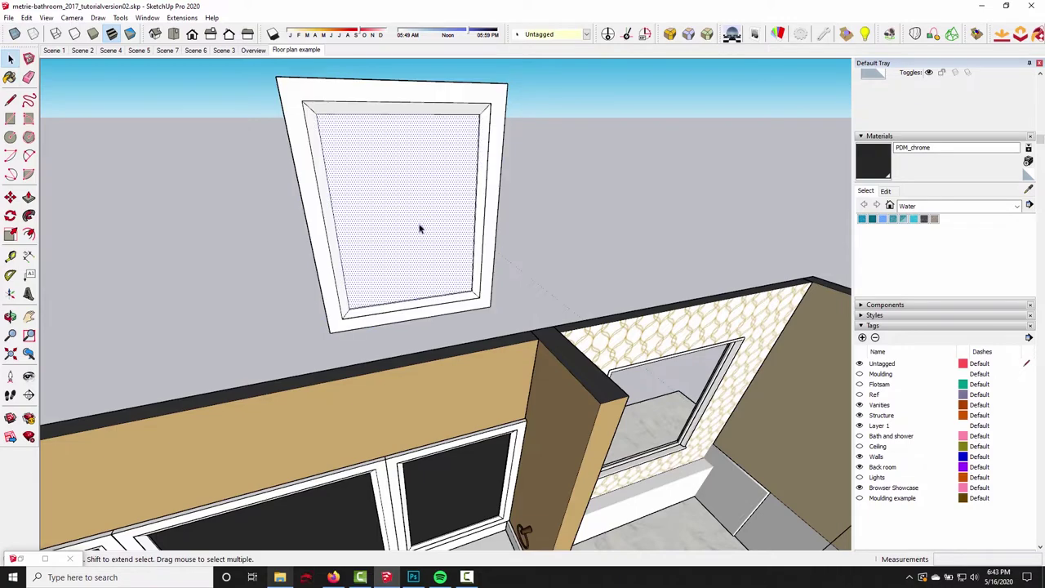
pyautogui.moveTo(419, 226)
pyautogui.mouseDown(button='middle')
pyautogui.moveTo(546, 241)
pyautogui.moveTo(457, 235)
pyautogui.mouseUp(button='middle')
pyautogui.click(11, 79)
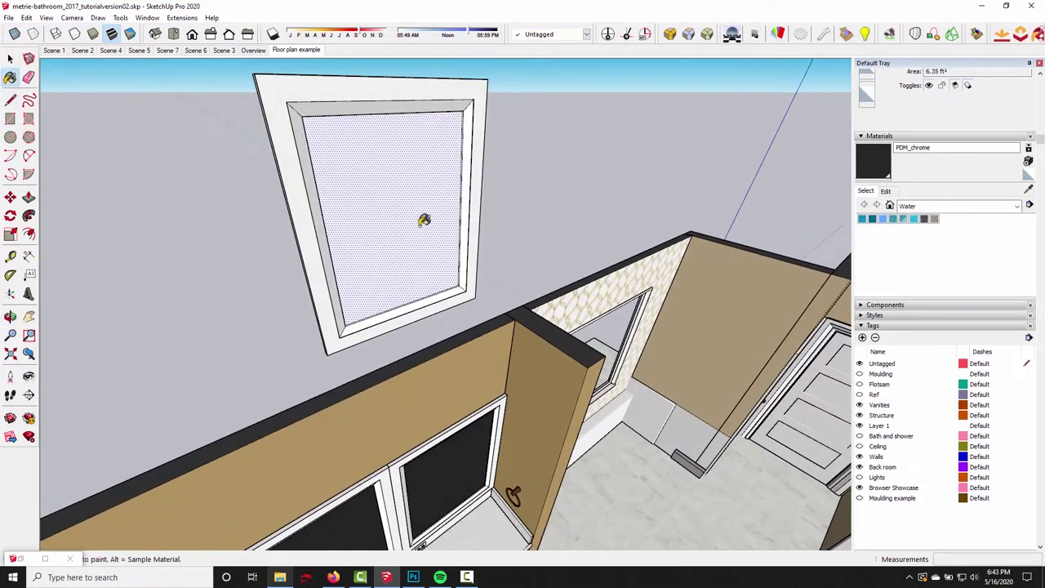
pyautogui.click(422, 227)
pyautogui.press('space')
pyautogui.moveTo(591, 217); pyautogui.dragTo(463, 403, button='middle')
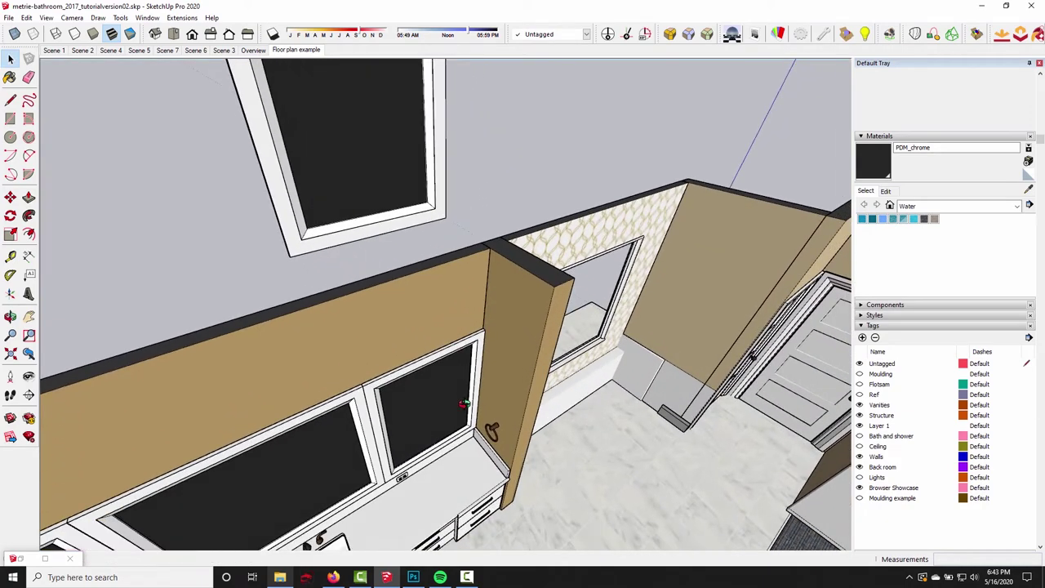
# - Examine the corner of the existing vanity mirror where the dark panel meets its moulded frame
pyautogui.moveTo(351, 284); pyautogui.dragTo(372, 214, button='middle')
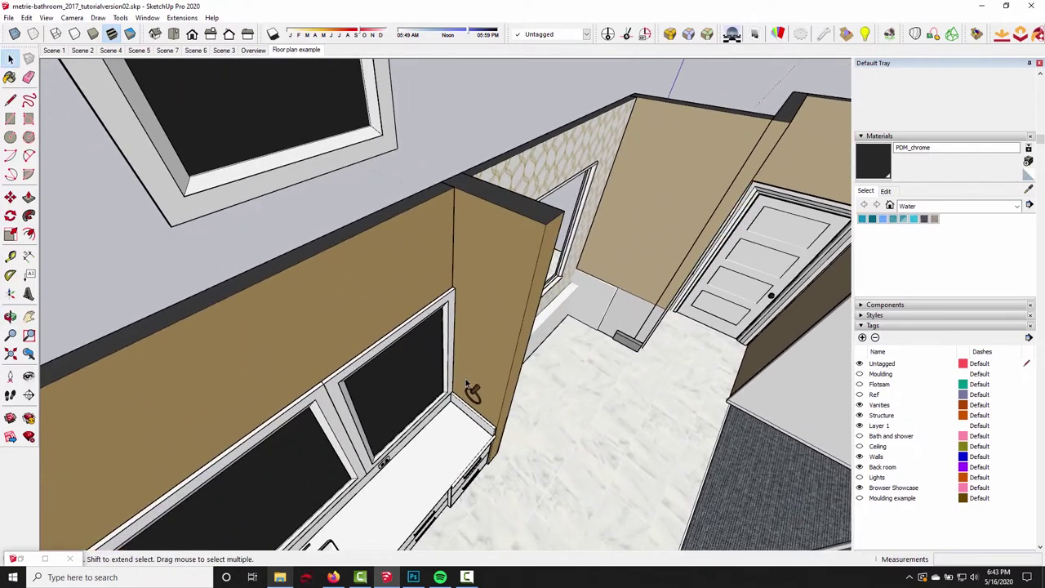
pyautogui.scroll(4, 408, 351)
pyautogui.keyDown('shift'); pyautogui.moveTo(404, 341); pyautogui.dragTo(371, 284, button='middle'); pyautogui.keyUp('shift')
pyautogui.scroll(5, 403, 348)
pyautogui.scroll(3, 416, 364)
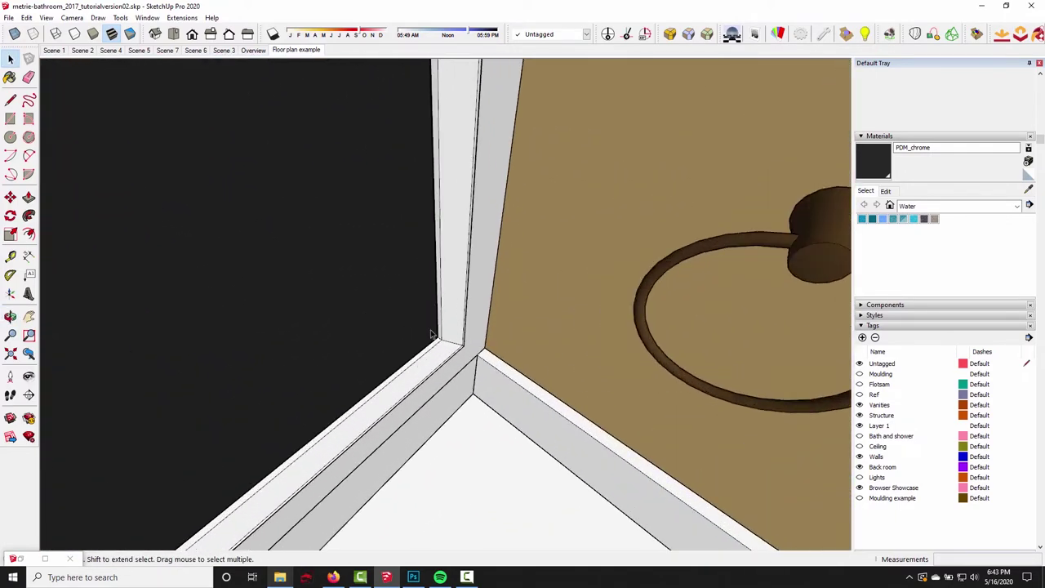
pyautogui.moveTo(416, 364); pyautogui.dragTo(433, 323, button='middle')
pyautogui.scroll(4, 400, 419)
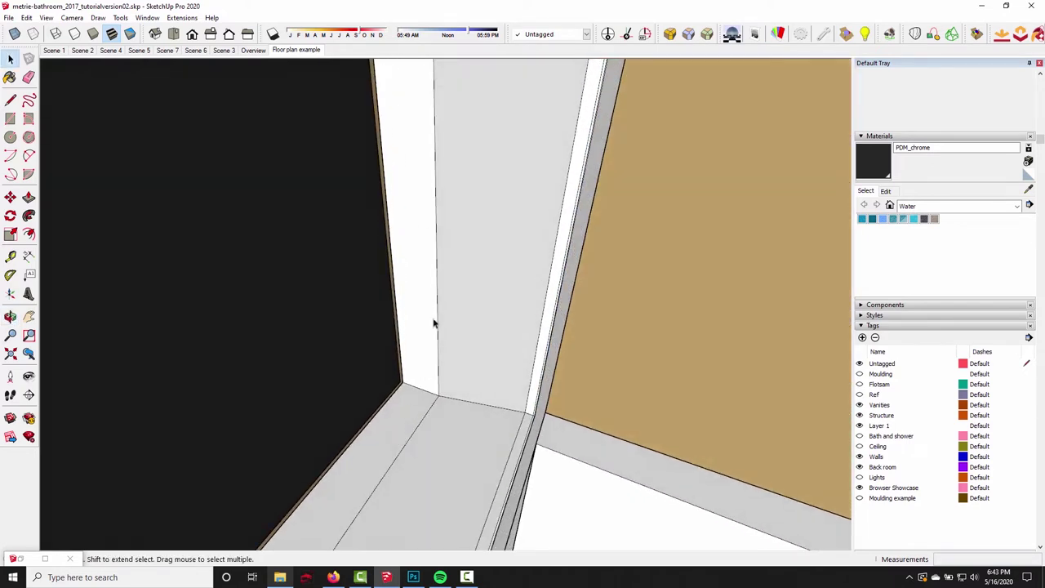
pyautogui.moveTo(371, 373); pyautogui.dragTo(397, 341, button='middle')
pyautogui.scroll(-5, 391, 327)
pyautogui.keyDown('shift'); pyautogui.moveTo(327, 252); pyautogui.dragTo(373, 400, button='middle'); pyautogui.keyUp('shift')
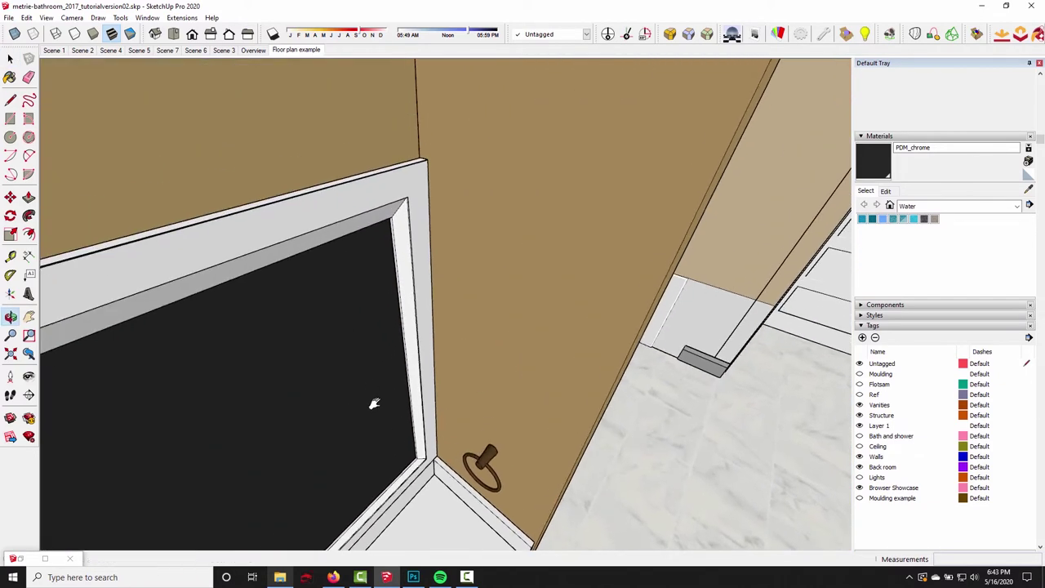
pyautogui.scroll(-5, 355, 355)
pyautogui.keyDown('shift'); pyautogui.moveTo(306, 282); pyautogui.dragTo(380, 364, button='middle'); pyautogui.keyUp('shift')
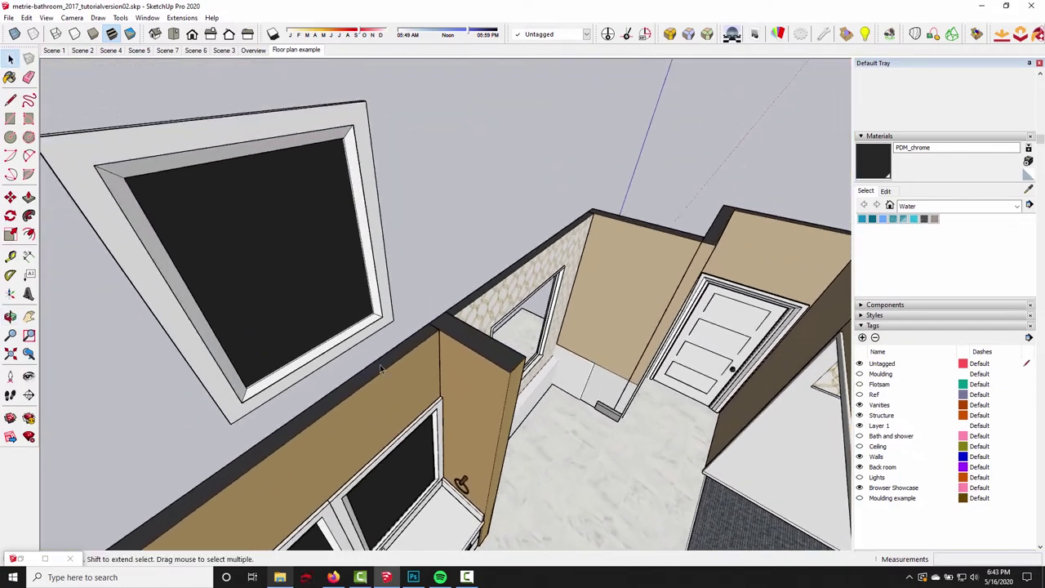
# - Cut the PDM_chrome panel out of the new mirror frame and group the remaining frame geometry
pyautogui.scroll(2, 276, 258)
pyautogui.moveTo(276, 258); pyautogui.dragTo(343, 254, button='middle')
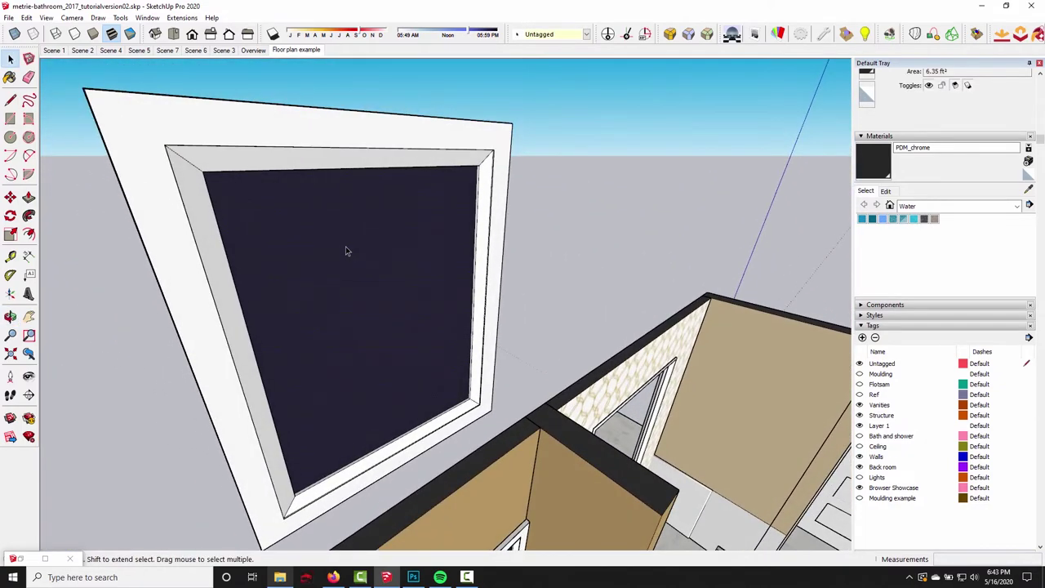
pyautogui.press('Delete')
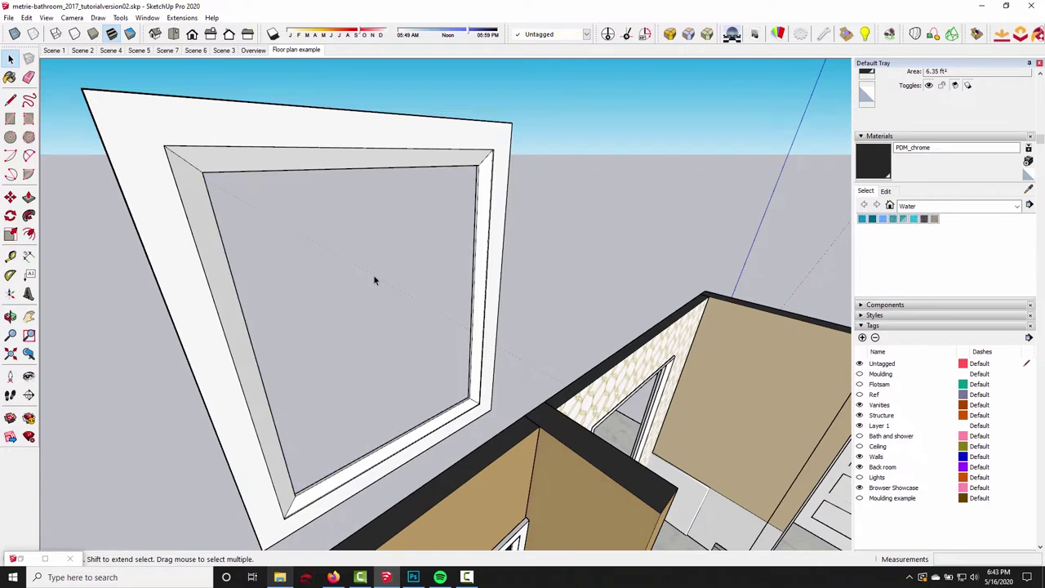
pyautogui.moveTo(608, 247); pyautogui.dragTo(455, 218, button='middle')
pyautogui.tripleClick(441, 153)
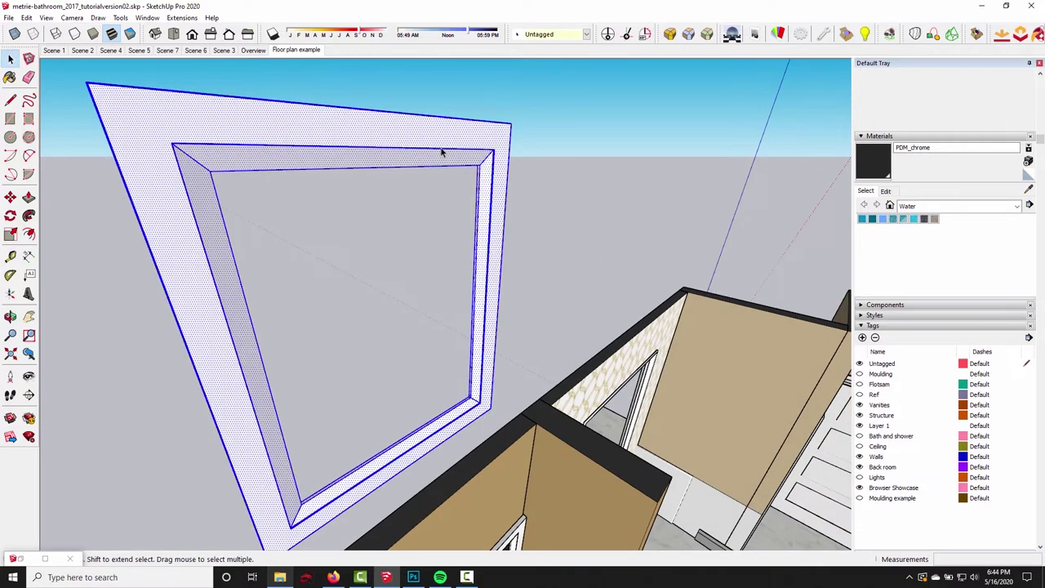
pyautogui.rightClick(440, 153)
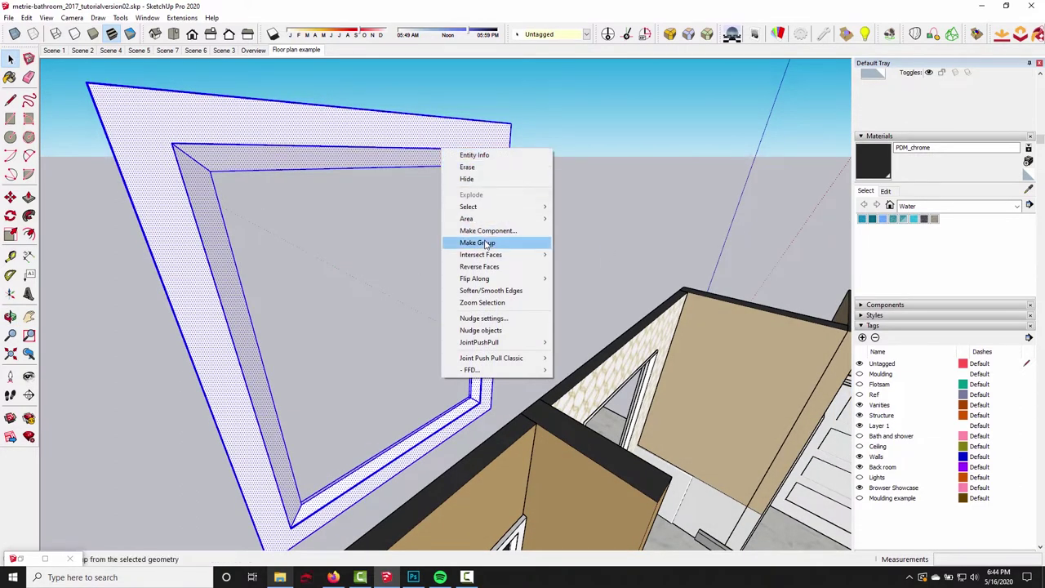
pyautogui.click(487, 243)
pyautogui.moveTo(487, 243); pyautogui.dragTo(368, 253, button='middle')
# - Paste the cut mirror panel back in place and make it a separate group
pyautogui.click(26, 17)
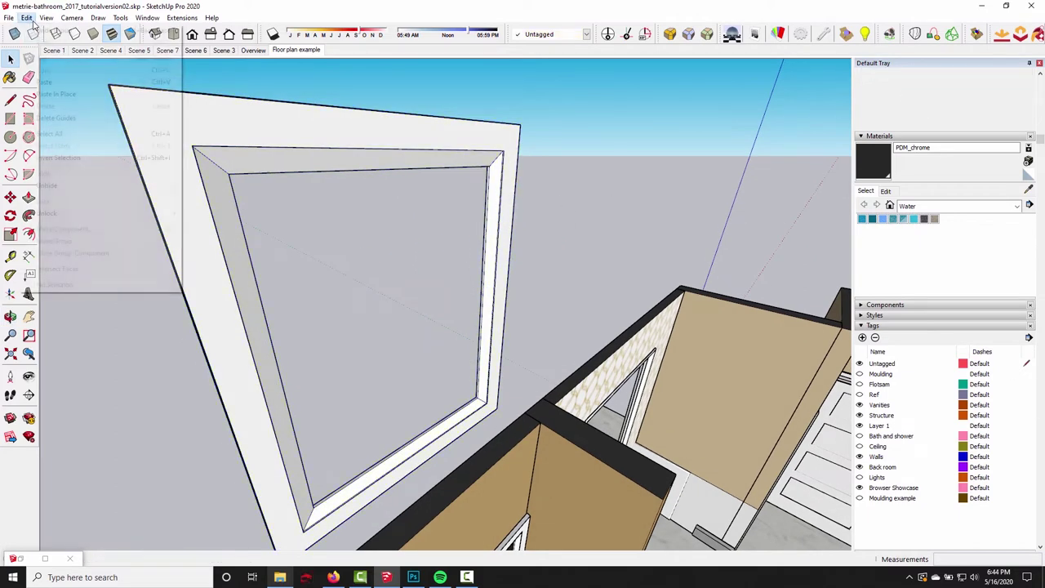
pyautogui.click(57, 94)
pyautogui.moveTo(391, 299); pyautogui.dragTo(569, 245, button='middle')
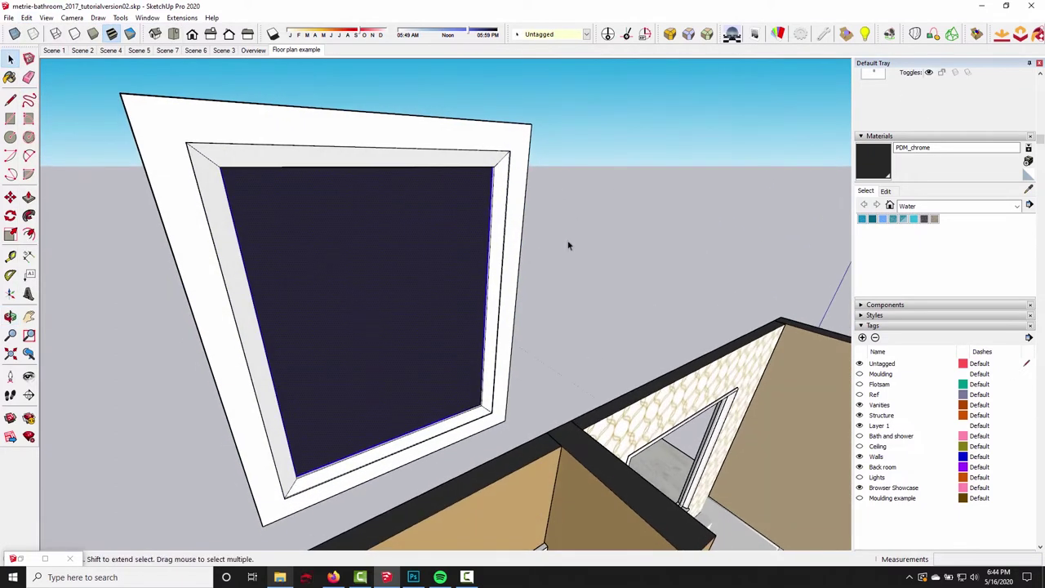
pyautogui.click(399, 282)
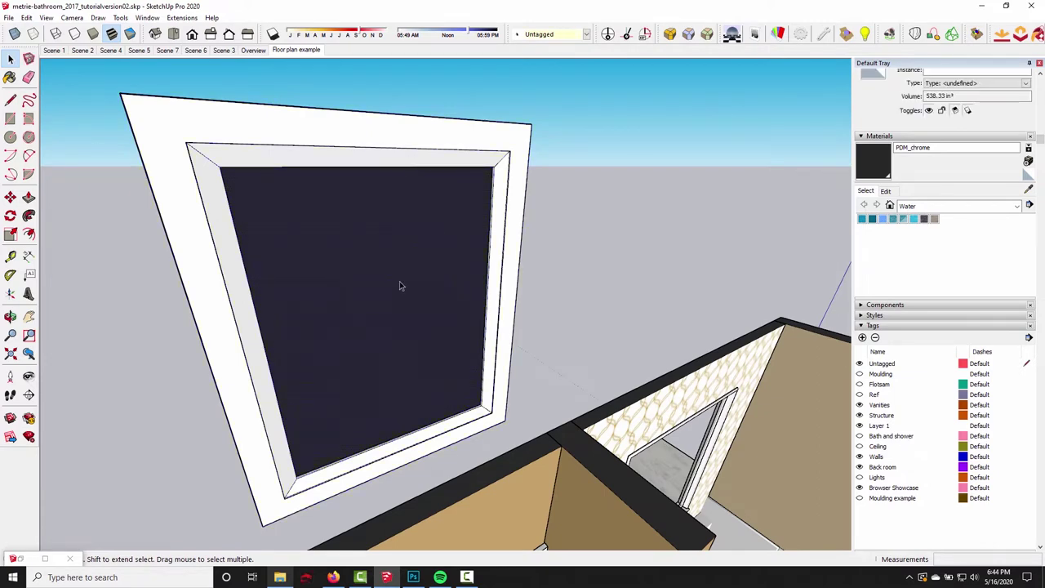
pyautogui.click(653, 221)
pyautogui.rightClick(373, 249)
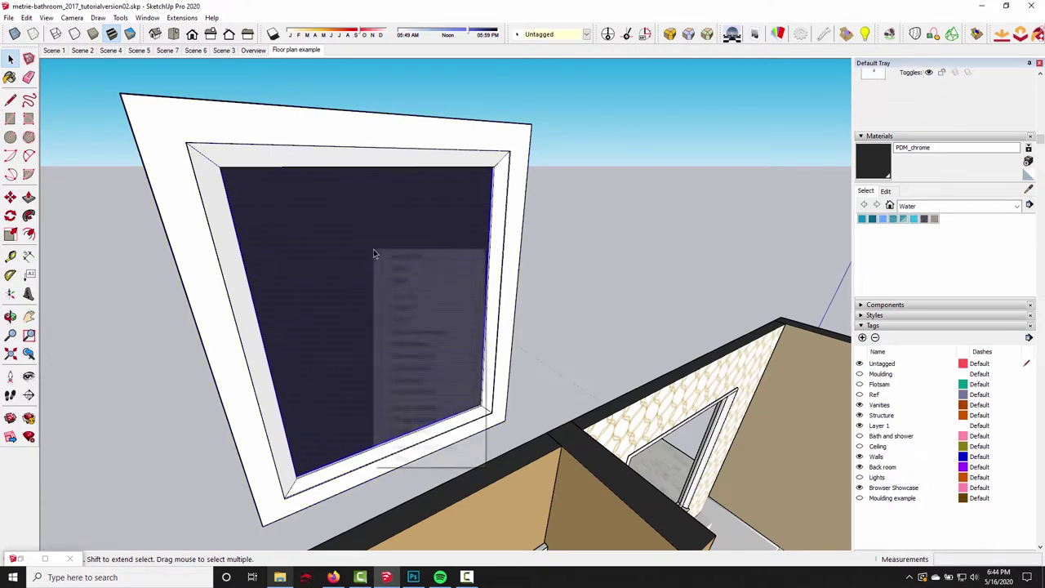
pyautogui.click(423, 346)
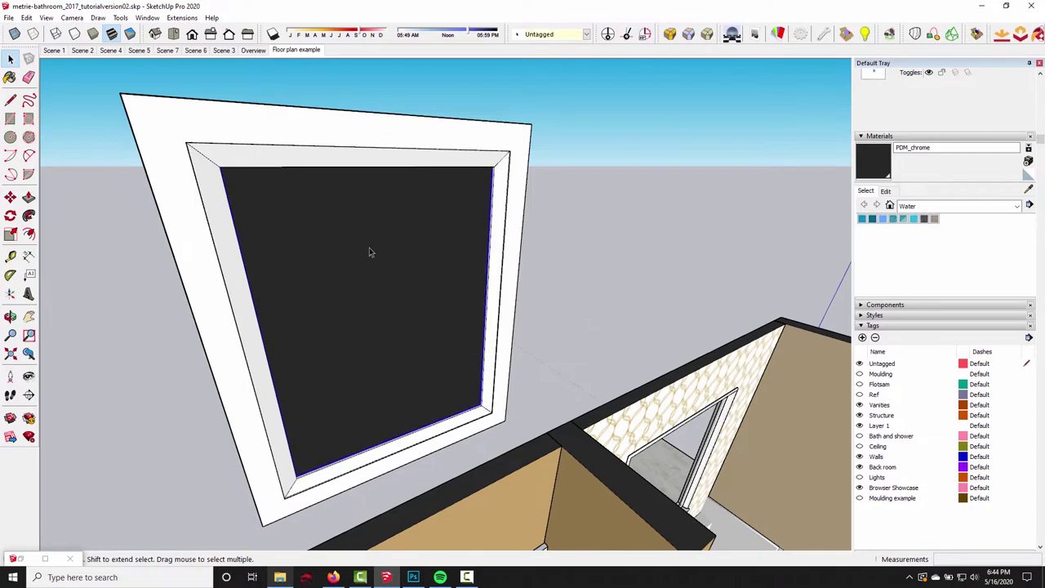
# - Move the mirror panel group 2 mm toward the room, perpendicular to the frame
pyautogui.moveTo(325, 236); pyautogui.dragTo(503, 346, button='middle')
pyautogui.click(10, 197)
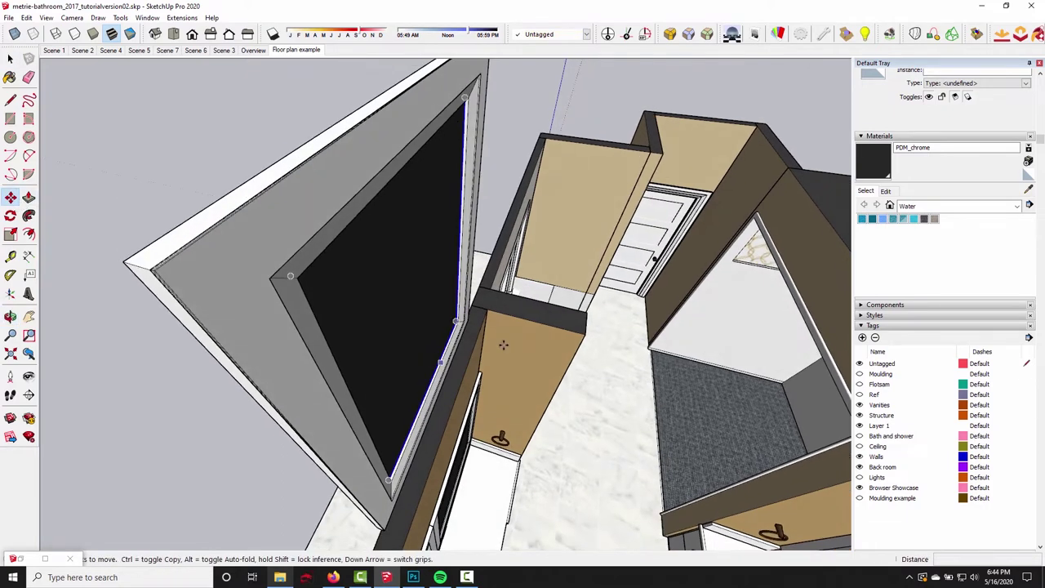
pyautogui.click(565, 320)
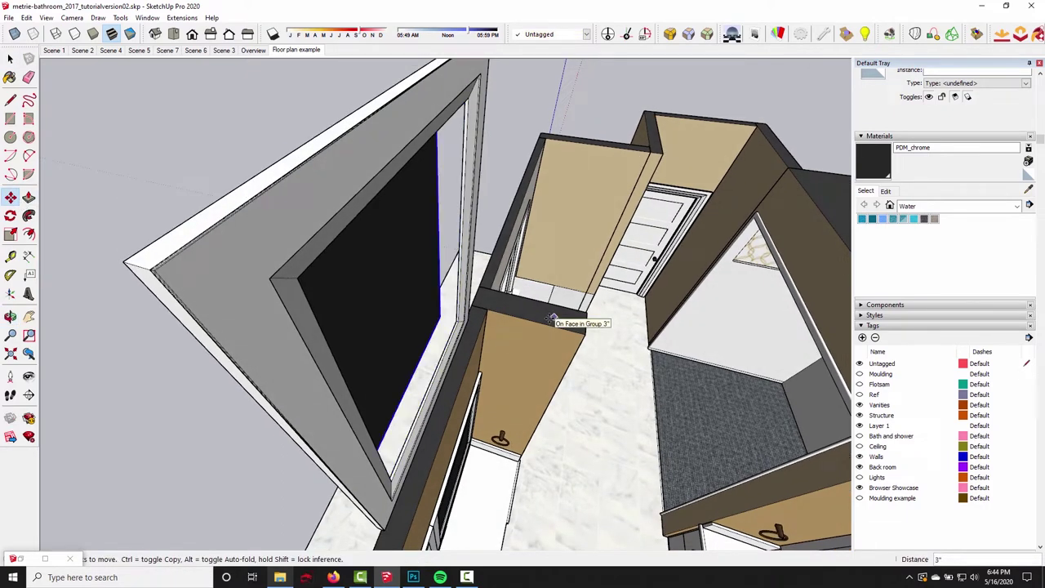
pyautogui.write('2mm')
pyautogui.press('Return')
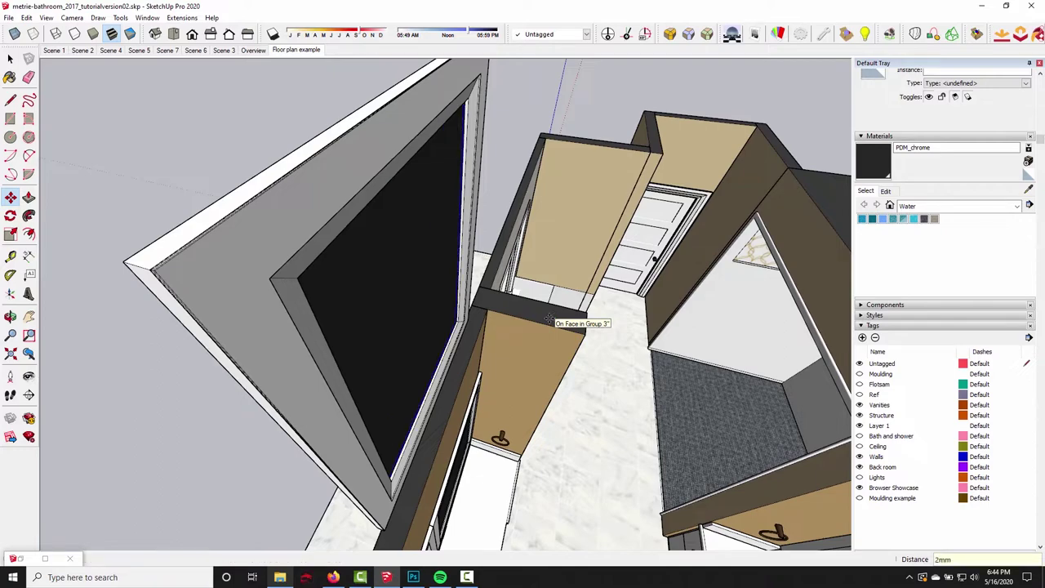
pyautogui.press('space')
# - Examine the offset between the new mirror's panel and frame, and compare the mirror with those above the vanity
pyautogui.moveTo(507, 157); pyautogui.dragTo(319, 292, button='middle')
pyautogui.scroll(4, 338, 310)
pyautogui.scroll(2, 438, 289)
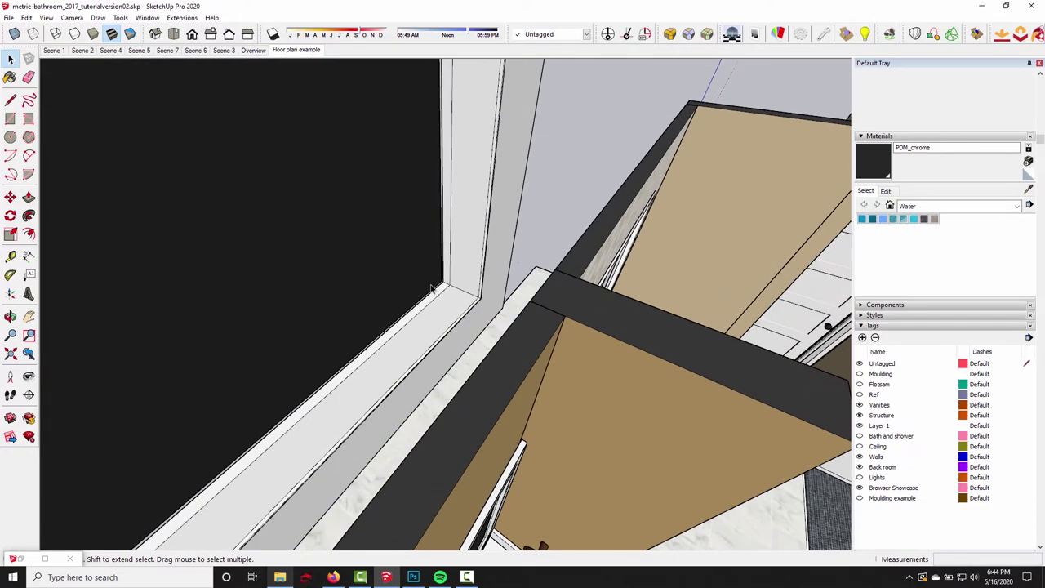
pyautogui.moveTo(439, 289); pyautogui.dragTo(385, 313, button='middle')
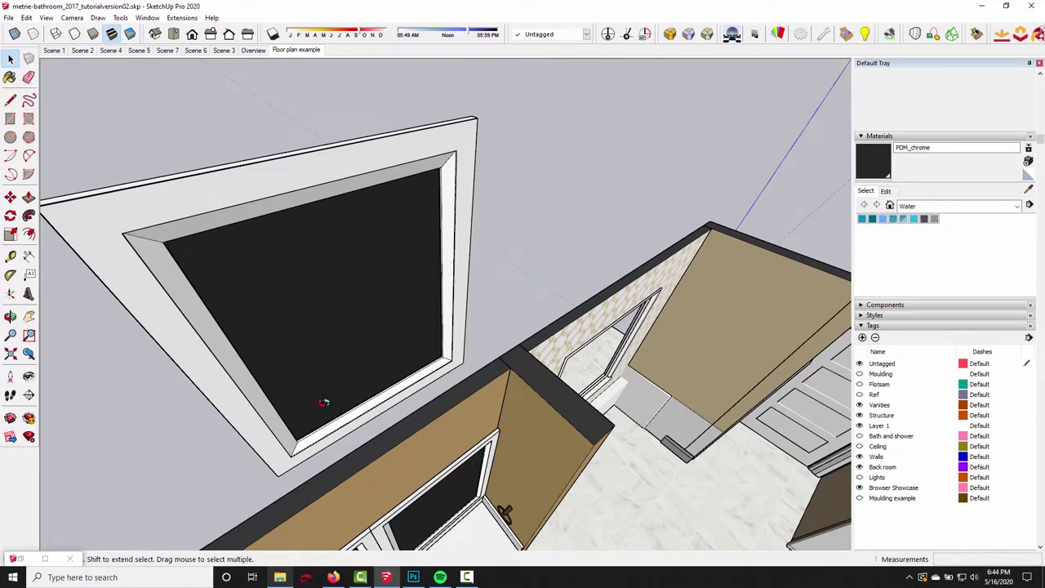
pyautogui.moveTo(324, 403); pyautogui.dragTo(359, 354, button='middle')
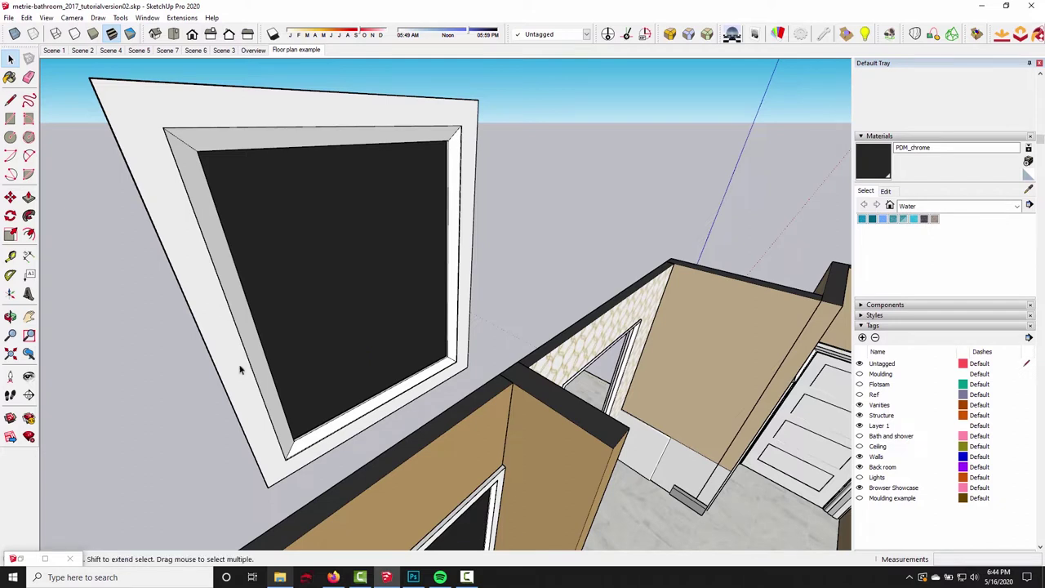
pyautogui.keyDown('shift'); pyautogui.moveTo(545, 464); pyautogui.dragTo(486, 382, button='middle'); pyautogui.keyUp('shift')
pyautogui.moveTo(332, 299)
pyautogui.mouseDown(button='middle')
pyautogui.moveTo(389, 357)
pyautogui.moveTo(327, 322)
pyautogui.moveTo(333, 297)
pyautogui.moveTo(355, 333)
pyautogui.moveTo(327, 279)
pyautogui.mouseUp(button='middle')
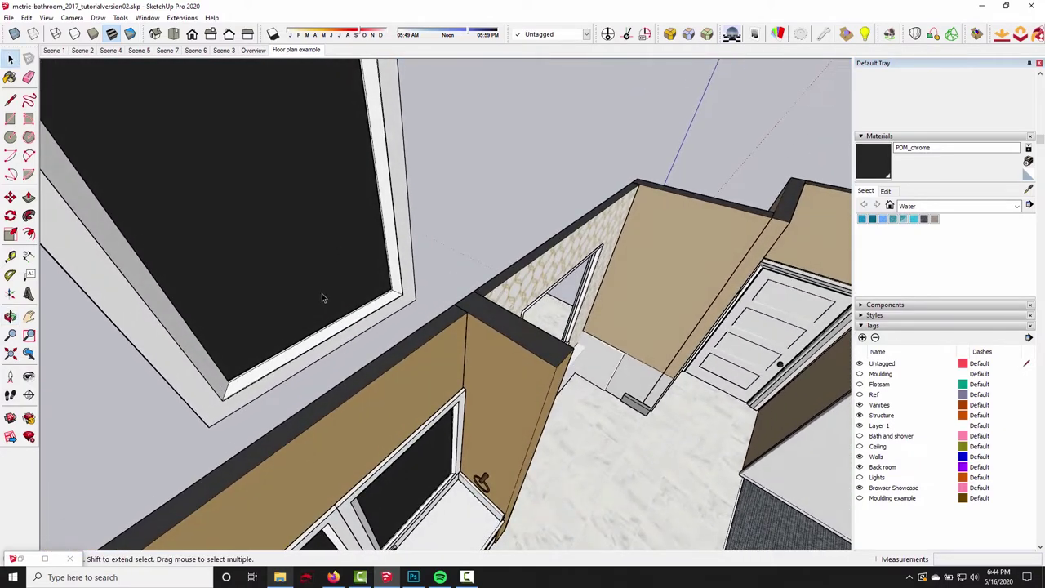
pyautogui.moveTo(282, 363); pyautogui.dragTo(327, 334, button='middle')
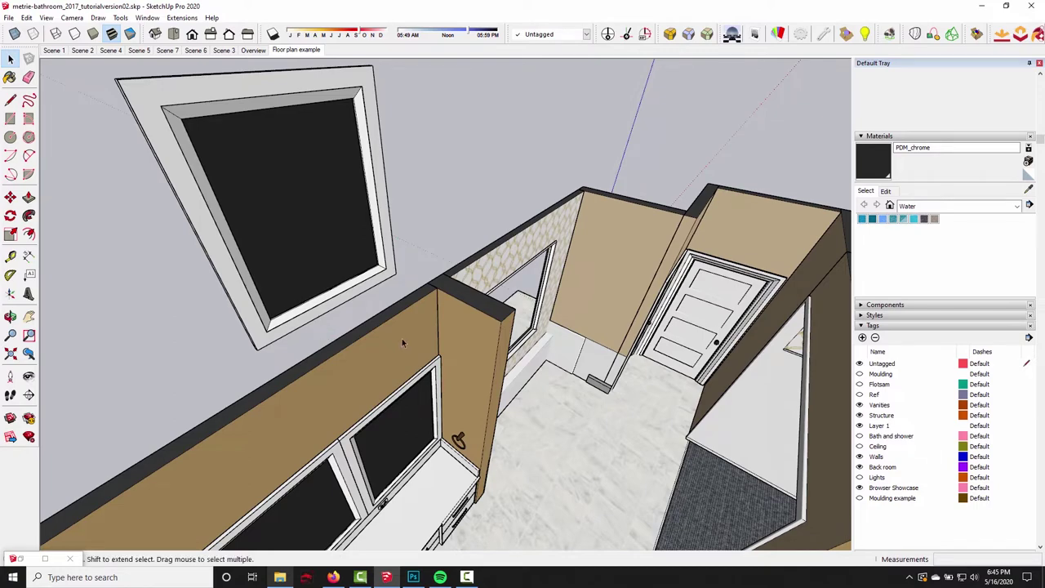
pyautogui.moveTo(401, 343); pyautogui.dragTo(522, 259, button='middle')
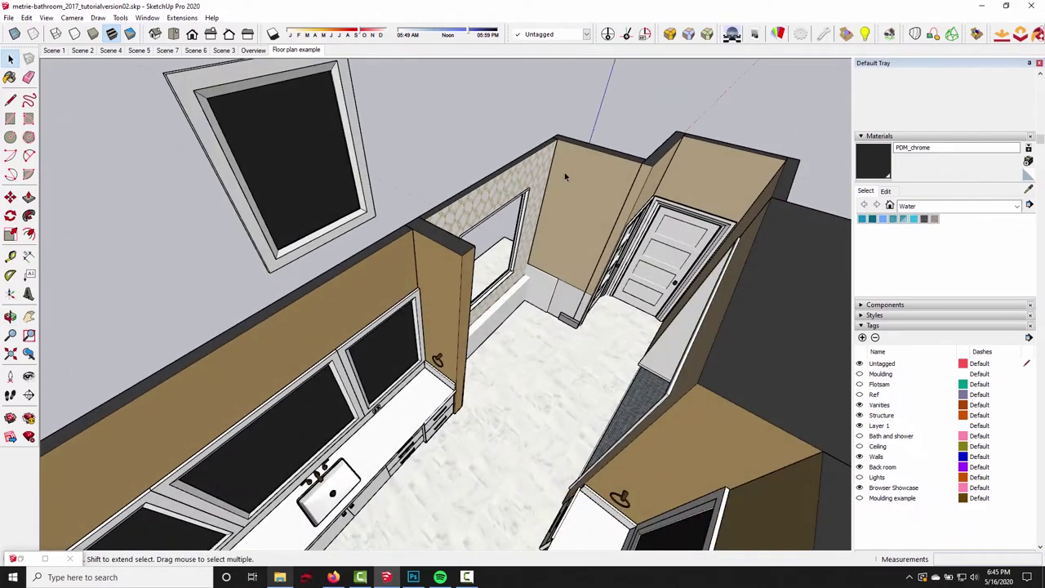
pyautogui.moveTo(442, 356); pyautogui.dragTo(525, 327, button='middle')
pyautogui.moveTo(325, 447); pyautogui.dragTo(376, 494, button='middle')
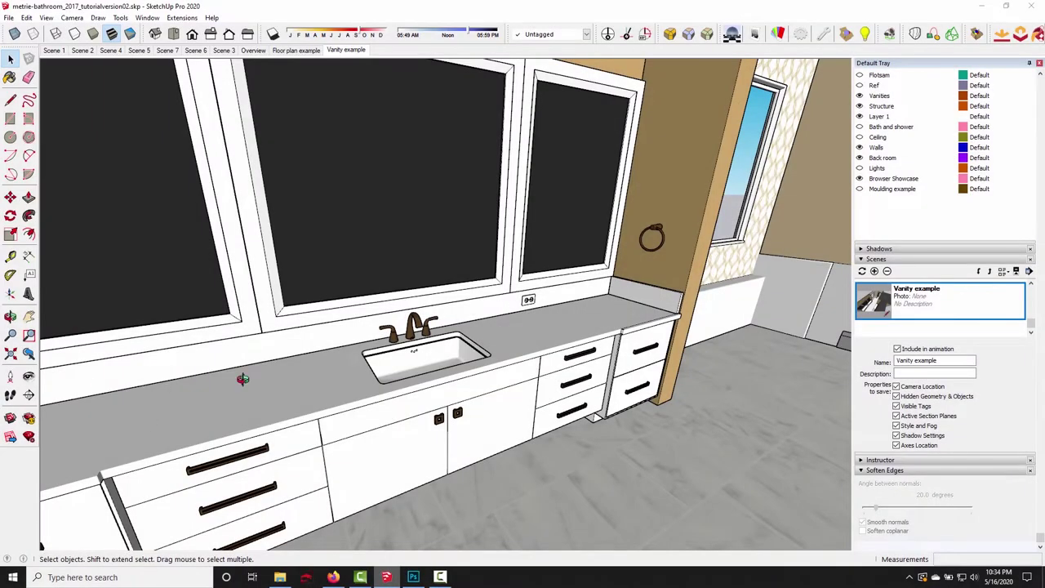
# - Examine the vanity's countertop edge profile and the rounded edges and gaps of its drawer and door fronts
pyautogui.moveTo(243, 379); pyautogui.dragTo(278, 425, button='middle')
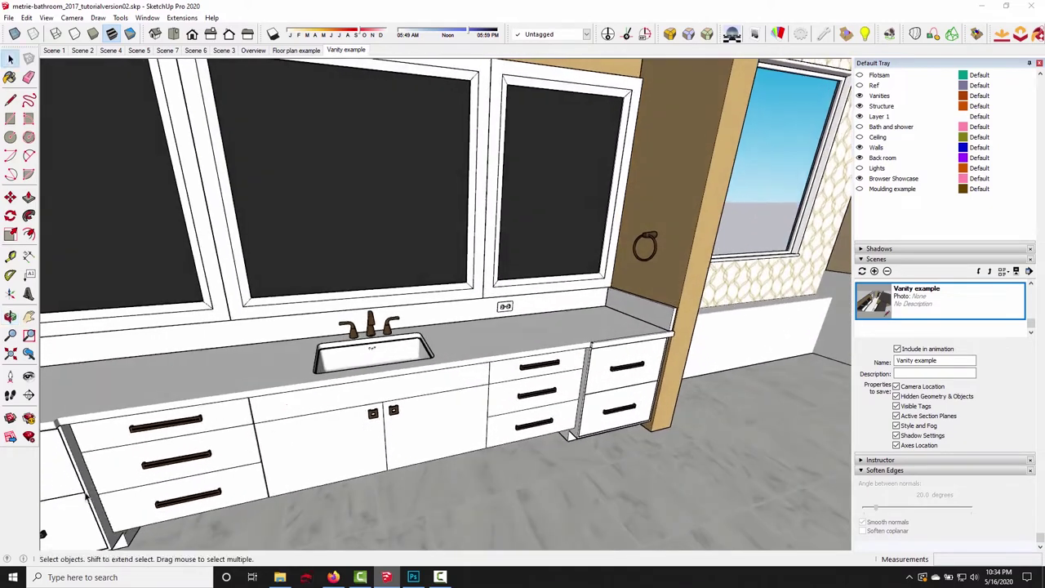
pyautogui.moveTo(436, 398); pyautogui.dragTo(510, 372, button='middle')
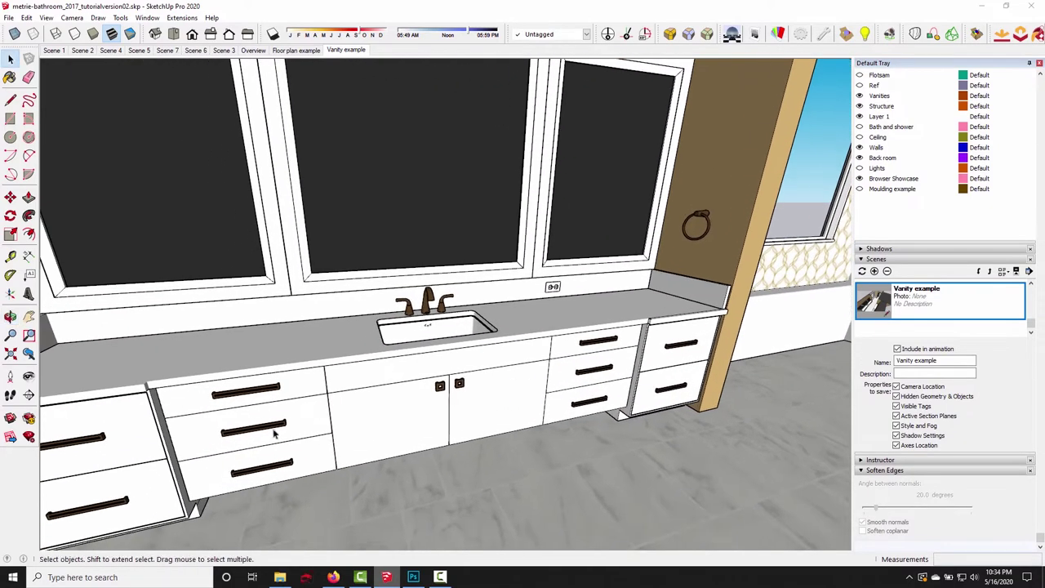
pyautogui.moveTo(306, 419); pyautogui.dragTo(377, 353, button='middle')
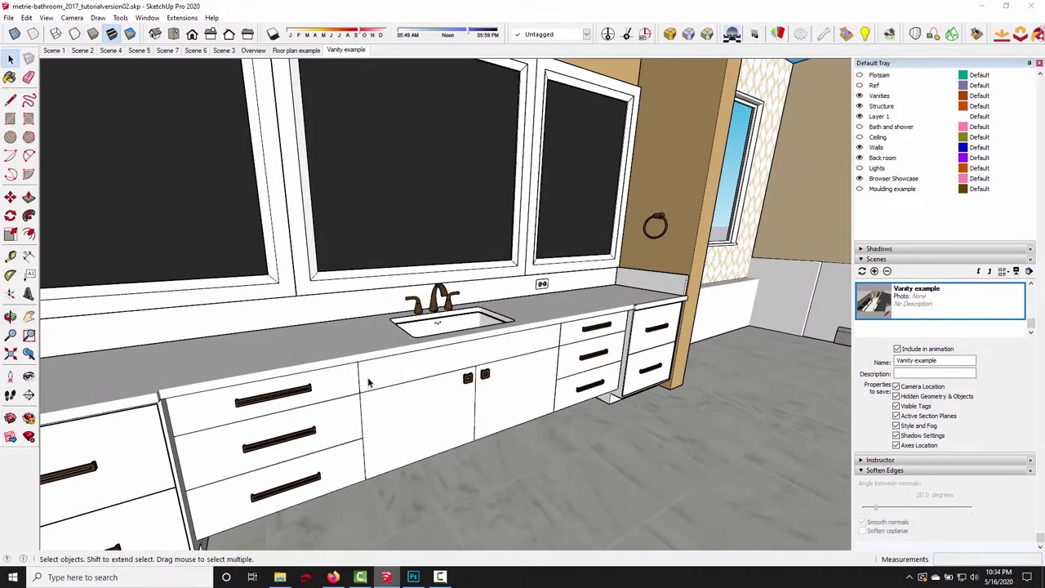
pyautogui.moveTo(330, 413); pyautogui.dragTo(321, 329, button='middle')
pyautogui.scroll(5, 397, 347)
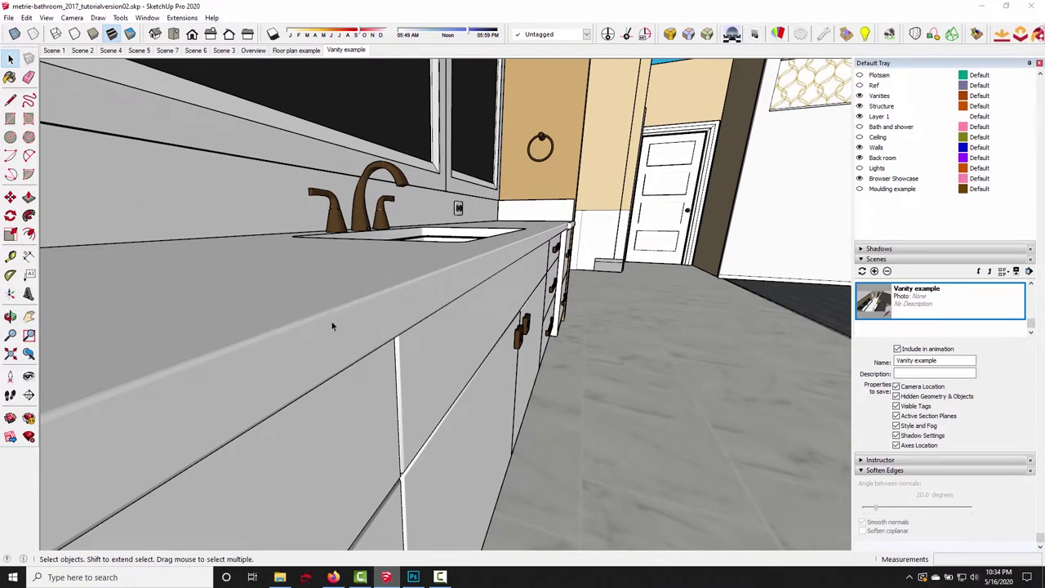
pyautogui.moveTo(332, 325); pyautogui.dragTo(477, 255, button='middle')
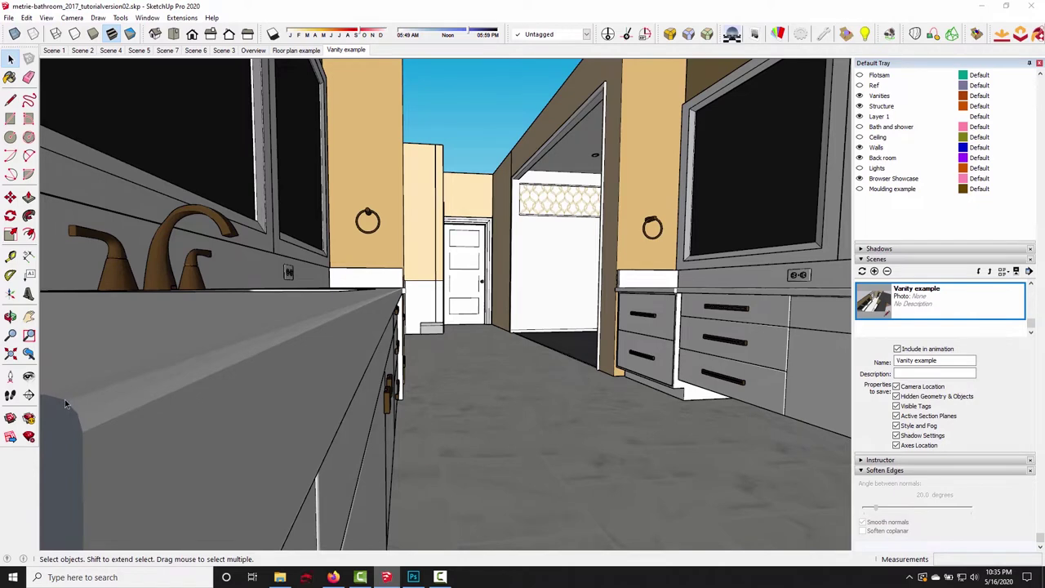
pyautogui.moveTo(66, 402); pyautogui.dragTo(98, 390, button='middle')
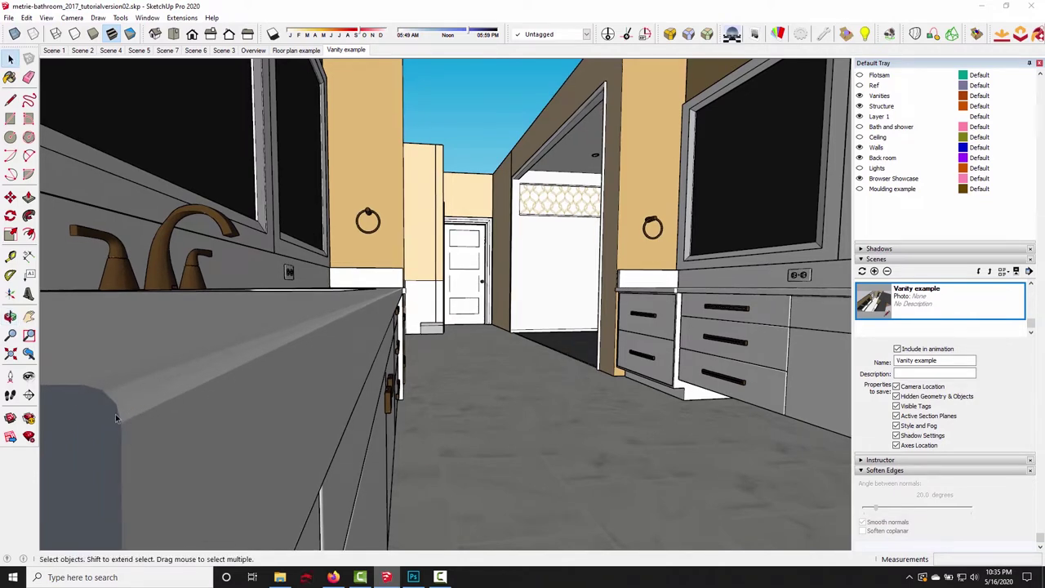
pyautogui.moveTo(284, 423); pyautogui.dragTo(286, 400, button='middle')
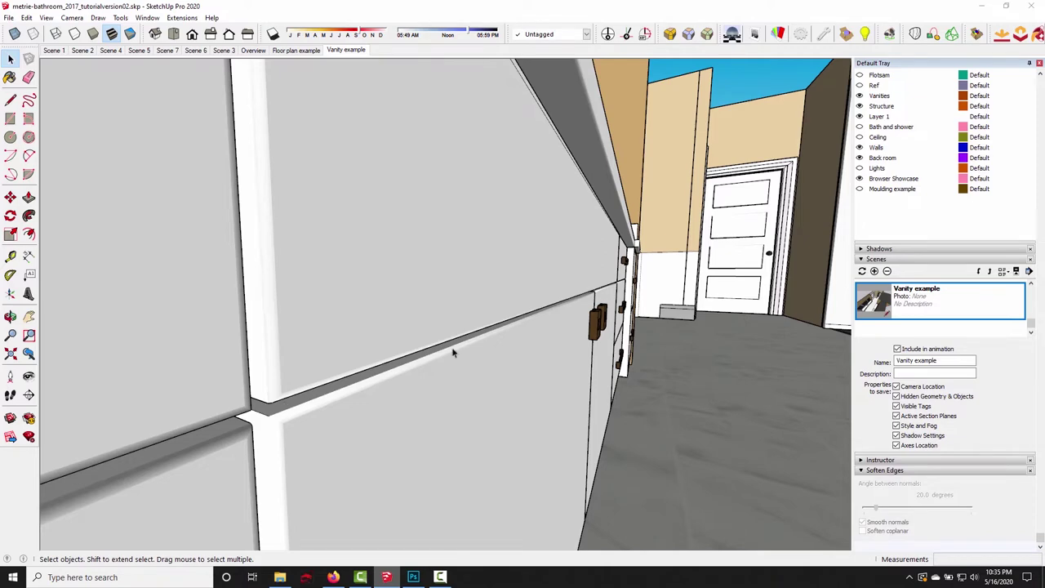
pyautogui.moveTo(466, 340); pyautogui.dragTo(315, 339, button='middle')
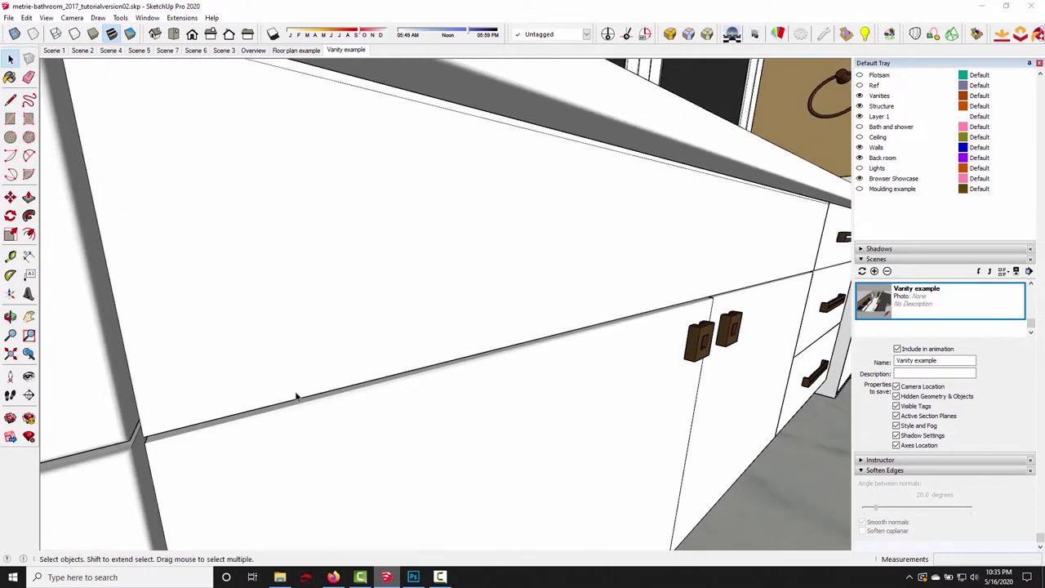
pyautogui.moveTo(658, 309); pyautogui.dragTo(585, 327, button='middle')
pyautogui.scroll(-5, 586, 329)
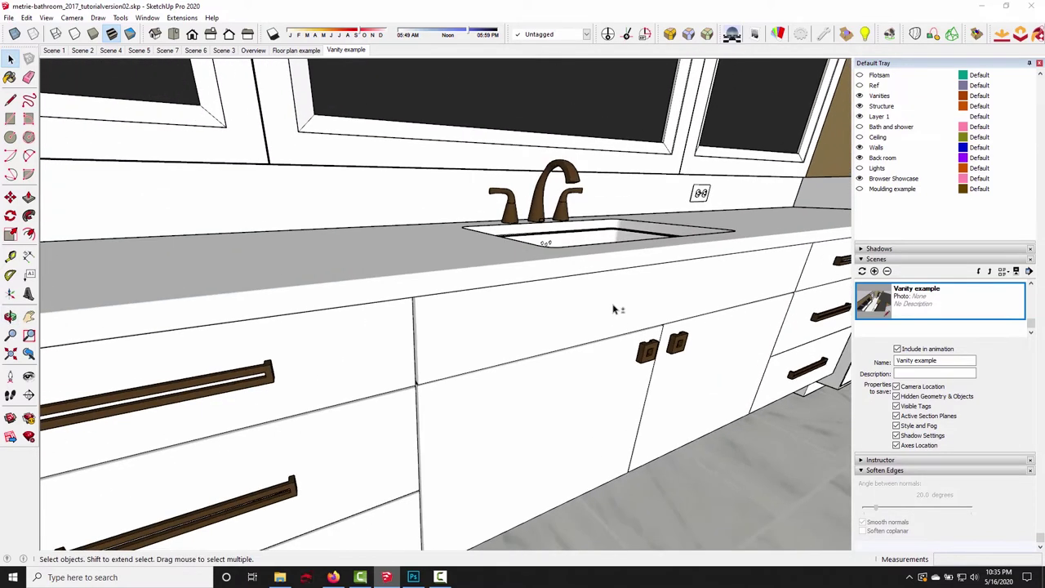
pyautogui.moveTo(457, 336); pyautogui.dragTo(348, 361, button='middle')
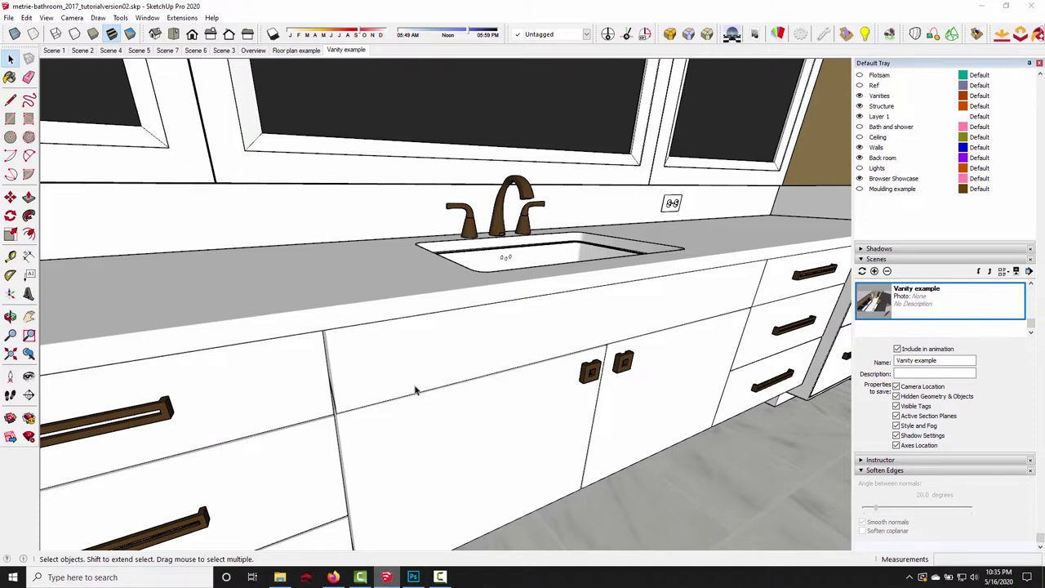
# - Draw a rectangle on the countertop beside the sink and extrude it into a box about 5 1/4" high
pyautogui.click(10, 118)
pyautogui.moveTo(468, 237)
pyautogui.mouseDown(button='middle')
pyautogui.moveTo(299, 340)
pyautogui.moveTo(259, 334)
pyautogui.mouseUp(button='middle')
pyautogui.click(254, 337)
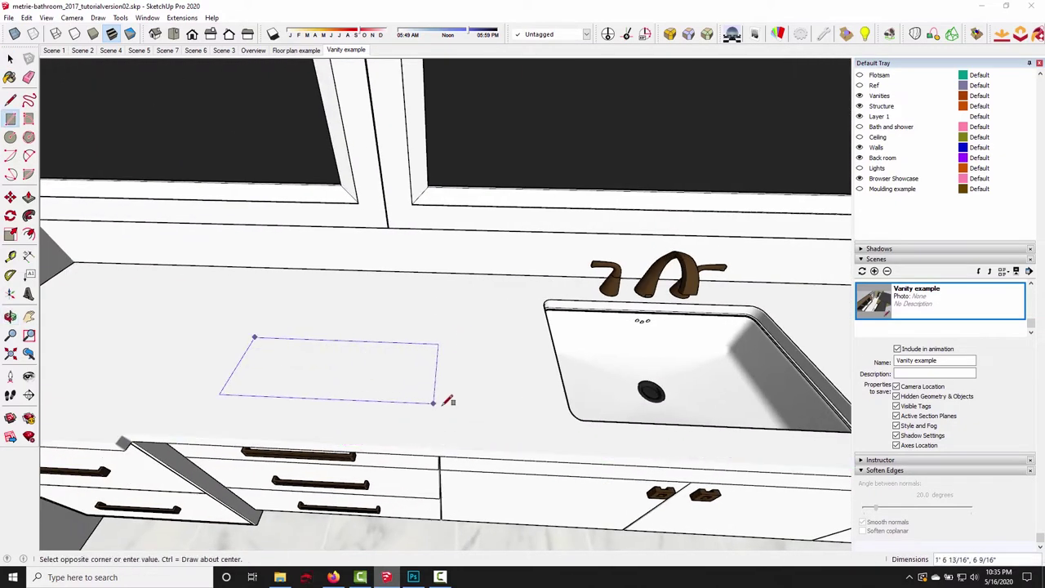
pyautogui.click(443, 392)
pyautogui.press('space')
pyautogui.press('p')
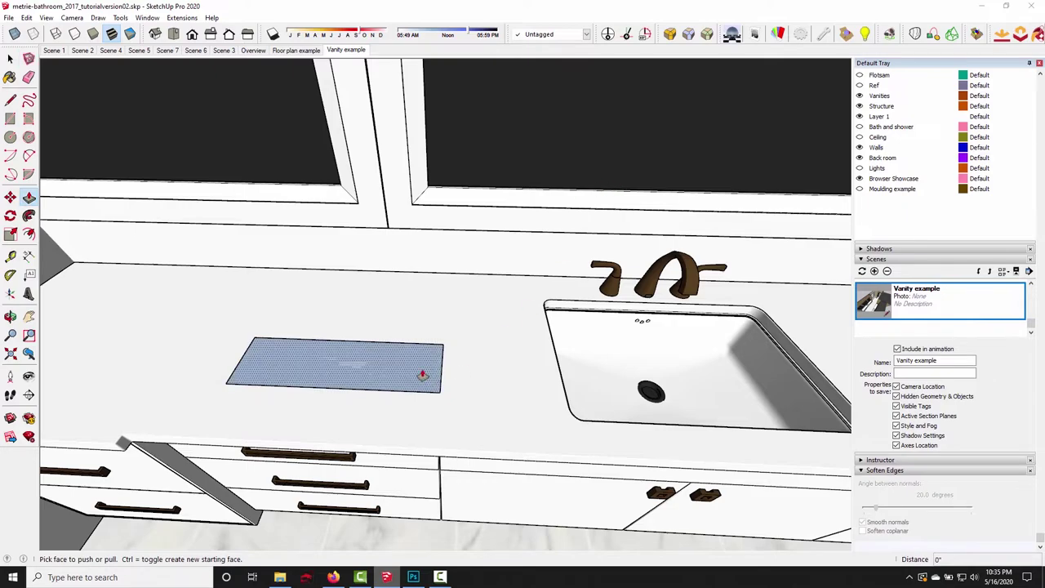
pyautogui.moveTo(415, 373); pyautogui.dragTo(412, 339)
pyautogui.click(411, 339)
# - Examine the box's hard edges and corners on the countertop from close up and from several angles
pyautogui.moveTo(411, 339); pyautogui.dragTo(490, 319, button='middle')
pyautogui.scroll(3, 490, 319)
pyautogui.scroll(2, 493, 348)
pyautogui.moveTo(334, 396); pyautogui.dragTo(525, 305, button='middle')
pyautogui.scroll(-2, 430, 346)
pyautogui.moveTo(430, 346)
pyautogui.mouseDown(button='middle')
pyautogui.moveTo(452, 340)
pyautogui.moveTo(430, 327)
pyautogui.mouseUp(button='middle')
pyautogui.scroll(-2, 429, 326)
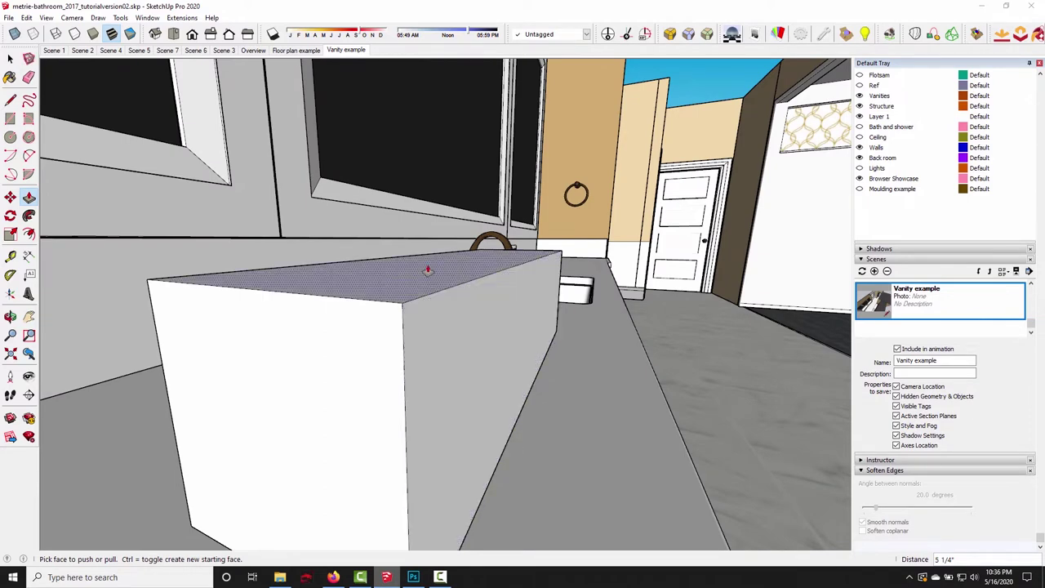
pyautogui.moveTo(416, 390); pyautogui.dragTo(443, 291, button='middle')
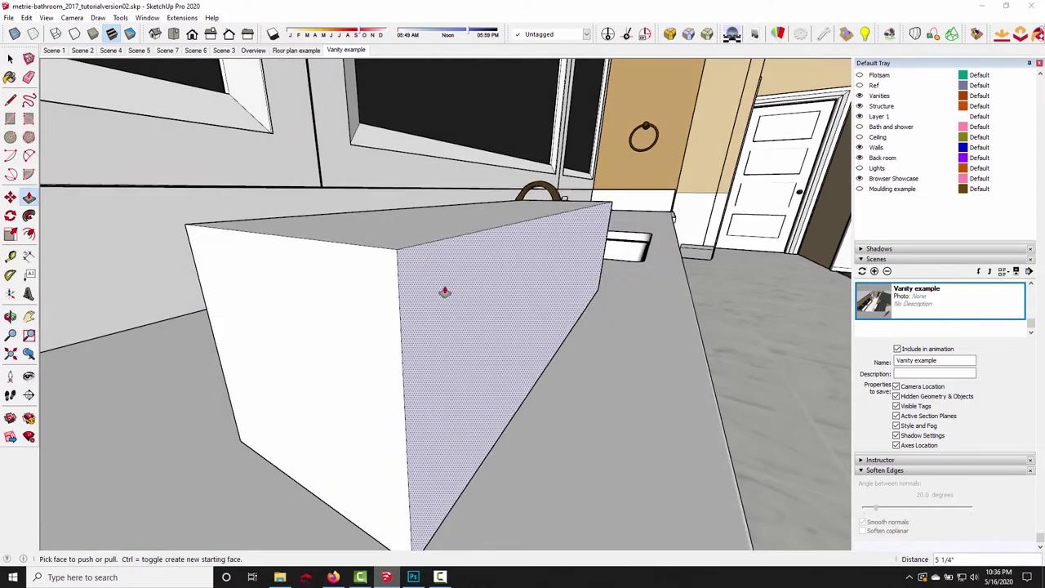
# - Delete the whole box from the countertop
pyautogui.press('space')
pyautogui.click(441, 231)
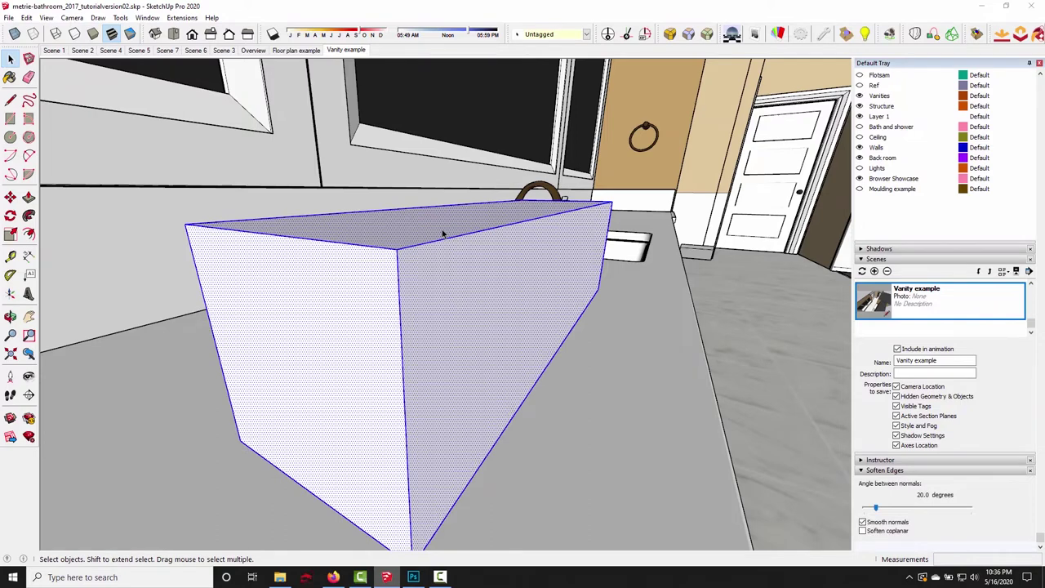
pyautogui.press('Delete')
pyautogui.moveTo(503, 257); pyautogui.dragTo(474, 451, button='middle')
# - Switch to the Atwood-01.jpg reference photo in Firefox and examine the mirror, countertop and drawer fronts of the left vanity enlarged
pyautogui.click(333, 577)
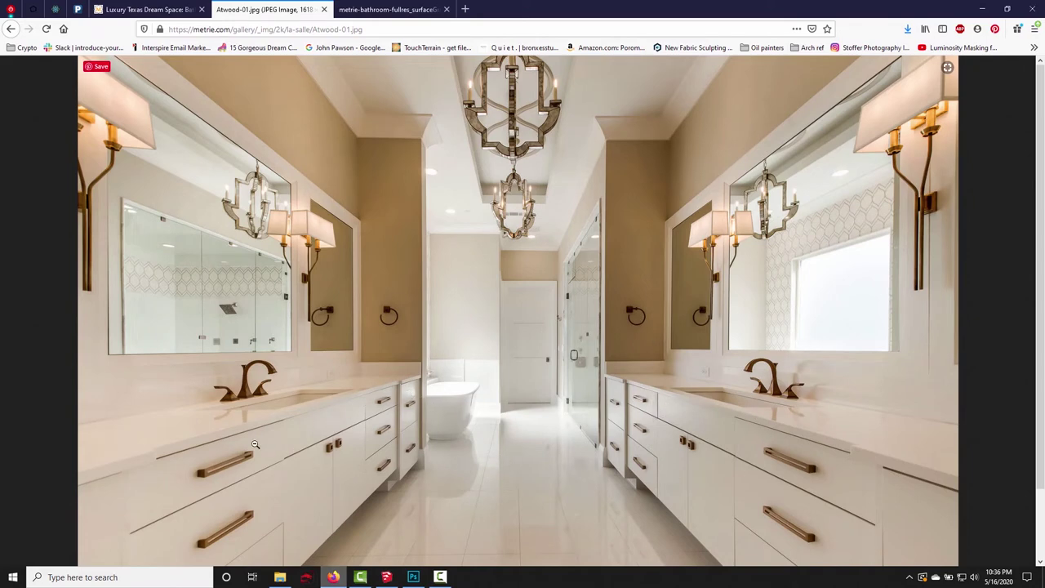
pyautogui.click(192, 443)
pyautogui.keyDown('ctrl'); pyautogui.scroll(7, 271, 348); pyautogui.keyUp('ctrl')
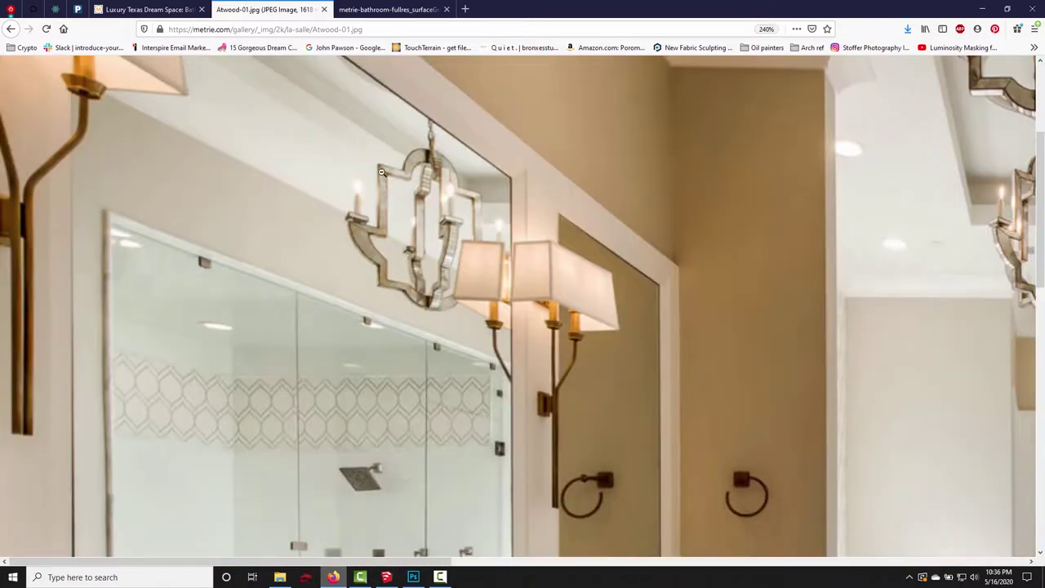
pyautogui.scroll(-8, 457, 245)
pyautogui.scroll(3, 310, 221)
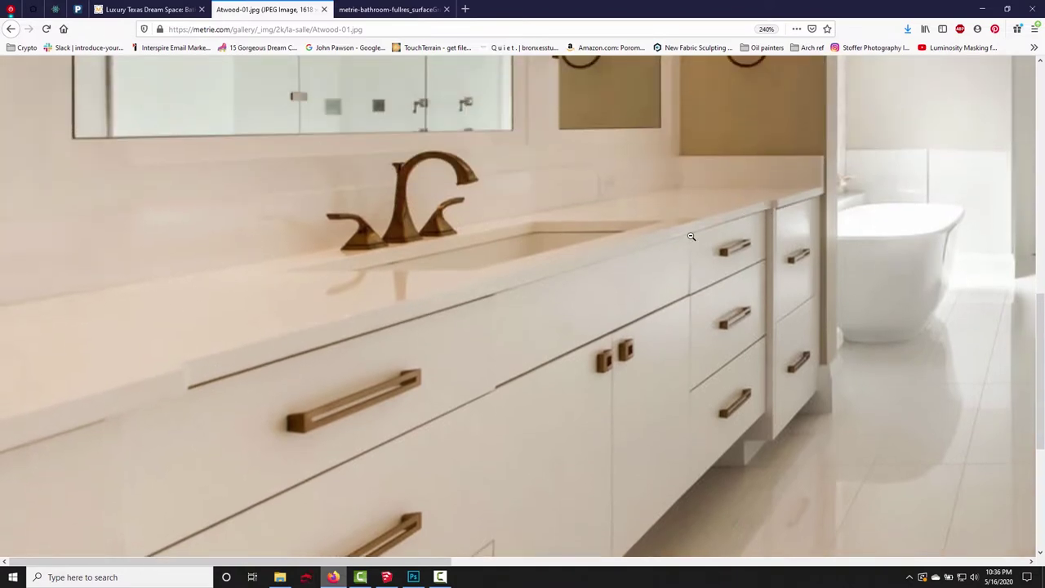
# - Examine the countertop edge and the drawer and door gaps of the right vanity in the reference photo
pyautogui.hscroll(6, 625, 310)
pyautogui.middleClick(669, 305)
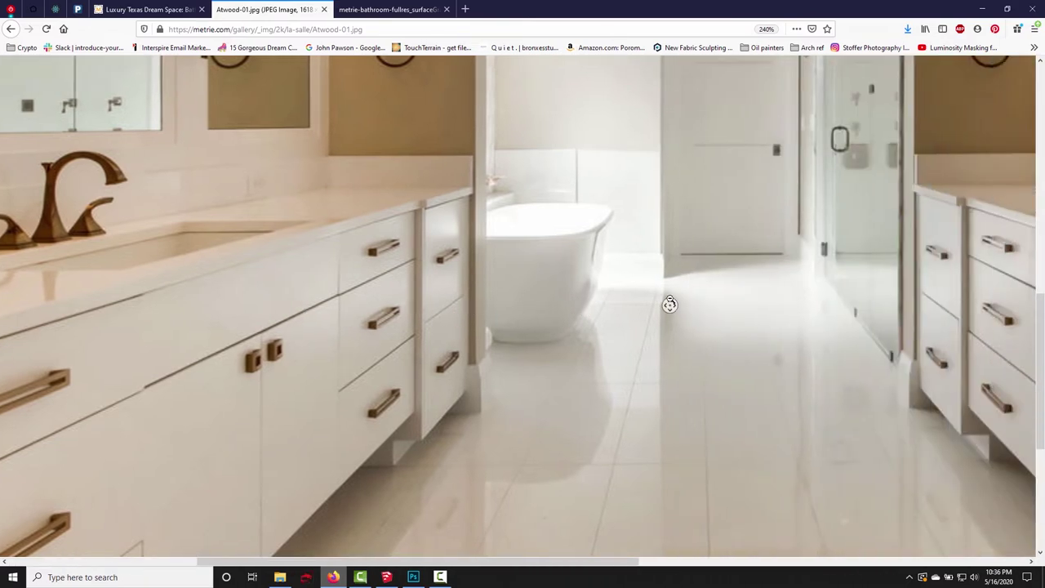
pyautogui.middleClick(711, 298)
pyautogui.middleClick(712, 297)
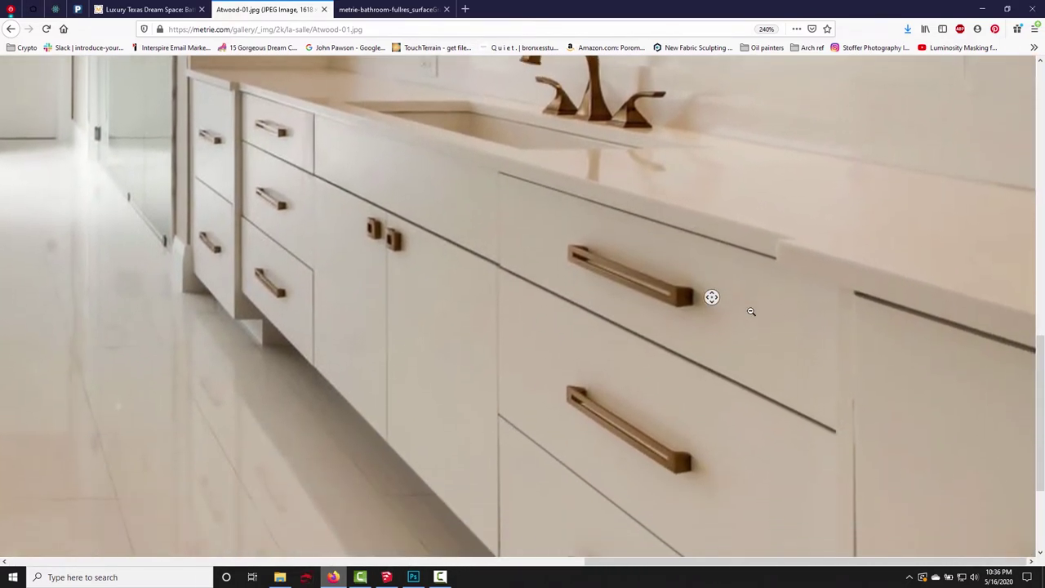
pyautogui.middleClick(752, 311)
pyautogui.middleClick(751, 311)
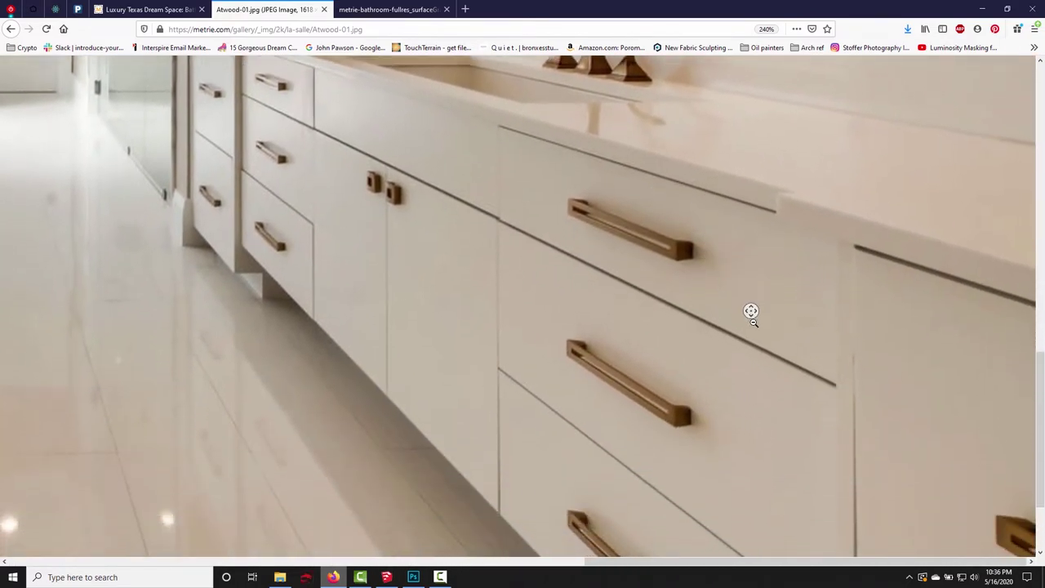
pyautogui.middleClick(757, 330)
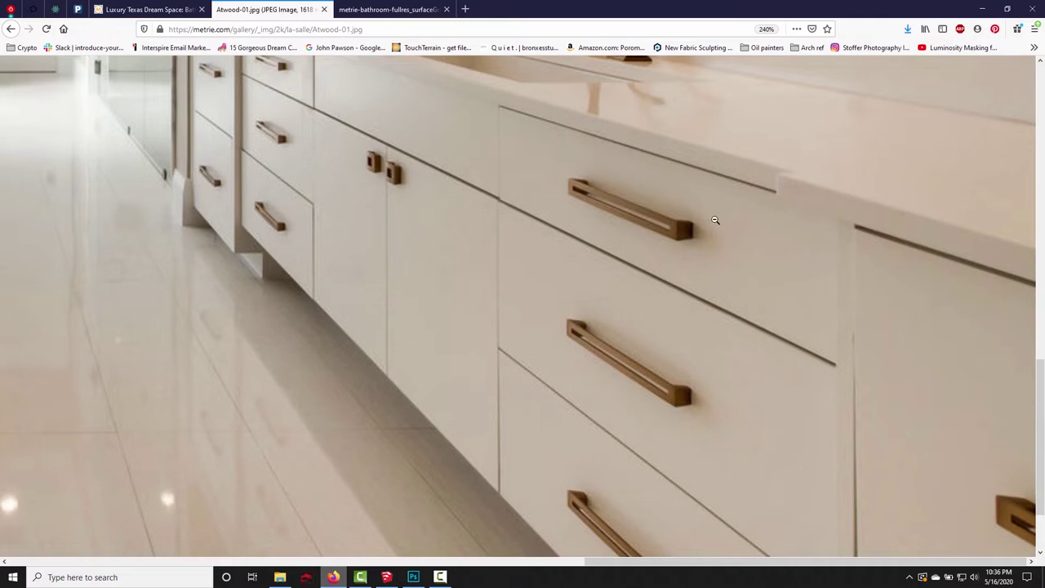
pyautogui.scroll(3, 746, 198)
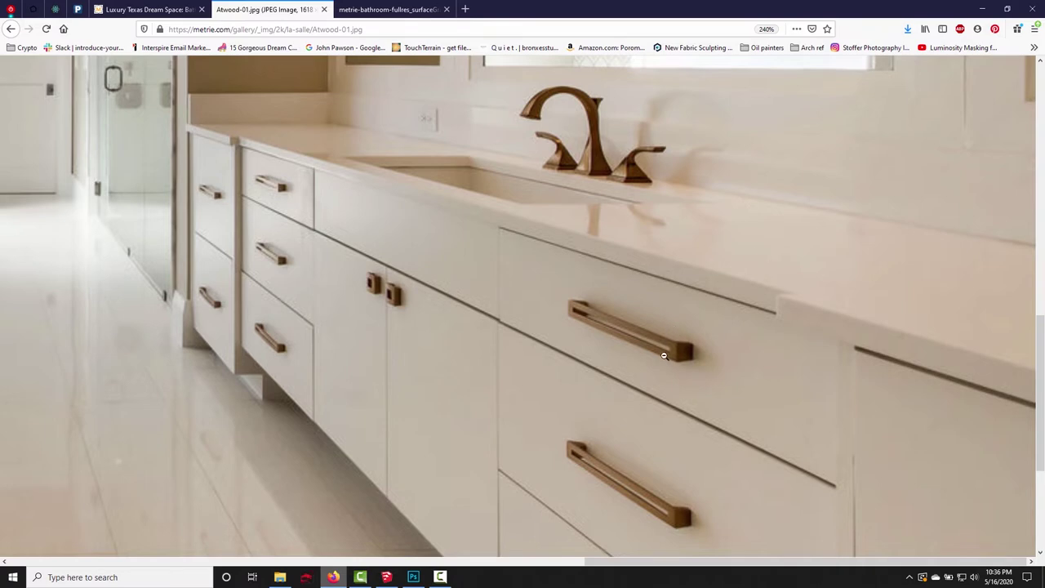
pyautogui.hscroll(-8, 663, 356)
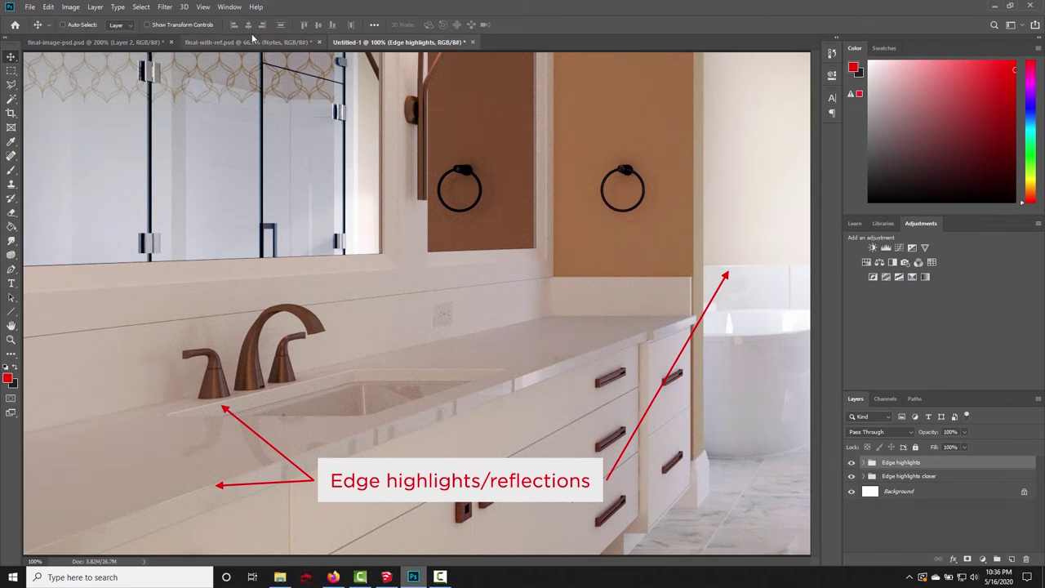
# - In Photoshop, review the full render in final-with-ref.psd, and hide Untitled-1's Edge highlights group to inspect the closer vanity view
pyautogui.click(228, 42)
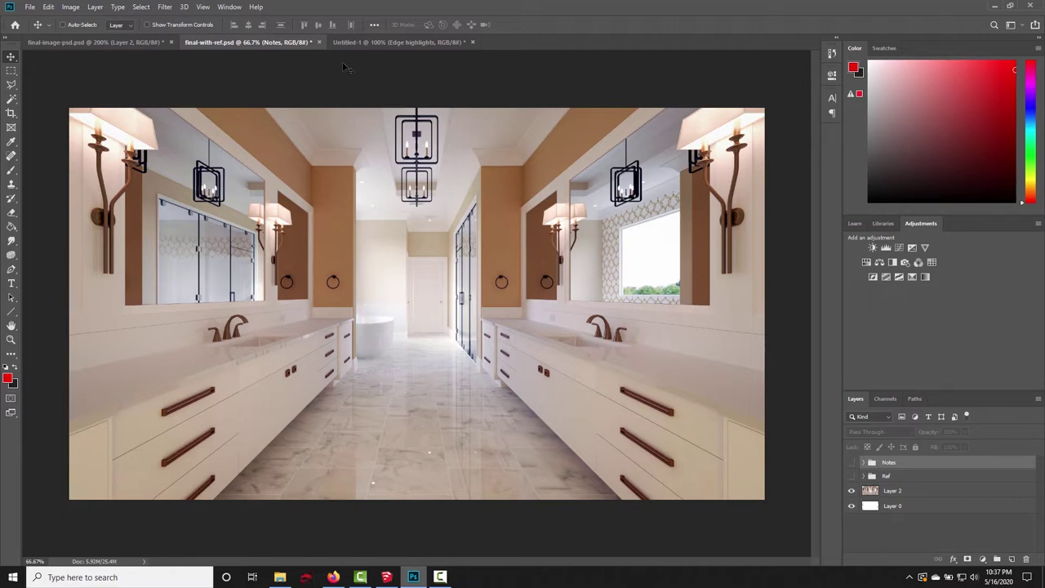
pyautogui.click(398, 42)
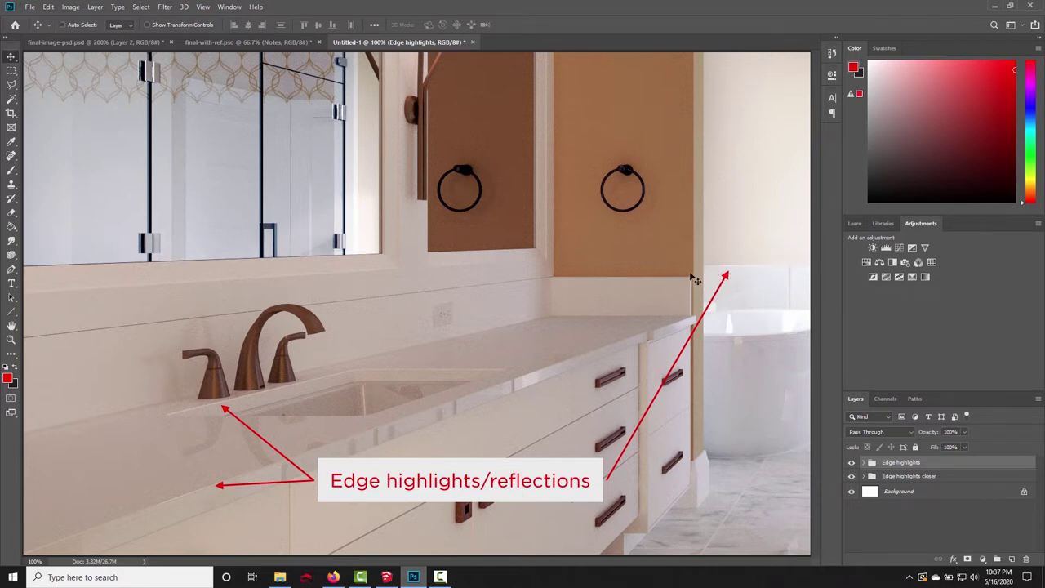
pyautogui.click(852, 463)
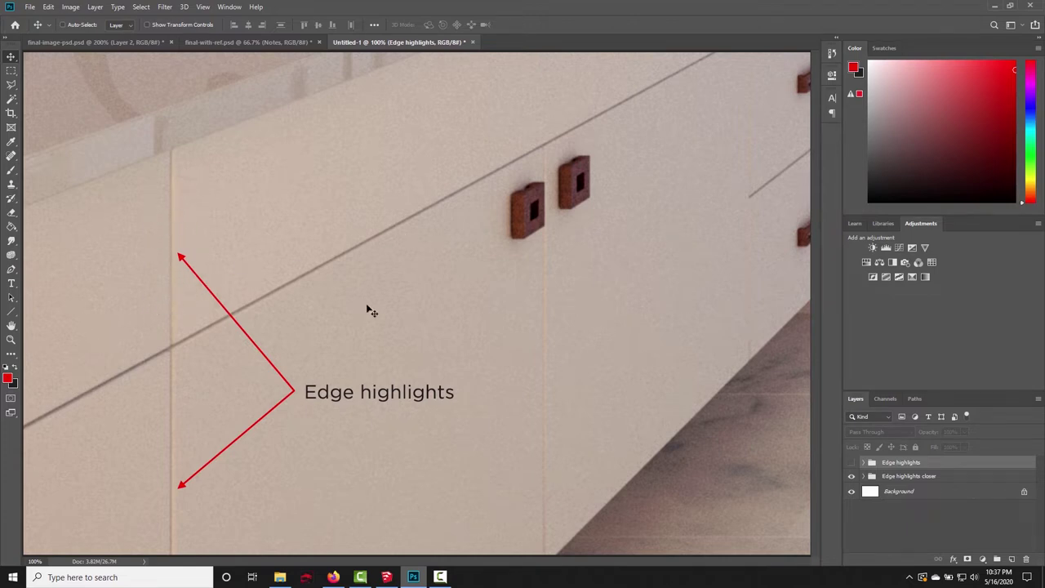
# - Switch back to SketchUp and hide the Vanities tag to clear the floor and wall area
pyautogui.click(386, 577)
pyautogui.moveTo(559, 332); pyautogui.dragTo(848, 245, button='middle')
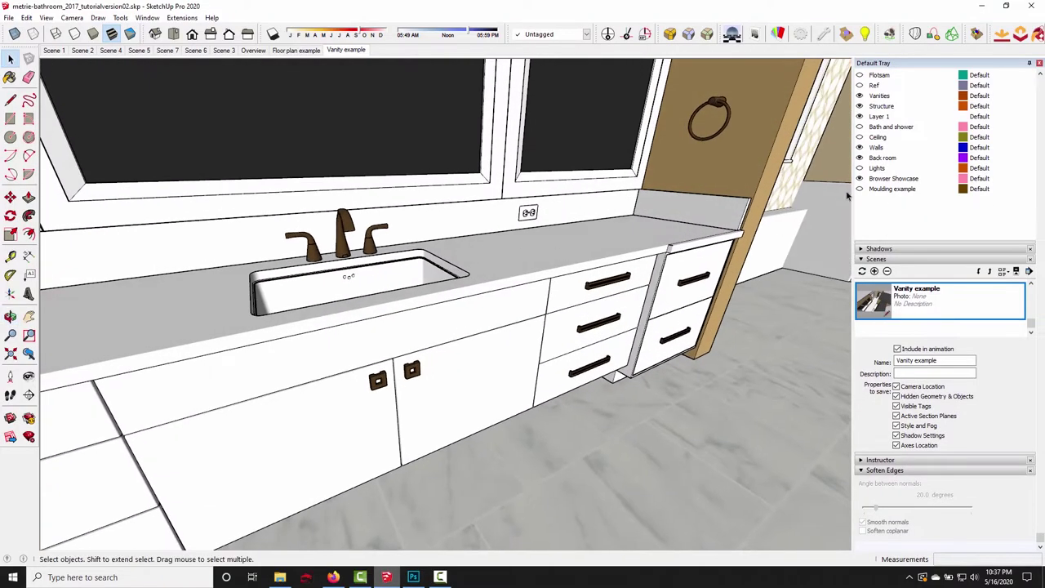
pyautogui.click(859, 96)
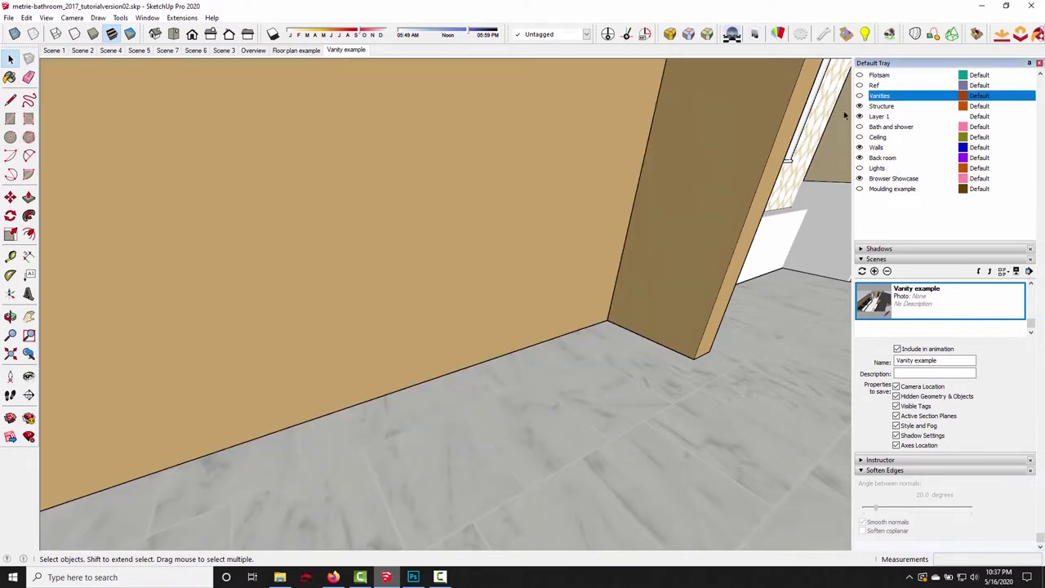
pyautogui.moveTo(555, 301); pyautogui.dragTo(483, 287, button='middle')
# - Draw a long rectangle on the floor along the back wall, spanning from one side wall to the other
pyautogui.click(11, 119)
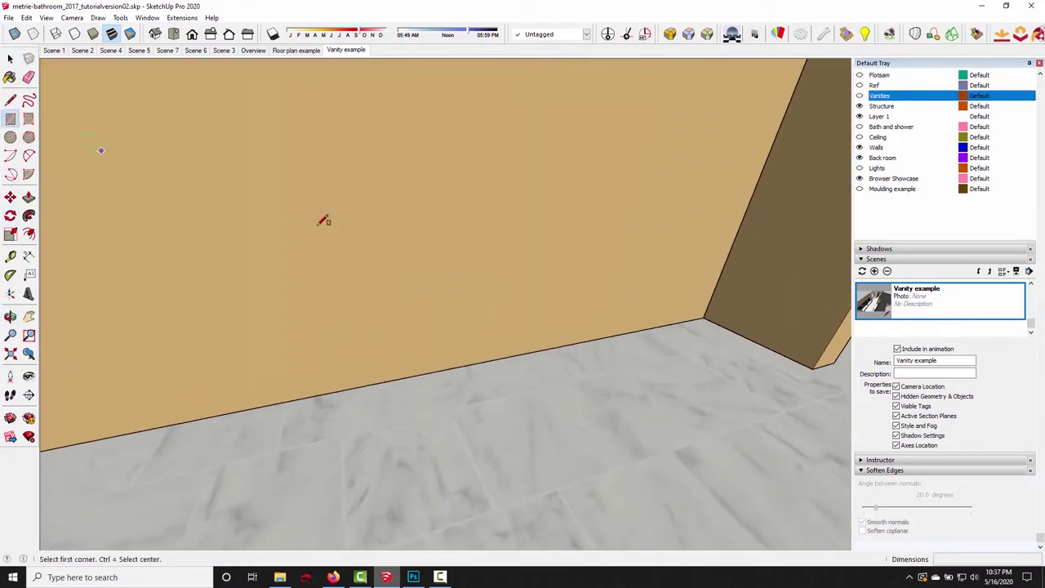
pyautogui.moveTo(321, 224); pyautogui.dragTo(344, 364, button='middle')
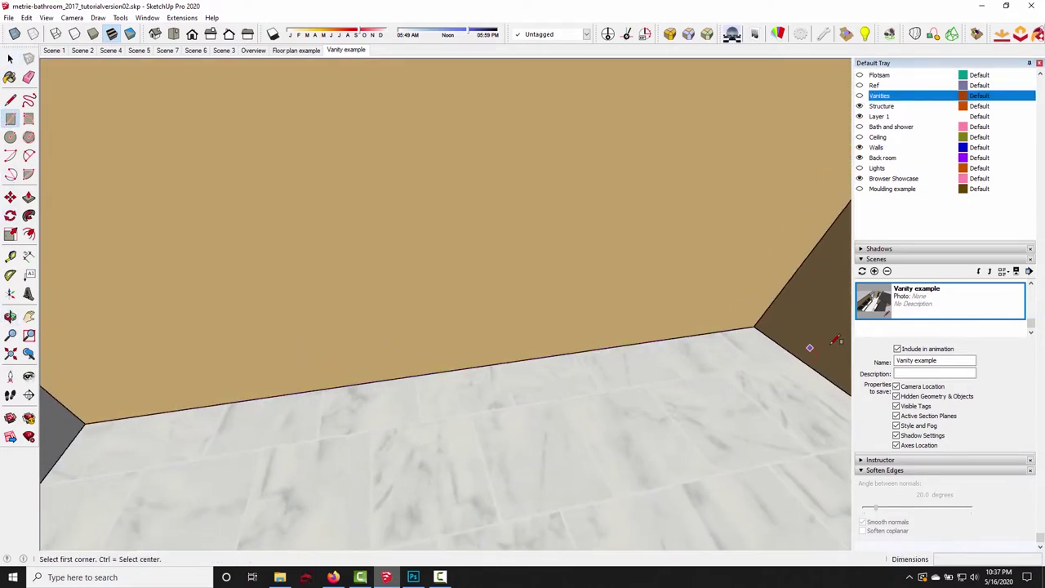
pyautogui.click(757, 325)
pyautogui.moveTo(757, 325); pyautogui.dragTo(419, 372, button='middle')
pyautogui.click(201, 401)
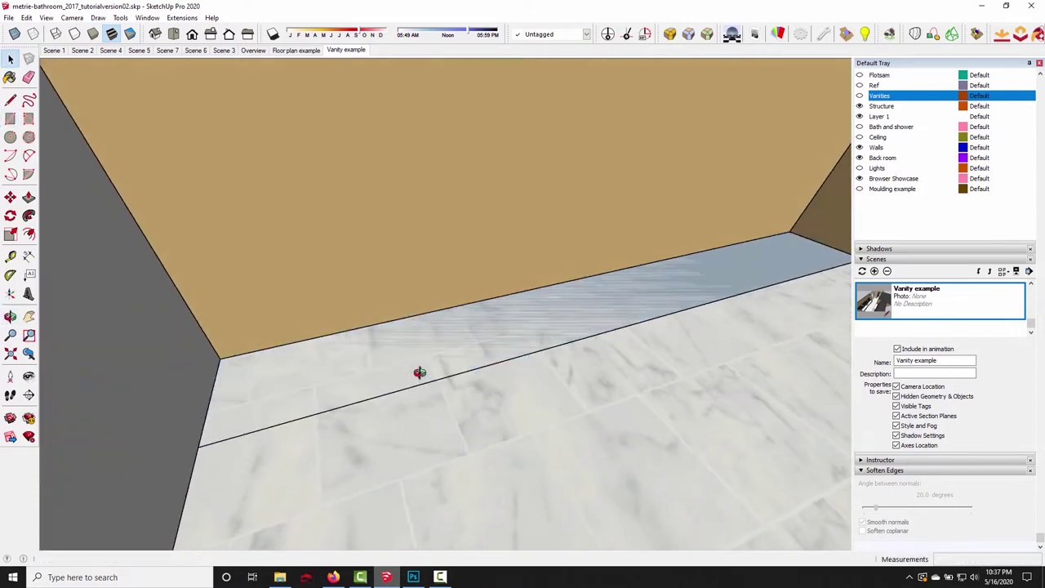
# - Extrude the floor rectangle 3" upward, and raise its top face further to form the tall vanity body
pyautogui.press('space')
pyautogui.press('p')
pyautogui.click(479, 354)
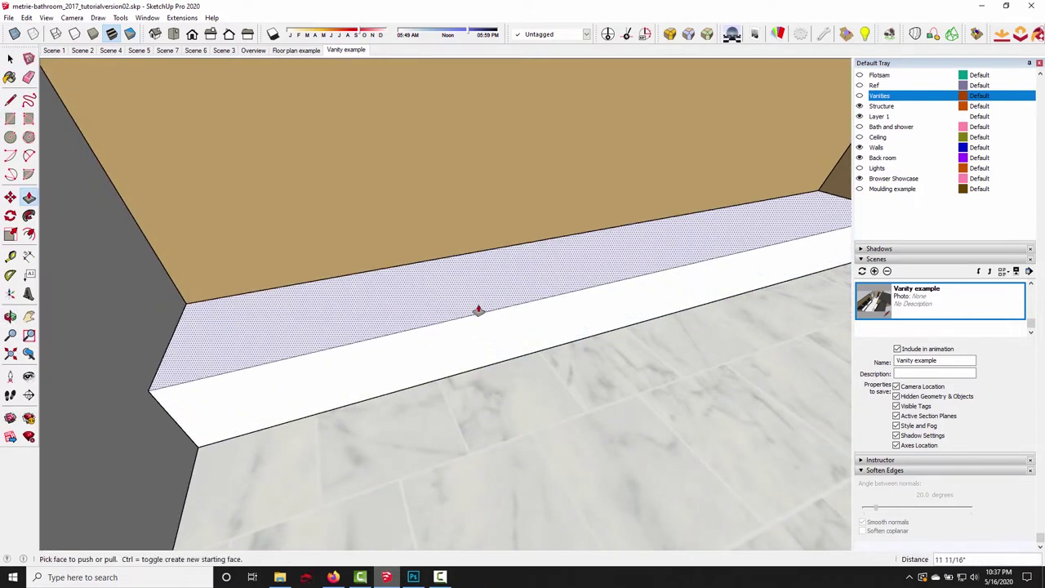
pyautogui.write('3"')
pyautogui.press('Return')
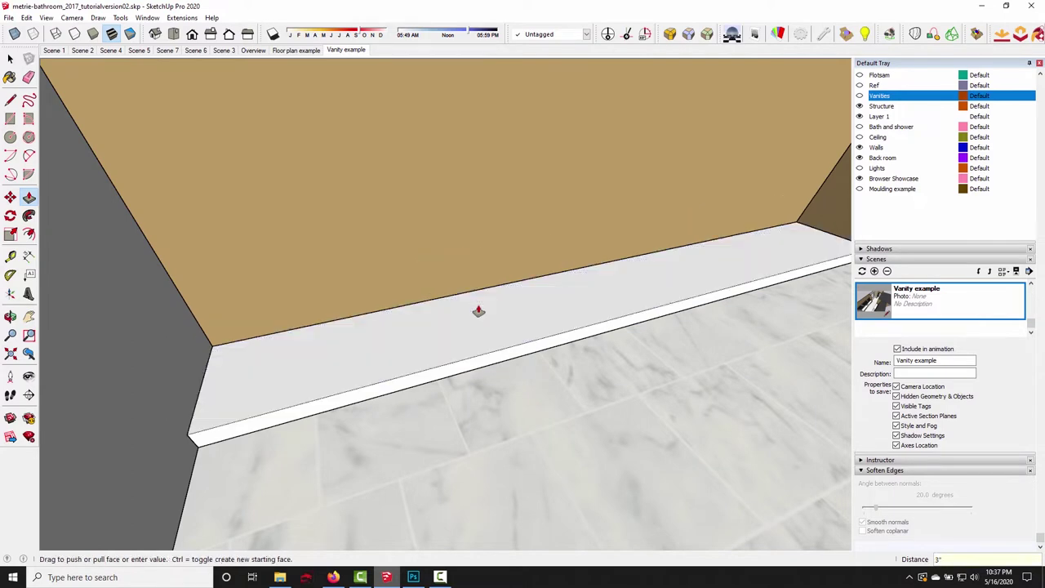
pyautogui.moveTo(478, 311); pyautogui.dragTo(413, 264, button='middle')
pyautogui.click(424, 270)
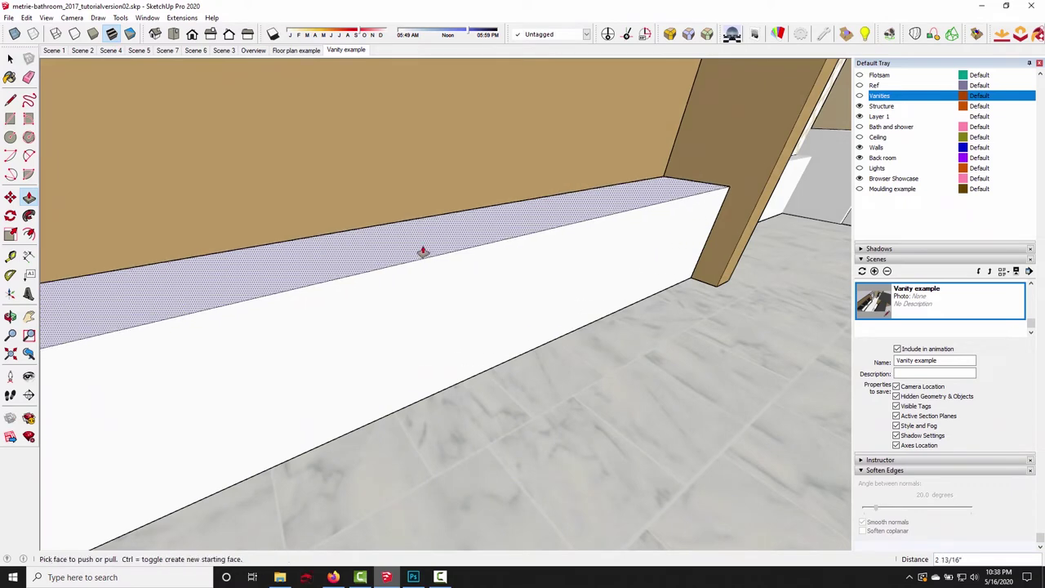
pyautogui.press('space')
# - Draw a line across the full length of the vanity body's front face, just above the floor
pyautogui.moveTo(490, 284); pyautogui.dragTo(375, 253, button='middle')
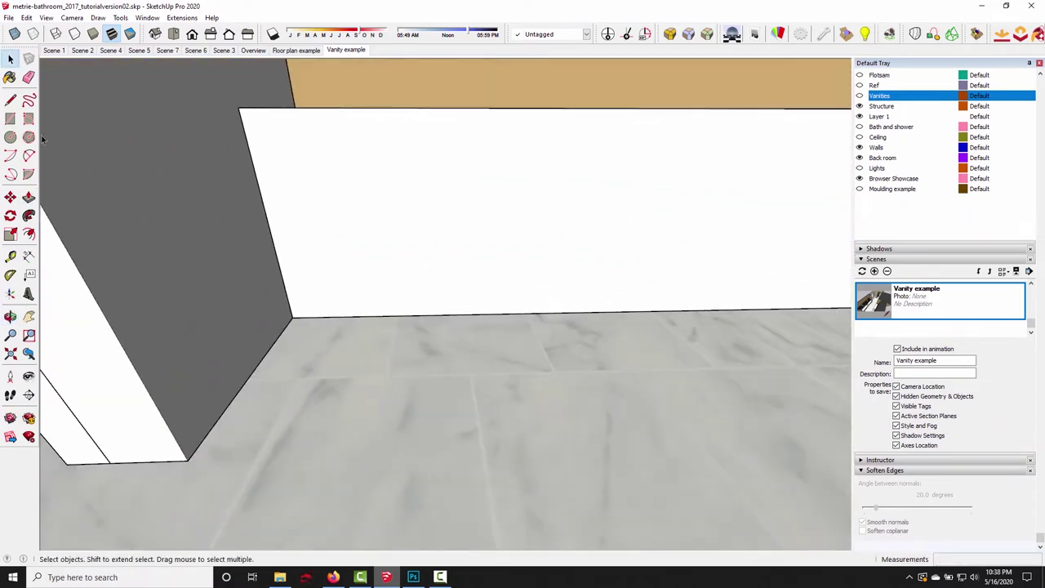
pyautogui.click(288, 301)
pyautogui.moveTo(289, 299); pyautogui.dragTo(98, 286, button='middle')
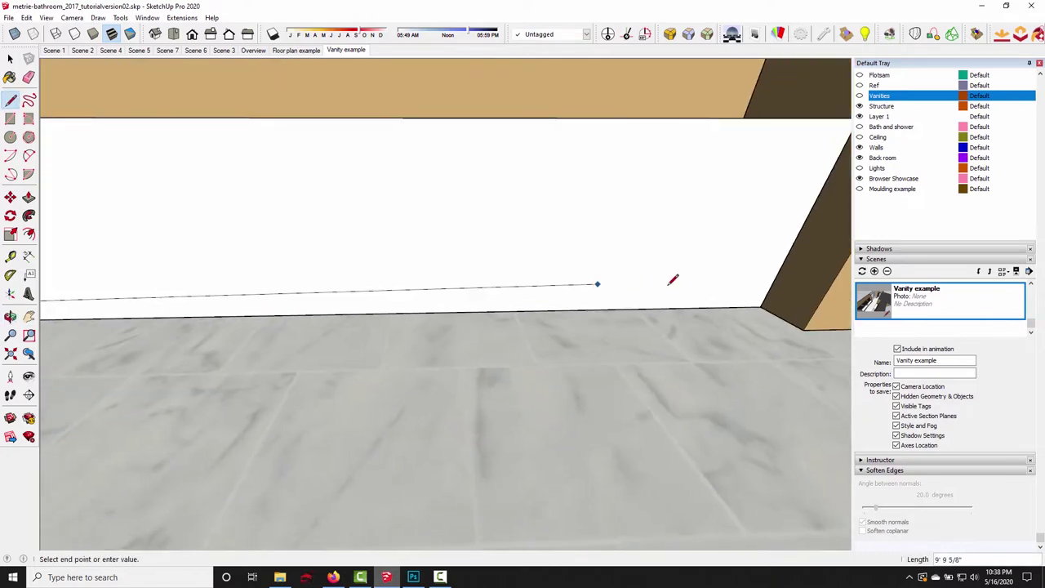
pyautogui.press('space')
# - Pull the front face above the line slightly outward to leave a recessed toe kick along the floor
pyautogui.moveTo(522, 265); pyautogui.dragTo(639, 303, button='middle')
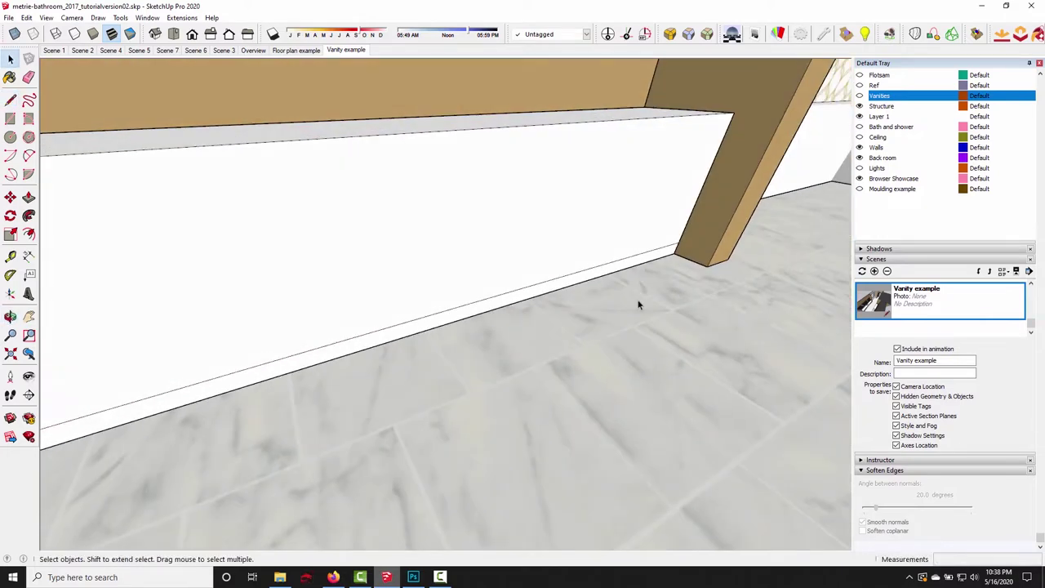
pyautogui.press('p')
pyautogui.click(546, 256)
pyautogui.click(547, 252)
pyautogui.press('space')
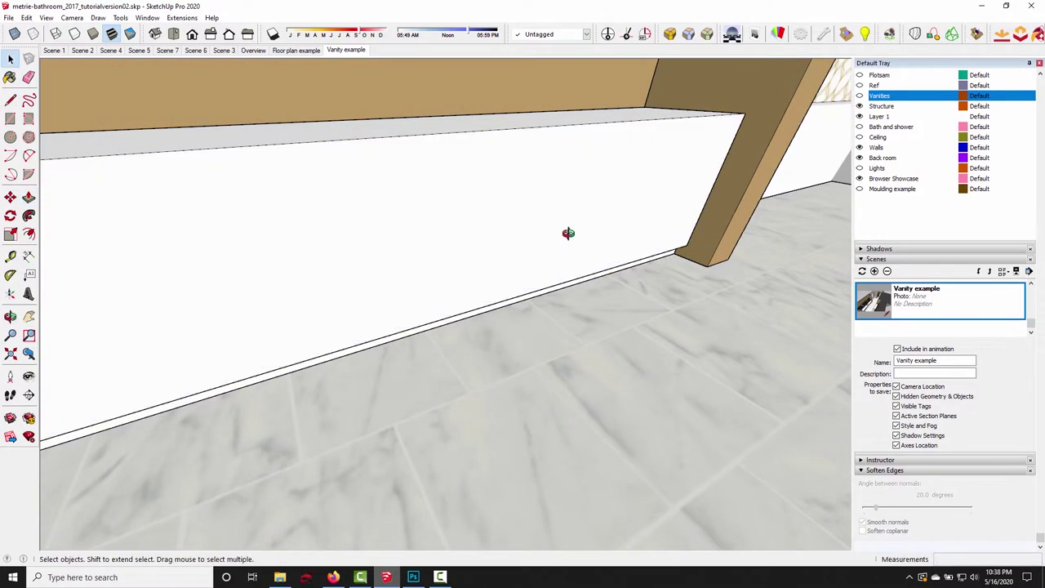
# - Select all connected geometry of the vanity body and make it a group
pyautogui.moveTo(566, 233); pyautogui.dragTo(300, 244, button='middle')
pyautogui.scroll(-3, 343, 252)
pyautogui.tripleClick(399, 256)
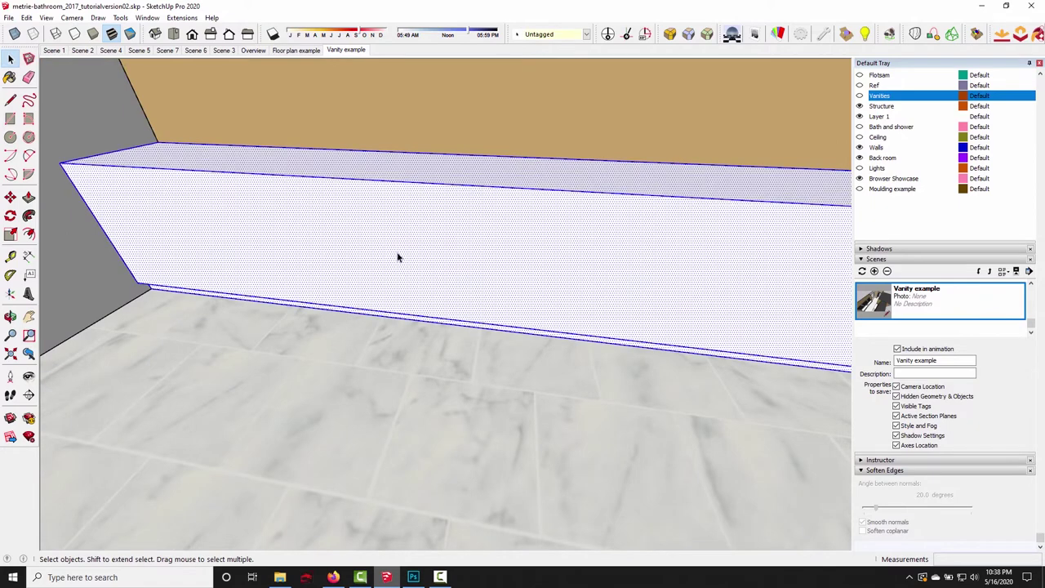
pyautogui.rightClick(398, 256)
pyautogui.click(432, 347)
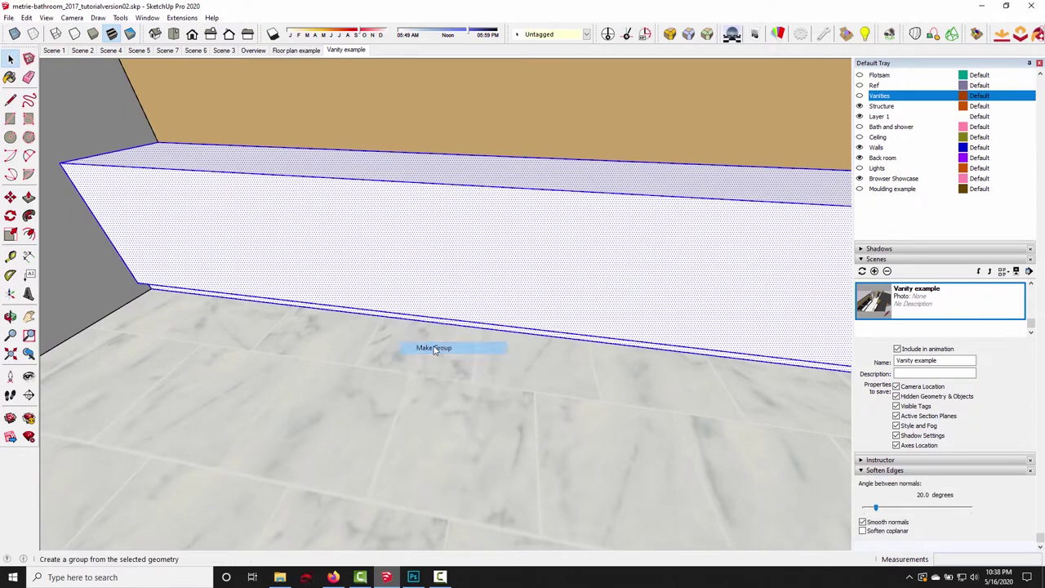
# - Inside the vanity group, copy the front face's left end edge to the opposite end and divide the span with /4
pyautogui.moveTo(433, 347); pyautogui.dragTo(303, 205, button='middle')
pyautogui.moveTo(227, 275); pyautogui.dragTo(237, 266, button='middle')
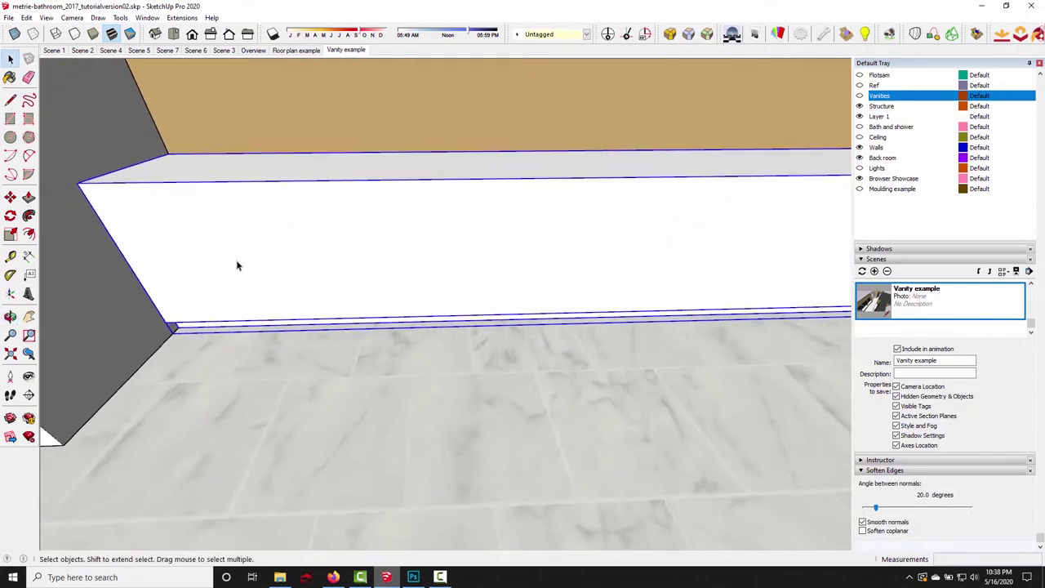
pyautogui.doubleClick(178, 241)
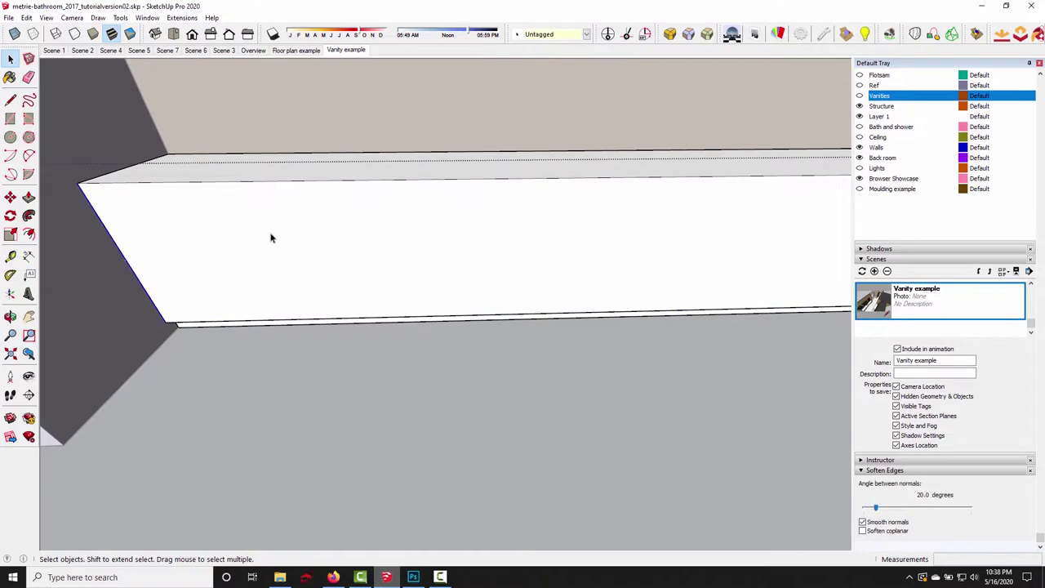
pyautogui.click(10, 197)
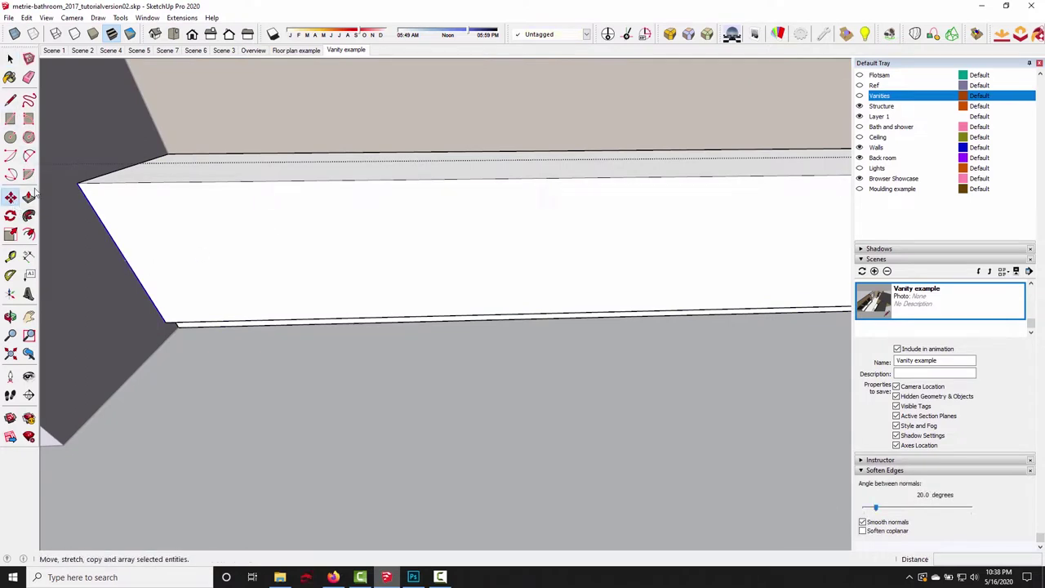
pyautogui.click(78, 183)
pyautogui.keyDown('shift'); pyautogui.moveTo(759, 175); pyautogui.dragTo(545, 186, button='middle'); pyautogui.keyUp('shift')
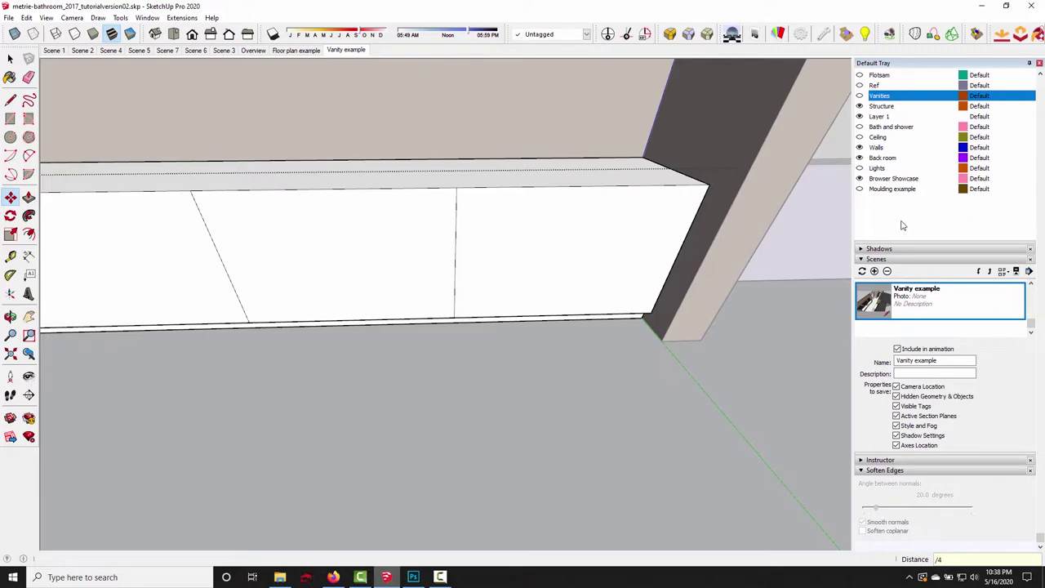
# - Change the division of the copied end edge across the vanity's front face to /5
pyautogui.moveTo(424, 233); pyautogui.dragTo(403, 278, button='middle')
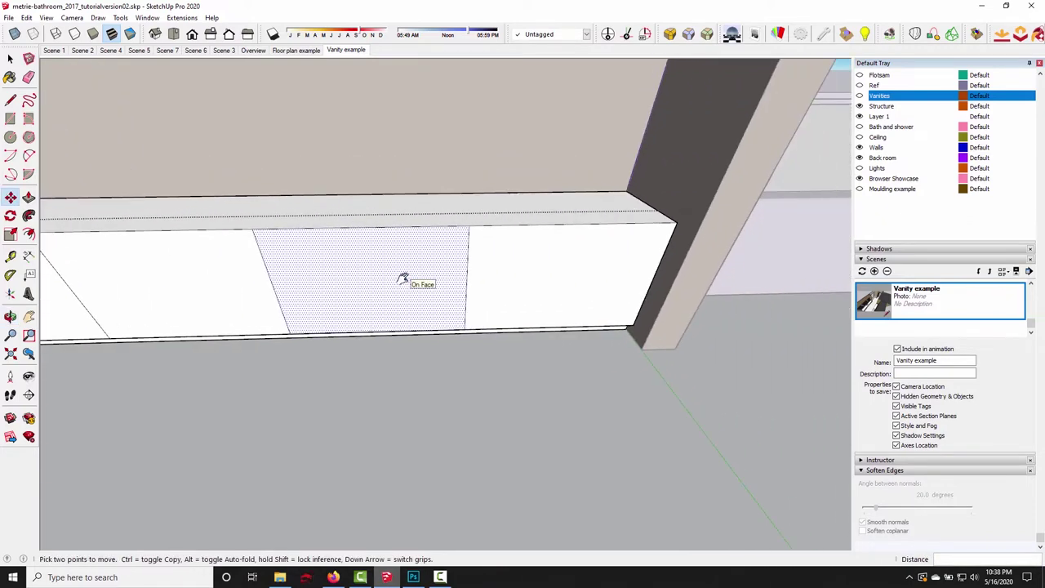
pyautogui.write('/5')
pyautogui.press('Return')
pyautogui.moveTo(303, 315); pyautogui.dragTo(392, 273, button='middle')
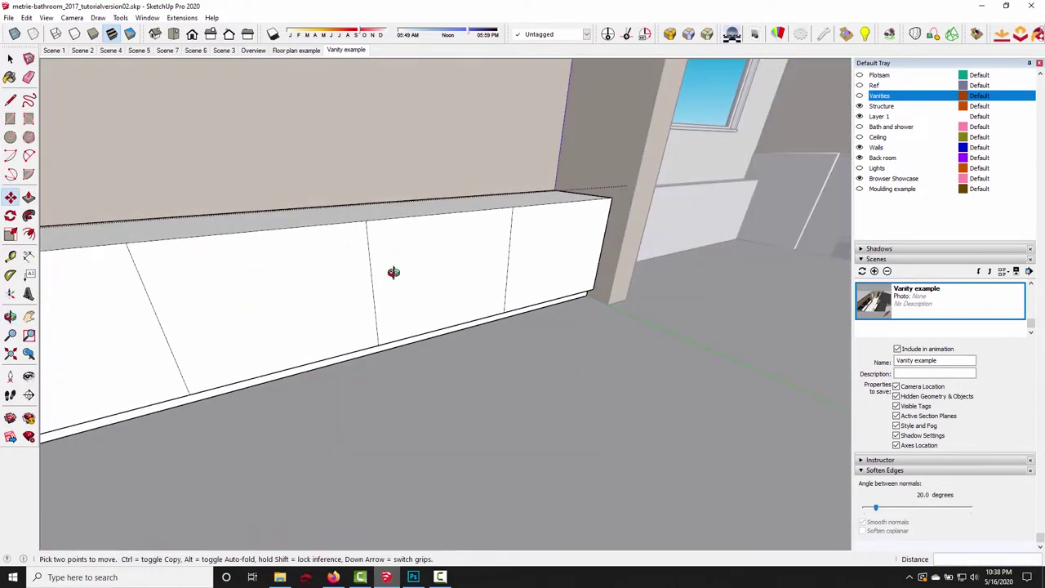
pyautogui.press('space')
pyautogui.scroll(-3, 229, 348)
pyautogui.keyDown('shift'); pyautogui.moveTo(178, 309); pyautogui.dragTo(411, 287, button='middle'); pyautogui.keyUp('shift')
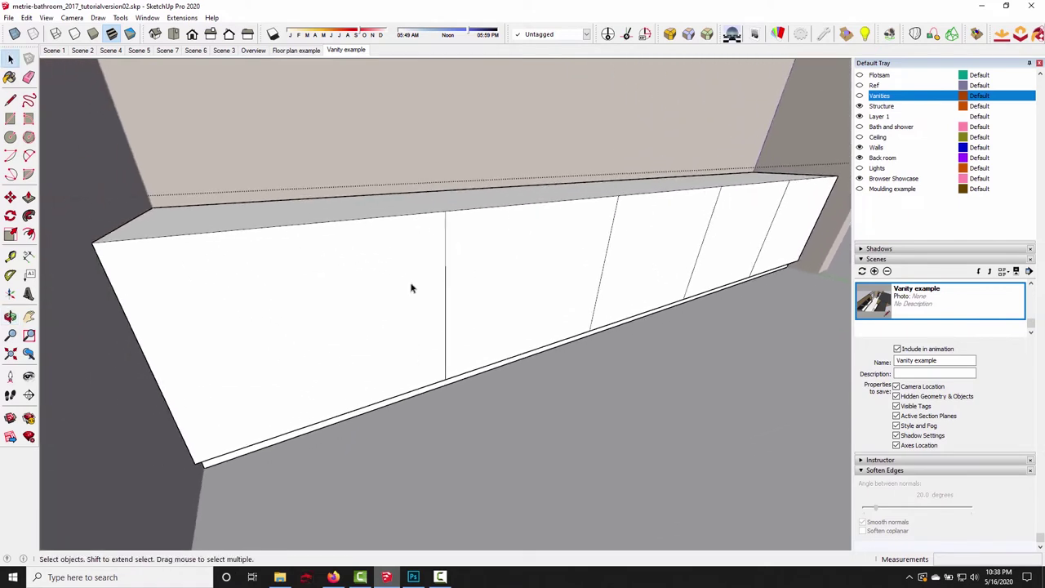
# - Copy the top edge of the nearest front section down to its bottom edge and divide the span with /4
pyautogui.moveTo(401, 389); pyautogui.dragTo(361, 218, button='middle')
pyautogui.click(399, 210)
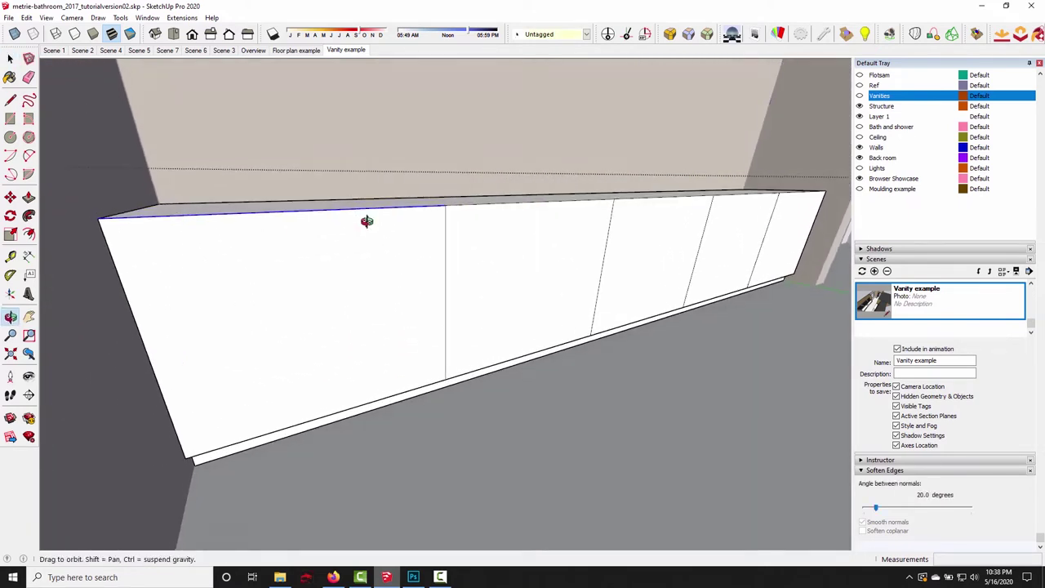
pyautogui.click(11, 198)
pyautogui.click(97, 218)
pyautogui.press('ctrl')
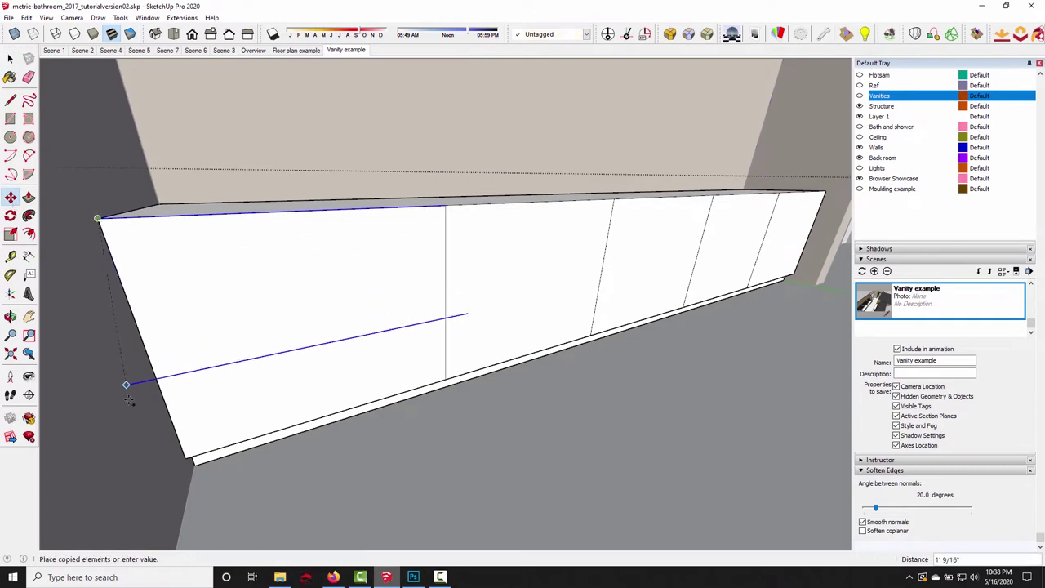
pyautogui.click(181, 451)
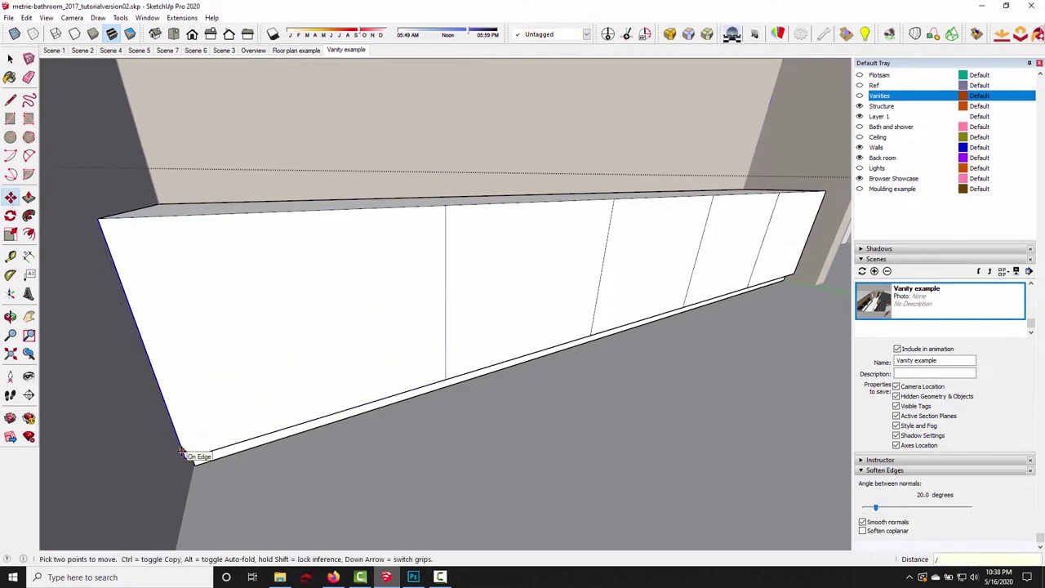
pyautogui.write('/4')
pyautogui.press('Return')
pyautogui.moveTo(279, 457); pyautogui.dragTo(472, 224, button='middle')
pyautogui.press('space')
pyautogui.press('Escape')
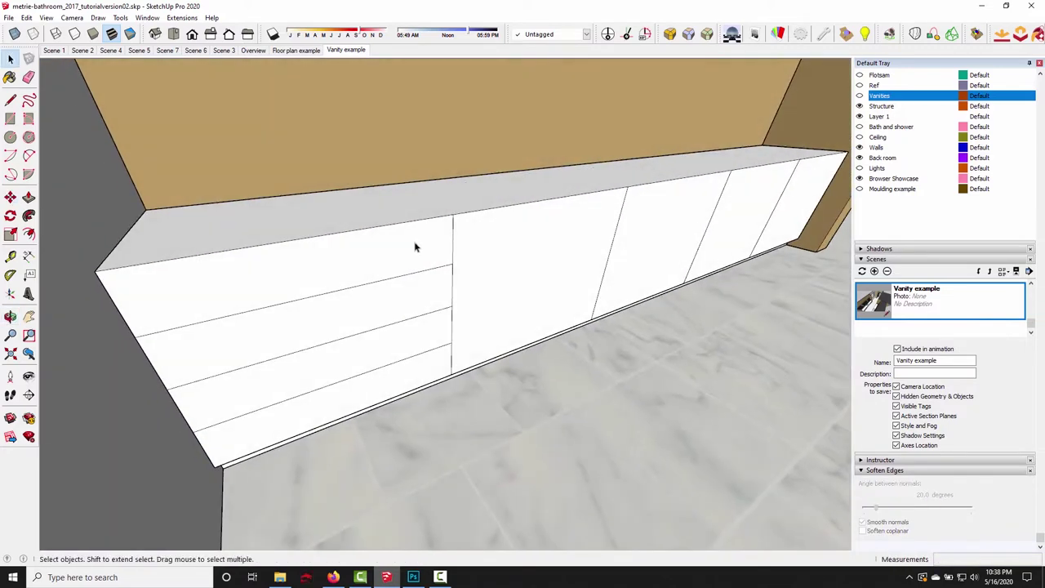
# - Open the vanity group for editing and select the top drawer face of the divided end section
pyautogui.doubleClick(411, 244)
pyautogui.click(377, 268)
pyautogui.moveTo(376, 267); pyautogui.dragTo(340, 285, button='middle')
pyautogui.scroll(3, 338, 291)
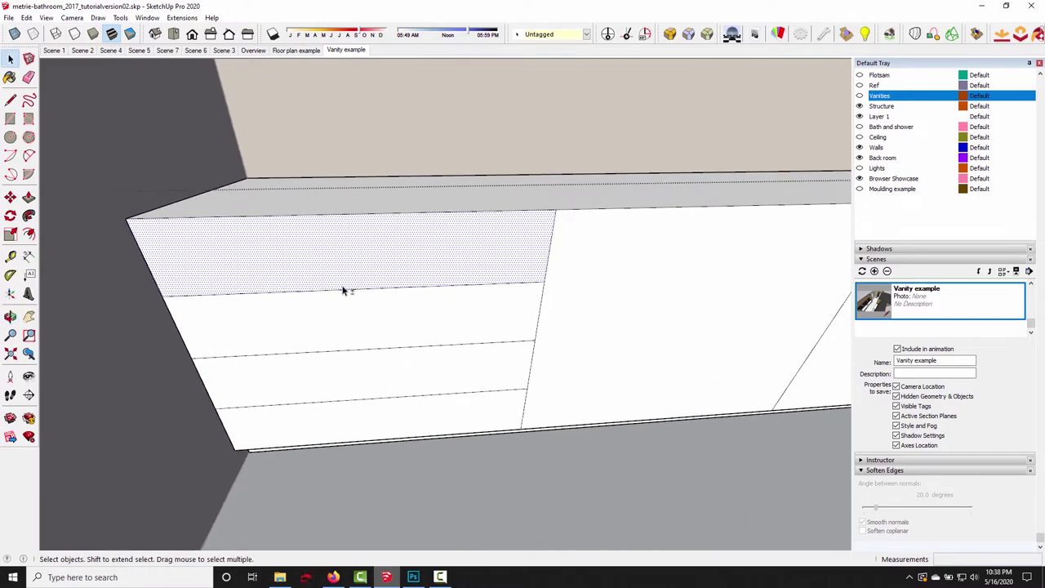
pyautogui.scroll(1, 342, 291)
pyautogui.moveTo(299, 250); pyautogui.dragTo(455, 221, button='middle')
# - Switch to Firefox and examine the gaps between the drawer and door fronts in the Metrie bathroom photo
pyautogui.click(415, 574)
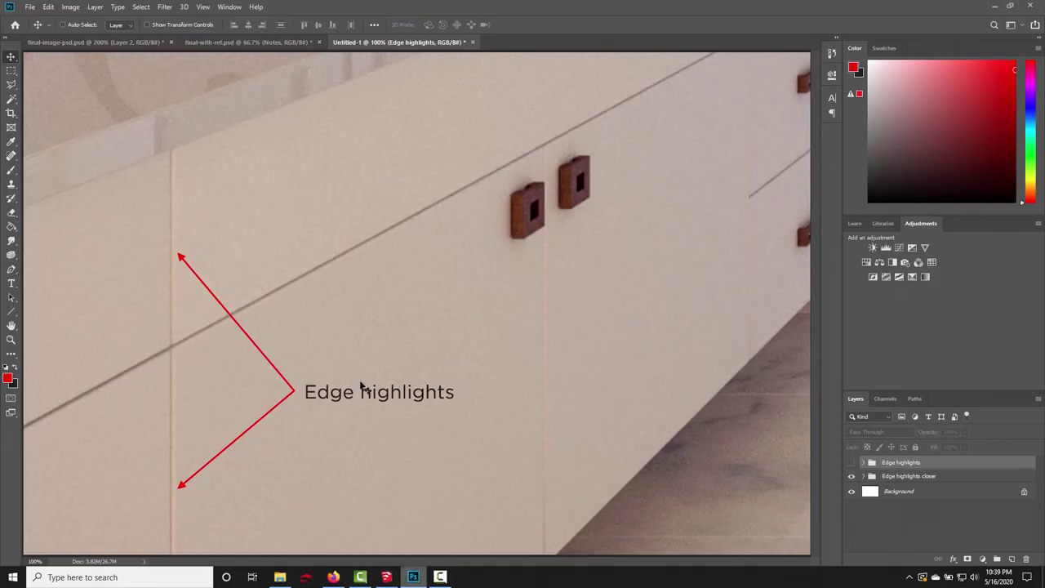
pyautogui.click(333, 577)
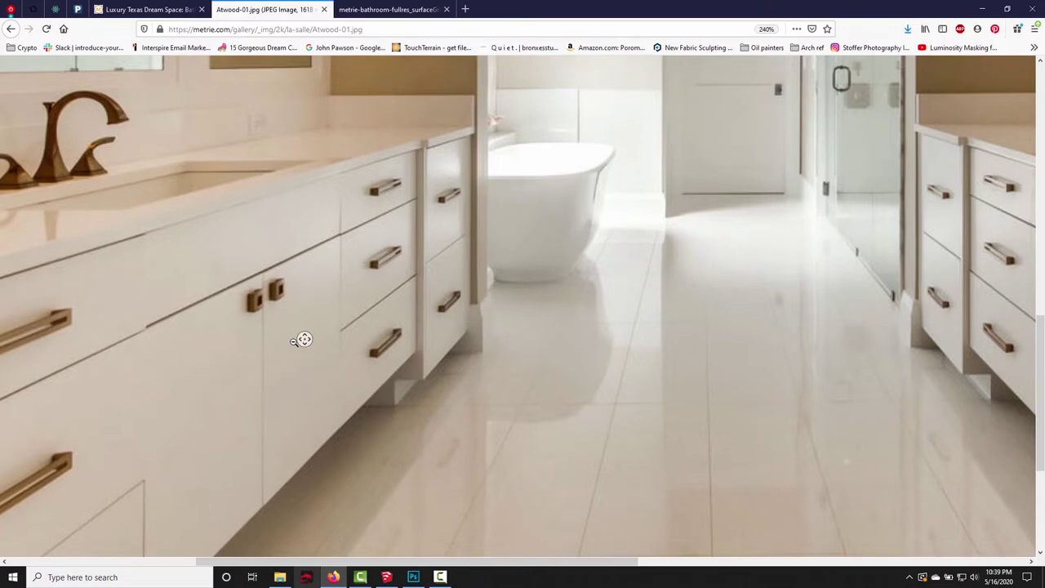
pyautogui.moveTo(293, 342); pyautogui.dragTo(245, 345, button='middle')
pyautogui.moveTo(257, 338); pyautogui.dragTo(255, 382, button='middle')
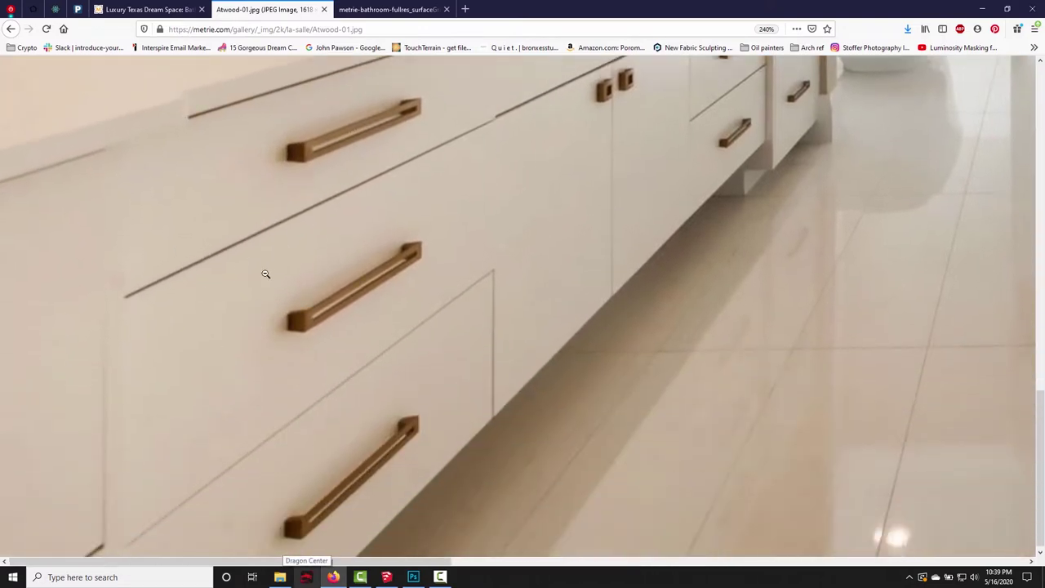
pyautogui.moveTo(271, 270)
pyautogui.mouseDown(button='middle')
pyautogui.moveTo(264, 245)
pyautogui.moveTo(483, 214)
pyautogui.mouseUp(button='middle')
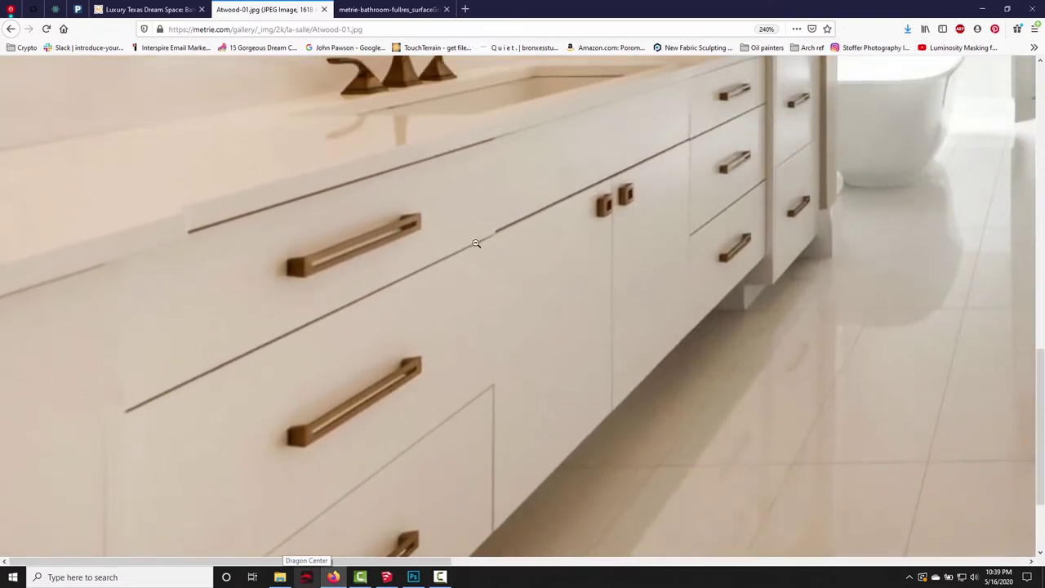
# - Show the Edge highlights layer group in Photoshop and compare it with the full bathroom photo in Firefox
pyautogui.click(417, 578)
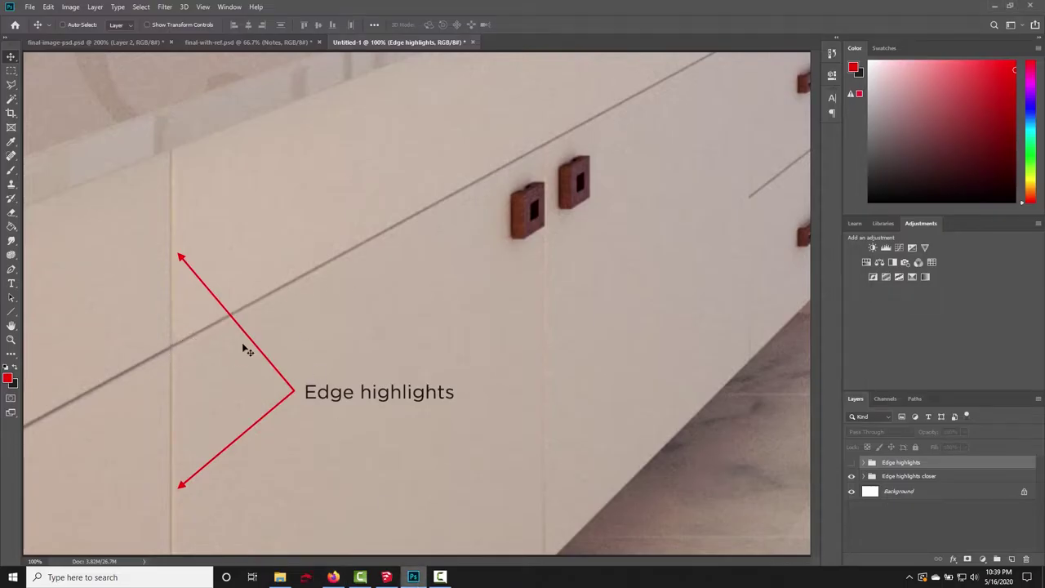
pyautogui.click(851, 462)
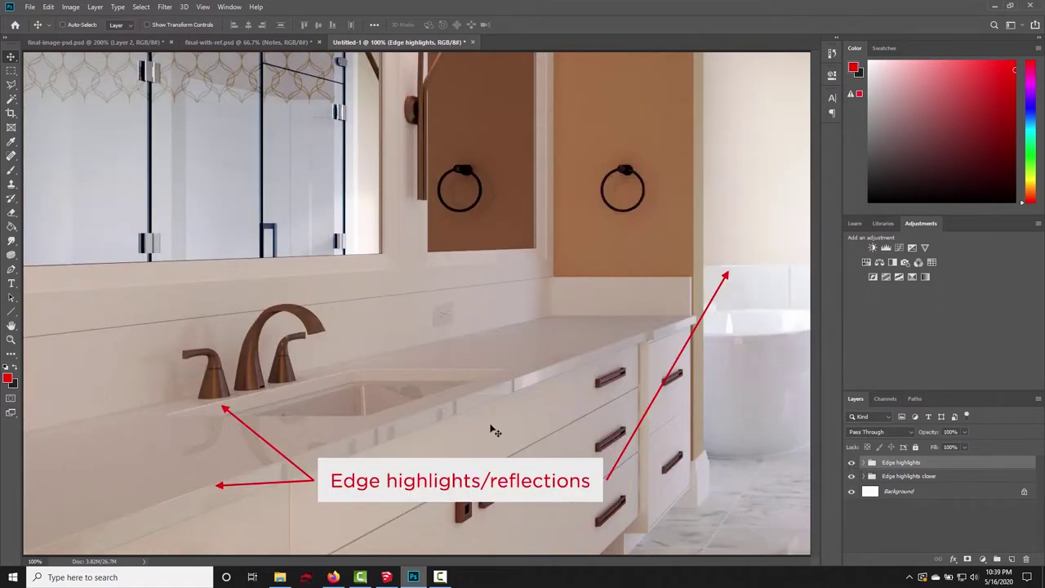
pyautogui.click(334, 581)
pyautogui.scroll(-2, 267, 354)
pyautogui.scroll(4, 281, 375)
pyautogui.click(304, 405)
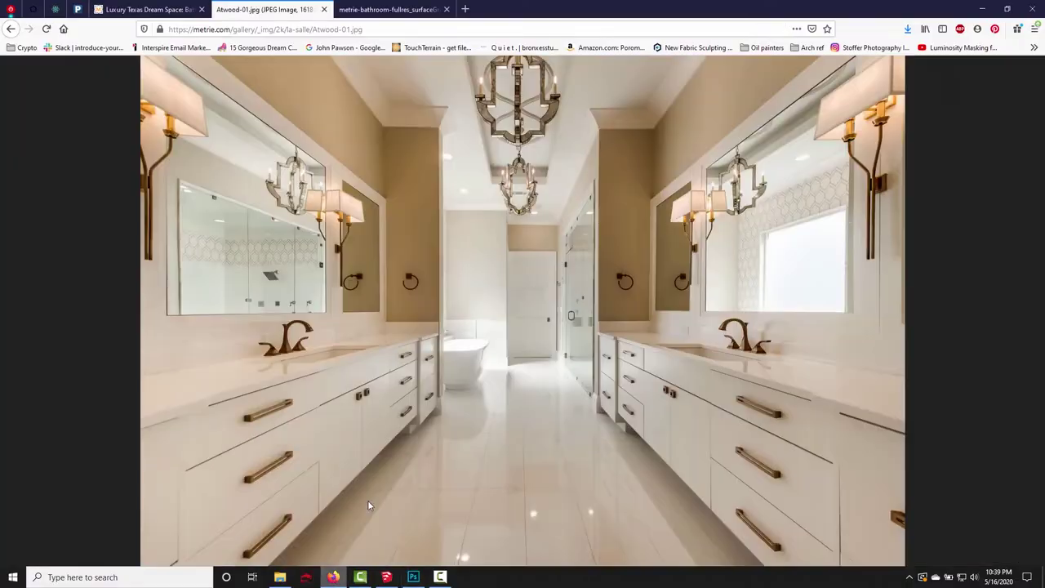
# - Switch back to SketchUp and offset the outline of the top drawer face inward by 4 mm
pyautogui.click(386, 577)
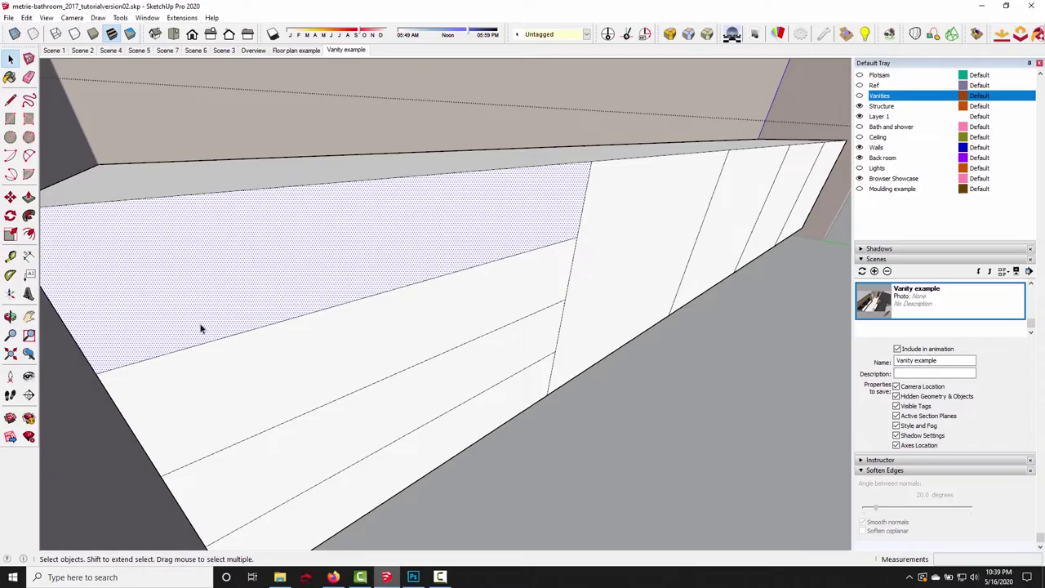
pyautogui.click(60, 251)
pyautogui.write('4')
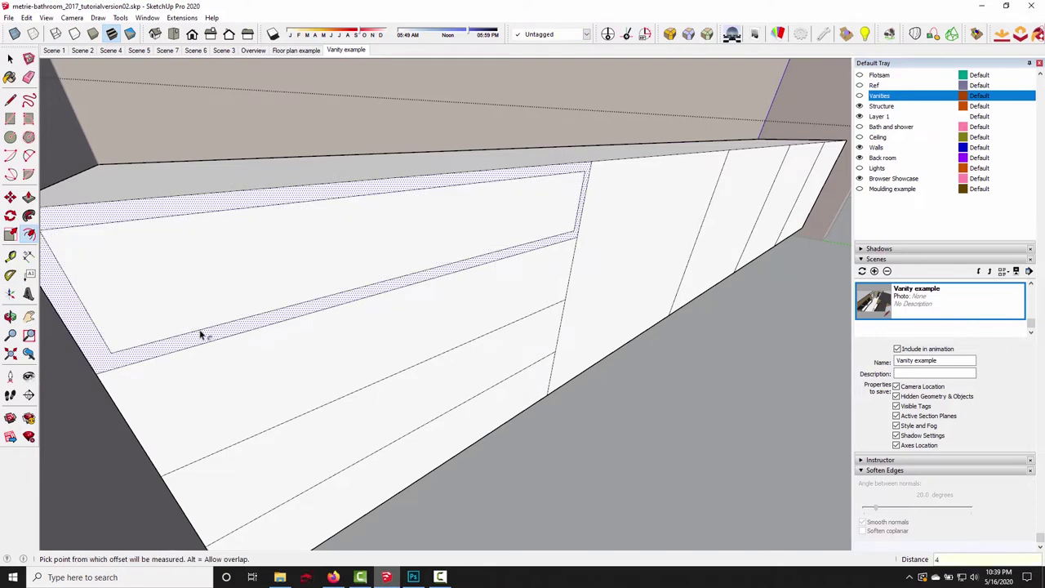
pyautogui.write('mm')
pyautogui.press('Return')
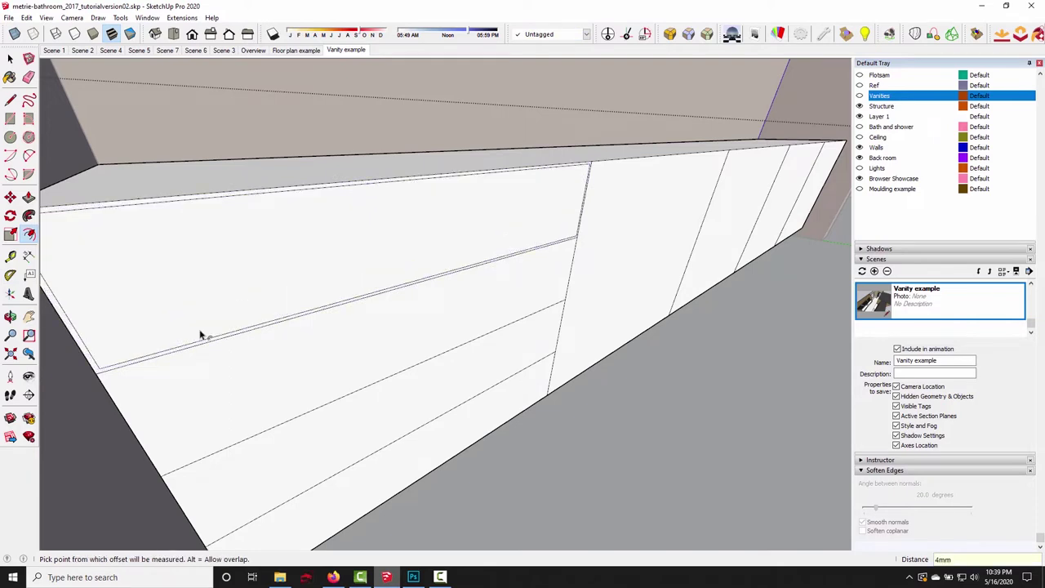
# - Repeat the same inward offset on the three drawer faces below the top one
pyautogui.moveTo(201, 334); pyautogui.dragTo(234, 361, button='middle')
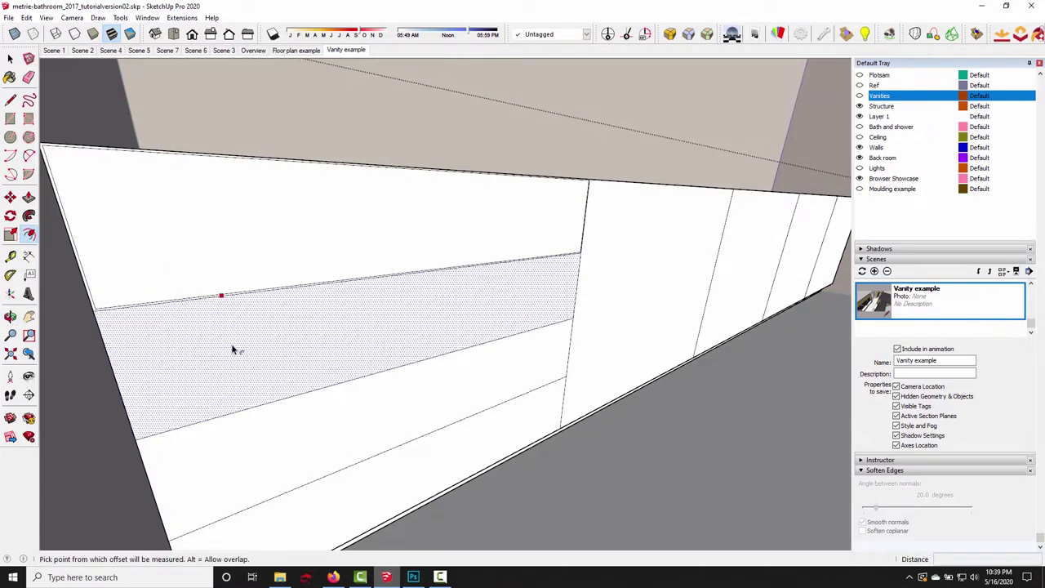
pyautogui.doubleClick(231, 350)
pyautogui.doubleClick(257, 440)
pyautogui.moveTo(307, 493); pyautogui.dragTo(270, 424, button='middle')
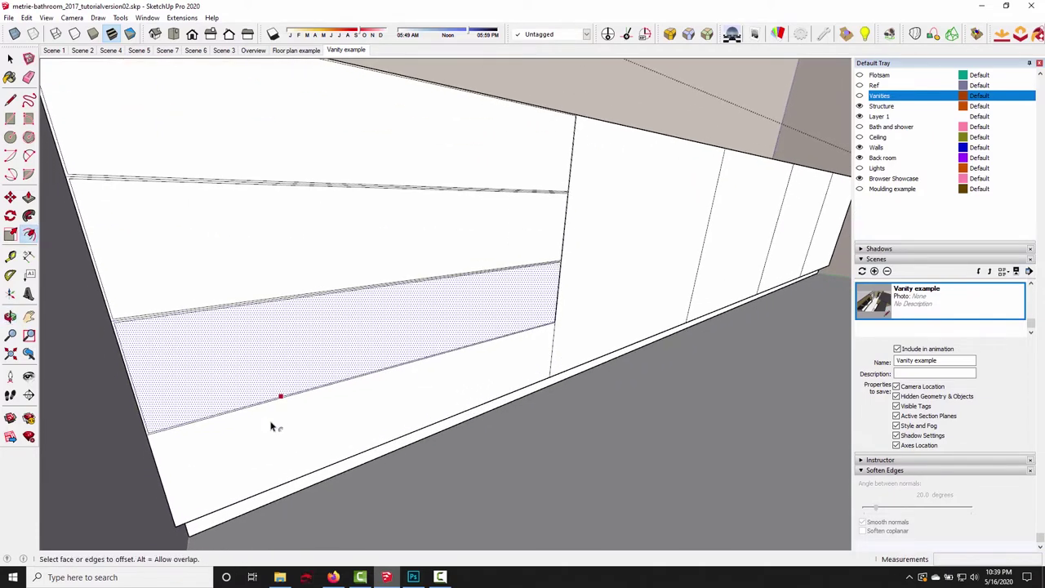
pyautogui.doubleClick(266, 432)
pyautogui.moveTo(154, 390); pyautogui.dragTo(512, 324, button='middle')
# - Copy the top drawer's inner face and paste it in place outside the vanity group
pyautogui.press('space')
pyautogui.click(463, 273)
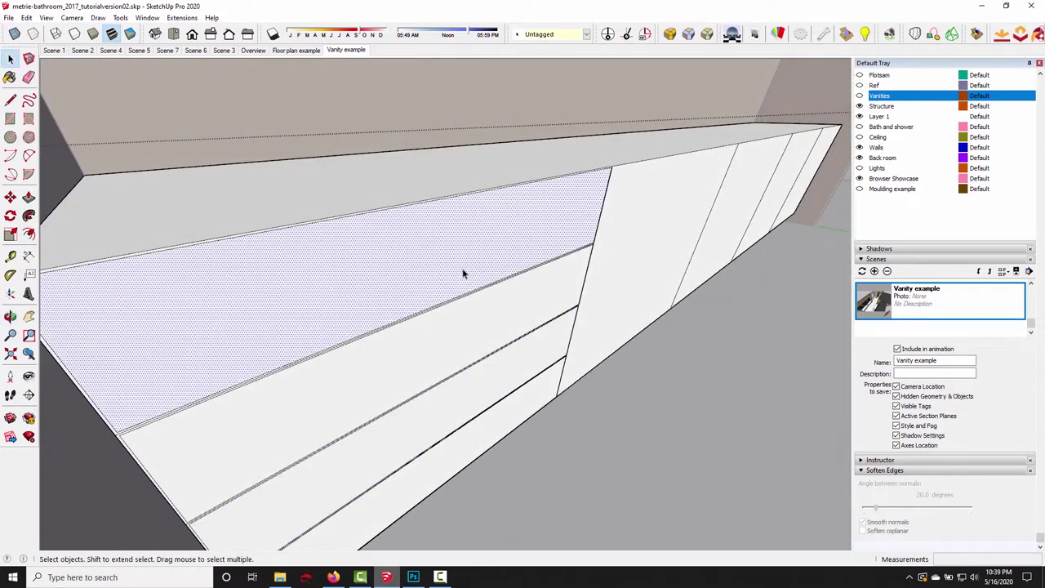
pyautogui.moveTo(430, 272); pyautogui.dragTo(438, 247, button='middle')
pyautogui.click(770, 435)
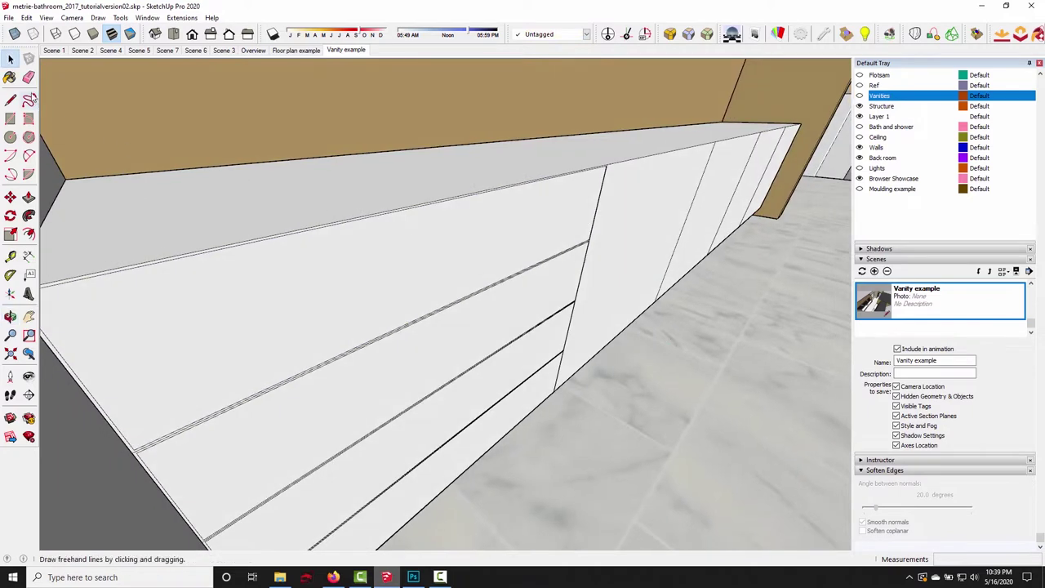
pyautogui.click(29, 19)
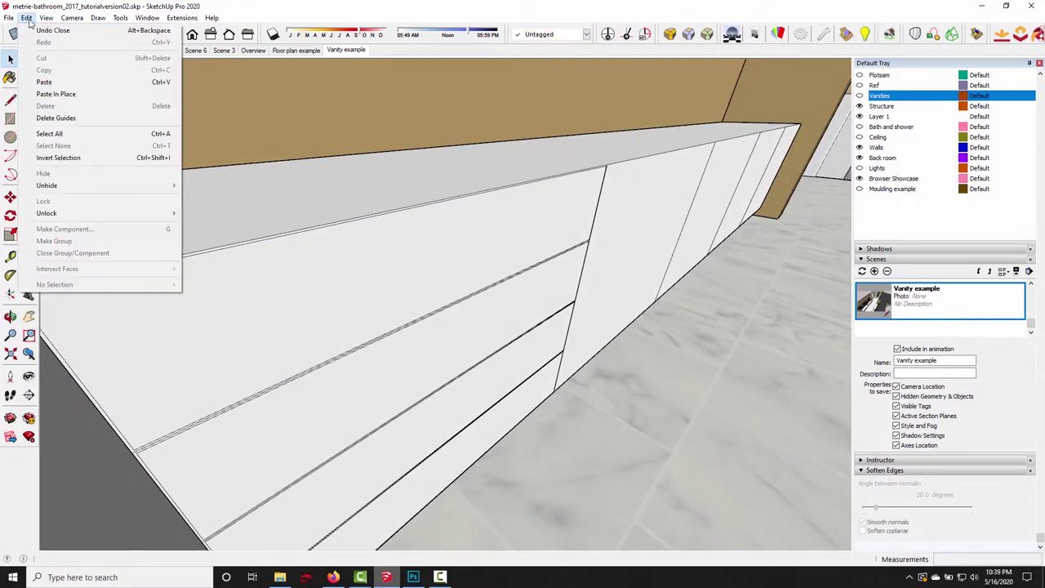
pyautogui.click(55, 94)
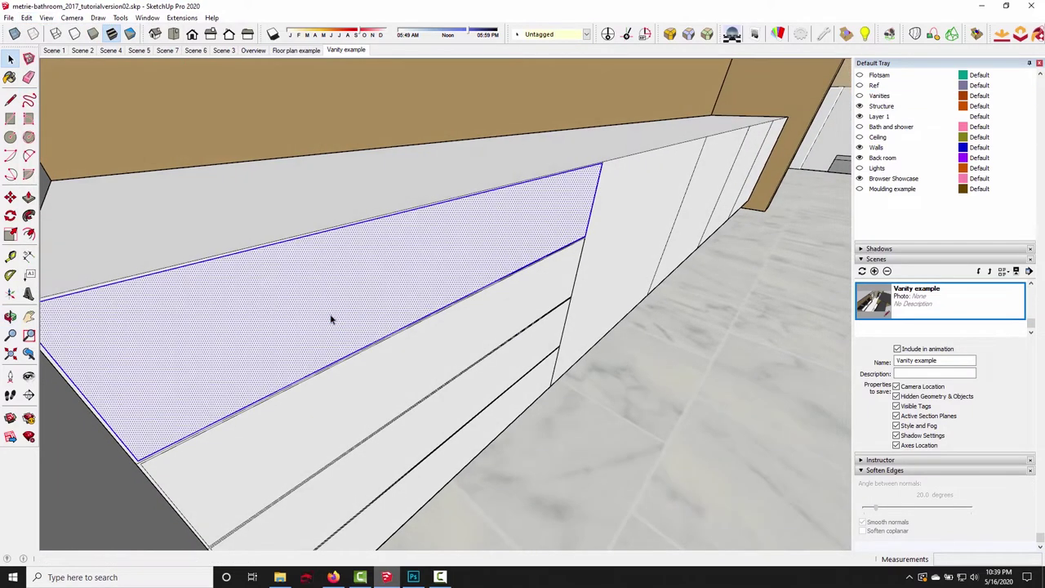
# - Pull the pasted top drawer face outward about 9/16" to give the drawer front its thickness
pyautogui.click(275, 231)
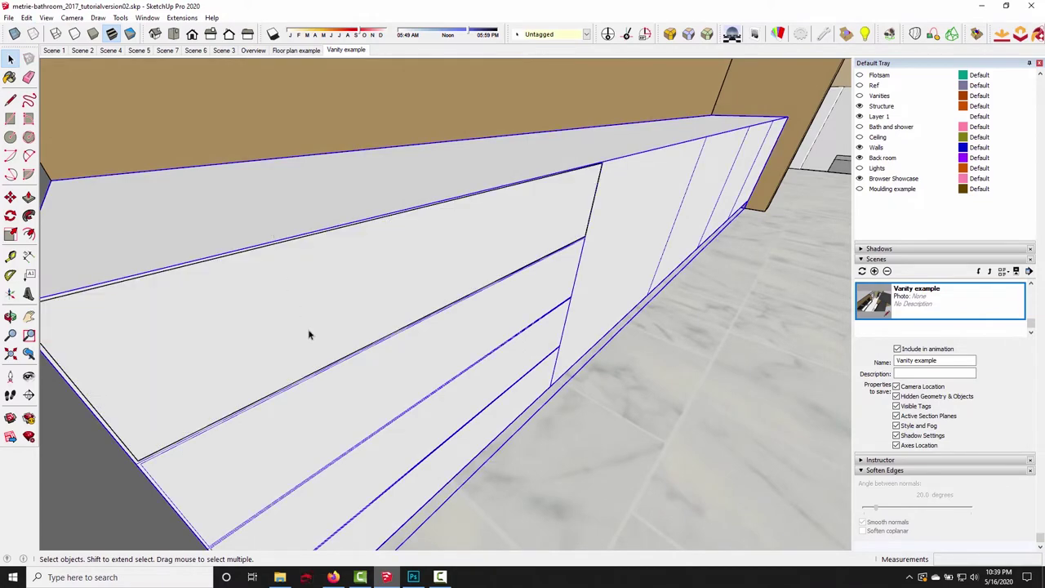
pyautogui.click(305, 331)
pyautogui.moveTo(266, 320)
pyautogui.mouseDown(button='middle')
pyautogui.moveTo(289, 311)
pyautogui.moveTo(283, 321)
pyautogui.mouseUp(button='middle')
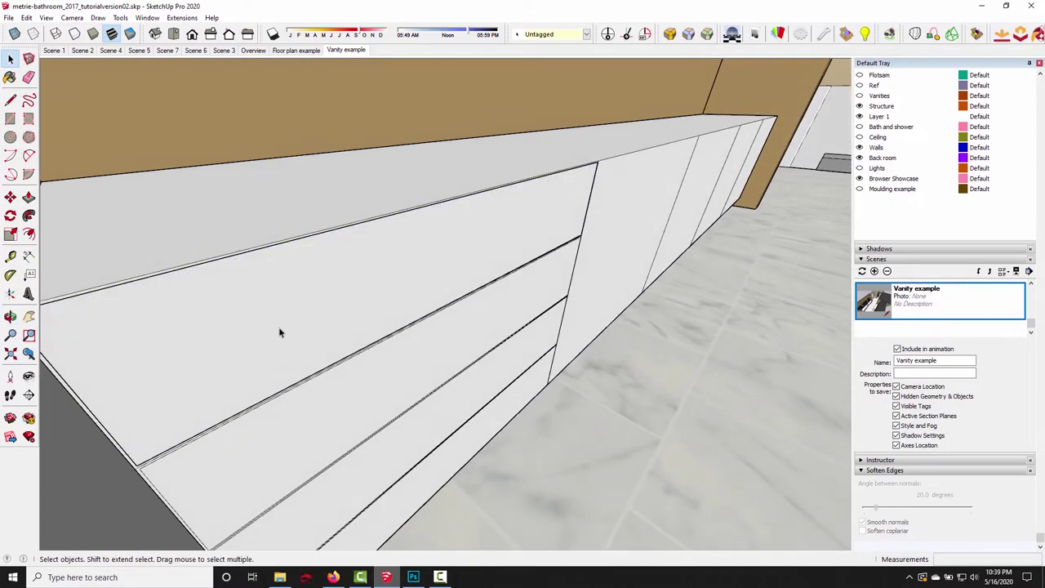
pyautogui.press('p')
pyautogui.click(292, 330)
pyautogui.click(324, 336)
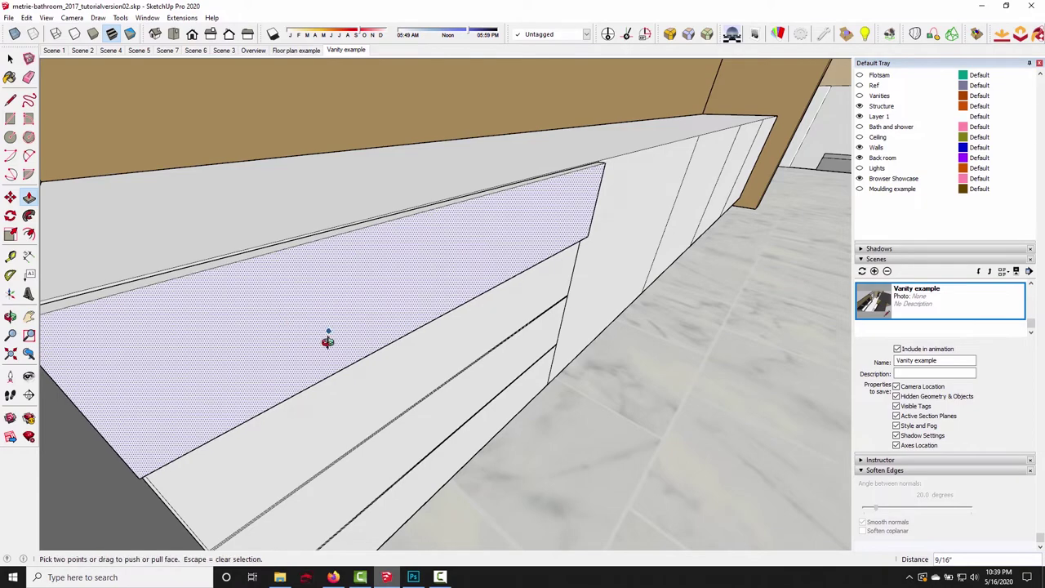
pyautogui.moveTo(327, 339)
pyautogui.mouseDown(button='middle')
pyautogui.moveTo(359, 294)
pyautogui.moveTo(336, 330)
pyautogui.mouseUp(button='middle')
pyautogui.click(335, 331)
pyautogui.click(335, 333)
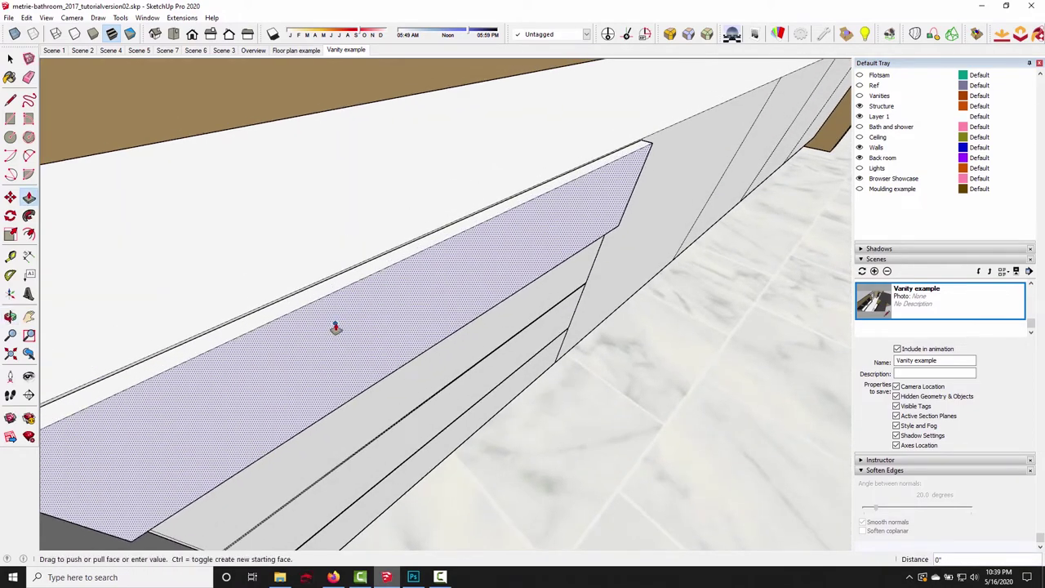
# - Try to make a component from only the drawer's front face and its bounding edges
pyautogui.press('space')
pyautogui.moveTo(497, 401); pyautogui.dragTo(357, 251, button='middle')
pyautogui.doubleClick(318, 249)
pyautogui.rightClick(353, 247)
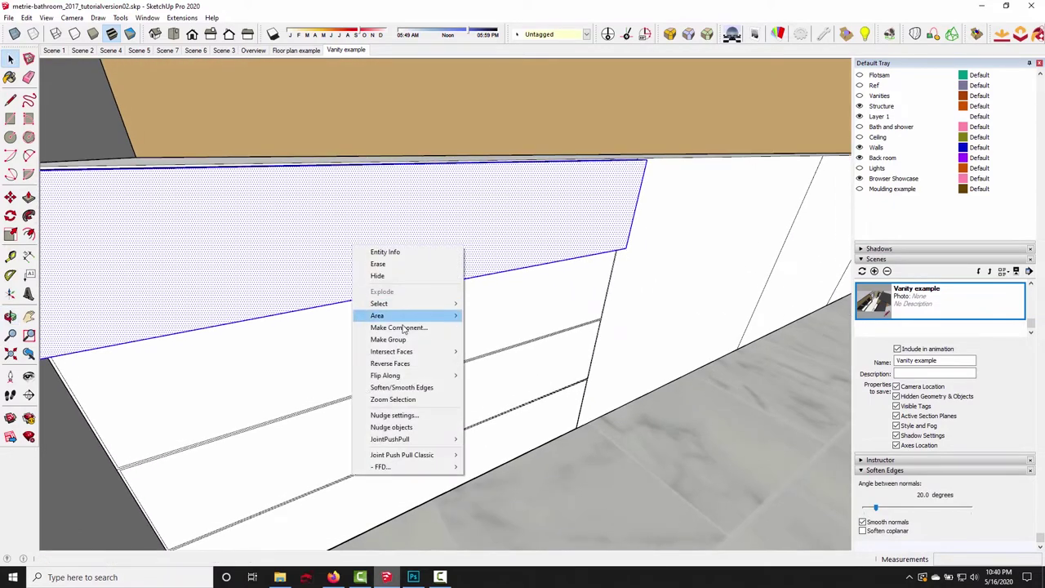
pyautogui.click(400, 328)
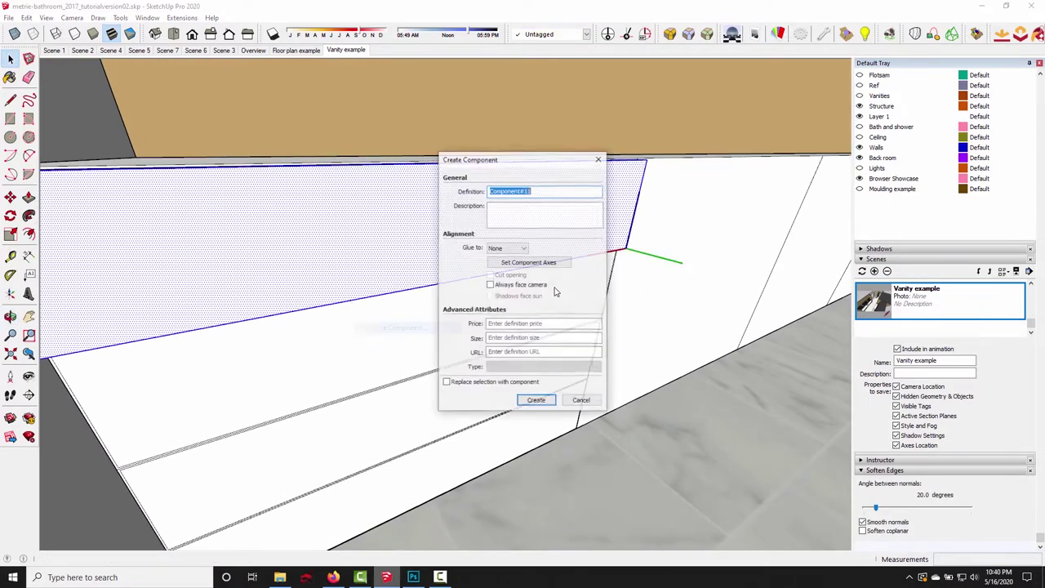
pyautogui.click(536, 400)
# - Select all connected geometry of the extruded drawer front and make it a component
pyautogui.moveTo(604, 302); pyautogui.dragTo(355, 298, button='middle')
pyautogui.click(413, 221)
pyautogui.keyDown('shift'); pyautogui.moveTo(335, 234); pyautogui.dragTo(465, 247, button='middle'); pyautogui.keyUp('shift')
pyautogui.scroll(6, 327, 250)
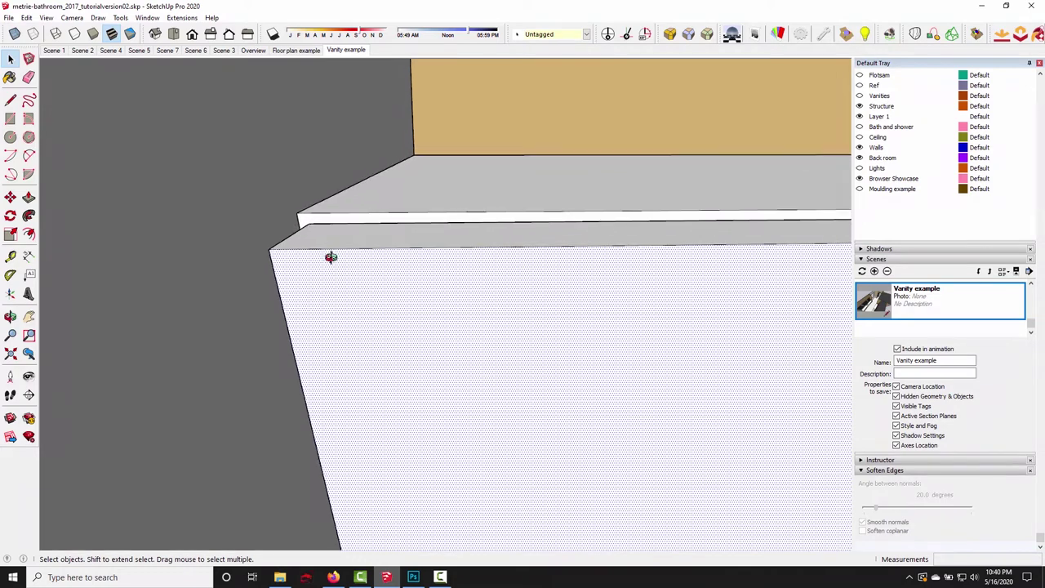
pyautogui.moveTo(331, 255); pyautogui.dragTo(369, 299, button='middle')
pyautogui.scroll(-1, 408, 352)
pyautogui.click(408, 352)
pyautogui.rightClick(369, 299)
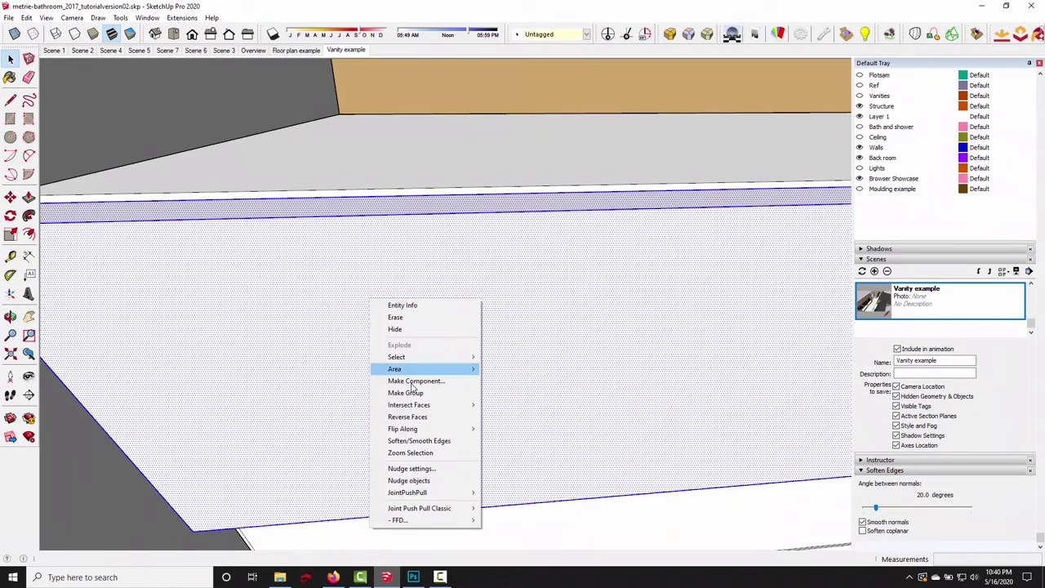
pyautogui.click(389, 366)
pyautogui.click(535, 401)
# - Move the new drawer-front component slightly by its upper back corner toward the vanity's top corner
pyautogui.scroll(2, 270, 343)
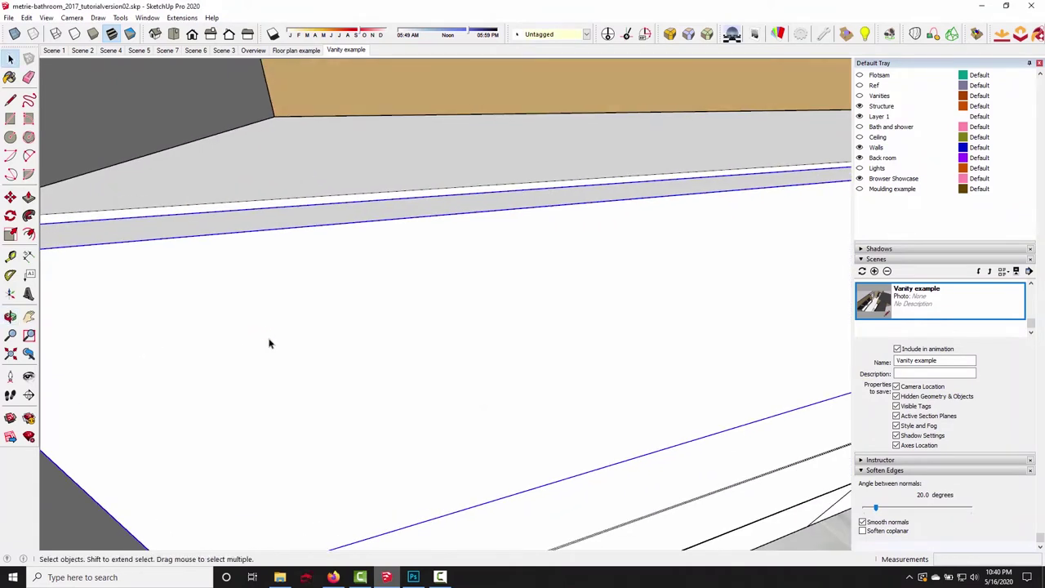
pyautogui.keyDown('shift'); pyautogui.moveTo(321, 332); pyautogui.dragTo(194, 235, button='middle'); pyautogui.keyUp('shift')
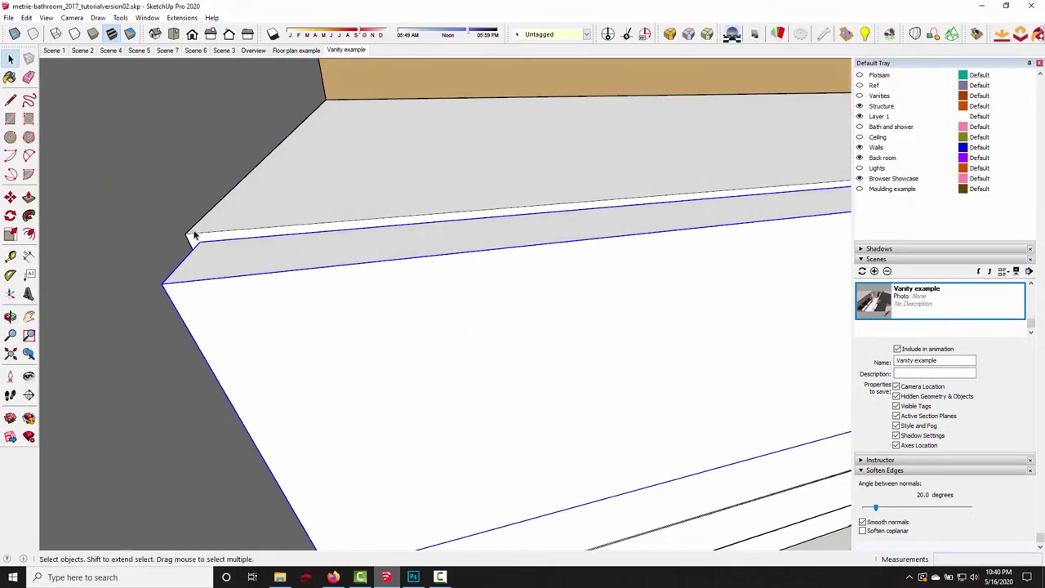
pyautogui.press('m')
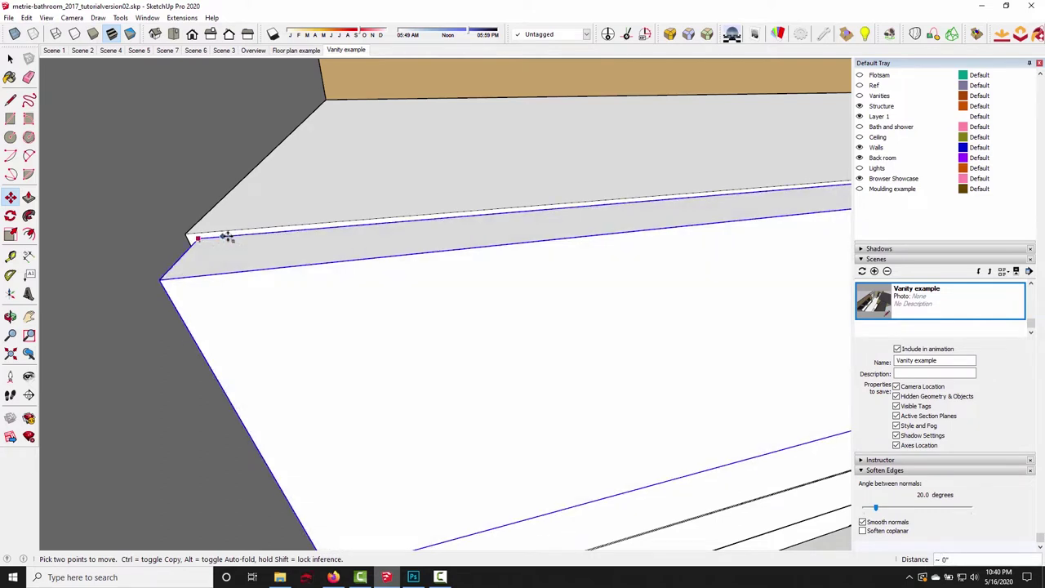
pyautogui.moveTo(367, 198); pyautogui.dragTo(312, 276, button='middle')
pyautogui.click(515, 236)
# - Copy the drawer front straight down with a small gap and array it x3 to make a stack of drawer fronts
pyautogui.moveTo(400, 282); pyautogui.dragTo(459, 280, button='middle')
pyautogui.press('m')
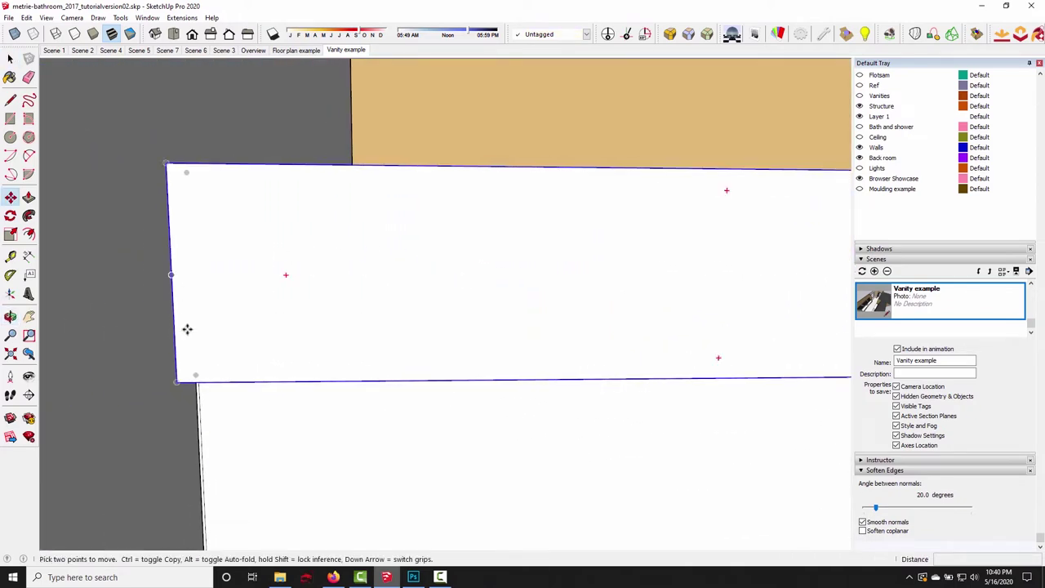
pyautogui.moveTo(193, 374); pyautogui.dragTo(382, 210, button='middle')
pyautogui.press('m')
pyautogui.scroll(4, 357, 314)
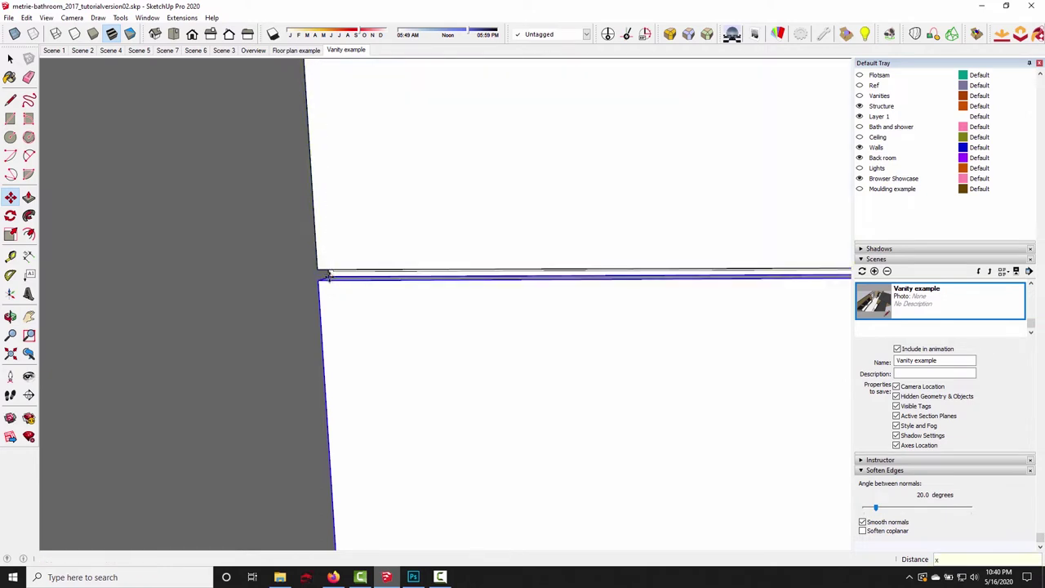
pyautogui.write('x3')
pyautogui.press('Return')
pyautogui.moveTo(387, 276)
pyautogui.mouseDown(button='middle')
pyautogui.moveTo(457, 289)
pyautogui.moveTo(285, 125)
pyautogui.moveTo(351, 277)
pyautogui.moveTo(385, 281)
pyautogui.mouseUp(button='middle')
# - Open the top drawer-front component and select all its geometry to check how the copies are linked, and close it again
pyautogui.scroll(-2, 602, 297)
pyautogui.moveTo(601, 297); pyautogui.dragTo(502, 425, button='middle')
pyautogui.scroll(-1, 490, 288)
pyautogui.press('space')
pyautogui.moveTo(434, 369); pyautogui.dragTo(537, 244)
pyautogui.moveTo(536, 243); pyautogui.dragTo(497, 221, button='middle')
pyautogui.click(500, 227)
pyautogui.tripleClick(549, 277)
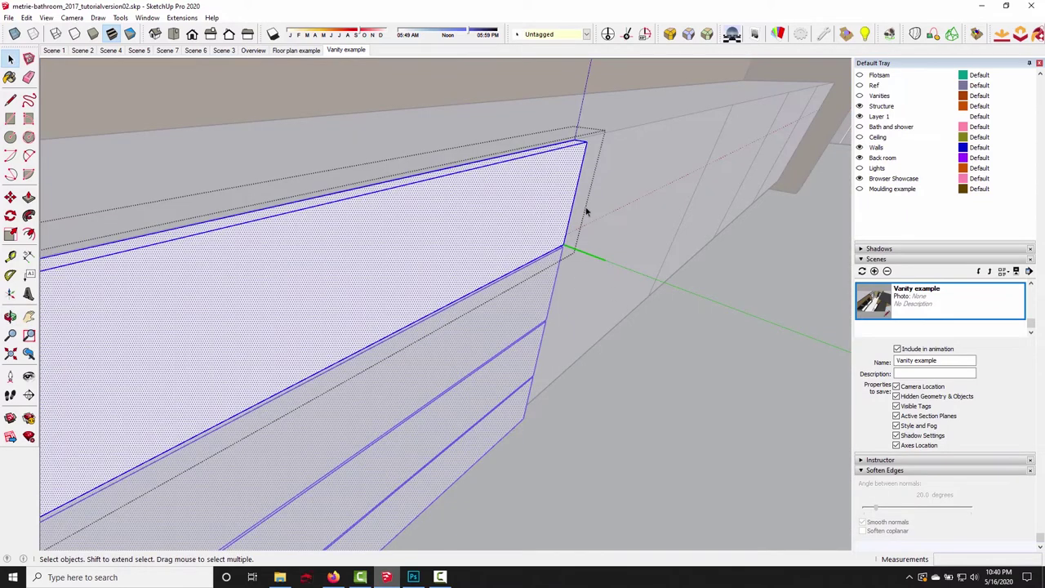
pyautogui.click(664, 335)
pyautogui.moveTo(664, 336); pyautogui.dragTo(504, 240, button='middle')
pyautogui.keyDown('shift'); pyautogui.moveTo(511, 166); pyautogui.dragTo(525, 249, button='middle'); pyautogui.keyUp('shift')
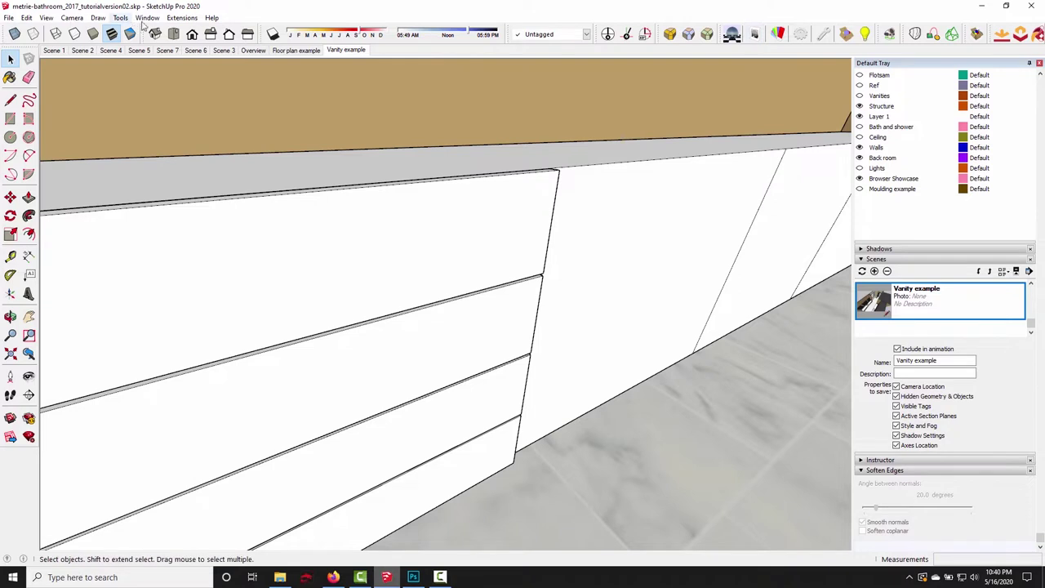
# - Open the SketchUcation ExtensionStore and search it for "Fredo Roundcorner"
pyautogui.click(181, 17)
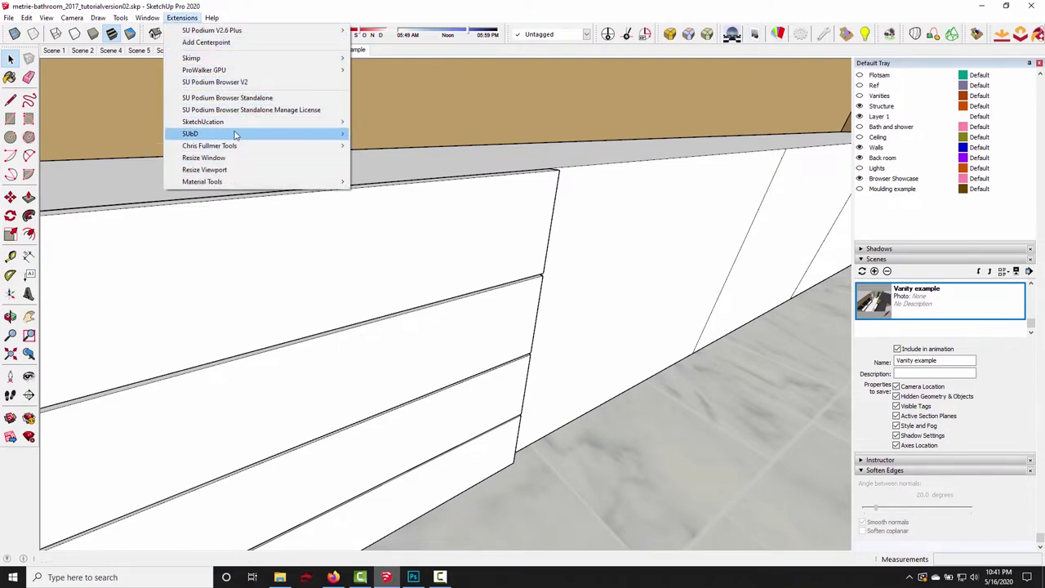
pyautogui.moveTo(236, 122)
pyautogui.click(387, 122)
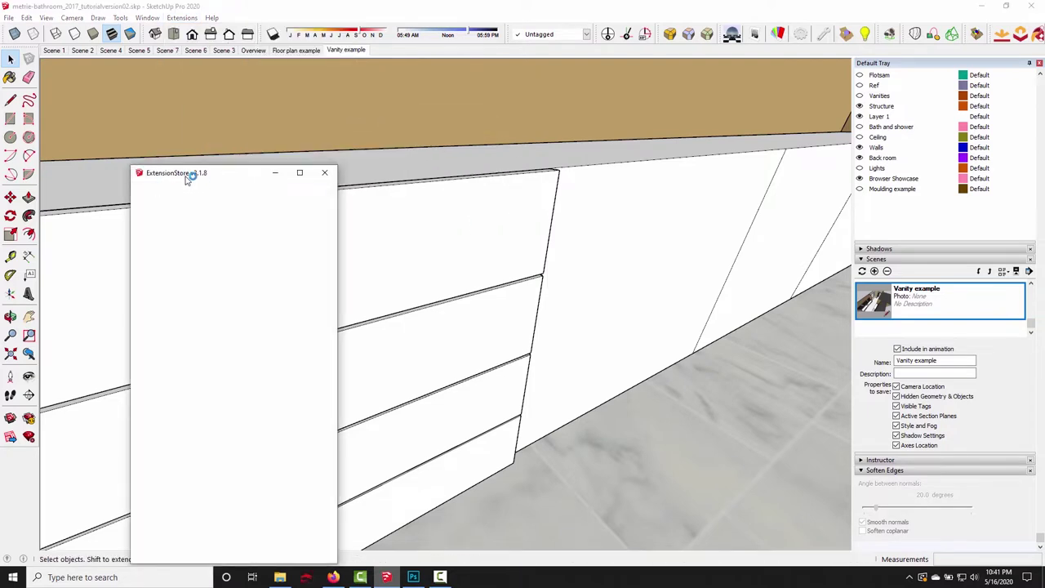
pyautogui.moveTo(186, 178); pyautogui.dragTo(279, 103)
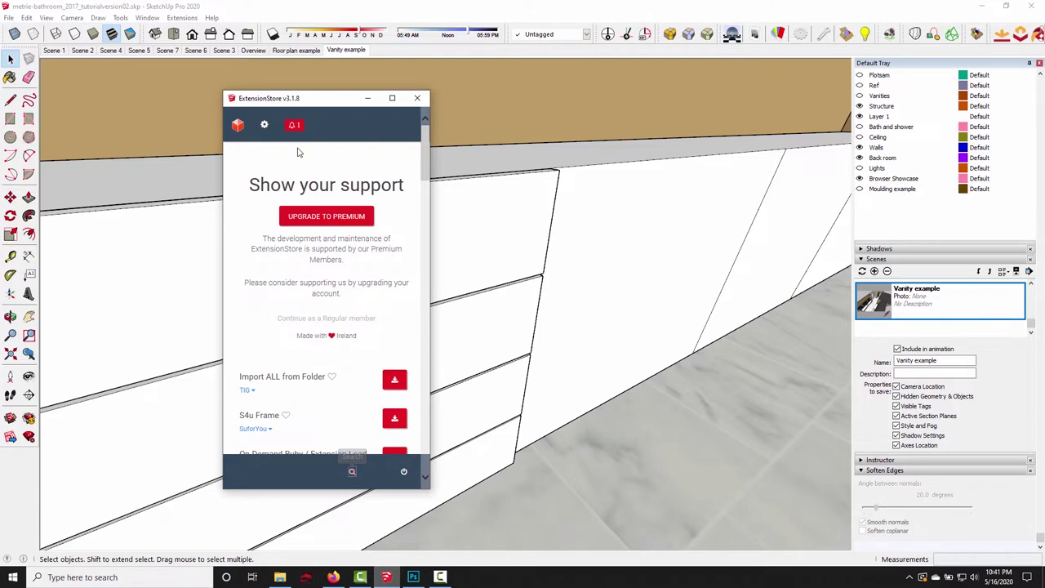
pyautogui.click(352, 470)
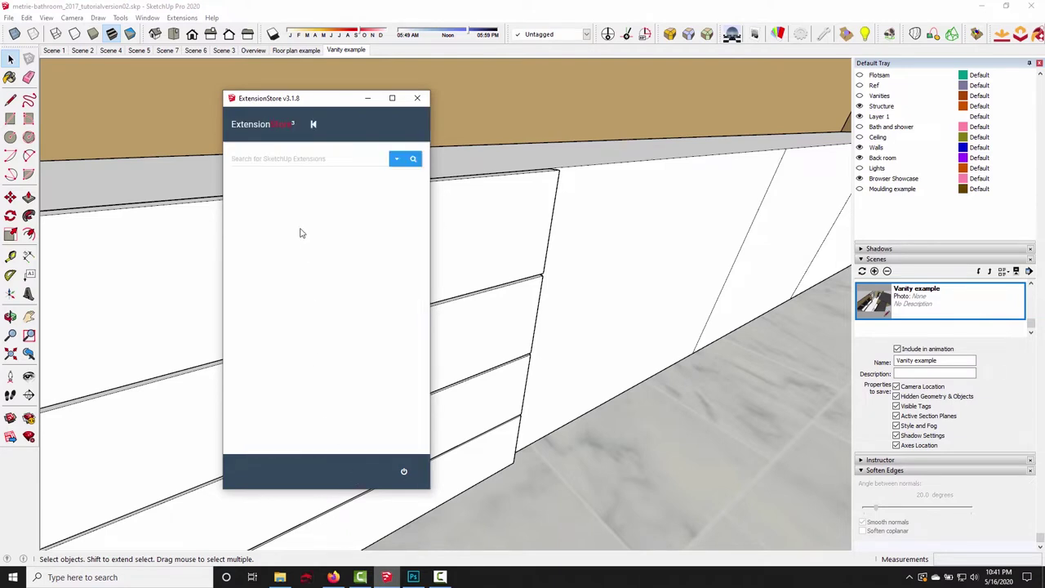
pyautogui.click(279, 161)
pyautogui.press('Return')
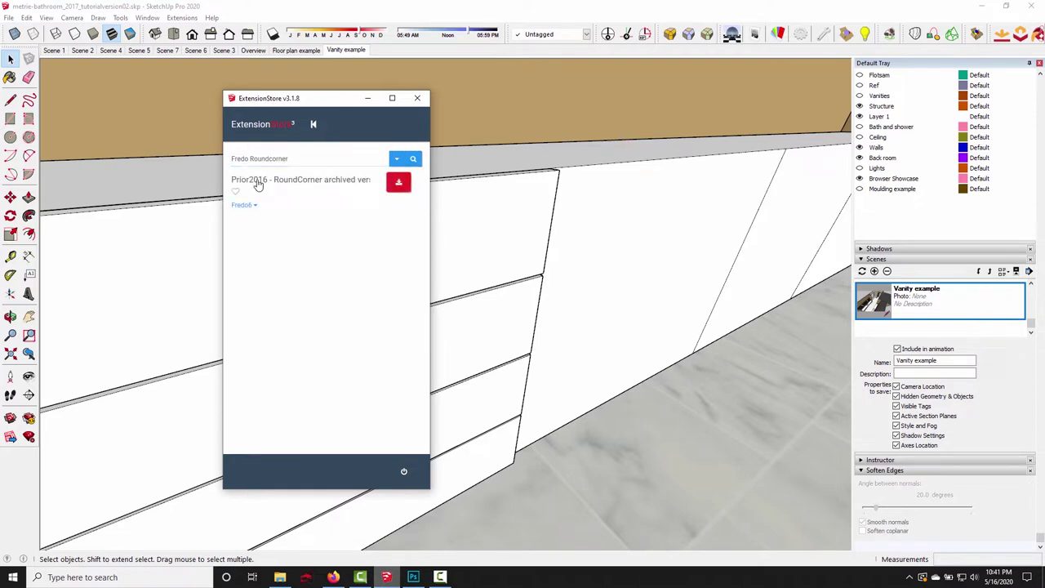
# - Search the ExtensionStore for "Roundcorner" instead
pyautogui.moveTo(319, 160); pyautogui.dragTo(184, 167)
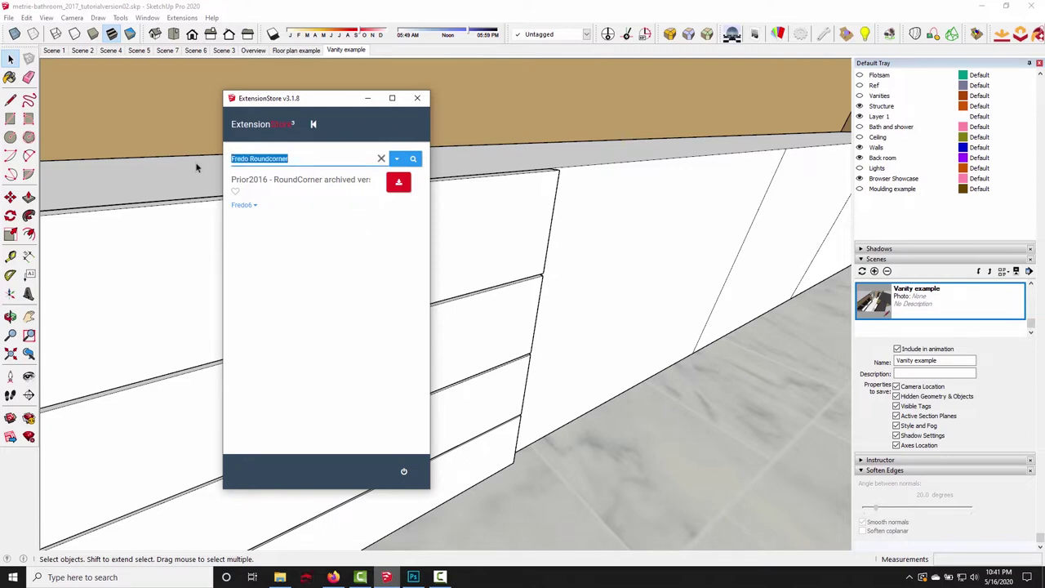
pyautogui.write('Roundcorner')
pyautogui.press('Return')
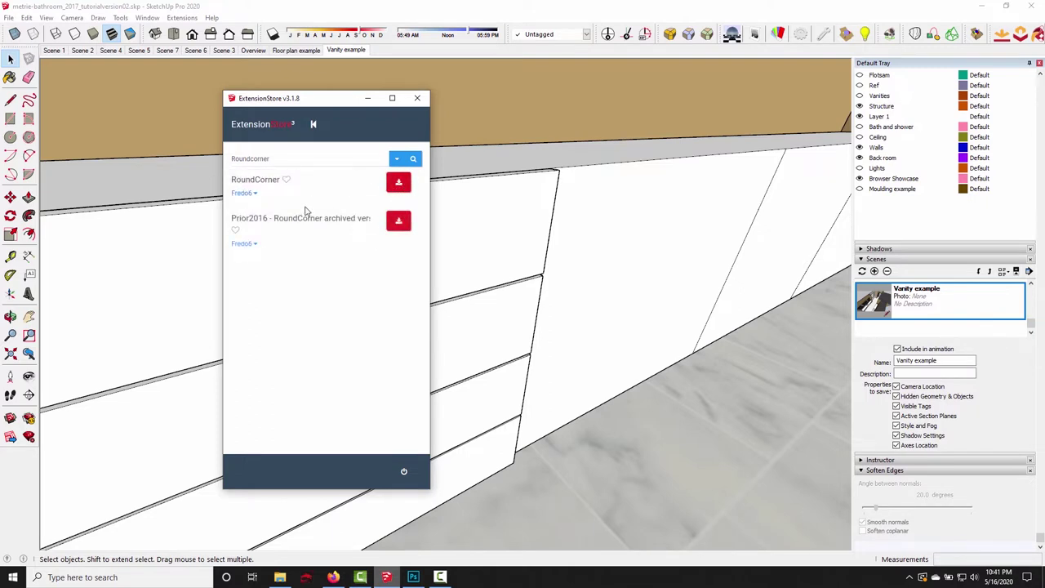
# - Search the ExtensionStore for the "libfredo" library and close the store
pyautogui.doubleClick(307, 157)
pyautogui.press('BackSpace')
pyautogui.press('Return')
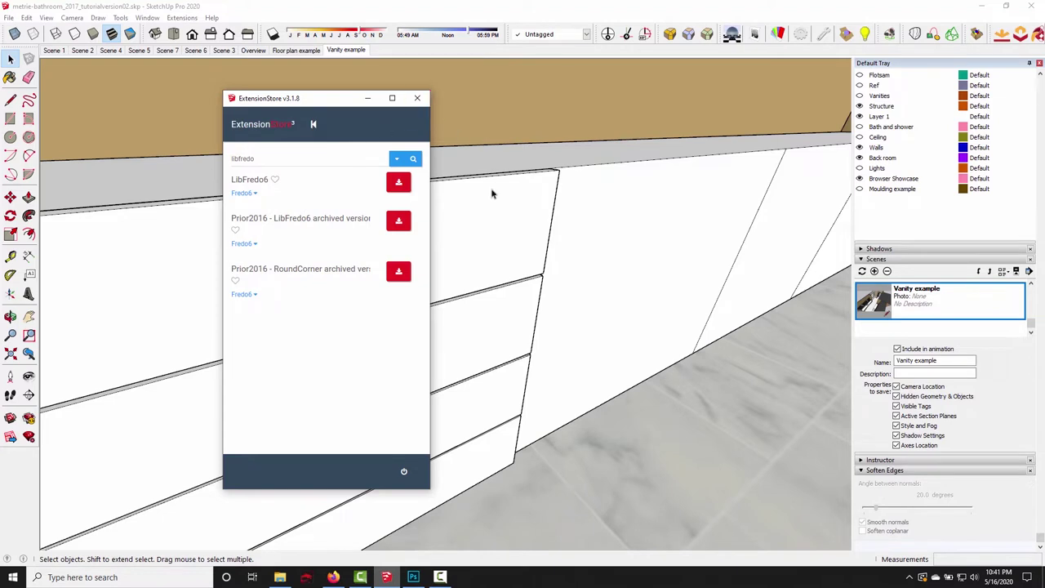
pyautogui.click(418, 99)
# - Open the top drawer-front component for editing and select only its front face
pyautogui.scroll(3, 408, 269)
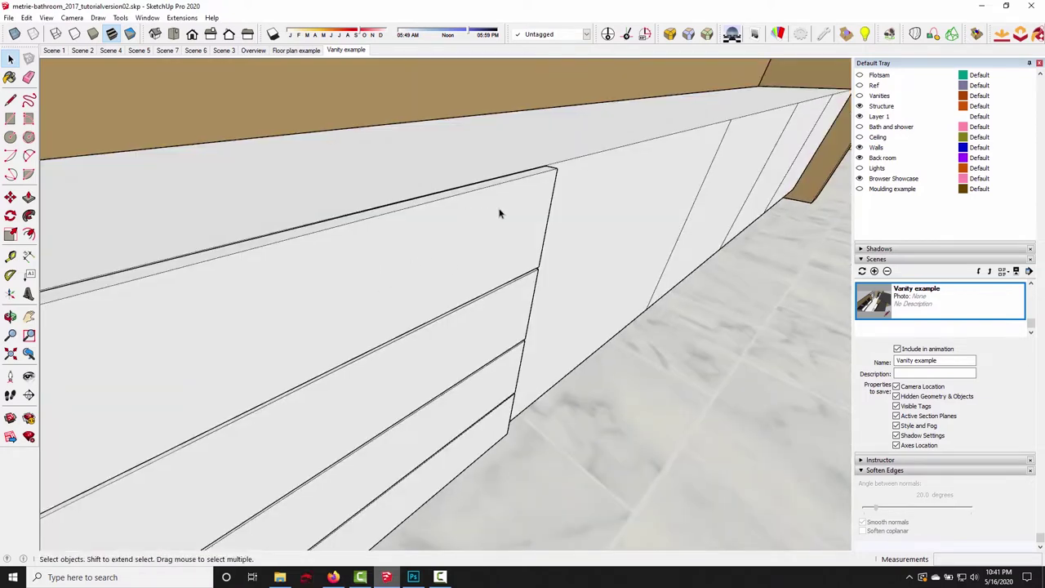
pyautogui.scroll(2, 494, 220)
pyautogui.click(529, 175)
pyautogui.moveTo(529, 174); pyautogui.dragTo(475, 245, button='middle')
pyautogui.doubleClick(488, 276)
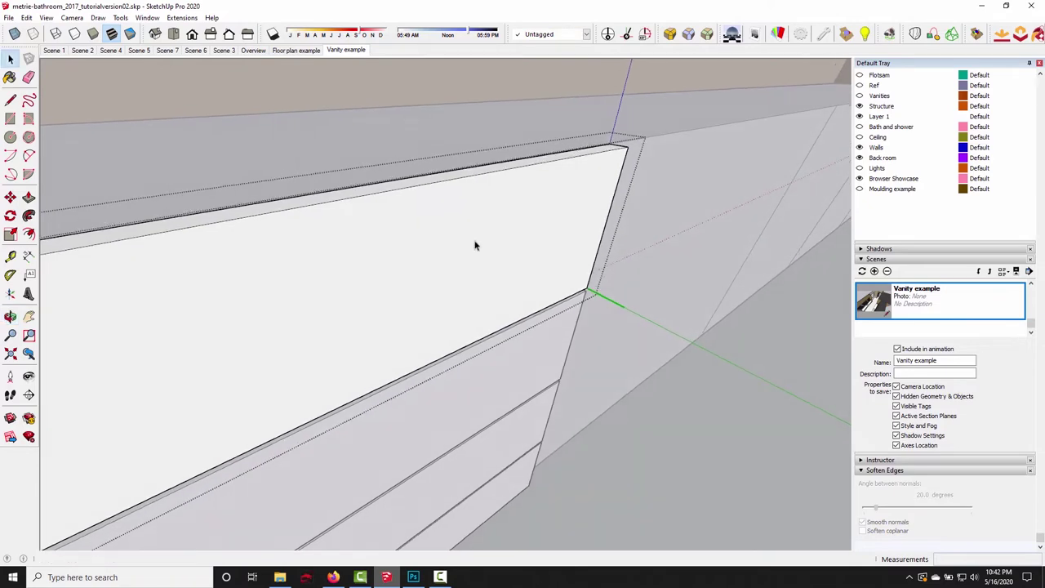
pyautogui.tripleClick(470, 249)
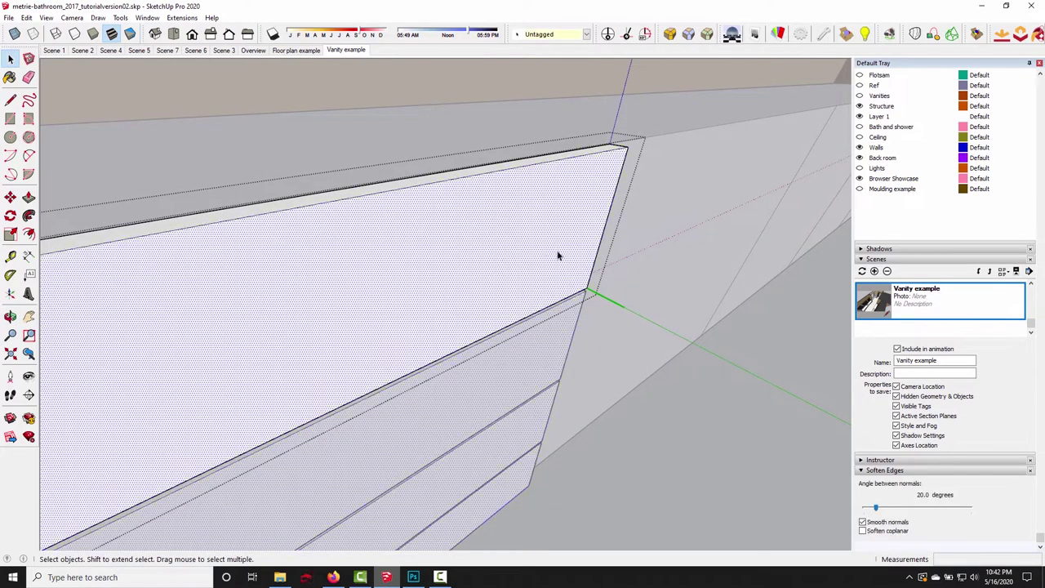
pyautogui.moveTo(558, 256); pyautogui.dragTo(445, 227, button='middle')
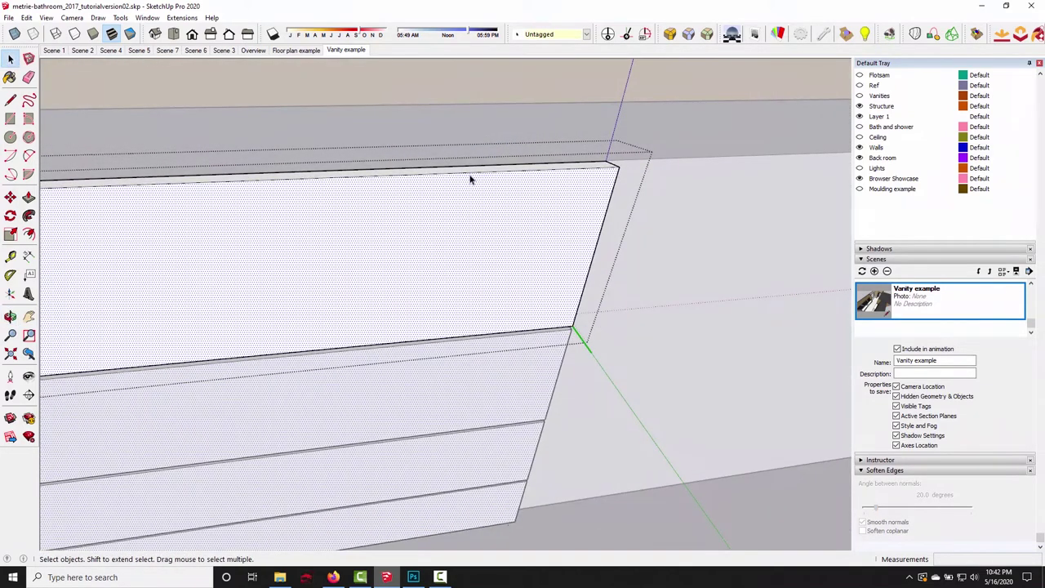
pyautogui.moveTo(566, 198); pyautogui.dragTo(351, 253, button='middle')
pyautogui.keyDown('shift'); pyautogui.moveTo(414, 241); pyautogui.dragTo(491, 248, button='middle'); pyautogui.keyUp('shift')
pyautogui.keyDown('shift'); pyautogui.moveTo(491, 248); pyautogui.dragTo(310, 232, button='middle'); pyautogui.keyUp('shift')
pyautogui.click(573, 256)
pyautogui.scroll(-2, 426, 261)
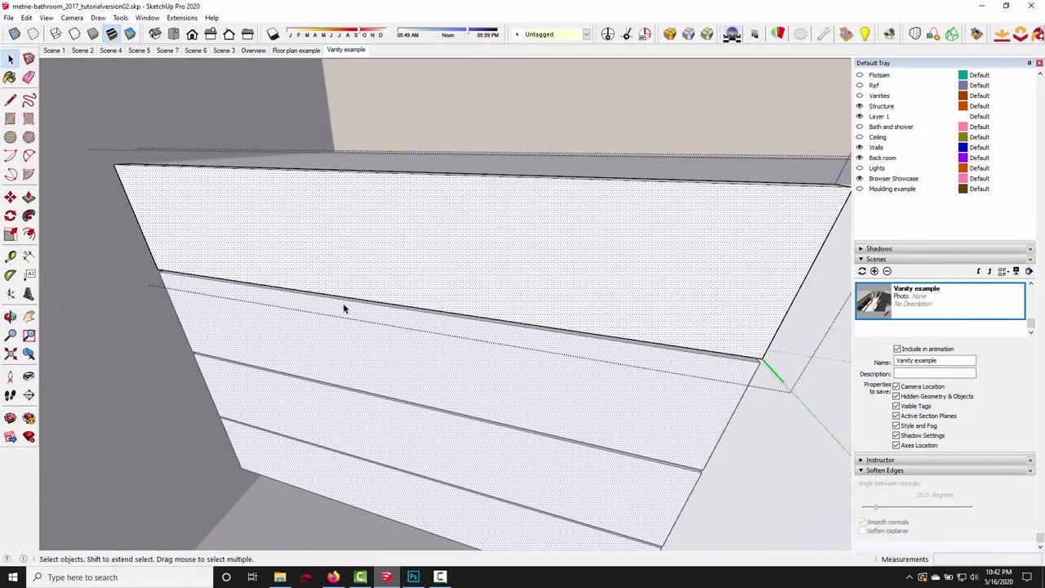
pyautogui.moveTo(344, 309); pyautogui.dragTo(523, 254, button='middle')
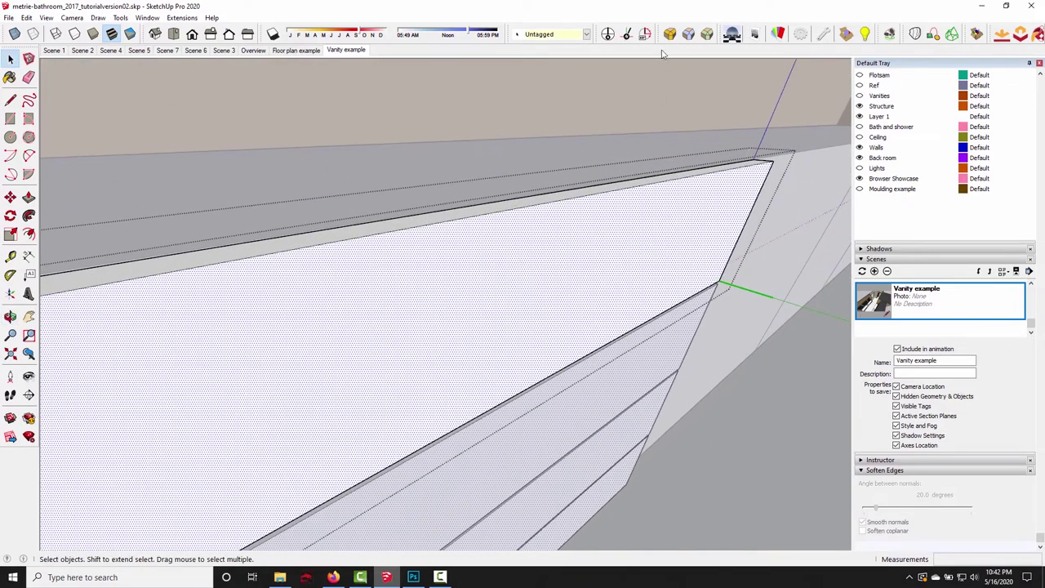
# - Start Round Corner on the selected front face's edges and set the offset value to 2mm
pyautogui.moveTo(663, 36); pyautogui.dragTo(654, 101)
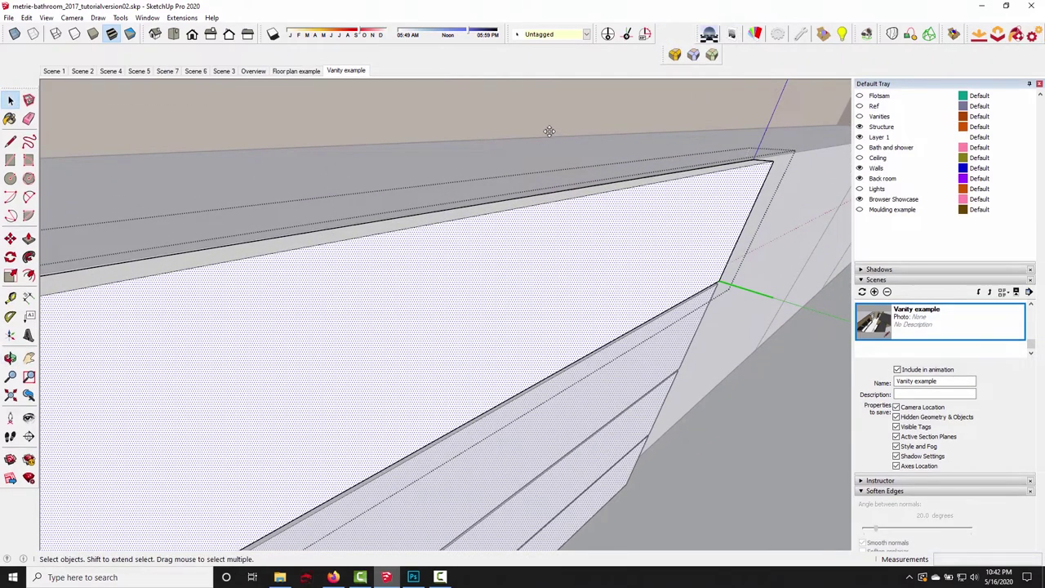
pyautogui.moveTo(549, 131); pyautogui.dragTo(555, 123)
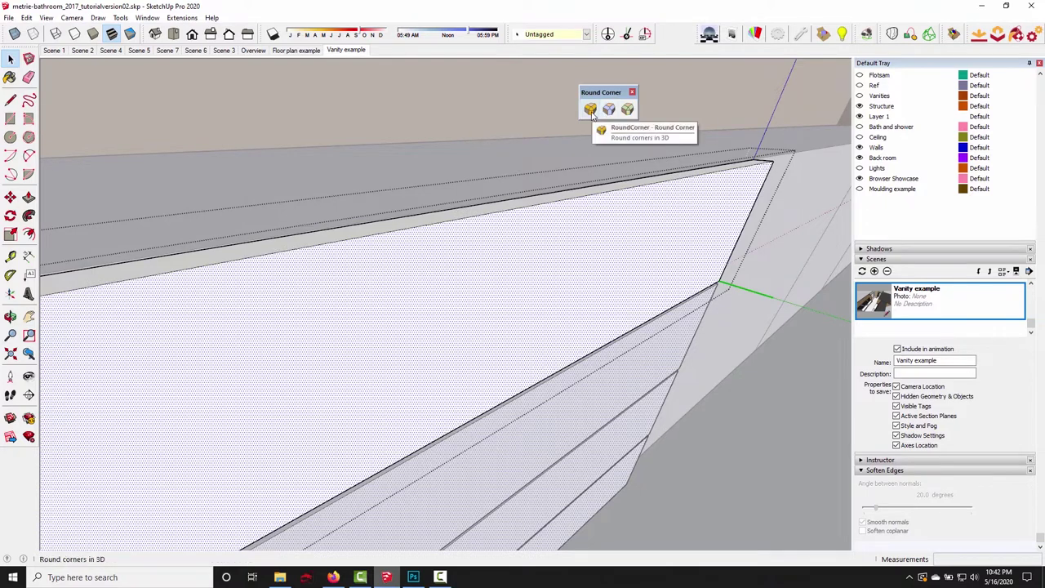
pyautogui.click(595, 114)
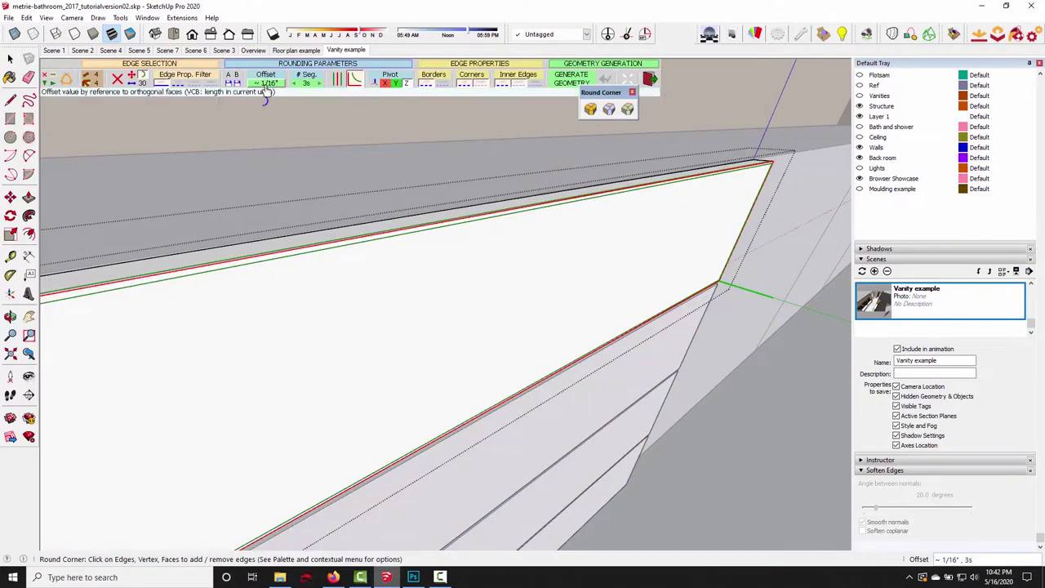
pyautogui.click(275, 85)
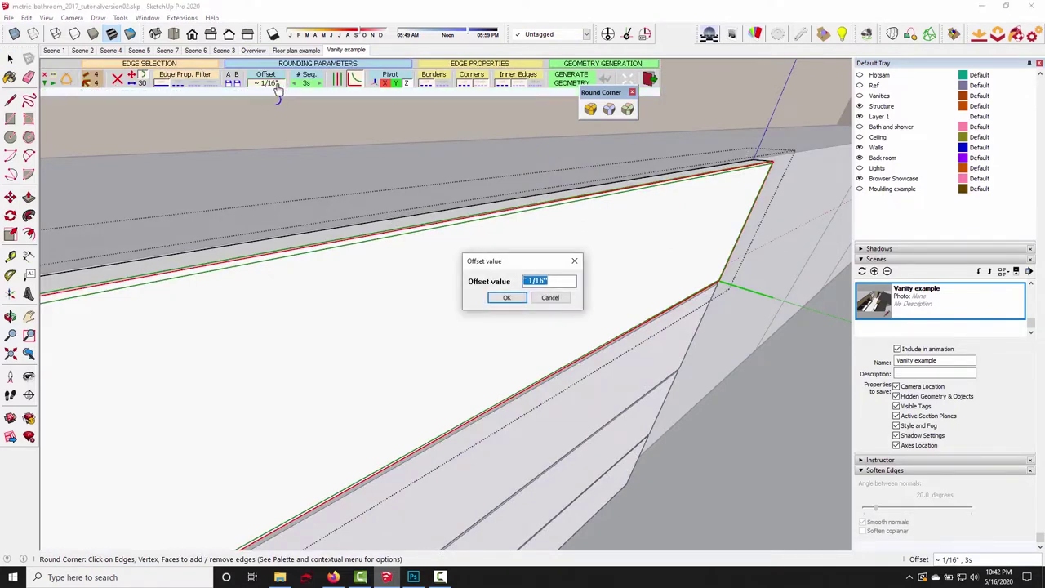
pyautogui.write('2mm')
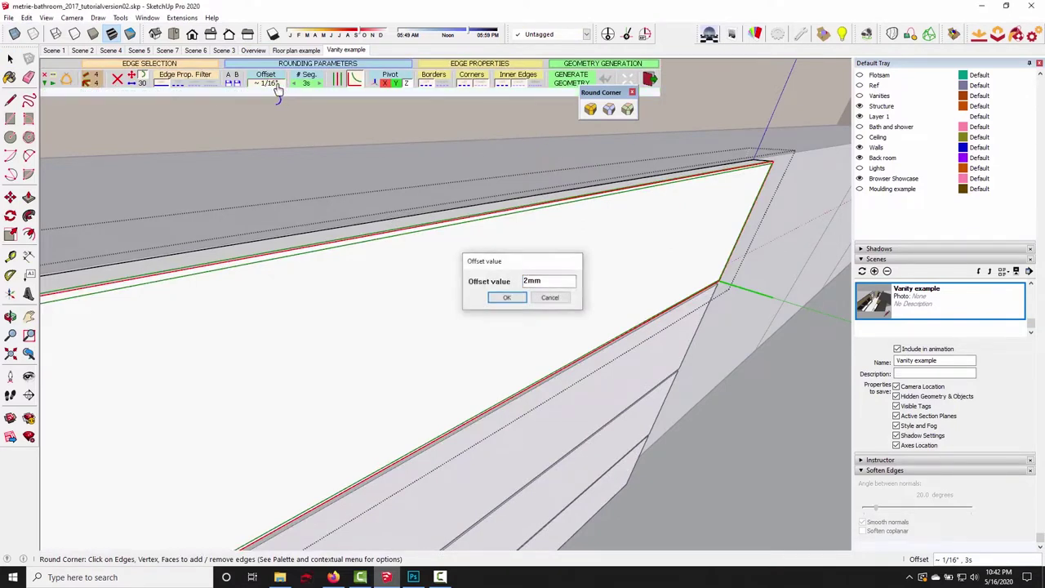
pyautogui.press('Return')
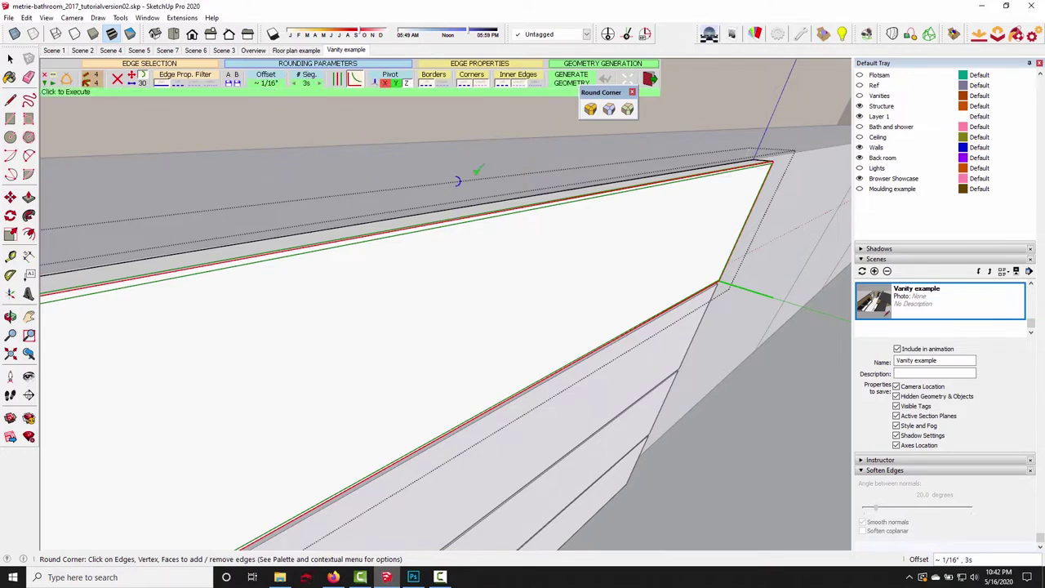
# - Keep 3 rounding segments, generate the rounded edges on the drawer front, and leave the component
pyautogui.click(309, 85)
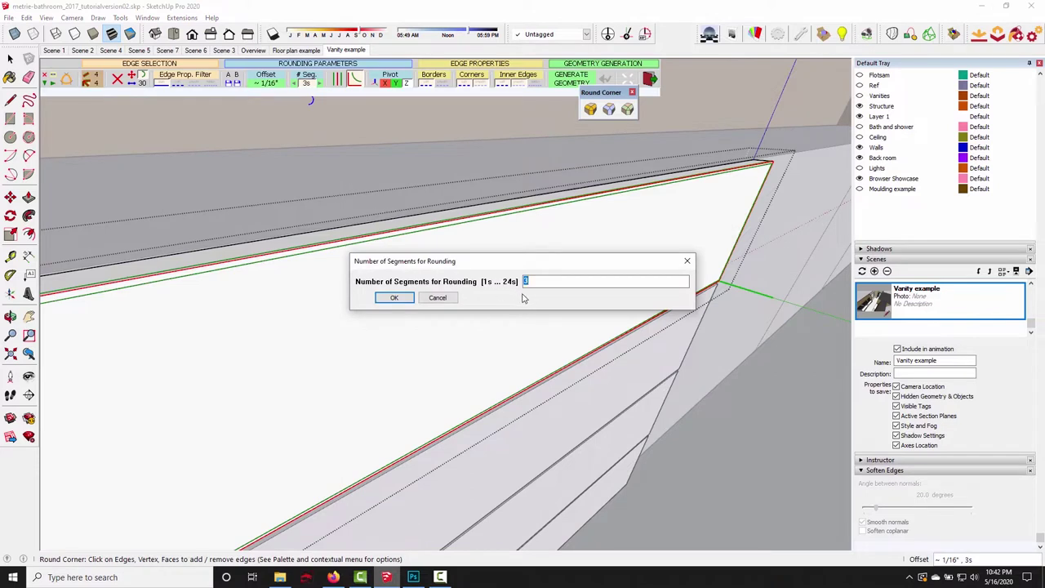
pyautogui.click(395, 298)
pyautogui.moveTo(362, 283); pyautogui.dragTo(415, 171, button='middle')
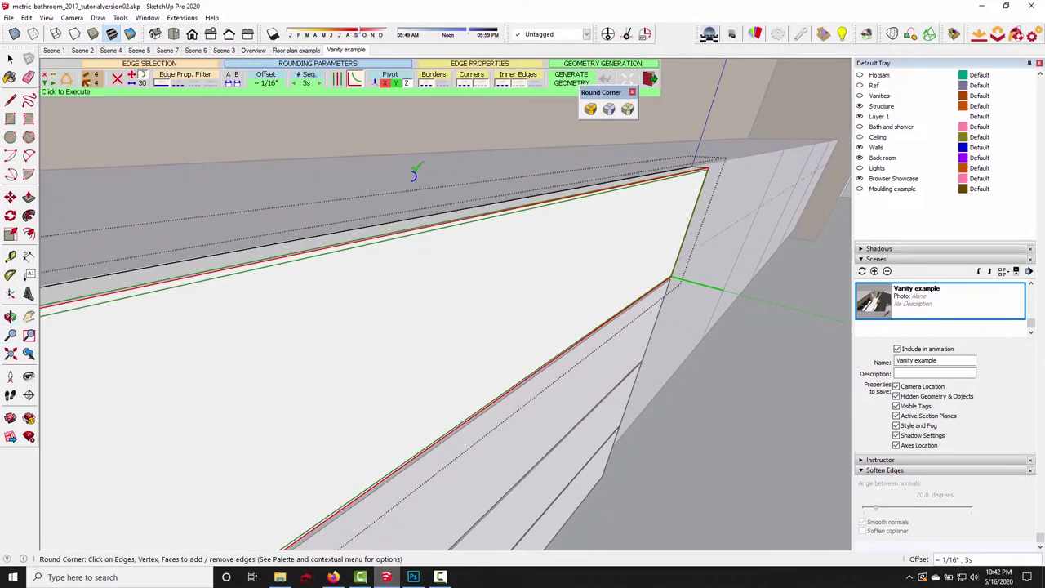
pyautogui.scroll(5, 416, 163)
pyautogui.moveTo(532, 243); pyautogui.dragTo(511, 219, button='middle')
pyautogui.moveTo(735, 273); pyautogui.dragTo(347, 243, button='middle')
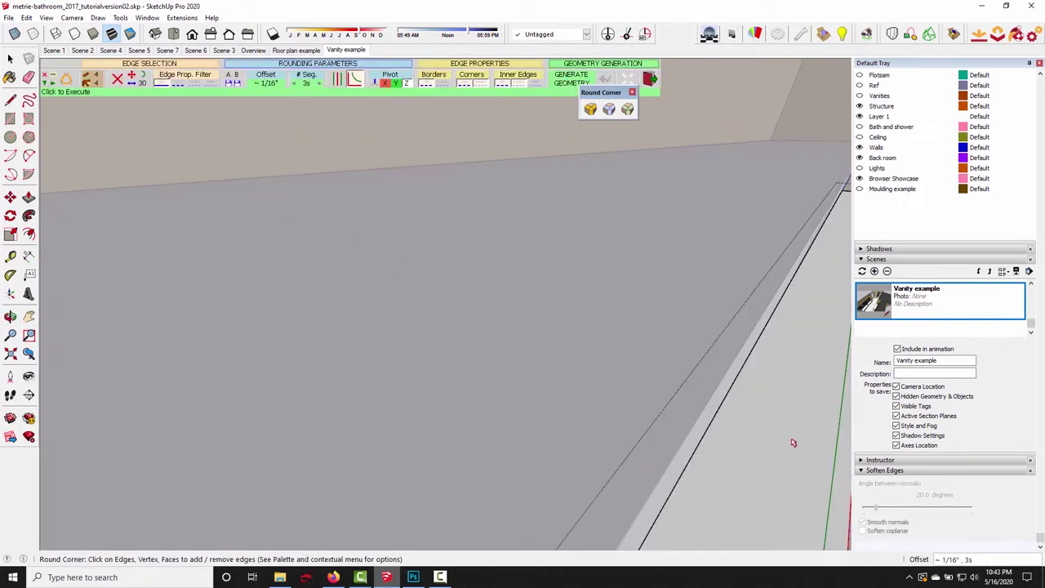
pyautogui.scroll(-3, 816, 462)
pyautogui.moveTo(802, 473); pyautogui.dragTo(576, 259, button='middle')
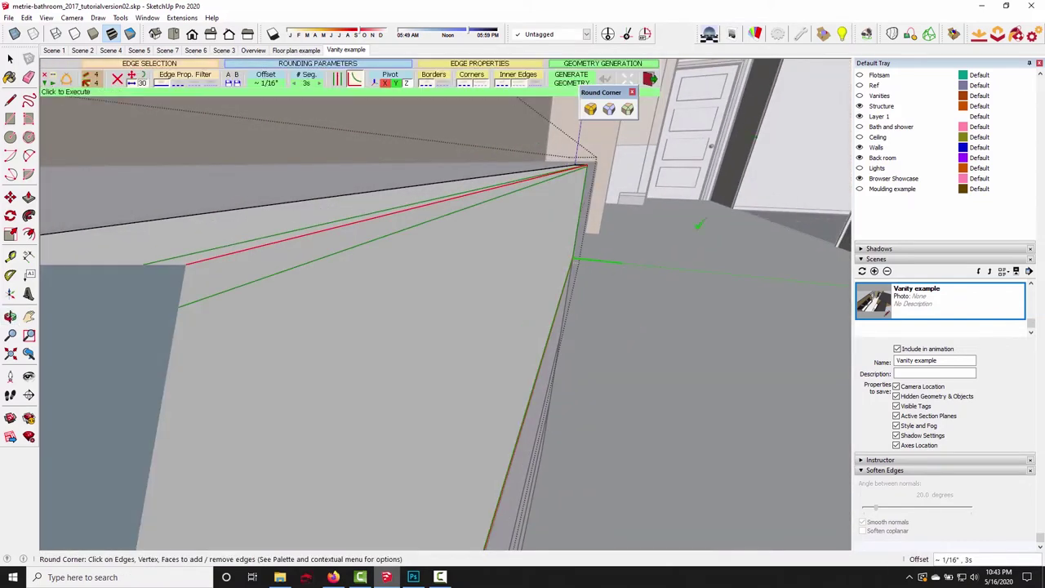
pyautogui.click(730, 182)
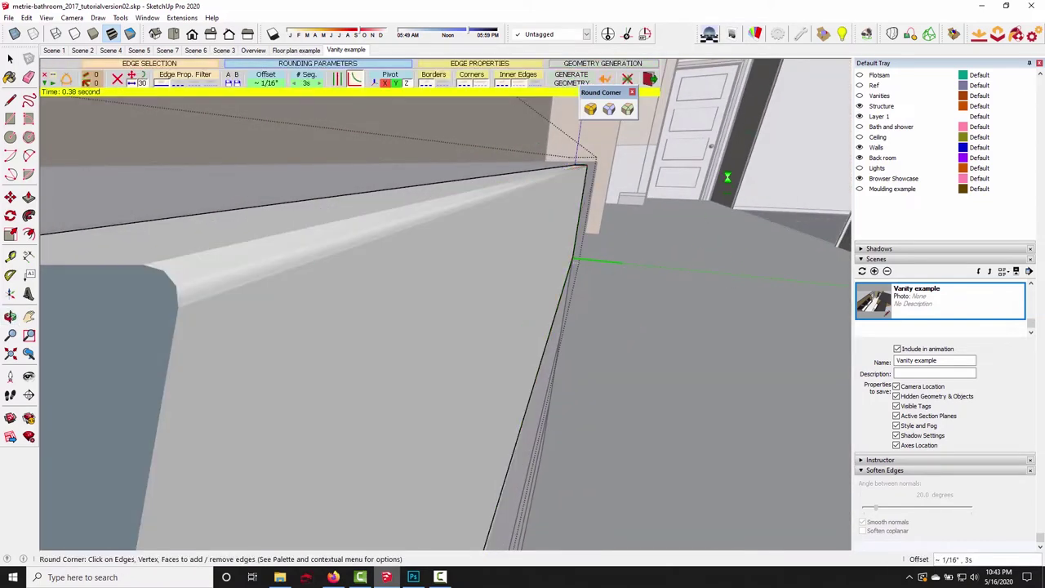
pyautogui.moveTo(679, 219); pyautogui.dragTo(387, 275, button='middle')
pyautogui.press('space')
pyautogui.moveTo(268, 403)
pyautogui.mouseDown(button='middle')
pyautogui.moveTo(372, 399)
pyautogui.moveTo(313, 274)
pyautogui.moveTo(635, 240)
pyautogui.moveTo(626, 256)
pyautogui.moveTo(436, 321)
pyautogui.moveTo(351, 302)
pyautogui.moveTo(436, 302)
pyautogui.moveTo(557, 280)
pyautogui.moveTo(601, 313)
pyautogui.moveTo(509, 317)
pyautogui.moveTo(539, 320)
pyautogui.mouseUp(button='middle')
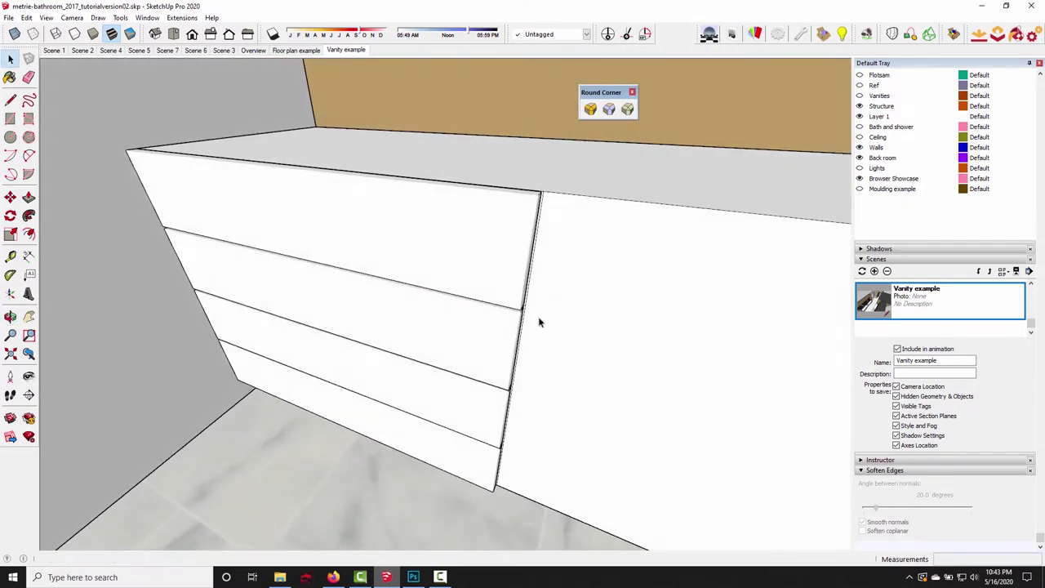
# - Open the SU Podium Browser and list the sinks in the Bathroom category
pyautogui.click(416, 576)
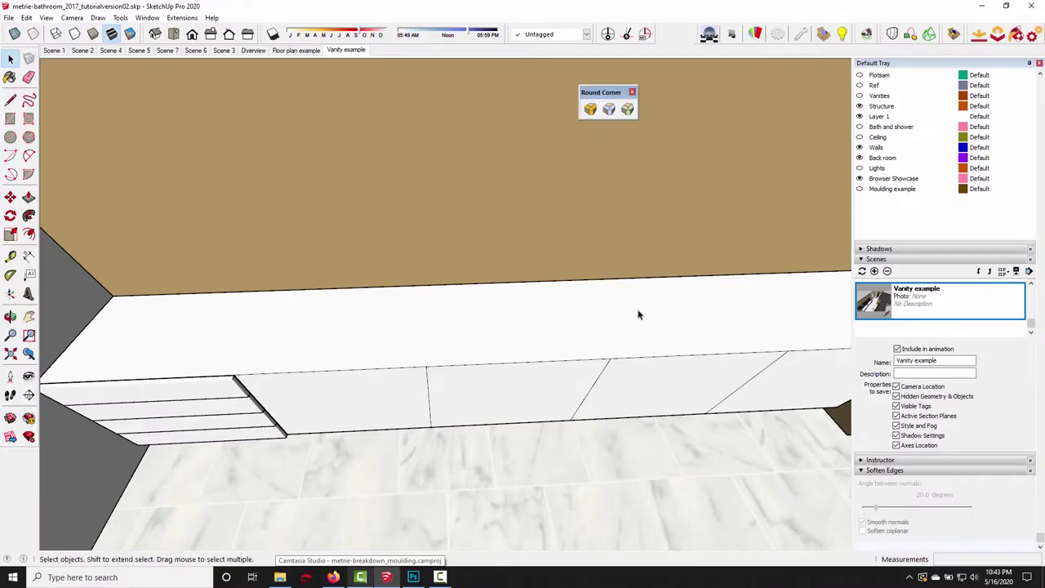
pyautogui.click(953, 34)
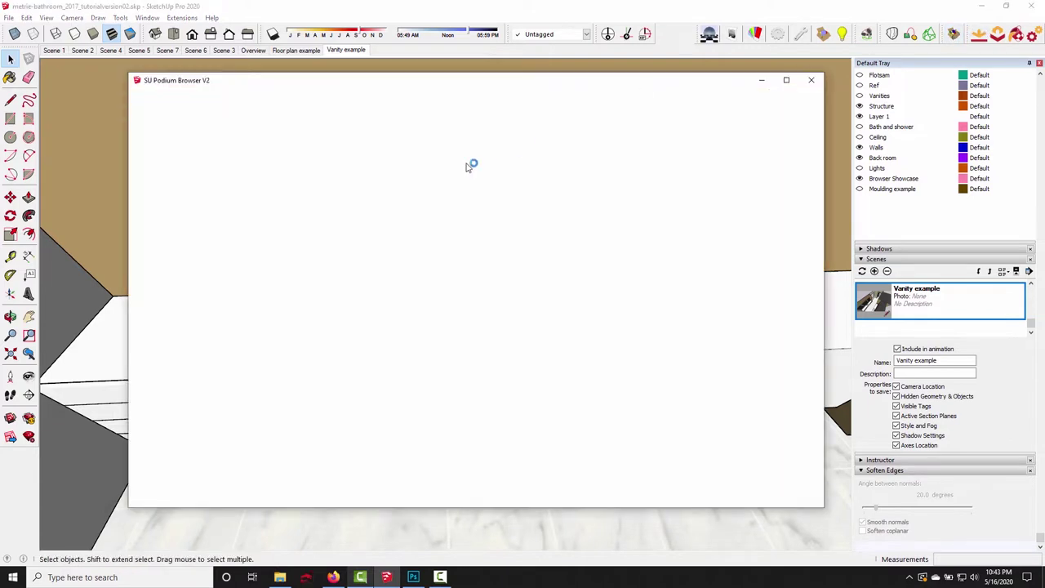
pyautogui.scroll(-1, 155, 327)
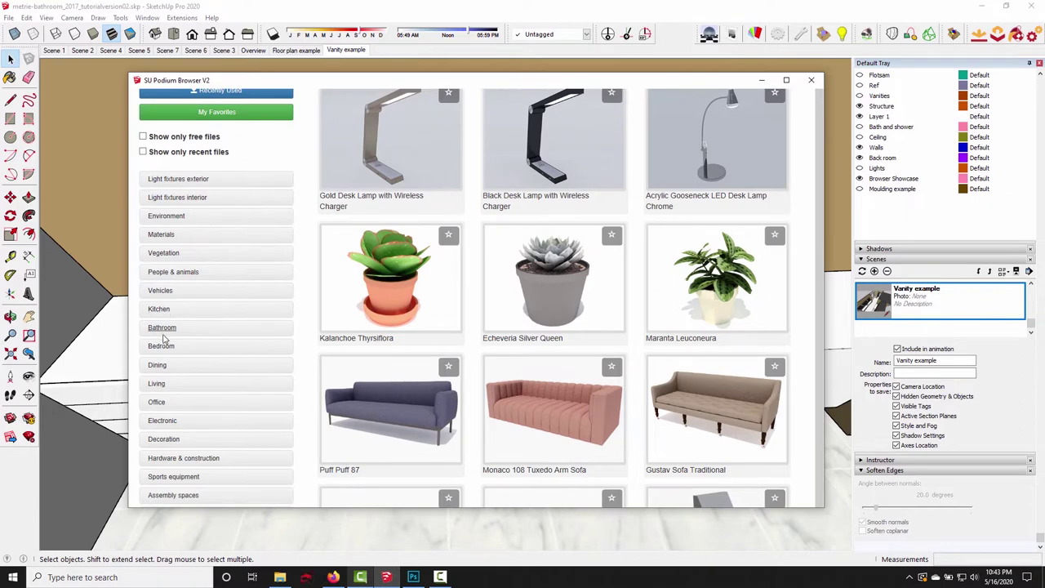
pyautogui.click(161, 327)
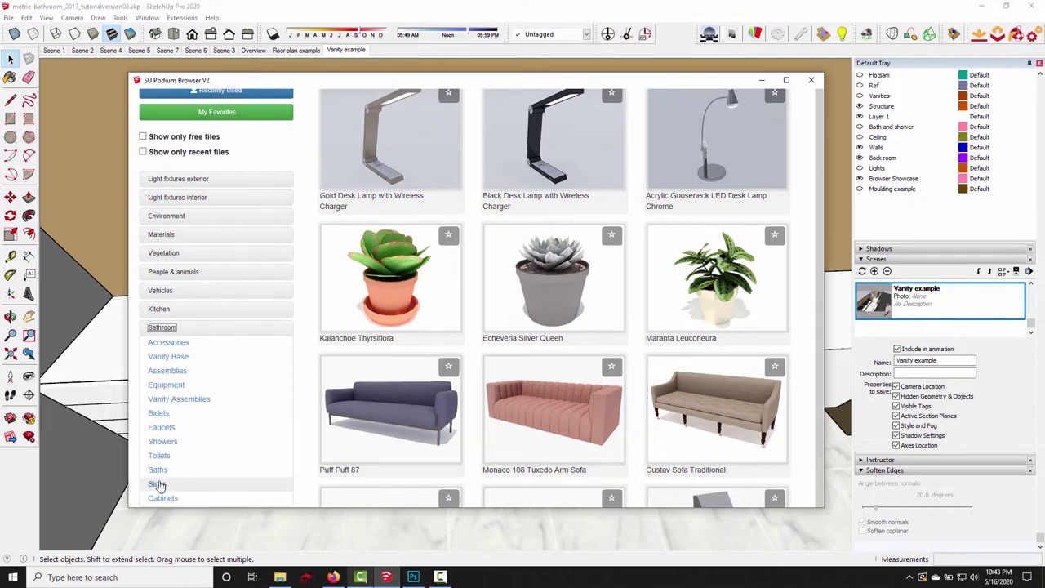
pyautogui.click(157, 482)
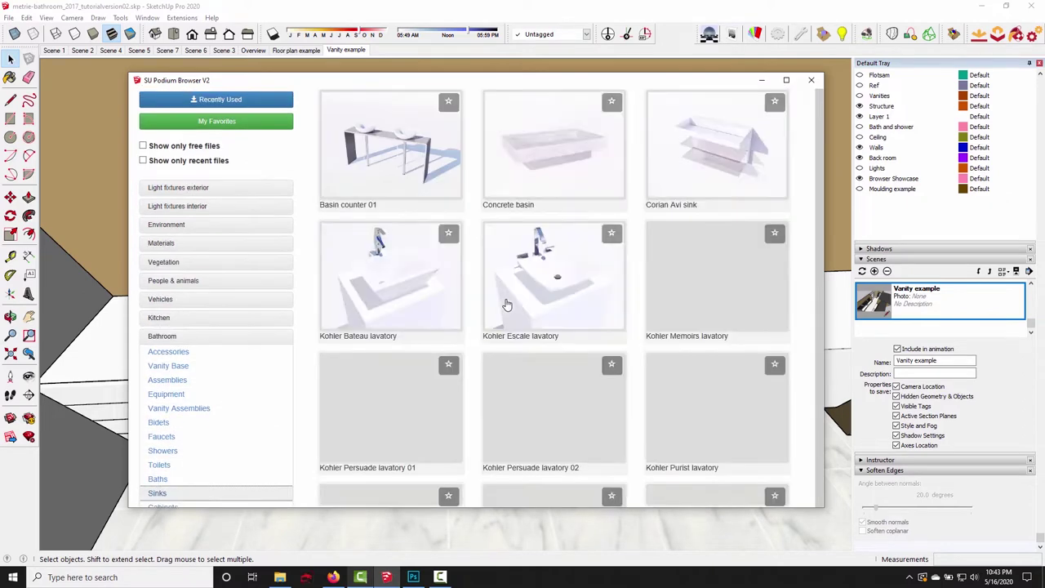
# - Find the Kohler Kathryn 2330 sink on the second page of sinks and load it for placement
pyautogui.scroll(-5, 513, 359)
pyautogui.scroll(-7, 513, 360)
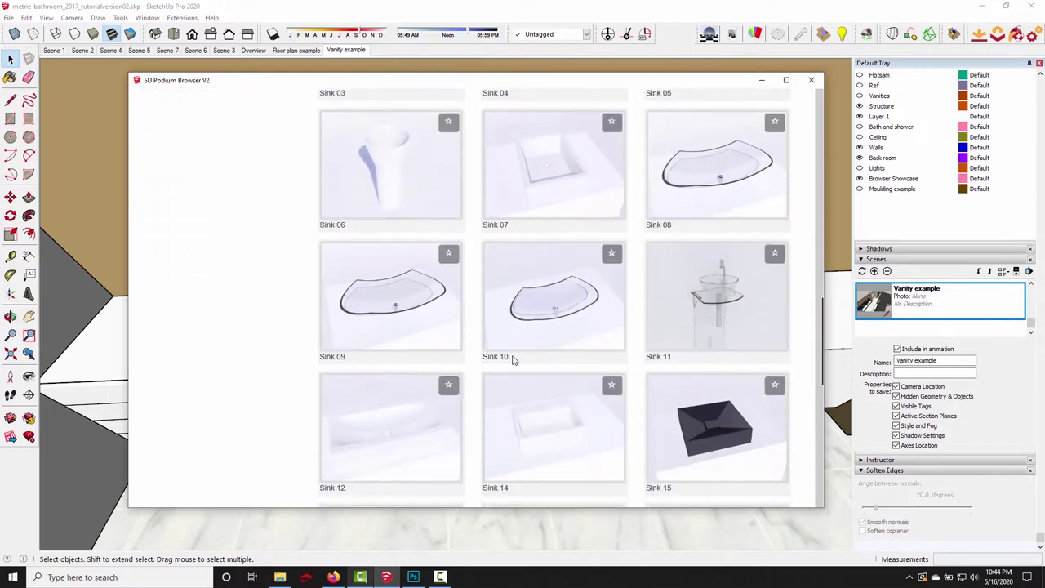
pyautogui.scroll(-5, 513, 359)
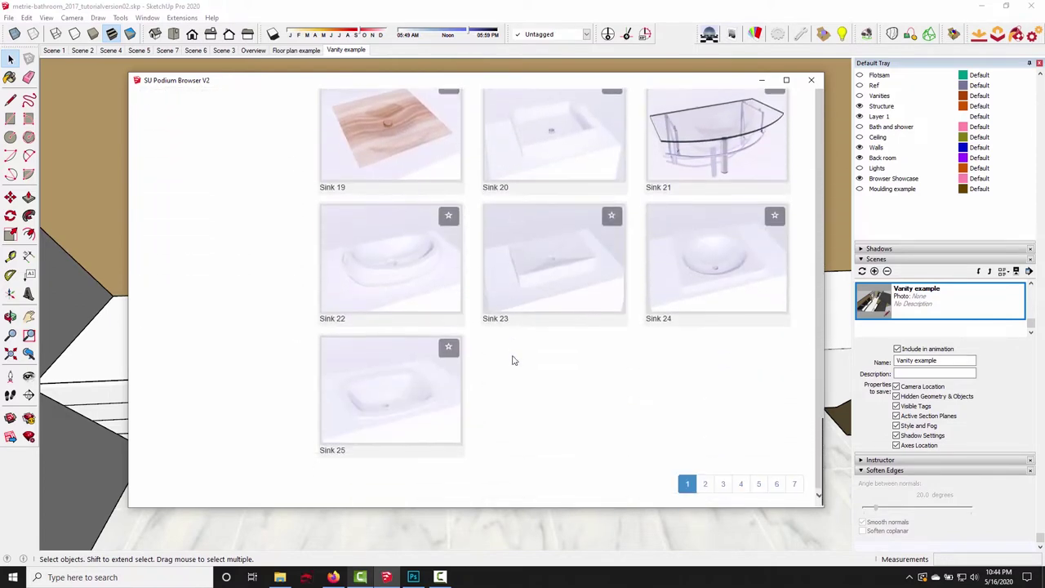
pyautogui.click(704, 483)
pyautogui.scroll(-5, 546, 235)
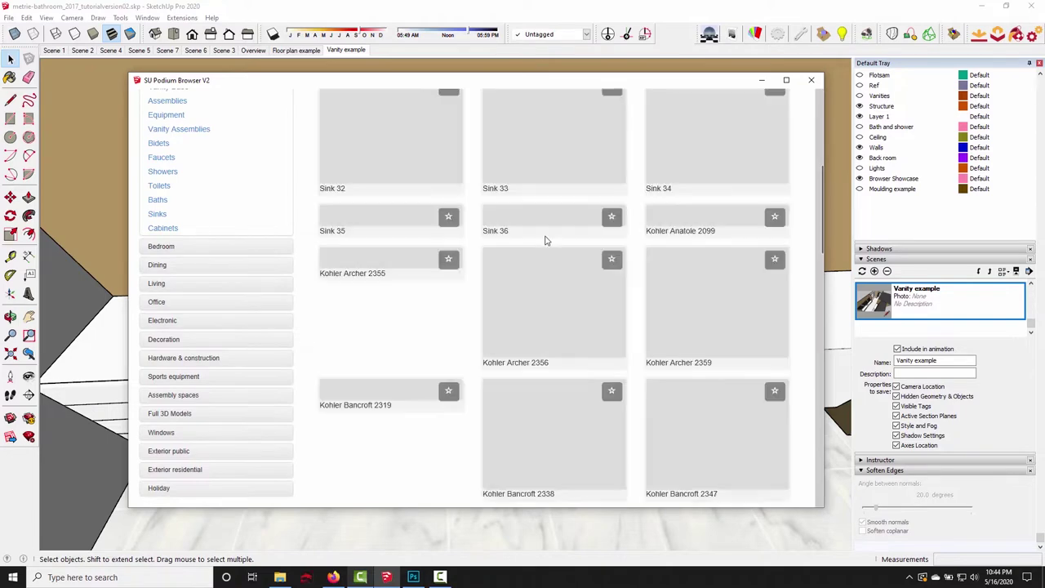
pyautogui.scroll(1, 546, 272)
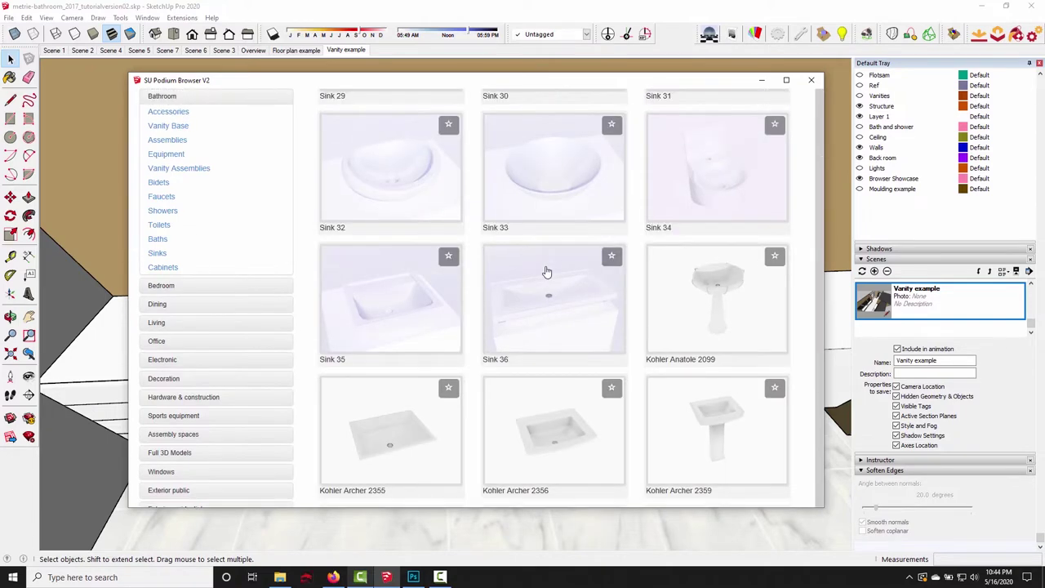
pyautogui.scroll(-5, 547, 272)
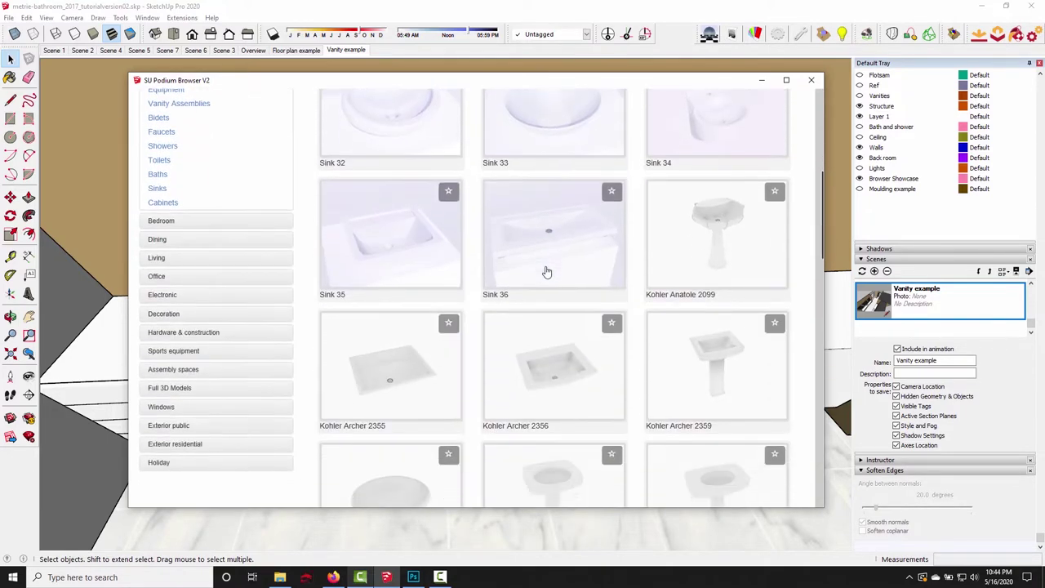
pyautogui.scroll(-10, 546, 271)
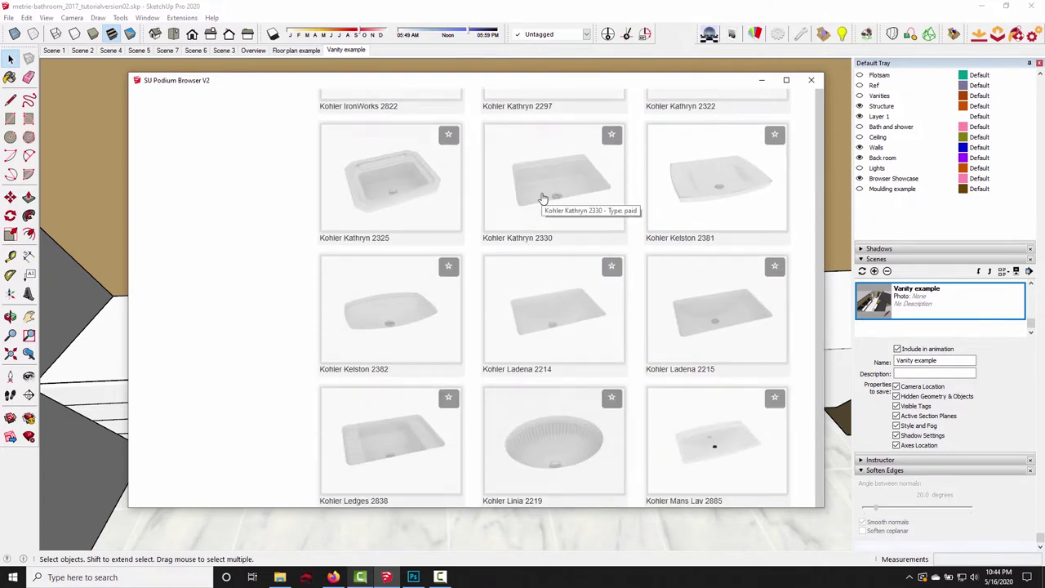
pyautogui.click(543, 198)
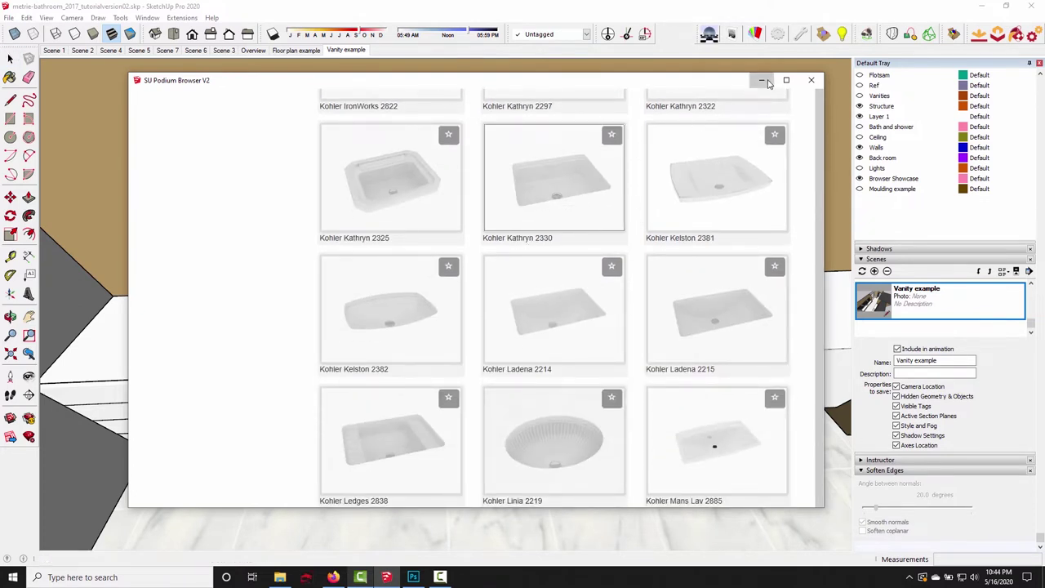
# - Minimize the Podium Browser and place the Kohler Kathryn 2330 sink on the vanity's countertop
pyautogui.click(761, 80)
pyautogui.moveTo(485, 350); pyautogui.dragTo(508, 344, button='middle')
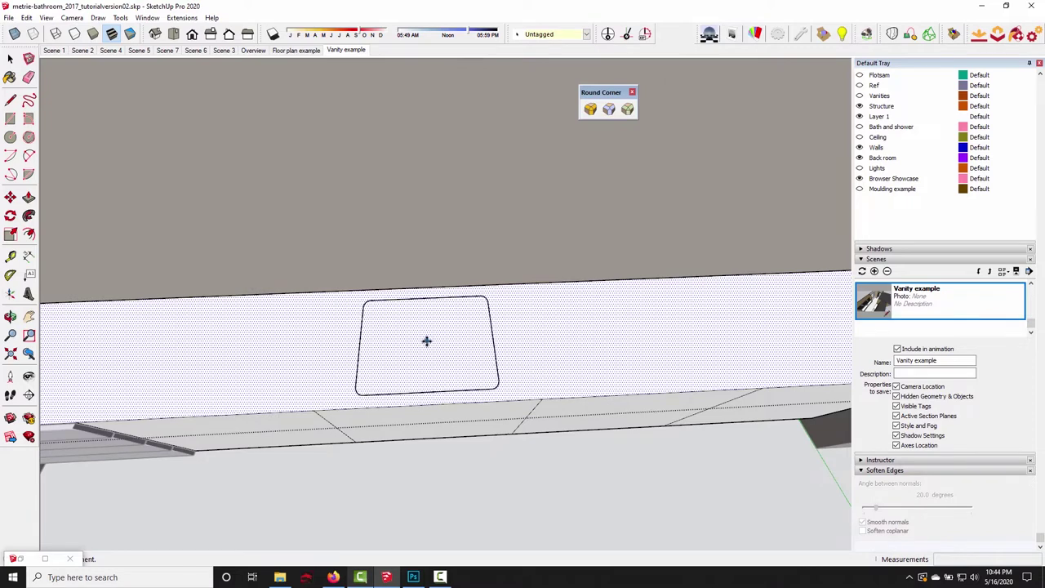
pyautogui.click(426, 342)
# - Examine the placed sink's rim and basin from several angles and select the surrounding vanity group
pyautogui.moveTo(416, 345); pyautogui.dragTo(638, 248, button='middle')
pyautogui.scroll(4, 509, 294)
pyautogui.moveTo(549, 293); pyautogui.dragTo(482, 224, button='middle')
pyautogui.press('space')
pyautogui.scroll(4, 461, 279)
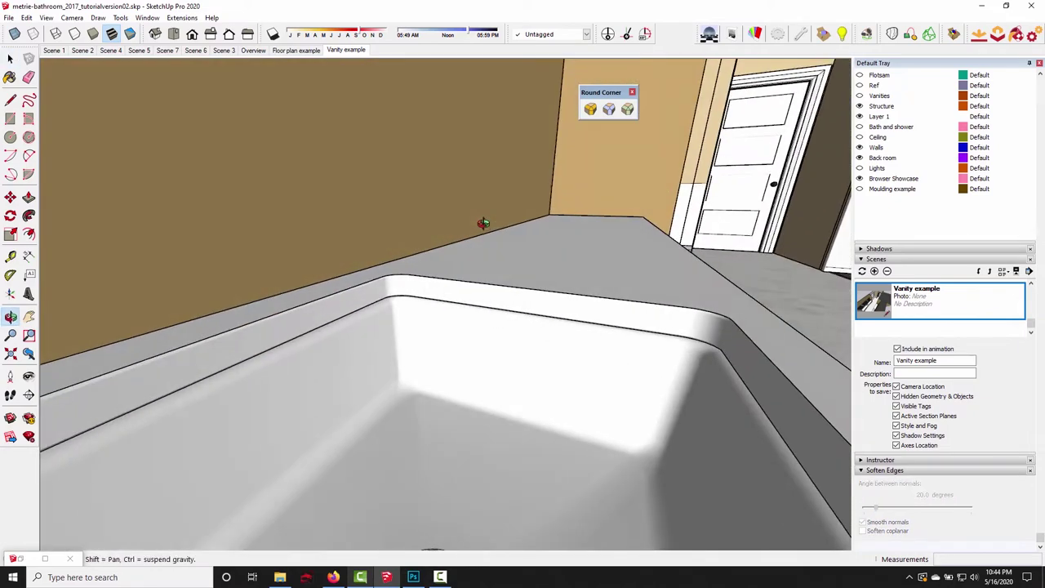
pyautogui.scroll(1, 564, 350)
pyautogui.moveTo(564, 350)
pyautogui.mouseDown(button='middle')
pyautogui.moveTo(535, 333)
pyautogui.moveTo(205, 441)
pyautogui.moveTo(179, 343)
pyautogui.moveTo(147, 280)
pyautogui.moveTo(562, 351)
pyautogui.mouseUp(button='middle')
pyautogui.scroll(-5, 432, 352)
pyautogui.moveTo(387, 352); pyautogui.dragTo(525, 381, button='middle')
pyautogui.click(411, 342)
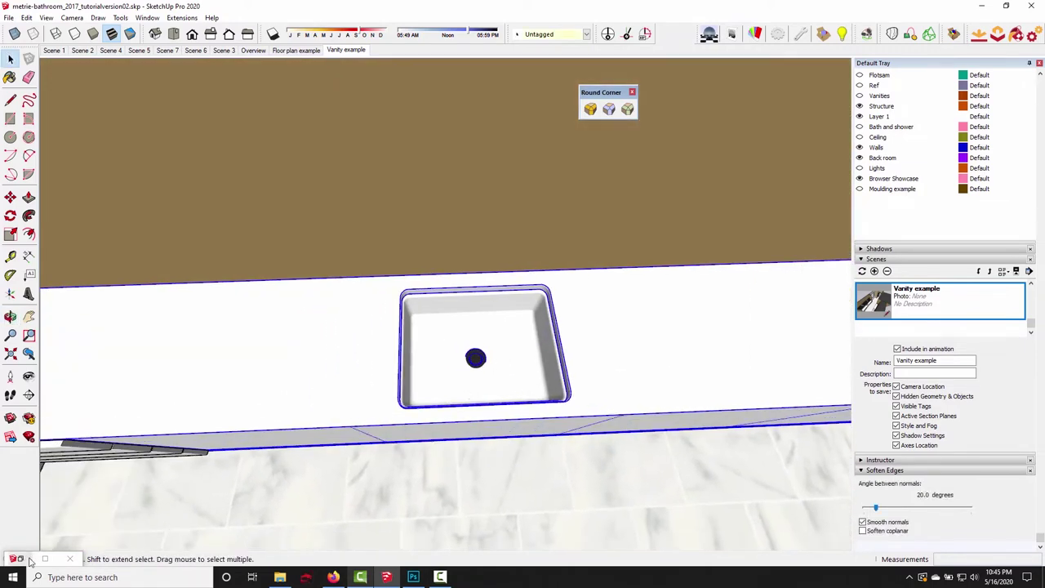
pyautogui.moveTo(283, 466); pyautogui.dragTo(403, 405, button='middle')
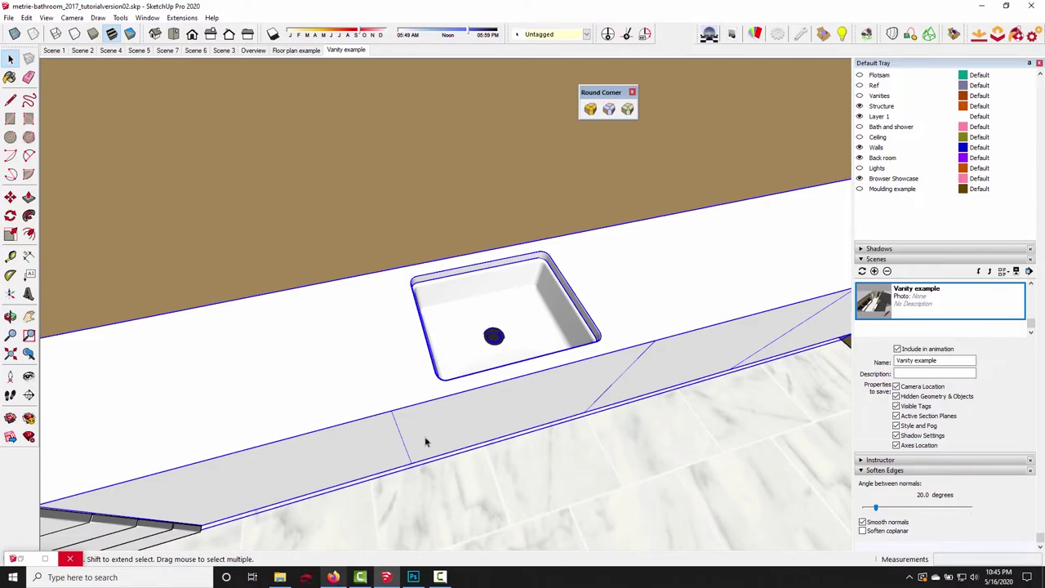
# - Switch to Firefox and enlarge the Atwood-01.jpg reference photo to examine the faucet beside the sink
pyautogui.click(332, 576)
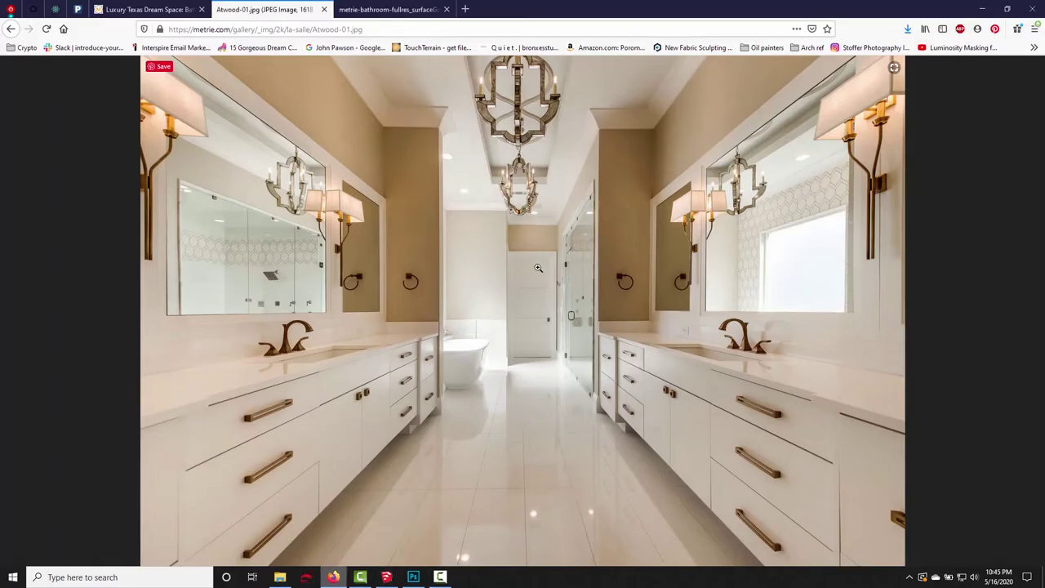
pyautogui.click(288, 346)
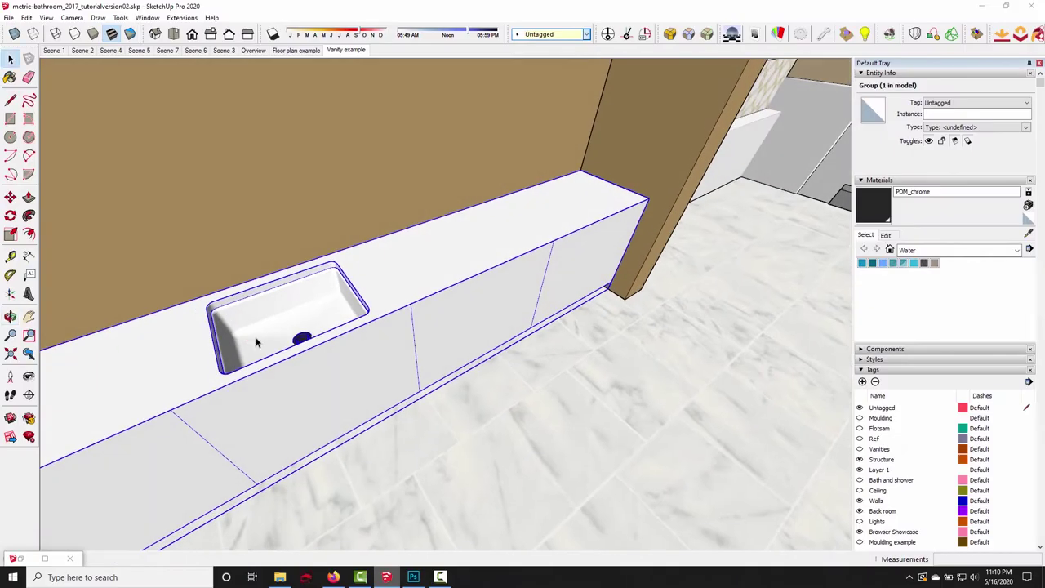
pyautogui.moveTo(256, 345); pyautogui.dragTo(470, 266, button='middle')
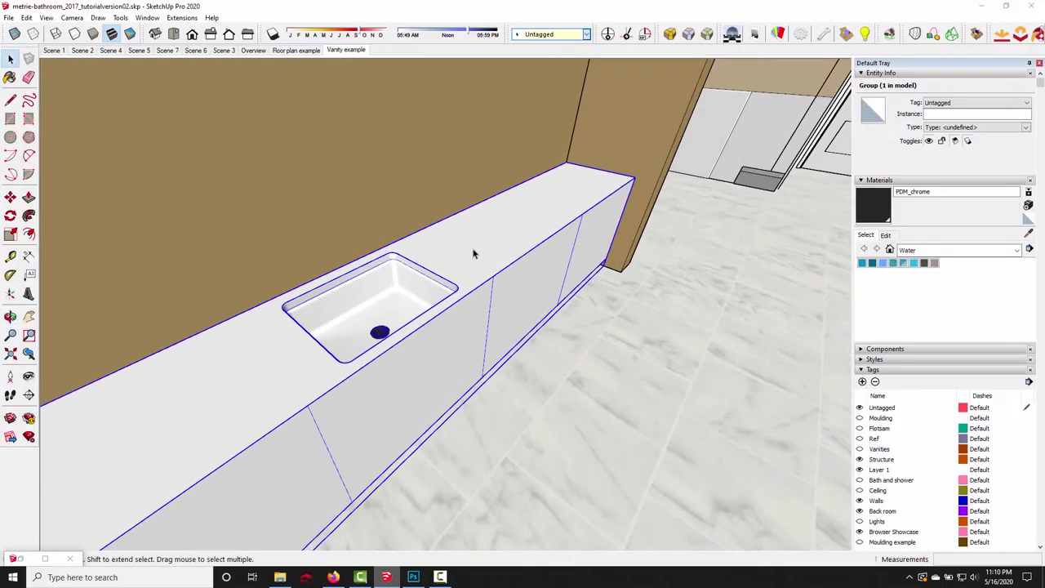
# - Hide the selected example vanity group and turn on the Vanities tag
pyautogui.rightClick(474, 256)
pyautogui.click(496, 282)
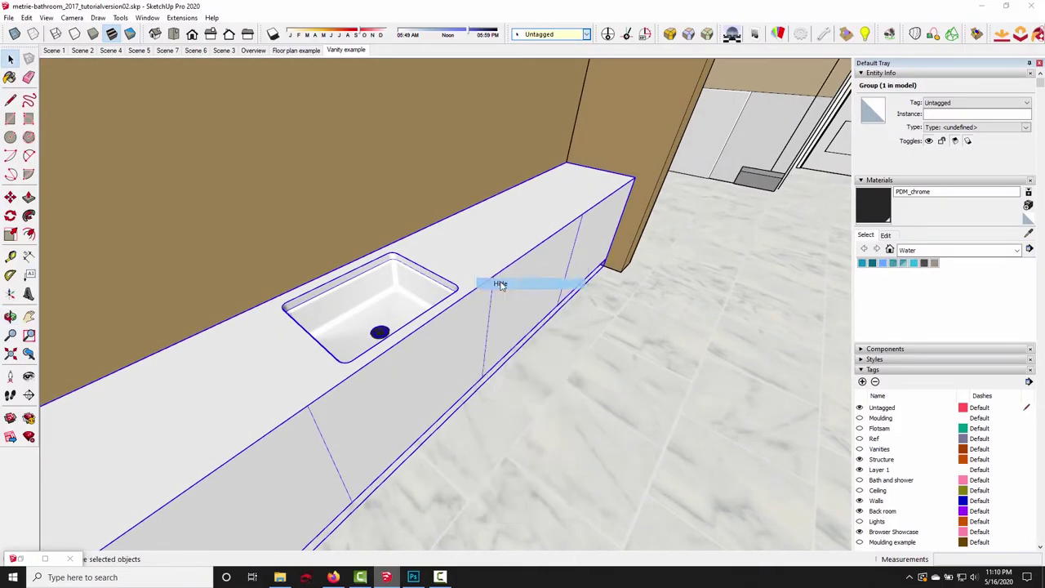
pyautogui.scroll(-3, 894, 394)
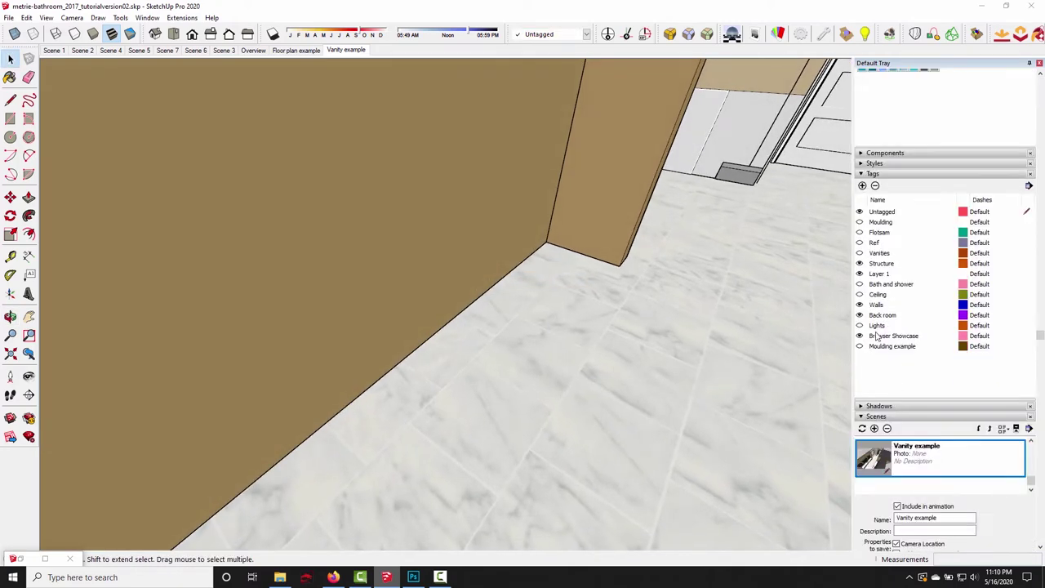
pyautogui.click(859, 254)
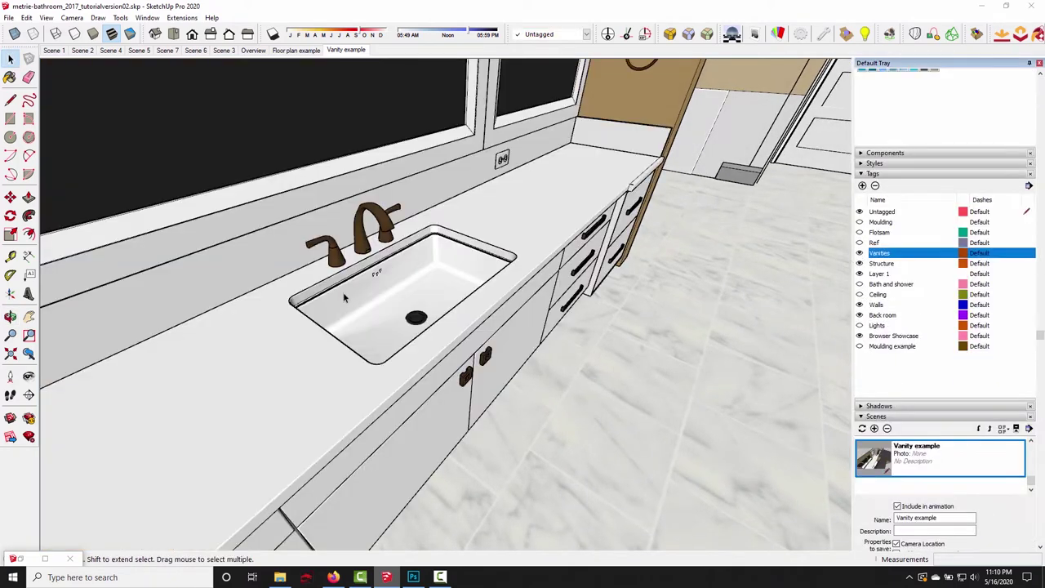
# - Select the faucet on the finished vanity and check its component definition in Entity Info
pyautogui.moveTo(346, 296); pyautogui.dragTo(462, 297, button='middle')
pyautogui.click(413, 288)
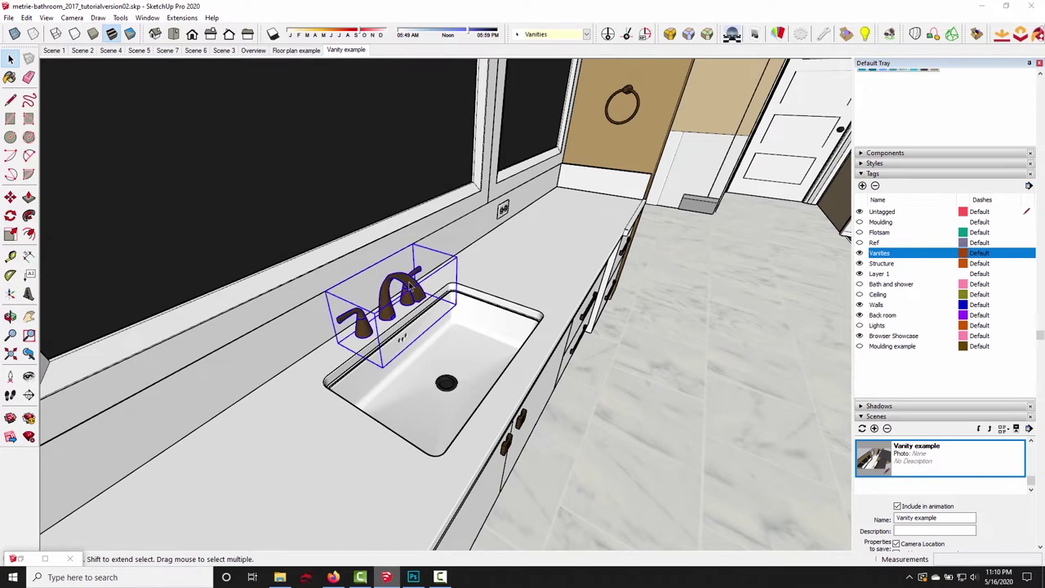
pyautogui.scroll(2, 790, 211)
pyautogui.scroll(3, 938, 204)
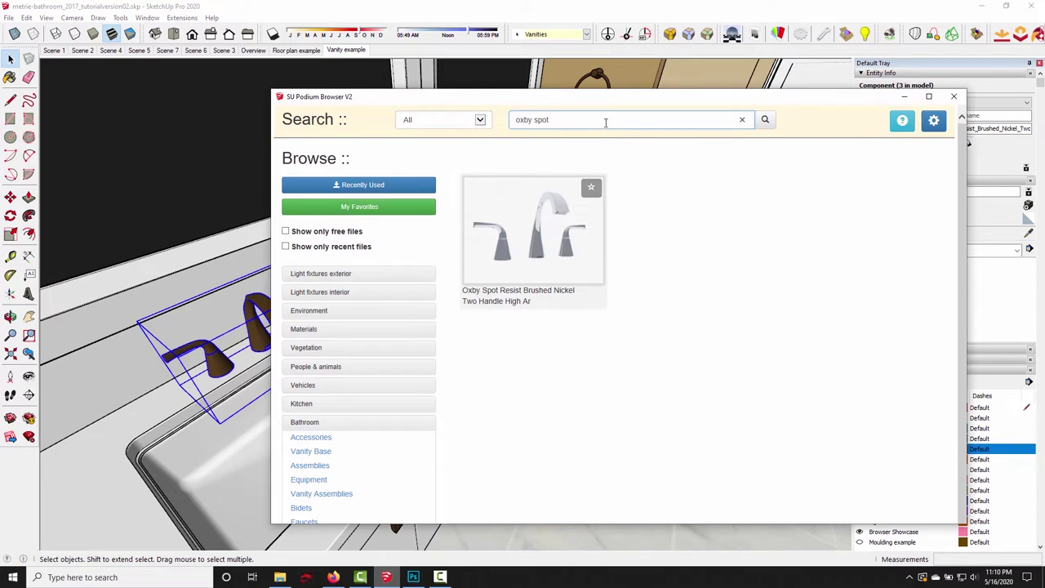
# - Search the Podium Browser for "oxby spot", place the Oxby Spot Resist Brushed Nickel faucet beside the sink, and minimize the browser
pyautogui.click(600, 120)
pyautogui.click(576, 119)
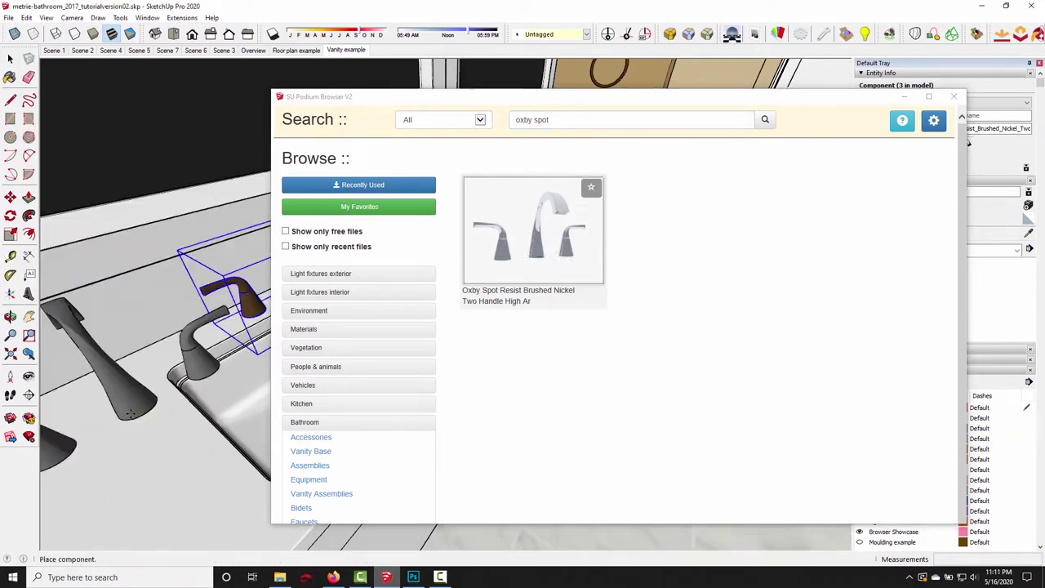
pyautogui.click(145, 410)
pyautogui.moveTo(144, 411); pyautogui.dragTo(168, 382, button='middle')
pyautogui.click(900, 96)
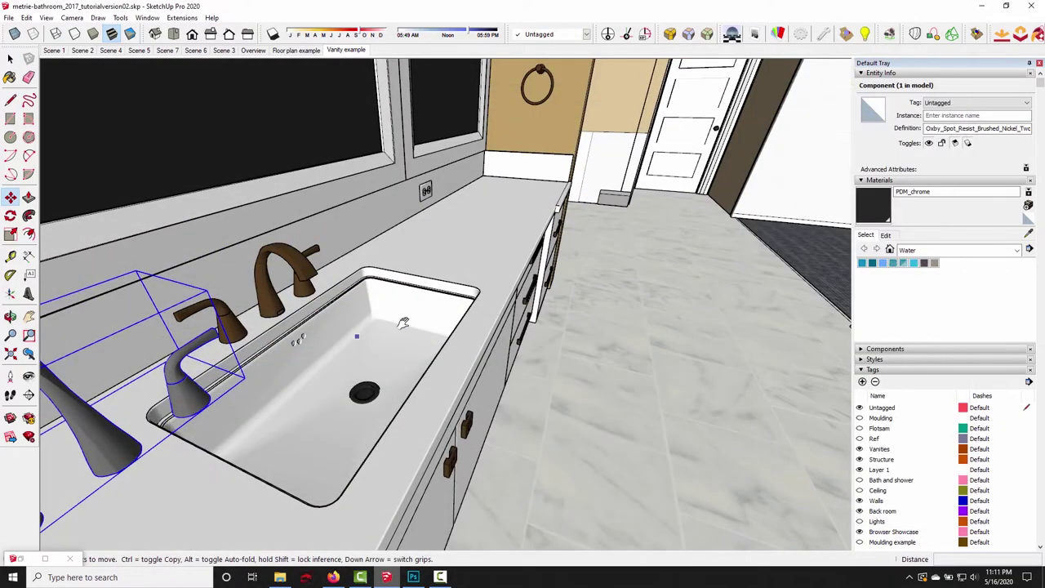
# - Sample the new faucet's material and edit its HSB color to saturation 28 and brightness 53
pyautogui.moveTo(400, 321)
pyautogui.mouseDown(button='middle')
pyautogui.moveTo(522, 294)
pyautogui.moveTo(569, 251)
pyautogui.moveTo(424, 247)
pyautogui.mouseUp(button='middle')
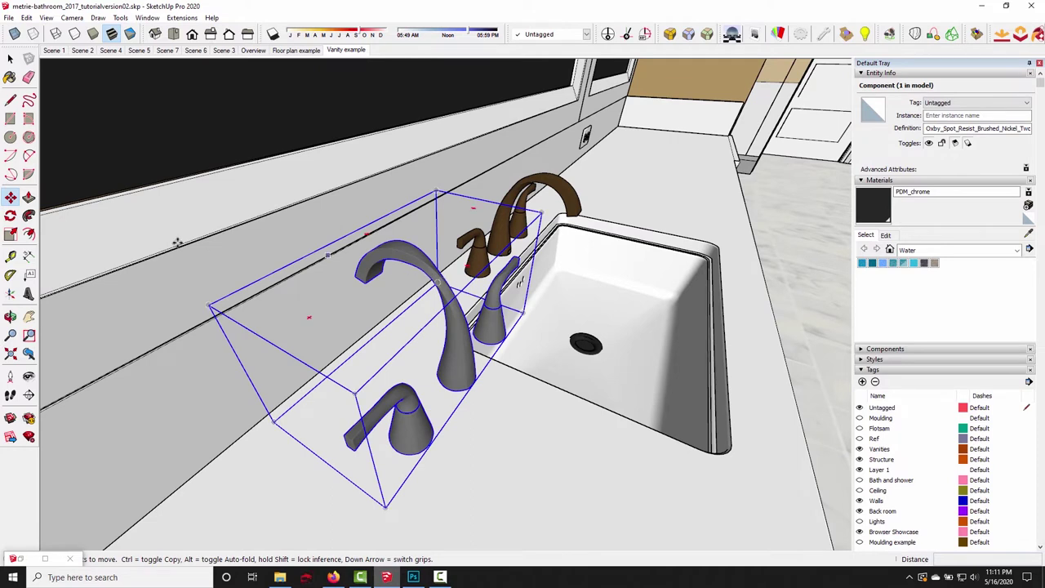
pyautogui.click(10, 77)
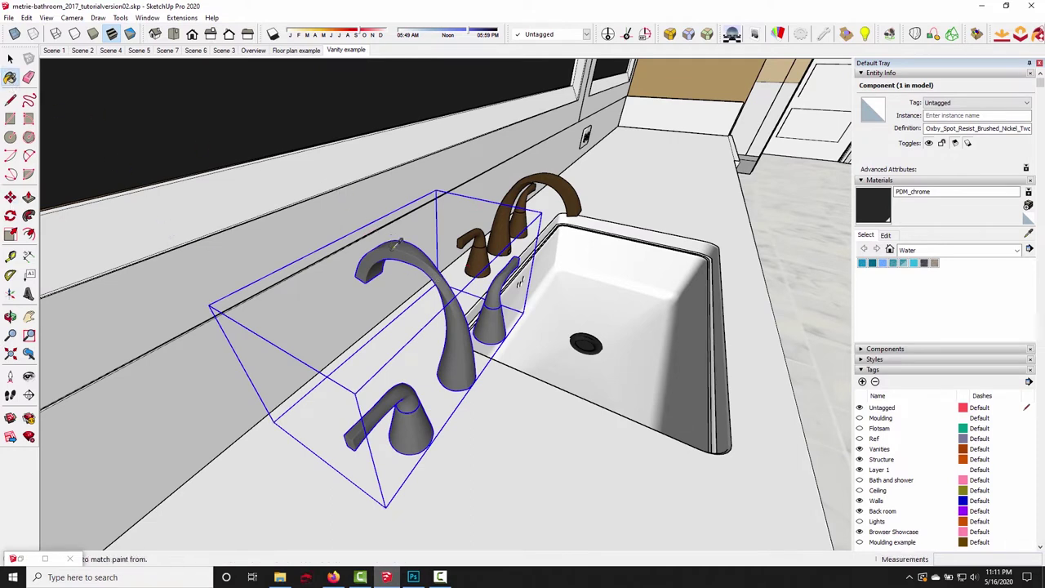
pyautogui.keyDown('alt'); pyautogui.click(388, 239); pyautogui.keyUp('alt')
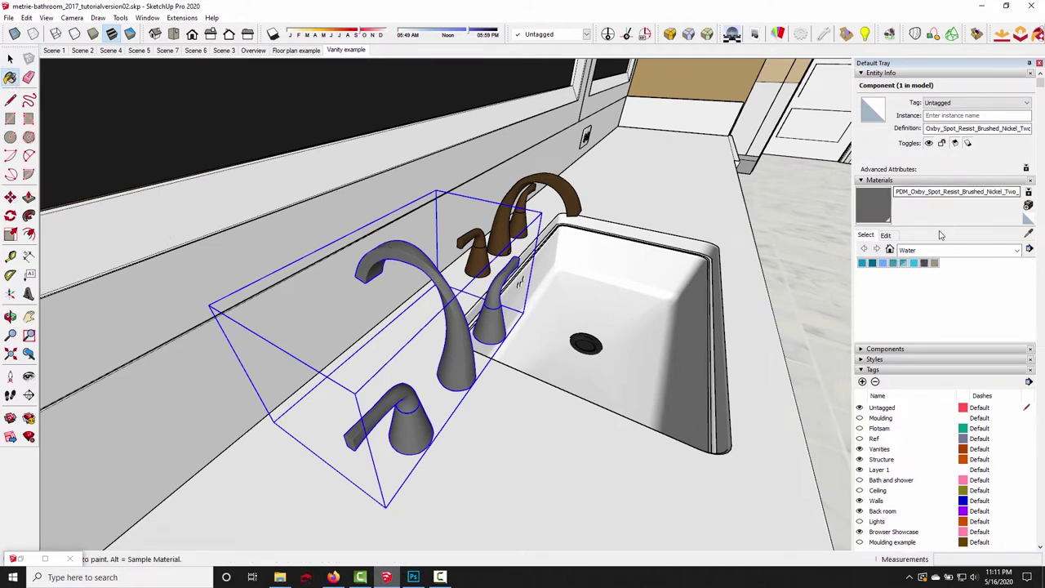
pyautogui.click(887, 235)
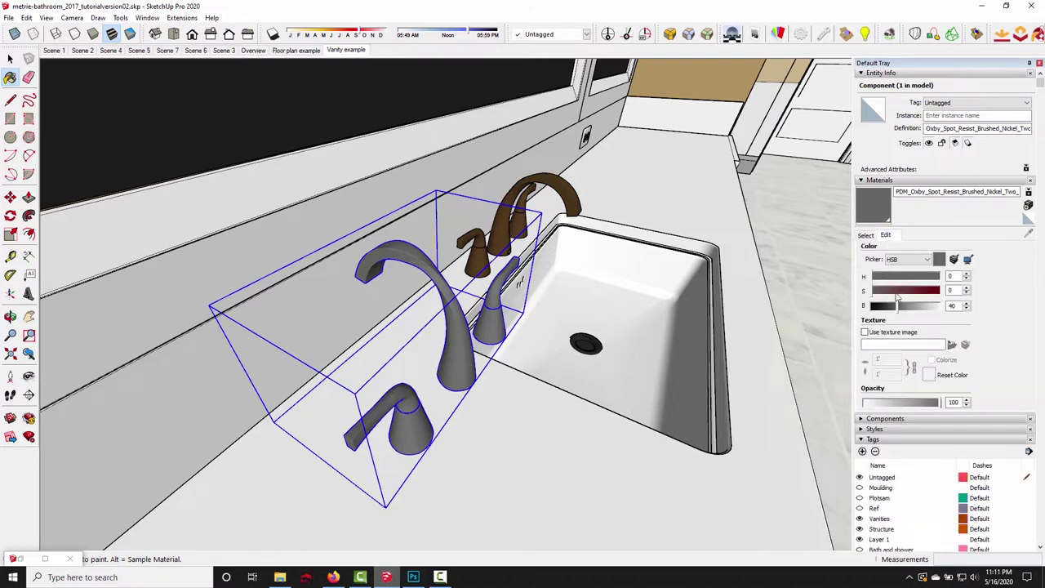
pyautogui.moveTo(874, 292)
pyautogui.mouseDown()
pyautogui.moveTo(911, 307)
pyautogui.moveTo(909, 318)
pyautogui.mouseUp()
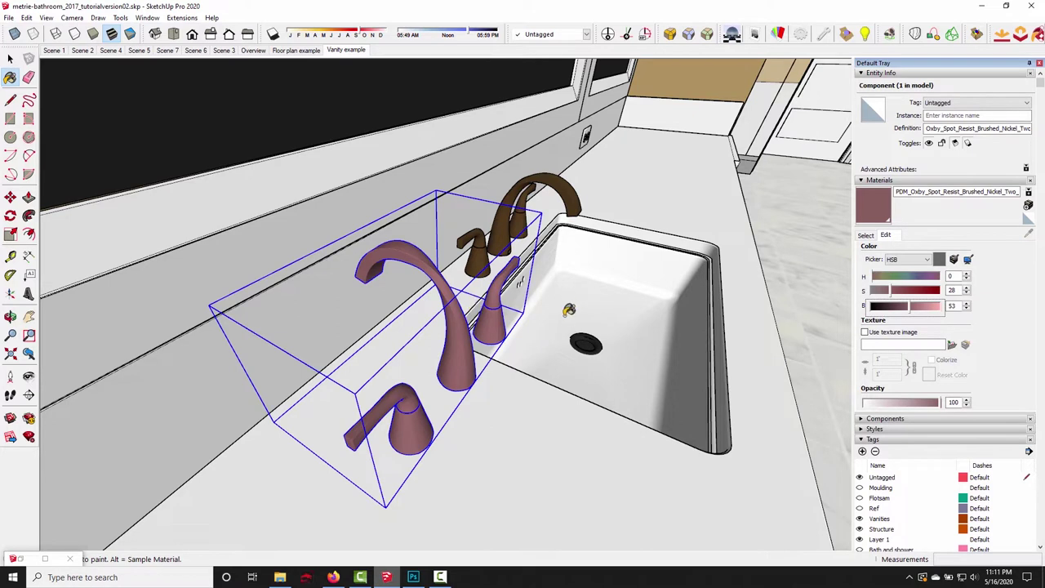
# - Delete the recolored faucet from the countertop
pyautogui.press('space')
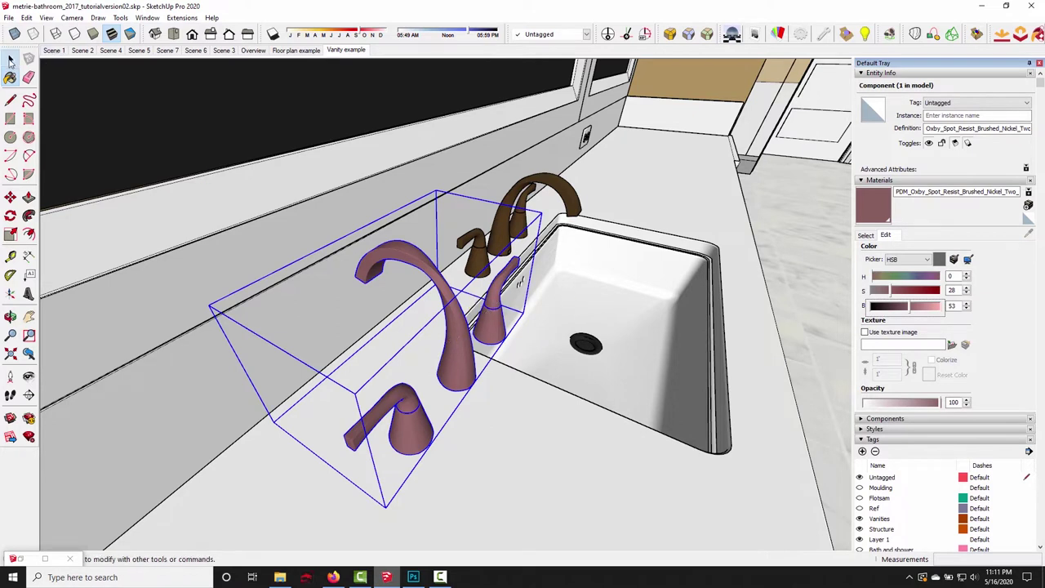
pyautogui.press('Delete')
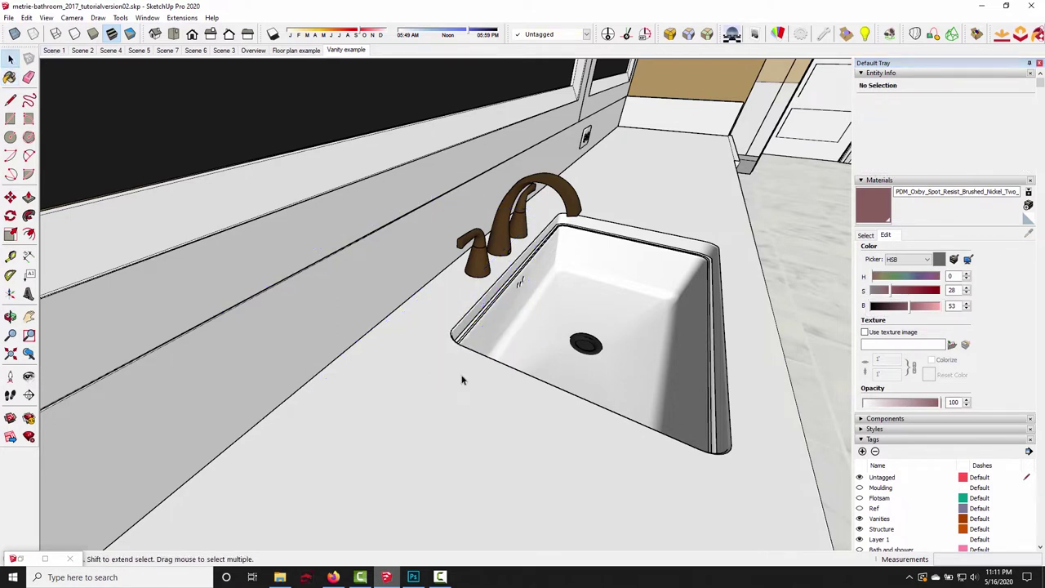
pyautogui.moveTo(639, 274); pyautogui.dragTo(603, 232, button='middle')
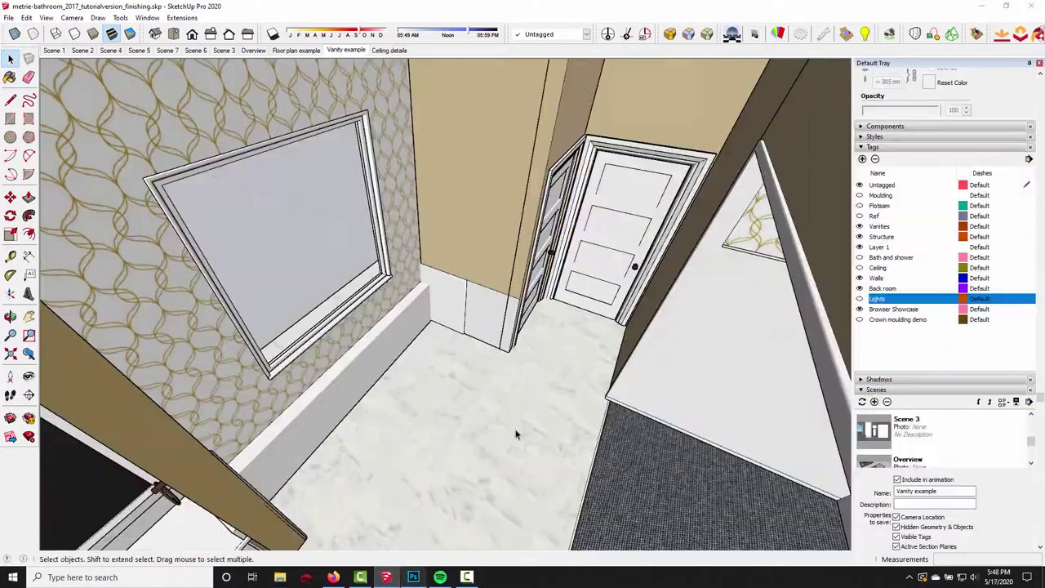
pyautogui.moveTo(511, 325); pyautogui.dragTo(424, 424, button='middle')
pyautogui.scroll(3, 367, 452)
pyautogui.moveTo(367, 452); pyautogui.dragTo(400, 473, button='middle')
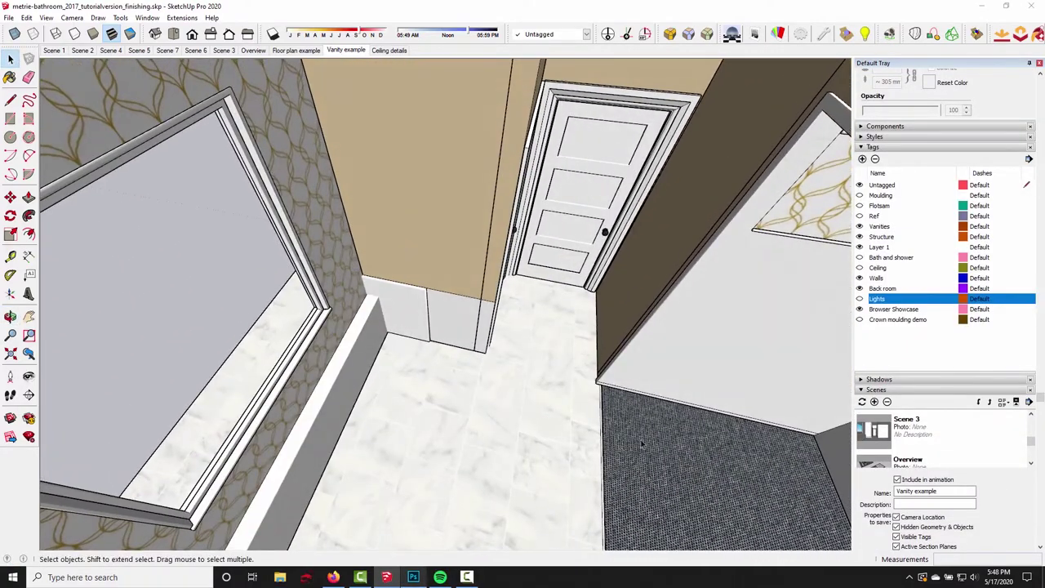
# - Switch to Photoshop and examine the bathtub area between the vanities in the final-with-ref.psd render
pyautogui.moveTo(641, 441); pyautogui.dragTo(572, 460, button='middle')
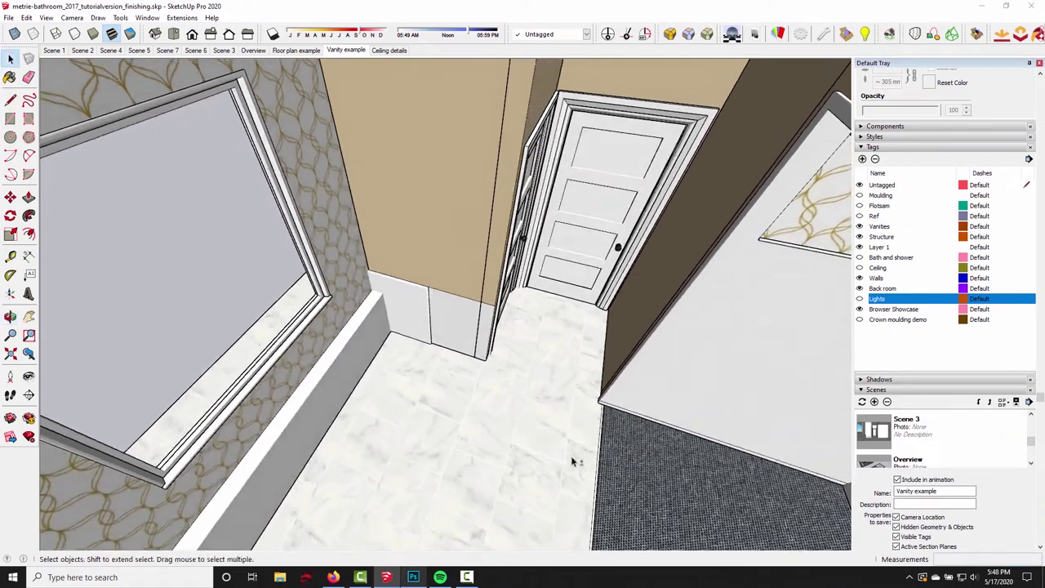
pyautogui.click(413, 577)
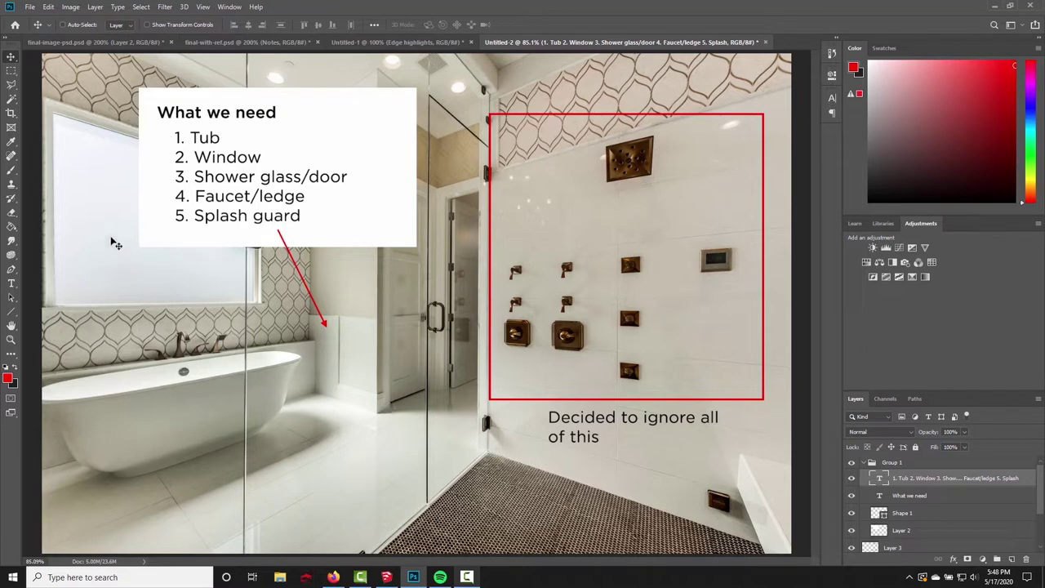
pyautogui.click(254, 43)
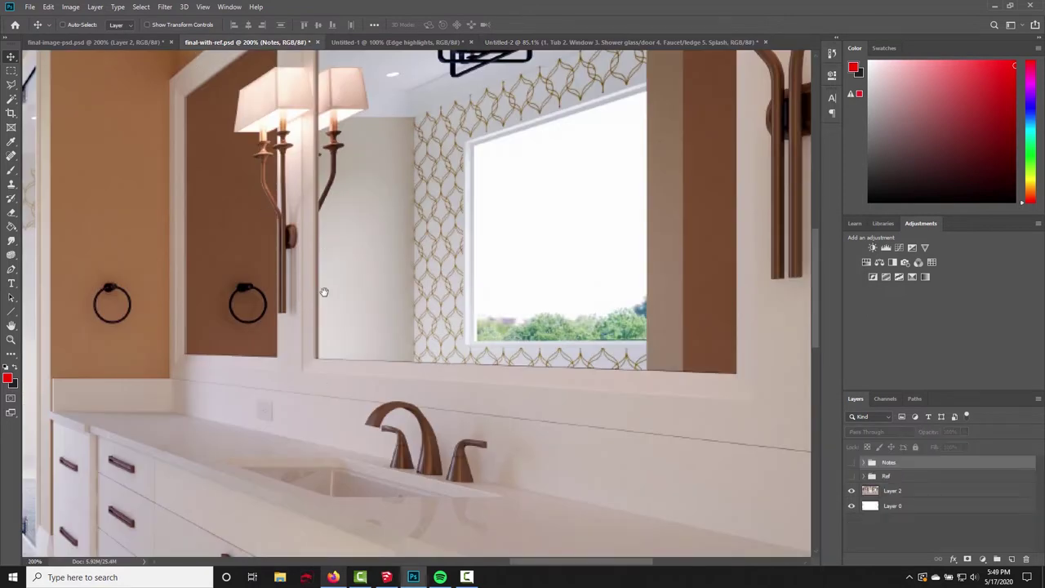
pyautogui.moveTo(324, 292); pyautogui.dragTo(532, 252)
pyautogui.moveTo(251, 347); pyautogui.dragTo(587, 389)
pyautogui.moveTo(252, 441); pyautogui.dragTo(267, 442)
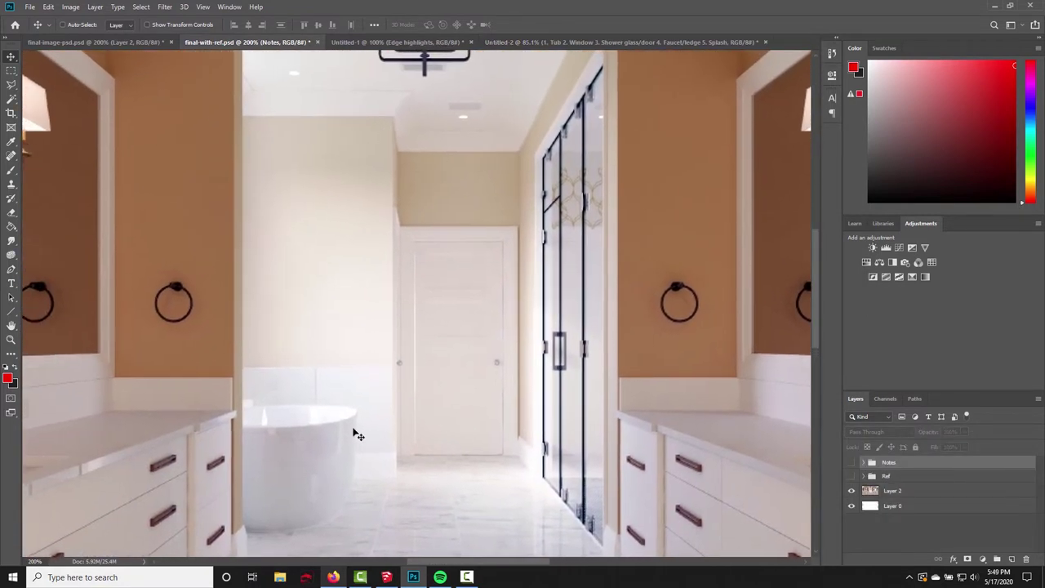
# - Compare the window and wallpaper reflections in the mirror with the visible bathtub area of the render
pyautogui.hotkey('ctrl', '-')
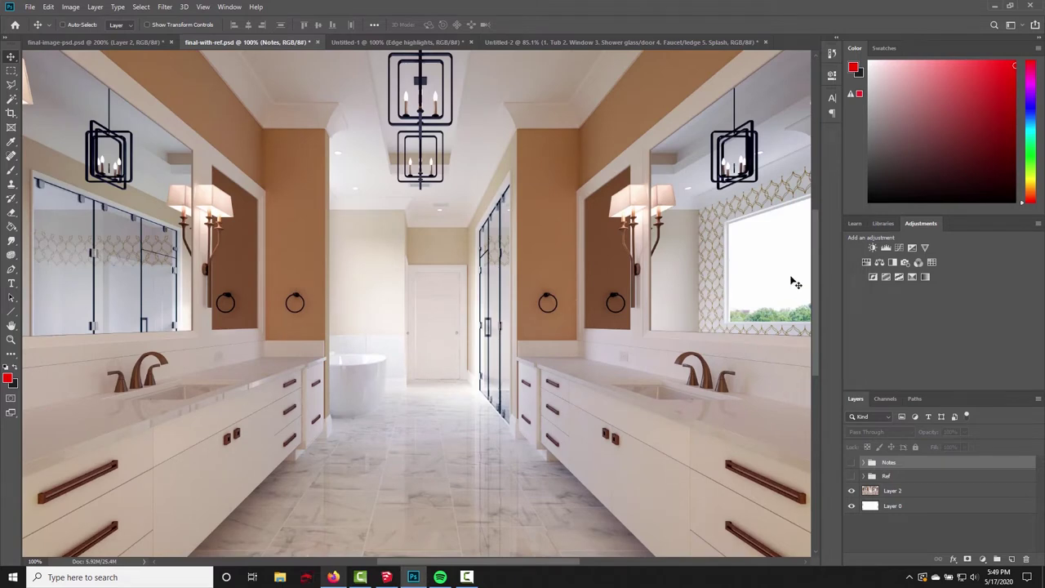
pyautogui.hotkey('ctrl', '+')
pyautogui.hotkey('ctrl', '+')
pyautogui.moveTo(656, 231); pyautogui.dragTo(163, 310)
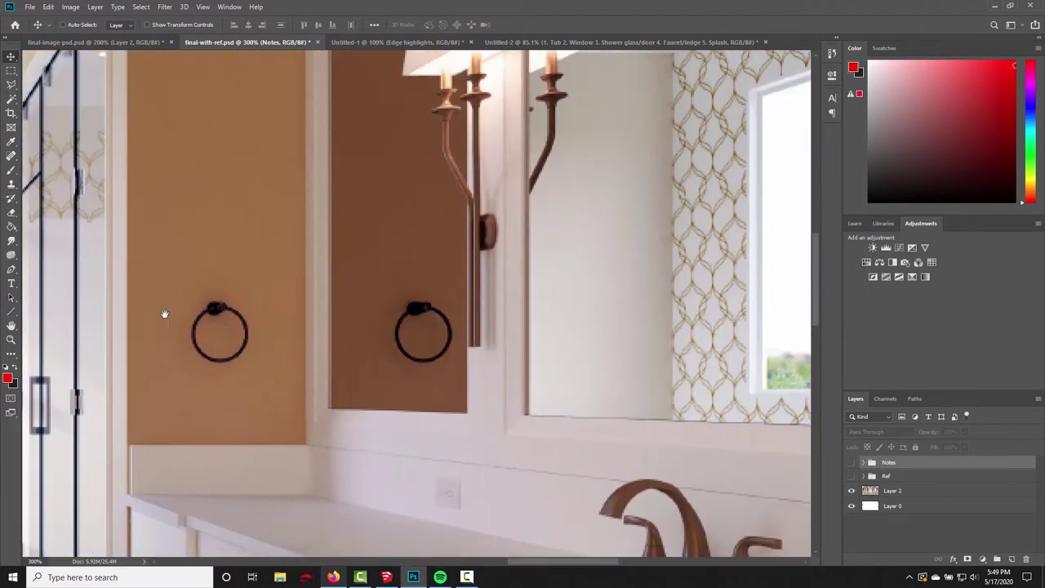
pyautogui.moveTo(577, 335); pyautogui.dragTo(563, 339)
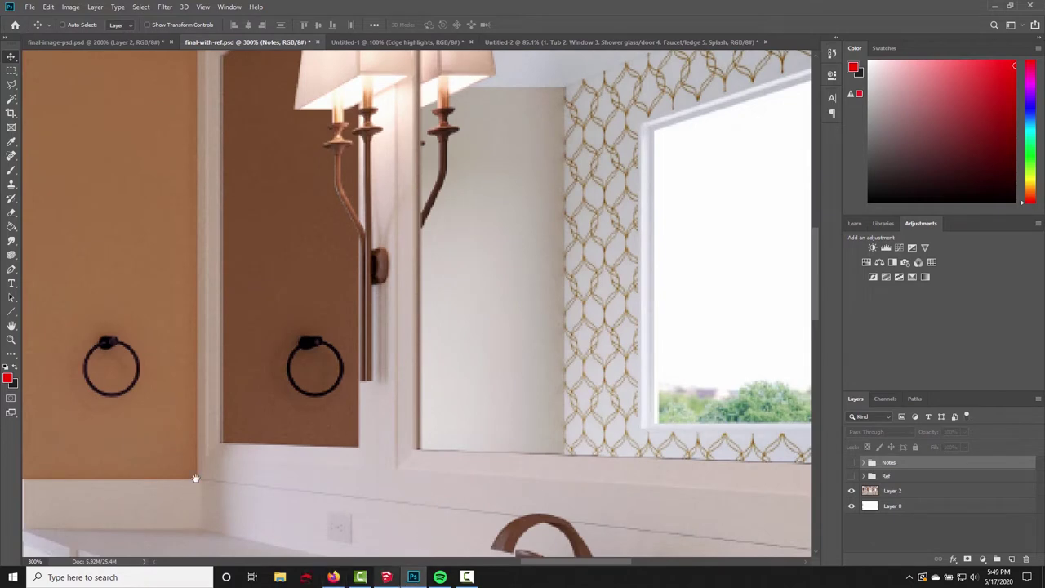
pyautogui.moveTo(199, 482); pyautogui.dragTo(804, 346)
pyautogui.moveTo(238, 391); pyautogui.dragTo(300, 402)
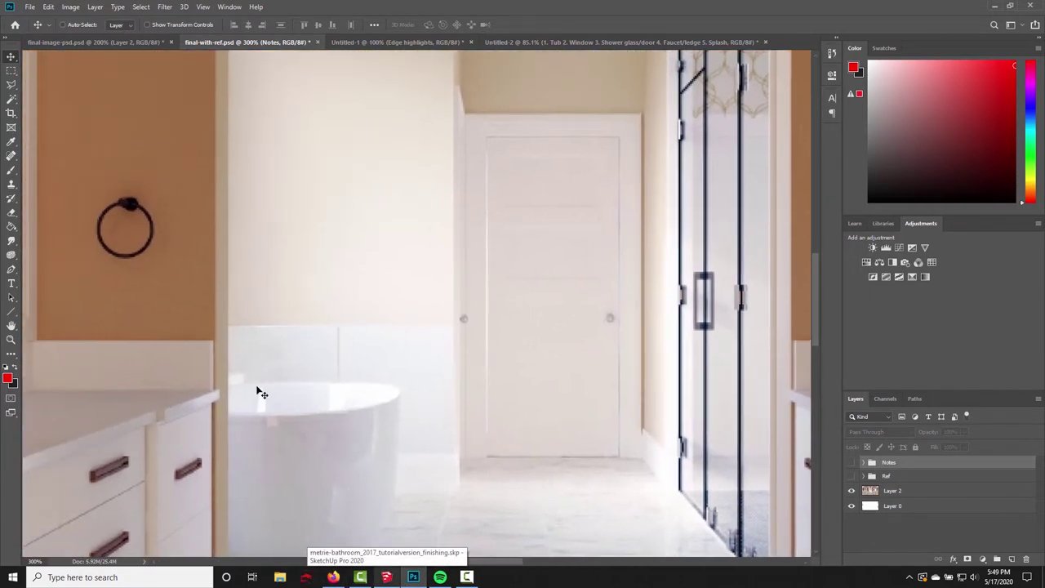
# - Examine the tub rim, ledge and splash guard beside the vanity in the enlarged render
pyautogui.hotkey('ctrl', '+')
pyautogui.hotkey('ctrl', '+')
pyautogui.moveTo(293, 350); pyautogui.dragTo(410, 349)
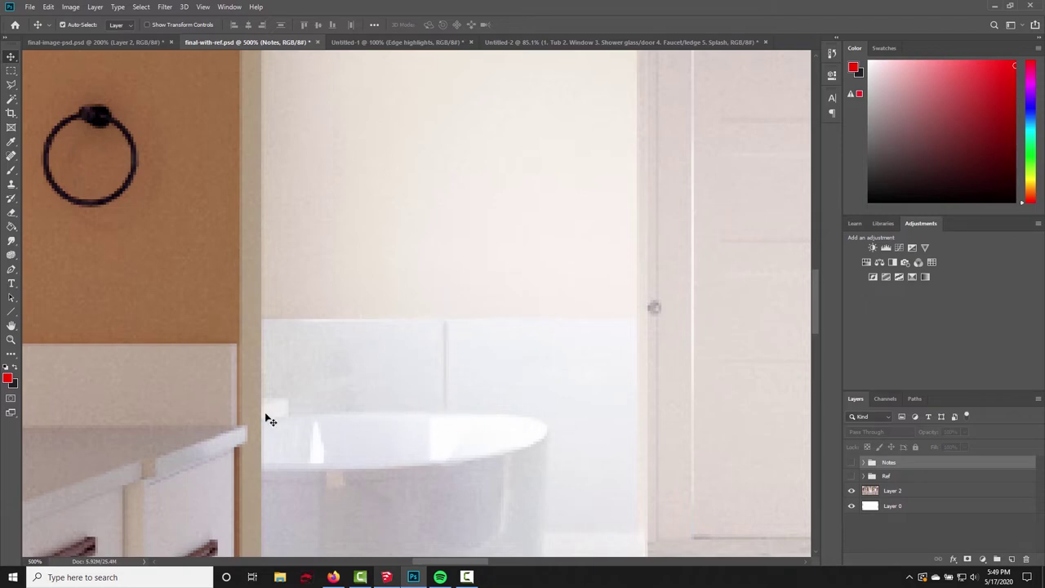
pyautogui.hotkey('ctrl', '+')
pyautogui.moveTo(263, 420); pyautogui.dragTo(303, 386)
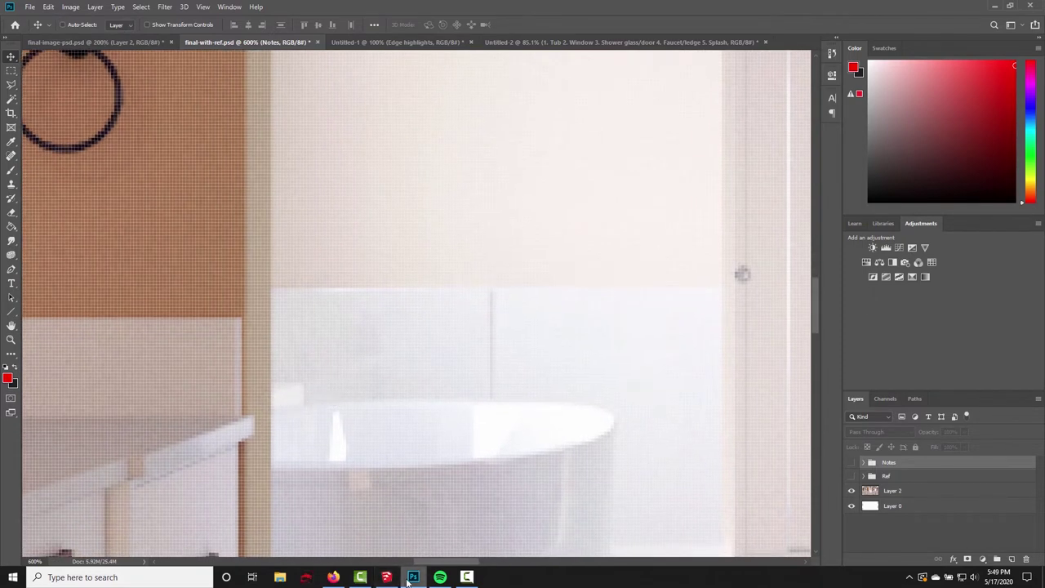
# - Review the annotated tub and shower photo, the Metrie gallery page in Firefox, and the final-with-ref.psd render
pyautogui.click(606, 41)
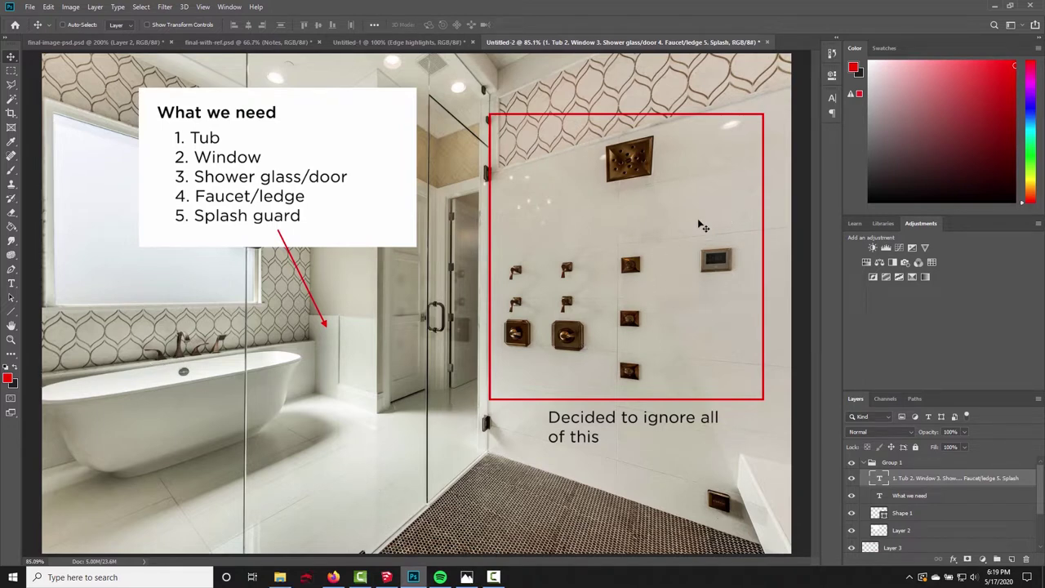
pyautogui.click(333, 577)
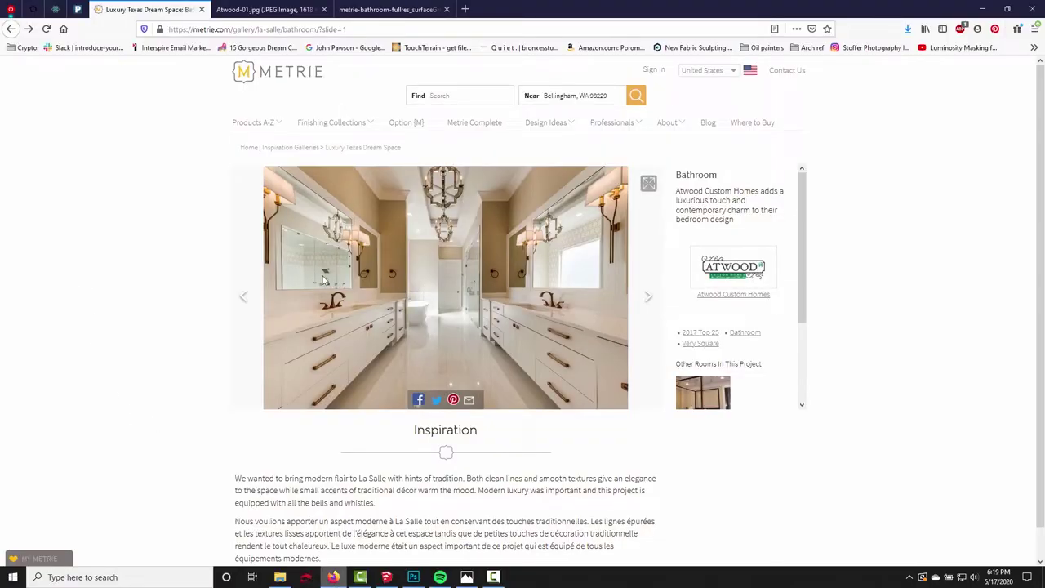
pyautogui.click(414, 577)
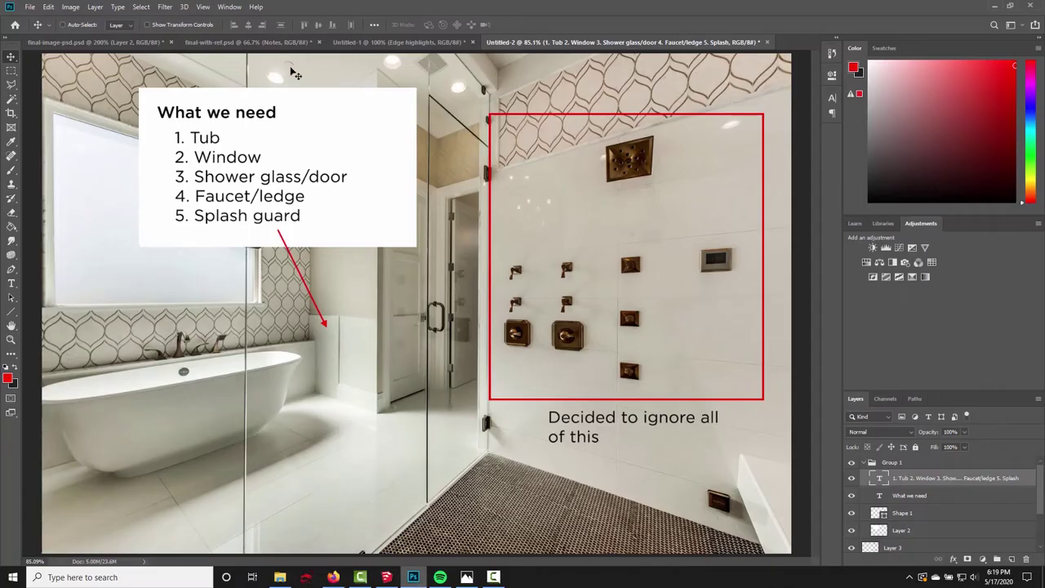
pyautogui.click(290, 41)
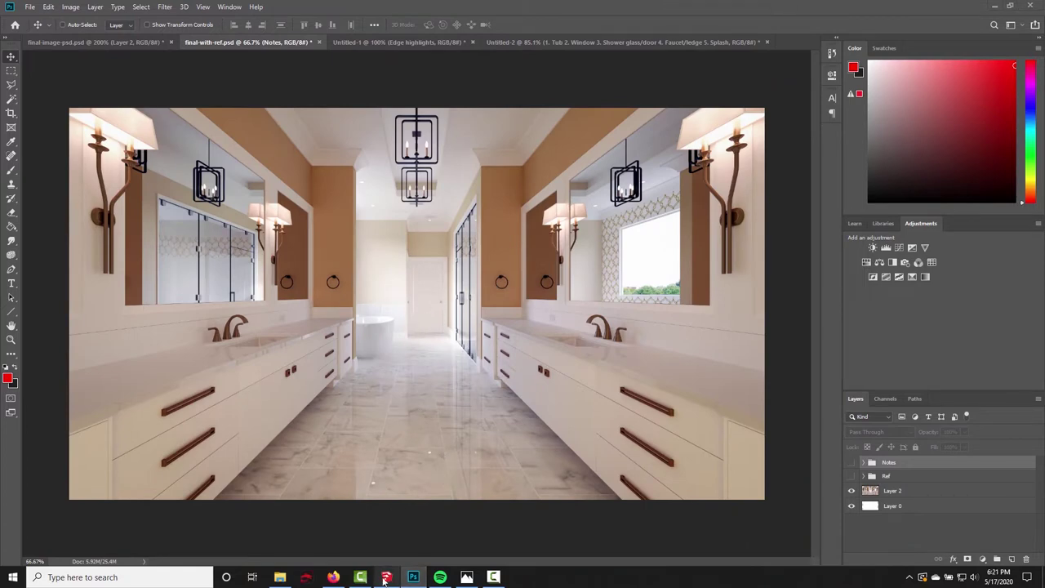
# - Switch to SketchUp, check the bathtub's component definition, and look up "kohler sunstruck" in the Podium Browser
pyautogui.click(386, 577)
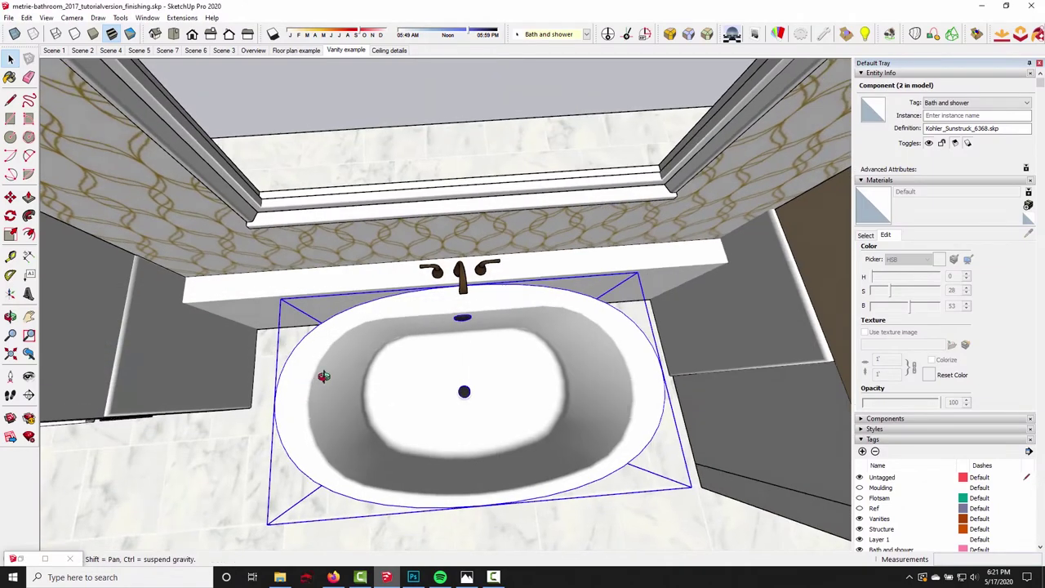
pyautogui.moveTo(323, 376); pyautogui.dragTo(459, 363, button='middle')
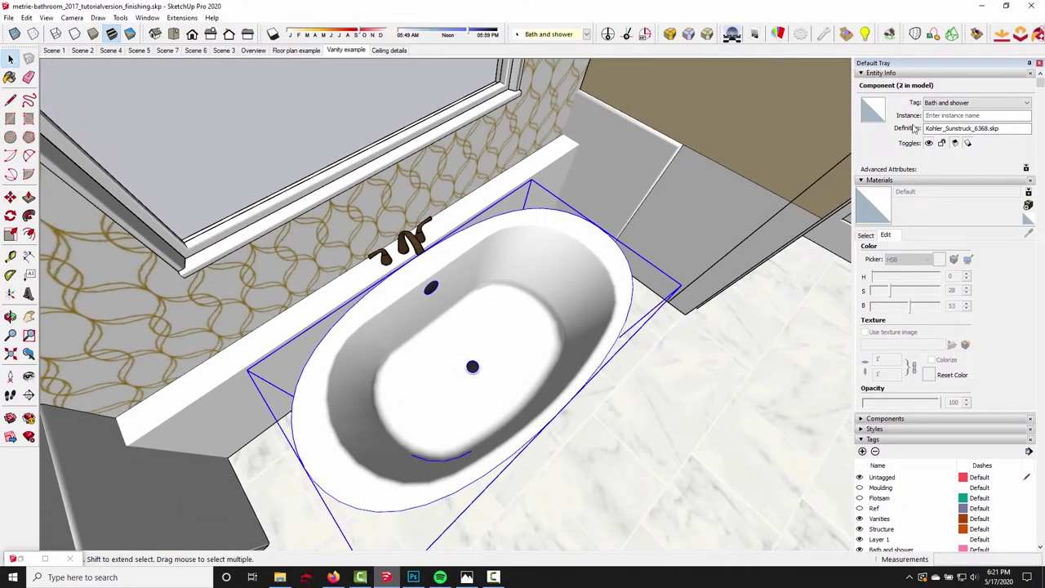
pyautogui.click(1000, 129)
pyautogui.doubleClick(31, 559)
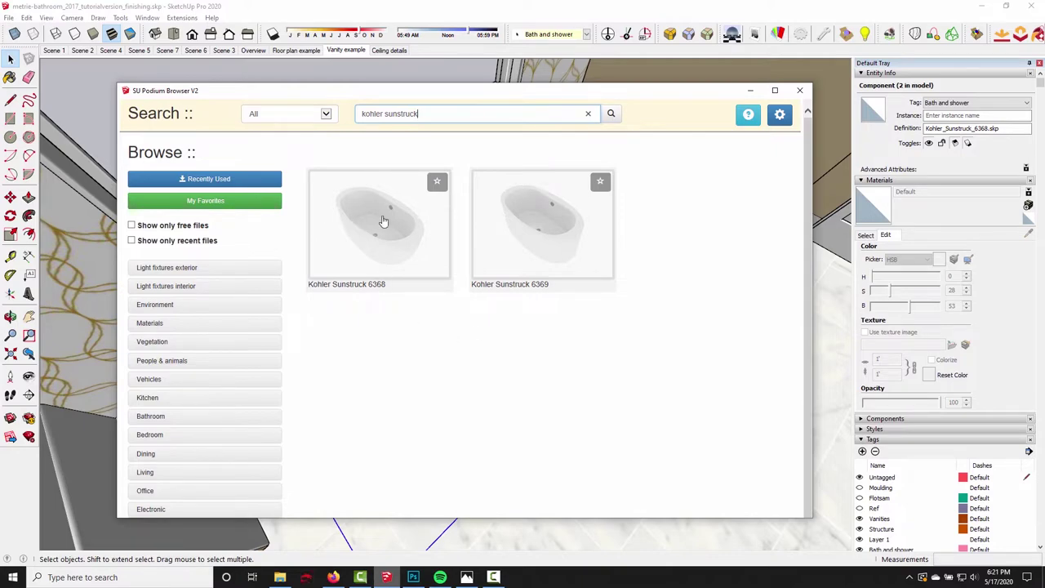
pyautogui.click(750, 90)
# - Select the tub faucet to check its component definition and compare it with the vanity faucets
pyautogui.moveTo(602, 230)
pyautogui.mouseDown(button='middle')
pyautogui.moveTo(425, 311)
pyautogui.moveTo(405, 308)
pyautogui.moveTo(427, 306)
pyautogui.mouseUp(button='middle')
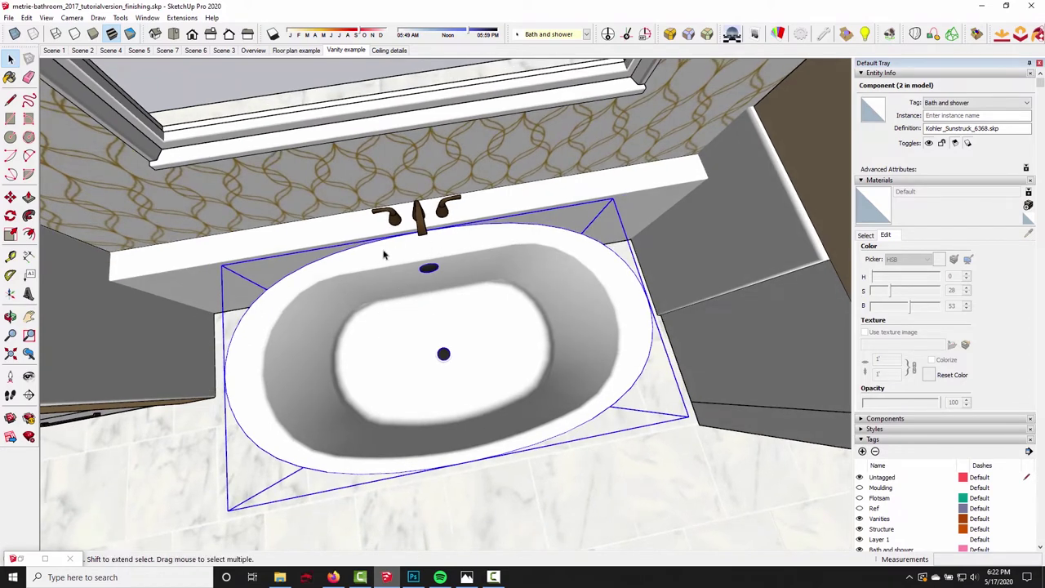
pyautogui.click(420, 230)
pyautogui.keyDown('shift'); pyautogui.moveTo(401, 315); pyautogui.dragTo(343, 292, button='middle'); pyautogui.keyUp('shift')
pyautogui.scroll(-7, 415, 322)
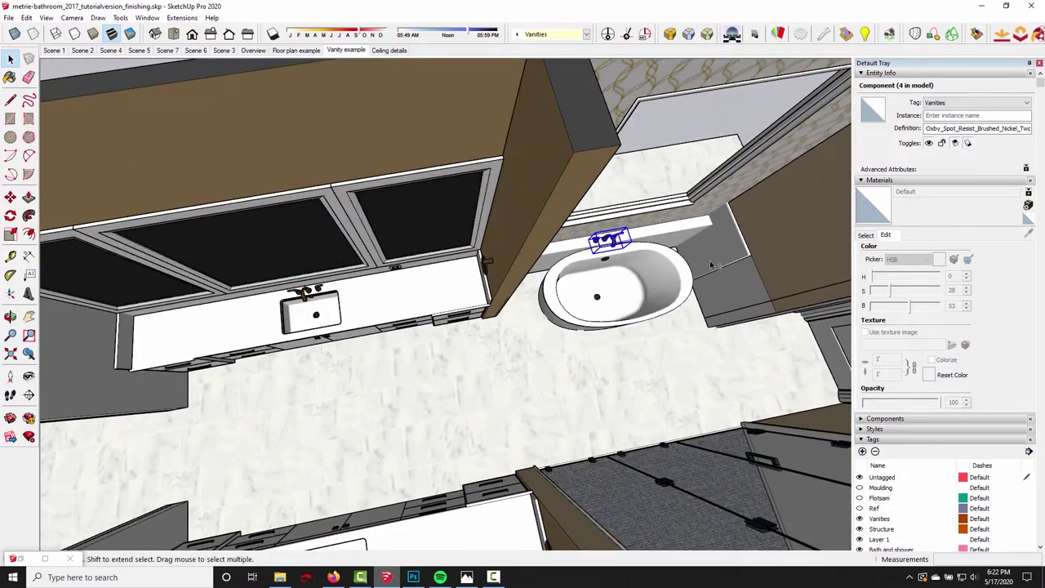
pyautogui.keyDown('shift'); pyautogui.moveTo(710, 264); pyautogui.dragTo(476, 412, button='middle'); pyautogui.keyUp('shift')
pyautogui.scroll(5, 538, 278)
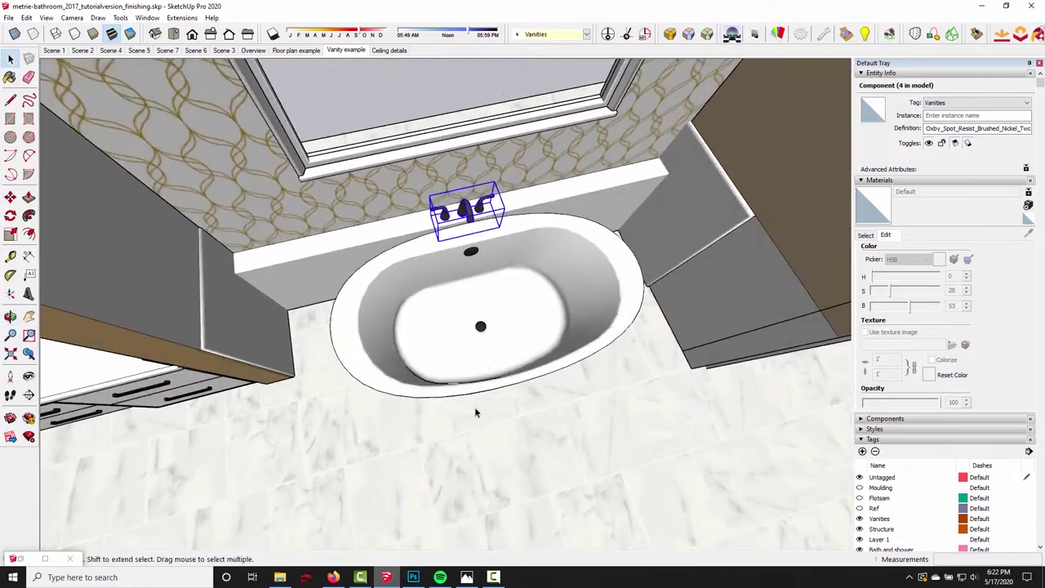
# - Examine the tub faucet, ledge and splash guard up close in Photoshop's annotated "What we need" reference photo
pyautogui.click(416, 576)
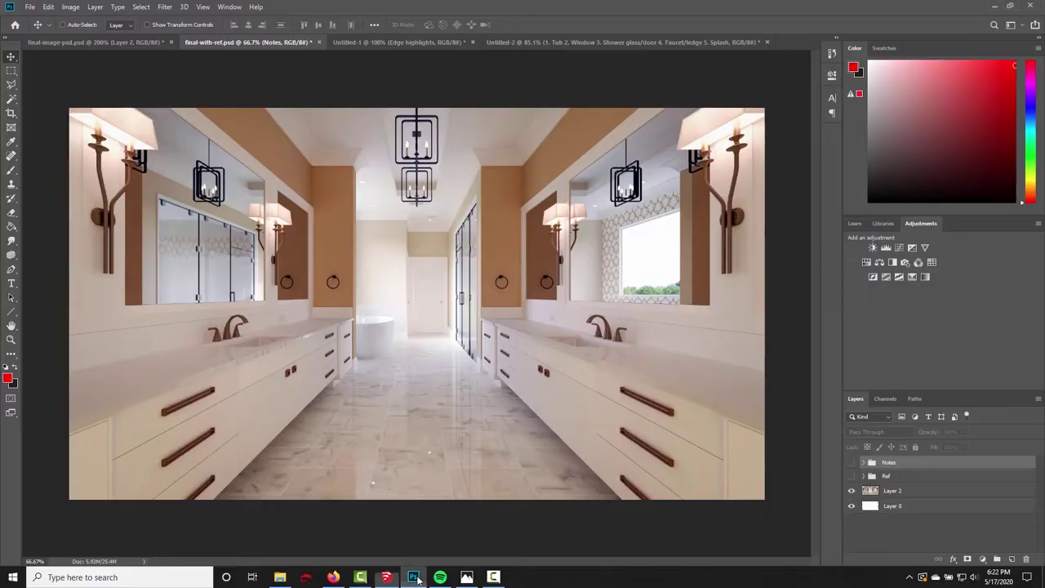
pyautogui.click(569, 40)
pyautogui.hotkey('ctrl', '+')
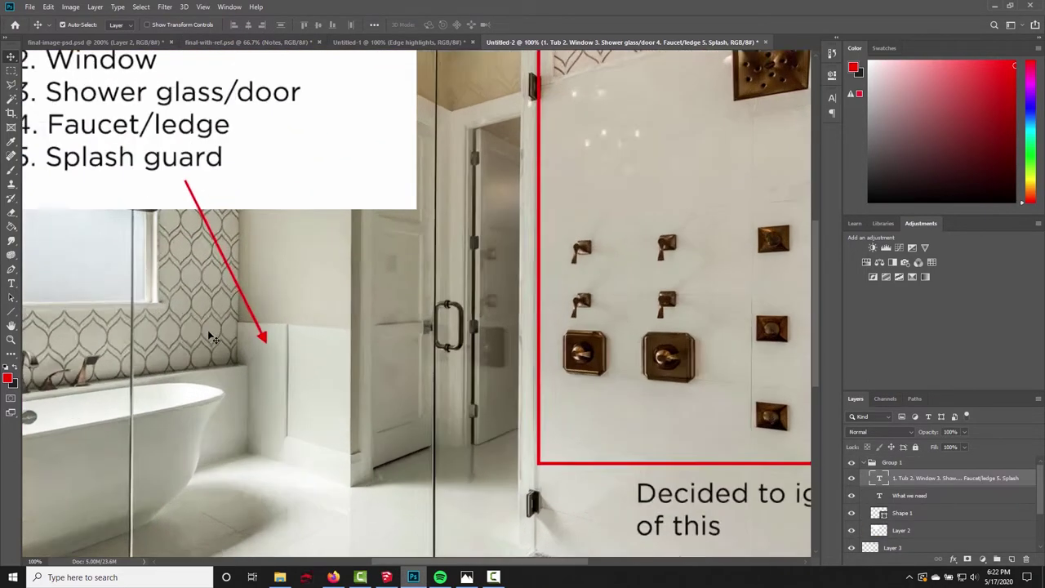
pyautogui.hotkey('ctrl', '+')
pyautogui.moveTo(68, 403); pyautogui.dragTo(421, 313)
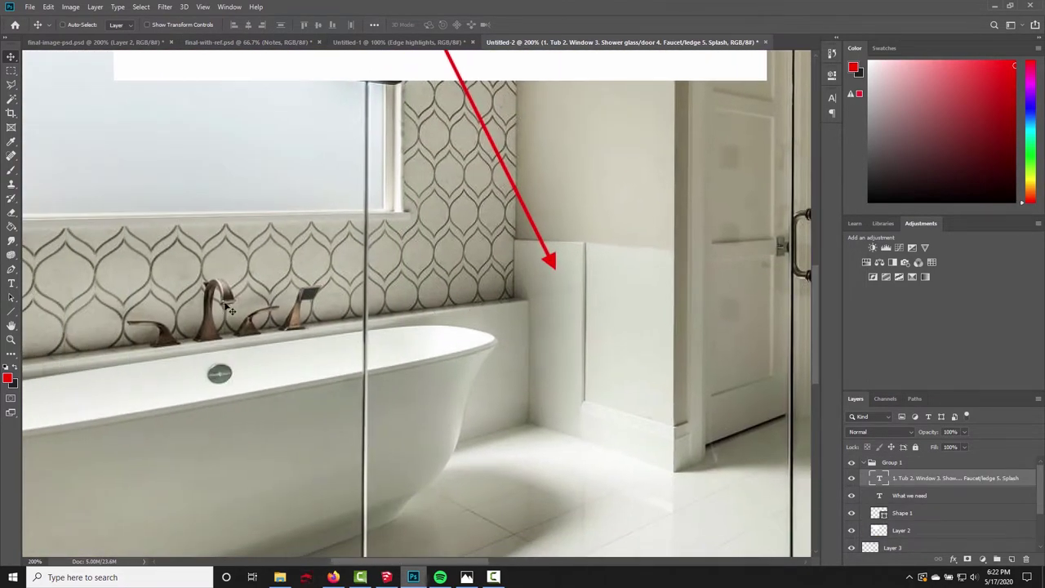
pyautogui.hotkey('ctrl', '-')
pyautogui.hotkey('ctrl', '-')
pyautogui.hotkey('ctrl', '-')
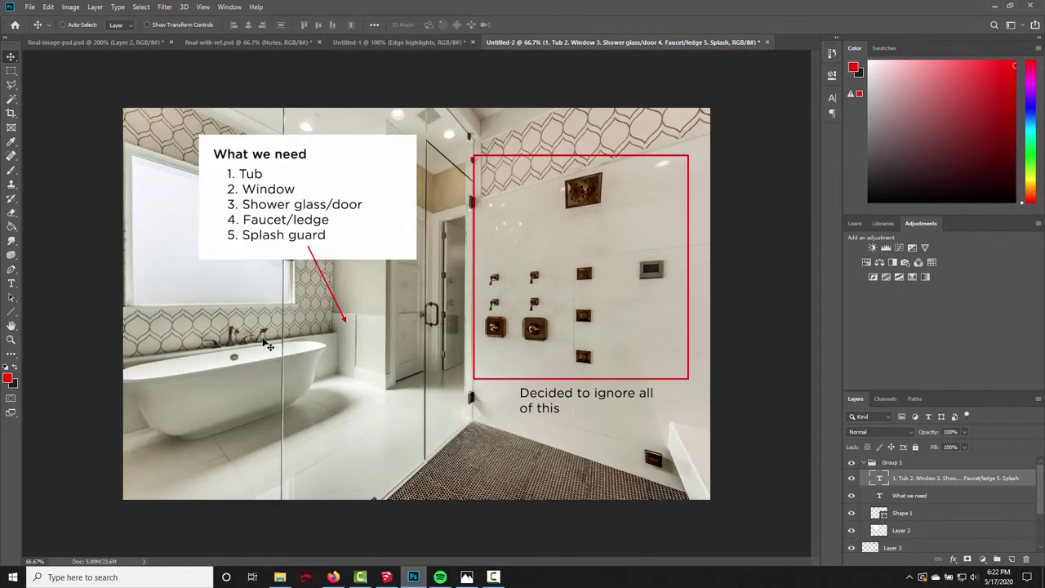
# - Switch back to SketchUp and inspect the splash guard group on the wall beside the tub, leaving it closed
pyautogui.click(386, 577)
pyautogui.moveTo(441, 388)
pyautogui.mouseDown(button='middle')
pyautogui.moveTo(585, 256)
pyautogui.moveTo(524, 255)
pyautogui.moveTo(525, 238)
pyautogui.mouseUp(button='middle')
pyautogui.click(524, 256)
pyautogui.doubleClick(524, 254)
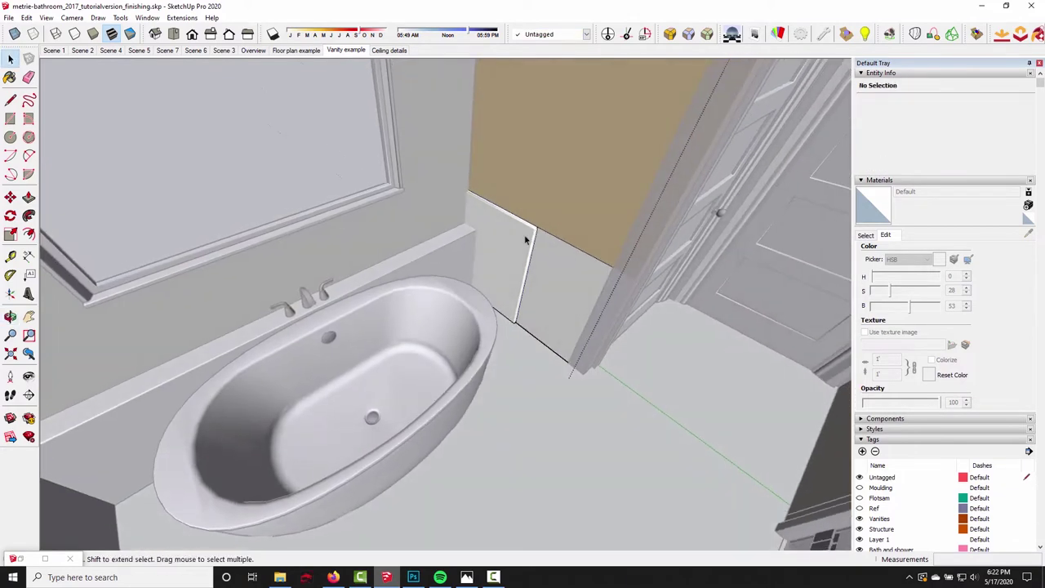
pyautogui.click(525, 238)
pyautogui.click(277, 198)
# - Draw a rectangle about 1' 7" by 2' 10 1/2" beside the splash guard and push/pull it to that panel's depth
pyautogui.moveTo(501, 391)
pyautogui.mouseDown(button='middle')
pyautogui.moveTo(531, 390)
pyautogui.moveTo(503, 338)
pyautogui.moveTo(417, 315)
pyautogui.moveTo(461, 323)
pyautogui.mouseUp(button='middle')
pyautogui.scroll(4, 503, 338)
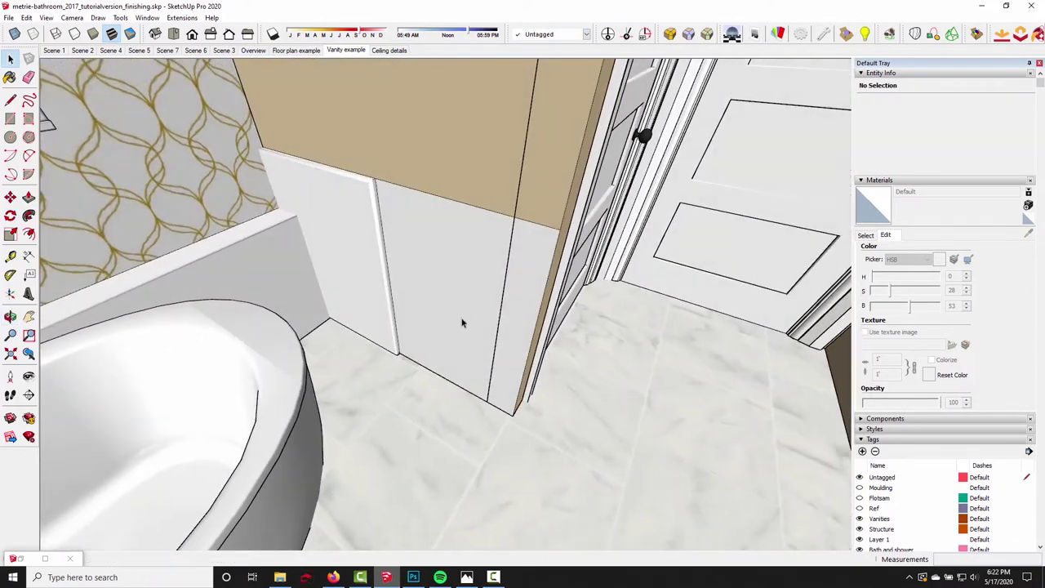
pyautogui.click(9, 119)
pyautogui.click(408, 191)
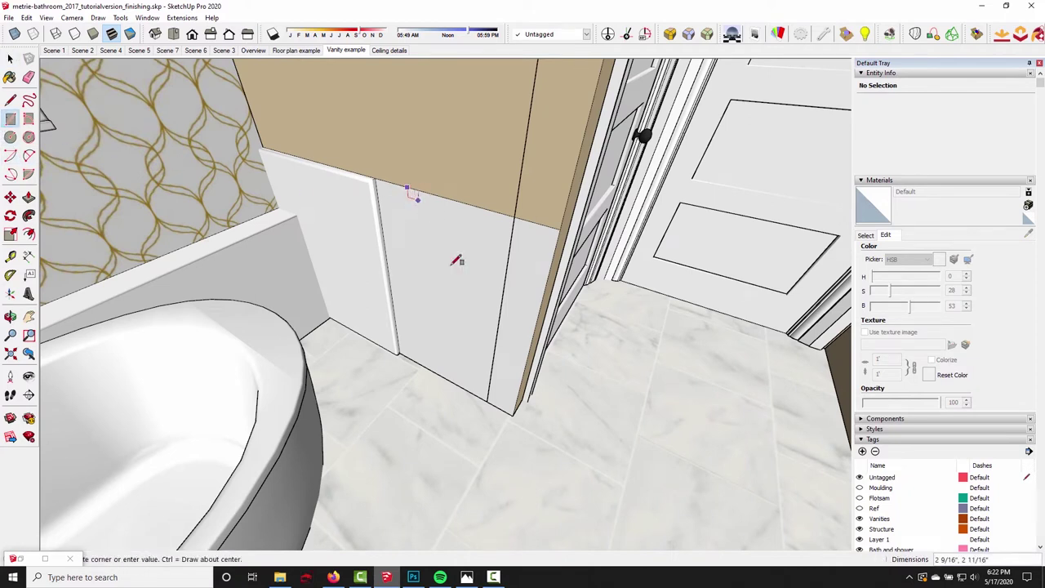
pyautogui.click(517, 411)
pyautogui.press('p')
pyautogui.click(469, 324)
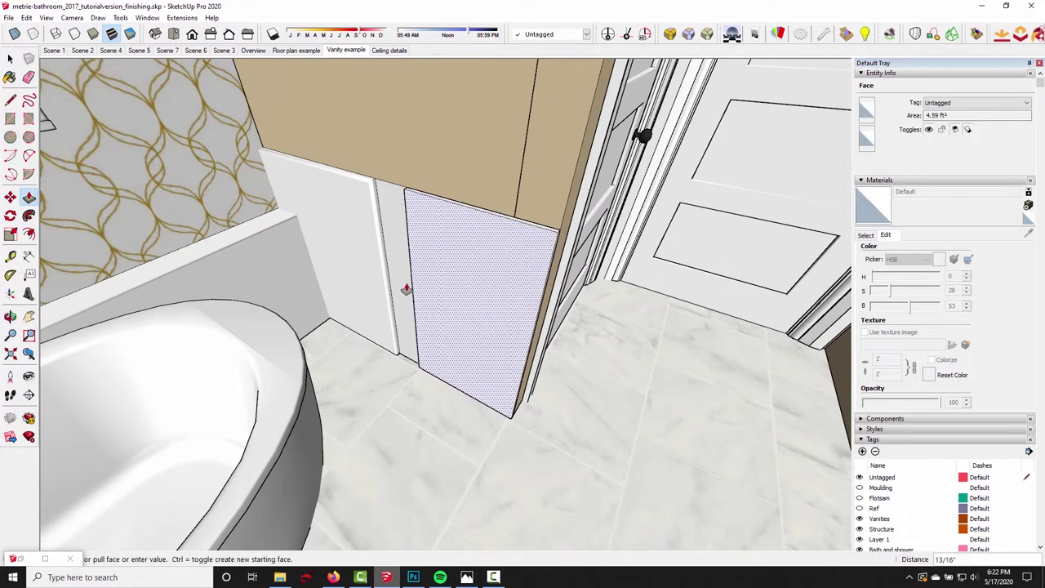
pyautogui.click(340, 206)
# - Try to round the edges of the ungrouped panel's front face with the rounding tool
pyautogui.moveTo(374, 240); pyautogui.dragTo(400, 247, button='middle')
pyautogui.press('space')
pyautogui.click(470, 268)
pyautogui.scroll(3, 469, 268)
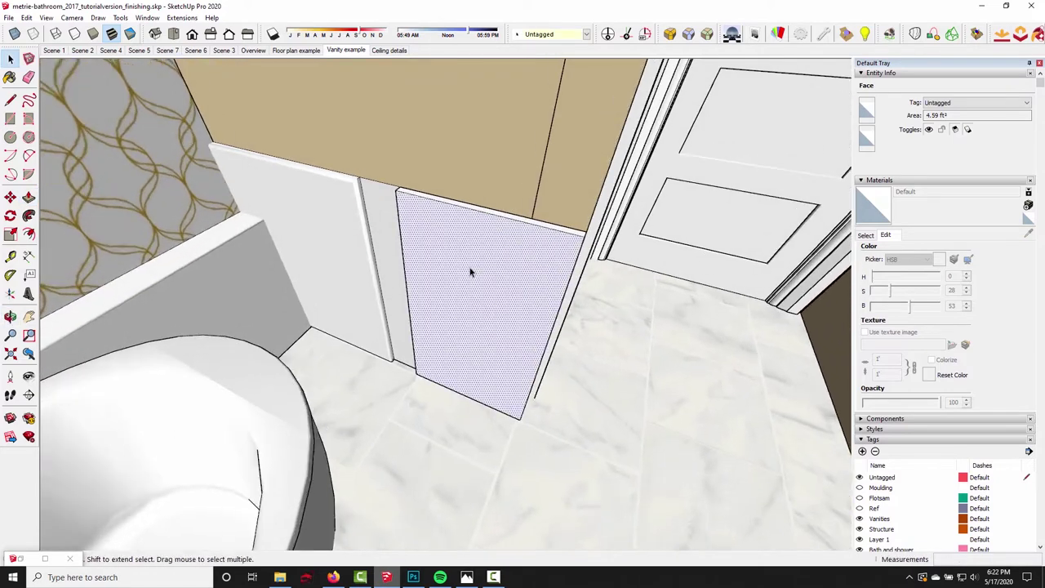
pyautogui.moveTo(469, 268); pyautogui.dragTo(469, 259, button='middle')
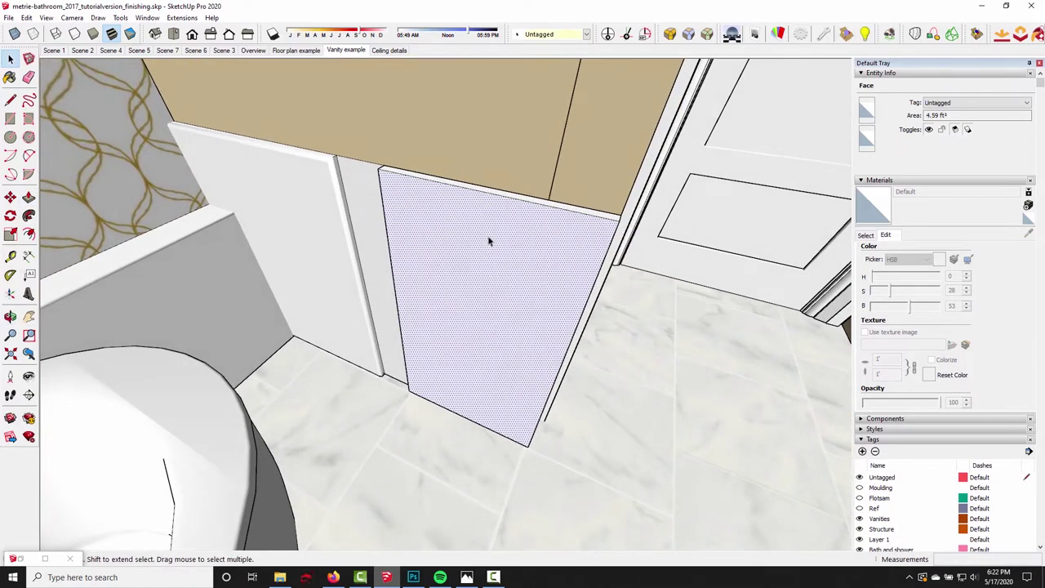
pyautogui.click(669, 33)
pyautogui.moveTo(804, 360); pyautogui.dragTo(635, 361, button='middle')
pyautogui.press('space')
# - Select all connected geometry of the new panel and make it a group
pyautogui.click(579, 285)
pyautogui.press('x')
pyautogui.rightClick(551, 270)
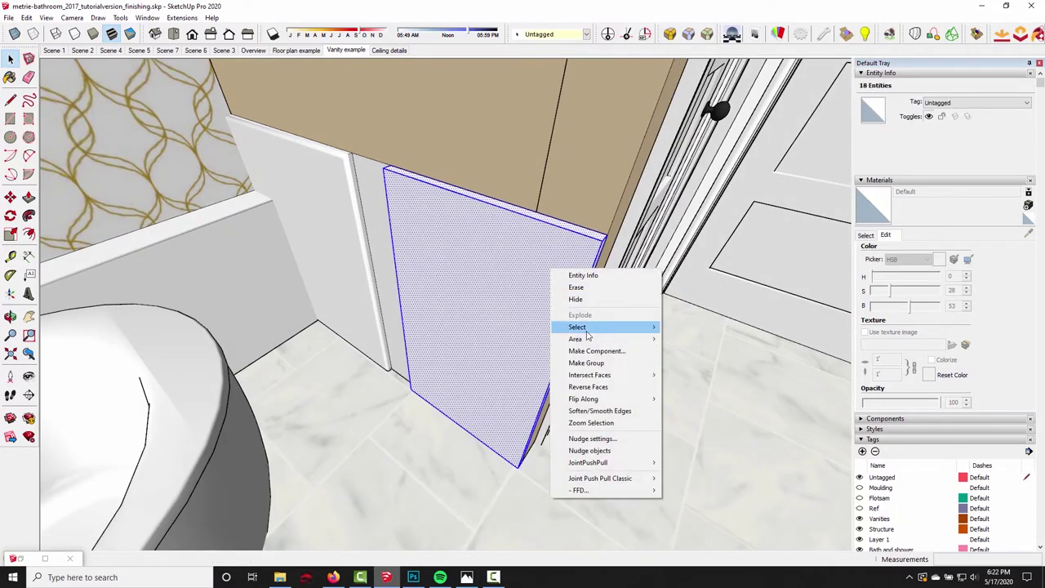
pyautogui.click(596, 366)
# - Round the front face's edges inside the new panel group with a 1/2" offset and 4 segments
pyautogui.doubleClick(523, 315)
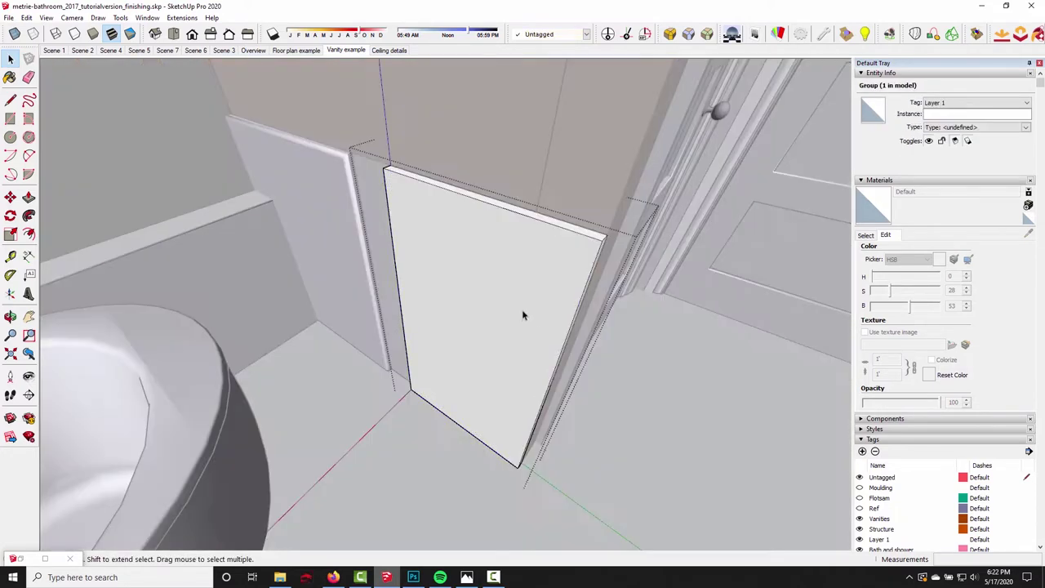
pyautogui.click(515, 306)
pyautogui.click(669, 34)
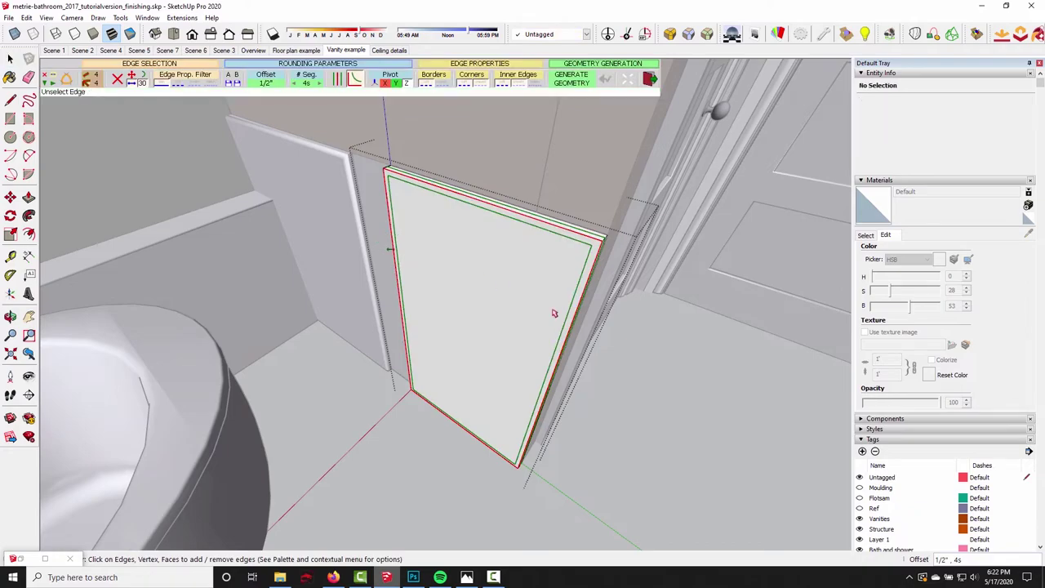
pyautogui.click(666, 392)
pyautogui.moveTo(670, 375); pyautogui.dragTo(690, 385, button='middle')
pyautogui.press('space')
pyautogui.click(691, 384)
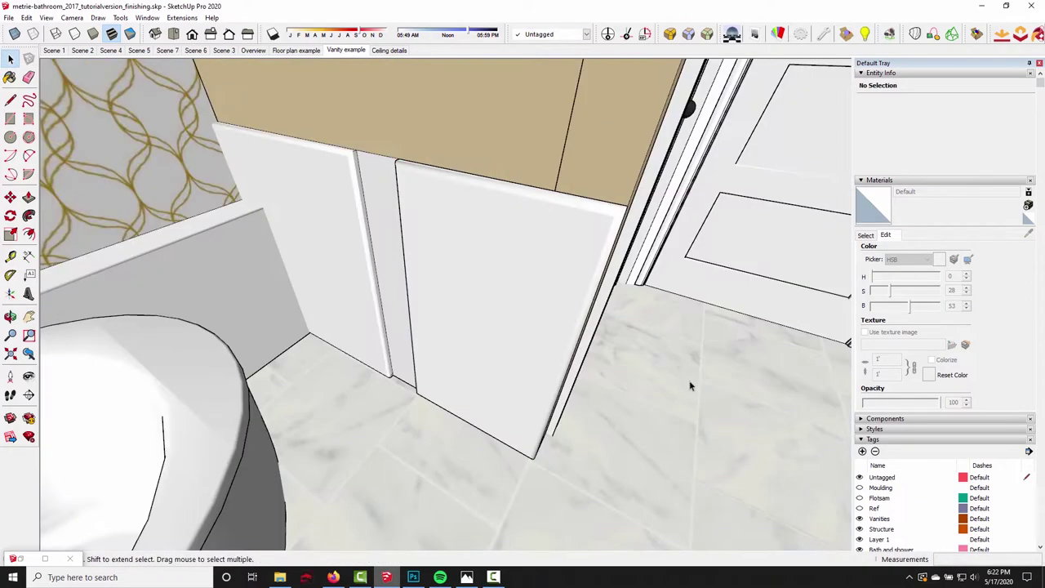
# - Remove the trial panel from the wall beside the original splash guard
pyautogui.moveTo(506, 371); pyautogui.dragTo(597, 329, button='middle')
pyautogui.click(622, 325)
pyautogui.doubleClick(622, 328)
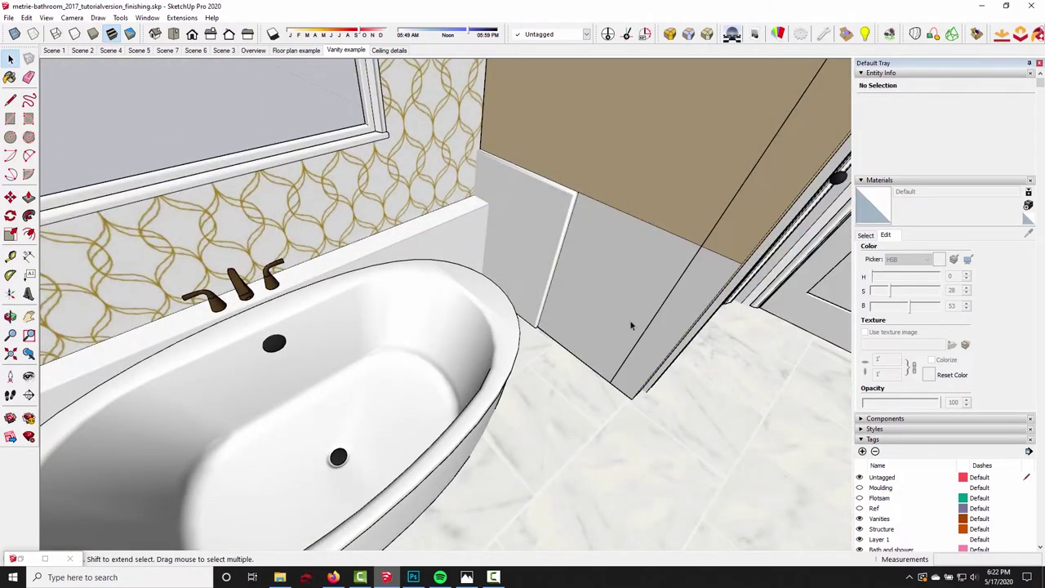
# - Switch to the Photos app and examine the window trim and sill in reference photo RBRR3003.jpg
pyautogui.keyDown('shift'); pyautogui.moveTo(341, 253); pyautogui.dragTo(384, 374, button='middle'); pyautogui.keyUp('shift')
pyautogui.scroll(-5, 359, 359)
pyautogui.keyDown('shift'); pyautogui.moveTo(384, 374); pyautogui.dragTo(512, 395, button='middle'); pyautogui.keyUp('shift')
pyautogui.click(466, 577)
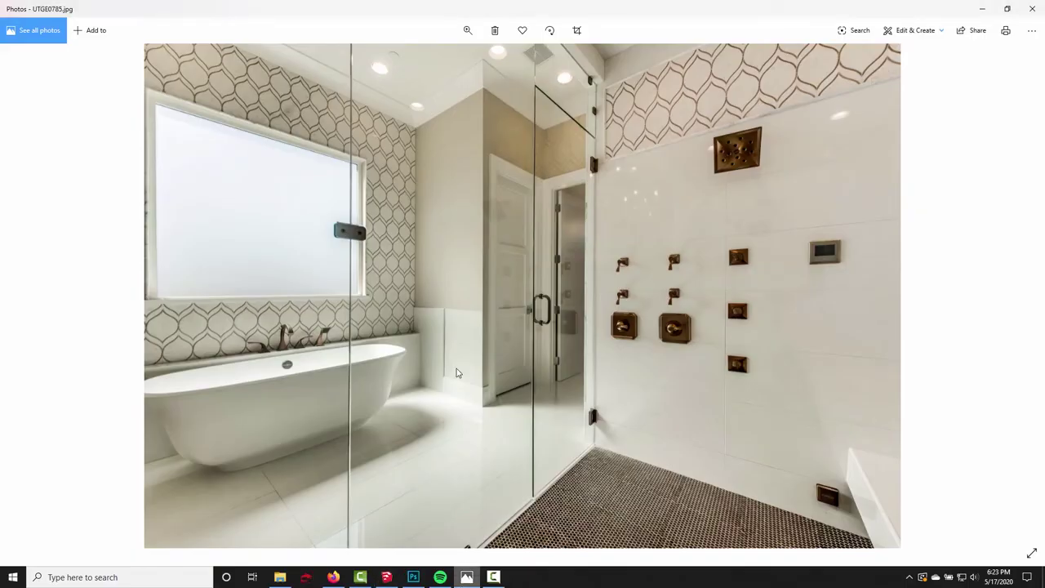
pyautogui.press('Right')
pyautogui.press('Right')
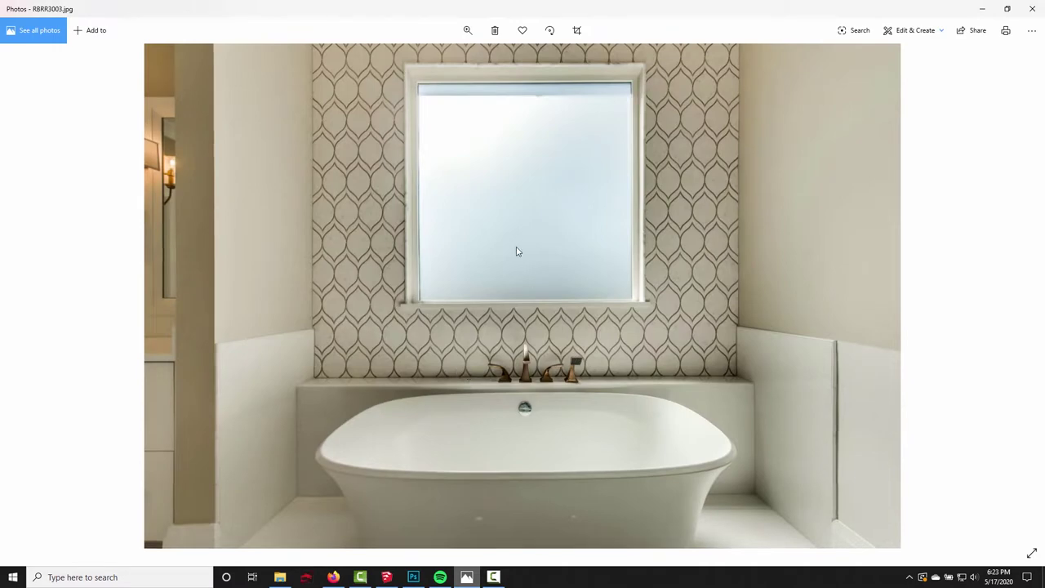
pyautogui.keyDown('ctrl'); pyautogui.scroll(4, 516, 251); pyautogui.keyUp('ctrl')
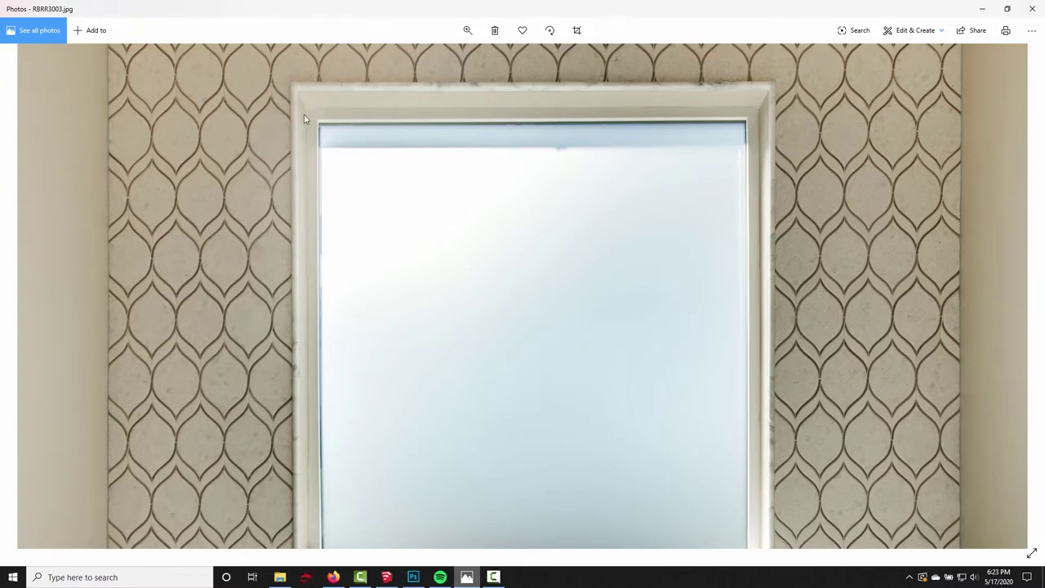
pyautogui.moveTo(439, 383); pyautogui.dragTo(408, 217)
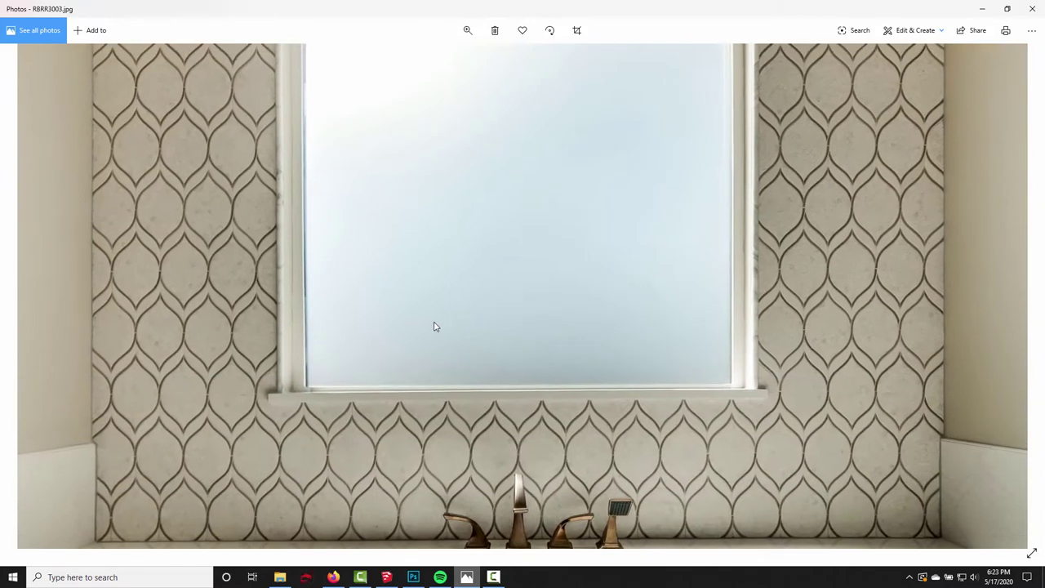
# - Return to SketchUp and inspect the modelled window's frame profile and sill above the tub up close
pyautogui.click(386, 577)
pyautogui.scroll(6, 357, 387)
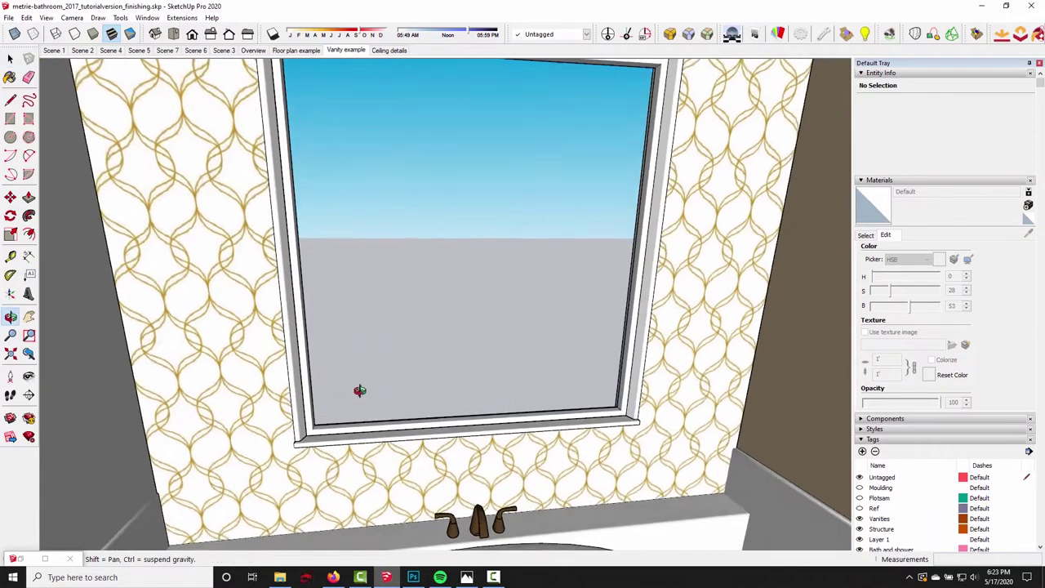
pyautogui.moveTo(307, 438)
pyautogui.mouseDown(button='middle')
pyautogui.moveTo(269, 508)
pyautogui.moveTo(310, 385)
pyautogui.moveTo(318, 421)
pyautogui.moveTo(337, 366)
pyautogui.moveTo(321, 366)
pyautogui.moveTo(392, 420)
pyautogui.moveTo(384, 429)
pyautogui.moveTo(192, 313)
pyautogui.moveTo(259, 315)
pyautogui.moveTo(289, 330)
pyautogui.moveTo(348, 392)
pyautogui.moveTo(400, 382)
pyautogui.moveTo(531, 390)
pyautogui.moveTo(811, 357)
pyautogui.moveTo(746, 350)
pyautogui.moveTo(394, 404)
pyautogui.moveTo(639, 396)
pyautogui.moveTo(422, 399)
pyautogui.mouseUp(button='middle')
pyautogui.scroll(2, 289, 330)
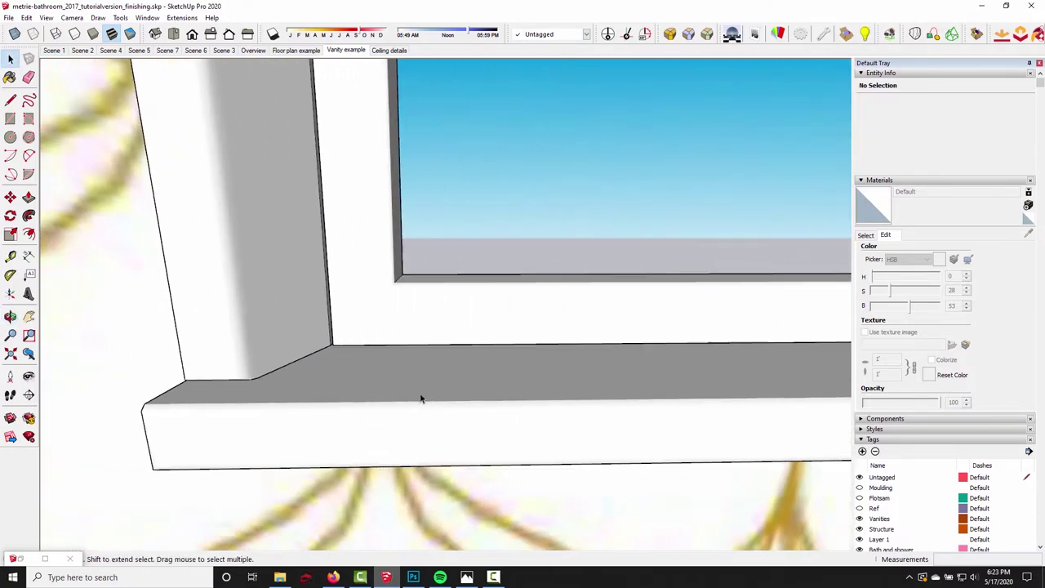
pyautogui.scroll(-2, 423, 397)
pyautogui.moveTo(569, 364)
pyautogui.keyDown('shift'); pyautogui.mouseDown(button='middle')
pyautogui.moveTo(377, 369)
pyautogui.moveTo(531, 367)
pyautogui.moveTo(511, 332)
pyautogui.moveTo(329, 365)
pyautogui.moveTo(424, 362)
pyautogui.moveTo(401, 377)
pyautogui.mouseUp(button='middle'); pyautogui.keyUp('shift')
pyautogui.scroll(-2, 377, 370)
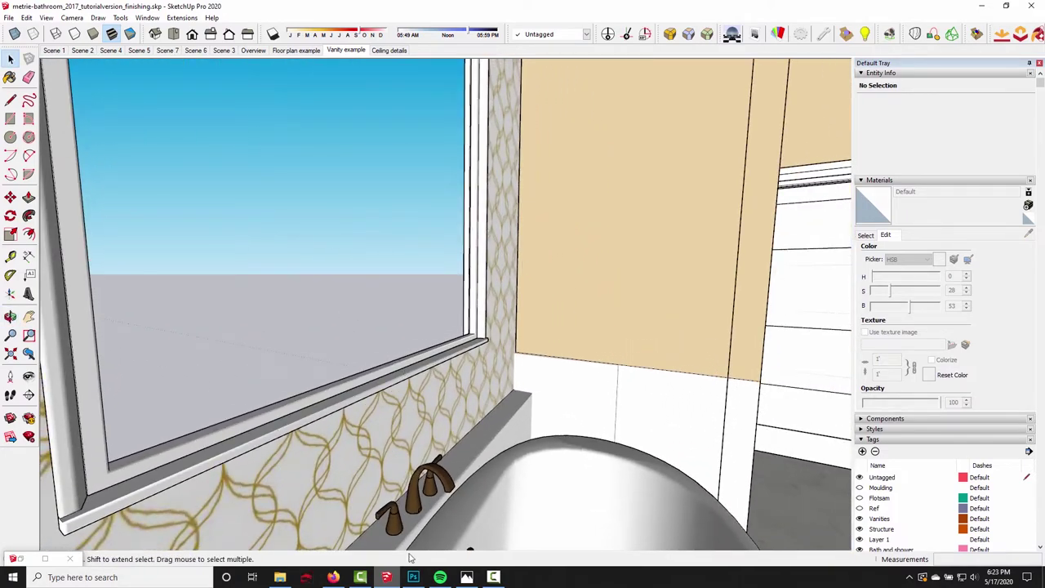
# - Switch to Photoshop and examine the window's mirror reflection in the rendered image final-with-ref.psd
pyautogui.click(413, 577)
pyautogui.click(303, 42)
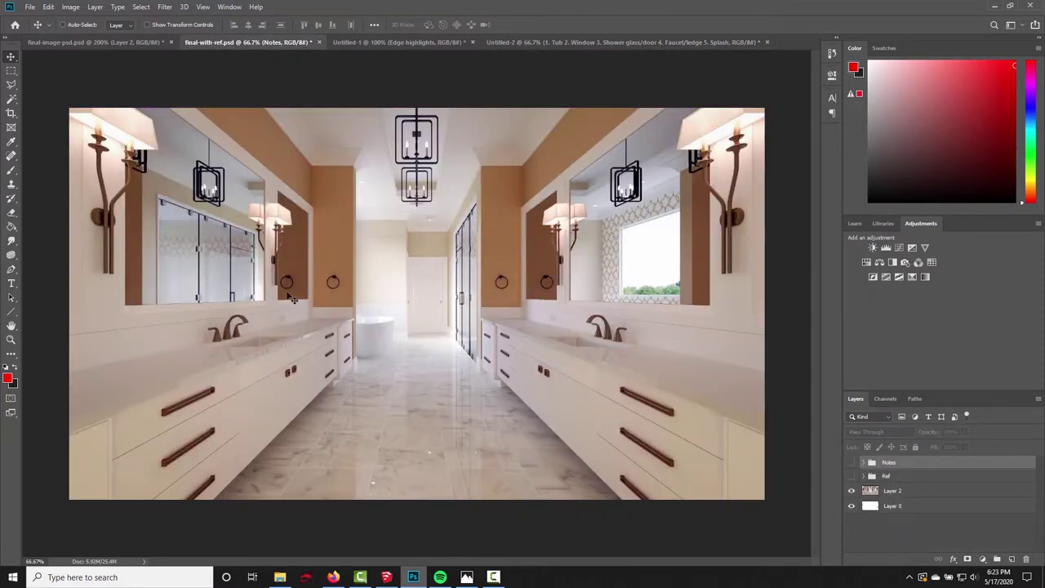
pyautogui.hotkey('ctrl', '+')
pyautogui.hotkey('ctrl', '+')
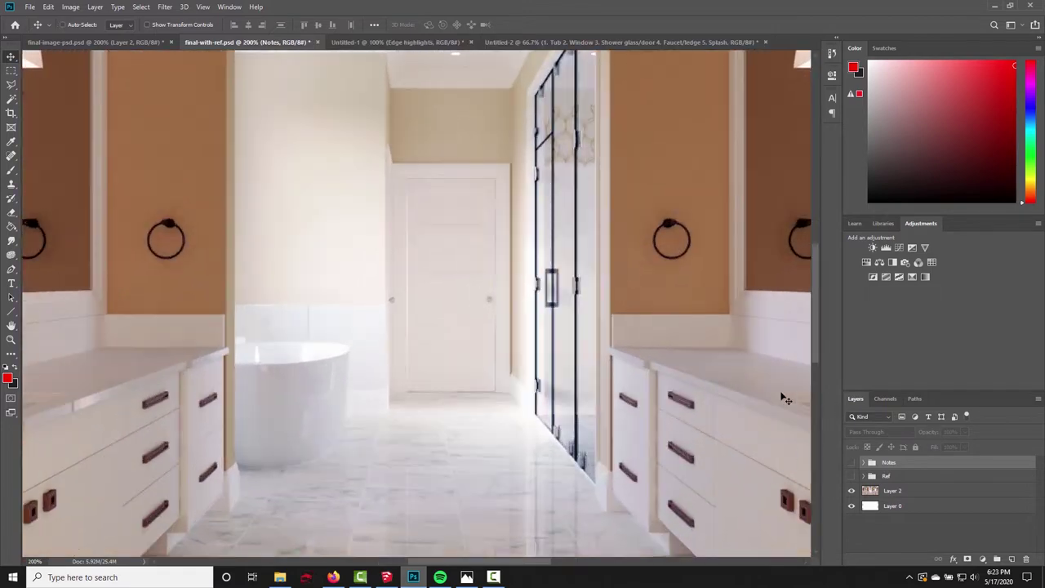
pyautogui.moveTo(770, 345); pyautogui.dragTo(446, 354)
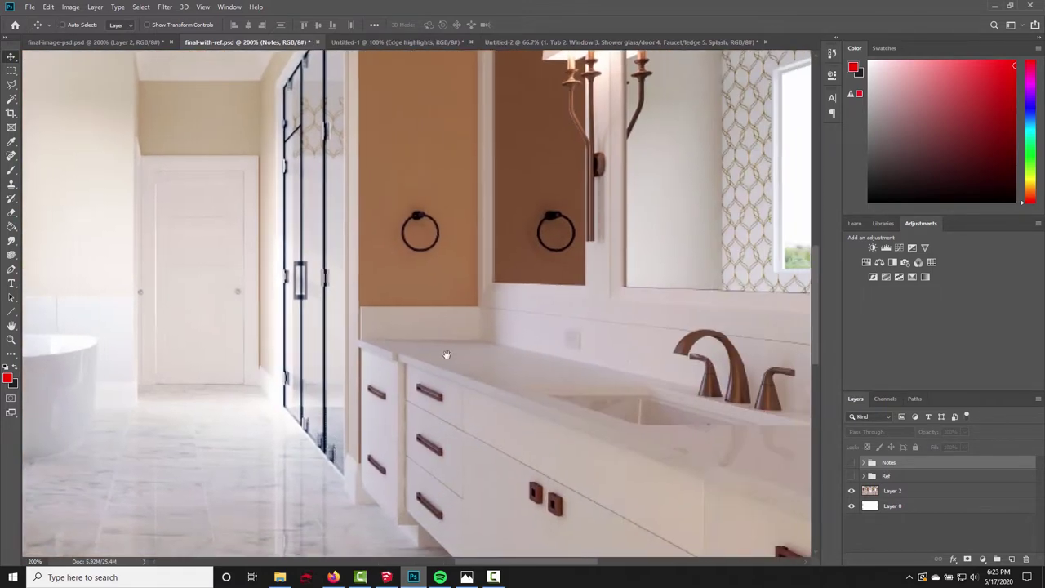
pyautogui.moveTo(645, 200); pyautogui.dragTo(495, 275)
pyautogui.keyDown('alt'); pyautogui.scroll(1, 524, 266); pyautogui.keyUp('alt')
pyautogui.hotkey('ctrl', '+')
pyautogui.hotkey('ctrl', '+')
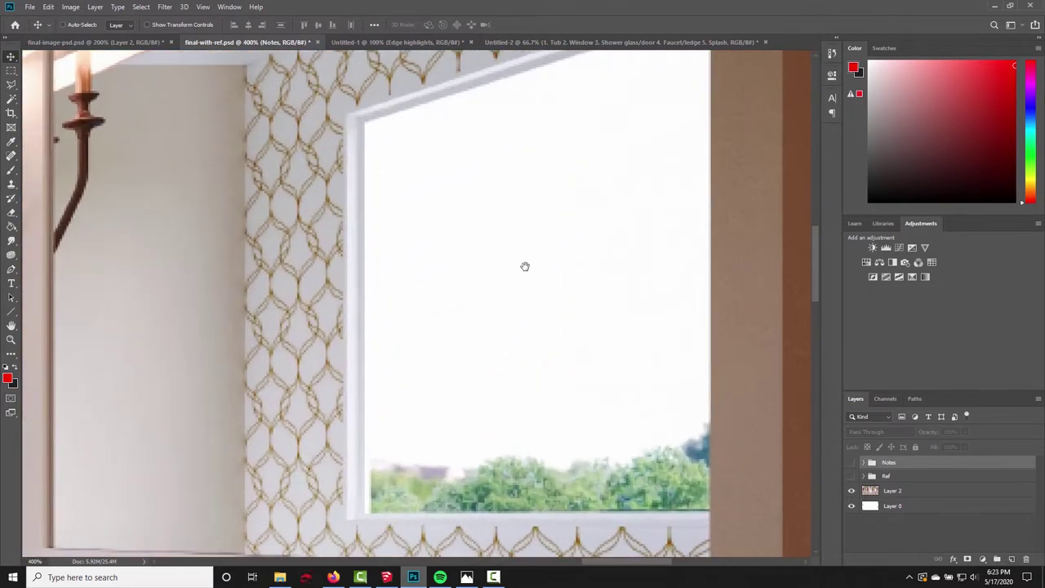
pyautogui.moveTo(480, 380); pyautogui.dragTo(422, 434)
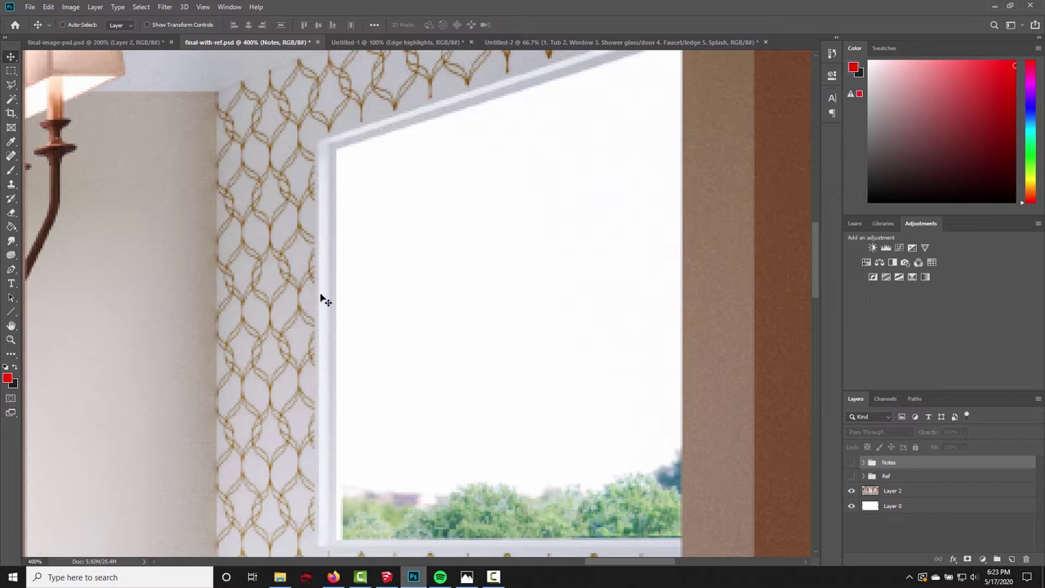
pyautogui.moveTo(279, 475); pyautogui.dragTo(369, 375)
pyautogui.keyDown('alt'); pyautogui.scroll(-6, 368, 375); pyautogui.keyUp('alt')
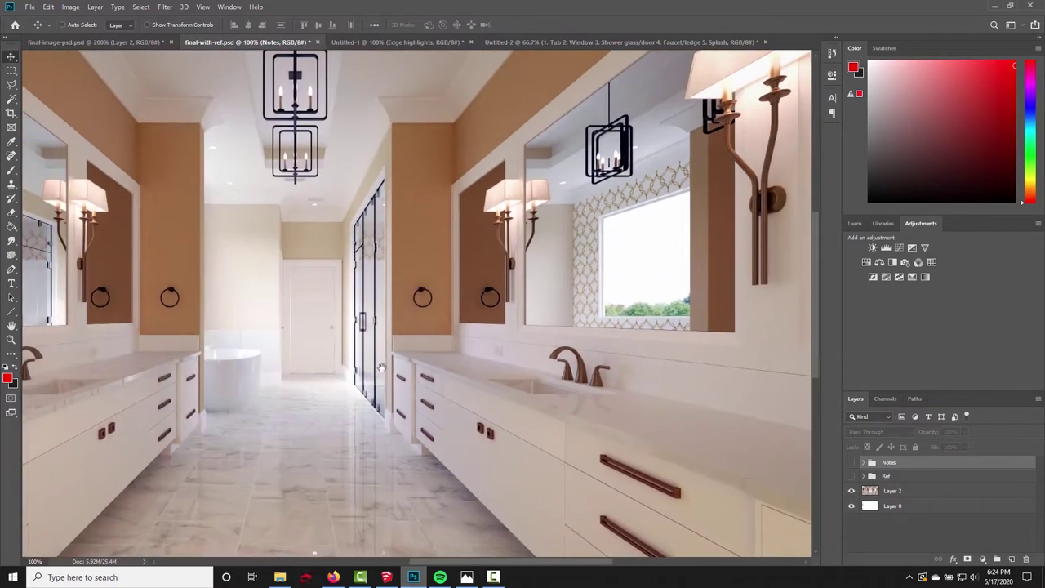
# - Return to SketchUp and browse the Andersen Series E Prairie windows in the SU Podium Browser
pyautogui.click(386, 577)
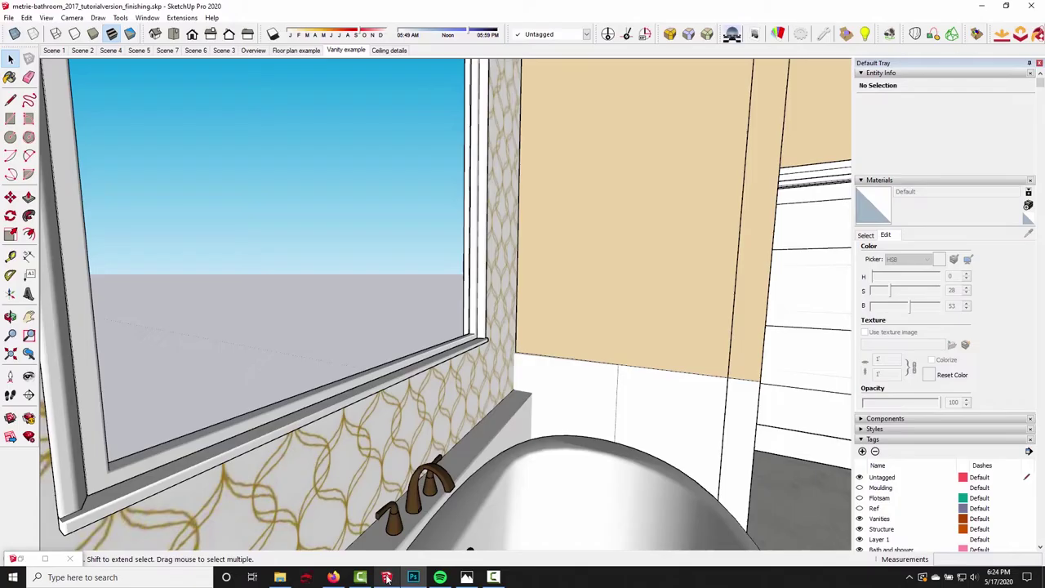
pyautogui.moveTo(345, 321)
pyautogui.mouseDown(button='middle')
pyautogui.moveTo(213, 396)
pyautogui.moveTo(275, 382)
pyautogui.mouseUp(button='middle')
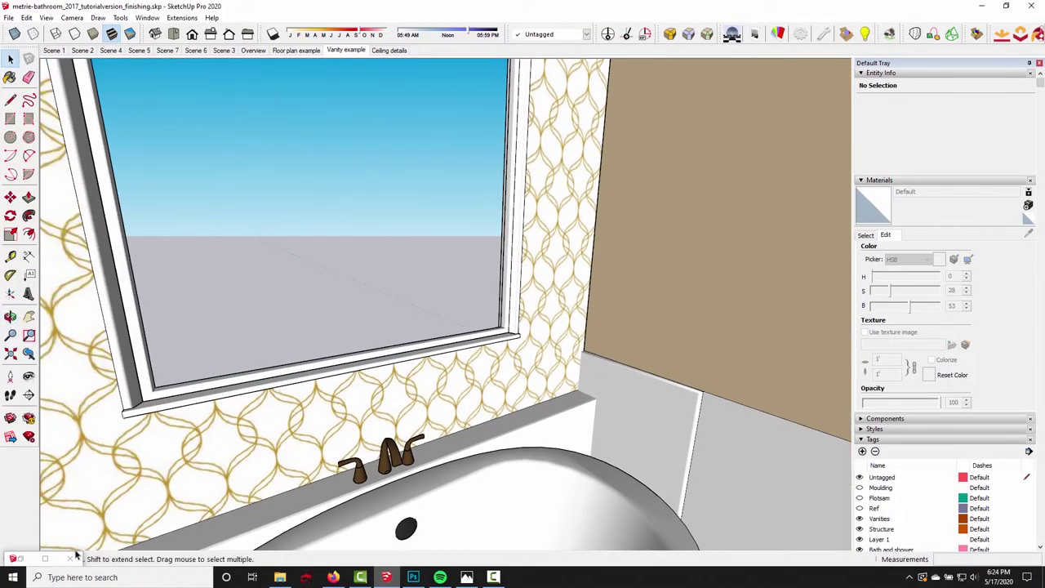
pyautogui.click(21, 558)
pyautogui.scroll(-4, 231, 366)
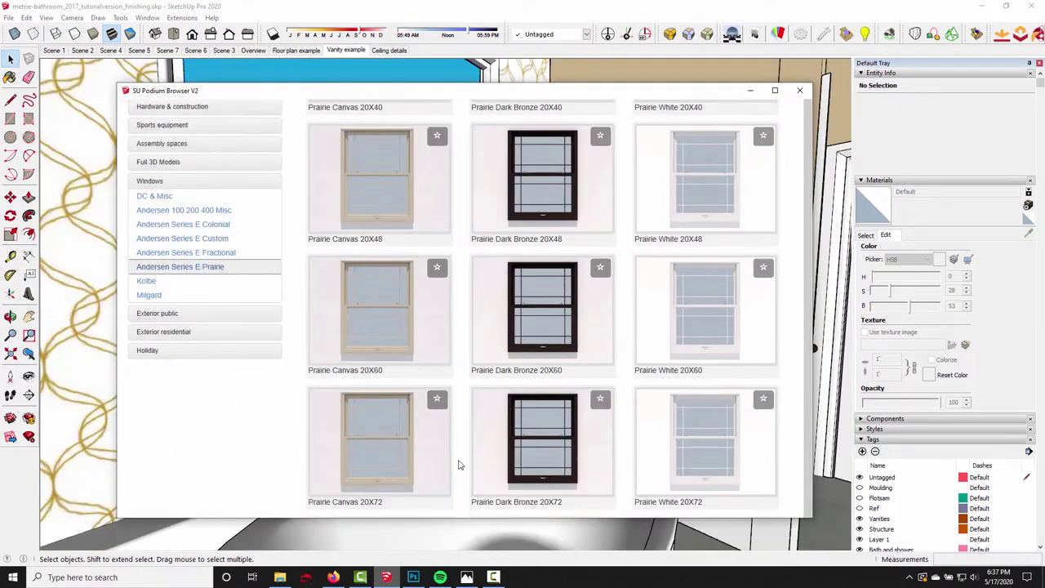
pyautogui.scroll(5, 500, 335)
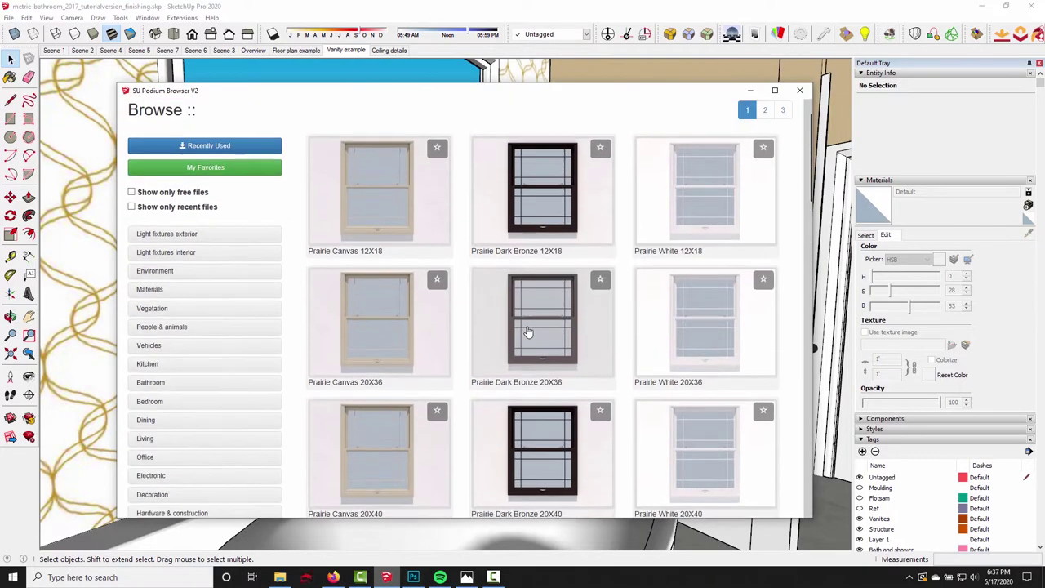
pyautogui.scroll(-10, 490, 327)
pyautogui.scroll(1, 433, 343)
pyautogui.scroll(-3, 436, 350)
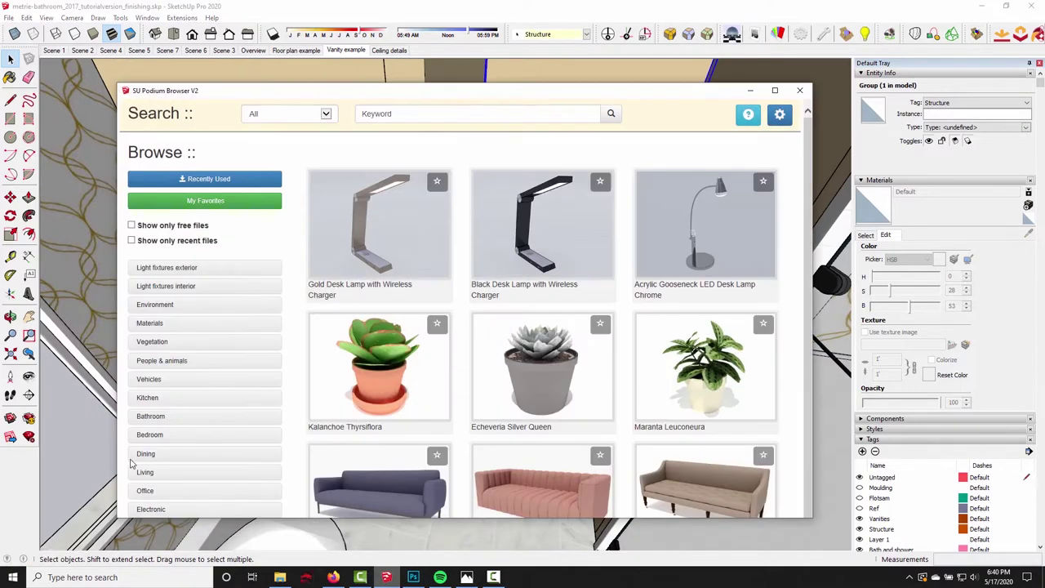
# - Browse the Doors category under Hardware & construction in the Podium Browser for Door 15 interior
pyautogui.scroll(-5, 155, 367)
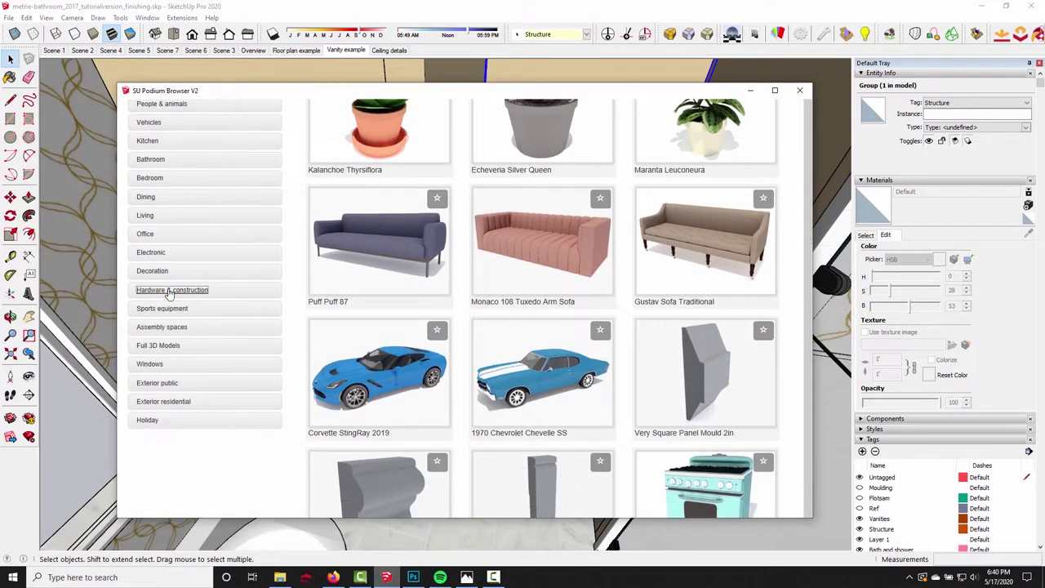
pyautogui.click(169, 291)
pyautogui.click(147, 424)
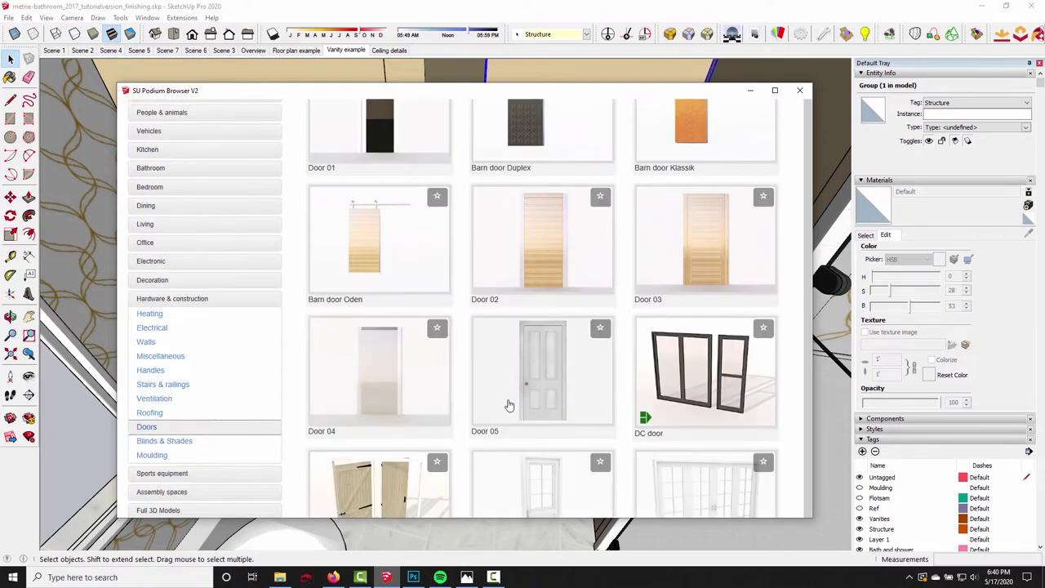
pyautogui.scroll(-6, 454, 347)
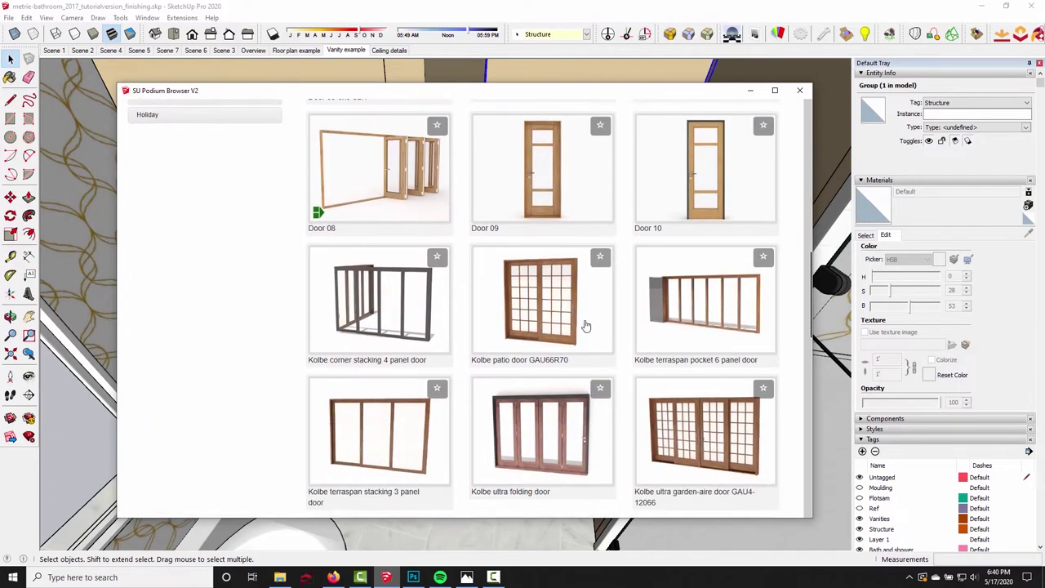
pyautogui.scroll(-10, 585, 325)
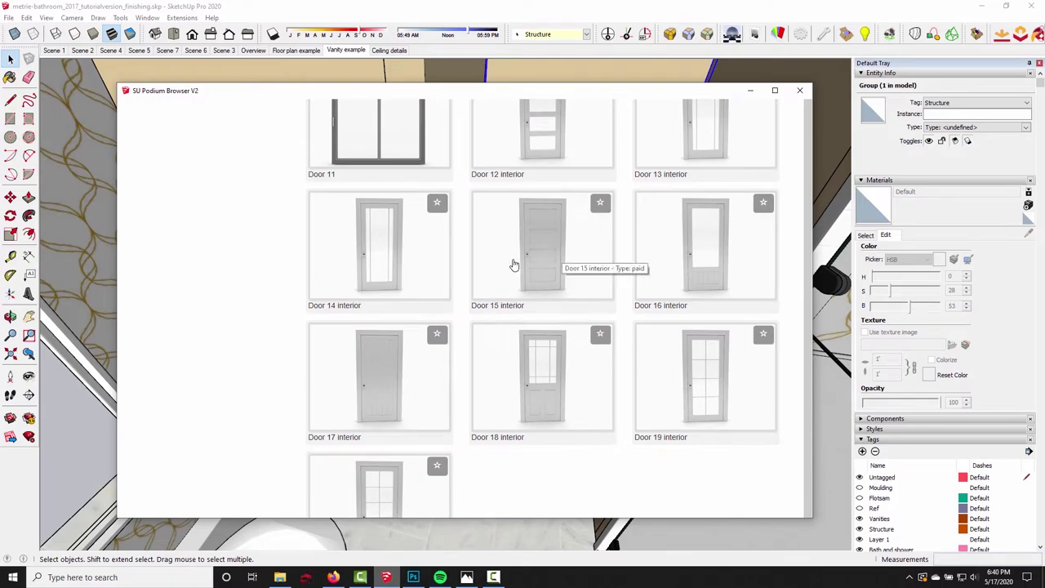
pyautogui.click(750, 90)
pyautogui.moveTo(578, 329)
pyautogui.mouseDown(button='middle')
pyautogui.moveTo(584, 221)
pyautogui.moveTo(625, 210)
pyautogui.moveTo(473, 226)
pyautogui.moveTo(473, 235)
pyautogui.mouseUp(button='middle')
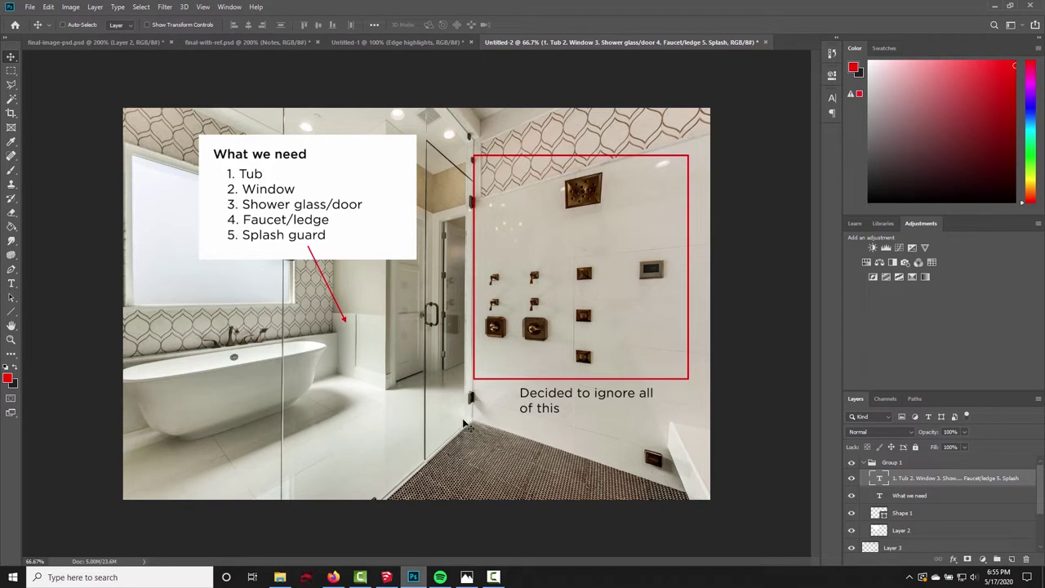
# - Return to SketchUp from Photoshop and examine the layout of the shower enclosure's glass panels, hinges and door handle
pyautogui.click(387, 577)
pyautogui.moveTo(351, 347)
pyautogui.mouseDown(button='middle')
pyautogui.moveTo(392, 345)
pyautogui.moveTo(375, 393)
pyautogui.moveTo(386, 383)
pyautogui.mouseUp(button='middle')
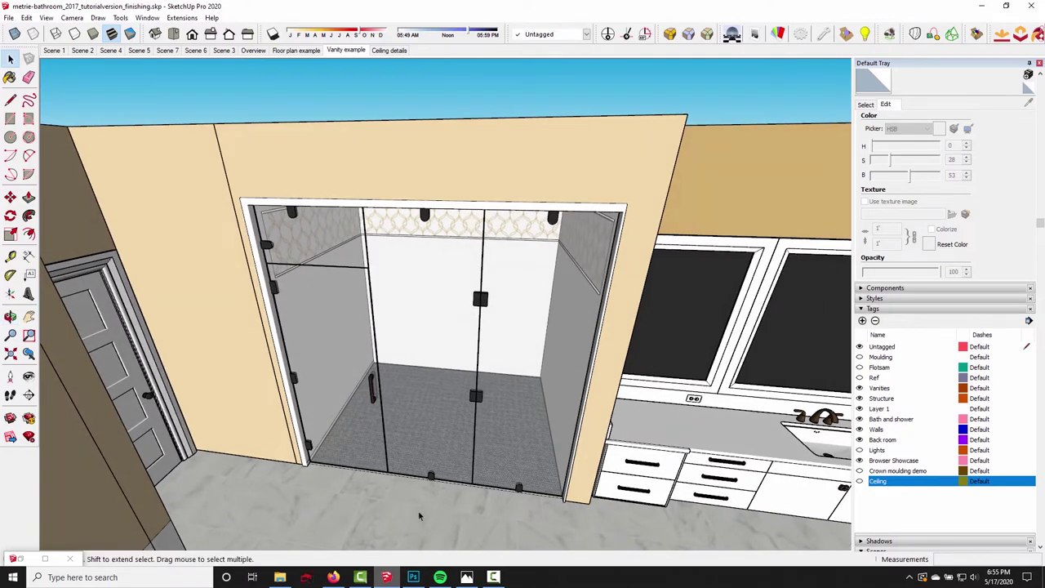
pyautogui.scroll(2, 298, 215)
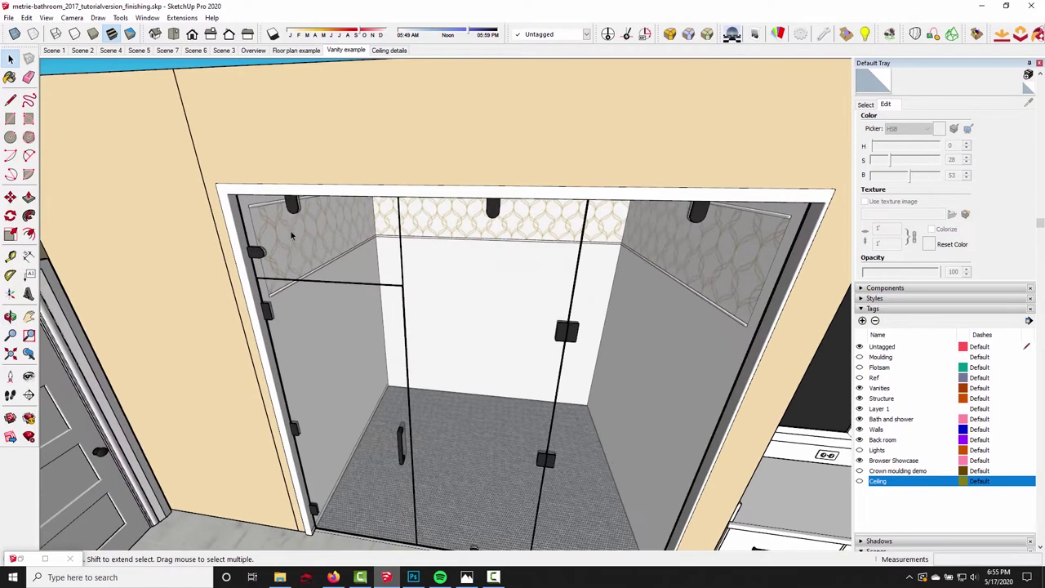
pyautogui.moveTo(311, 270); pyautogui.dragTo(318, 201, button='middle')
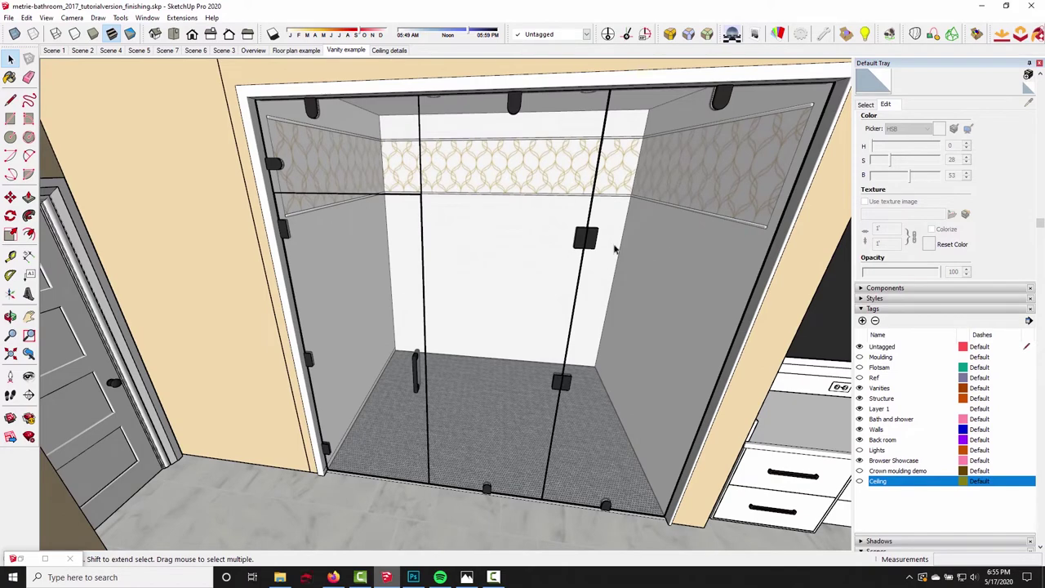
pyautogui.moveTo(554, 237); pyautogui.dragTo(551, 279, button='middle')
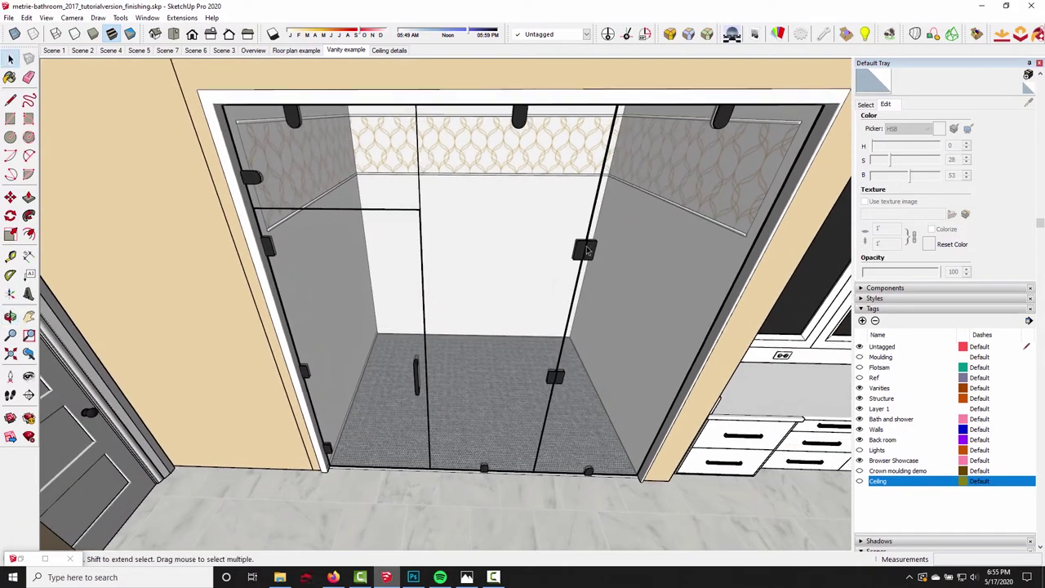
pyautogui.moveTo(598, 254); pyautogui.dragTo(514, 335, button='middle')
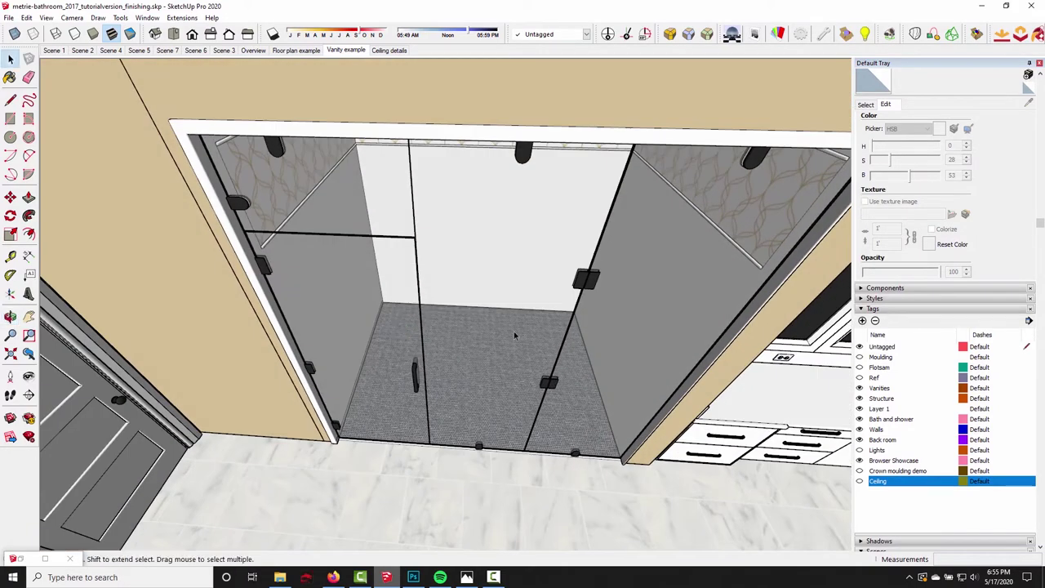
pyautogui.moveTo(588, 360); pyautogui.dragTo(549, 271, button='middle')
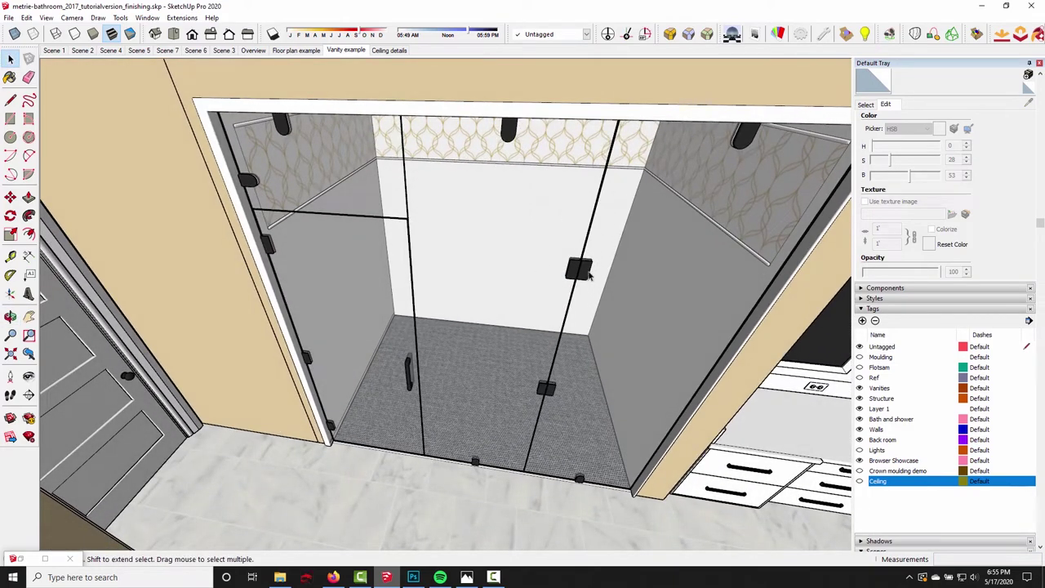
# - Inspect the gap between the shower door and the glass panel above it beside the wall hinges
pyautogui.scroll(2, 273, 238)
pyautogui.keyDown('shift'); pyautogui.moveTo(310, 250); pyautogui.dragTo(349, 281, button='middle'); pyautogui.keyUp('shift')
pyautogui.scroll(3, 350, 281)
pyautogui.moveTo(429, 263); pyautogui.dragTo(406, 237, button='middle')
pyautogui.keyDown('shift'); pyautogui.moveTo(406, 237); pyautogui.dragTo(513, 305, button='middle'); pyautogui.keyUp('shift')
pyautogui.scroll(4, 514, 306)
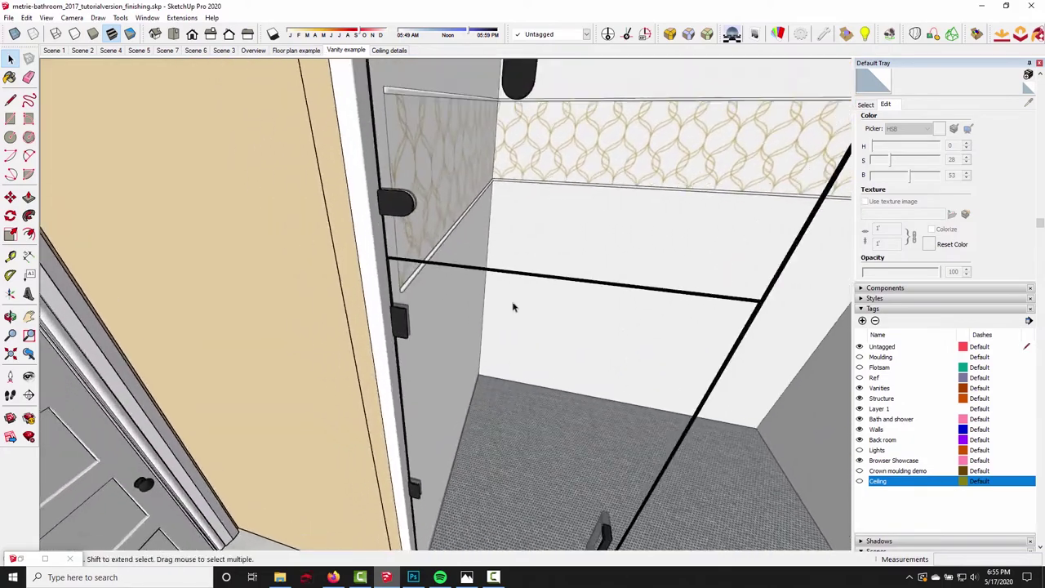
pyautogui.keyDown('shift'); pyautogui.moveTo(350, 240); pyautogui.dragTo(409, 318, button='middle'); pyautogui.keyUp('shift')
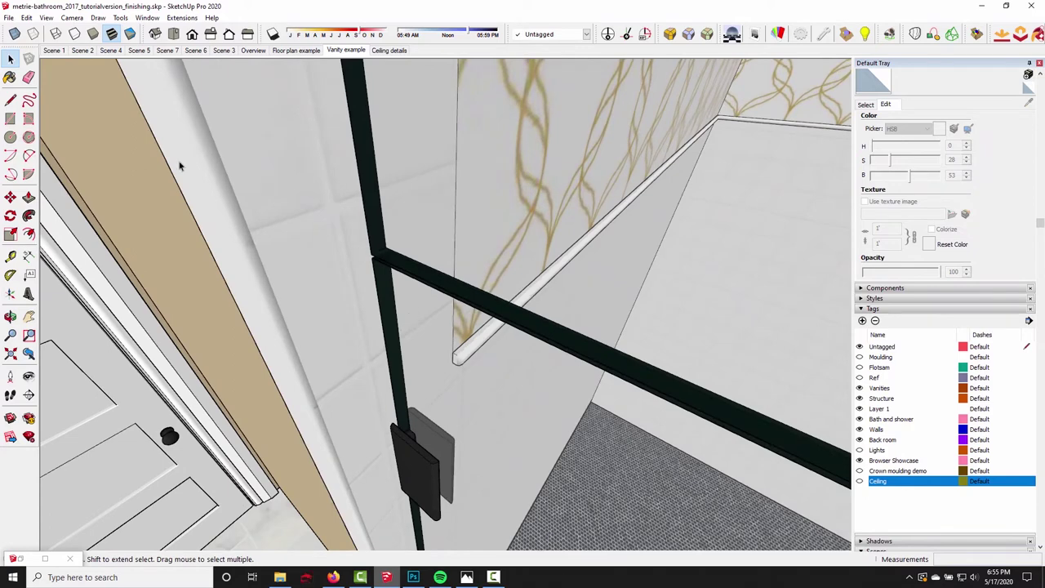
# - Measure the shower glass thickness with the Line tool where the upper panel meets the wall
pyautogui.press('l')
pyautogui.click(385, 247)
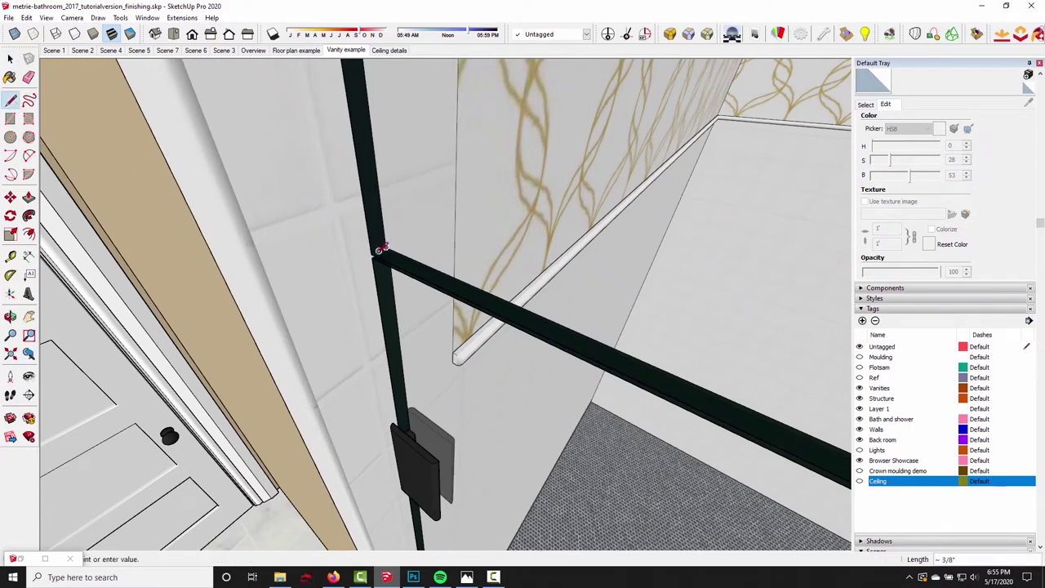
pyautogui.click(371, 254)
pyautogui.click(10, 59)
pyautogui.moveTo(437, 330); pyautogui.dragTo(454, 364, button='middle')
pyautogui.scroll(-4, 447, 358)
pyautogui.scroll(-2, 417, 387)
pyautogui.click(10, 77)
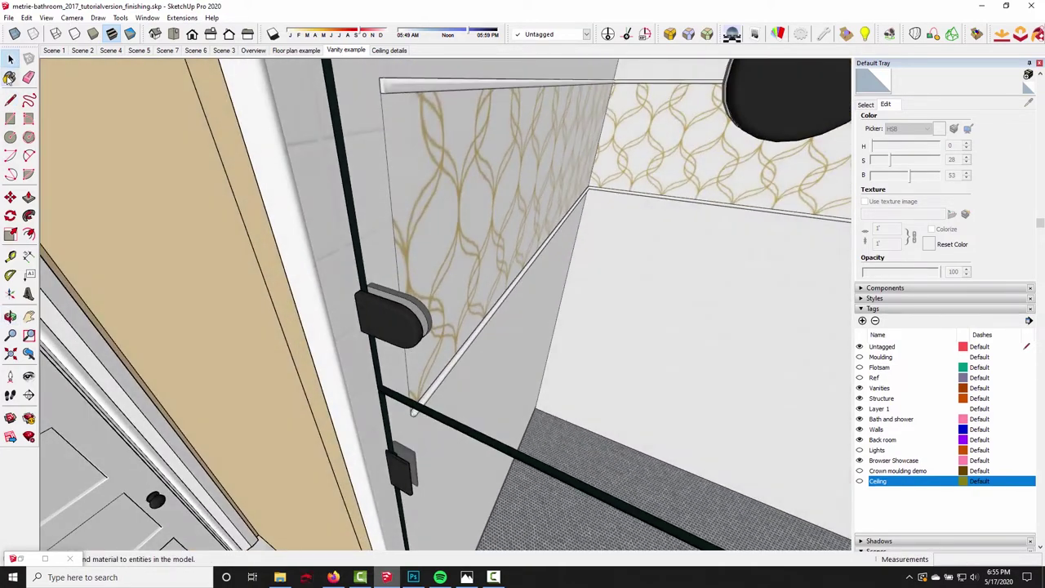
pyautogui.click(10, 59)
pyautogui.click(10, 76)
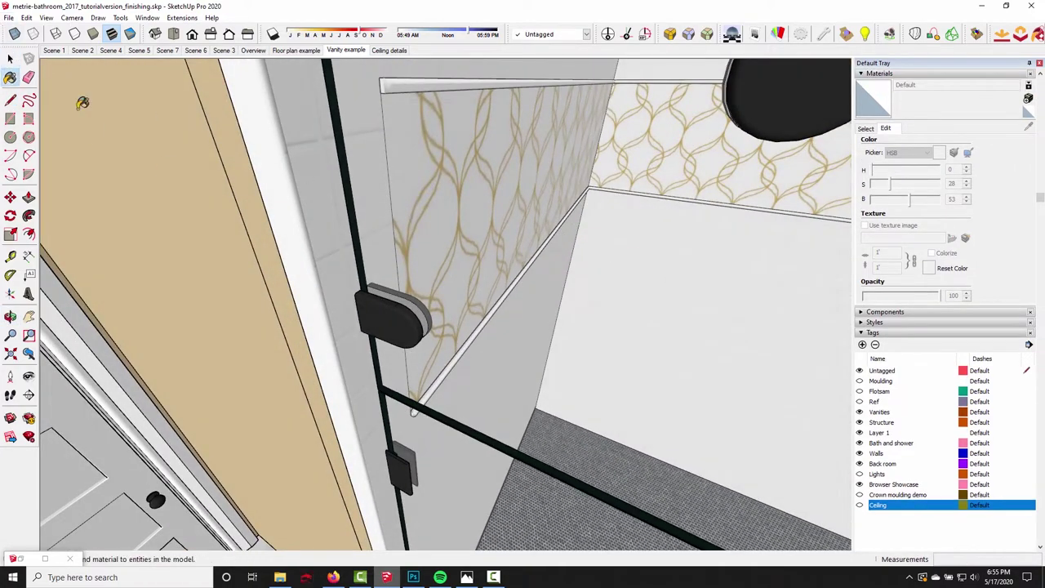
pyautogui.moveTo(506, 293); pyautogui.dragTo(368, 302, button='middle')
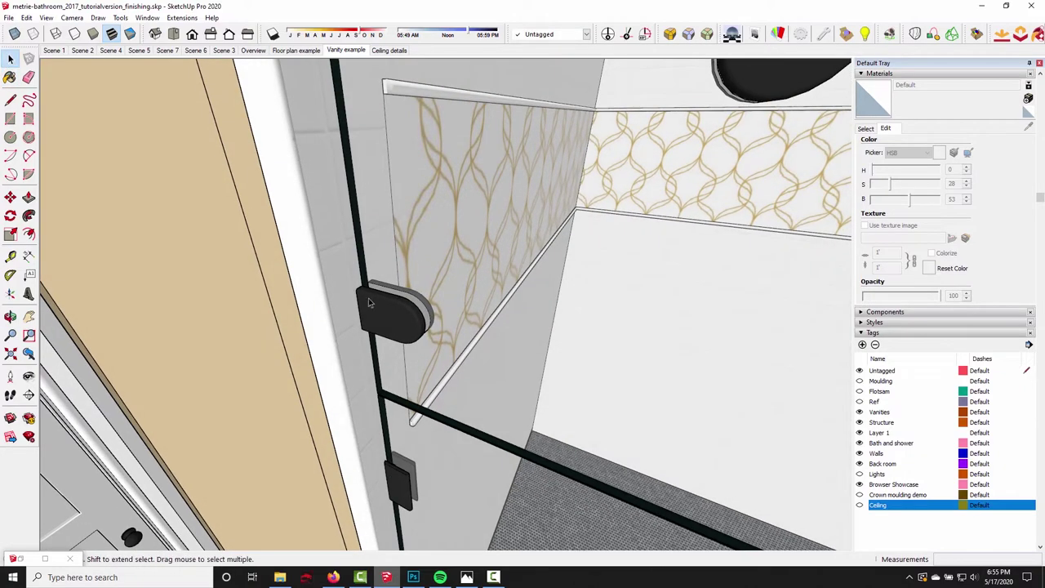
# - Switch to Firefox and examine the black-edged glass, hinges and handle of the shower enclosure in the finished bathroom render
pyautogui.moveTo(446, 420); pyautogui.dragTo(517, 352, button='middle')
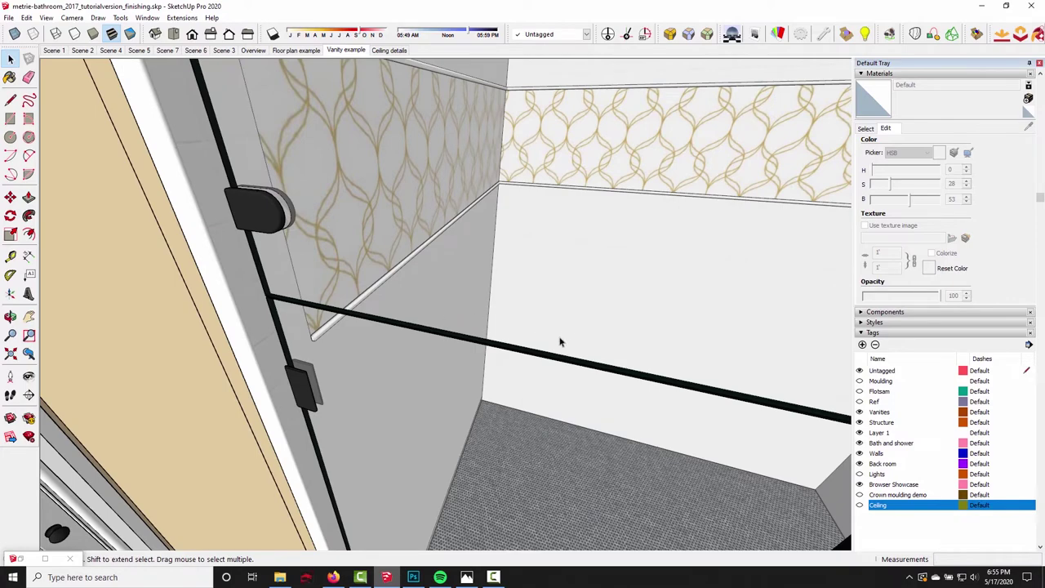
pyautogui.click(413, 577)
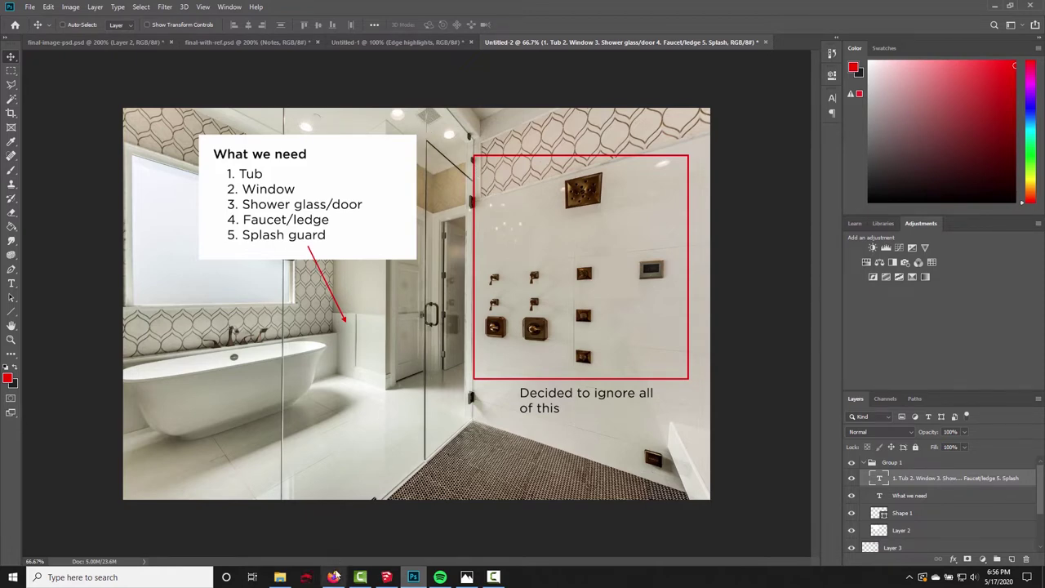
pyautogui.click(332, 577)
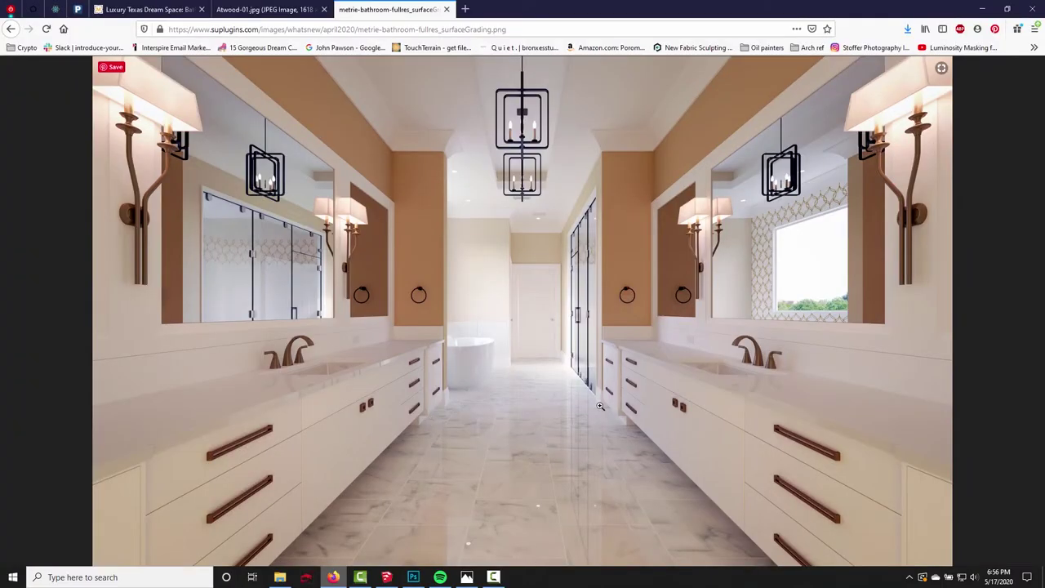
pyautogui.click(590, 300)
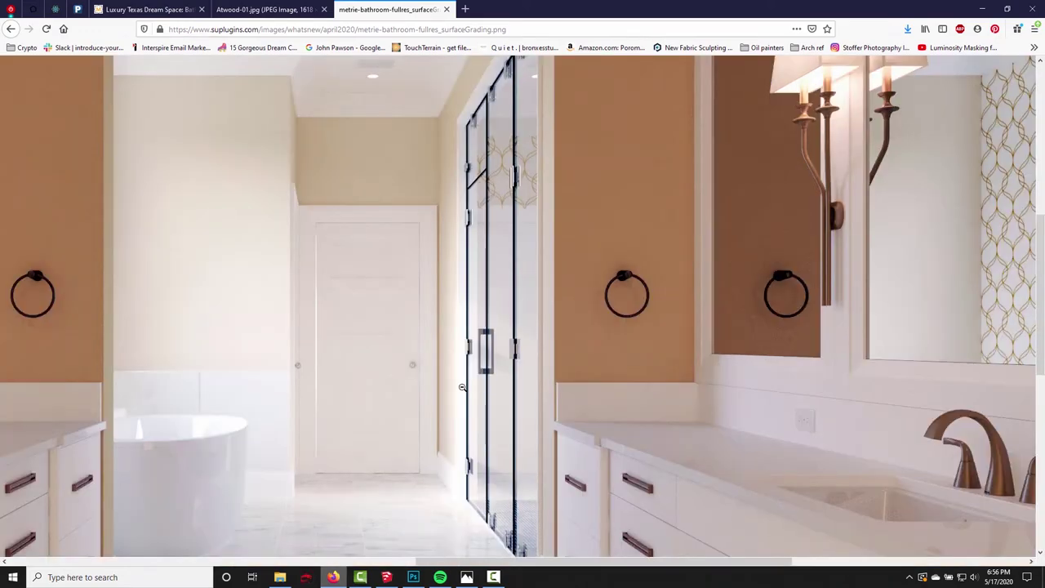
pyautogui.scroll(-8, 462, 387)
pyautogui.scroll(10, 525, 275)
pyautogui.scroll(-3, 493, 145)
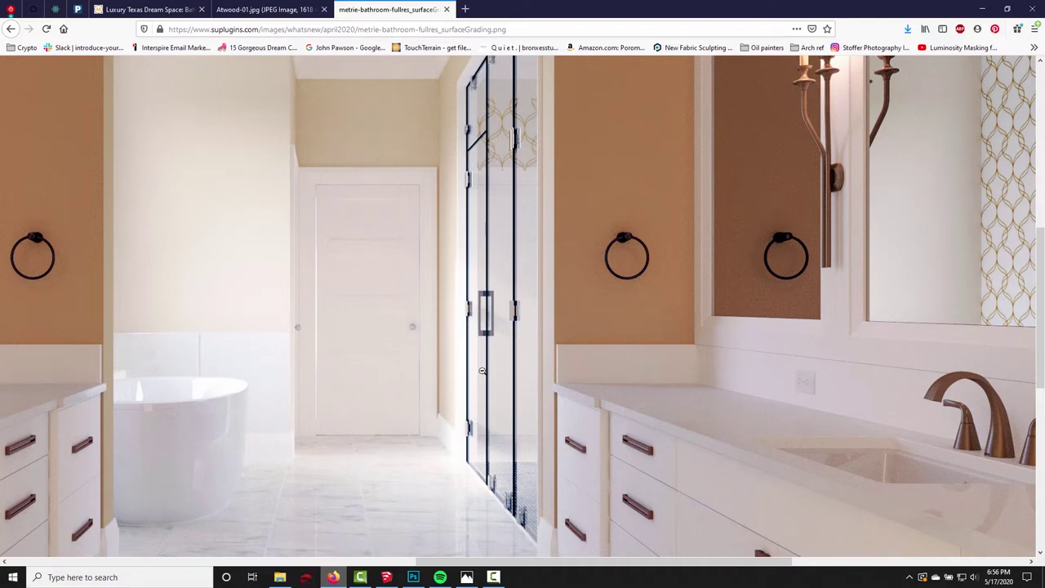
pyautogui.scroll(3, 521, 183)
pyautogui.scroll(-4, 502, 328)
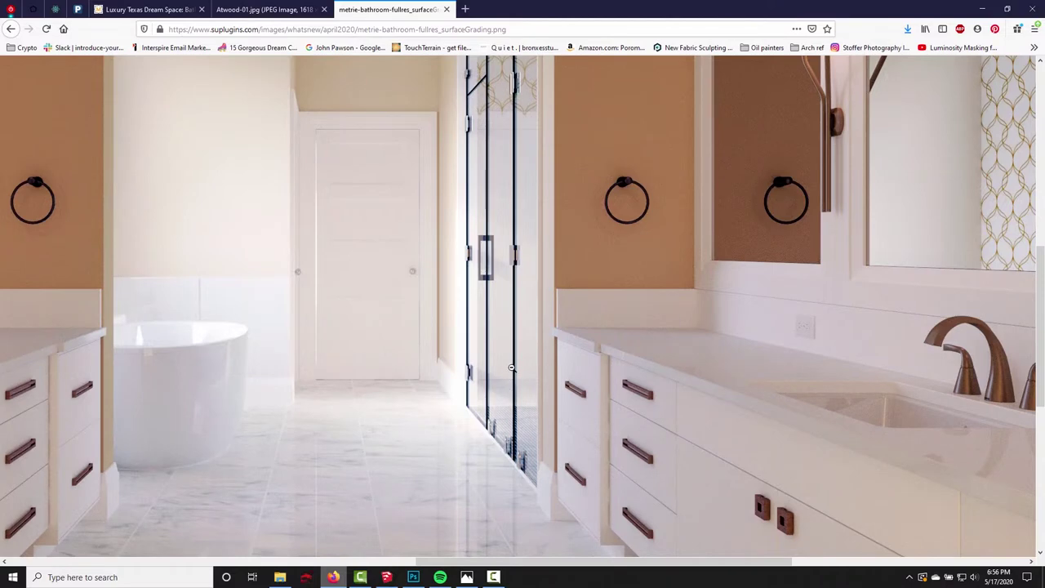
pyautogui.keyDown('ctrl'); pyautogui.scroll(-2, 511, 367); pyautogui.keyUp('ctrl')
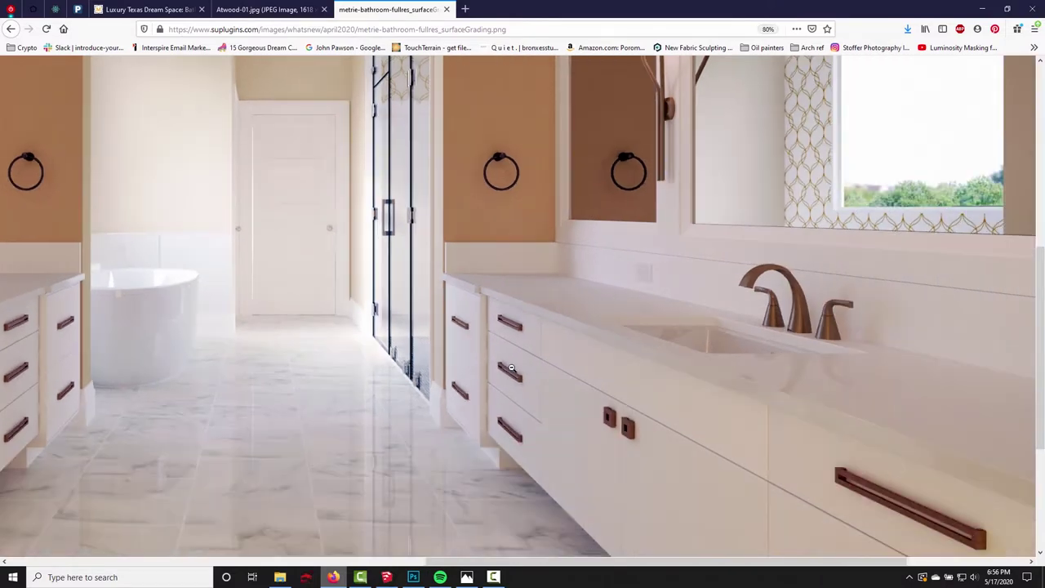
# - Return to SketchUp and examine the modelled shower enclosure's glass panels, hinges and handle from outside
pyautogui.hotkey('alt', 'Tab')
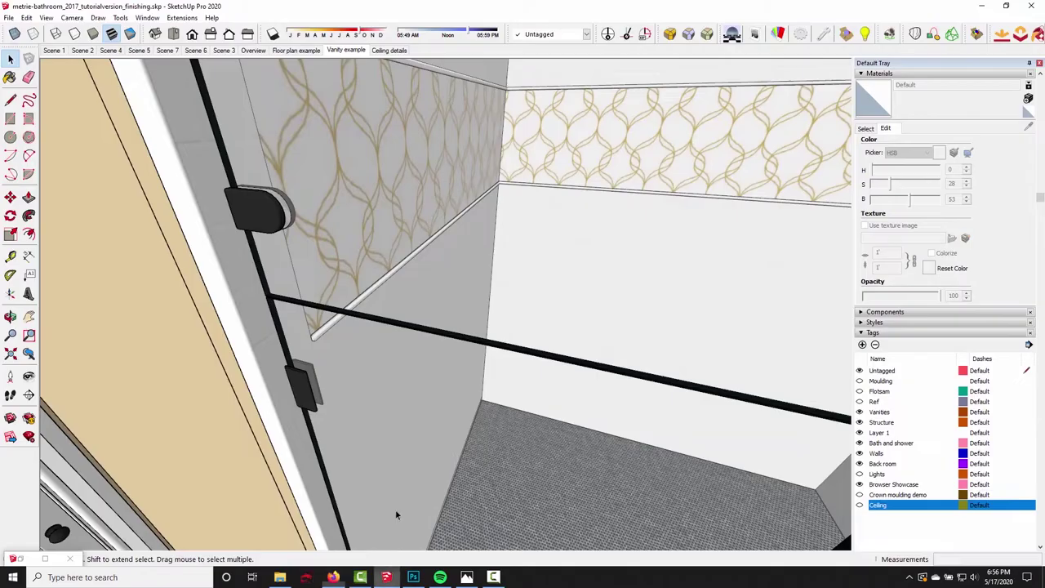
pyautogui.scroll(-4, 525, 306)
pyautogui.moveTo(738, 289)
pyautogui.mouseDown(button='middle')
pyautogui.moveTo(485, 278)
pyautogui.moveTo(590, 383)
pyautogui.moveTo(653, 371)
pyautogui.moveTo(421, 343)
pyautogui.mouseUp(button='middle')
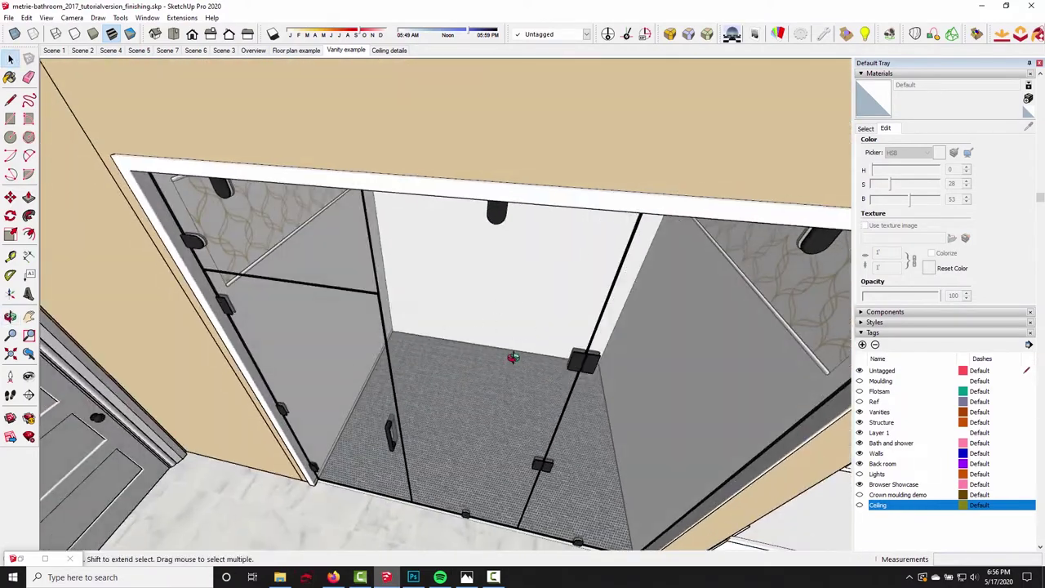
pyautogui.moveTo(512, 357); pyautogui.dragTo(365, 331, button='middle')
pyautogui.keyDown('shift'); pyautogui.moveTo(423, 316); pyautogui.dragTo(428, 315, button='middle'); pyautogui.keyUp('shift')
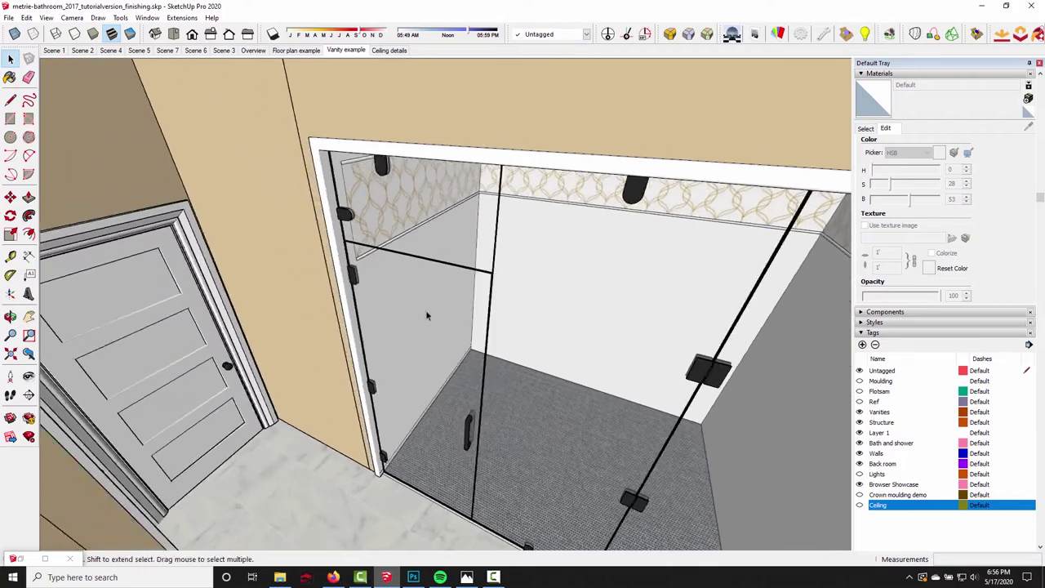
pyautogui.moveTo(395, 354); pyautogui.dragTo(203, 343, button='middle')
# - Inspect the gold-patterned tile band and its trim strips along the shower's interior walls
pyautogui.scroll(3, 523, 314)
pyautogui.moveTo(358, 281); pyautogui.dragTo(457, 287, button='middle')
pyautogui.scroll(3, 323, 306)
pyautogui.scroll(-2, 429, 223)
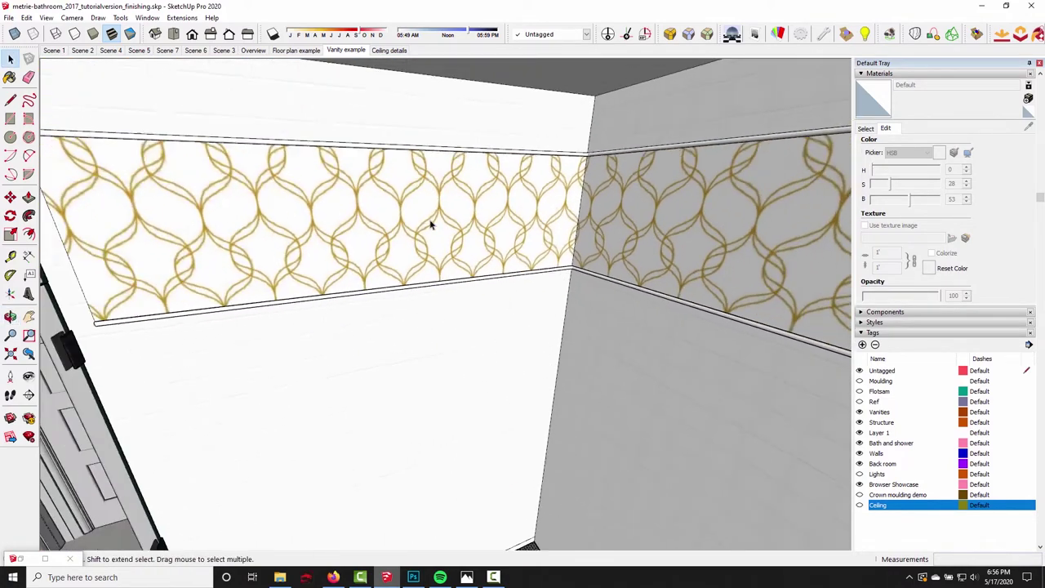
pyautogui.moveTo(429, 222); pyautogui.dragTo(698, 274, button='middle')
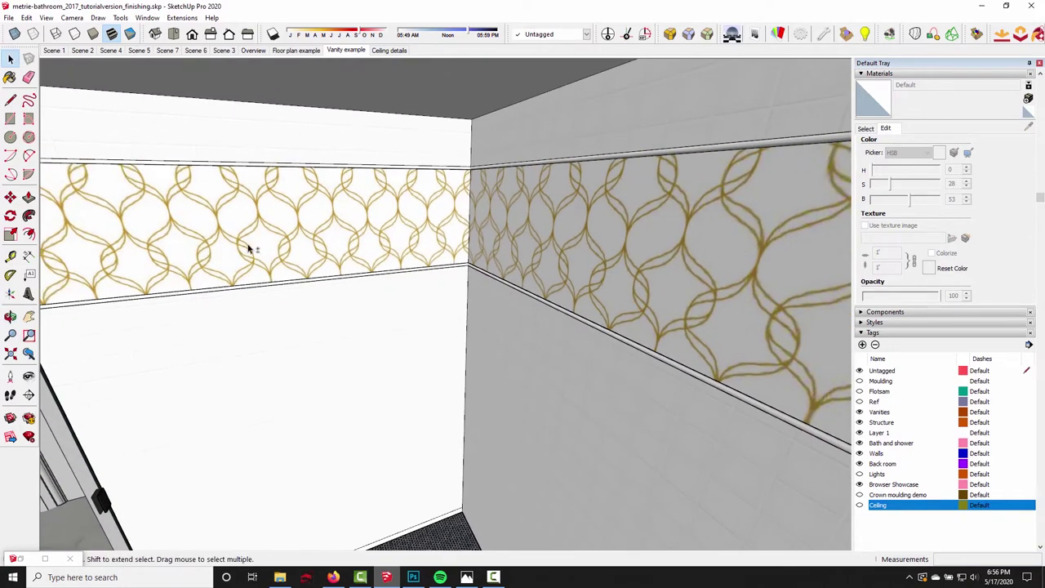
pyautogui.scroll(-4, 250, 249)
pyautogui.moveTo(351, 260)
pyautogui.mouseDown(button='middle')
pyautogui.moveTo(364, 264)
pyautogui.moveTo(343, 265)
pyautogui.mouseUp(button='middle')
pyautogui.scroll(5, 210, 361)
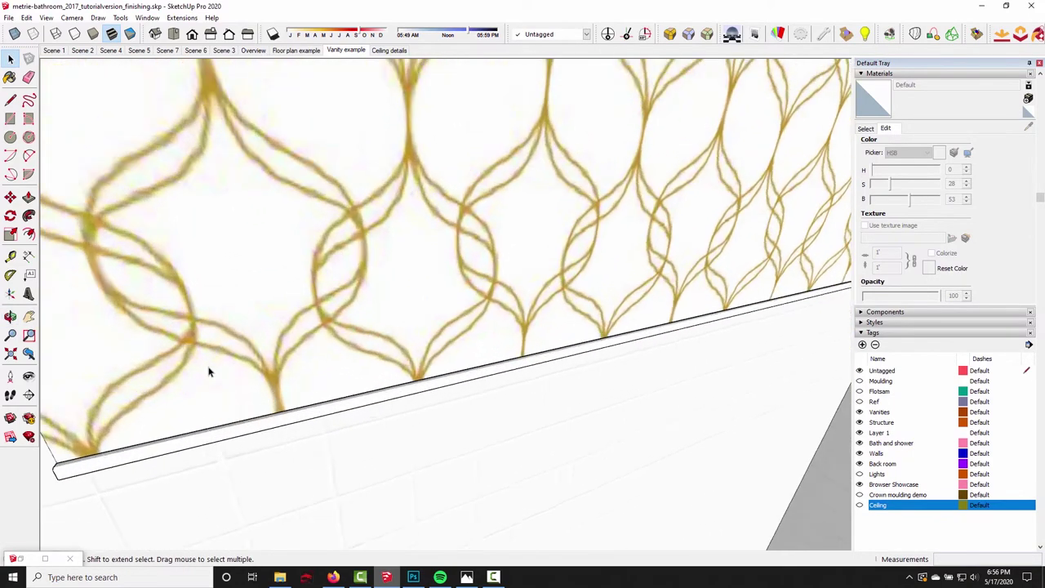
pyautogui.scroll(3, 209, 372)
pyautogui.keyDown('shift'); pyautogui.moveTo(163, 434); pyautogui.dragTo(354, 220, button='middle'); pyautogui.keyUp('shift')
pyautogui.scroll(3, 195, 326)
pyautogui.keyDown('shift'); pyautogui.moveTo(63, 392); pyautogui.dragTo(179, 402, button='middle'); pyautogui.keyUp('shift')
pyautogui.moveTo(283, 390); pyautogui.dragTo(560, 259, button='middle')
pyautogui.scroll(-3, 555, 263)
pyautogui.scroll(-4, 373, 346)
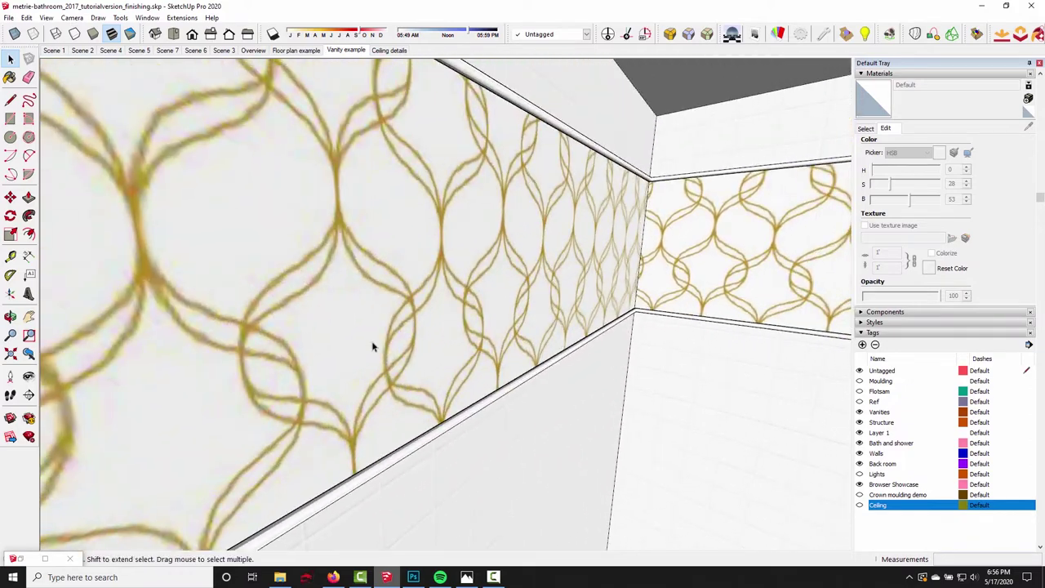
pyautogui.moveTo(413, 313); pyautogui.dragTo(375, 352, button='middle')
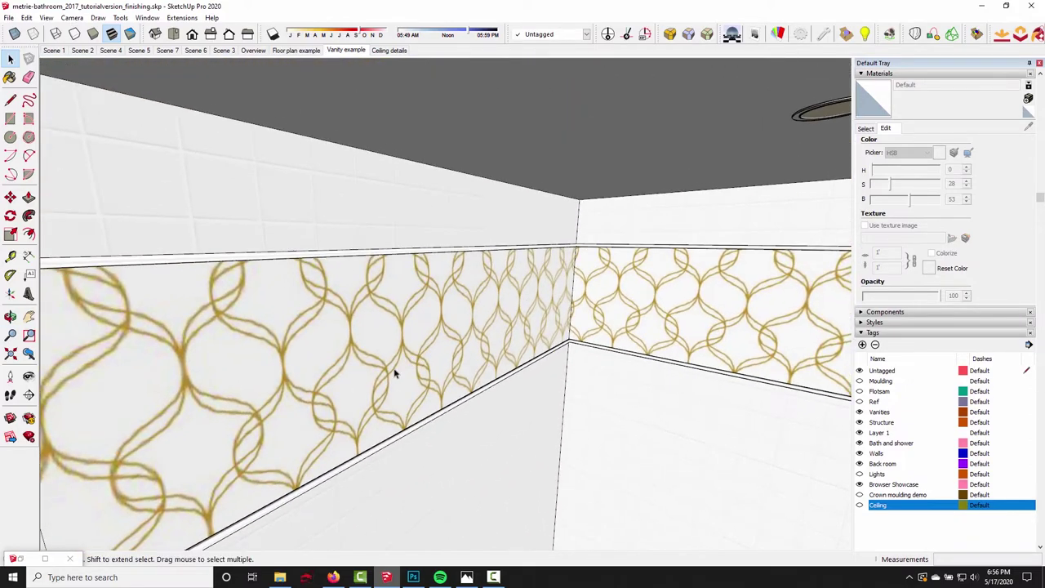
pyautogui.keyDown('shift'); pyautogui.moveTo(190, 391); pyautogui.dragTo(622, 280, button='middle'); pyautogui.keyUp('shift')
# - Make the Ceiling tag visible in the overall bathroom model
pyautogui.scroll(-5, 622, 280)
pyautogui.scroll(-3, 436, 324)
pyautogui.moveTo(436, 325); pyautogui.dragTo(427, 350, button='middle')
pyautogui.scroll(-7, 351, 320)
pyautogui.scroll(-3, 352, 307)
pyautogui.scroll(3, 427, 350)
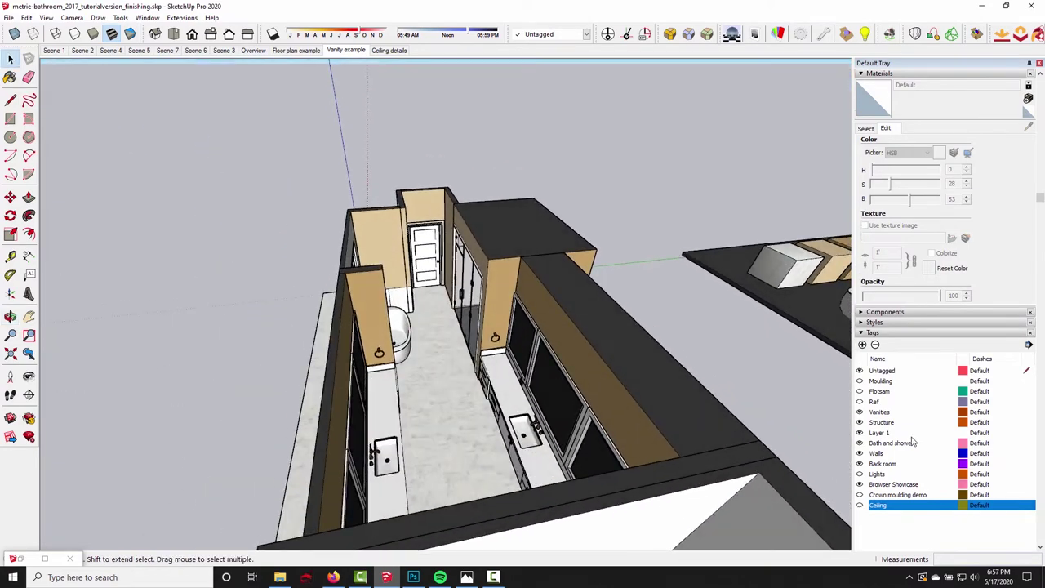
pyautogui.click(859, 506)
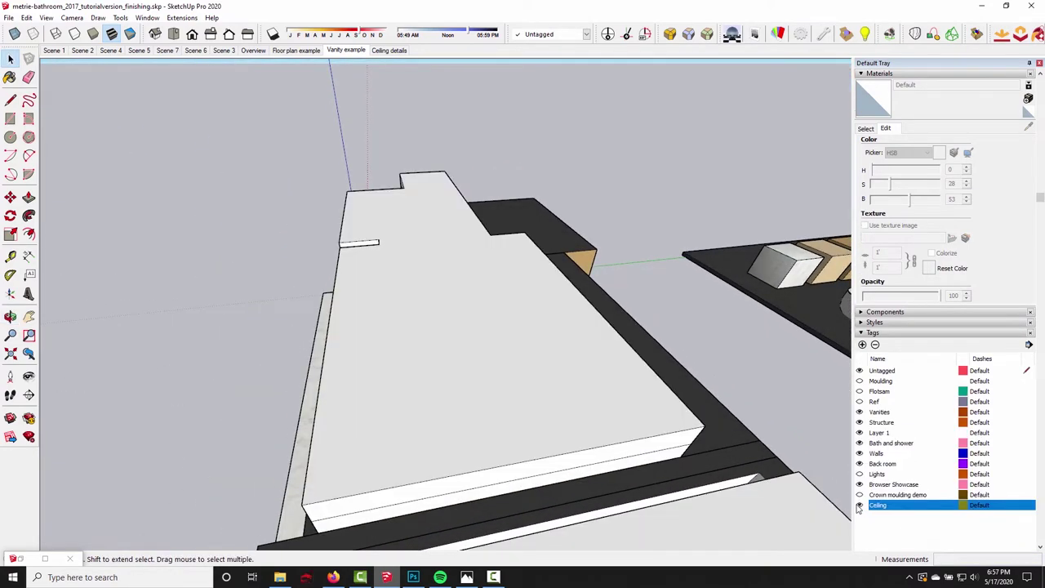
# - Move the ceiling group straight up along the blue axis until it floats well above the bathroom walls
pyautogui.moveTo(461, 380); pyautogui.dragTo(507, 423, button='middle')
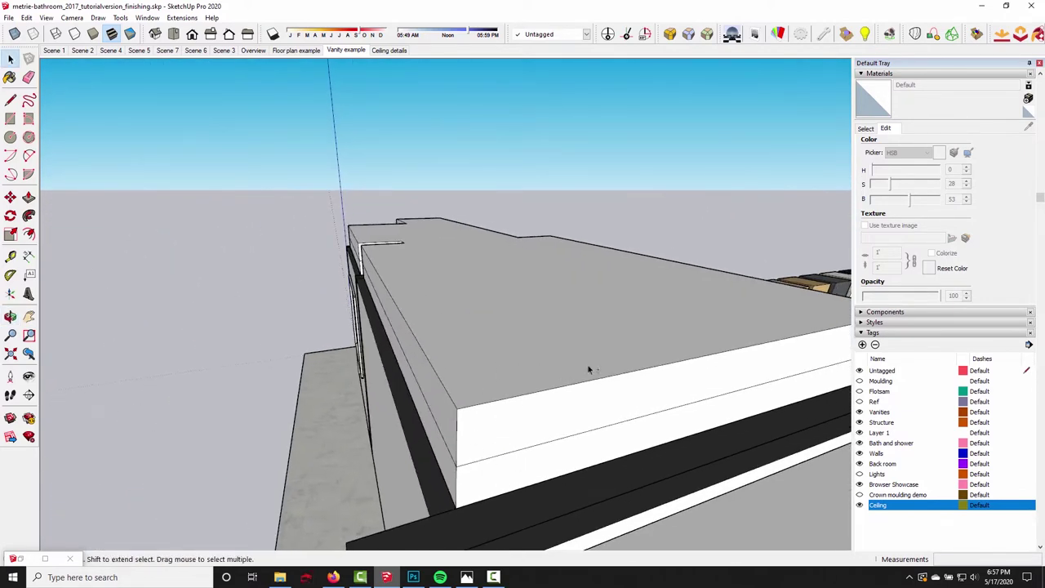
pyautogui.moveTo(589, 370); pyautogui.dragTo(560, 343, button='middle')
pyautogui.click(560, 344)
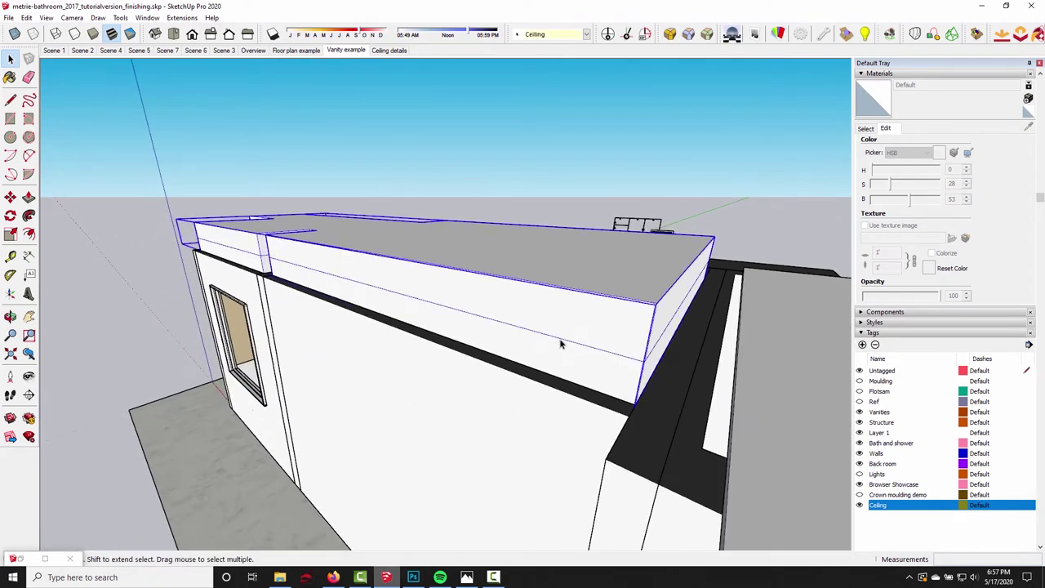
pyautogui.press('m')
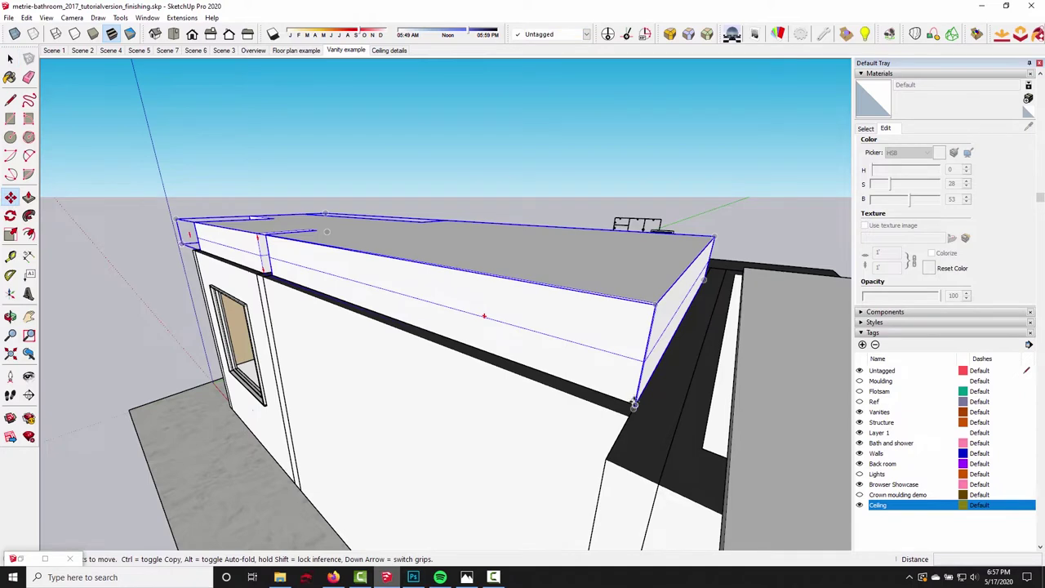
pyautogui.click(635, 402)
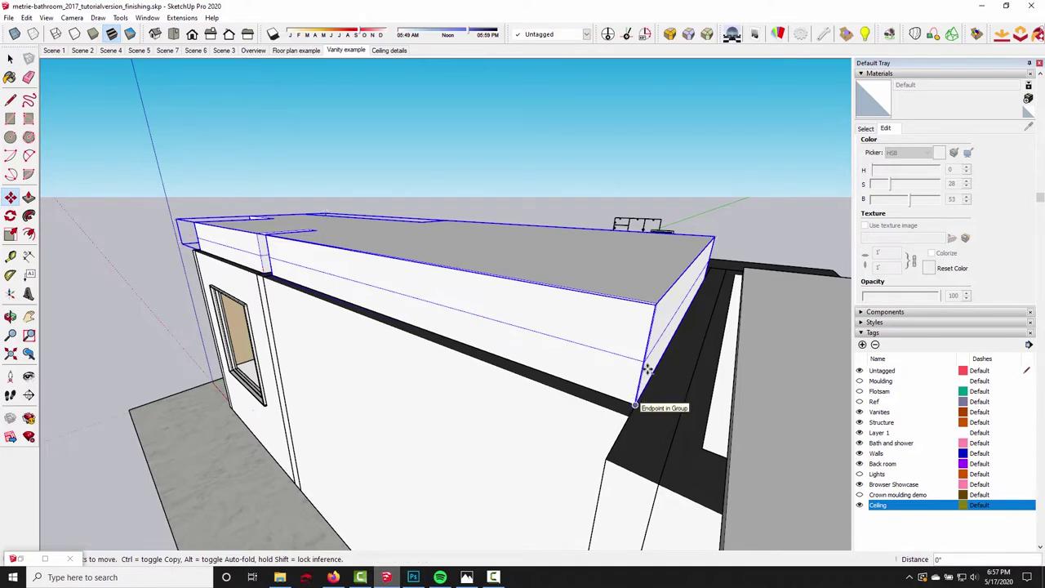
pyautogui.press('Up')
pyautogui.scroll(-5, 653, 346)
pyautogui.click(655, 192)
pyautogui.keyDown('shift'); pyautogui.moveTo(610, 249); pyautogui.dragTo(598, 346, button='middle'); pyautogui.keyUp('shift')
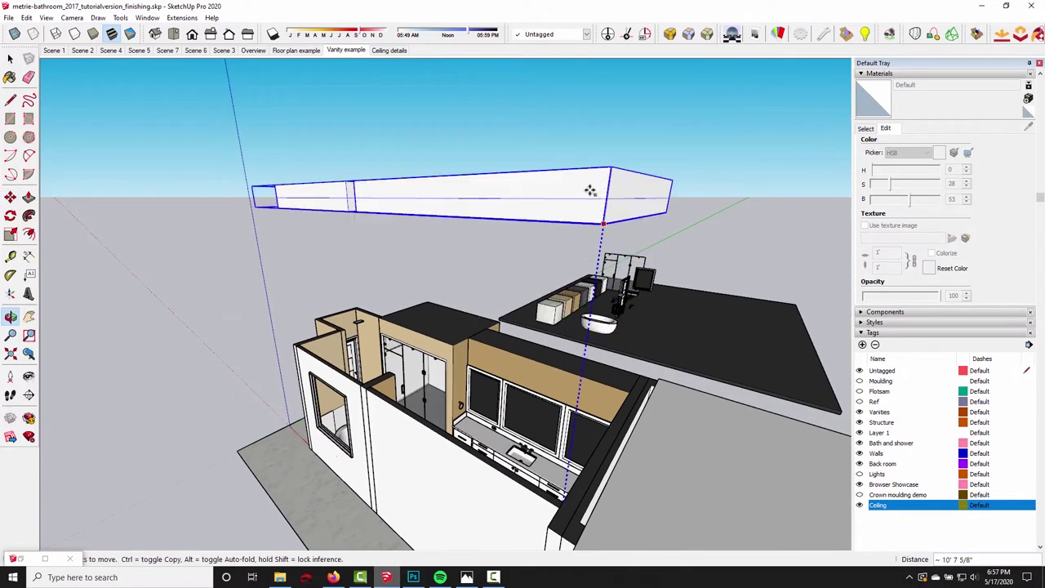
pyautogui.click(594, 98)
# - Open the ceiling group for editing and select its underside face around the central recess
pyautogui.press('space')
pyautogui.click(399, 228)
pyautogui.moveTo(399, 227)
pyautogui.mouseDown(button='middle')
pyautogui.moveTo(286, 169)
pyautogui.moveTo(397, 252)
pyautogui.moveTo(403, 286)
pyautogui.moveTo(439, 338)
pyautogui.moveTo(467, 345)
pyautogui.moveTo(400, 213)
pyautogui.moveTo(448, 255)
pyautogui.moveTo(509, 226)
pyautogui.moveTo(522, 236)
pyautogui.mouseUp(button='middle')
pyautogui.click(492, 233)
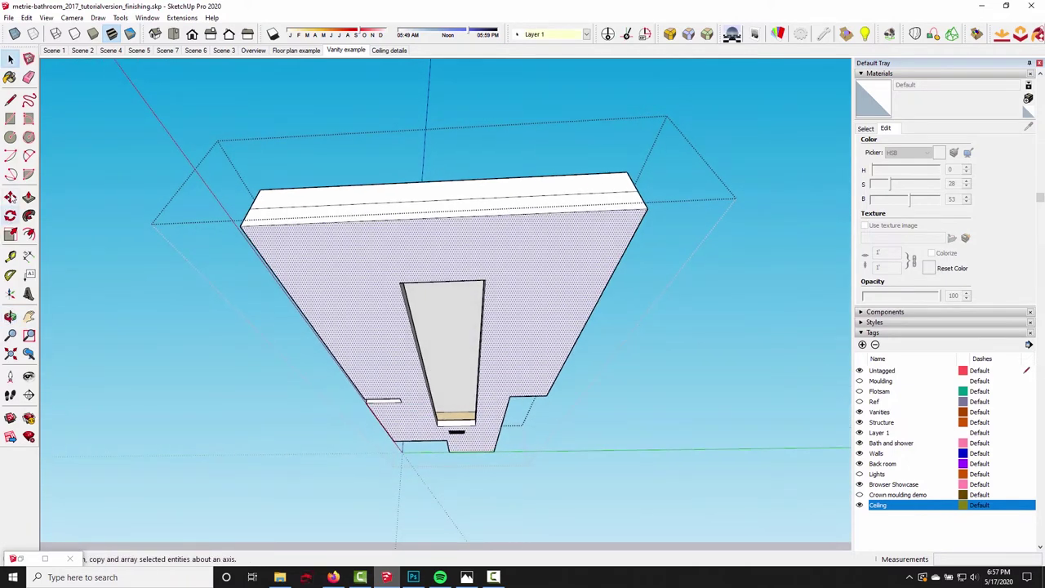
pyautogui.click(11, 119)
pyautogui.moveTo(420, 260); pyautogui.dragTo(411, 254, button='middle')
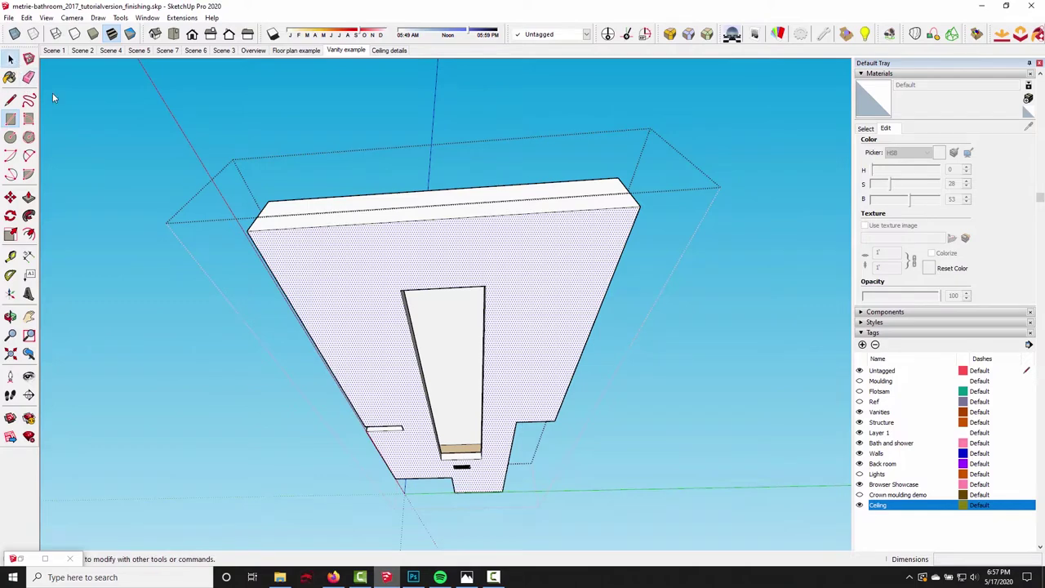
pyautogui.click(10, 59)
# - Push/pull the upper side face of the stepped ceiling recess by 4 inches and erase the leftover edge across the recessed panel
pyautogui.scroll(3, 347, 339)
pyautogui.moveTo(492, 429); pyautogui.dragTo(488, 447, button='middle')
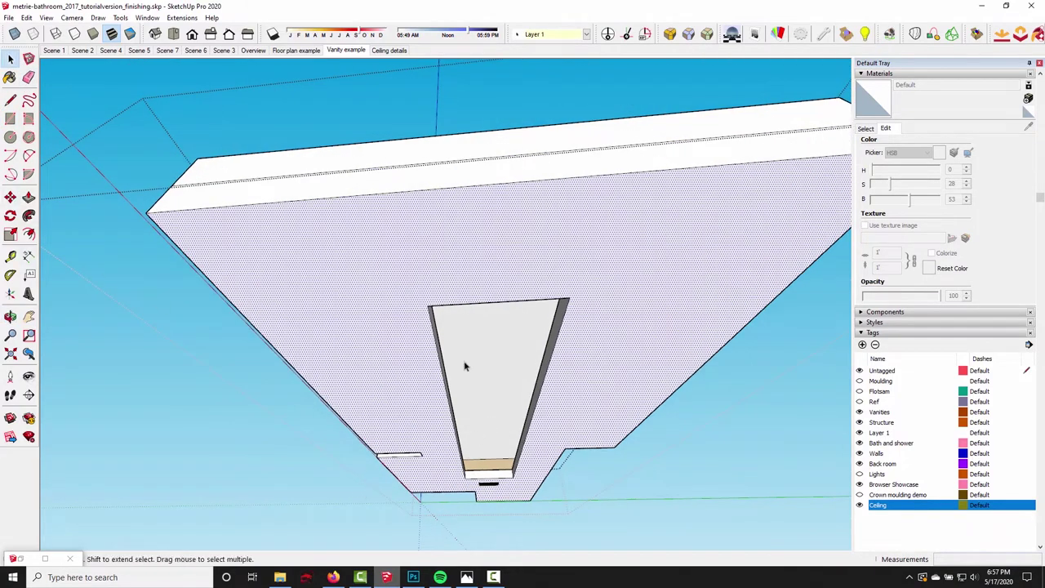
pyautogui.scroll(6, 485, 457)
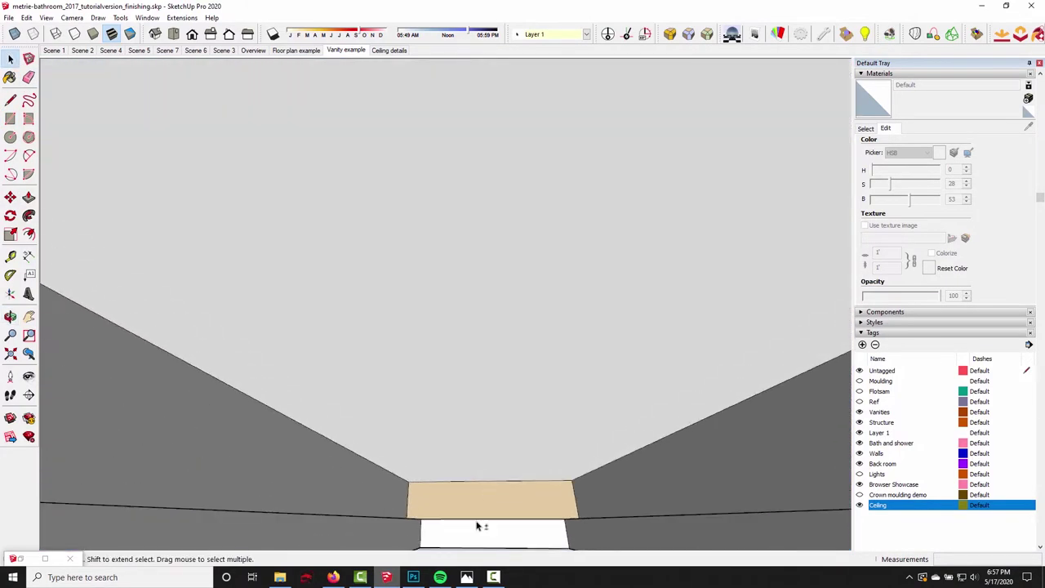
pyautogui.scroll(-3, 339, 433)
pyautogui.press('p')
pyautogui.click(339, 433)
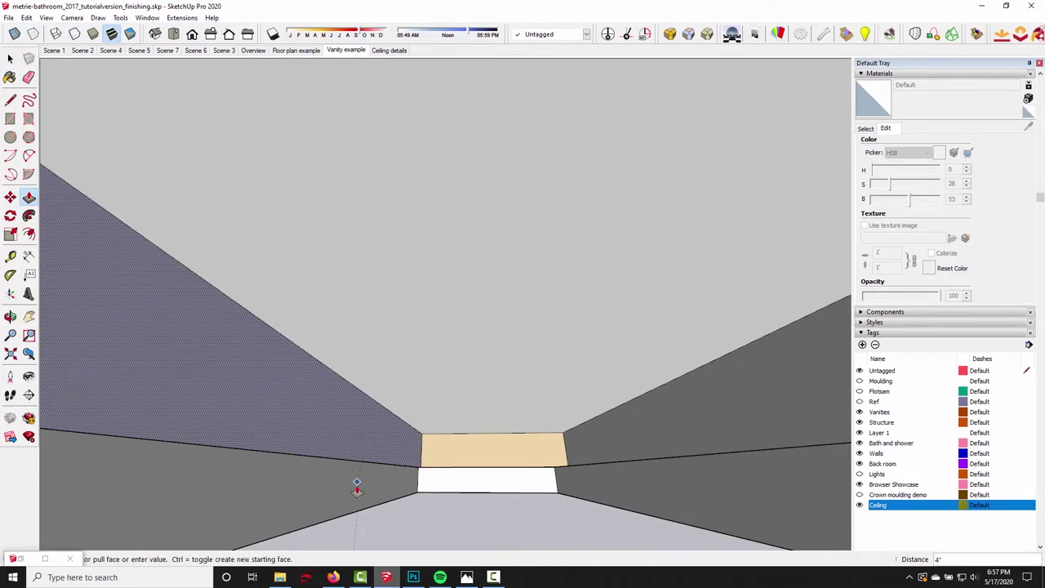
pyautogui.click(356, 483)
pyautogui.press('e')
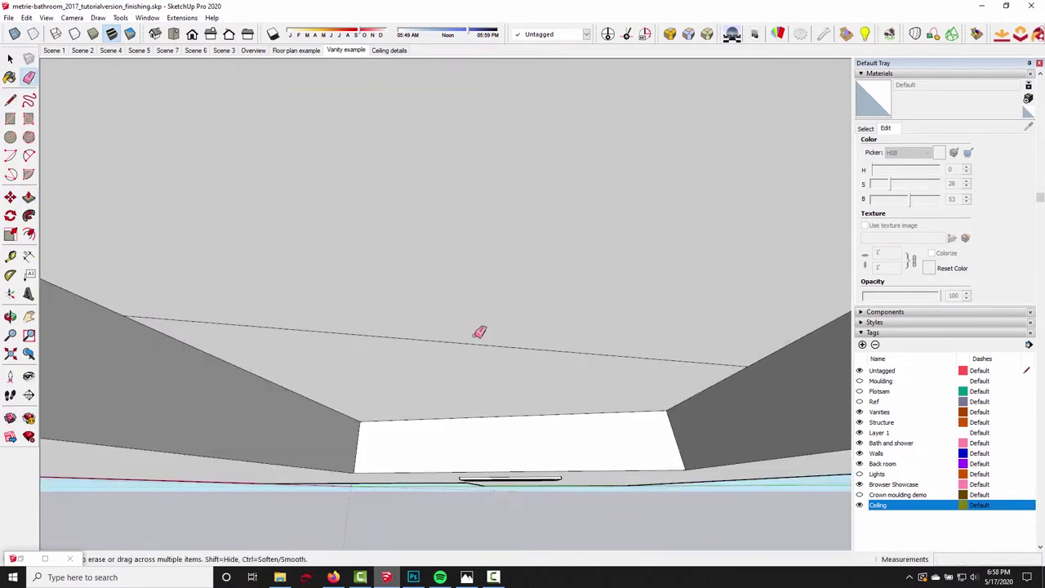
pyautogui.moveTo(479, 332)
pyautogui.mouseDown(button='middle')
pyautogui.moveTo(476, 356)
pyautogui.moveTo(433, 272)
pyautogui.moveTo(462, 280)
pyautogui.moveTo(487, 343)
pyautogui.moveTo(450, 398)
pyautogui.mouseUp(button='middle')
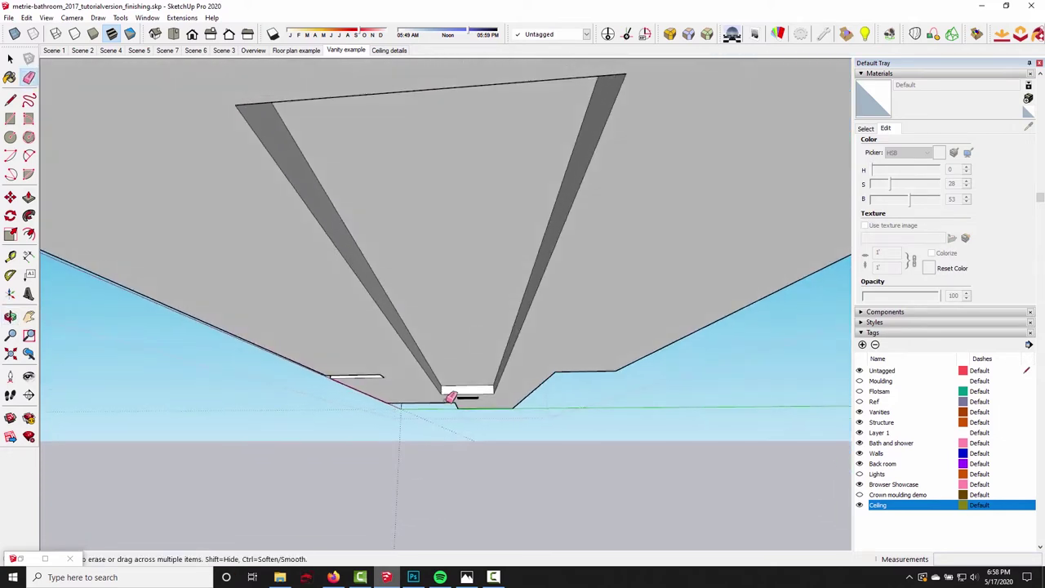
# - Check the recessed tray ceiling in the reference photos of the real bathroom and return to SketchUp
pyautogui.hotkey('alt', 'Tab')
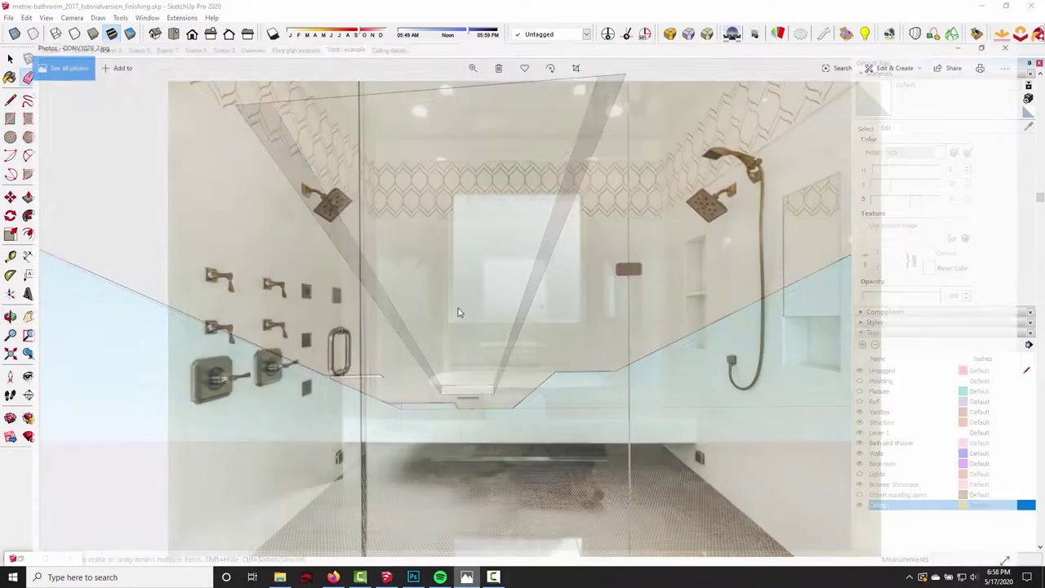
pyautogui.press('Right')
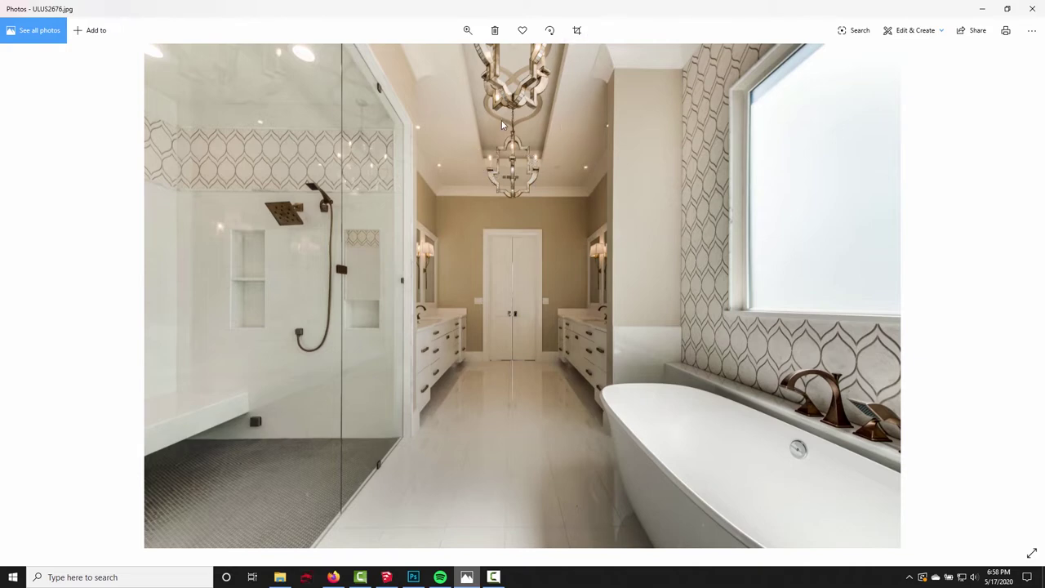
pyautogui.click(984, 14)
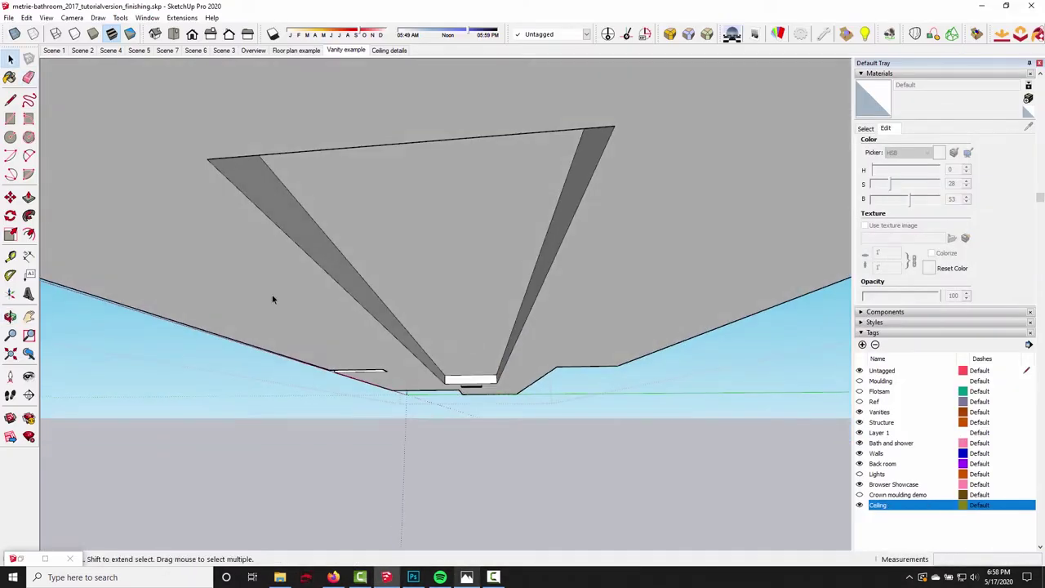
# - Push/pull the recess panel upward by 8 inches as a new upper step and delete the leftover face across the opening
pyautogui.click(28, 197)
pyautogui.scroll(2, 441, 271)
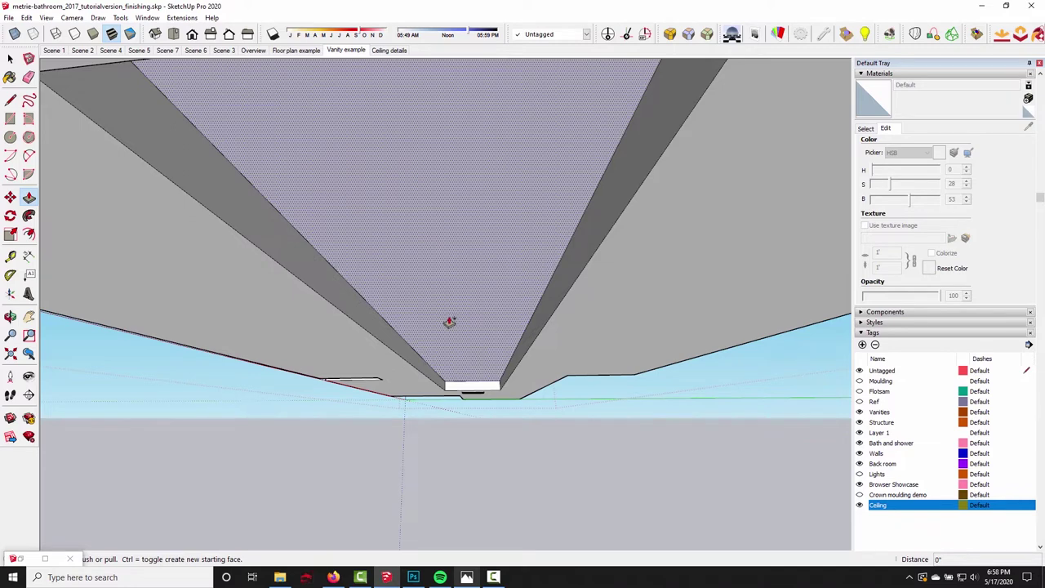
pyautogui.click(451, 372)
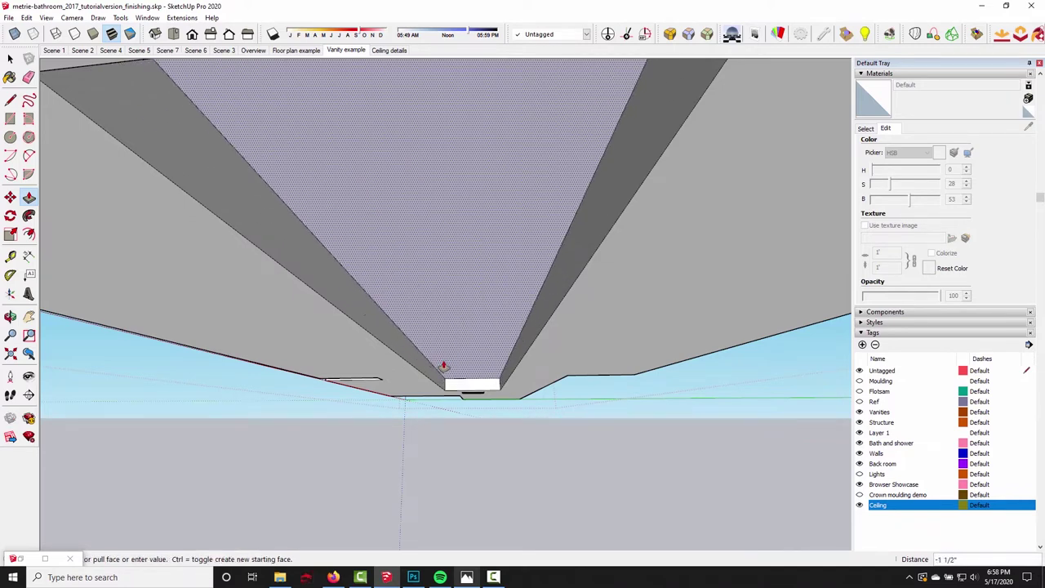
pyautogui.press('Escape')
pyautogui.click(447, 374)
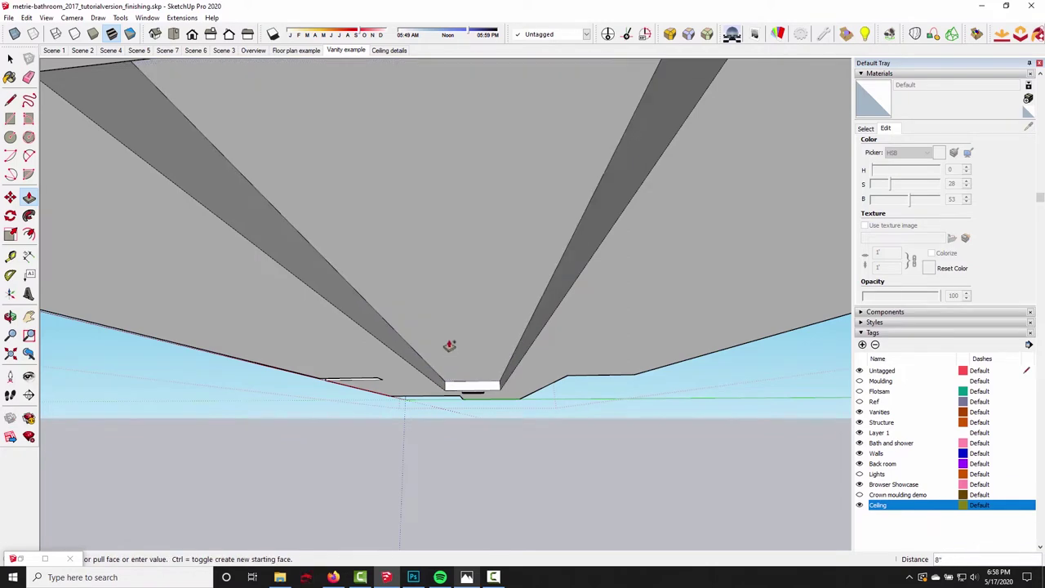
pyautogui.click(449, 345)
pyautogui.press('space')
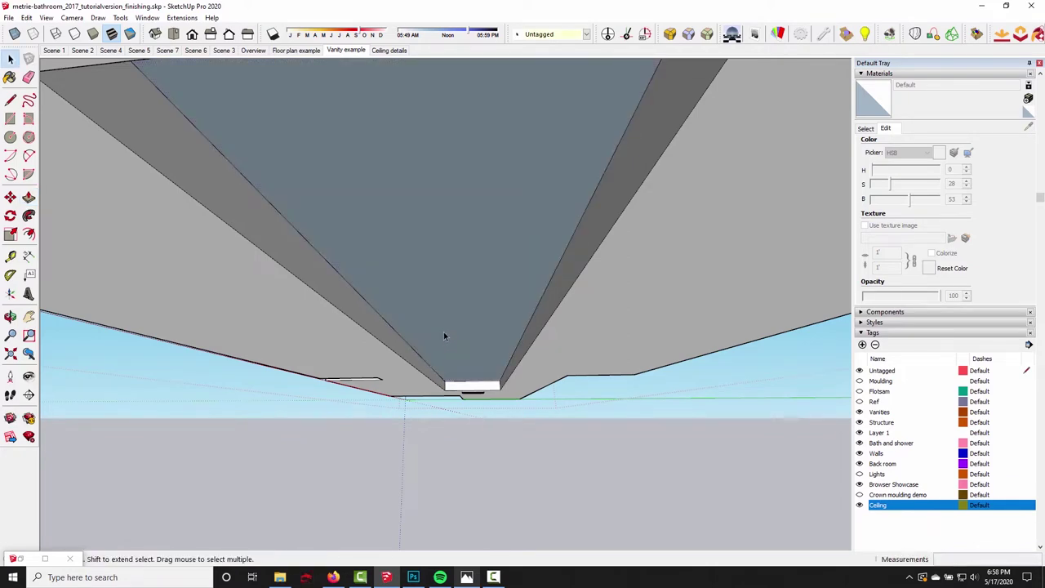
pyautogui.click(444, 333)
pyautogui.press('Delete')
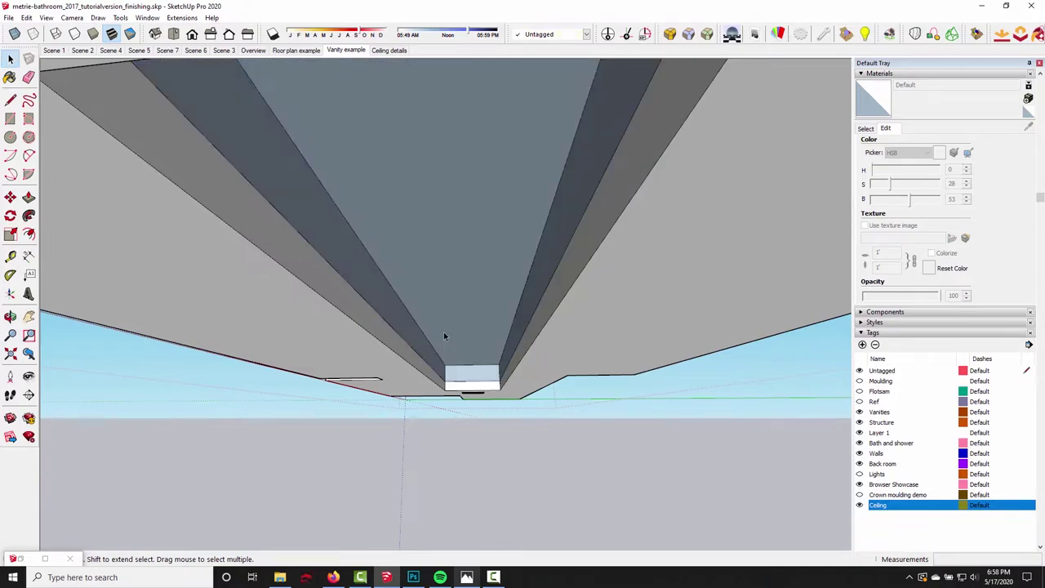
# - Select the top, end and side faces inside the new upper recess and reverse them
pyautogui.moveTo(443, 333); pyautogui.dragTo(442, 364, button='middle')
pyautogui.scroll(3, 441, 364)
pyautogui.click(387, 342)
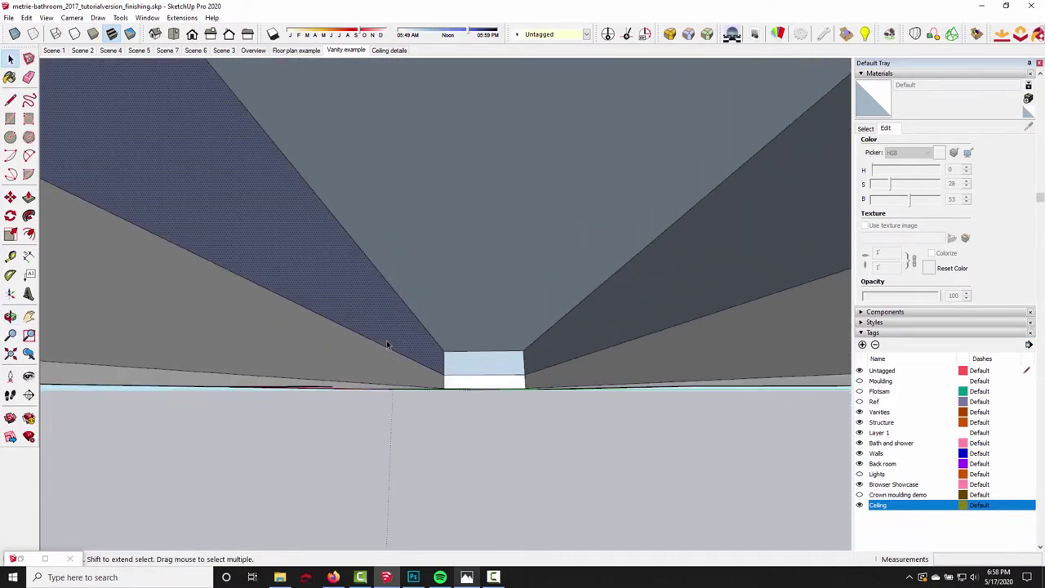
pyautogui.keyDown('shift'); pyautogui.click(486, 298); pyautogui.keyUp('shift')
pyautogui.keyDown('shift'); pyautogui.click(488, 372); pyautogui.keyUp('shift')
pyautogui.moveTo(546, 383); pyautogui.dragTo(252, 371, button='middle')
pyautogui.keyDown('shift'); pyautogui.click(252, 371); pyautogui.keyUp('shift')
pyautogui.rightClick(251, 370)
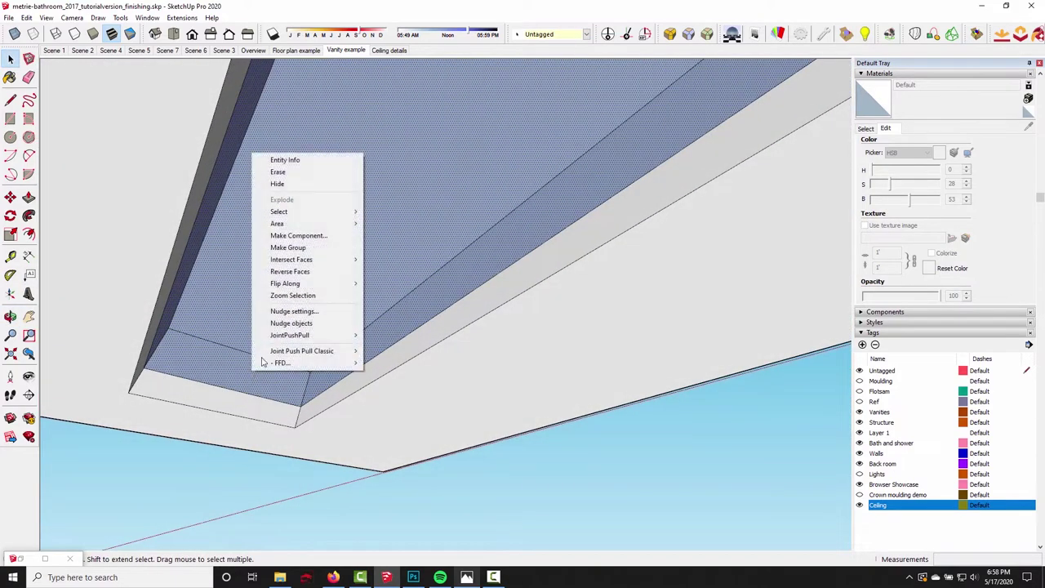
pyautogui.click(282, 272)
# - Reopen the ceiling group for editing and lower the top face of the recess slightly with Push/Pull
pyautogui.moveTo(287, 273); pyautogui.dragTo(252, 492, button='middle')
pyautogui.moveTo(248, 453); pyautogui.dragTo(240, 438, button='middle')
pyautogui.click(257, 340)
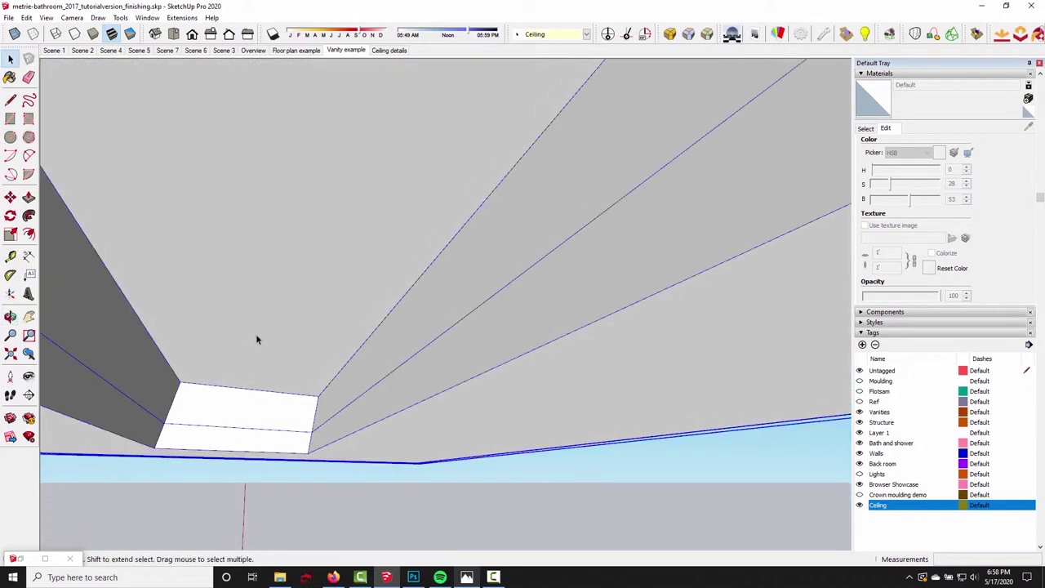
pyautogui.doubleClick(257, 344)
pyautogui.click(266, 333)
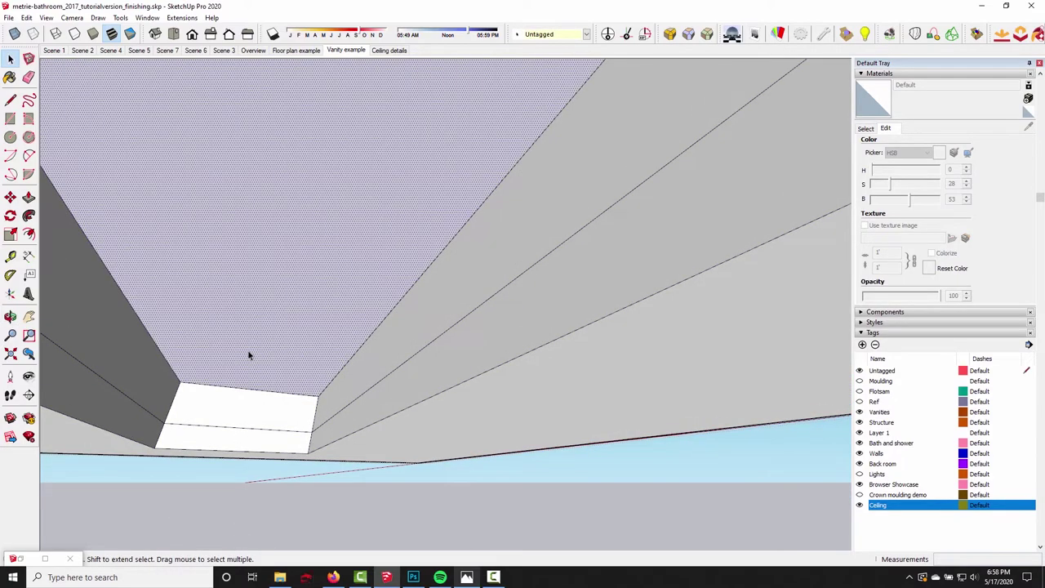
pyautogui.press('p')
pyautogui.click(249, 355)
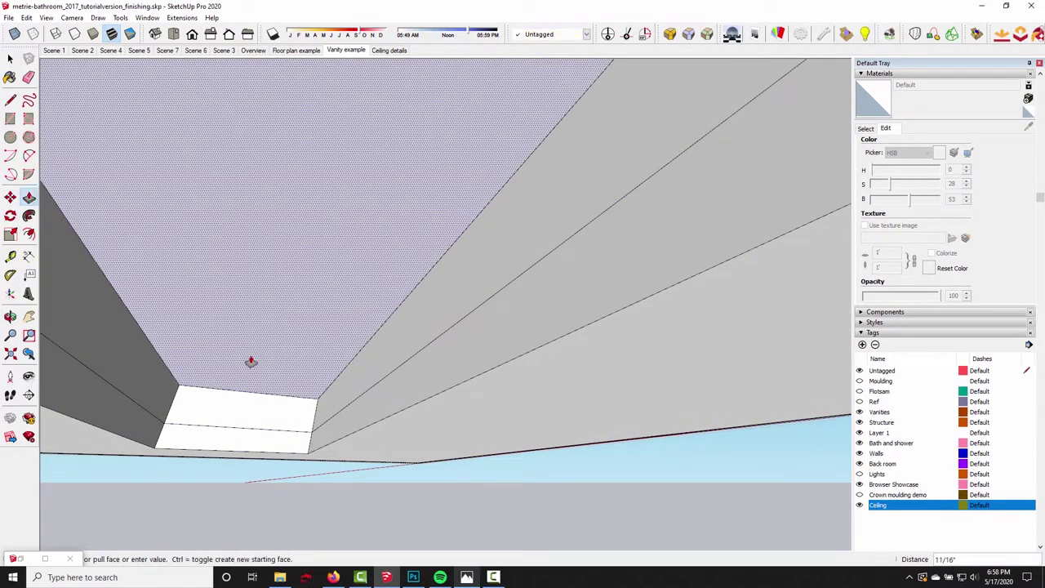
pyautogui.click(251, 366)
# - Push the upper end face and adjoining side face of the recess outward by 6 inches to form a ledge
pyautogui.scroll(3, 239, 417)
pyautogui.moveTo(273, 417); pyautogui.dragTo(302, 421, button='middle')
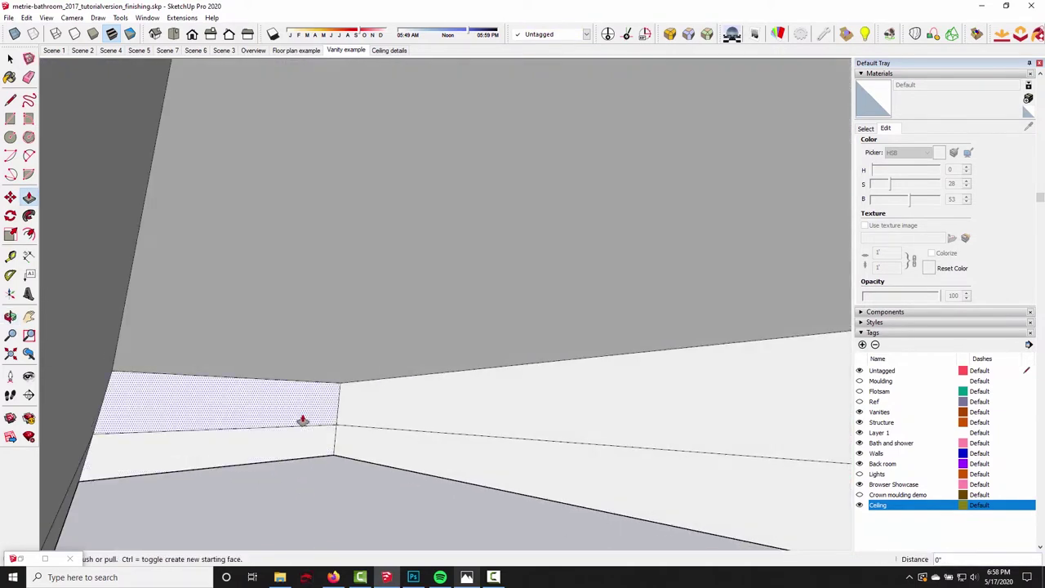
pyautogui.click(307, 417)
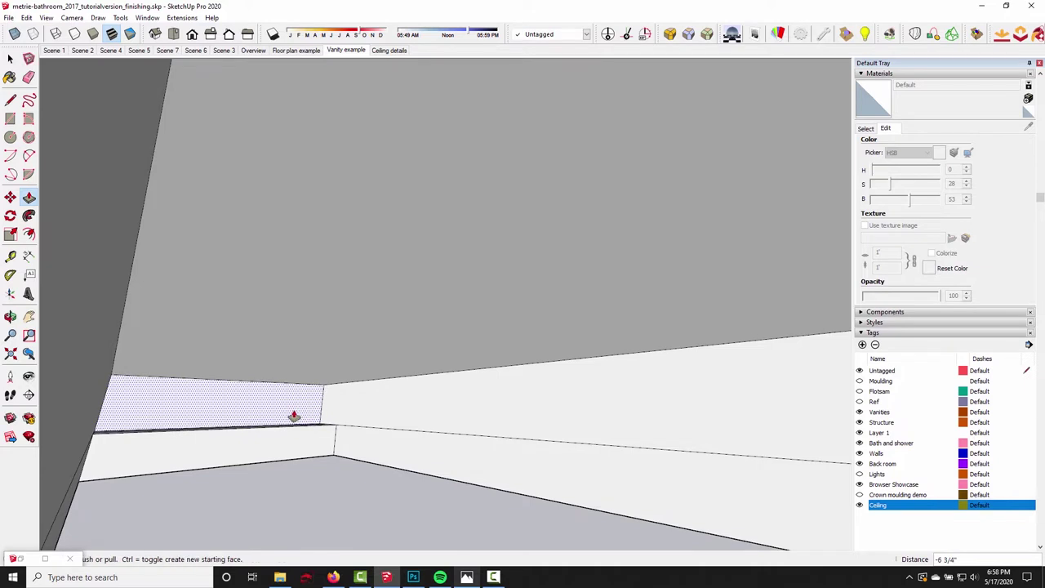
pyautogui.write('4')
pyautogui.press('Return')
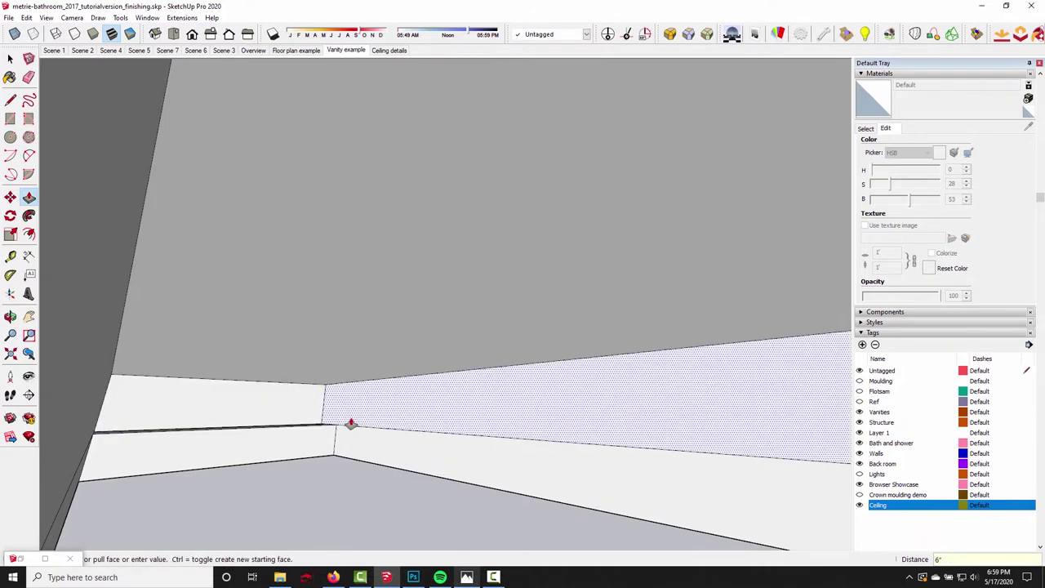
pyautogui.moveTo(357, 424); pyautogui.dragTo(572, 368, button='middle')
# - Inspect the stepped ceiling recess from below and compare it with the chandelier tray in the reference photo
pyautogui.scroll(-3, 482, 303)
pyautogui.scroll(4, 531, 315)
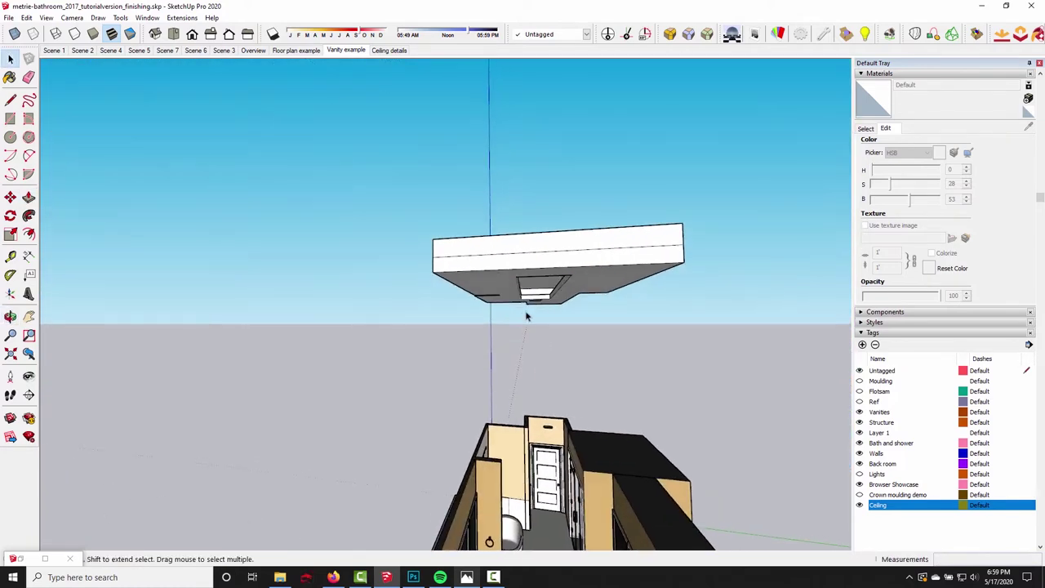
pyautogui.moveTo(538, 320)
pyautogui.mouseDown(button='middle')
pyautogui.moveTo(518, 332)
pyautogui.moveTo(538, 328)
pyautogui.mouseUp(button='middle')
pyautogui.scroll(-5, 518, 357)
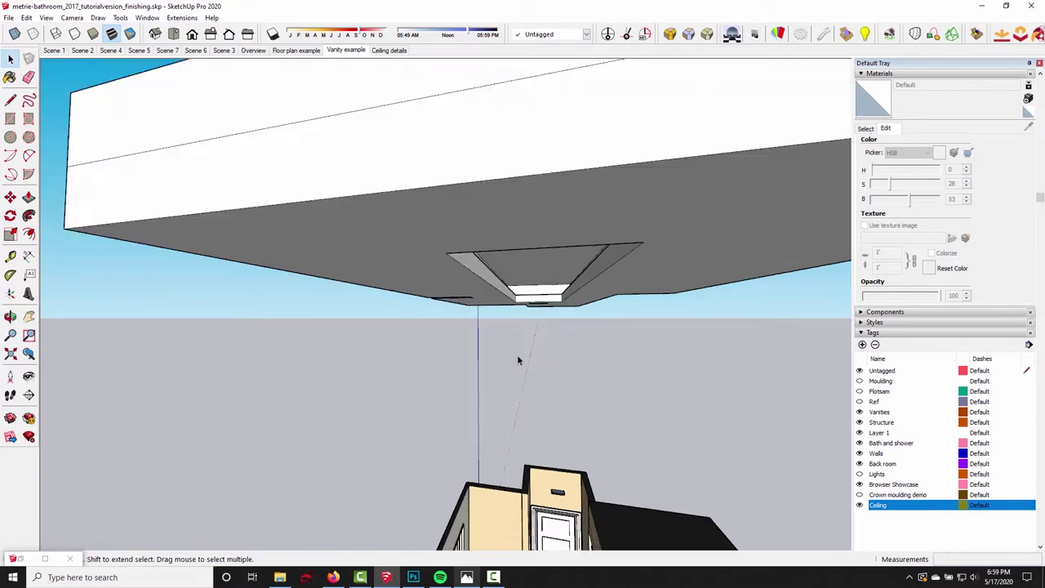
pyautogui.click(466, 577)
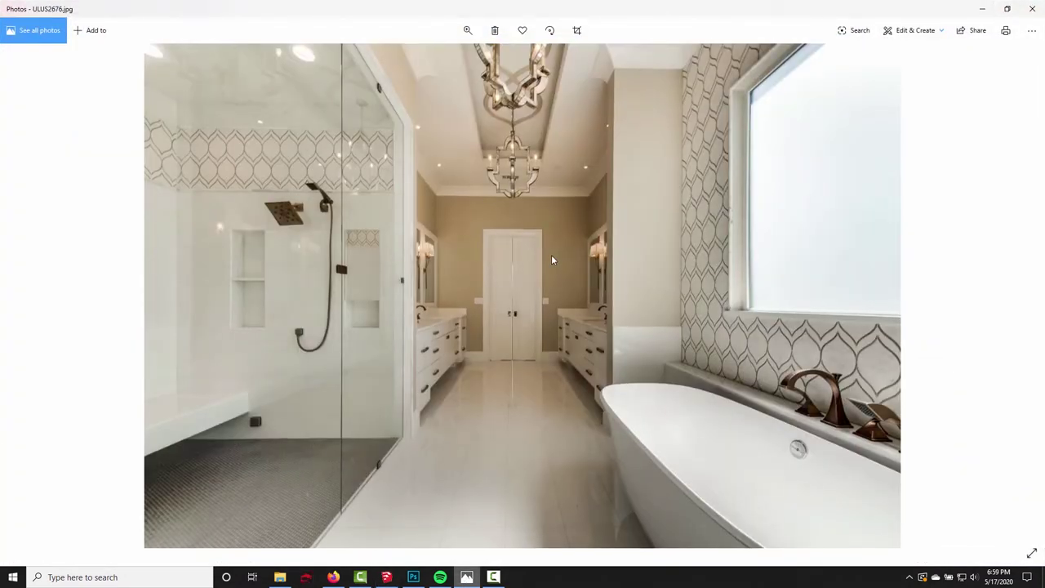
pyautogui.click(387, 577)
pyautogui.moveTo(366, 231); pyautogui.dragTo(477, 233, button='middle')
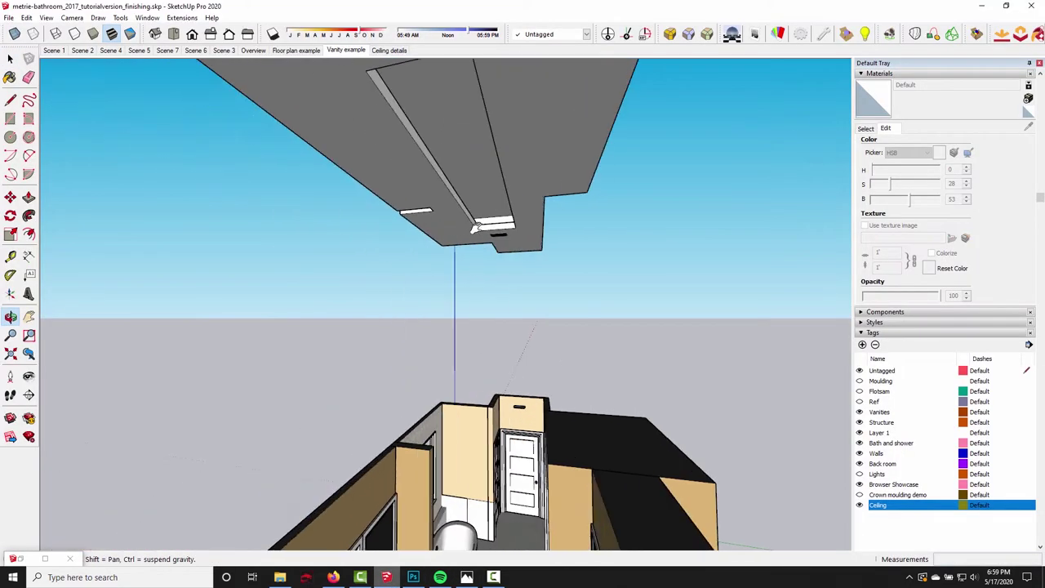
pyautogui.scroll(-3, 477, 233)
pyautogui.moveTo(477, 233); pyautogui.dragTo(490, 245, button='middle')
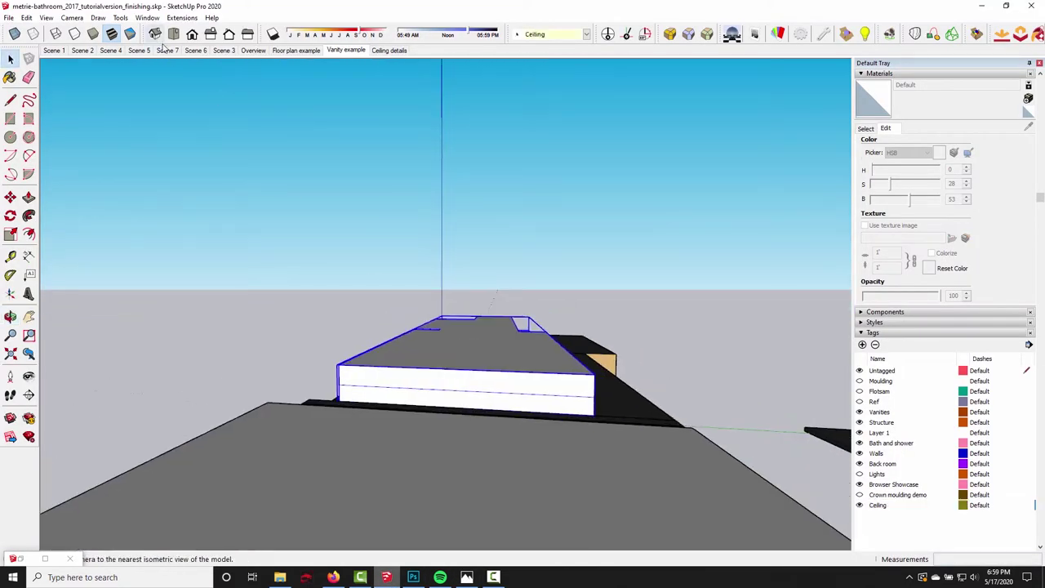
# - Show Scene 7 and check the component information of the large ceiling vent
pyautogui.click(166, 50)
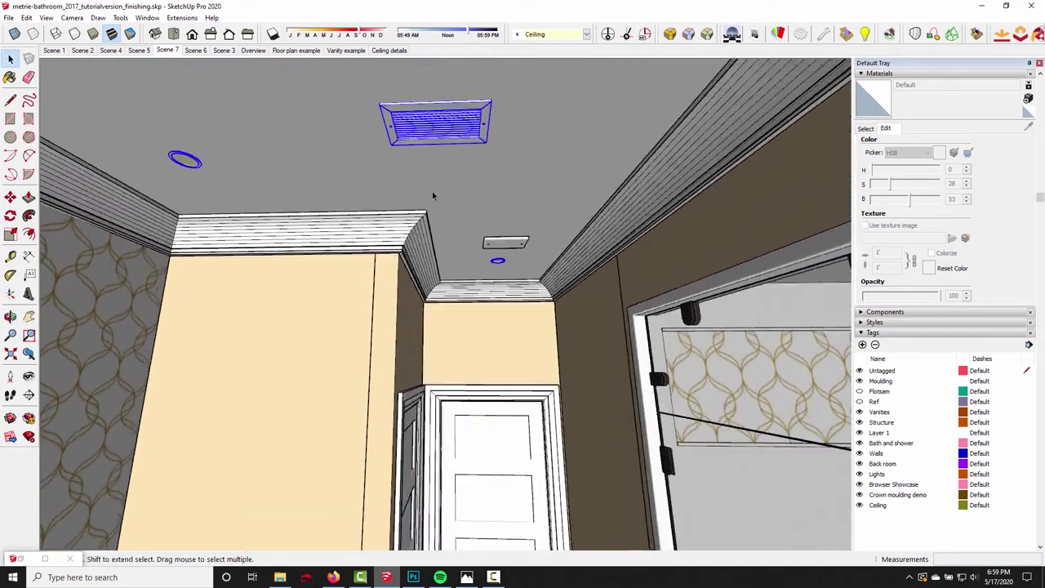
pyautogui.doubleClick(429, 143)
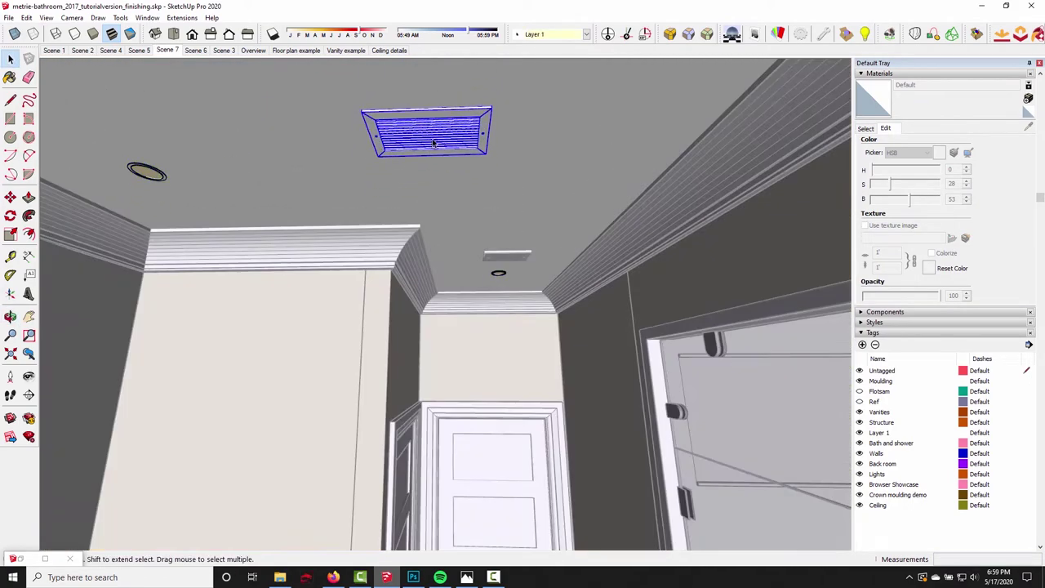
pyautogui.scroll(2, 932, 208)
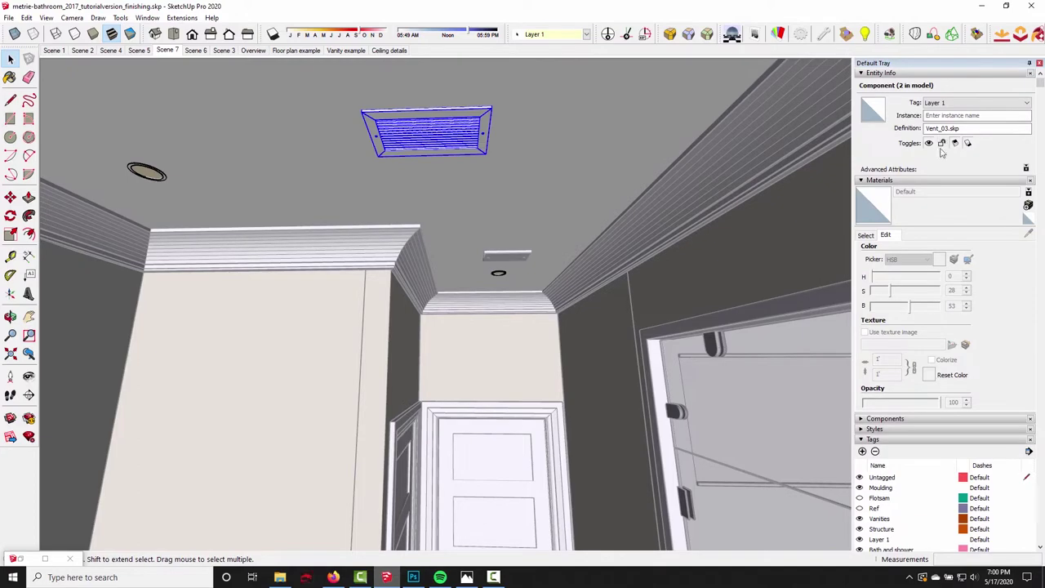
pyautogui.click(477, 405)
# - Check the component information of the blanking plate on the ceiling in front of the door
pyautogui.moveTo(569, 301); pyautogui.dragTo(562, 248, button='middle')
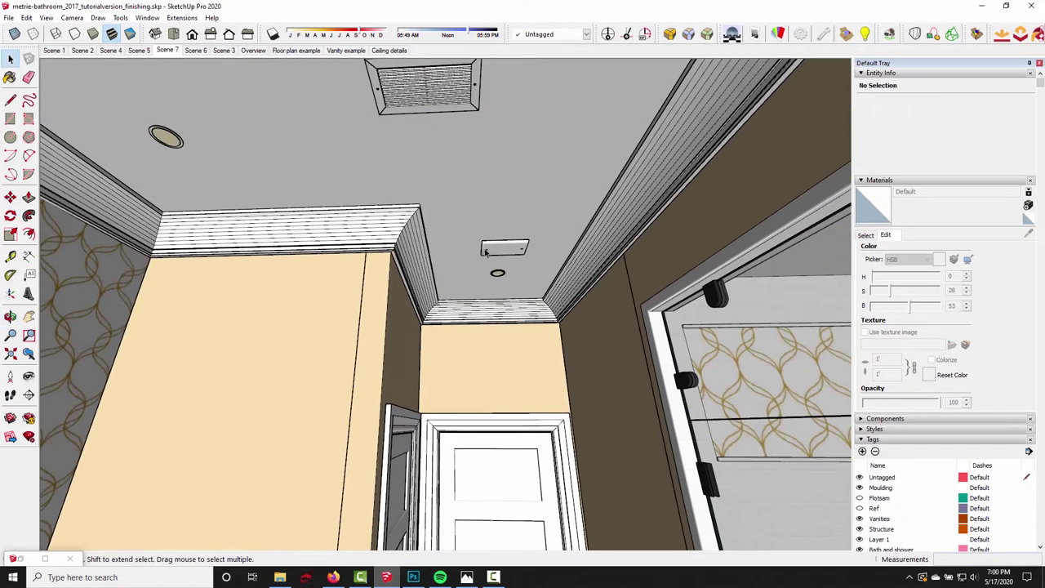
pyautogui.scroll(3, 479, 284)
pyautogui.moveTo(479, 284); pyautogui.dragTo(467, 167, button='middle')
pyautogui.click(431, 234)
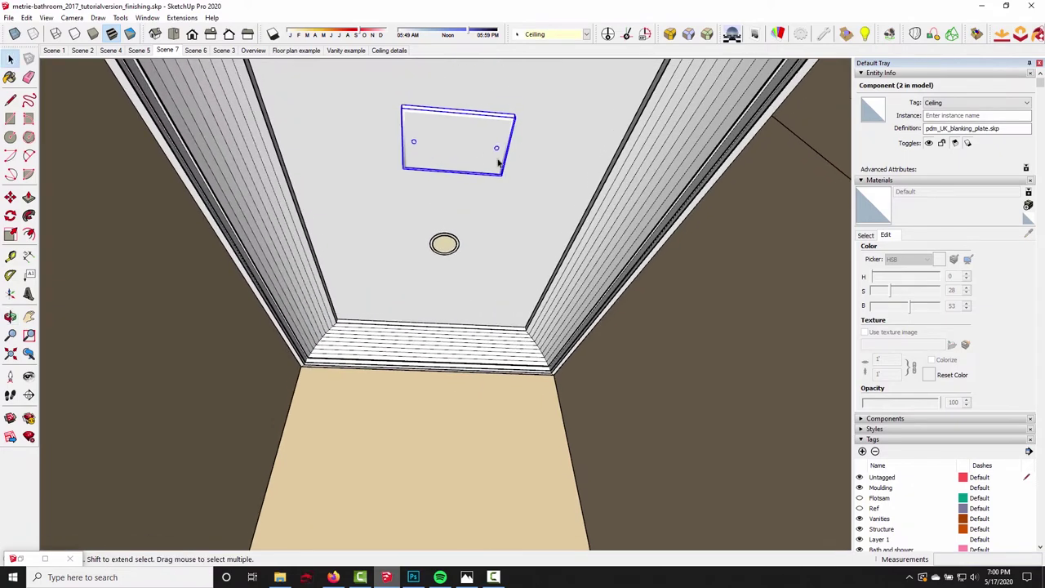
pyautogui.moveTo(488, 223); pyautogui.dragTo(435, 159, button='middle')
pyautogui.scroll(-4, 437, 161)
pyautogui.scroll(3, 436, 162)
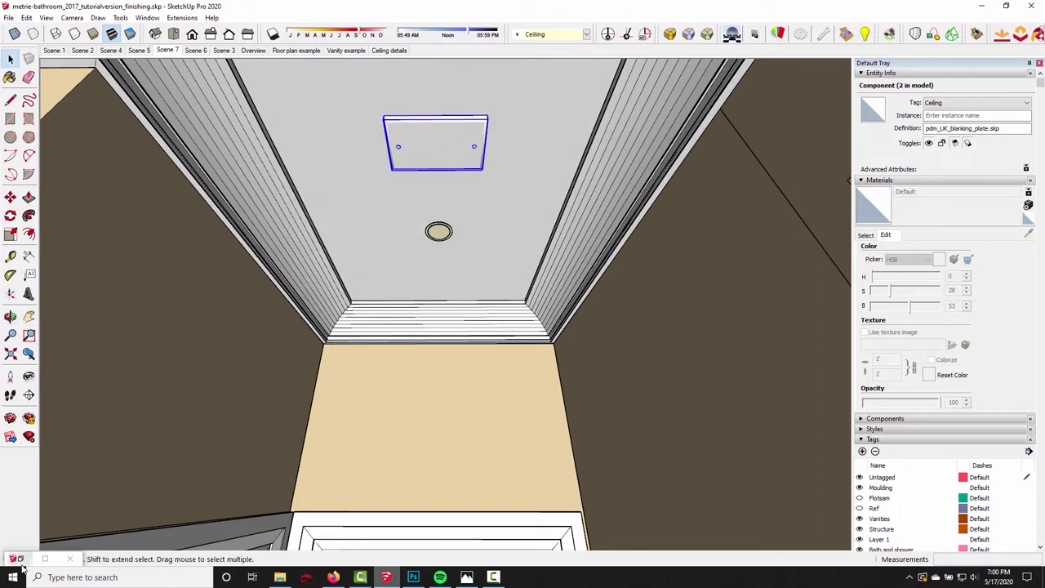
# - Examine the ceiling vent, plate and recessed light close up in the front-shot.jpg reference photo and return to SketchUp
pyautogui.click(466, 577)
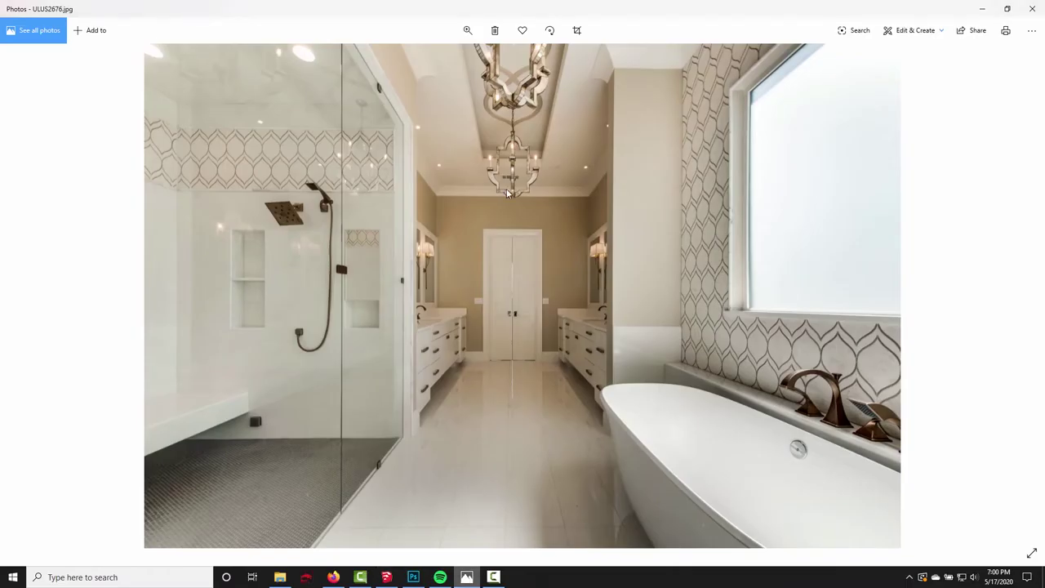
pyautogui.press('Right')
pyautogui.press('Left')
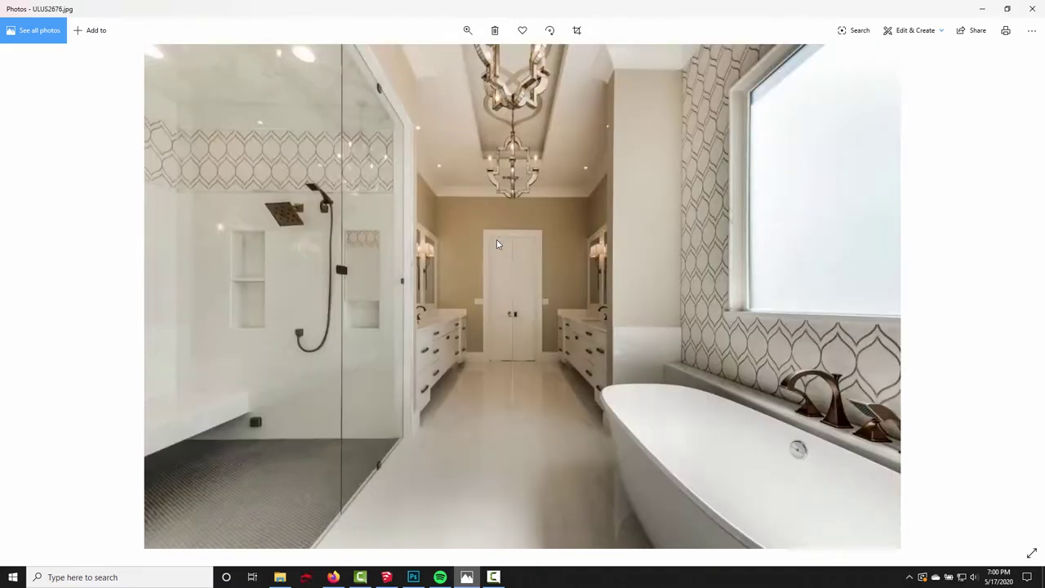
pyautogui.press('Left')
pyautogui.press('Left')
pyautogui.press('Right')
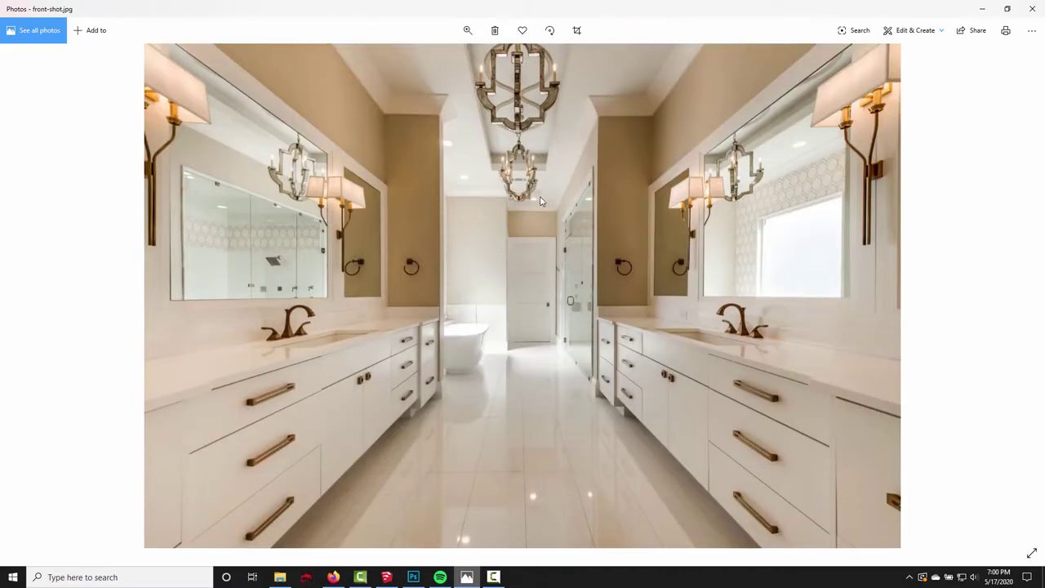
pyautogui.scroll(6, 535, 200)
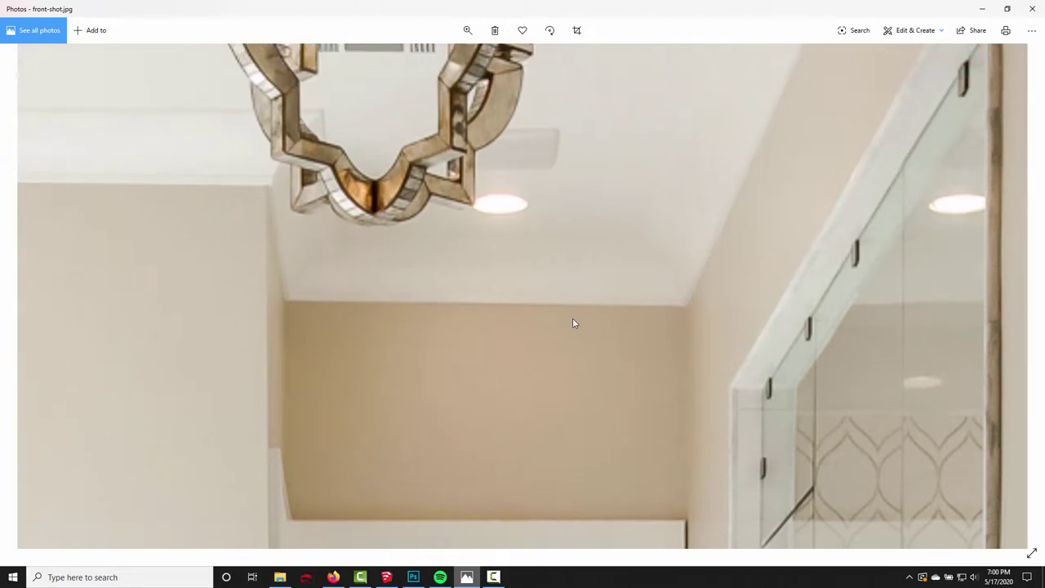
pyautogui.moveTo(572, 319); pyautogui.dragTo(612, 399)
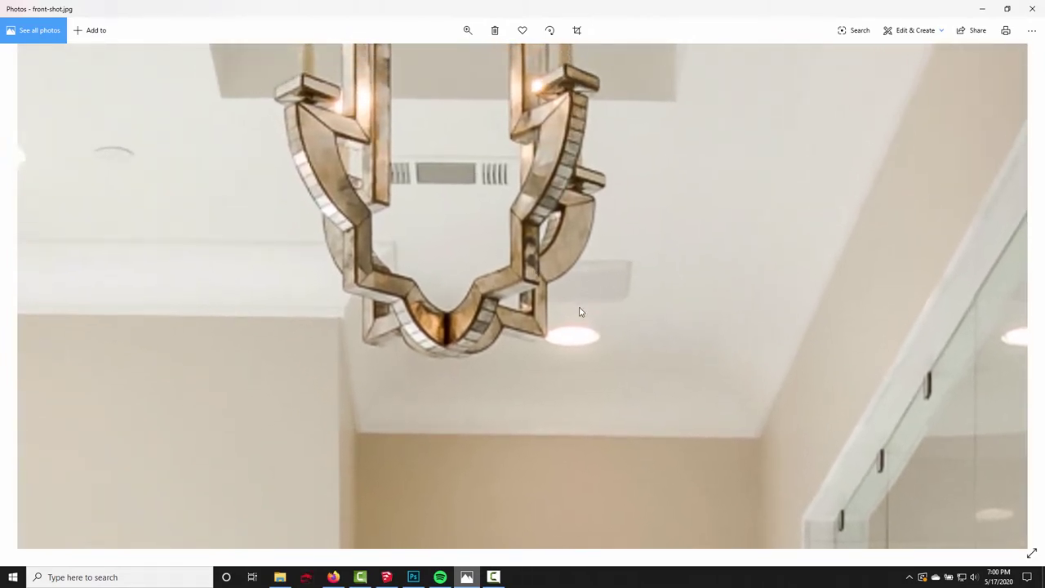
pyautogui.moveTo(611, 428); pyautogui.dragTo(593, 229)
pyautogui.scroll(-6, 570, 499)
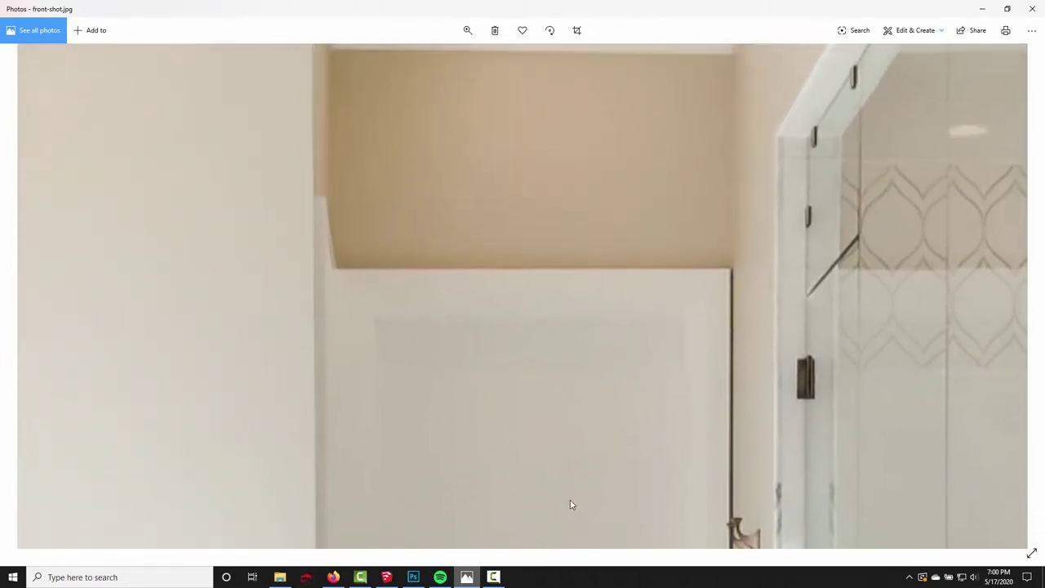
pyautogui.scroll(-1, 573, 490)
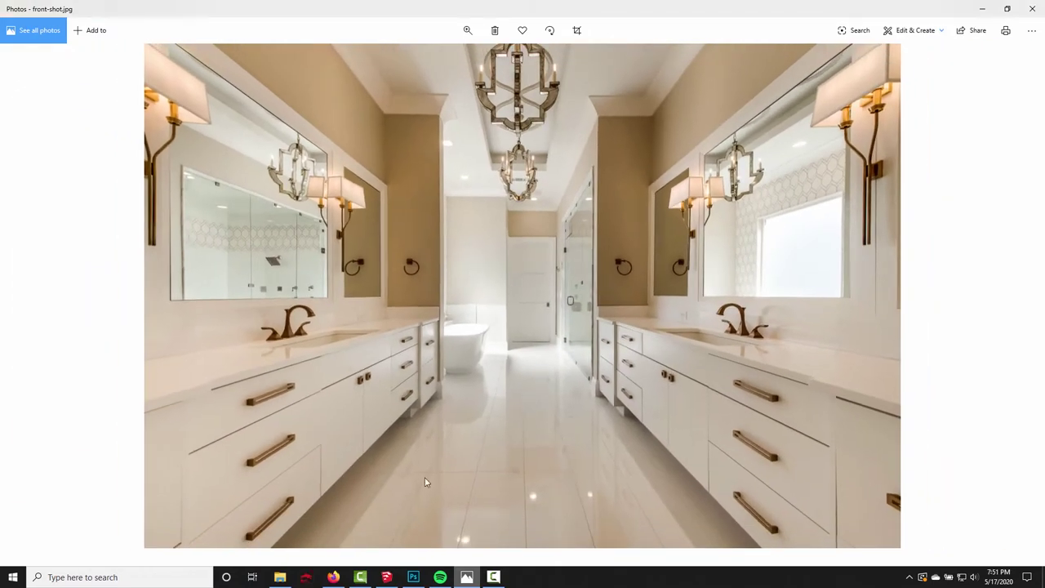
pyautogui.click(387, 577)
pyautogui.moveTo(375, 406)
pyautogui.mouseDown(button='middle')
pyautogui.moveTo(426, 291)
pyautogui.moveTo(430, 377)
pyautogui.mouseUp(button='middle')
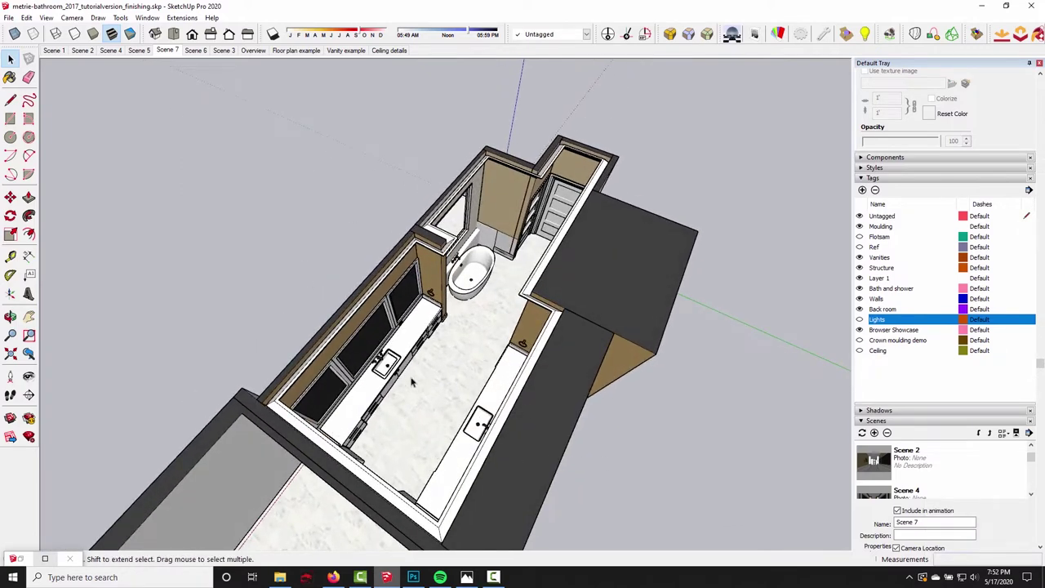
pyautogui.moveTo(437, 373); pyautogui.dragTo(408, 362, button='middle')
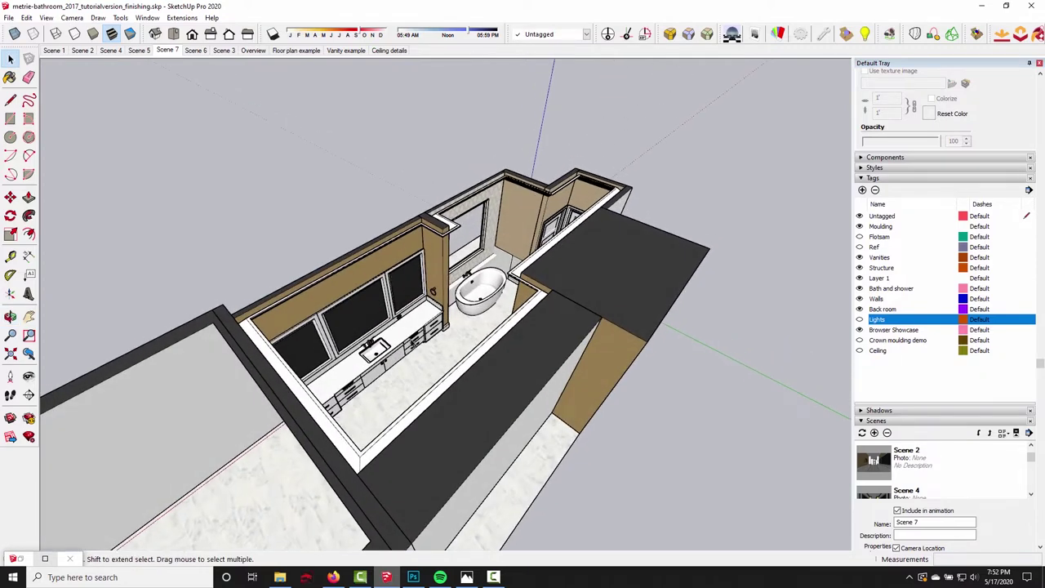
pyautogui.moveTo(354, 311); pyautogui.dragTo(336, 417, button='middle')
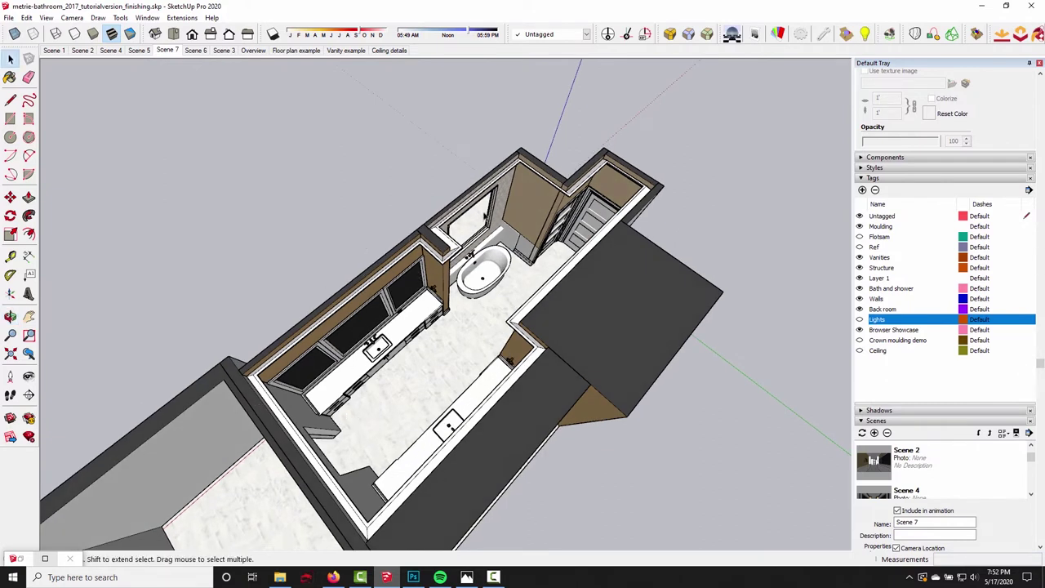
pyautogui.moveTo(375, 267); pyautogui.dragTo(415, 308, button='middle')
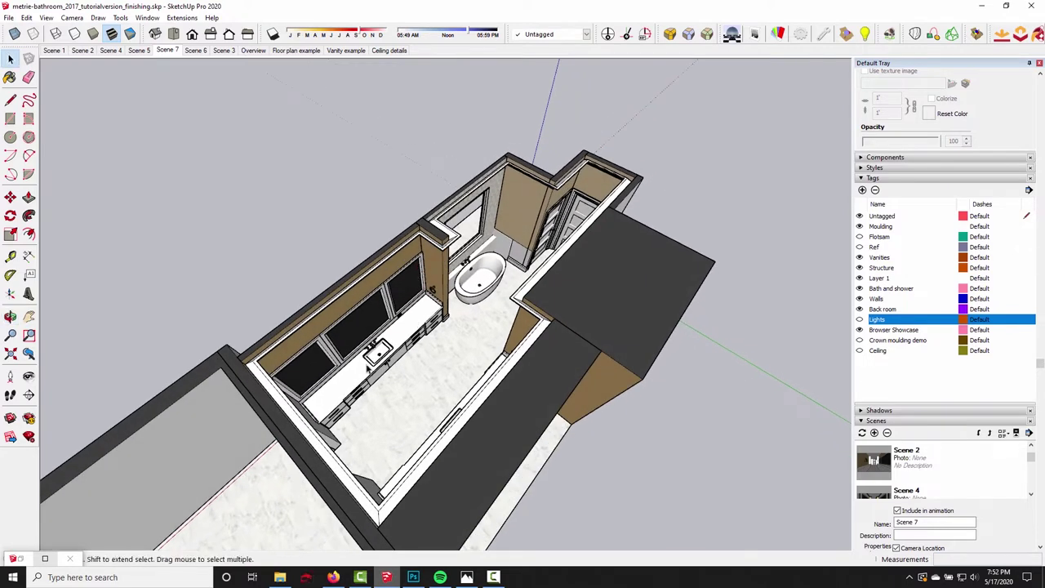
pyautogui.moveTo(356, 361); pyautogui.dragTo(380, 376, button='middle')
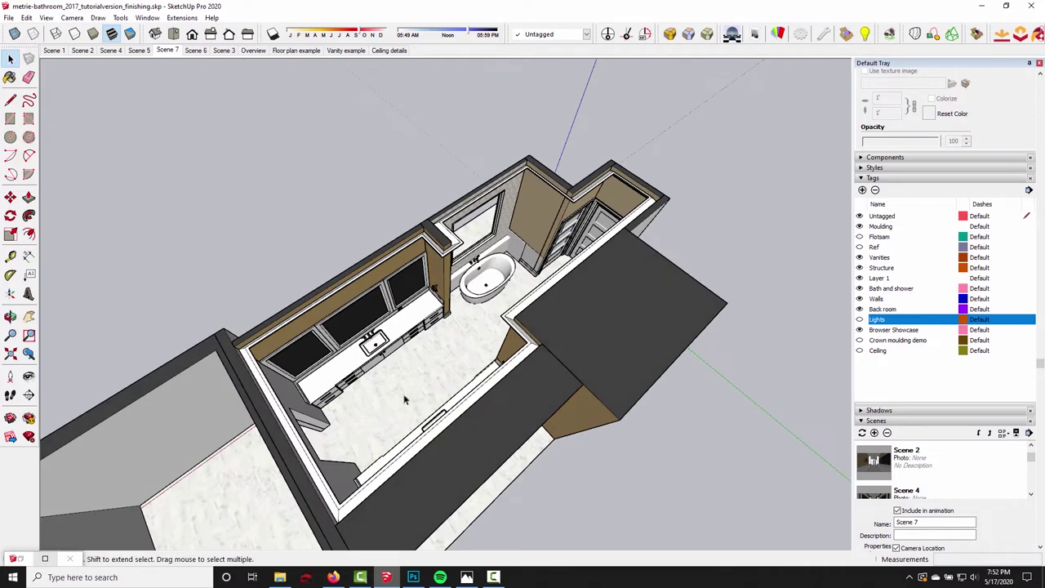
pyautogui.moveTo(389, 391); pyautogui.dragTo(413, 320, button='middle')
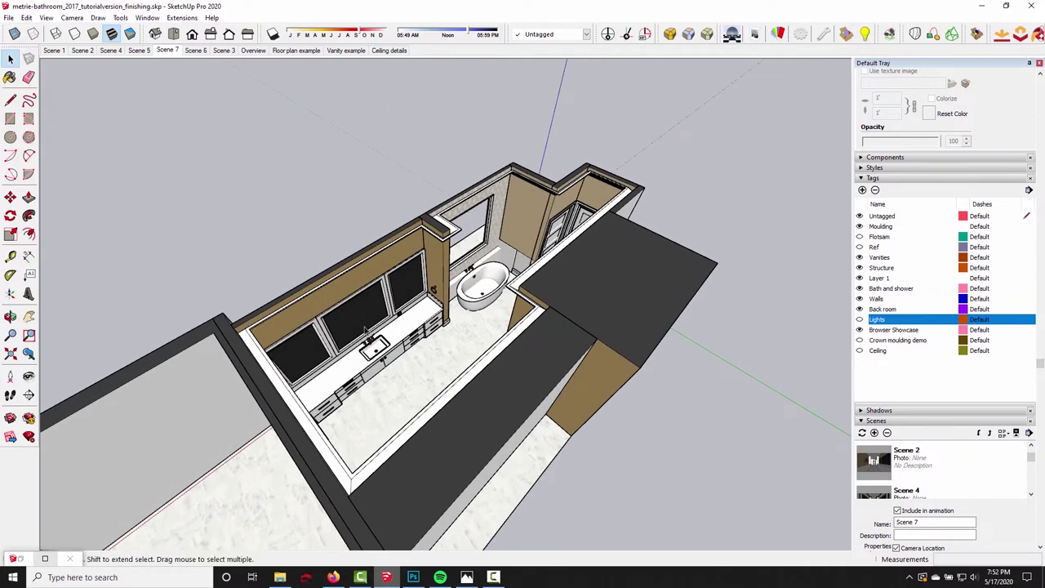
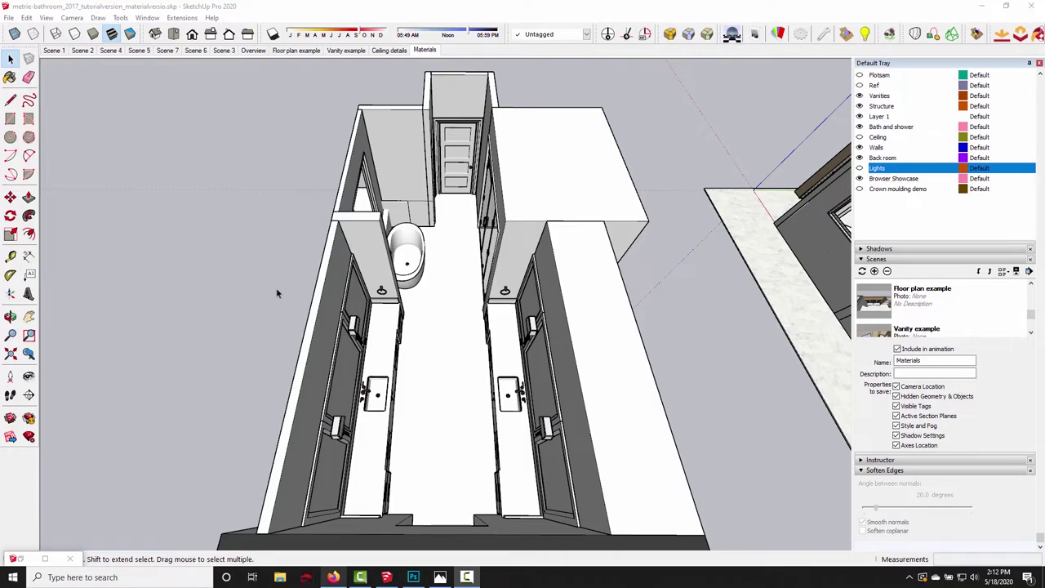
# - Check the render material properties of the white freestanding bathtub beneath the window
pyautogui.moveTo(428, 250); pyautogui.dragTo(309, 249, button='middle')
pyautogui.scroll(5, 448, 242)
pyautogui.scroll(2, 404, 253)
pyautogui.moveTo(396, 294); pyautogui.dragTo(408, 324, button='middle')
pyautogui.moveTo(411, 364); pyautogui.dragTo(403, 247, button='middle')
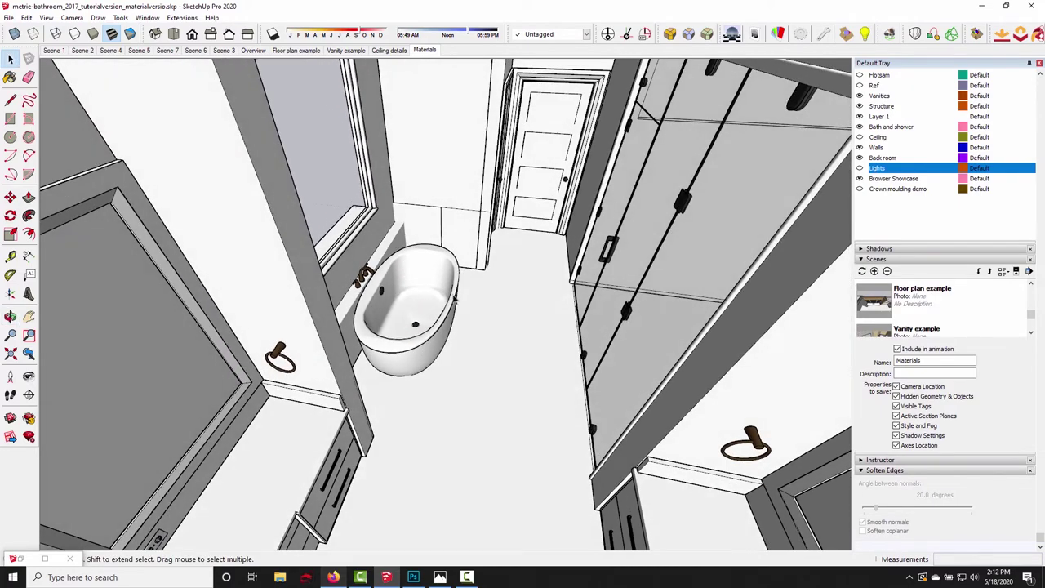
pyautogui.scroll(5, 414, 327)
pyautogui.moveTo(438, 318)
pyautogui.mouseDown(button='middle')
pyautogui.moveTo(447, 344)
pyautogui.moveTo(403, 324)
pyautogui.moveTo(438, 308)
pyautogui.mouseUp(button='middle')
pyautogui.scroll(2, 442, 316)
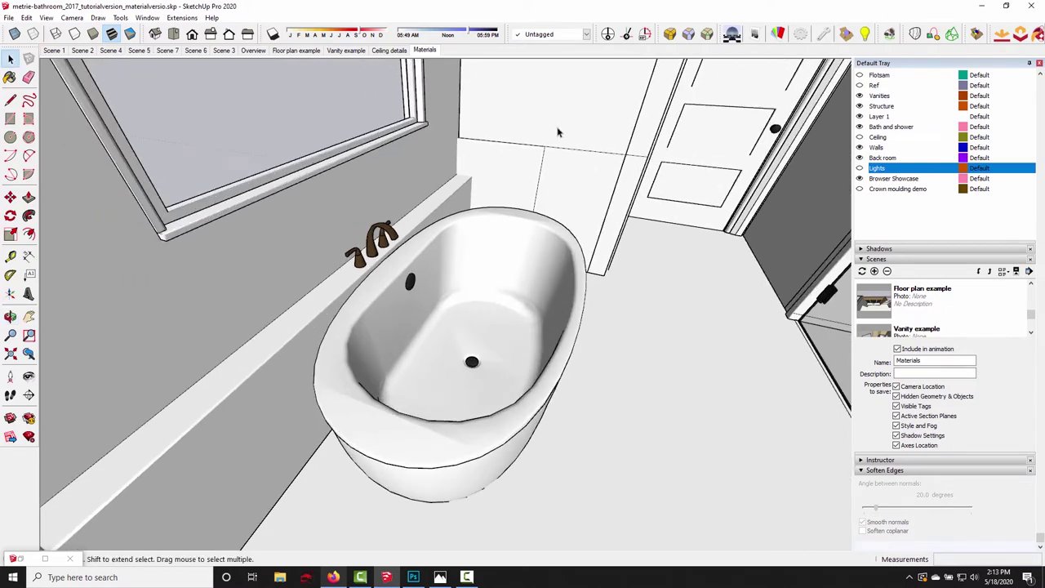
pyautogui.click(777, 33)
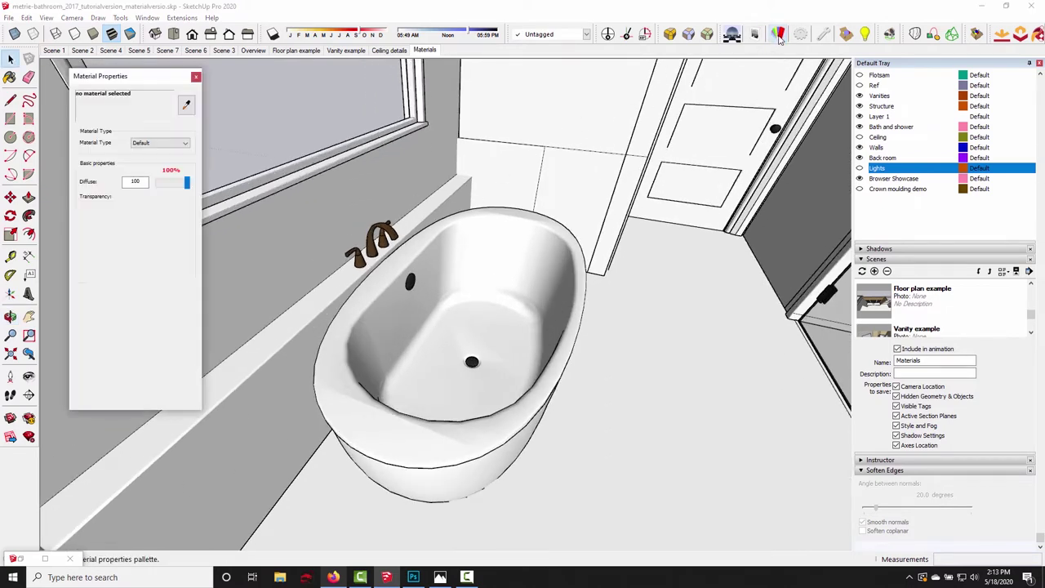
pyautogui.click(186, 106)
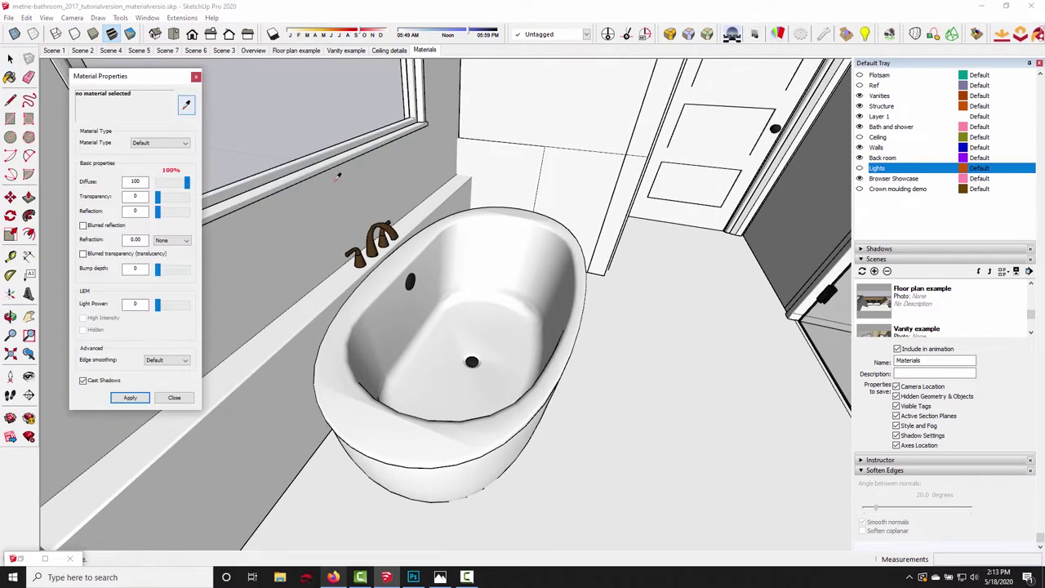
pyautogui.click(490, 255)
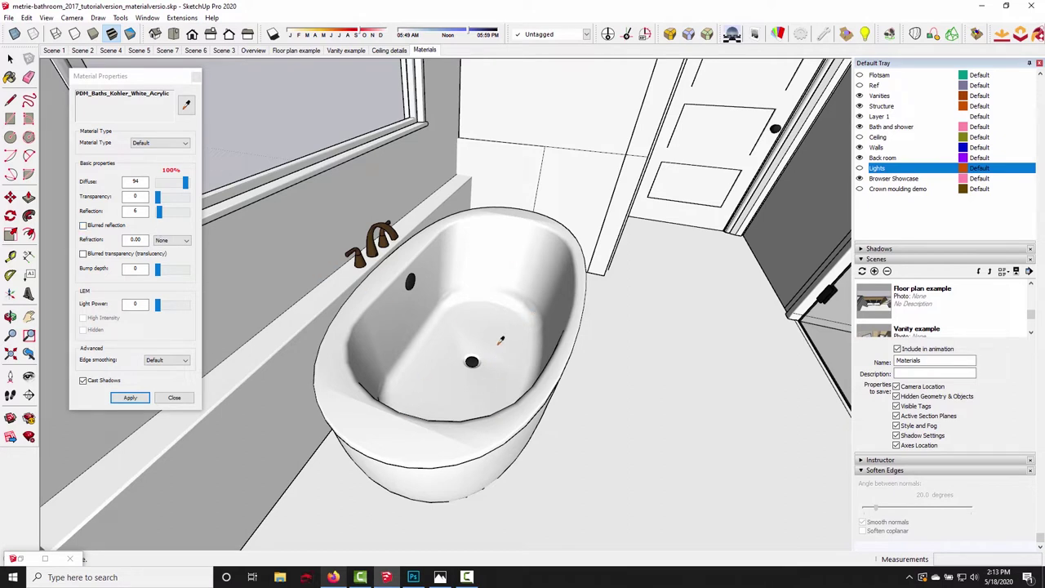
# - Sample the white power outlet above the vanity countertop to check its render material properties
pyautogui.moveTo(562, 334); pyautogui.dragTo(421, 341, button='middle')
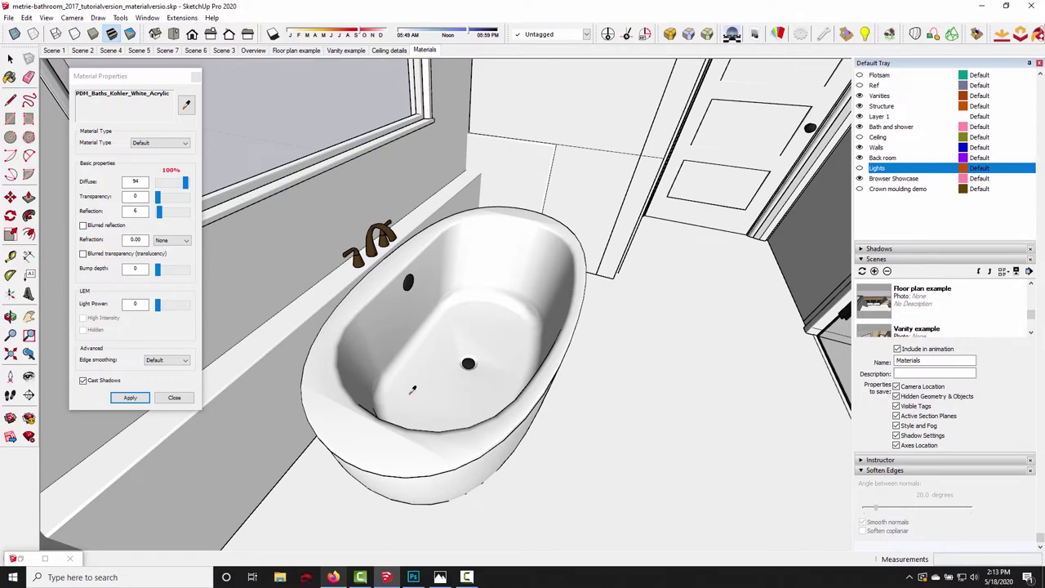
pyautogui.scroll(-6, 392, 264)
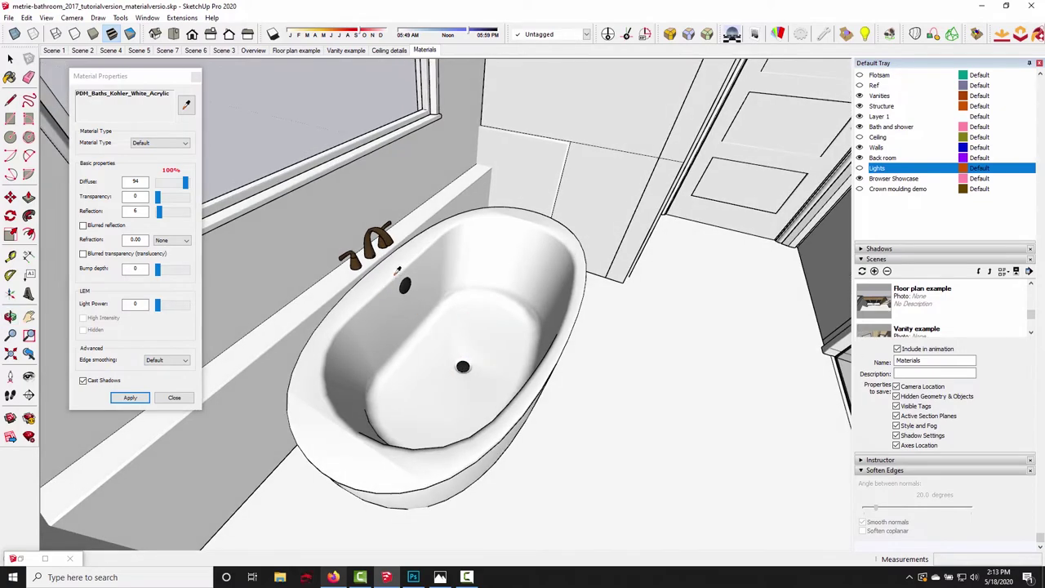
pyautogui.moveTo(379, 251); pyautogui.dragTo(694, 248, button='middle')
pyautogui.scroll(8, 426, 308)
pyautogui.scroll(2, 479, 229)
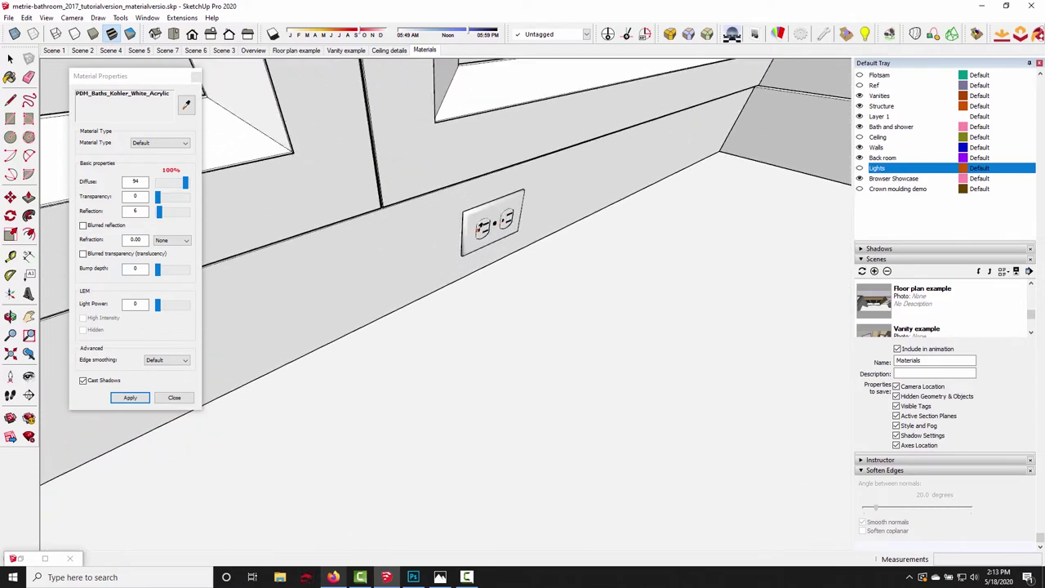
pyautogui.scroll(2, 478, 227)
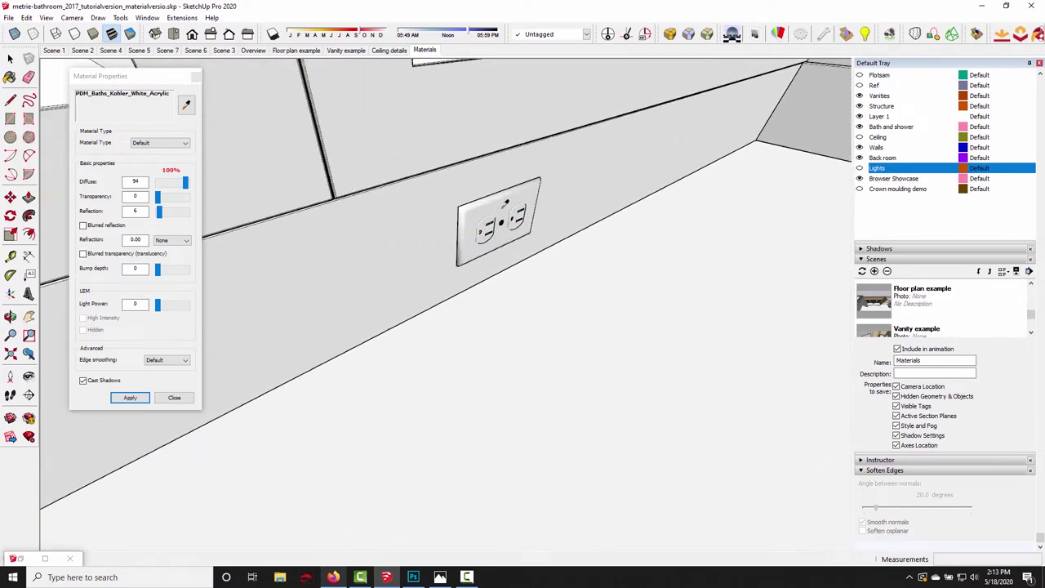
pyautogui.click(505, 204)
# - Sample the inner surface of the white vanity sink to check its render material properties
pyautogui.scroll(-8, 546, 252)
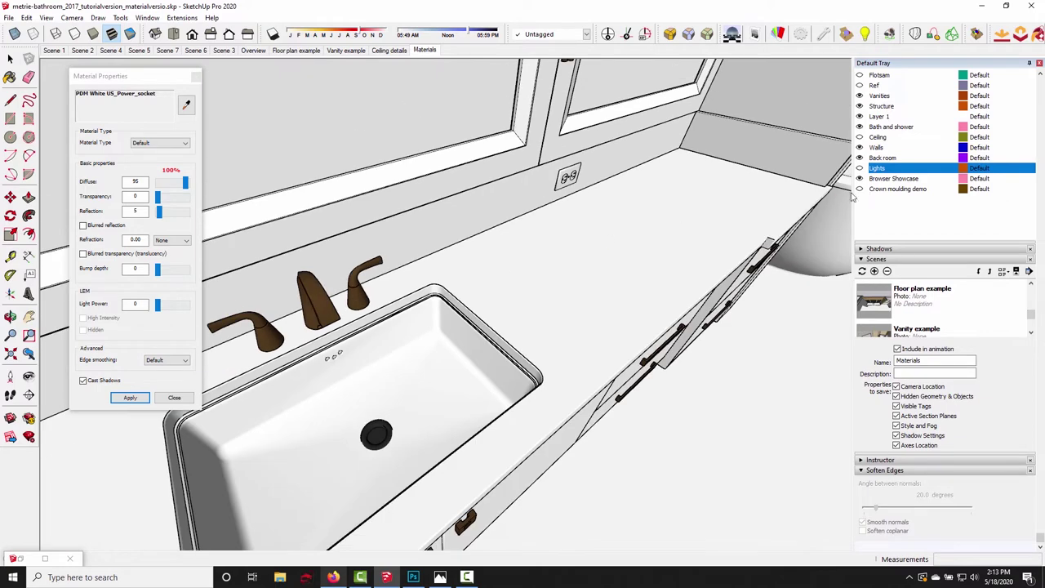
pyautogui.scroll(-2, 427, 331)
pyautogui.click(434, 323)
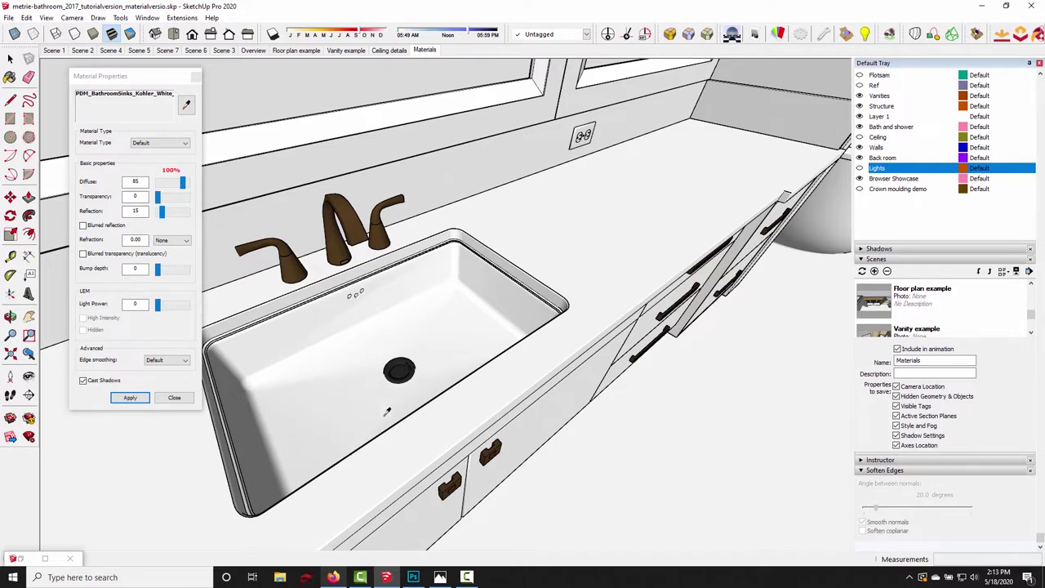
# - Switch to Photoshop to examine the annotated edge highlights and reflections on the vanity, and return to SketchUp
pyautogui.click(413, 577)
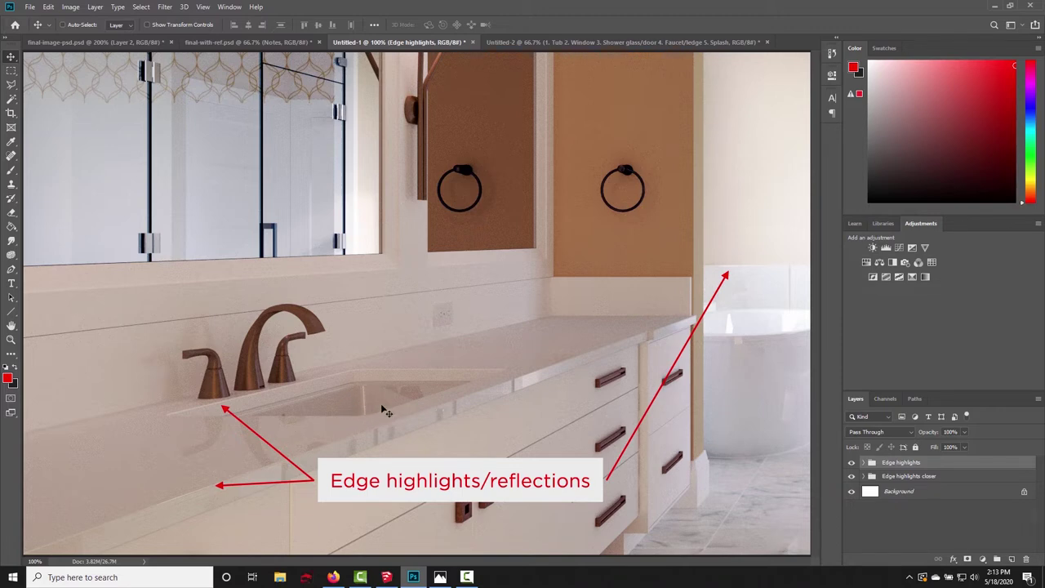
pyautogui.click(386, 576)
# - Point out the bronze fixtures by selecting the sink faucet, the wall sconce and the towel ring in turn
pyautogui.moveTo(365, 244); pyautogui.dragTo(347, 241, button='middle')
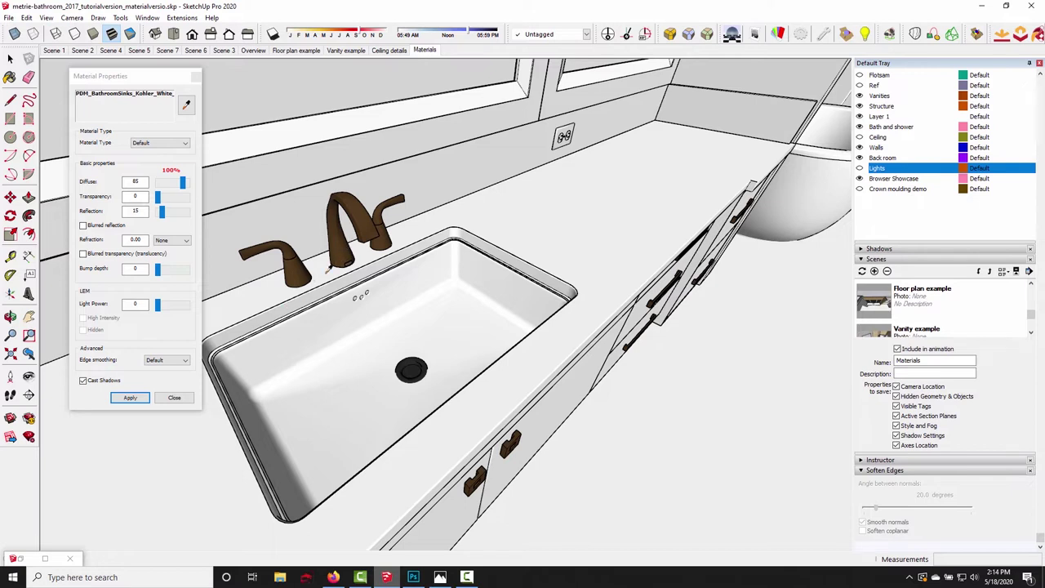
pyautogui.press('space')
pyautogui.click(353, 261)
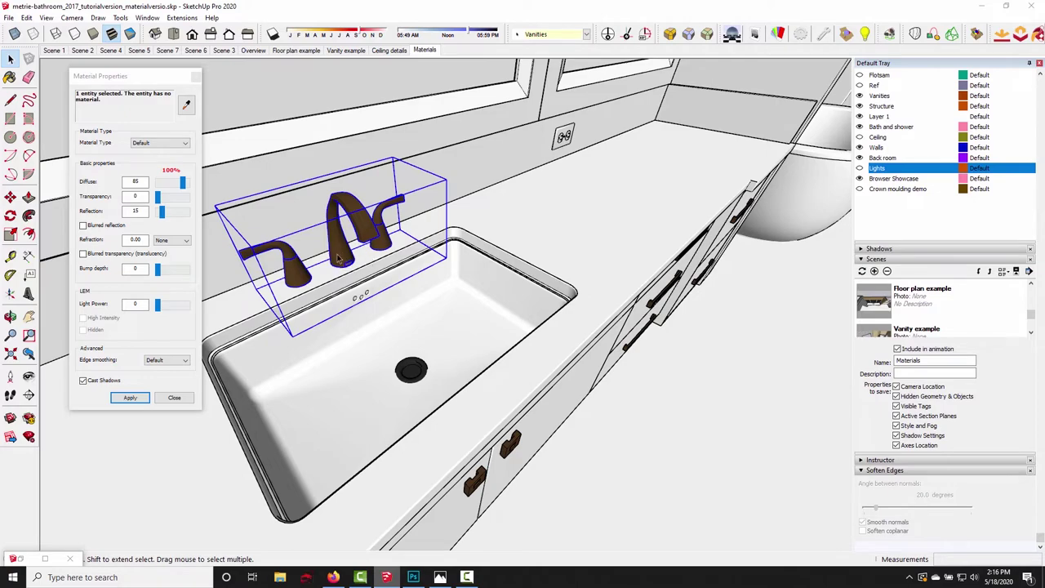
pyautogui.scroll(-5, 417, 285)
pyautogui.moveTo(416, 286); pyautogui.dragTo(504, 222, button='middle')
pyautogui.scroll(-4, 471, 254)
pyautogui.moveTo(484, 285); pyautogui.dragTo(382, 279, button='middle')
pyautogui.click(236, 242)
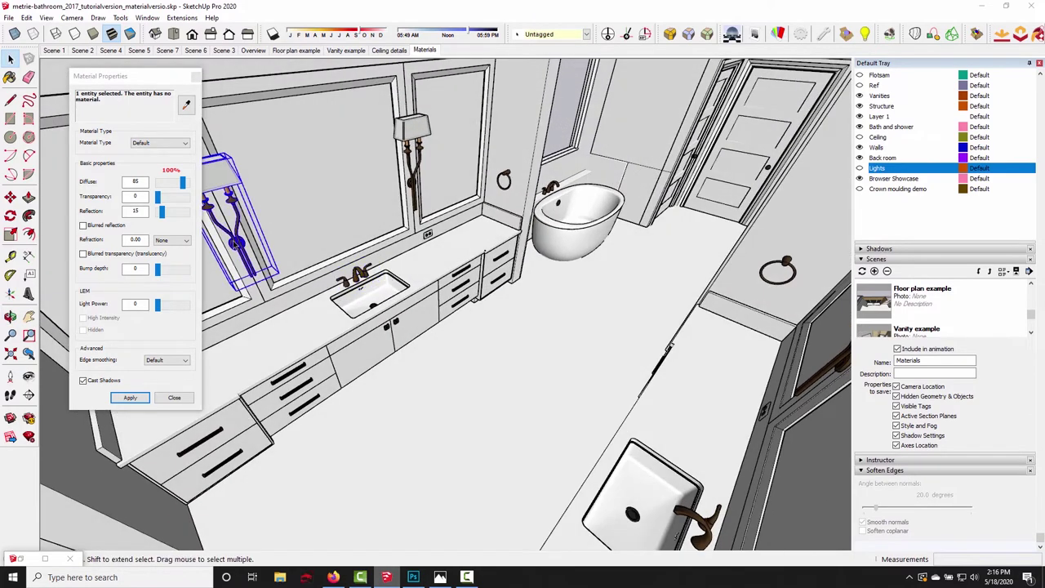
pyautogui.moveTo(301, 255); pyautogui.dragTo(513, 191, button='middle')
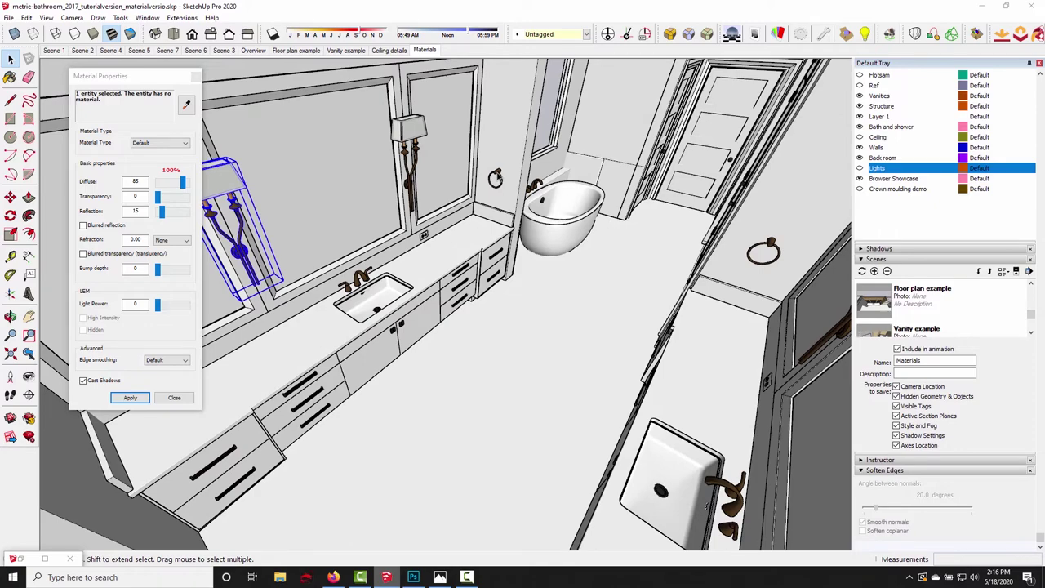
pyautogui.click(495, 178)
pyautogui.moveTo(490, 285); pyautogui.dragTo(457, 286, button='middle')
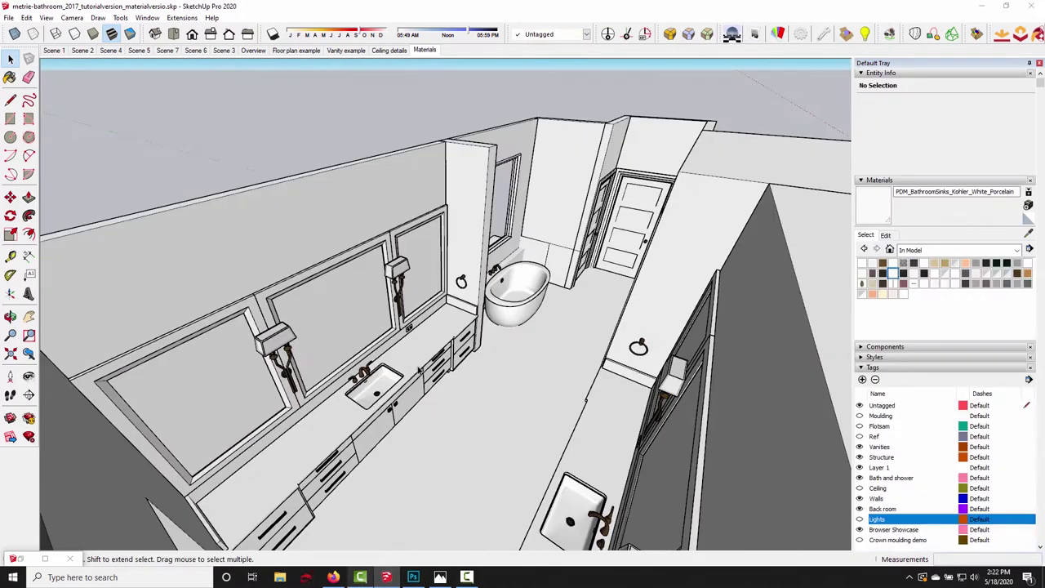
# - Unhide the last hidden entities in the bathroom model and clear the selection
pyautogui.click(27, 17)
pyautogui.moveTo(98, 186)
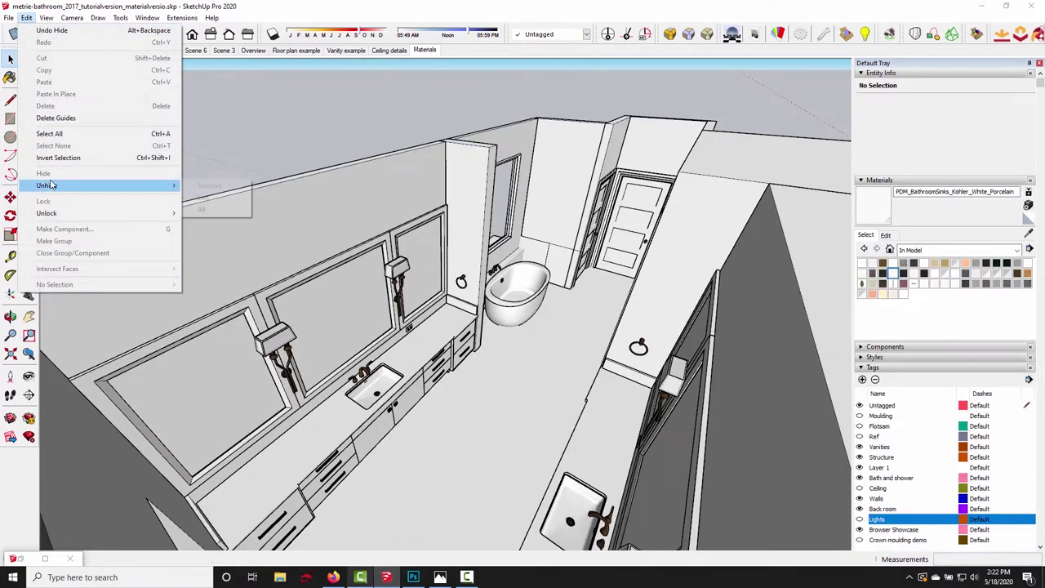
pyautogui.click(216, 196)
pyautogui.click(545, 187)
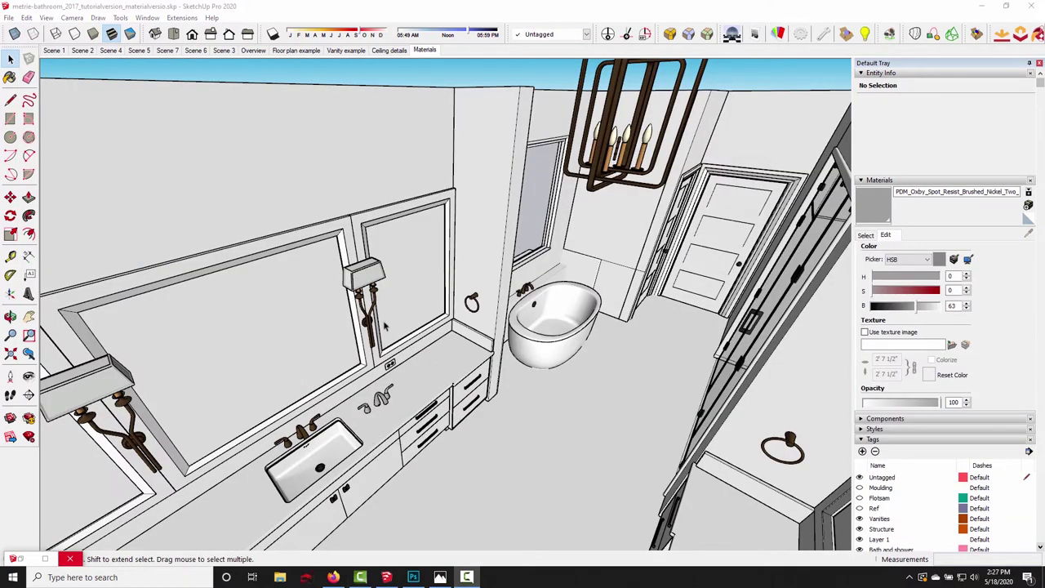
# - Look over the "quentin" search results in the SU Podium Browser and minimize it again
pyautogui.moveTo(262, 463); pyautogui.dragTo(306, 433, button='middle')
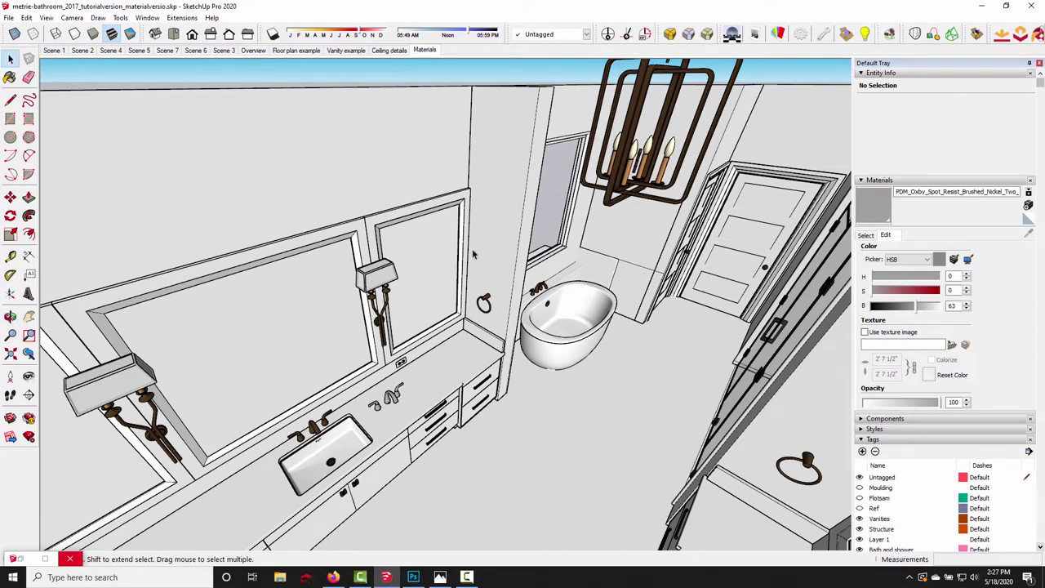
pyautogui.click(21, 558)
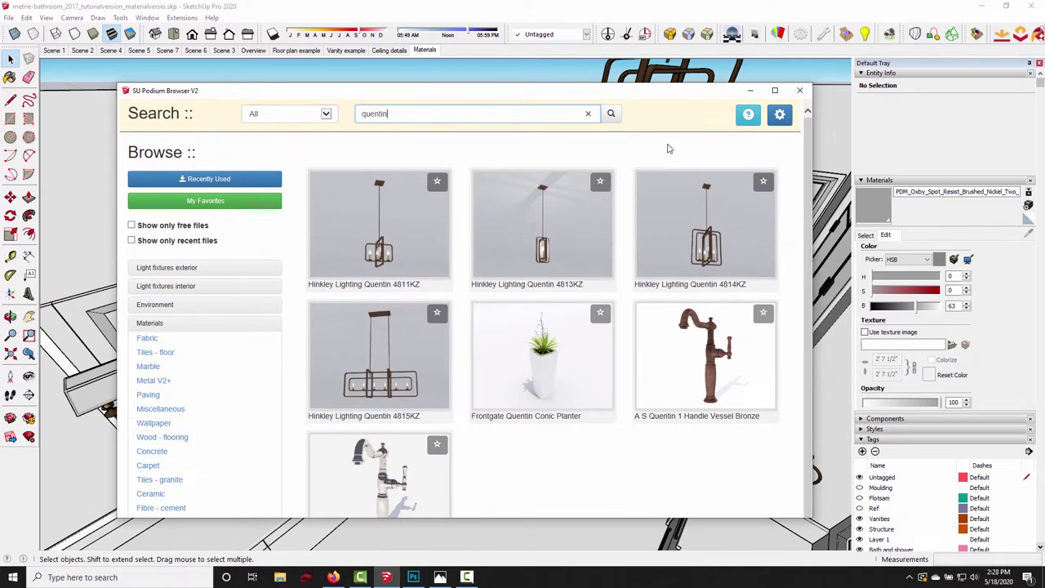
pyautogui.click(751, 93)
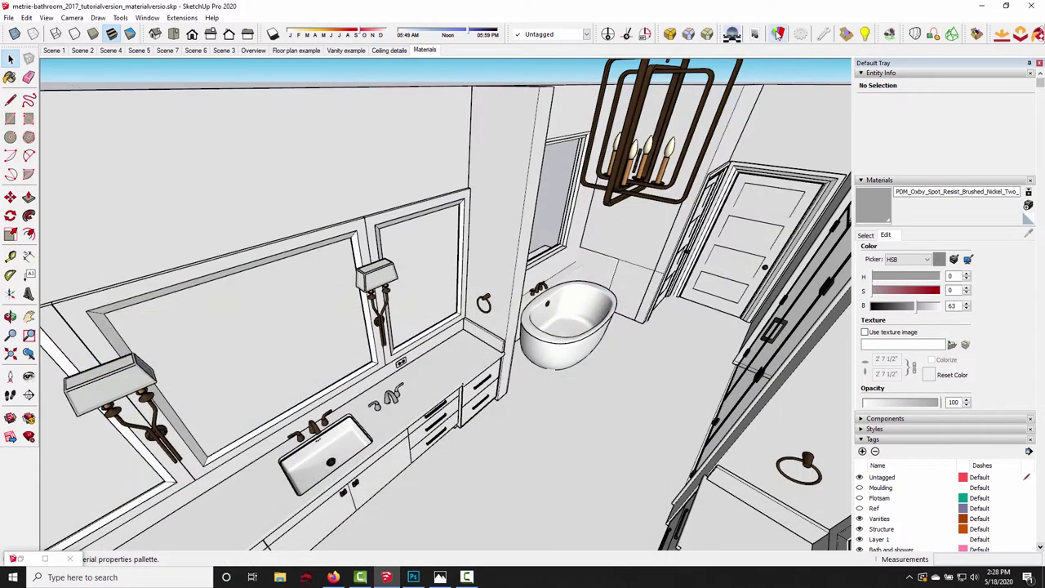
# - Sample the bronze frame material of the Quentin chandelier, review its diffuse and reflection settings, and close the material properties
pyautogui.click(777, 33)
pyautogui.click(186, 107)
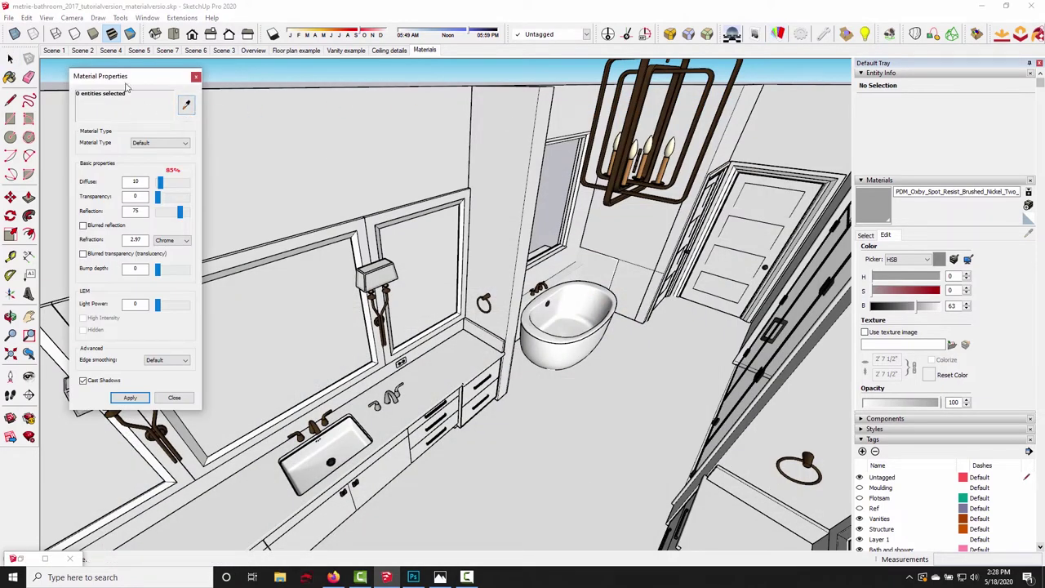
pyautogui.click(631, 106)
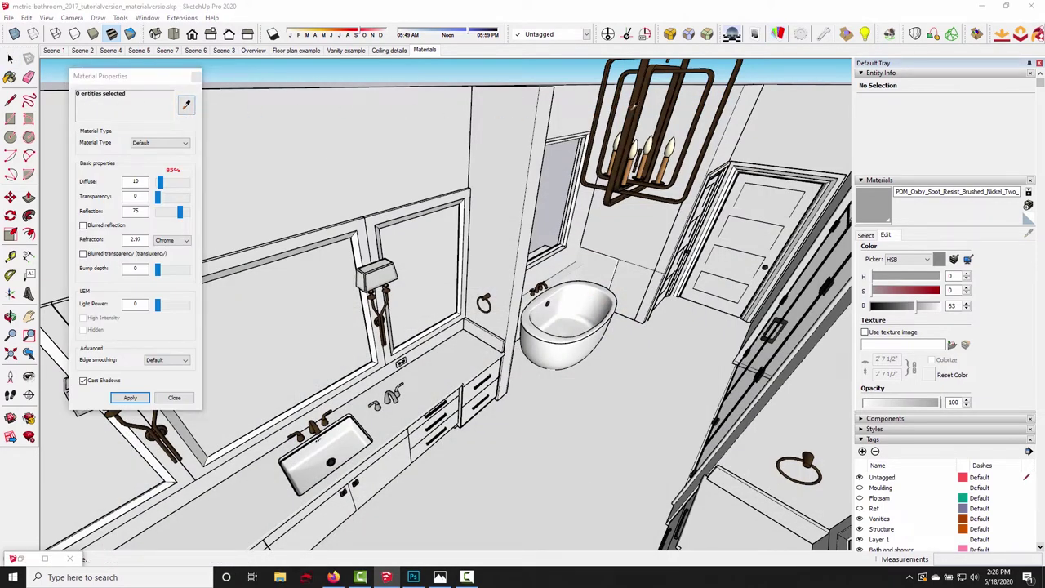
pyautogui.scroll(6, 633, 107)
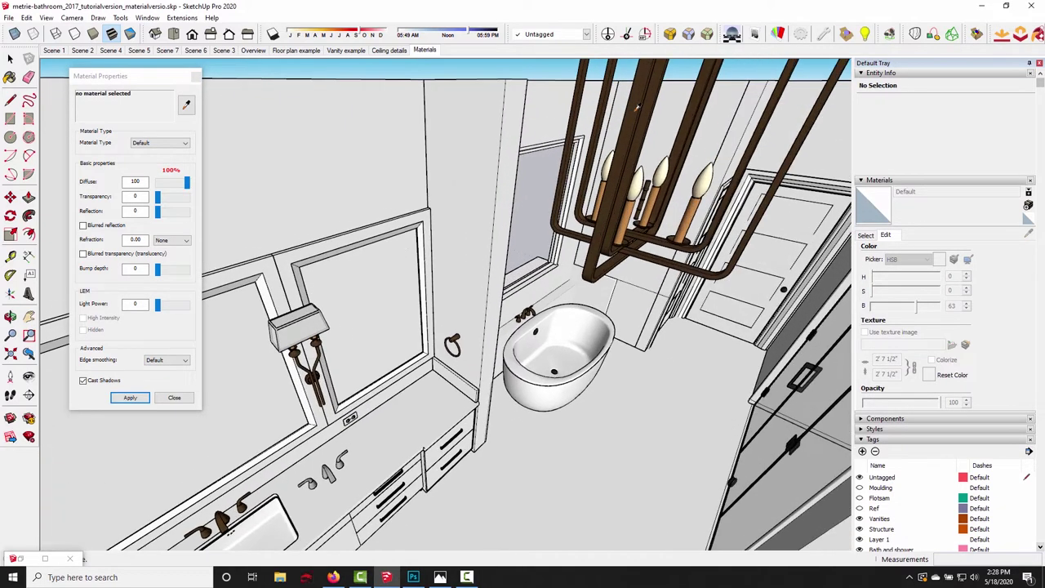
pyautogui.click(633, 107)
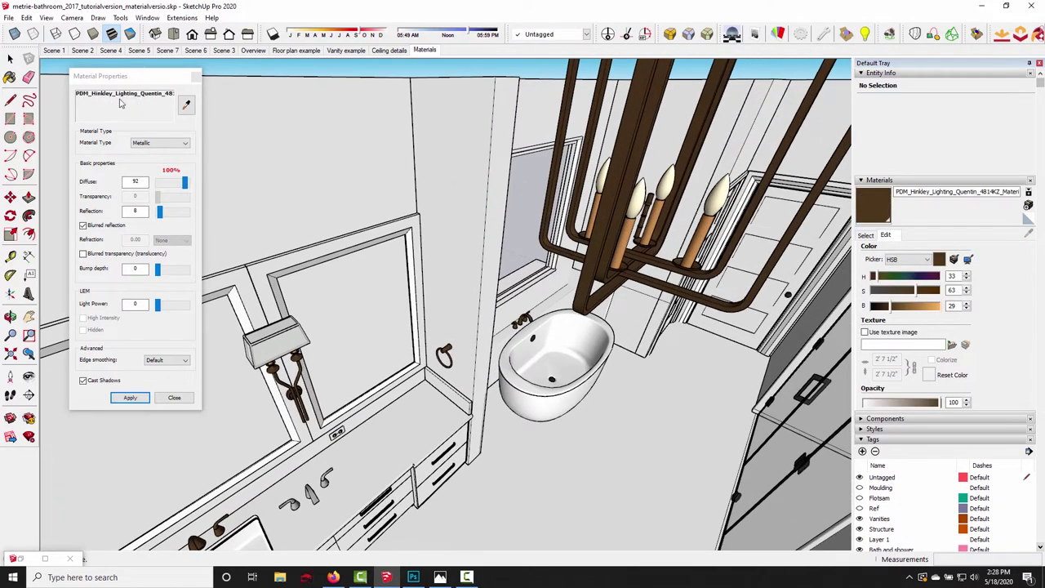
pyautogui.click(139, 183)
pyautogui.click(136, 212)
pyautogui.click(195, 76)
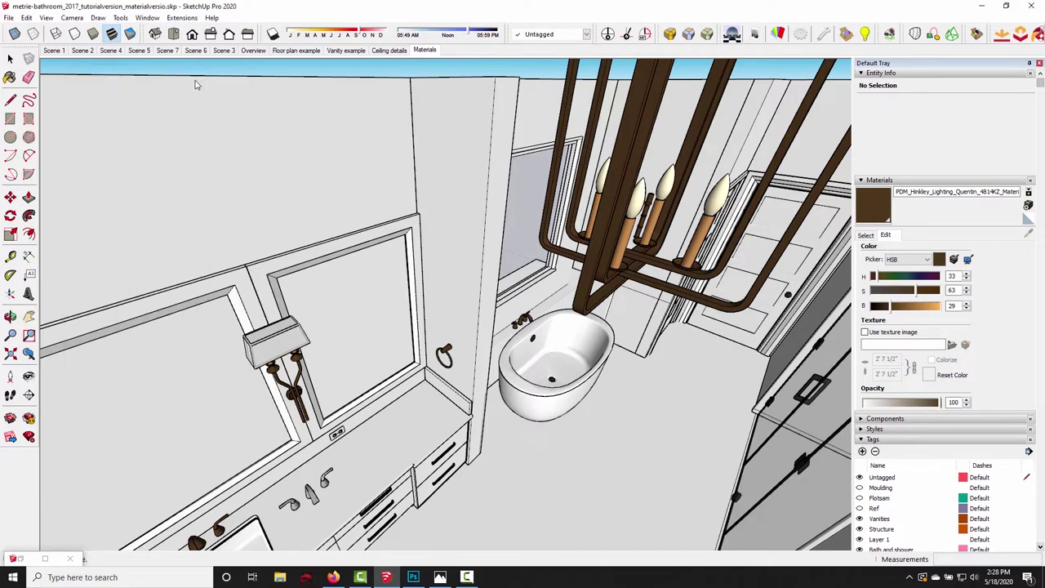
# - Open the near handle of the grey faucet, select all its geometry for painting, and exit the handle again
pyautogui.moveTo(311, 439); pyautogui.dragTo(338, 359, button='middle')
pyautogui.scroll(10, 338, 359)
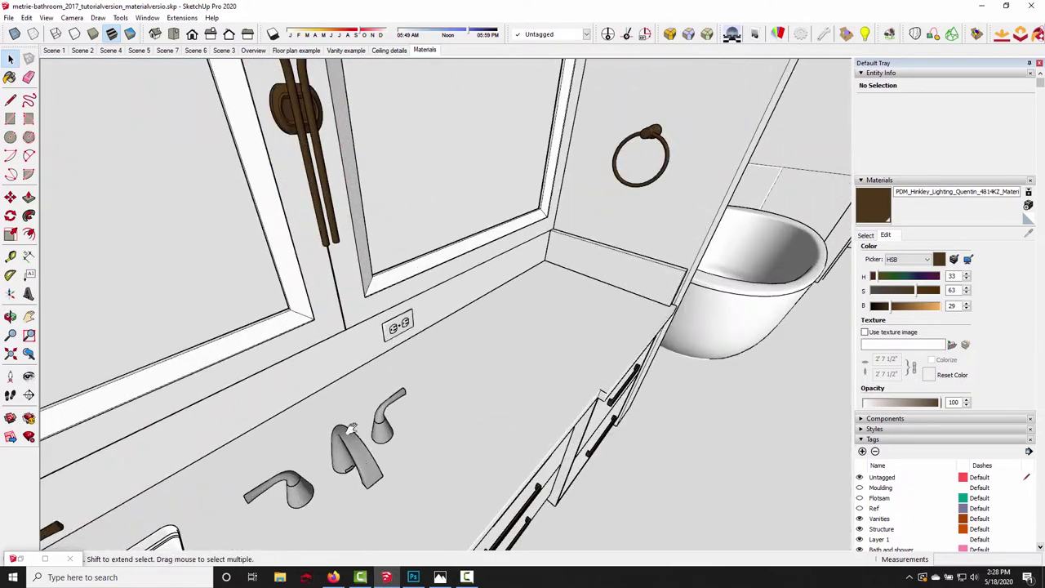
pyautogui.scroll(3, 366, 333)
pyautogui.keyDown('shift'); pyautogui.moveTo(378, 324); pyautogui.dragTo(418, 253, button='middle'); pyautogui.keyUp('shift')
pyautogui.moveTo(404, 322)
pyautogui.mouseDown(button='middle')
pyautogui.moveTo(433, 298)
pyautogui.moveTo(408, 310)
pyautogui.moveTo(399, 331)
pyautogui.mouseUp(button='middle')
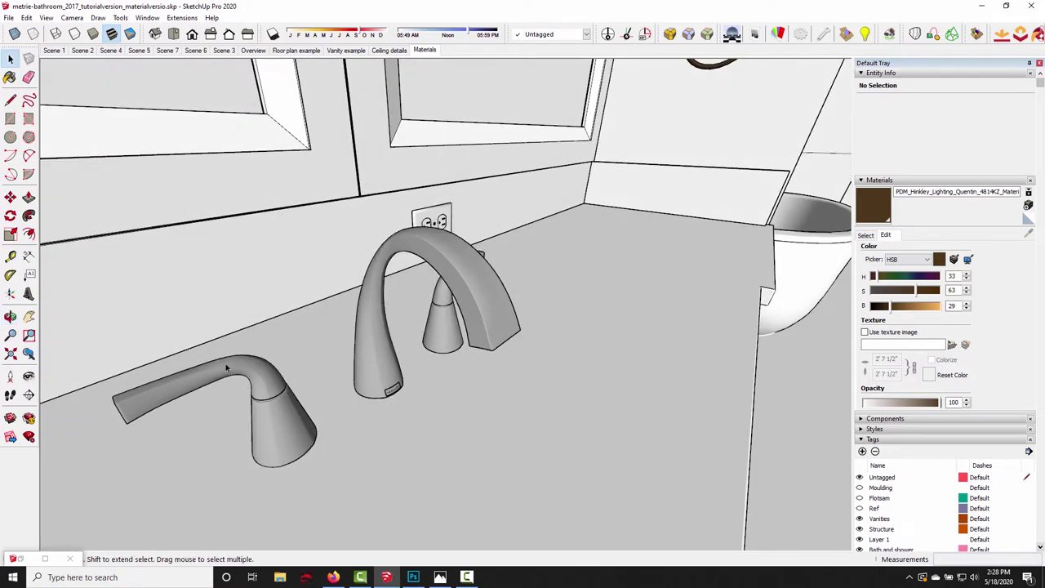
pyautogui.doubleClick(248, 373)
pyautogui.tripleClick(248, 373)
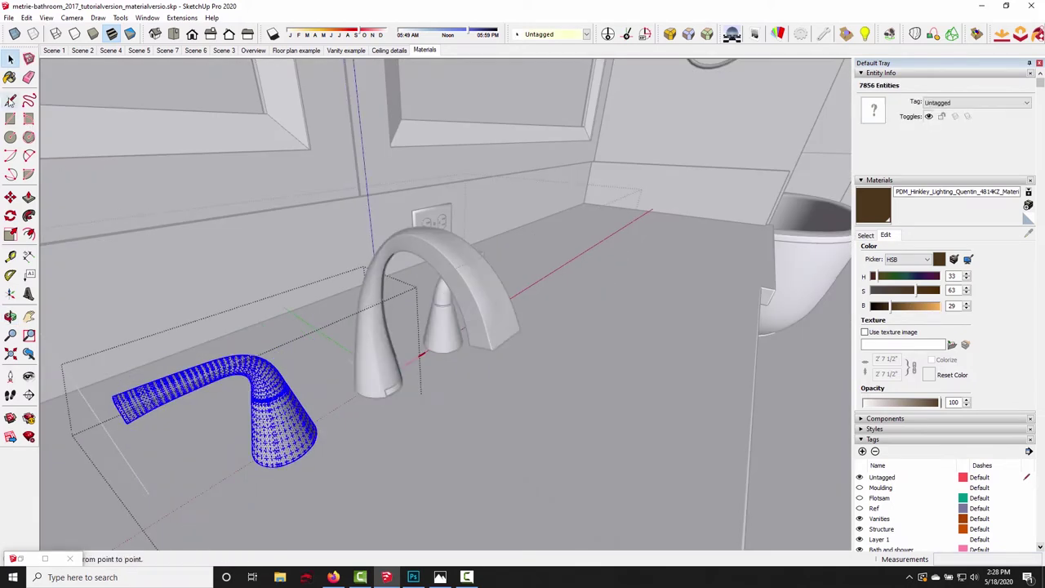
pyautogui.click(10, 78)
pyautogui.press('space')
pyautogui.click(183, 235)
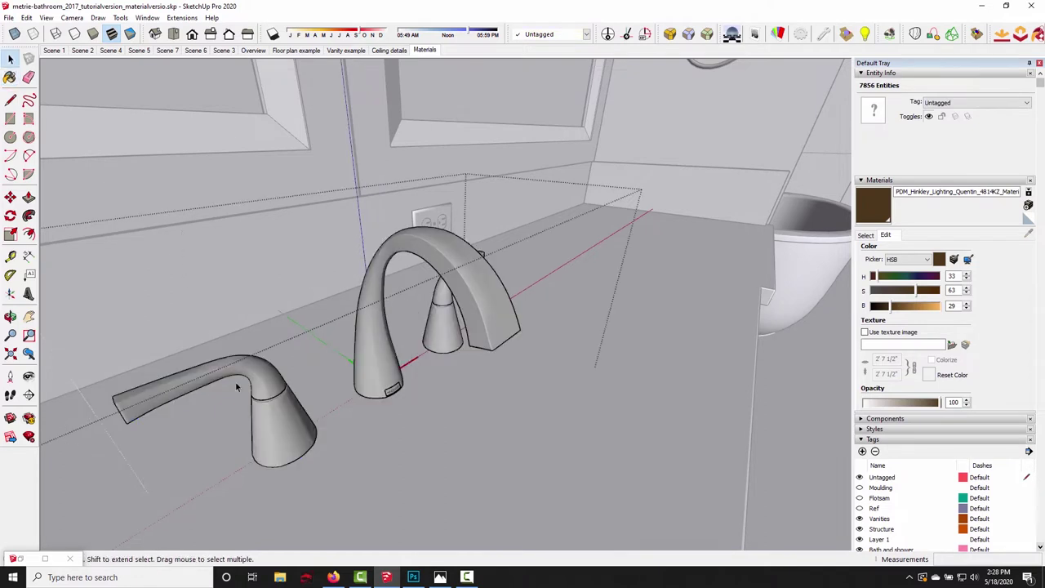
pyautogui.click(276, 405)
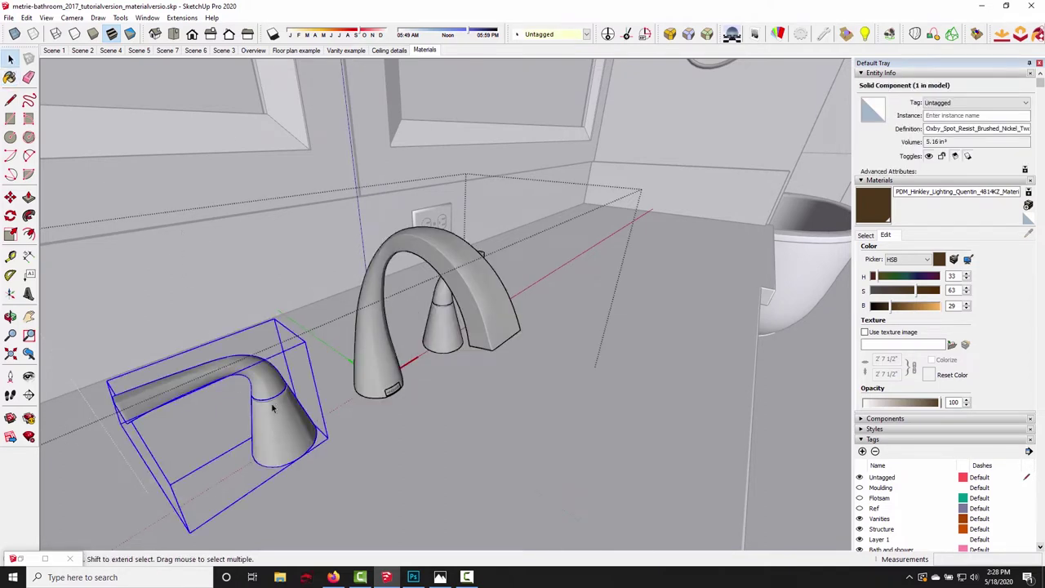
pyautogui.click(10, 77)
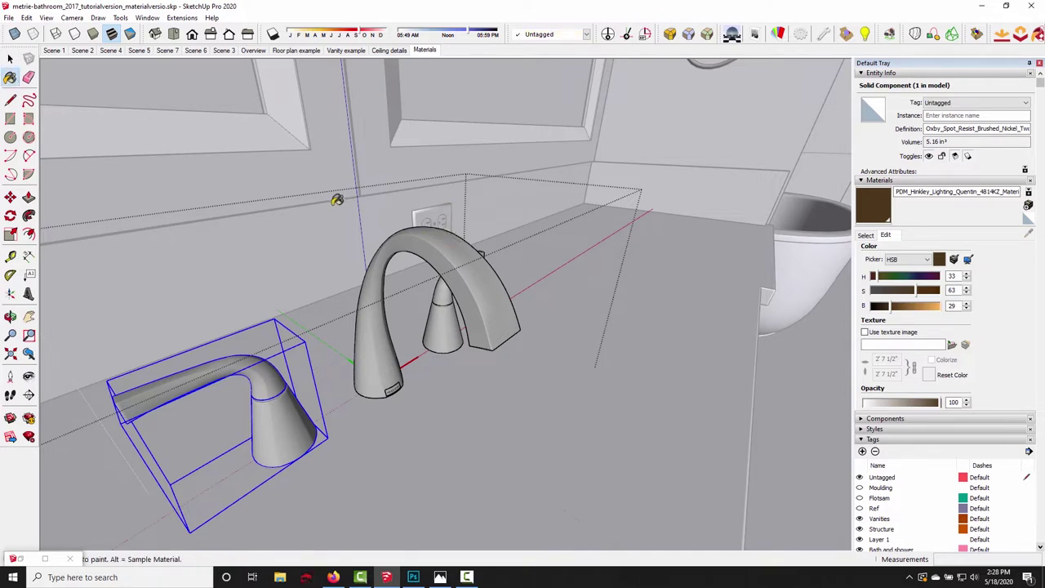
pyautogui.click(11, 62)
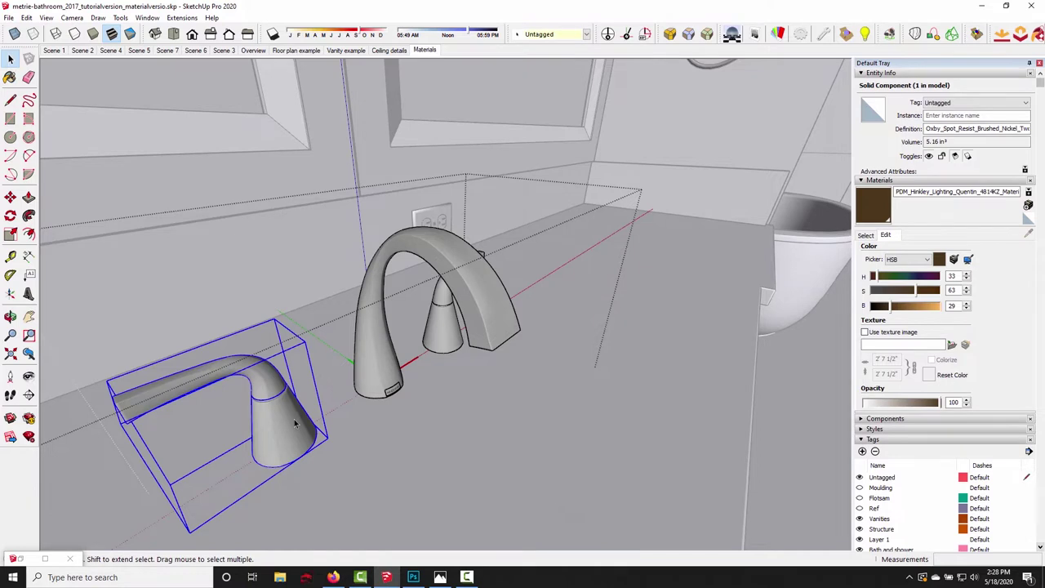
# - Paint all the geometry of the faucet's near handle with the sampled Quentin bronze material and exit the handle
pyautogui.tripleClick(294, 419)
pyautogui.click(9, 77)
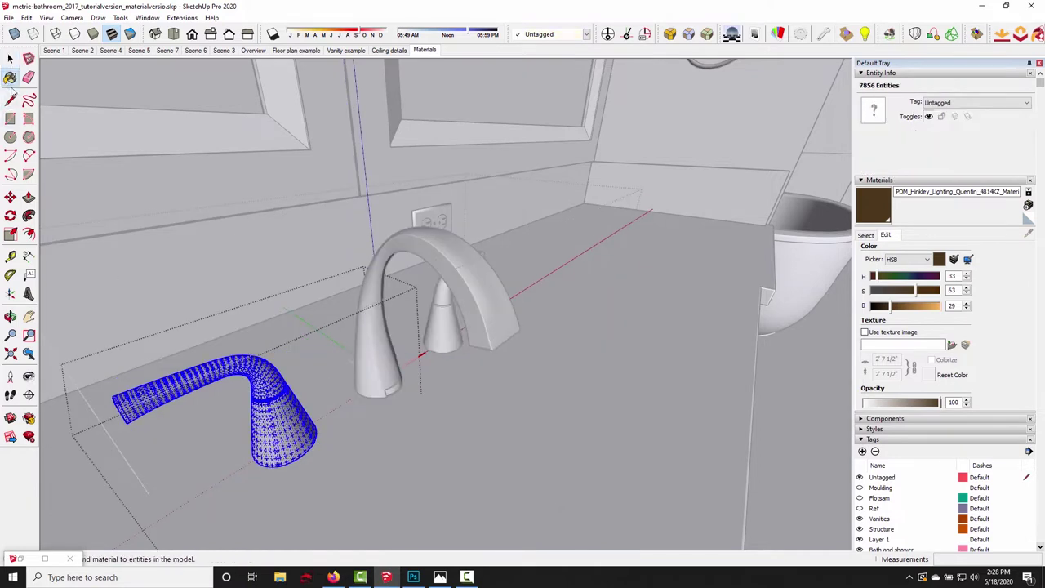
pyautogui.click(263, 294)
pyautogui.press('space')
pyautogui.click(307, 295)
# - Paint all the geometry of the curved faucet spout with the Quentin bronze material and exit the spout
pyautogui.doubleClick(423, 247)
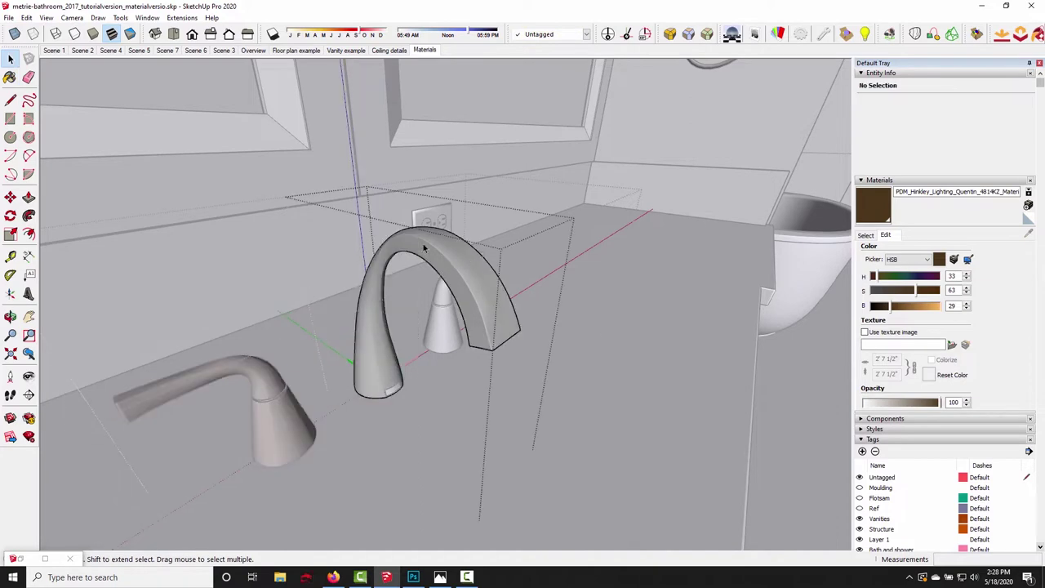
pyautogui.tripleClick(423, 247)
pyautogui.press('b')
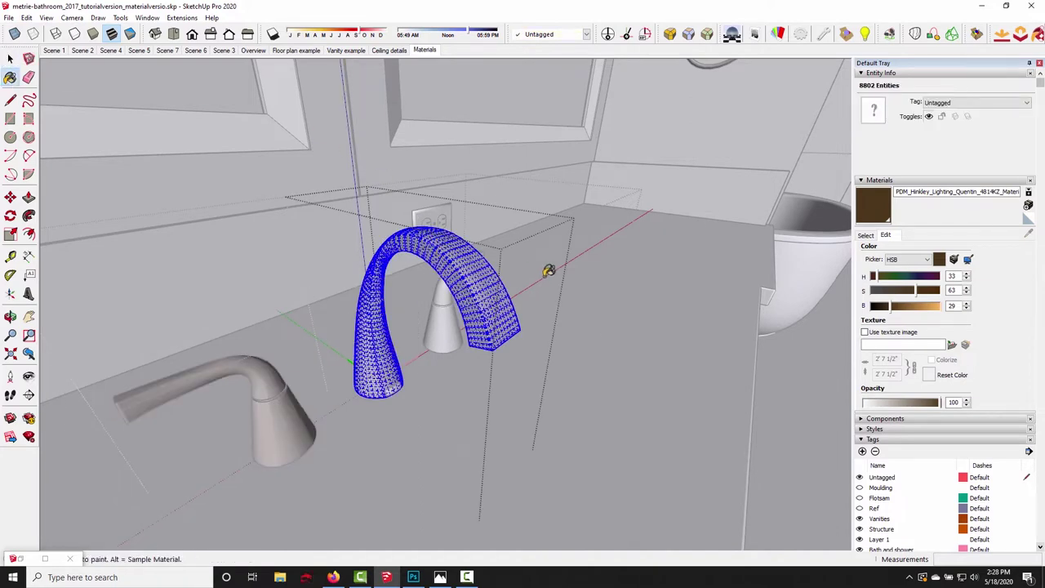
pyautogui.click(447, 289)
pyautogui.moveTo(506, 287); pyautogui.dragTo(448, 289, button='middle')
pyautogui.press('space')
pyautogui.click(401, 313)
# - Paint all the geometry of the faucet's far handle with the Quentin bronze material and leave the faucet component
pyautogui.doubleClick(376, 334)
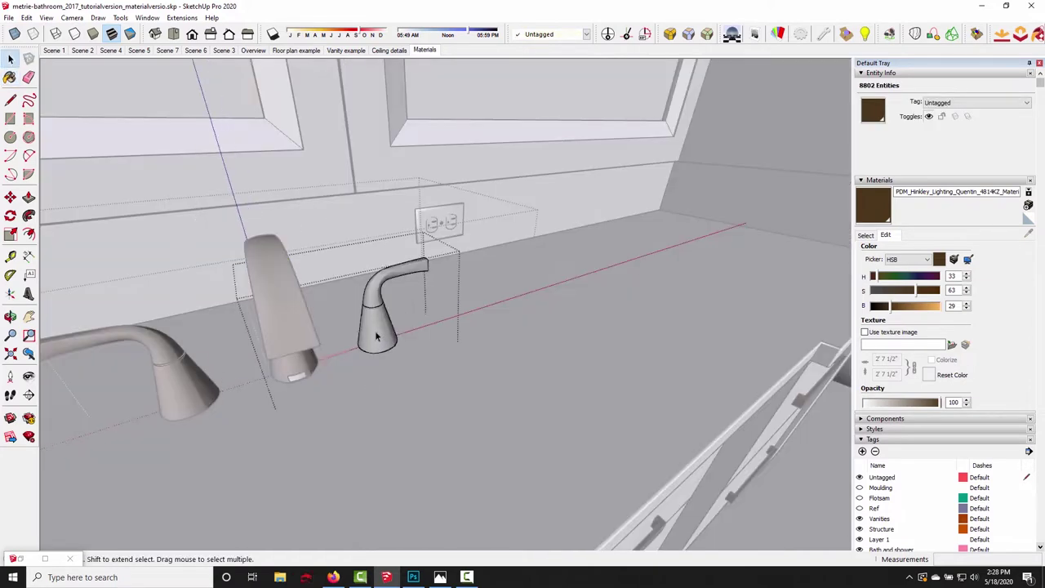
pyautogui.tripleClick(376, 335)
pyautogui.press('b')
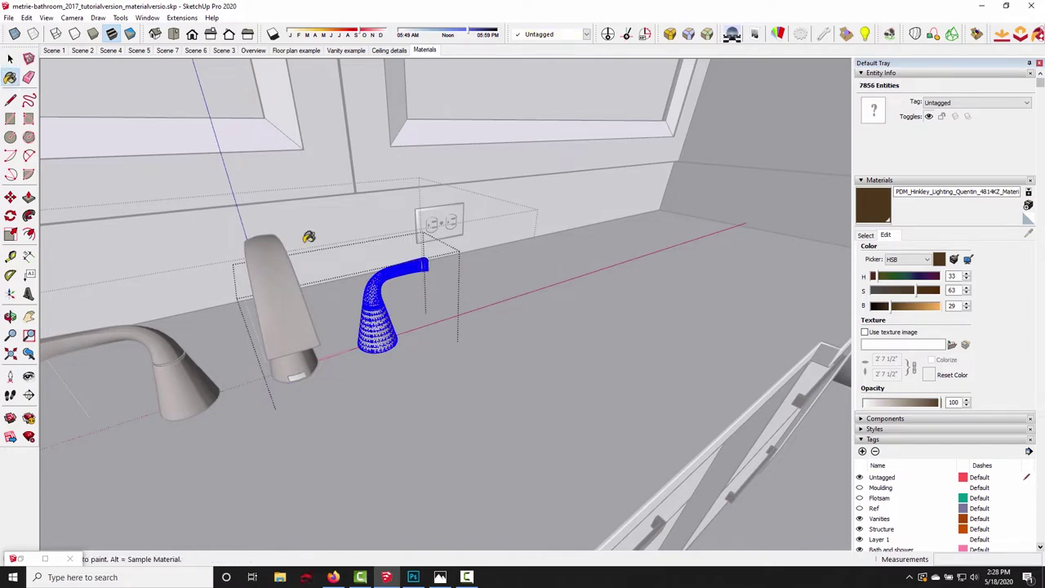
pyautogui.press('space')
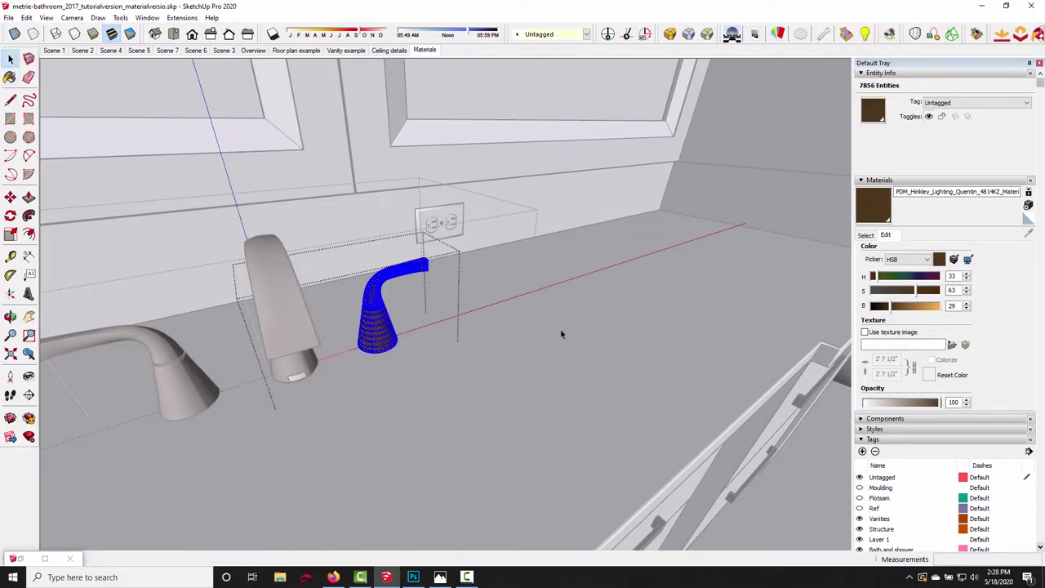
pyautogui.click(560, 331)
pyautogui.moveTo(332, 297); pyautogui.dragTo(531, 279, button='middle')
pyautogui.scroll(-5, 606, 256)
pyautogui.moveTo(606, 255); pyautogui.dragTo(704, 279, button='middle')
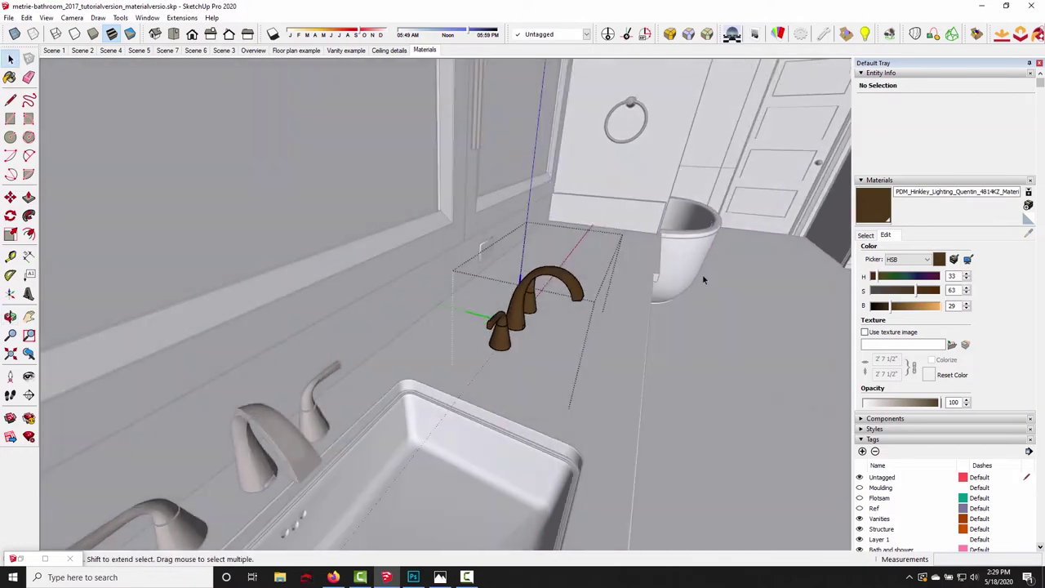
pyautogui.click(704, 279)
# - Look over the bronze faucets, towel rings, sconces and the mirrors on both sides of the bathroom
pyautogui.moveTo(719, 343); pyautogui.dragTo(490, 309, button='middle')
pyautogui.scroll(-1, 489, 309)
pyautogui.moveTo(524, 236); pyautogui.dragTo(442, 348, button='middle')
pyautogui.scroll(-2, 471, 291)
pyautogui.scroll(1, 504, 271)
pyautogui.scroll(6, 503, 272)
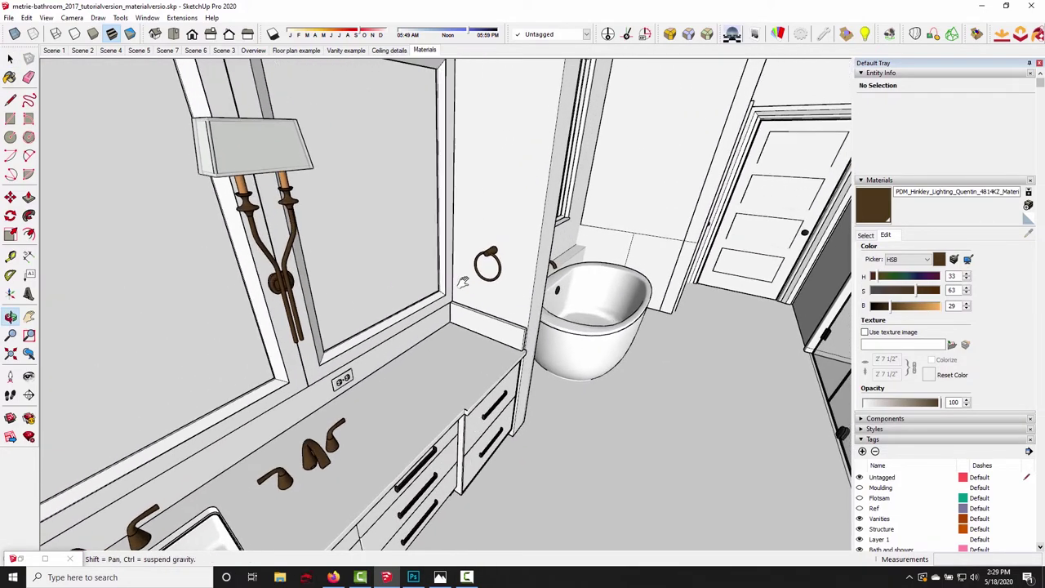
pyautogui.scroll(-5, 462, 286)
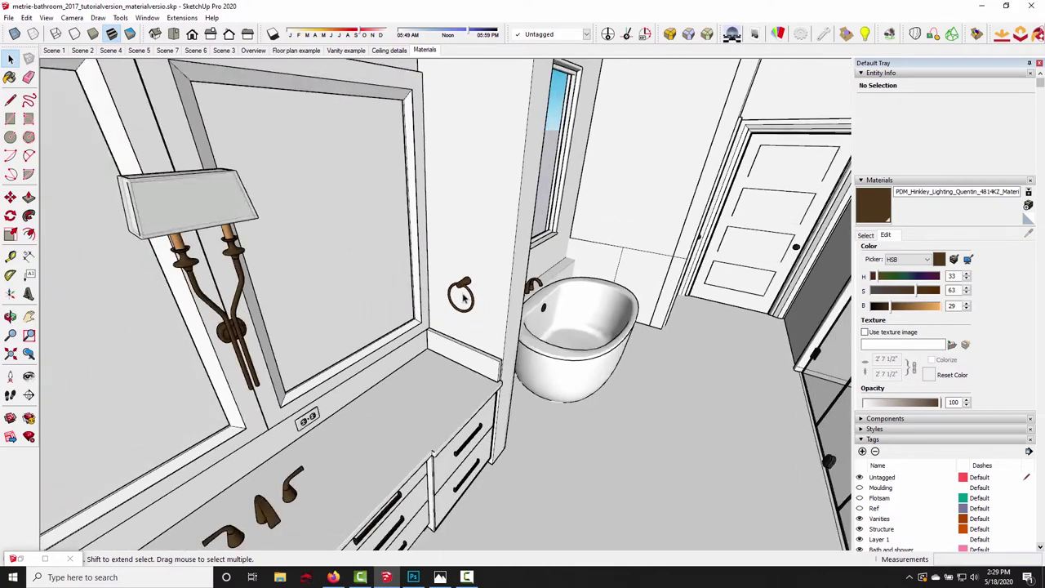
pyautogui.moveTo(462, 286); pyautogui.dragTo(474, 225, button='middle')
pyautogui.scroll(3, 413, 319)
pyautogui.moveTo(413, 319); pyautogui.dragTo(556, 356, button='middle')
pyautogui.scroll(2, 416, 347)
pyautogui.scroll(-4, 399, 389)
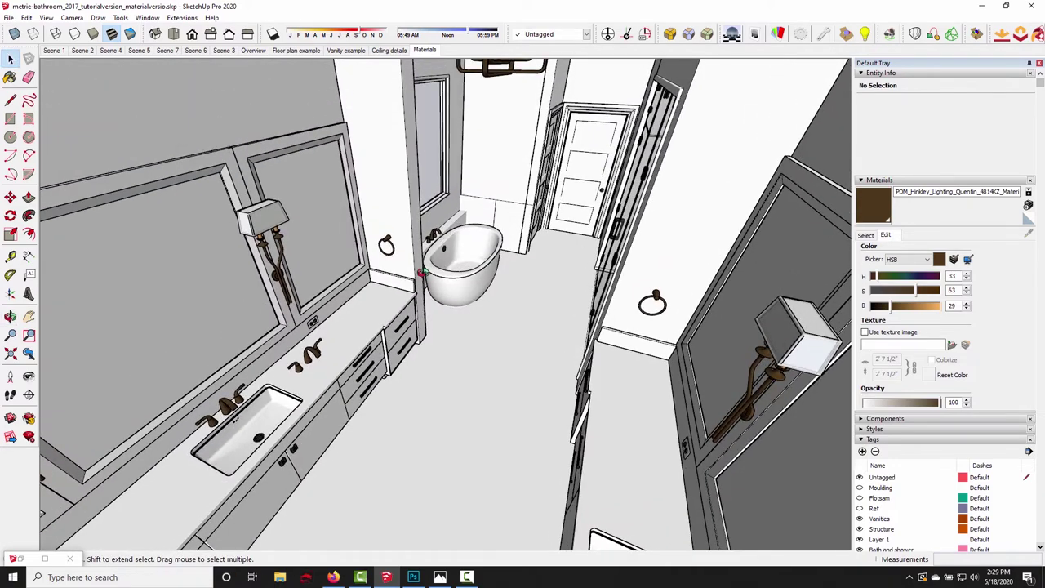
pyautogui.moveTo(421, 273); pyautogui.dragTo(372, 326, button='middle')
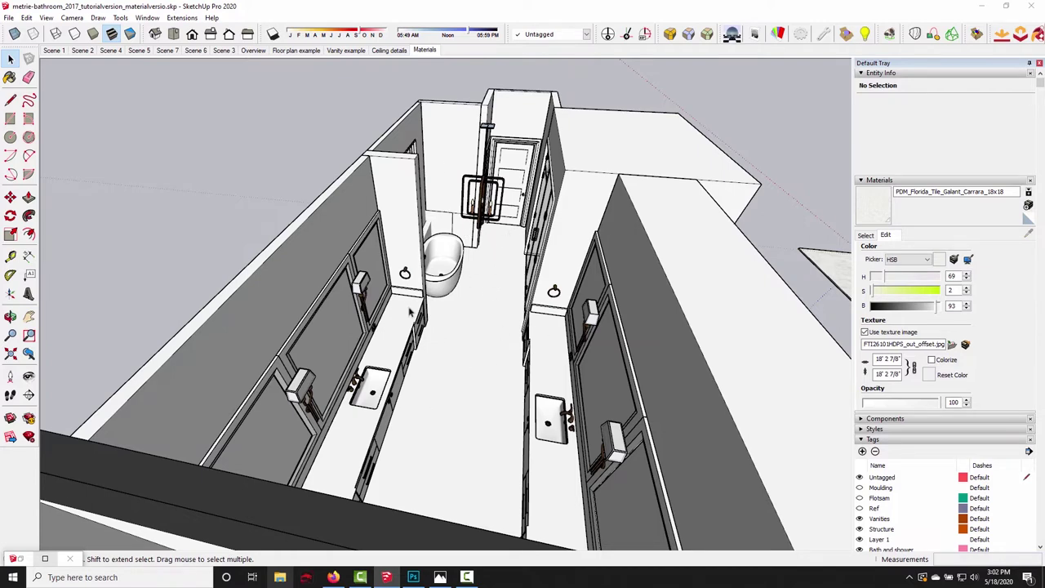
pyautogui.moveTo(410, 311); pyautogui.dragTo(353, 314, button='middle')
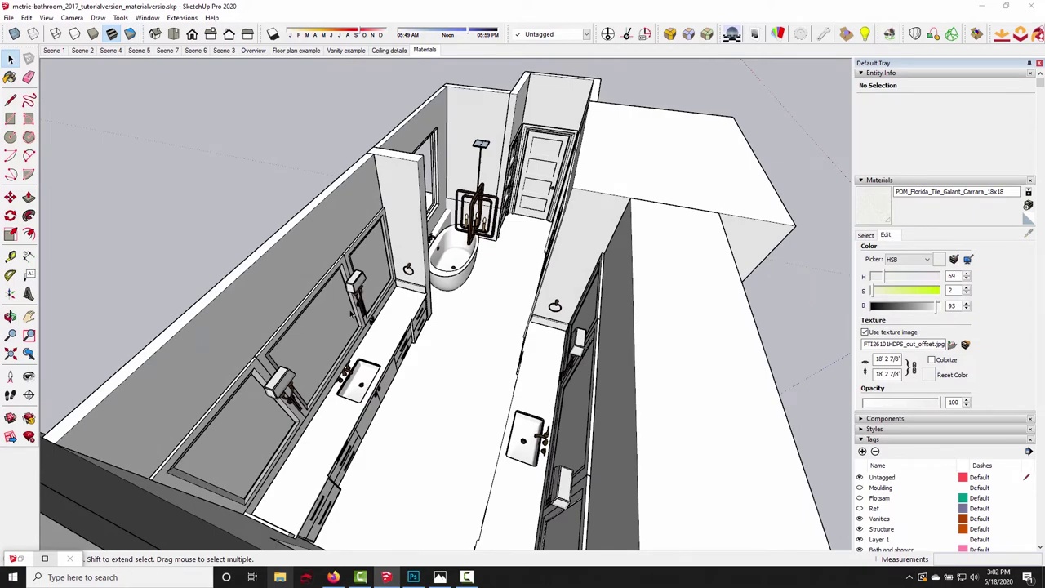
pyautogui.moveTo(372, 275); pyautogui.dragTo(395, 265, button='middle')
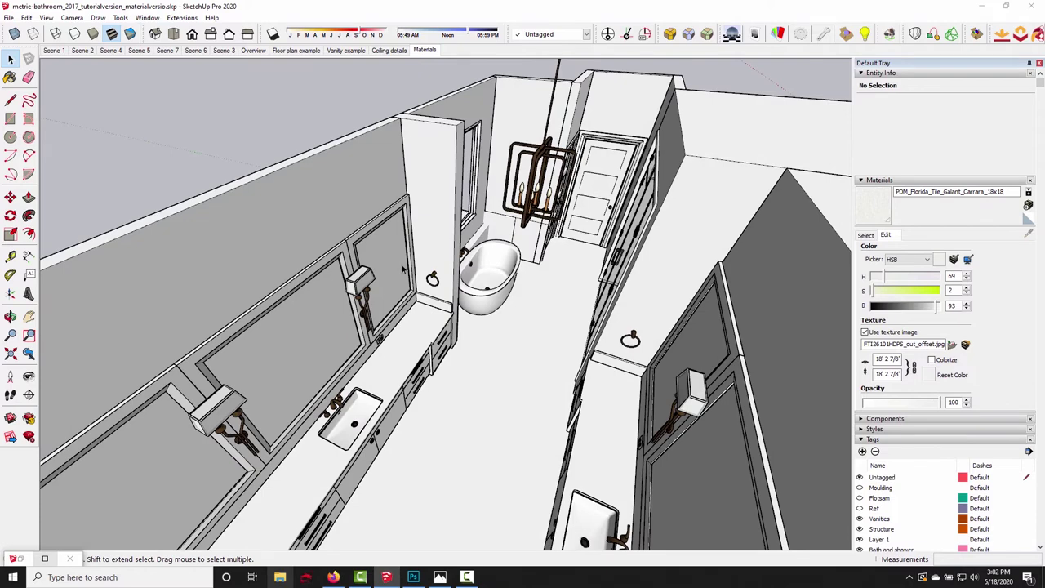
# - Search the SU Podium Browser for "chrome" and load the Chrome material sample into the model
pyautogui.doubleClick(22, 559)
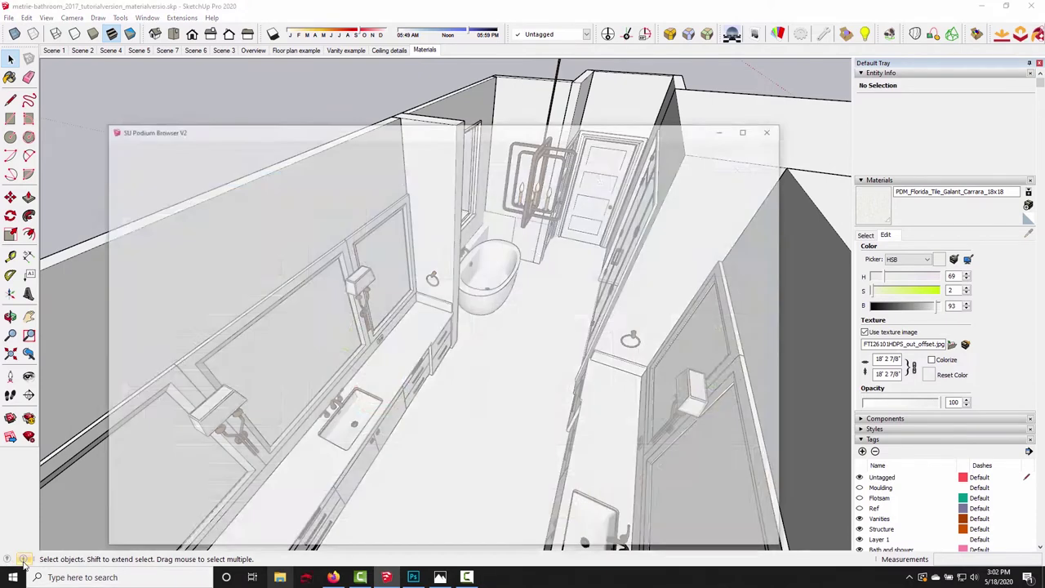
pyautogui.click(384, 114)
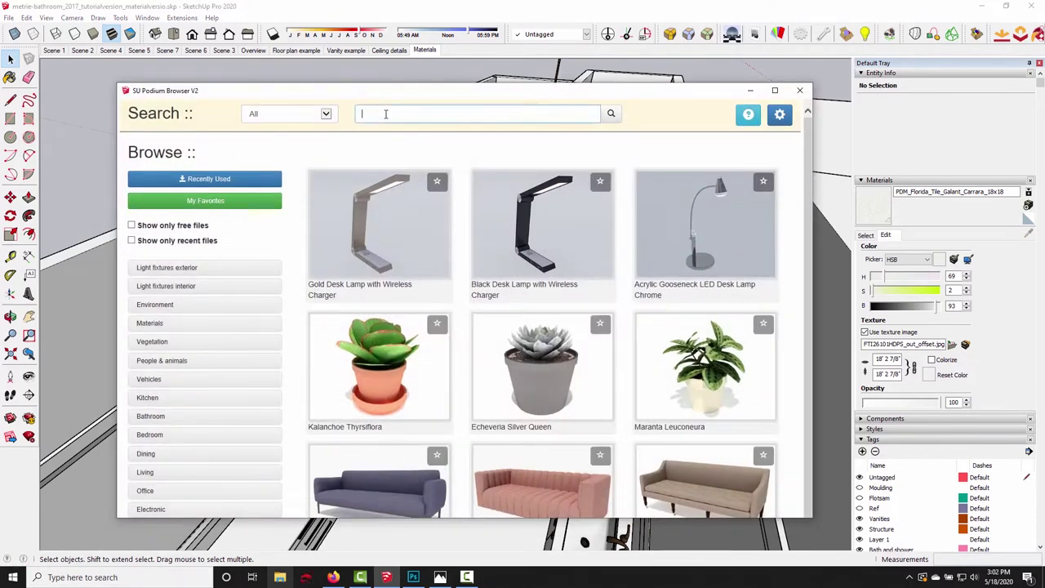
pyautogui.write('chrome')
pyautogui.press('Return')
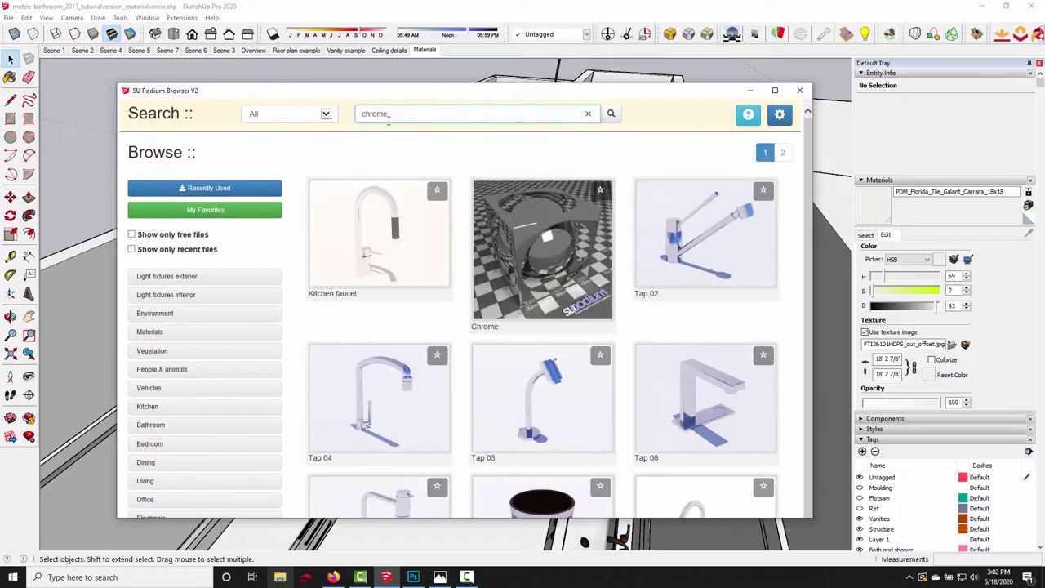
pyautogui.click(532, 241)
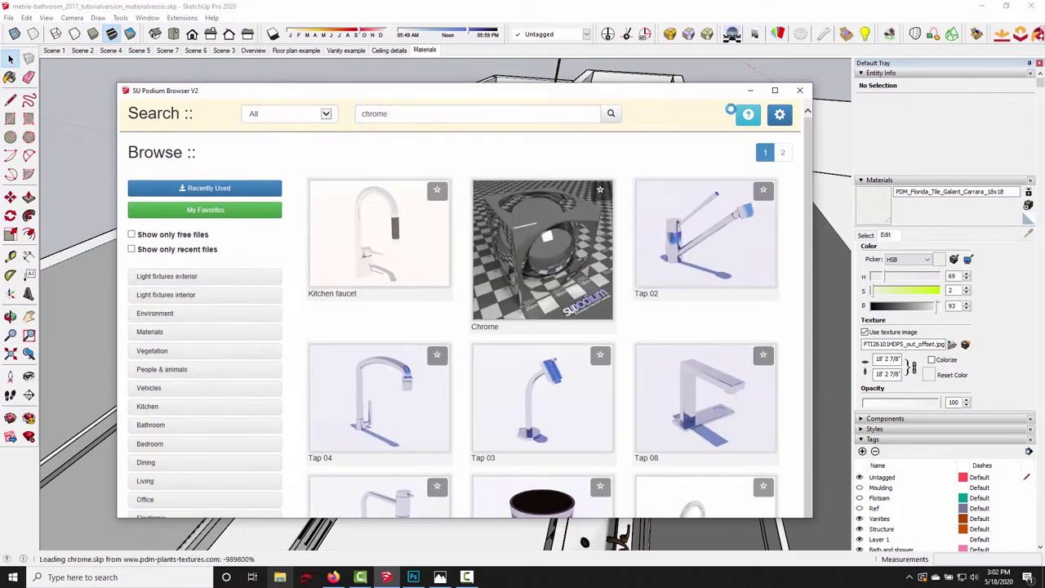
# - Minimize the SU Podium Browser, place the chrome cube outside the bathroom wall, and sample its material
pyautogui.click(750, 91)
pyautogui.moveTo(312, 187); pyautogui.dragTo(406, 376, button='middle')
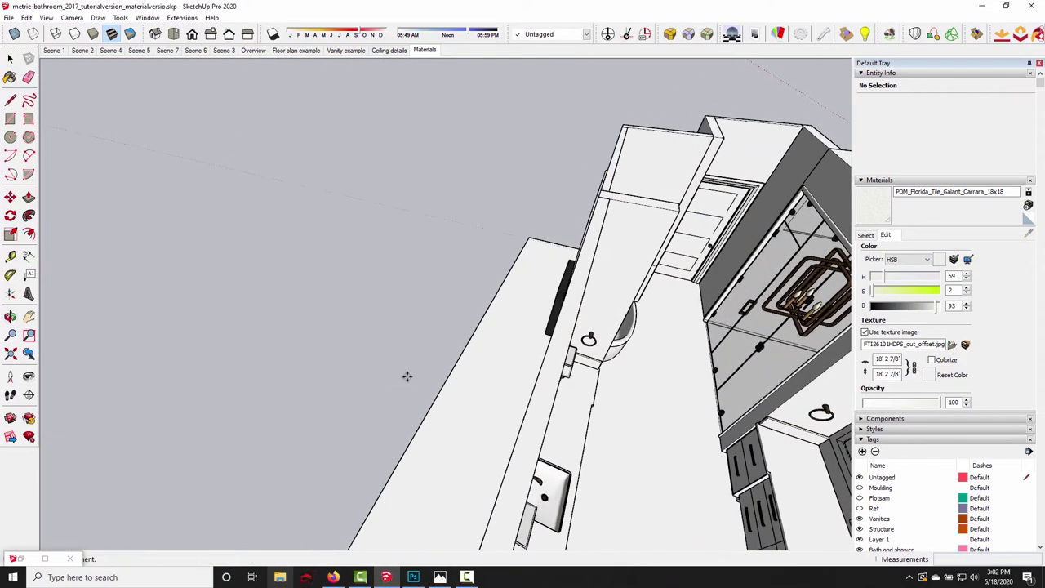
pyautogui.click(314, 387)
pyautogui.scroll(-4, 352, 333)
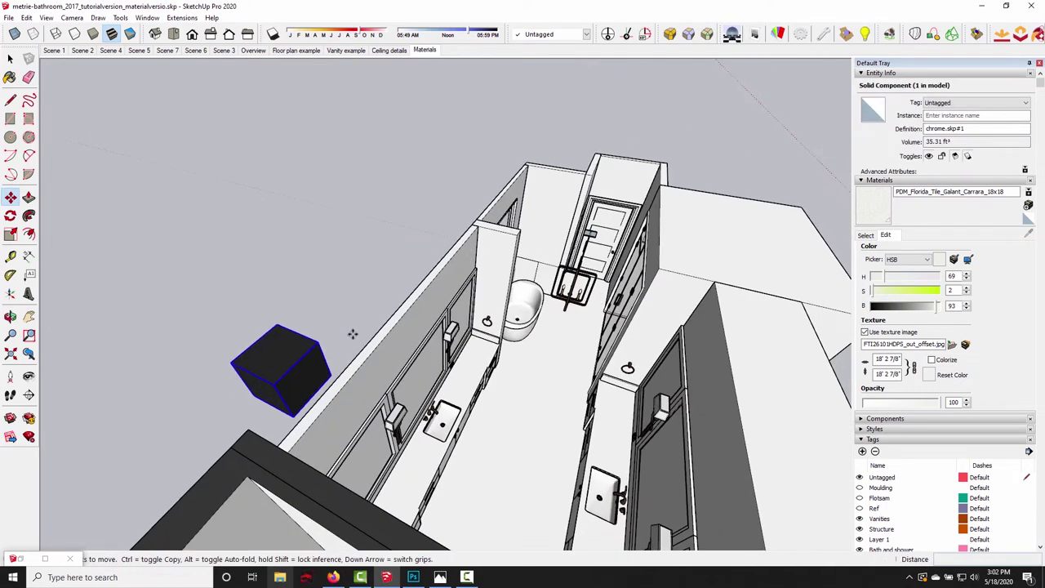
pyautogui.moveTo(352, 334); pyautogui.dragTo(348, 315, button='middle')
pyautogui.click(10, 77)
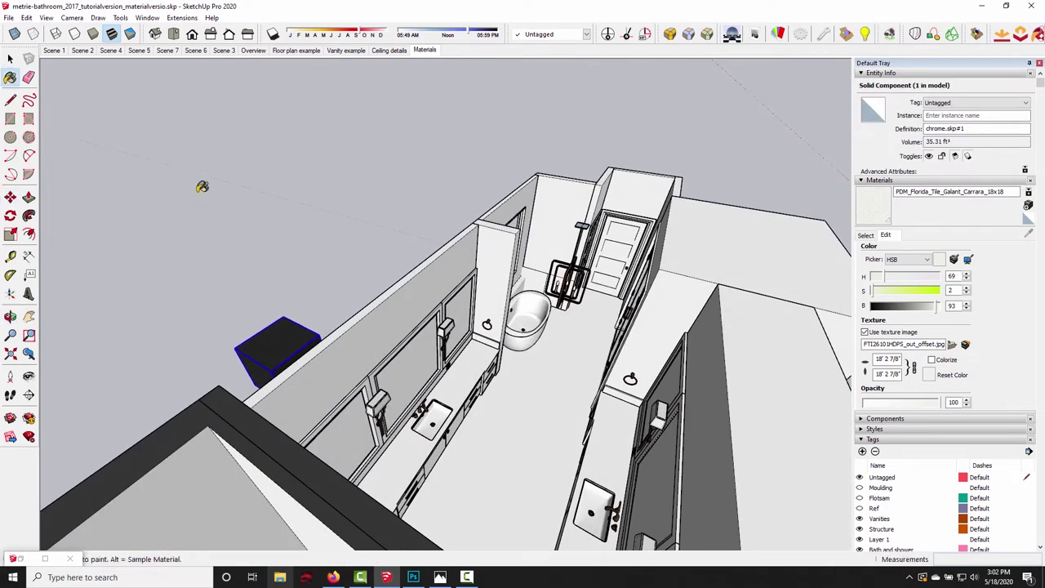
pyautogui.keyDown('alt'); pyautogui.click(282, 339); pyautogui.keyUp('alt')
# - Open the nested groups of the middle mirror above the sink, paint its face with PDM_chrome, and exit the groups
pyautogui.moveTo(501, 347); pyautogui.dragTo(408, 367, button='middle')
pyautogui.scroll(3, 400, 368)
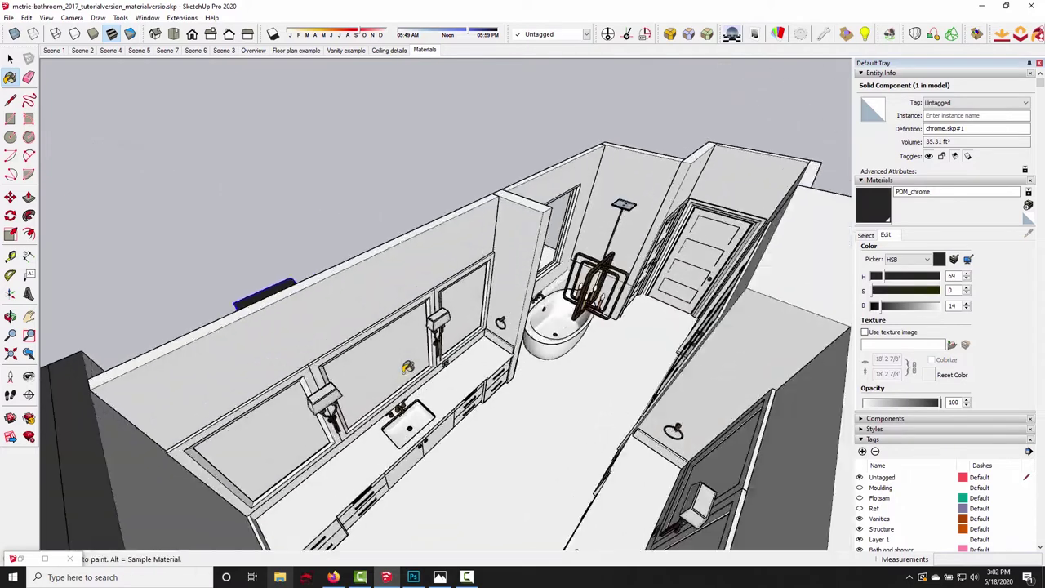
pyautogui.press('space')
pyautogui.doubleClick(377, 372)
pyautogui.click(377, 372)
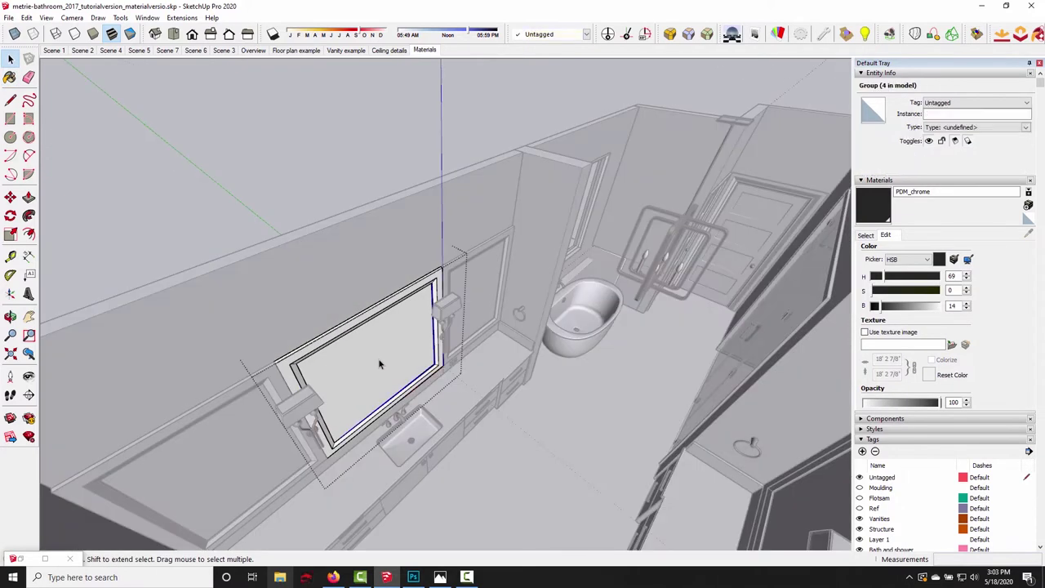
pyautogui.doubleClick(380, 364)
pyautogui.click(381, 365)
pyautogui.click(10, 76)
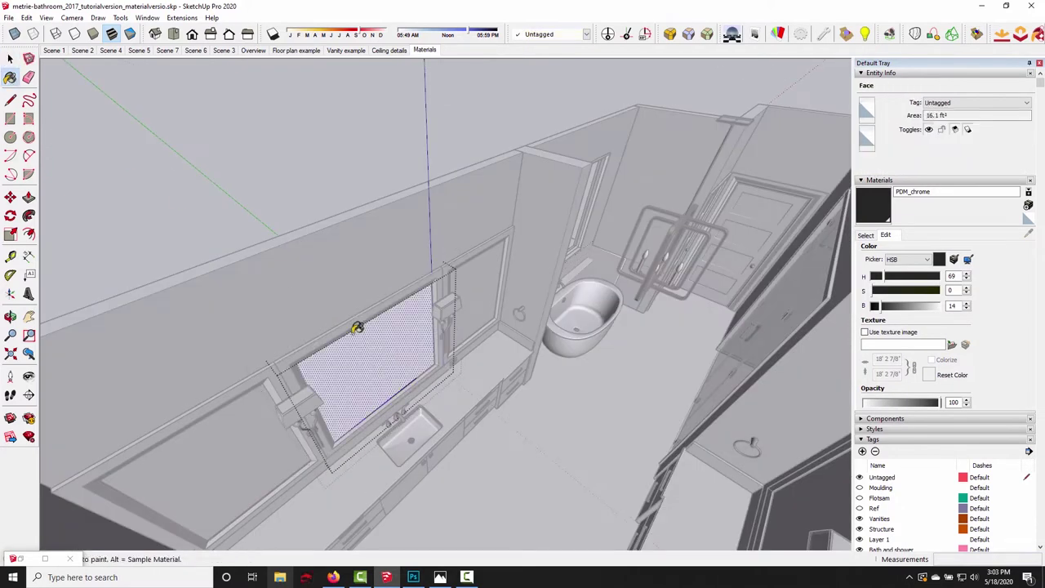
pyautogui.click(377, 355)
pyautogui.press('space')
pyautogui.click(359, 143)
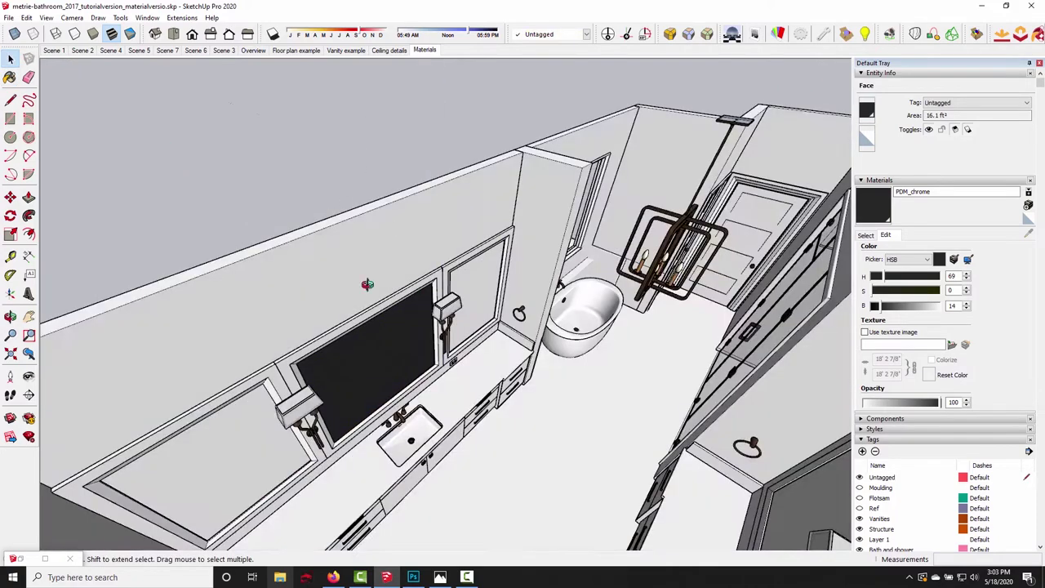
# - Open the smaller mirror beside the tub wall, paint its face with PDM_chrome, and leave the group
pyautogui.moveTo(366, 285); pyautogui.dragTo(466, 300, button='middle')
pyautogui.scroll(2, 466, 300)
pyautogui.doubleClick(494, 295)
pyautogui.doubleClick(506, 298)
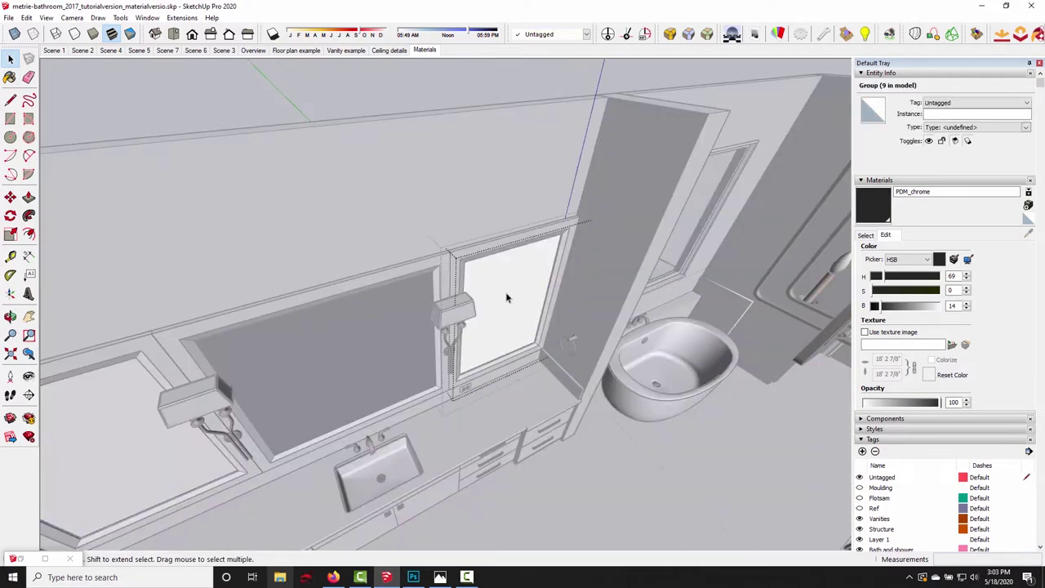
pyautogui.doubleClick(506, 299)
pyautogui.click(10, 77)
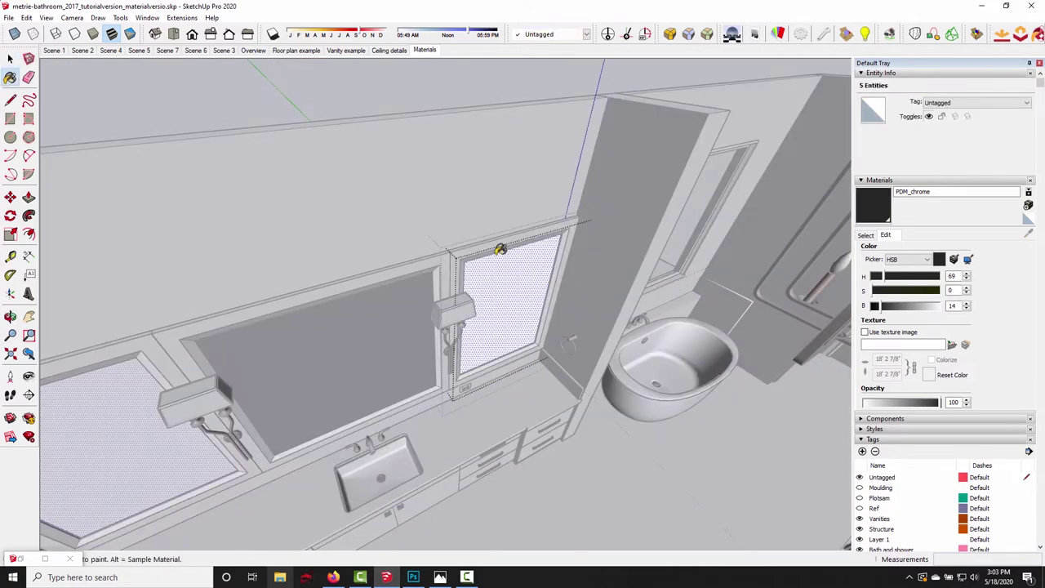
pyautogui.click(519, 299)
pyautogui.press('space')
pyautogui.moveTo(373, 98)
pyautogui.mouseDown(button='middle')
pyautogui.moveTo(548, 261)
pyautogui.moveTo(520, 182)
pyautogui.mouseUp(button='middle')
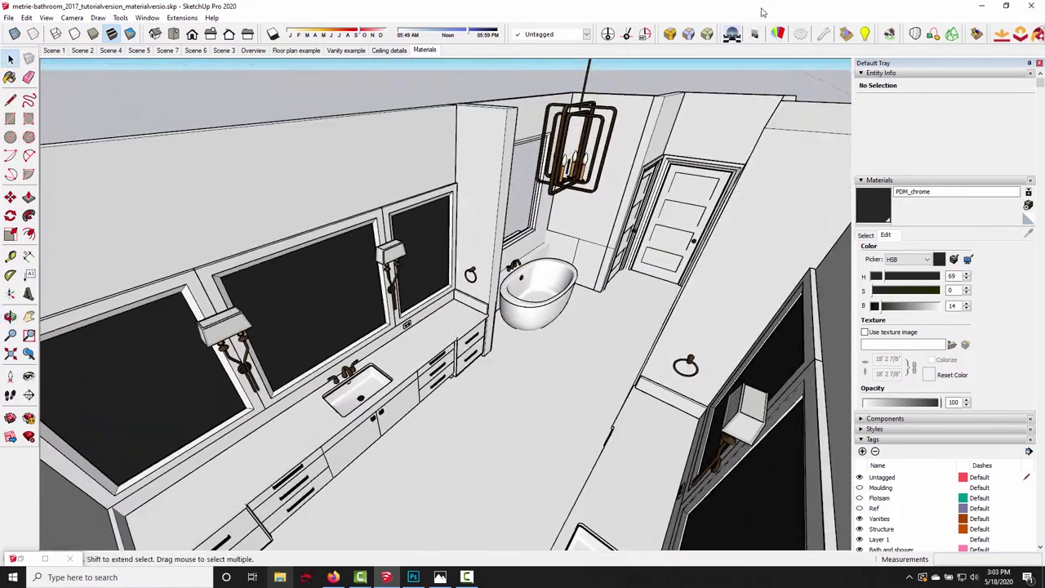
# - Open the Podium material properties and sample the middle mirror to review its diffuse and reflection settings
pyautogui.click(777, 34)
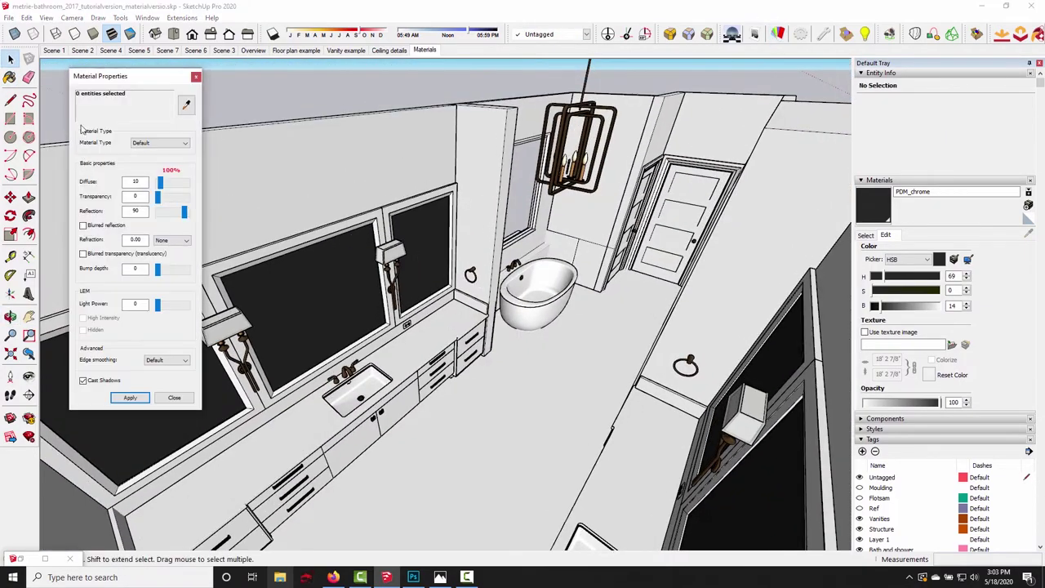
pyautogui.click(188, 109)
pyautogui.click(328, 278)
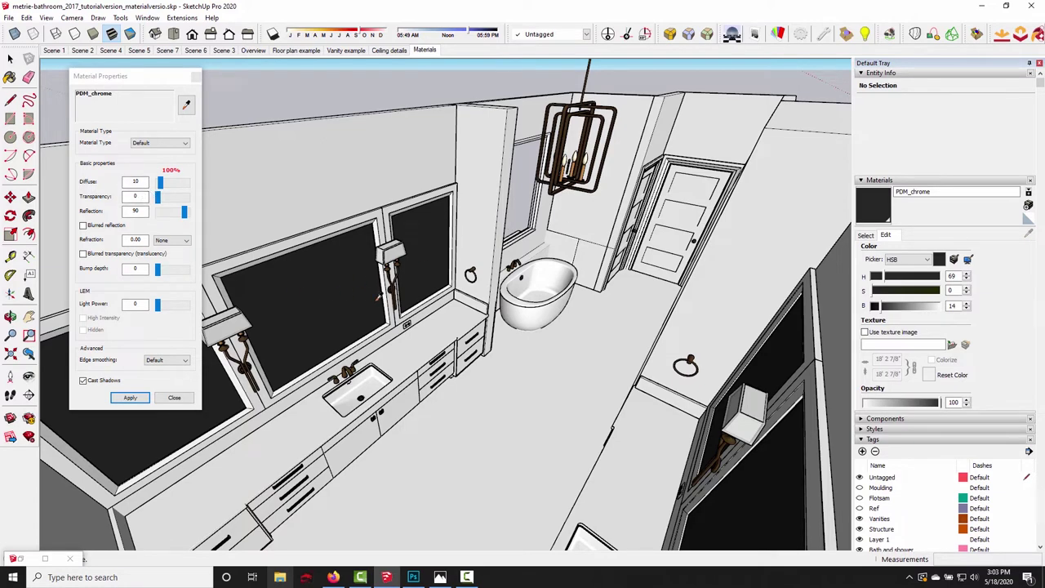
# - Sample the shower glass hinges and review their Podium diffuse and reflection settings
pyautogui.moveTo(386, 209); pyautogui.dragTo(396, 308, button='middle')
pyautogui.moveTo(402, 368); pyautogui.dragTo(498, 224, button='middle')
pyautogui.scroll(3, 617, 281)
pyautogui.scroll(3, 560, 293)
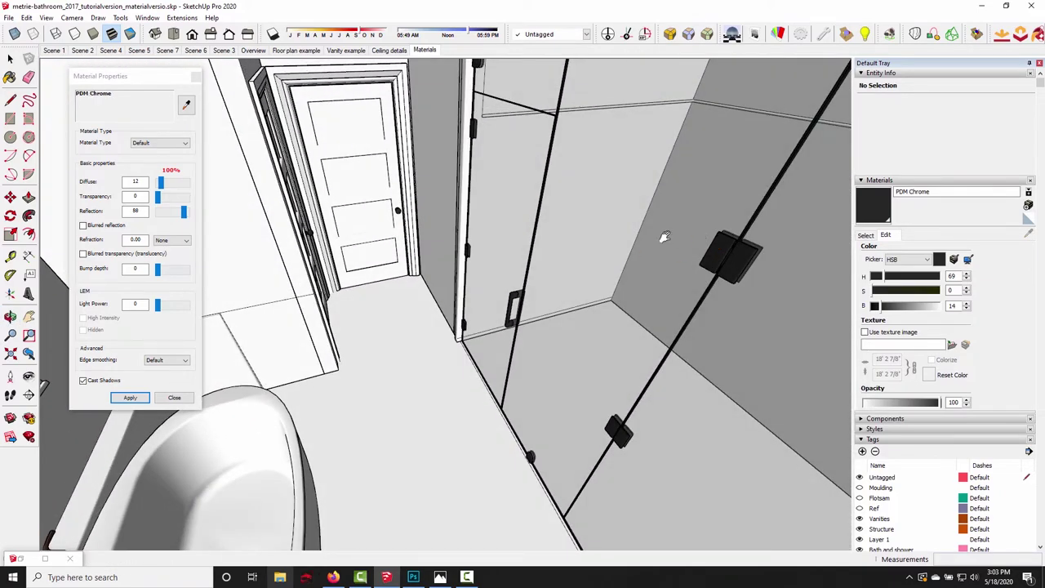
pyautogui.keyDown('shift'); pyautogui.moveTo(665, 237); pyautogui.dragTo(602, 258, button='middle'); pyautogui.keyUp('shift')
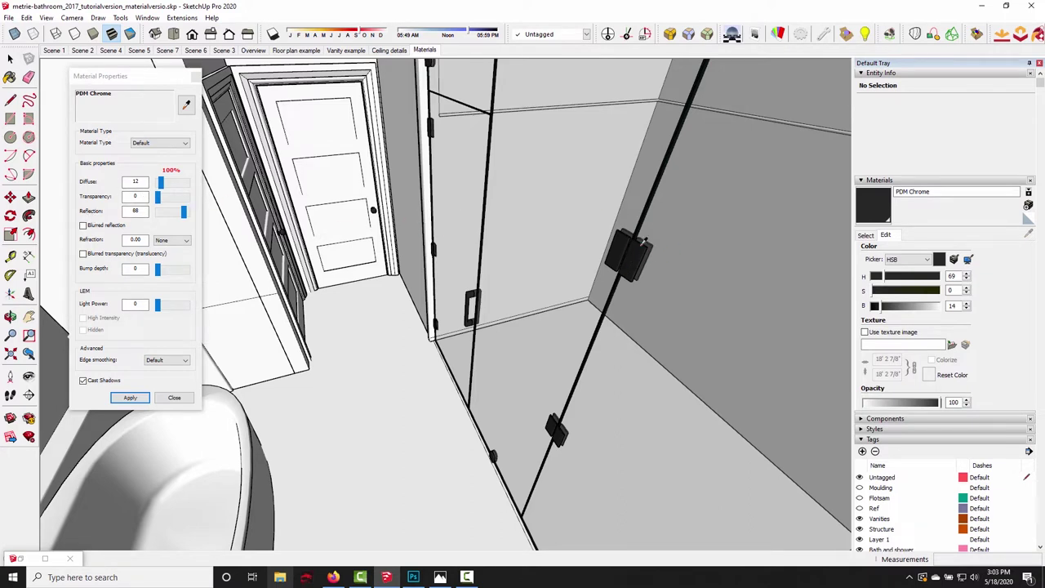
pyautogui.scroll(5, 388, 215)
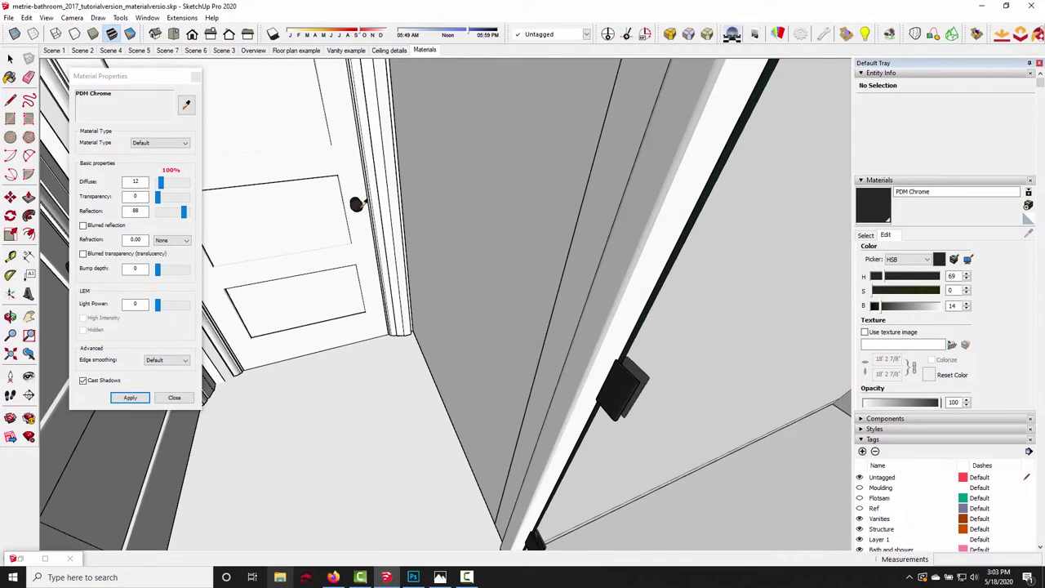
# - Examine the door knob and the tub's drain and overflow cover, and leave material sampling
pyautogui.scroll(-4, 386, 222)
pyautogui.scroll(-5, 385, 239)
pyautogui.moveTo(385, 239); pyautogui.dragTo(272, 212, button='middle')
pyautogui.scroll(5, 264, 357)
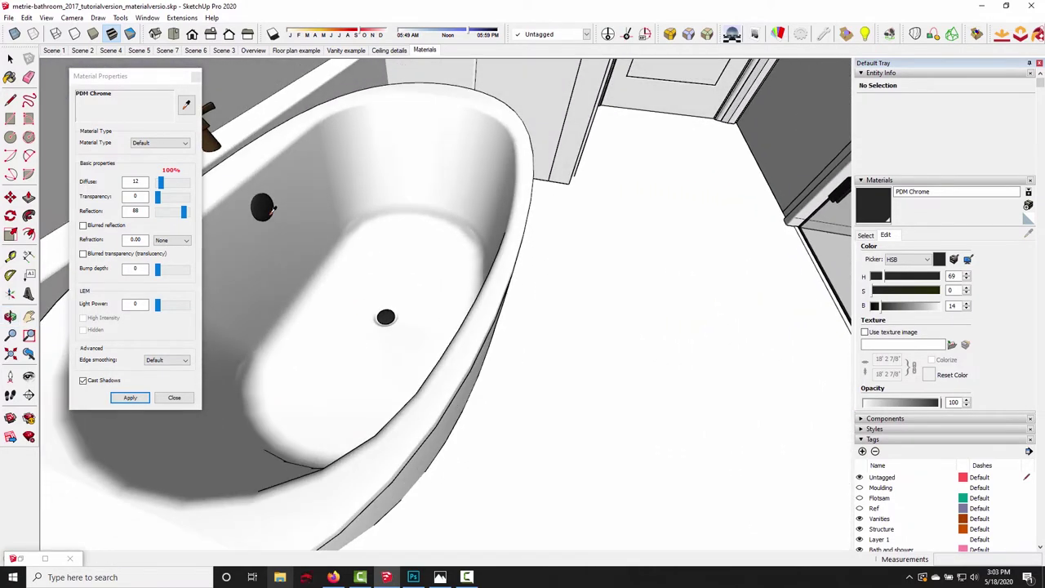
pyautogui.scroll(-8, 386, 317)
pyautogui.moveTo(361, 327); pyautogui.dragTo(438, 260, button='middle')
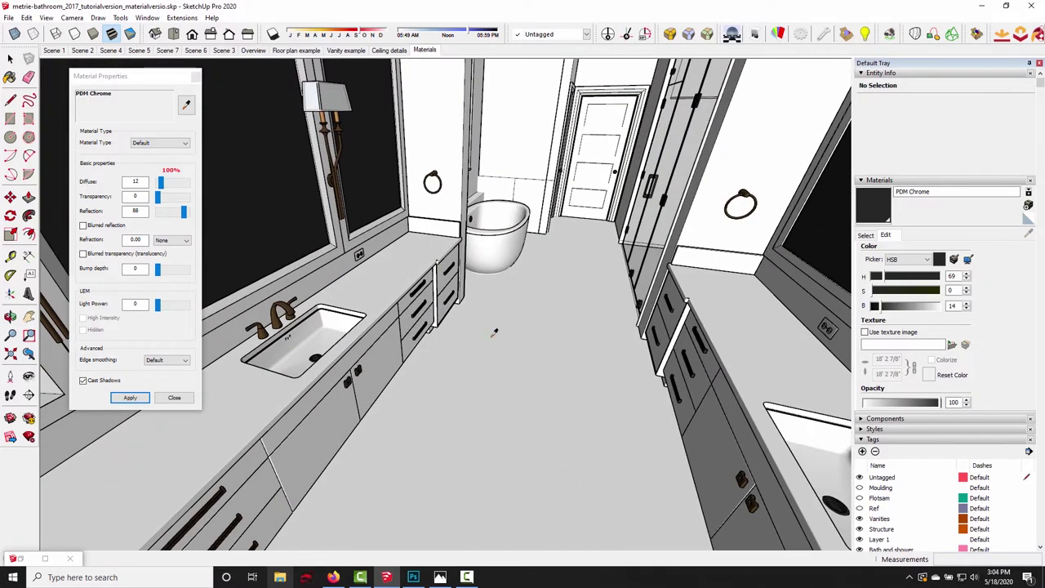
pyautogui.moveTo(422, 342); pyautogui.dragTo(400, 402, button='middle')
pyautogui.press('space')
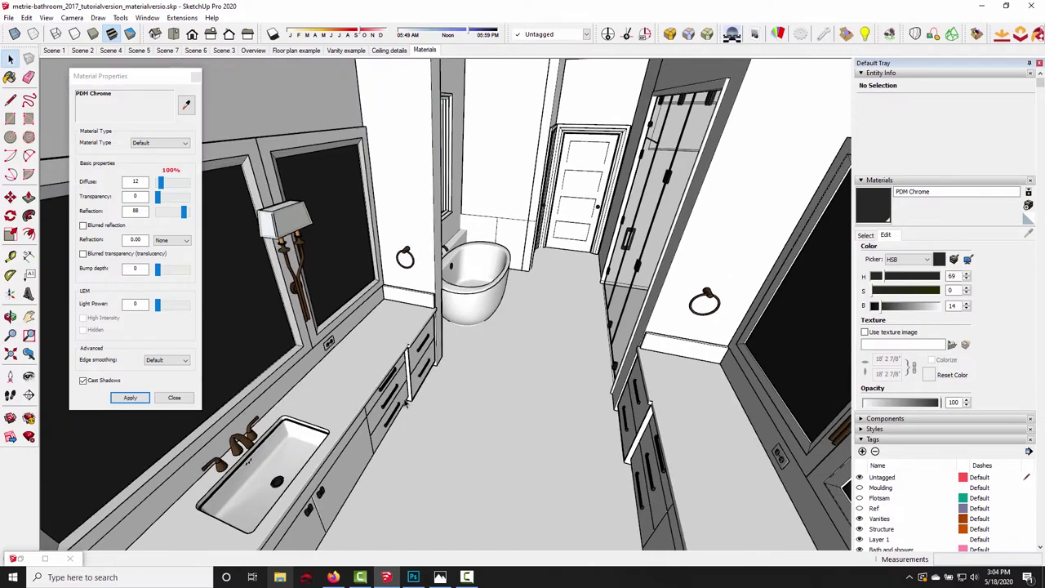
# - Switch to Photoshop to examine the floor tile in the reference photo, and return to SketchUp
pyautogui.scroll(-3, 415, 243)
pyautogui.moveTo(414, 242); pyautogui.dragTo(470, 386, button='middle')
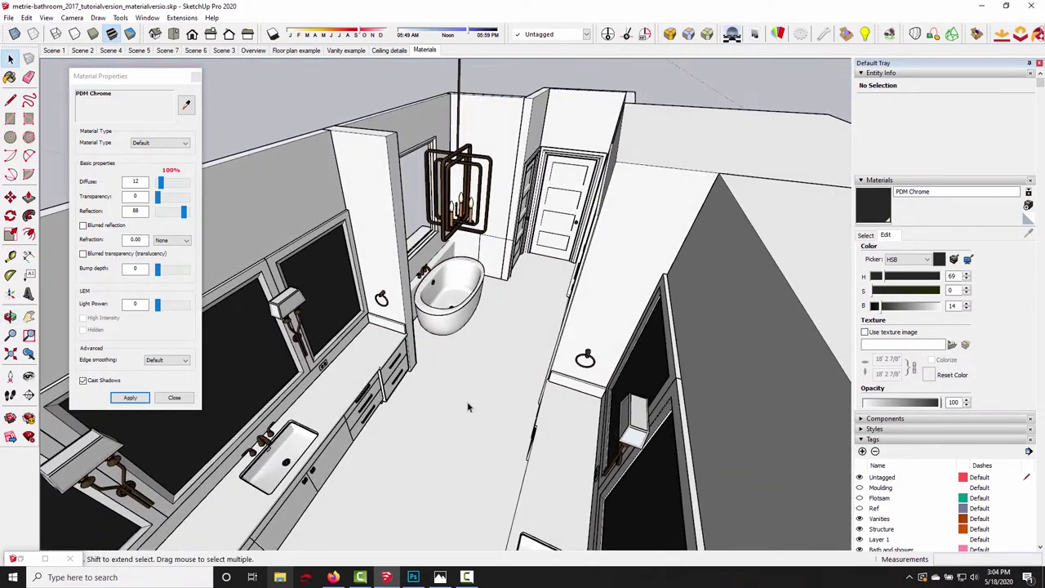
pyautogui.click(413, 577)
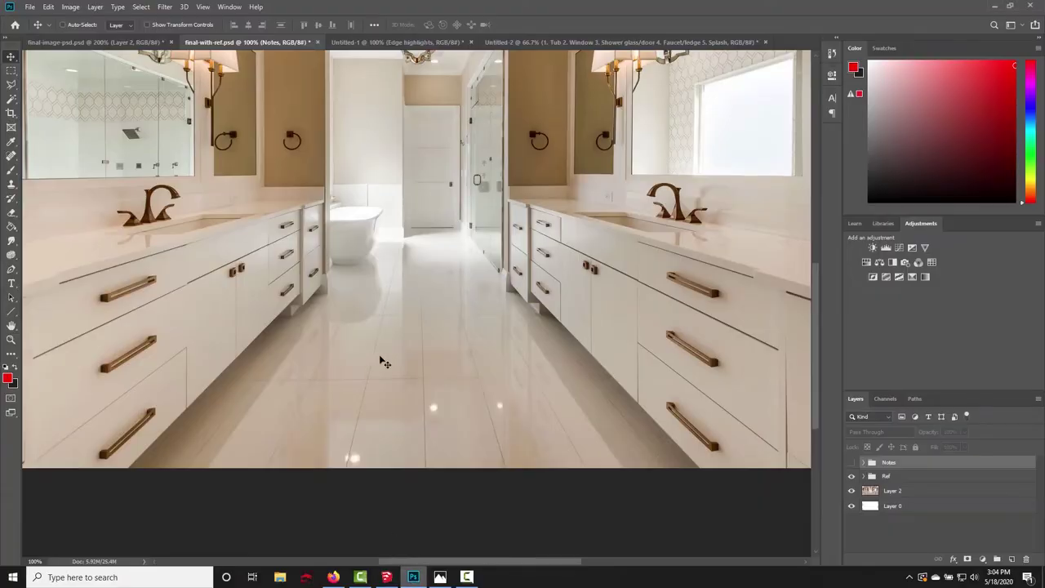
pyautogui.moveTo(372, 255); pyautogui.dragTo(378, 301)
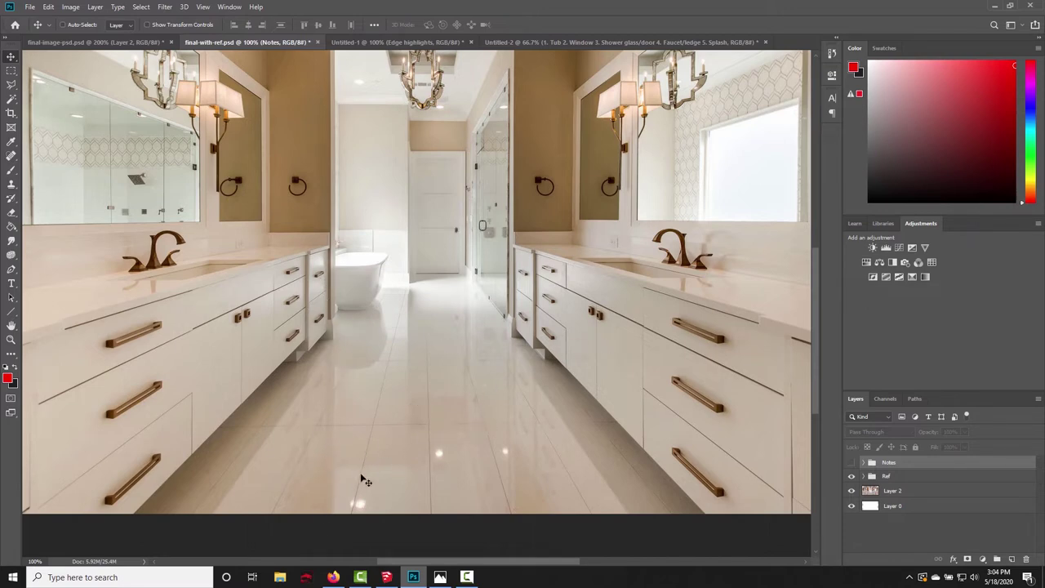
pyautogui.click(386, 577)
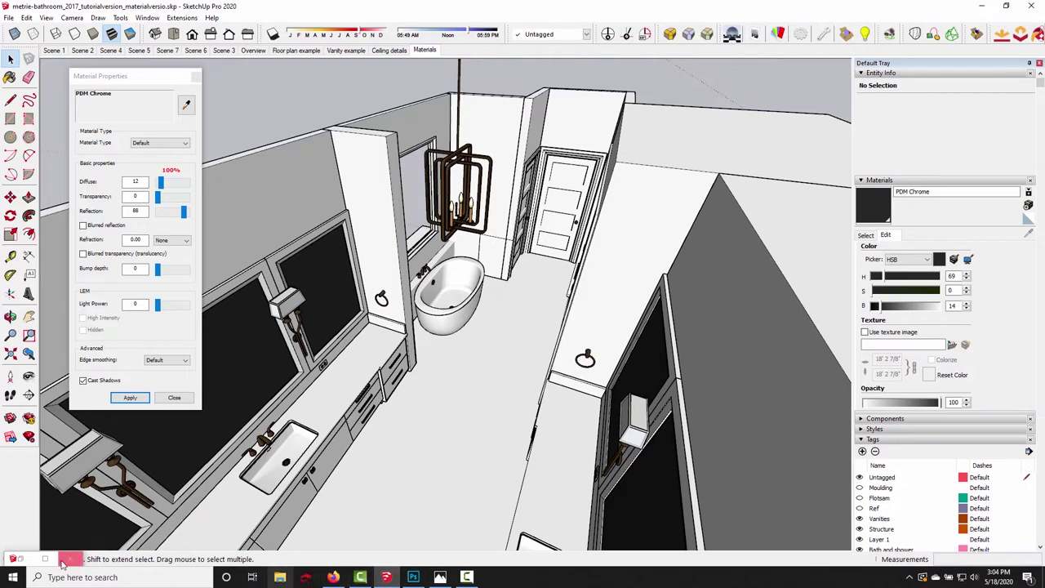
# - Reopen the SU Podium Browser and look through its Tiles - floor materials for a light tile that suits the bathroom floor
pyautogui.click(30, 560)
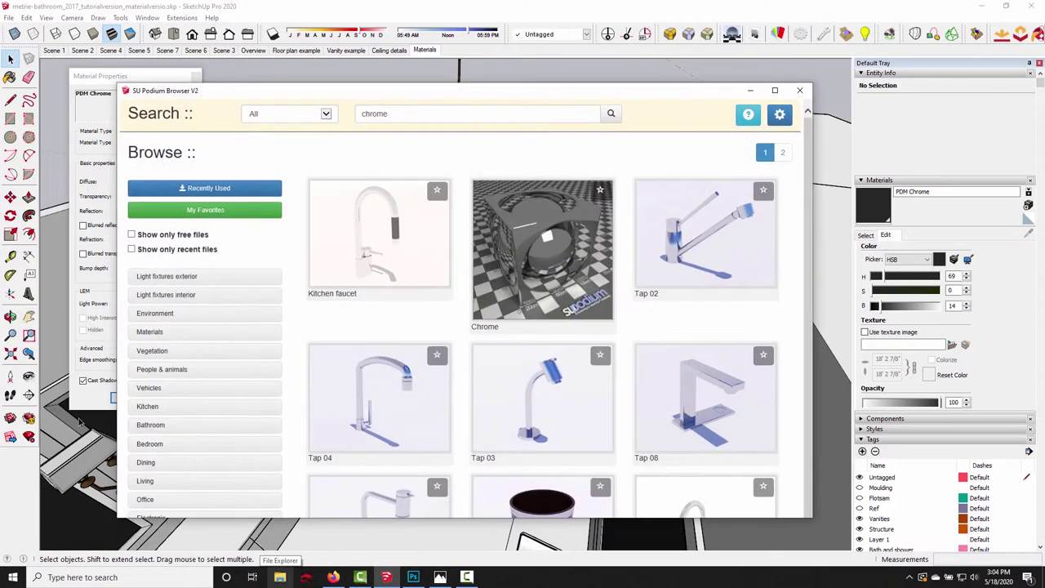
pyautogui.click(147, 333)
pyautogui.click(155, 362)
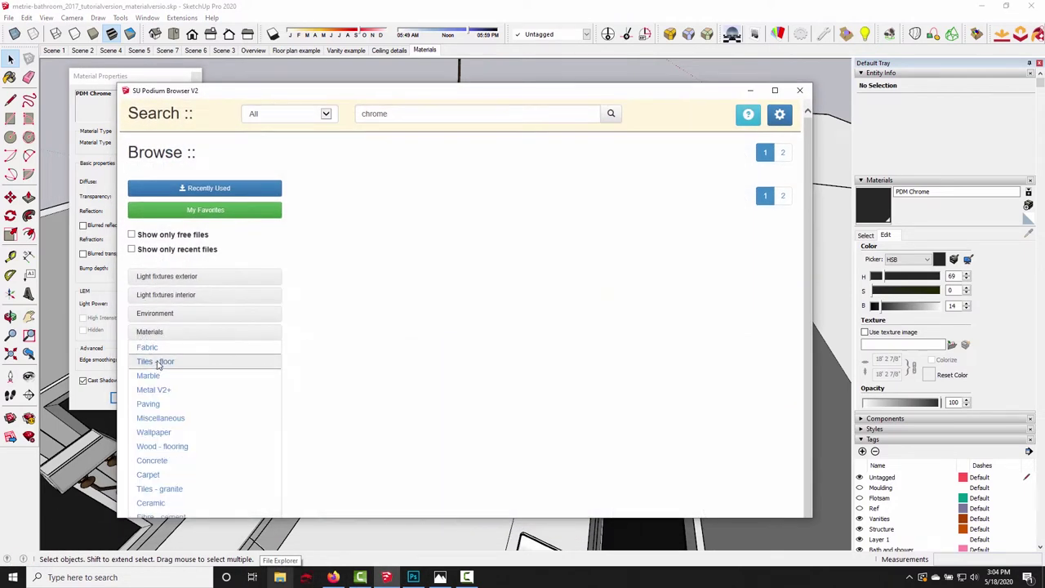
pyautogui.scroll(-15, 507, 302)
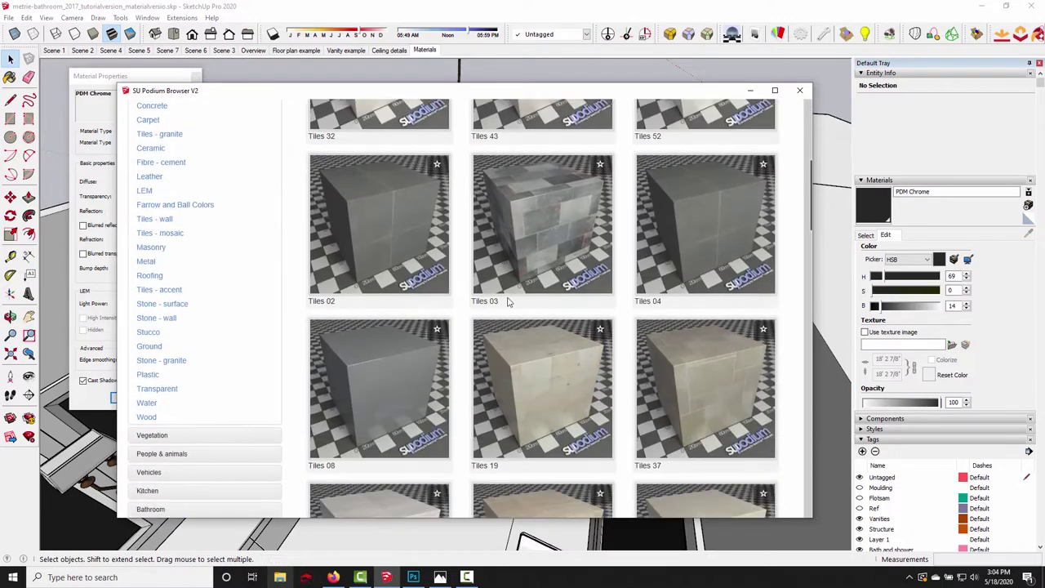
pyautogui.scroll(-10, 506, 302)
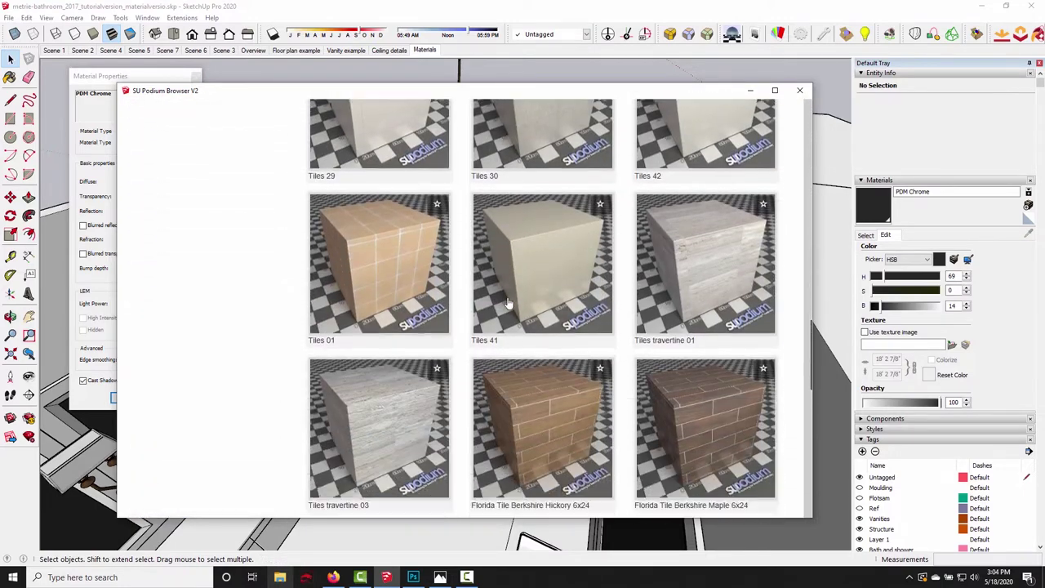
pyautogui.scroll(-10, 507, 302)
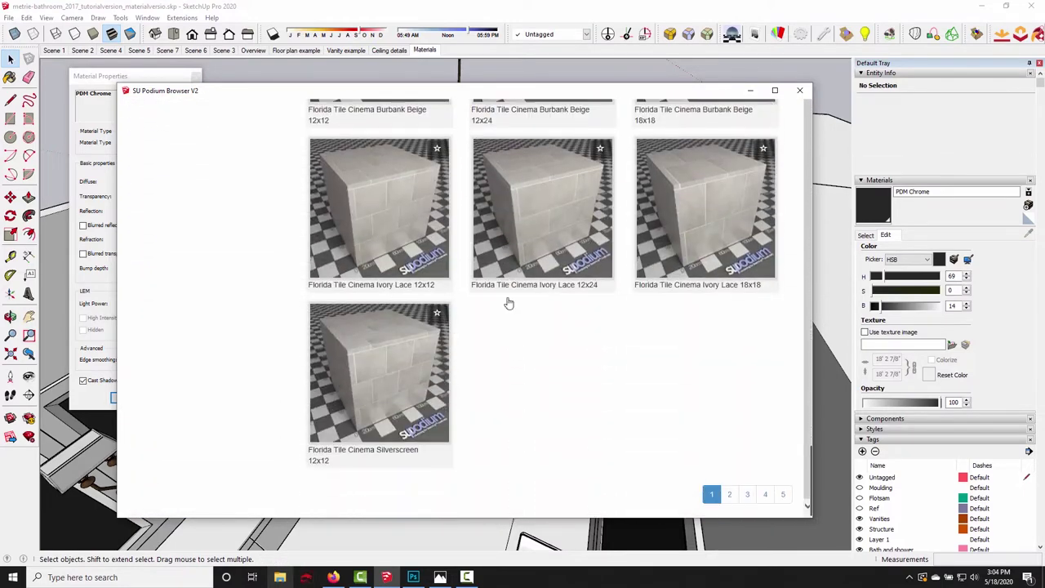
pyautogui.click(731, 495)
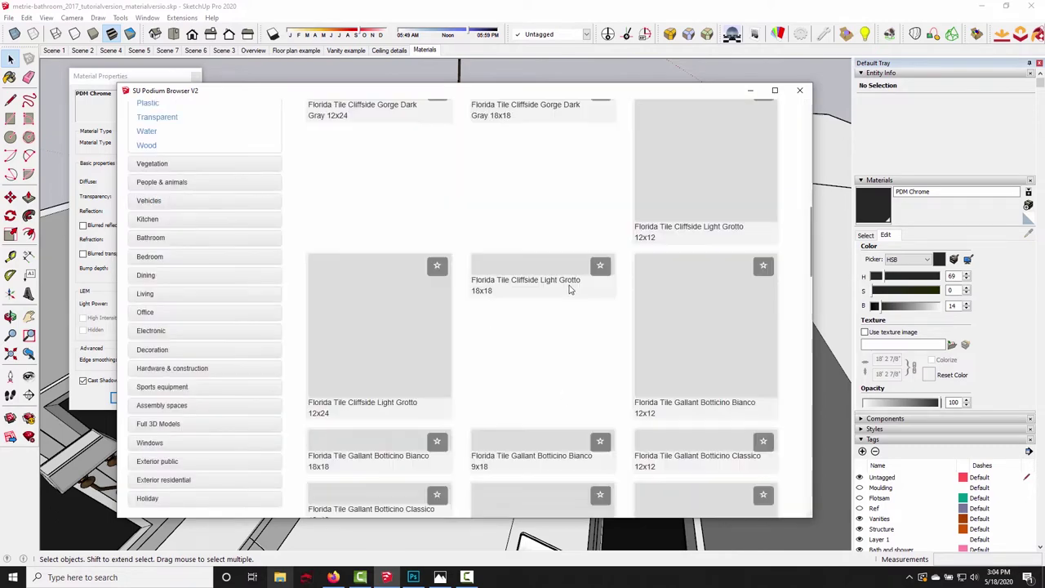
pyautogui.scroll(3, 570, 290)
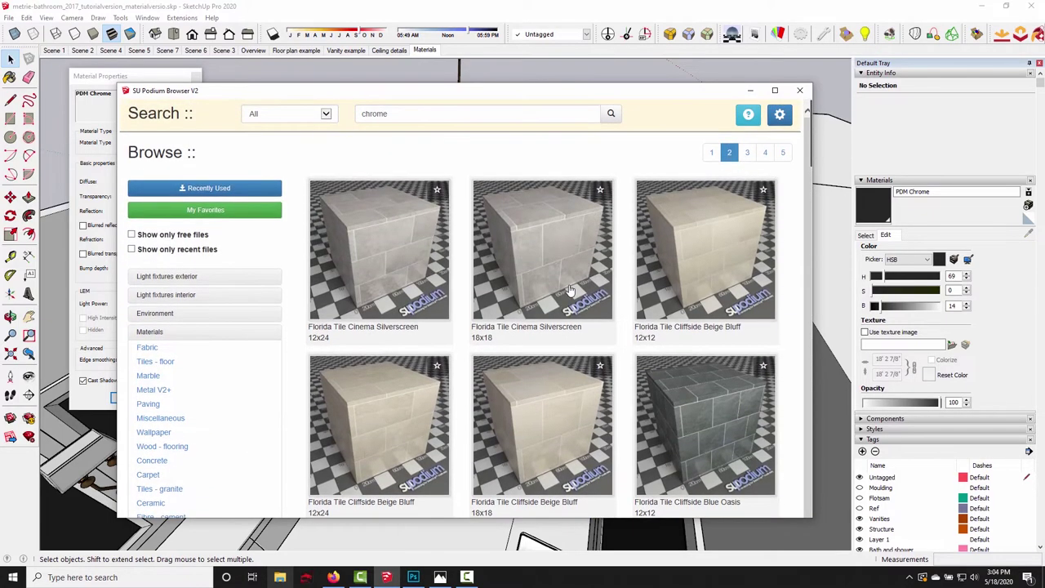
pyautogui.scroll(-4, 569, 291)
pyautogui.scroll(-6, 445, 196)
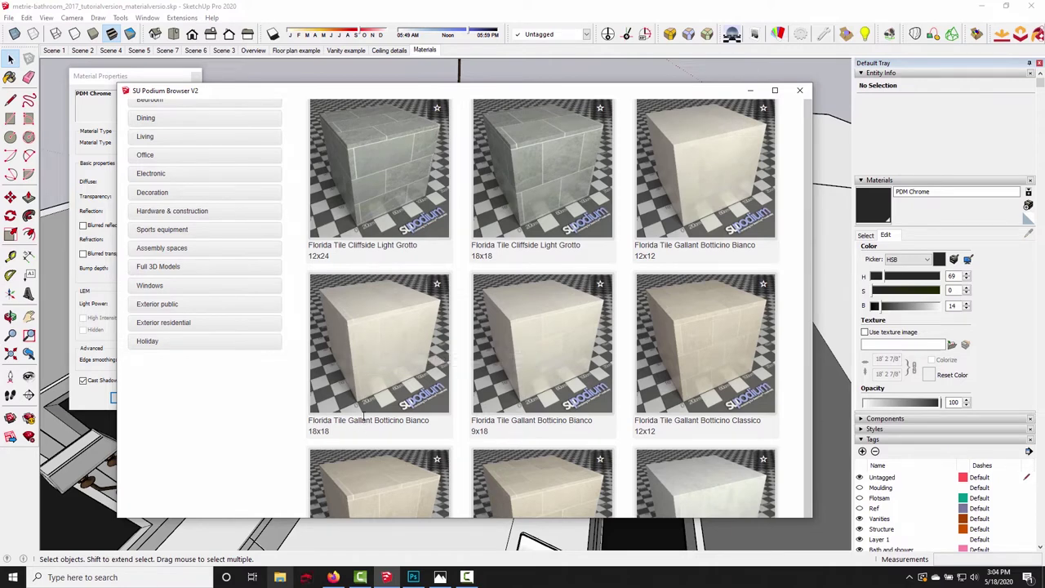
pyautogui.scroll(-3, 380, 349)
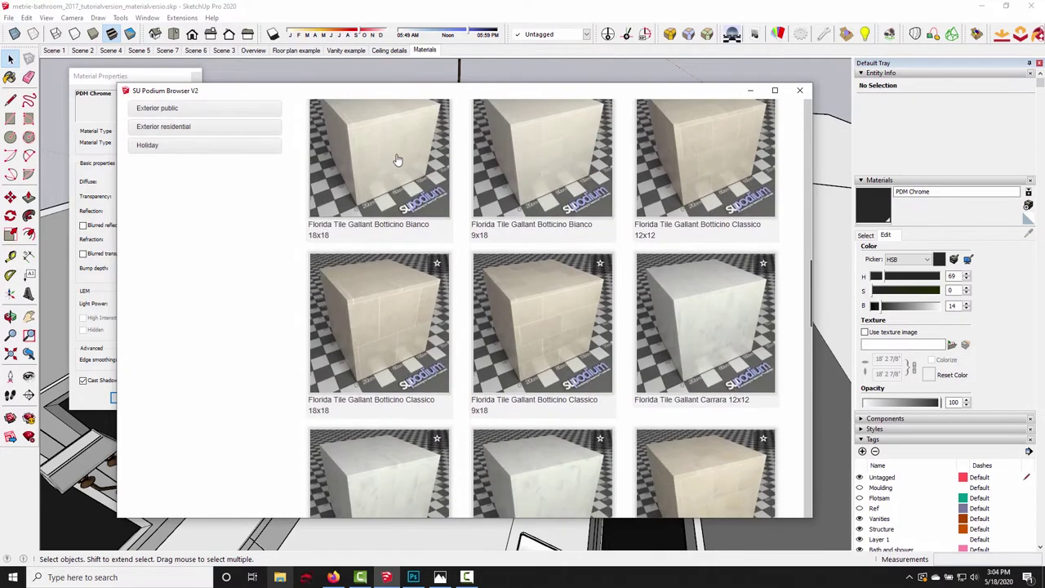
# - Try to import the Florida Tile Gallant Botticino Bianco 18x18 sample cube beside the bathroom, with the browser minimized
pyautogui.click(397, 160)
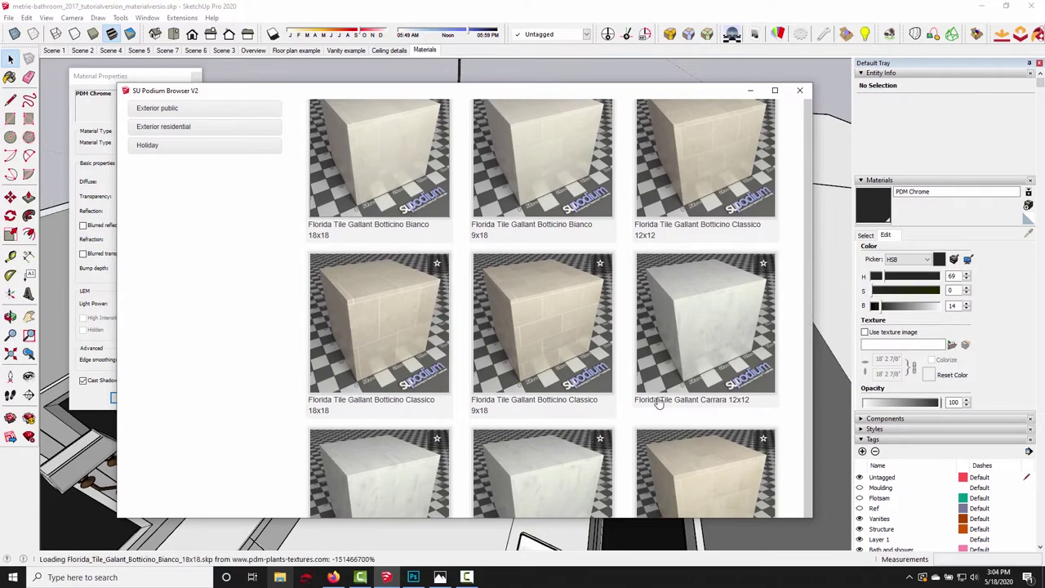
pyautogui.click(750, 90)
pyautogui.click(448, 381)
pyautogui.moveTo(454, 398); pyautogui.dragTo(532, 403, button='middle')
pyautogui.press('Escape')
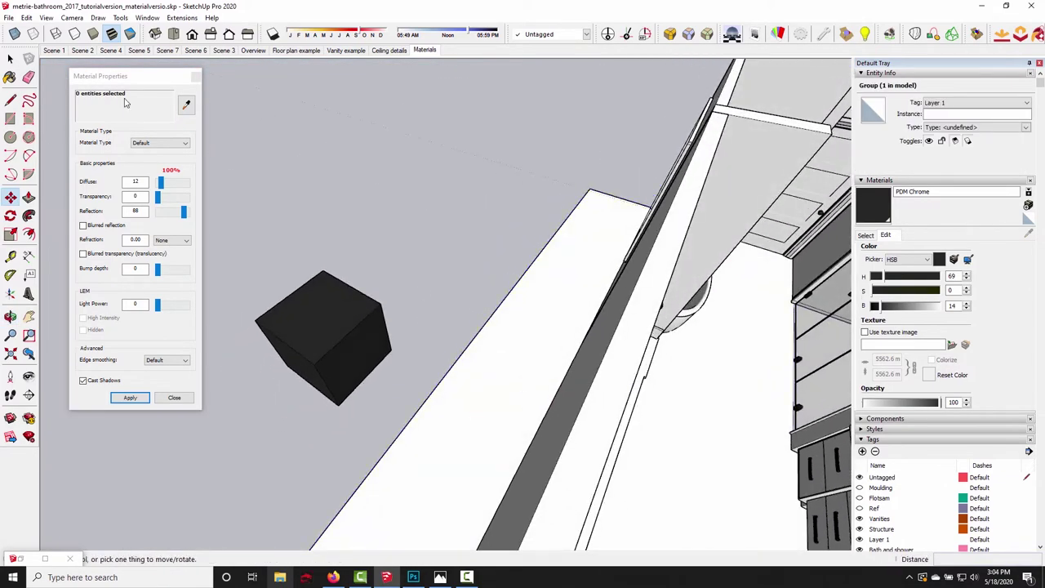
# - Unhide all hidden geometry and sample PDM_Florida_Tile_Galant_Carrara_18x18 from the marble tile cube
pyautogui.click(12, 21)
pyautogui.moveTo(27, 17)
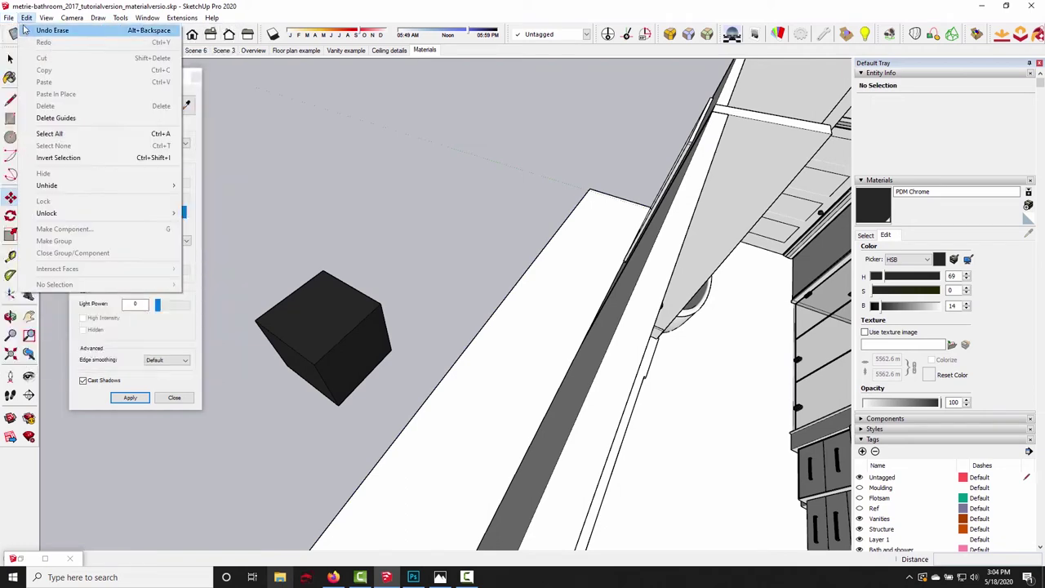
pyautogui.click(204, 210)
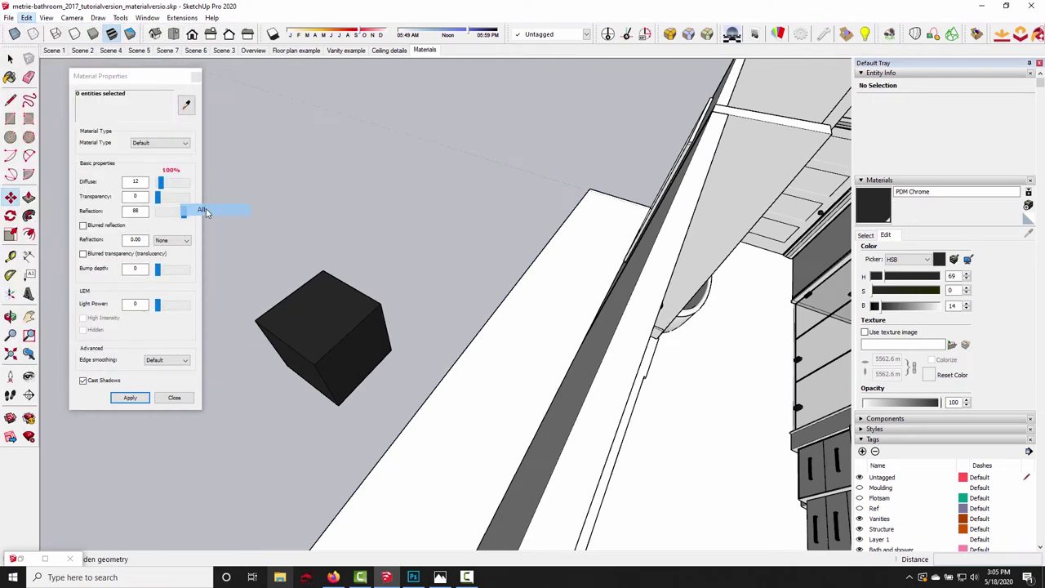
pyautogui.moveTo(270, 270); pyautogui.dragTo(363, 330, button='middle')
pyautogui.scroll(10, 343, 232)
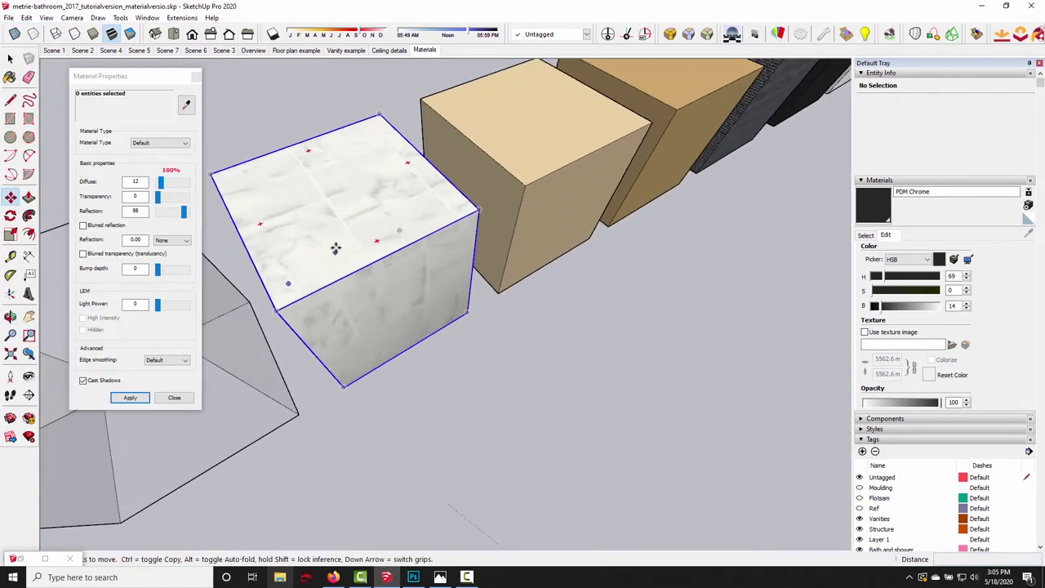
pyautogui.click(186, 104)
pyautogui.click(334, 146)
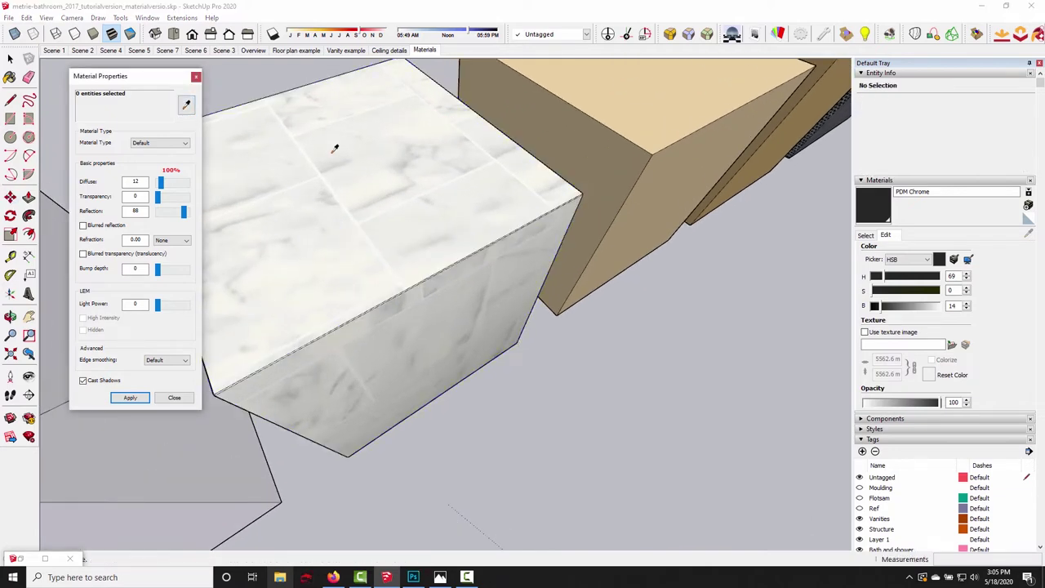
# - Open the bathroom floor's nested groups, paint the floor face with PDM_Florida_Tile_Galant_Carrara_18x18, and exit the groups
pyautogui.scroll(-3, 434, 243)
pyautogui.scroll(-5, 434, 243)
pyautogui.moveTo(433, 249); pyautogui.dragTo(601, 299, button='middle')
pyautogui.press('space')
pyautogui.doubleClick(599, 307)
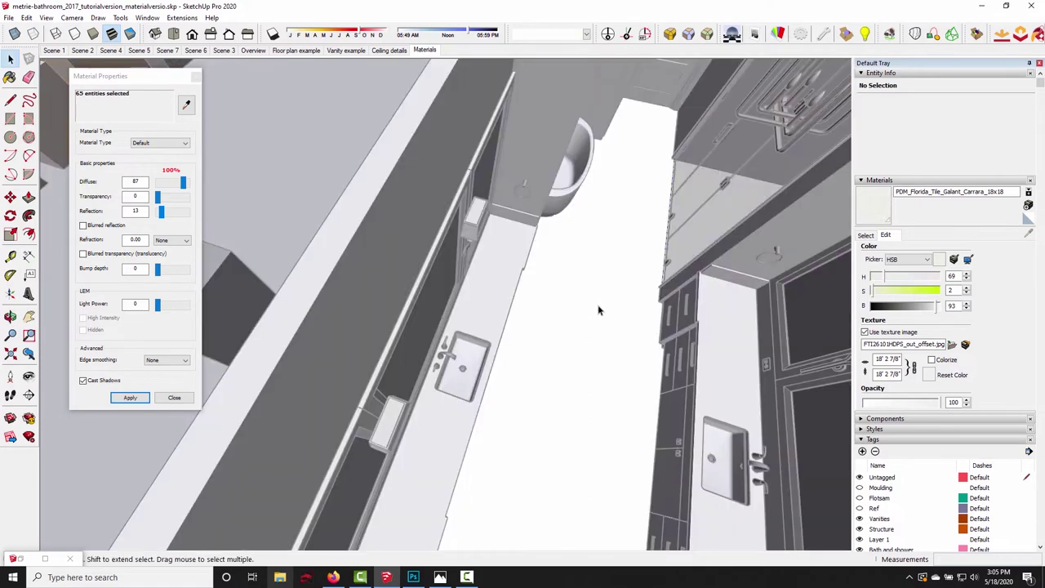
pyautogui.doubleClick(598, 308)
pyautogui.moveTo(590, 422)
pyautogui.mouseDown(button='middle')
pyautogui.moveTo(625, 285)
pyautogui.moveTo(612, 322)
pyautogui.moveTo(578, 328)
pyautogui.mouseUp(button='middle')
pyautogui.click(578, 328)
pyautogui.press('b')
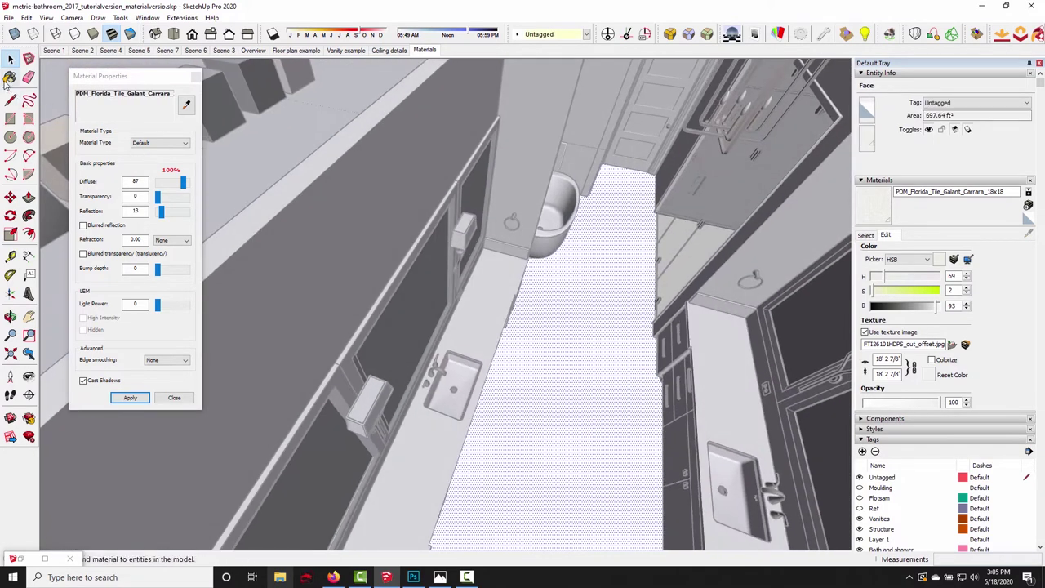
pyautogui.click(610, 336)
pyautogui.press('space')
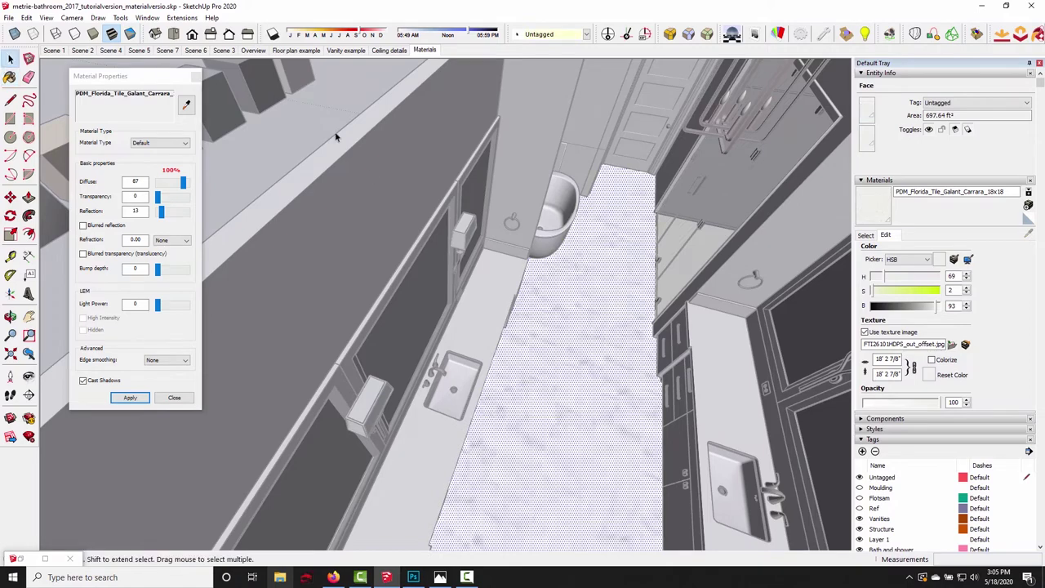
pyautogui.click(296, 119)
# - Open the floor group, select its tiled face, and reposition the Carrara tile texture on it
pyautogui.moveTo(606, 366); pyautogui.dragTo(617, 381, button='middle')
pyautogui.keyDown('shift'); pyautogui.moveTo(596, 343); pyautogui.dragTo(550, 350, button='middle'); pyautogui.keyUp('shift')
pyautogui.scroll(4, 550, 351)
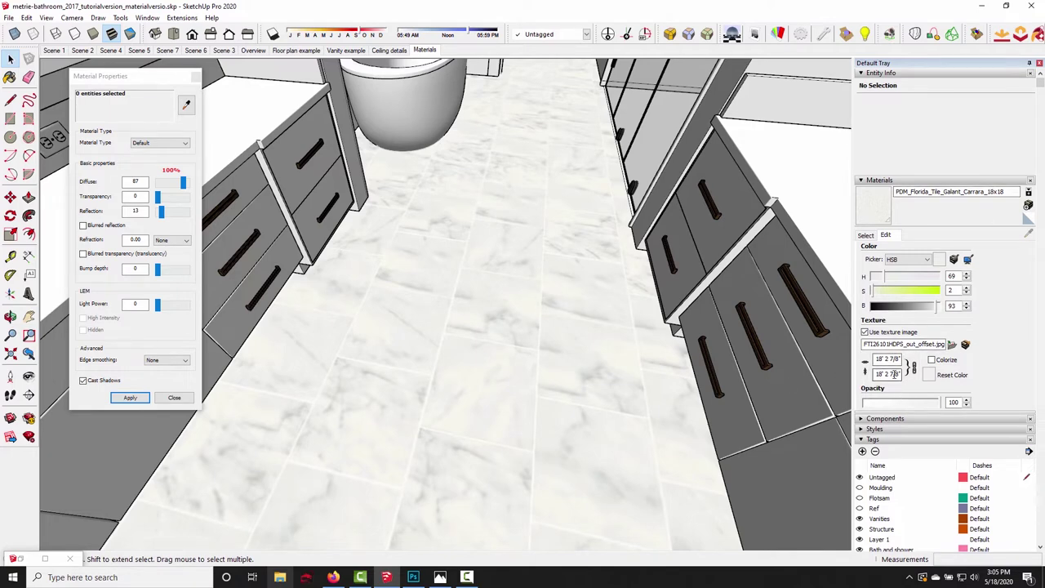
pyautogui.moveTo(397, 296); pyautogui.dragTo(431, 319, button='middle')
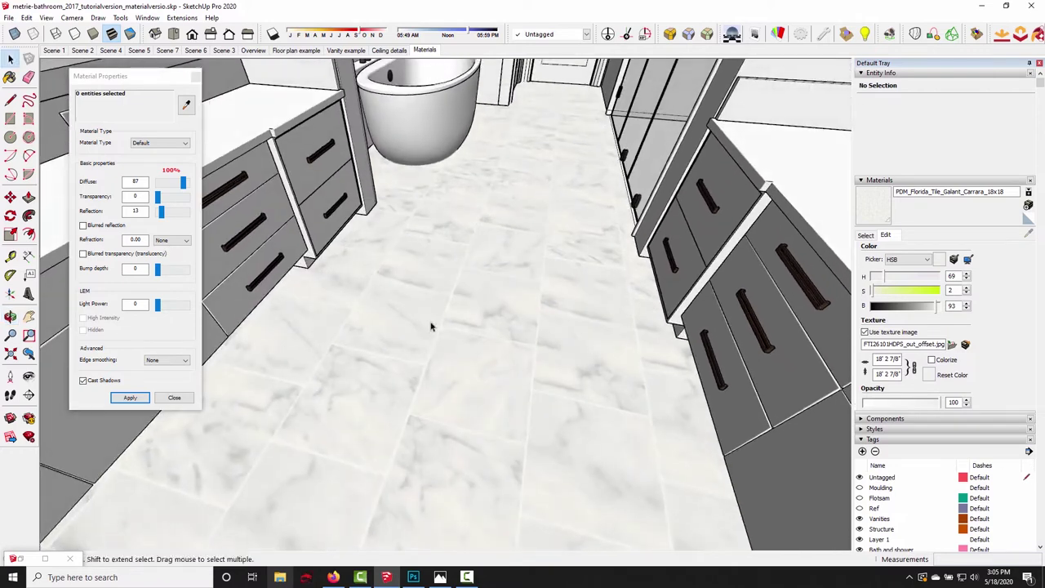
pyautogui.click(458, 349)
pyautogui.doubleClick(458, 349)
pyautogui.click(450, 326)
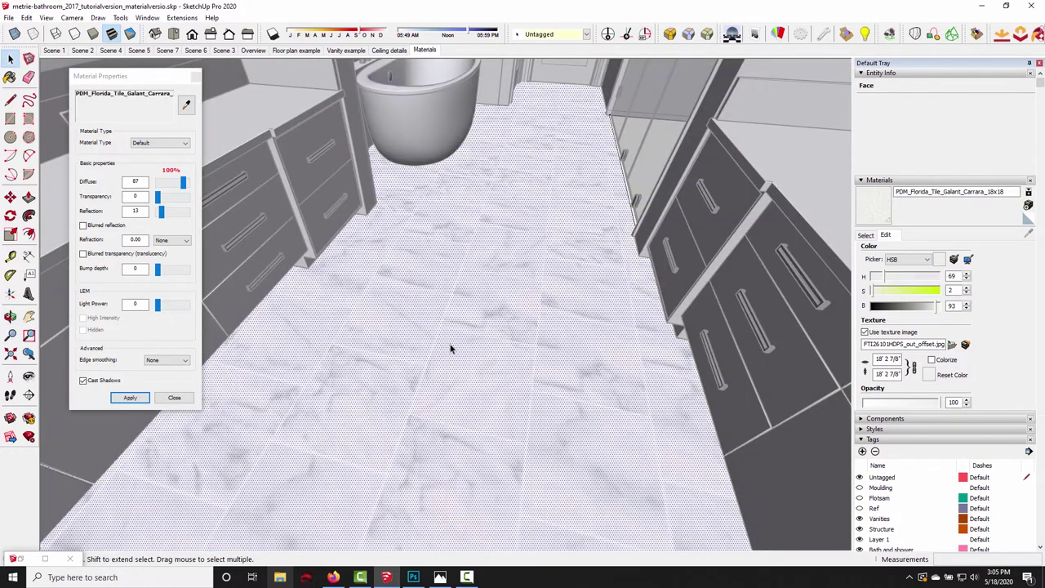
pyautogui.rightClick(449, 325)
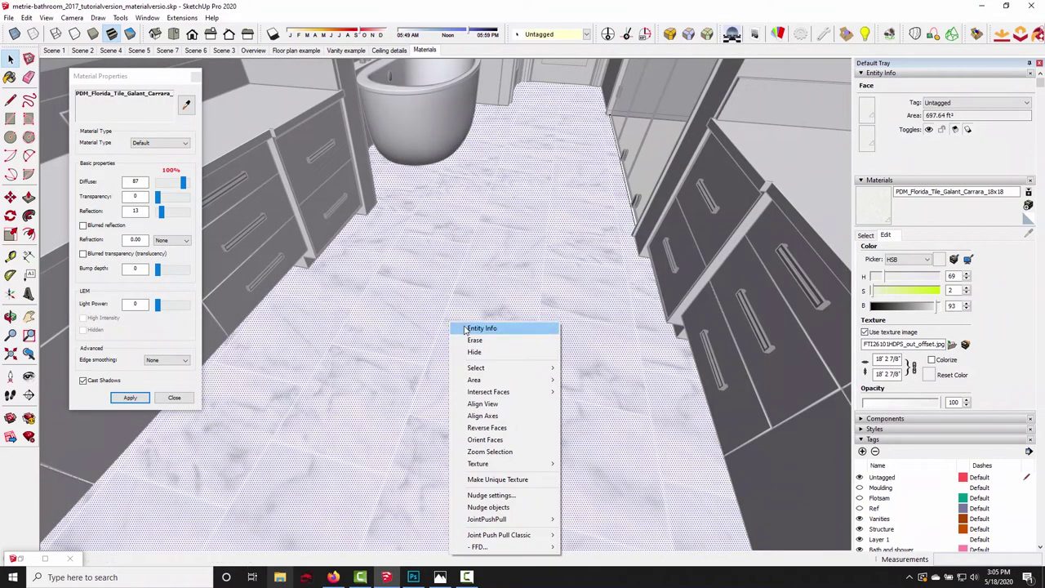
pyautogui.moveTo(490, 464)
pyautogui.click(588, 464)
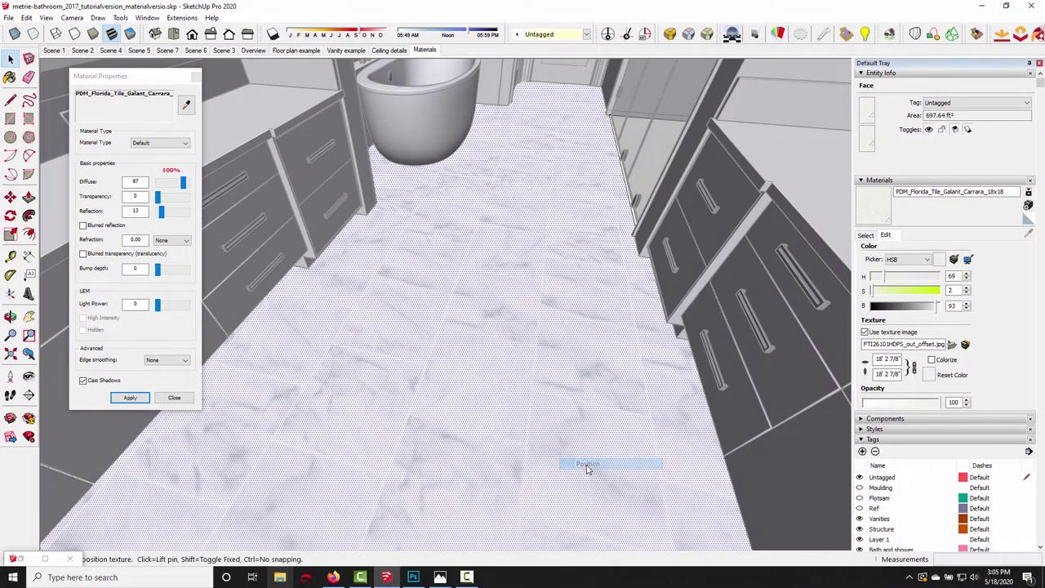
pyautogui.moveTo(594, 192); pyautogui.dragTo(331, 155, button='middle')
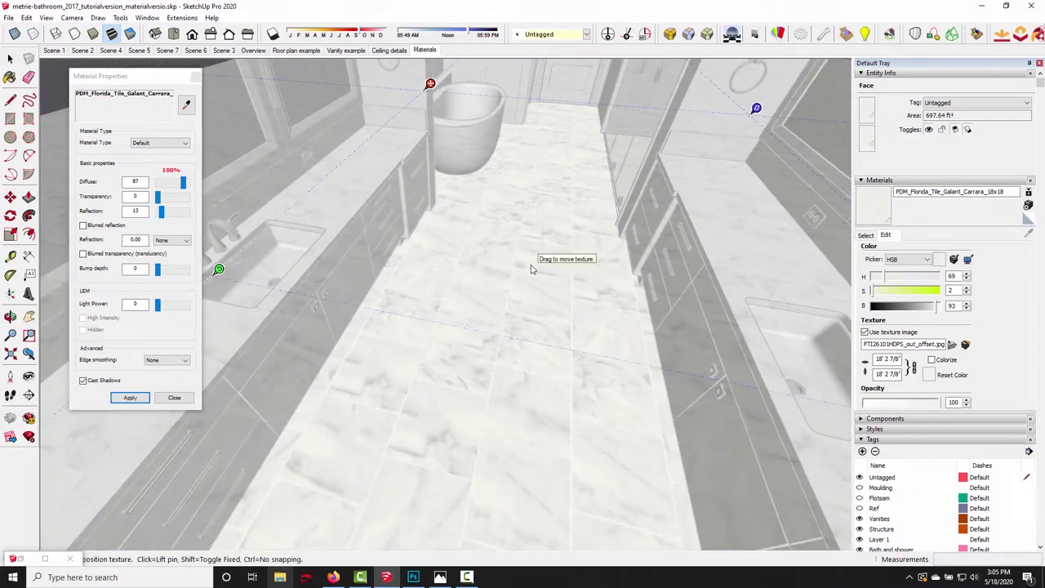
pyautogui.press('Return')
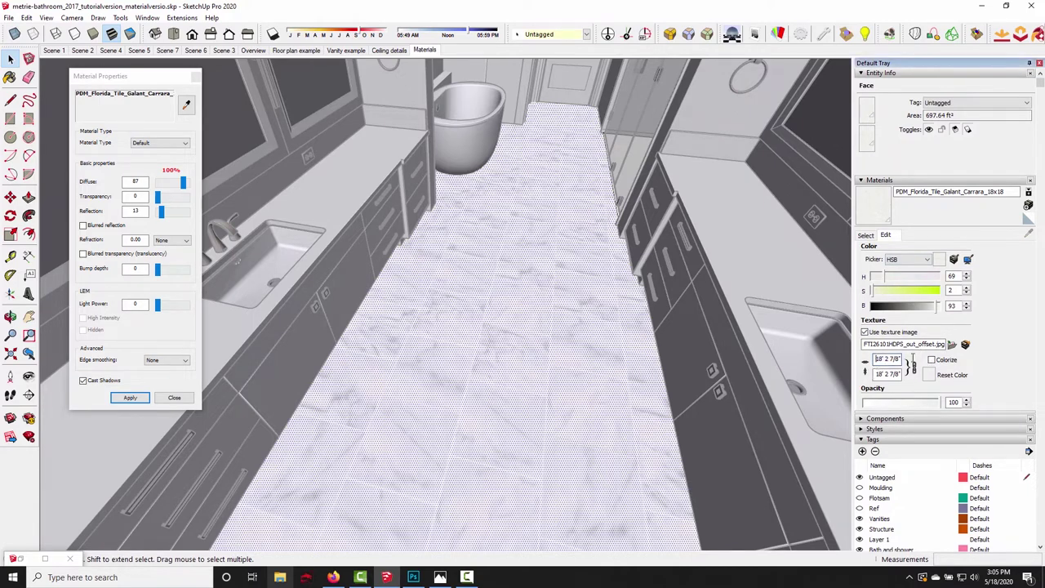
# - Resize the Carrara floor tile texture to 12' by 12' and deselect the floor face
pyautogui.click(885, 359)
pyautogui.write('12')
pyautogui.press('Return')
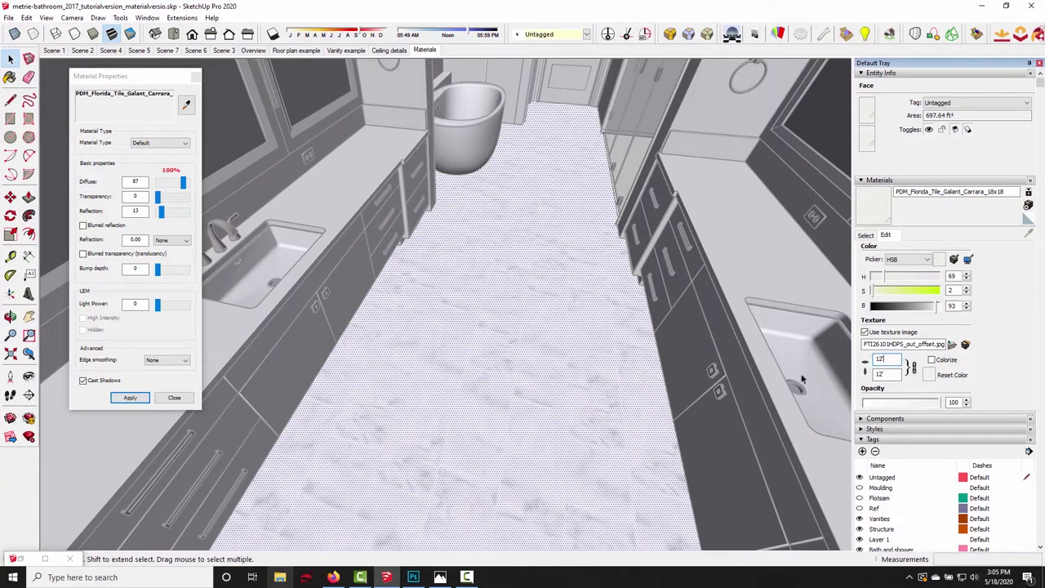
pyautogui.click(690, 173)
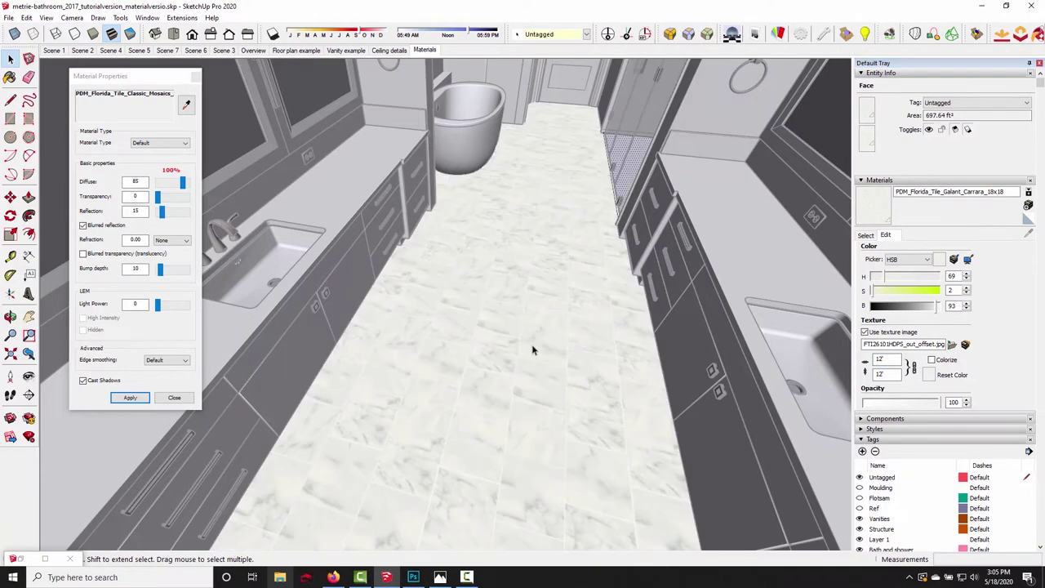
pyautogui.moveTo(531, 348); pyautogui.dragTo(510, 286, button='middle')
pyautogui.moveTo(511, 286); pyautogui.dragTo(458, 266)
pyautogui.press('space')
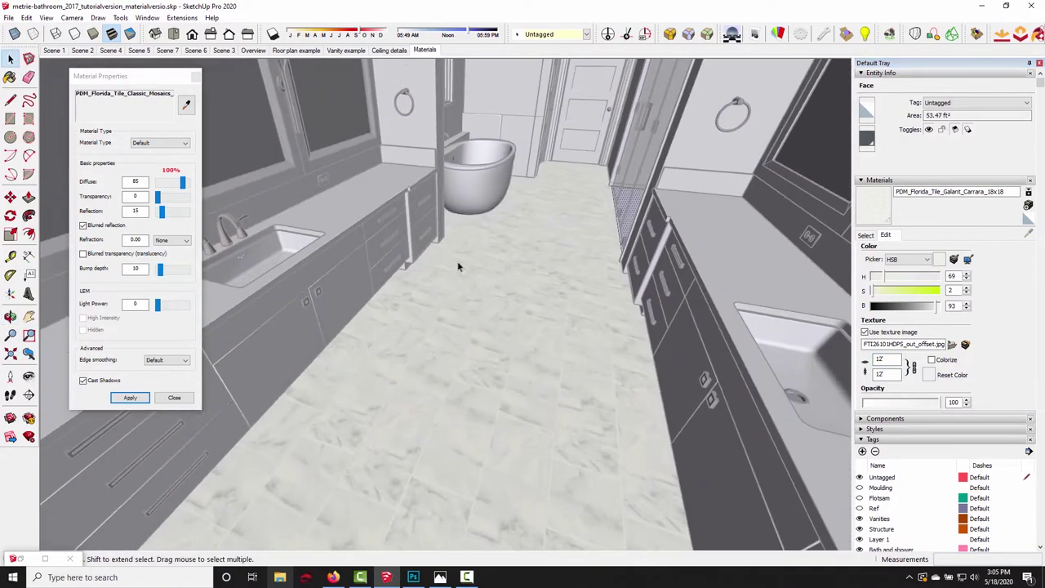
# - Sample the Carrara floor with the Podium material picker, examine its reflection settings, and close the properties dialog
pyautogui.click(187, 105)
pyautogui.click(444, 290)
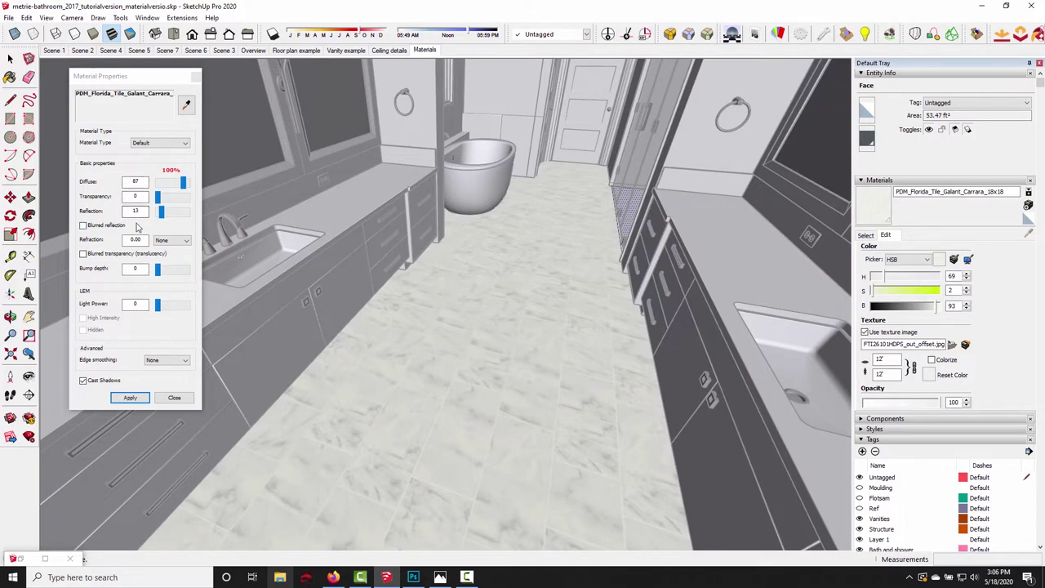
pyautogui.moveTo(308, 298); pyautogui.dragTo(361, 450, button='middle')
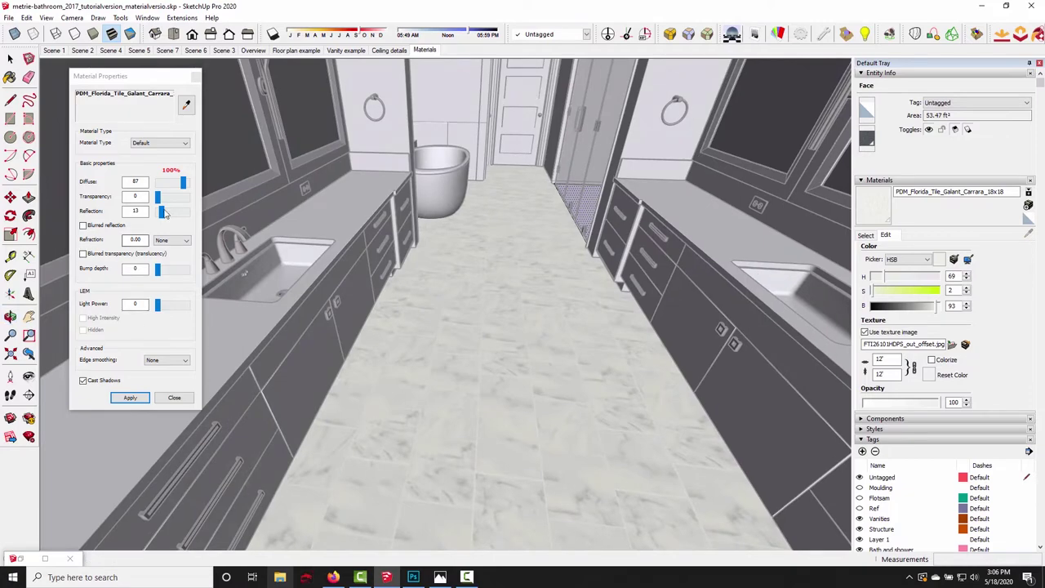
pyautogui.click(195, 77)
# - Switch to Photoshop and compare the faucet, hardware and floor between the reference photo and the render at 200% zoom
pyautogui.hotkey('alt', 'Tab')
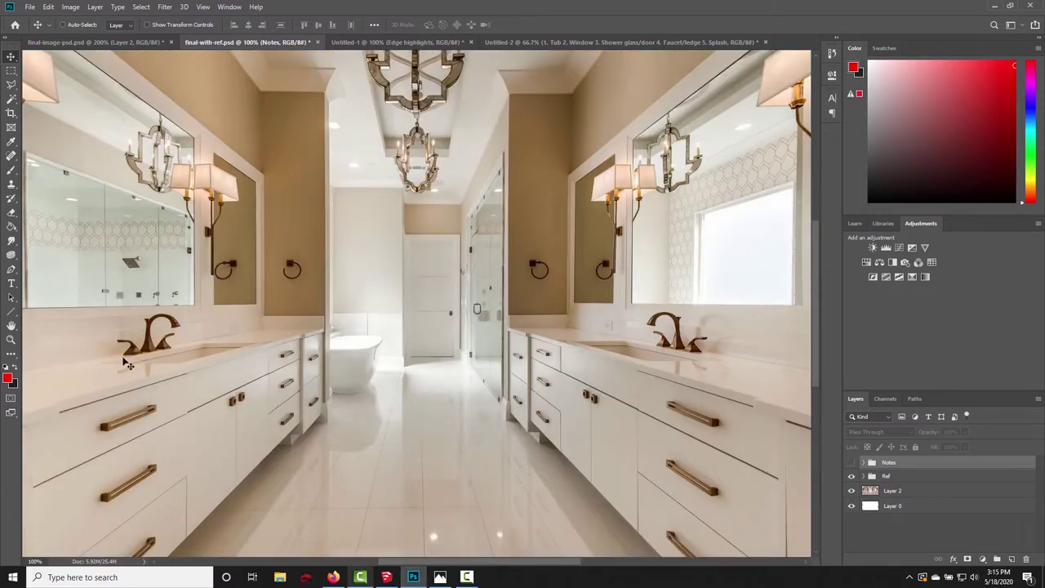
pyautogui.press('ctrl')
pyautogui.hotkey('ctrl', '+')
pyautogui.moveTo(143, 318); pyautogui.dragTo(626, 349)
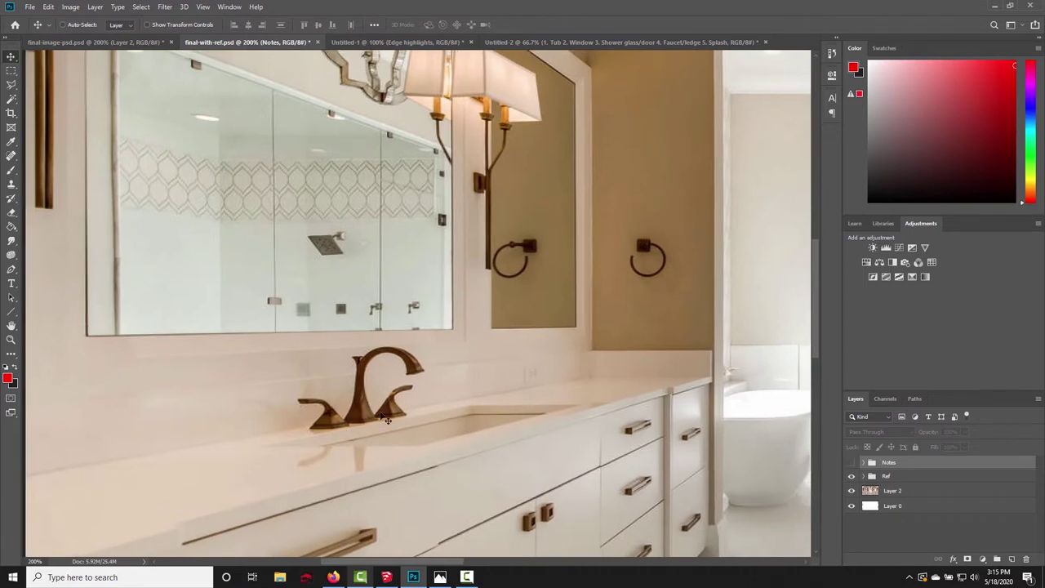
pyautogui.moveTo(442, 426); pyautogui.dragTo(274, 248)
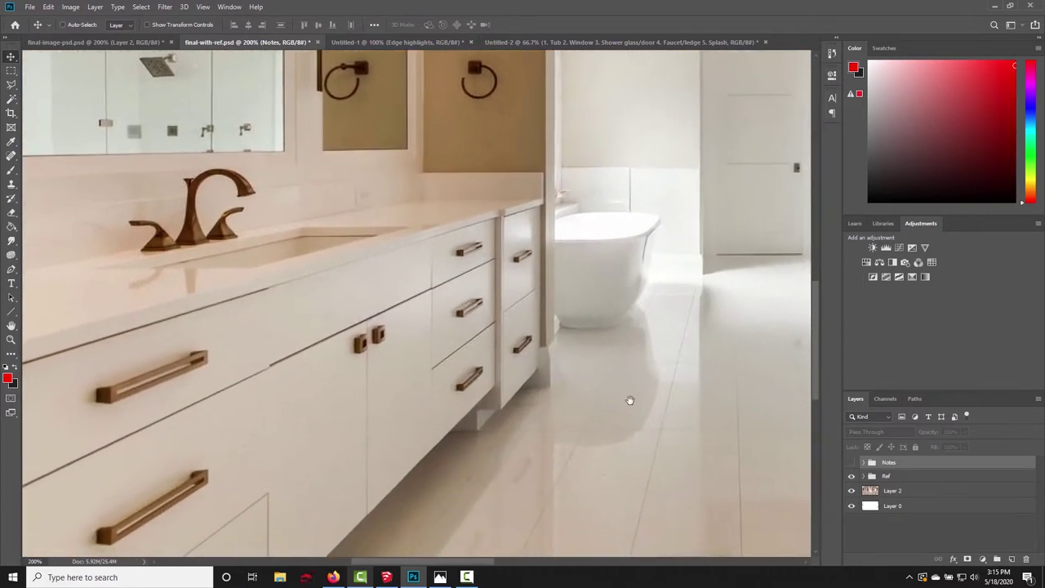
pyautogui.moveTo(629, 400); pyautogui.dragTo(606, 486)
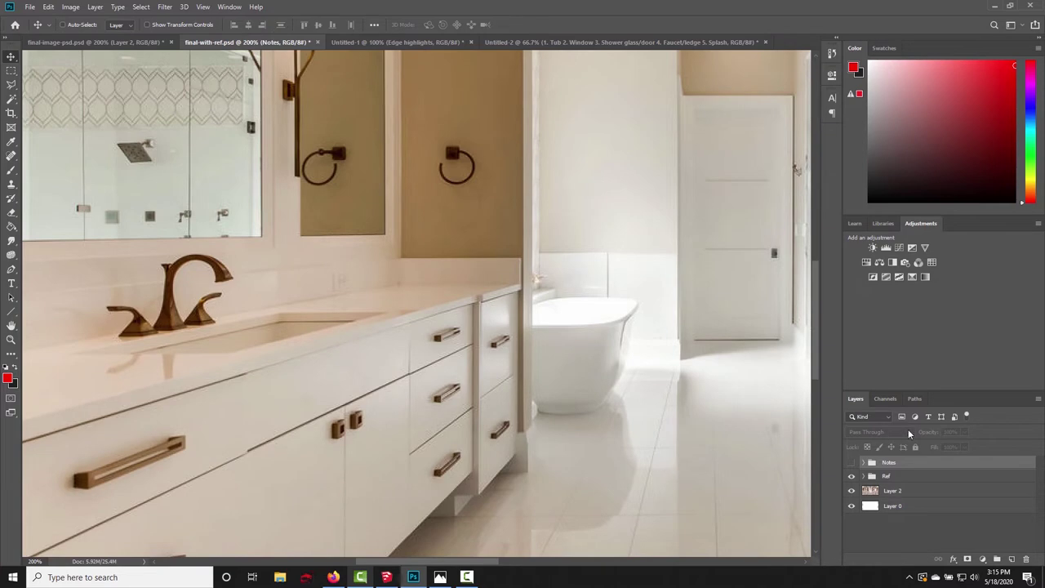
pyautogui.click(851, 462)
pyautogui.click(851, 462)
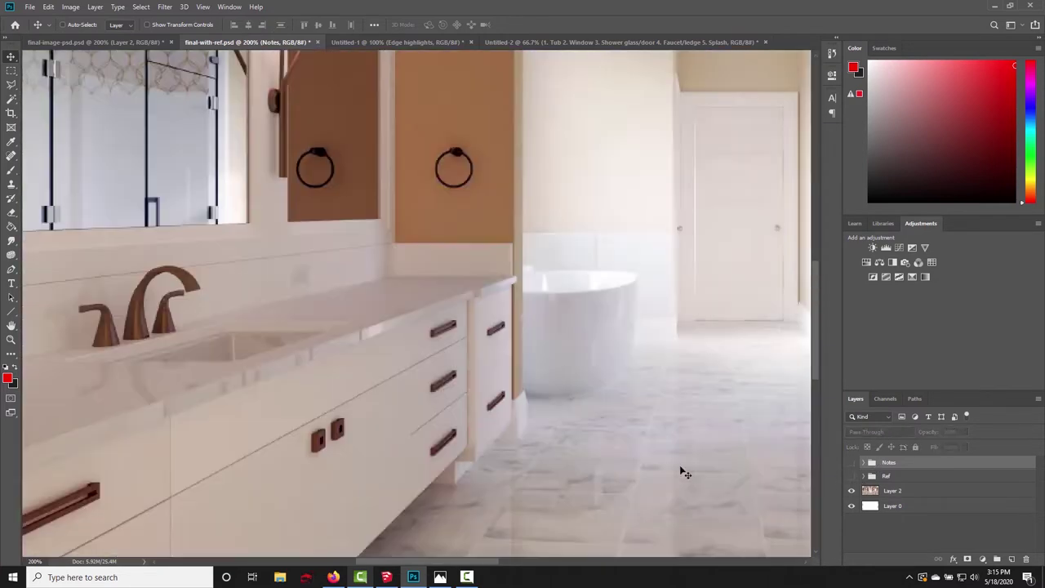
pyautogui.keyDown('ctrl'); pyautogui.hscroll(-3, 242, 301); pyautogui.keyUp('ctrl')
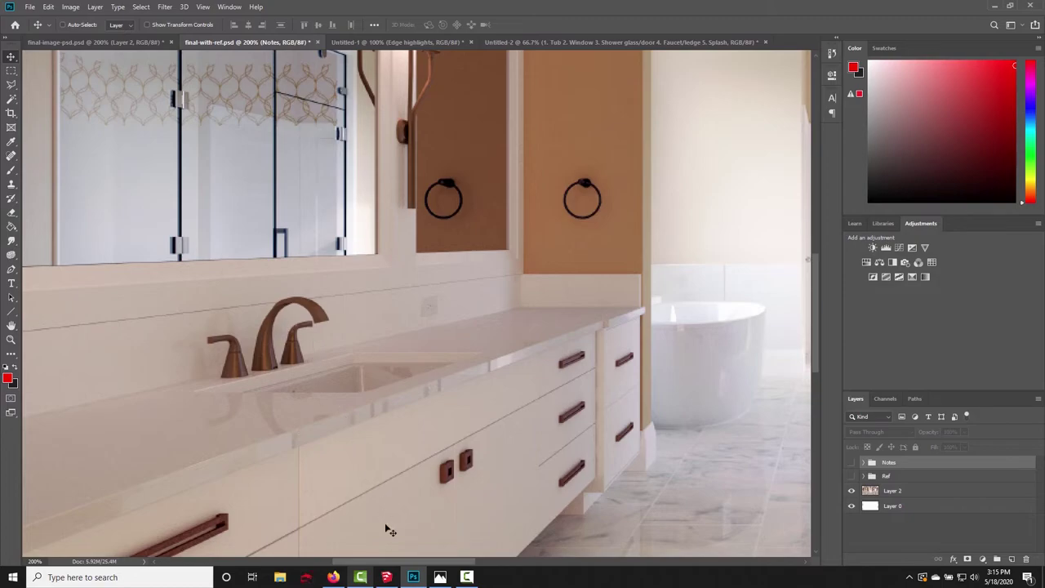
# - Switch back to SketchUp and exit the floor's nested groups
pyautogui.click(386, 577)
pyautogui.scroll(-3, 488, 343)
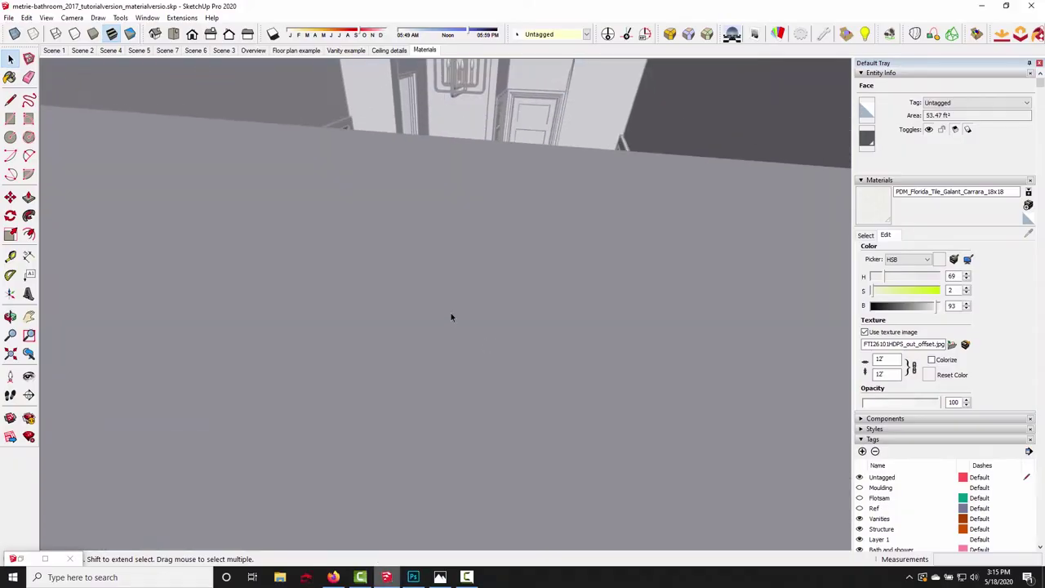
pyautogui.moveTo(451, 313); pyautogui.dragTo(312, 353, button='middle')
pyautogui.moveTo(343, 288); pyautogui.dragTo(535, 575, button='middle')
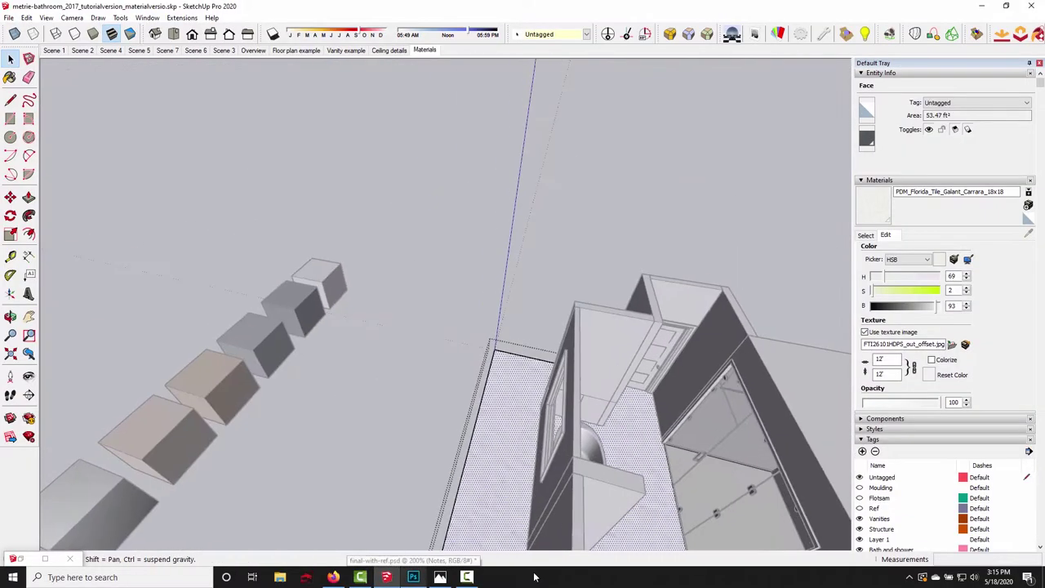
pyautogui.press('Escape')
pyautogui.moveTo(501, 479); pyautogui.dragTo(466, 360, button='middle')
pyautogui.scroll(2, 215, 494)
pyautogui.scroll(3, 217, 494)
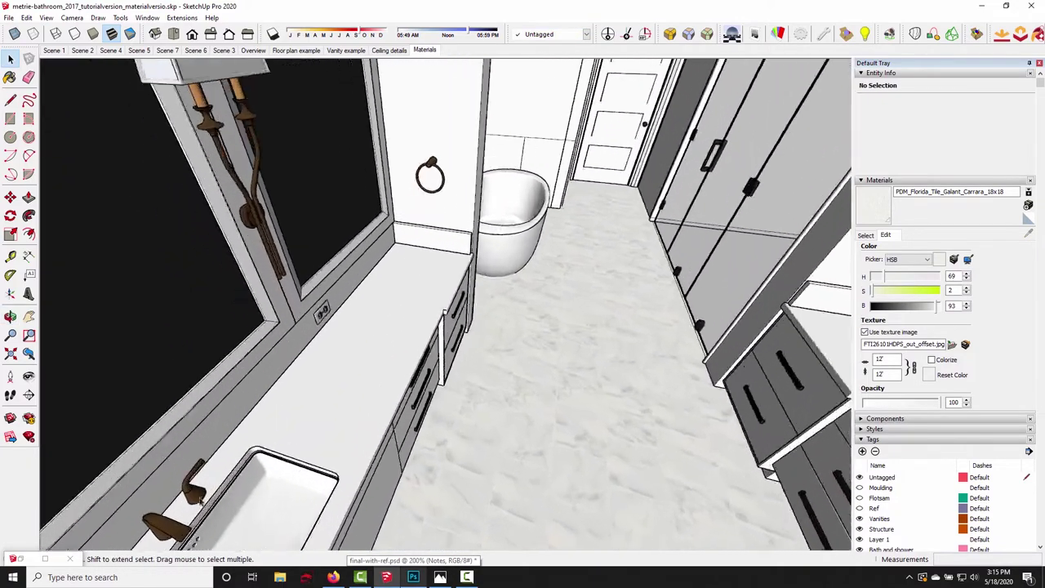
# - Sample the bronze sink faucet with the Podium material picker, examine its metallic properties, and close the dialog
pyautogui.click(778, 33)
pyautogui.click(186, 104)
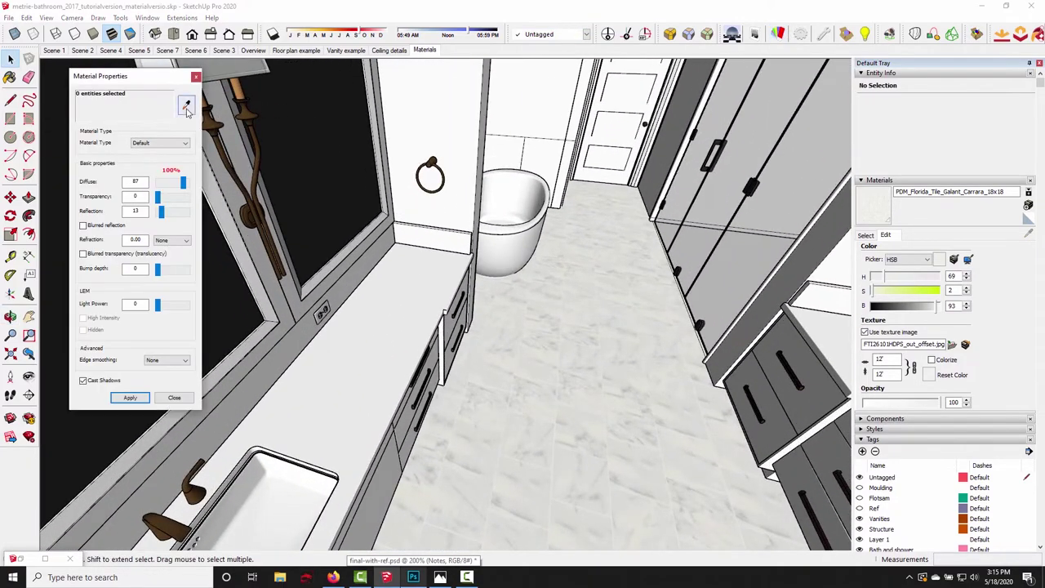
pyautogui.click(208, 488)
pyautogui.moveTo(212, 486); pyautogui.dragTo(193, 369, button='middle')
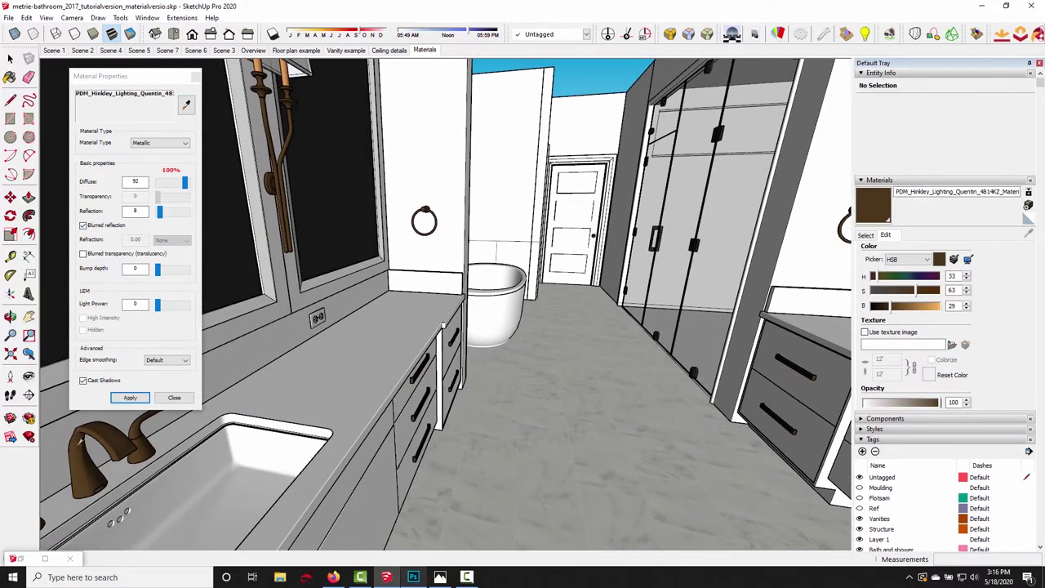
pyautogui.click(196, 76)
# - Open the shower enclosure's glass group and copy the upper glass panel out in front of the shower
pyautogui.moveTo(361, 202); pyautogui.dragTo(494, 367, button='middle')
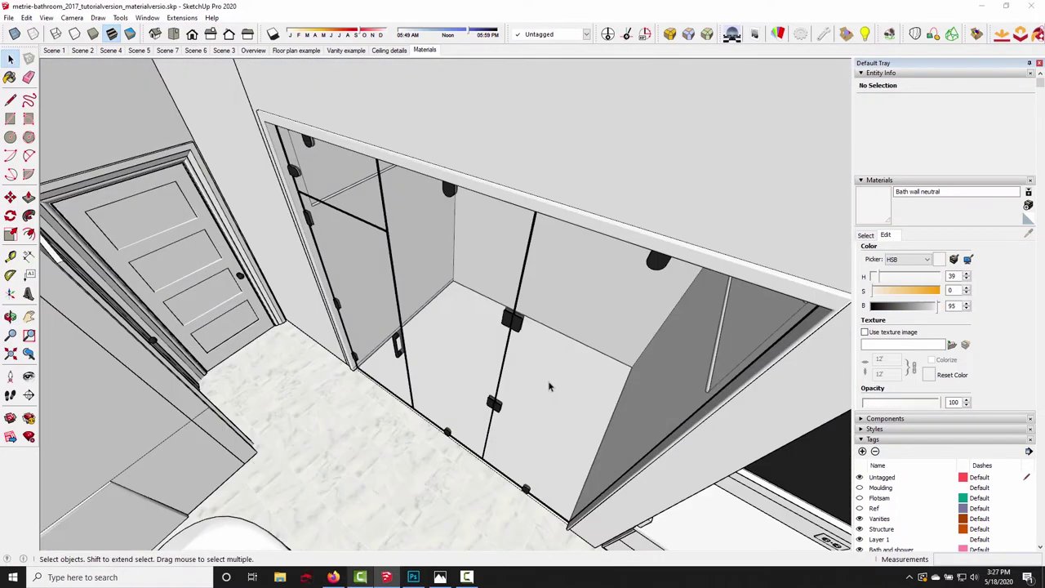
pyautogui.moveTo(503, 376); pyautogui.dragTo(521, 362, button='middle')
pyautogui.doubleClick(359, 199)
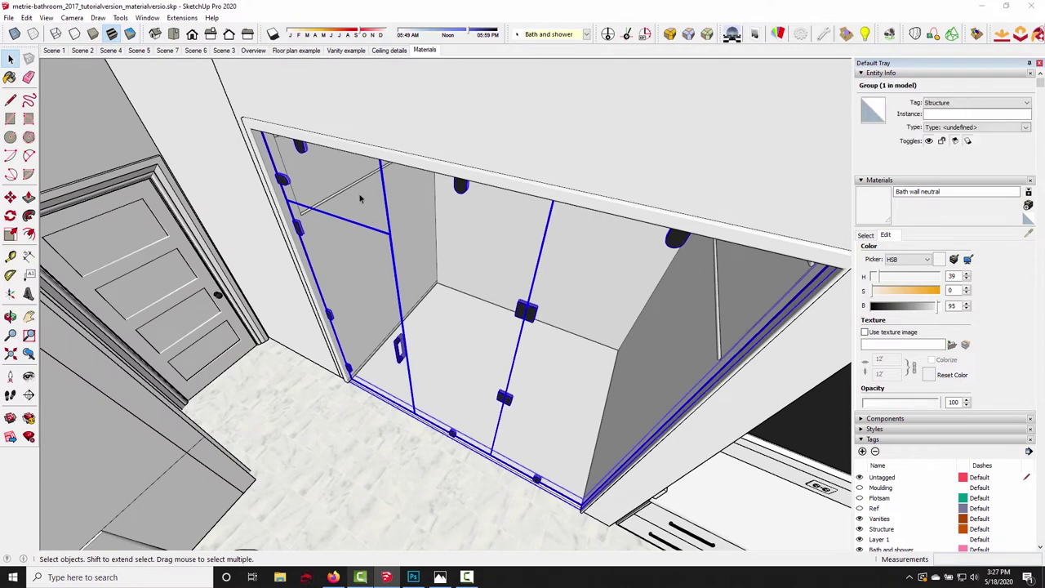
pyautogui.click(354, 195)
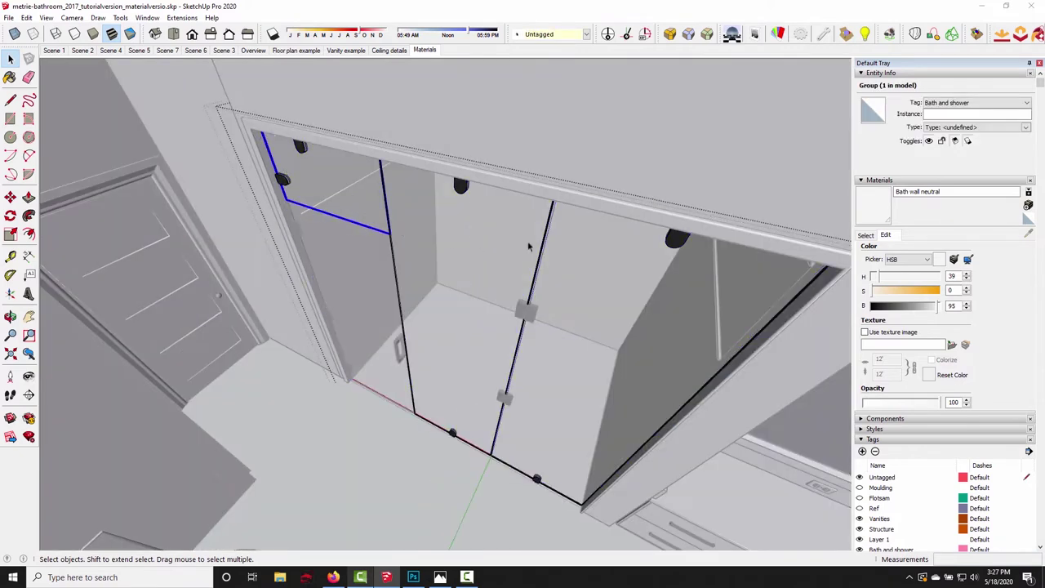
pyautogui.moveTo(354, 195); pyautogui.dragTo(418, 336, button='middle')
pyautogui.press('m')
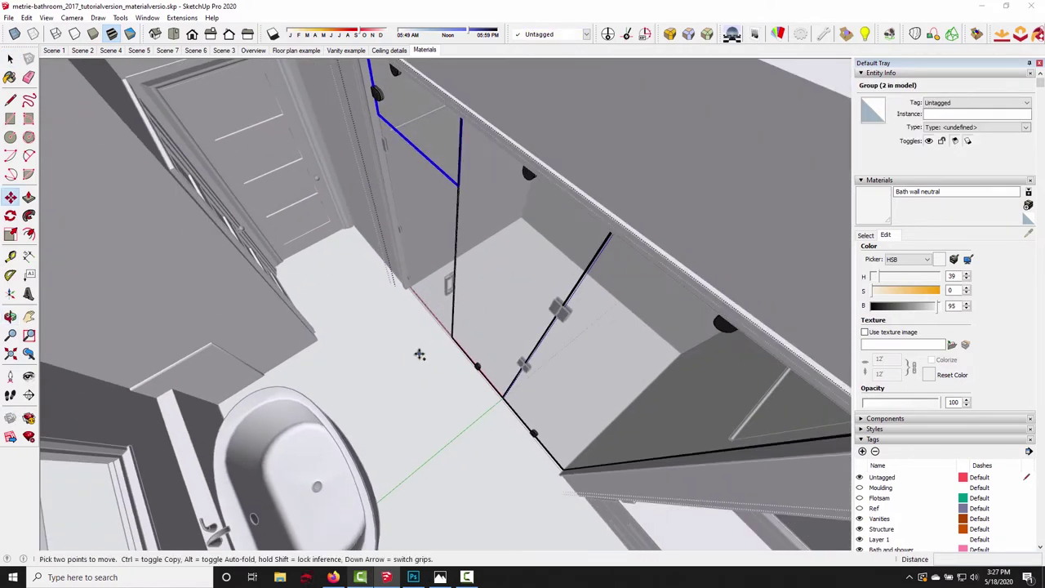
pyautogui.click(420, 359)
pyautogui.press('space')
pyautogui.click(382, 282)
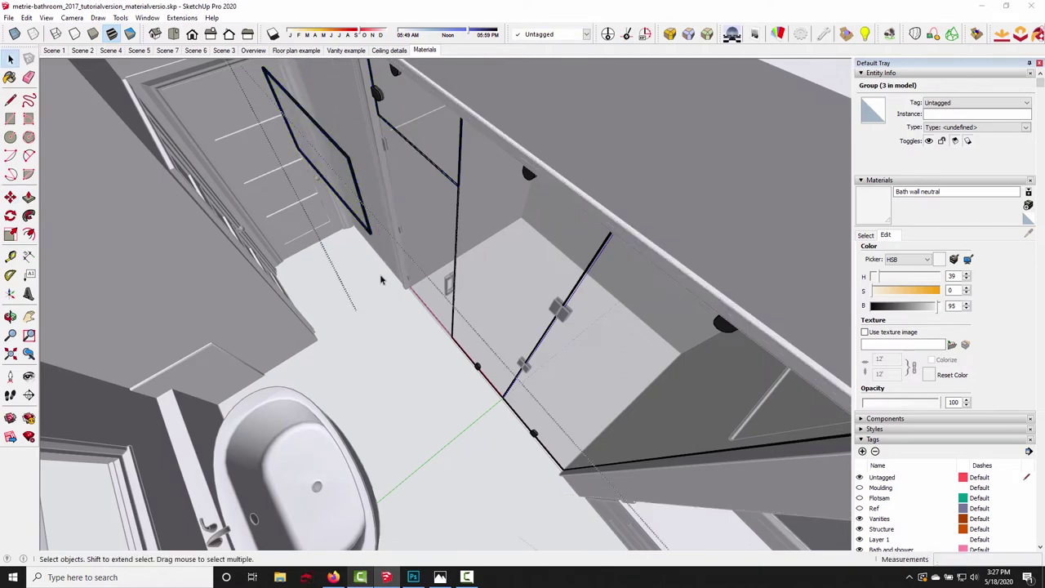
# - Sample glass_thin_01 from the copied panel's face and examine its transparency and reflection in the Podium material properties
pyautogui.moveTo(382, 280); pyautogui.dragTo(396, 348, button='middle')
pyautogui.scroll(4, 397, 350)
pyautogui.scroll(-3, 363, 412)
pyautogui.scroll(-2, 364, 403)
pyautogui.moveTo(364, 403); pyautogui.dragTo(394, 387, button='middle')
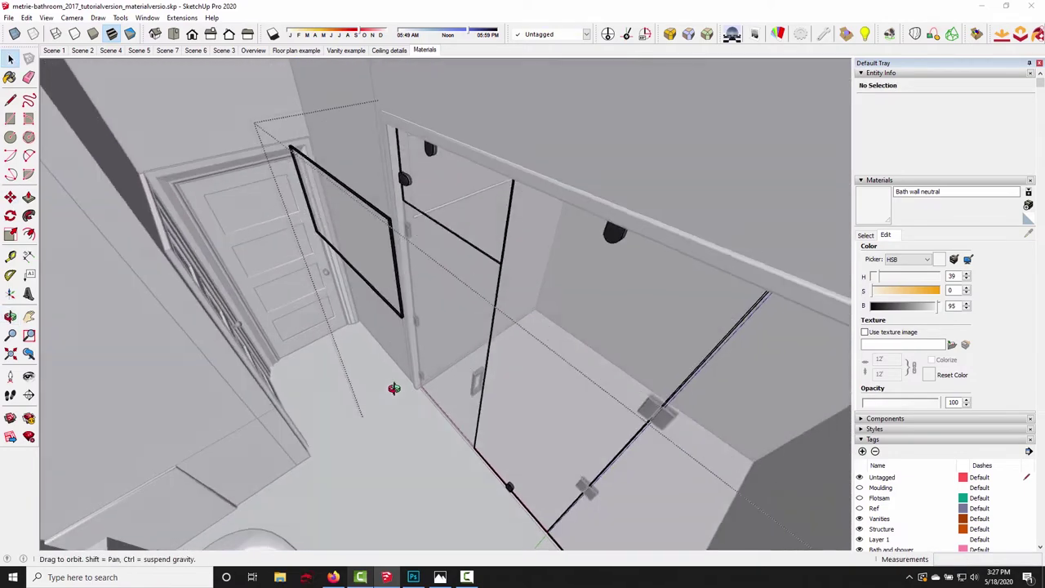
pyautogui.scroll(4, 354, 203)
pyautogui.moveTo(360, 263); pyautogui.dragTo(338, 258, button='middle')
pyautogui.scroll(3, 337, 254)
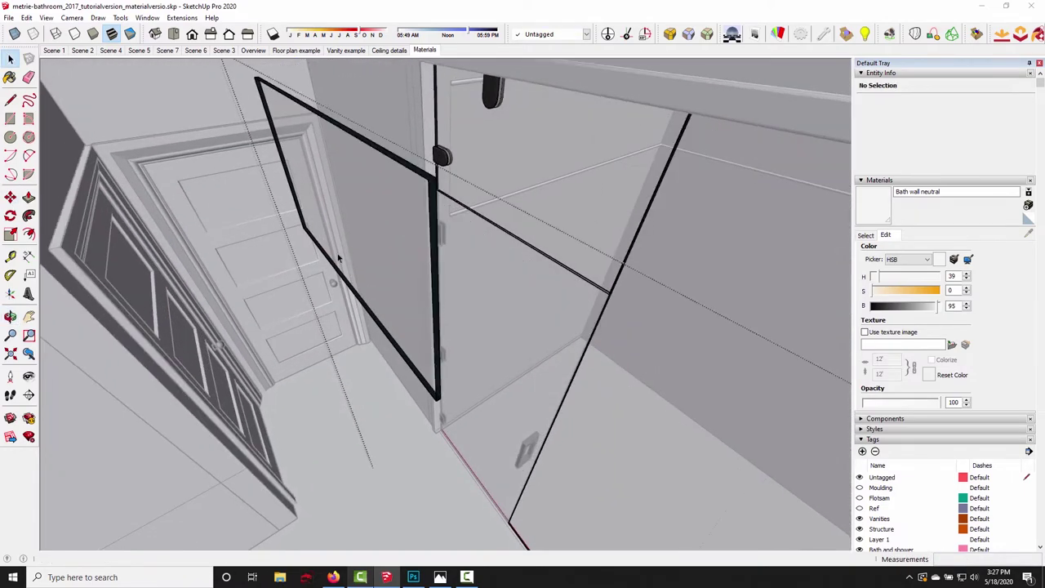
pyautogui.moveTo(457, 190); pyautogui.dragTo(249, 144, button='middle')
pyautogui.click(9, 78)
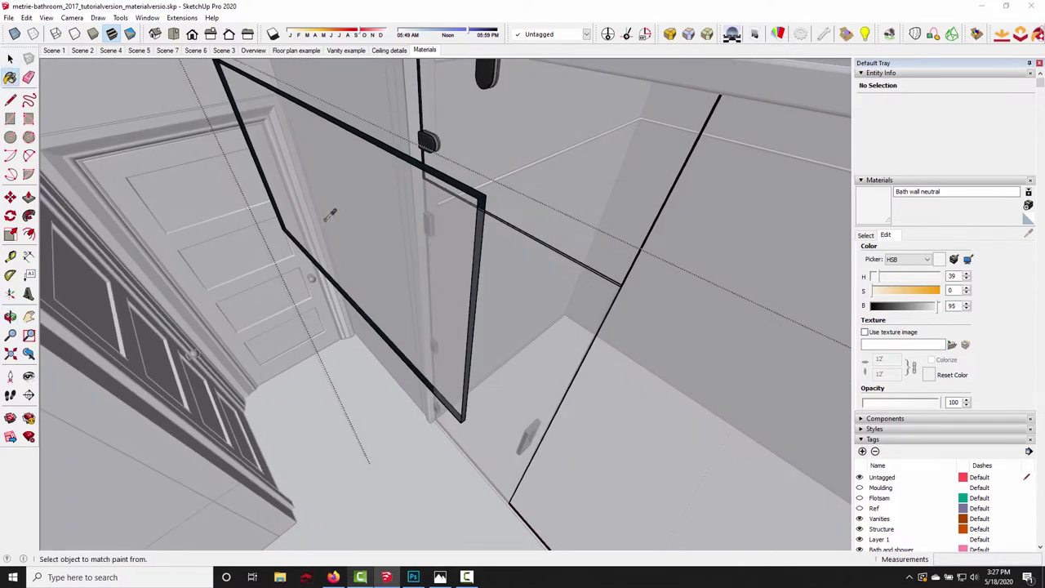
pyautogui.keyDown('alt'); pyautogui.click(332, 214); pyautogui.keyUp('alt')
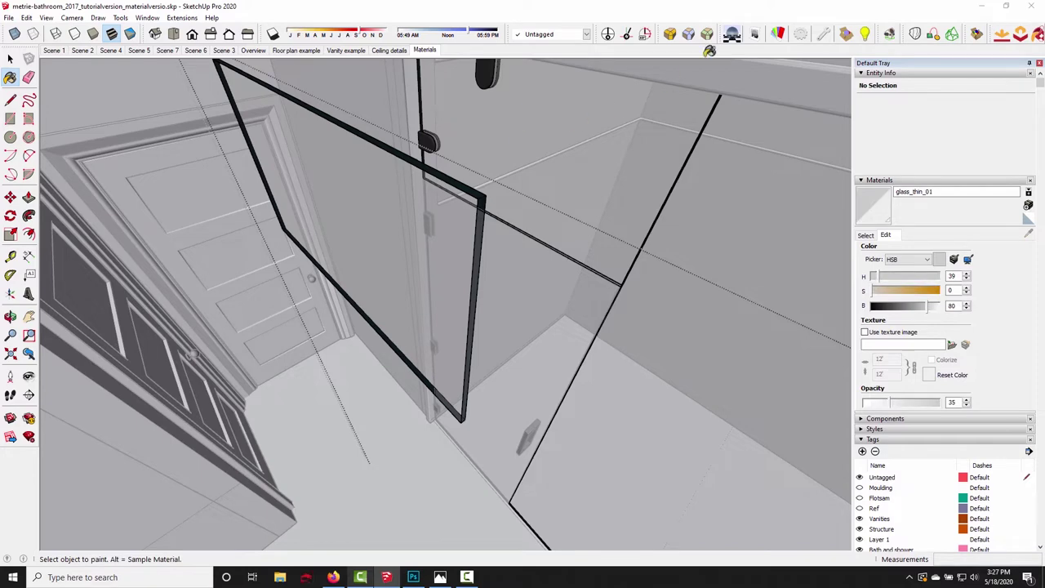
pyautogui.click(775, 35)
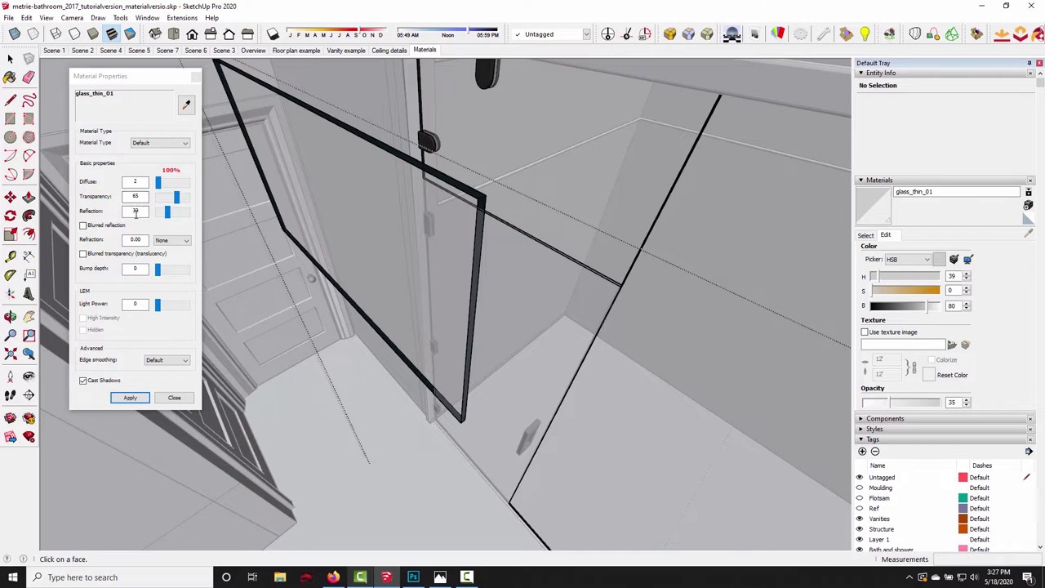
pyautogui.moveTo(360, 258); pyautogui.dragTo(380, 250, button='middle')
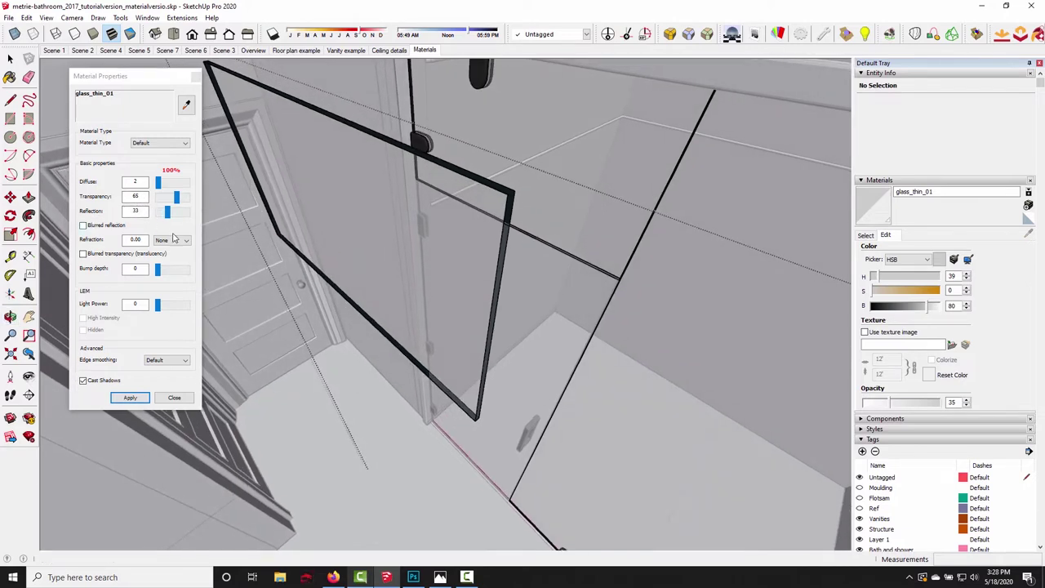
pyautogui.moveTo(401, 223); pyautogui.dragTo(502, 269, button='middle')
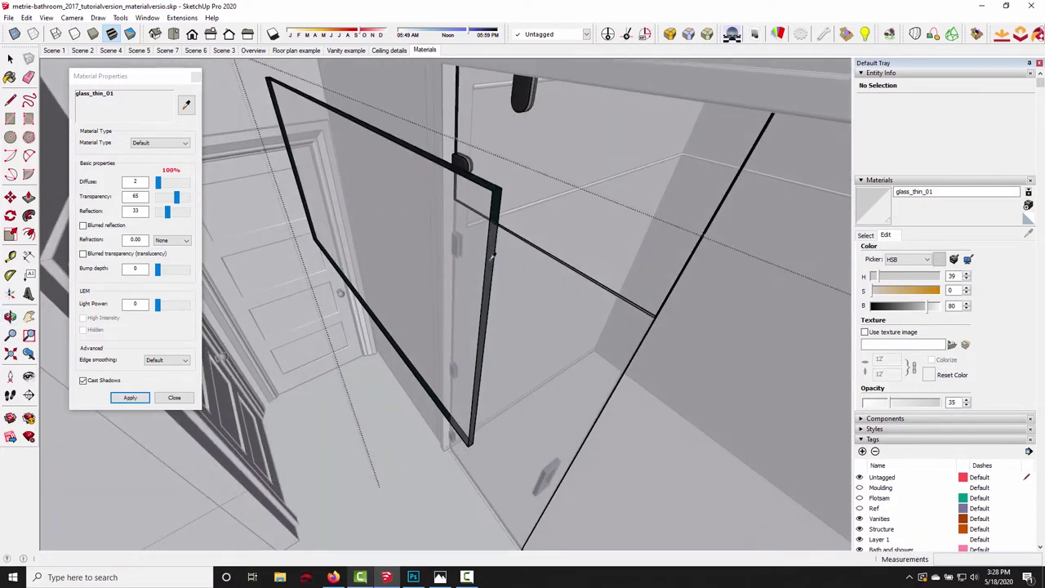
# - Sample the copied glass panel's dark edge material, examine its Podium properties, and close the dialog
pyautogui.keyDown('alt'); pyautogui.click(492, 256); pyautogui.keyUp('alt')
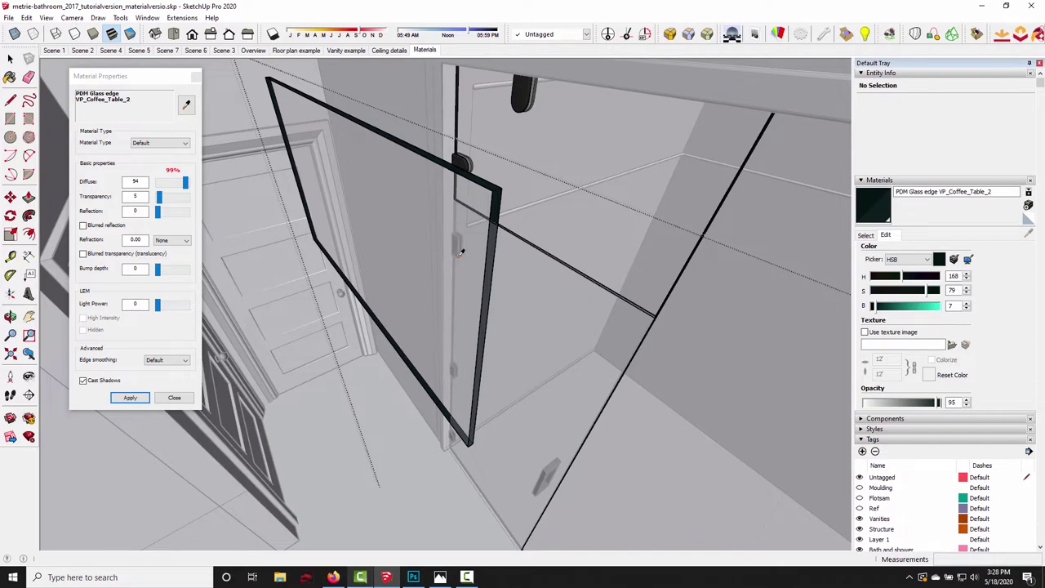
pyautogui.moveTo(310, 173); pyautogui.dragTo(388, 252, button='middle')
pyautogui.moveTo(324, 275); pyautogui.dragTo(391, 235, button='middle')
pyautogui.click(196, 77)
# - Delete the copied glass panel in front of the shower
pyautogui.click(446, 275)
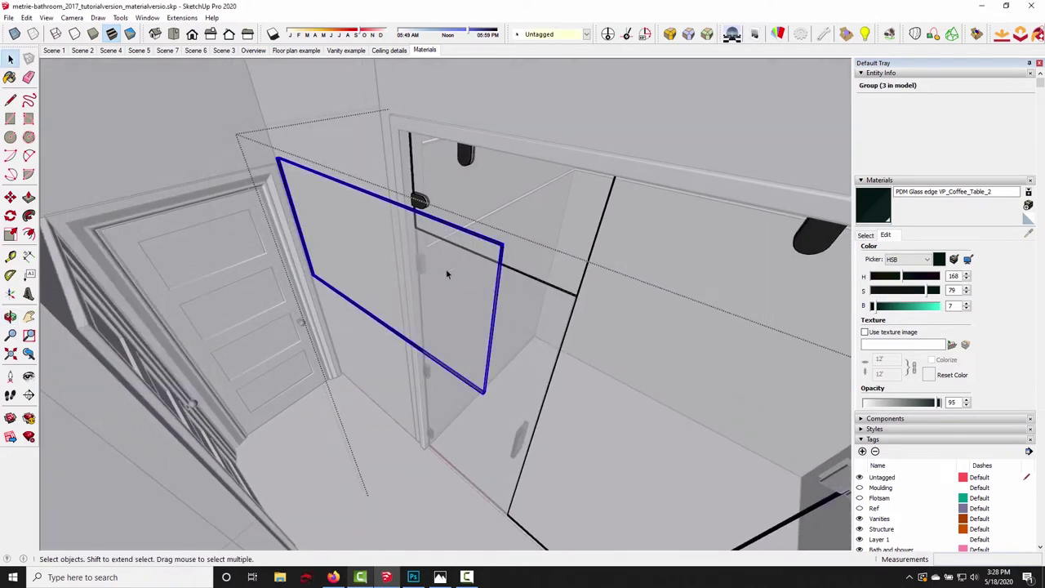
pyautogui.press('Delete')
pyautogui.moveTo(446, 272)
pyautogui.mouseDown(button='middle')
pyautogui.moveTo(393, 327)
pyautogui.moveTo(408, 410)
pyautogui.moveTo(425, 428)
pyautogui.moveTo(314, 426)
pyautogui.moveTo(302, 343)
pyautogui.mouseUp(button='middle')
pyautogui.scroll(-5, 408, 411)
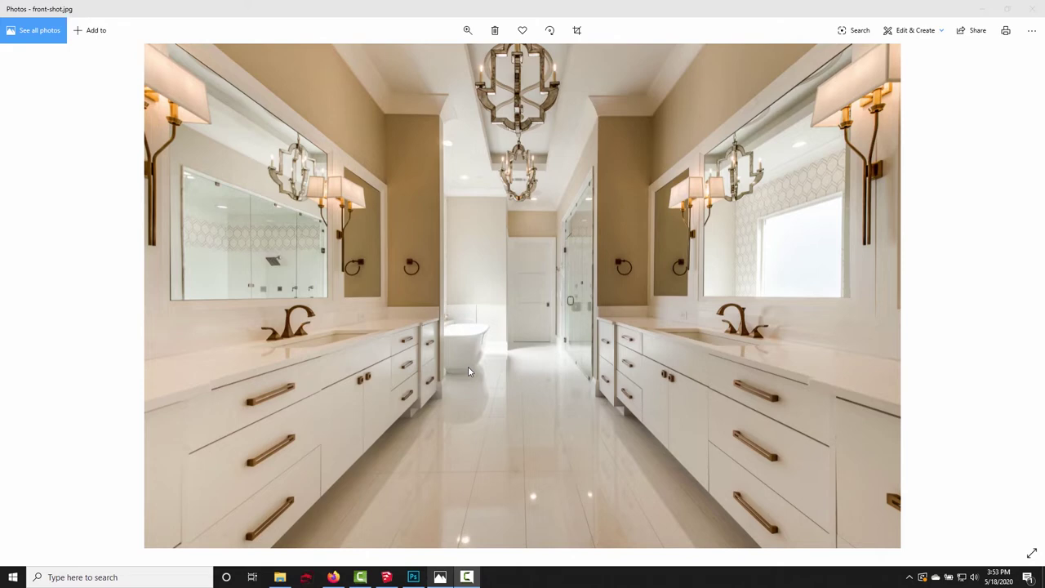
# - Browse the reference photos from front-shot.jpg to the bathtub view RBRR3003.jpg
pyautogui.press('Right')
pyautogui.press('Right')
pyautogui.press('Right')
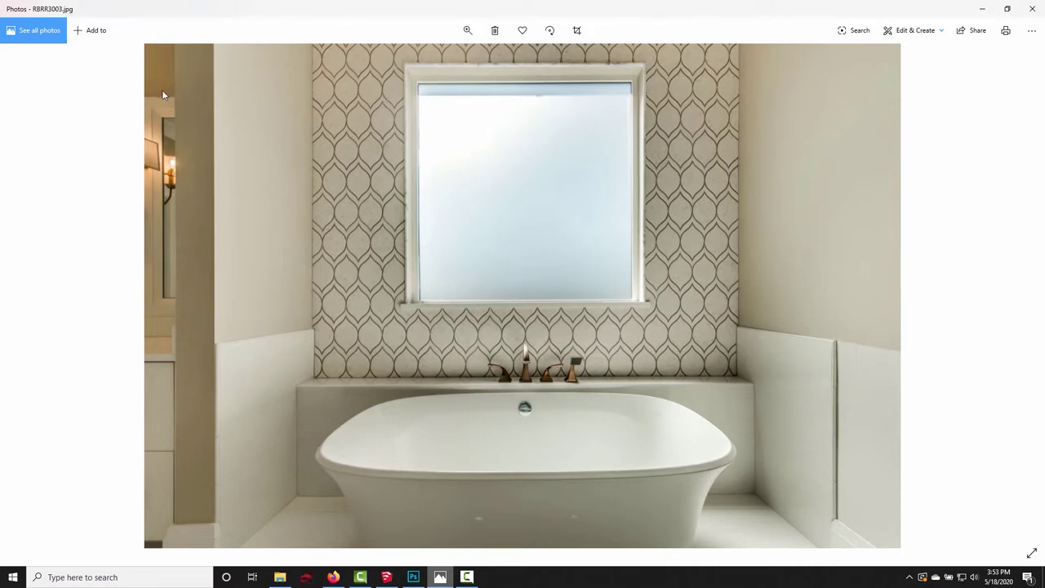
# - Switch back to SketchUp, restore the SU Podium Browser, and show the Farrow and Ball Colors materials
pyautogui.click(386, 577)
pyautogui.click(45, 558)
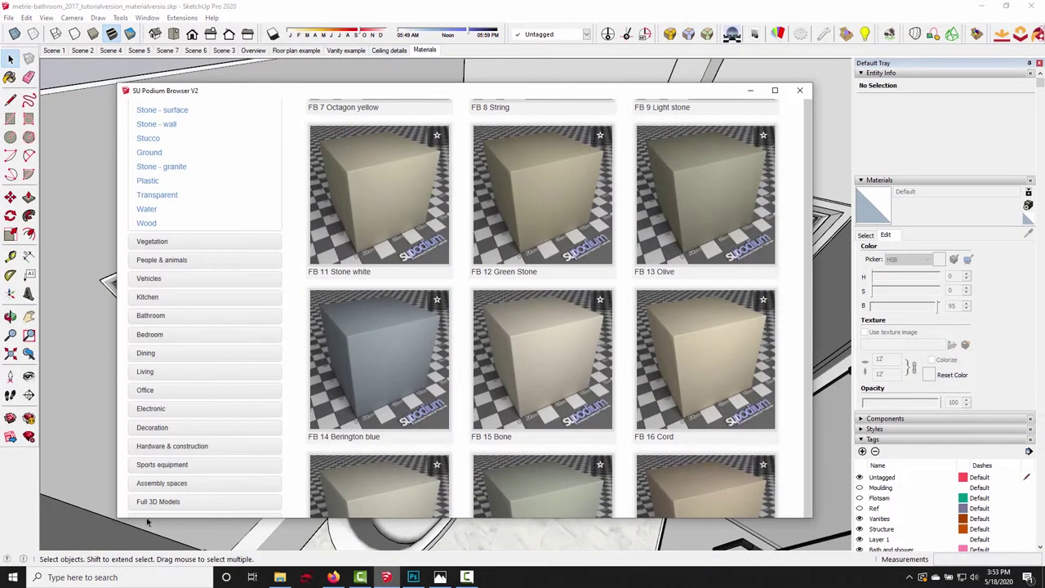
pyautogui.scroll(4, 196, 214)
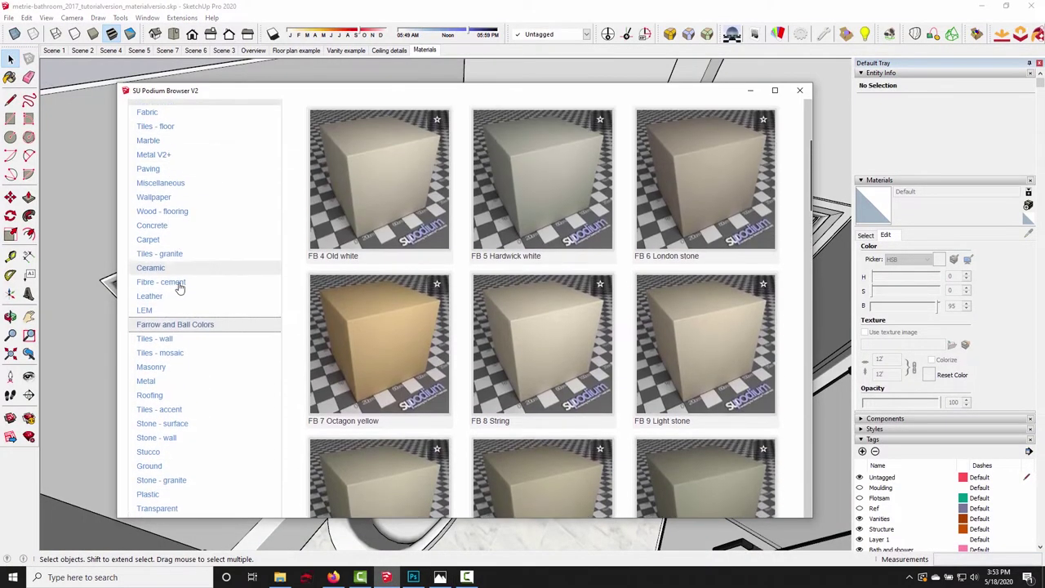
pyautogui.click(173, 326)
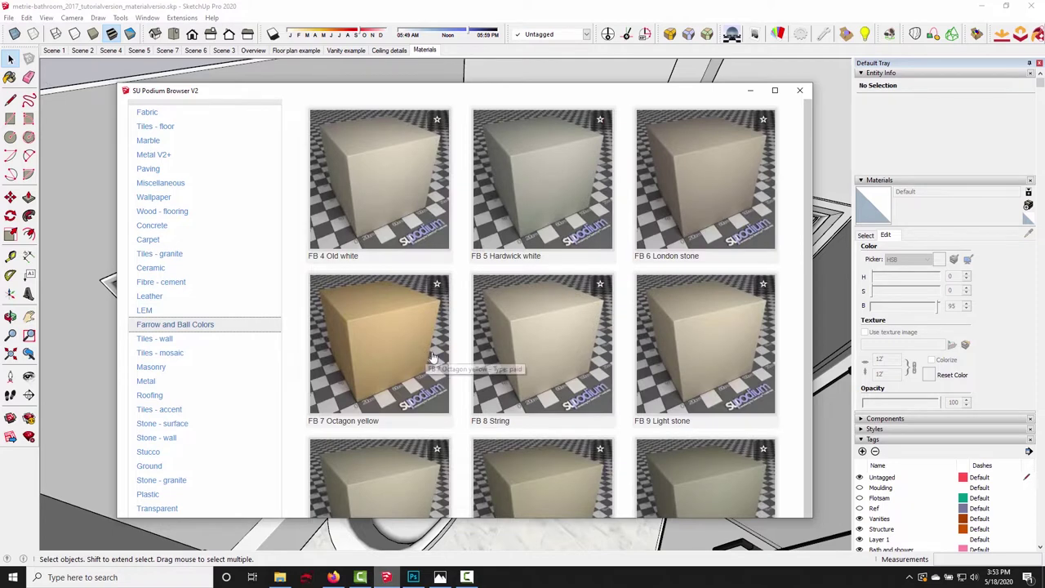
# - Look through the Farrow and Ball Colors materials from Lime white to Olive, and minimize the Podium Browser
pyautogui.scroll(5, 433, 347)
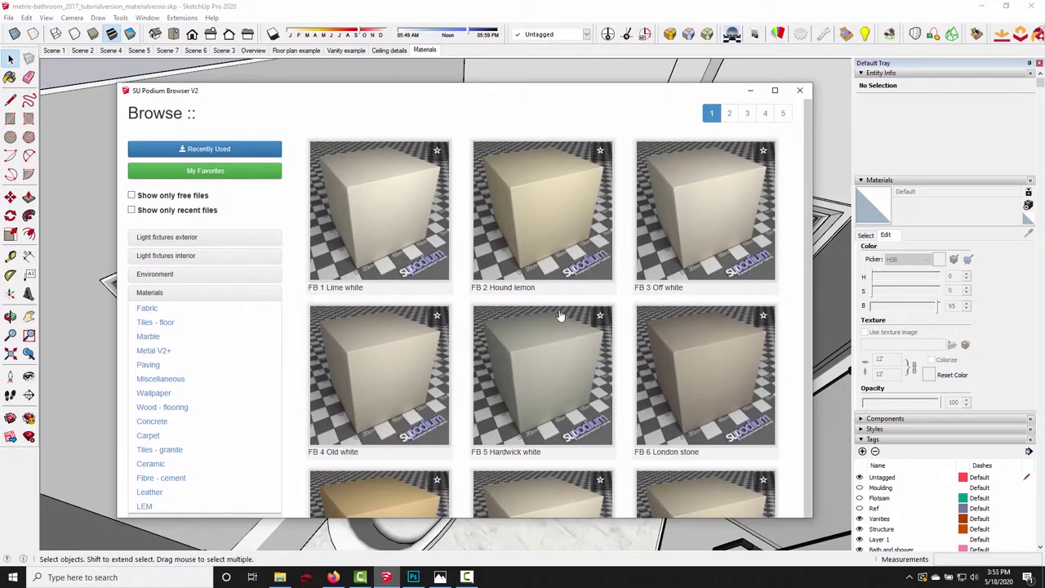
pyautogui.scroll(-3, 506, 397)
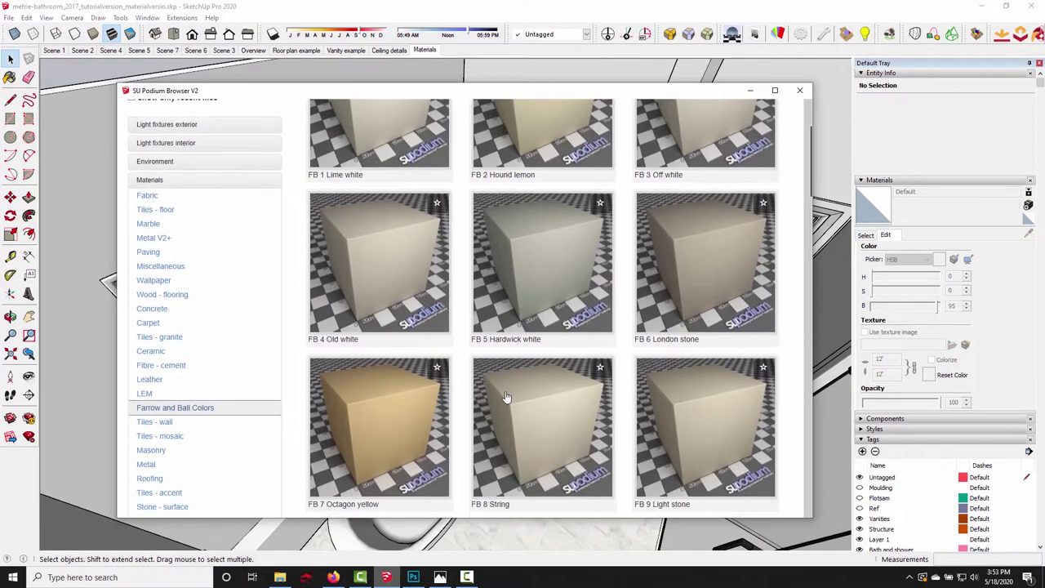
pyautogui.scroll(-4, 413, 341)
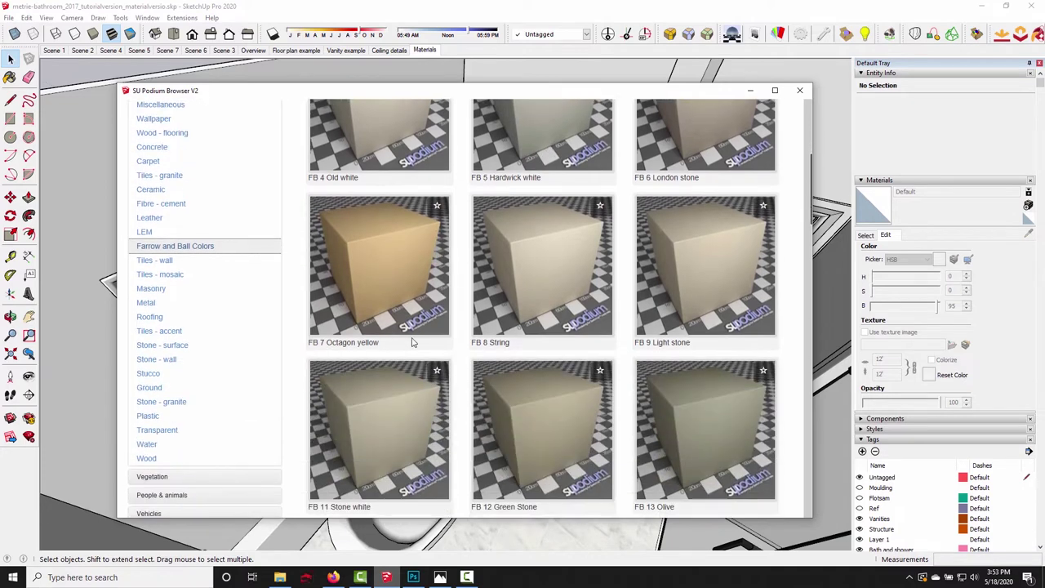
pyautogui.scroll(3, 408, 326)
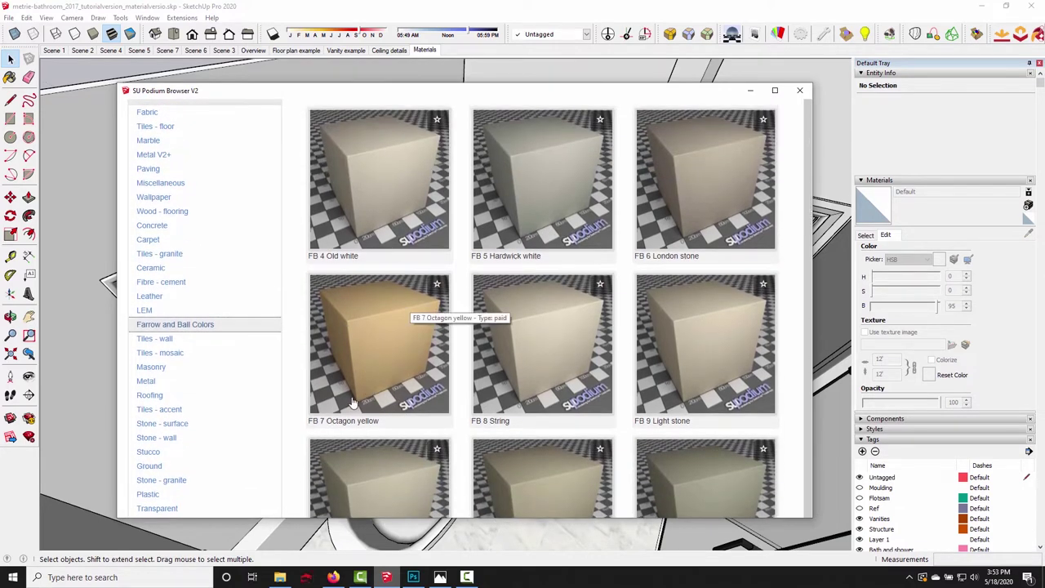
pyautogui.click(750, 92)
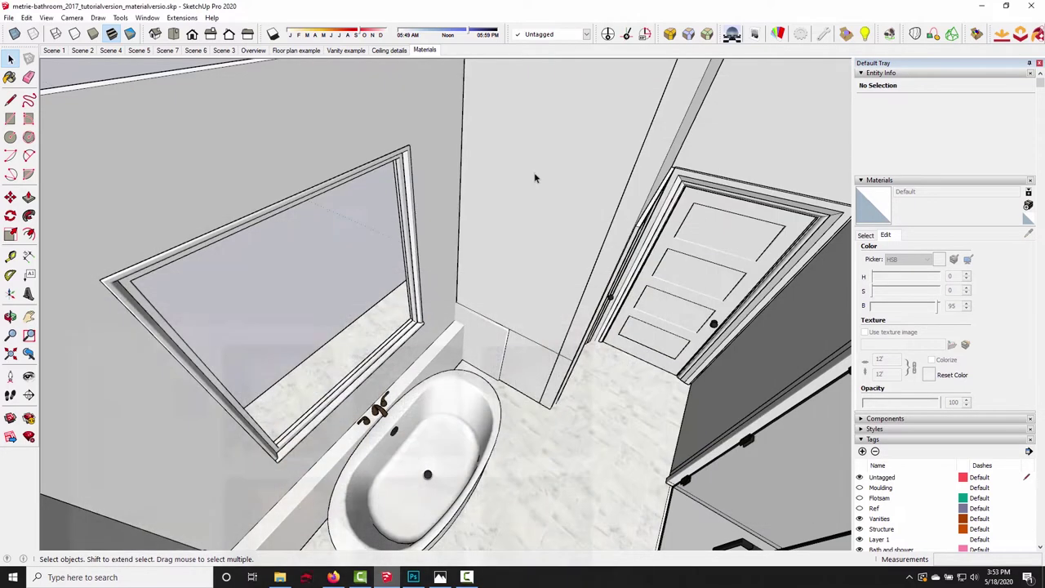
# - Sample FB-7-Octagon yellow from its sample cube and paint the upper wall face behind the vanity with it
pyautogui.moveTo(444, 192)
pyautogui.mouseDown(button='middle')
pyautogui.moveTo(429, 257)
pyautogui.moveTo(562, 331)
pyautogui.moveTo(403, 208)
pyautogui.mouseUp(button='middle')
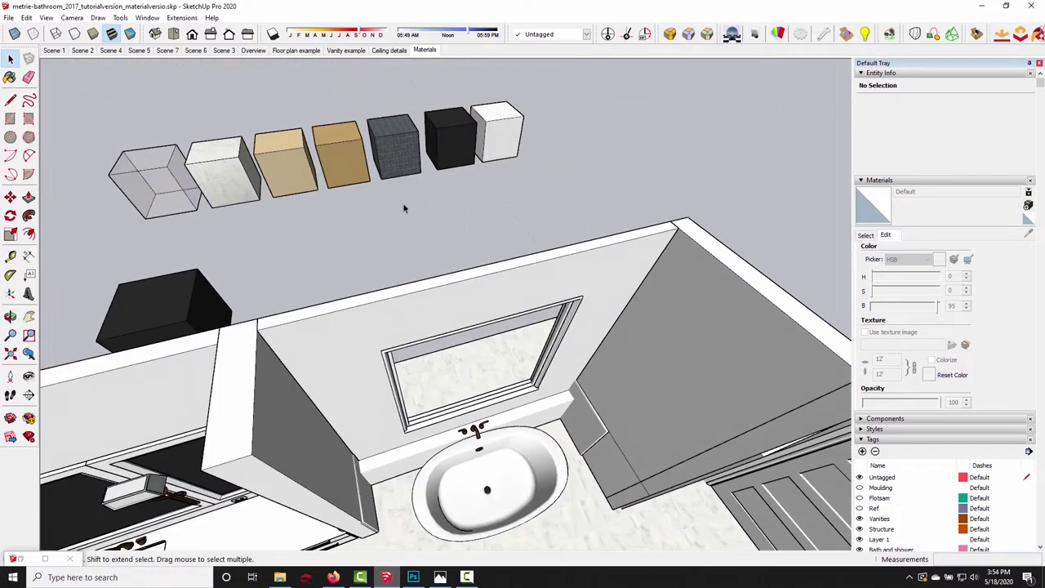
pyautogui.click(10, 76)
pyautogui.keyDown('alt'); pyautogui.click(347, 163); pyautogui.keyUp('alt')
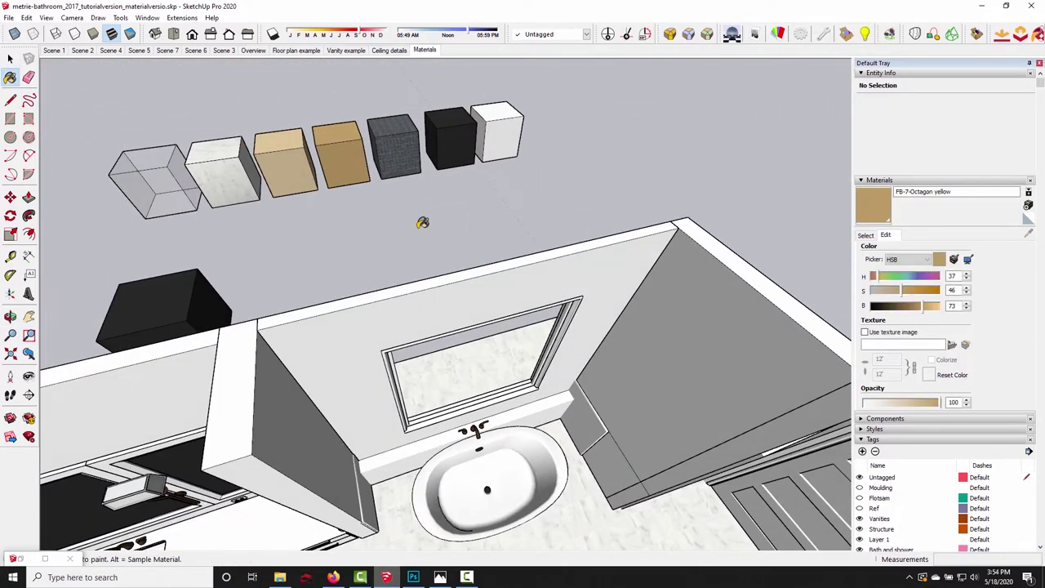
pyautogui.press('space')
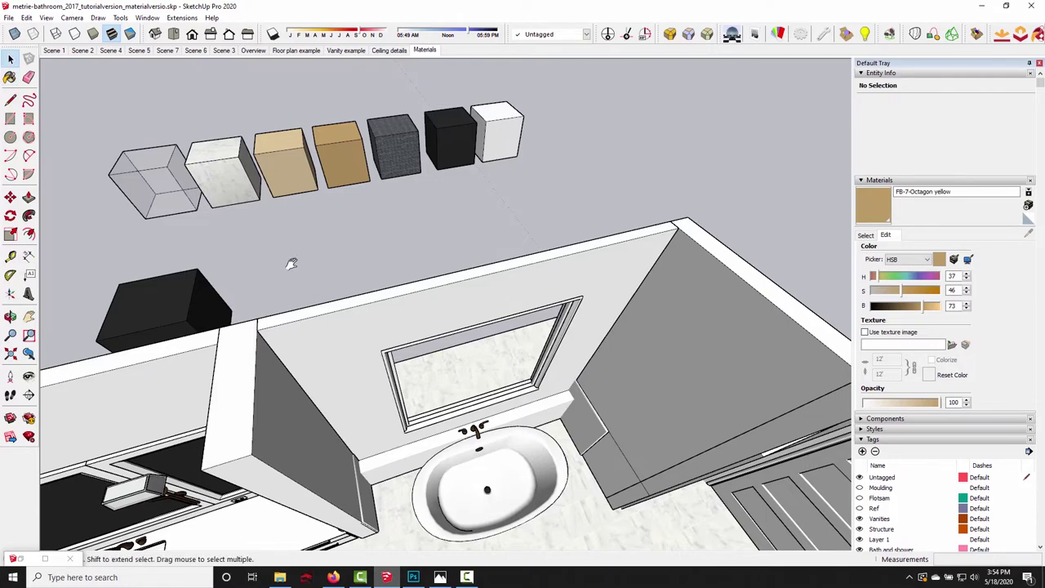
pyautogui.moveTo(289, 261); pyautogui.dragTo(343, 278, button='middle')
pyautogui.tripleClick(287, 335)
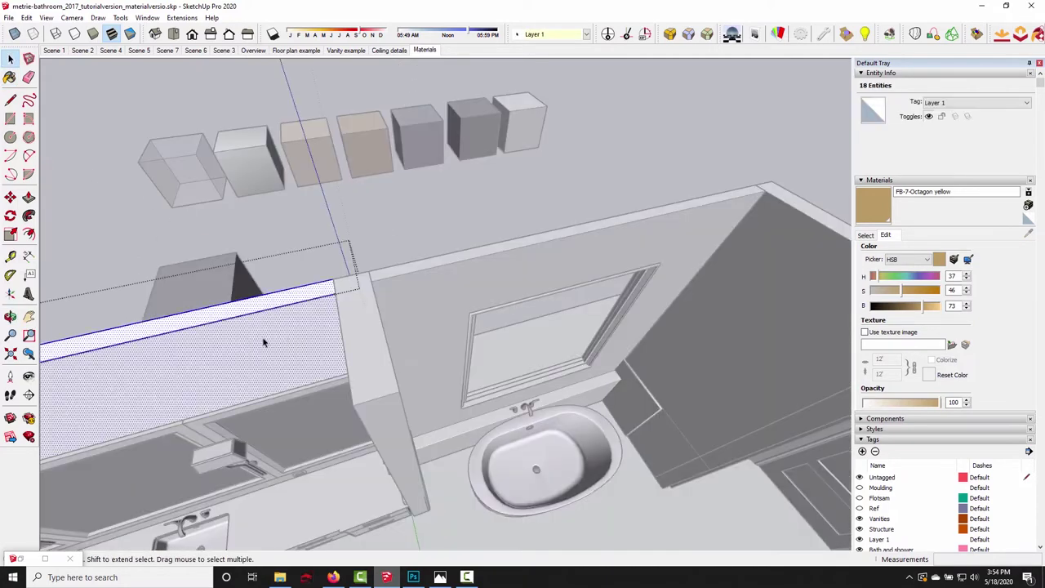
pyautogui.keyDown('shift'); pyautogui.doubleClick(211, 313); pyautogui.keyUp('shift')
pyautogui.press('b')
pyautogui.click(268, 356)
pyautogui.press('space')
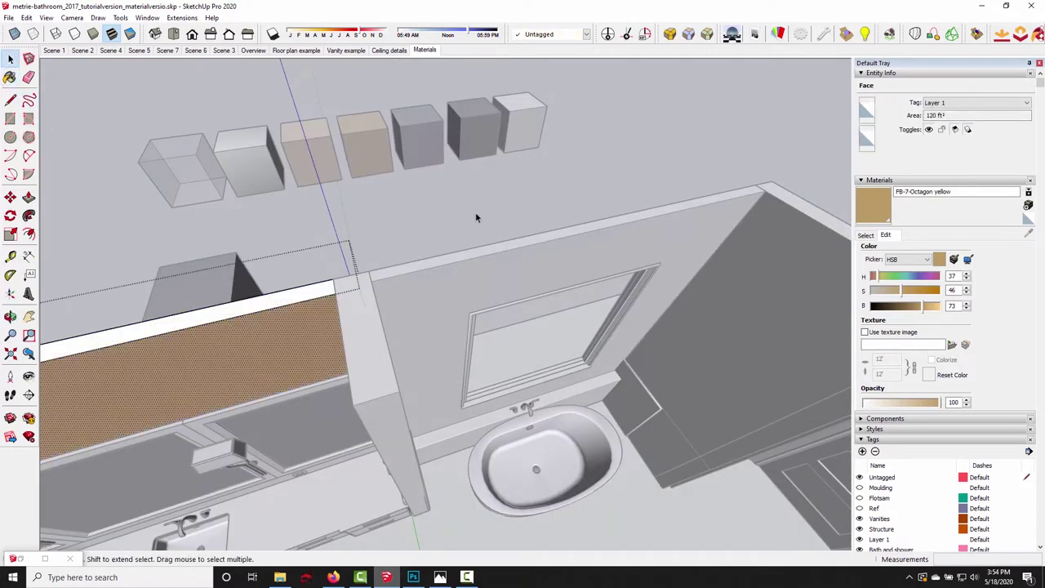
pyautogui.click(478, 217)
# - Sample FB-44-Cream from its sample cube and paint the window wall face behind the bathtub with it
pyautogui.moveTo(478, 217)
pyautogui.mouseDown(button='middle')
pyautogui.moveTo(343, 253)
pyautogui.moveTo(355, 300)
pyautogui.mouseUp(button='middle')
pyautogui.doubleClick(489, 289)
pyautogui.moveTo(520, 288); pyautogui.dragTo(486, 278, button='middle')
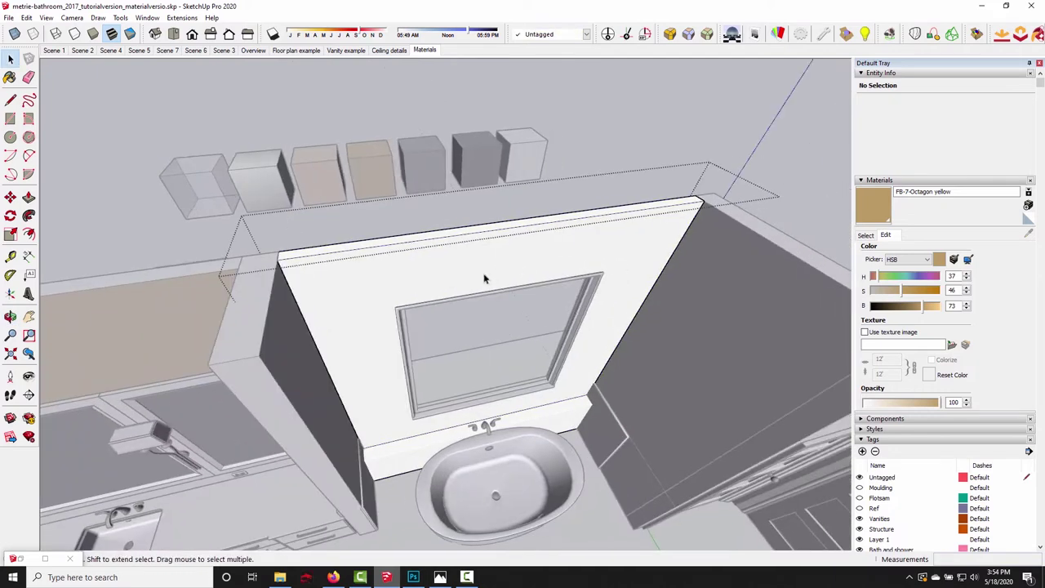
pyautogui.click(485, 278)
pyautogui.press('b')
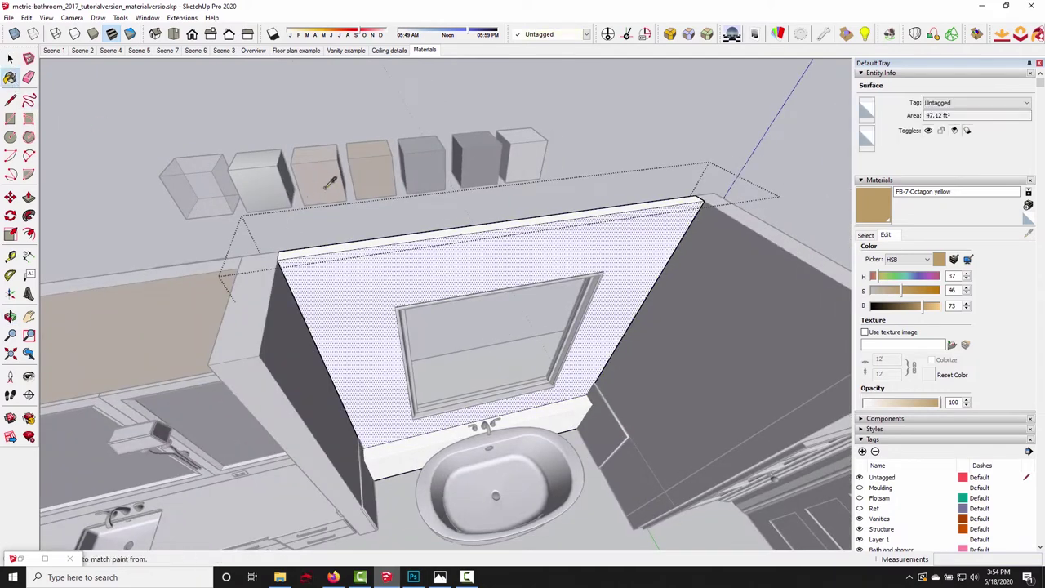
pyautogui.keyDown('alt'); pyautogui.click(272, 178); pyautogui.keyUp('alt')
pyautogui.keyDown('alt'); pyautogui.click(315, 182); pyautogui.keyUp('alt')
pyautogui.click(364, 290)
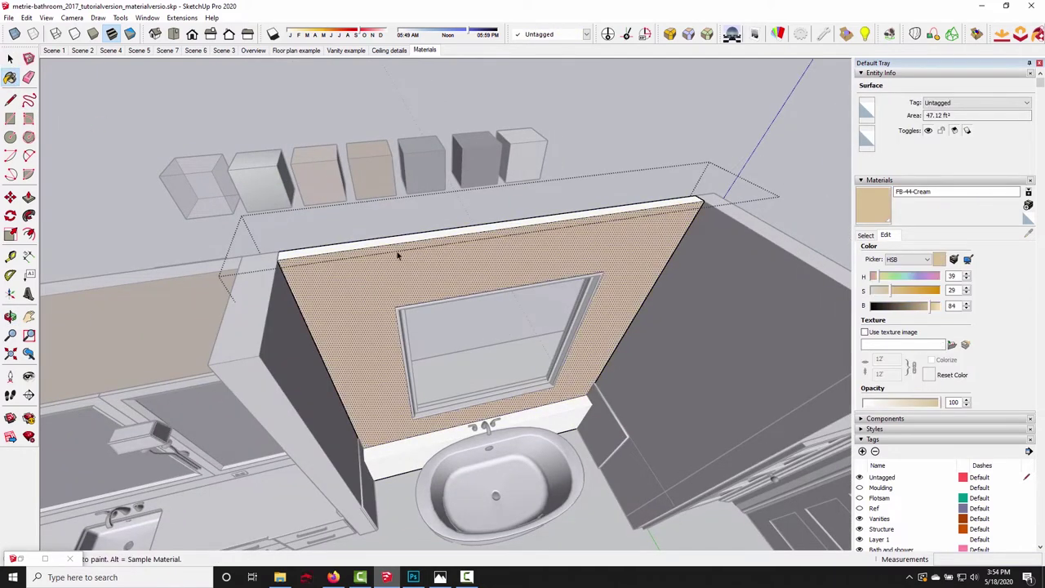
pyautogui.press('space')
pyautogui.press('Escape')
# - Paint the upper face of the wall between the bathtub corner and the doorway with FB-44-Cream
pyautogui.moveTo(510, 240)
pyautogui.mouseDown(button='middle')
pyautogui.moveTo(448, 276)
pyautogui.moveTo(462, 284)
pyautogui.mouseUp(button='middle')
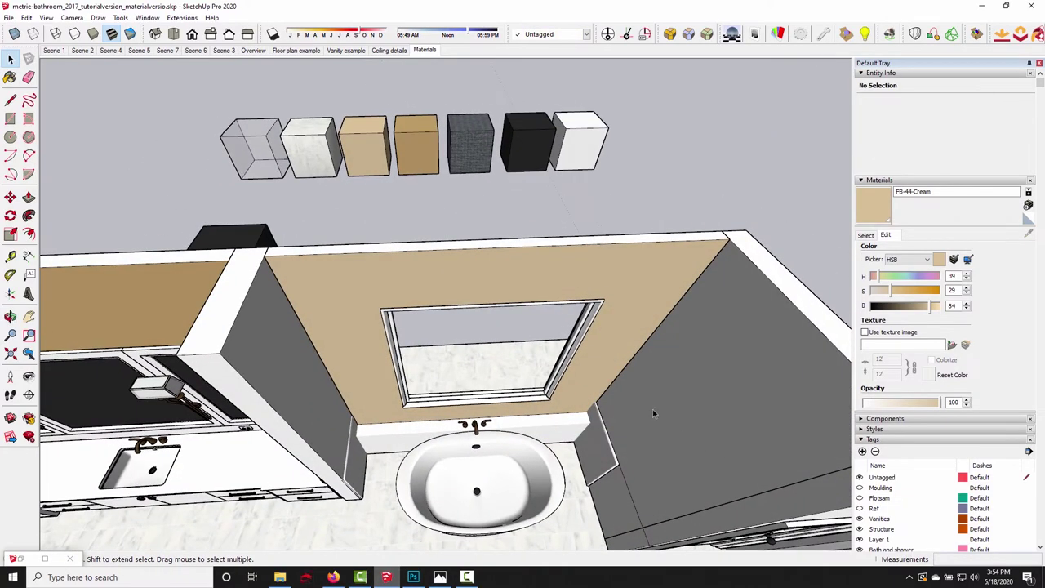
pyautogui.moveTo(653, 414)
pyautogui.mouseDown(button='middle')
pyautogui.moveTo(558, 305)
pyautogui.moveTo(380, 241)
pyautogui.mouseUp(button='middle')
pyautogui.press('b')
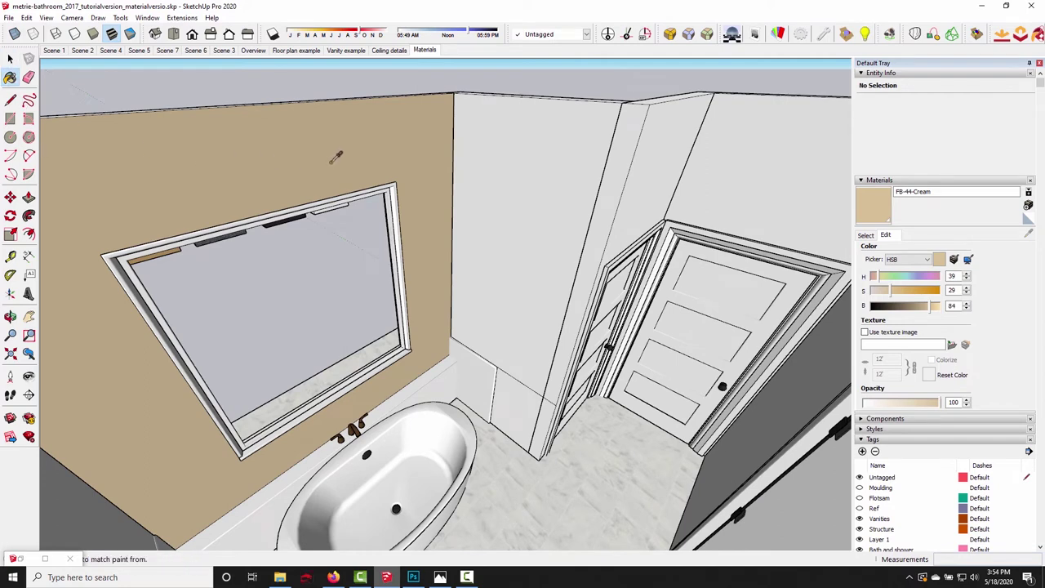
pyautogui.press('space')
pyautogui.click(547, 199)
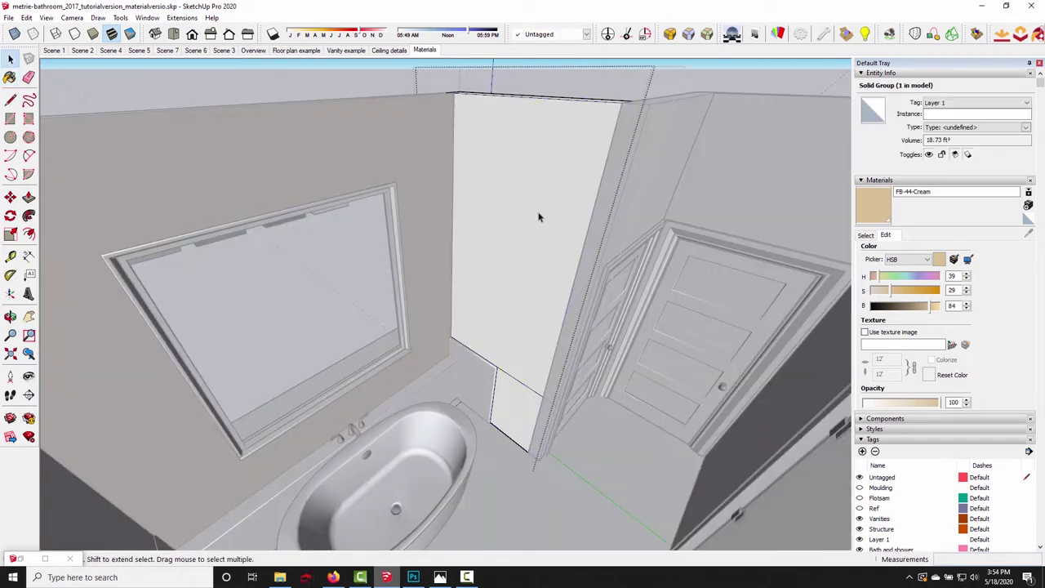
pyautogui.click(538, 218)
pyautogui.click(10, 79)
pyautogui.click(514, 174)
pyautogui.press('space')
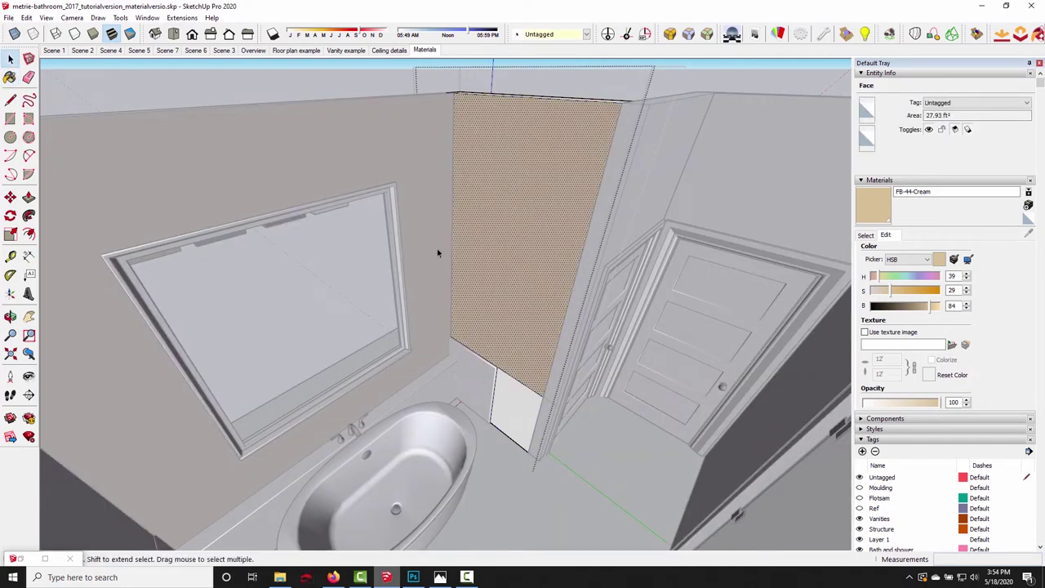
pyautogui.click(347, 76)
pyautogui.moveTo(526, 231); pyautogui.dragTo(557, 238, button='middle')
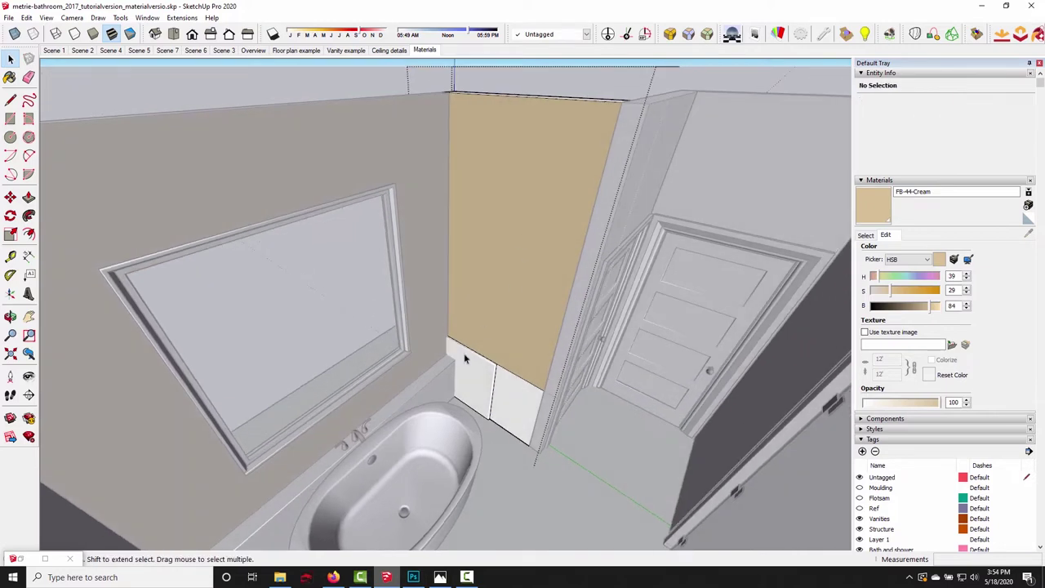
# - Switch to Photoshop, collapse the shape properties to examine the lower wall in the bathroom photo, and return to SketchUp
pyautogui.click(413, 577)
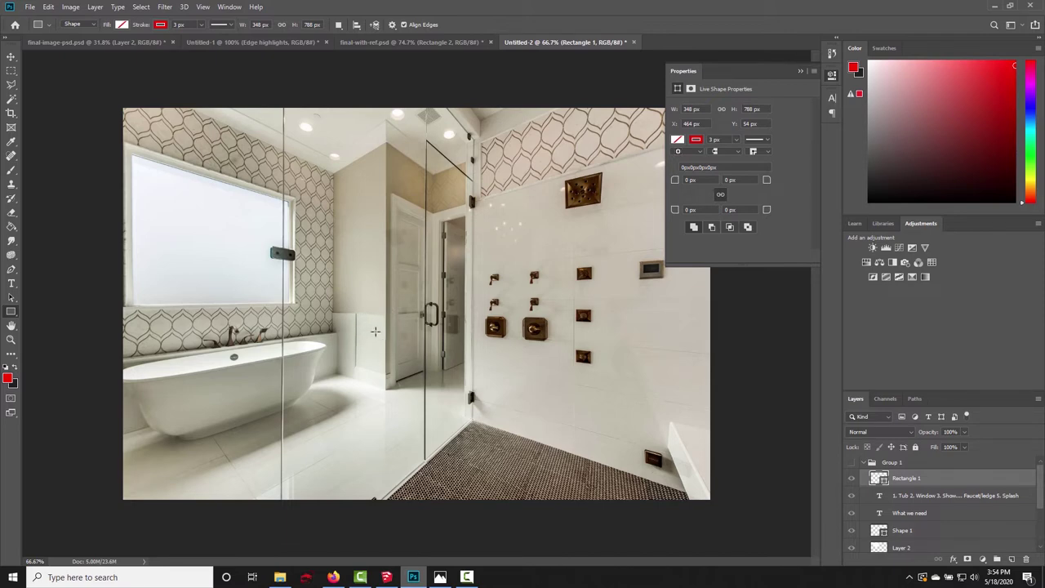
pyautogui.click(831, 76)
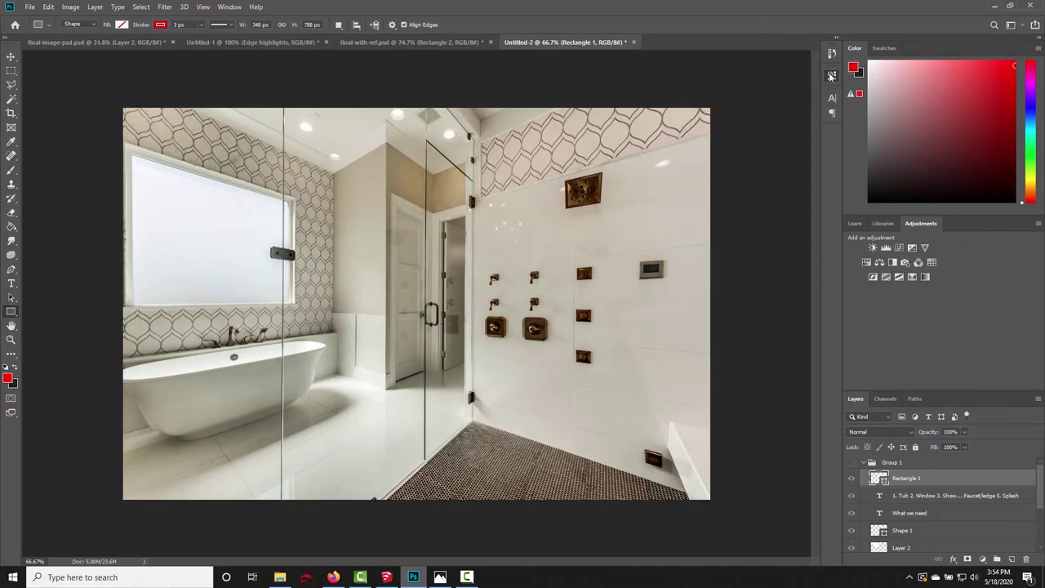
pyautogui.click(386, 577)
# - Sample PDM_Baths_Kohler_White_Acrylic from the bathtub and paint the raised lower wall panel beside the tub with it
pyautogui.scroll(8, 499, 378)
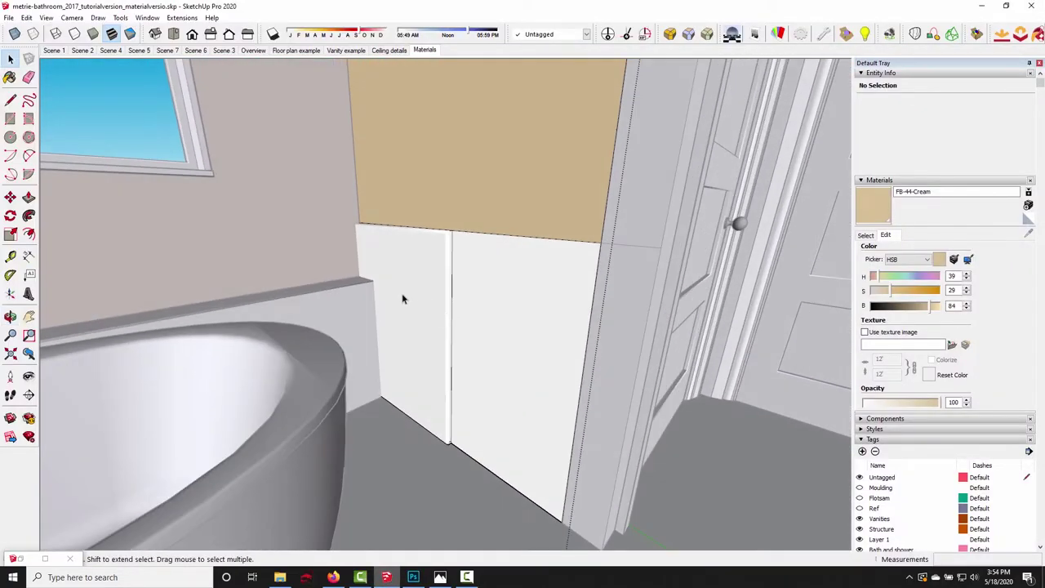
pyautogui.click(403, 299)
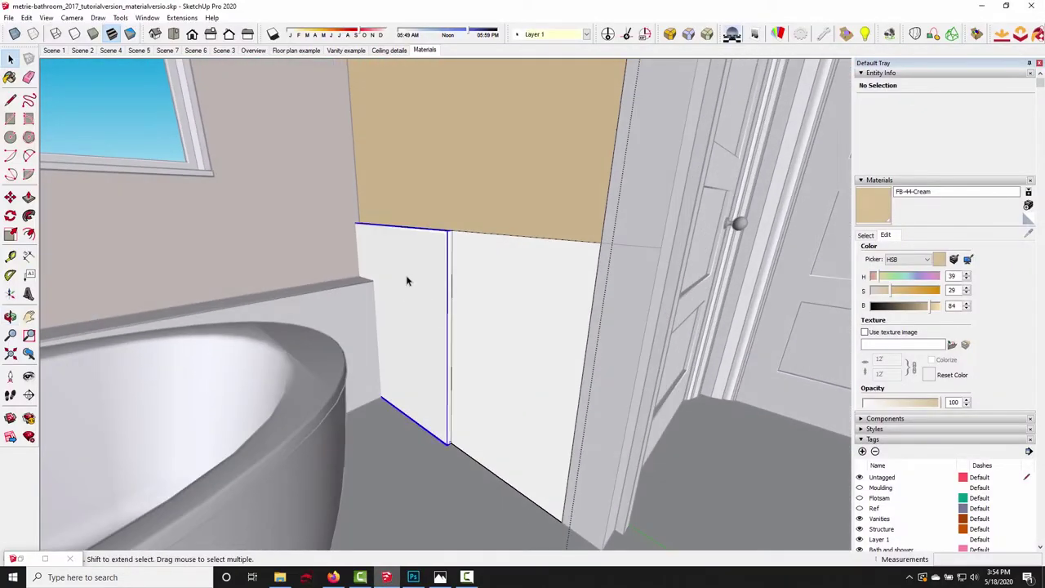
pyautogui.click(10, 77)
pyautogui.keyDown('alt'); pyautogui.click(189, 405); pyautogui.keyUp('alt')
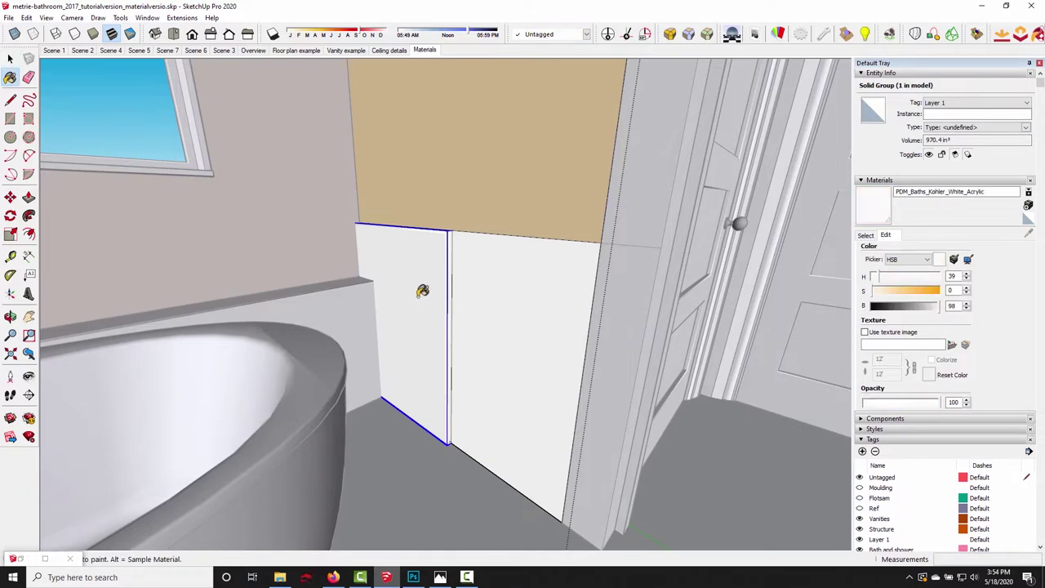
pyautogui.press('space')
pyautogui.tripleClick(430, 285)
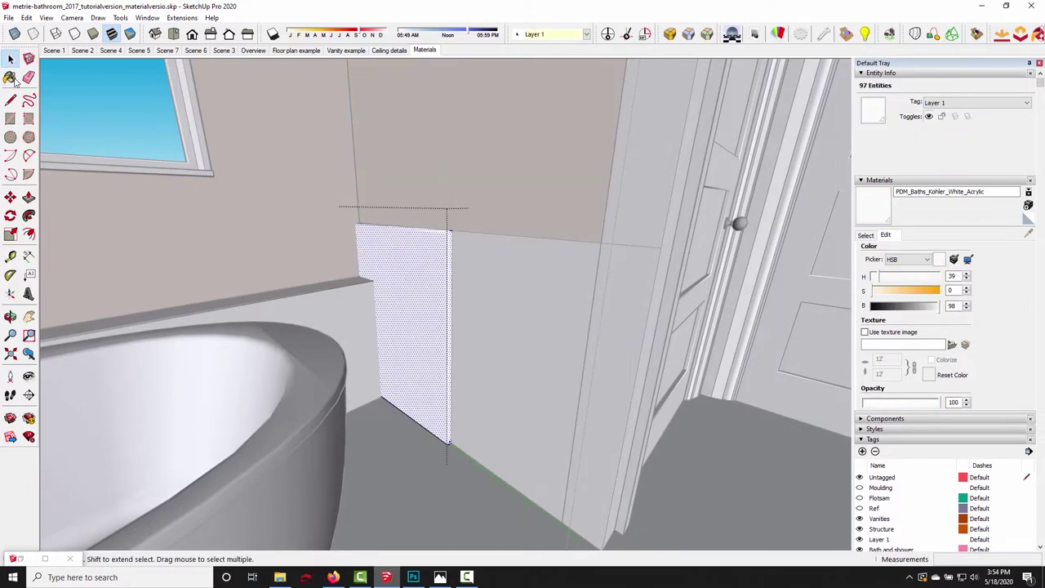
pyautogui.click(11, 78)
pyautogui.click(397, 285)
pyautogui.press('space')
pyautogui.click(431, 222)
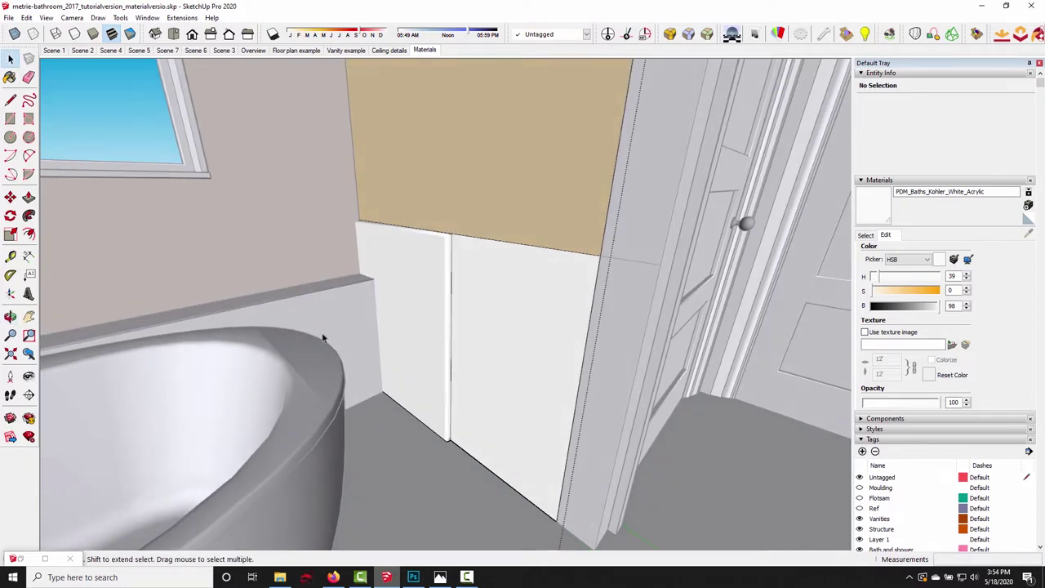
# - Leave the wall group and create a new material named Bath wall white with brightness 95
pyautogui.moveTo(475, 338); pyautogui.dragTo(422, 287, button='middle')
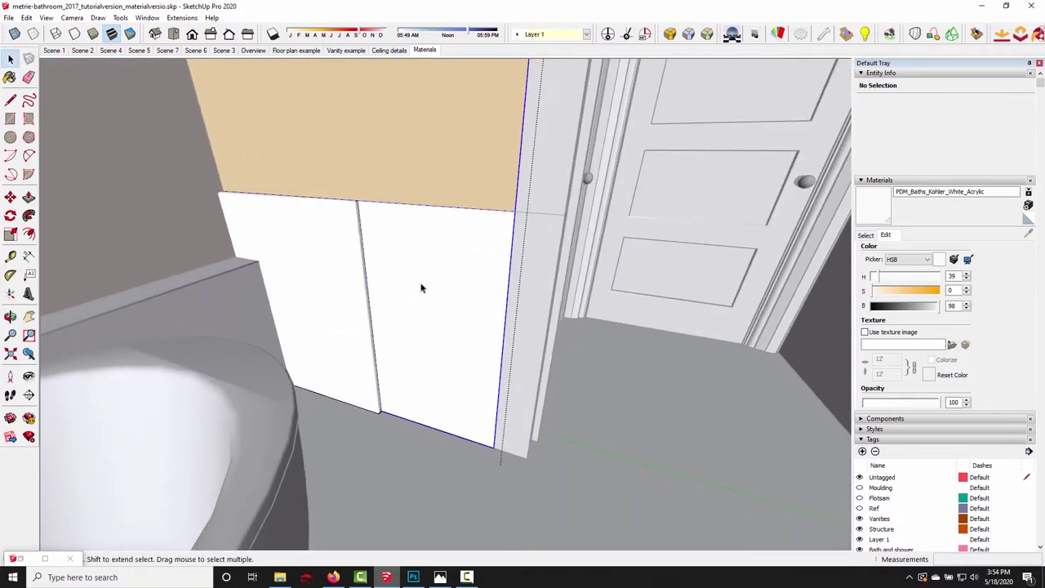
pyautogui.click(421, 287)
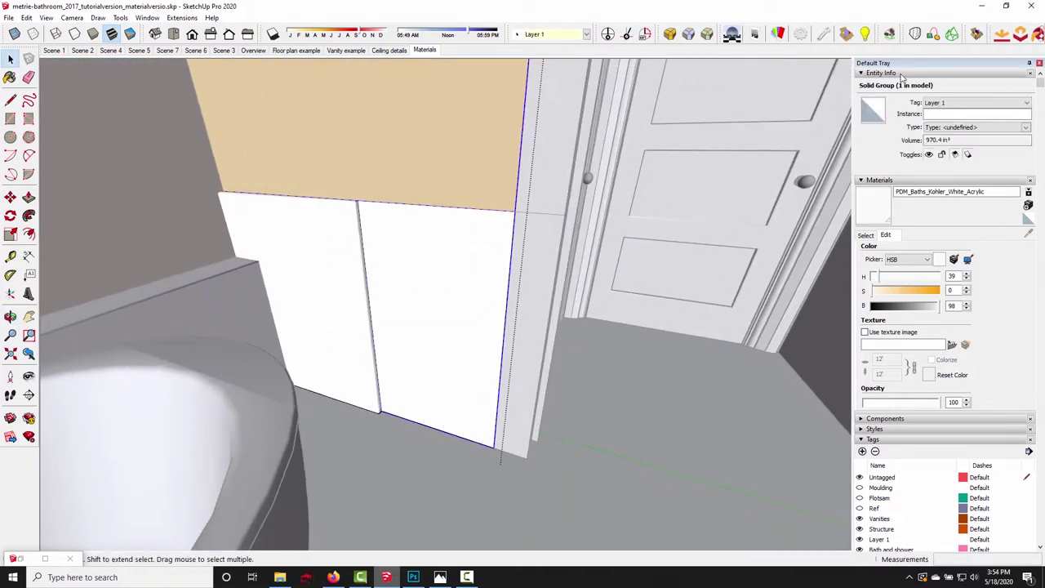
pyautogui.click(667, 367)
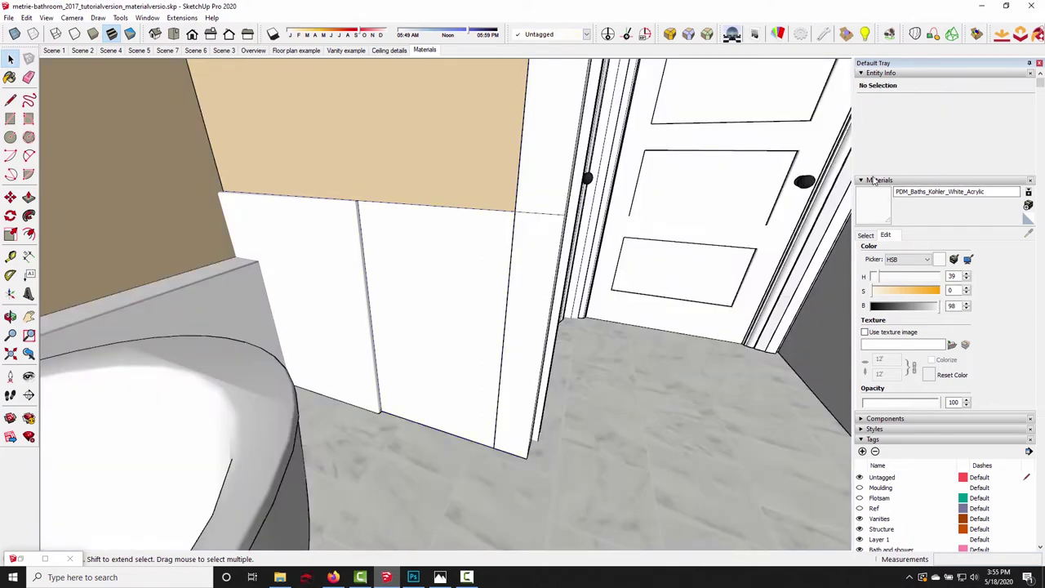
pyautogui.click(1028, 205)
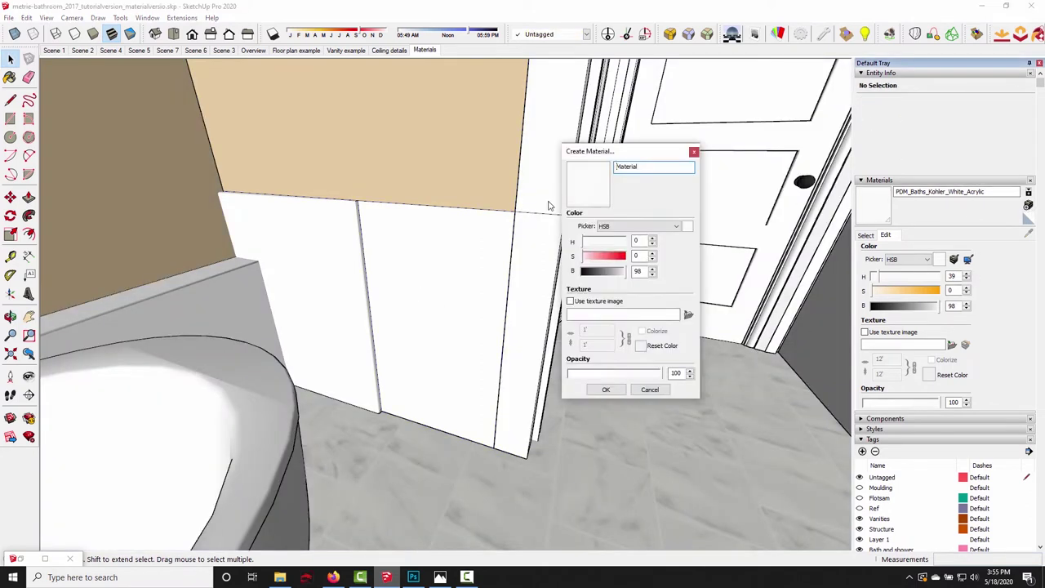
pyautogui.doubleClick(674, 167)
pyautogui.moveTo(584, 153); pyautogui.dragTo(487, 236)
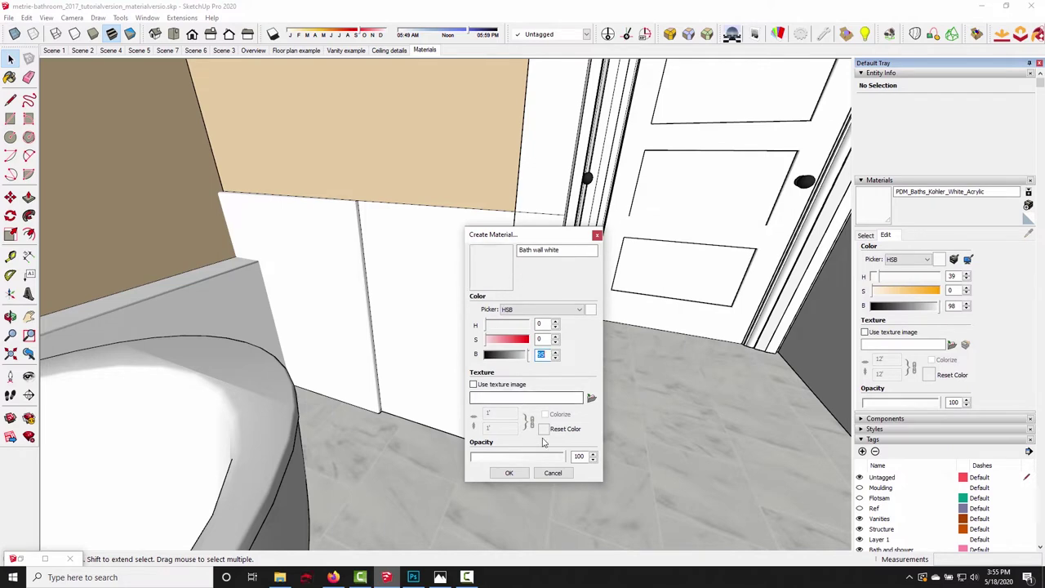
pyautogui.click(521, 474)
# - Paint the lower wall face beside the raised panel, below the cream area, with Bath wall white
pyautogui.click(432, 337)
pyautogui.doubleClick(432, 338)
pyautogui.doubleClick(462, 324)
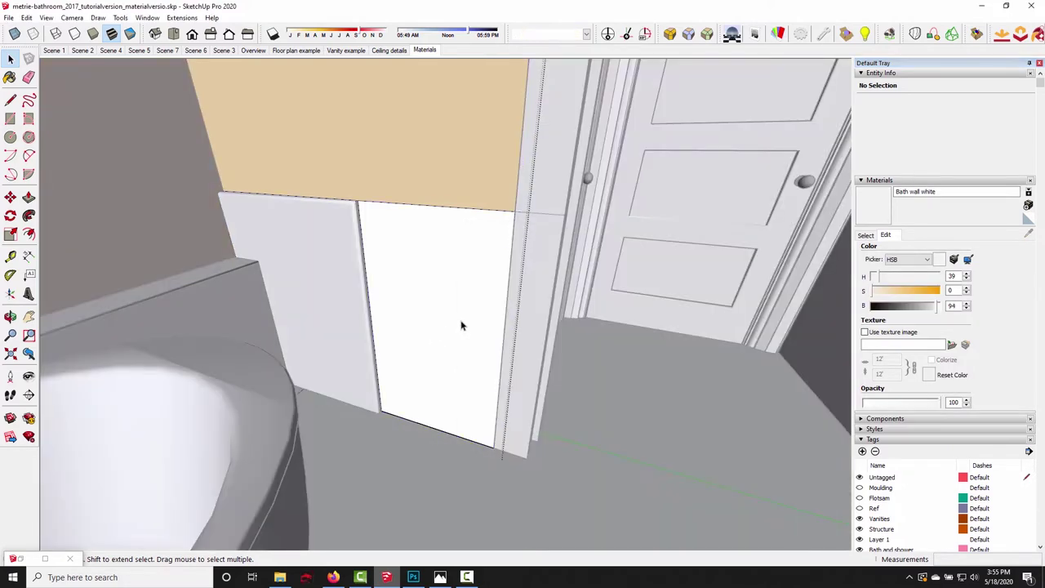
pyautogui.tripleClick(462, 324)
pyautogui.click(463, 325)
pyautogui.click(10, 78)
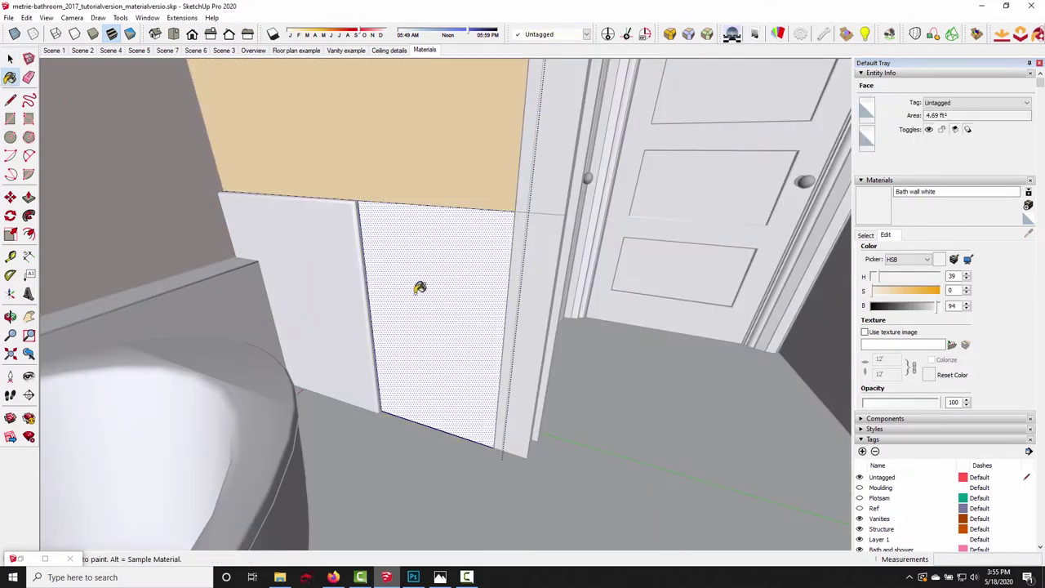
pyautogui.click(418, 290)
pyautogui.press('space')
pyautogui.click(641, 361)
# - Sample Bath wall white from the lower wall panel to examine its Podium material properties, and close them
pyautogui.moveTo(464, 298); pyautogui.dragTo(469, 324, button='middle')
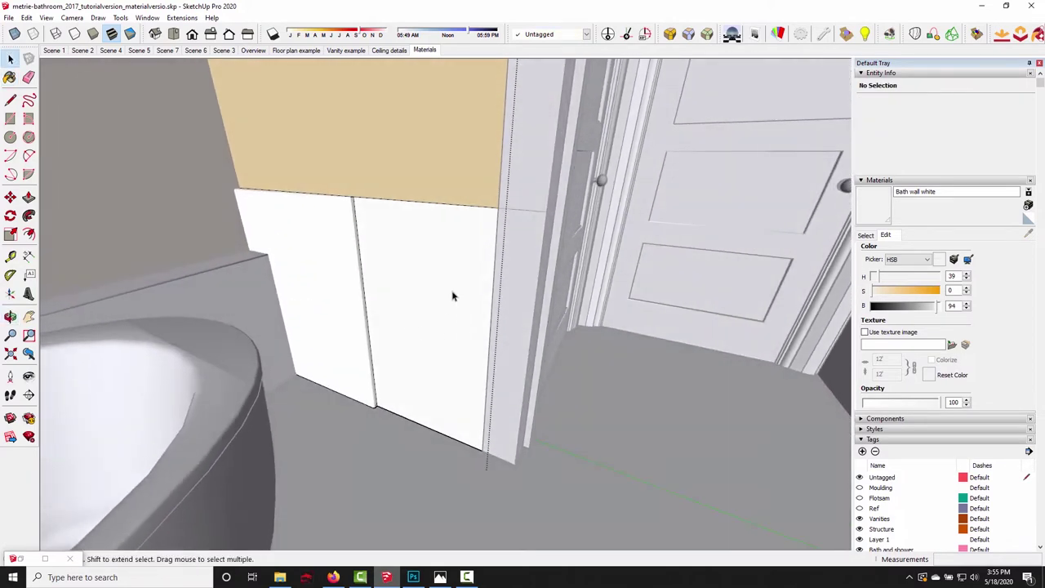
pyautogui.click(775, 36)
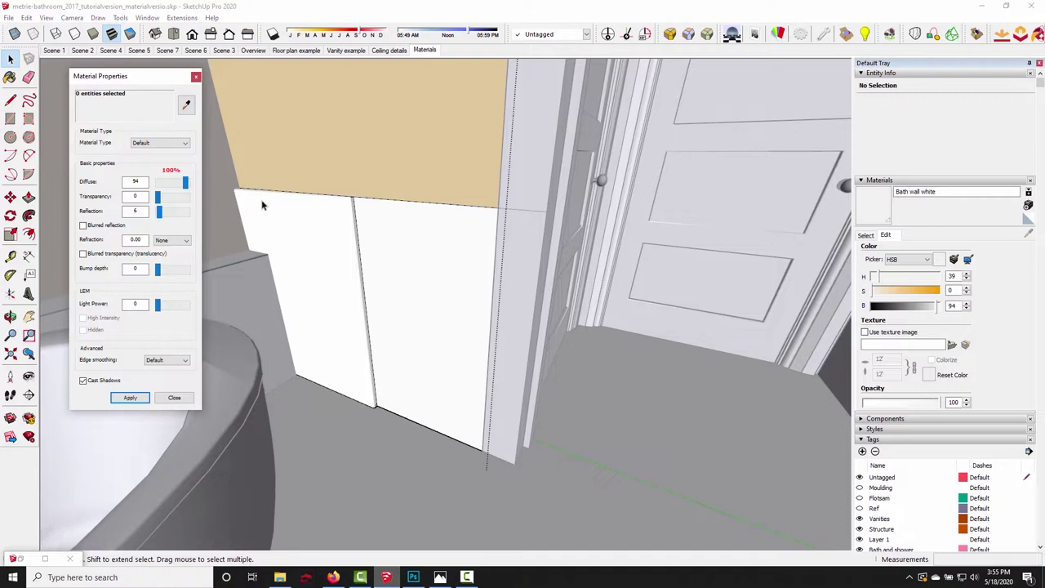
pyautogui.click(187, 106)
pyautogui.click(443, 263)
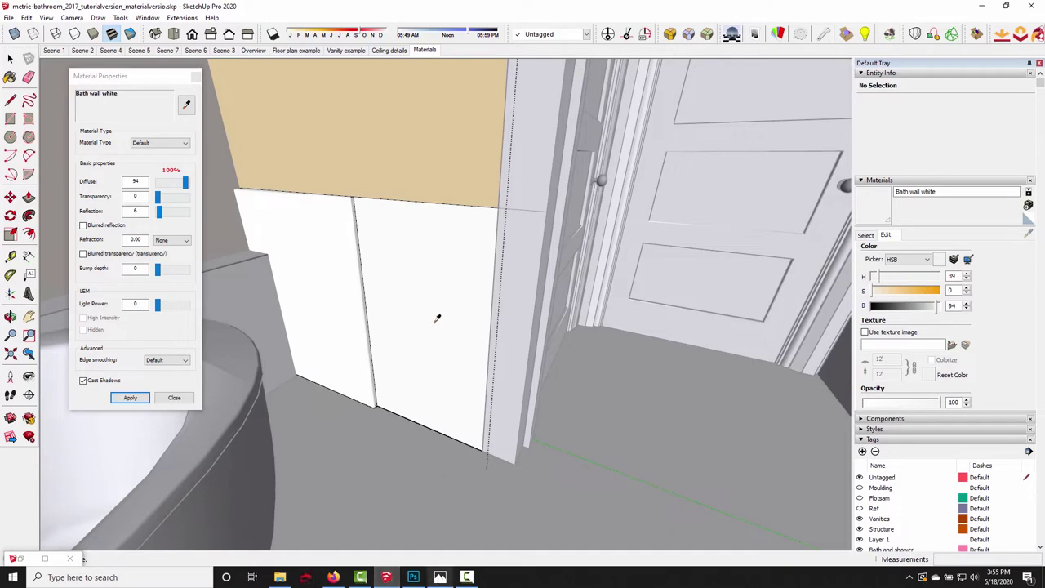
pyautogui.click(196, 76)
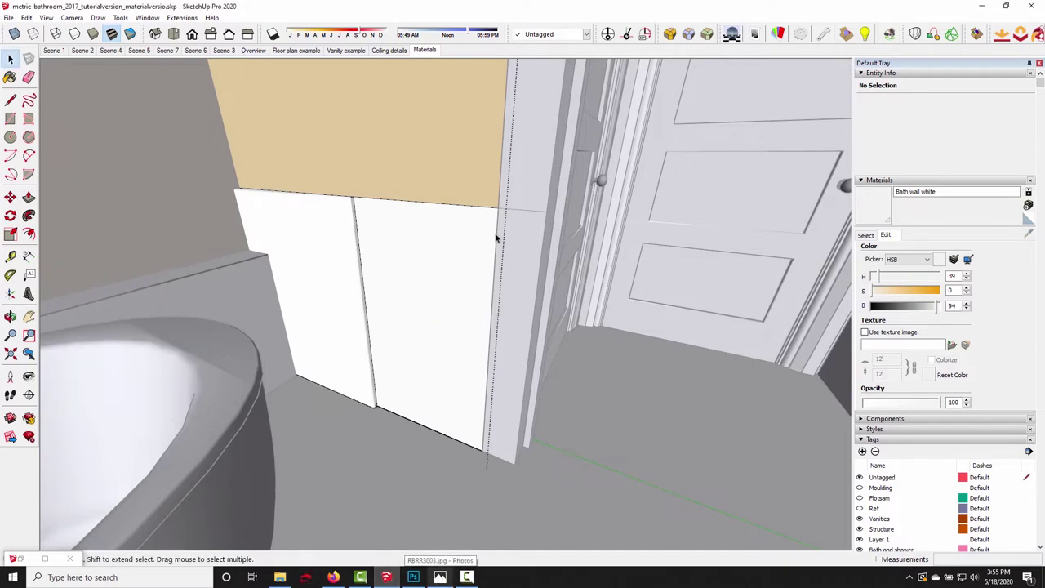
# - Hide the shower's glass enclosure group to expose the dark mosaic shower floor
pyautogui.moveTo(497, 234); pyautogui.dragTo(365, 328, button='middle')
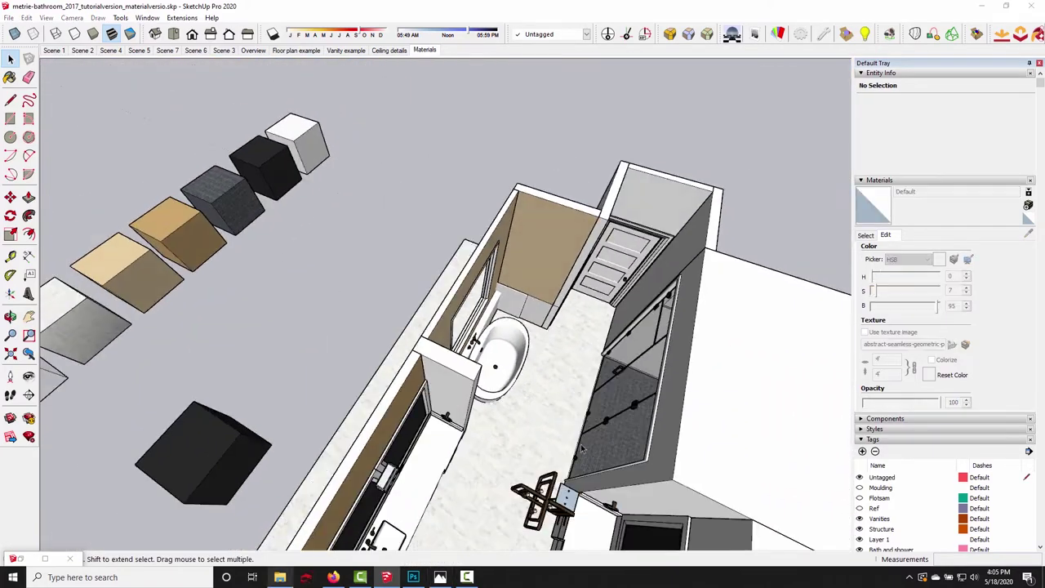
pyautogui.click(618, 368)
pyautogui.rightClick(617, 368)
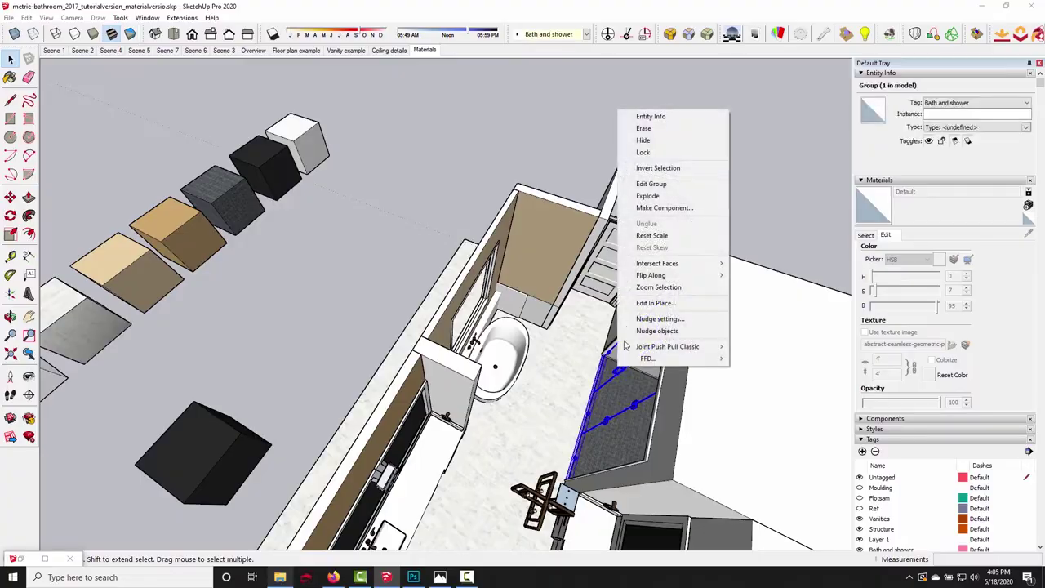
pyautogui.click(643, 141)
pyautogui.scroll(10, 501, 331)
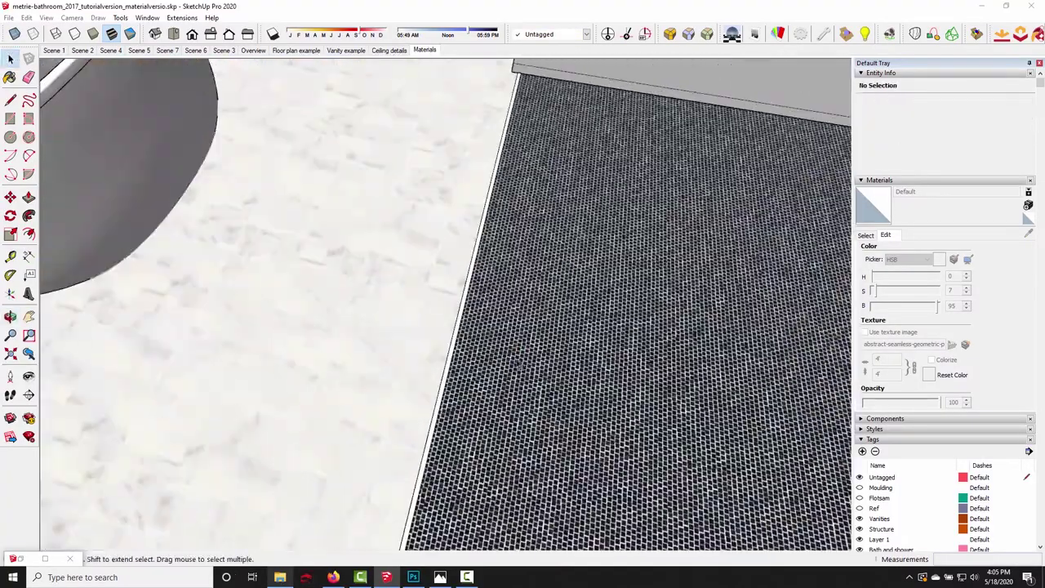
pyautogui.moveTo(501, 331); pyautogui.dragTo(493, 285, button='middle')
pyautogui.scroll(-6, 605, 307)
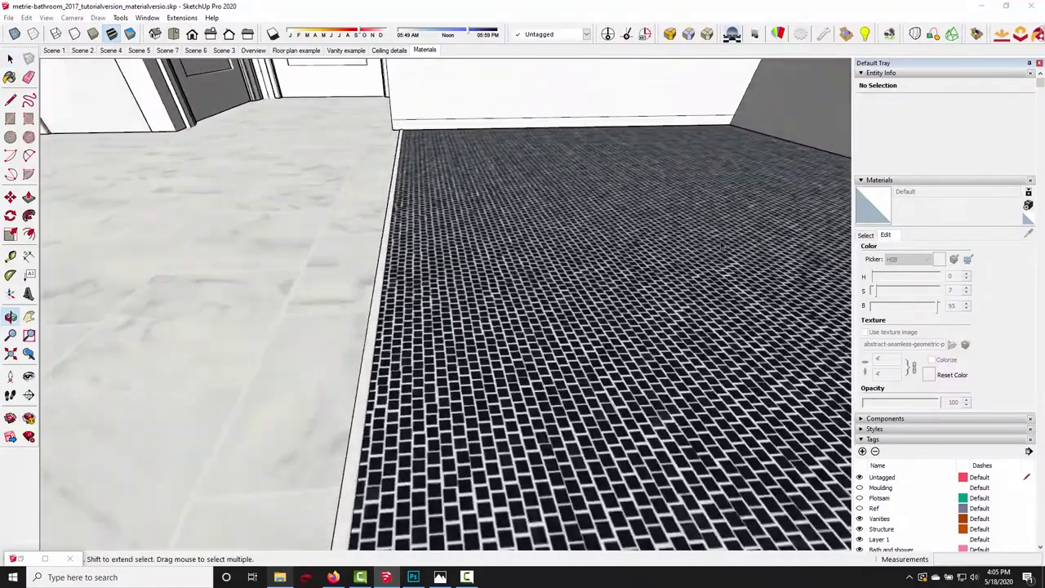
# - Switch to Photoshop, examine the mosaic shower floor up close in the Untitled-2 reference photo, and return to SketchUp
pyautogui.click(414, 577)
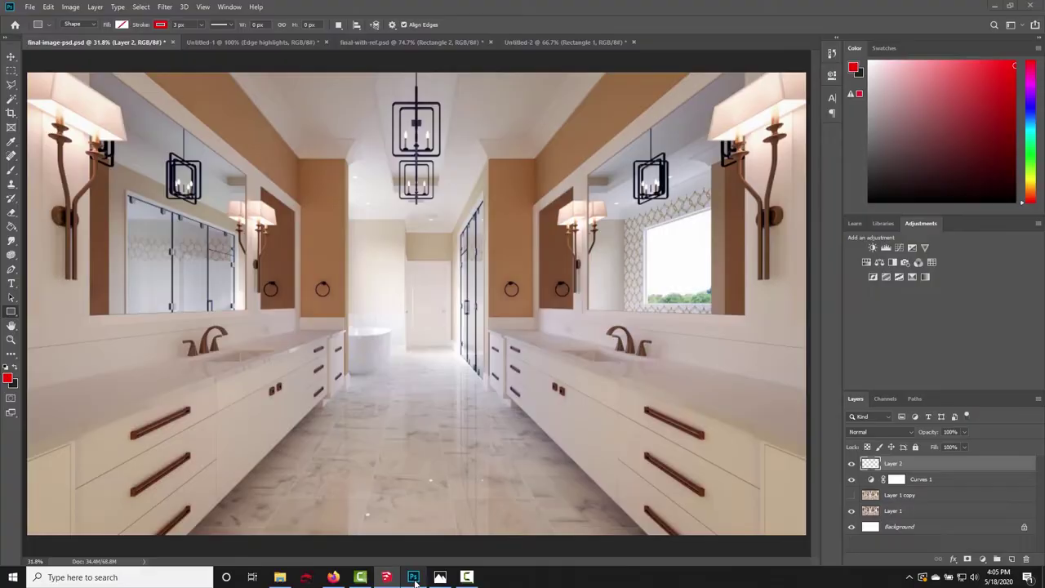
pyautogui.click(541, 42)
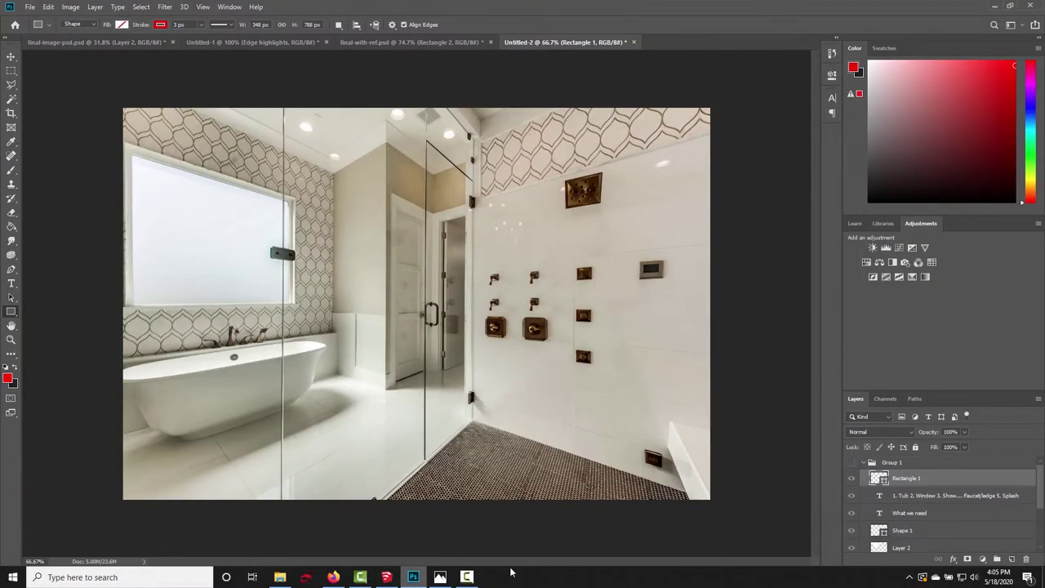
pyautogui.hotkey('ctrl', '+')
pyautogui.hotkey('ctrl', '+')
pyautogui.hotkey('ctrl', '+')
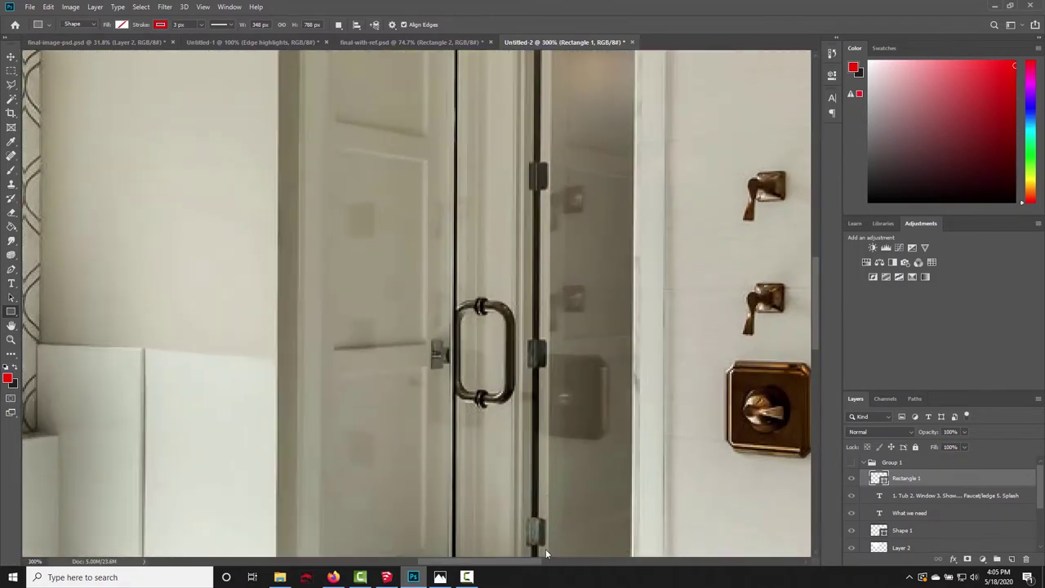
pyautogui.moveTo(564, 473); pyautogui.dragTo(177, 89)
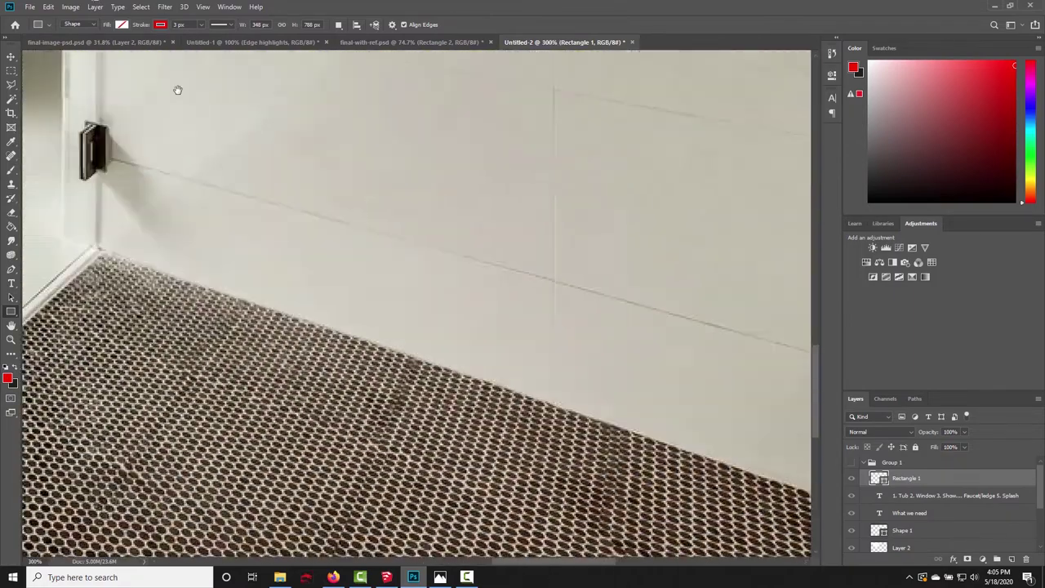
pyautogui.moveTo(327, 90); pyautogui.dragTo(606, 265)
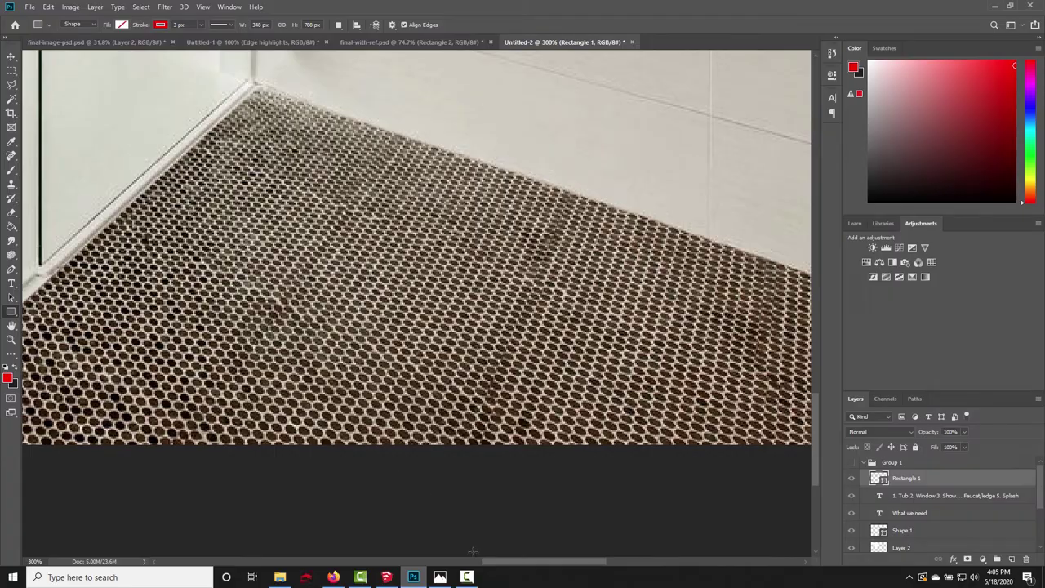
pyautogui.click(389, 577)
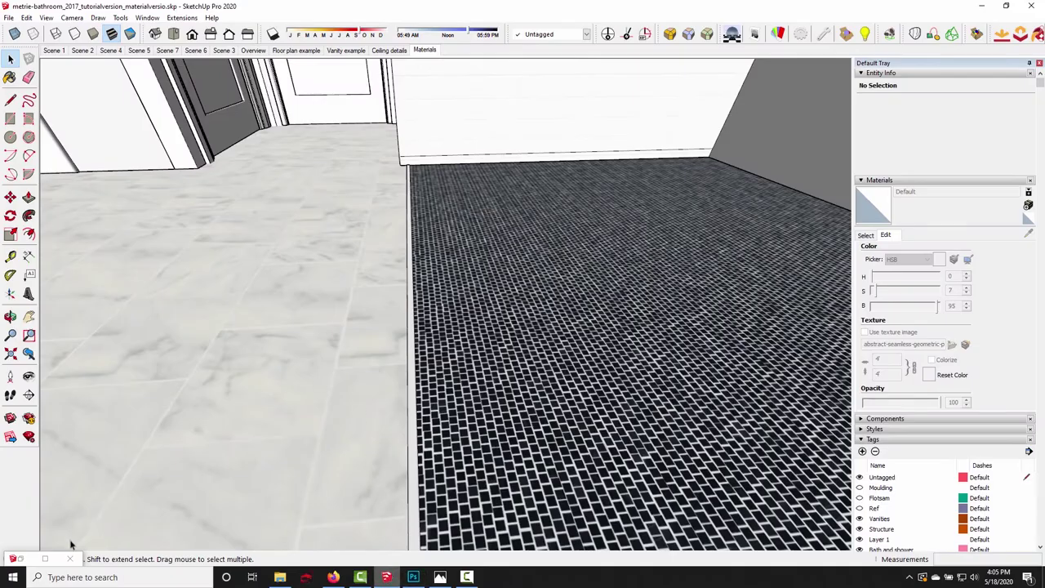
# - Browse the Tiles - mosaic category in the SU Podium Browser for shower floor materials, and minimize the browser
pyautogui.click(45, 558)
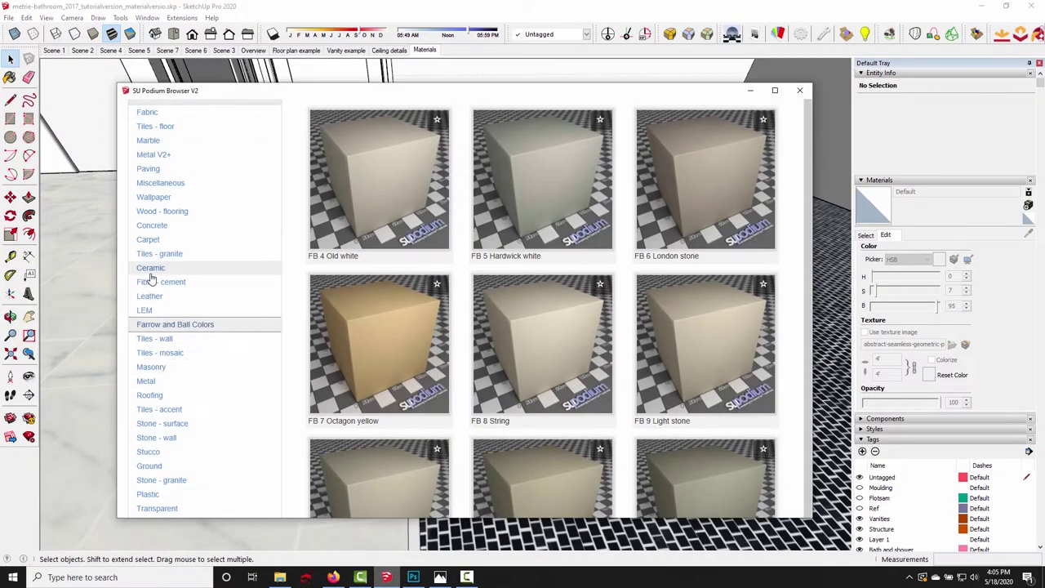
pyautogui.click(155, 358)
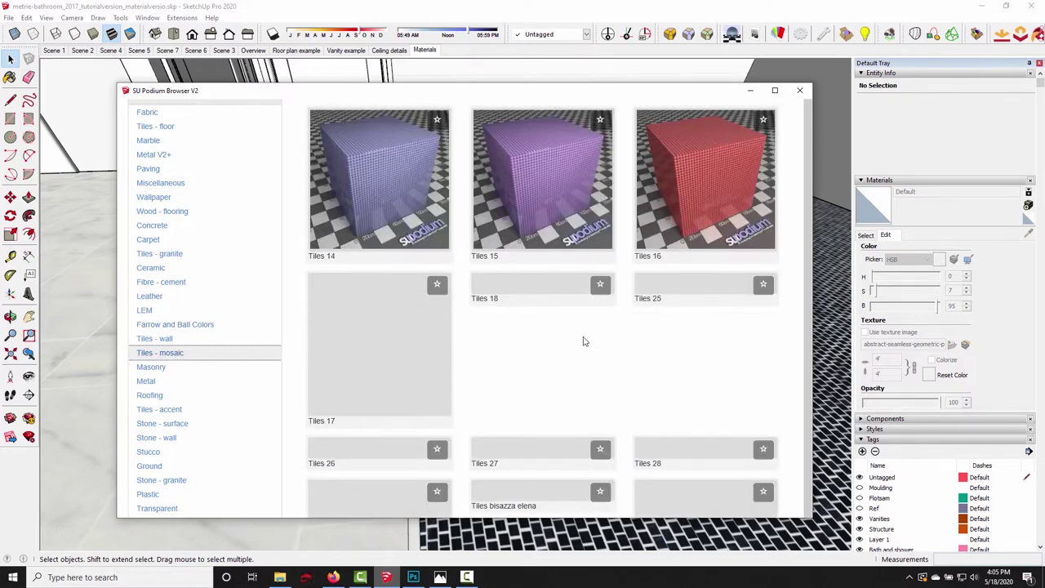
pyautogui.scroll(-5, 583, 339)
pyautogui.scroll(-9, 583, 343)
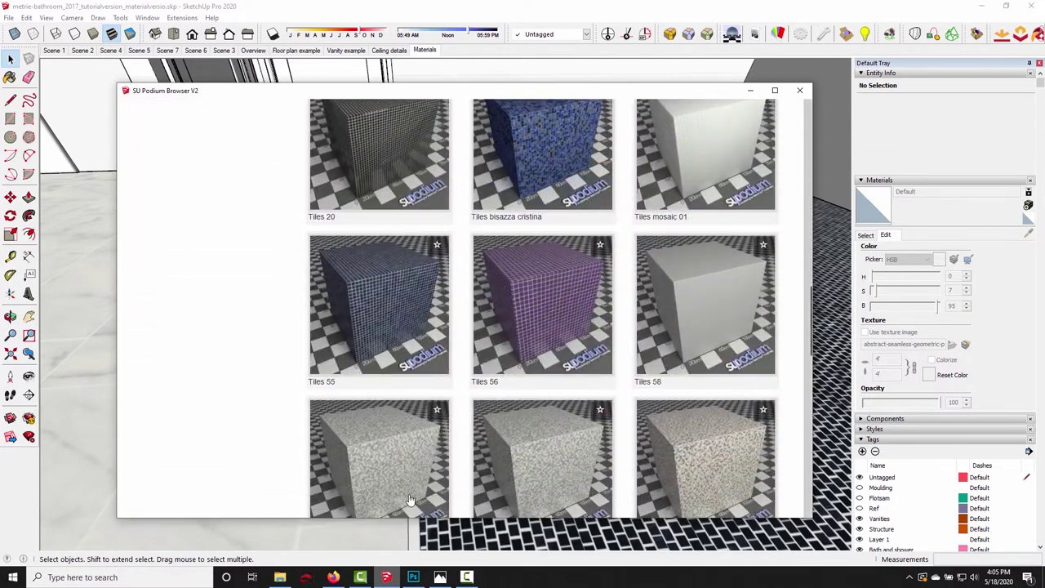
pyautogui.click(749, 90)
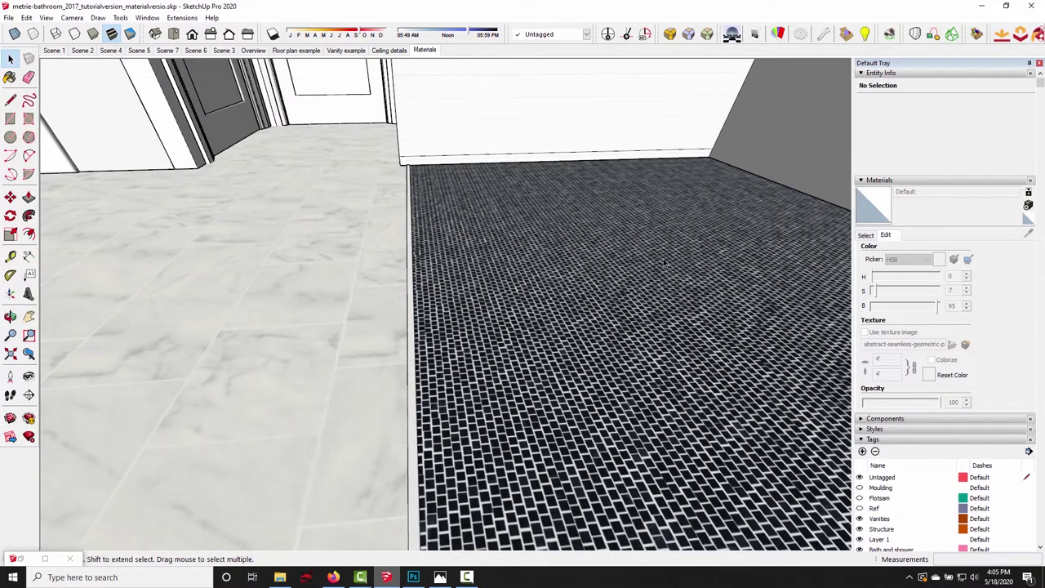
# - Sample the shower floor's black mosaic tile and PDM_Tiles_white to examine their Podium material properties
pyautogui.click(778, 33)
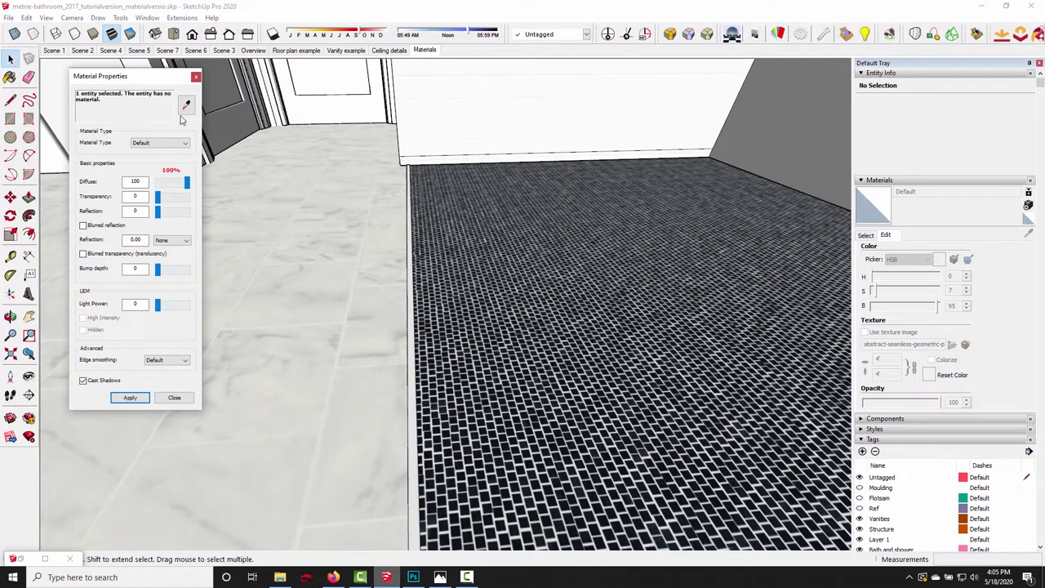
pyautogui.click(186, 104)
pyautogui.click(631, 270)
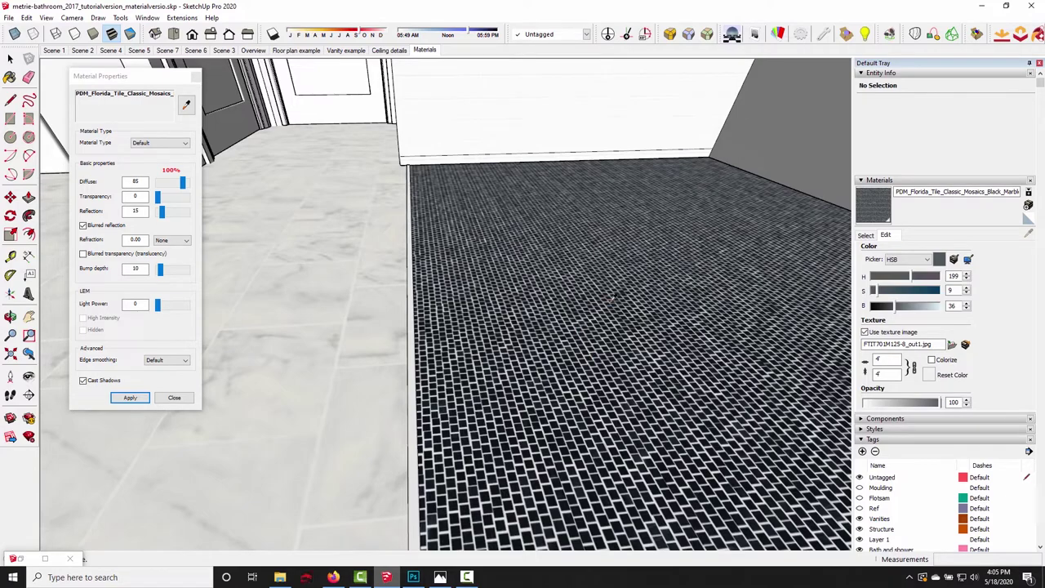
pyautogui.click(196, 80)
pyautogui.moveTo(447, 173); pyautogui.dragTo(443, 169, button='middle')
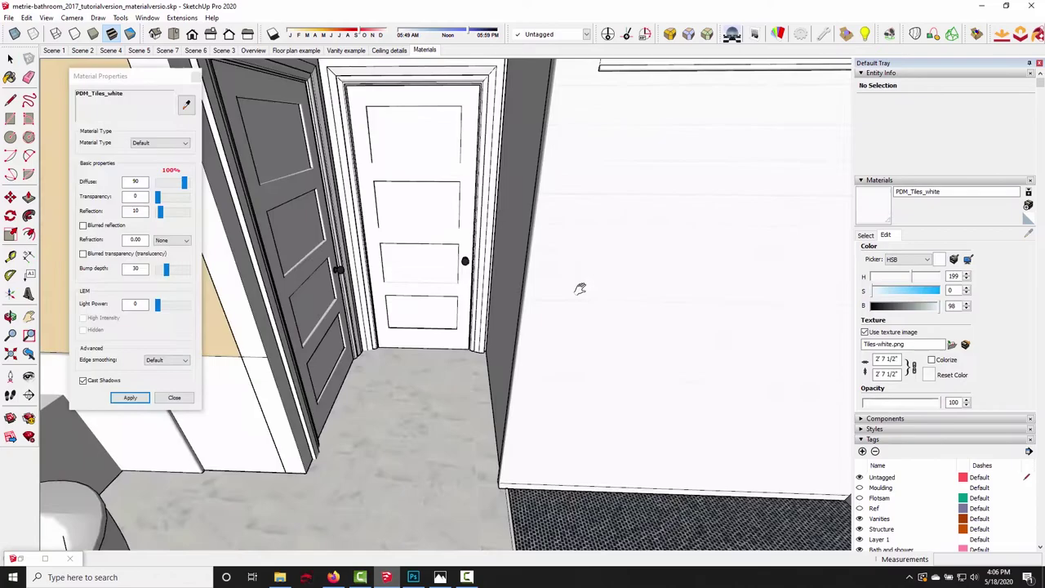
pyautogui.moveTo(581, 288); pyautogui.dragTo(473, 461, button='middle')
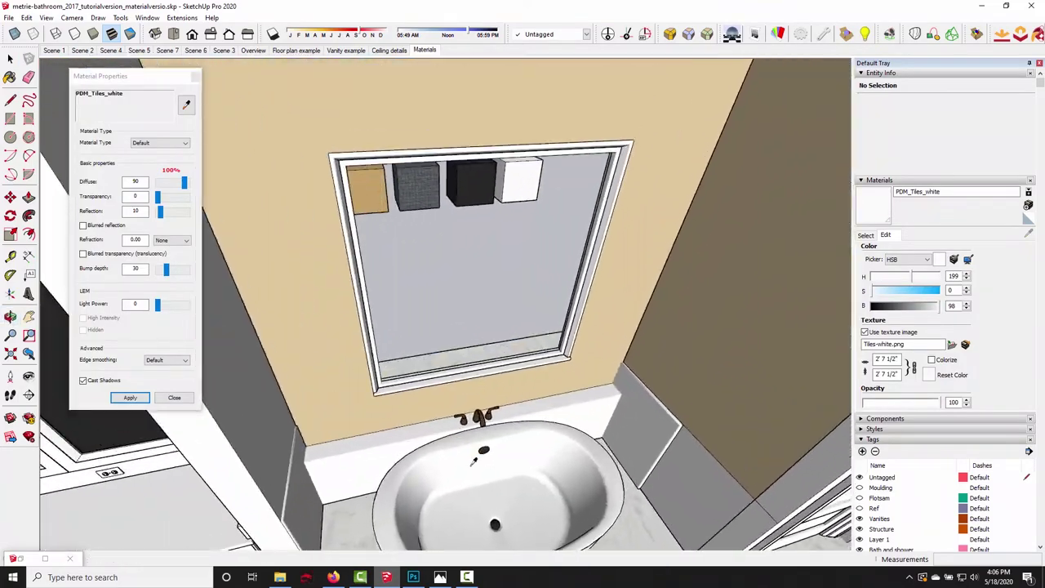
# - Switch to the Photos app, examine the patterned tile around the tub window in RBRR3003.jpg, and return to SketchUp
pyautogui.click(434, 582)
pyautogui.click(439, 577)
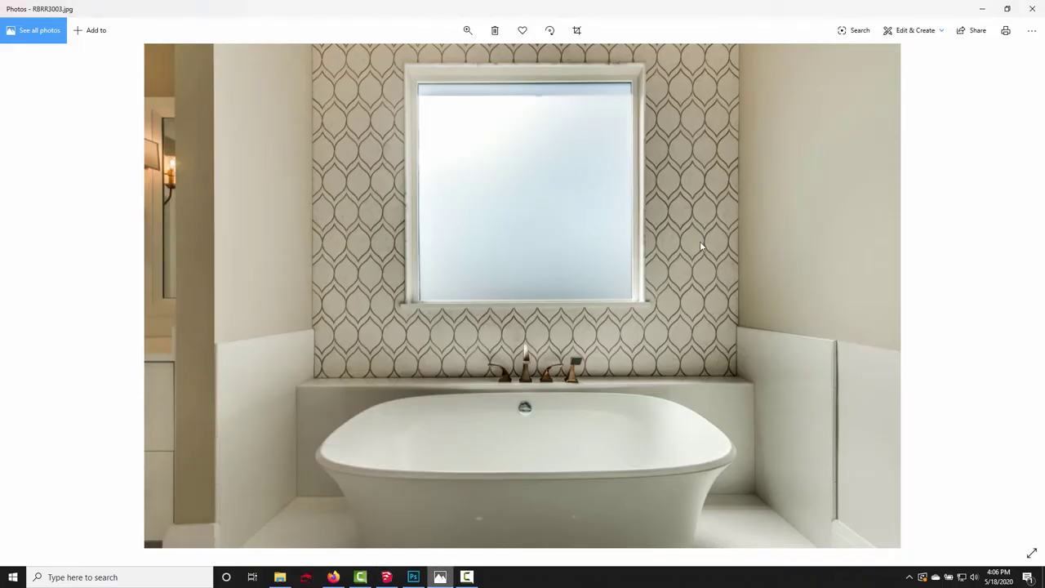
pyautogui.scroll(4, 379, 230)
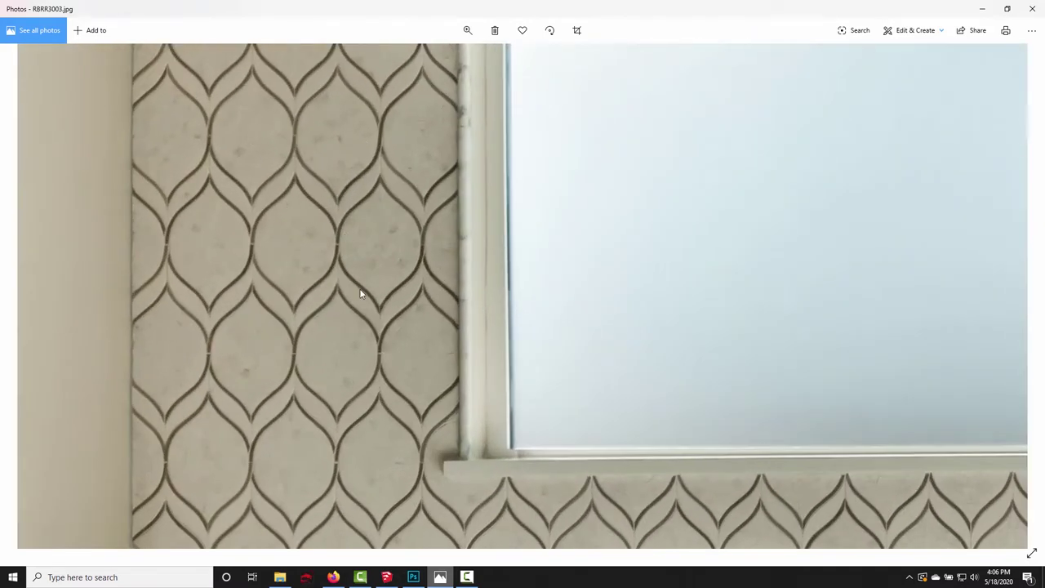
pyautogui.click(982, 9)
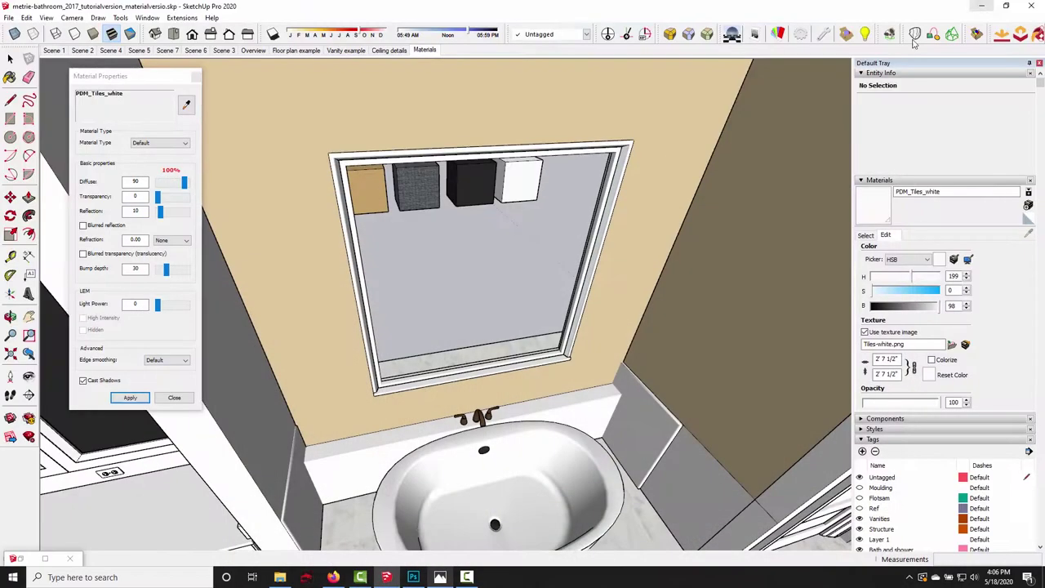
# - Switch to File Explorer, preview abstract-seamless-geometric-pattern.jpg from the Textures folder in Photos, and return to SketchUp
pyautogui.click(280, 577)
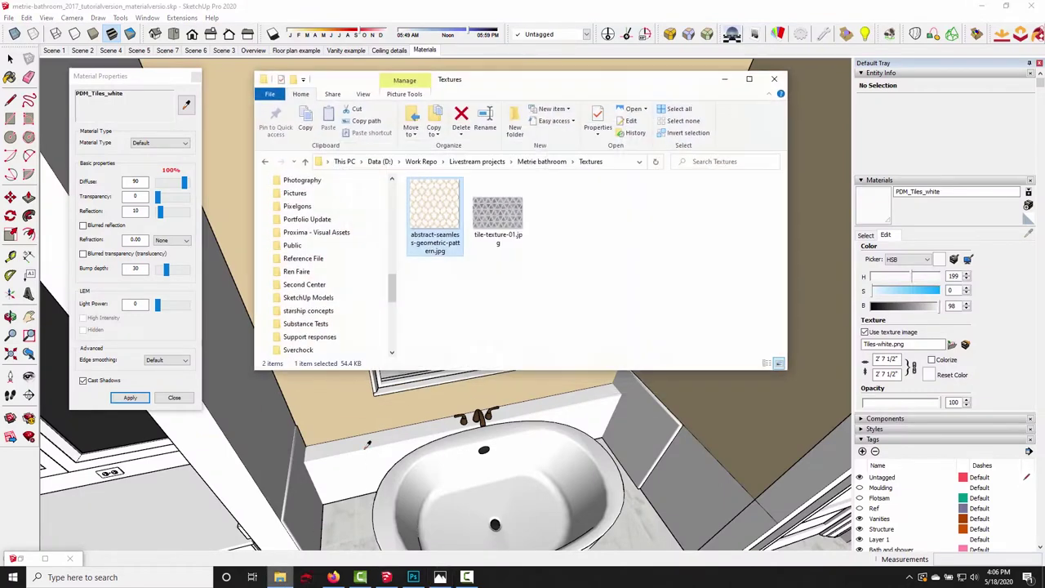
pyautogui.doubleClick(438, 225)
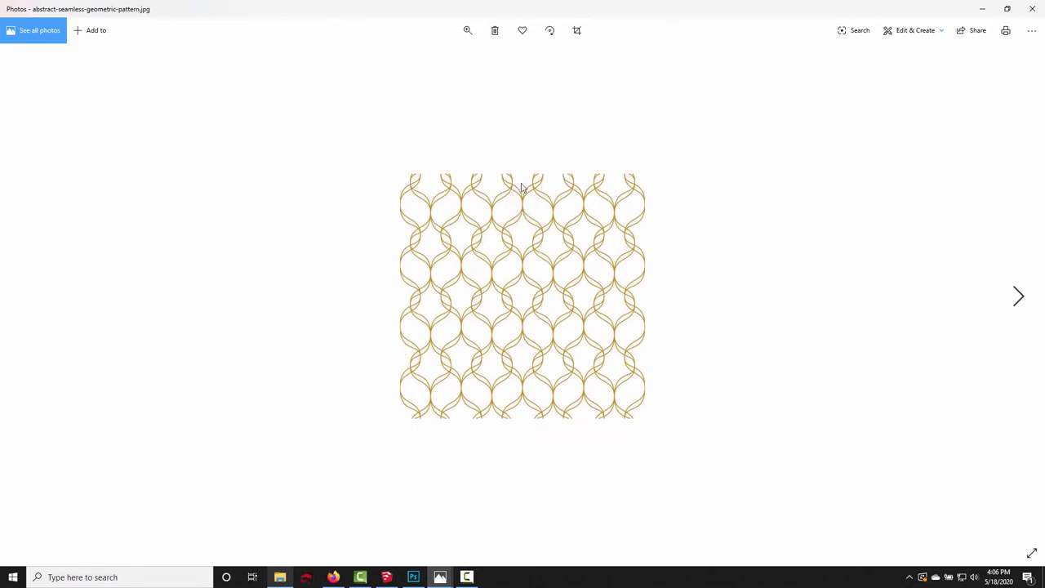
pyautogui.click(982, 8)
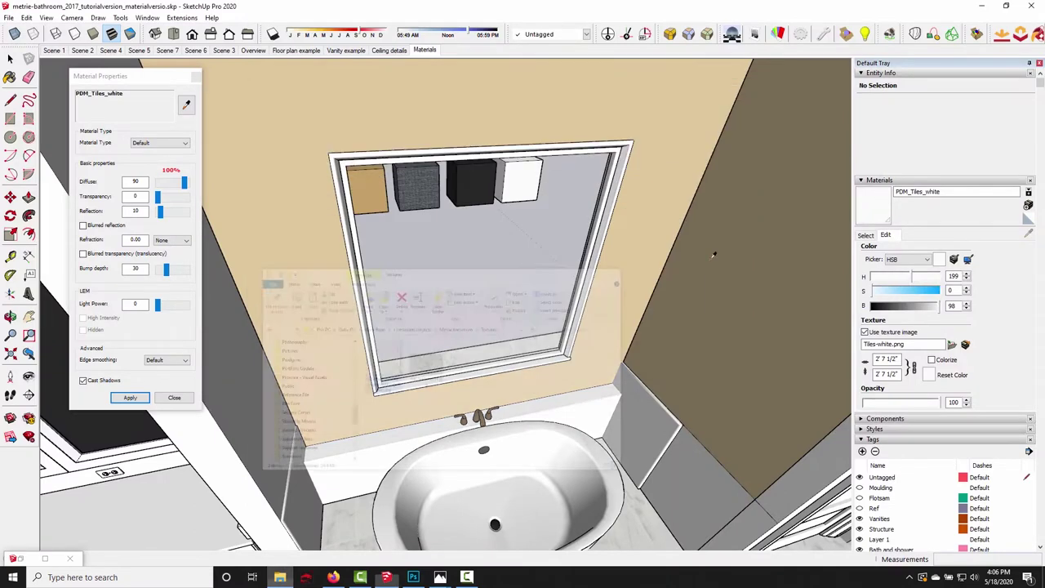
pyautogui.click(724, 79)
# - Create a material named Geometric tile using abstract-seamless-geometric-pattern.jpg as its texture, sized 3' 6" by 3' 6"
pyautogui.moveTo(774, 312); pyautogui.dragTo(578, 243, button='middle')
pyautogui.keyDown('alt'); pyautogui.click(578, 243); pyautogui.keyUp('alt')
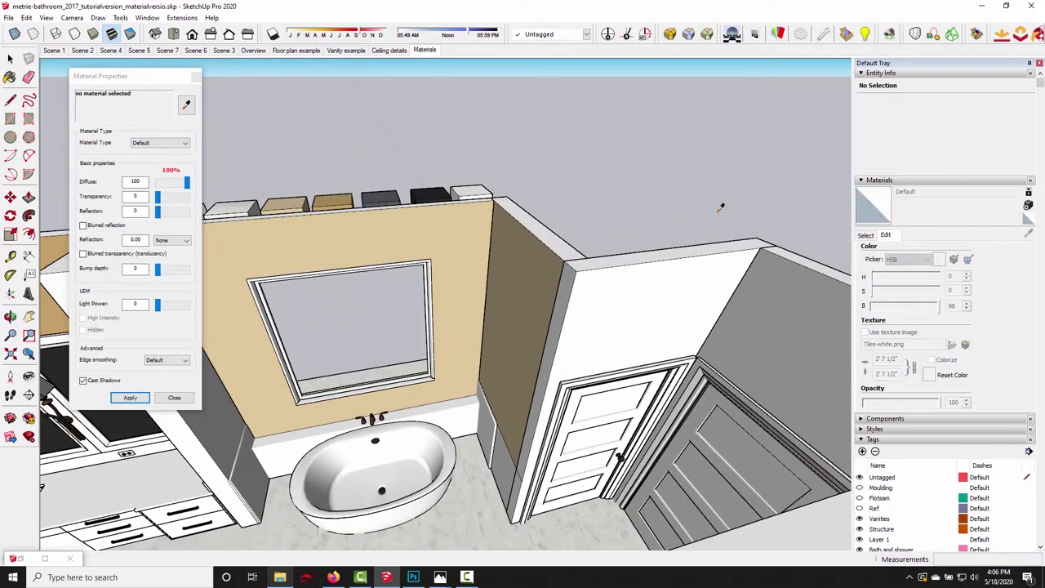
pyautogui.click(1028, 206)
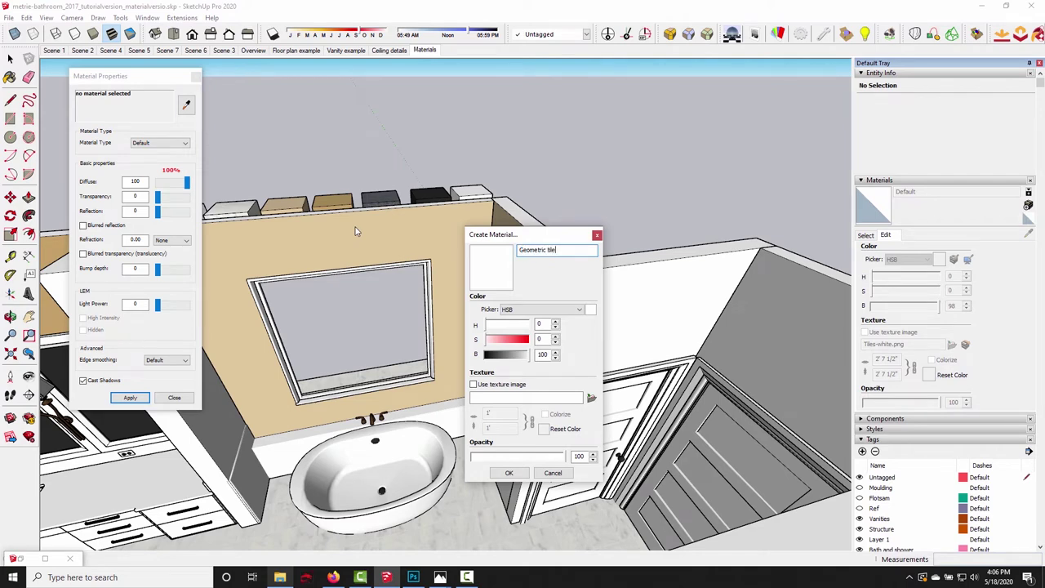
pyautogui.click(472, 385)
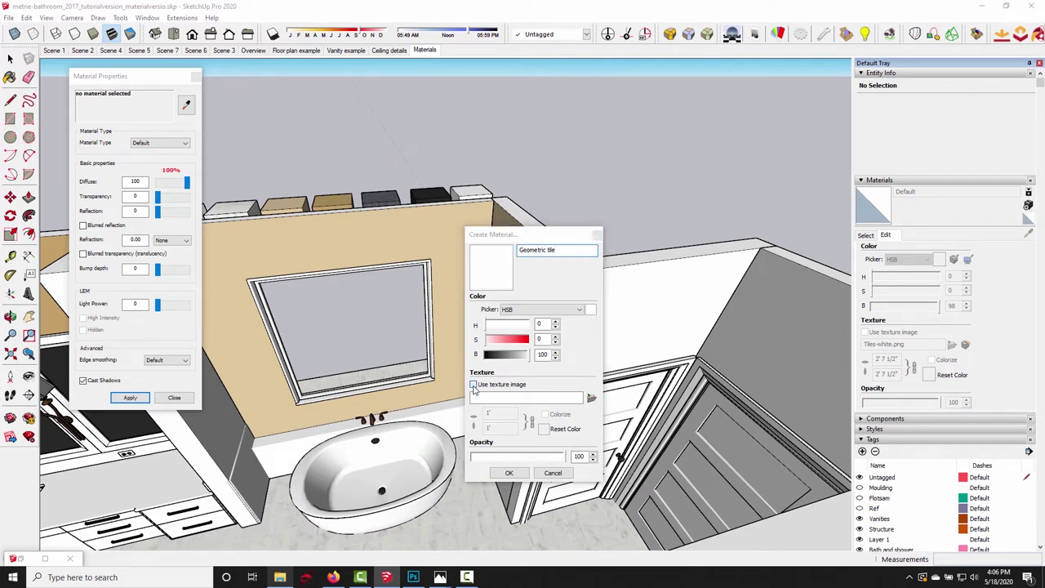
pyautogui.click(472, 322)
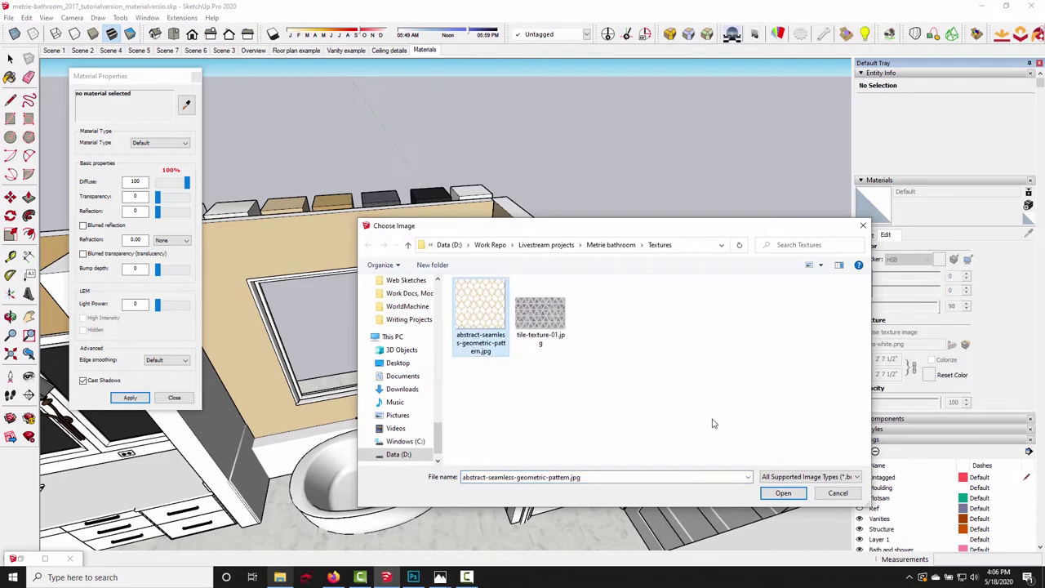
pyautogui.click(782, 494)
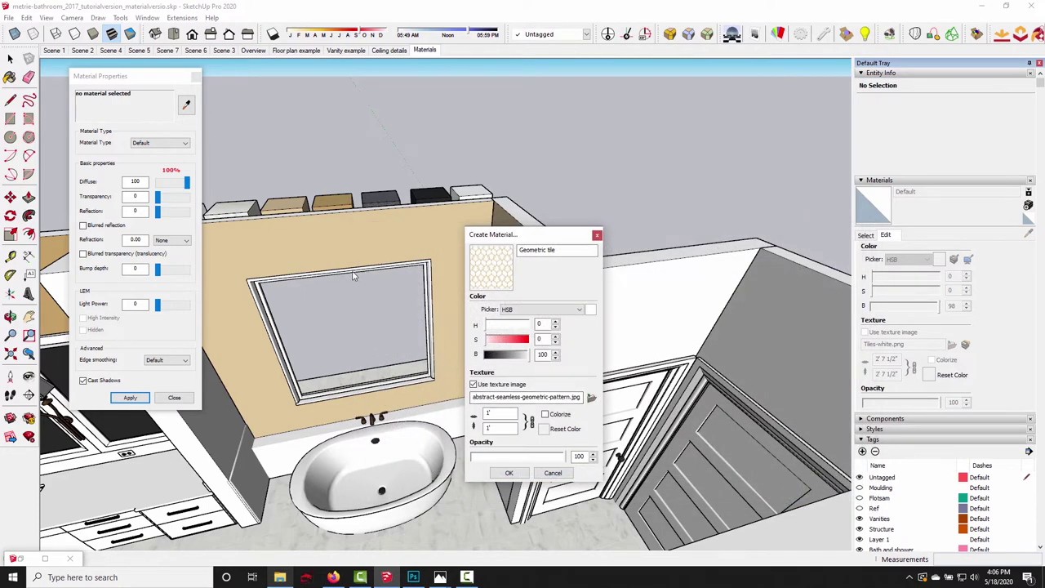
pyautogui.moveTo(504, 414); pyautogui.dragTo(349, 407)
pyautogui.click(509, 472)
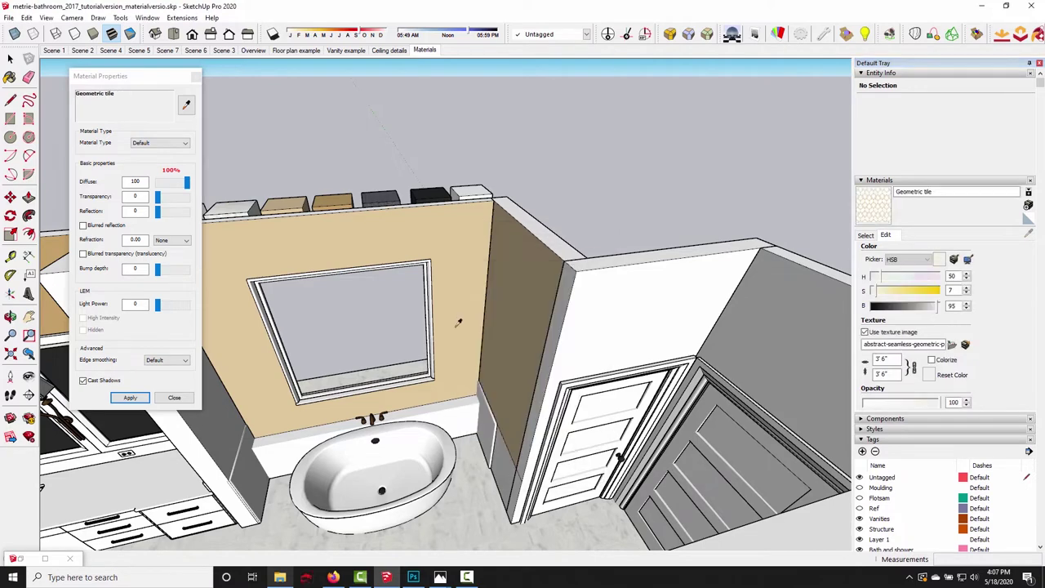
# - Open the window wall group behind the tub, paint its face around the window with Geometric tile, and leave the group
pyautogui.press('space')
pyautogui.tripleClick(452, 281)
pyautogui.click(297, 250)
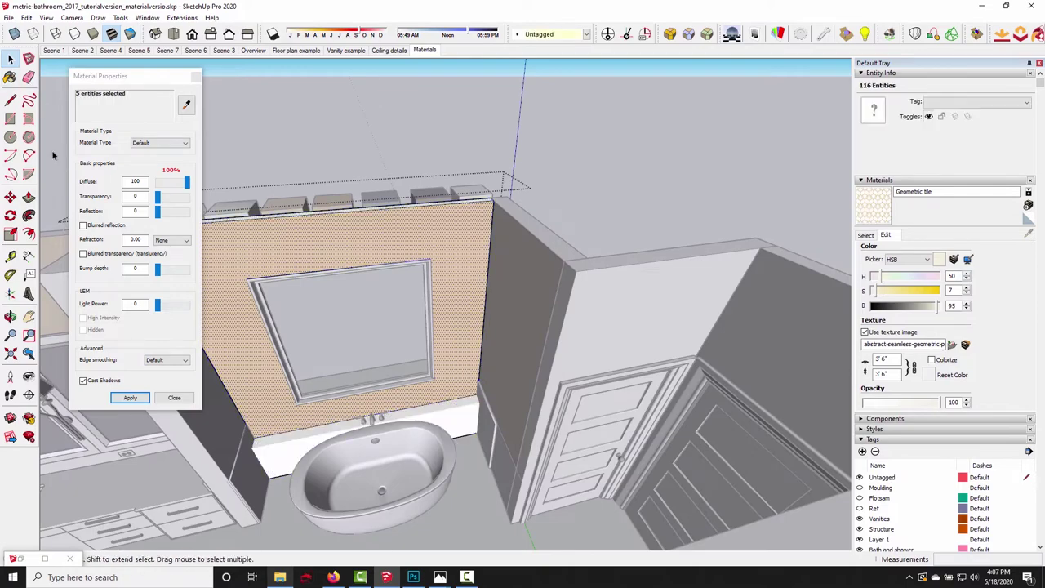
pyautogui.press('b')
pyautogui.click(356, 234)
pyautogui.press('space')
pyautogui.click(491, 138)
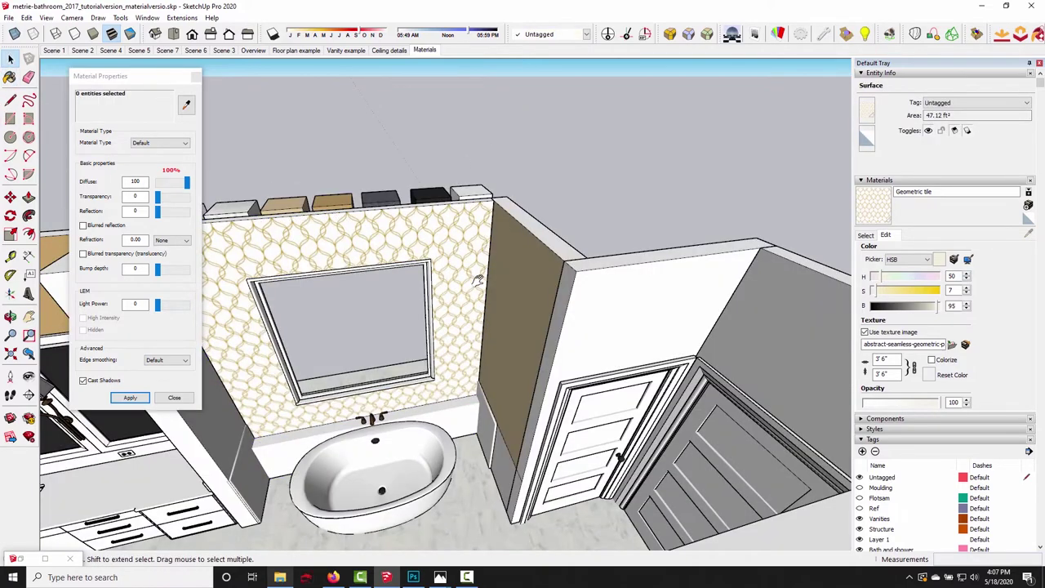
pyautogui.moveTo(457, 326)
pyautogui.mouseDown(button='middle')
pyautogui.moveTo(516, 263)
pyautogui.moveTo(512, 238)
pyautogui.mouseUp(button='middle')
pyautogui.moveTo(367, 320); pyautogui.dragTo(431, 356, button='middle')
pyautogui.scroll(-5, 430, 356)
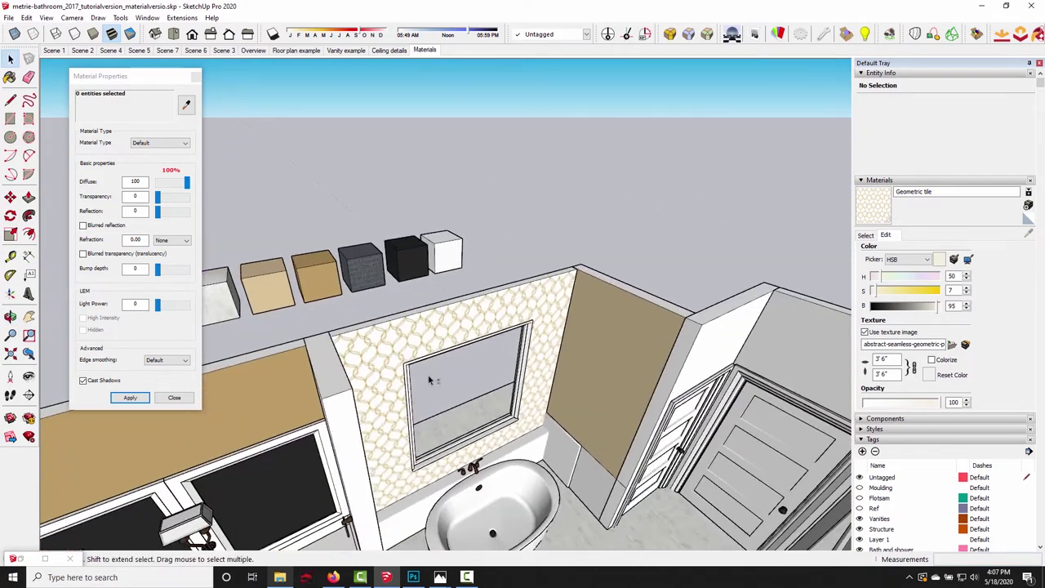
# - Paint the decorative band faces on the shower walls with the Geometric tile material and return to the vanity area
pyautogui.moveTo(372, 438); pyautogui.dragTo(312, 306, button='middle')
pyautogui.moveTo(351, 363)
pyautogui.mouseDown(button='middle')
pyautogui.moveTo(459, 403)
pyautogui.moveTo(587, 212)
pyautogui.moveTo(525, 236)
pyautogui.moveTo(555, 182)
pyautogui.moveTo(620, 220)
pyautogui.moveTo(518, 234)
pyautogui.moveTo(765, 210)
pyautogui.moveTo(582, 215)
pyautogui.moveTo(637, 294)
pyautogui.moveTo(440, 340)
pyautogui.moveTo(416, 379)
pyautogui.mouseUp(button='middle')
pyautogui.scroll(5, 419, 417)
pyautogui.click(562, 183)
pyautogui.press('b')
pyautogui.click(531, 187)
pyautogui.click(599, 230)
pyautogui.click(767, 209)
pyautogui.press('space')
pyautogui.click(450, 171)
pyautogui.moveTo(449, 171); pyautogui.dragTo(436, 286, button='middle')
pyautogui.scroll(-3, 455, 377)
pyautogui.scroll(6, 435, 334)
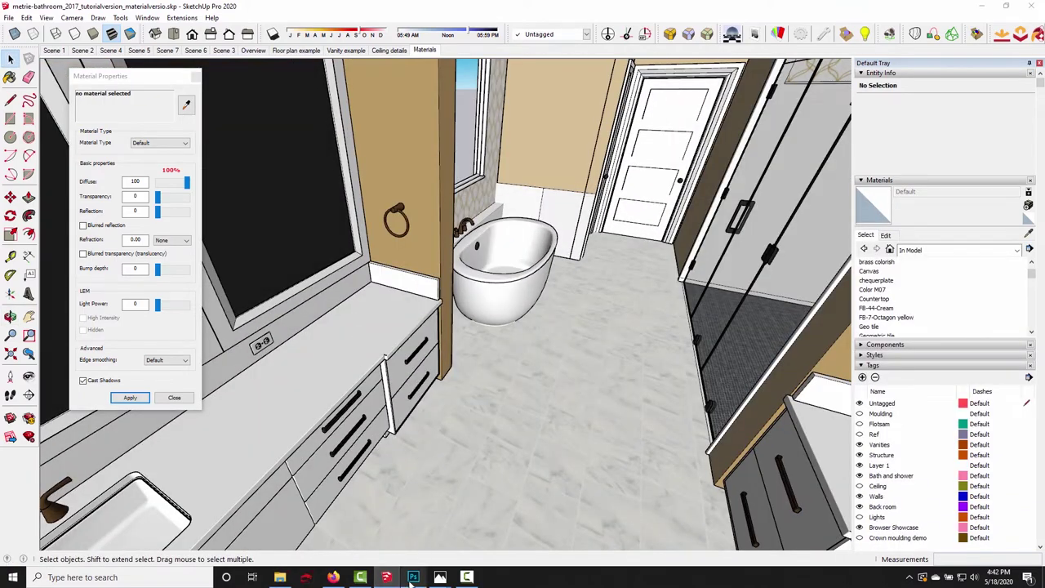
# - Switch to Photoshop, check the glossy countertop in final-with-ref.psd, and return to the vanity sink in SketchUp
pyautogui.click(413, 577)
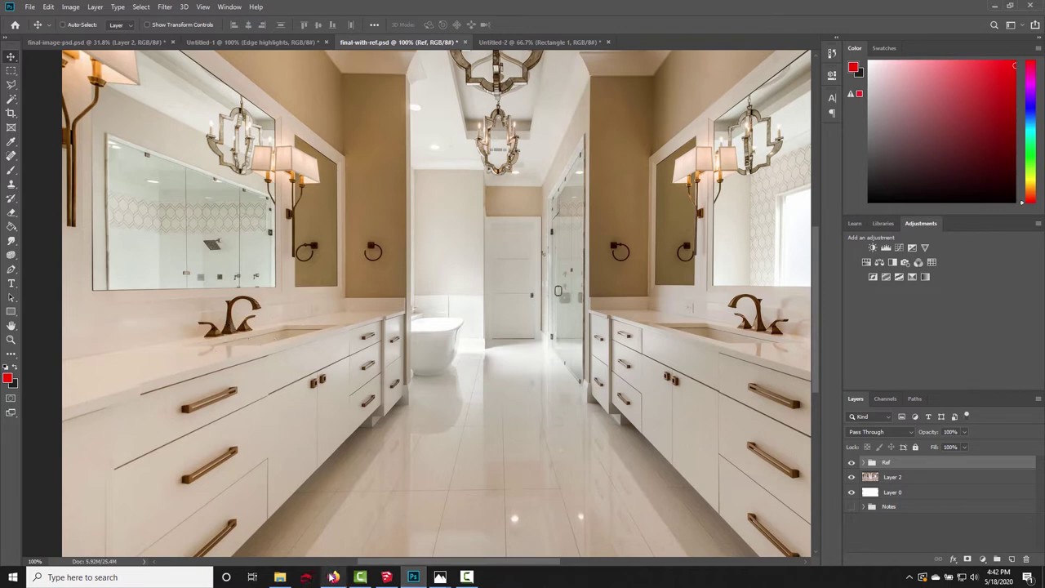
pyautogui.click(386, 577)
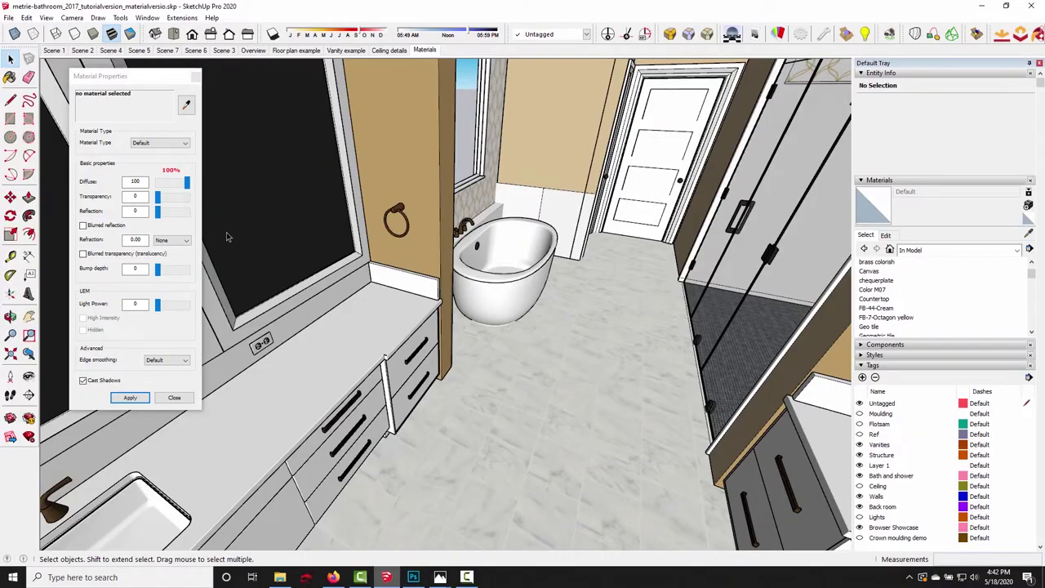
pyautogui.moveTo(225, 464); pyautogui.dragTo(451, 253, button='middle')
pyautogui.scroll(-2, 175, 521)
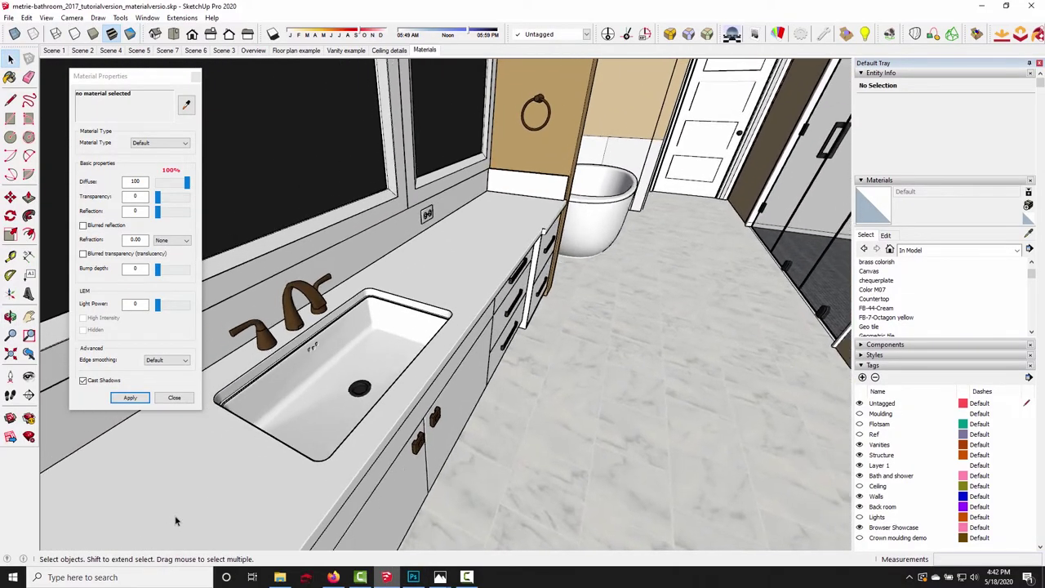
pyautogui.moveTo(176, 520); pyautogui.dragTo(237, 501, button='middle')
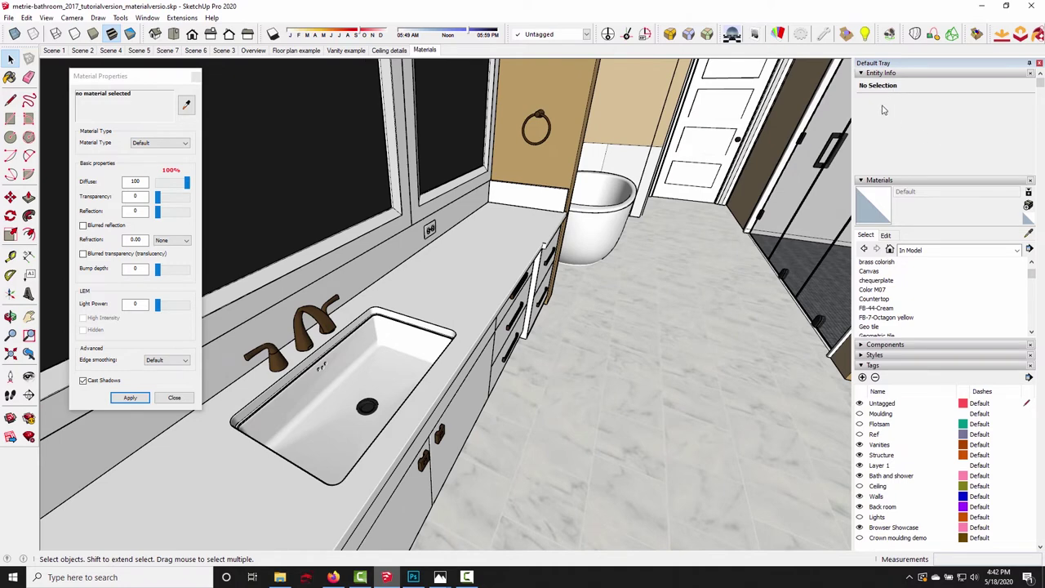
# - Create a plain white material named Reflective countertop
pyautogui.click(1027, 205)
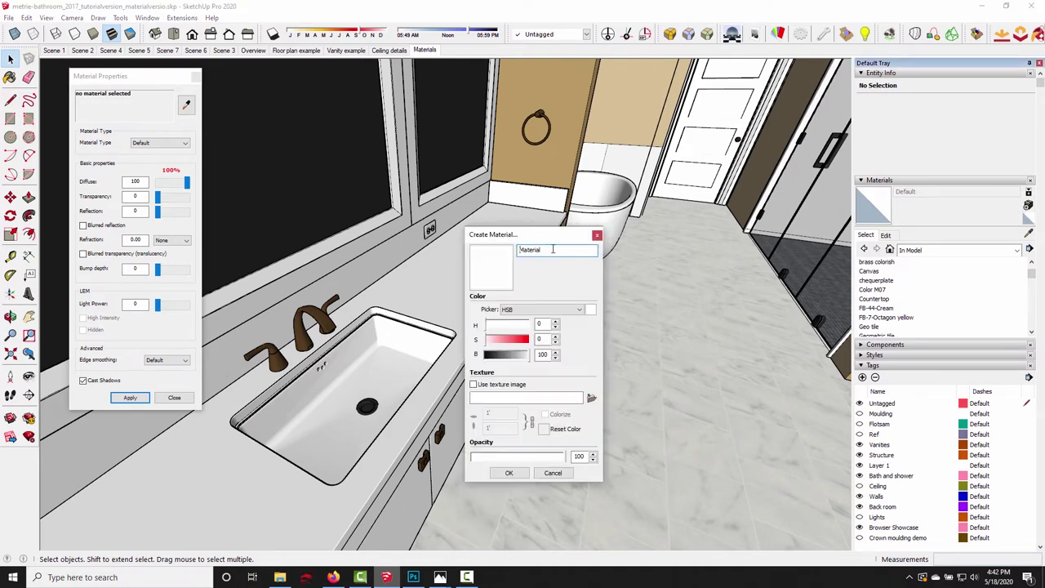
pyautogui.moveTo(552, 250); pyautogui.dragTo(418, 254)
pyautogui.press('BackSpace')
pyautogui.click(517, 473)
# - Select all connected geometry of the vanity countertop around the sink, paint it with Reflective countertop, and leave the group
pyautogui.tripleClick(467, 280)
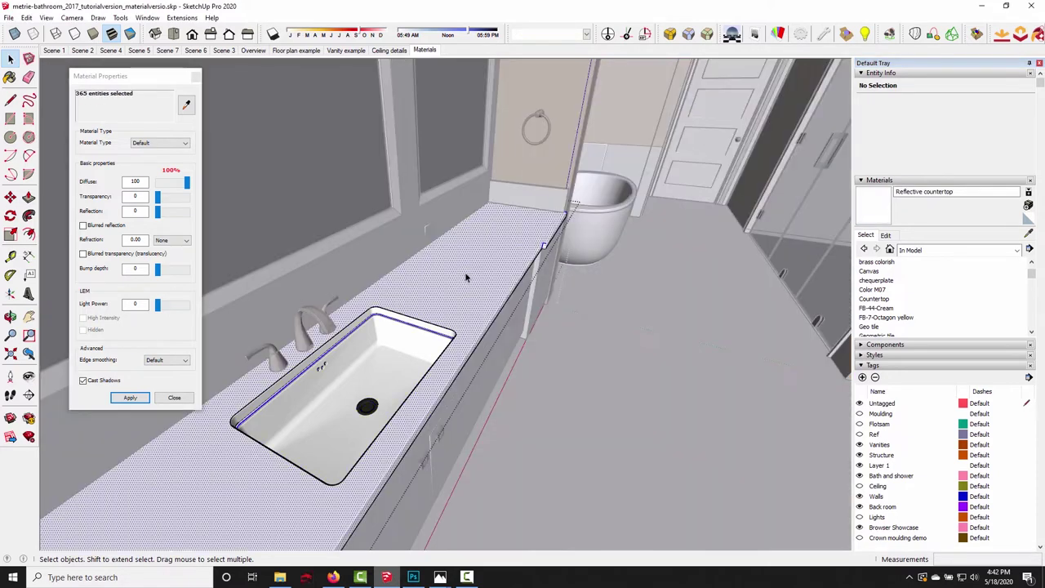
pyautogui.click(10, 78)
pyautogui.click(482, 279)
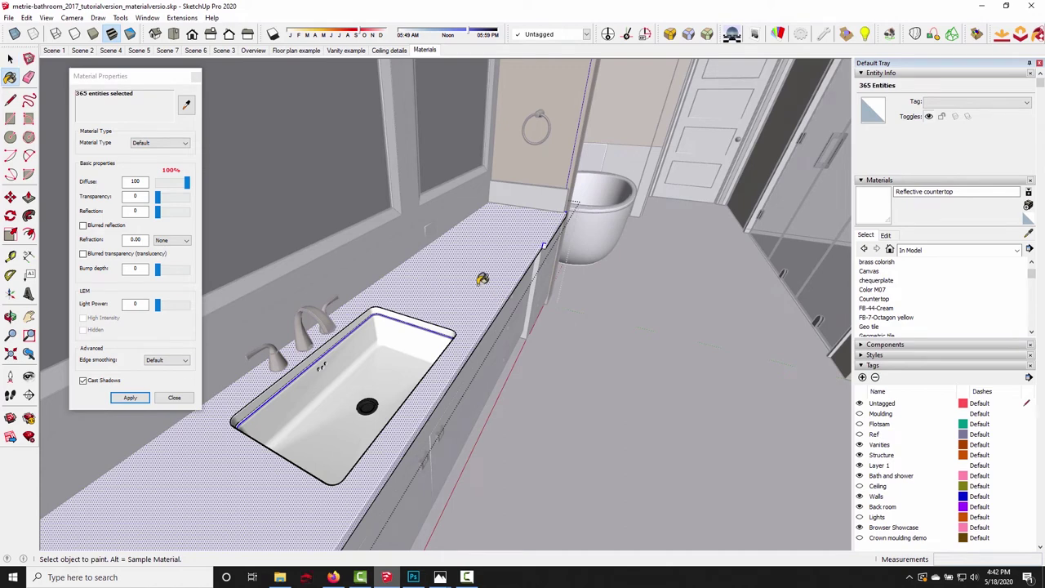
pyautogui.press('space')
pyautogui.click(583, 354)
# - Sample Reflective countertop from the vanity top, set its reflection to 14, and close the material properties
pyautogui.click(186, 105)
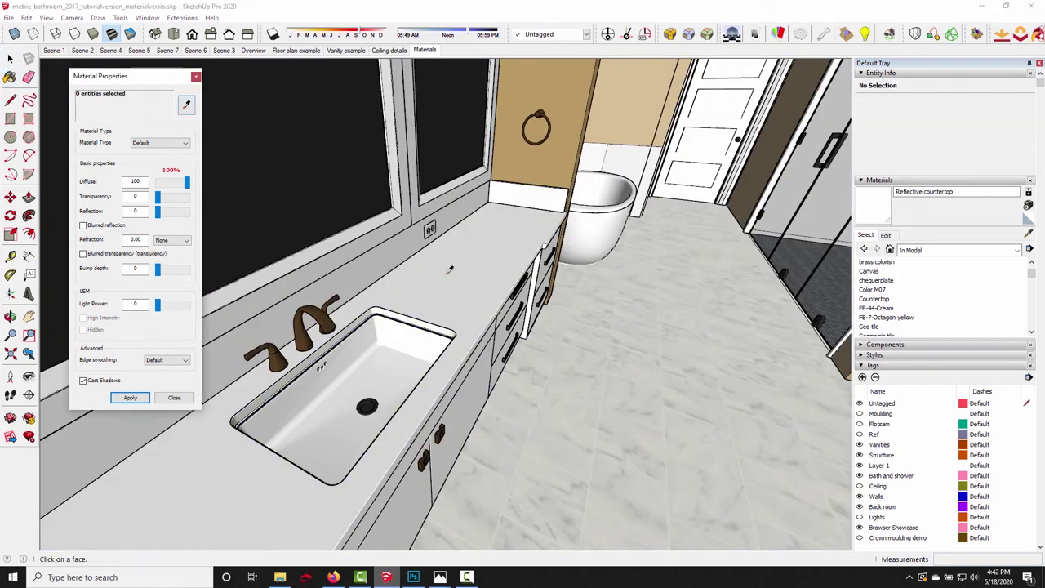
pyautogui.click(469, 287)
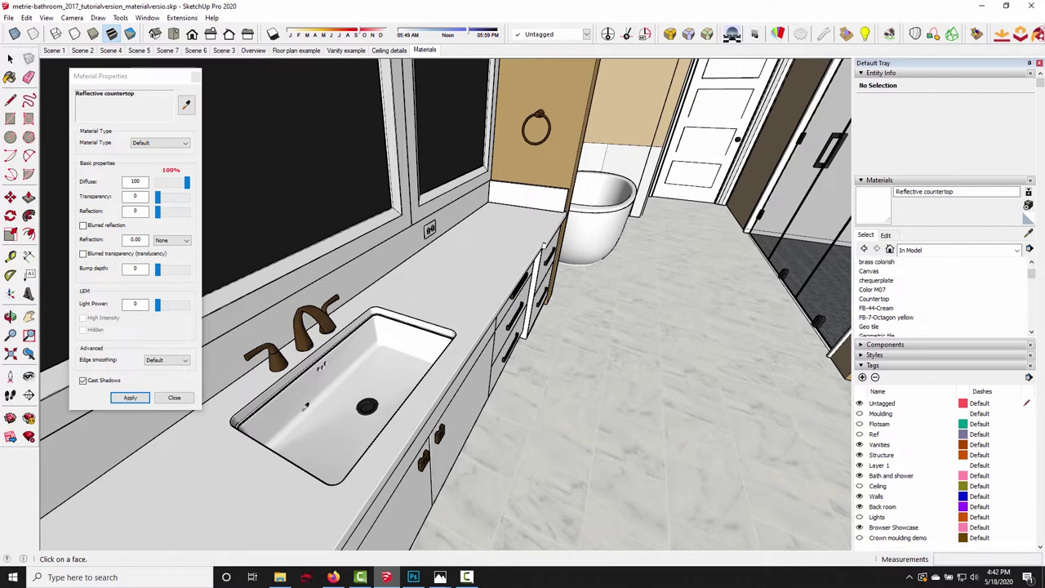
pyautogui.click(137, 210)
pyautogui.write('14')
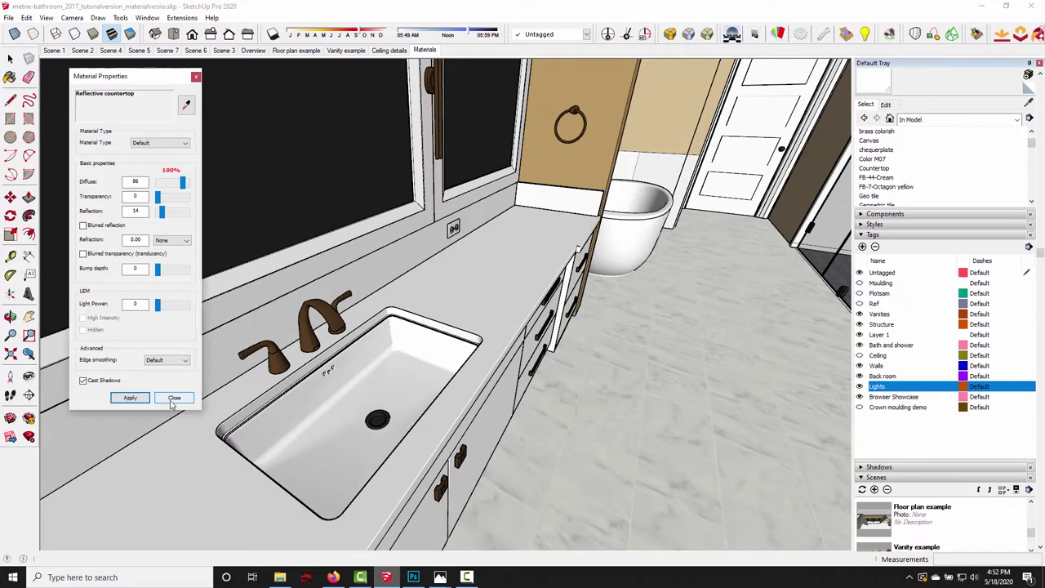
pyautogui.click(173, 397)
# - Switch to Photoshop, examine the fabric wall sconce lampshades in the final-with-ref.psd photo, and return to SketchUp
pyautogui.moveTo(387, 256)
pyautogui.mouseDown(button='middle')
pyautogui.moveTo(274, 297)
pyautogui.moveTo(305, 361)
pyautogui.moveTo(343, 322)
pyautogui.moveTo(429, 306)
pyautogui.moveTo(182, 306)
pyautogui.moveTo(314, 401)
pyautogui.mouseUp(button='middle')
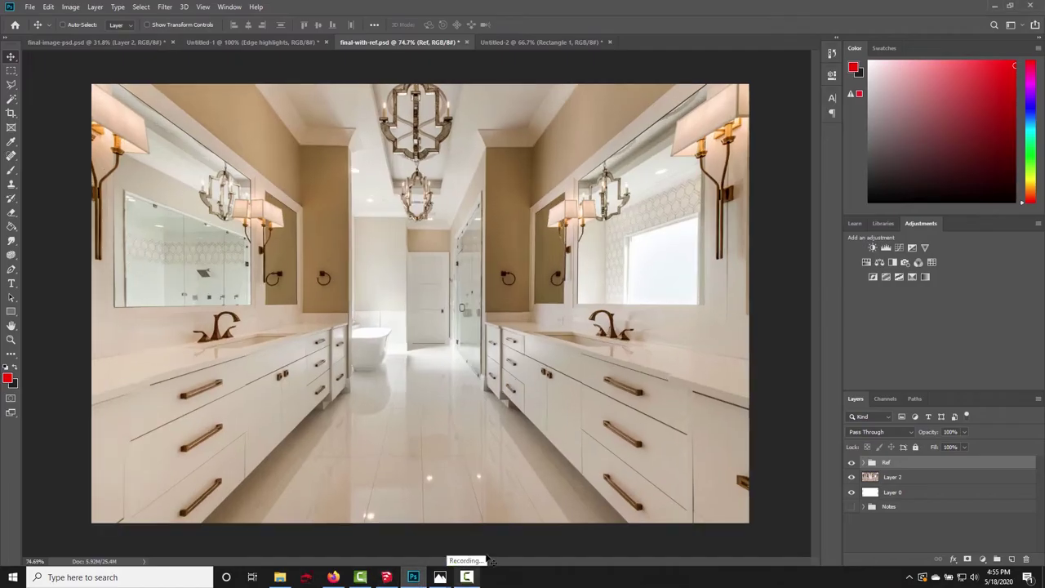
pyautogui.hotkey('ctrl', '+')
pyautogui.moveTo(243, 340); pyautogui.dragTo(517, 401)
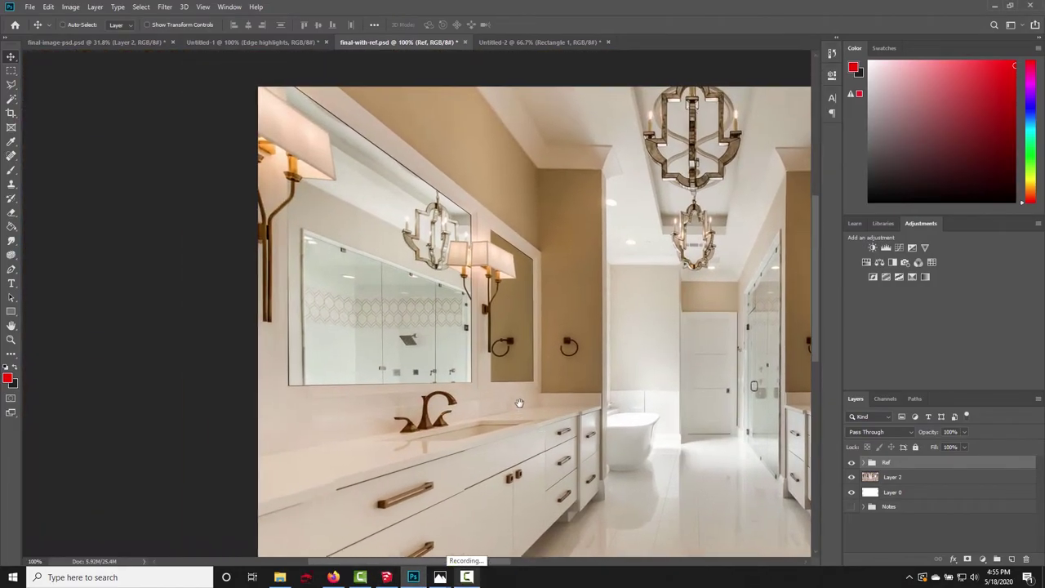
pyautogui.hotkey('ctrl', '+')
pyautogui.moveTo(422, 228); pyautogui.dragTo(310, 359)
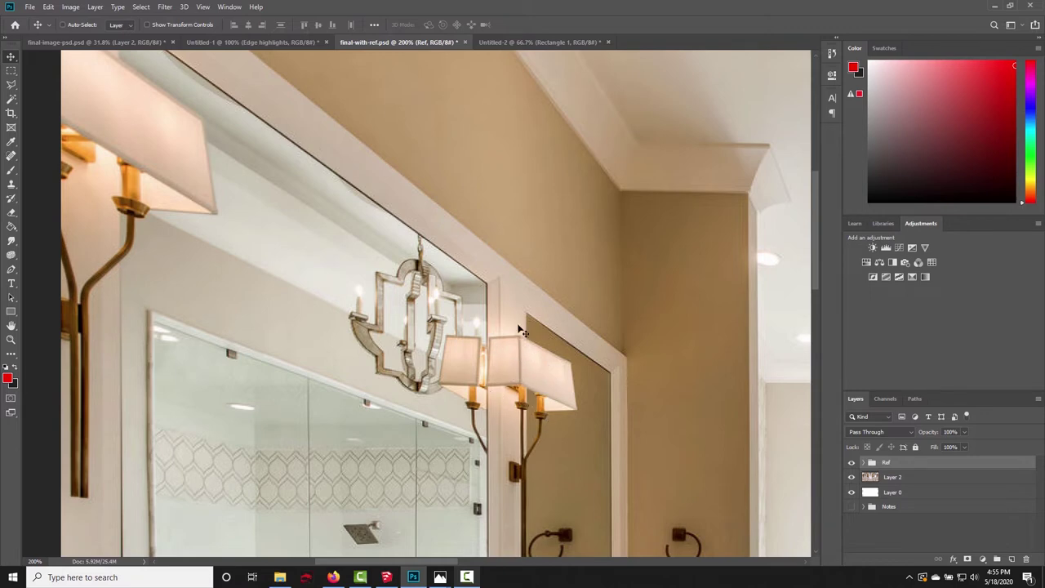
pyautogui.moveTo(489, 500); pyautogui.dragTo(493, 474)
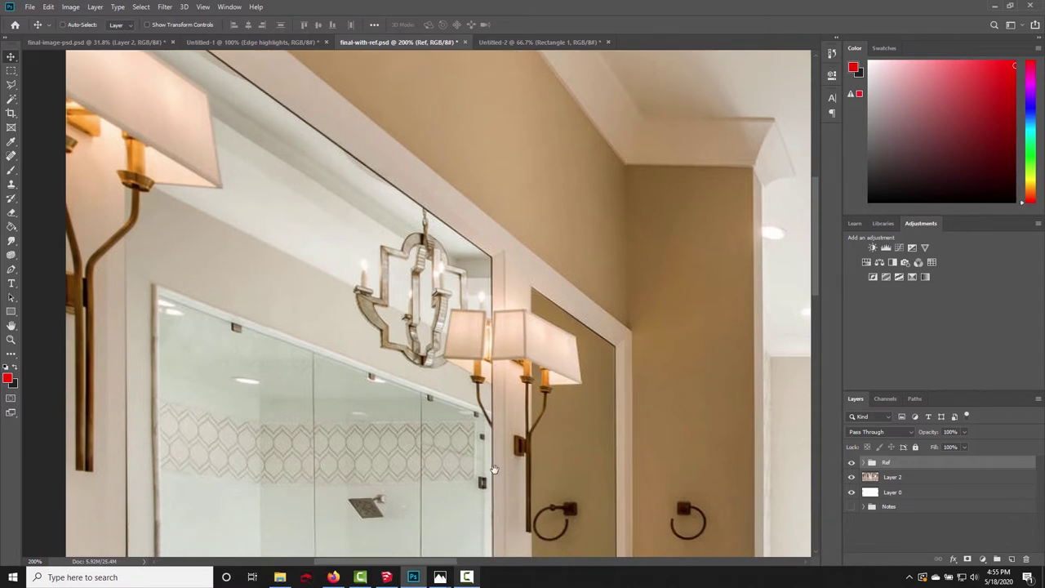
pyautogui.click(397, 576)
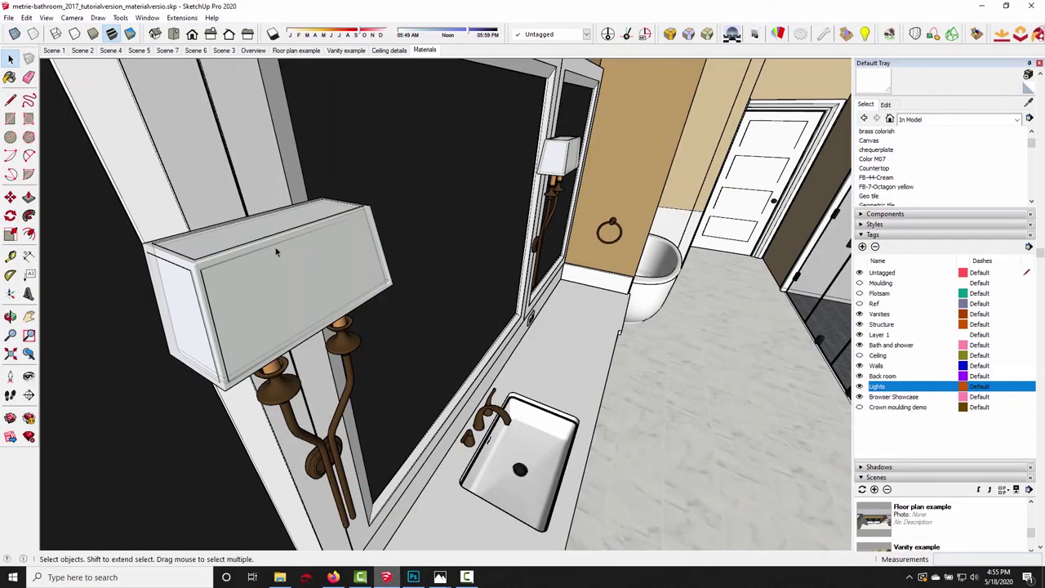
# - Sample the sconce lampshade's Canvas material in Material Properties, keeping the dialog clear of the light fixture
pyautogui.click(777, 34)
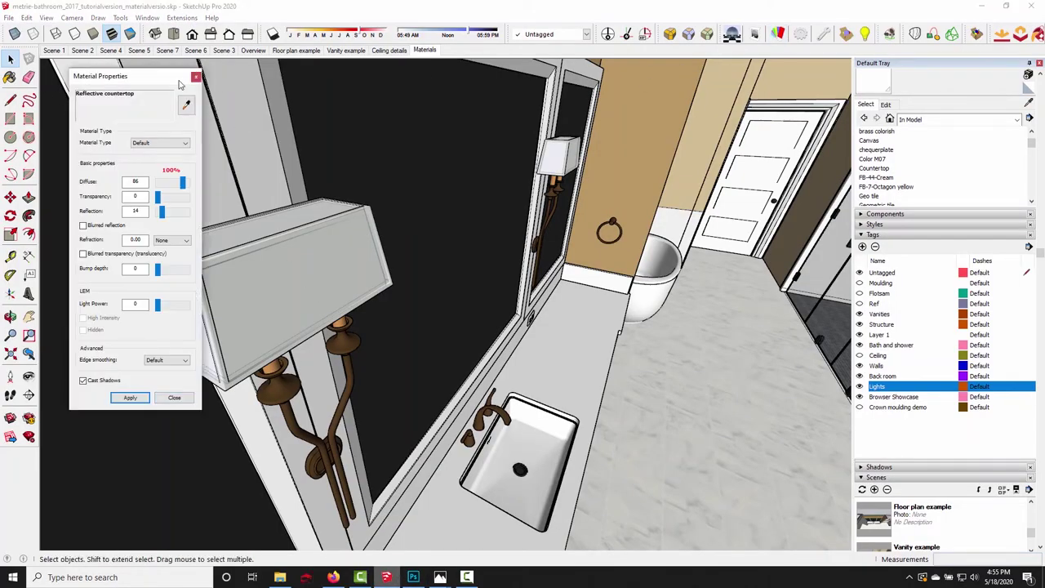
pyautogui.moveTo(181, 70); pyautogui.dragTo(544, 134)
pyautogui.click(545, 165)
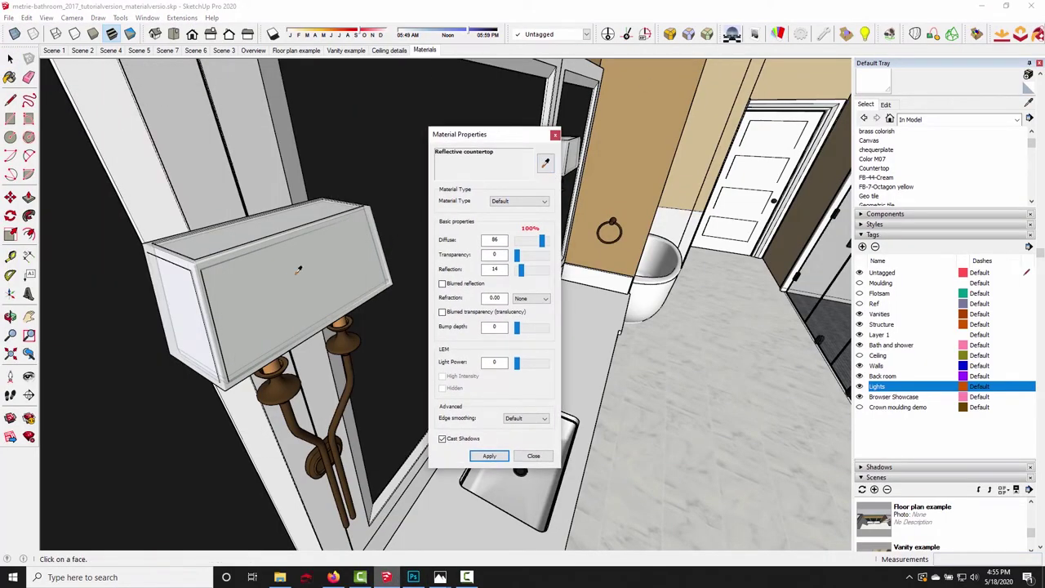
pyautogui.click(299, 270)
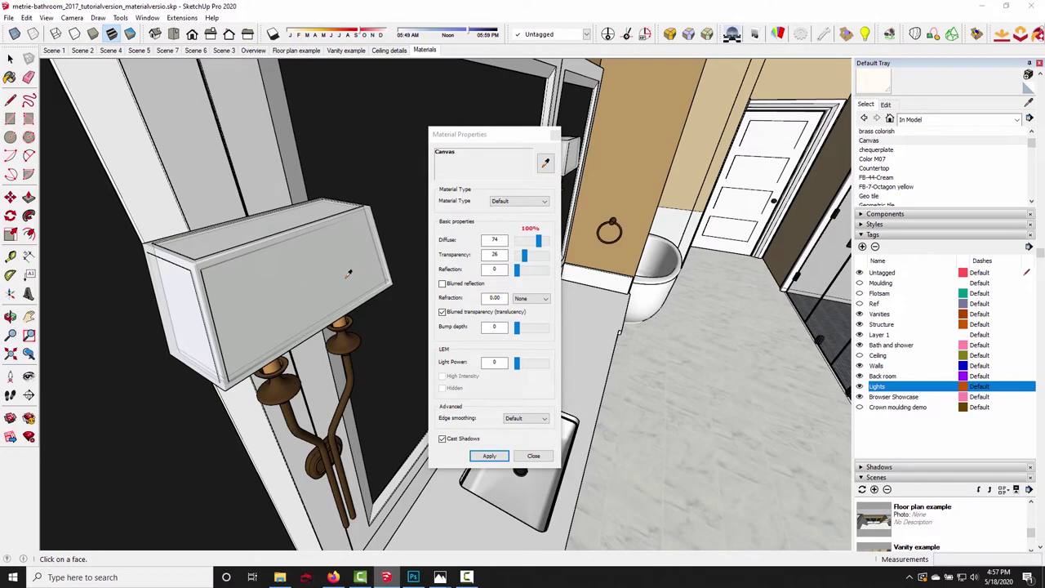
# - Switch to Photoshop, hide the Ref group to show the render, examine its lit sconce lampshades, and return to SketchUp
pyautogui.click(414, 577)
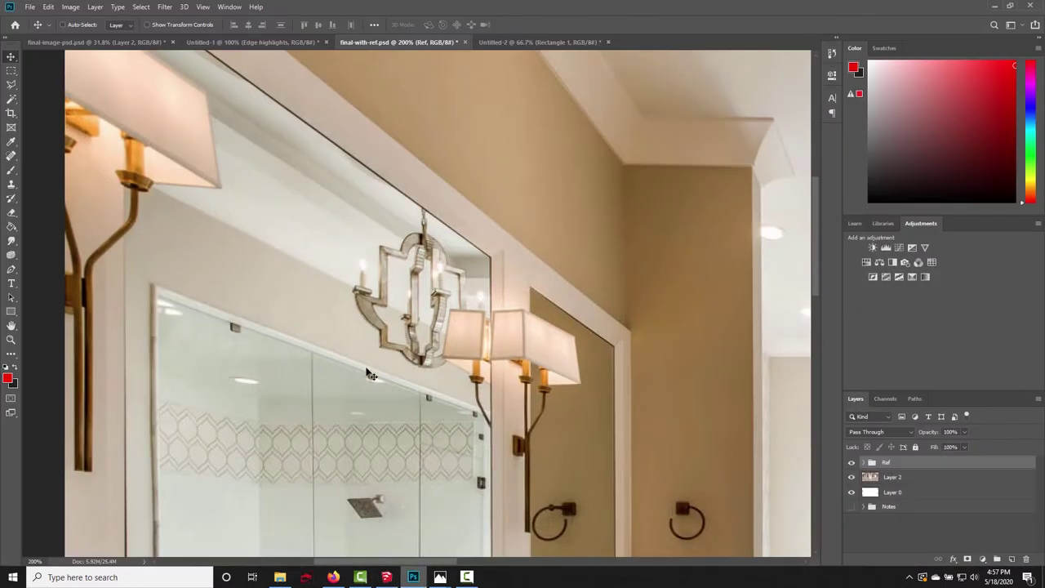
pyautogui.hotkey('ctrl', '0')
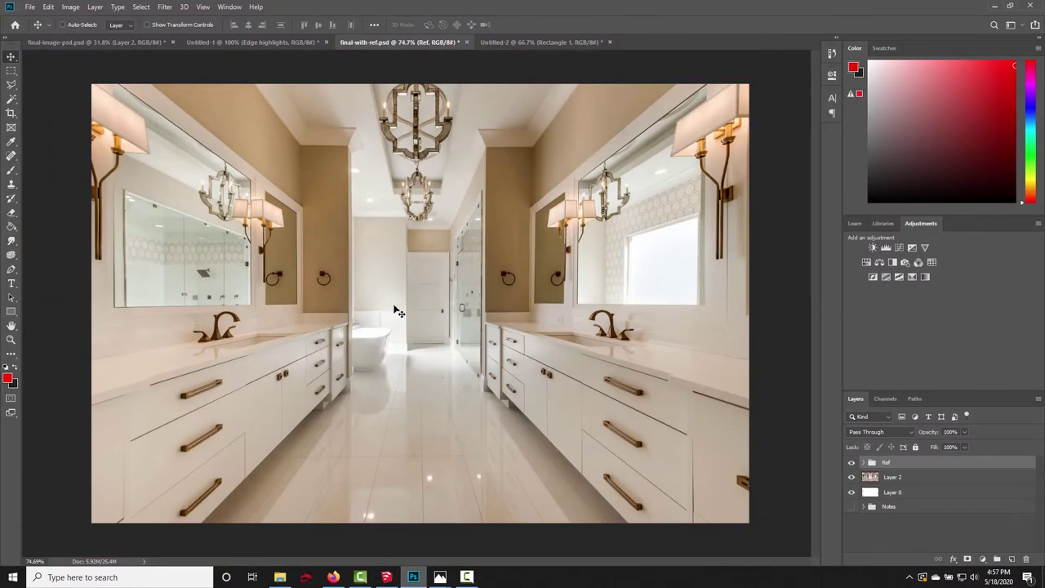
pyautogui.click(852, 463)
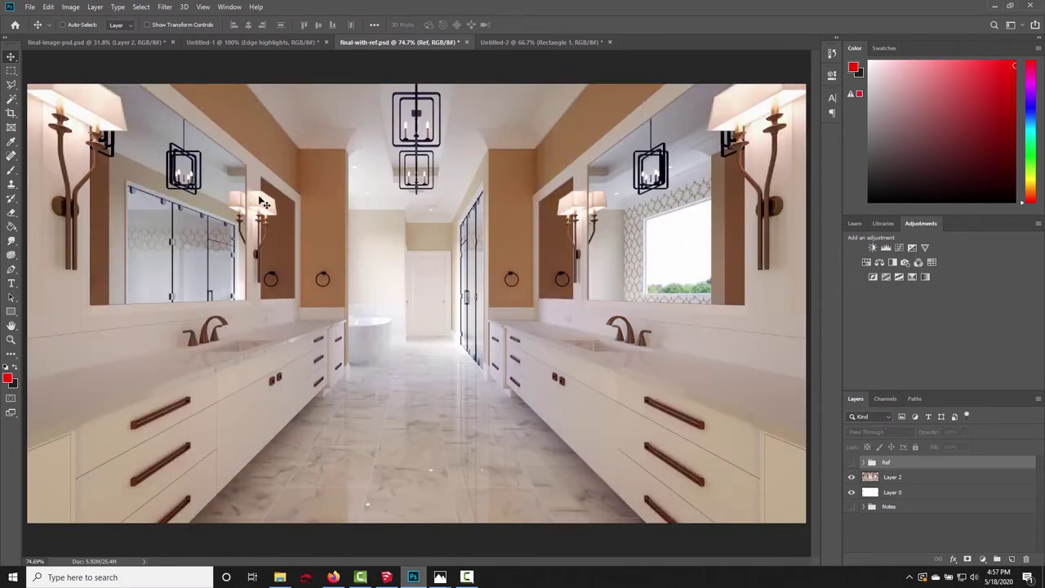
pyautogui.hotkey('ctrl', '+')
pyautogui.hotkey('ctrl', '+')
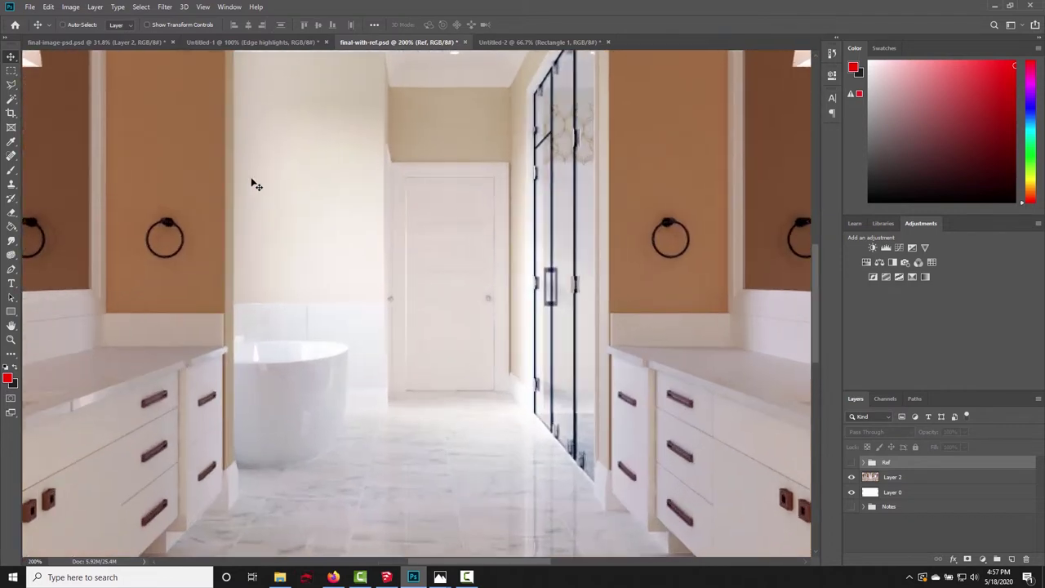
pyautogui.moveTo(216, 165); pyautogui.dragTo(377, 285)
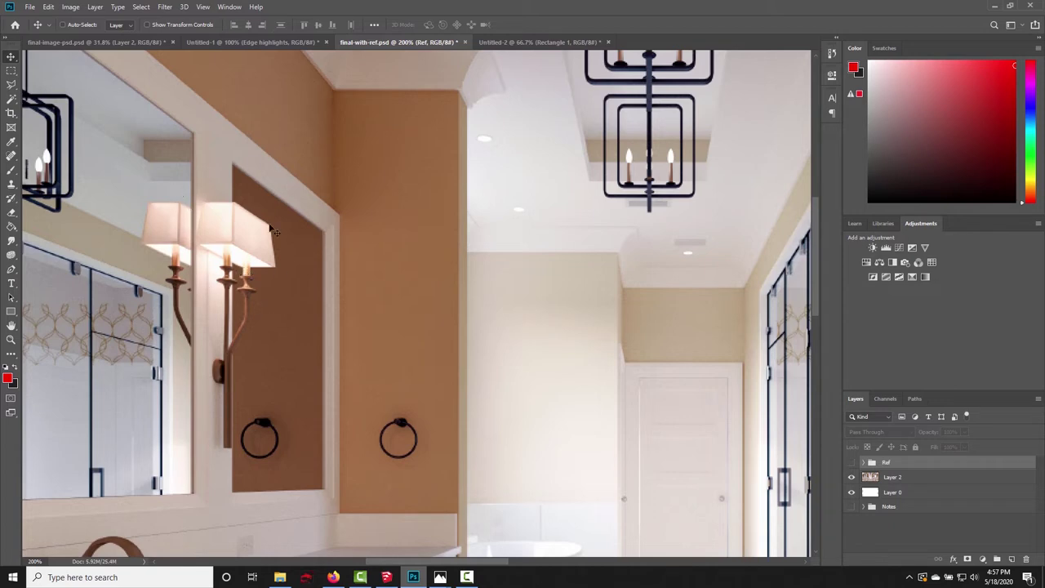
pyautogui.hotkey('ctrl', '-')
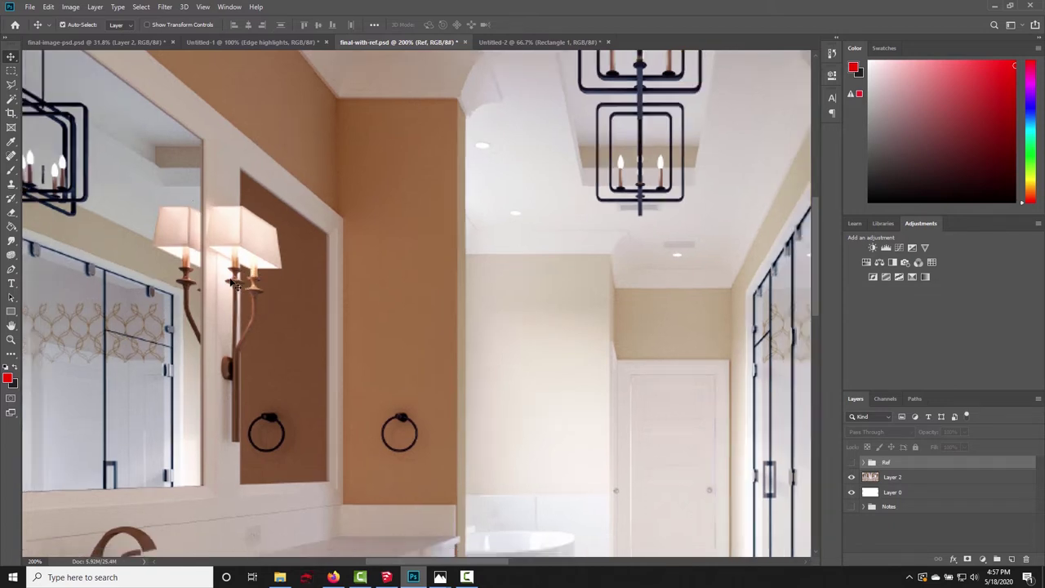
pyautogui.click(386, 578)
# - Close the material properties and view the whole bathroom with its light fixtures from above
pyautogui.click(533, 455)
pyautogui.scroll(8, 677, 312)
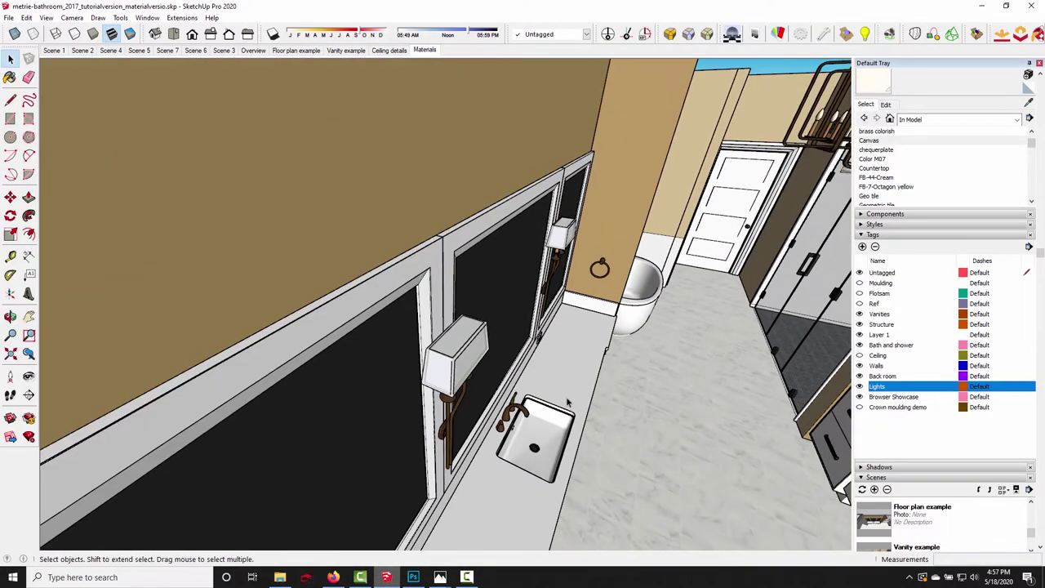
pyautogui.scroll(-10, 676, 312)
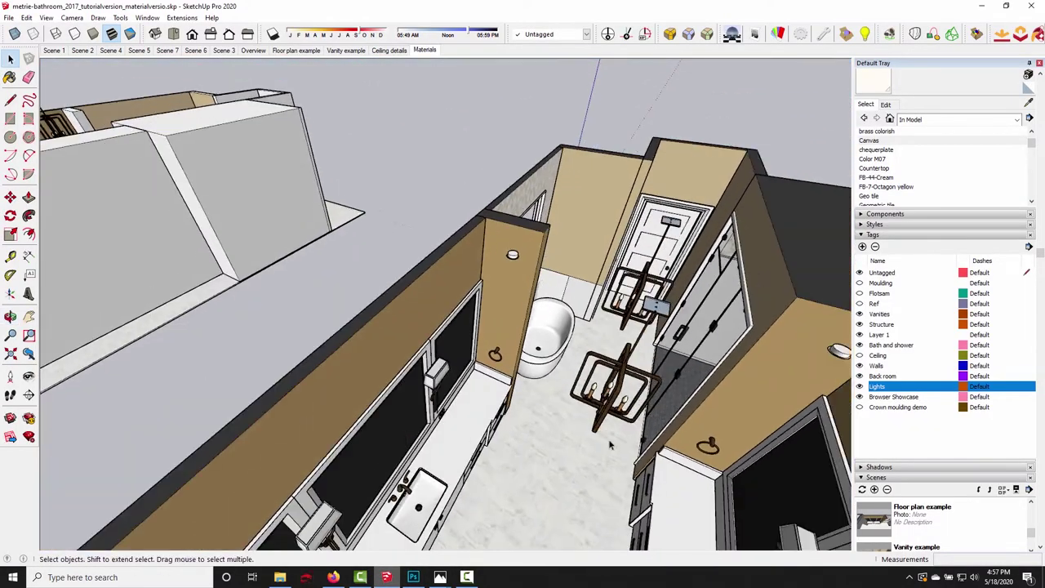
pyautogui.moveTo(609, 445); pyautogui.dragTo(561, 353, button='middle')
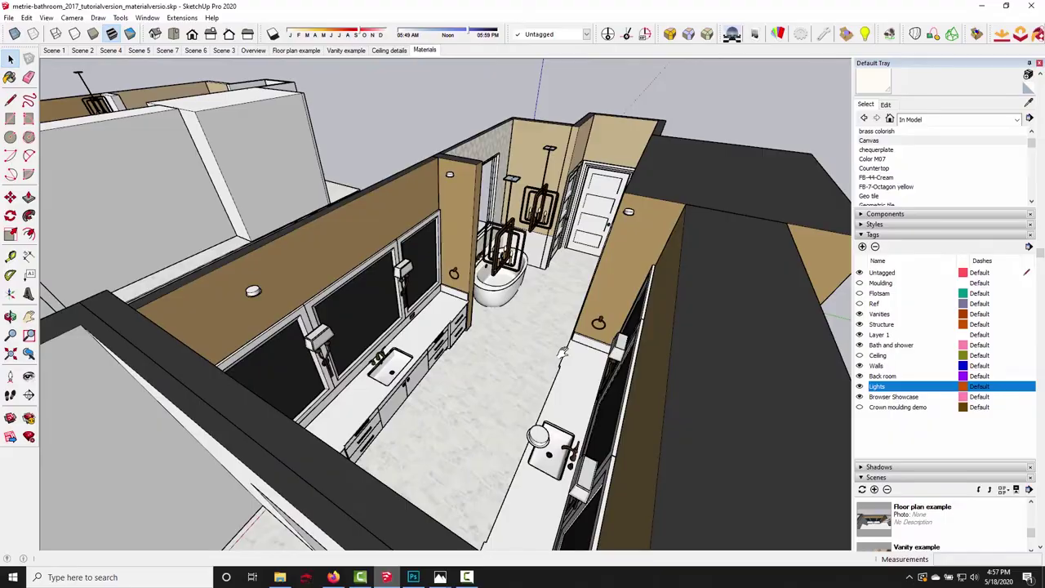
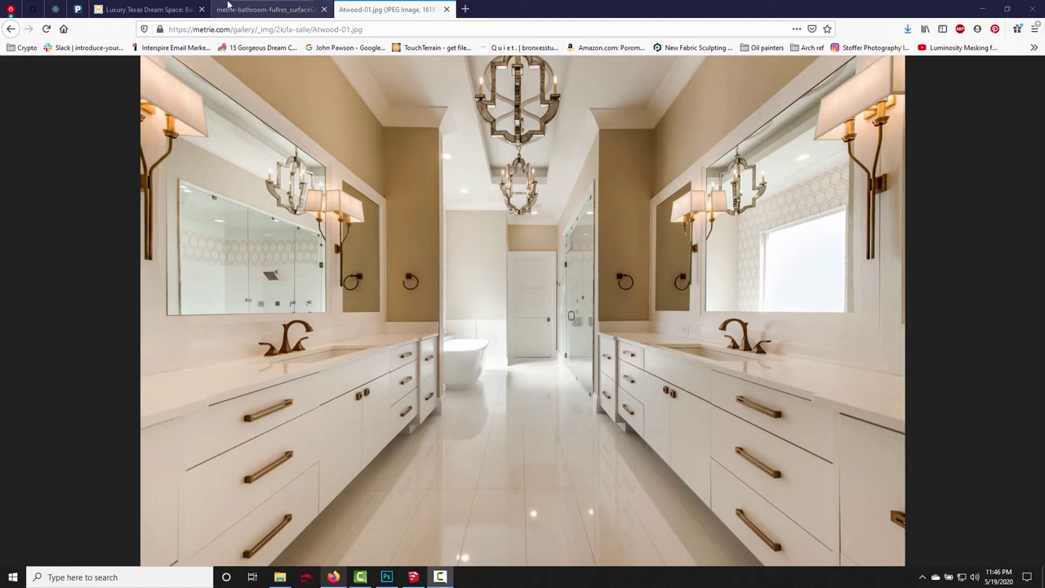
# - Compare the metrie-bathroom render with the Atwood-01.jpg photo in the browser, and return to SketchUp
pyautogui.click(253, 13)
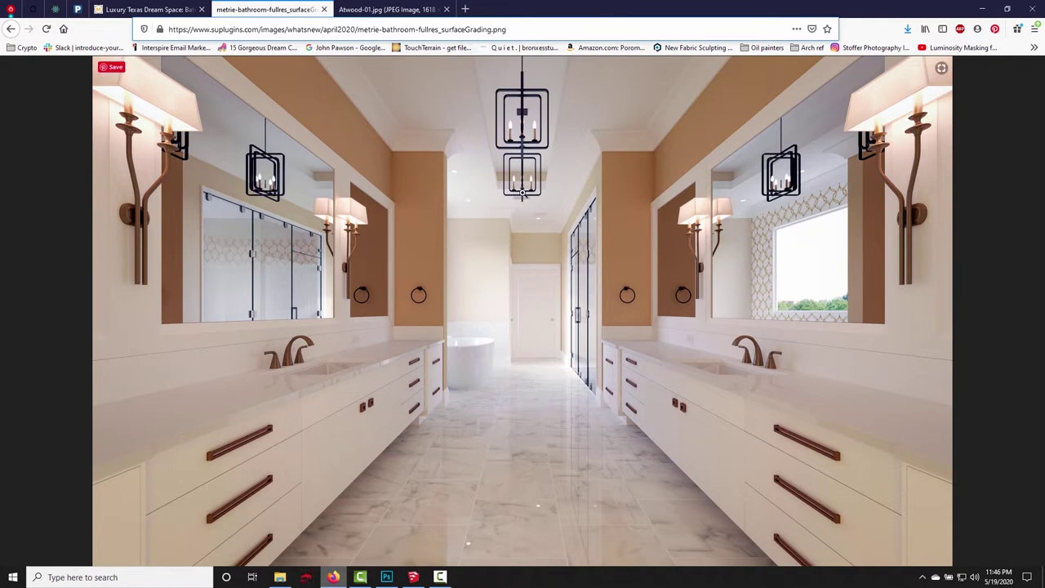
pyautogui.hotkey('ctrl', 'Tab')
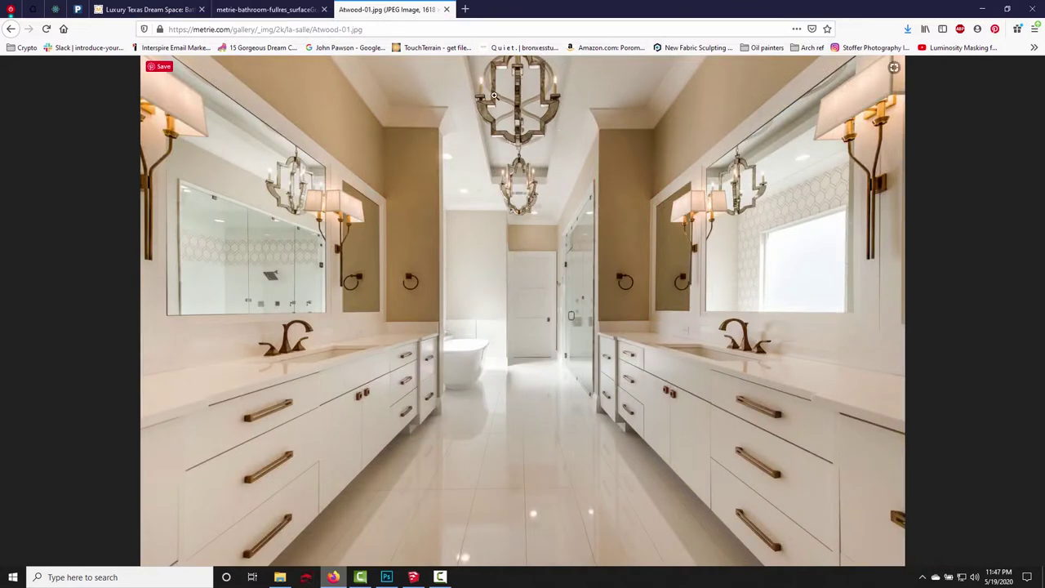
pyautogui.click(293, 10)
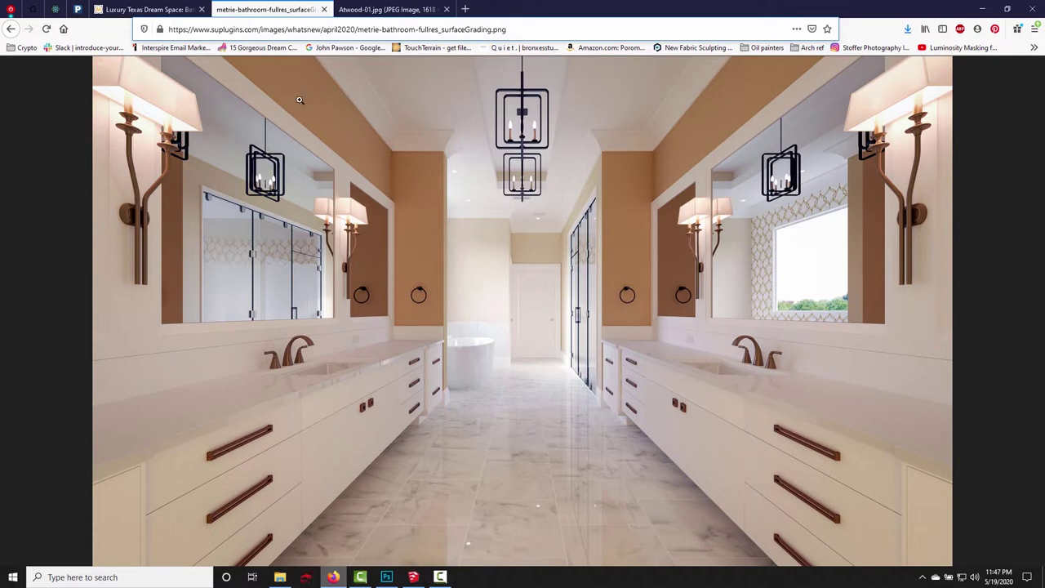
pyautogui.click(379, 12)
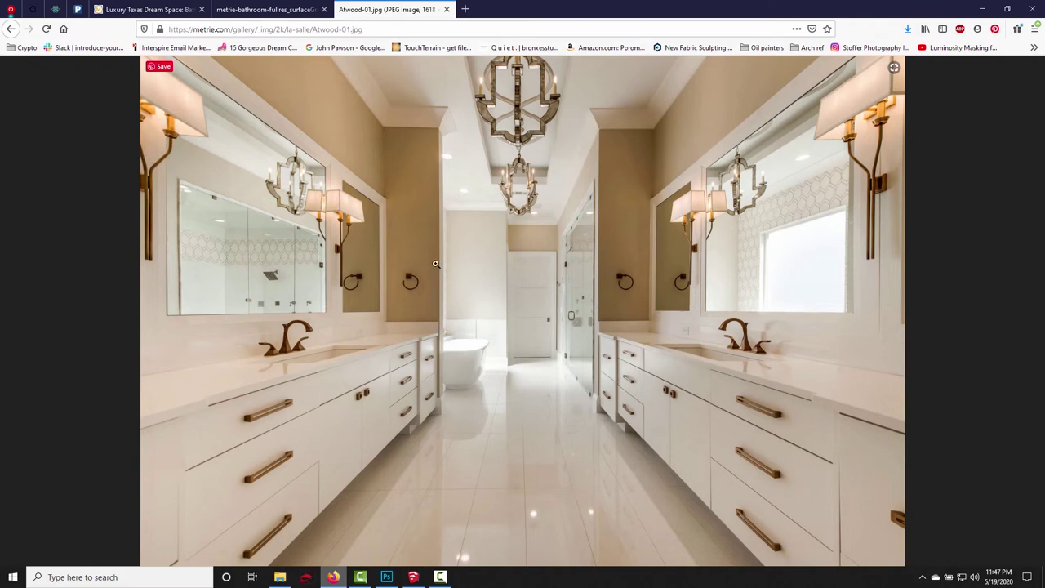
pyautogui.click(287, 10)
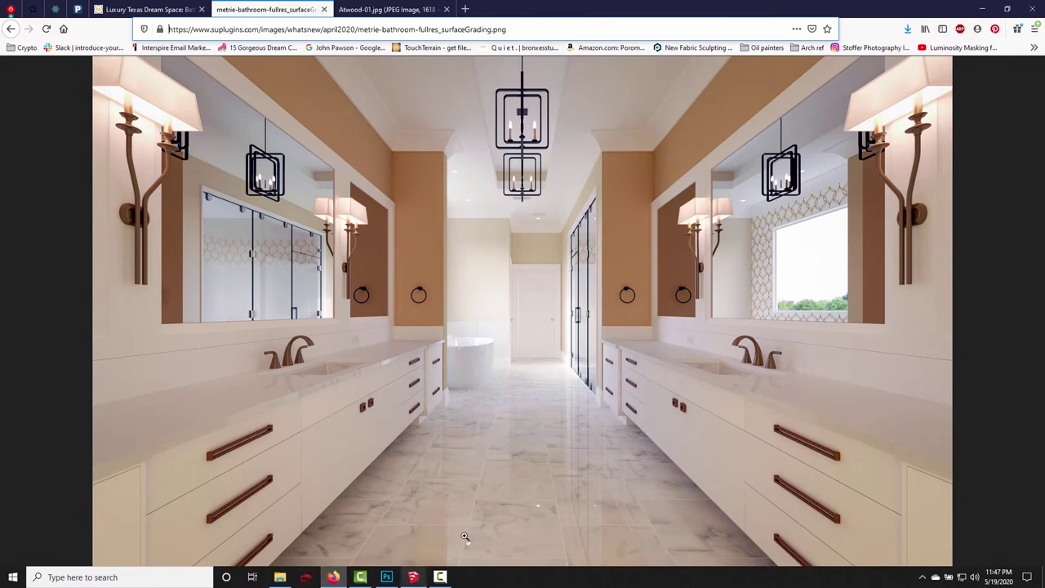
pyautogui.click(413, 577)
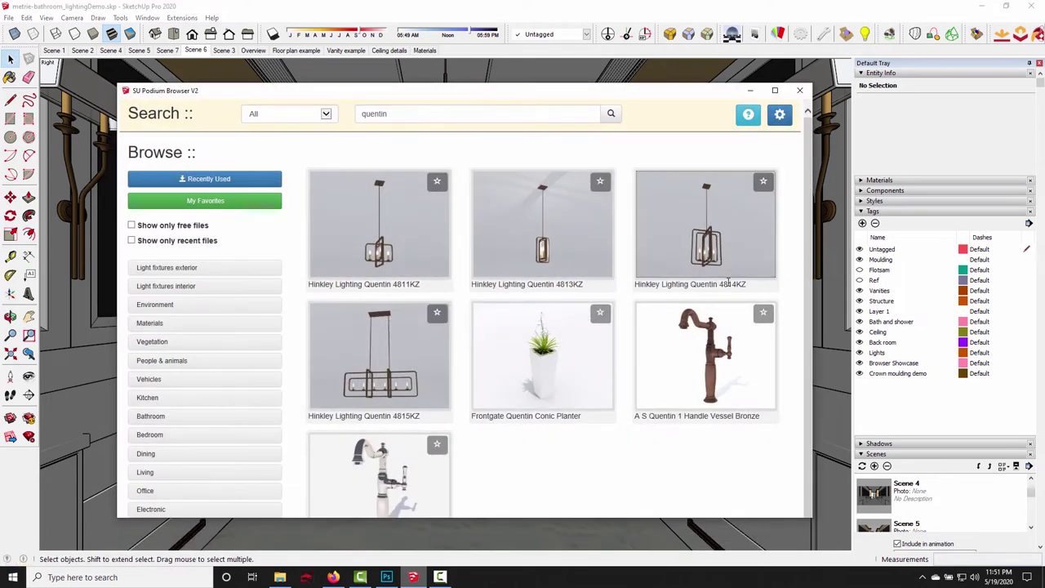
# - Insert the Hinkley Lighting Quentin 4814KZ pendant from the Podium Browser and place it on the bathroom ceiling
pyautogui.click(707, 207)
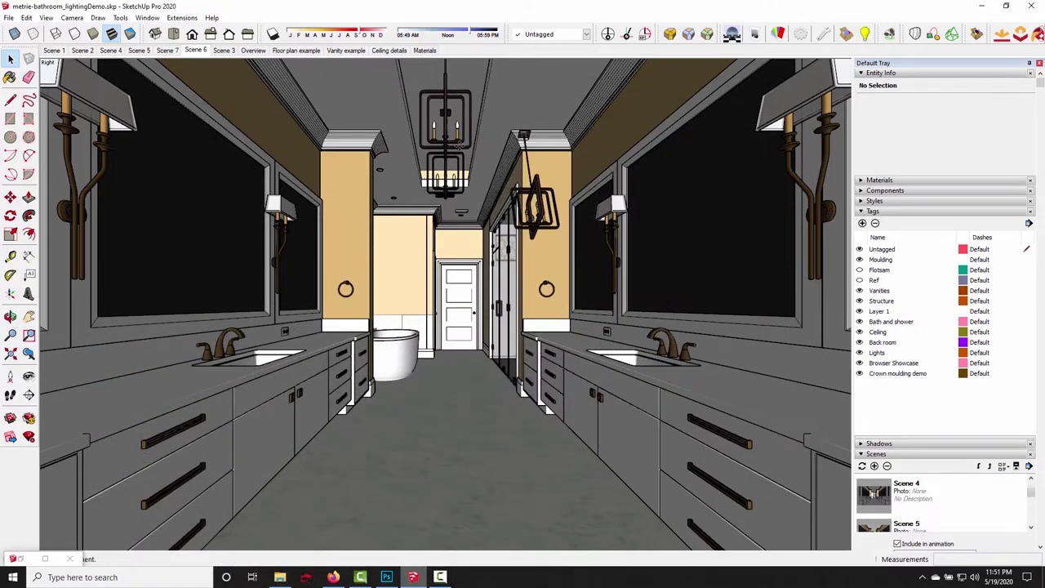
pyautogui.scroll(5, 408, 184)
pyautogui.scroll(-5, 403, 189)
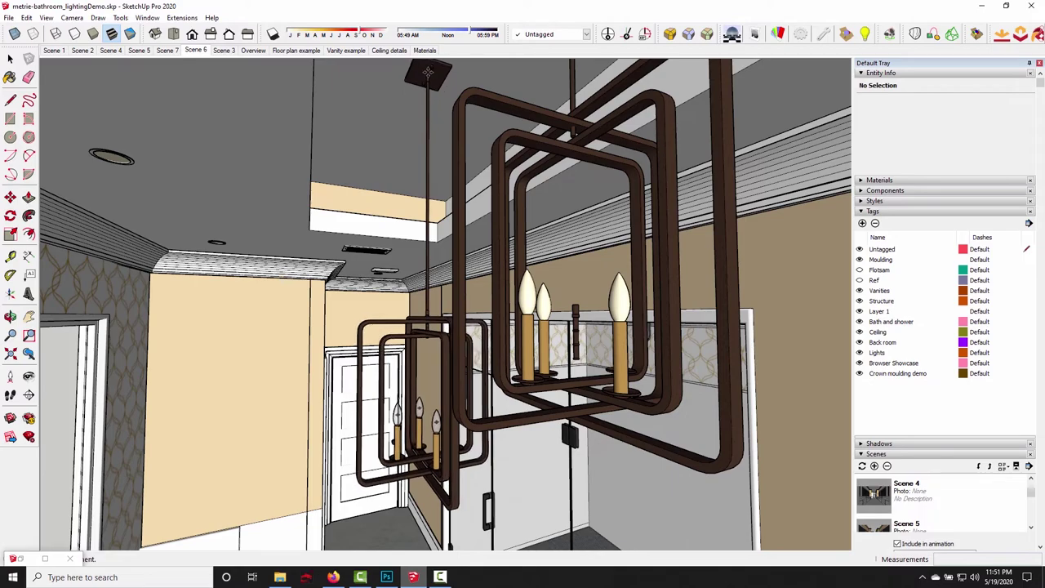
pyautogui.click(428, 77)
pyautogui.moveTo(384, 122); pyautogui.dragTo(411, 236, button='middle')
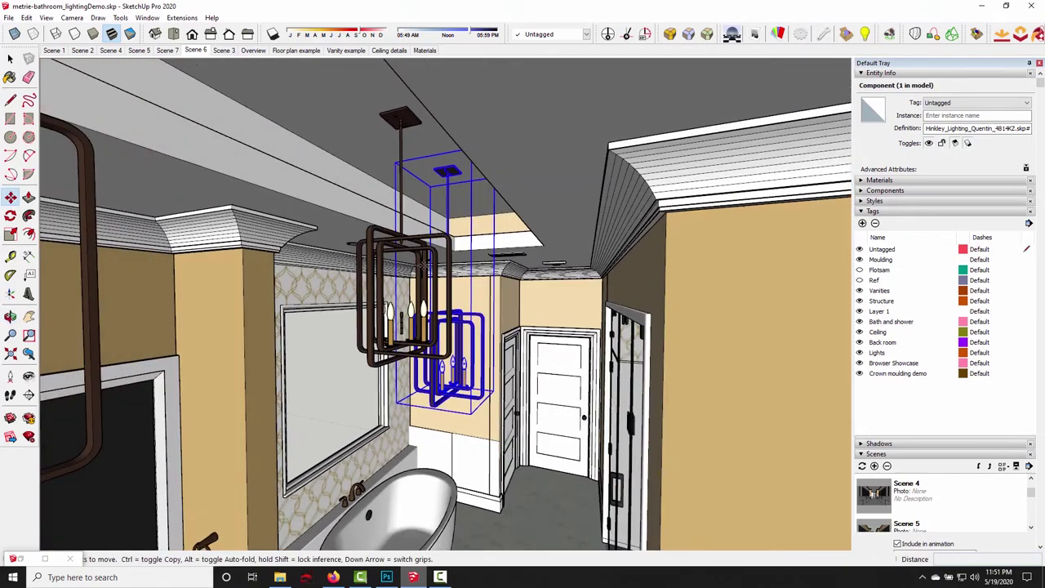
pyautogui.scroll(2, 435, 268)
pyautogui.keyDown('shift'); pyautogui.moveTo(434, 343); pyautogui.dragTo(473, 215, button='middle'); pyautogui.keyUp('shift')
# - Try raising the lantern frames and candles inside the new pendant component, undo the move, and close the component
pyautogui.press('space')
pyautogui.doubleClick(535, 293)
pyautogui.hotkey('ctrl', 'a')
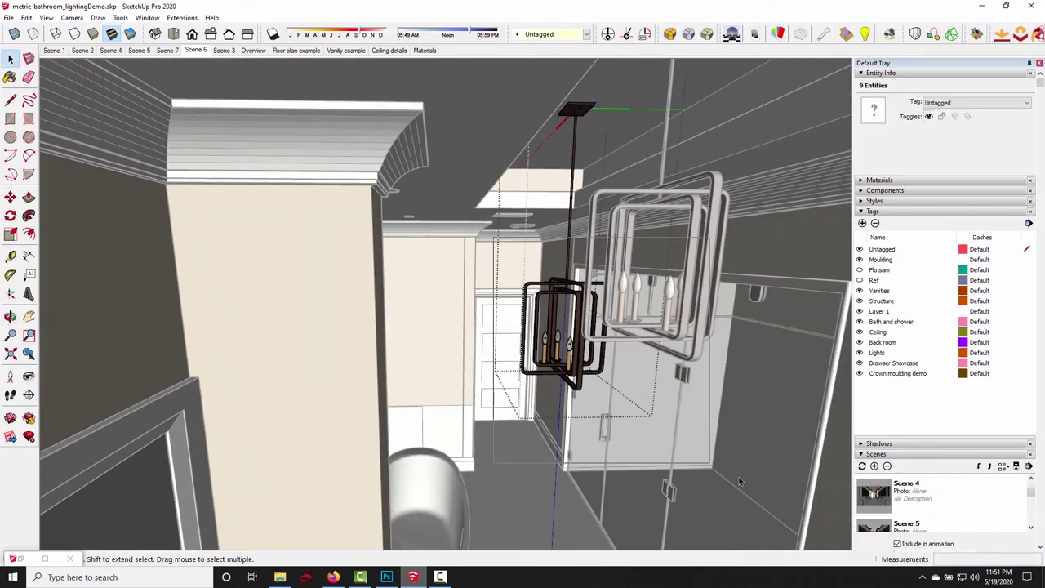
pyautogui.press('m')
pyautogui.click(313, 356)
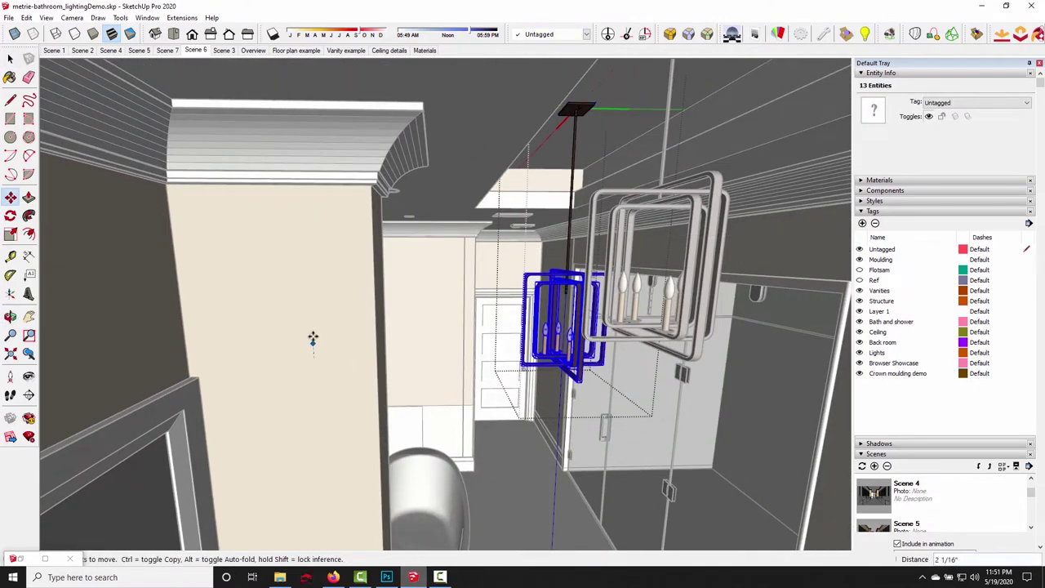
pyautogui.click(318, 251)
pyautogui.press('space')
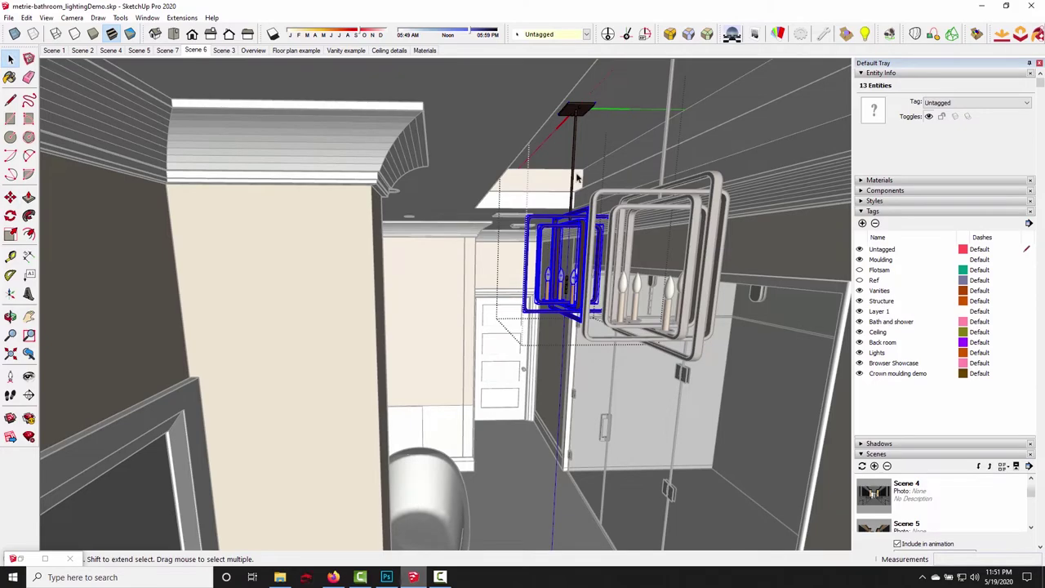
pyautogui.moveTo(581, 180); pyautogui.dragTo(539, 286, button='middle')
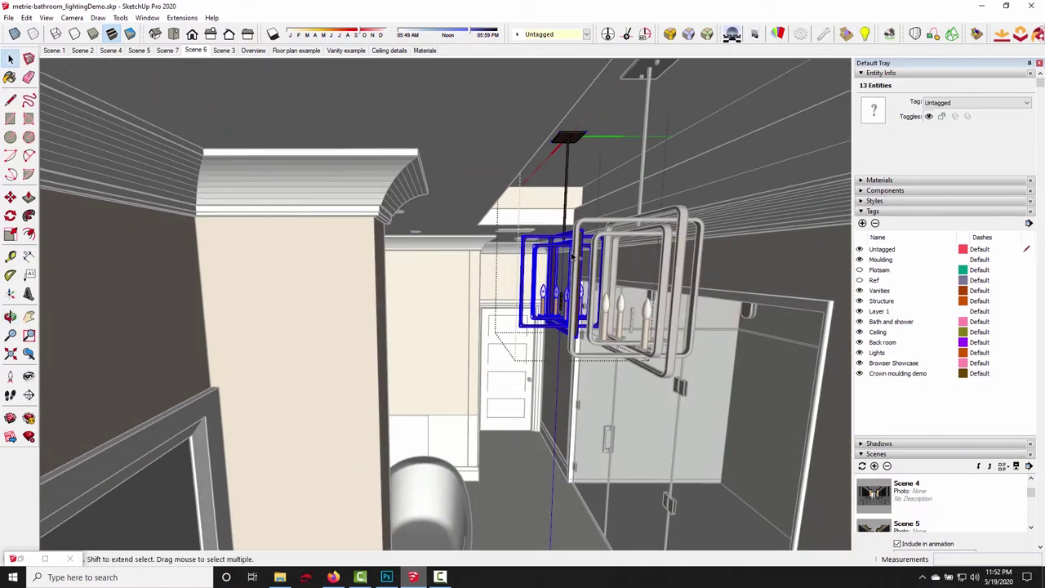
pyautogui.click(502, 330)
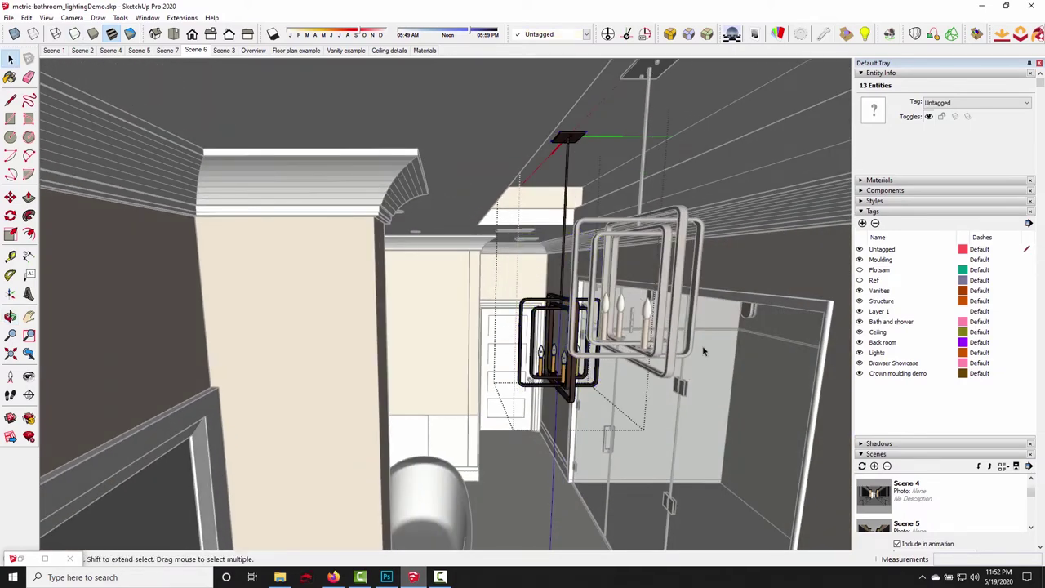
pyautogui.moveTo(686, 278); pyautogui.dragTo(616, 274, button='middle')
pyautogui.click(582, 460)
pyautogui.keyDown('shift'); pyautogui.moveTo(583, 460); pyautogui.dragTo(563, 398, button='middle'); pyautogui.keyUp('shift')
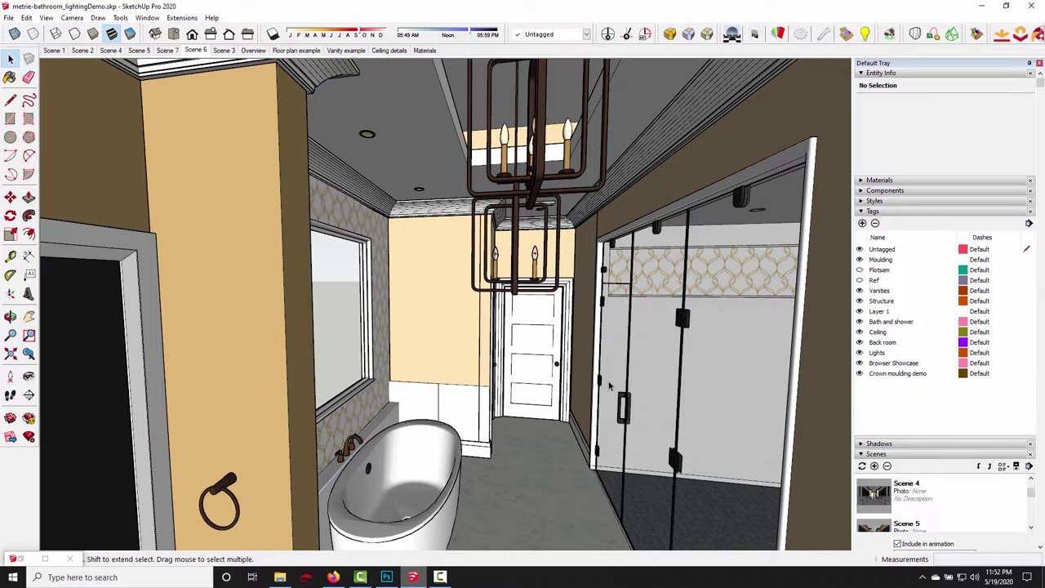
# - Examine the Environment settings of the 3 Interior default preset in SU Podium Options, and close the dialog
pyautogui.click(800, 34)
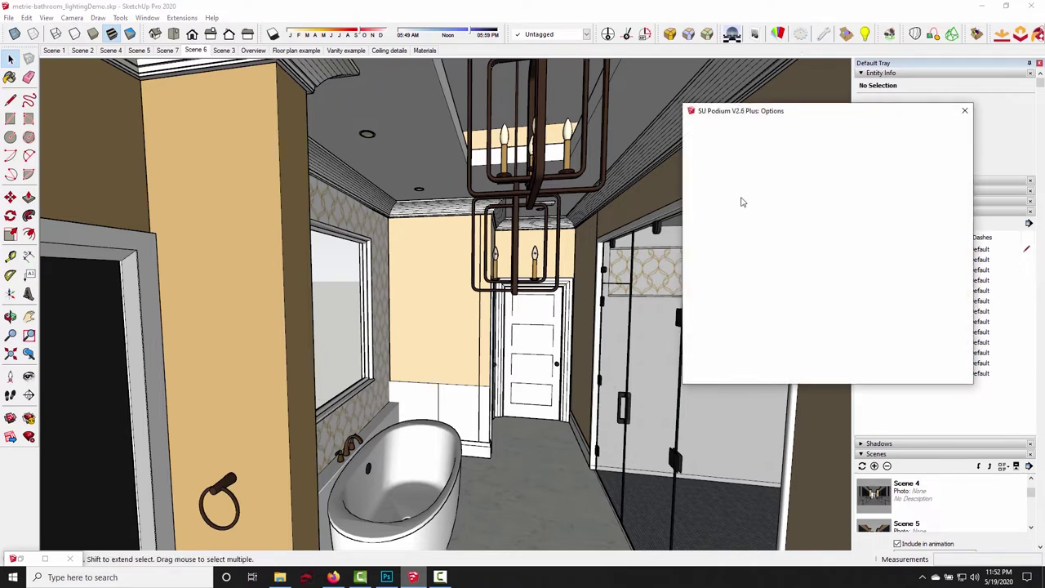
pyautogui.click(755, 169)
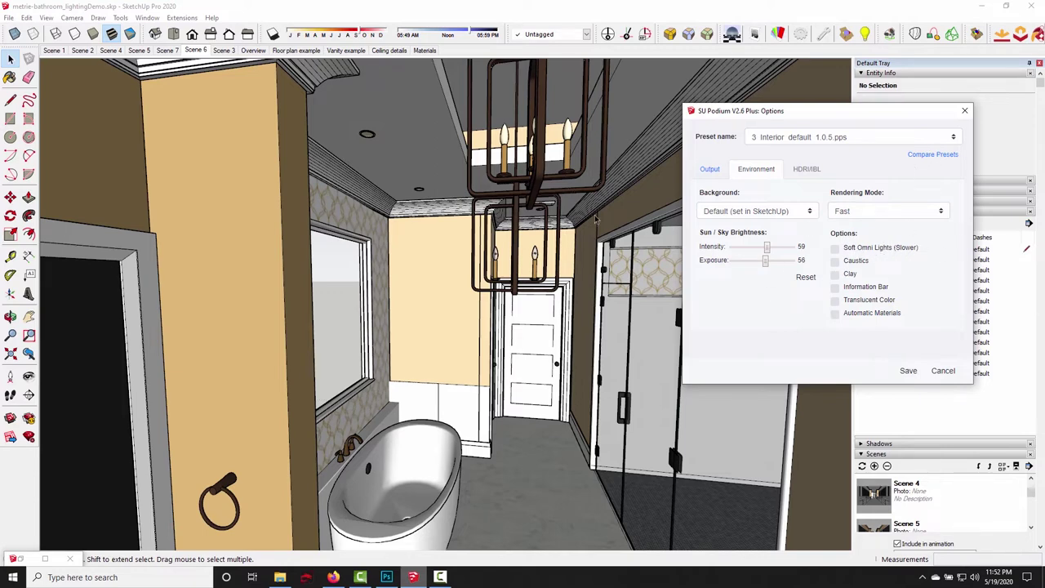
pyautogui.click(964, 110)
# - Open the nested components of the Quentin pendant down to the bulb of one of its candles
pyautogui.moveTo(538, 245); pyautogui.dragTo(449, 202, button='middle')
pyautogui.scroll(4, 449, 201)
pyautogui.scroll(2, 326, 196)
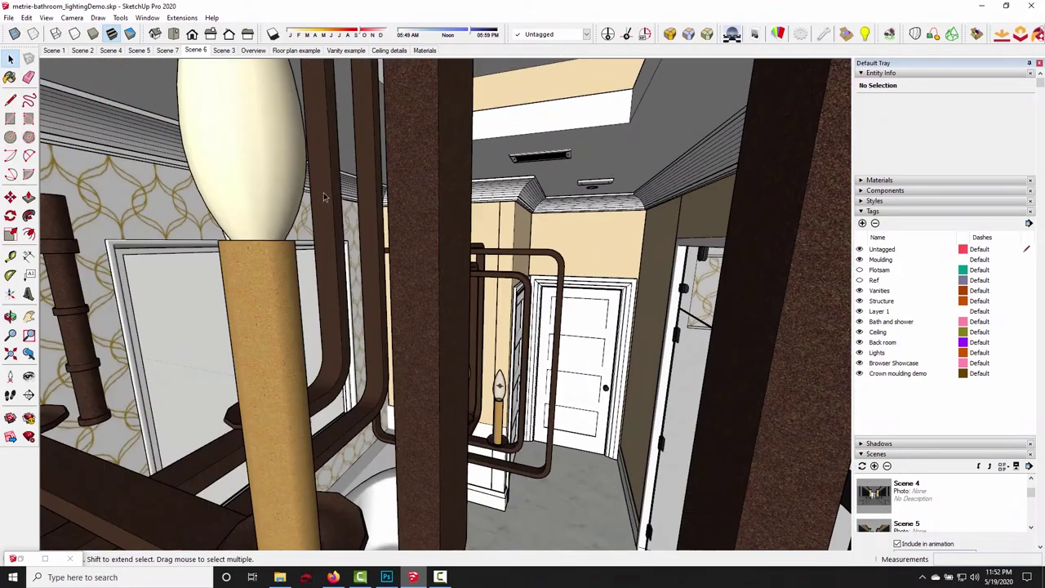
pyautogui.scroll(2, 326, 195)
pyautogui.scroll(1, 299, 171)
pyautogui.moveTo(336, 351); pyautogui.dragTo(513, 305, button='middle')
pyautogui.scroll(-5, 474, 319)
pyautogui.scroll(4, 466, 302)
pyautogui.click(513, 305)
pyautogui.doubleClick(512, 305)
pyautogui.click(512, 303)
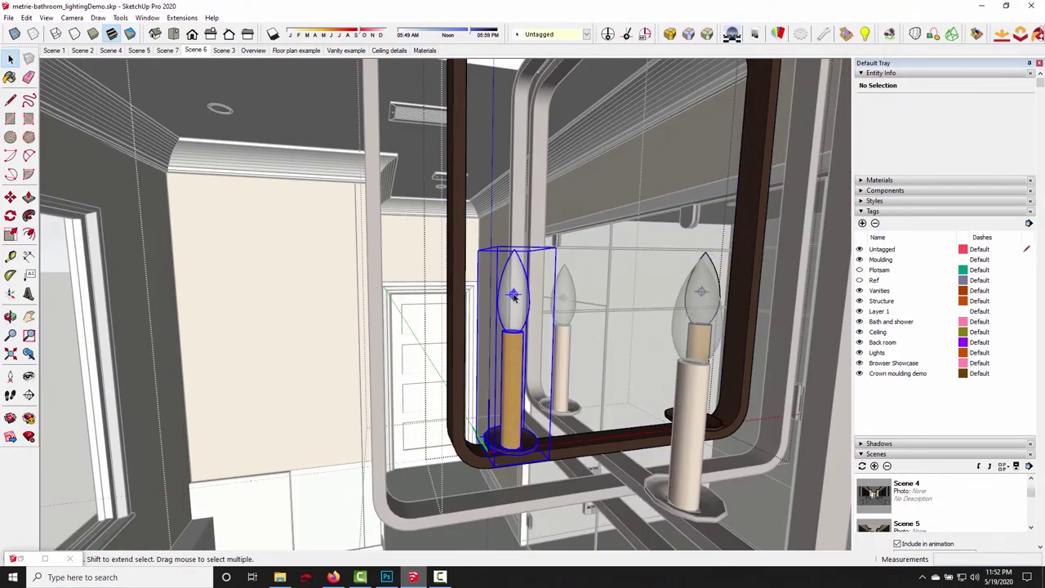
pyautogui.doubleClick(514, 297)
pyautogui.click(514, 297)
pyautogui.doubleClick(514, 298)
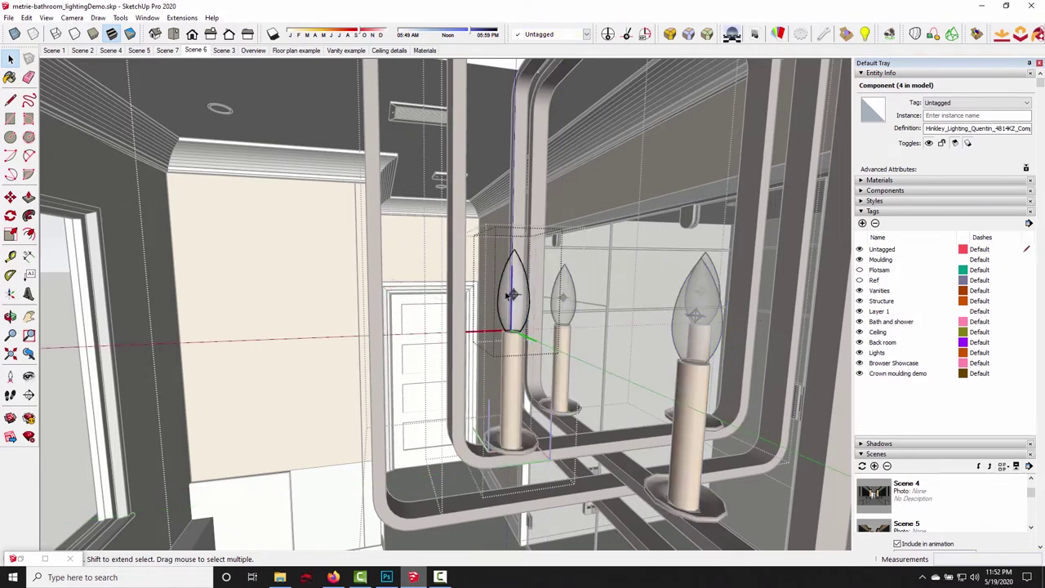
# - Delete the light-point component inside the pendant's candle bulb, and exit the nested components up to the pendant level
pyautogui.moveTo(488, 268); pyautogui.dragTo(576, 321)
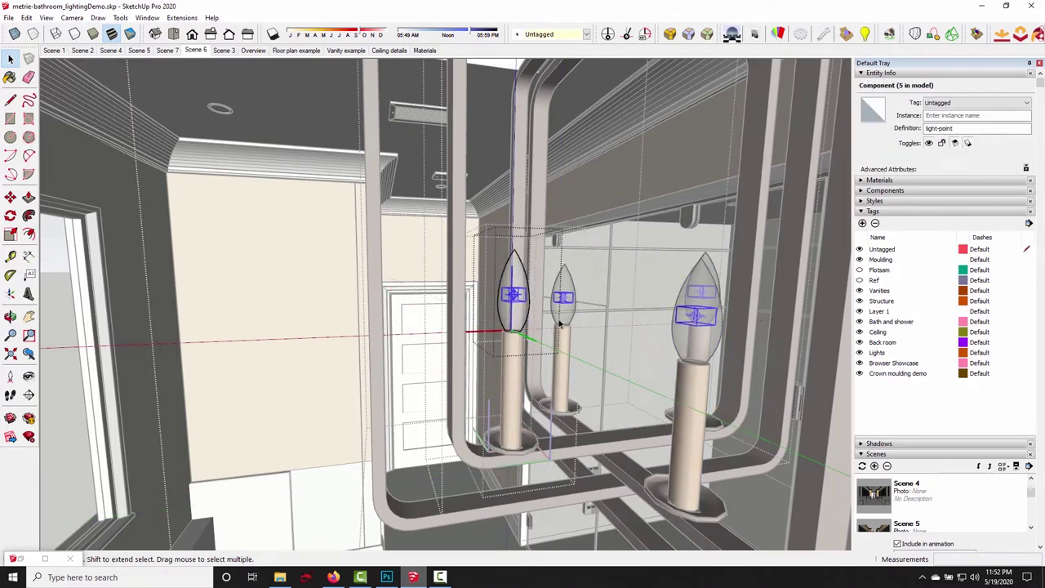
pyautogui.press('Delete')
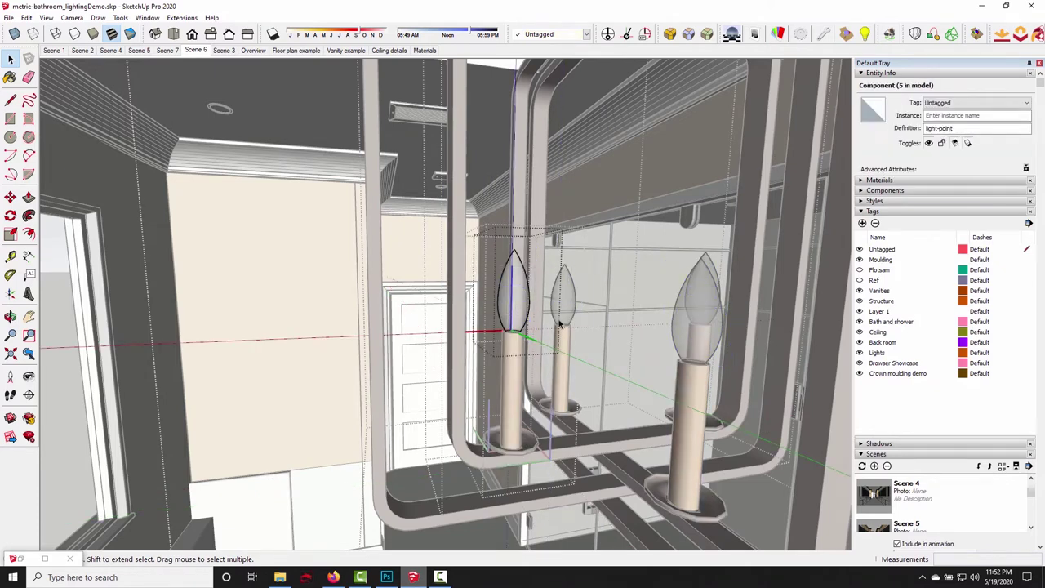
pyautogui.press('Escape')
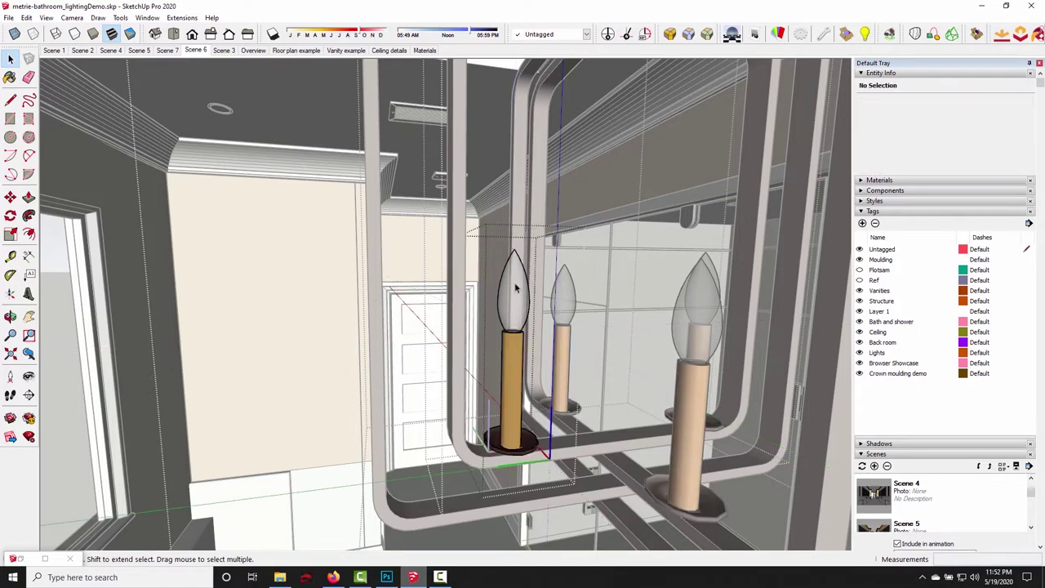
pyautogui.press('Escape')
pyautogui.scroll(-3, 476, 303)
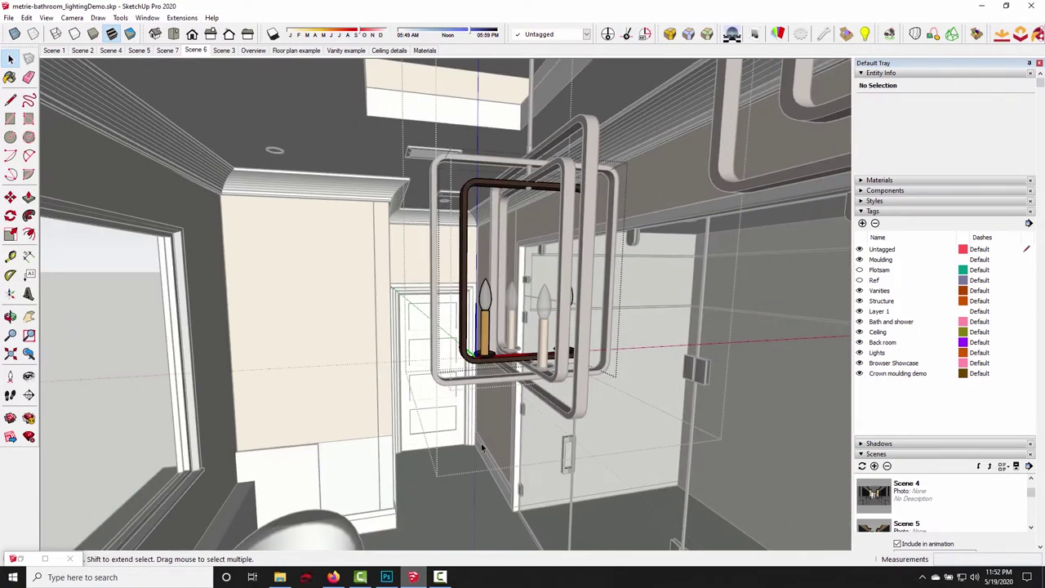
pyautogui.scroll(-3, 469, 457)
pyautogui.press('Escape')
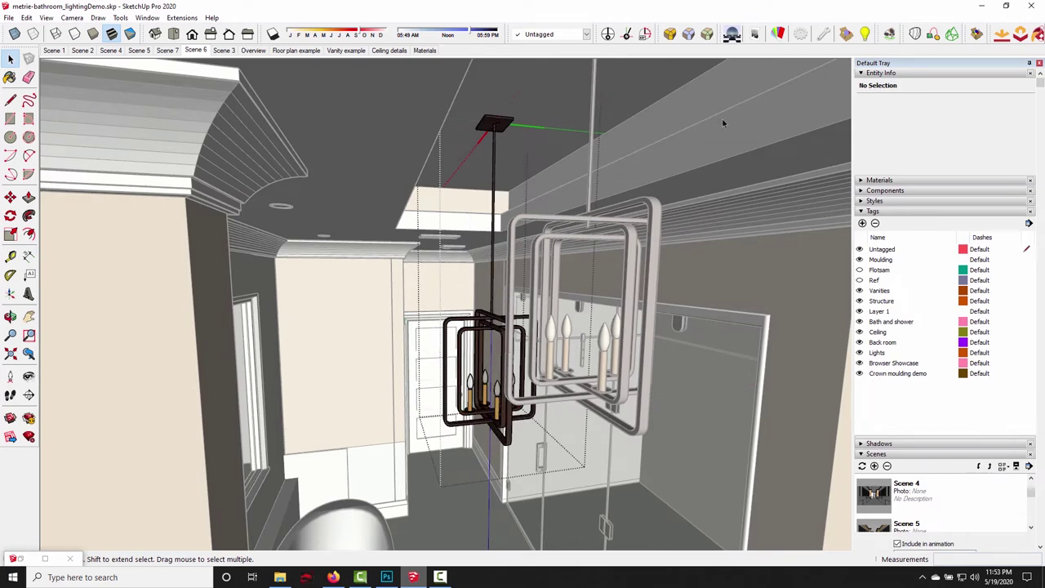
# - Close the pendant component, sample the candle bulbs' Lightbulbs material in Material Properties to examine its settings, and close the dialog
pyautogui.click(777, 35)
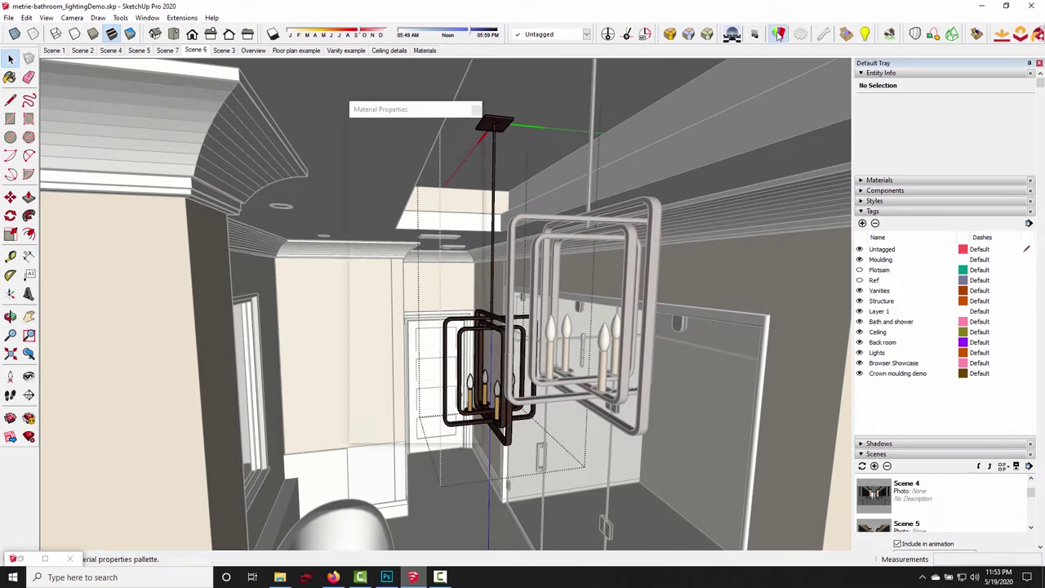
pyautogui.click(558, 483)
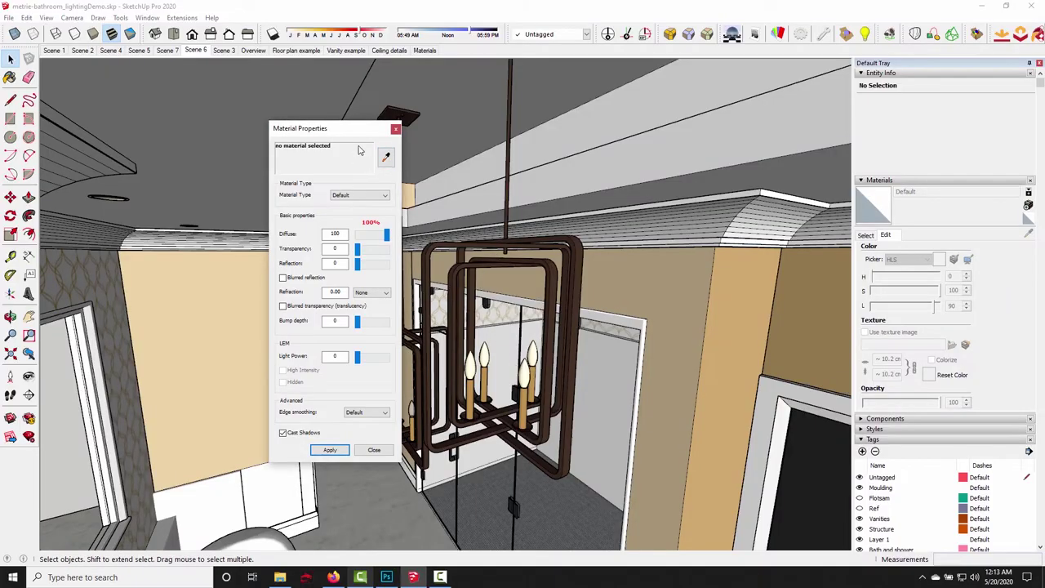
pyautogui.click(385, 157)
pyautogui.click(472, 364)
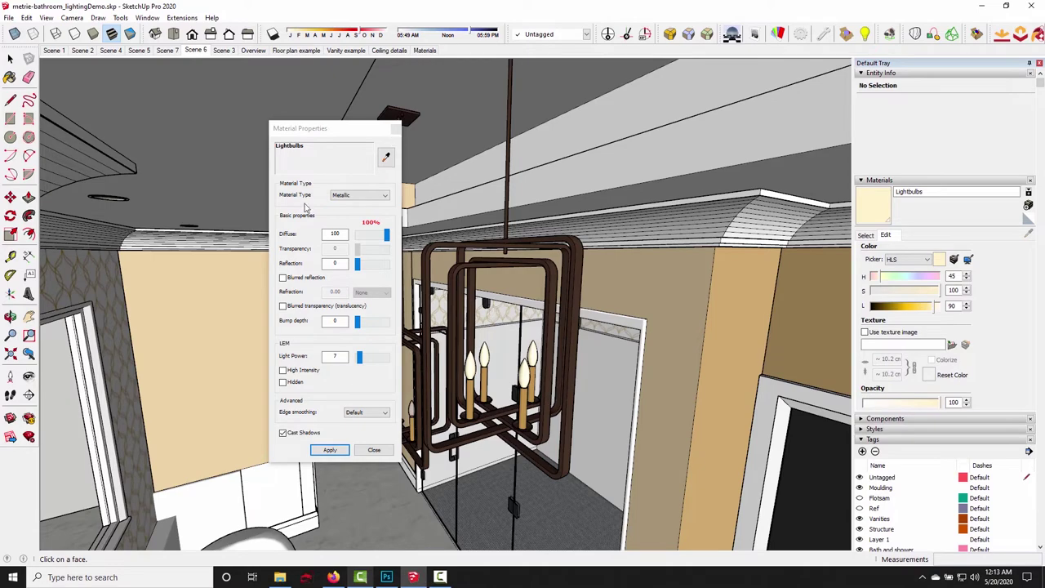
pyautogui.click(85, 382)
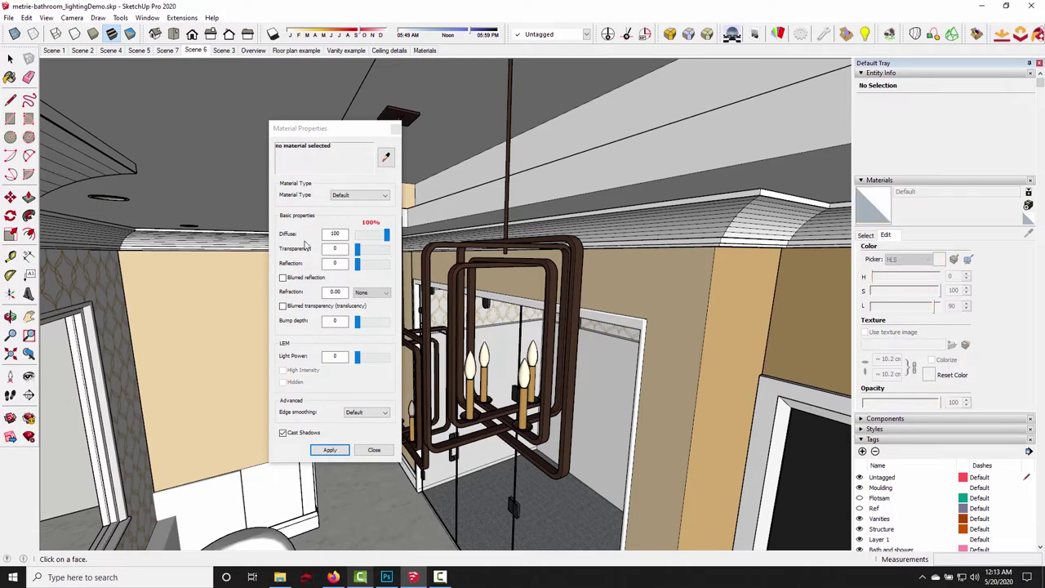
pyautogui.click(395, 129)
# - Create a new white material named Light bulb example for the pendant's candle bulbs
pyautogui.press('space')
pyautogui.scroll(5, 367, 379)
pyautogui.moveTo(367, 380); pyautogui.dragTo(343, 319, button='middle')
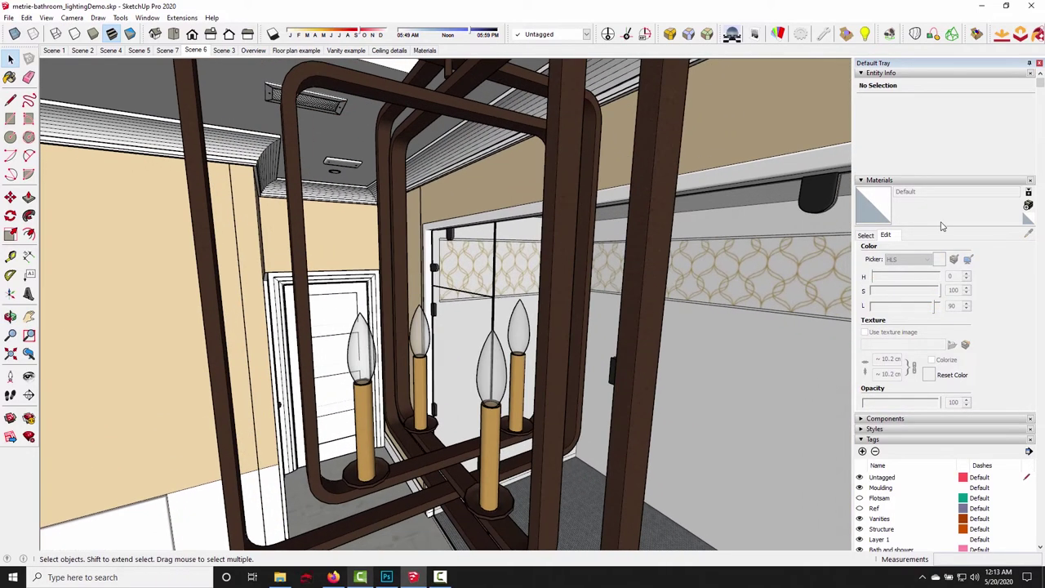
pyautogui.click(1026, 207)
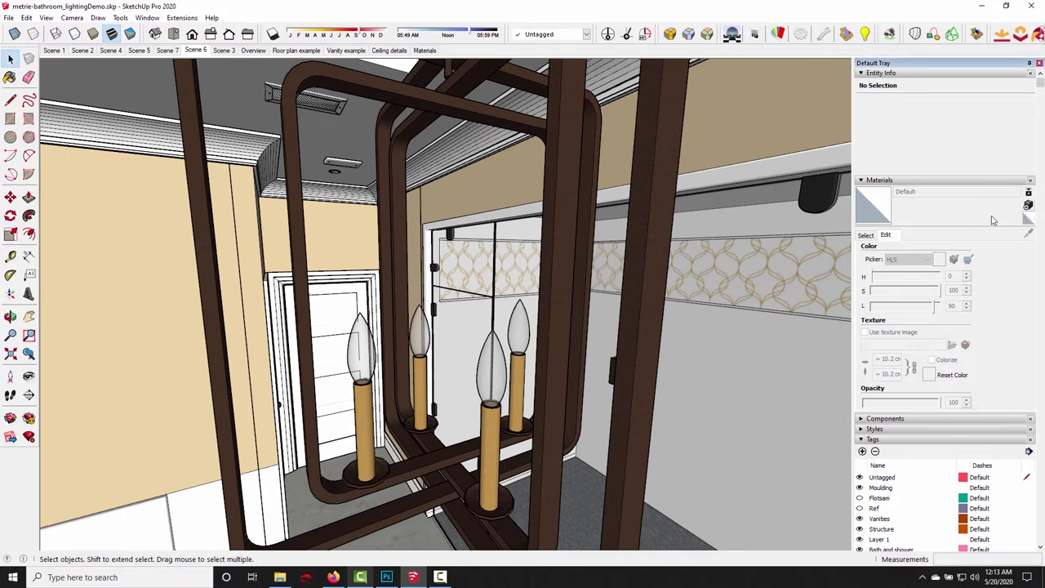
pyautogui.hotkey('ctrl', 'a')
pyautogui.write('Li')
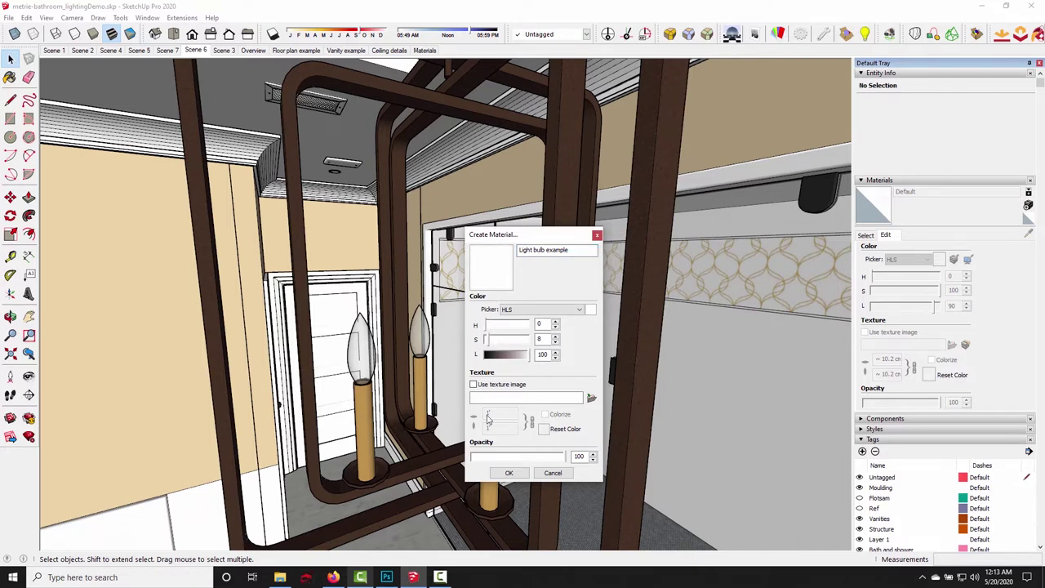
pyautogui.click(508, 472)
# - Open the pendant's nested bulb component and paint all of the bulb's geometry with the Light bulb example material
pyautogui.doubleClick(482, 360)
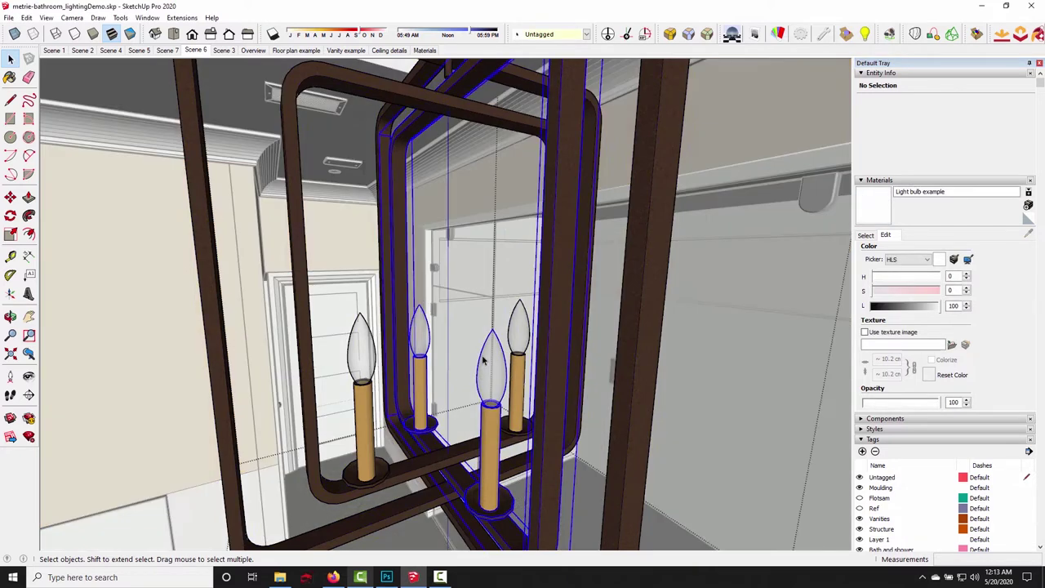
pyautogui.doubleClick(484, 360)
pyautogui.doubleClick(488, 362)
pyautogui.doubleClick(488, 361)
pyautogui.click(489, 363)
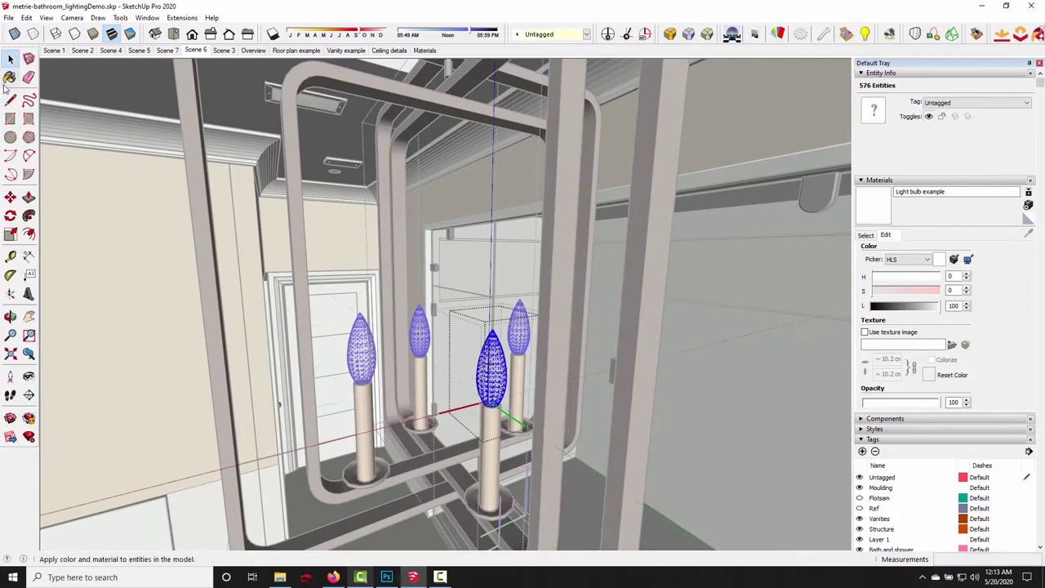
pyautogui.click(10, 76)
pyautogui.click(496, 369)
pyautogui.press('space')
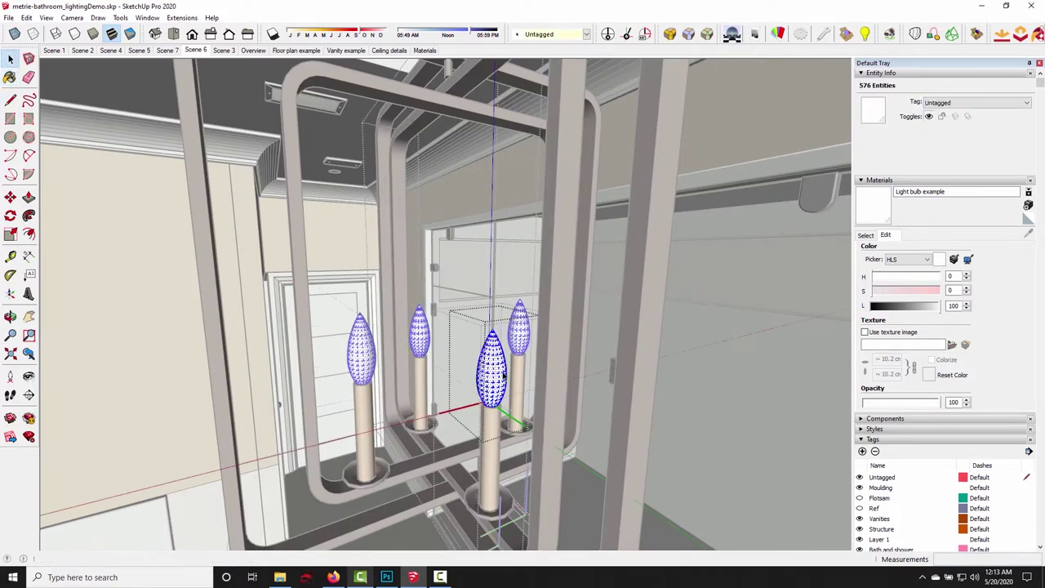
# - Set the Light bulb example material's light power to 7 in Material Properties, apply it and close the dialog
pyautogui.press('Escape')
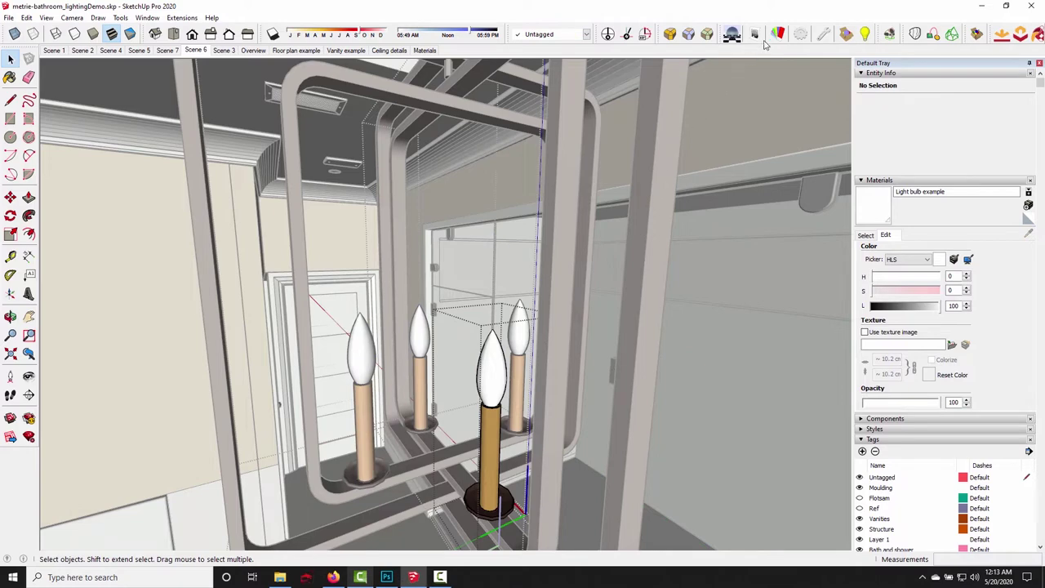
pyautogui.click(755, 34)
pyautogui.moveTo(332, 139); pyautogui.dragTo(234, 120)
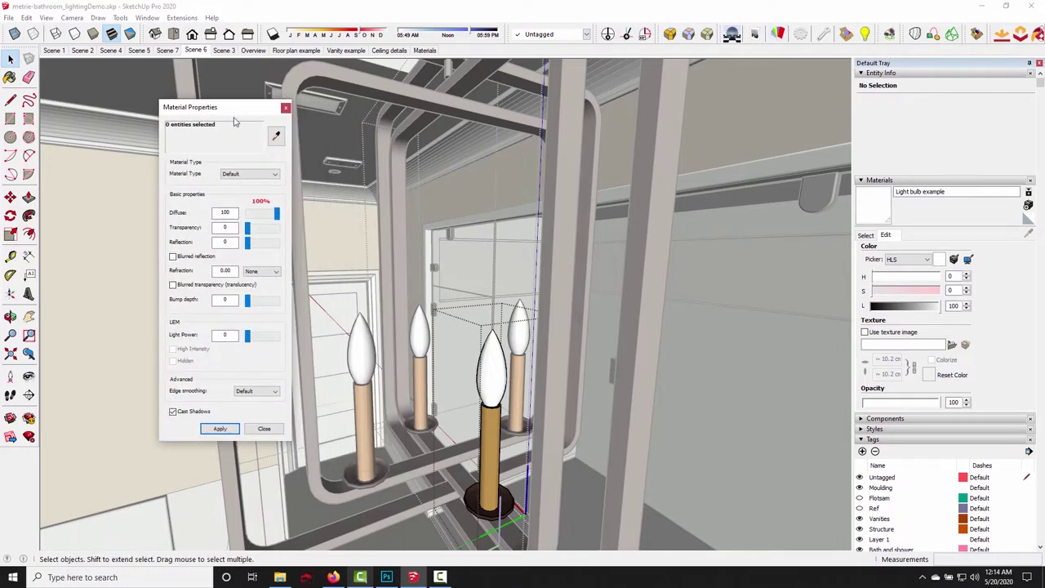
pyautogui.click(276, 135)
pyautogui.click(480, 367)
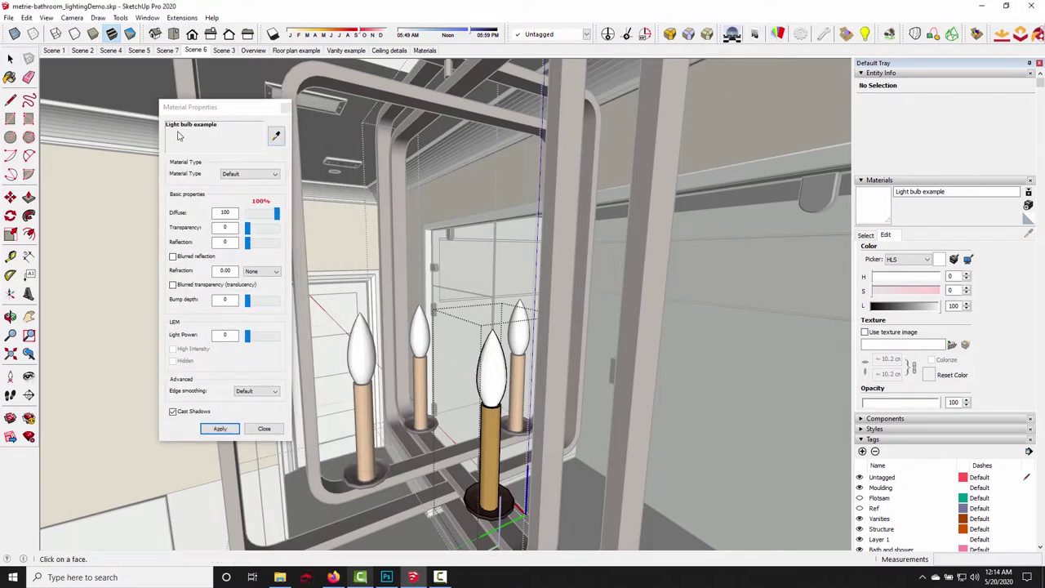
pyautogui.doubleClick(225, 335)
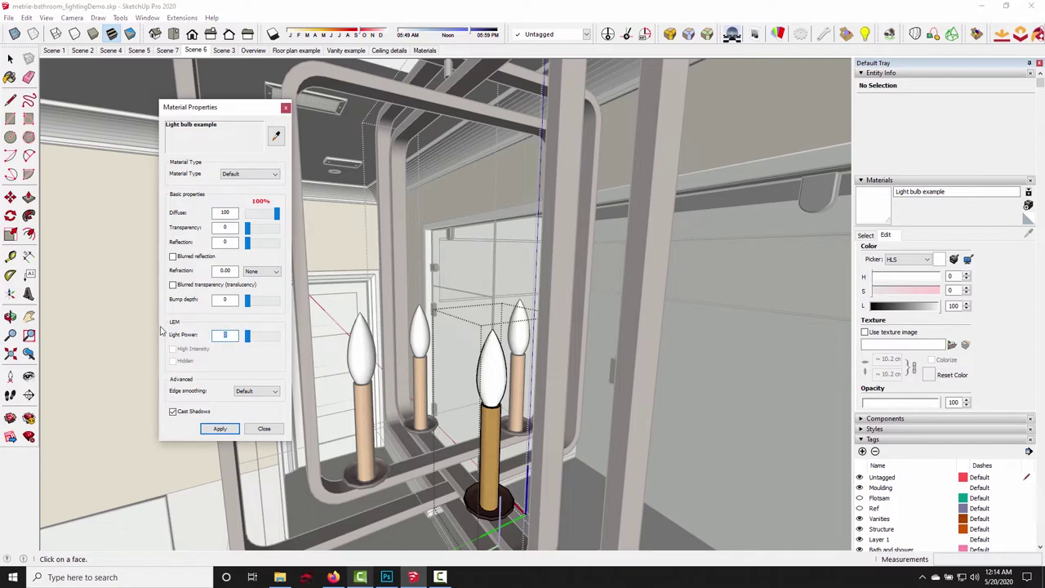
pyautogui.write('7')
pyautogui.click(221, 429)
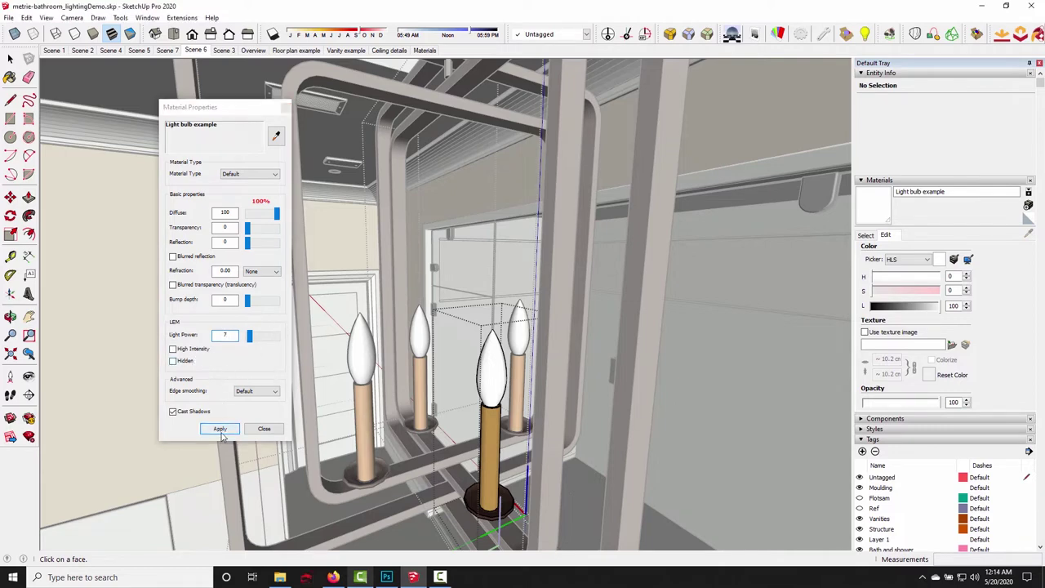
pyautogui.click(263, 429)
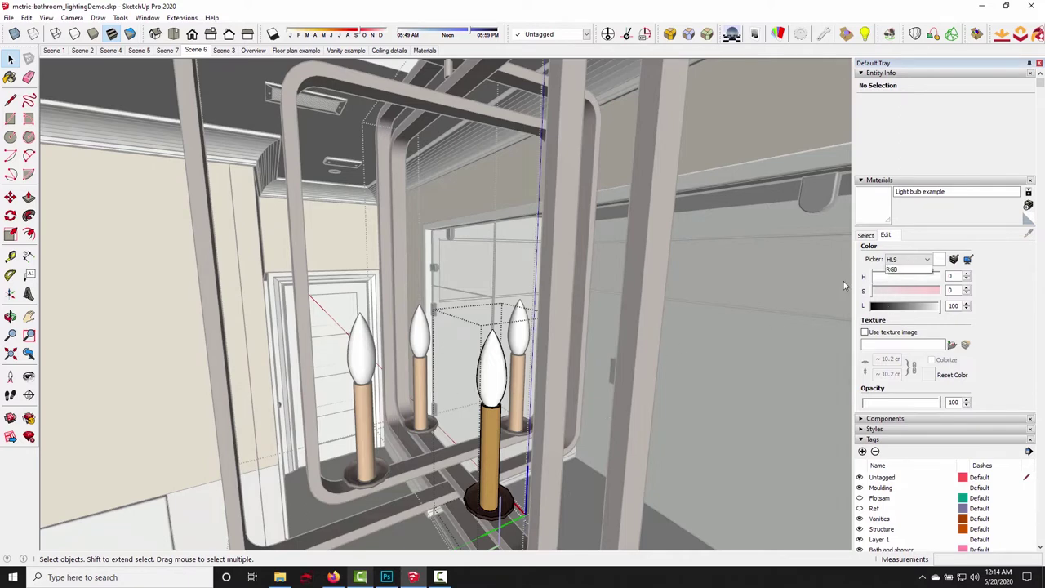
# - Tint the Light bulb example material warm yellow with HSB values 45, 23 and 100, and exit the pendant component
pyautogui.click(908, 259)
pyautogui.click(909, 270)
pyautogui.click(884, 287)
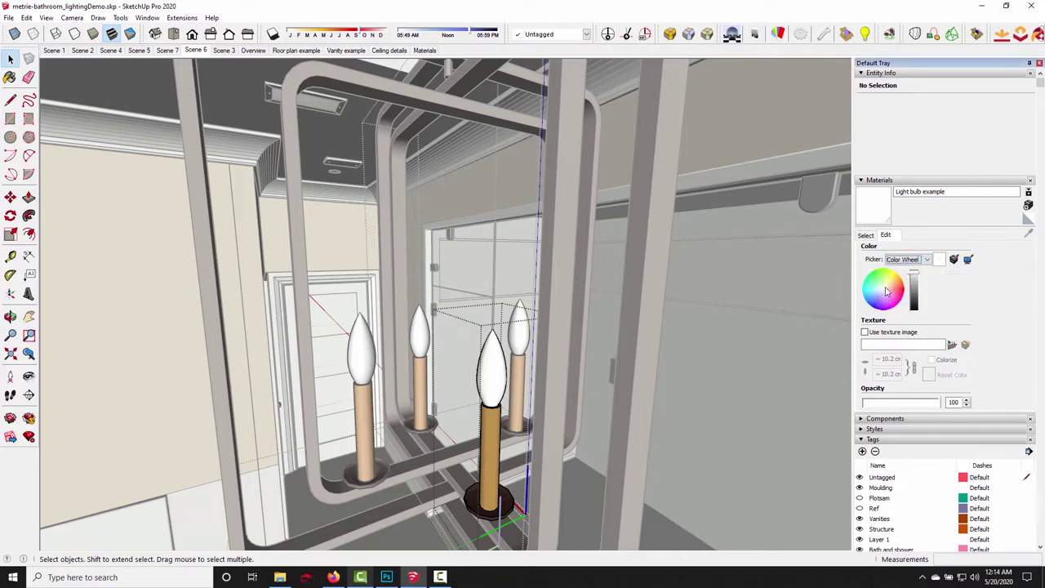
pyautogui.moveTo(914, 270); pyautogui.dragTo(913, 270)
pyautogui.click(906, 260)
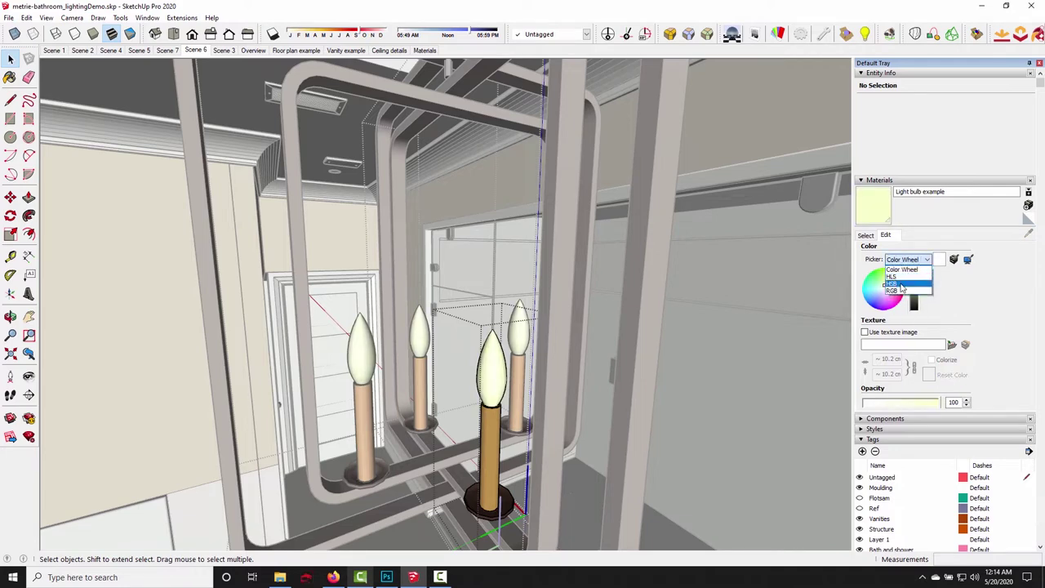
pyautogui.click(898, 284)
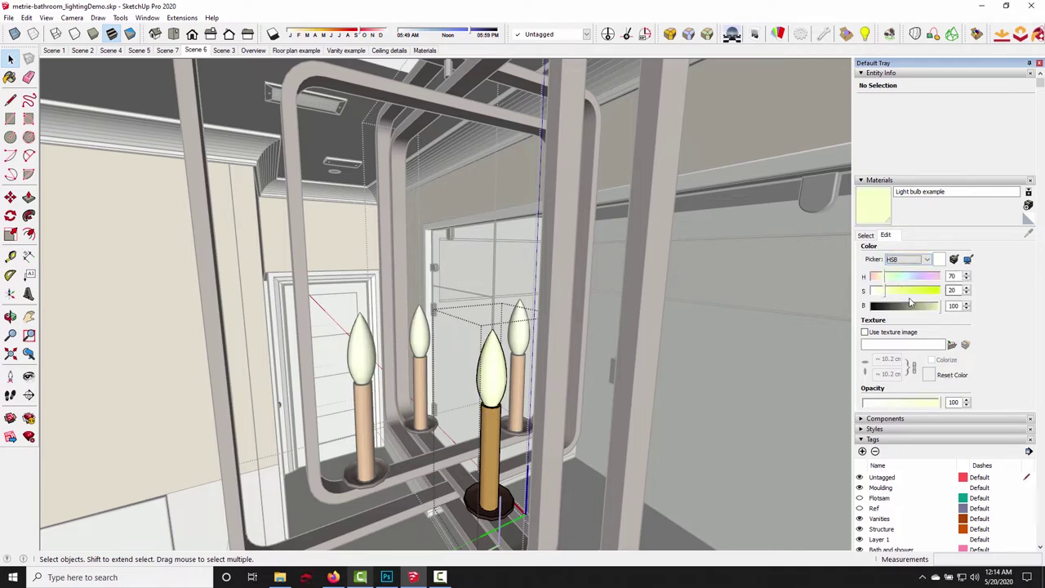
pyautogui.click(880, 277)
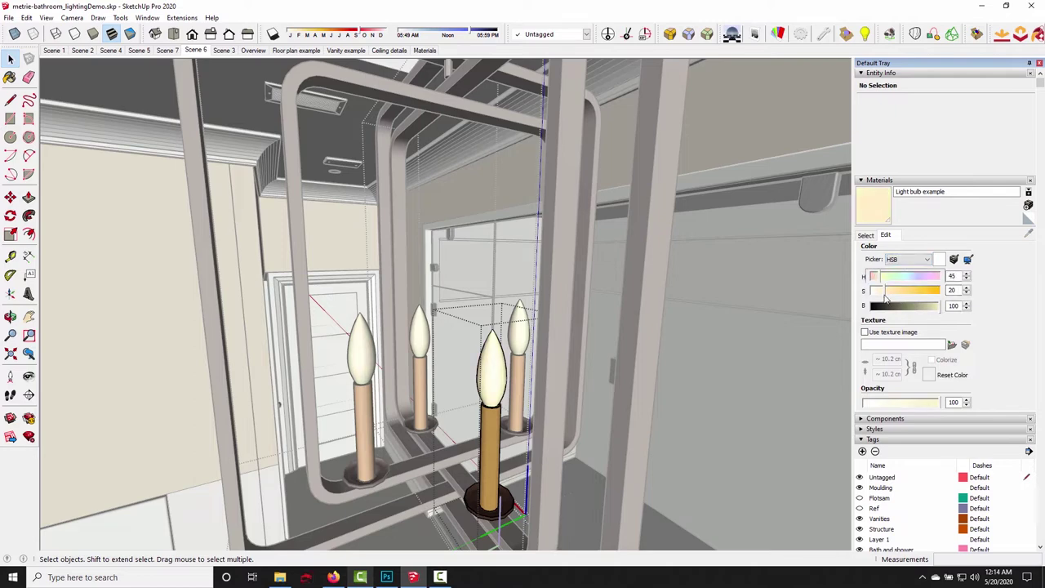
pyautogui.click(890, 294)
pyautogui.click(888, 291)
pyautogui.click(140, 337)
# - Open SU Podium Browser and search for reggiani to browse the recessed ceiling lights
pyautogui.moveTo(443, 380); pyautogui.dragTo(599, 279, button='middle')
pyautogui.moveTo(409, 293); pyautogui.dragTo(564, 263, button='middle')
pyautogui.scroll(3, 564, 264)
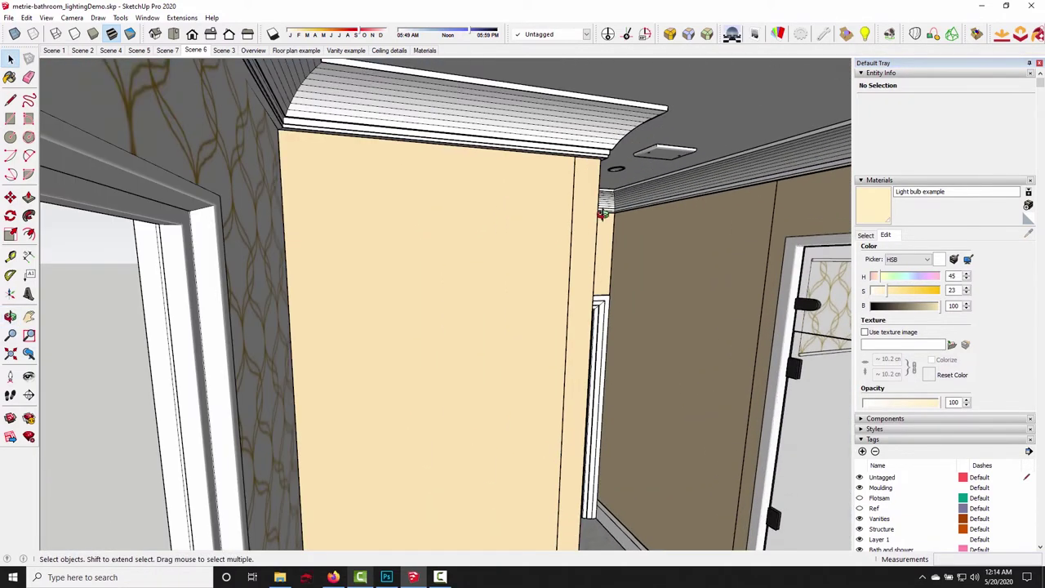
pyautogui.moveTo(600, 209); pyautogui.dragTo(399, 142, button='middle')
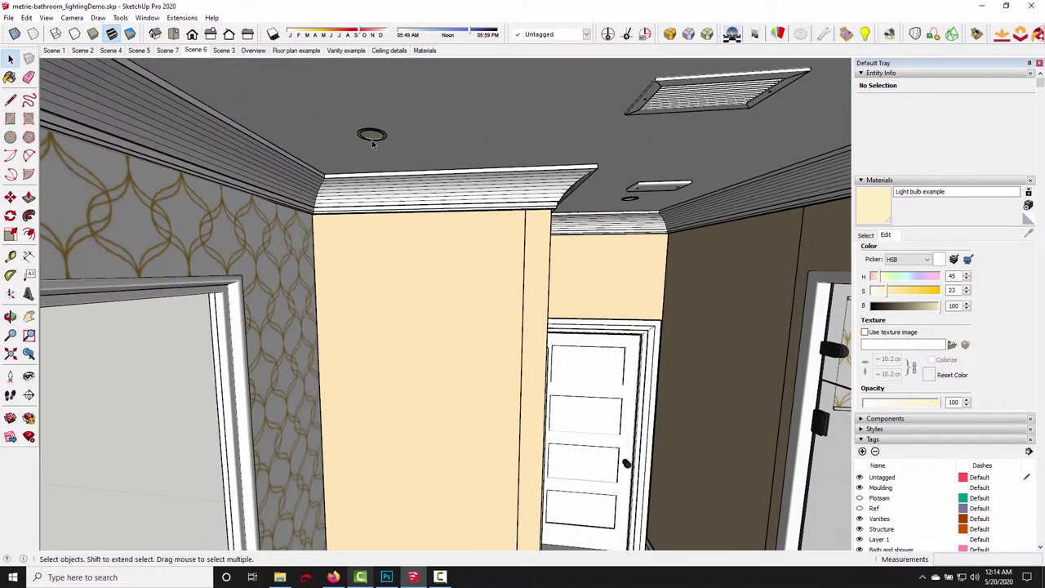
pyautogui.scroll(-3, 373, 144)
pyautogui.moveTo(412, 261); pyautogui.dragTo(446, 355, button='middle')
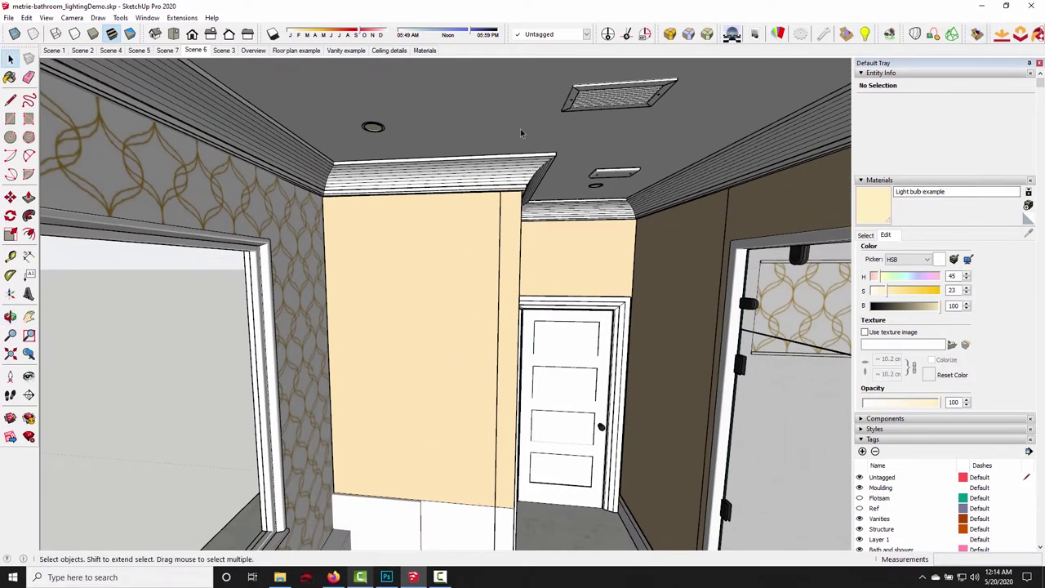
pyautogui.click(976, 34)
pyautogui.click(392, 114)
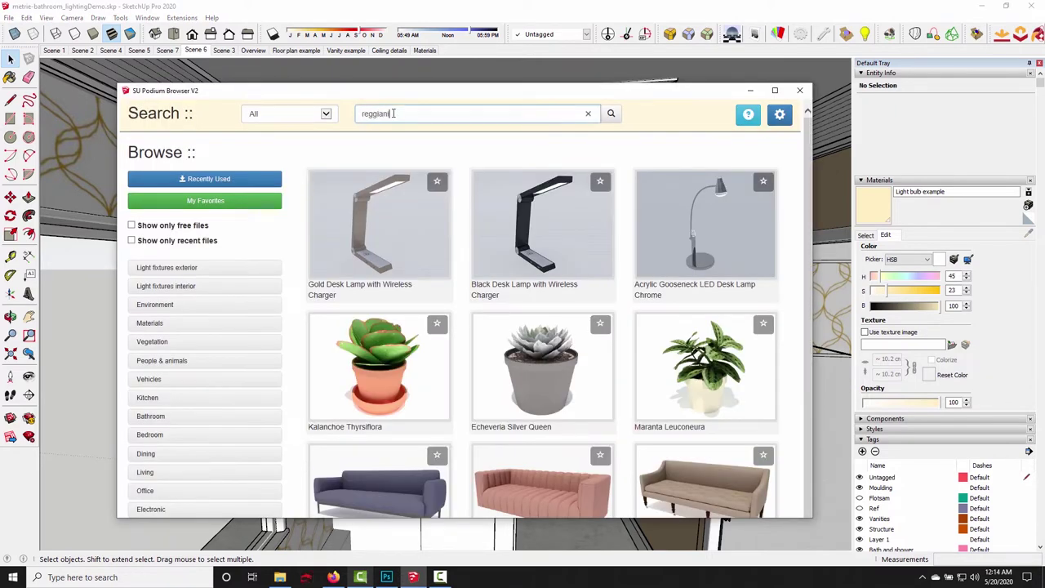
pyautogui.press('Return')
pyautogui.scroll(-4, 446, 285)
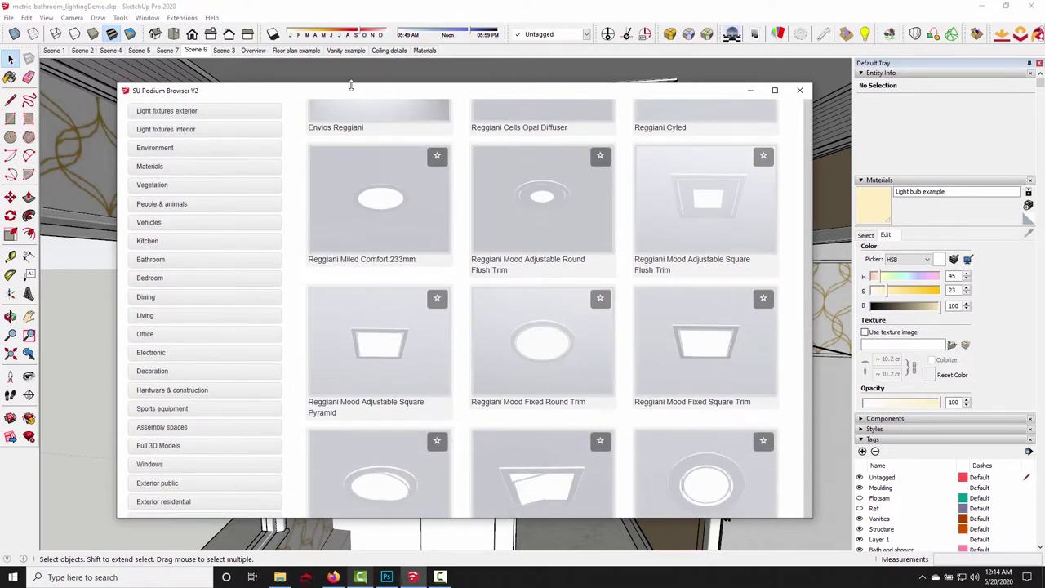
# - Move the SU Podium Browser window clear of the ceiling pot light and open the ceiling group for editing
pyautogui.moveTo(359, 99); pyautogui.dragTo(724, 193)
pyautogui.scroll(3, 398, 119)
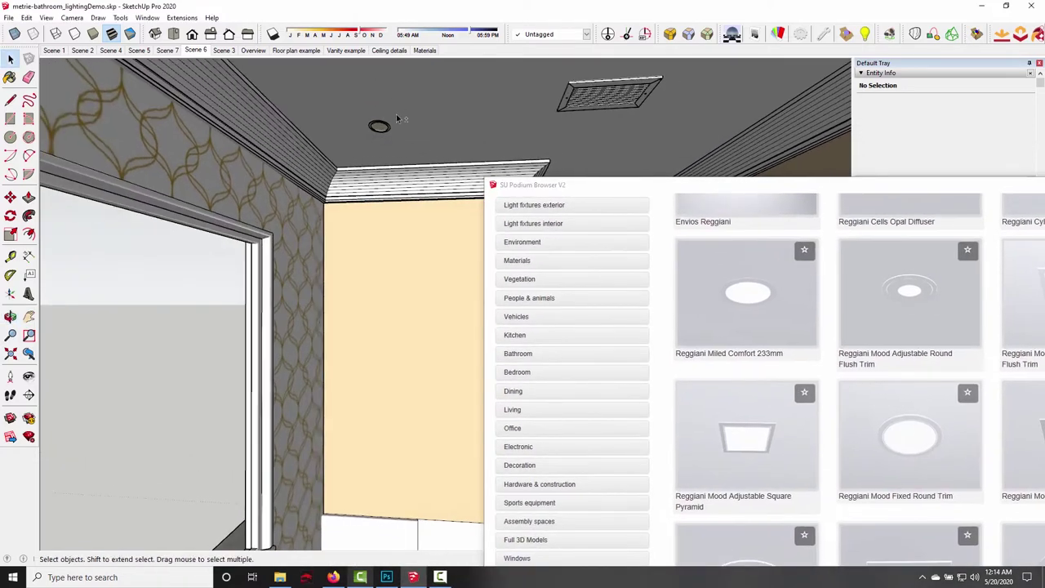
pyautogui.moveTo(398, 119)
pyautogui.mouseDown(button='middle')
pyautogui.moveTo(346, 217)
pyautogui.moveTo(374, 128)
pyautogui.mouseUp(button='middle')
pyautogui.doubleClick(403, 165)
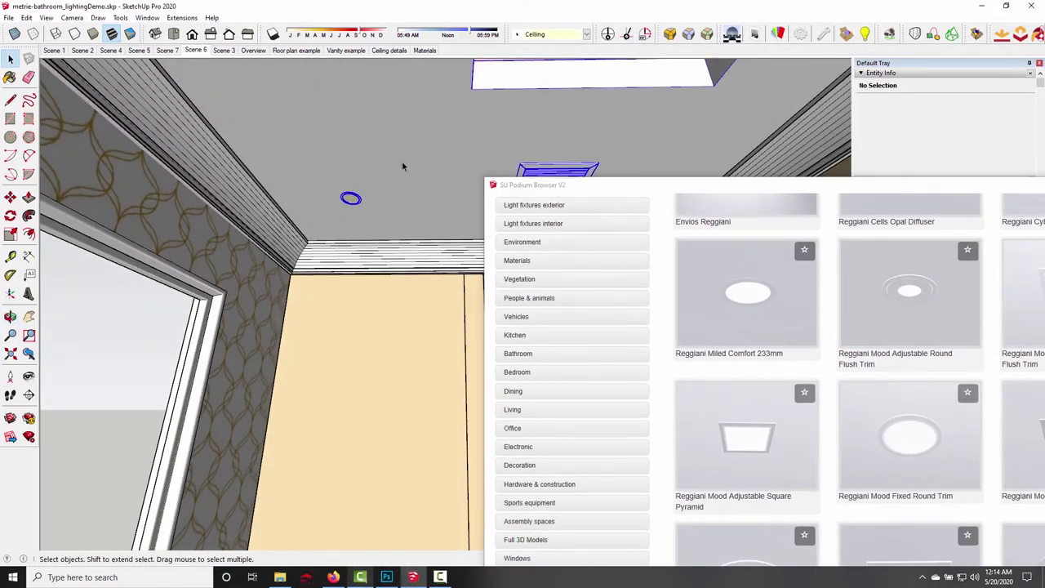
pyautogui.click(386, 151)
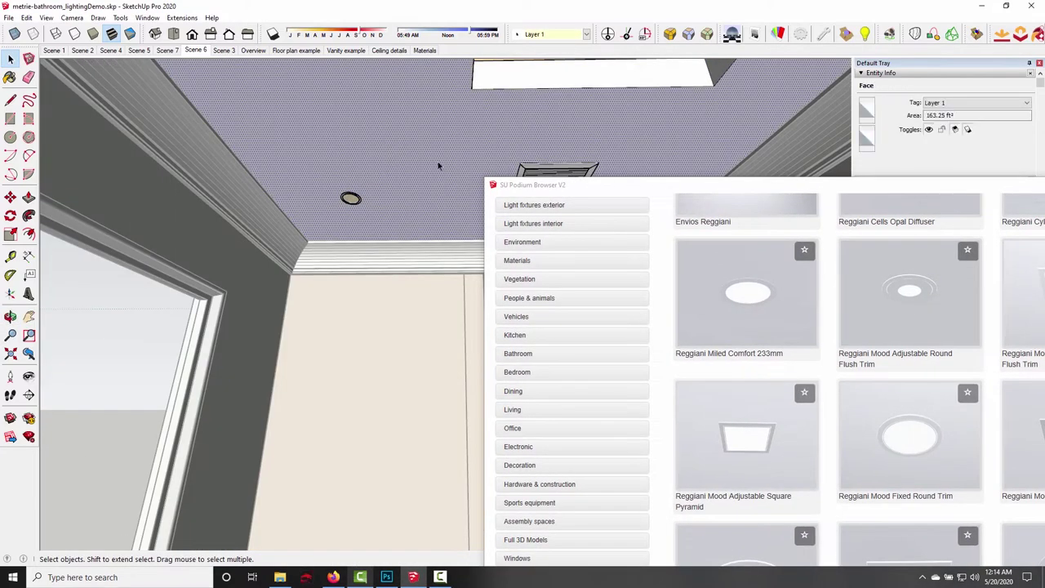
pyautogui.press('Escape')
# - Place a Reggiani Mood Fixed Round Trim downlight on the ceiling beside the existing pot light
pyautogui.click(910, 442)
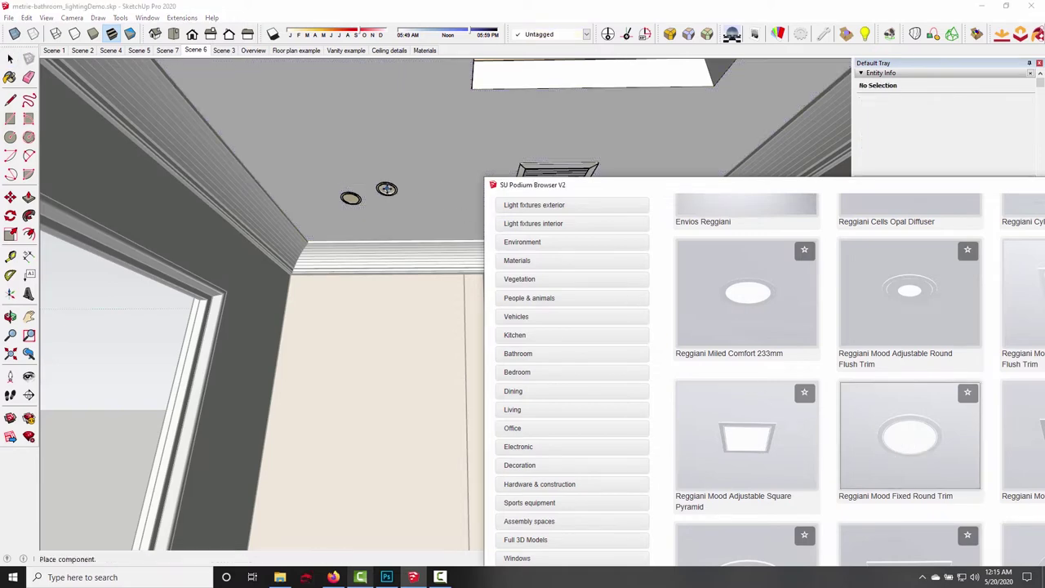
pyautogui.click(380, 198)
pyautogui.scroll(6, 380, 198)
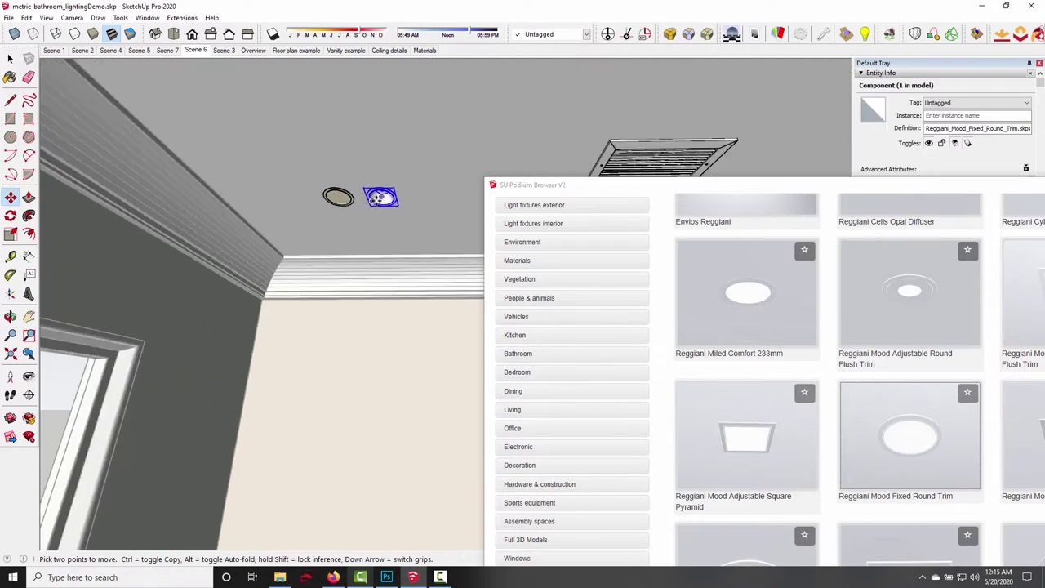
pyautogui.moveTo(345, 214); pyautogui.dragTo(383, 310, button='middle')
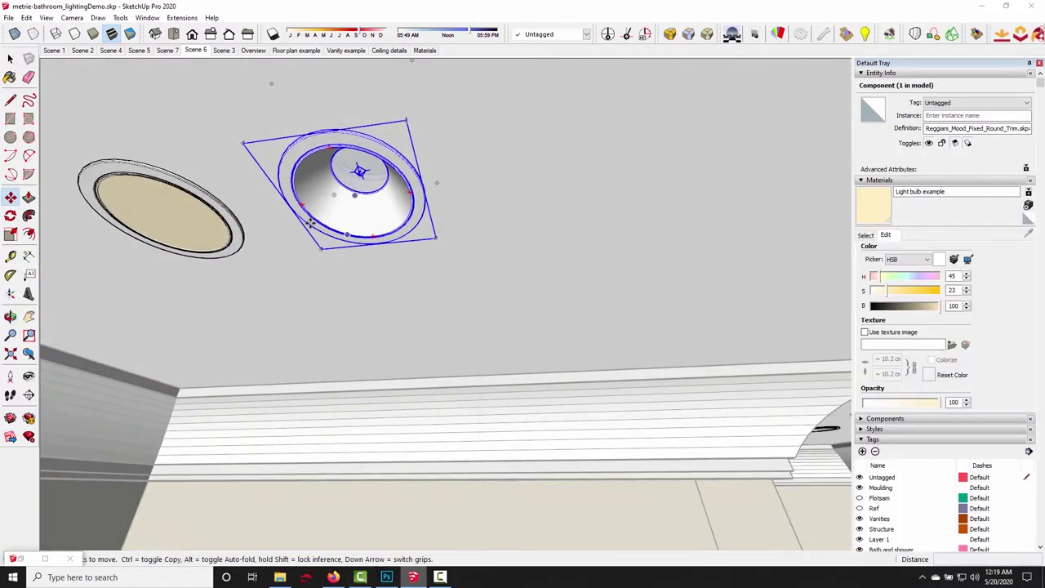
pyautogui.press('space')
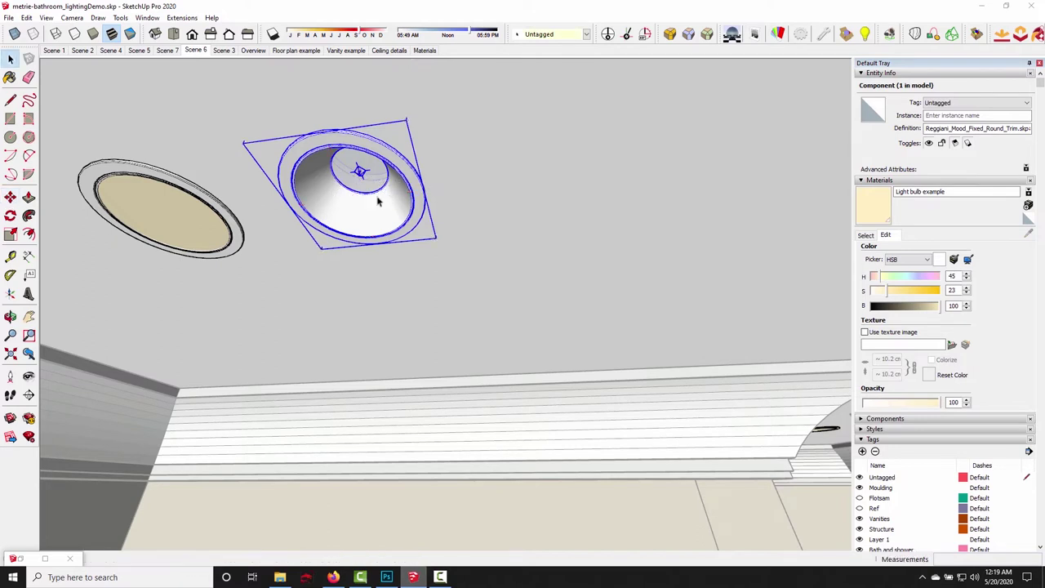
# - Delete the built-in light source inside the Reggiani downlight component and exit the component
pyautogui.doubleClick(361, 173)
pyautogui.click(364, 174)
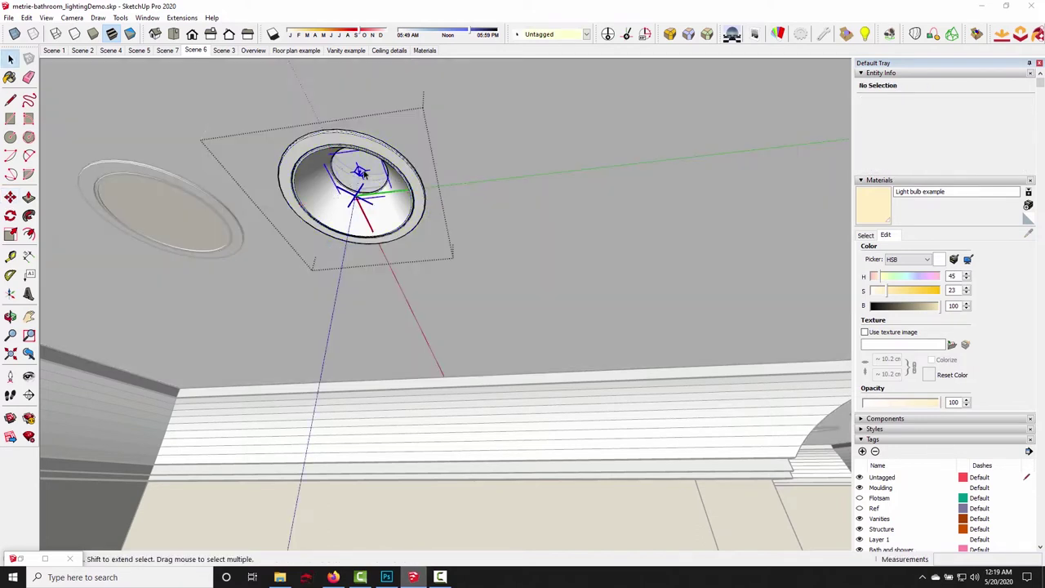
pyautogui.doubleClick(364, 174)
pyautogui.moveTo(323, 215); pyautogui.dragTo(280, 240, button='middle')
pyautogui.doubleClick(302, 338)
# - Open the Reggiani downlight and its nested housing component for editing
pyautogui.moveTo(301, 327); pyautogui.dragTo(286, 242, button='middle')
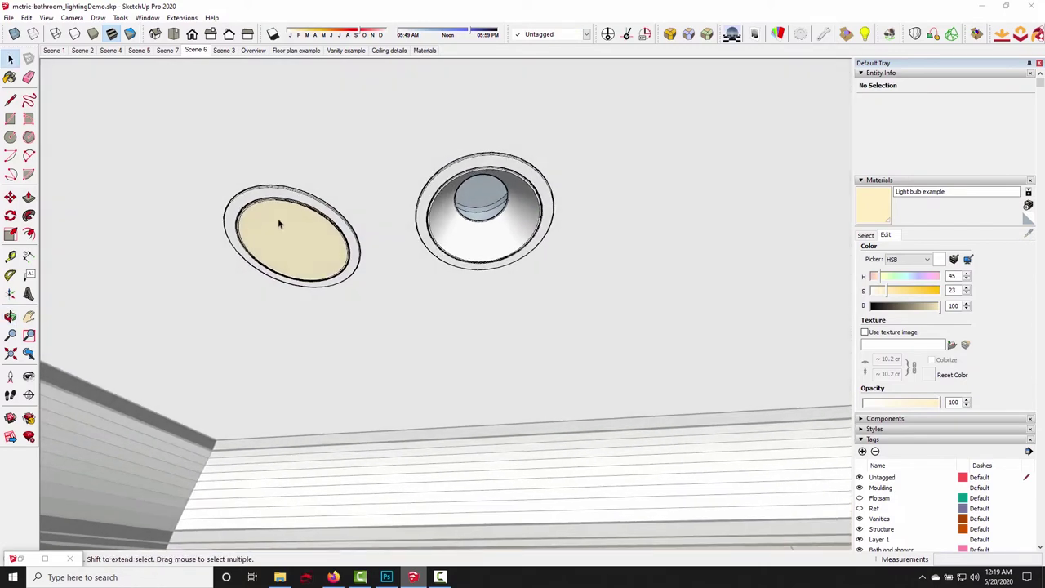
pyautogui.moveTo(400, 245); pyautogui.dragTo(387, 140, button='middle')
pyautogui.keyDown('shift'); pyautogui.moveTo(557, 266); pyautogui.dragTo(454, 280, button='middle'); pyautogui.keyUp('shift')
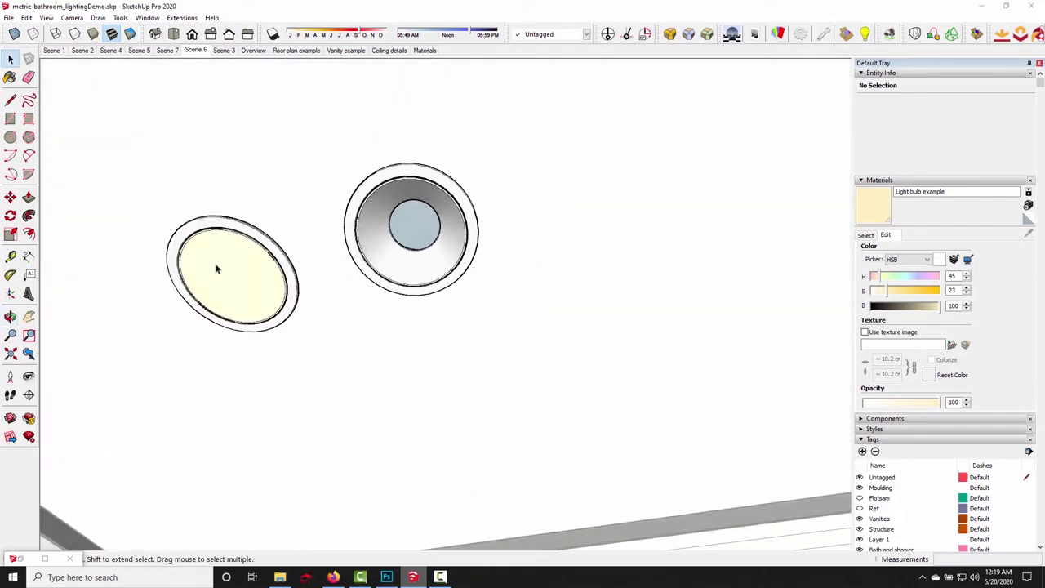
pyautogui.scroll(2, 351, 240)
pyautogui.scroll(2, 392, 236)
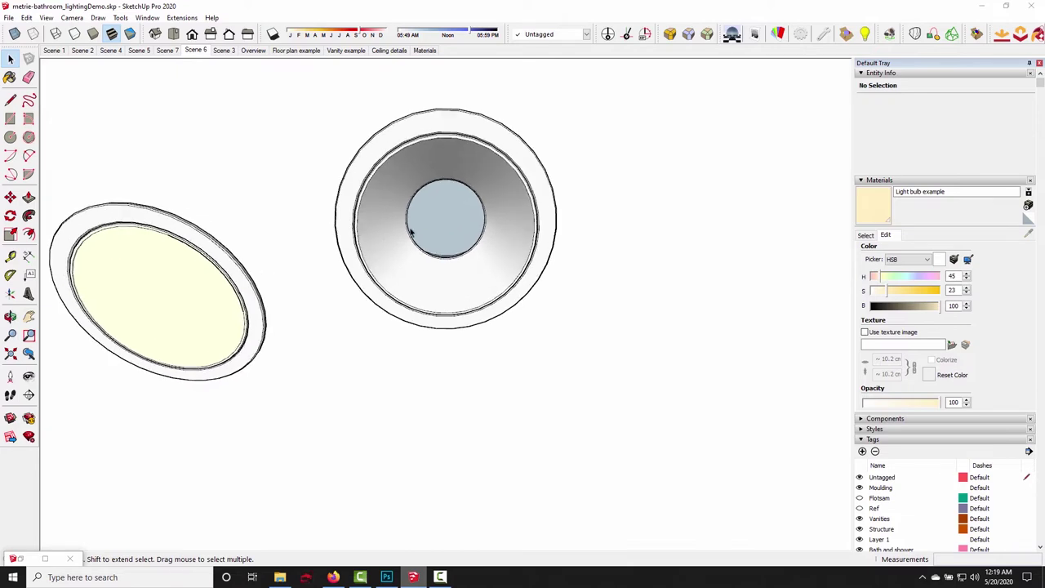
pyautogui.scroll(2, 445, 216)
pyautogui.doubleClick(452, 235)
pyautogui.moveTo(452, 235); pyautogui.dragTo(380, 296, button='middle')
pyautogui.click(424, 219)
pyautogui.doubleClick(422, 199)
# - Add a centerpoint to the circular face at the back of the downlight's housing
pyautogui.click(428, 214)
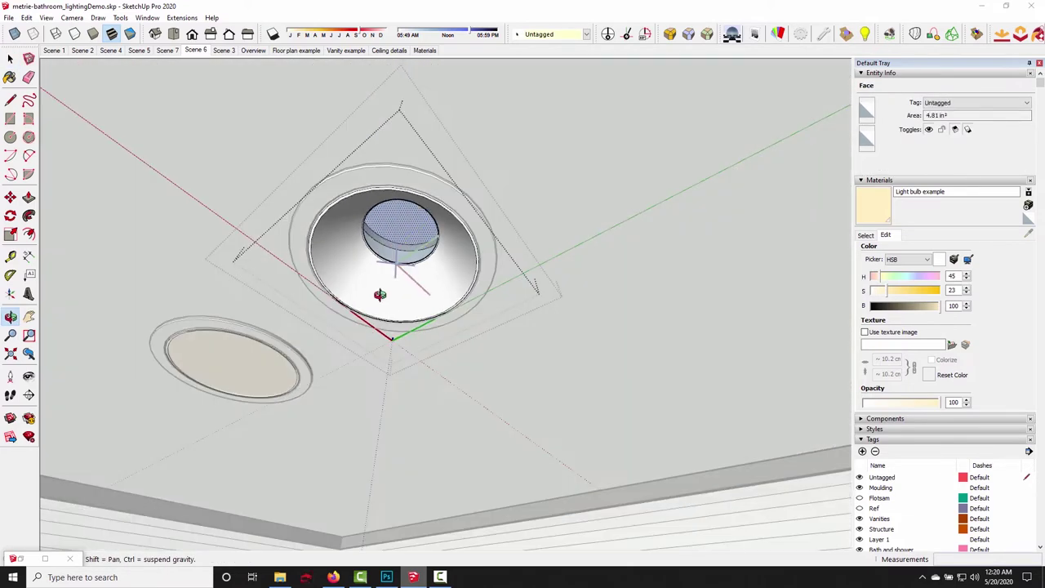
pyautogui.click(182, 17)
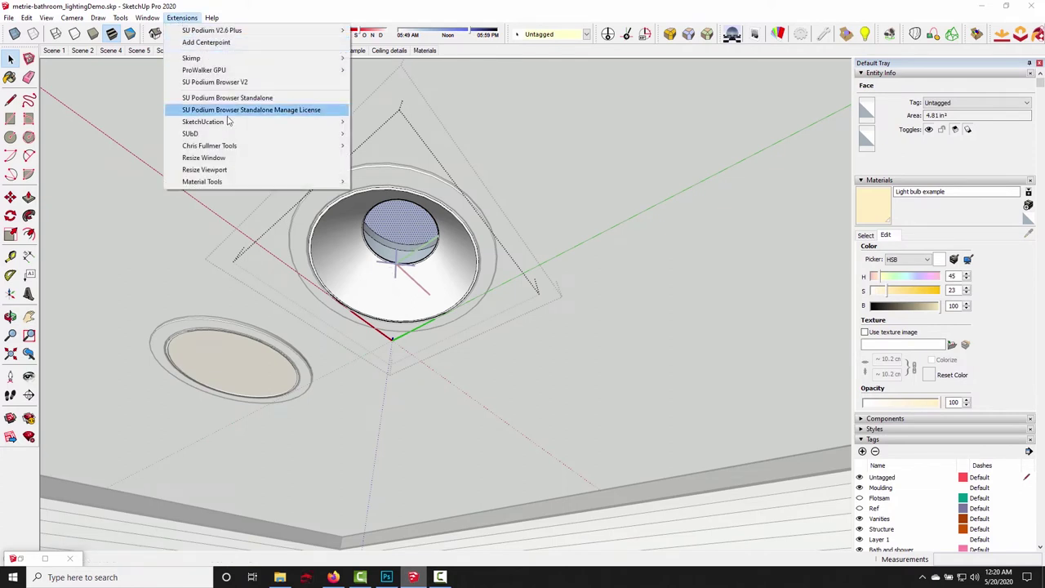
pyautogui.click(240, 42)
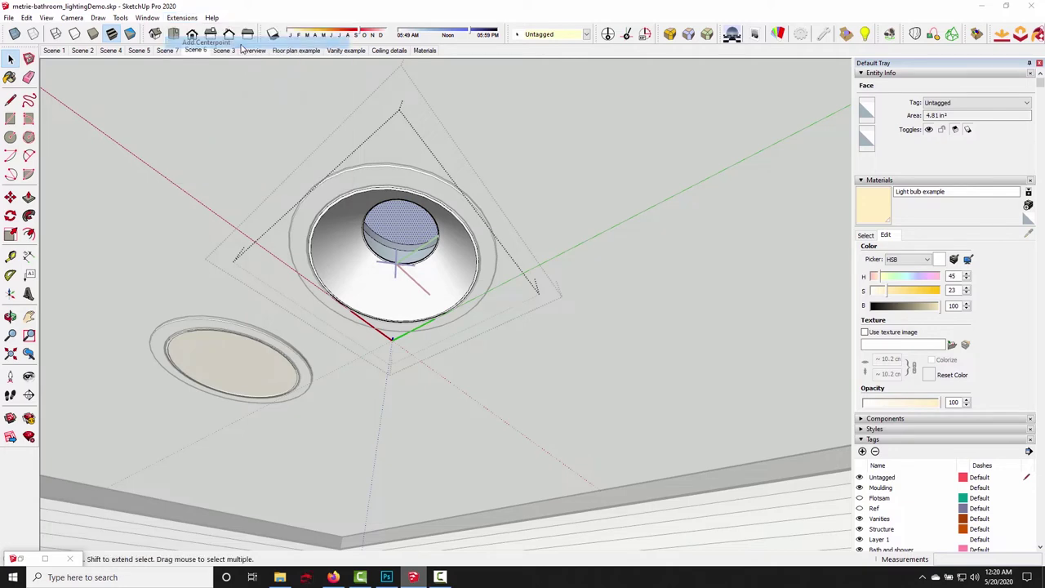
# - Draw a line about 2 7/16" long from the back face's centerpoint along the blue axis, level with the reflector's rim
pyautogui.scroll(3, 411, 221)
pyautogui.moveTo(412, 217); pyautogui.dragTo(406, 208, button='middle')
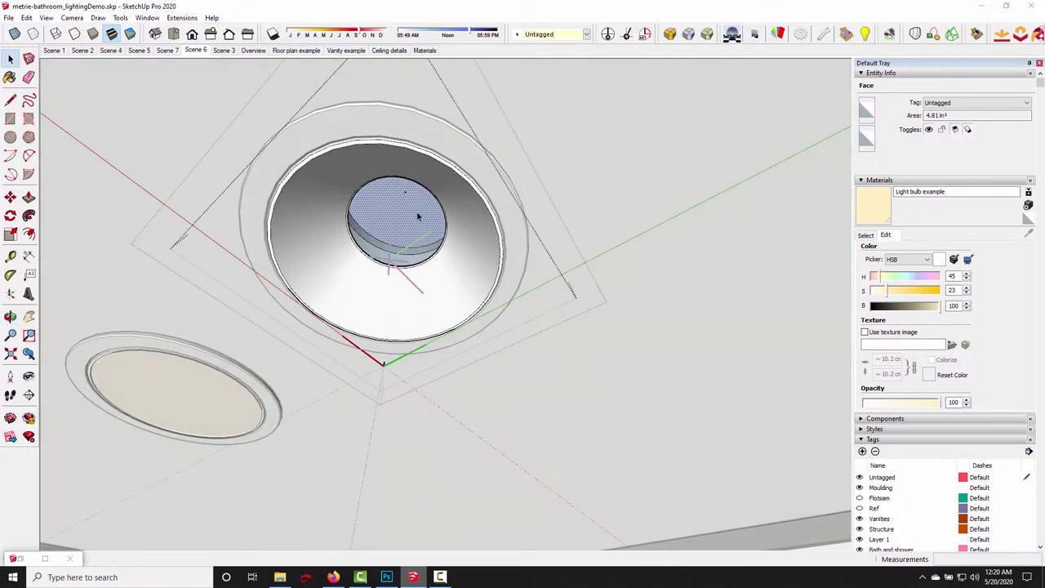
pyautogui.click(10, 99)
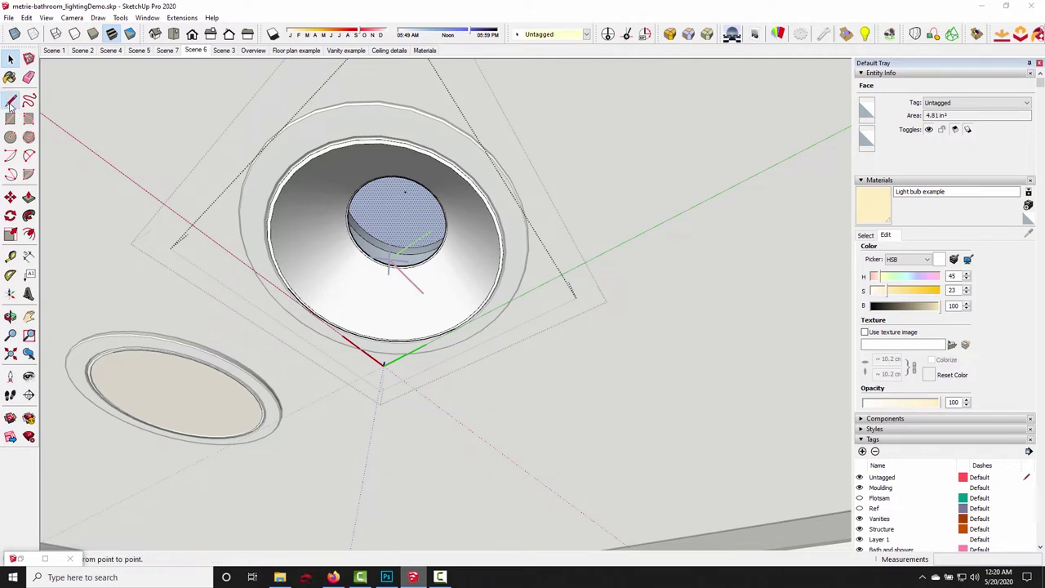
pyautogui.click(406, 191)
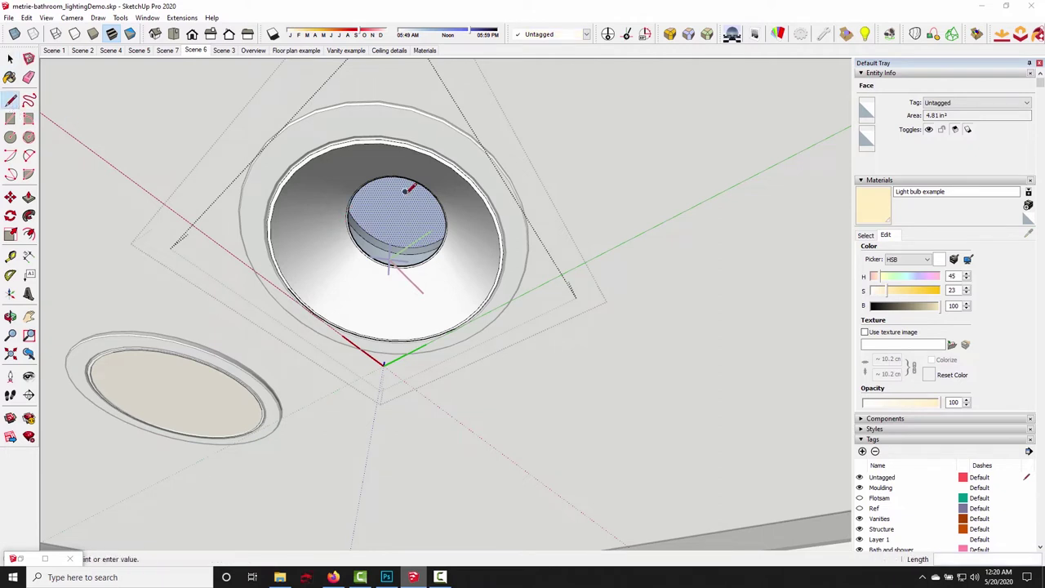
pyautogui.press('Up')
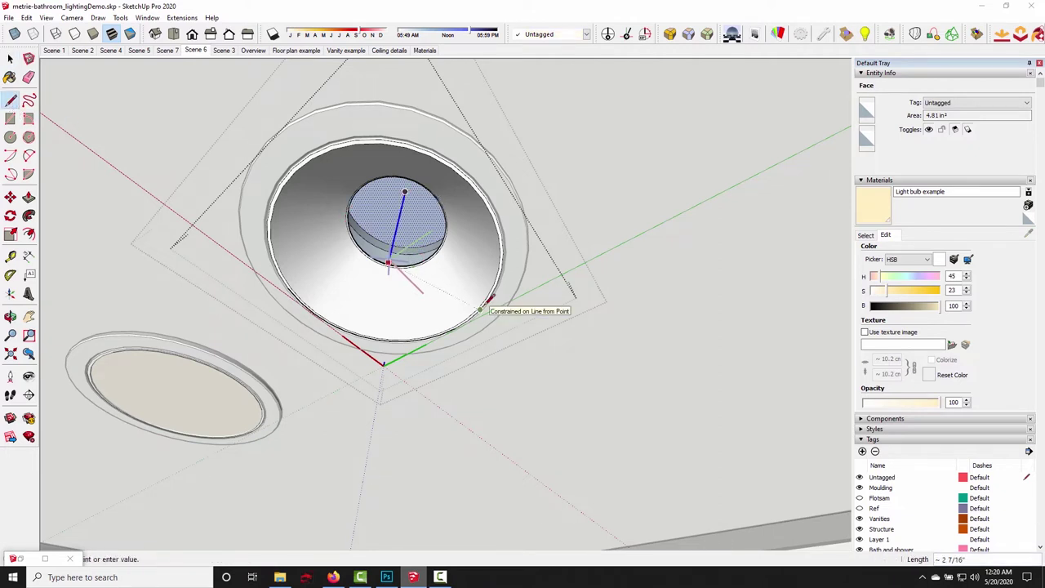
pyautogui.click(480, 310)
pyautogui.moveTo(450, 254); pyautogui.dragTo(420, 313, button='middle')
pyautogui.press('space')
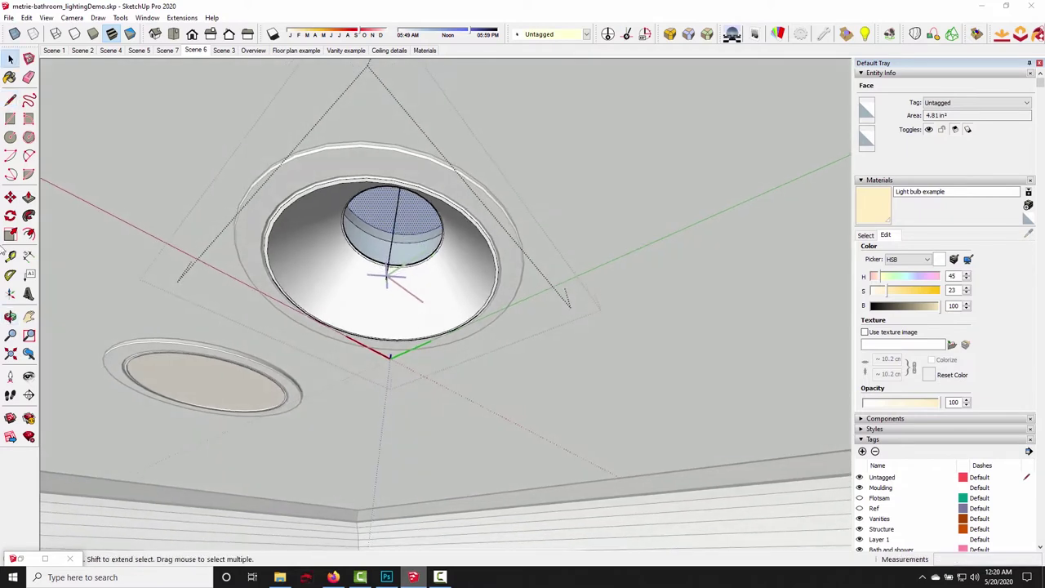
# - Draw a circle of about 1 9/16" radius centred on the line's lower end and reaching the reflector's rim, closing the downlight's opening
pyautogui.click(10, 138)
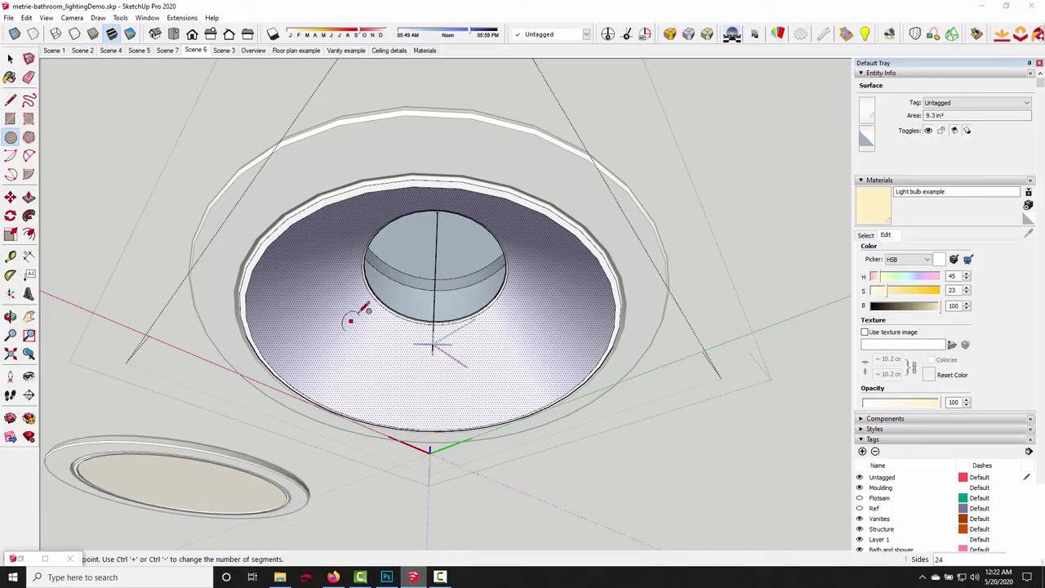
pyautogui.moveTo(427, 346); pyautogui.dragTo(435, 287, button='middle')
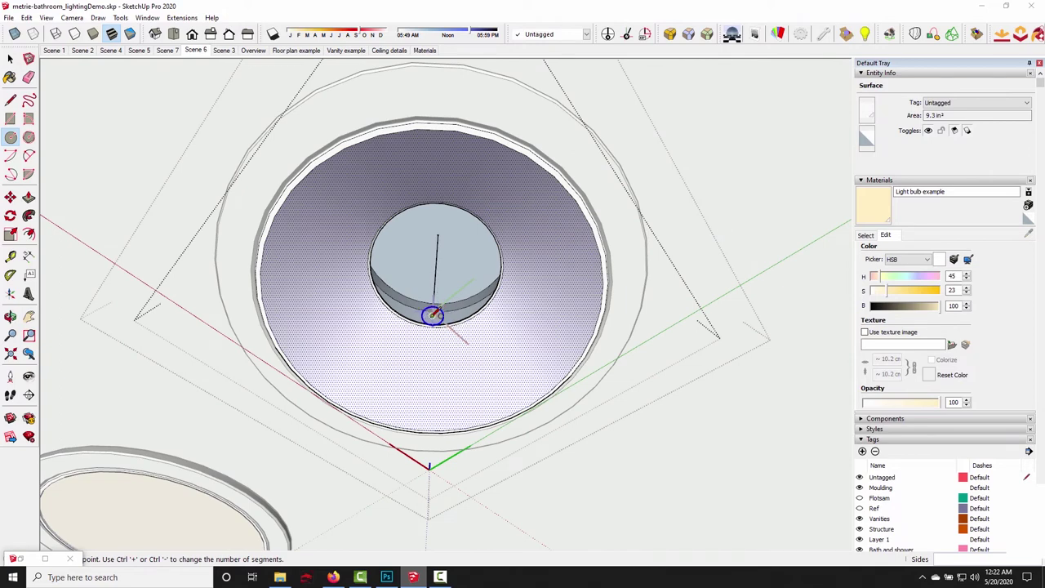
pyautogui.click(433, 317)
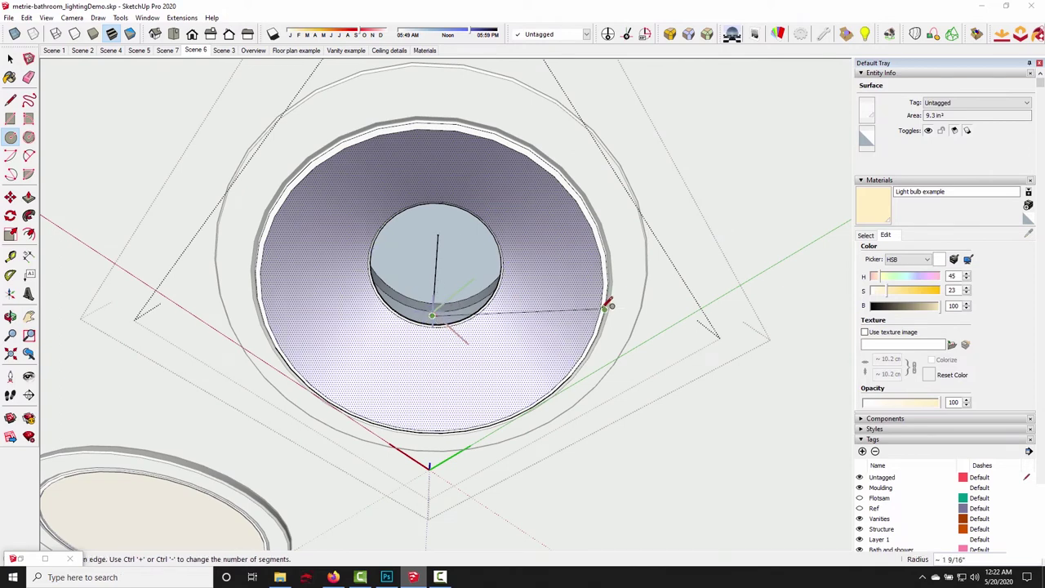
pyautogui.click(608, 306)
pyautogui.press('space')
pyautogui.moveTo(599, 299); pyautogui.dragTo(480, 346, button='middle')
# - Reverse the new circular face so its front side points down into the room, and exit the downlight component
pyautogui.click(453, 284)
pyautogui.moveTo(438, 287); pyautogui.dragTo(416, 292, button='middle')
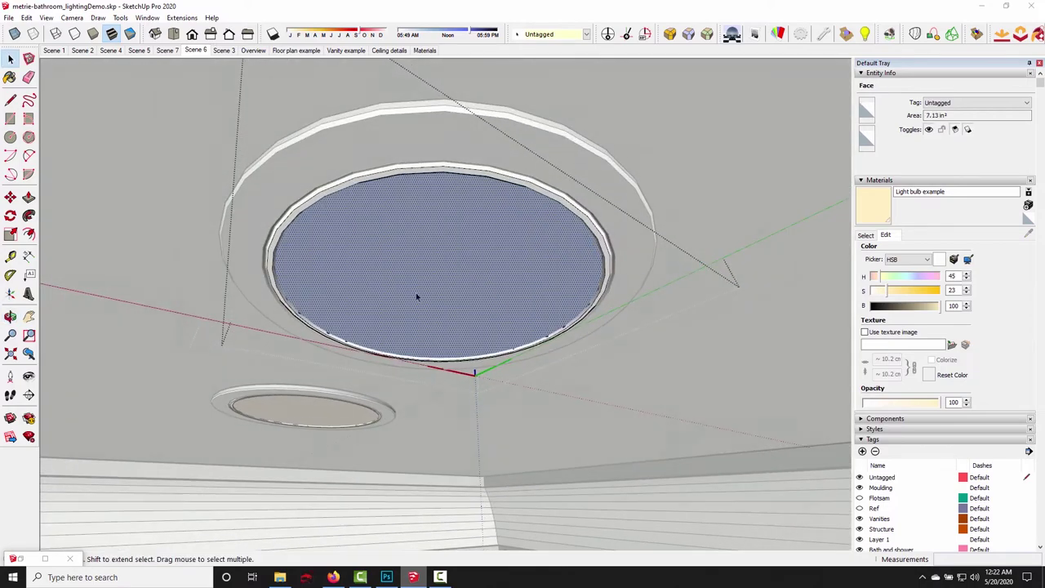
pyautogui.rightClick(416, 292)
pyautogui.click(457, 373)
pyautogui.moveTo(457, 373); pyautogui.dragTo(450, 302, button='middle')
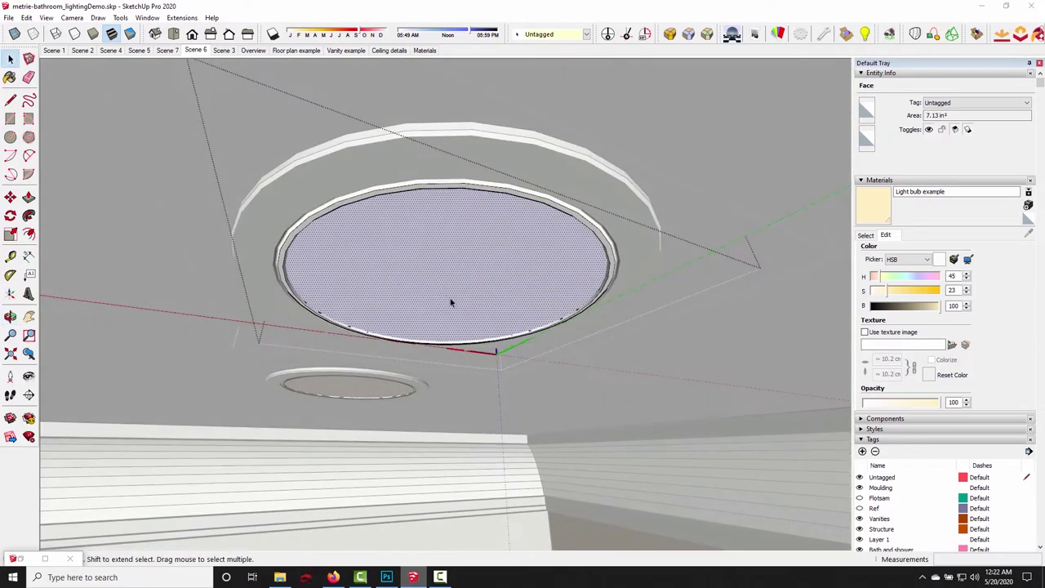
pyautogui.click(499, 392)
pyautogui.moveTo(504, 432); pyautogui.dragTo(433, 329, button='middle')
pyautogui.scroll(-3, 501, 401)
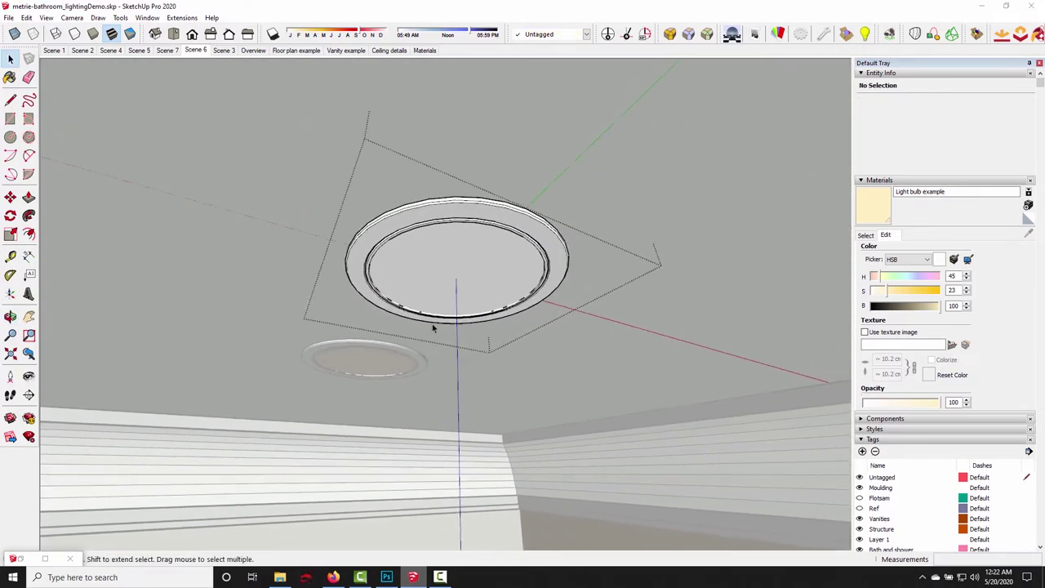
pyautogui.click(283, 357)
pyautogui.moveTo(342, 403); pyautogui.dragTo(375, 359, button='middle')
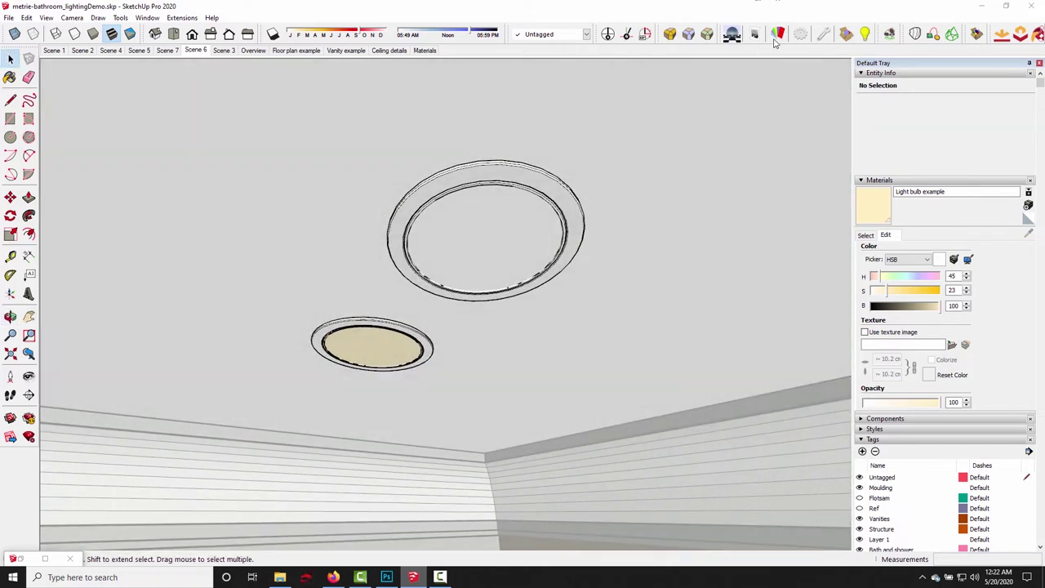
# - Sample the Recessed LEM material from the neighbouring ceiling downlight in Podium's Material Properties
pyautogui.click(777, 35)
pyautogui.click(276, 136)
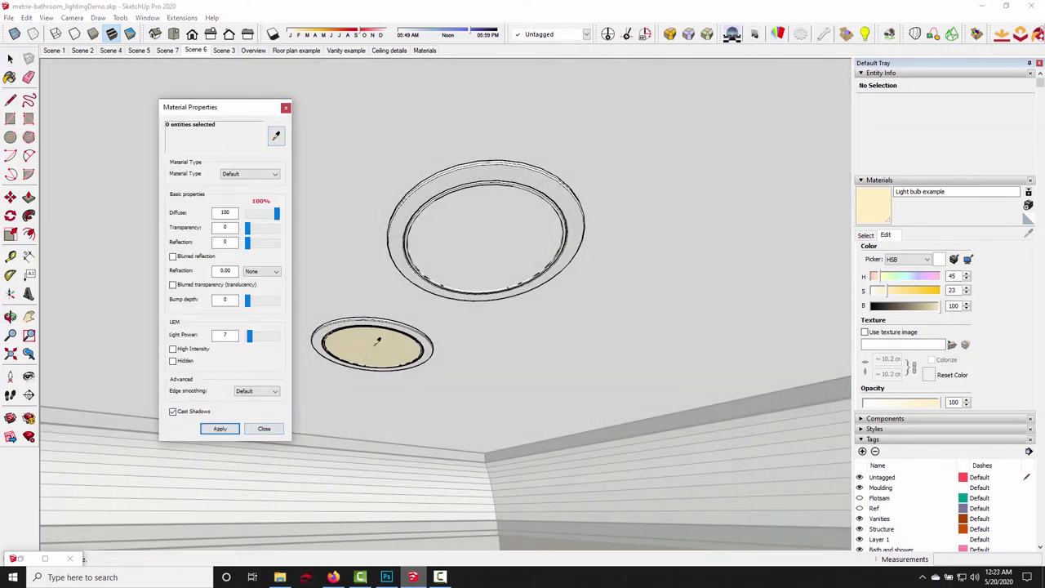
pyautogui.click(376, 344)
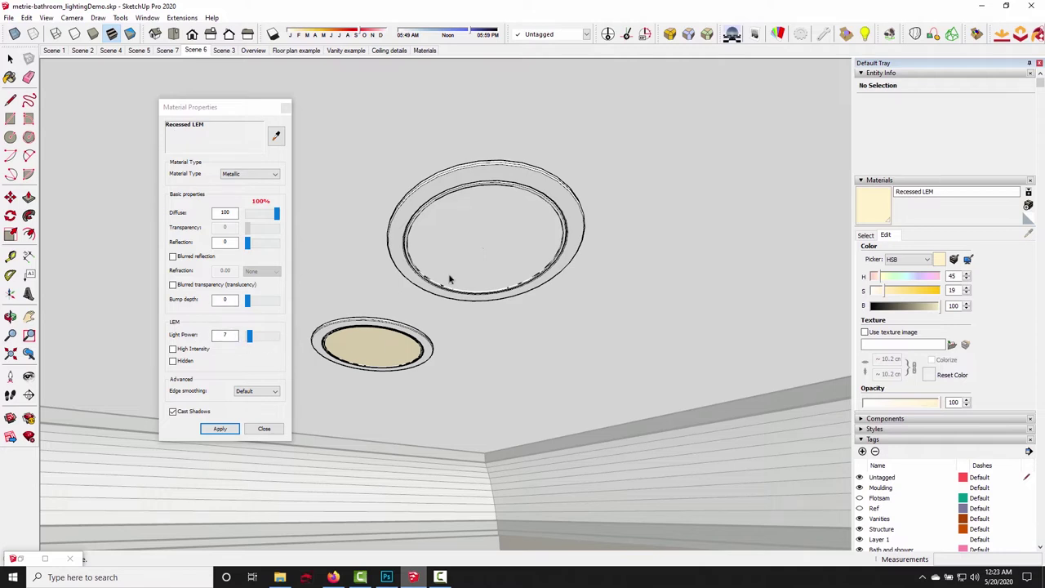
# - Paint the Reggiani downlight's nested circular face with the Recessed LEM material, and exit the component
pyautogui.press('space')
pyautogui.doubleClick(476, 243)
pyautogui.doubleClick(478, 243)
pyautogui.doubleClick(478, 243)
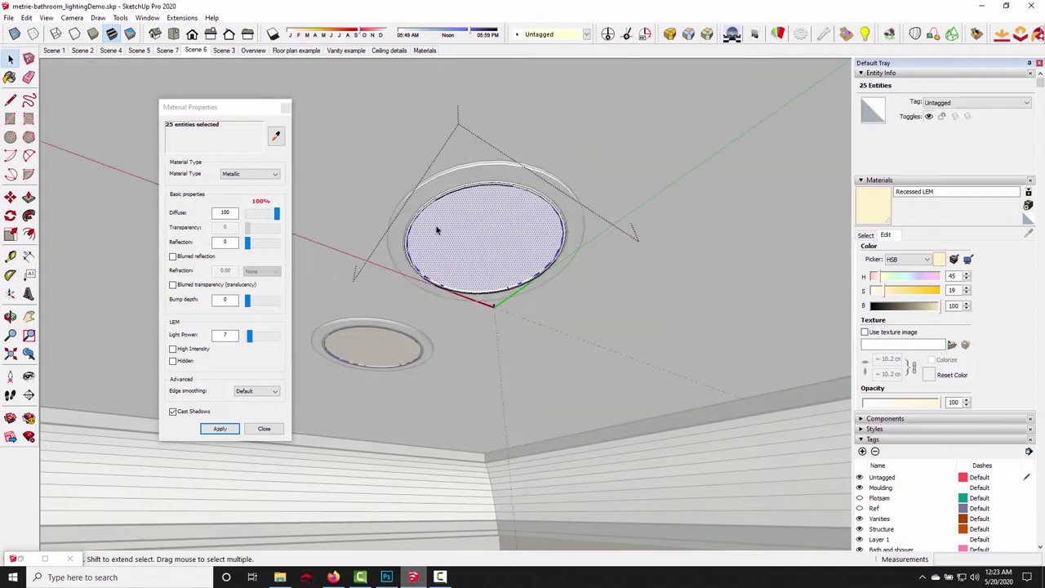
pyautogui.click(10, 78)
pyautogui.click(506, 234)
pyautogui.press('space')
pyautogui.click(758, 391)
pyautogui.click(758, 391)
pyautogui.moveTo(543, 348); pyautogui.dragTo(583, 362, button='middle')
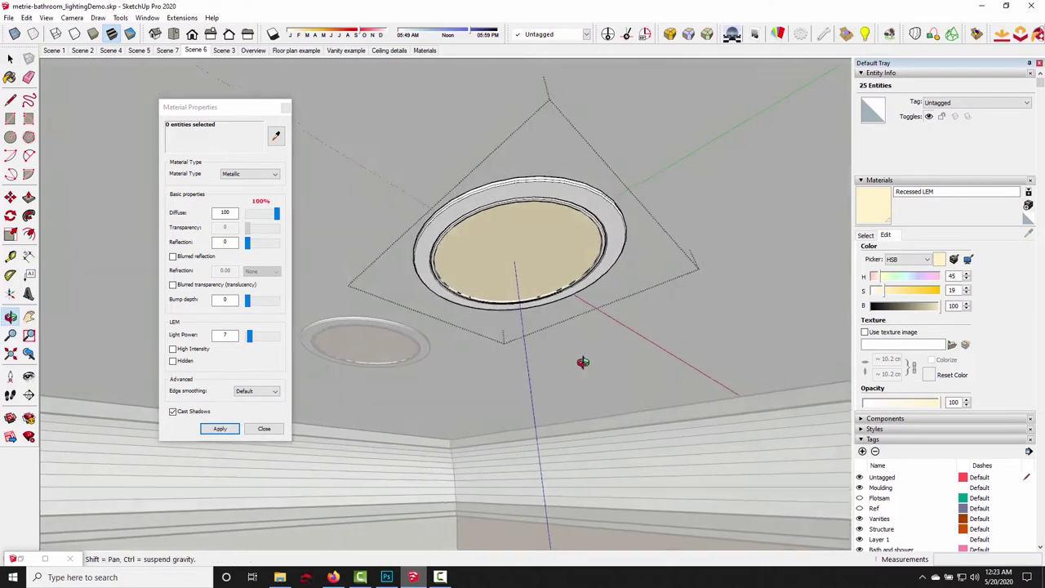
pyautogui.click(629, 498)
pyautogui.scroll(-4, 629, 499)
pyautogui.moveTo(629, 499); pyautogui.dragTo(615, 310, button='middle')
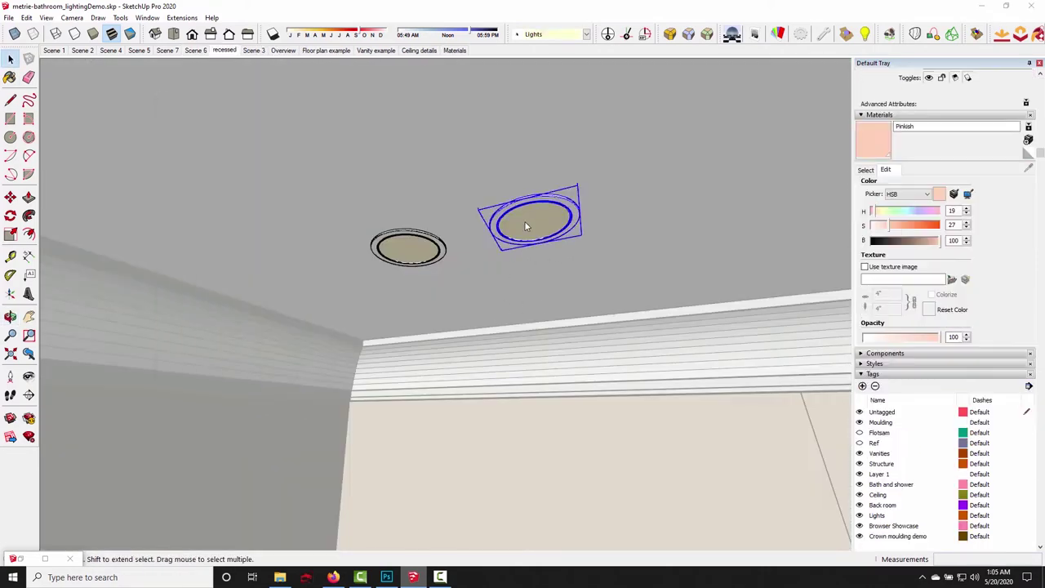
# - Delete the adapted Reggiani downlight from the ceiling and close the open group
pyautogui.press('Delete')
pyautogui.rightClick(519, 383)
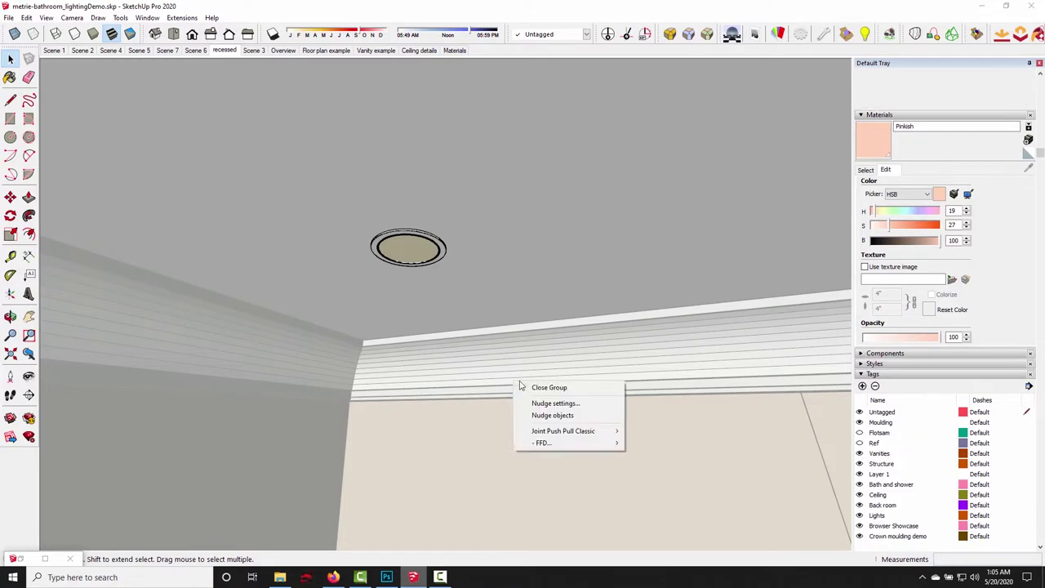
pyautogui.moveTo(519, 383); pyautogui.dragTo(196, 453, button='middle')
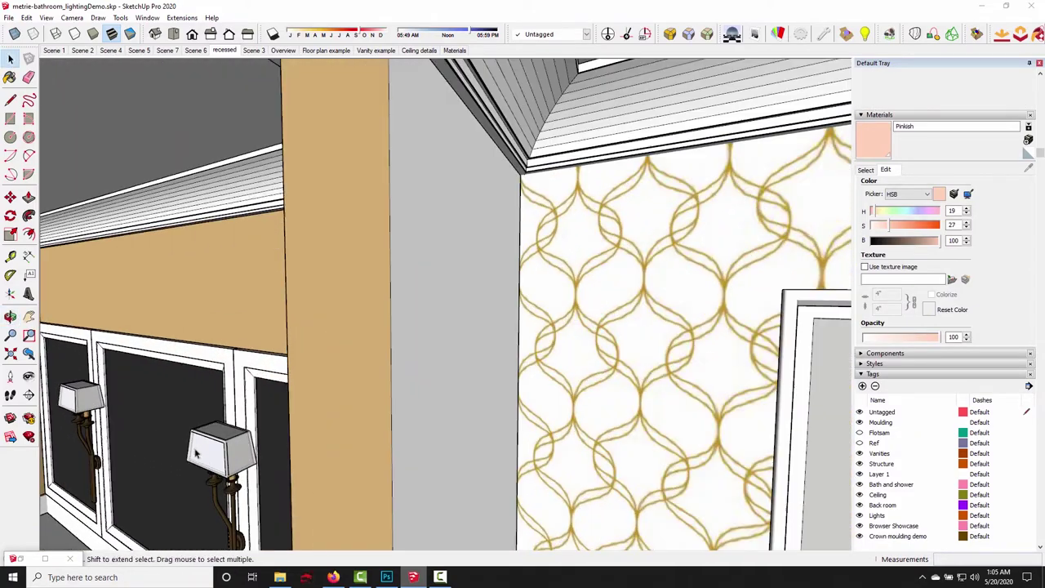
# - Open the wall sconce component beside the vanity mirror, hide its lampshade, and exit the component
pyautogui.moveTo(244, 429); pyautogui.dragTo(688, 314, button='middle')
pyautogui.scroll(3, 315, 379)
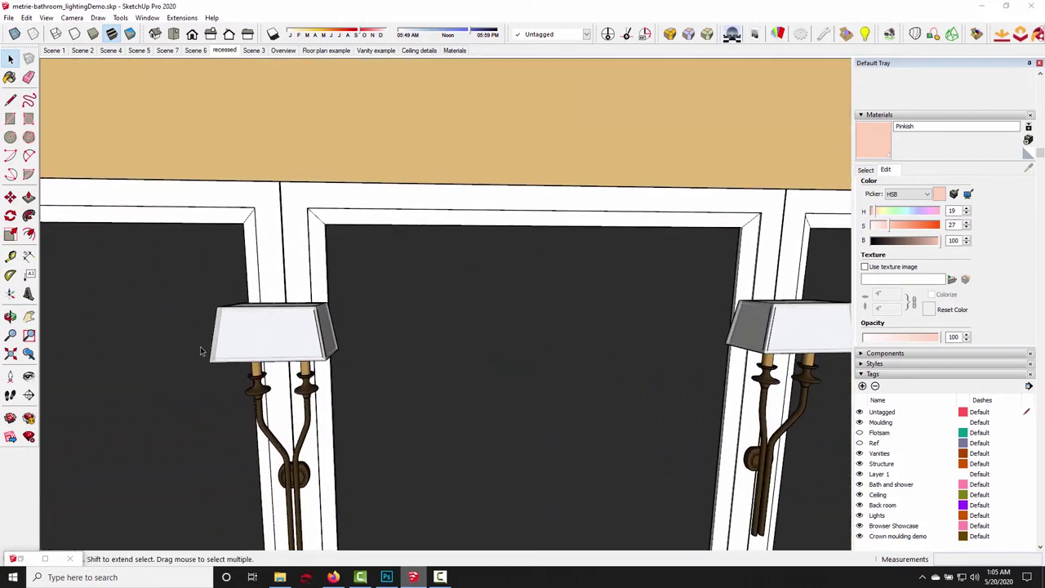
pyautogui.moveTo(200, 351); pyautogui.dragTo(554, 251, button='middle')
pyautogui.click(387, 251)
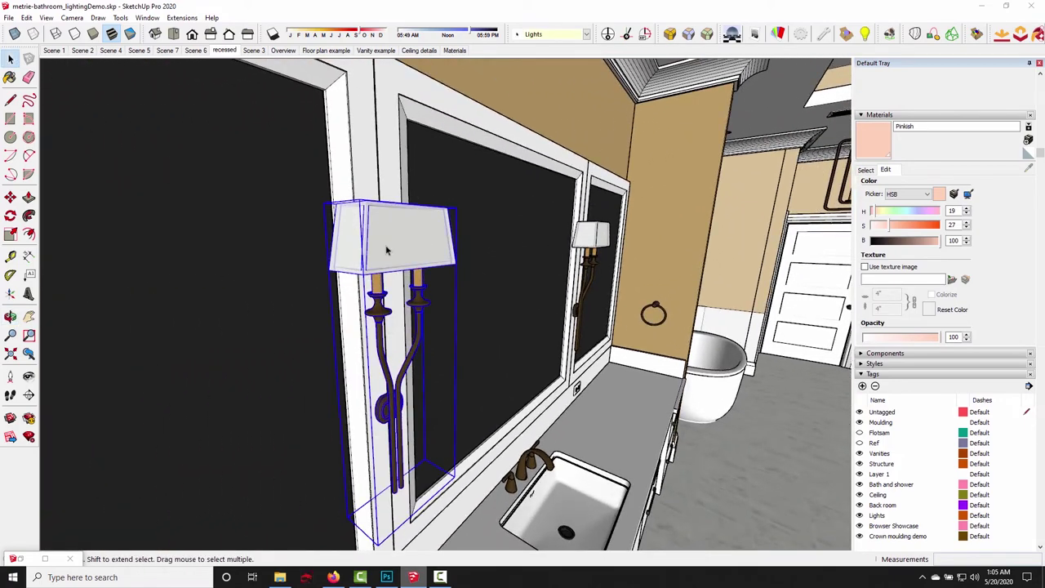
pyautogui.scroll(2, 387, 251)
pyautogui.doubleClick(387, 251)
pyautogui.scroll(2, 386, 250)
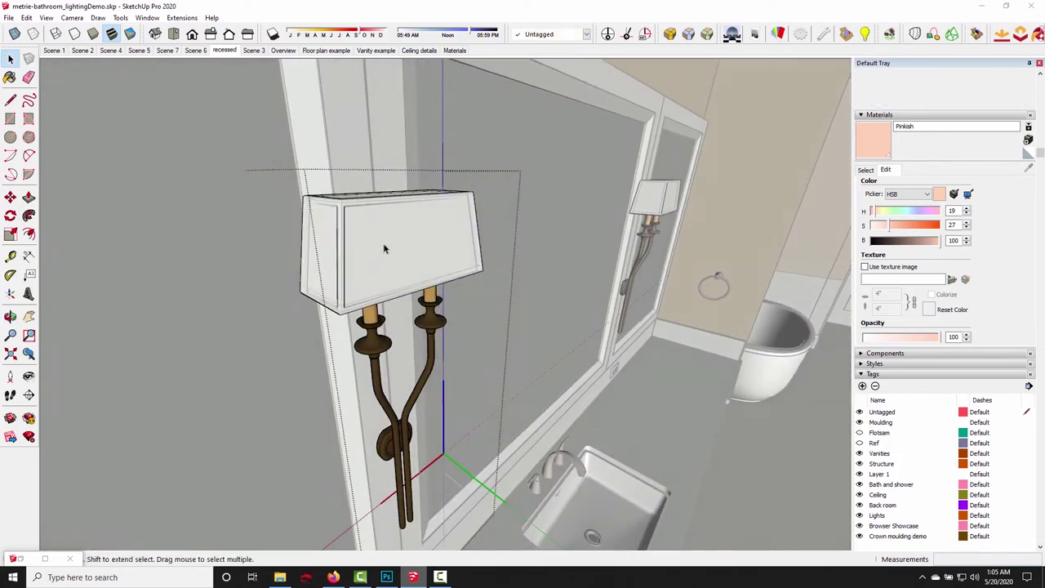
pyautogui.rightClick(385, 249)
pyautogui.click(408, 273)
pyautogui.moveTo(408, 273); pyautogui.dragTo(429, 263, button='middle')
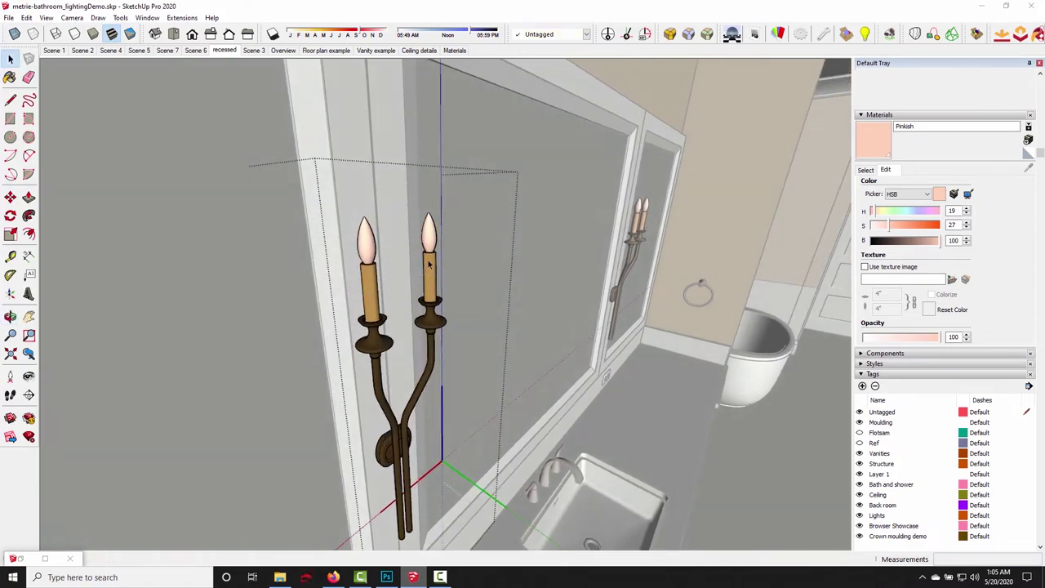
pyautogui.click(527, 255)
pyautogui.keyDown('shift'); pyautogui.moveTo(511, 198); pyautogui.dragTo(571, 195, button='middle'); pyautogui.keyUp('shift')
pyautogui.scroll(-2, 574, 197)
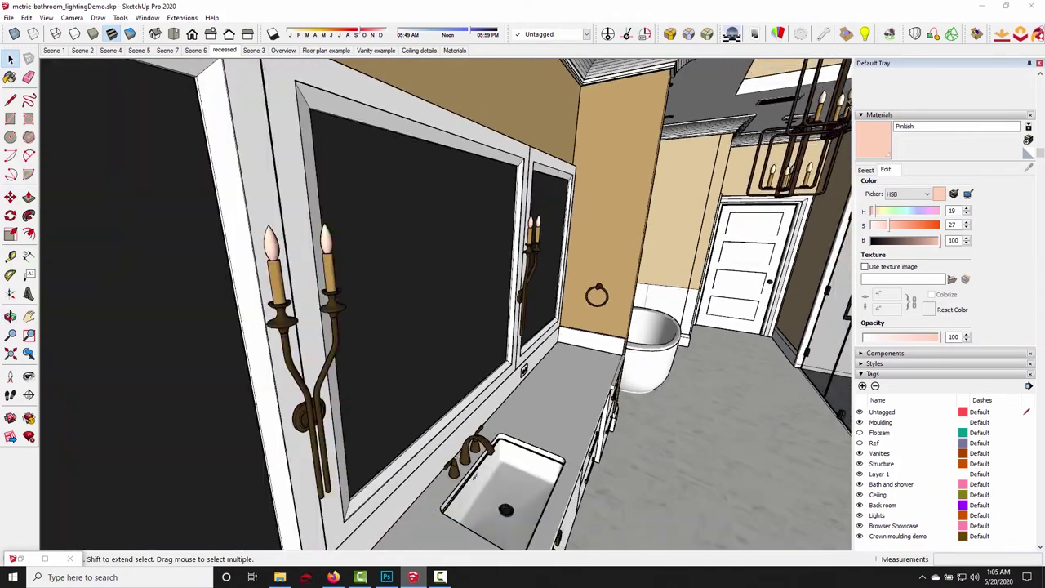
# - Examine the sconce candle bulb's material in Podium's Material Properties, including its light power
pyautogui.keyDown('shift'); pyautogui.moveTo(806, 119); pyautogui.dragTo(770, 98, button='middle'); pyautogui.keyUp('shift')
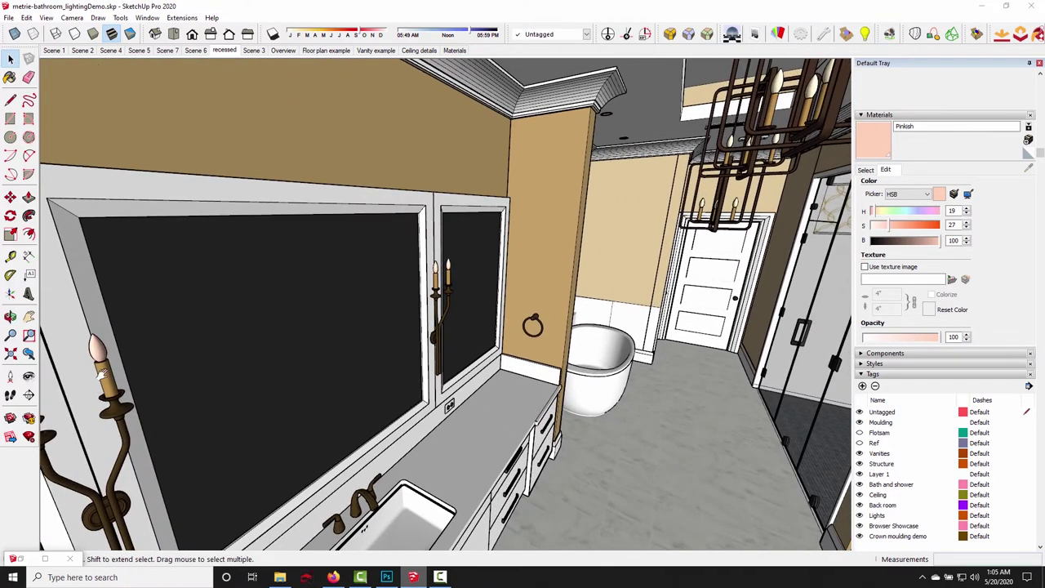
pyautogui.moveTo(102, 372); pyautogui.dragTo(274, 363, button='middle')
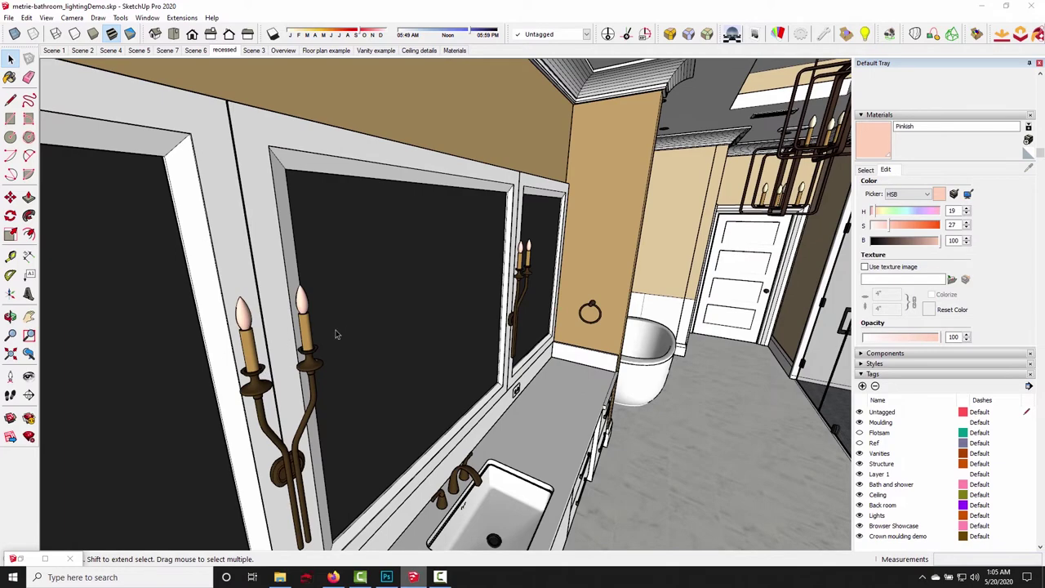
pyautogui.moveTo(353, 331); pyautogui.dragTo(298, 222, button='middle')
pyautogui.scroll(5, 304, 315)
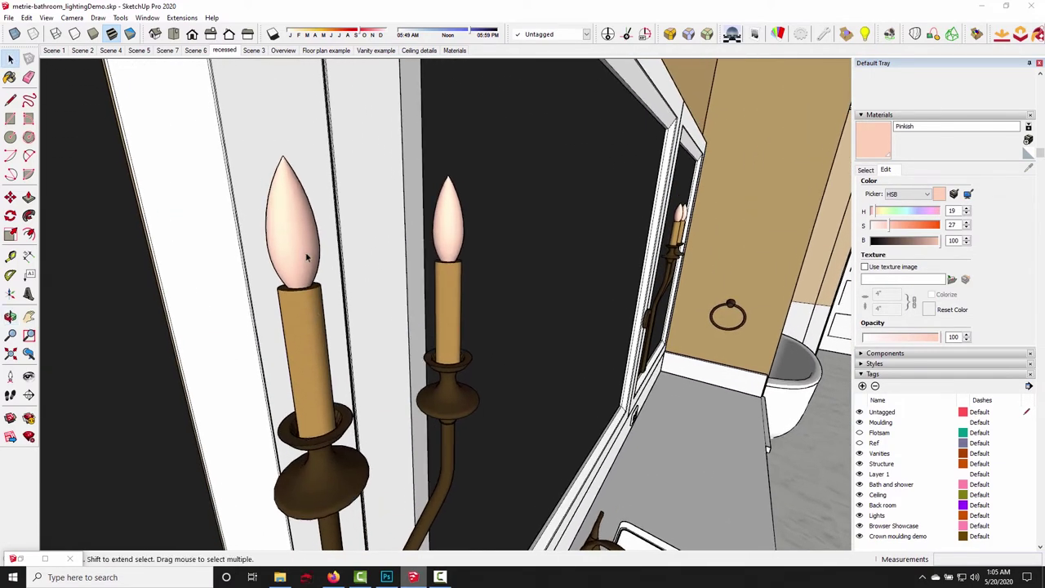
pyautogui.click(778, 33)
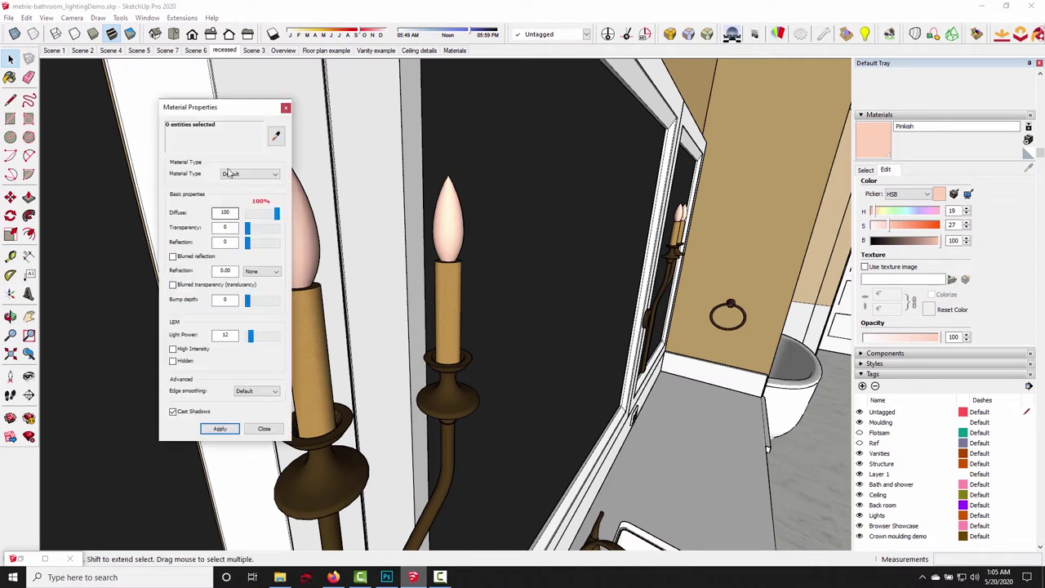
pyautogui.click(275, 136)
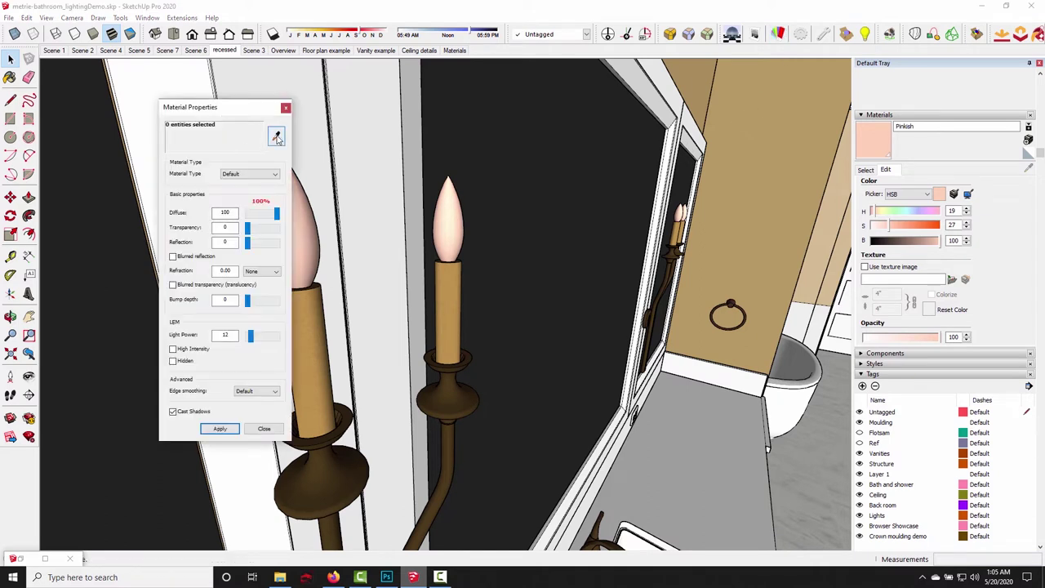
pyautogui.click(306, 231)
pyautogui.moveTo(230, 108); pyautogui.dragTo(576, 125)
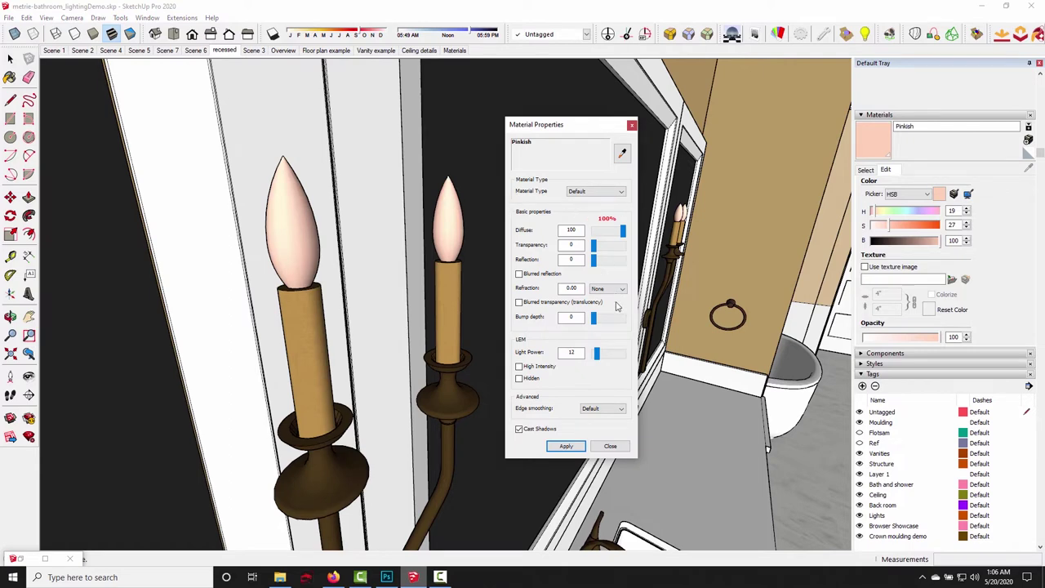
pyautogui.click(631, 125)
pyautogui.moveTo(350, 298); pyautogui.dragTo(388, 309, button='middle')
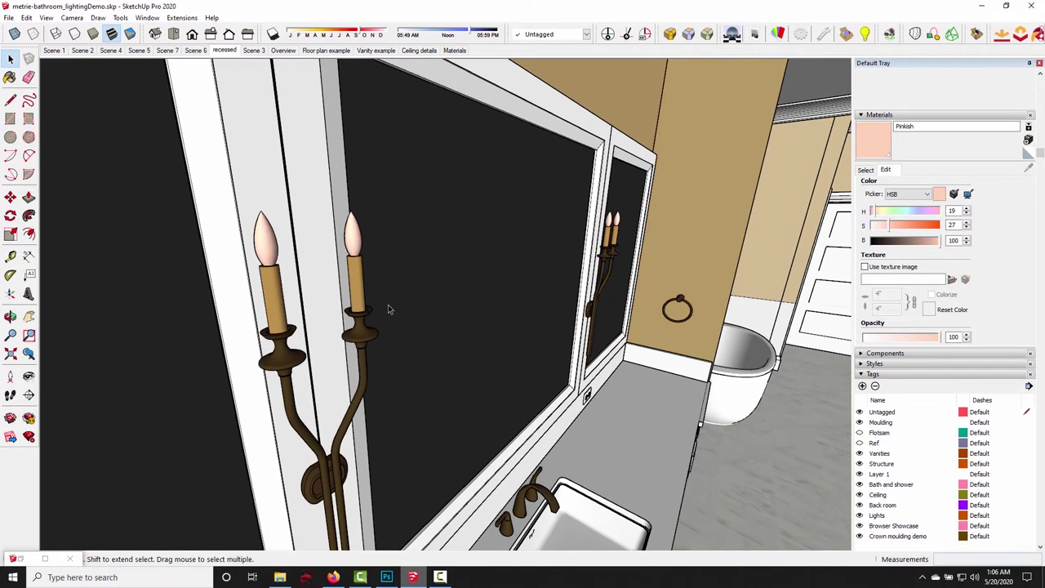
# - Check the bathroom reference photo in Firefox, and return to SketchUp to unhide the last hidden geometry, the sconce lampshades
pyautogui.click(333, 576)
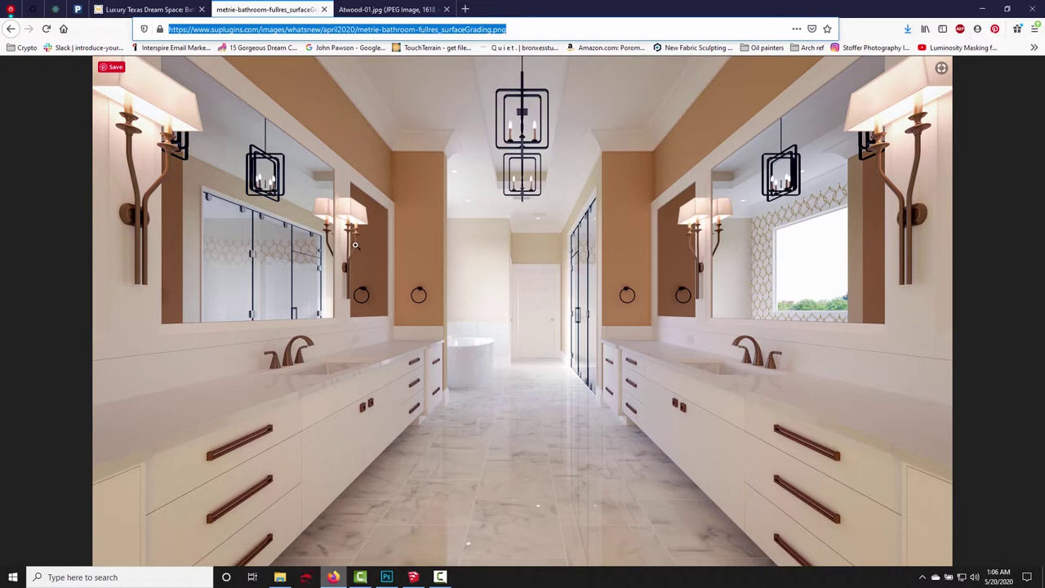
pyautogui.click(413, 576)
pyautogui.click(27, 17)
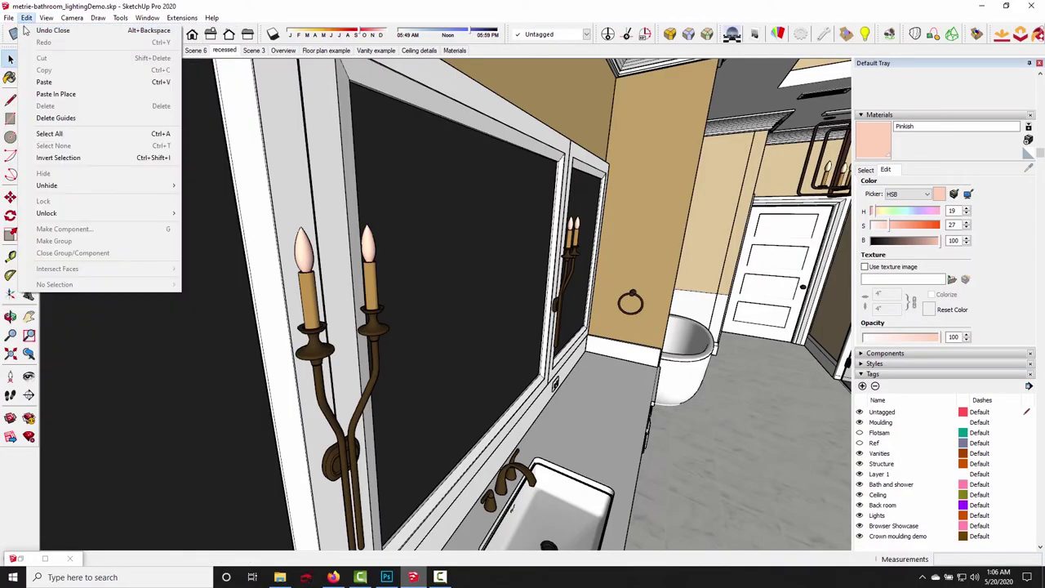
pyautogui.moveTo(70, 185)
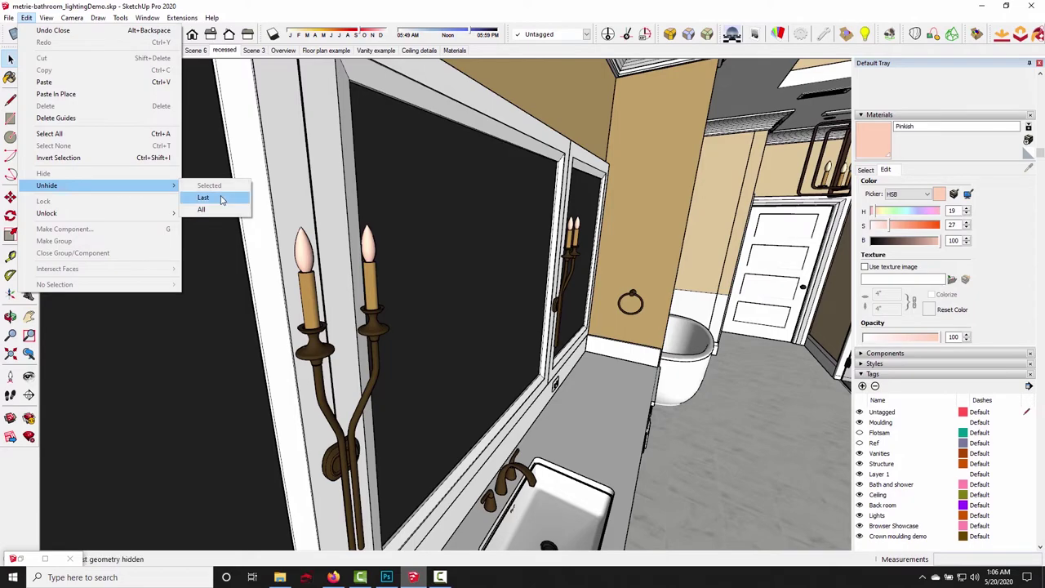
pyautogui.click(211, 197)
pyautogui.click(727, 325)
# - Turn off the Ceiling tag's visibility to expose the rooms from above
pyautogui.moveTo(585, 294); pyautogui.dragTo(303, 221, button='middle')
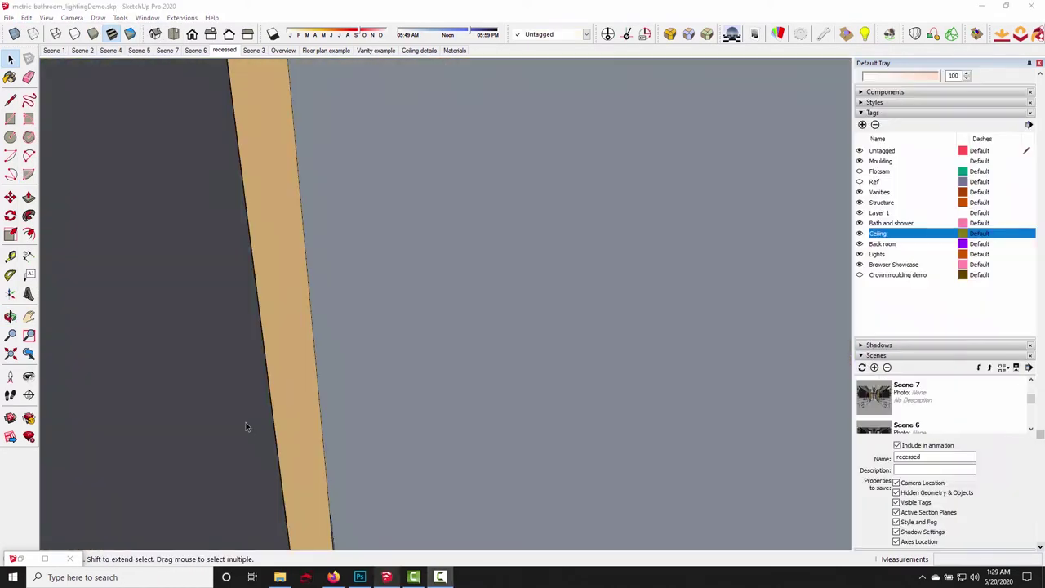
pyautogui.moveTo(197, 394); pyautogui.dragTo(521, 337, button='middle')
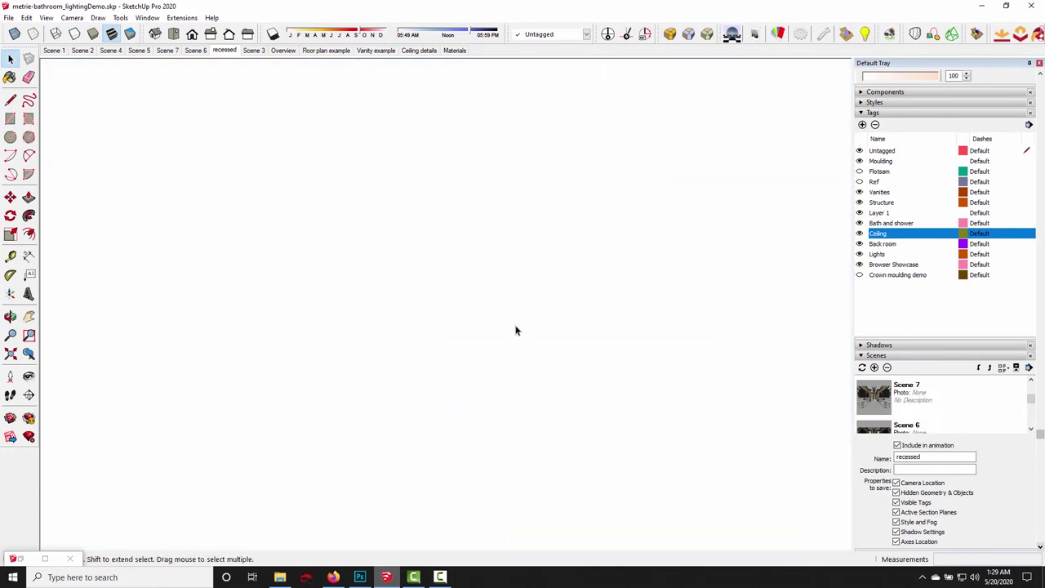
pyautogui.moveTo(526, 143); pyautogui.dragTo(548, 331, button='middle')
pyautogui.scroll(-3, 549, 331)
pyautogui.scroll(-7, 720, 448)
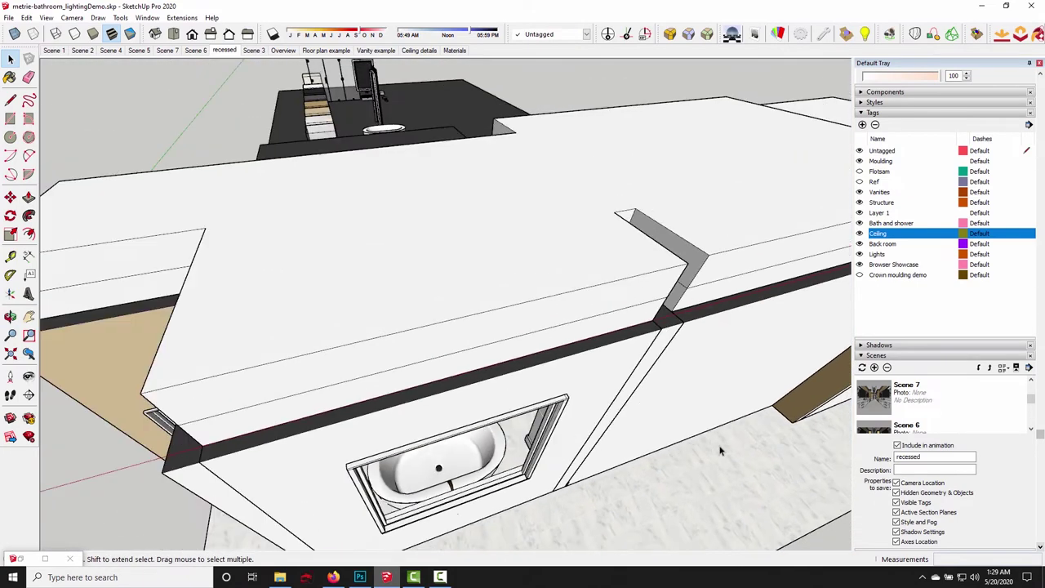
pyautogui.moveTo(720, 450); pyautogui.dragTo(877, 292, button='middle')
pyautogui.click(859, 235)
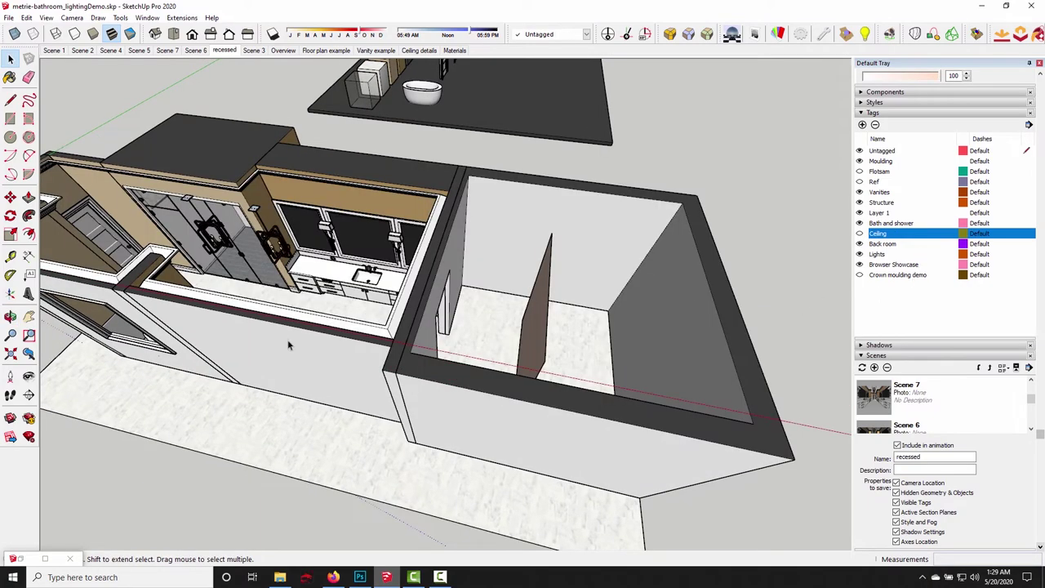
# - Examine the brown light panel in the room behind the vanities and its material in Podium's Material Properties, including its light power
pyautogui.moveTo(291, 346); pyautogui.dragTo(399, 348, button='middle')
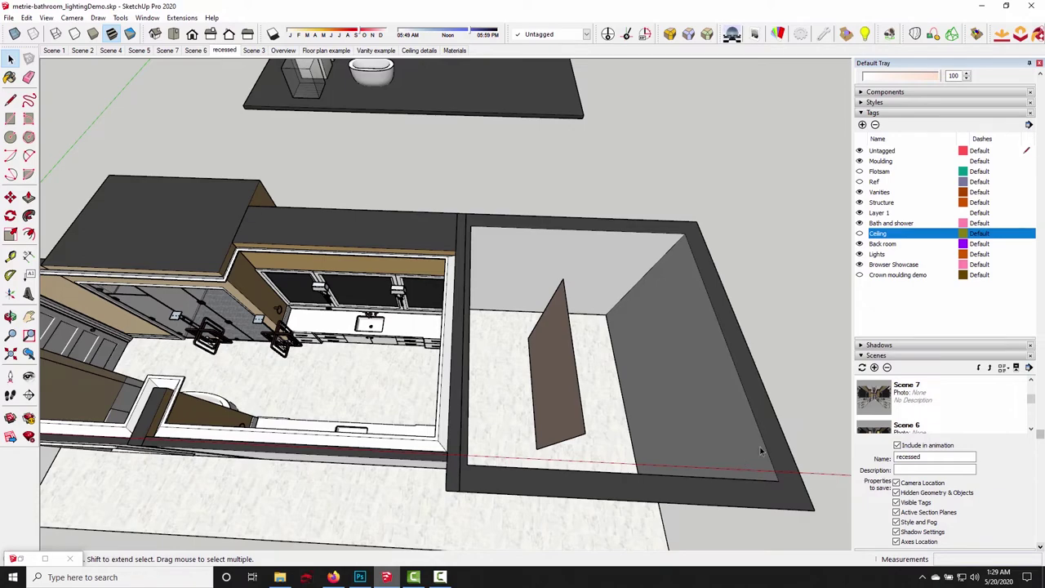
pyautogui.moveTo(351, 389); pyautogui.dragTo(547, 322, button='middle')
pyautogui.scroll(4, 543, 321)
pyautogui.click(779, 35)
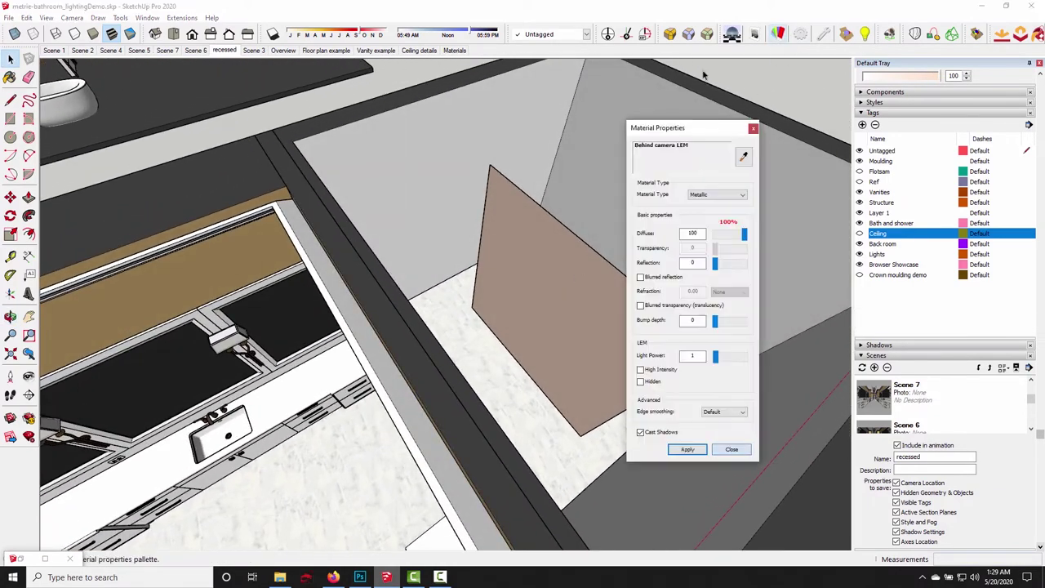
pyautogui.click(744, 158)
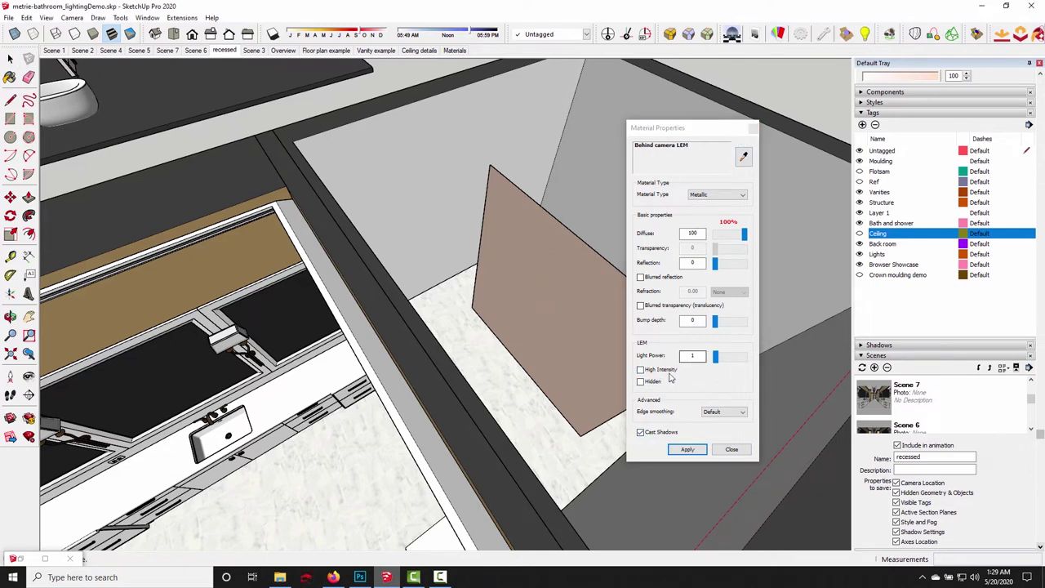
# - Examine where the light-emitting panel stands in the back room relative to the doorway, vanities and rest of the bathroom
pyautogui.scroll(-4, 500, 230)
pyautogui.moveTo(495, 243); pyautogui.dragTo(582, 239, button='middle')
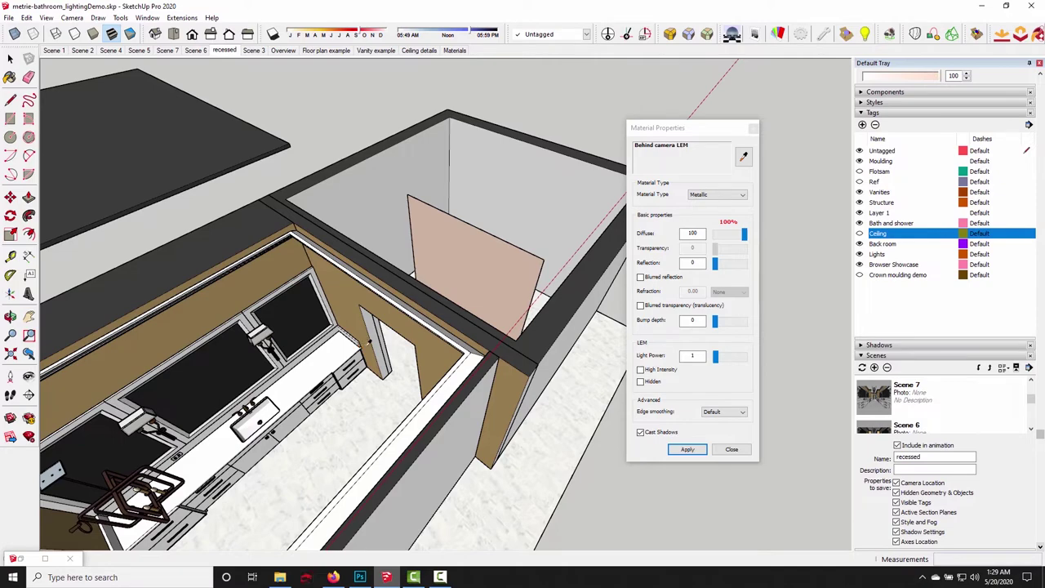
pyautogui.moveTo(495, 330); pyautogui.dragTo(213, 275, button='middle')
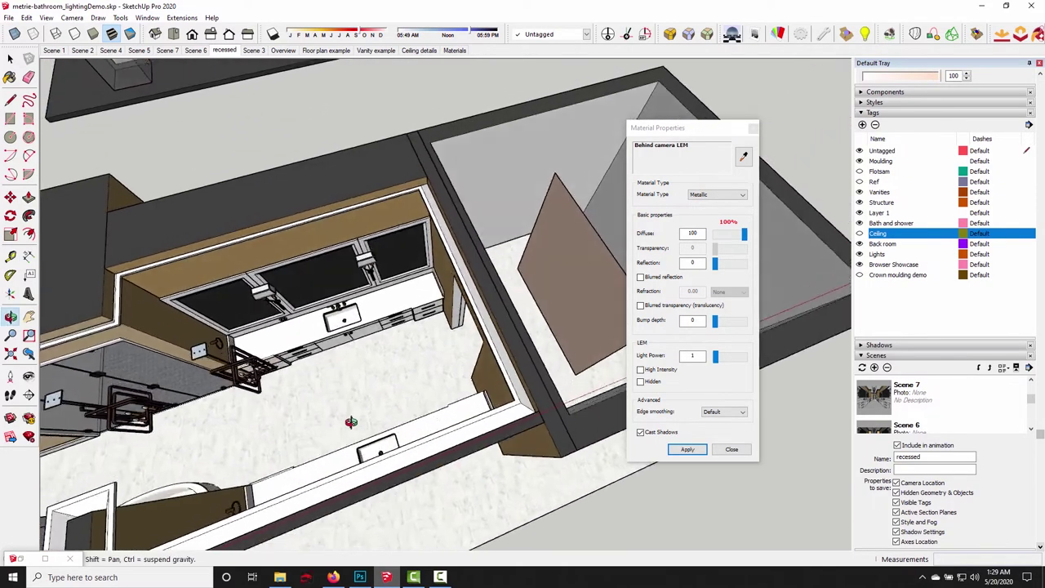
pyautogui.moveTo(433, 312); pyautogui.dragTo(478, 253, button='middle')
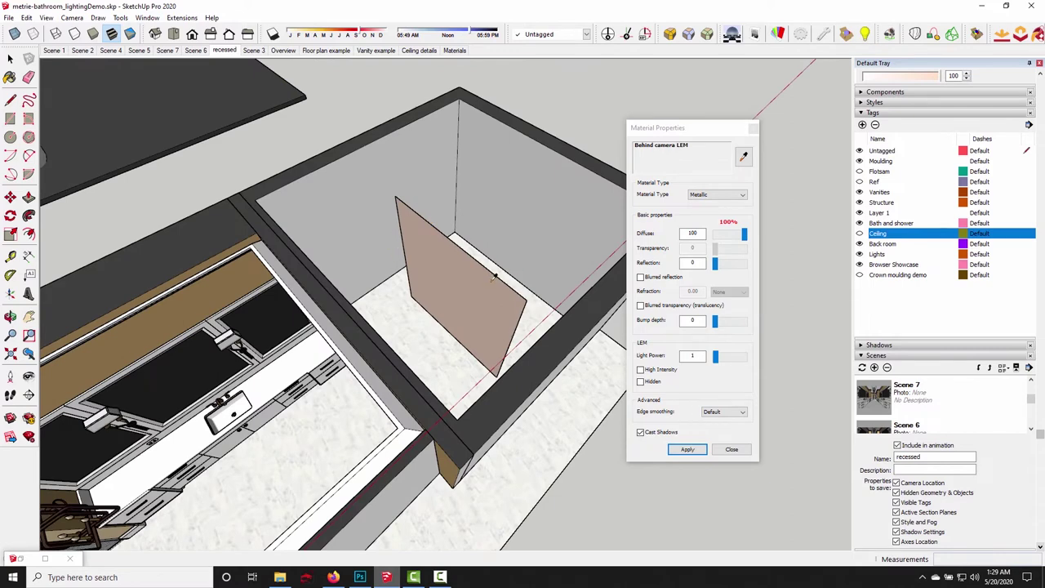
pyautogui.moveTo(489, 333); pyautogui.dragTo(229, 341, button='middle')
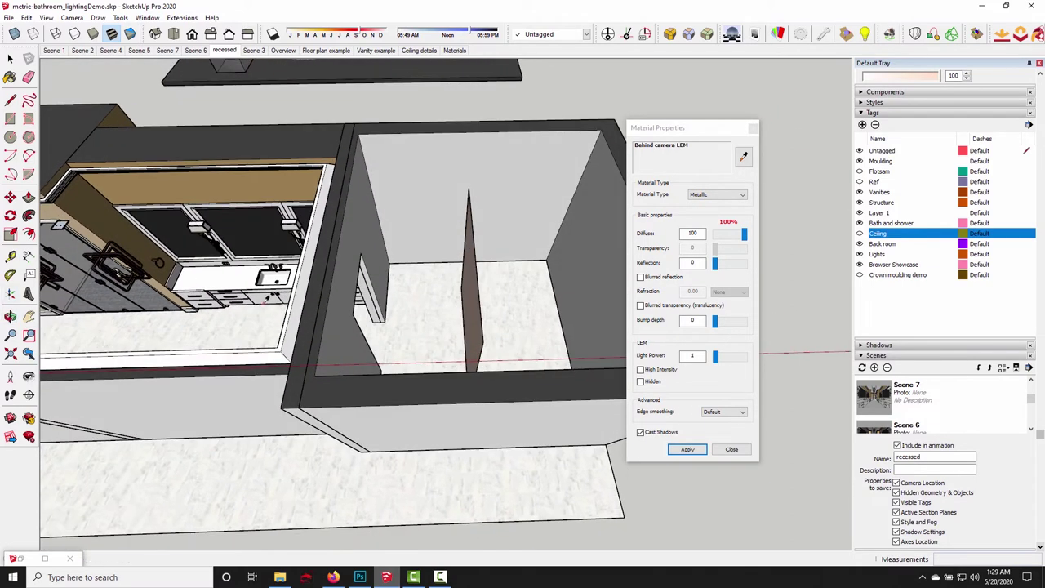
pyautogui.moveTo(188, 310); pyautogui.dragTo(290, 324, button='middle')
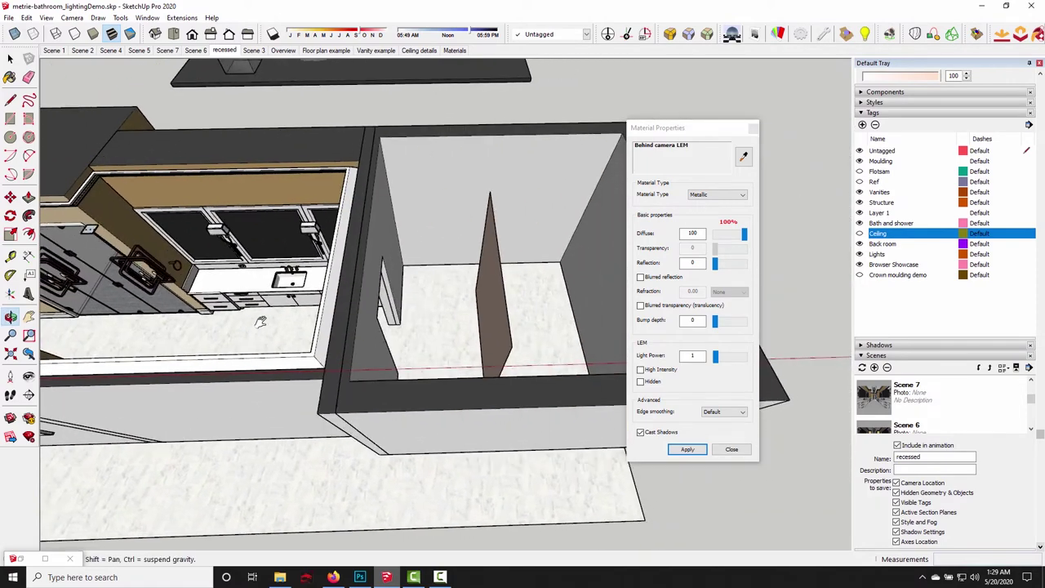
pyautogui.moveTo(261, 320); pyautogui.dragTo(397, 300, button='middle')
pyautogui.scroll(3, 489, 297)
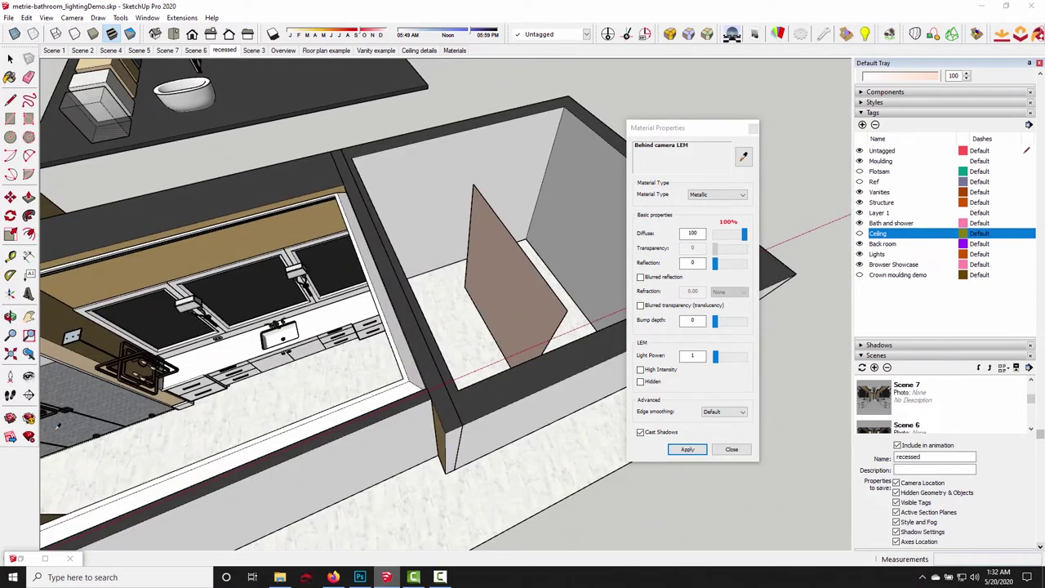
pyautogui.scroll(-8, 361, 372)
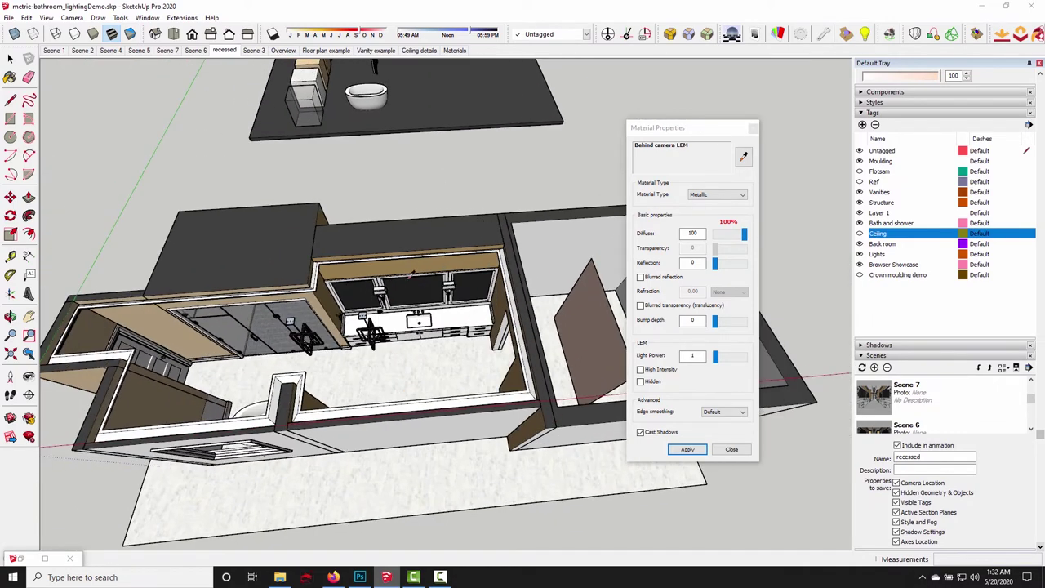
pyautogui.moveTo(460, 368); pyautogui.dragTo(396, 322, button='middle')
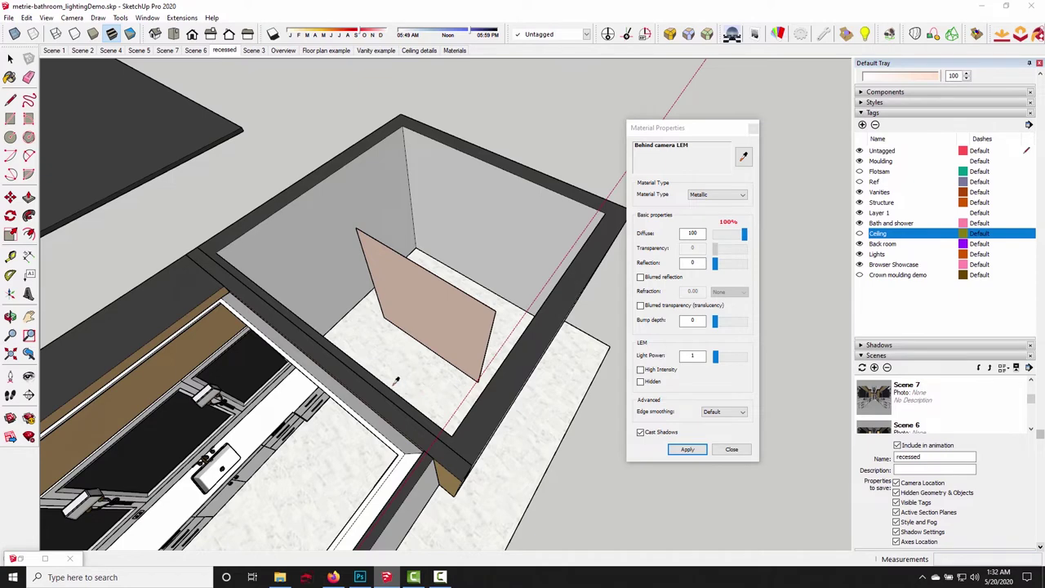
pyautogui.moveTo(457, 324); pyautogui.dragTo(404, 316, button='middle')
pyautogui.scroll(5, 443, 295)
pyautogui.moveTo(465, 372); pyautogui.dragTo(473, 374, button='middle')
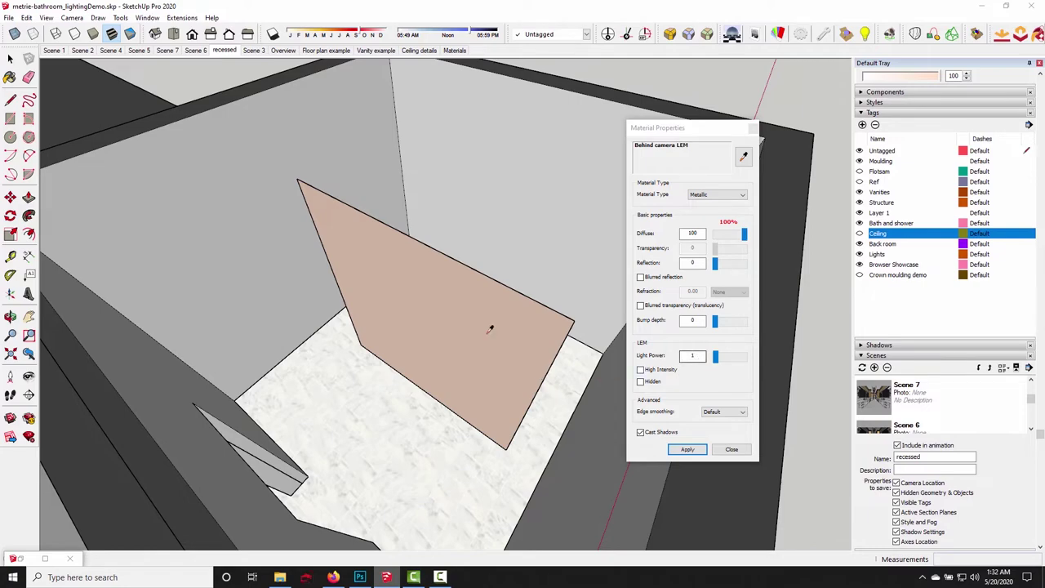
pyautogui.moveTo(505, 305); pyautogui.dragTo(453, 248, button='middle')
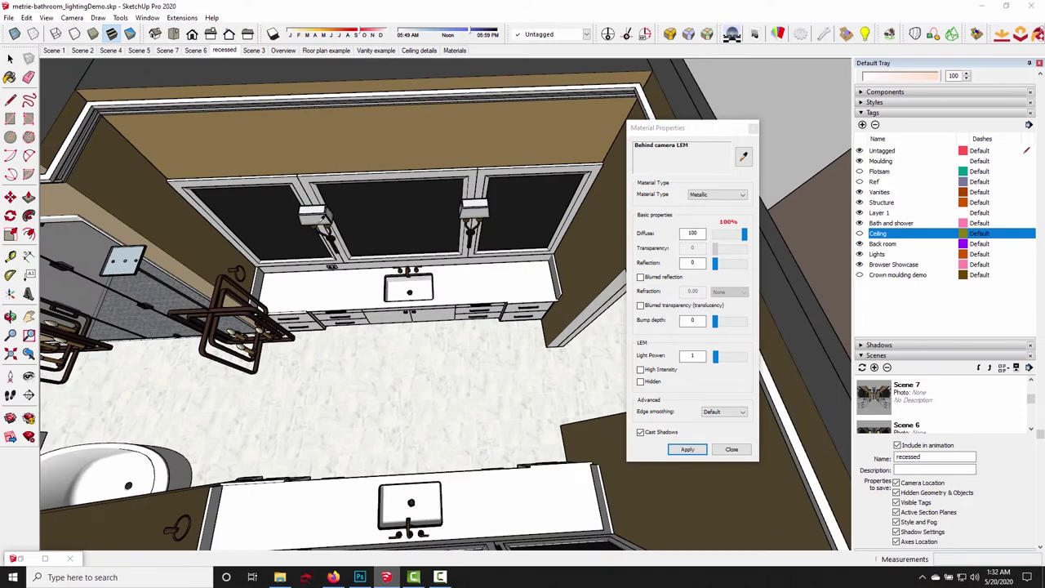
pyautogui.moveTo(330, 200); pyautogui.dragTo(444, 259, button='middle')
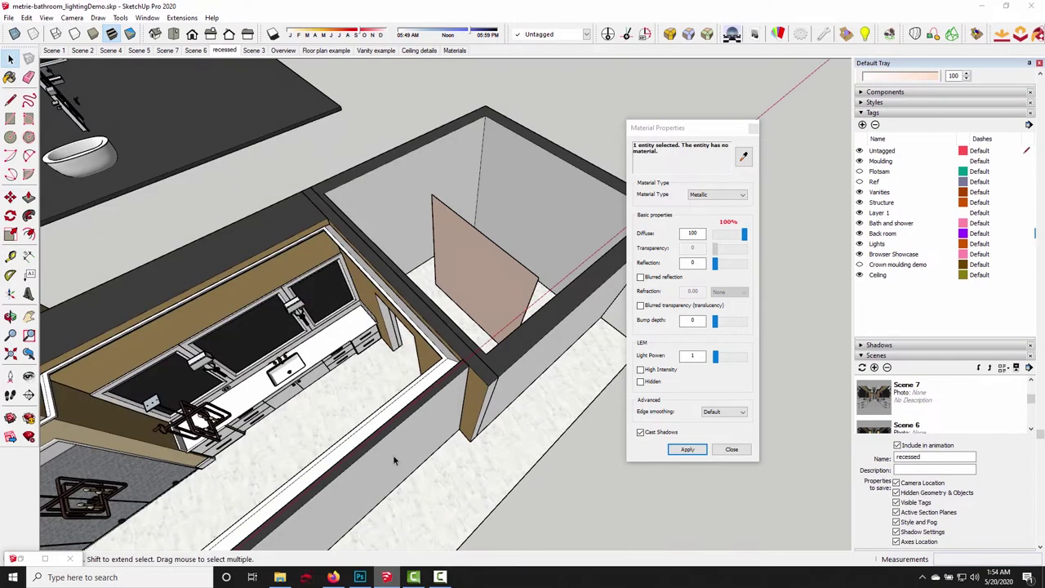
pyautogui.moveTo(437, 329); pyautogui.dragTo(368, 319, button='middle')
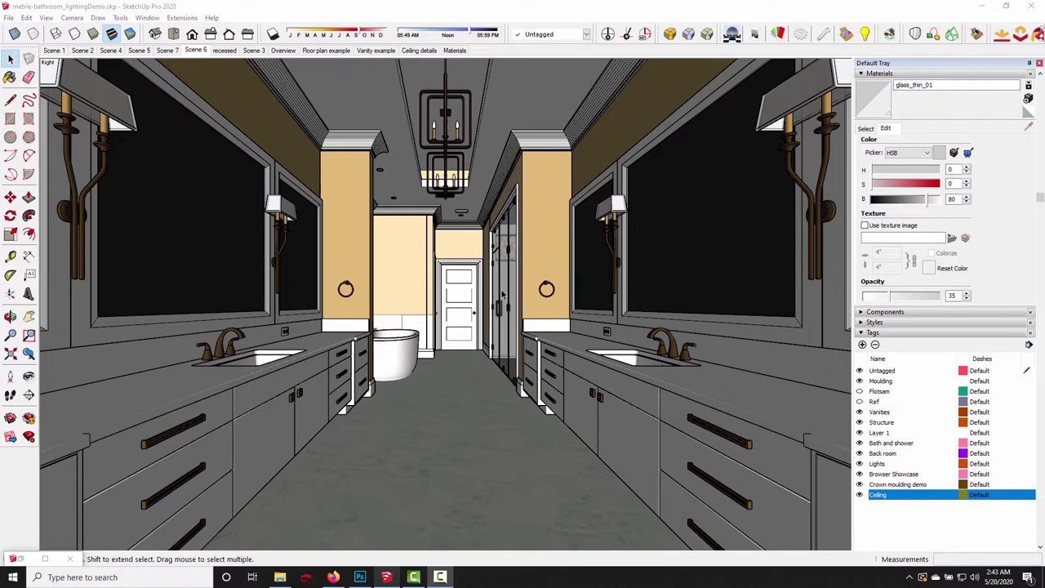
# - Check Scene 6's focal length with the Field of View tool, and compare the view with the reference photo in Firefox before returning to SketchUp
pyautogui.click(72, 18)
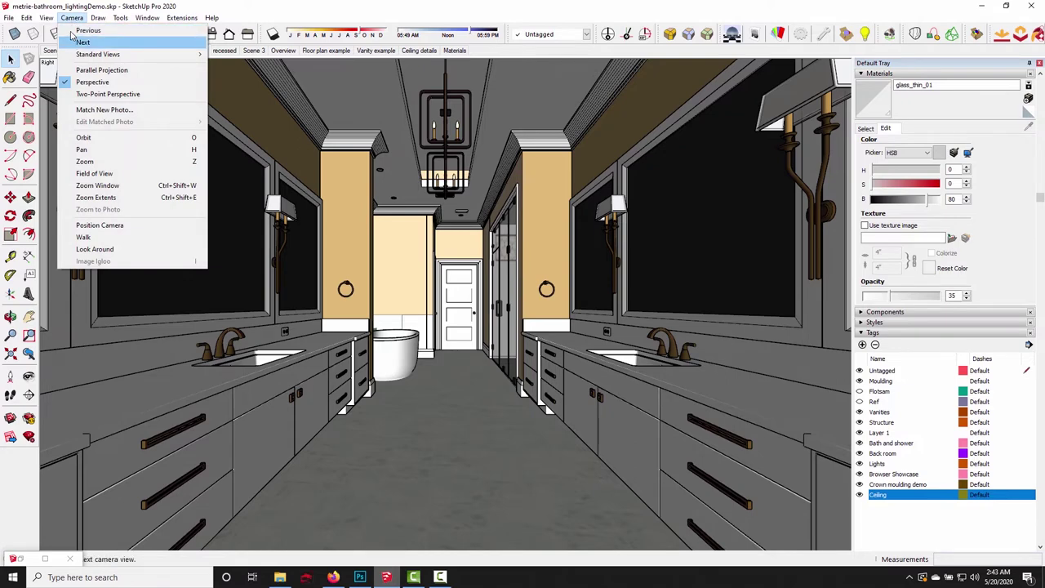
pyautogui.click(94, 173)
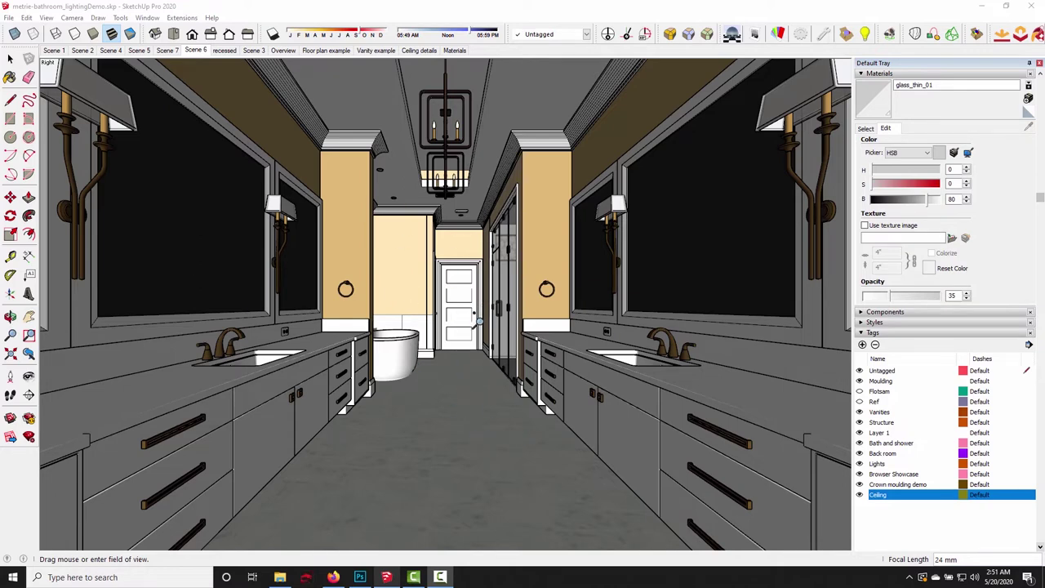
pyautogui.click(333, 576)
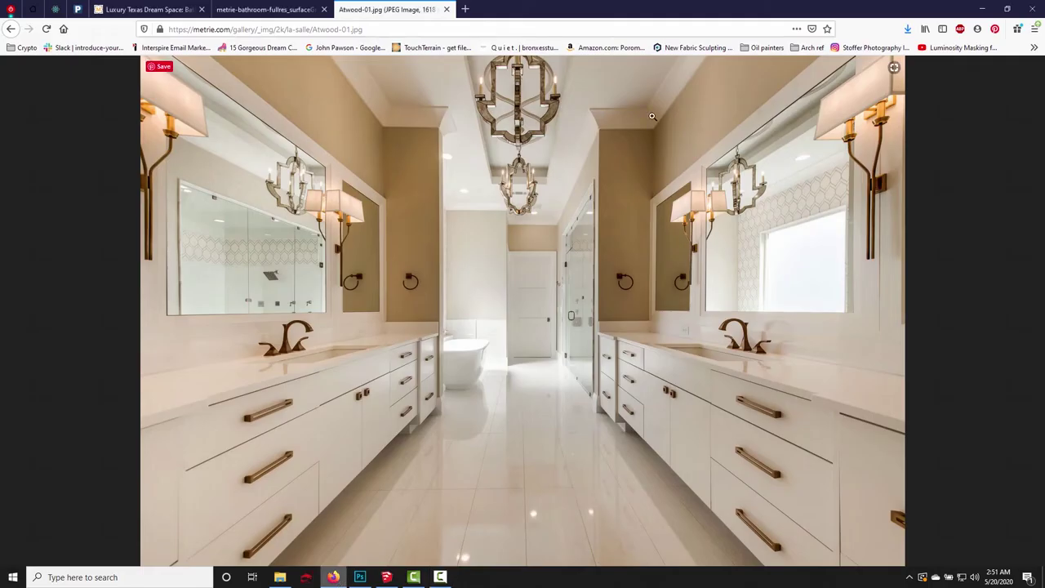
pyautogui.click(385, 576)
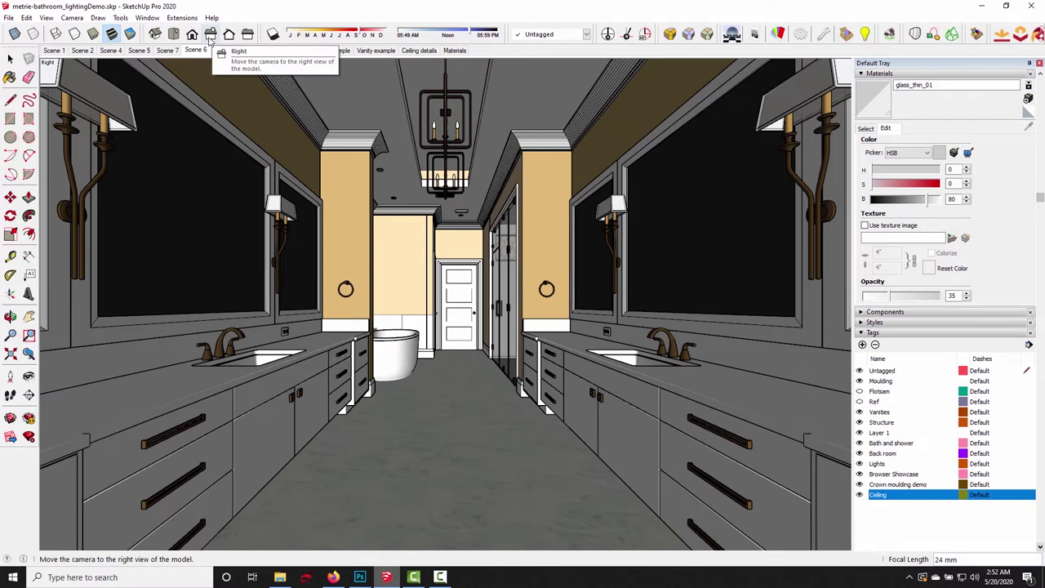
pyautogui.press('z')
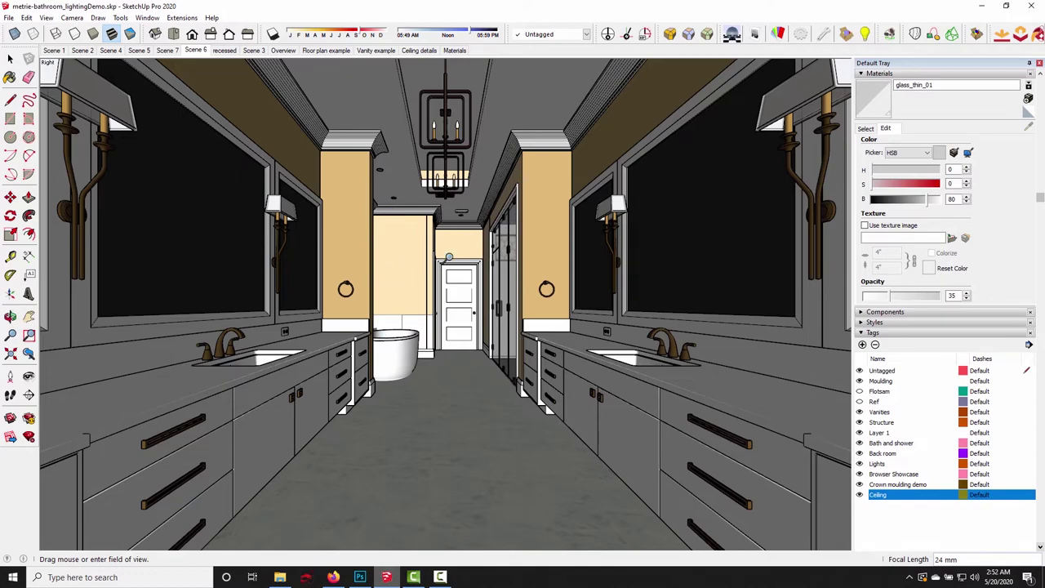
pyautogui.press('space')
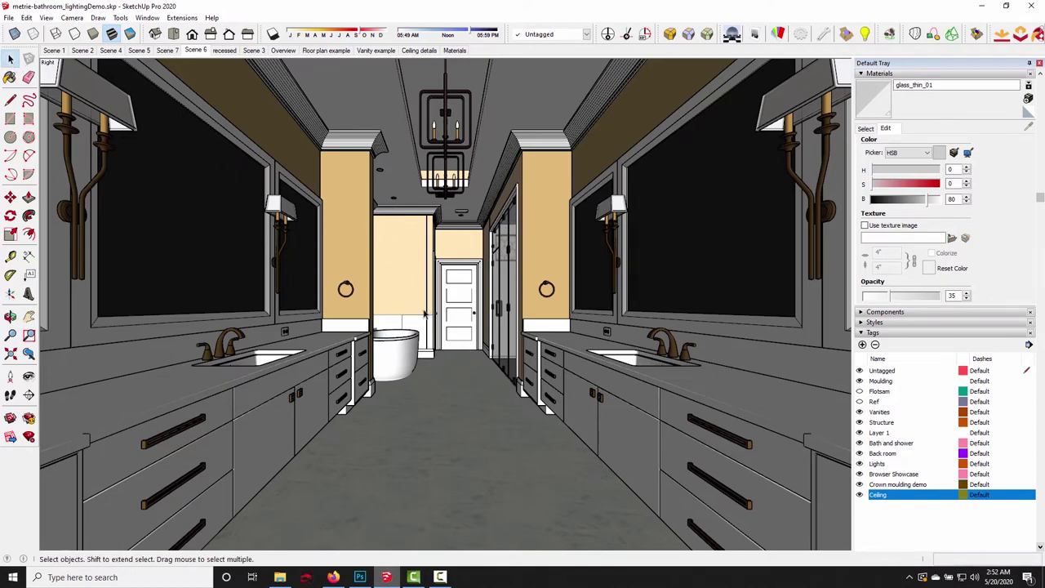
# - Try Podium's Reset Tilt on an angled view of the vanities and shower, and return to Scene 6
pyautogui.moveTo(423, 312); pyautogui.dragTo(444, 318, button='middle')
pyautogui.scroll(-2, 499, 321)
pyautogui.scroll(-2, 459, 302)
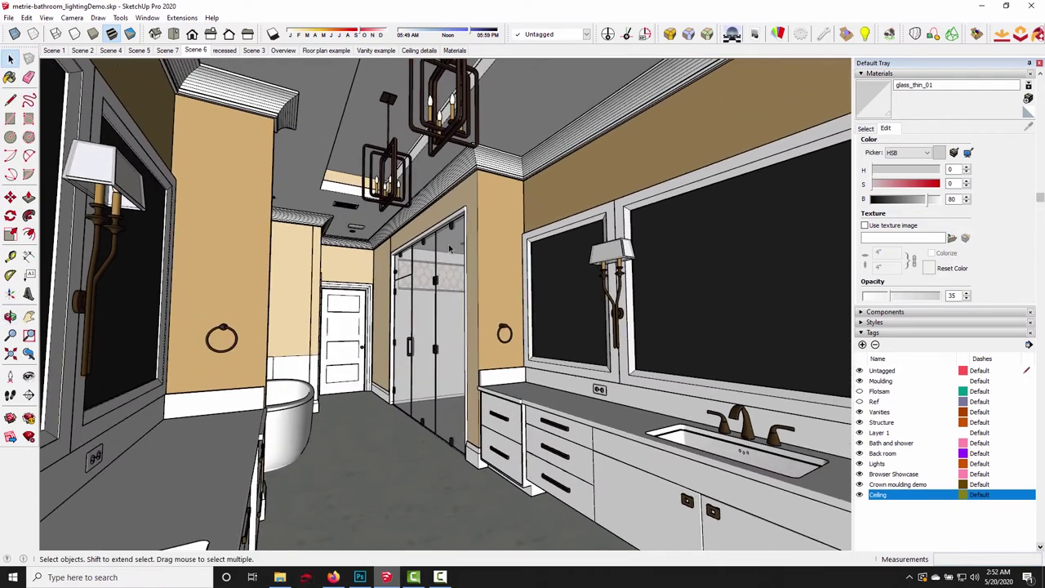
pyautogui.click(181, 18)
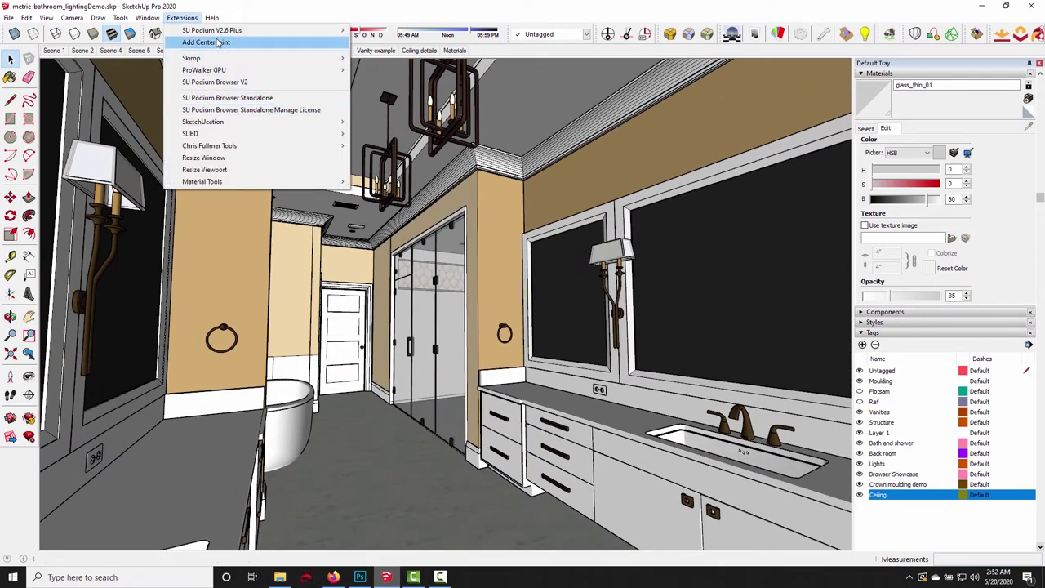
pyautogui.moveTo(222, 32)
pyautogui.moveTo(400, 87)
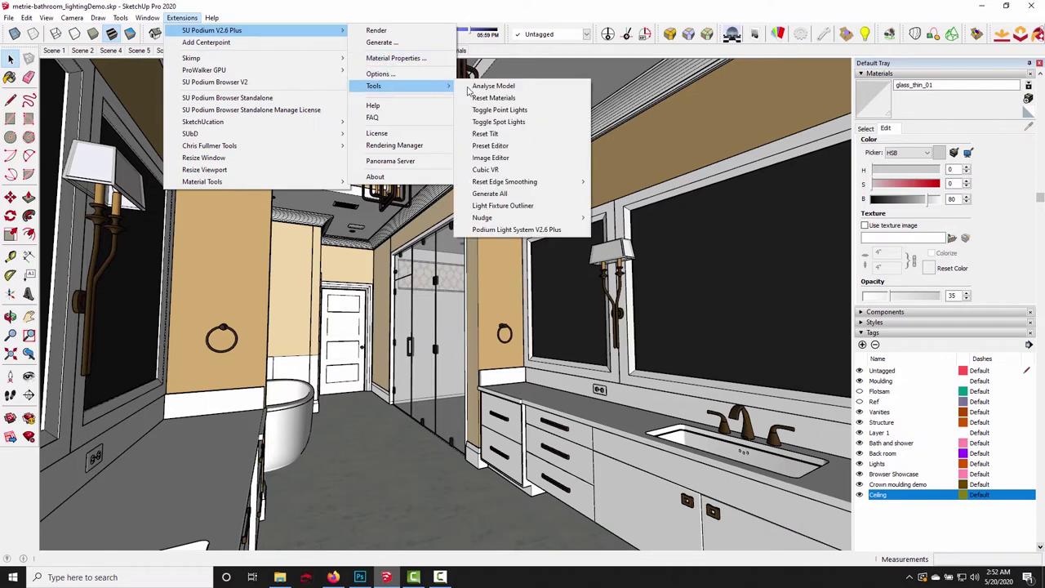
pyautogui.click(486, 135)
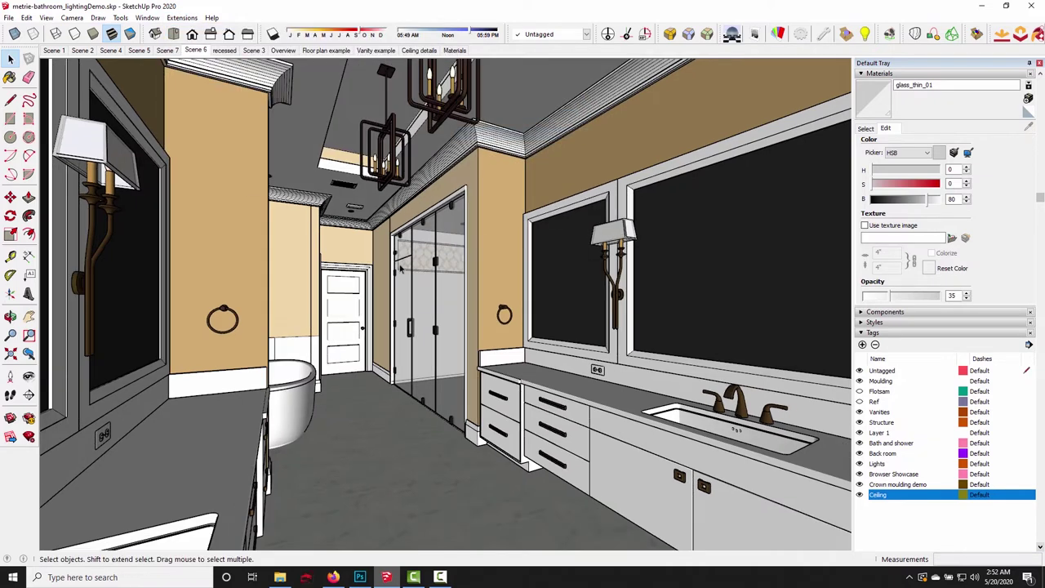
pyautogui.moveTo(381, 299); pyautogui.dragTo(331, 310, button='middle')
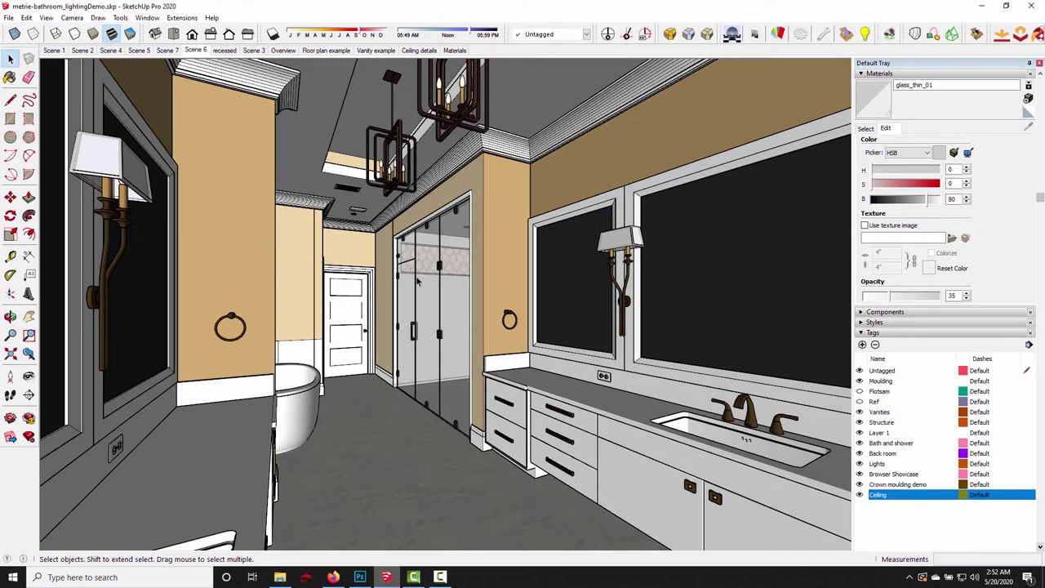
pyautogui.click(200, 51)
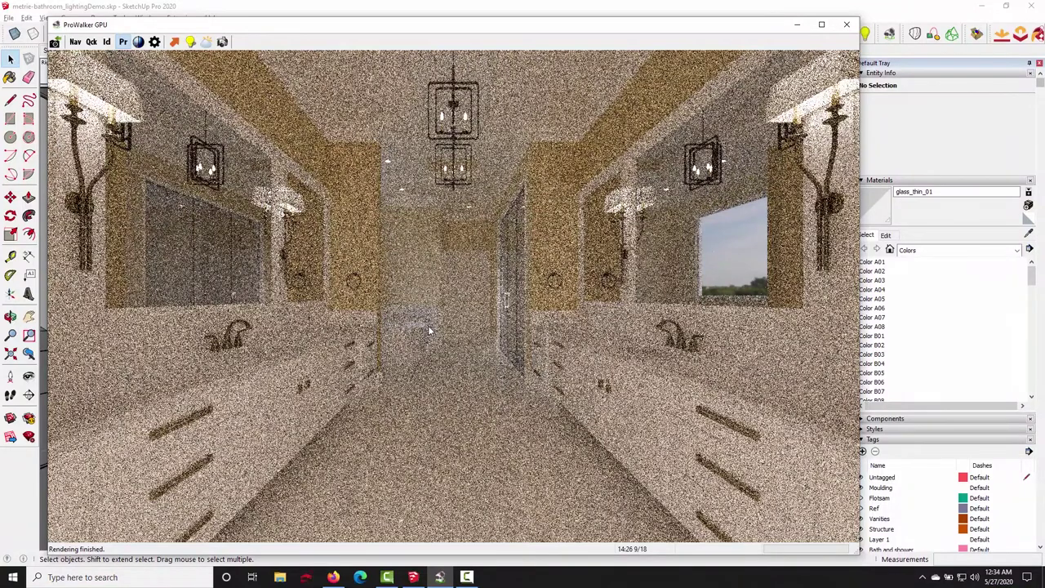
# - Preview the denoised version of the bathroom render in ProWalker GPU, and switch denoising off again
pyautogui.click(800, 25)
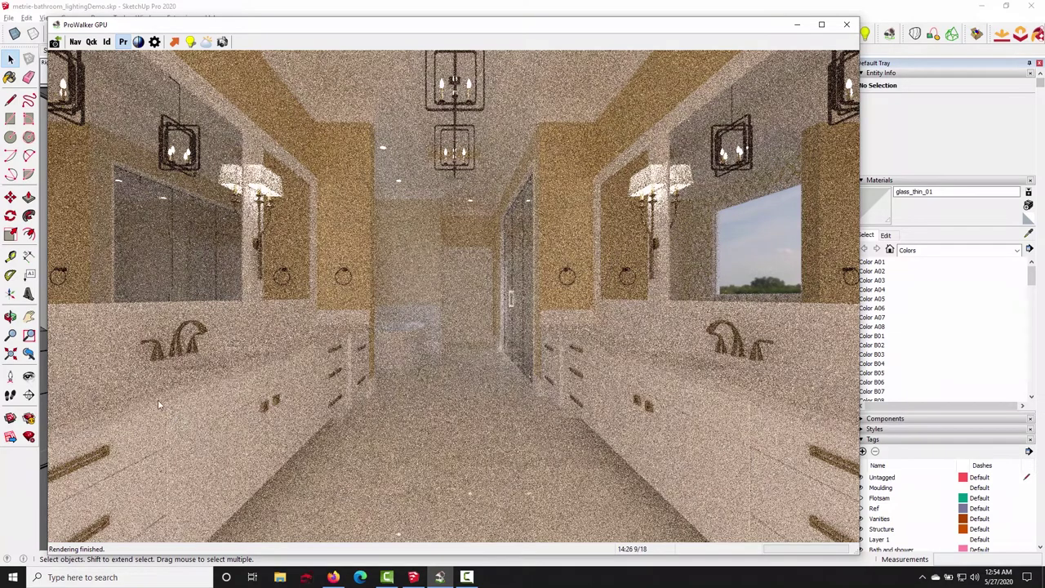
pyautogui.click(139, 43)
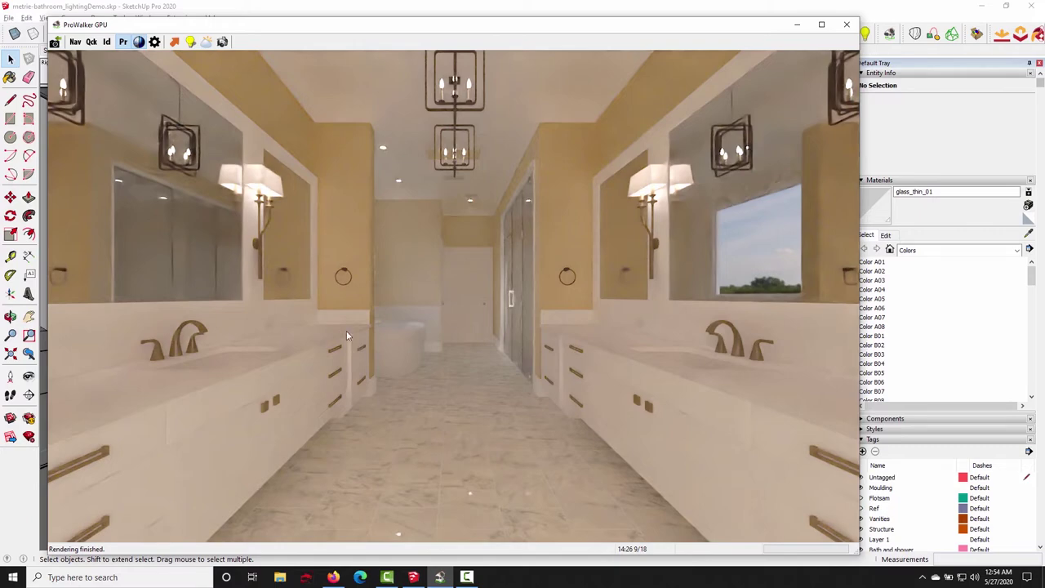
pyautogui.click(138, 42)
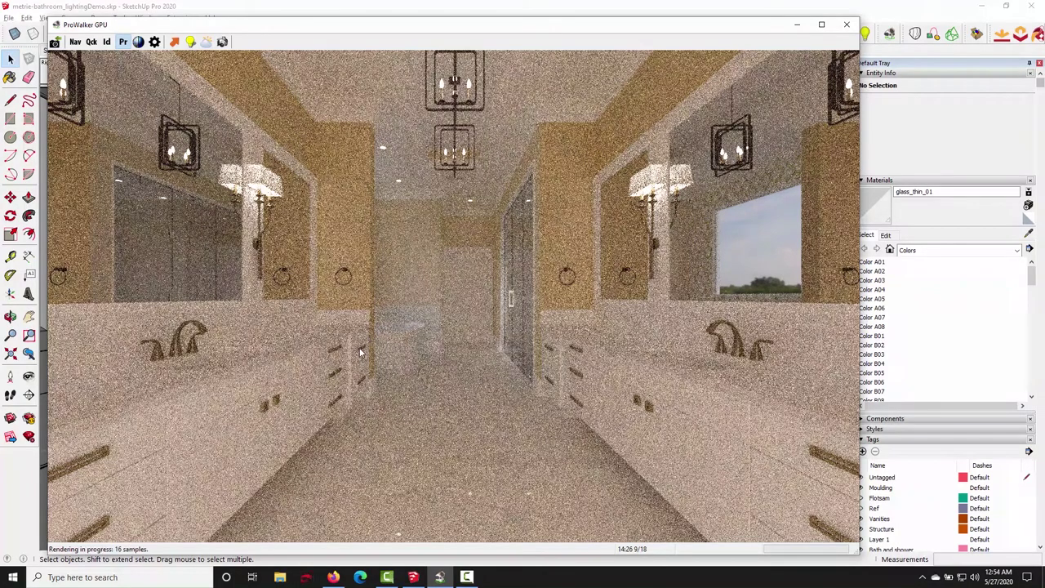
# - Preview the ProWalker render closer in and farther back with denoising, switch denoising off, and view the finished bathroom render in Firefox
pyautogui.scroll(1, 399, 325)
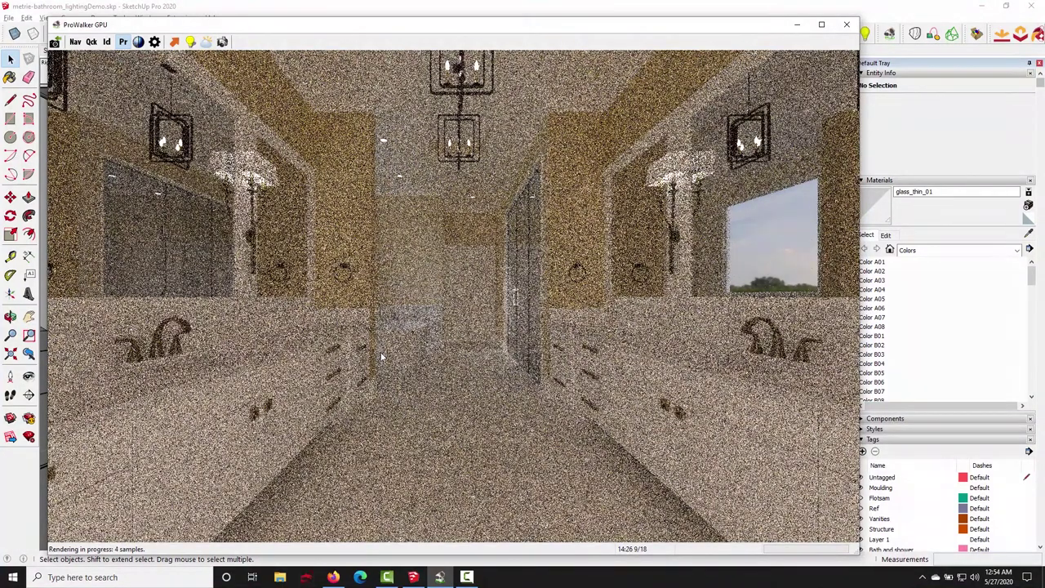
pyautogui.click(138, 41)
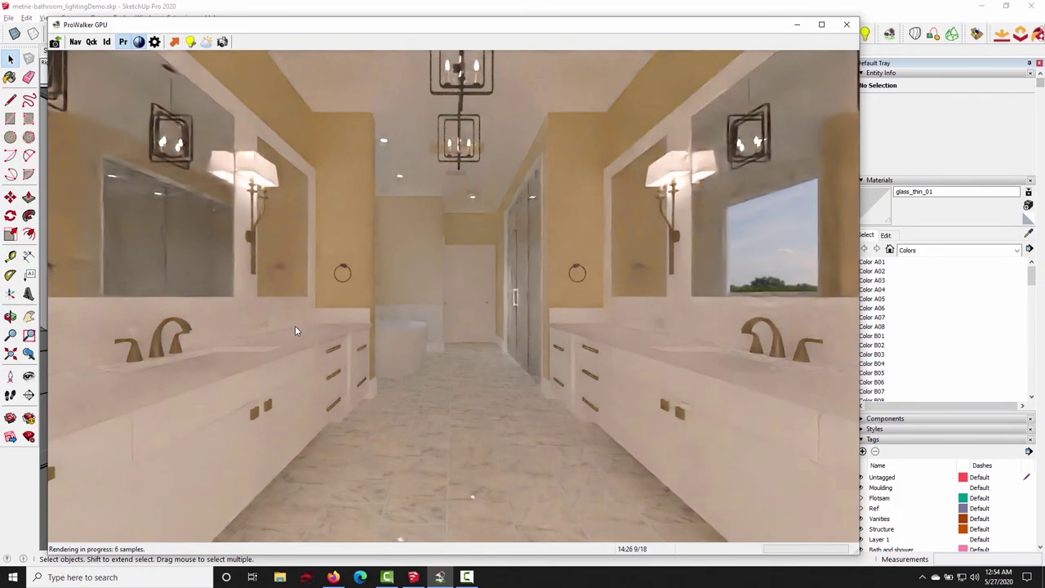
pyautogui.press('Down')
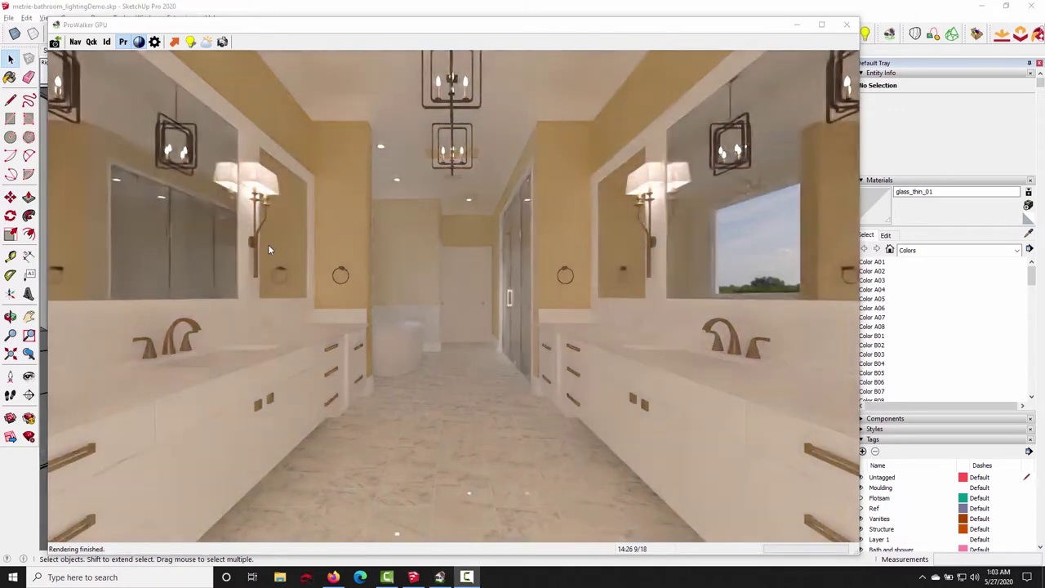
pyautogui.click(138, 42)
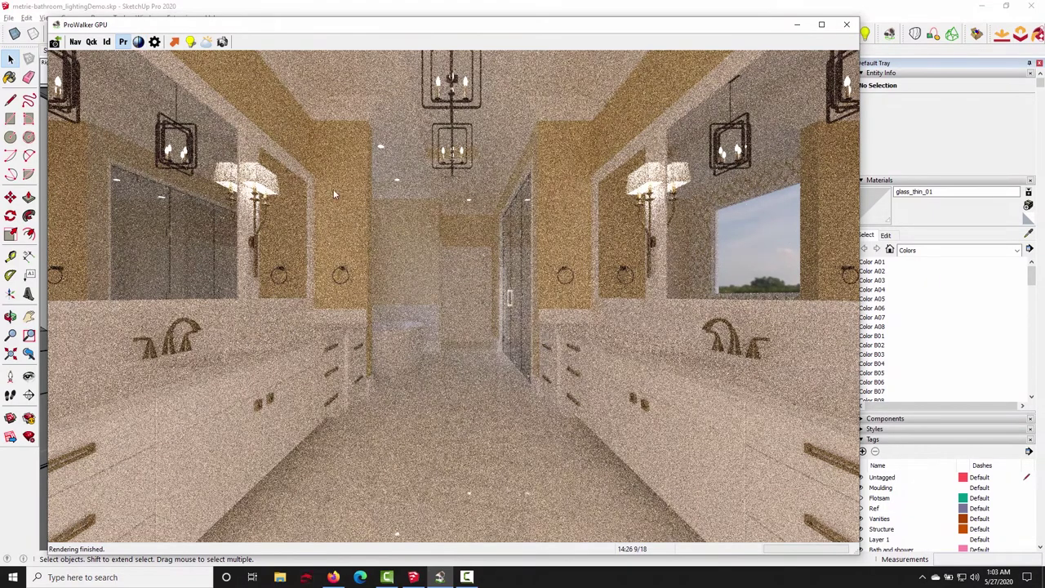
pyautogui.click(334, 577)
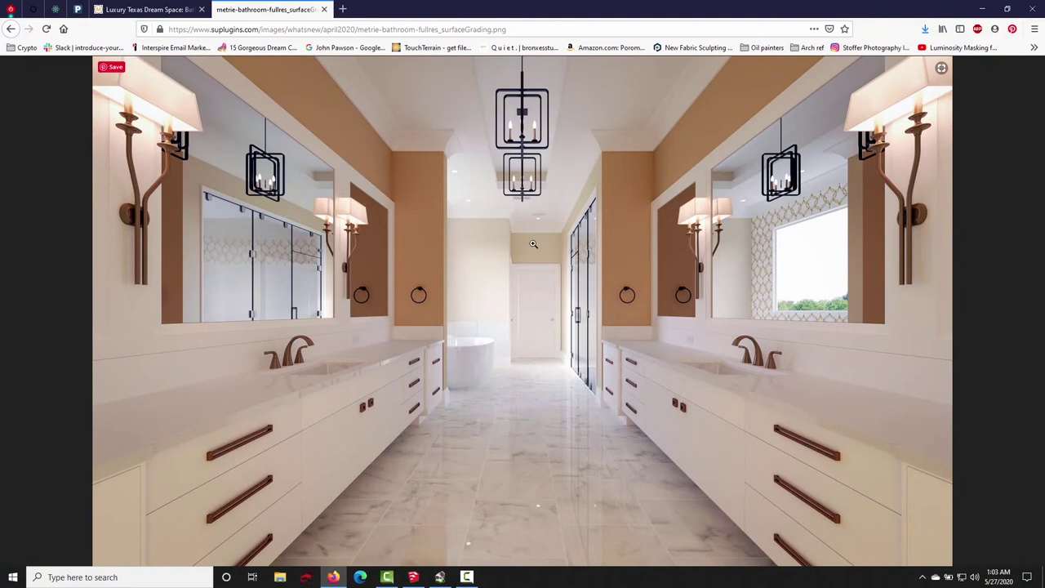
# - Examine the finished bathroom render up close in Firefox, including the sconces, towel rings, faucet, vanity, floor and mirror reflections
pyautogui.click(400, 282)
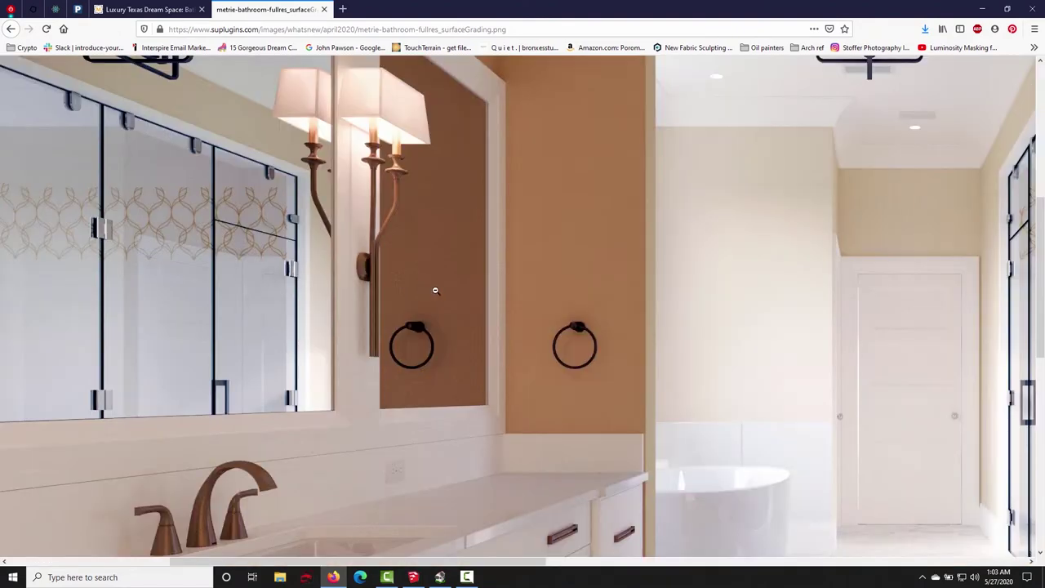
pyautogui.keyDown('ctrl'); pyautogui.scroll(3, 474, 297); pyautogui.keyUp('ctrl')
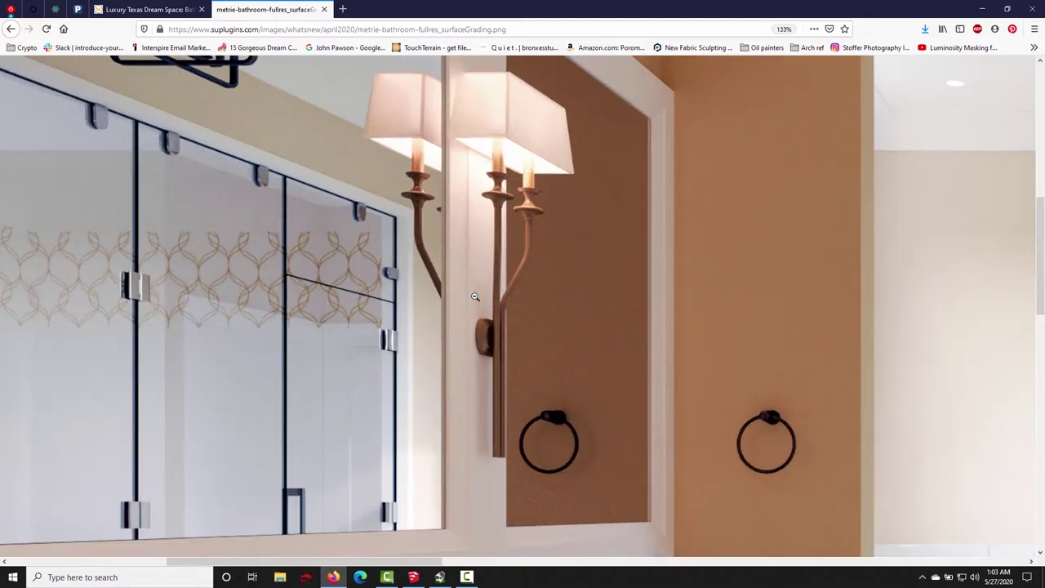
pyautogui.scroll(-3, 478, 299)
pyautogui.middleClick(478, 299)
pyautogui.moveTo(504, 299); pyautogui.dragTo(571, 290, button='middle')
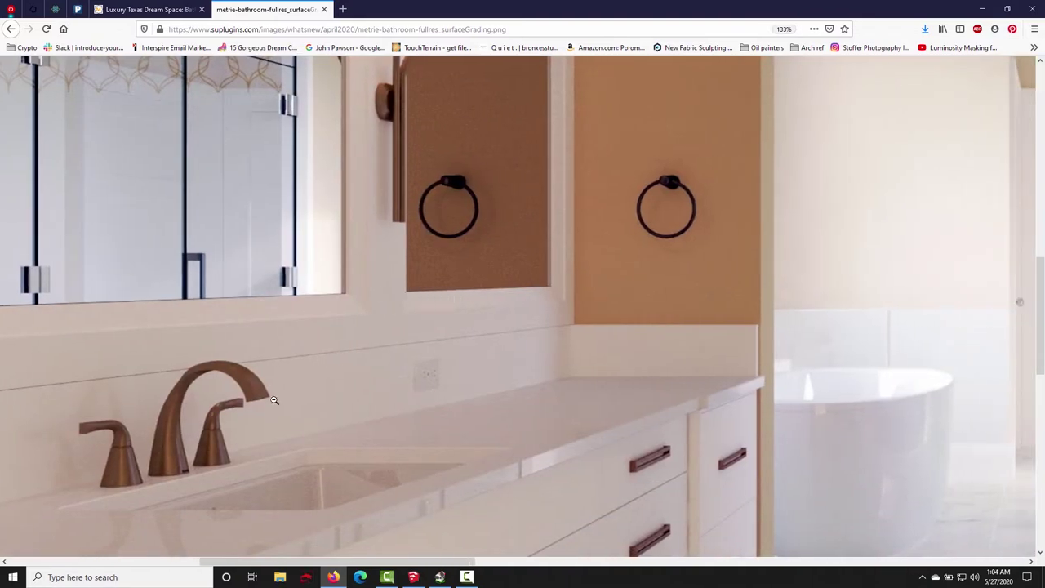
pyautogui.keyDown('ctrl'); pyautogui.scroll(-3, 371, 421); pyautogui.keyUp('ctrl')
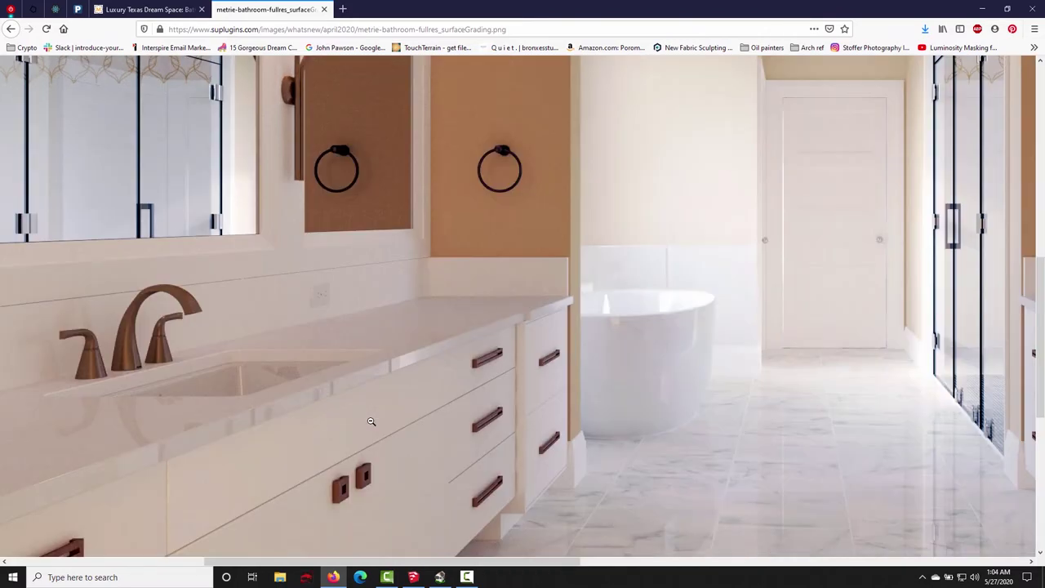
pyautogui.keyDown('ctrl'); pyautogui.scroll(-4, 371, 421); pyautogui.keyUp('ctrl')
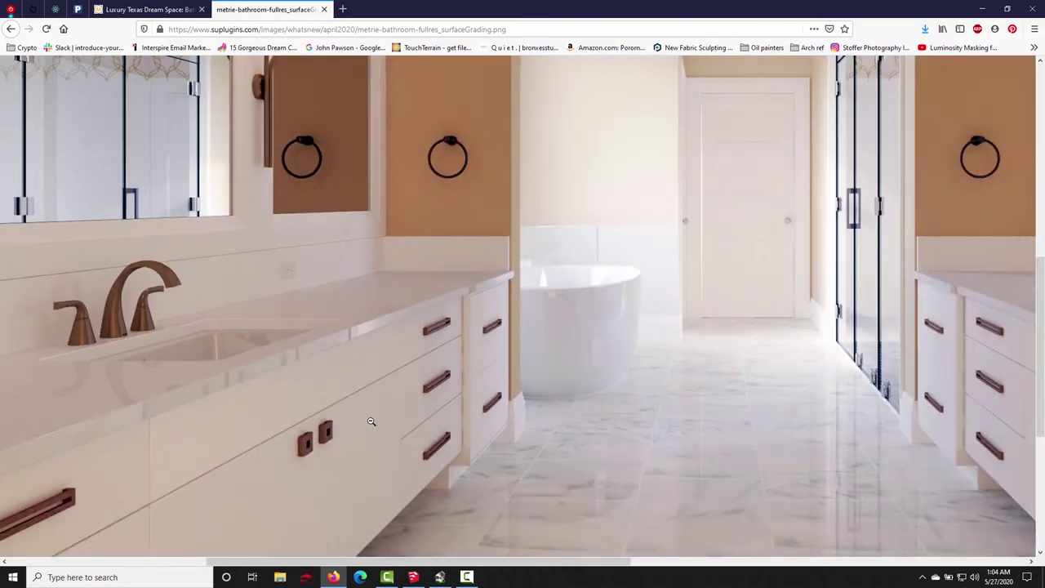
pyautogui.keyDown('ctrl'); pyautogui.scroll(-1, 370, 421); pyautogui.keyUp('ctrl')
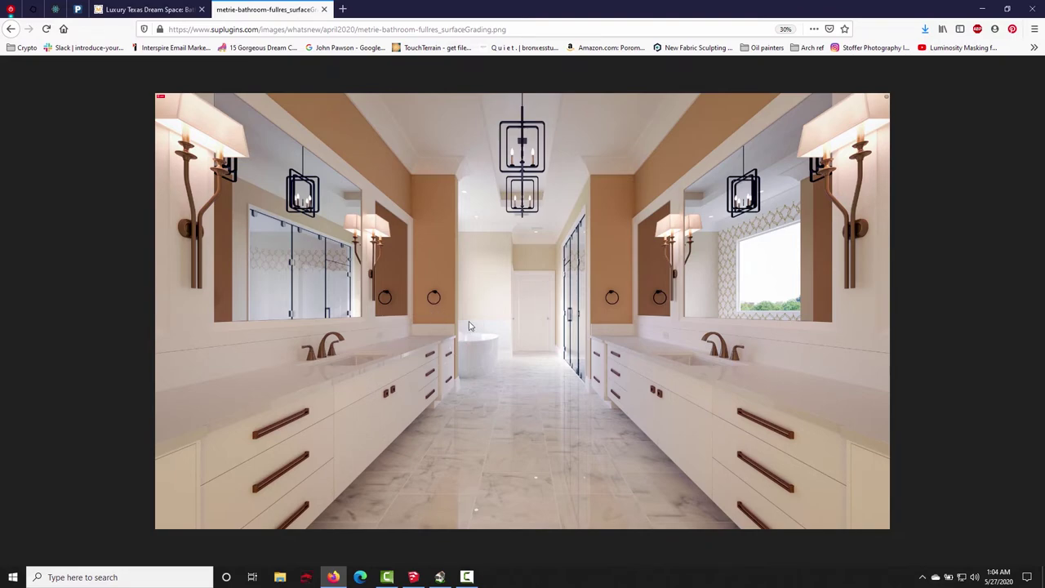
pyautogui.keyDown('ctrl'); pyautogui.scroll(4, 468, 324); pyautogui.keyUp('ctrl')
pyautogui.scroll(-3, 547, 361)
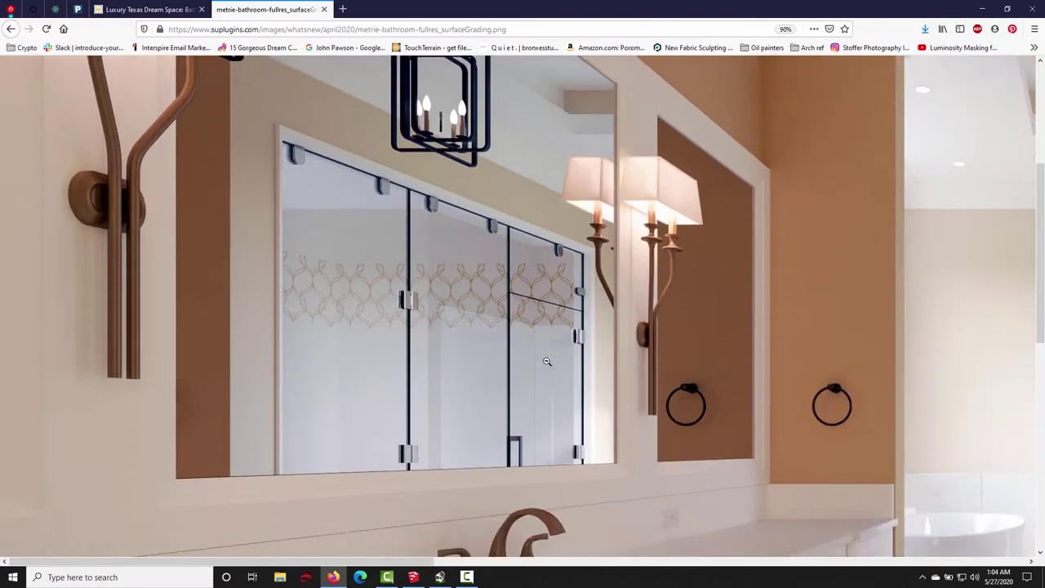
pyautogui.scroll(-1, 546, 362)
pyautogui.keyDown('ctrl'); pyautogui.scroll(1, 545, 364); pyautogui.keyUp('ctrl')
# - Switch to ProWalker GPU, denoise the noisy bathroom render, and set rendering to terminate at 1000 samples
pyautogui.click(443, 577)
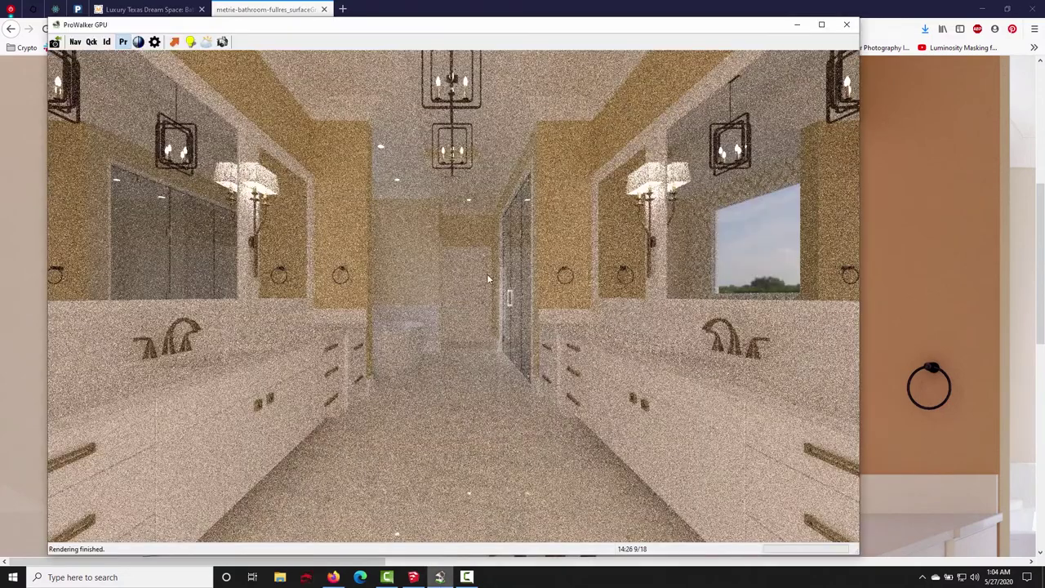
pyautogui.click(139, 43)
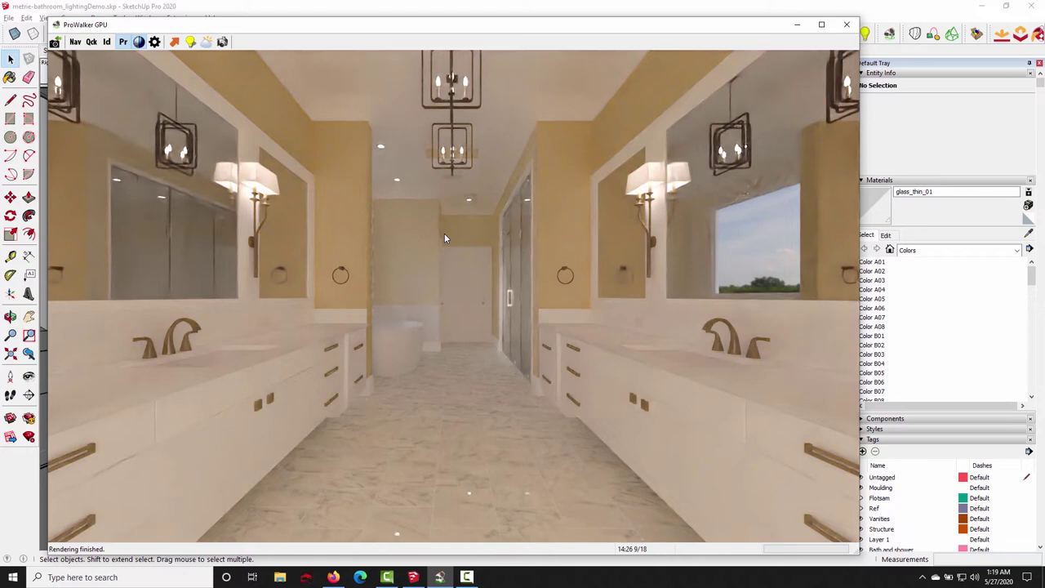
pyautogui.click(155, 41)
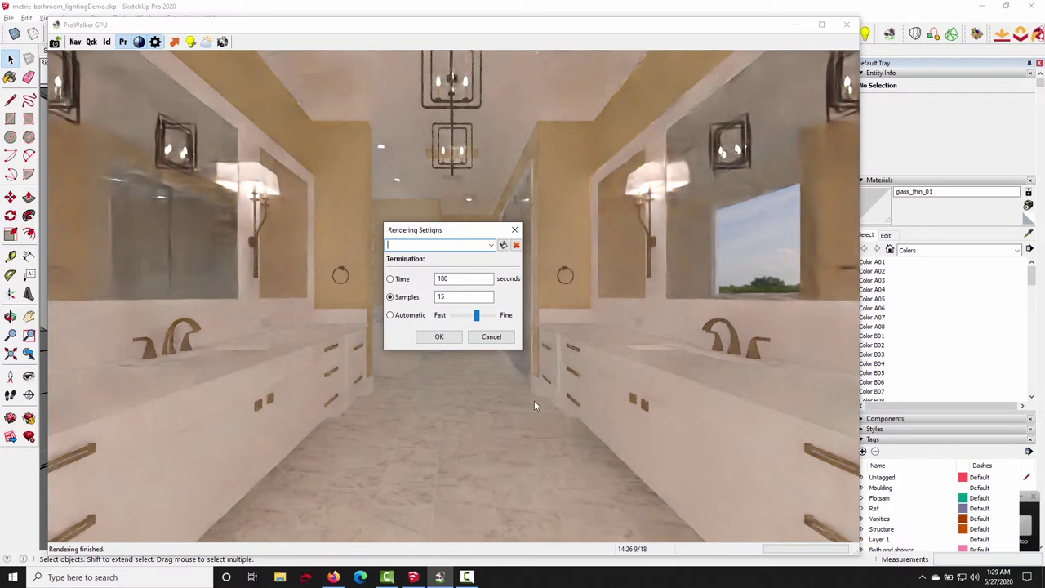
pyautogui.moveTo(457, 297); pyautogui.dragTo(392, 291)
pyautogui.write('1000')
pyautogui.click(439, 336)
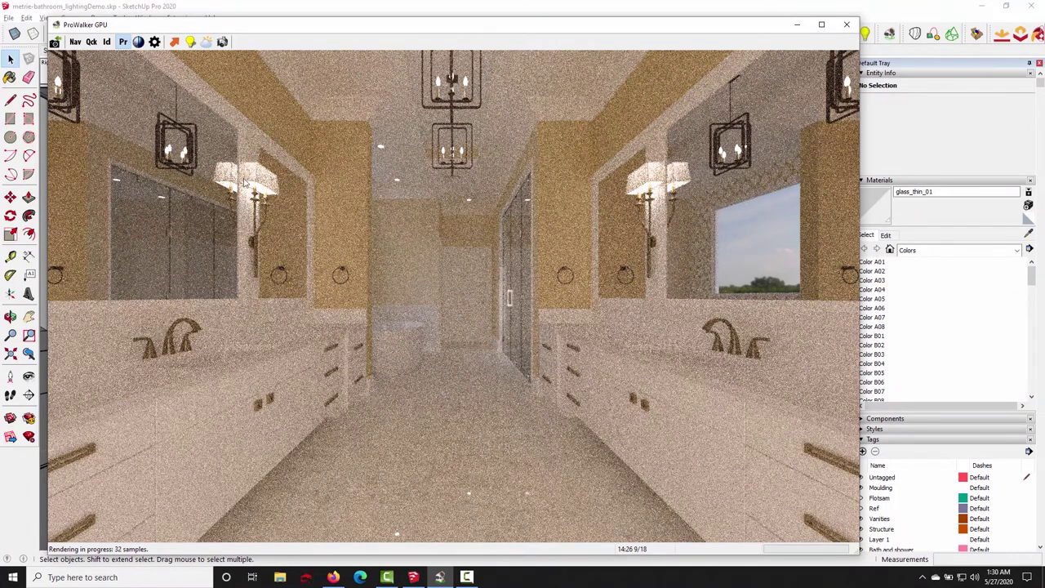
# - Try a termination limit of 4000 samples in the rendering settings, and cancel the change
pyautogui.click(154, 41)
pyautogui.click(466, 295)
pyautogui.write('4000')
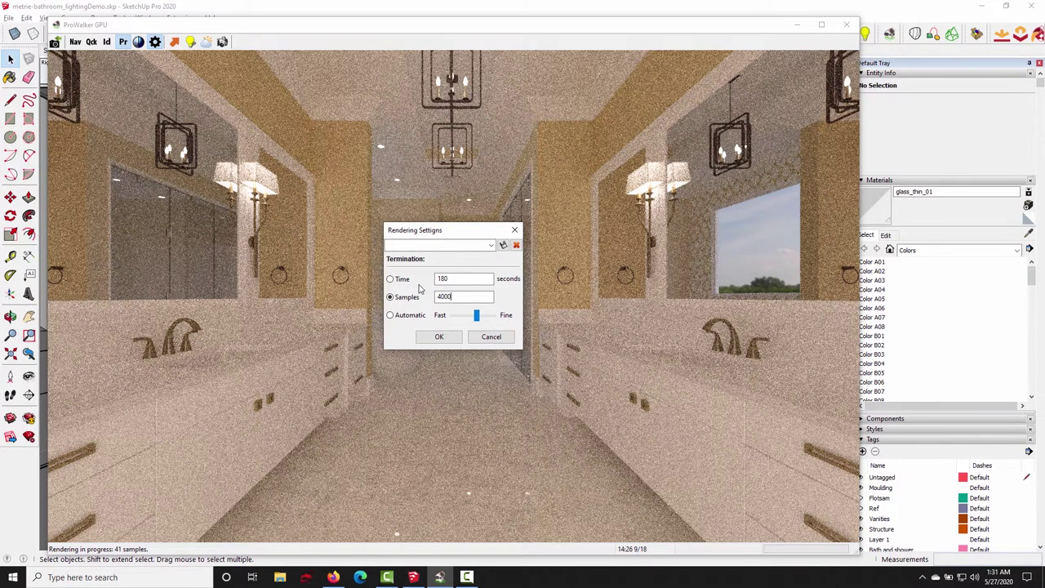
pyautogui.click(489, 340)
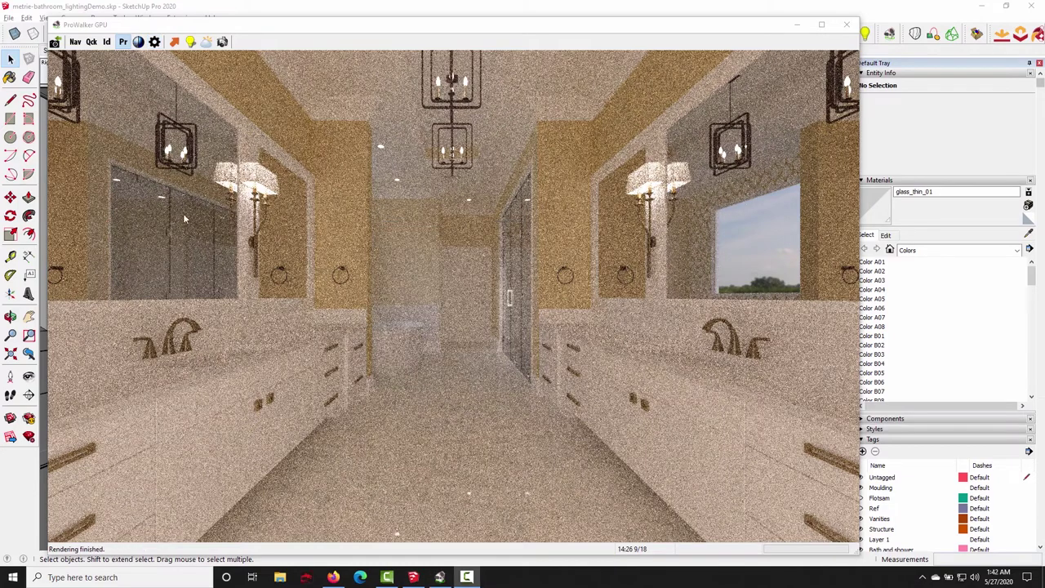
# - Switch the render termination to Time with a limit of 30 seconds
pyautogui.click(156, 42)
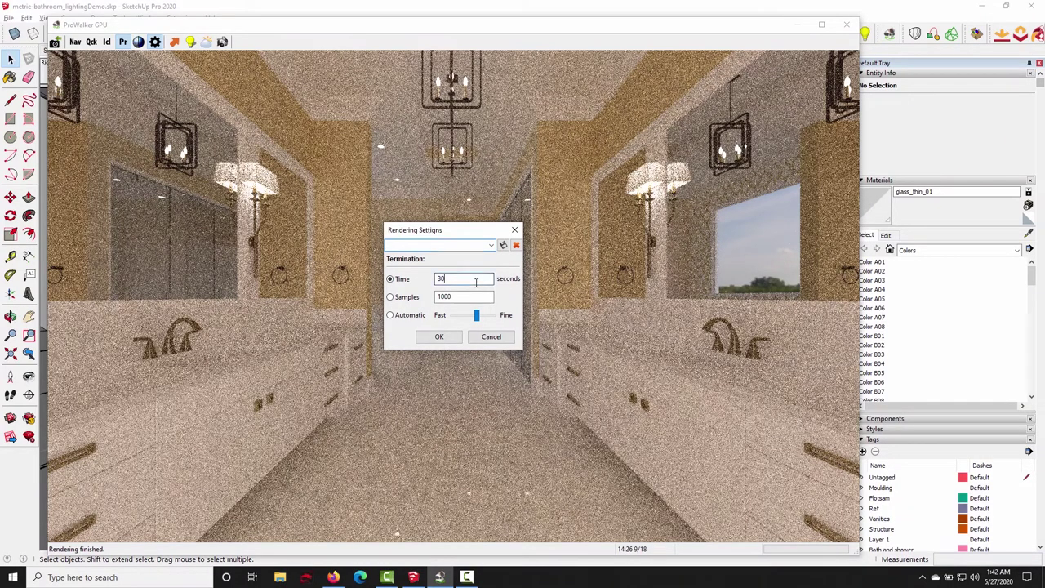
pyautogui.click(439, 336)
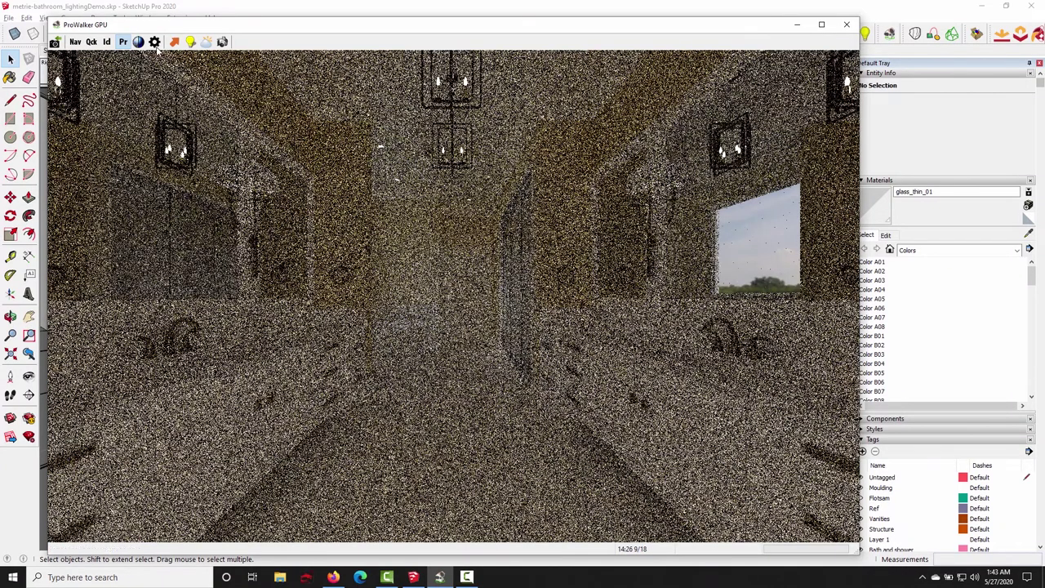
# - Try a render time limit of 3600 seconds in the rendering settings
pyautogui.click(155, 42)
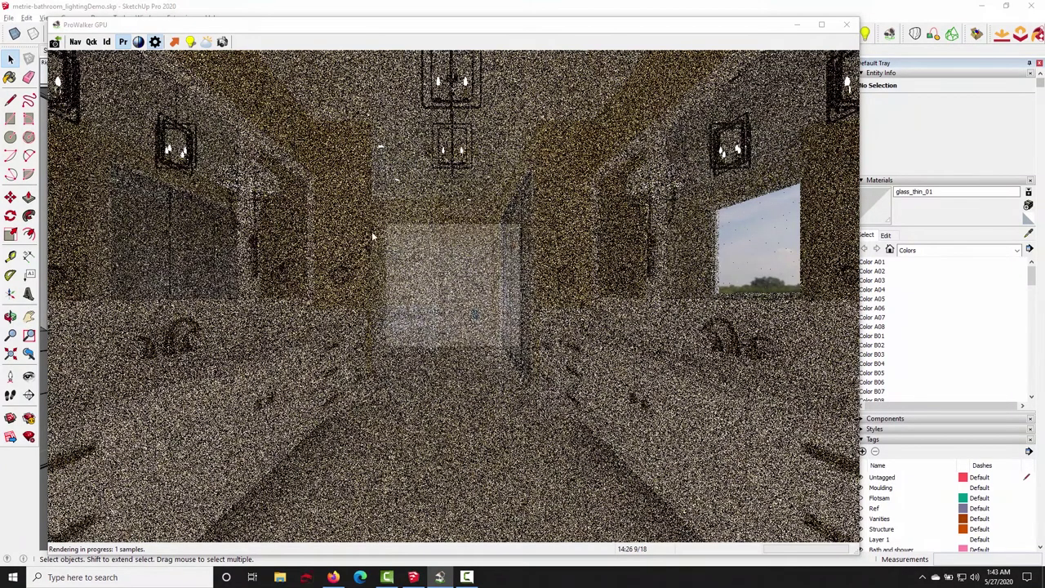
pyautogui.moveTo(482, 278); pyautogui.dragTo(371, 275)
pyautogui.write('36')
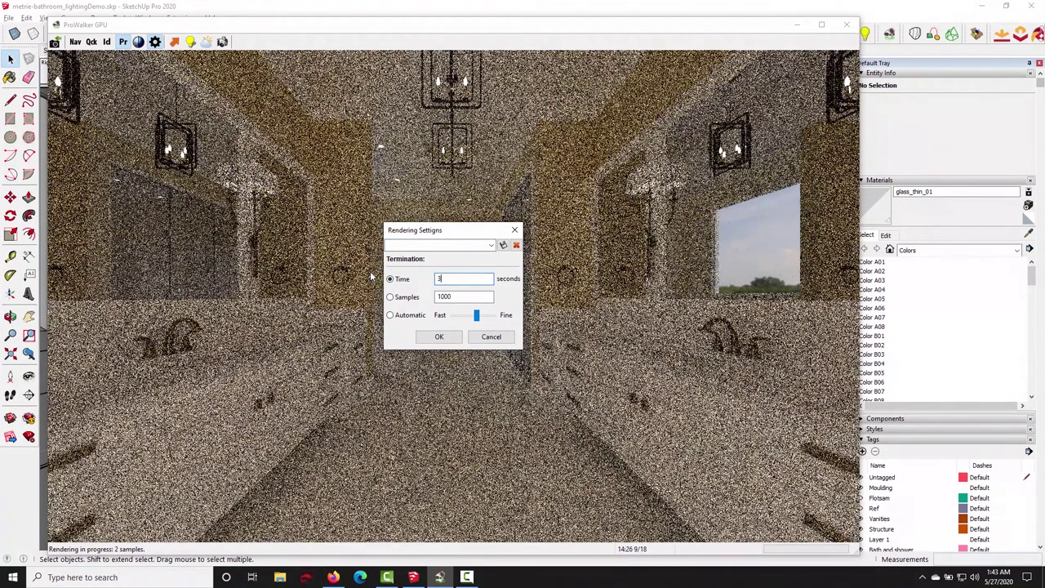
pyautogui.write('00')
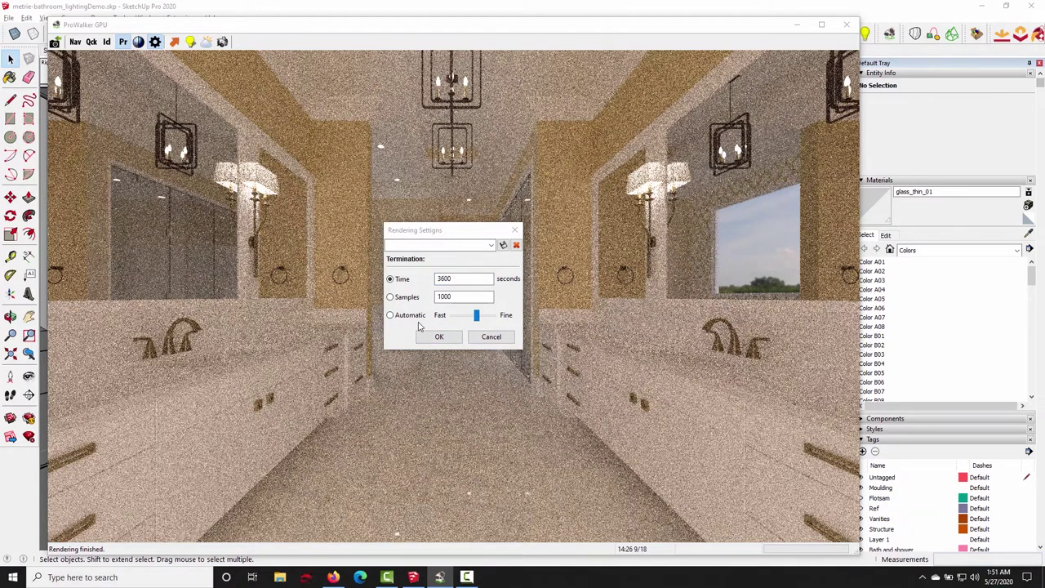
# - Try Automatic termination with the quality at Fast and at the finest setting, and close the rendering settings
pyautogui.click(391, 315)
pyautogui.moveTo(477, 315); pyautogui.dragTo(448, 317)
pyautogui.moveTo(454, 321); pyautogui.dragTo(494, 317)
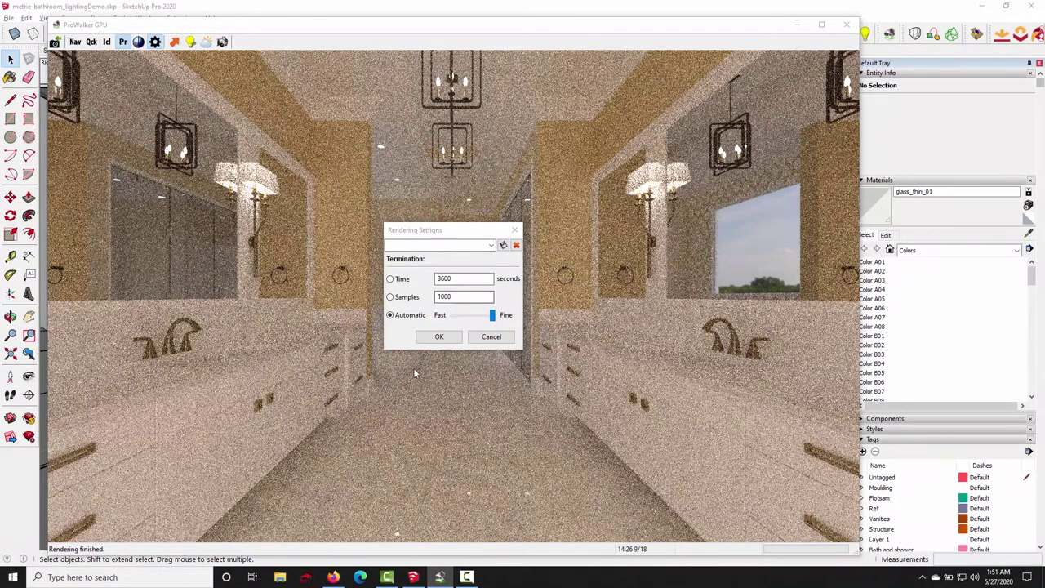
pyautogui.moveTo(492, 316)
pyautogui.mouseDown()
pyautogui.moveTo(453, 318)
pyautogui.moveTo(495, 316)
pyautogui.mouseUp()
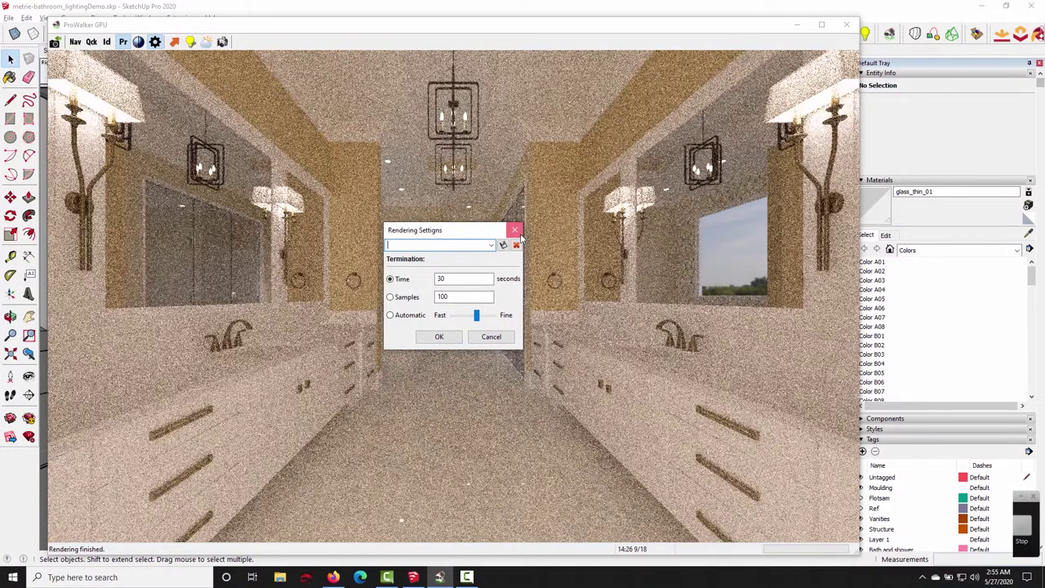
pyautogui.click(516, 231)
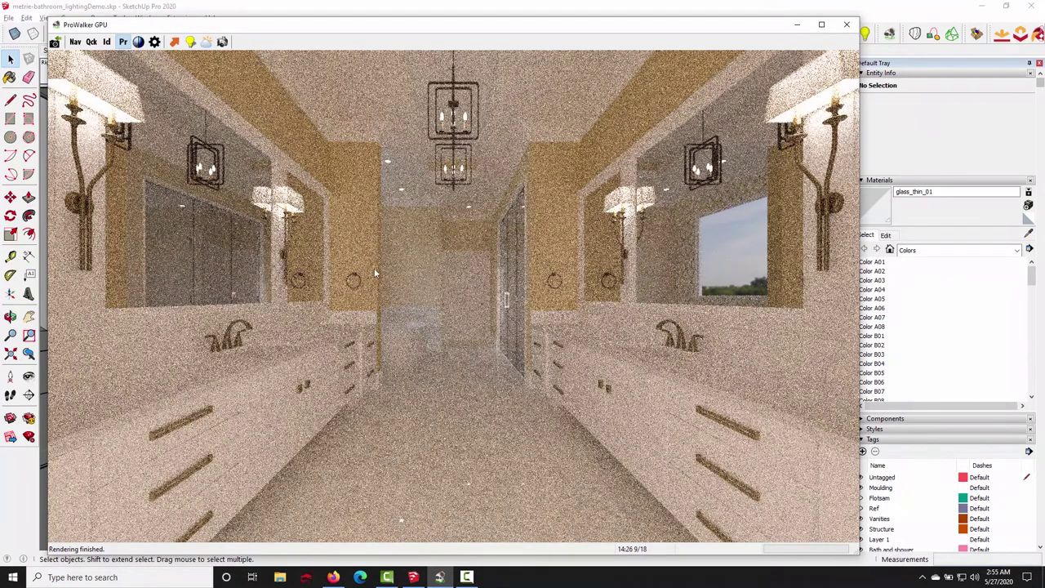
# - Render the bathroom view in Photoreal Mode
pyautogui.click(122, 47)
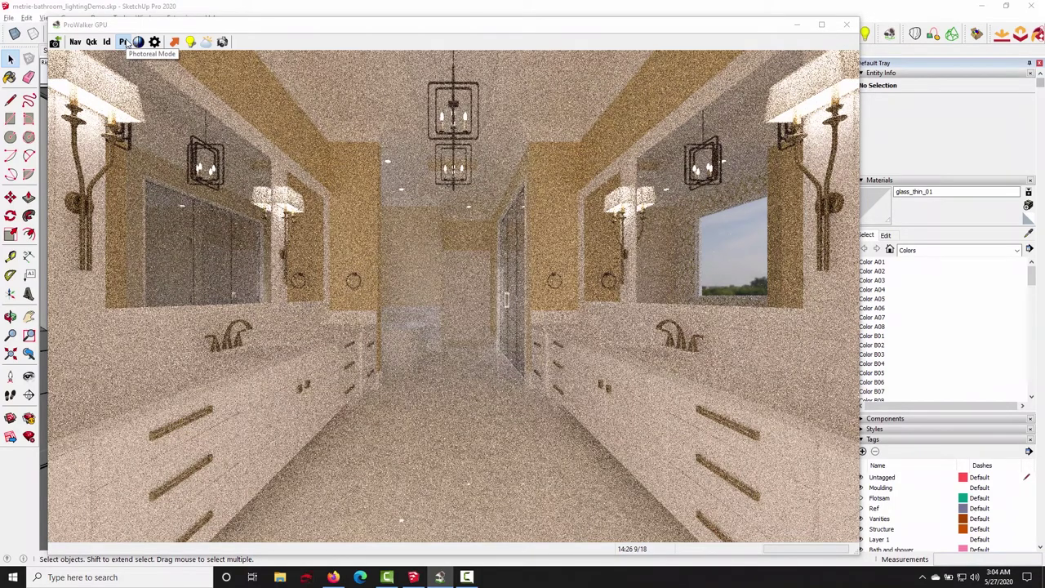
pyautogui.click(124, 42)
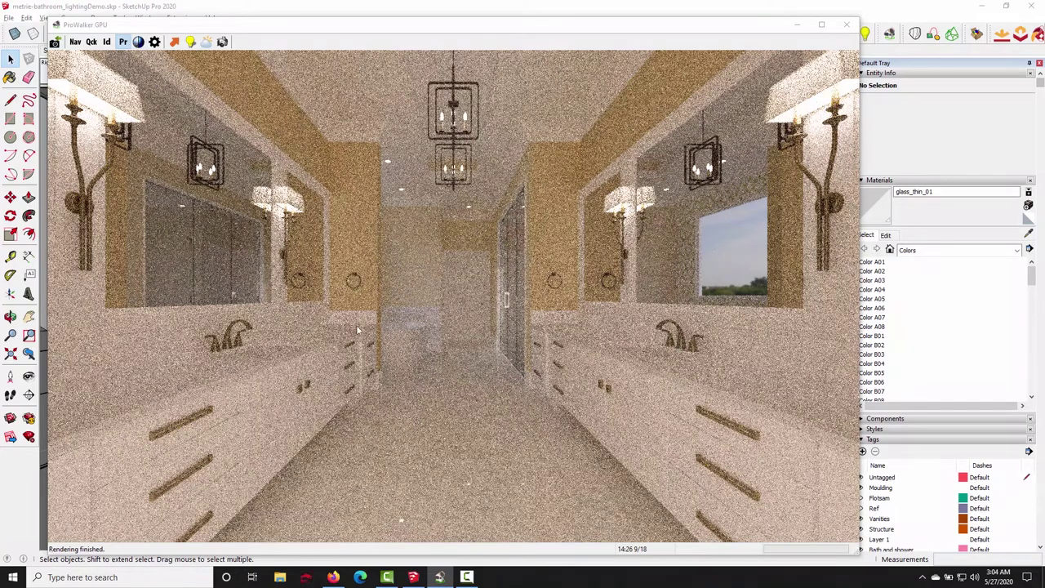
pyautogui.click(453, 357)
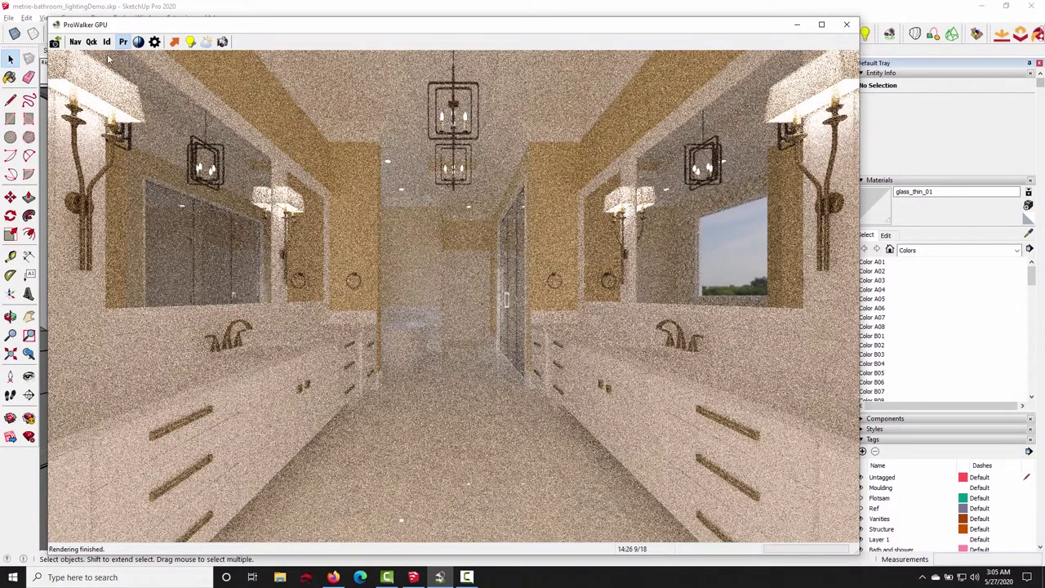
# - View the finished bathroom render in Firefox for comparison, and return to ProWalker GPU
pyautogui.click(333, 577)
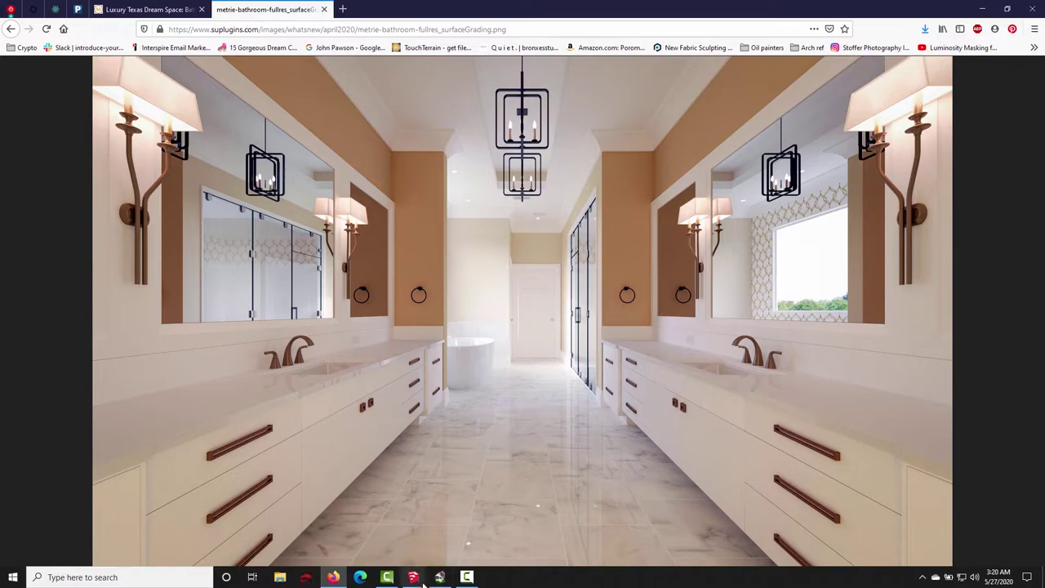
pyautogui.click(439, 577)
pyautogui.click(439, 577)
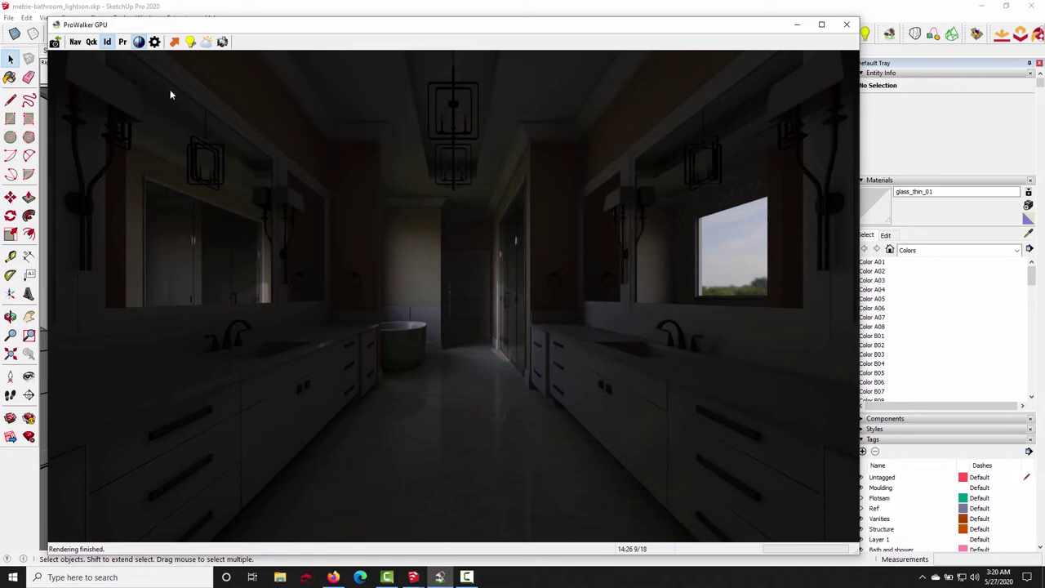
# - Render the bathroom in Indirect Light 1 Mode, and raise the physical light intensity to 8.0
pyautogui.click(107, 43)
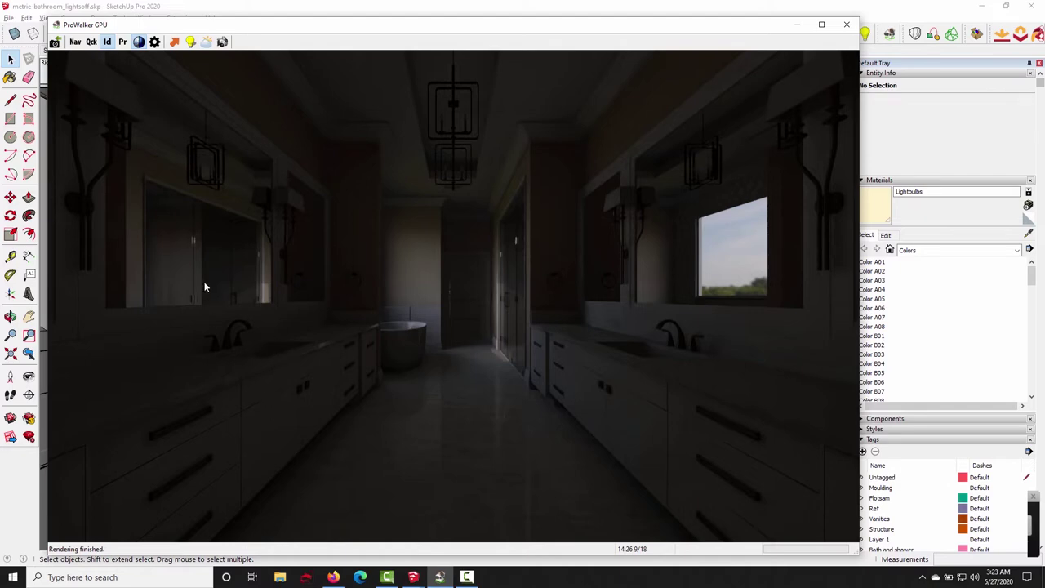
pyautogui.click(191, 43)
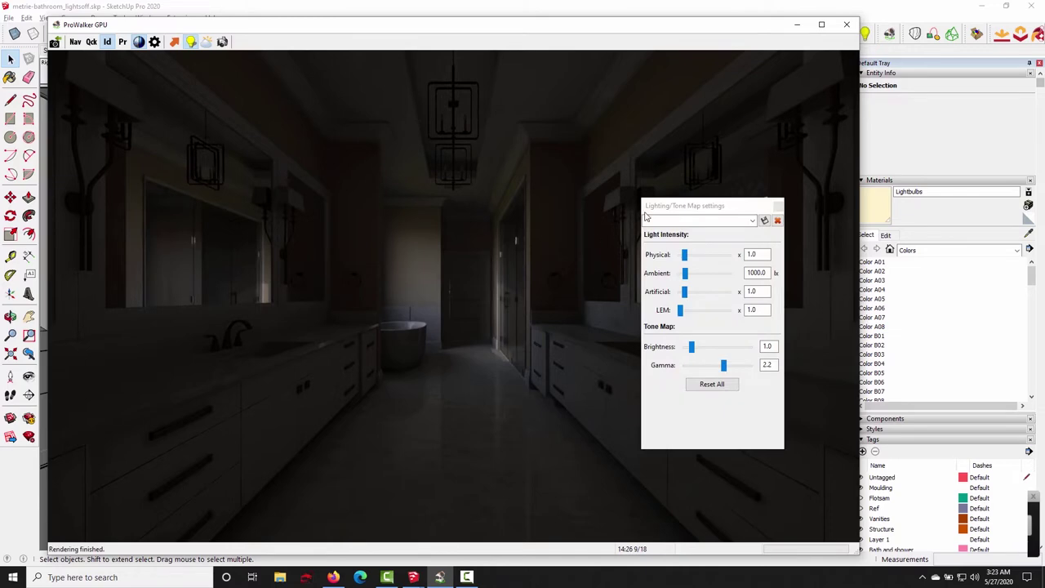
pyautogui.moveTo(665, 205); pyautogui.dragTo(548, 196)
pyautogui.moveTo(562, 243); pyautogui.dragTo(599, 242)
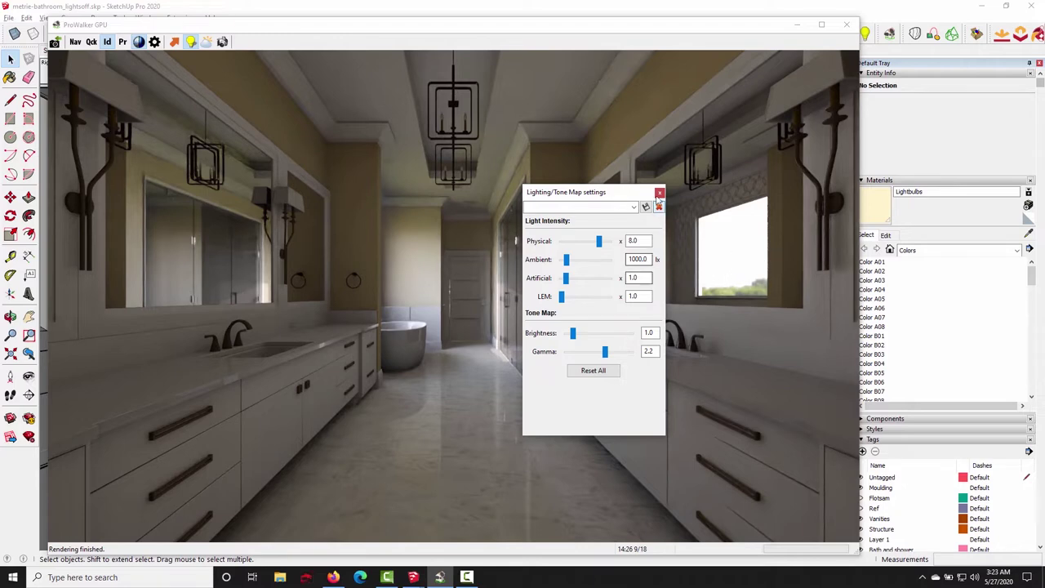
pyautogui.click(660, 194)
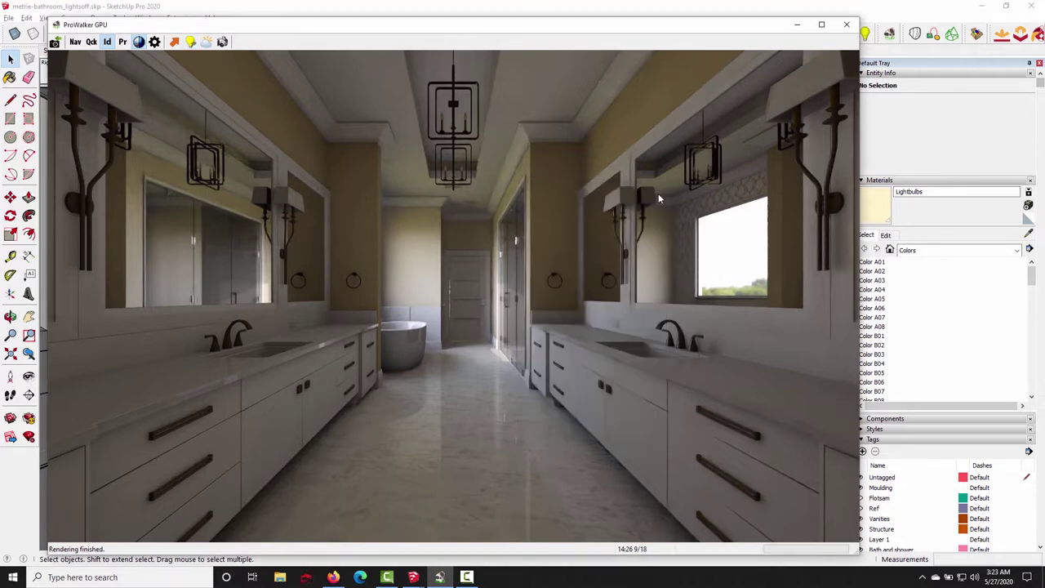
# - Set the render time limit for the Indirect Light mode to 30 seconds
pyautogui.click(155, 41)
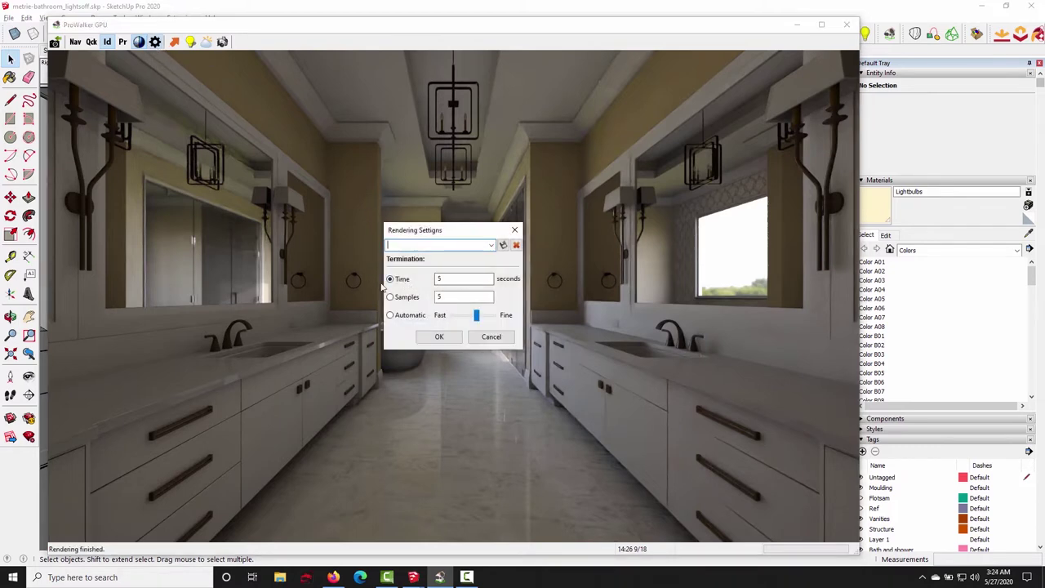
pyautogui.doubleClick(465, 277)
pyautogui.write('30')
pyautogui.click(433, 337)
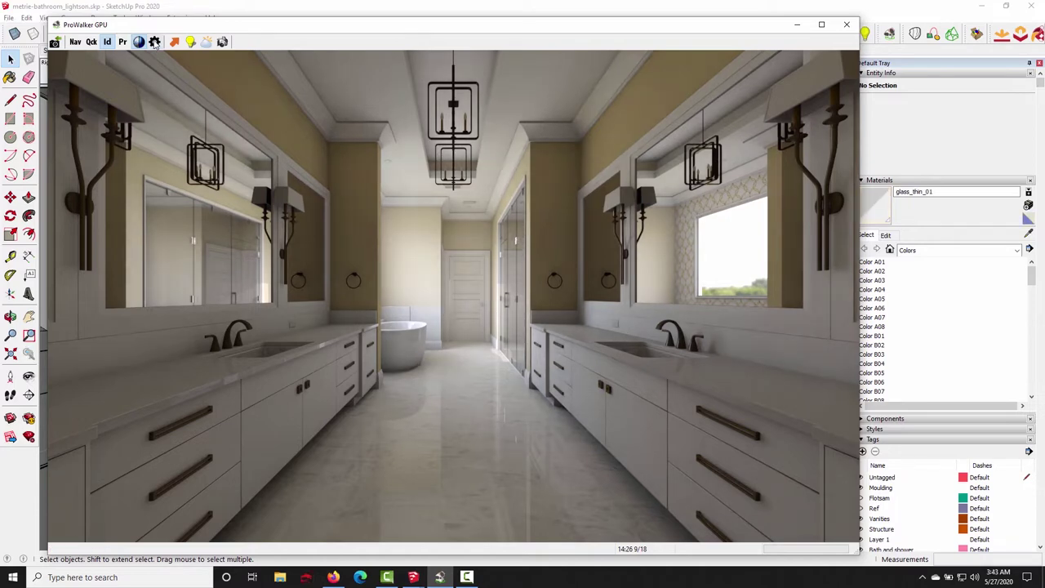
# - Render the lights-on bathroom model in Quick Mode, and check its termination settings without changing them
pyautogui.click(154, 42)
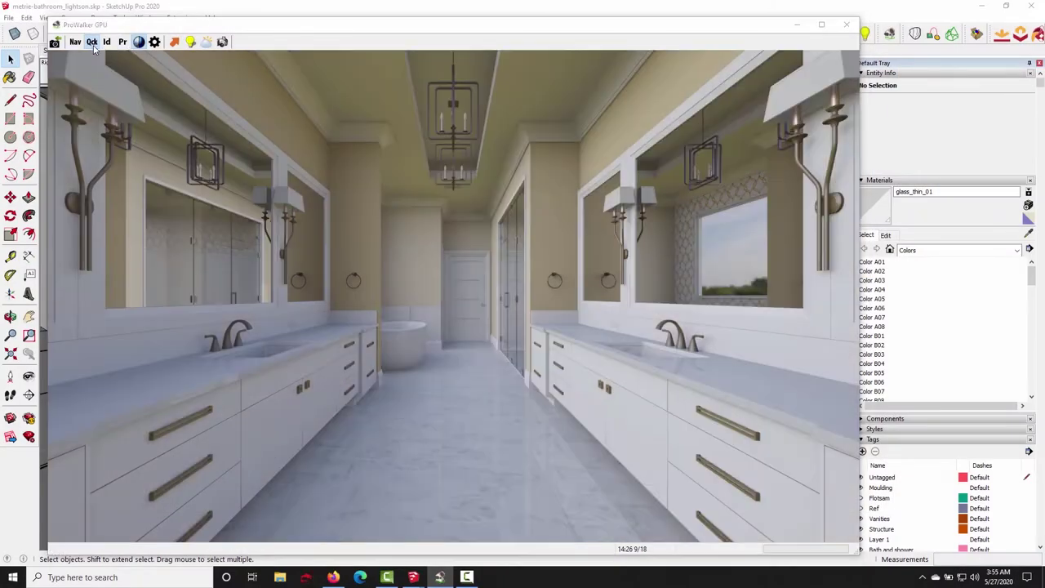
pyautogui.click(92, 42)
pyautogui.click(154, 41)
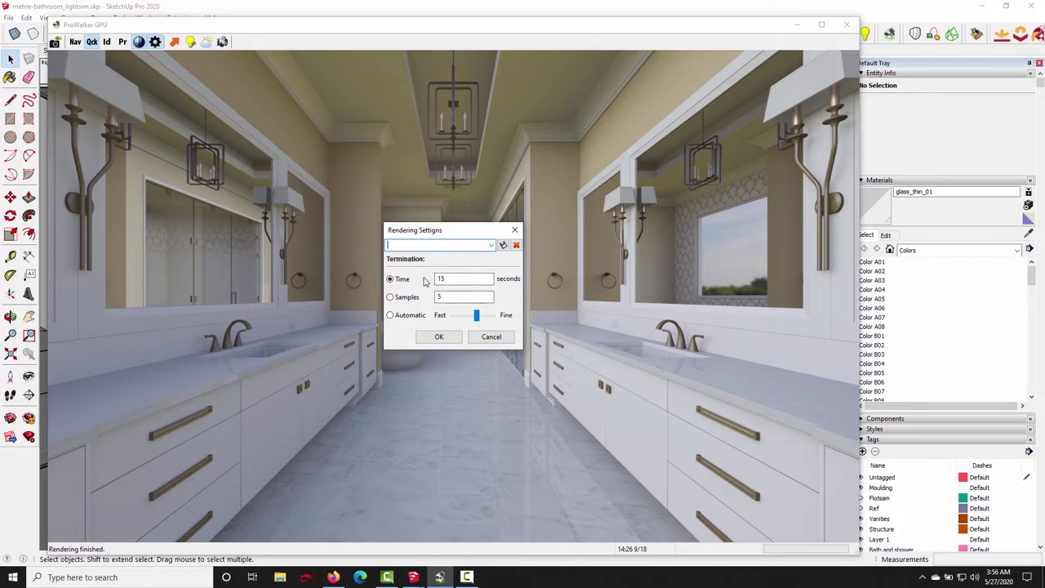
pyautogui.click(514, 230)
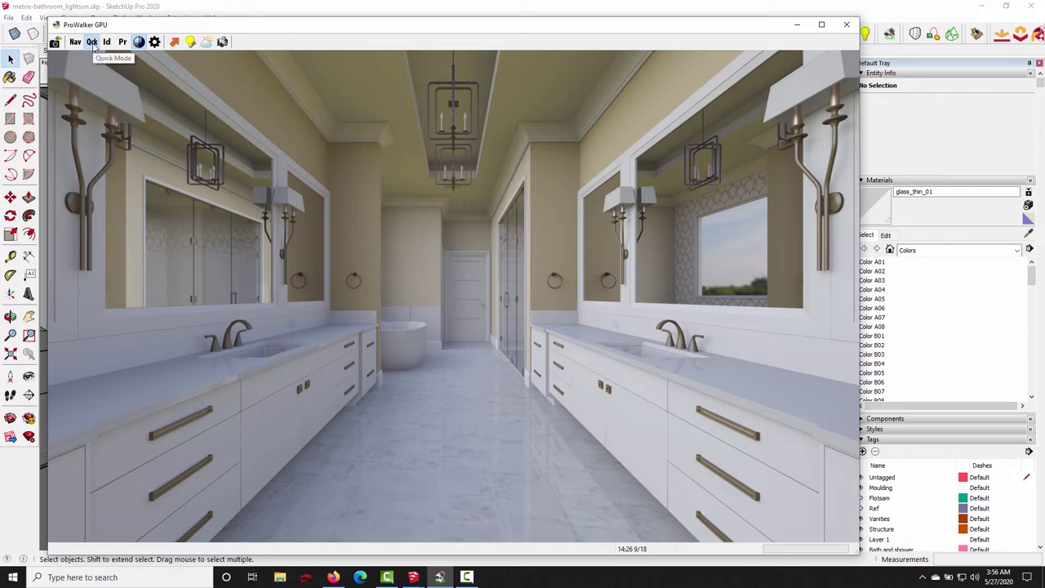
# - Try ambient light intensities of 1700 and 500 lx in the lighting settings, and reset all lighting and tone map values
pyautogui.click(189, 42)
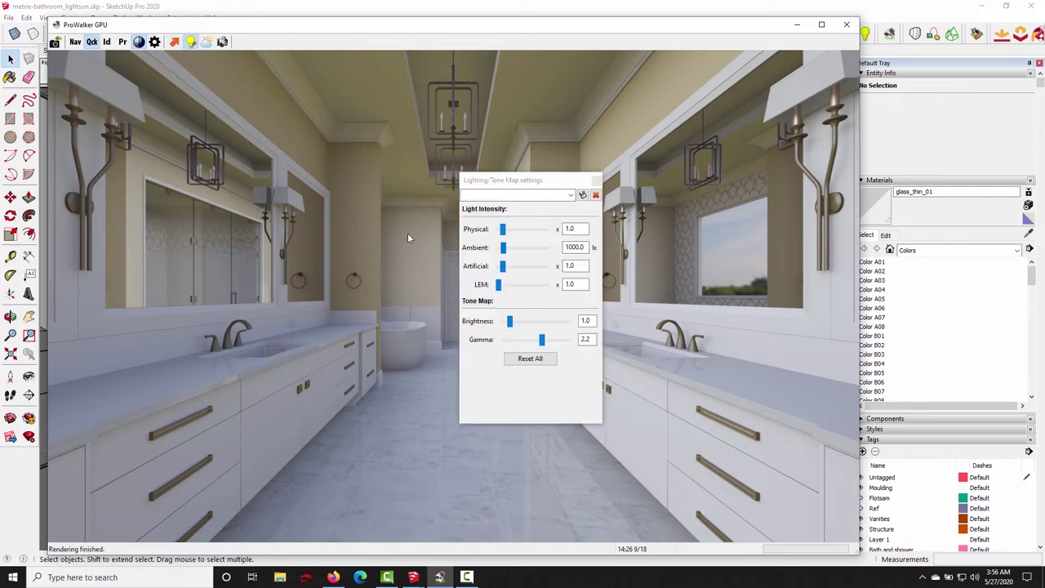
pyautogui.moveTo(482, 186); pyautogui.dragTo(500, 135)
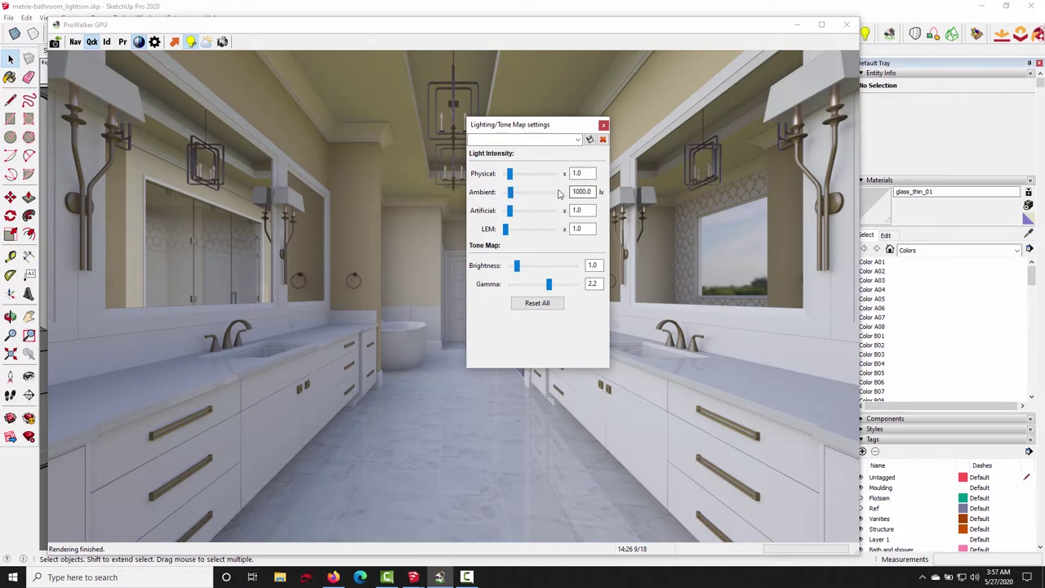
pyautogui.moveTo(511, 196)
pyautogui.mouseDown()
pyautogui.moveTo(546, 197)
pyautogui.moveTo(512, 196)
pyautogui.mouseUp()
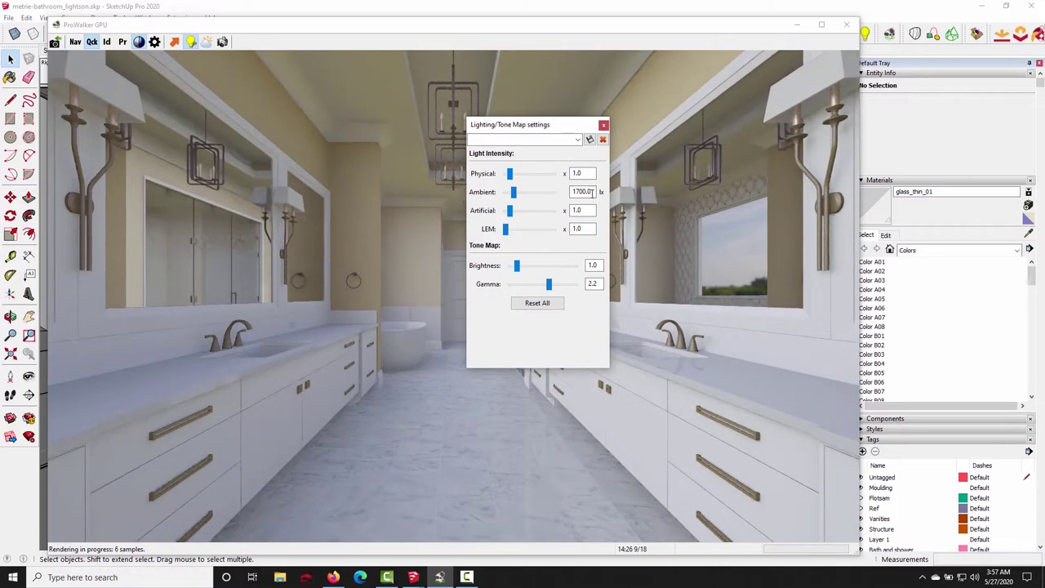
pyautogui.moveTo(593, 191); pyautogui.dragTo(571, 191)
pyautogui.write('500')
pyautogui.press('Return')
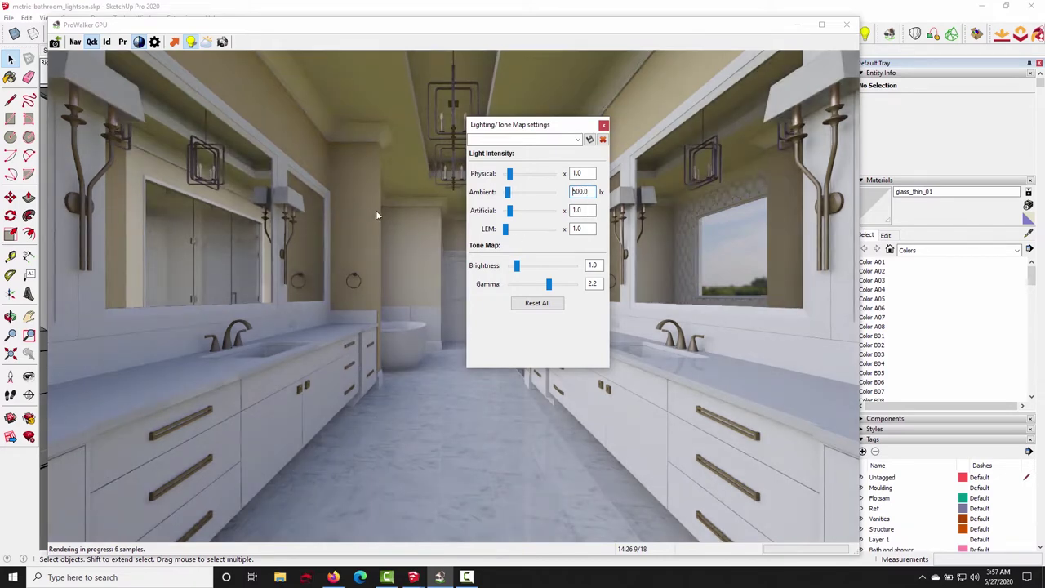
pyautogui.click(539, 303)
pyautogui.click(603, 124)
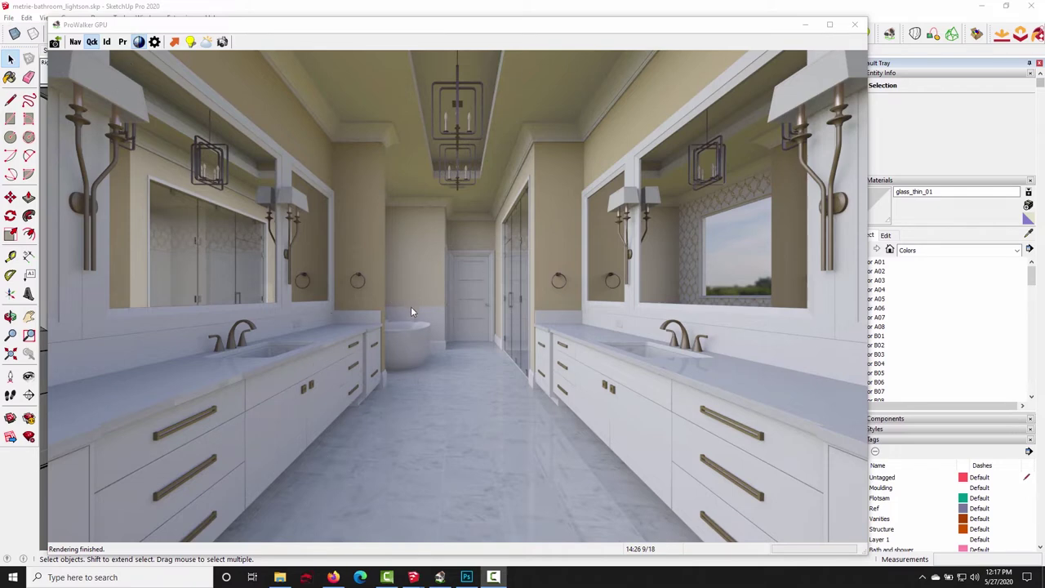
# - Walk and turn through the bathroom render in Quick Mode to examine how it updates from different viewpoints
pyautogui.moveTo(411, 311)
pyautogui.mouseDown()
pyautogui.moveTo(433, 304)
pyautogui.moveTo(386, 321)
pyautogui.moveTo(395, 336)
pyautogui.moveTo(408, 320)
pyautogui.moveTo(411, 331)
pyautogui.mouseUp()
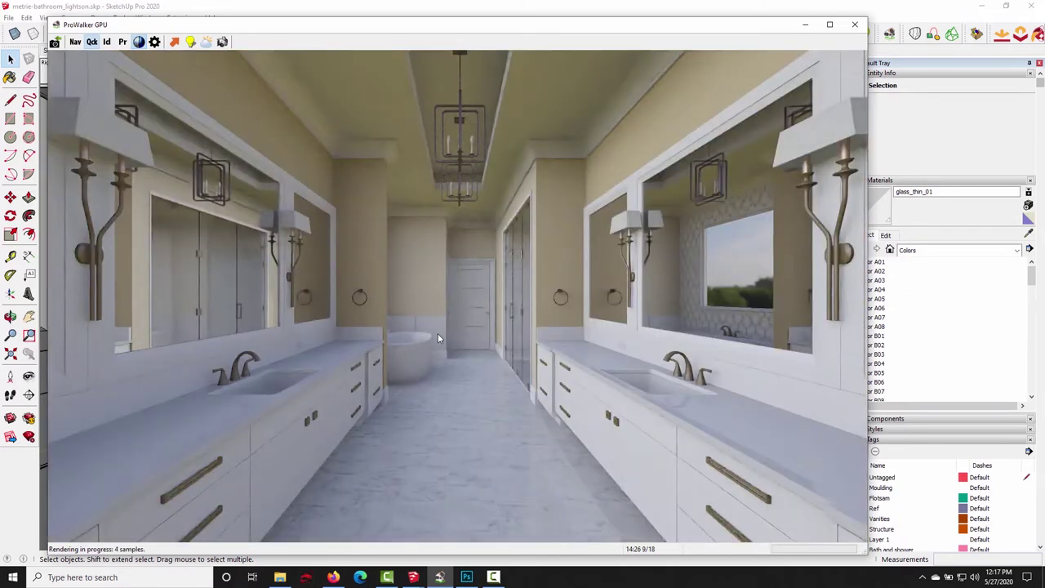
pyautogui.moveTo(447, 386)
pyautogui.mouseDown()
pyautogui.moveTo(436, 408)
pyautogui.moveTo(446, 385)
pyautogui.mouseUp()
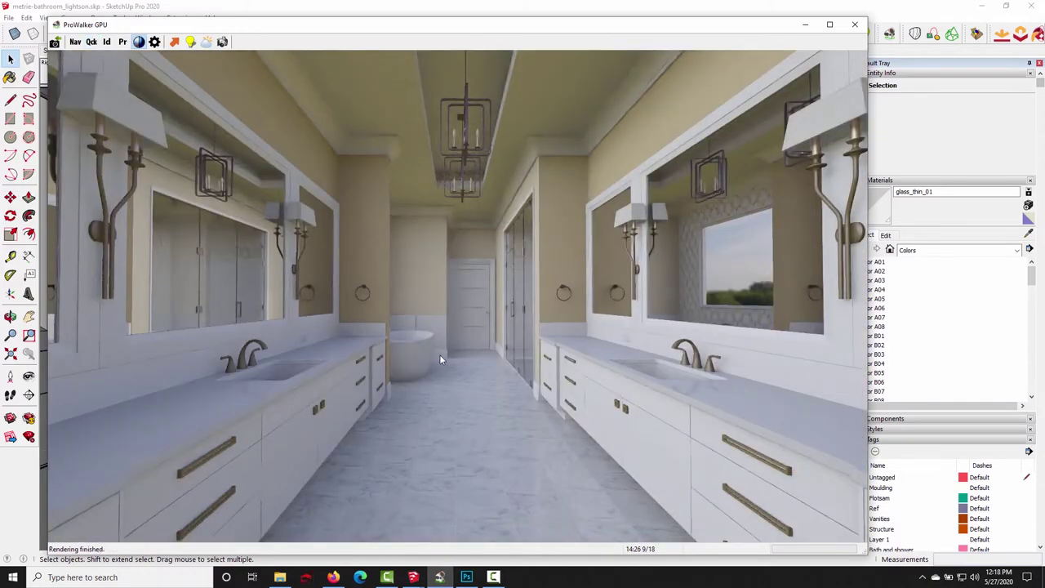
pyautogui.moveTo(439, 354); pyautogui.dragTo(495, 350)
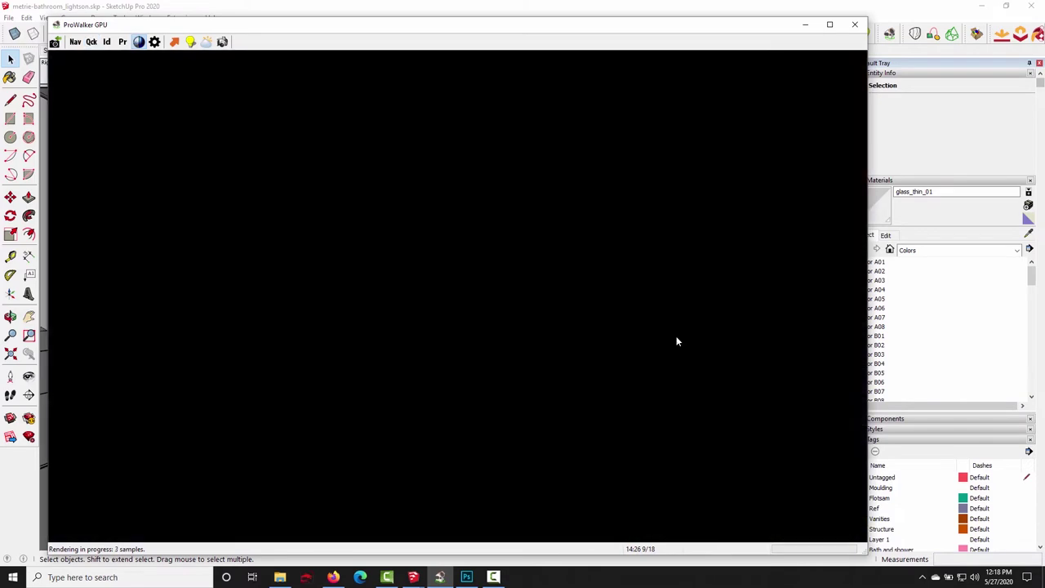
pyautogui.moveTo(711, 327); pyautogui.dragTo(438, 369)
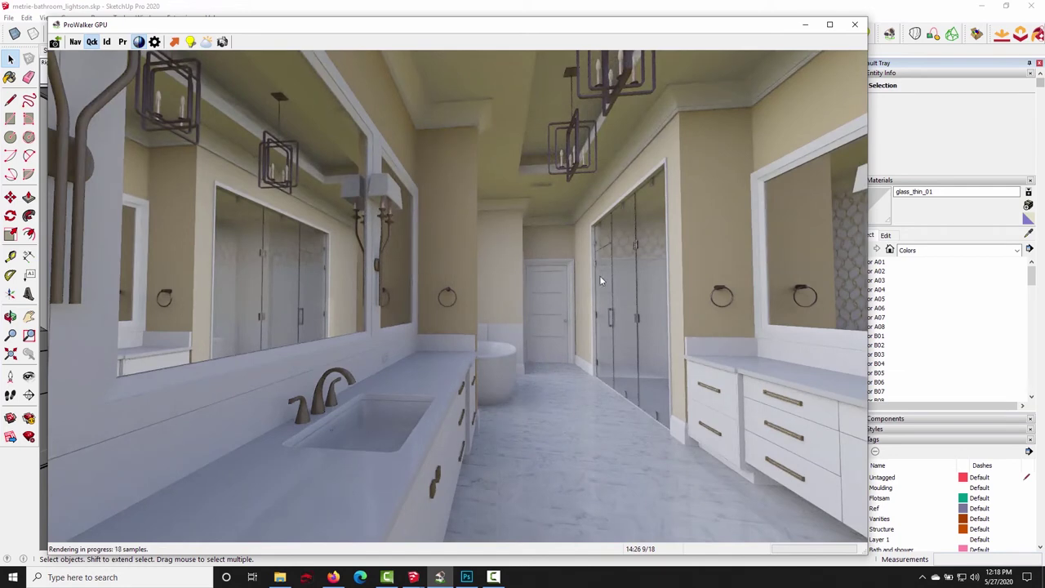
pyautogui.scroll(3, 553, 310)
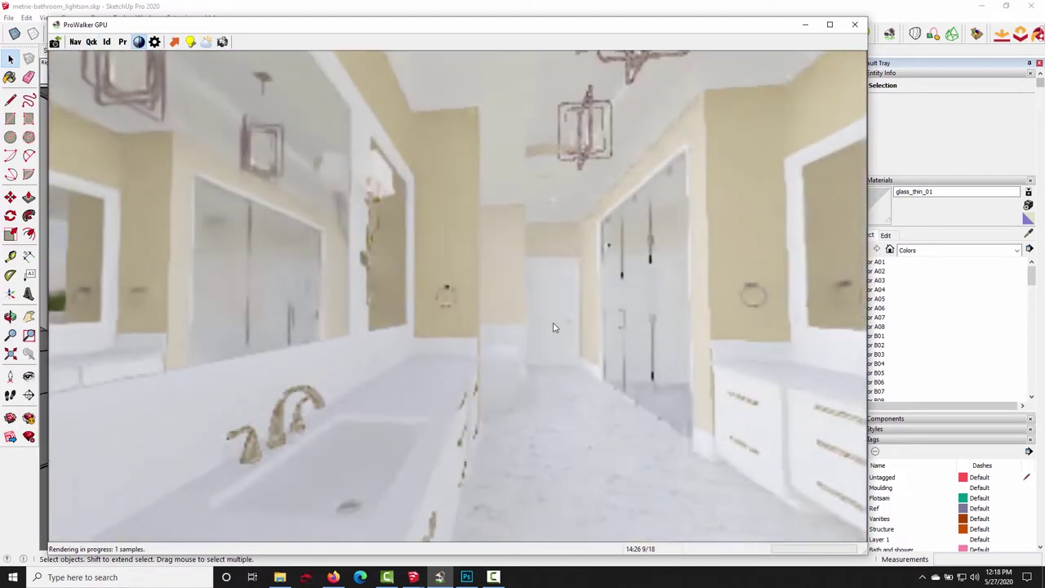
pyautogui.scroll(-2, 553, 327)
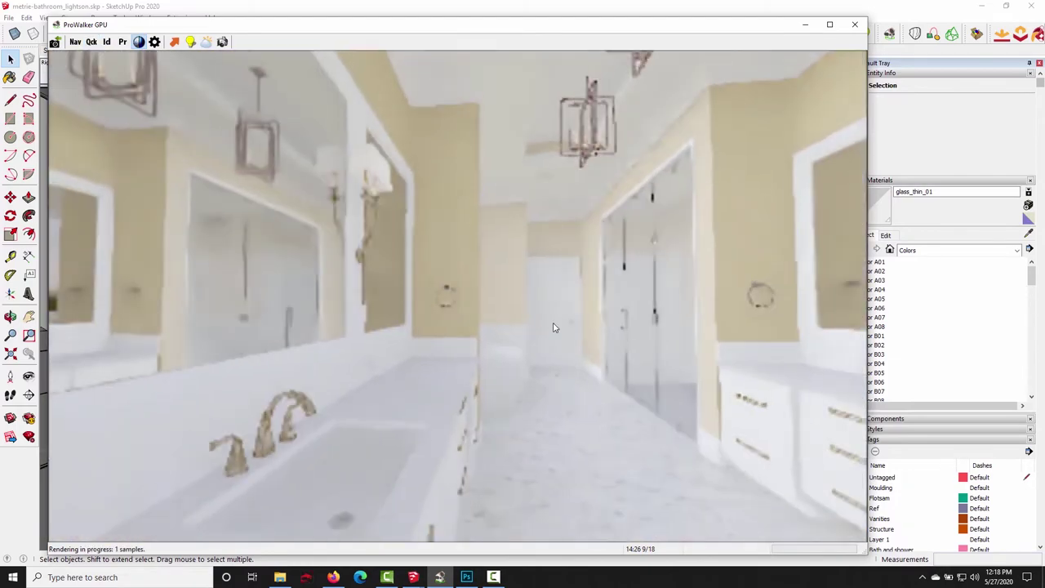
pyautogui.scroll(-3, 553, 323)
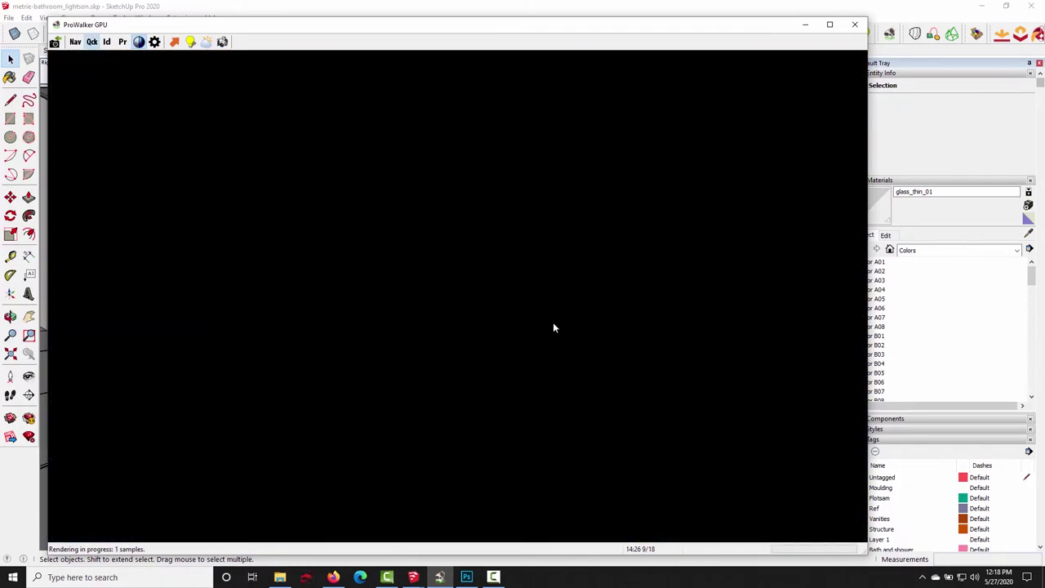
pyautogui.scroll(-1, 552, 328)
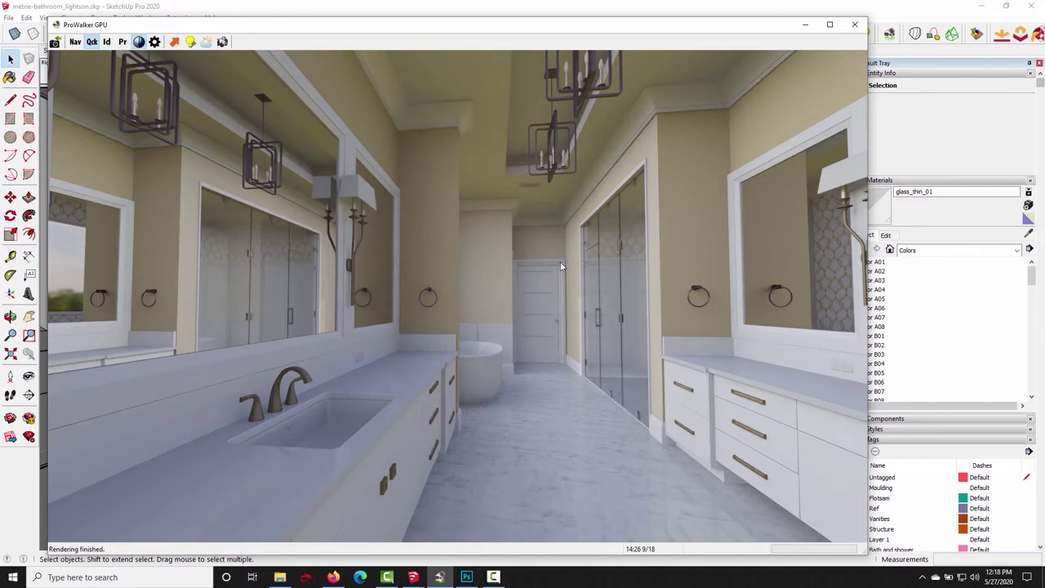
pyautogui.moveTo(386, 25)
pyautogui.mouseDown()
pyautogui.moveTo(533, 390)
pyautogui.moveTo(455, 46)
pyautogui.mouseUp()
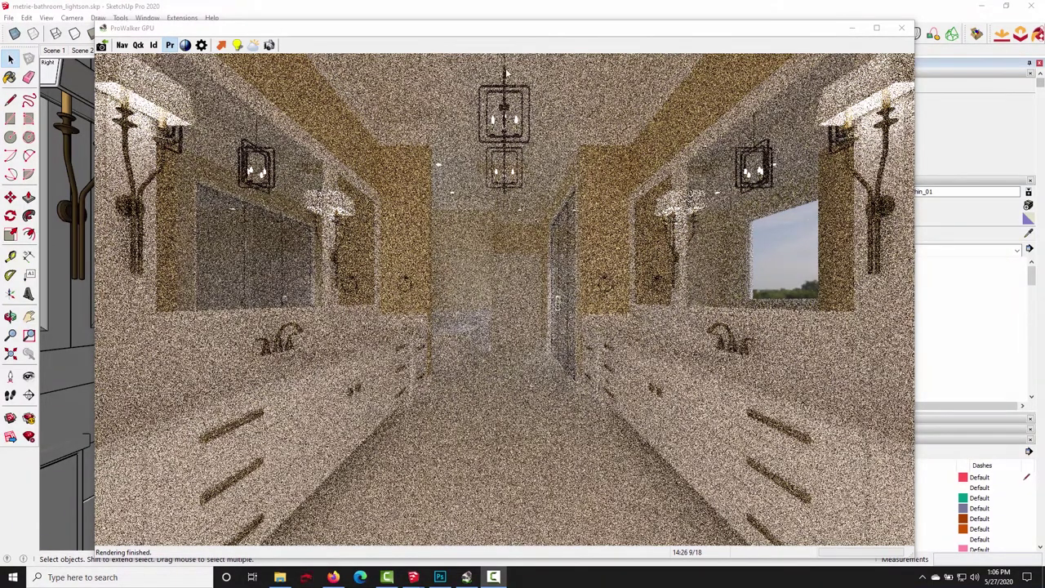
# - Switch the background mode of the bathroom render from HDRI to Simulation
pyautogui.click(253, 45)
pyautogui.moveTo(608, 247); pyautogui.dragTo(533, 182)
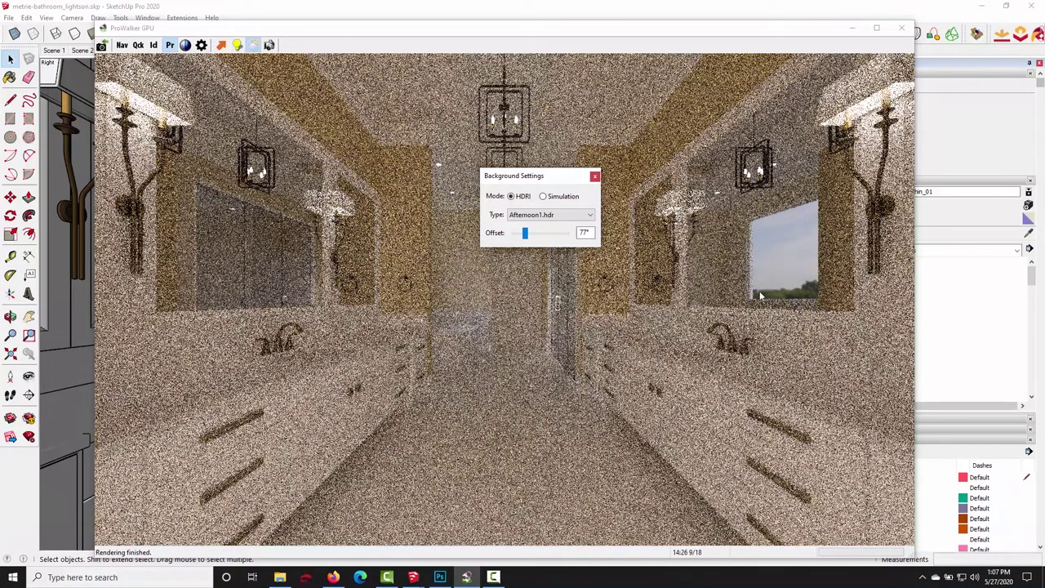
pyautogui.click(544, 197)
pyautogui.moveTo(558, 176); pyautogui.dragTo(716, 144)
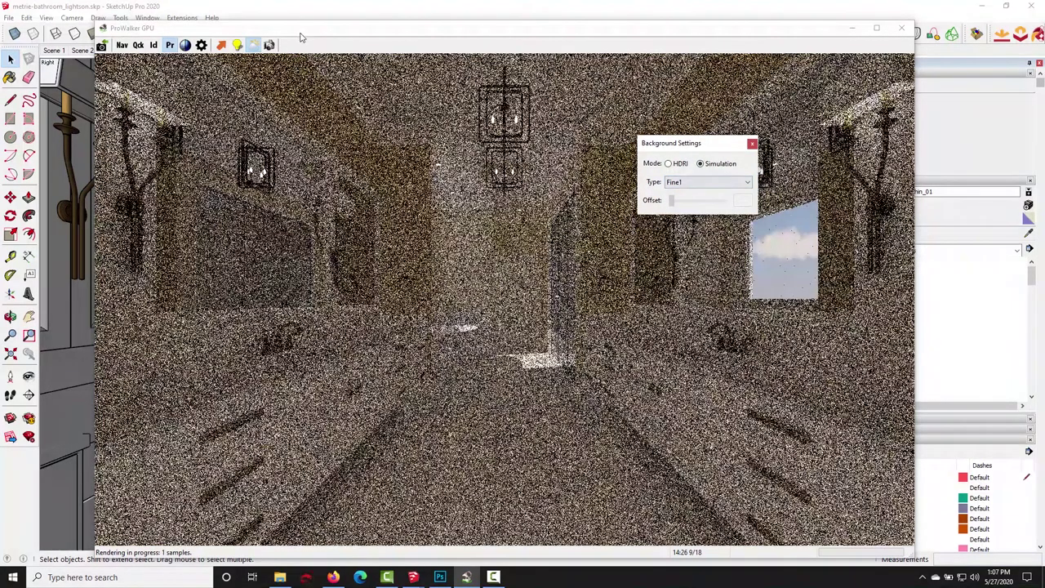
# - Move the render window aside to examine the sunlight on the SketchUp model's floor, and bring it back over the model
pyautogui.moveTo(304, 31); pyautogui.dragTo(308, 109)
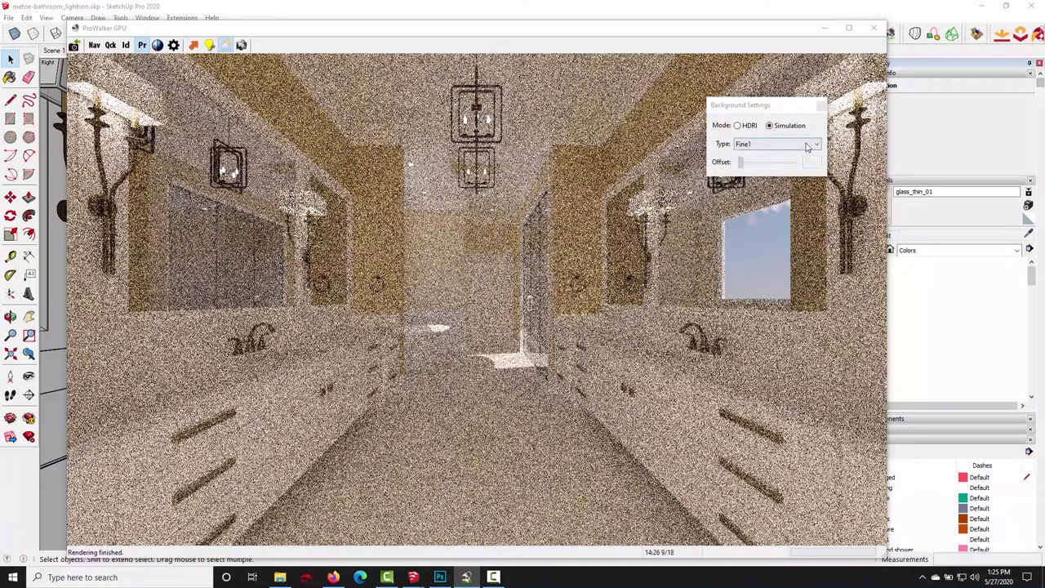
pyautogui.moveTo(325, 26); pyautogui.dragTo(395, 452)
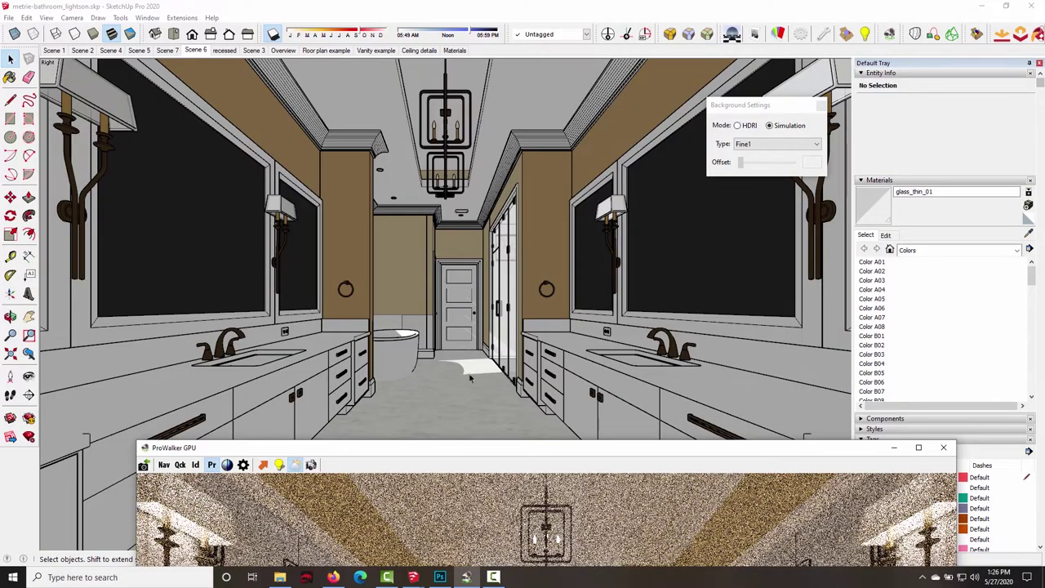
pyautogui.moveTo(453, 454); pyautogui.dragTo(396, 23)
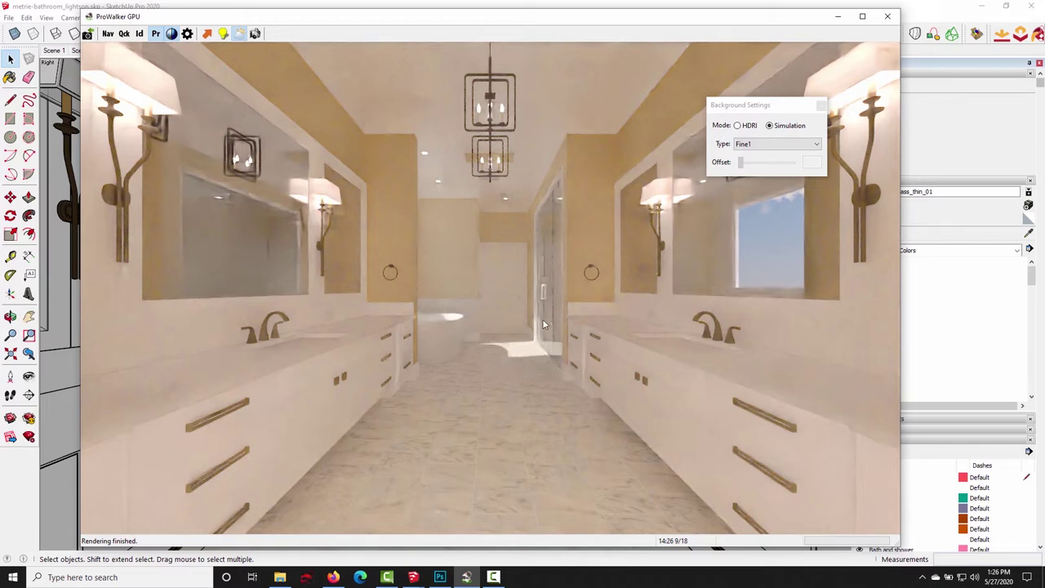
# - Switch to Photoshop and toggle the Ref layer group's visibility to compare the reference photo with the final render
pyautogui.click(439, 576)
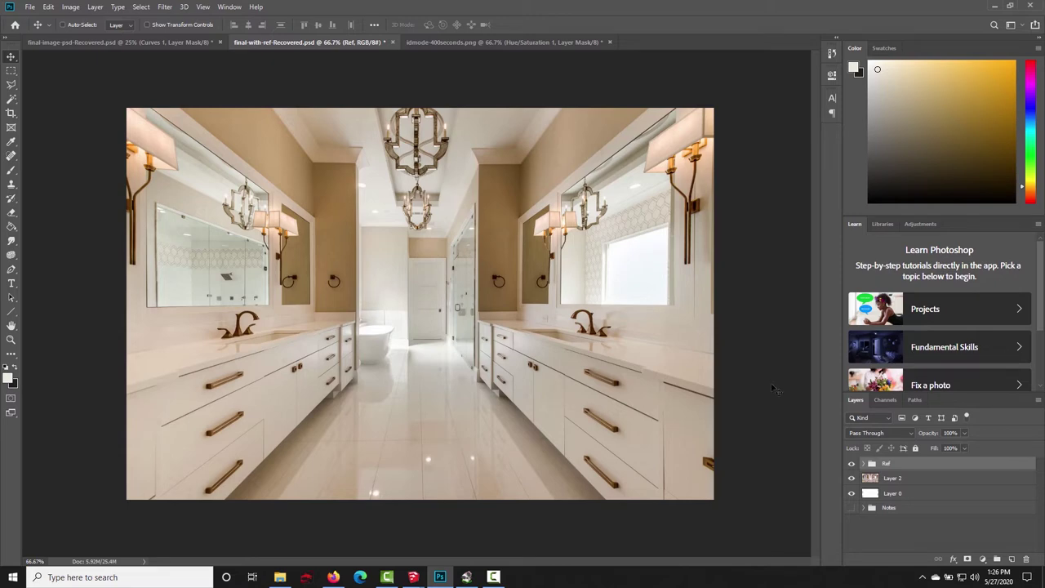
pyautogui.click(852, 463)
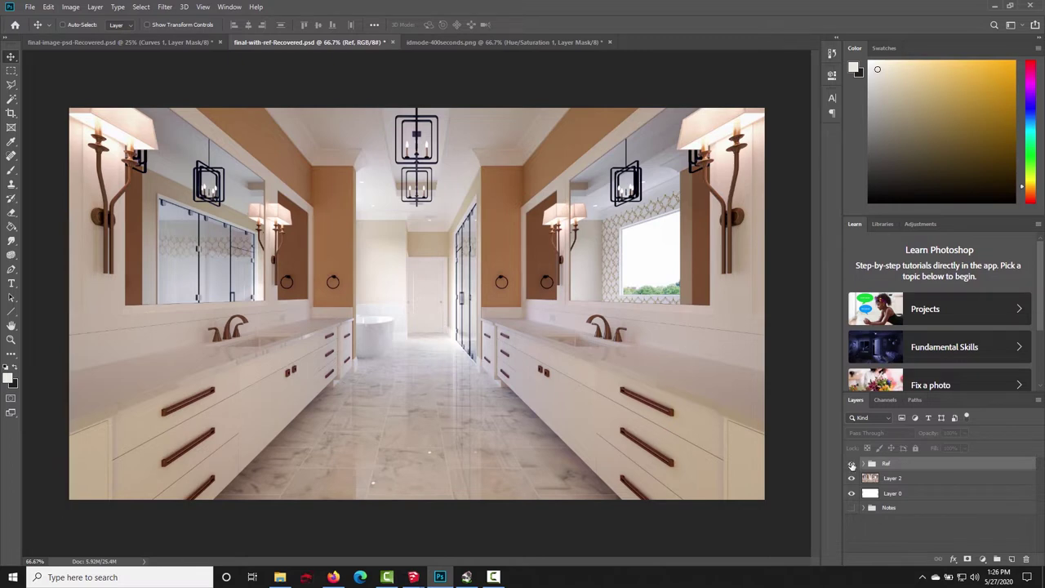
pyautogui.click(851, 464)
pyautogui.click(852, 465)
pyautogui.click(851, 464)
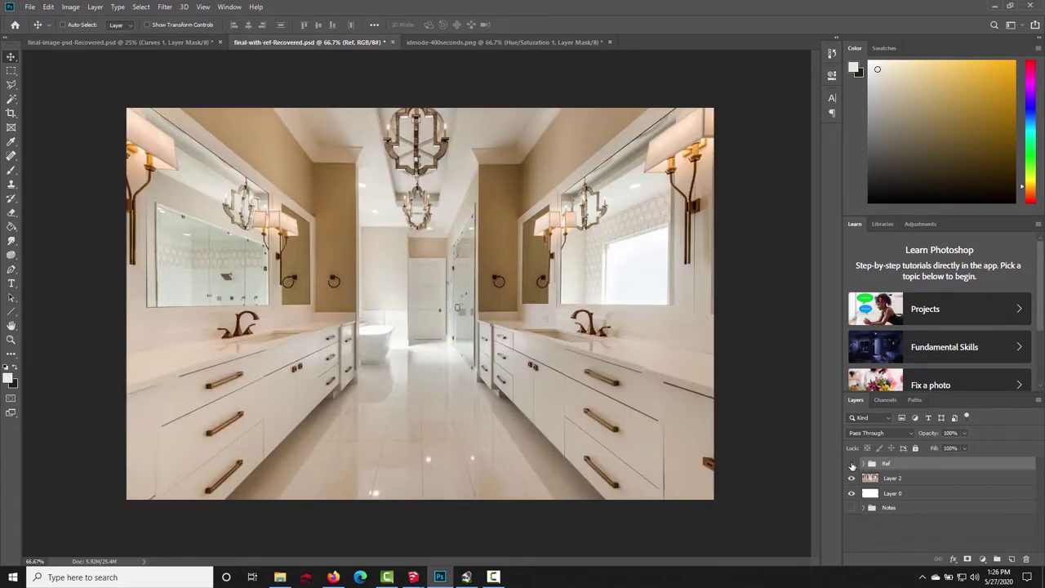
pyautogui.click(851, 464)
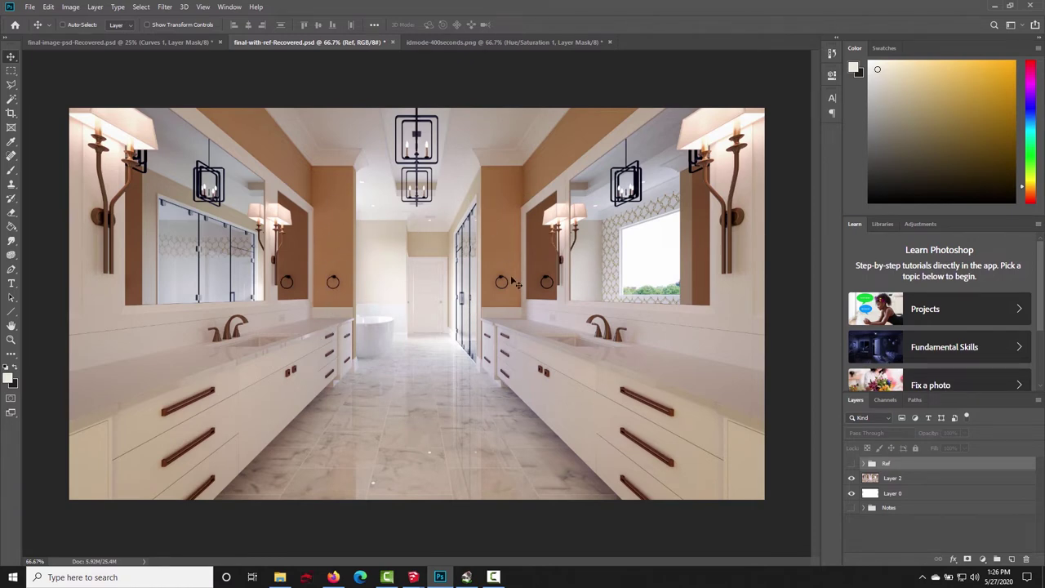
# - Set the background mode back to HDRI in ProWalker GPU, and compare the render with the reference photo in Photoshop
pyautogui.click(466, 576)
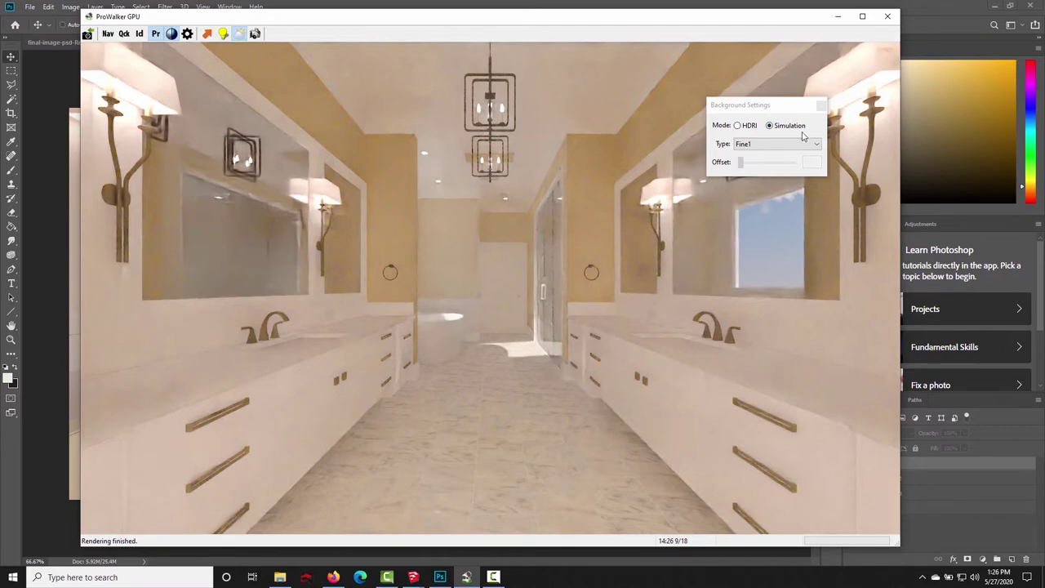
pyautogui.click(737, 126)
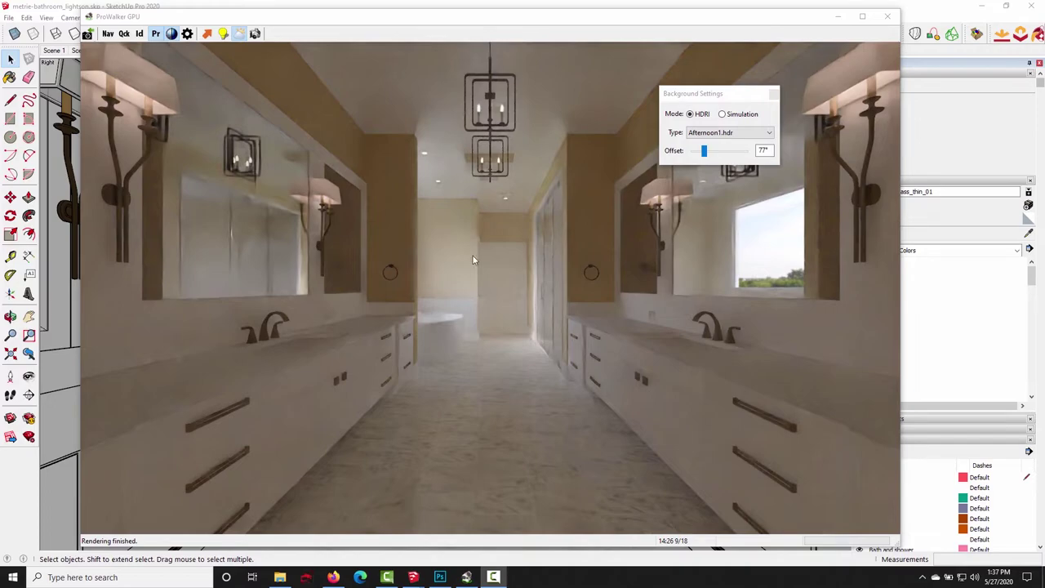
pyautogui.click(440, 577)
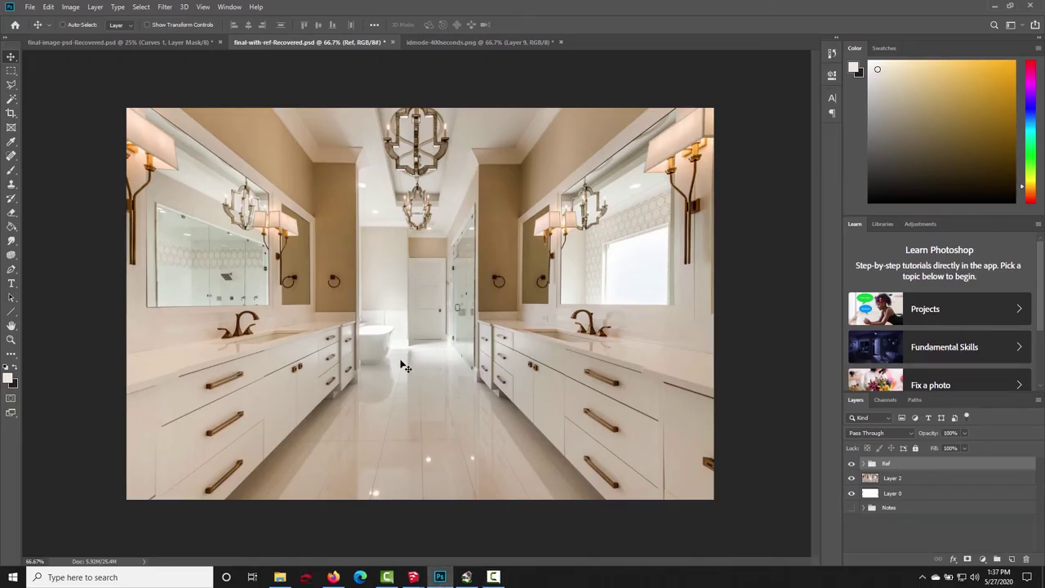
pyautogui.click(466, 577)
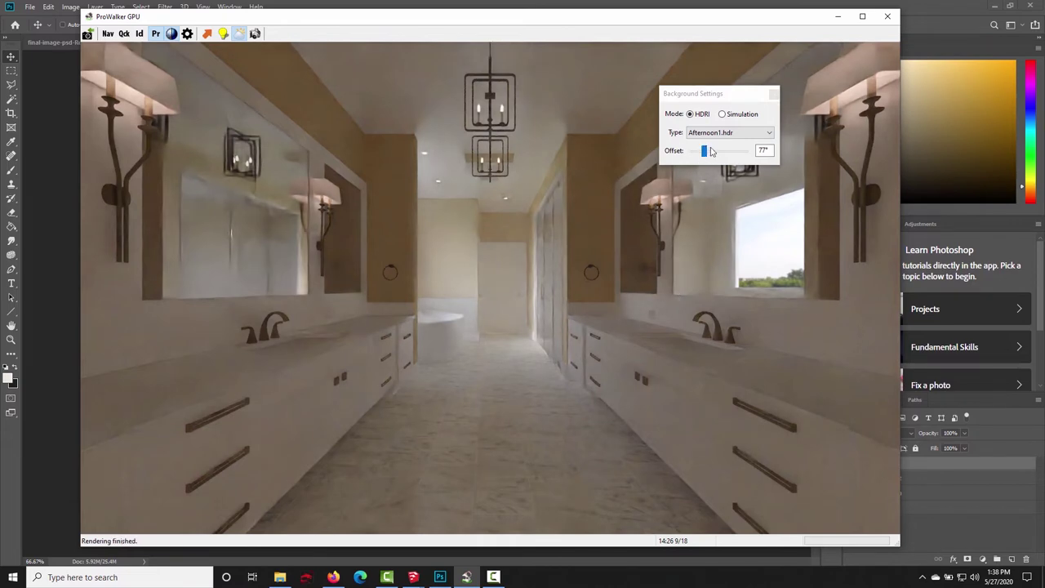
# - Switch to the lights-on SketchUp model, and try Afternoon01.hdr rotations of 85 and 196 with exposure 0.3 in the SU Podium options
pyautogui.moveTo(413, 577)
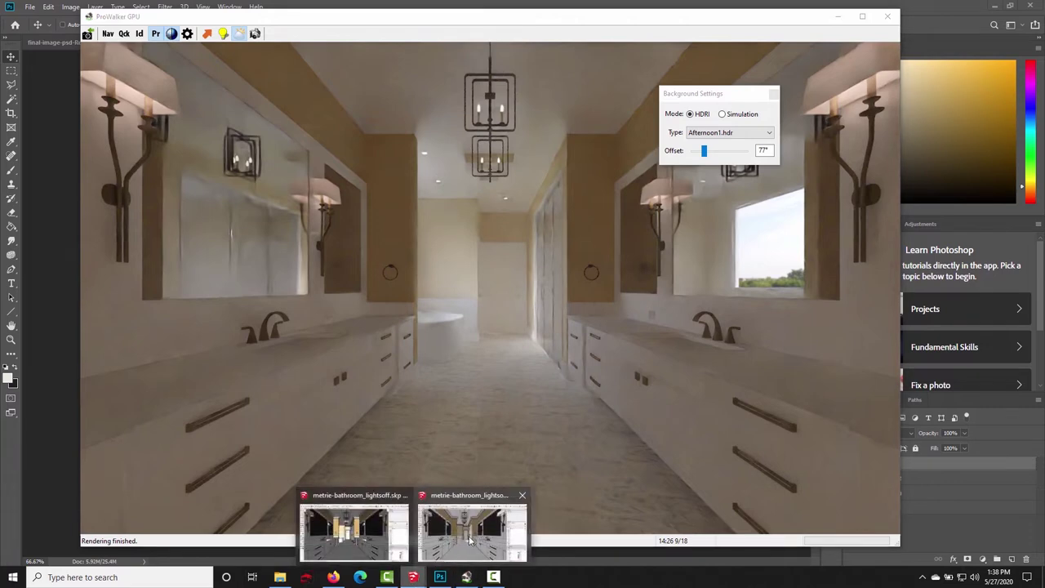
pyautogui.click(471, 539)
pyautogui.click(800, 34)
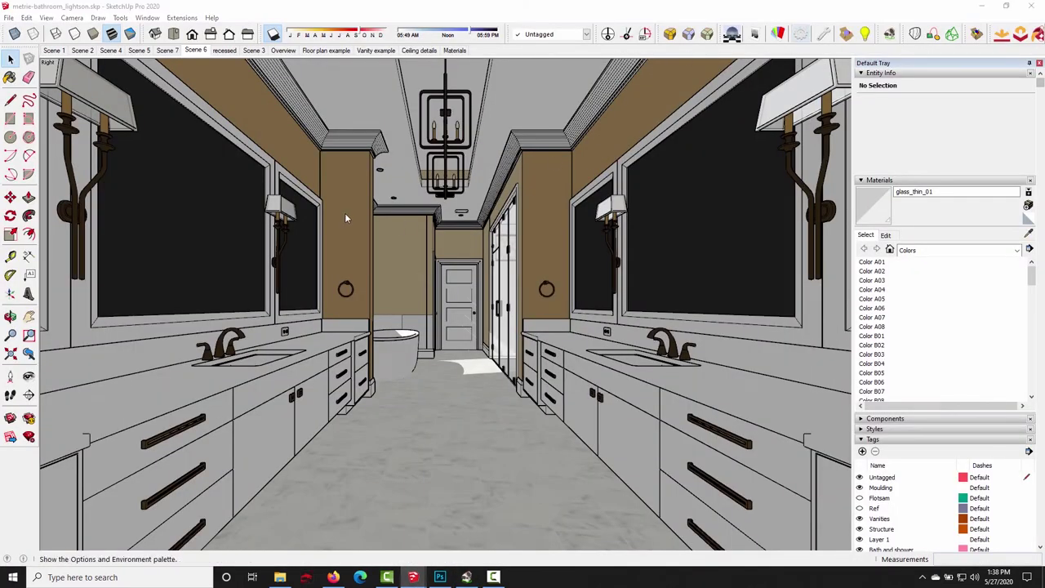
pyautogui.click(755, 169)
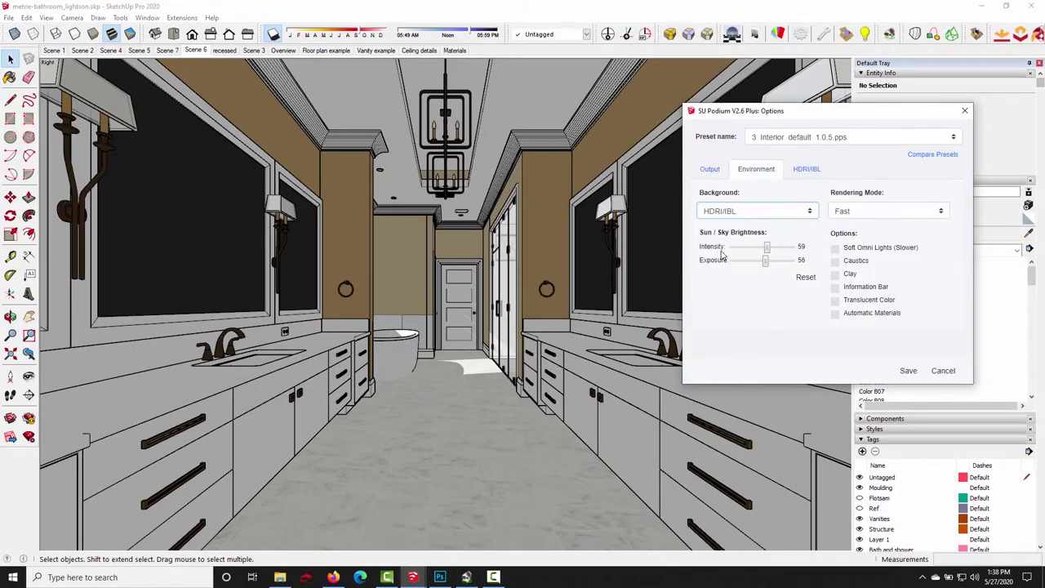
pyautogui.click(807, 169)
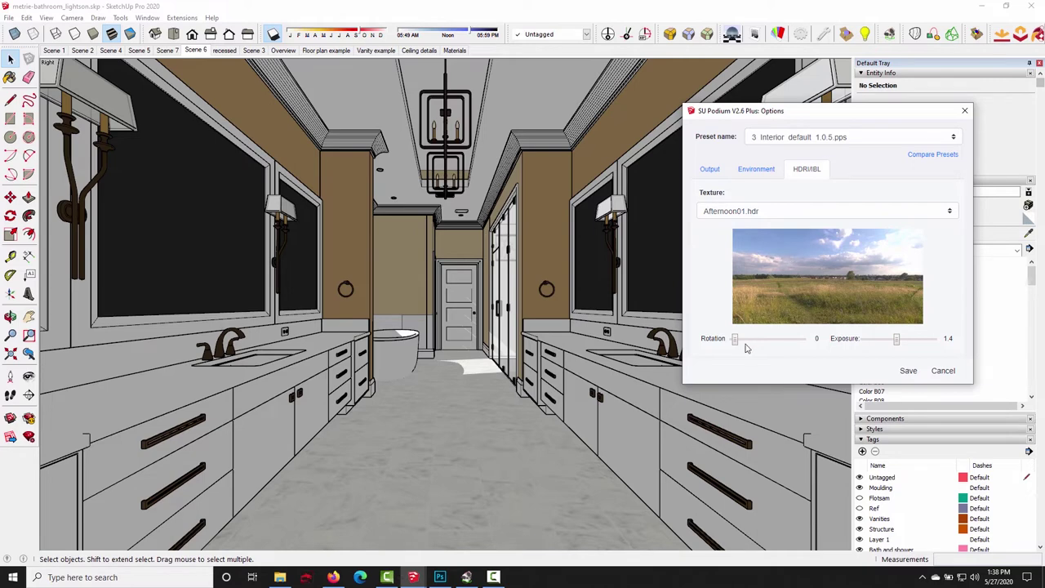
pyautogui.moveTo(736, 344)
pyautogui.mouseDown()
pyautogui.moveTo(789, 341)
pyautogui.moveTo(738, 347)
pyautogui.moveTo(751, 350)
pyautogui.mouseUp()
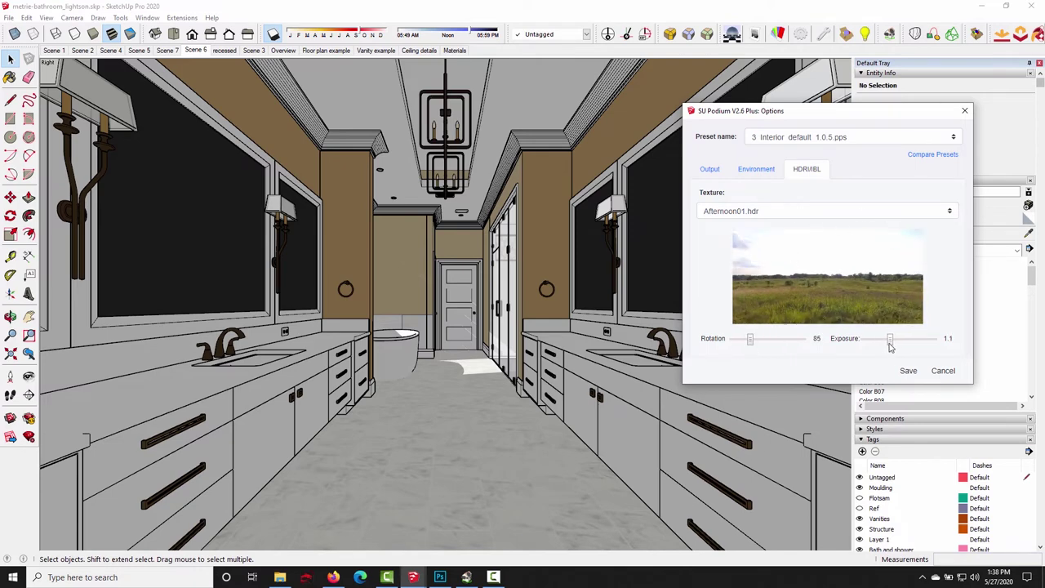
pyautogui.moveTo(890, 346); pyautogui.dragTo(873, 348)
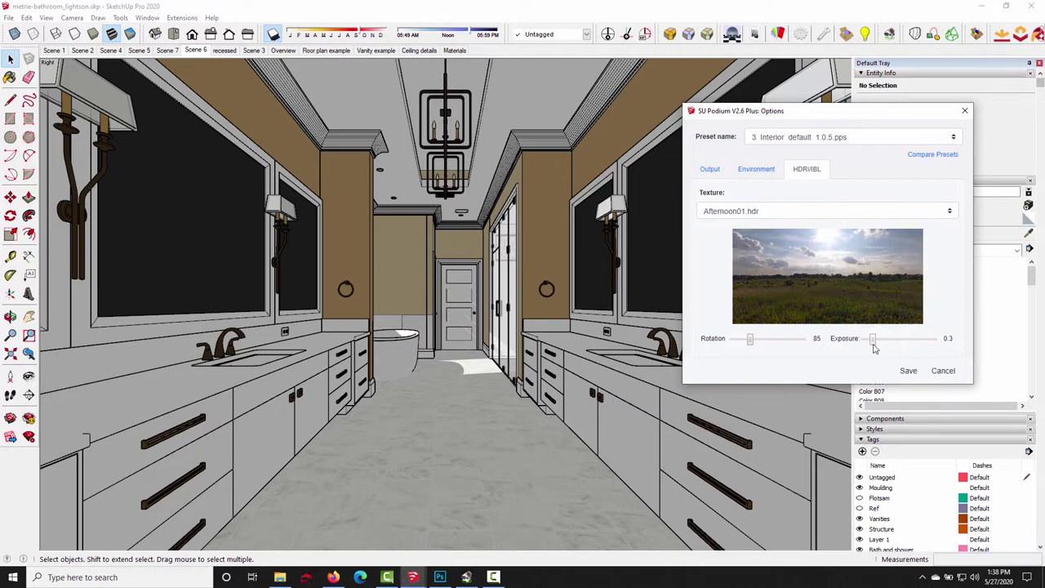
pyautogui.moveTo(749, 342)
pyautogui.mouseDown()
pyautogui.moveTo(767, 343)
pyautogui.moveTo(738, 342)
pyautogui.moveTo(776, 348)
pyautogui.moveTo(743, 343)
pyautogui.moveTo(751, 343)
pyautogui.mouseUp()
pyautogui.moveTo(751, 341); pyautogui.dragTo(771, 339)
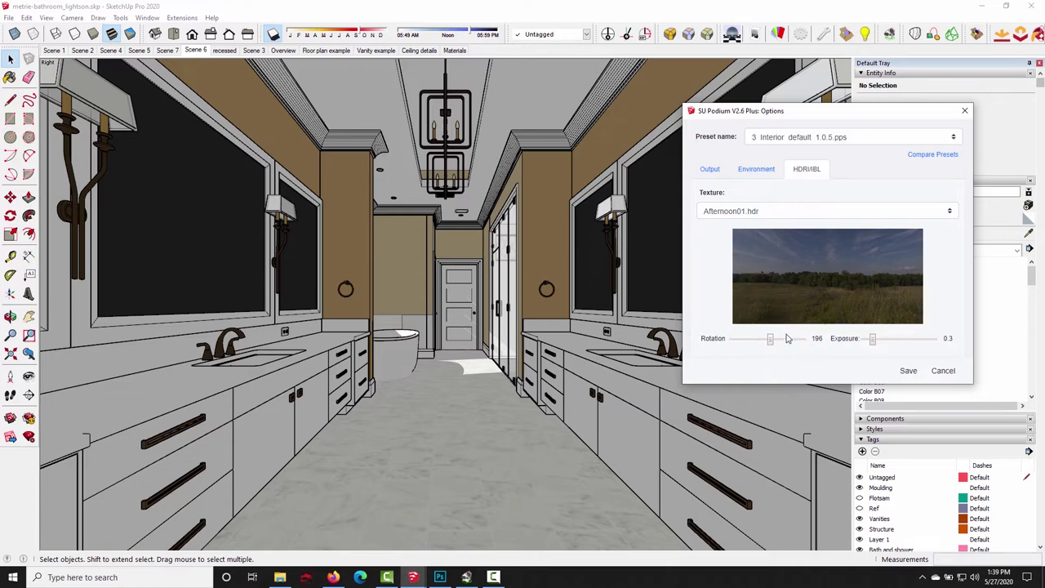
# - Close the SU Podium options and compare the ProWalker GPU render with the reference photo in Photoshop
pyautogui.click(963, 111)
pyautogui.click(466, 577)
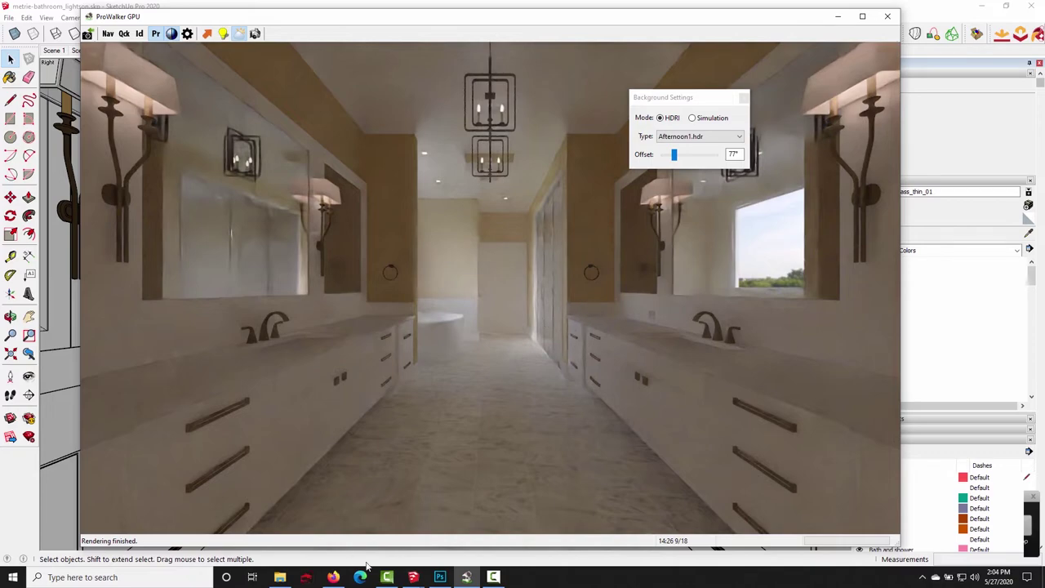
pyautogui.click(439, 577)
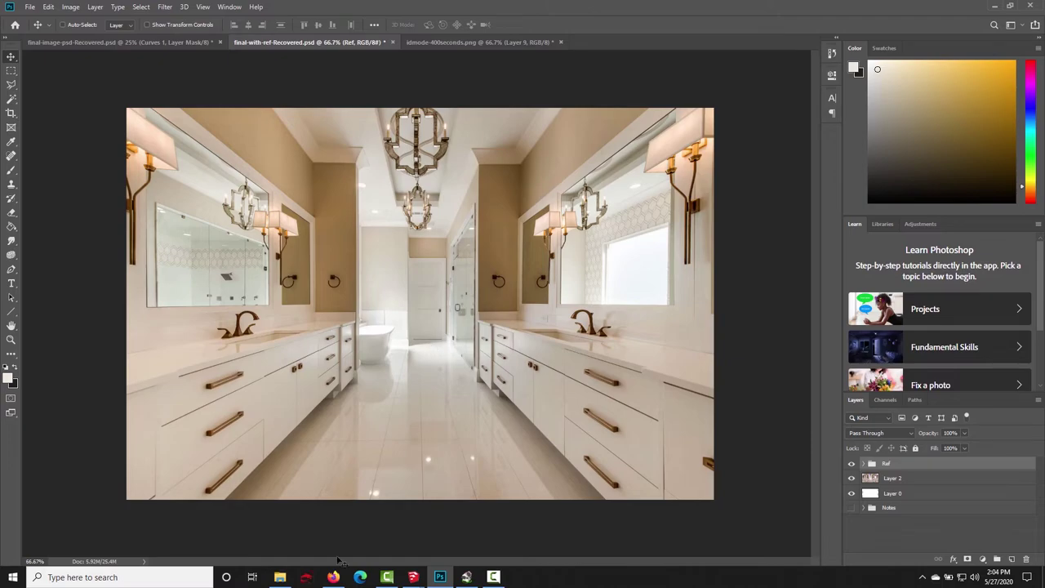
pyautogui.click(415, 578)
pyautogui.click(472, 534)
pyautogui.click(467, 577)
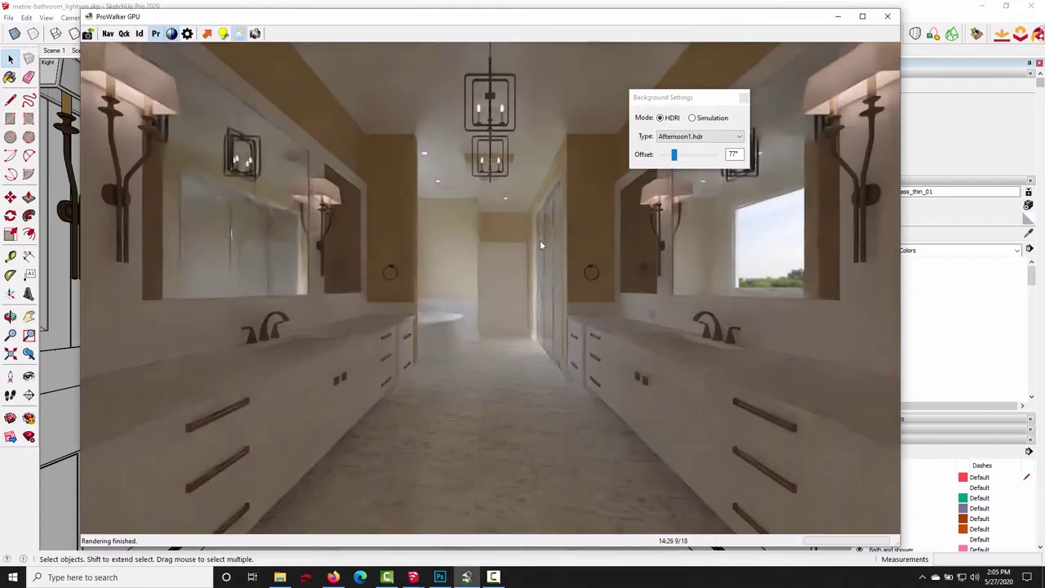
# - Try an offset of 42° for the Afternoon1.hdr background, and set it back to 77°
pyautogui.doubleClick(732, 154)
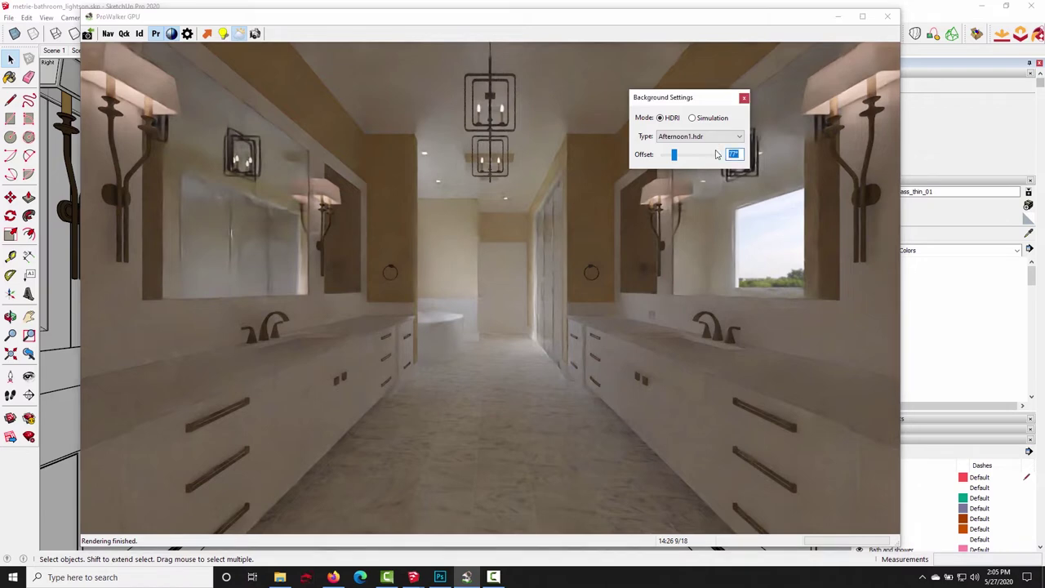
pyautogui.write('42')
pyautogui.press('Return')
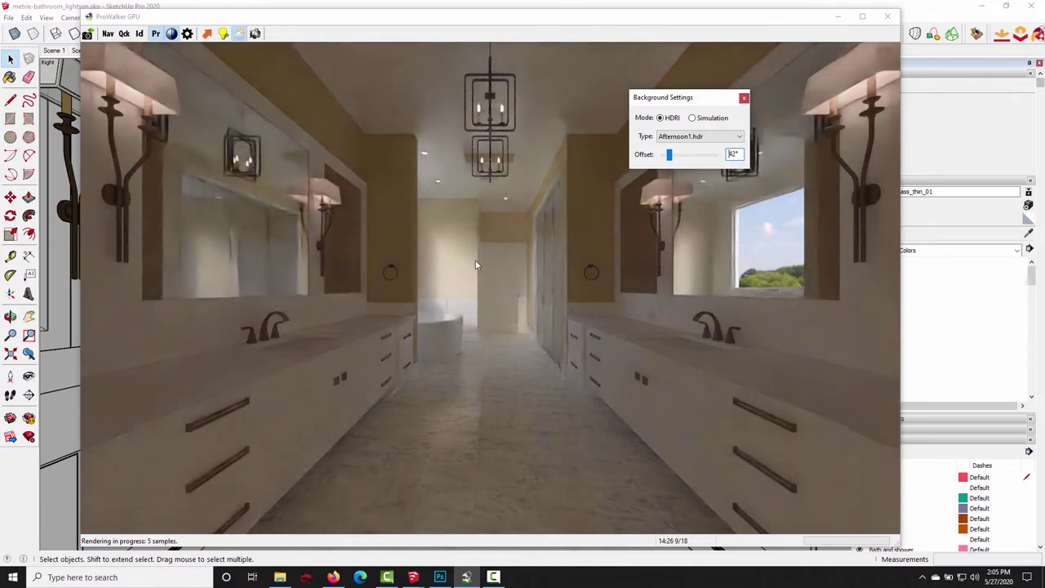
pyautogui.doubleClick(740, 154)
pyautogui.write('77')
pyautogui.press('Return')
pyautogui.click(597, 272)
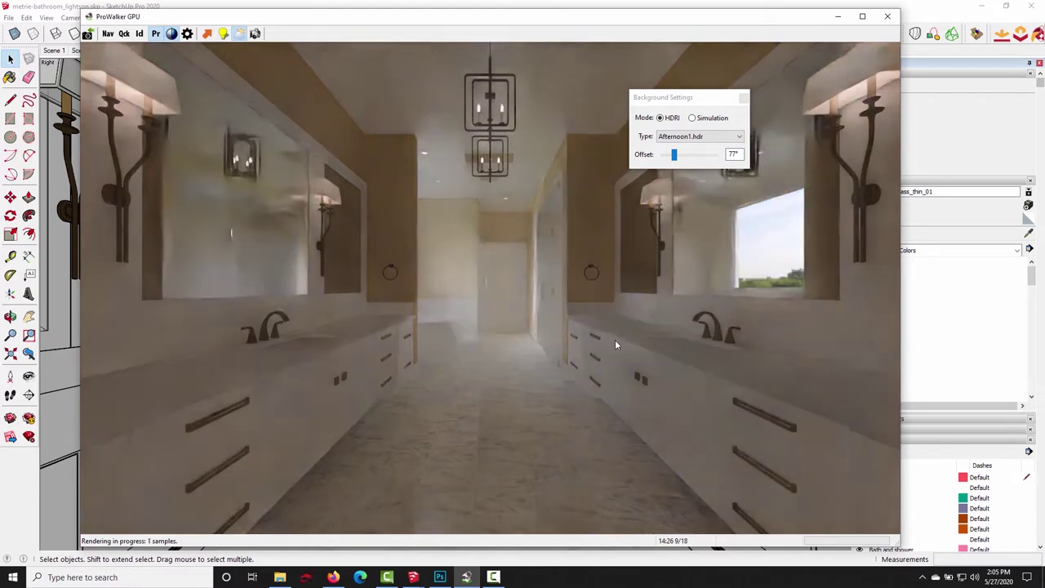
# - Change the HDRI background to Sunset 2.hdr and set its offset to 217°
pyautogui.click(684, 139)
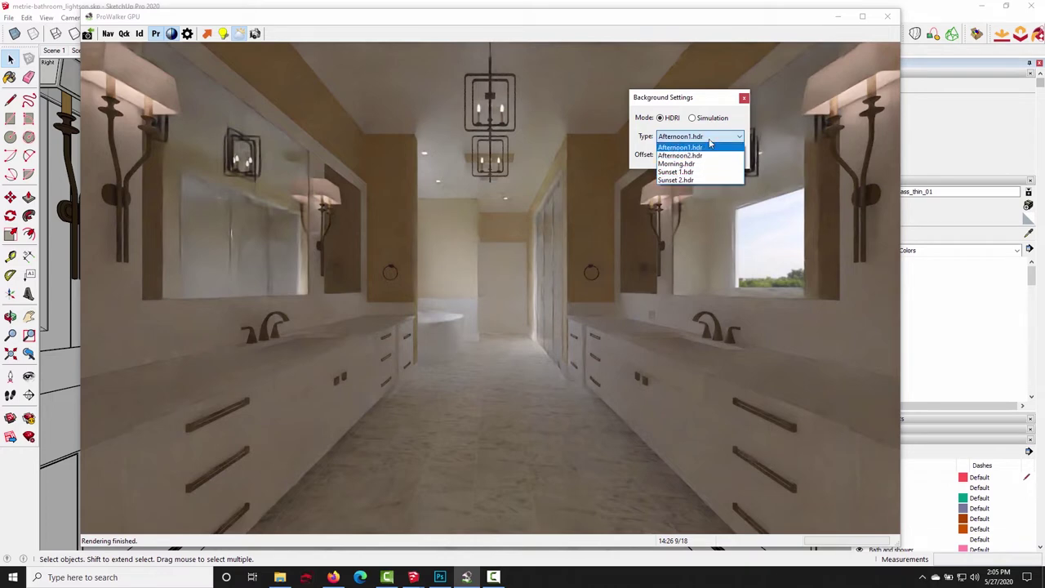
pyautogui.click(690, 181)
pyautogui.click(591, 246)
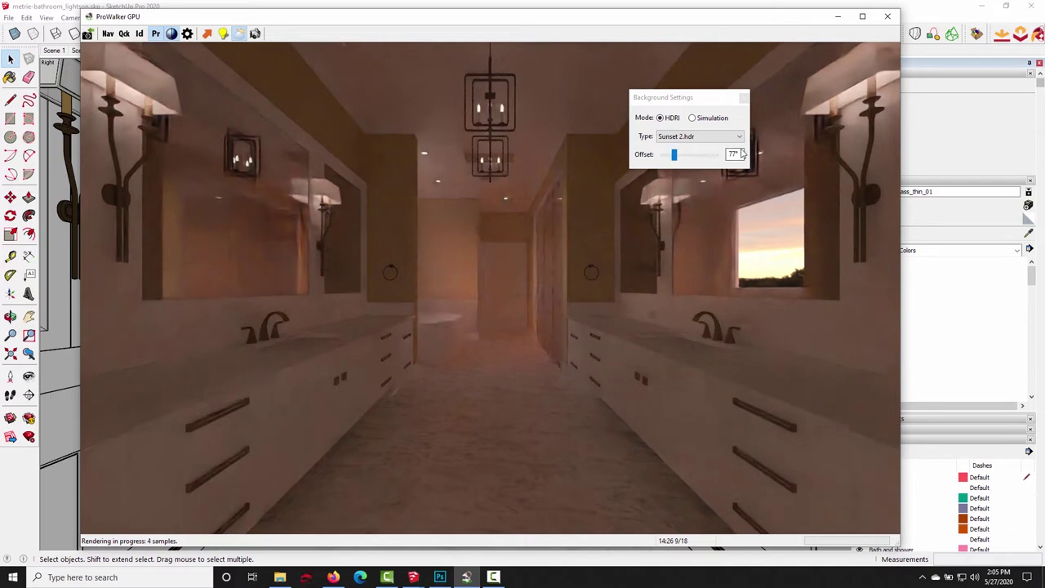
pyautogui.click(698, 156)
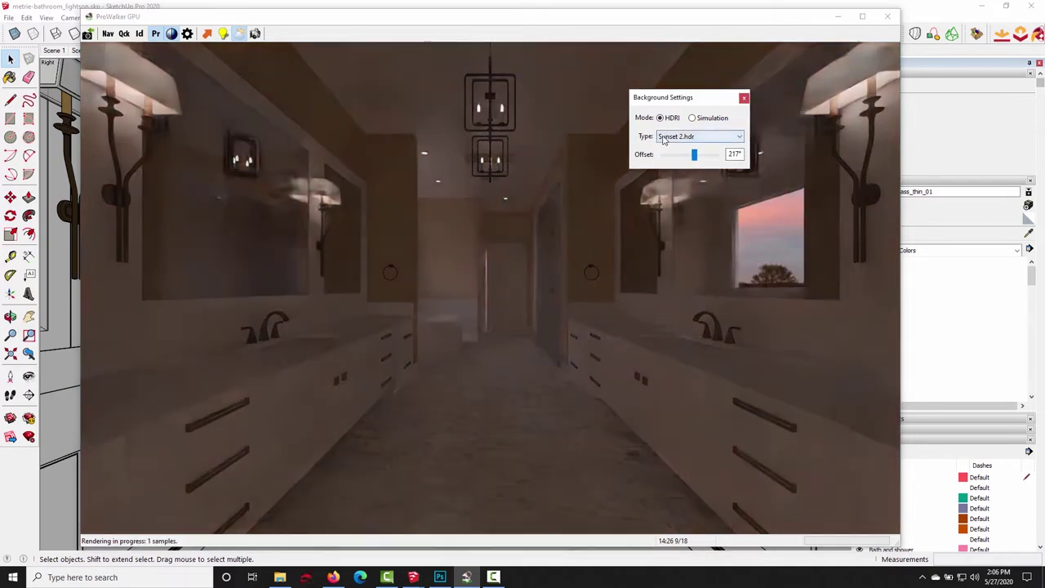
pyautogui.click(674, 137)
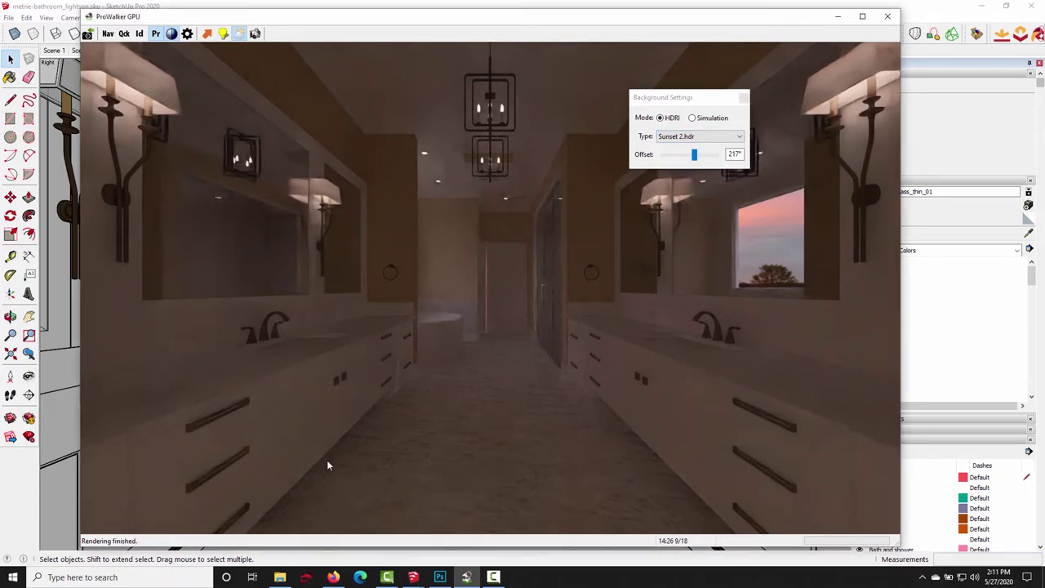
# - Switch to File Explorer and show the full path of ProWalker's Backgrounds folder
pyautogui.click(279, 577)
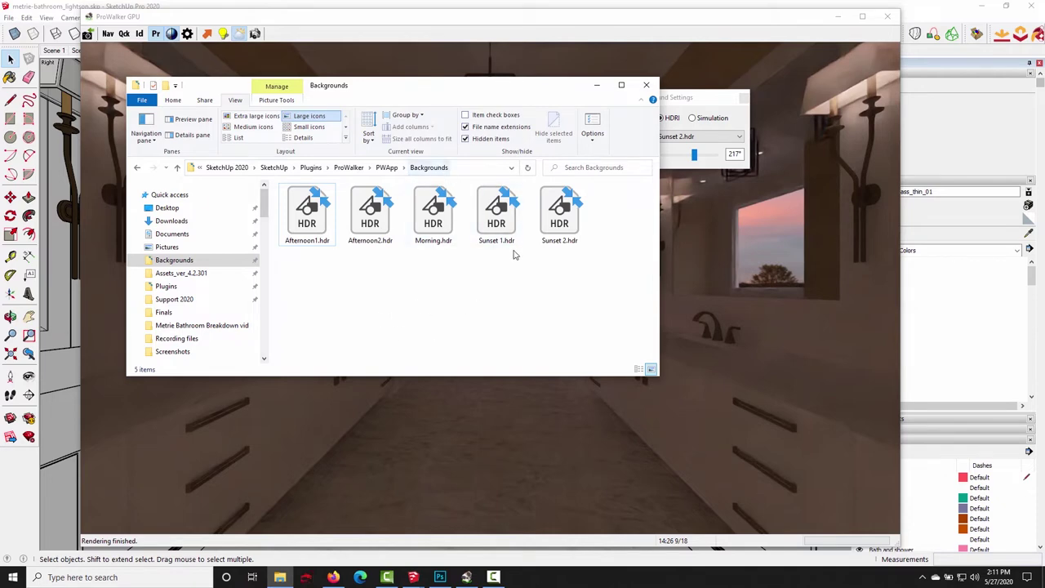
pyautogui.click(492, 173)
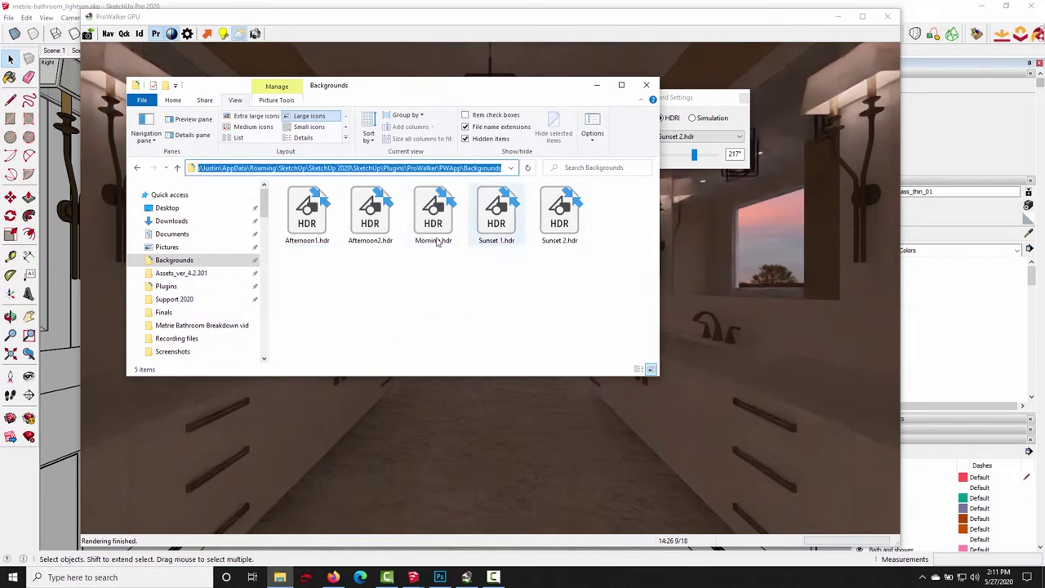
pyautogui.click(216, 169)
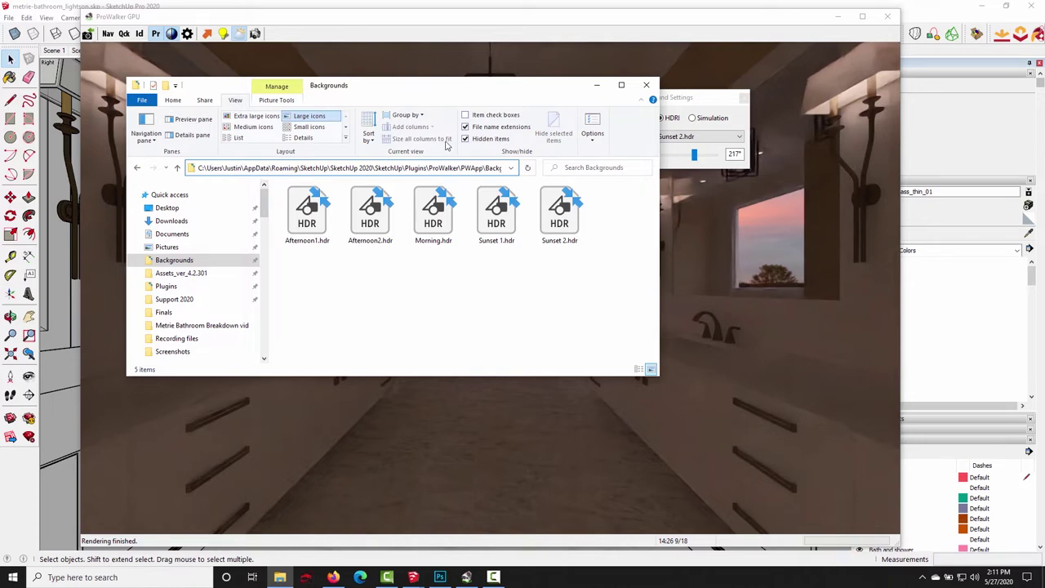
pyautogui.click(379, 279)
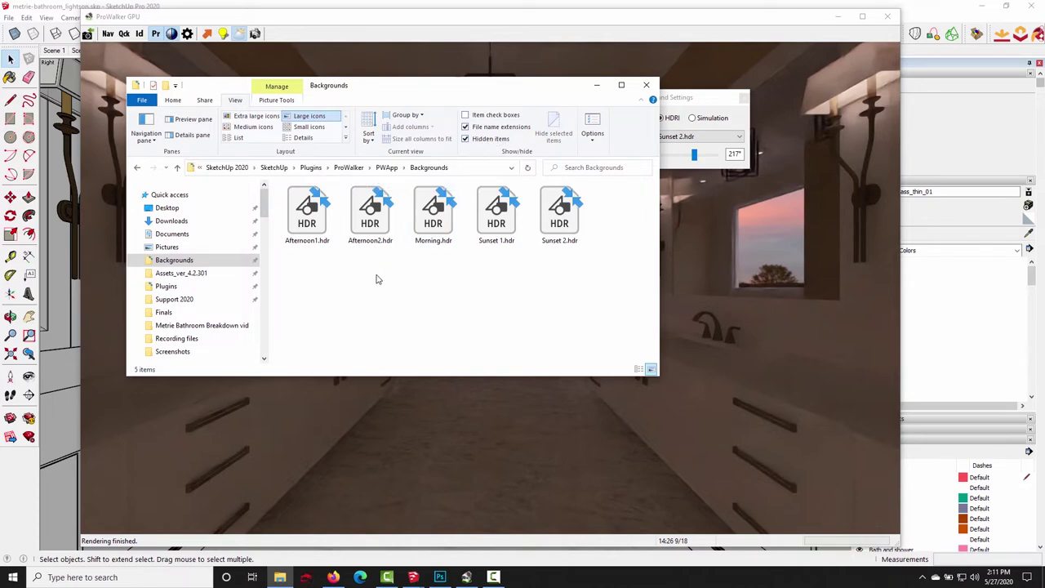
# - Browse from AppData through Roaming, SketchUp, SketchUp 2020, SketchUp, Plugins, ProWalker and PWApp to the Backgrounds folder
pyautogui.click(227, 168)
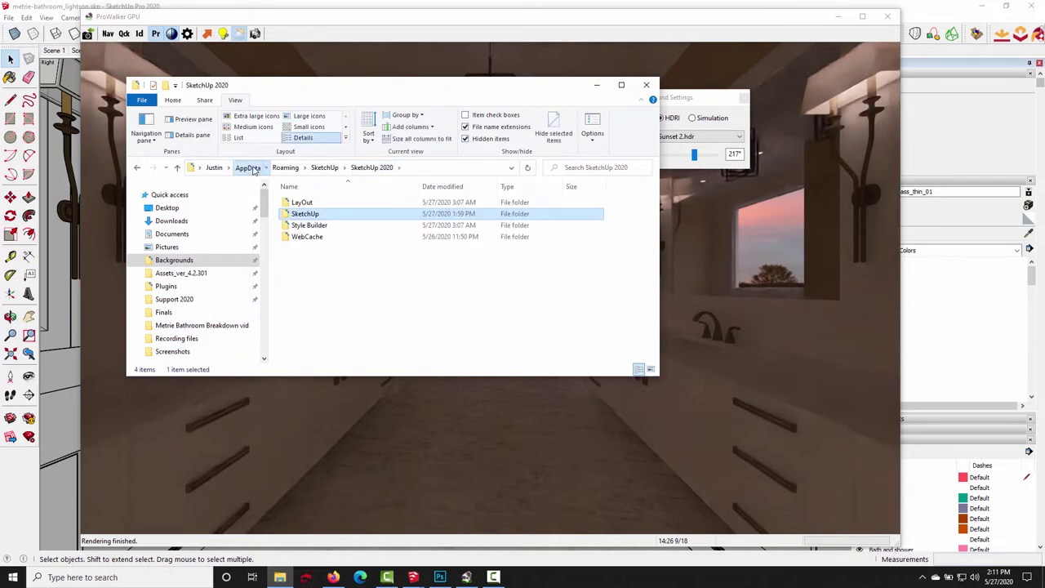
pyautogui.click(248, 167)
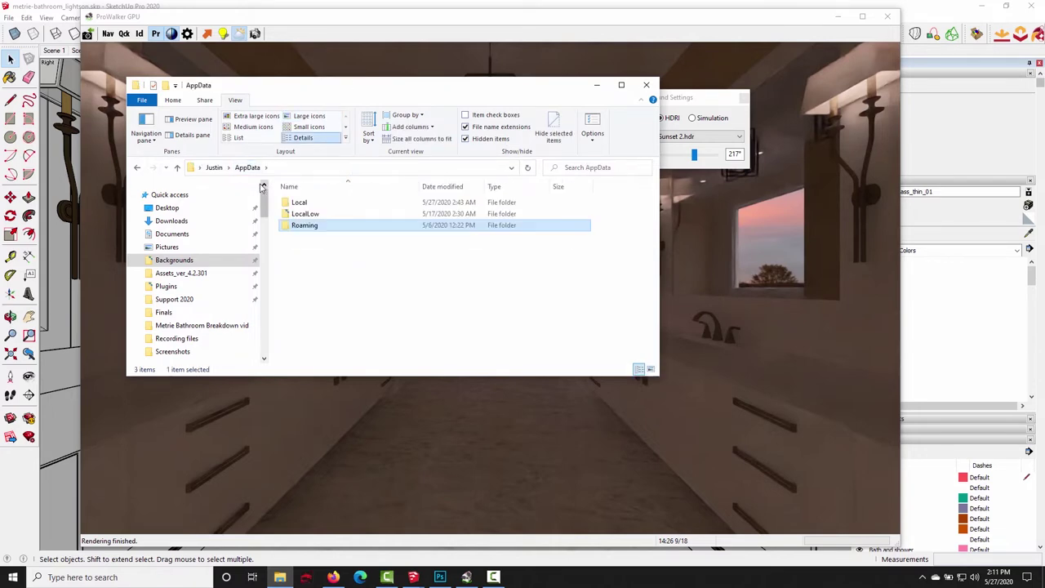
pyautogui.doubleClick(307, 228)
pyautogui.scroll(-5, 323, 285)
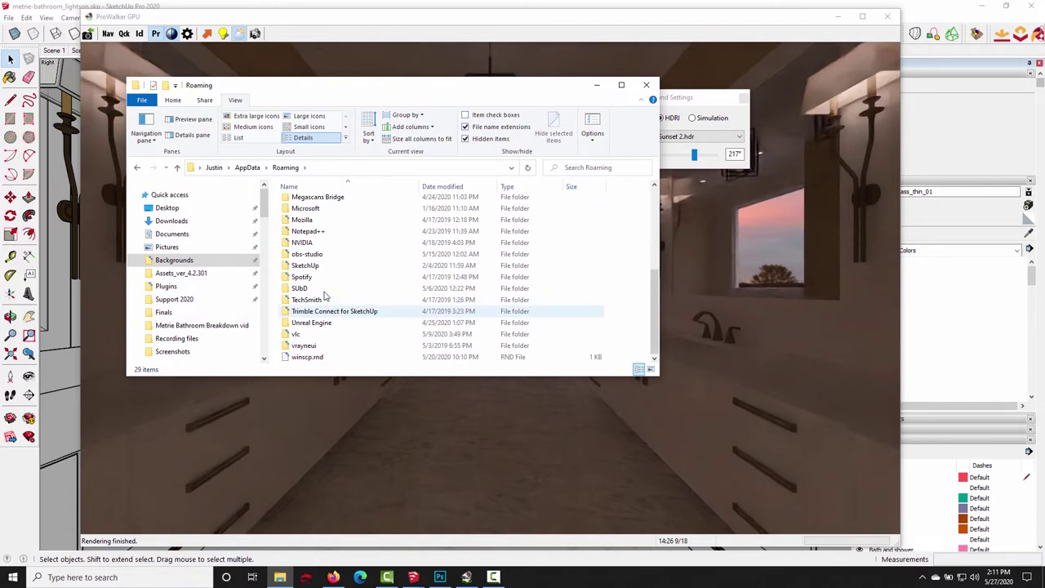
pyautogui.doubleClick(302, 266)
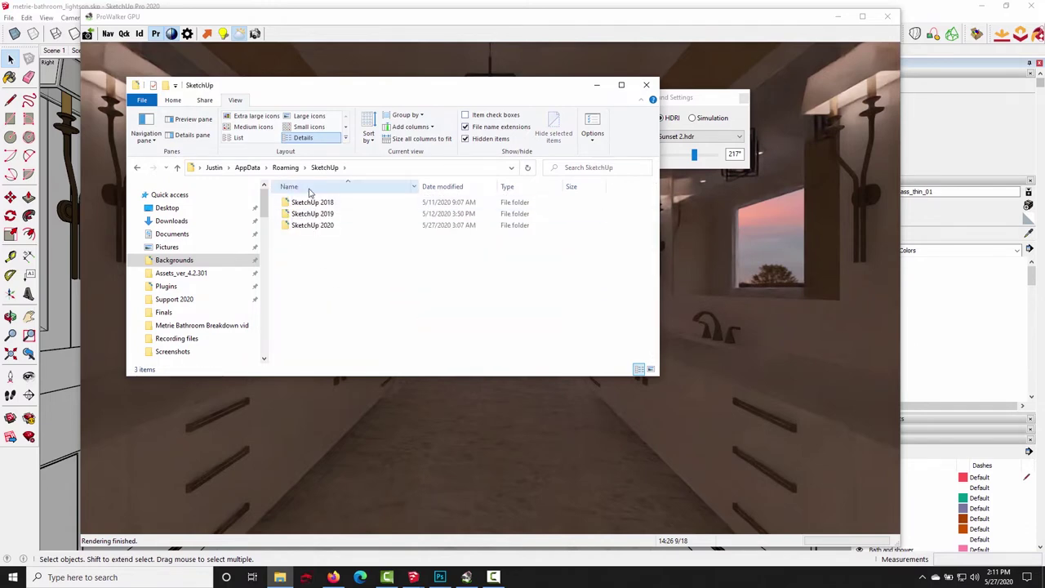
pyautogui.doubleClick(310, 225)
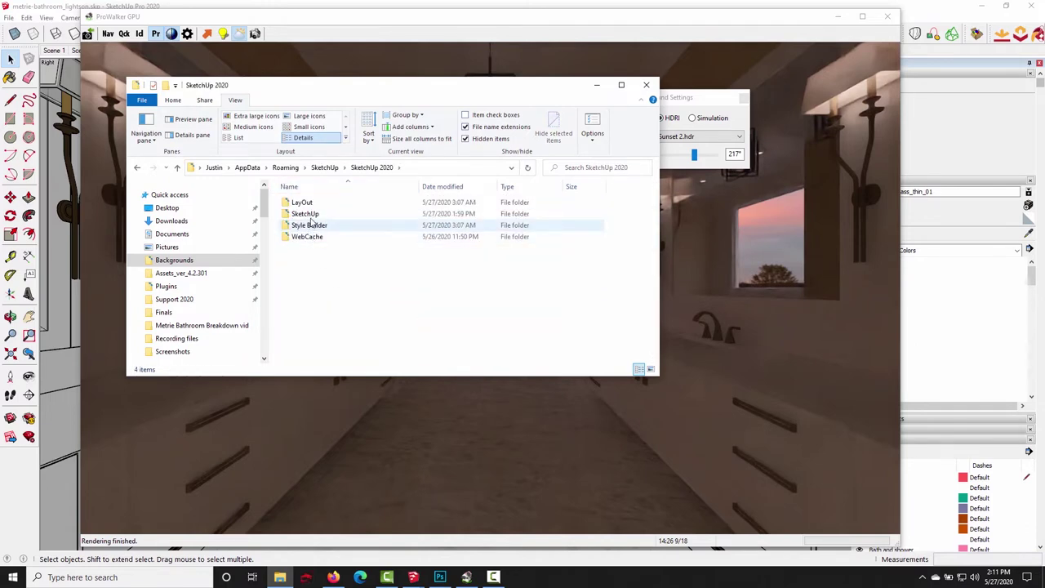
pyautogui.doubleClick(310, 215)
pyautogui.doubleClick(302, 235)
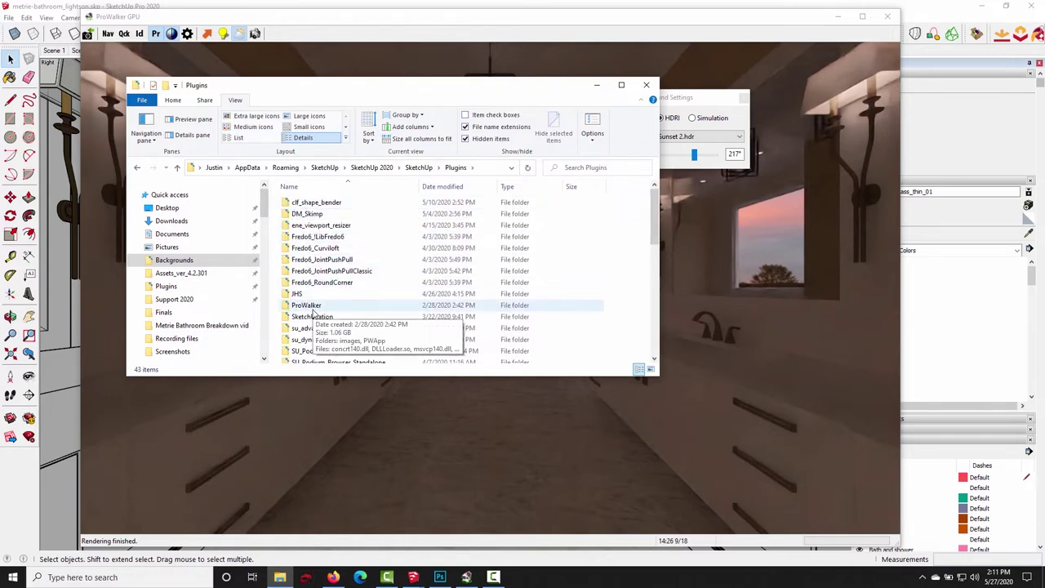
pyautogui.doubleClick(308, 305)
pyautogui.doubleClick(308, 214)
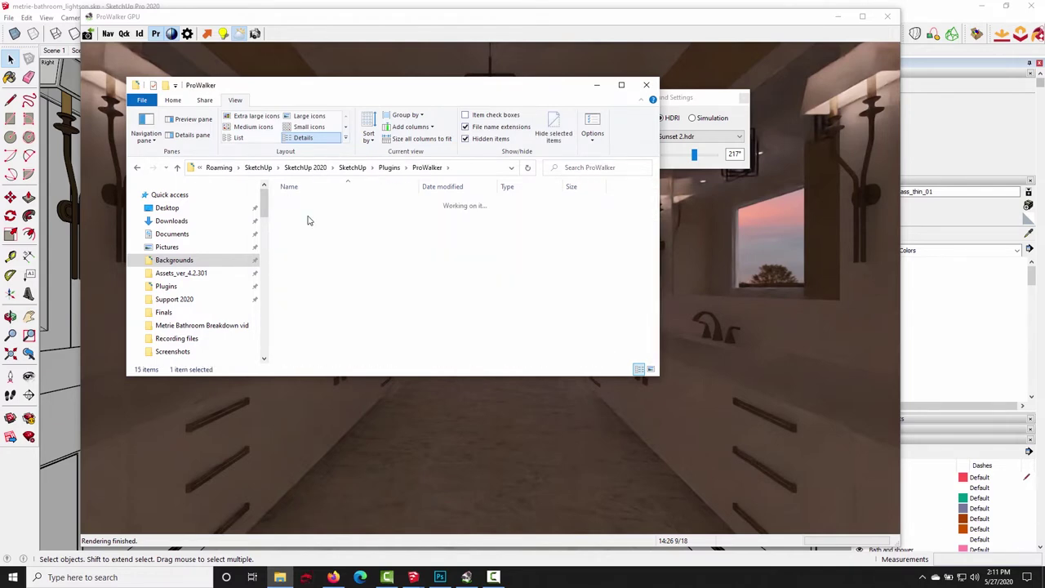
pyautogui.doubleClick(309, 202)
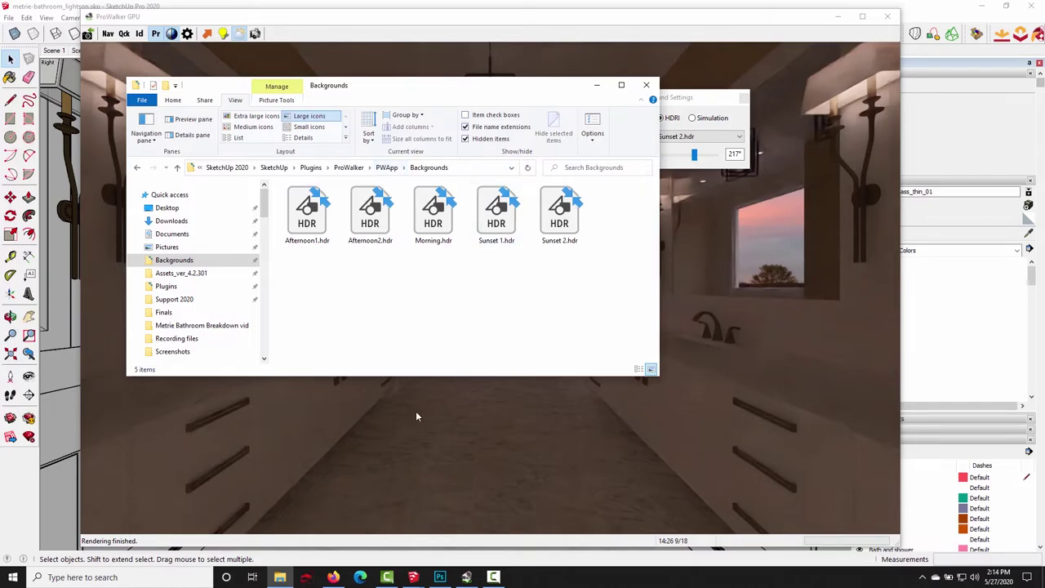
# - Switch to HDRI Haven in Firefox, browse the Skies category, and open the Kloppenheim 02 download options
pyautogui.click(334, 577)
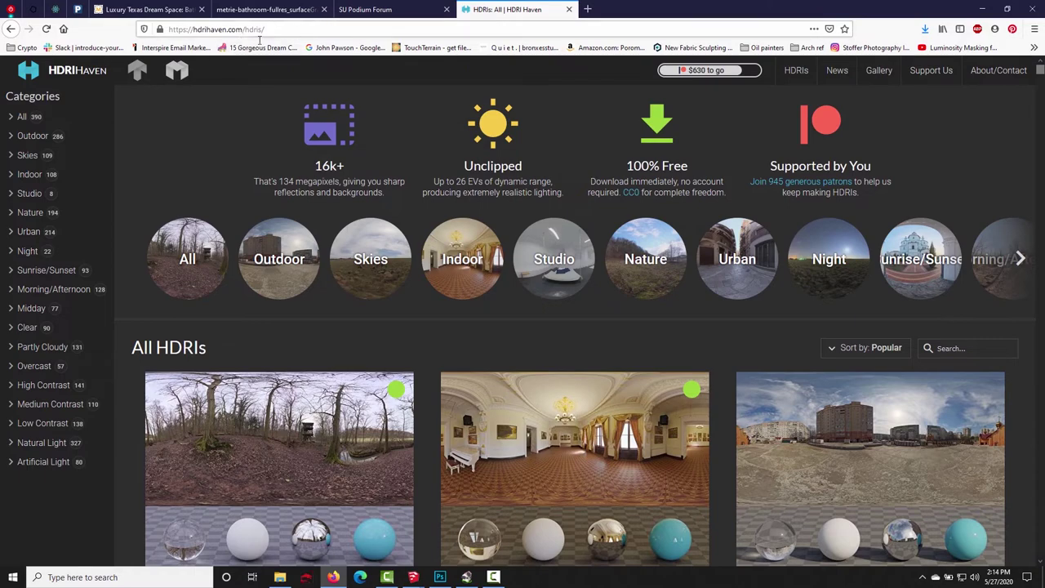
pyautogui.click(401, 261)
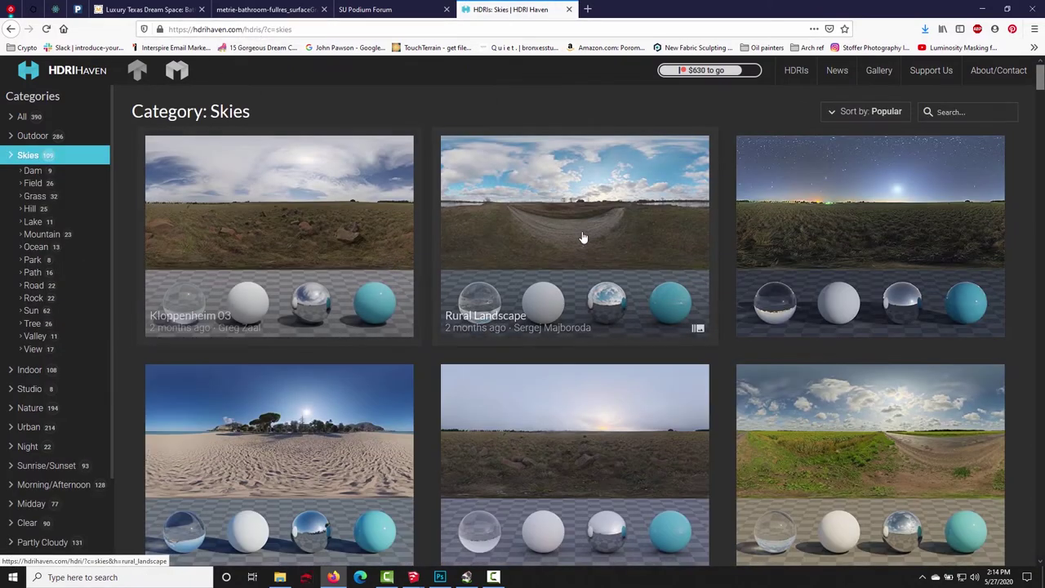
pyautogui.scroll(-1, 264, 205)
pyautogui.scroll(1, 555, 200)
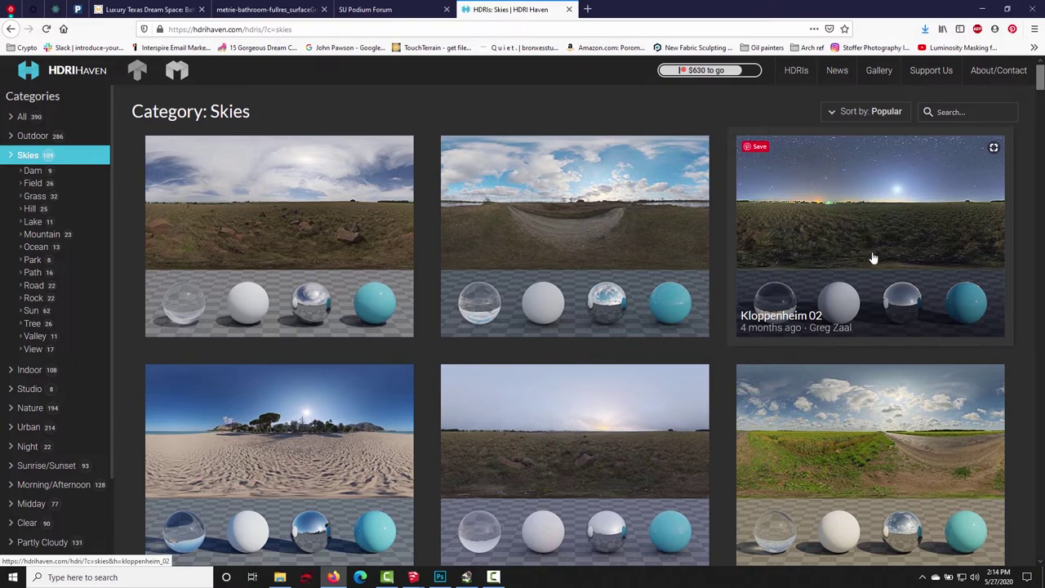
pyautogui.click(887, 221)
pyautogui.scroll(-3, 543, 351)
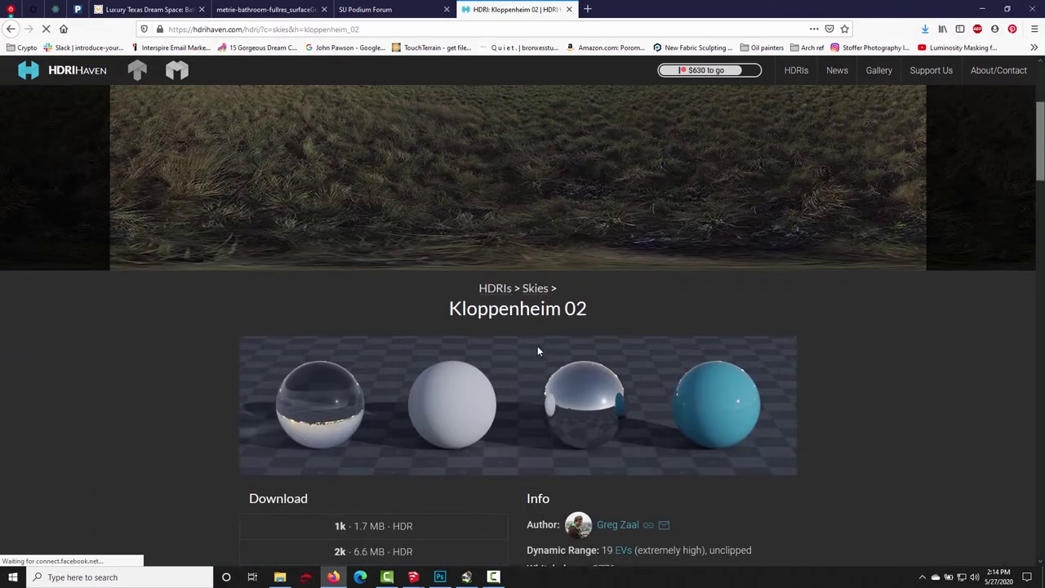
pyautogui.scroll(-3, 537, 345)
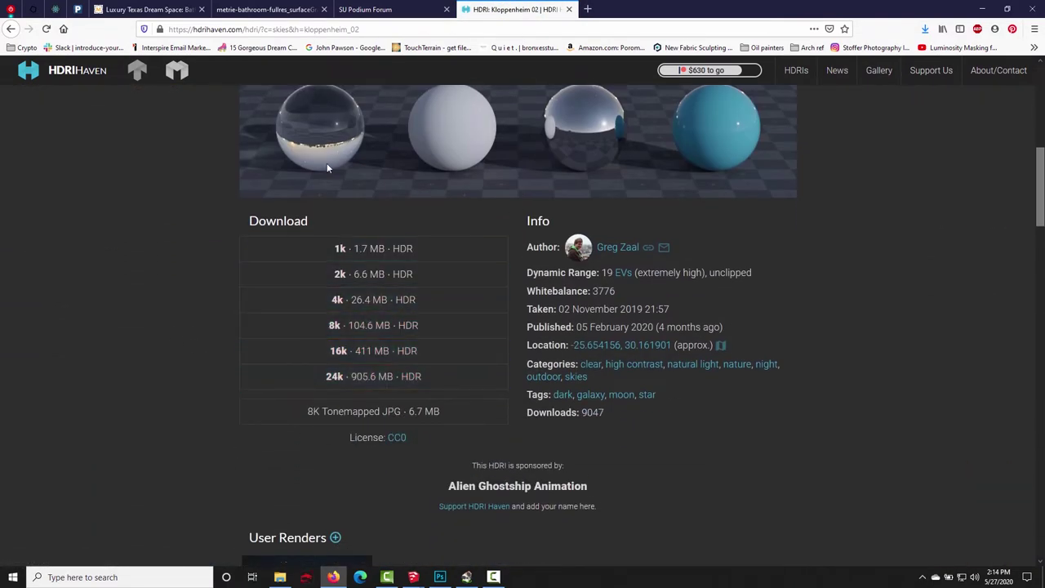
# - Download the 4k HDR as kloppenheim_02_4k.hdr into the Backgrounds folder under SketchUp 2020's Plugins, ProWalker and PWApp folders
pyautogui.click(351, 300)
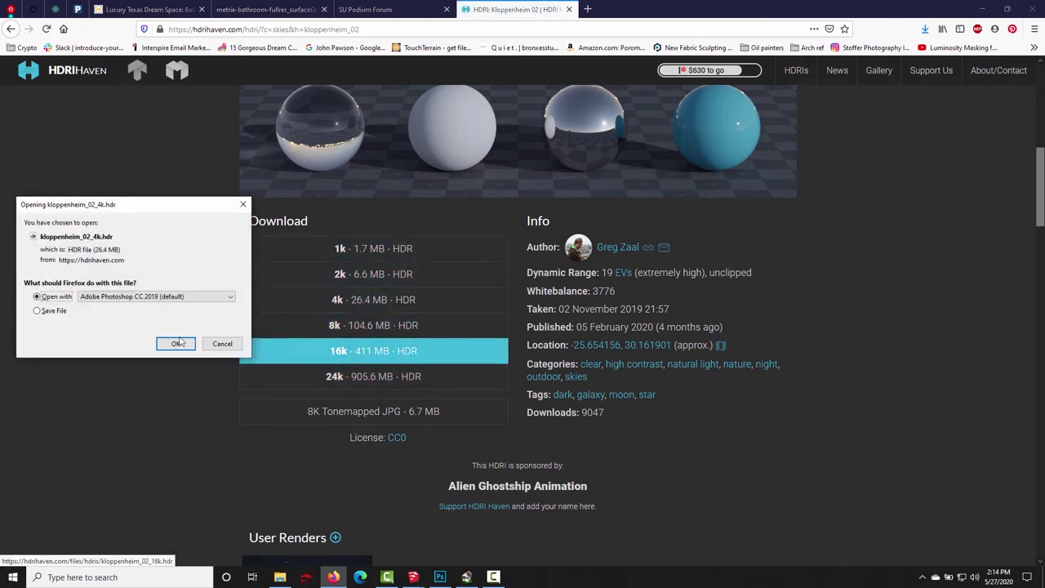
pyautogui.click(54, 311)
pyautogui.click(180, 343)
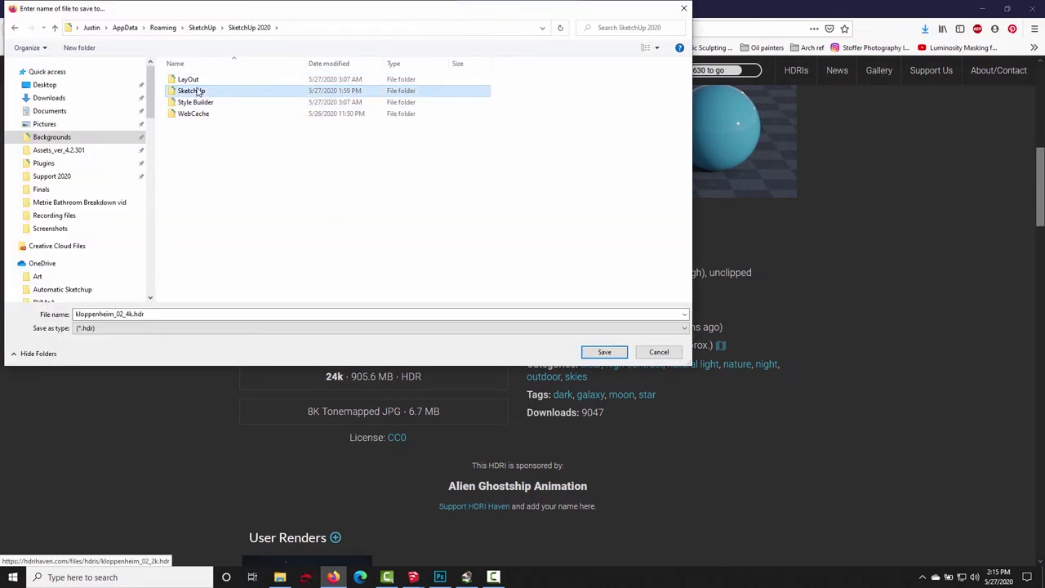
pyautogui.doubleClick(189, 90)
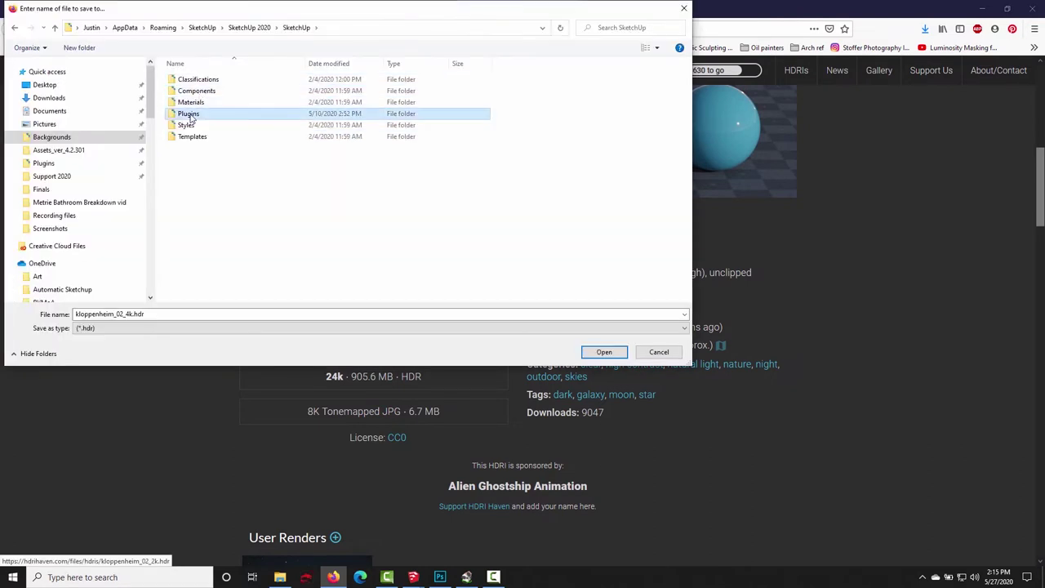
pyautogui.doubleClick(190, 117)
pyautogui.doubleClick(214, 184)
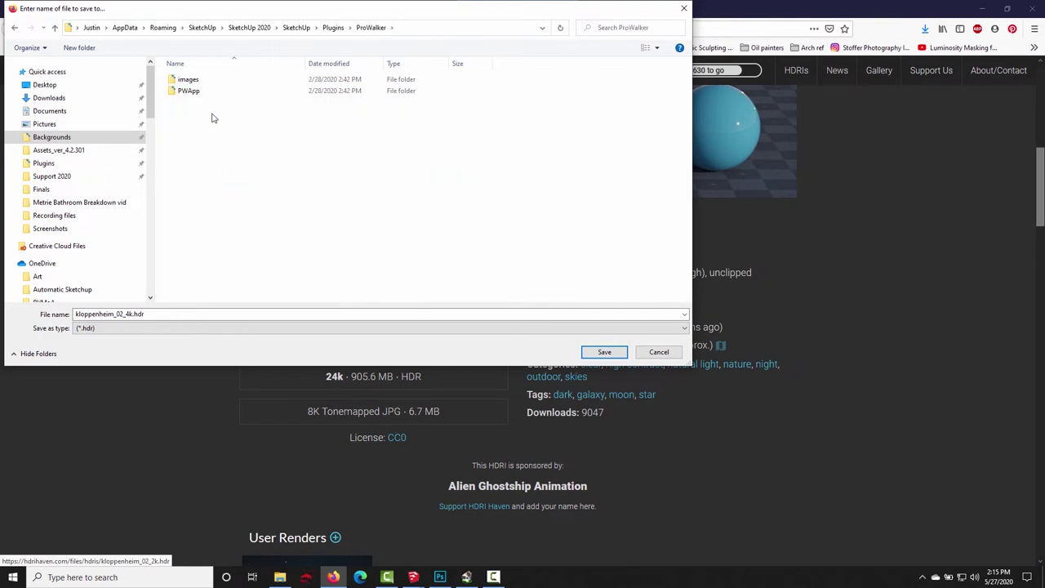
pyautogui.doubleClick(188, 91)
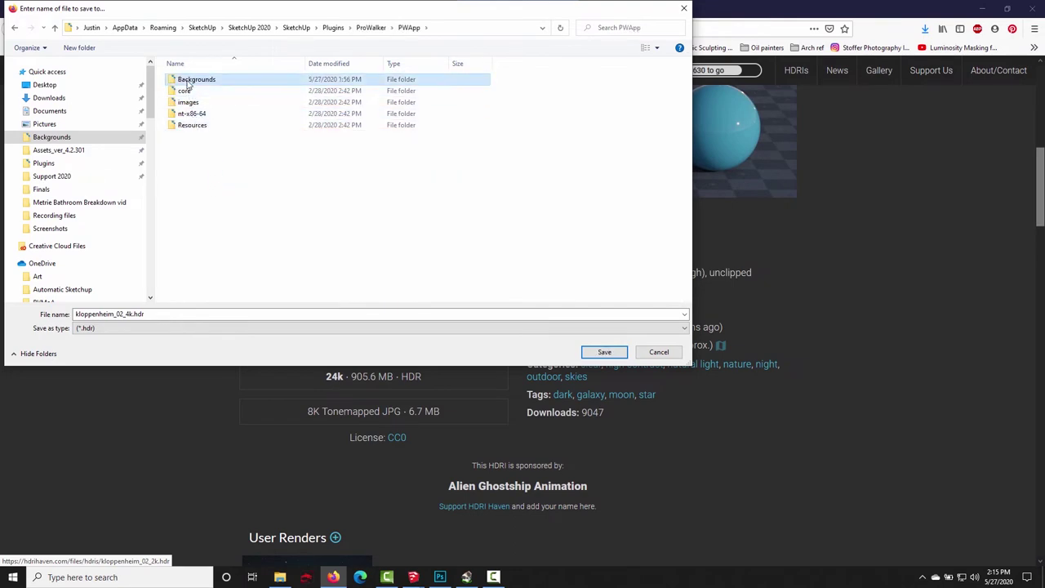
pyautogui.doubleClick(187, 81)
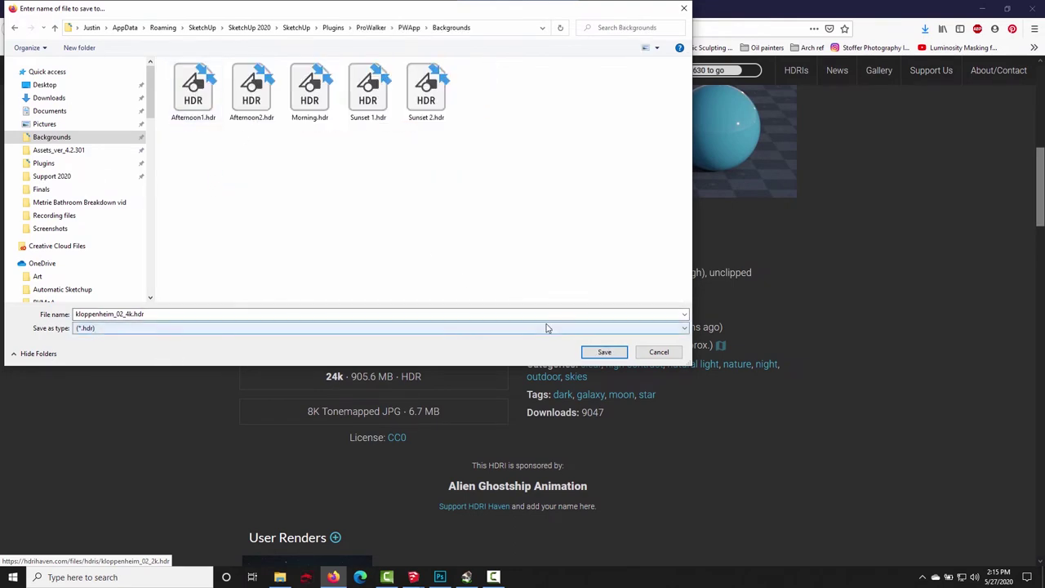
pyautogui.click(604, 352)
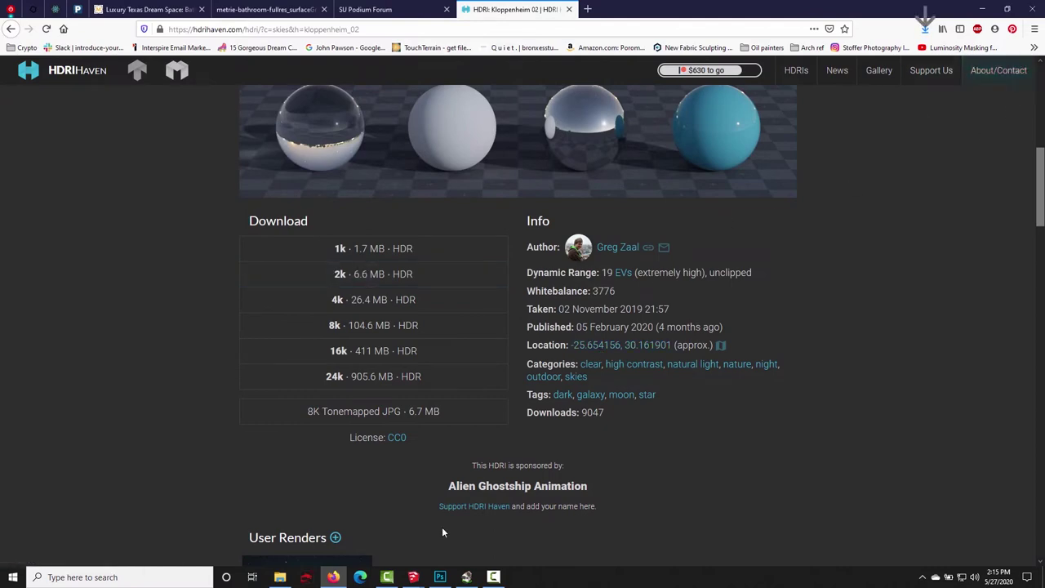
# - Switch to the metrie-bathroom_lightson model in SketchUp, close its background settings, and restart ProWalker GPU to reload the backgrounds
pyautogui.click(466, 576)
pyautogui.moveTo(413, 576)
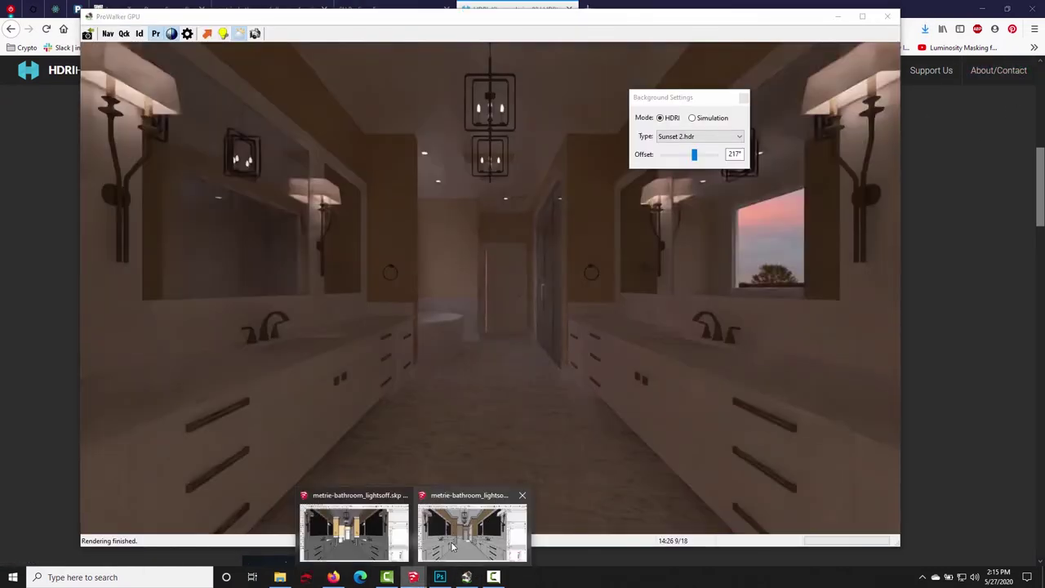
pyautogui.click(472, 532)
pyautogui.click(742, 99)
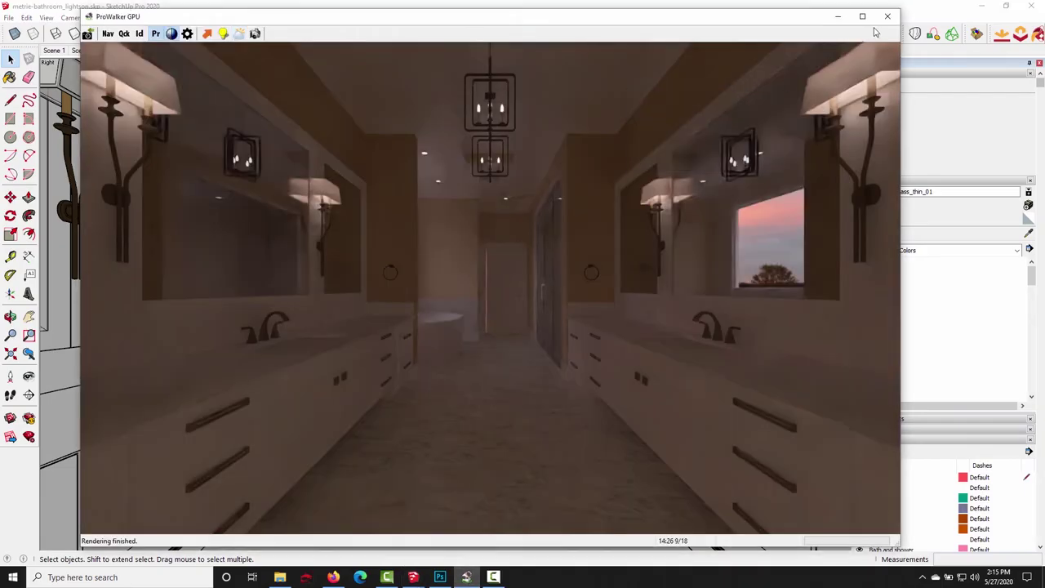
pyautogui.click(887, 17)
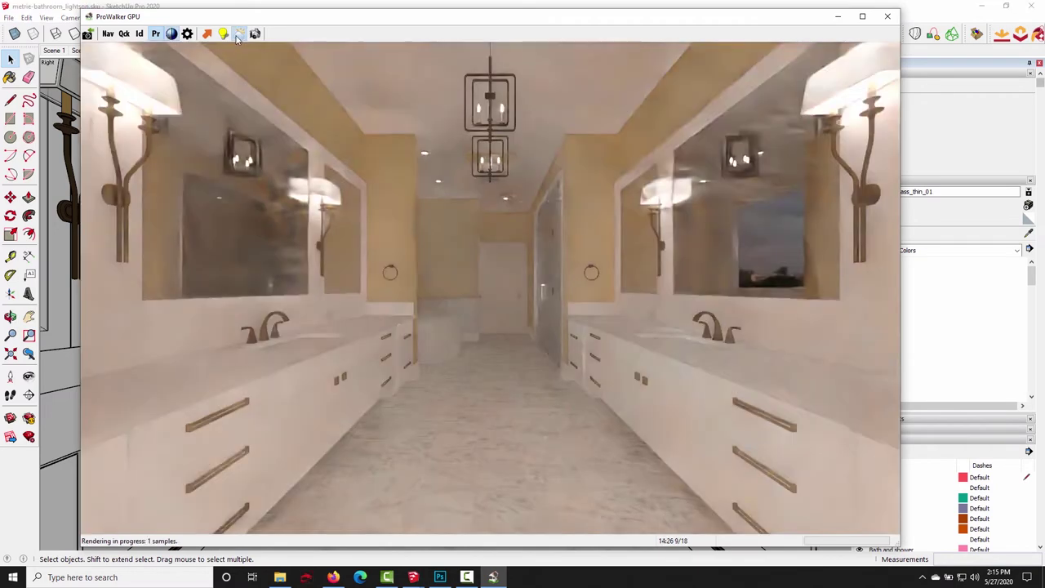
# - Set the ProWalker HDRI background to kloppenheim_02_4k.hdr and render the bathroom with it
pyautogui.click(238, 33)
pyautogui.click(694, 136)
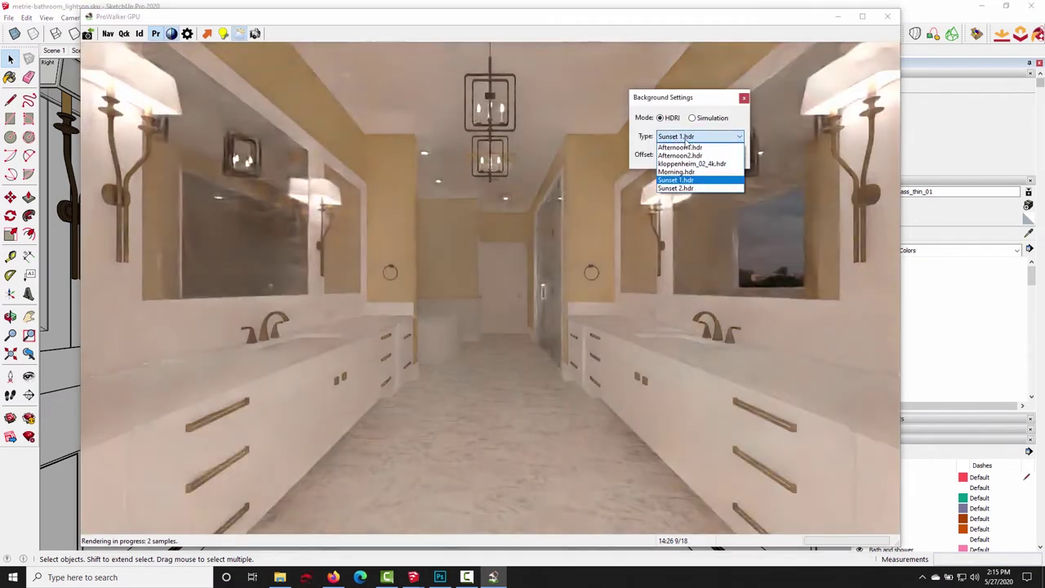
pyautogui.click(692, 163)
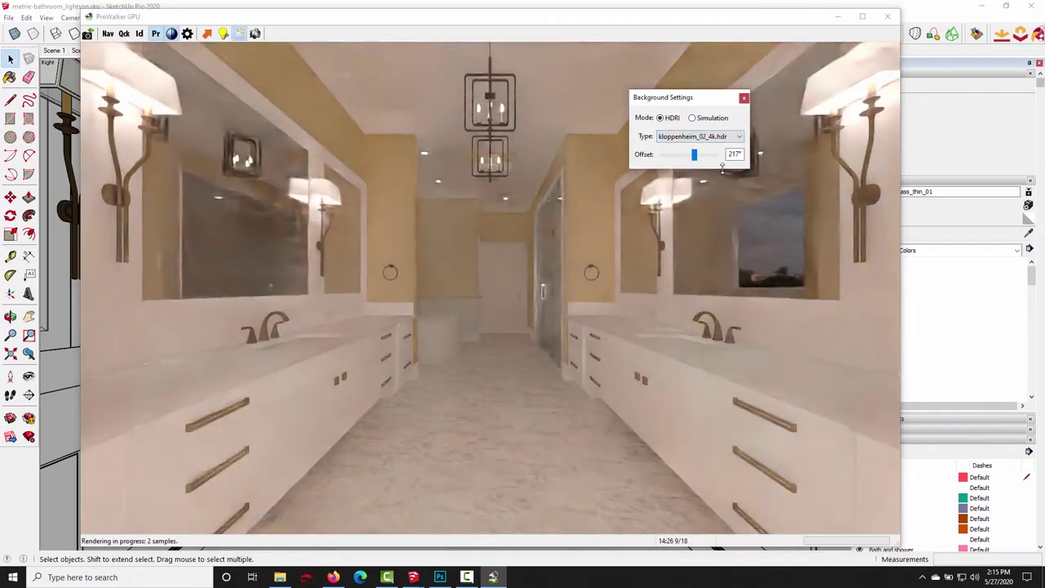
pyautogui.click(487, 258)
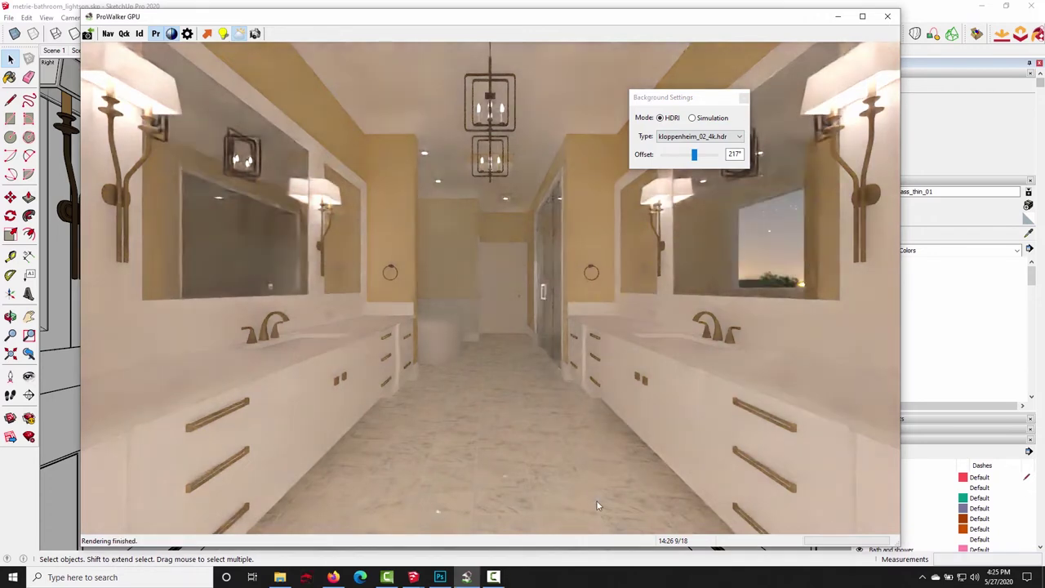
# - Change the HDRI background to Afternoon1.hdr with a 77° offset and render the bathroom
pyautogui.click(678, 136)
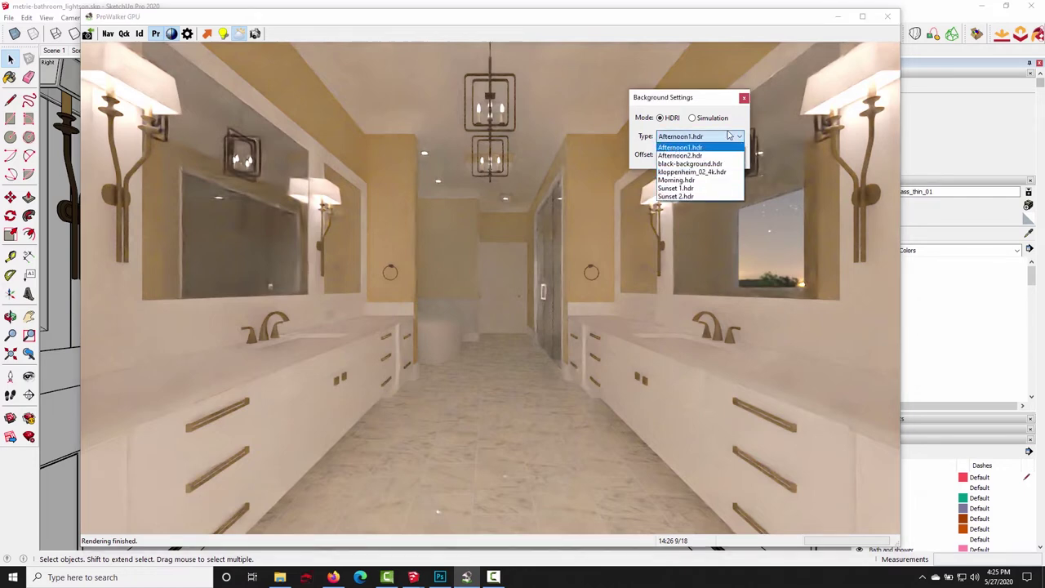
pyautogui.click(694, 105)
pyautogui.moveTo(728, 154); pyautogui.dragTo(771, 156)
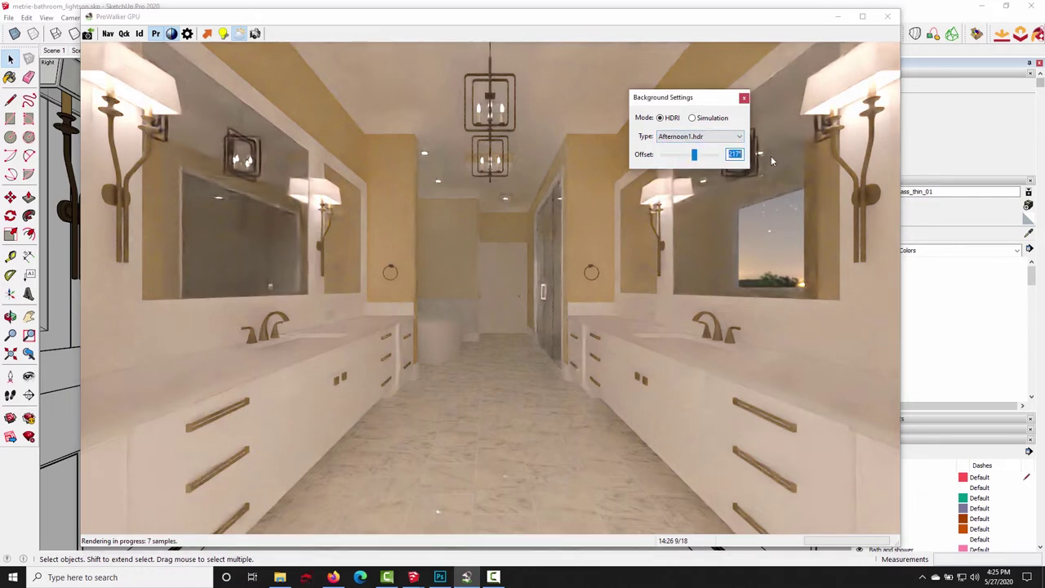
pyautogui.write('77')
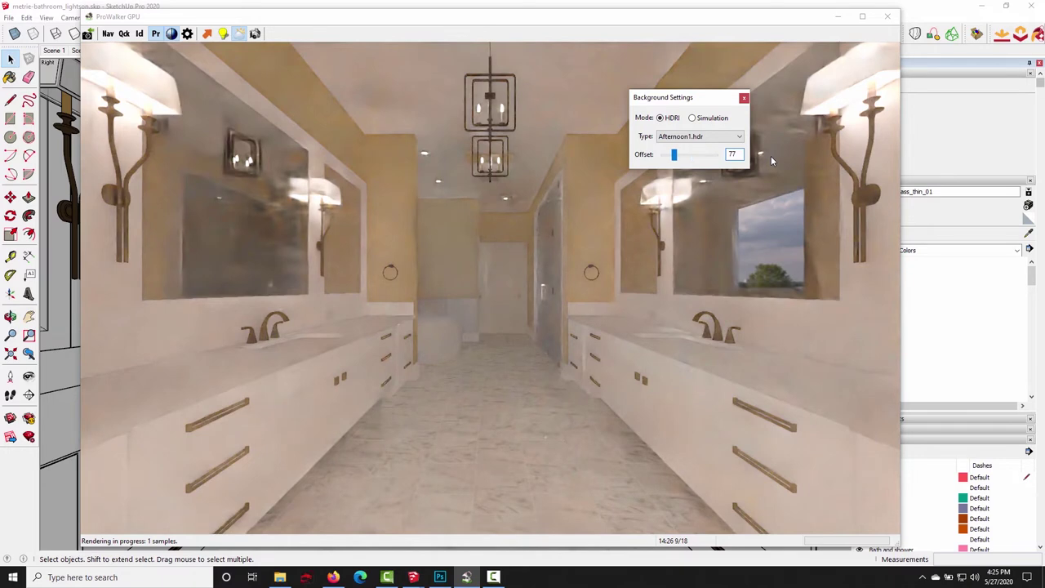
pyautogui.click(561, 304)
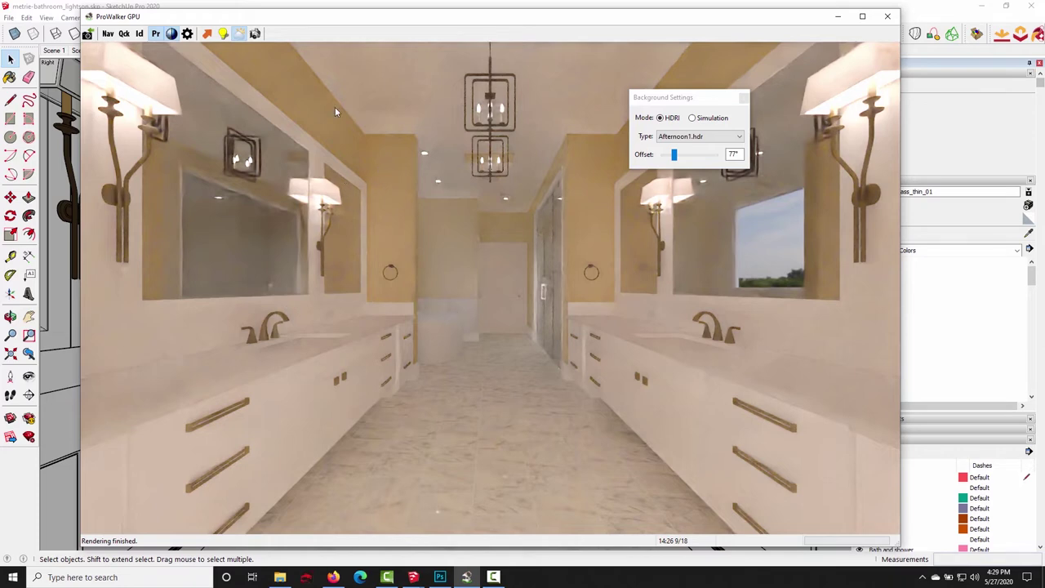
# - Close the background settings, open the Lighting/Tone Map settings, and place that dialog over the middle of the render
pyautogui.click(742, 99)
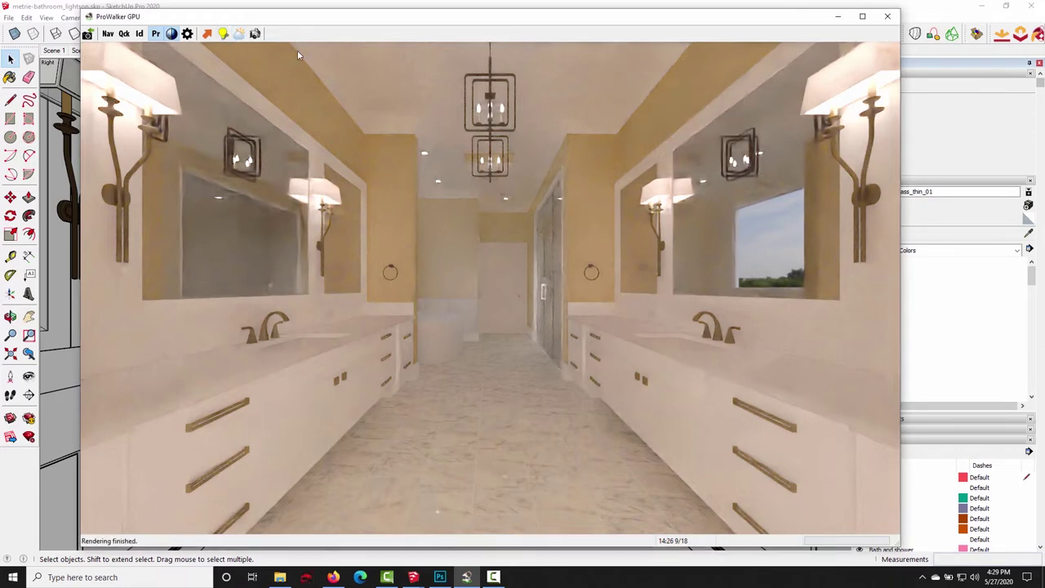
pyautogui.click(224, 35)
pyautogui.moveTo(647, 234); pyautogui.dragTo(535, 228)
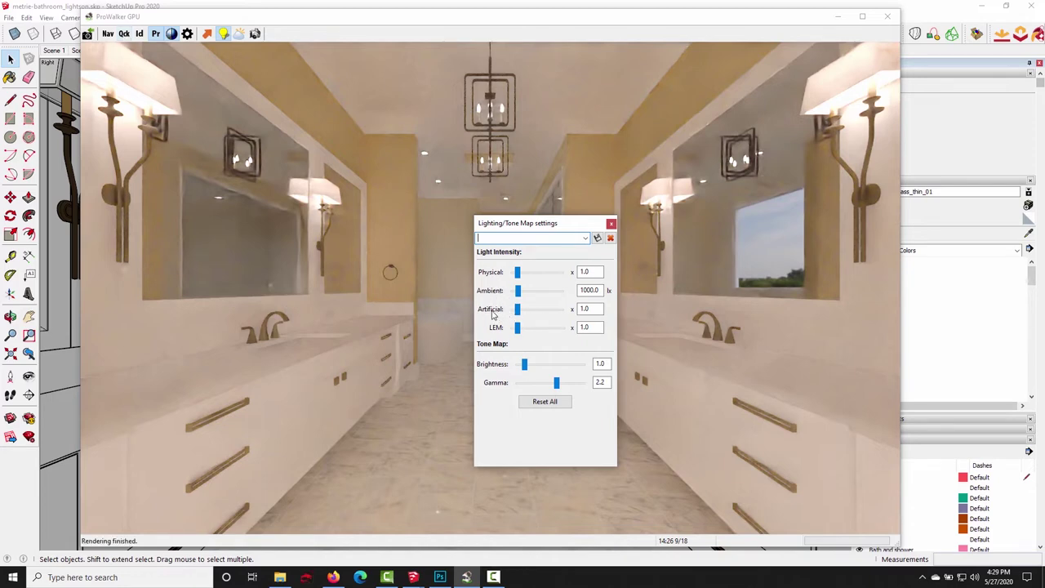
# - Try the Artificial light intensity at 0.1 and the Physical light intensity at 0.1 and then 10.0
pyautogui.click(590, 309)
pyautogui.moveTo(517, 321); pyautogui.dragTo(475, 323)
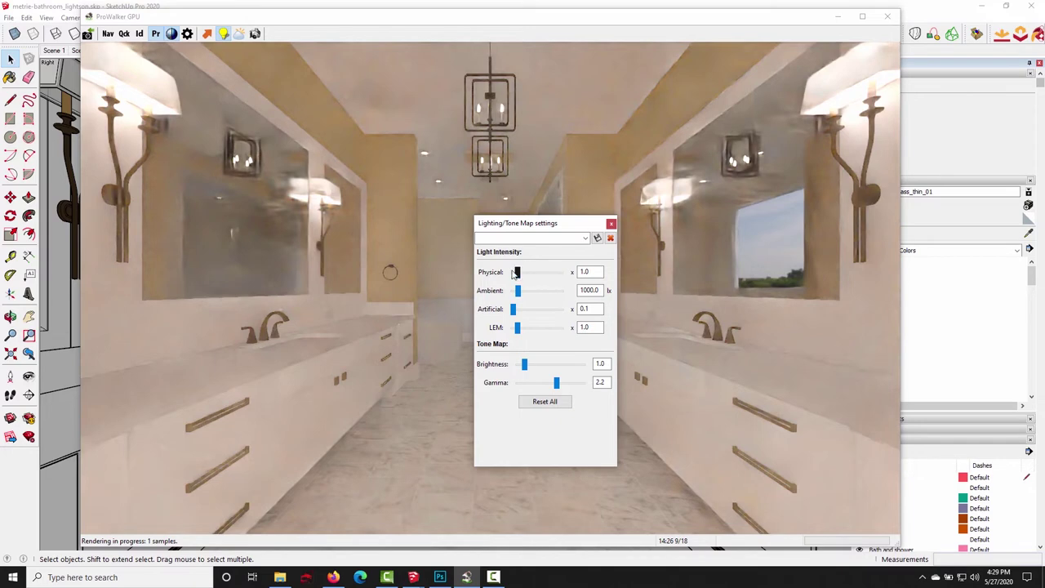
pyautogui.moveTo(517, 273); pyautogui.dragTo(479, 275)
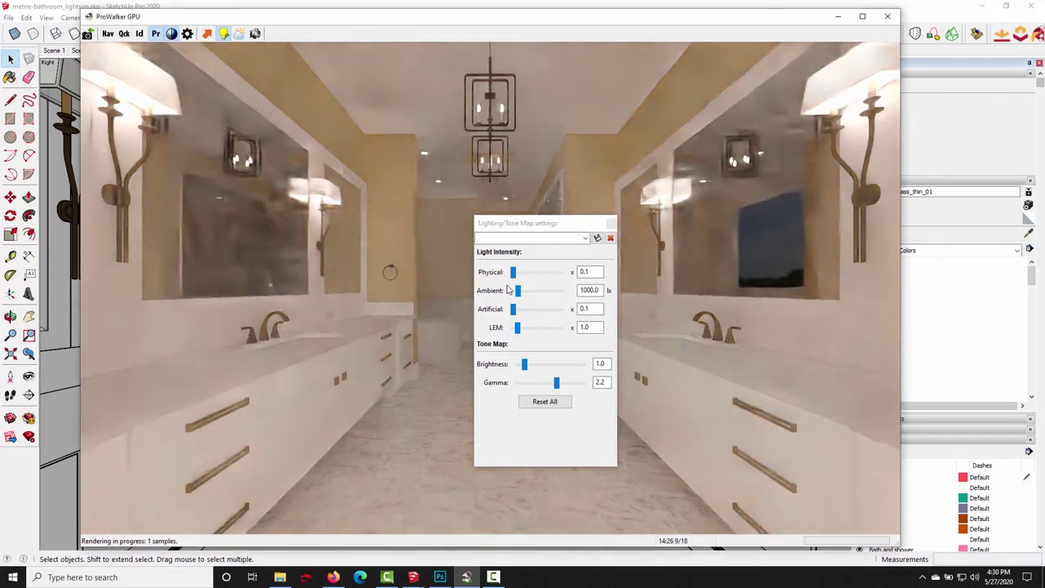
pyautogui.moveTo(514, 273); pyautogui.dragTo(570, 281)
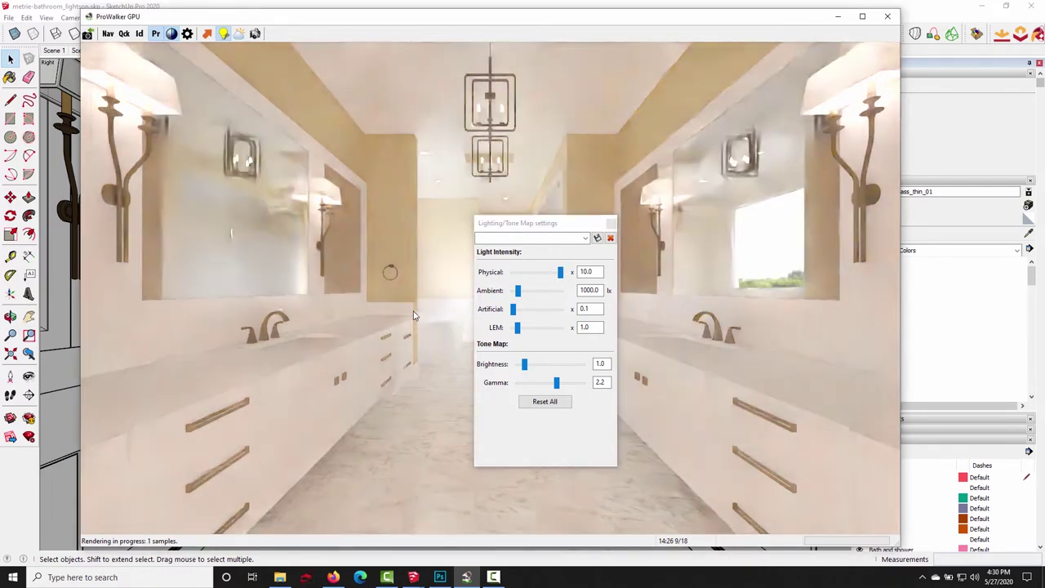
# - Reset all lighting and tone map values to their defaults and close the lighting settings
pyautogui.click(548, 404)
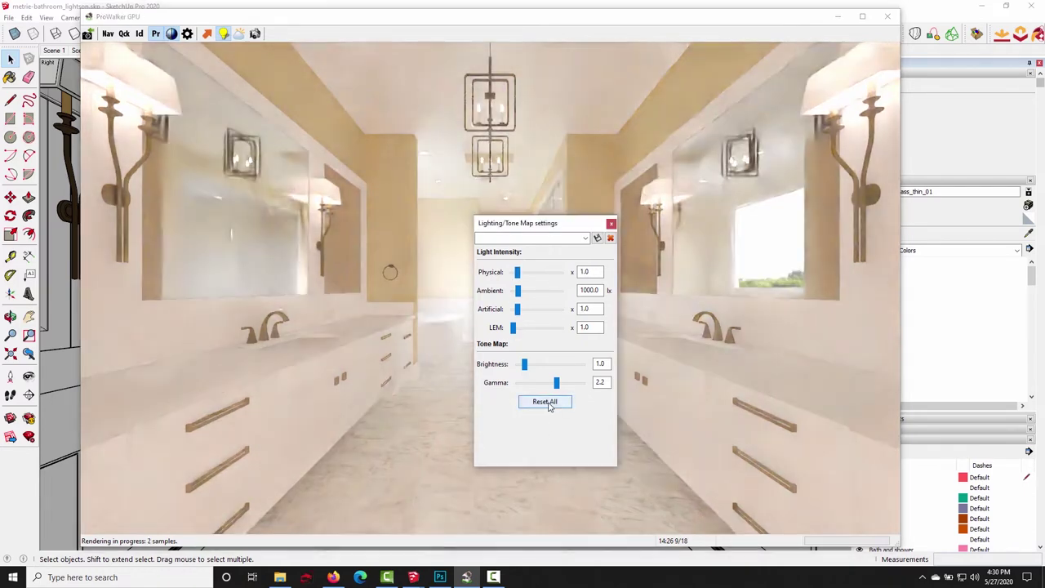
pyautogui.click(548, 404)
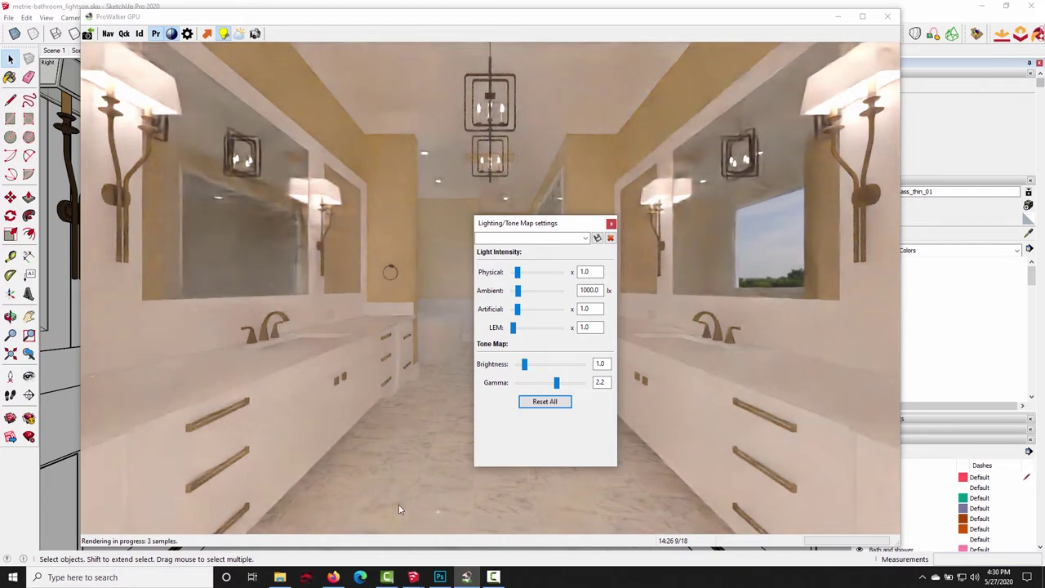
pyautogui.click(611, 225)
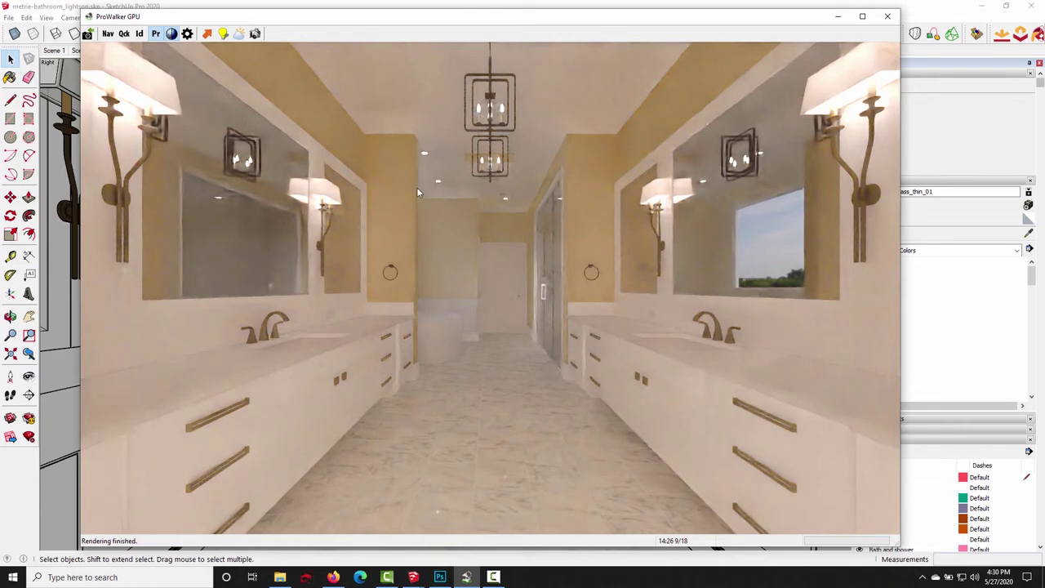
# - Set the LEM light intensity to 0.1 in the Lighting/Tone Map settings and close them
pyautogui.click(222, 34)
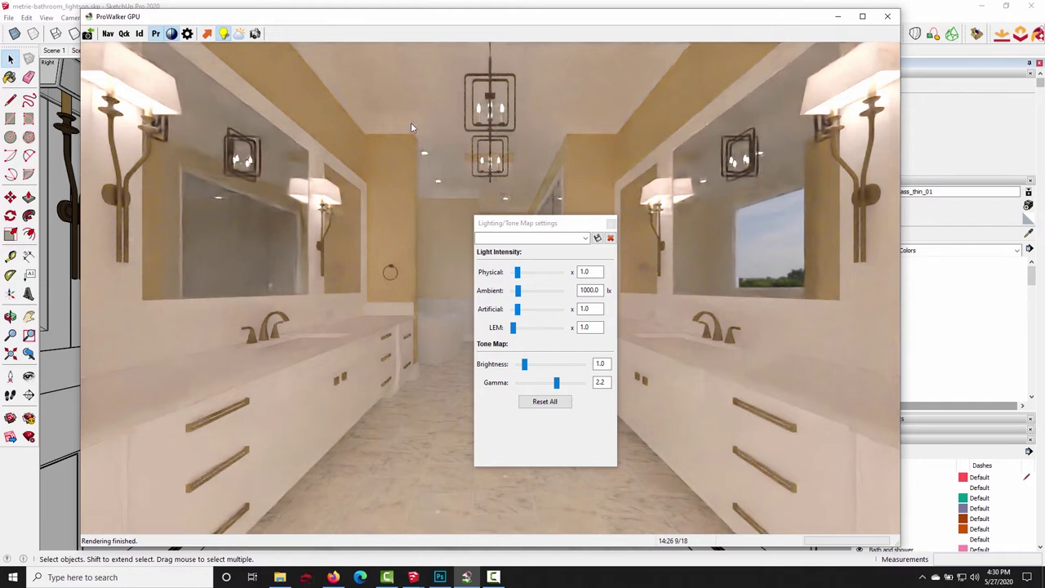
pyautogui.click(588, 327)
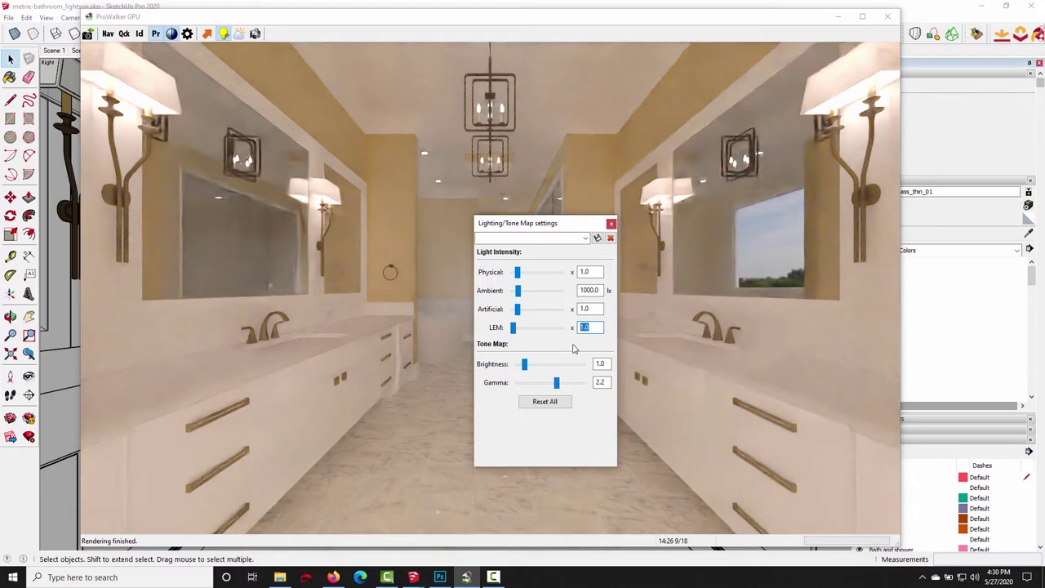
pyautogui.write('.1')
pyautogui.click(444, 300)
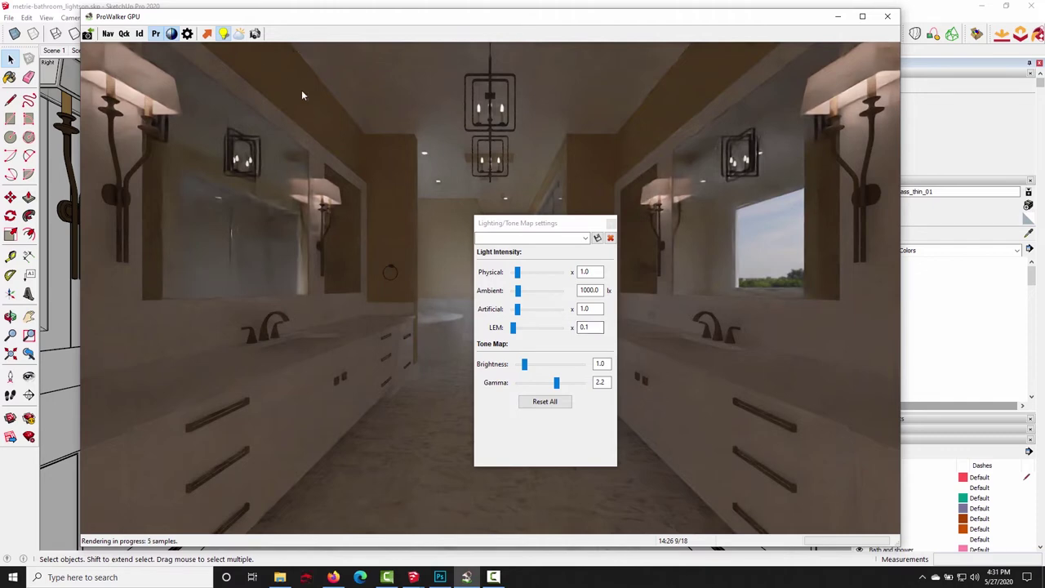
pyautogui.click(610, 223)
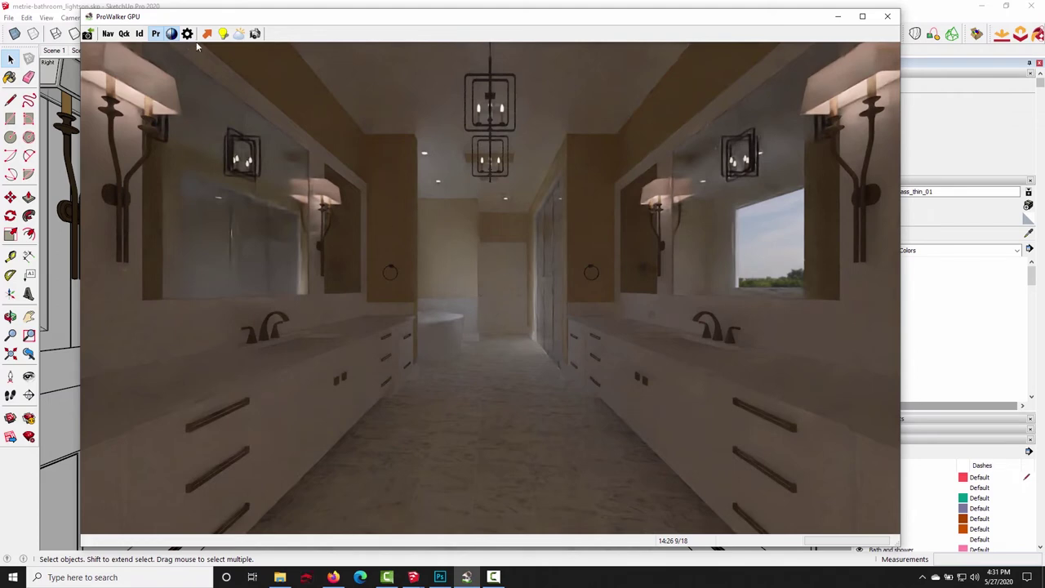
# - Change the HDRI background to black-background.hdr and close the background settings
pyautogui.click(239, 33)
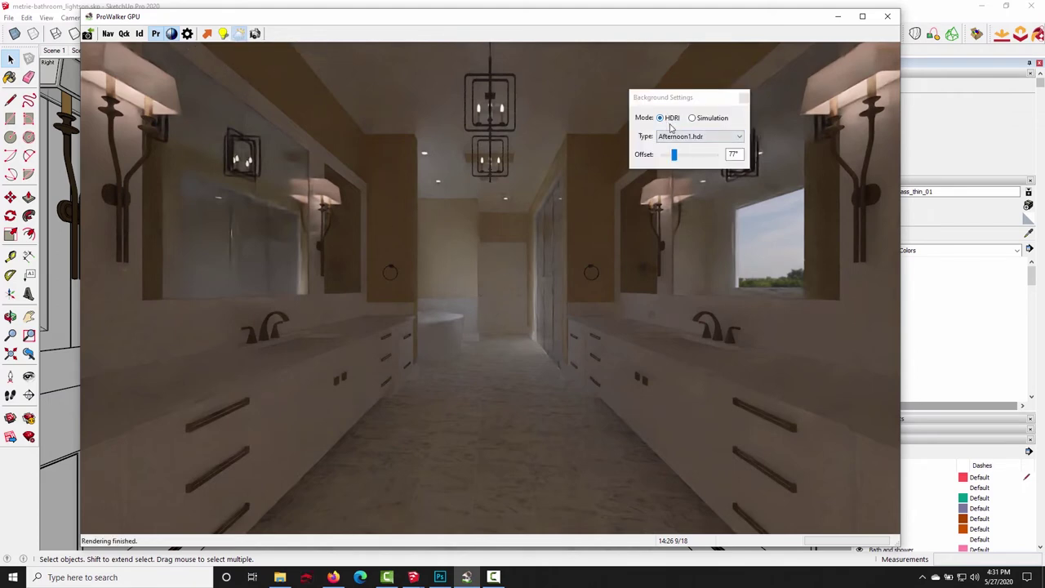
pyautogui.click(733, 140)
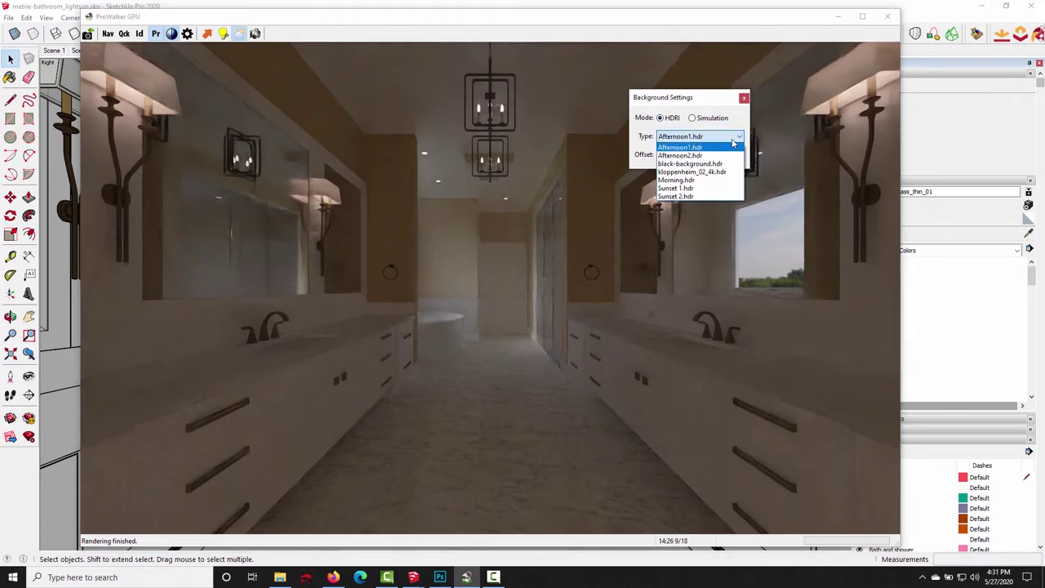
pyautogui.click(690, 163)
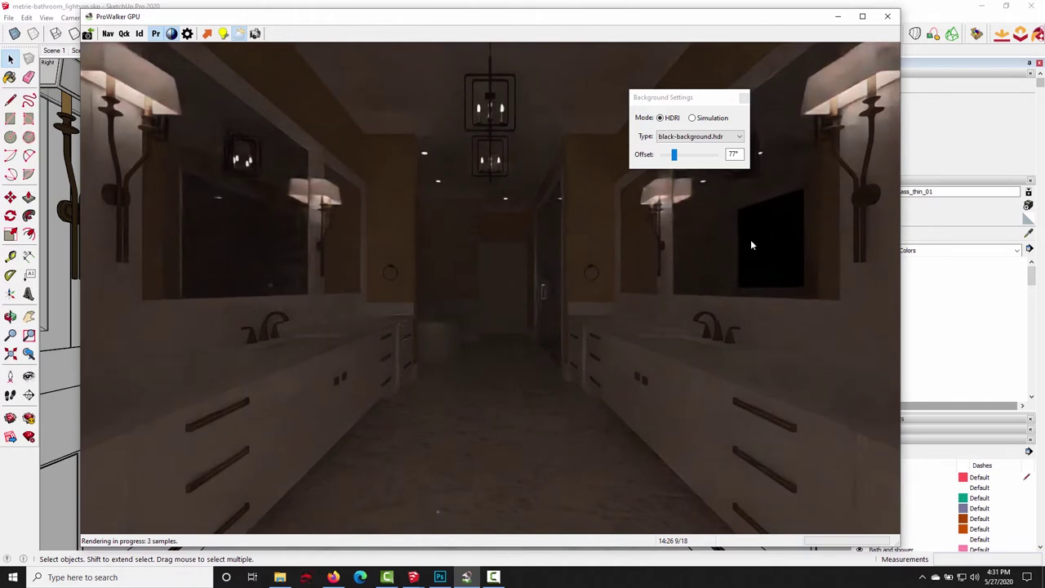
pyautogui.click(742, 98)
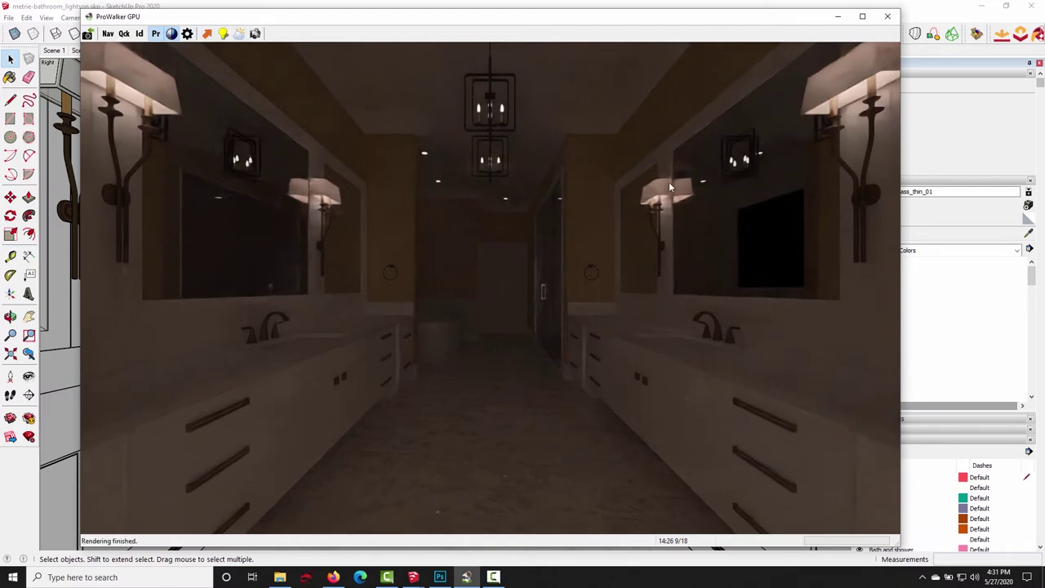
# - Set the LEM light intensity to 1.0 and apply it to the render with the black background
pyautogui.click(223, 33)
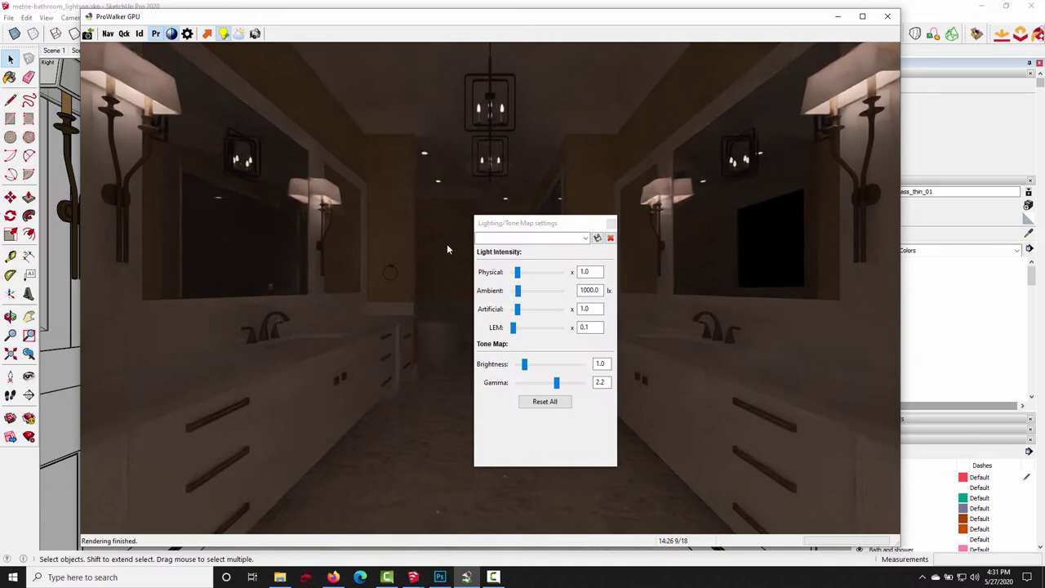
pyautogui.doubleClick(595, 327)
pyautogui.write('1.0')
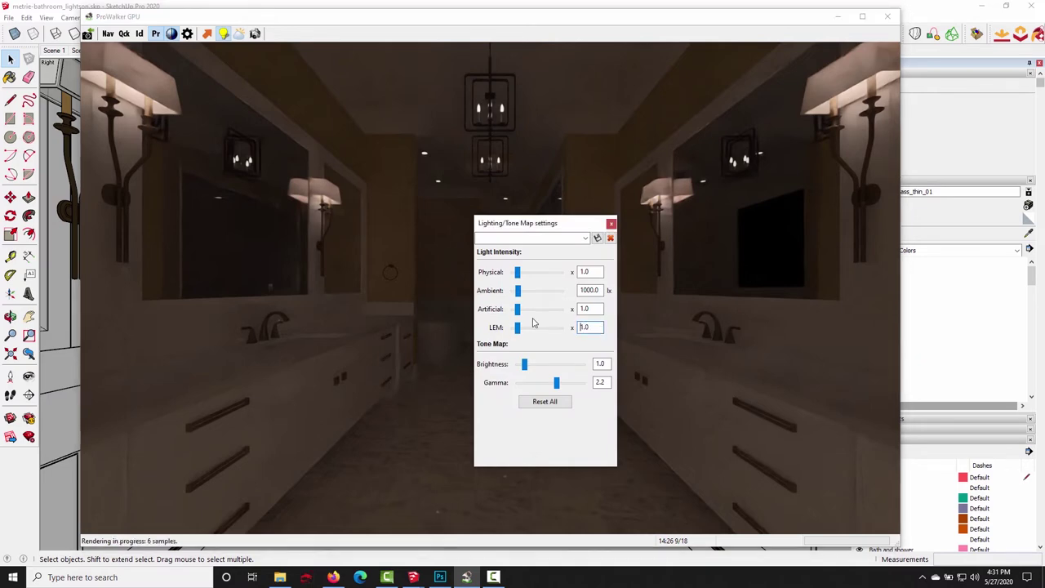
pyautogui.click(357, 463)
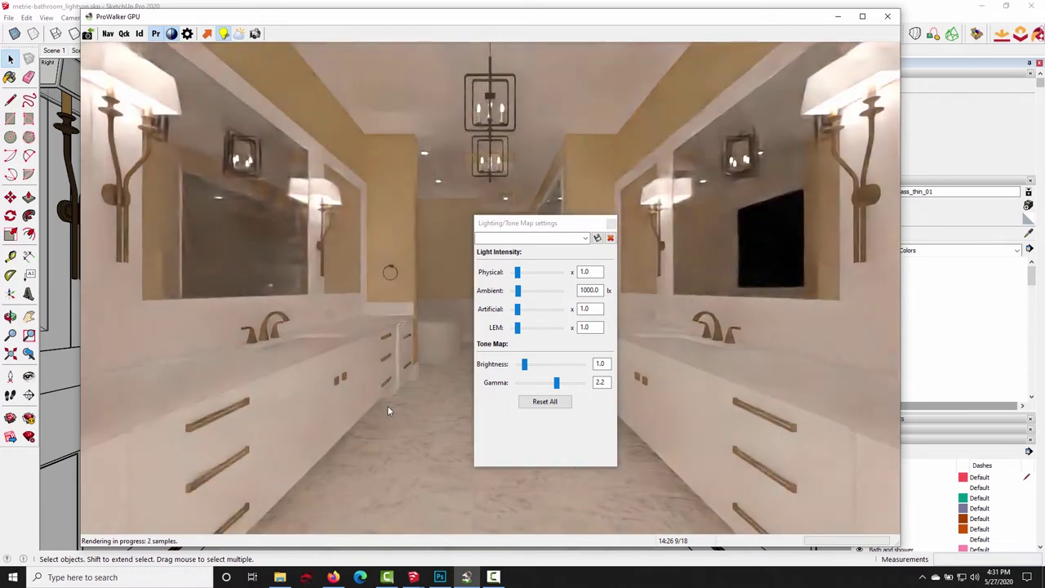
# - Check the bathroom reference photo in Photoshop, return to ProWalker GPU and set the LEM light intensity to 0.2
pyautogui.click(439, 577)
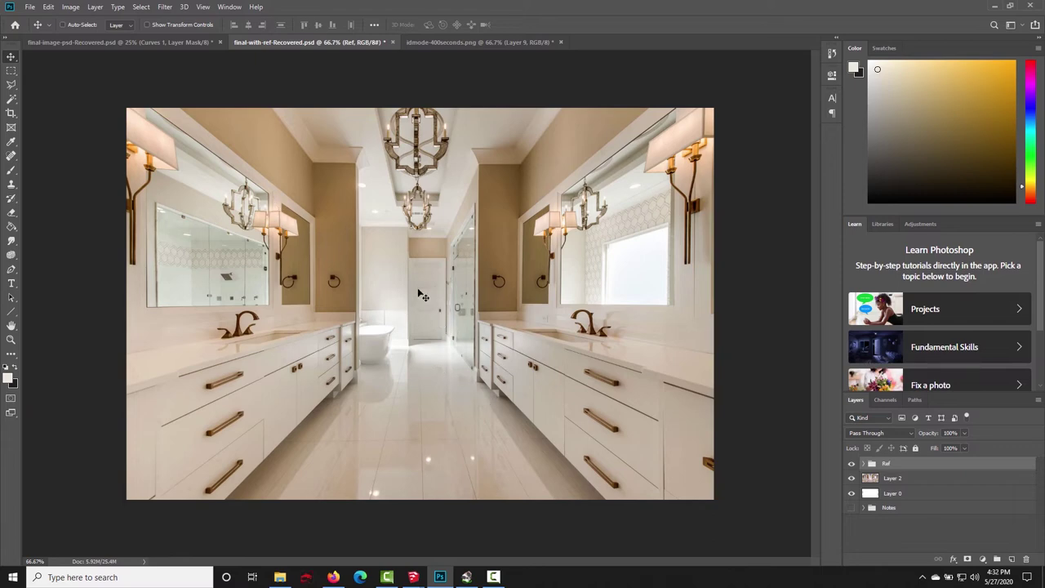
pyautogui.click(466, 576)
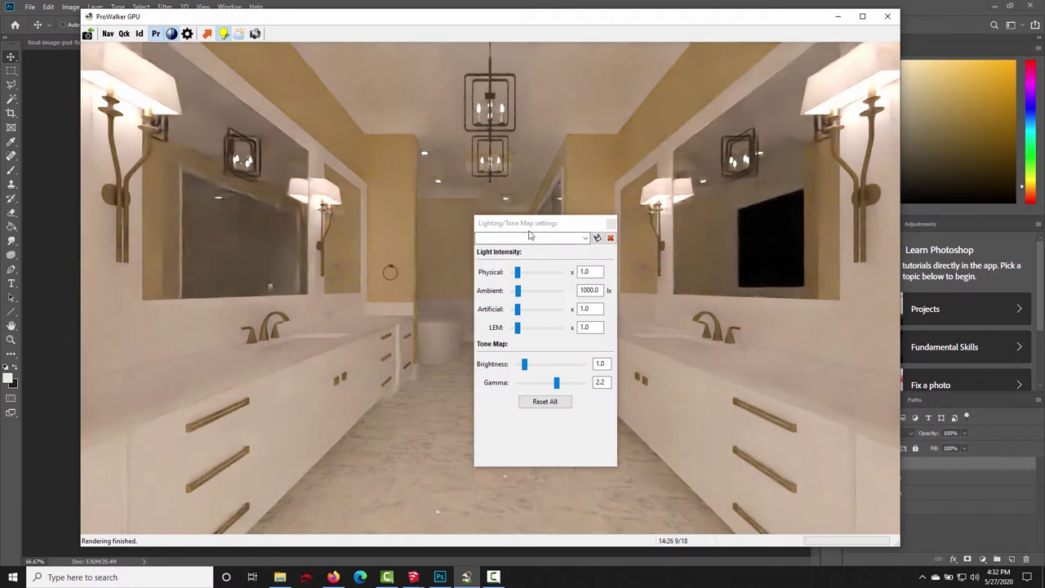
pyautogui.moveTo(563, 212); pyautogui.dragTo(835, 152)
pyautogui.moveTo(864, 258); pyautogui.dragTo(829, 257)
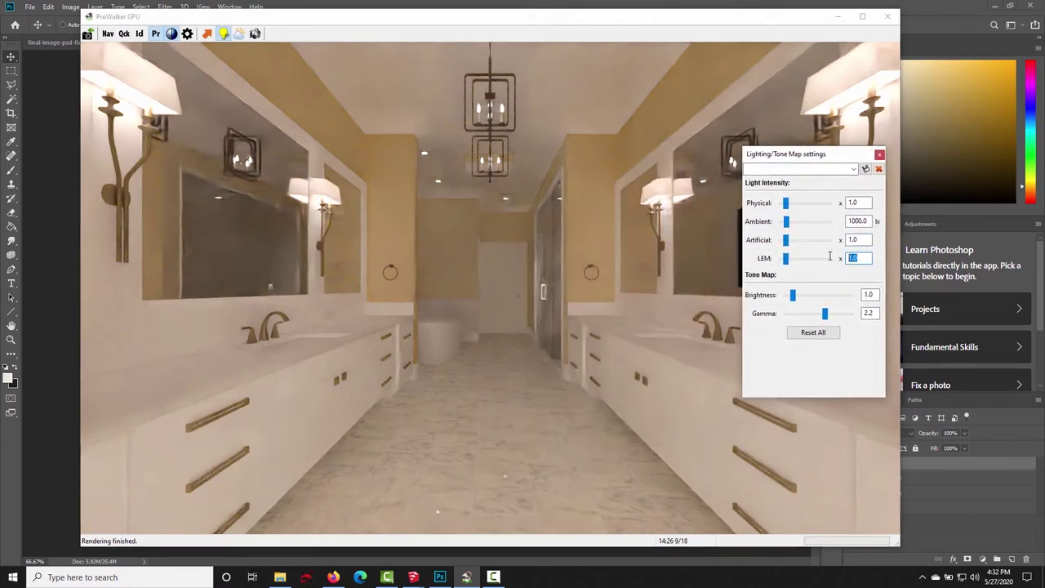
pyautogui.write('0.2')
pyautogui.press('Return')
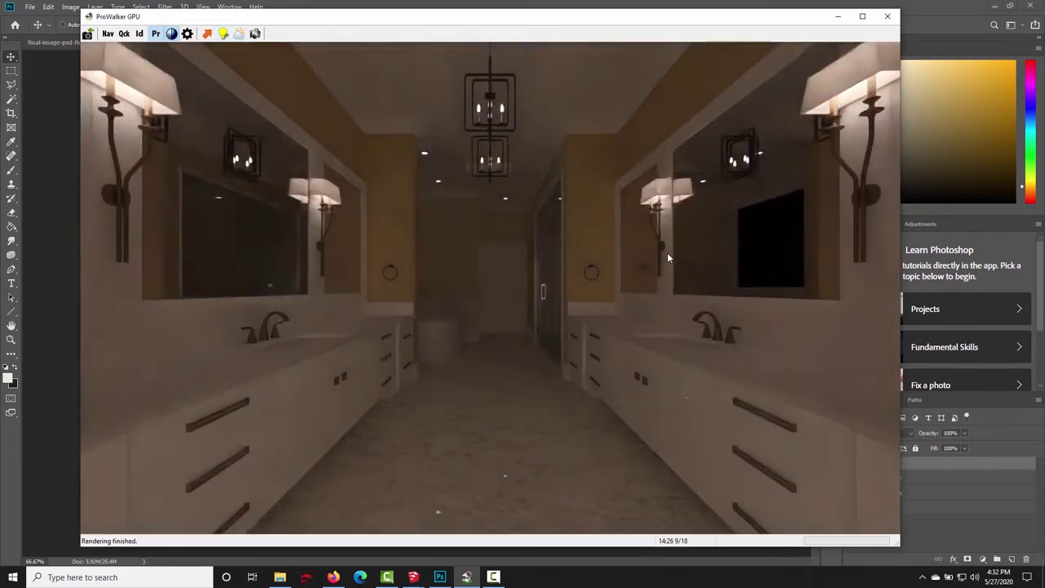
# - Switch the HDRI background type to Afternoon1.hdr in the background settings
pyautogui.click(238, 33)
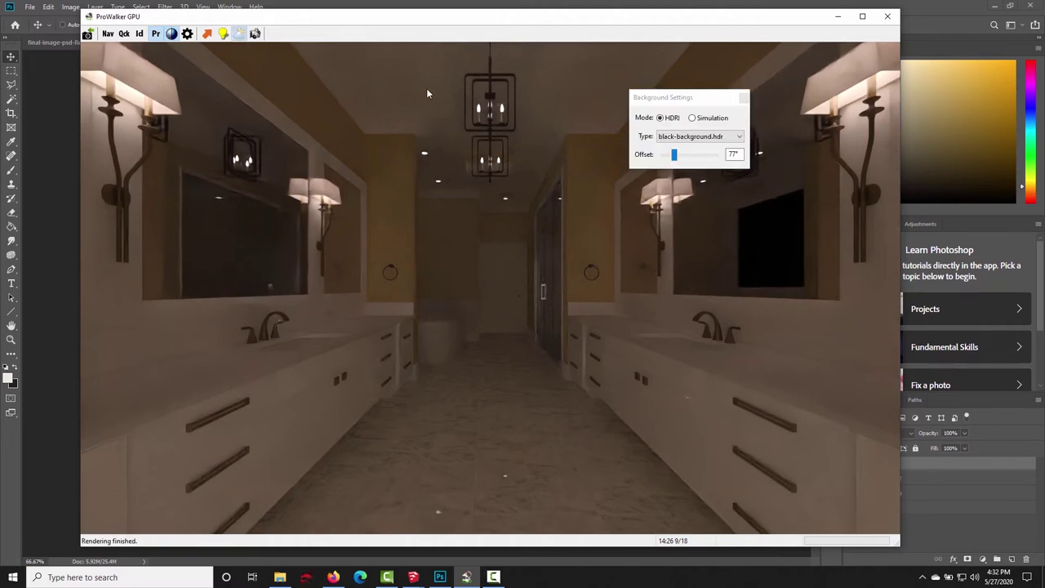
pyautogui.click(688, 137)
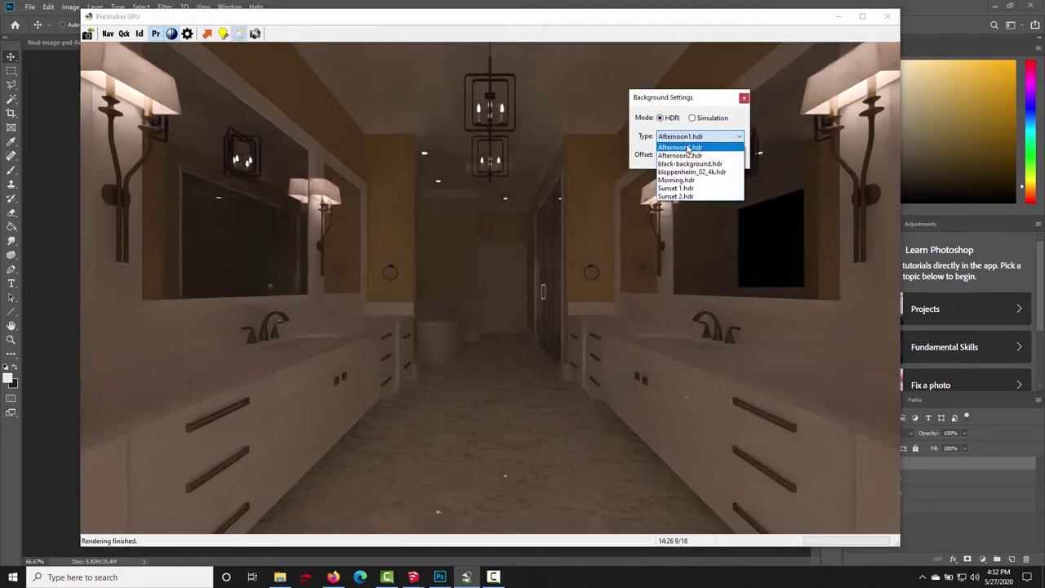
pyautogui.click(688, 148)
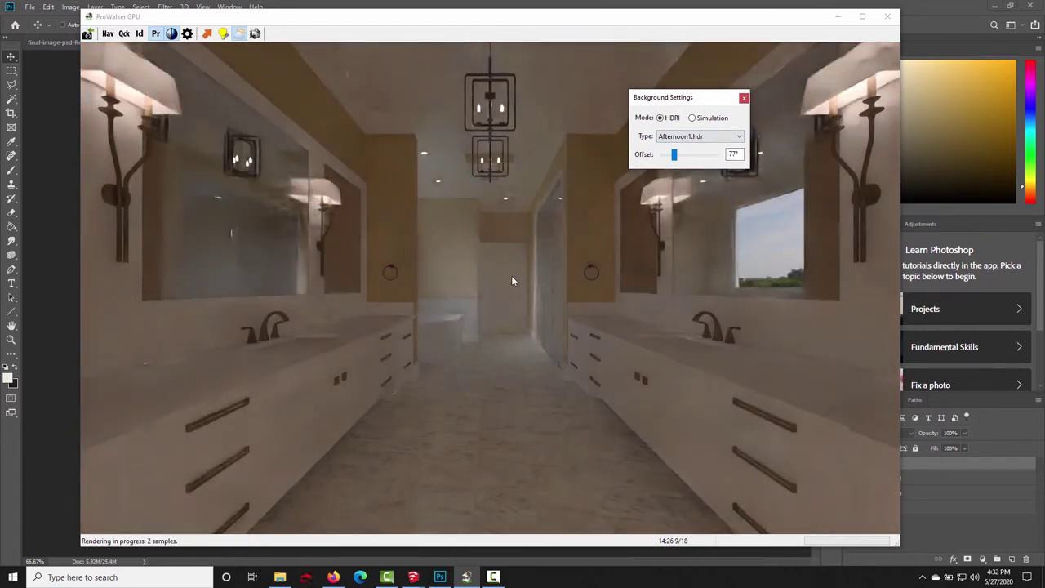
# - Compare the ProWalker GPU render with the reference photo in Photoshop and close the background settings
pyautogui.click(439, 577)
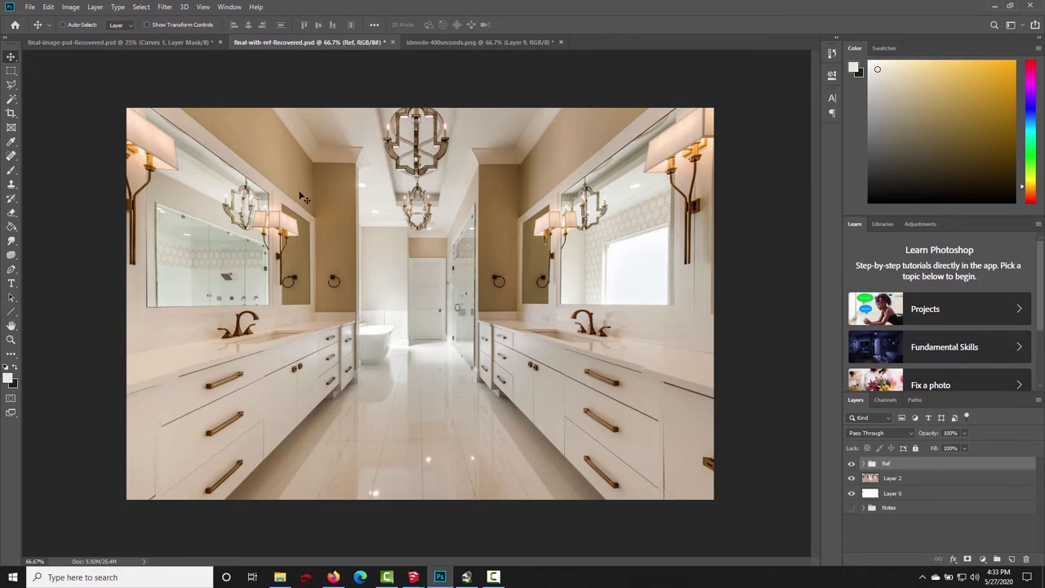
pyautogui.click(466, 576)
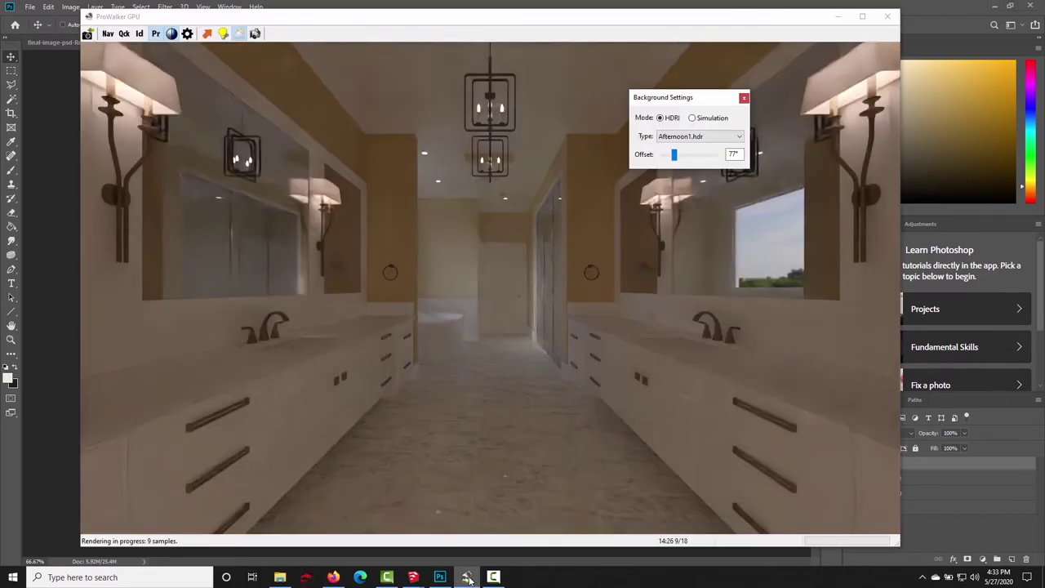
pyautogui.click(743, 98)
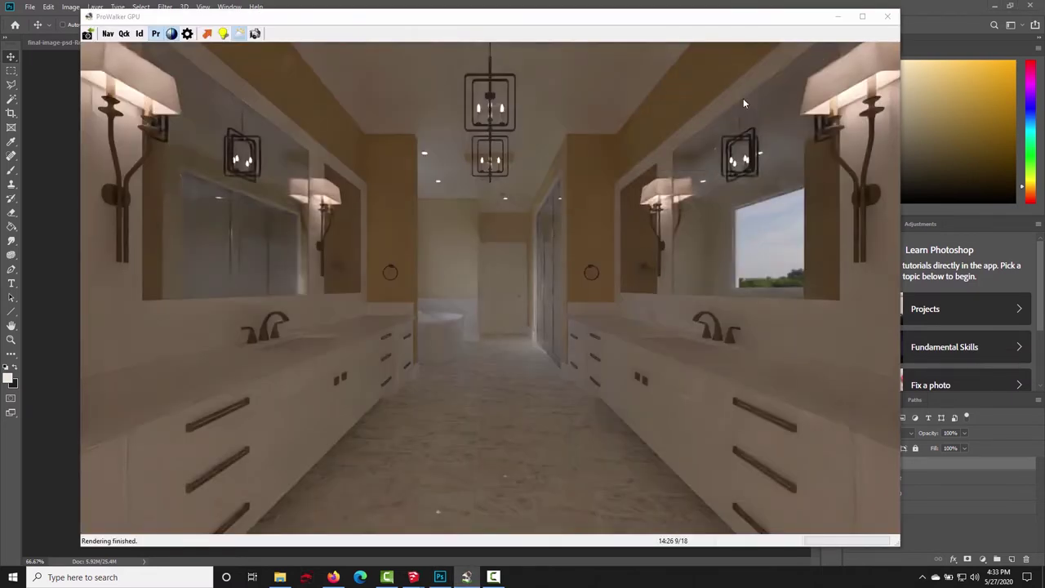
pyautogui.hotkey('alt', 'Tab')
pyautogui.hotkey('alt', 'Tab')
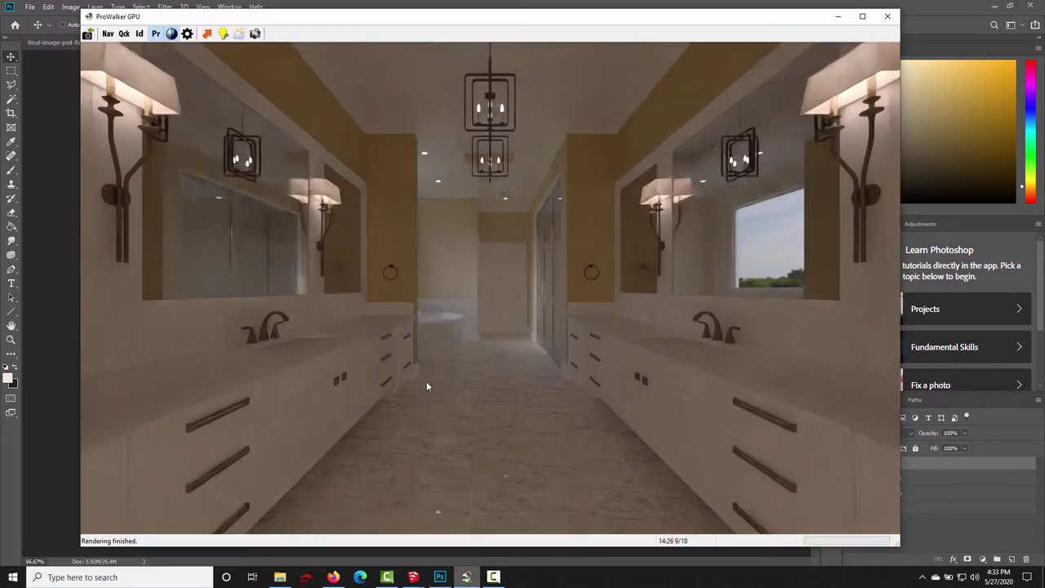
# - Set the Physical light intensity to 4.0 in the Lighting/Tone Map settings, keeping the dialog clear of the render's center
pyautogui.click(222, 34)
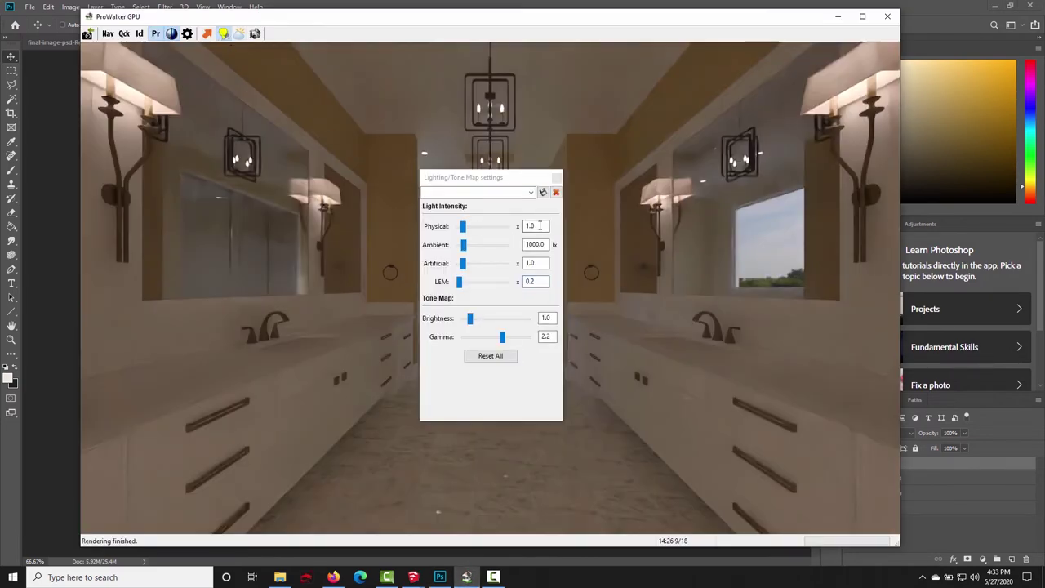
pyautogui.moveTo(508, 187); pyautogui.dragTo(820, 194)
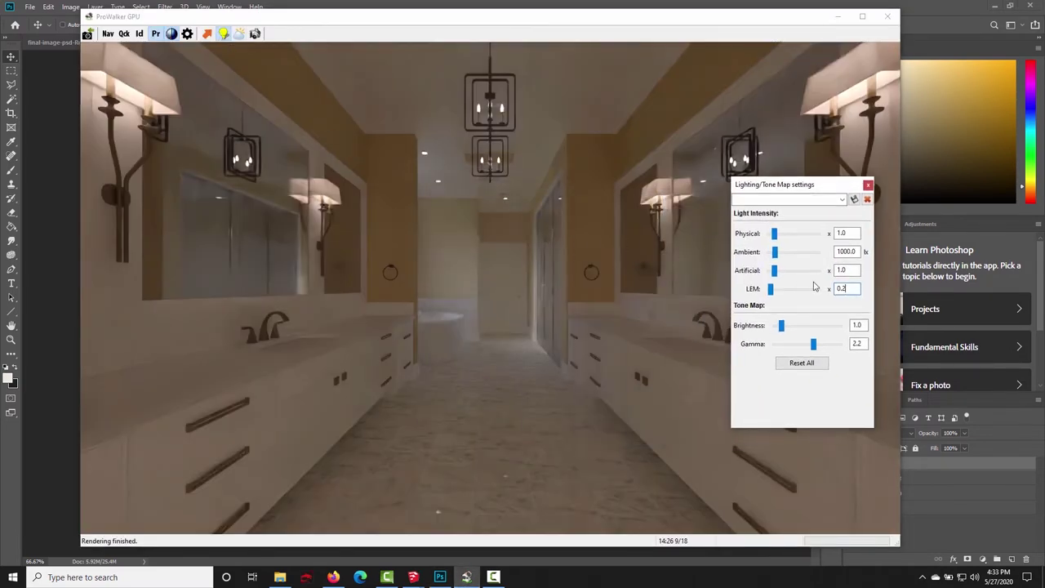
pyautogui.doubleClick(840, 233)
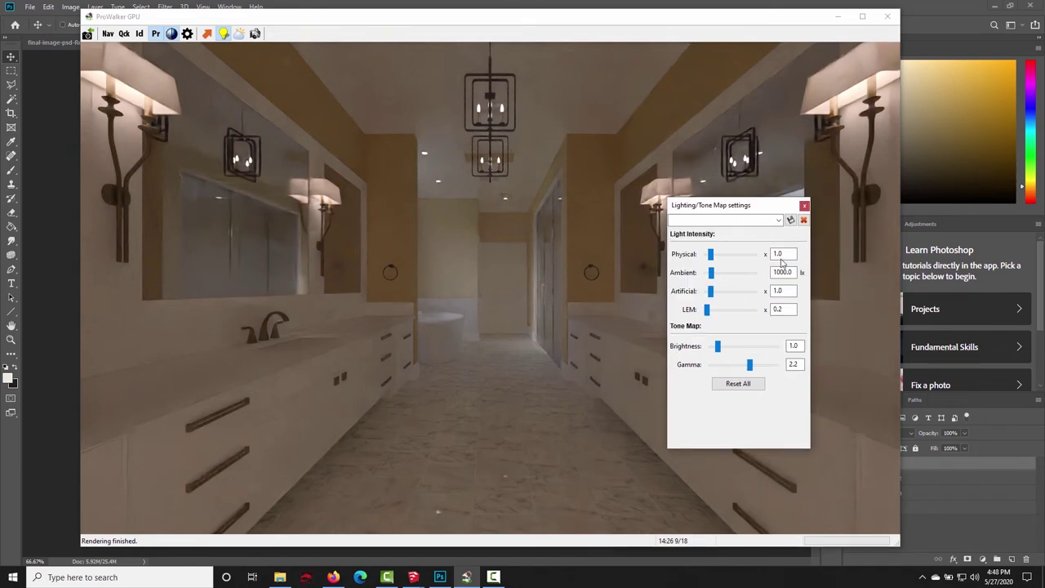
pyautogui.doubleClick(780, 256)
pyautogui.write('4')
pyautogui.press('Return')
pyautogui.click(524, 262)
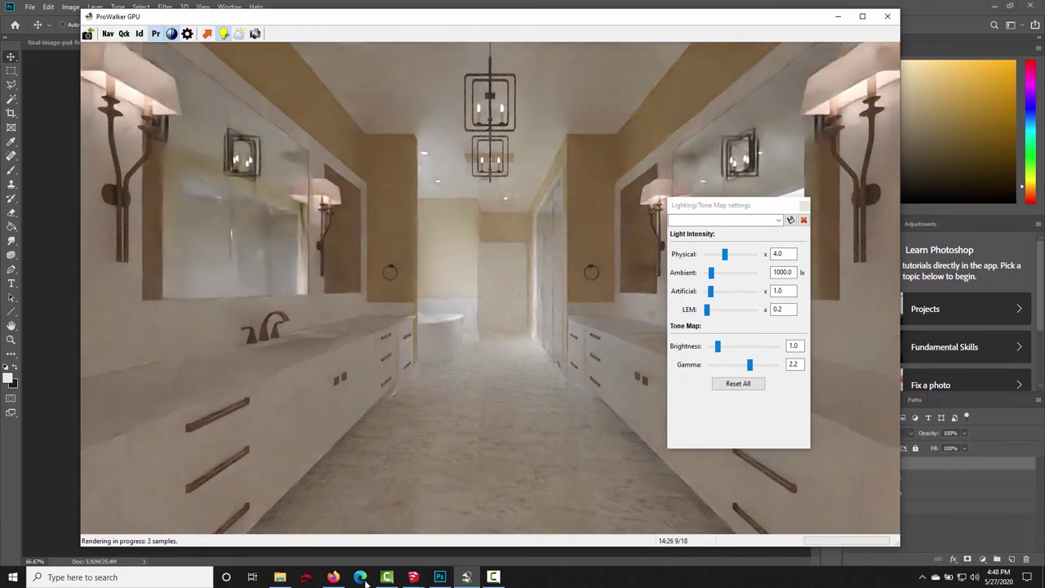
# - Check the bathroom reference photo in Photoshop, return to ProWalker GPU and set the Physical light intensity to 5.5
pyautogui.click(439, 577)
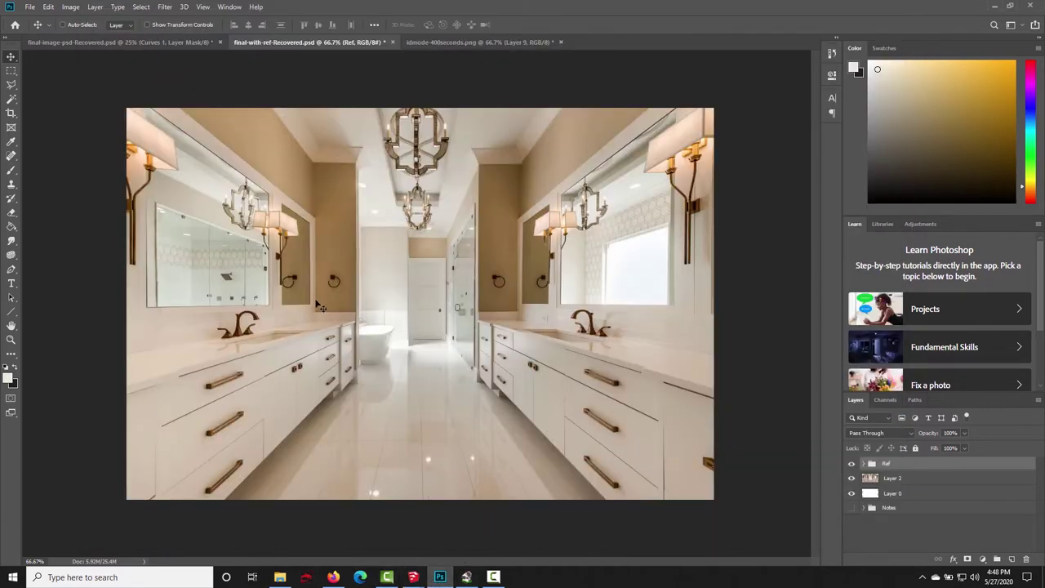
pyautogui.click(466, 577)
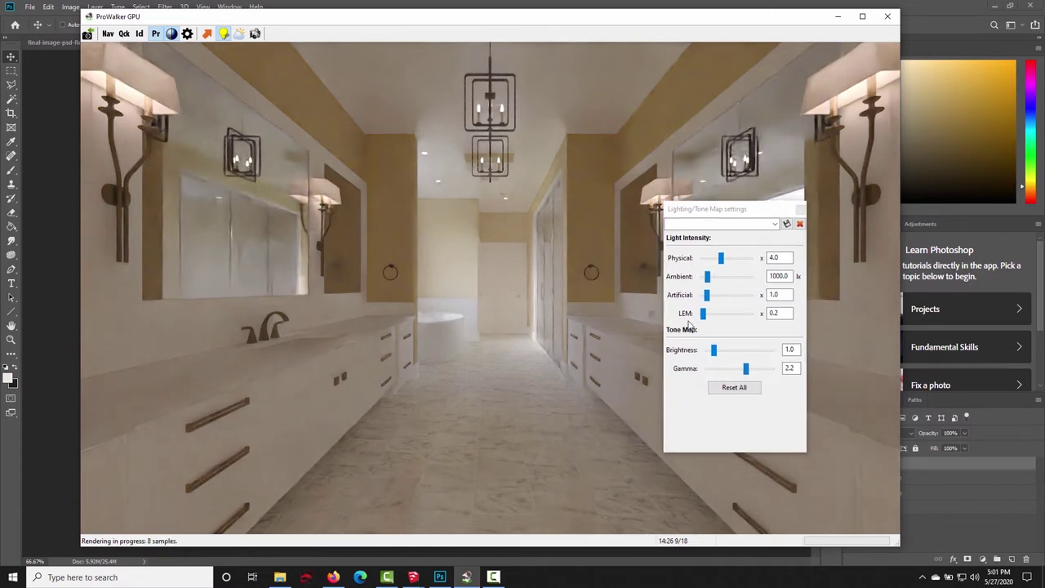
pyautogui.click(778, 257)
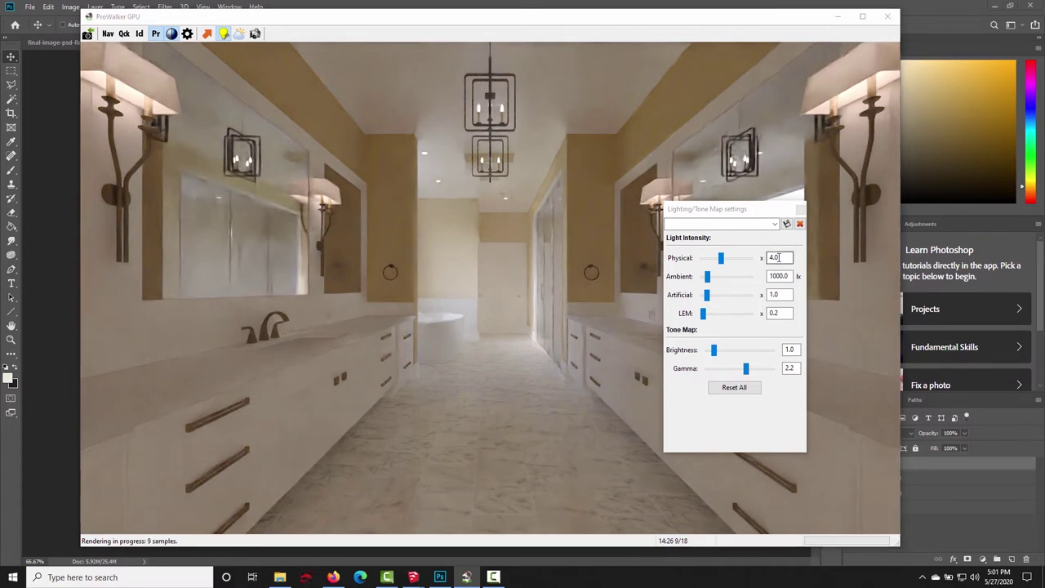
pyautogui.moveTo(778, 257); pyautogui.dragTo(751, 258)
pyautogui.press('Return')
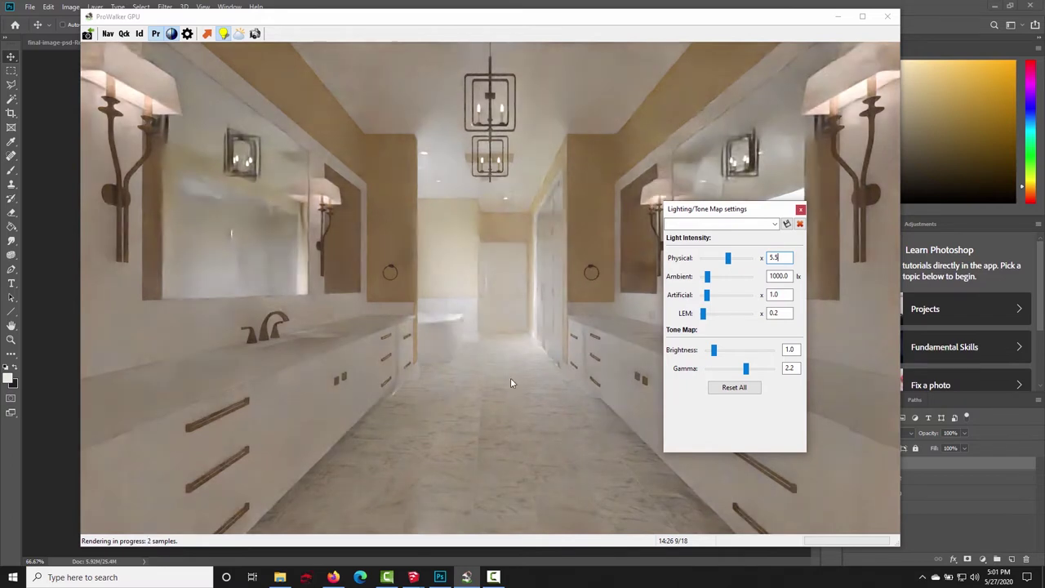
# - Compare the render with the reference photo in Photoshop again and set ProWalker GPU's Physical light intensity to 4.2
pyautogui.click(437, 577)
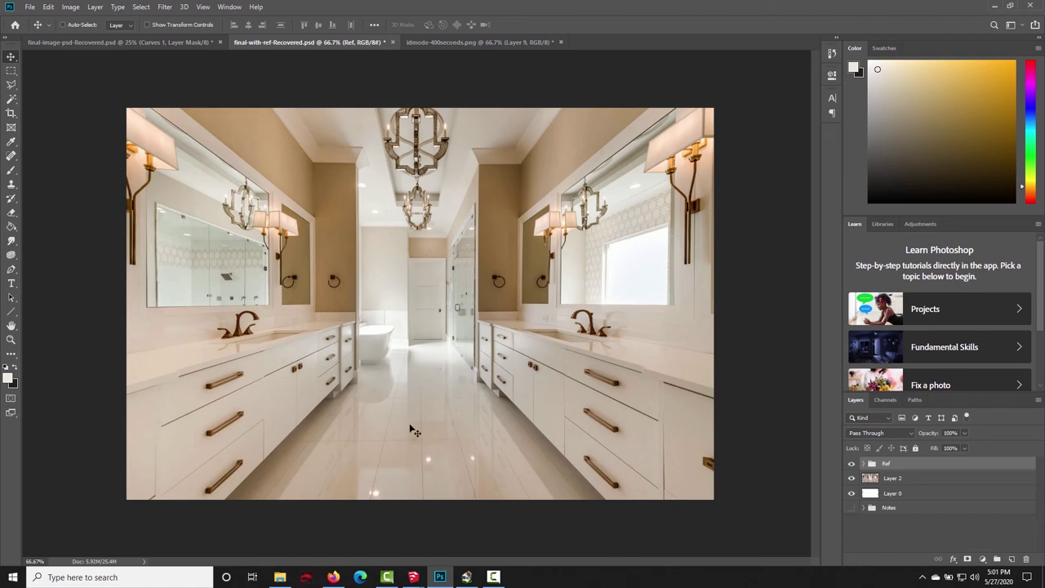
pyautogui.click(466, 577)
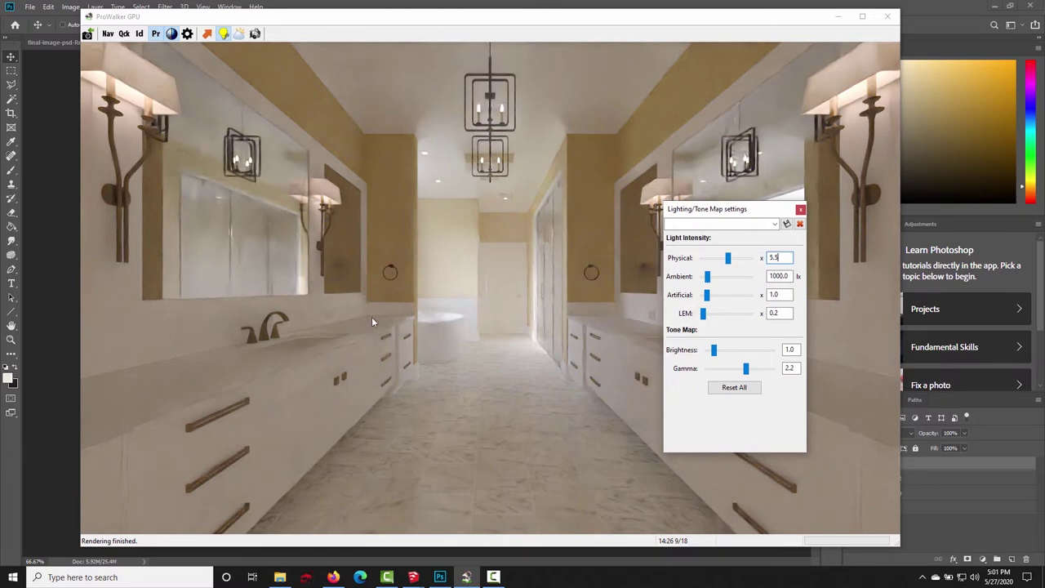
pyautogui.moveTo(781, 258); pyautogui.dragTo(735, 261)
pyautogui.write('4.2')
pyautogui.press('Return')
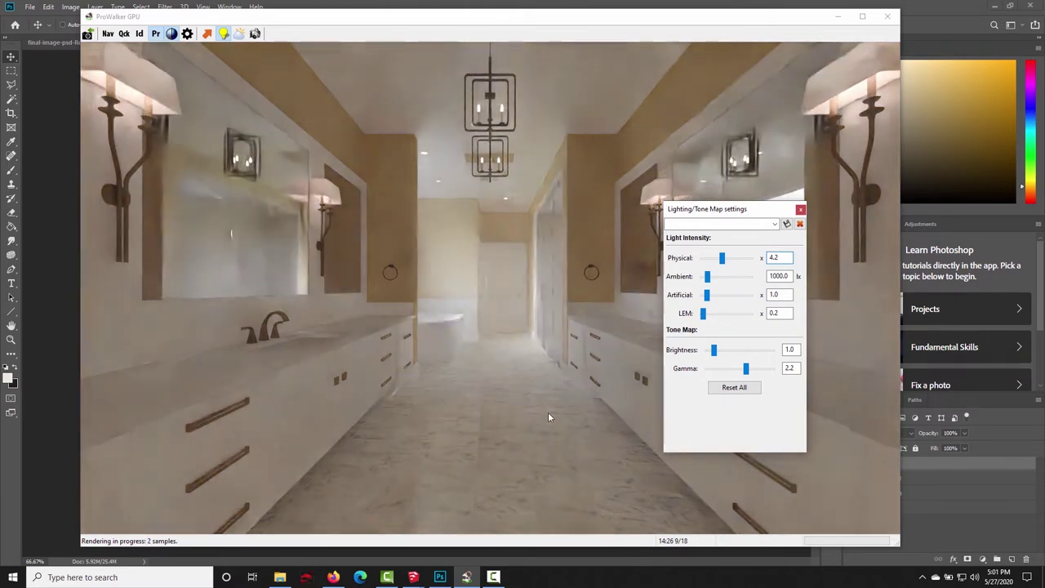
pyautogui.click(548, 413)
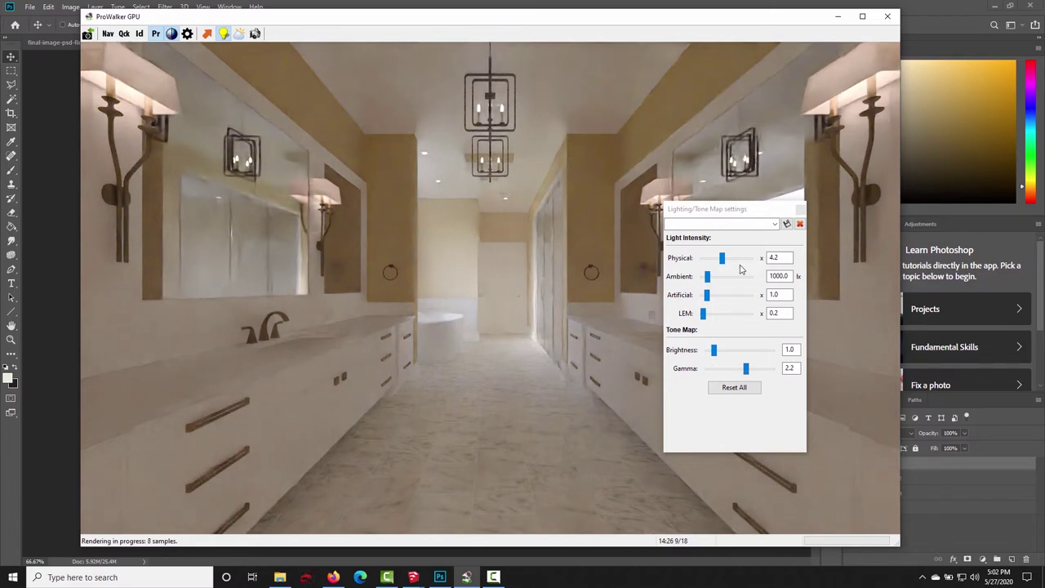
# - Clear the Lighting/Tone Map dialog away from the window reflection in the mirror and set the tone map Gamma to 1.7
pyautogui.moveTo(739, 208); pyautogui.dragTo(728, 292)
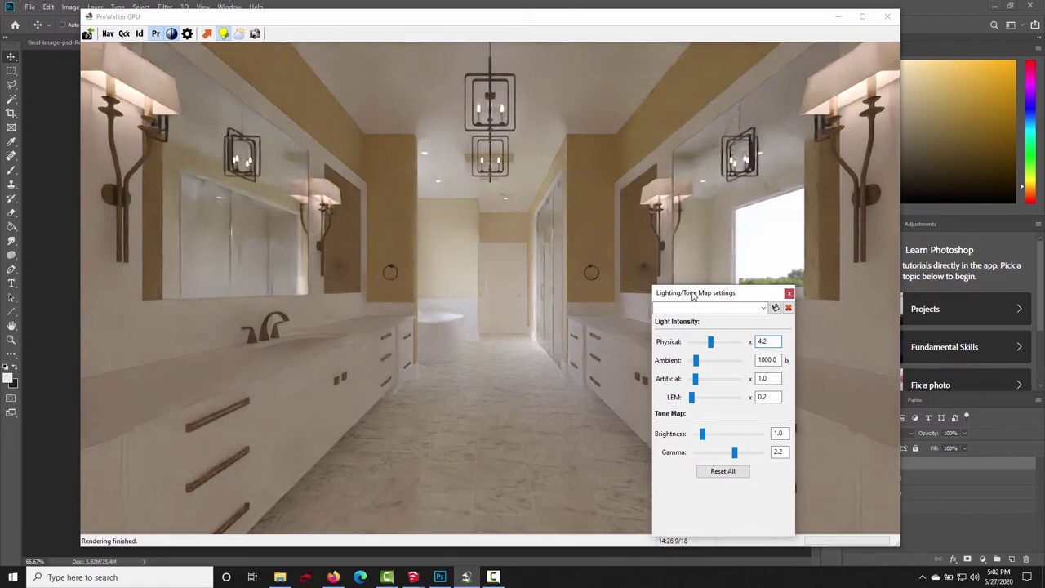
pyautogui.moveTo(693, 294); pyautogui.dragTo(610, 142)
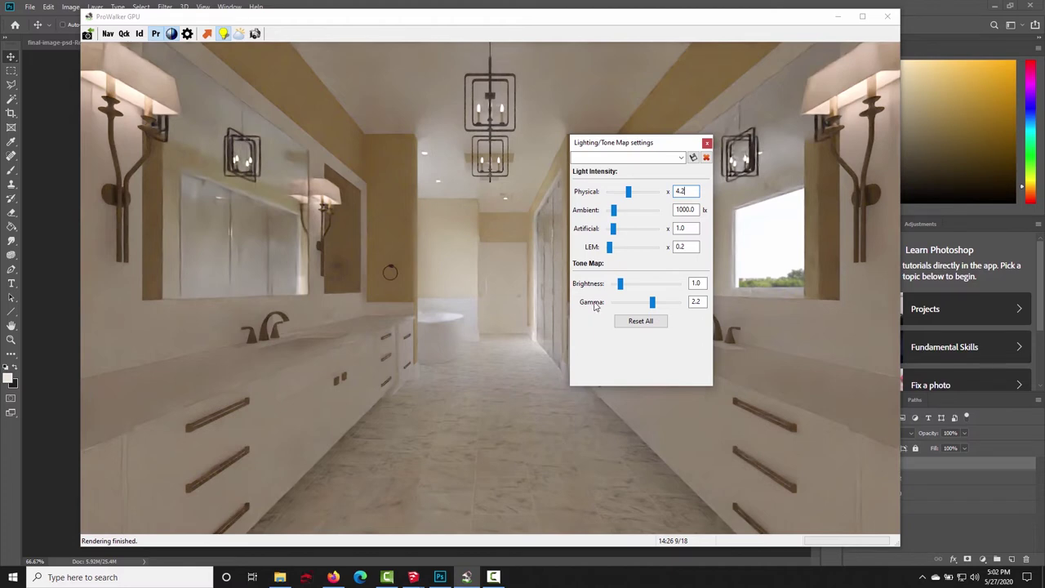
pyautogui.doubleClick(696, 301)
pyautogui.write('1.7')
pyautogui.press('Return')
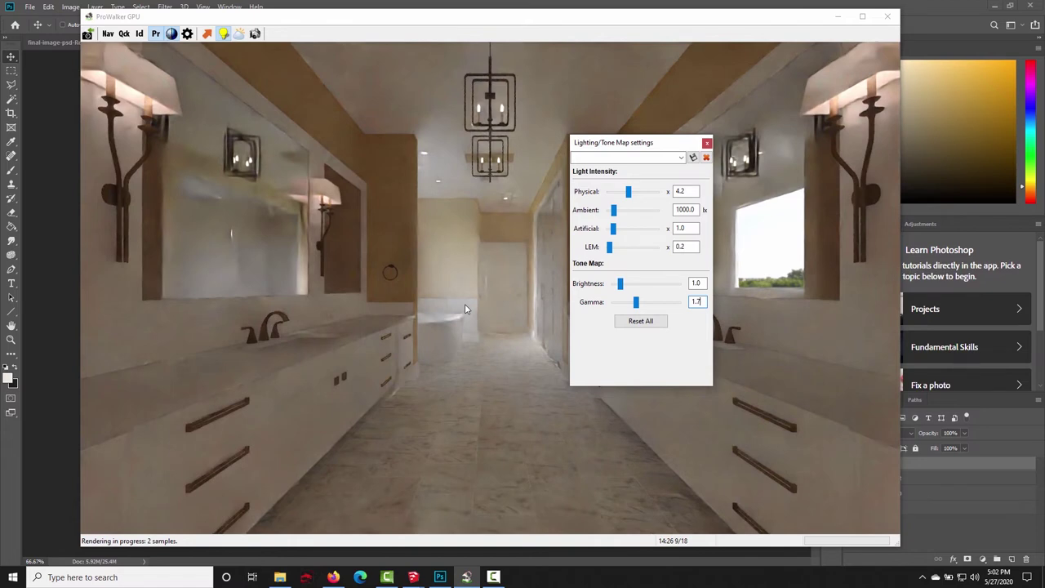
# - Set the tone map Brightness to 1.2 and Gamma to 1.5
pyautogui.doubleClick(703, 285)
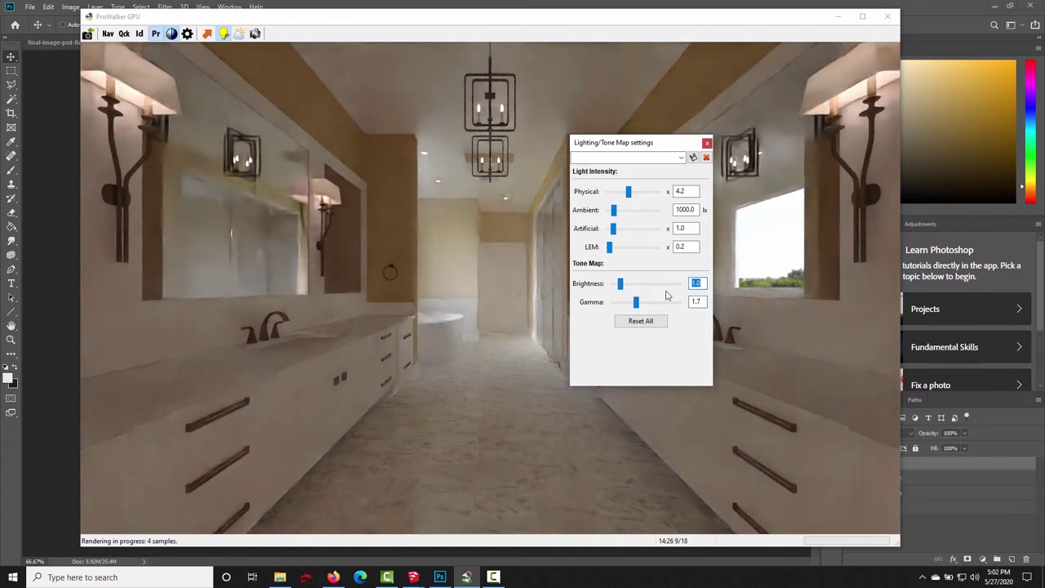
pyautogui.write('1.2')
pyautogui.press('Return')
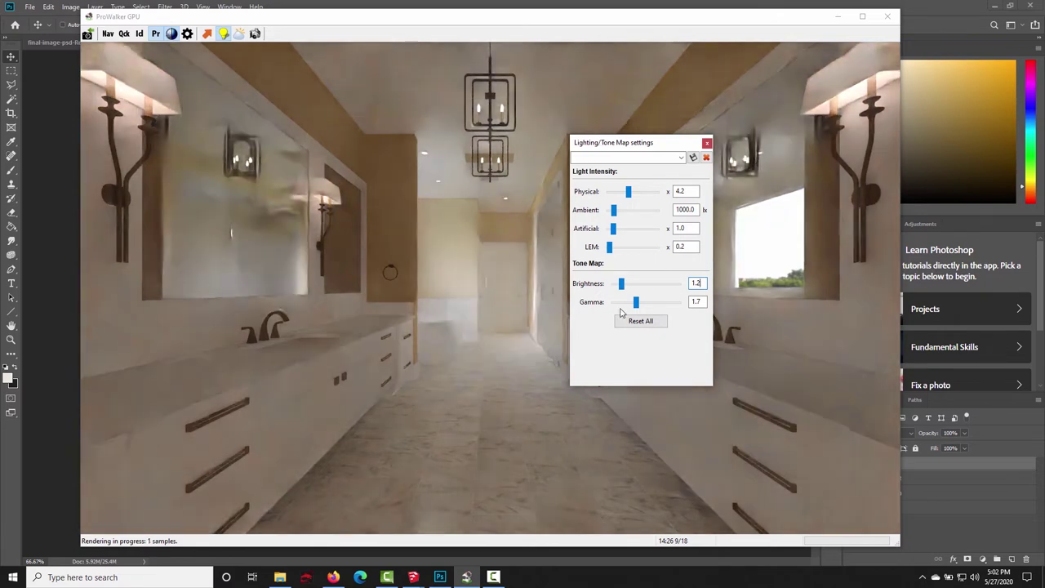
pyautogui.moveTo(704, 302); pyautogui.dragTo(677, 304)
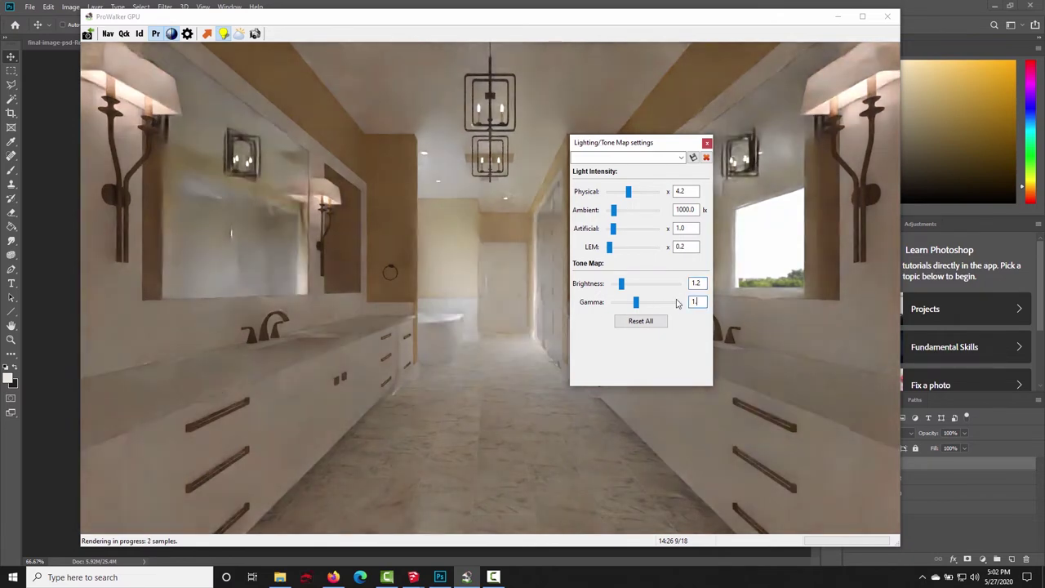
pyautogui.write('1.5')
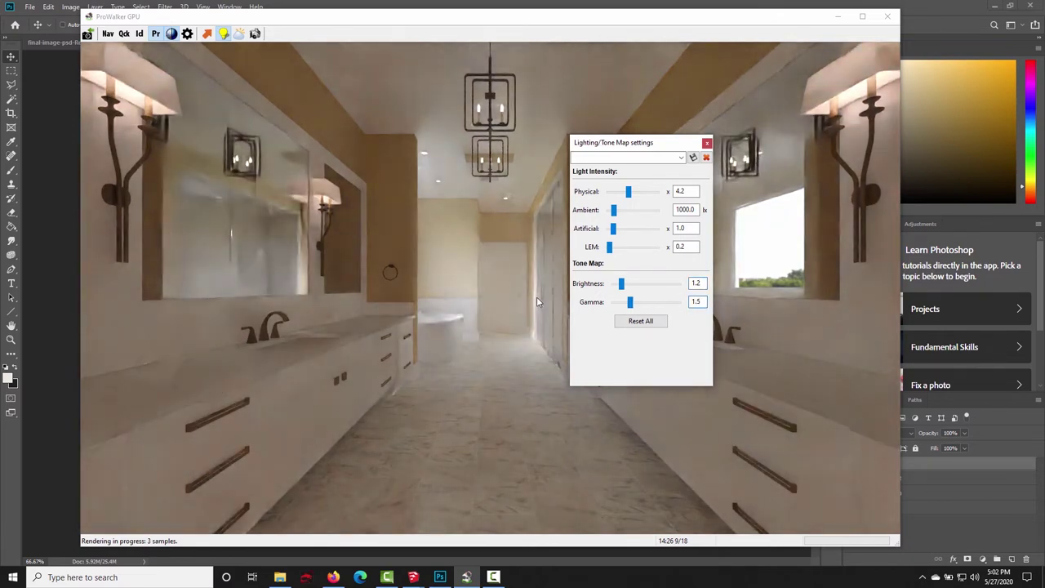
pyautogui.press('Return')
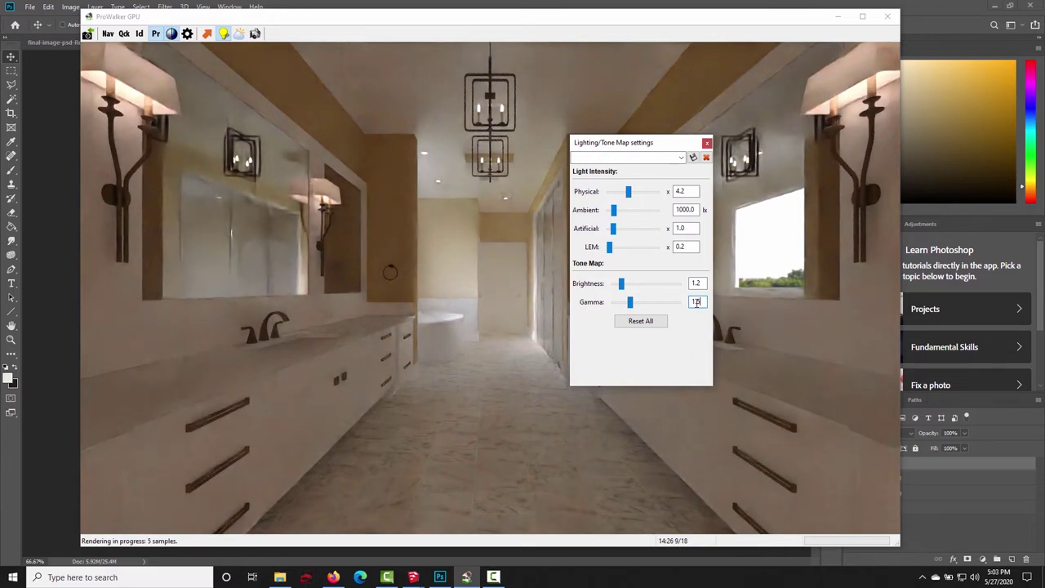
# - Set the tone map Gamma to 1.9 and Brightness to 1.0
pyautogui.moveTo(700, 302); pyautogui.dragTo(682, 301)
pyautogui.write('1.9')
pyautogui.moveTo(700, 284); pyautogui.dragTo(685, 285)
pyautogui.write('1.0')
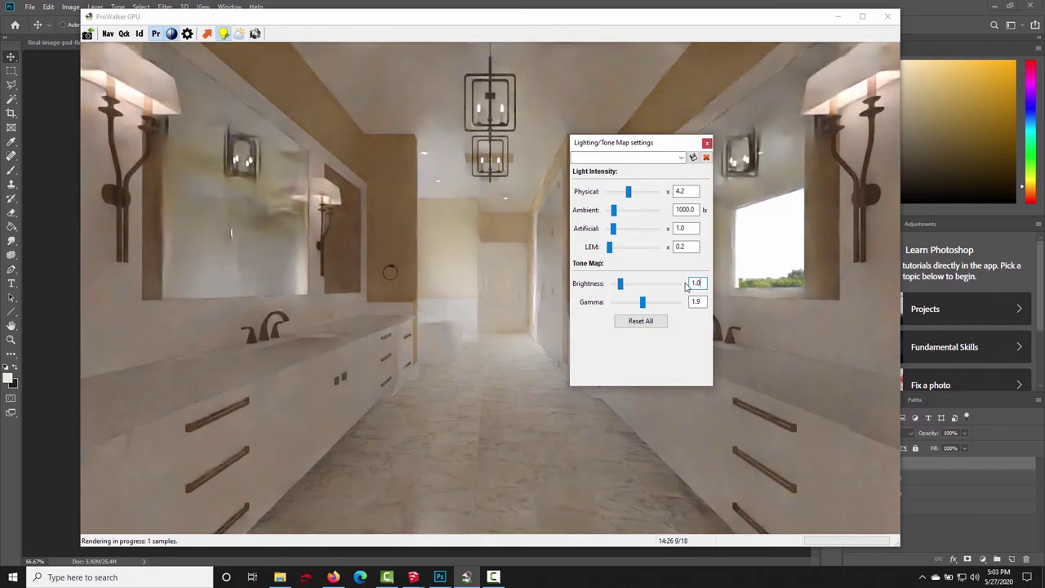
# - Set the Physical light intensity to 4.5 and Gamma to 2.0, and close the Lighting/Tone Map settings
pyautogui.moveTo(694, 191); pyautogui.dragTo(674, 191)
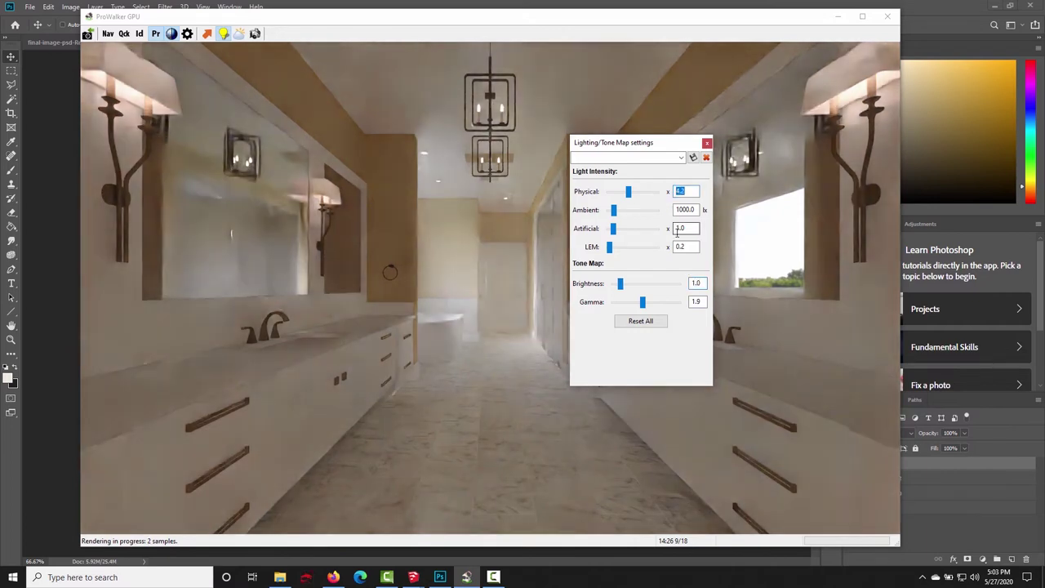
pyautogui.write('4.5')
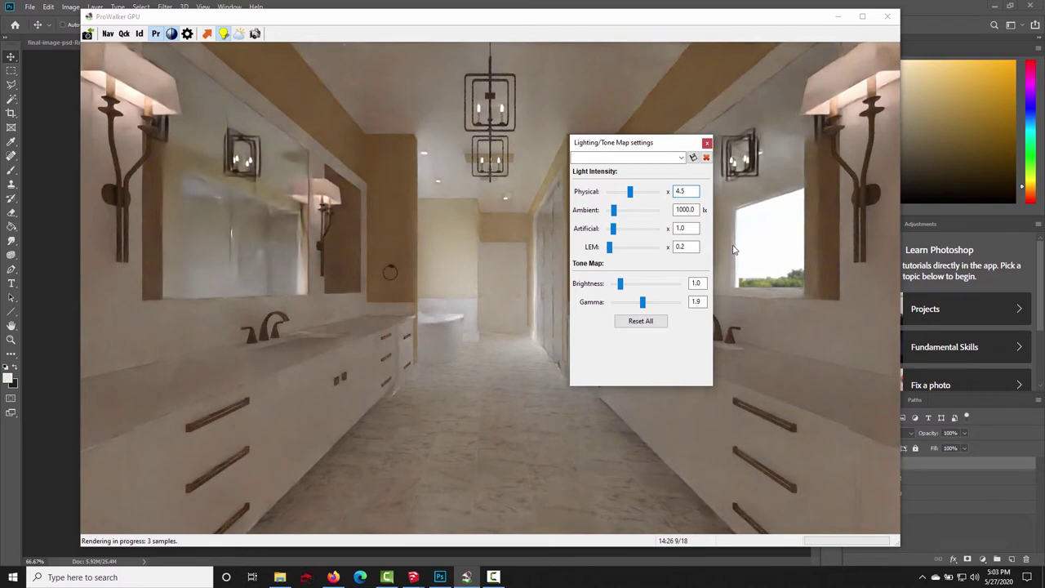
pyautogui.click(492, 336)
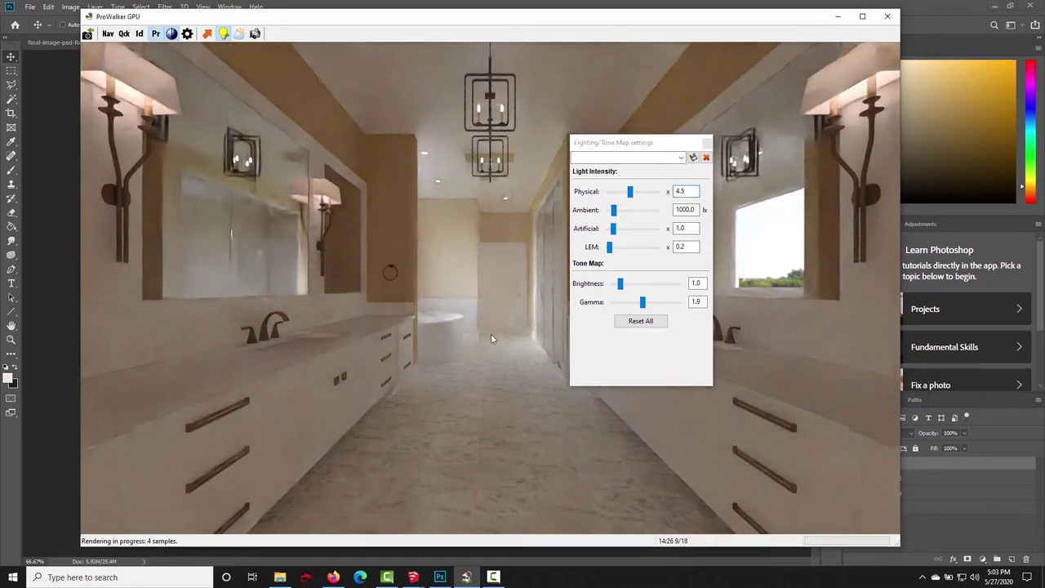
pyautogui.press('Up')
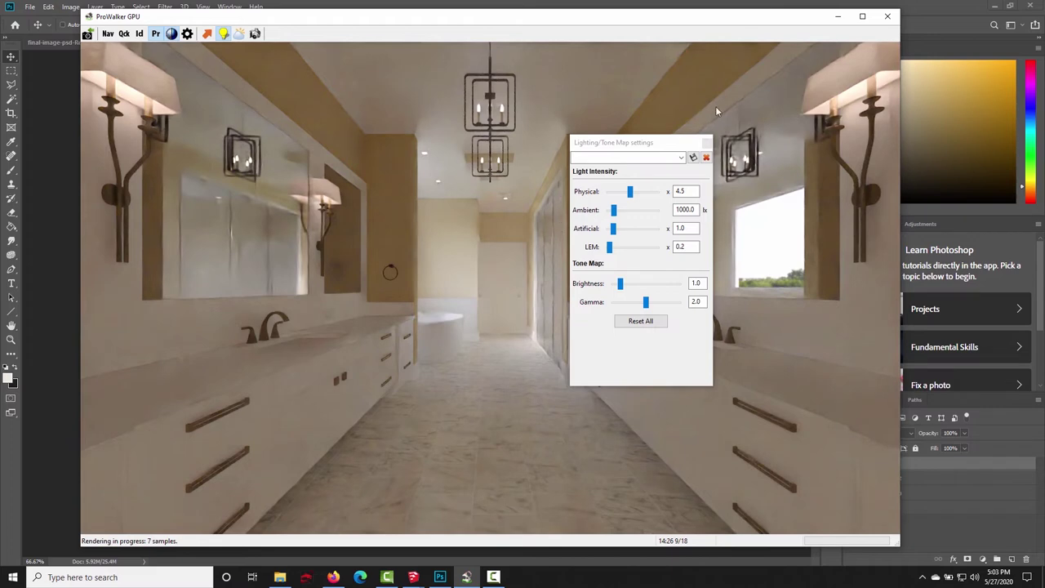
pyautogui.click(706, 143)
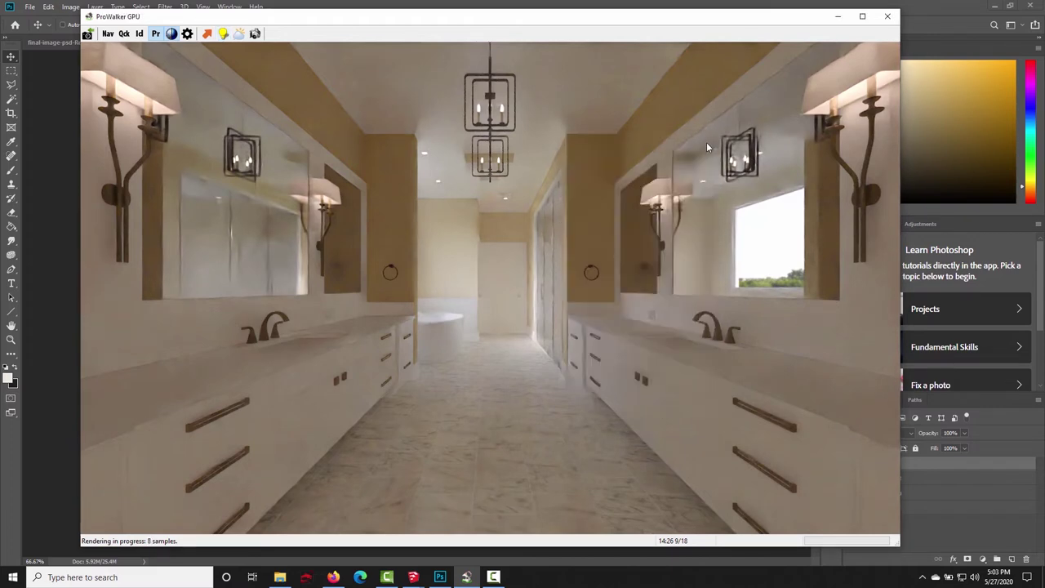
# - Check the HDRI background settings and rerun the Pr render with denoising turned off
pyautogui.click(239, 35)
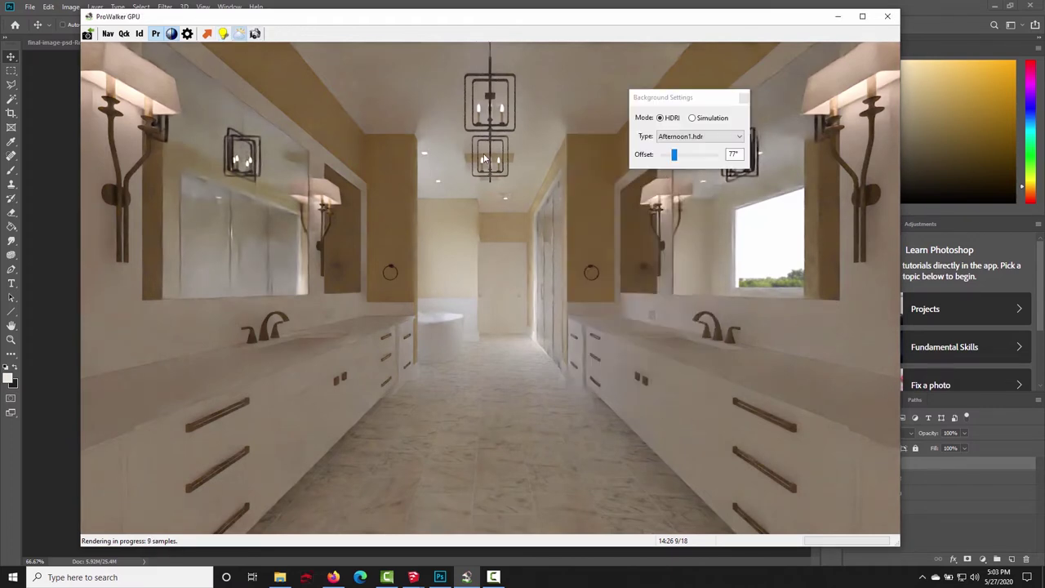
pyautogui.click(743, 99)
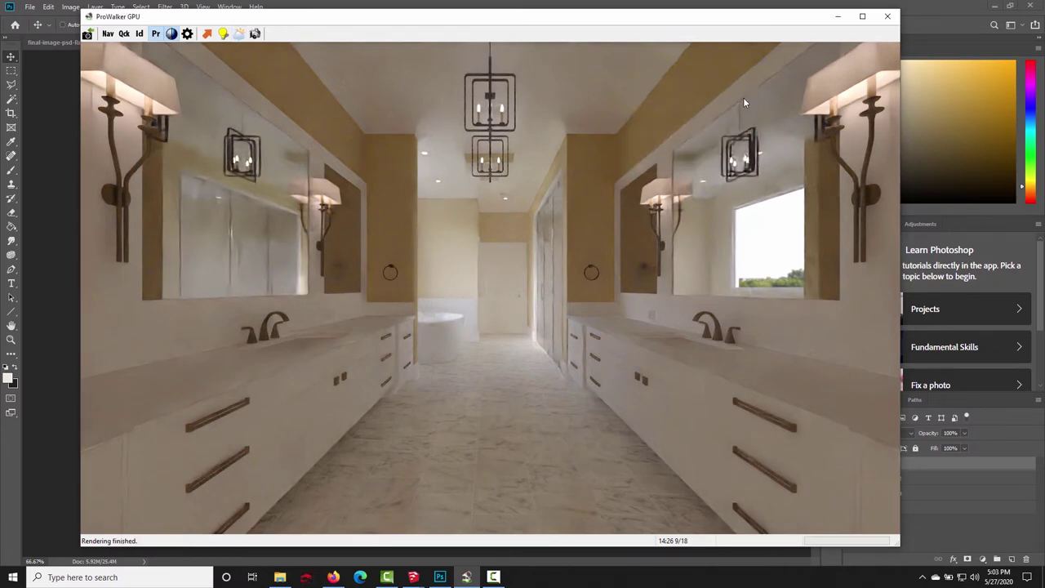
pyautogui.click(155, 34)
pyautogui.click(170, 34)
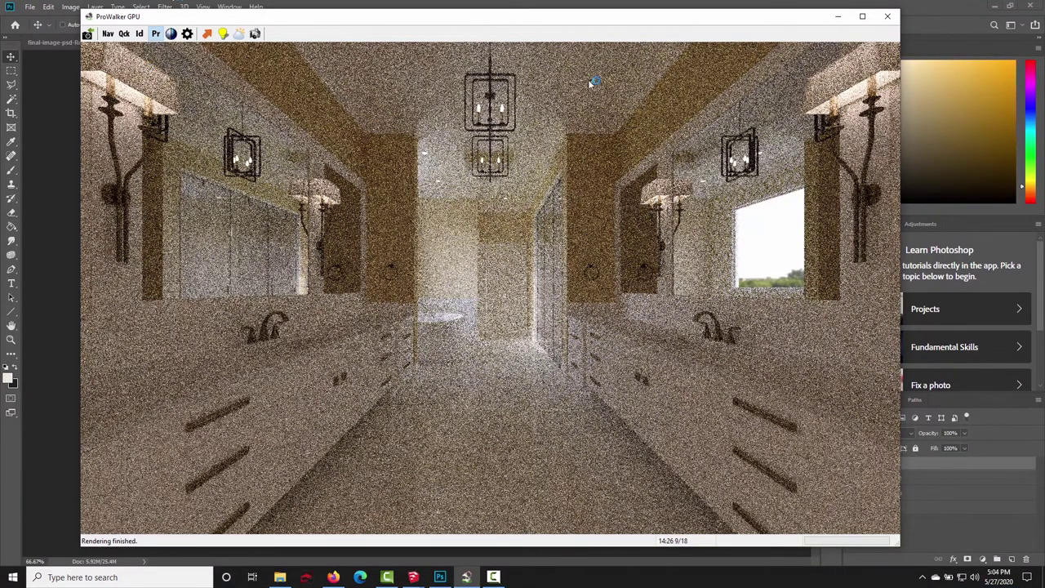
# - Set the rendering termination to 4000 samples in the rendering settings
pyautogui.click(187, 34)
pyautogui.moveTo(481, 222); pyautogui.dragTo(408, 152)
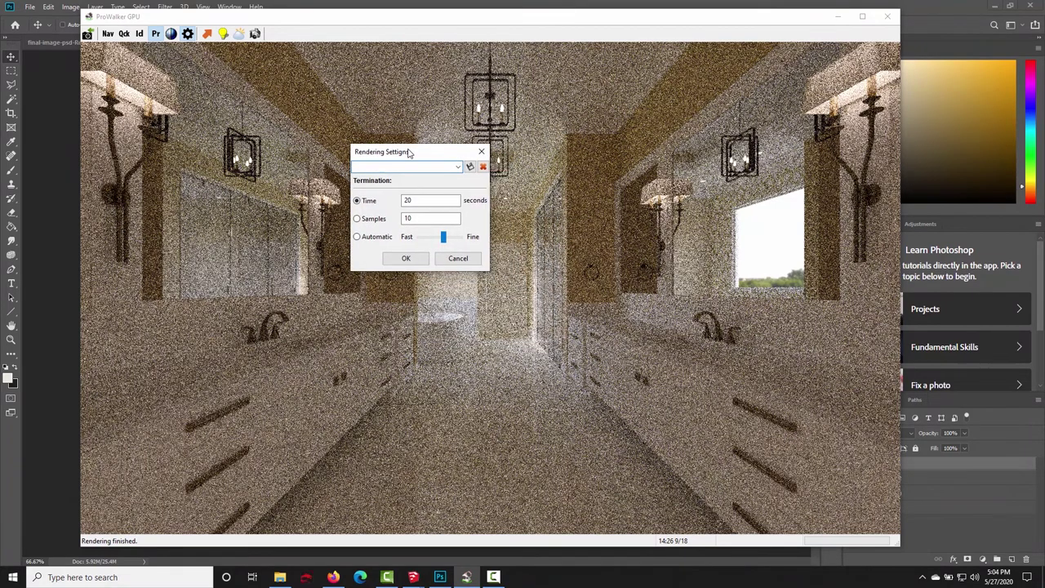
pyautogui.click(358, 219)
pyautogui.doubleClick(426, 220)
pyautogui.write('4000')
pyautogui.click(401, 258)
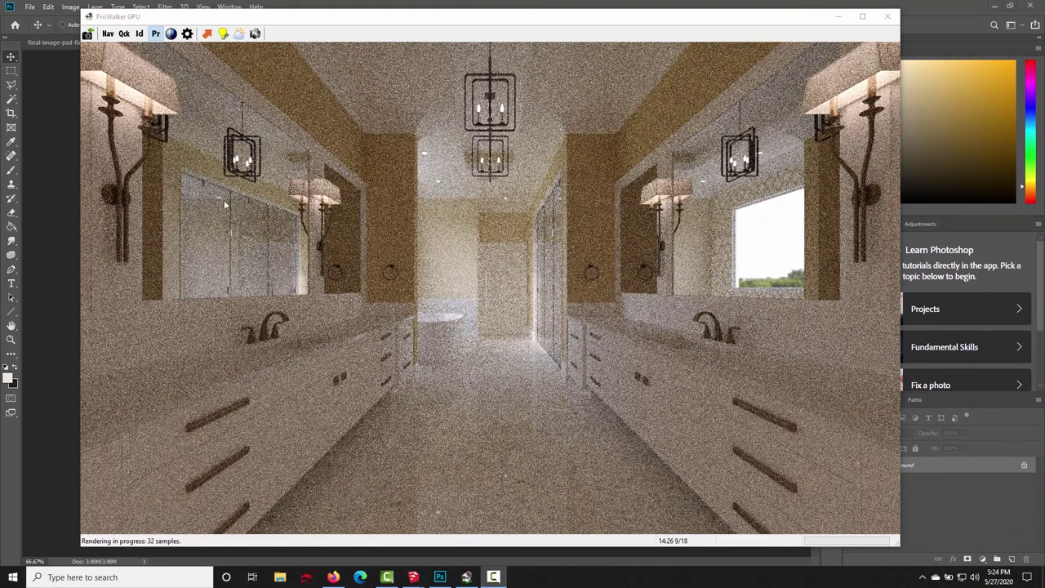
# - Open the output image settings, review the available file formats and keep PNG at Window Size
pyautogui.click(254, 35)
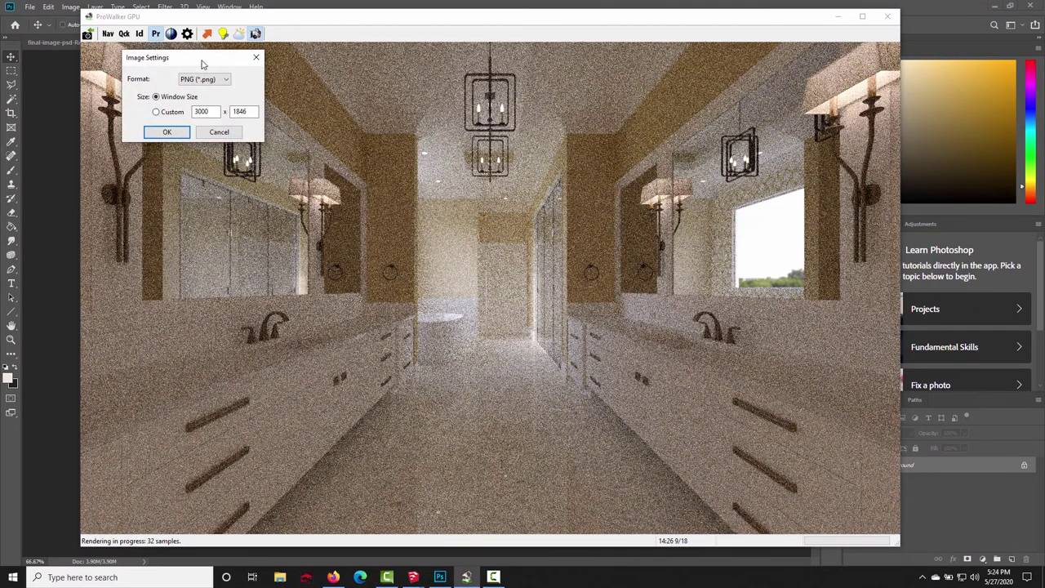
pyautogui.moveTo(201, 62); pyautogui.dragTo(482, 171)
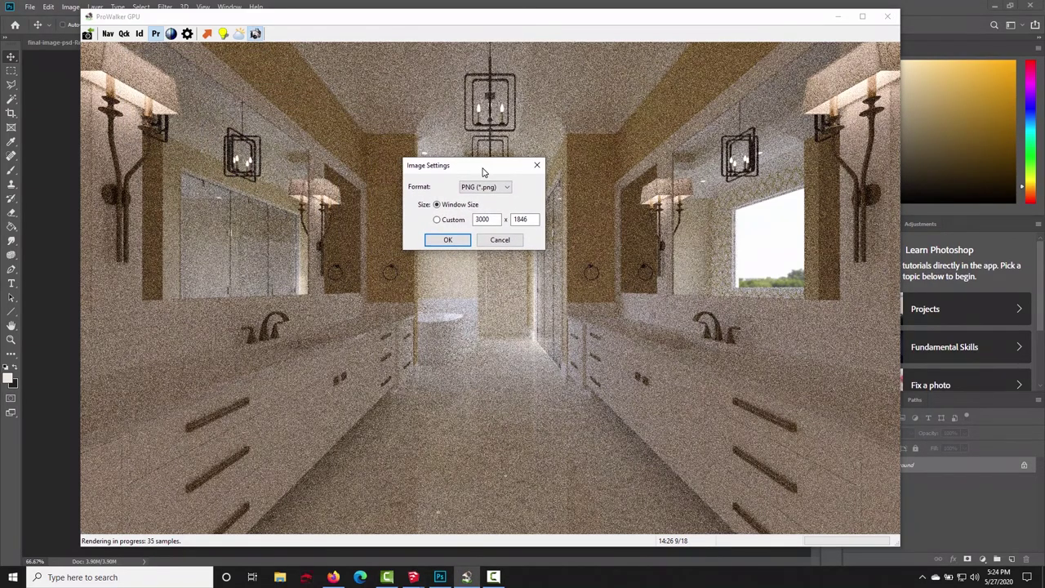
pyautogui.click(506, 188)
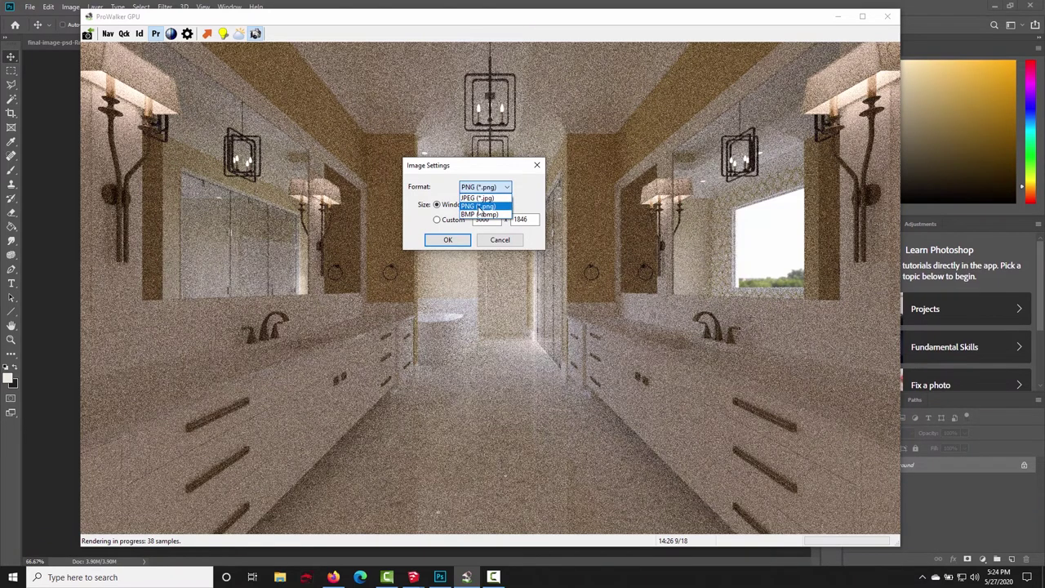
pyautogui.click(438, 205)
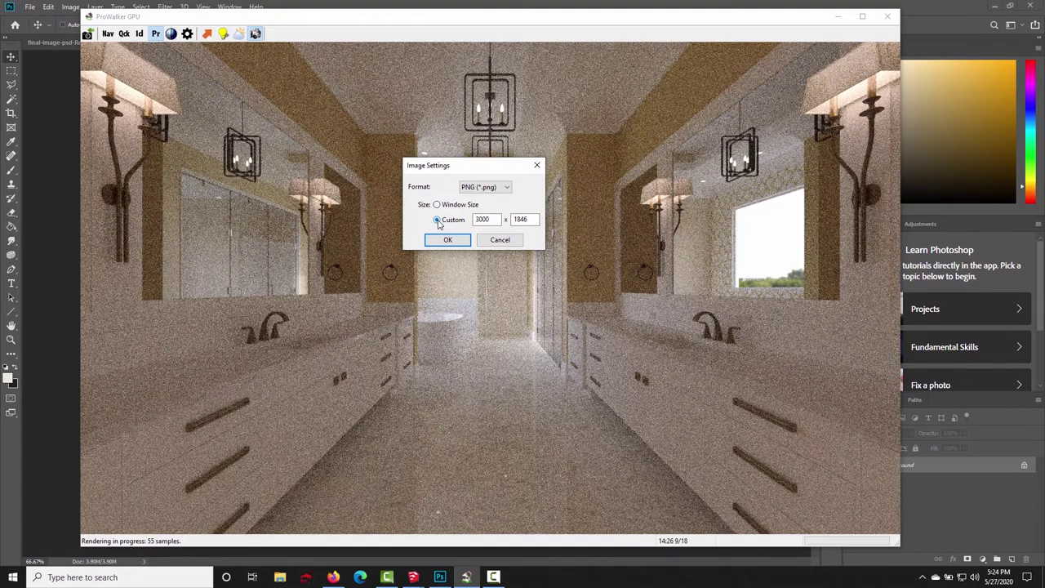
# - Switch the output image size to Custom and enter 12 for the width and 18 for the height
pyautogui.click(437, 221)
pyautogui.moveTo(494, 219); pyautogui.dragTo(484, 214)
pyautogui.write('12')
pyautogui.press('Tab')
pyautogui.write('18')
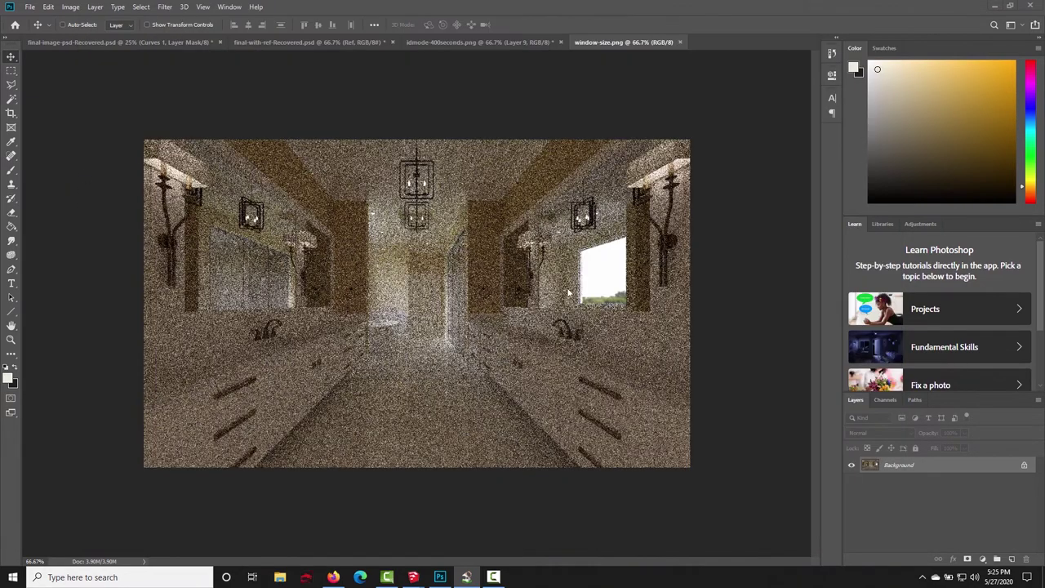
# - Switch to Photoshop and work out the proportional height of window-size.png in Image Size, using pixels and a width of 2500
pyautogui.click(463, 287)
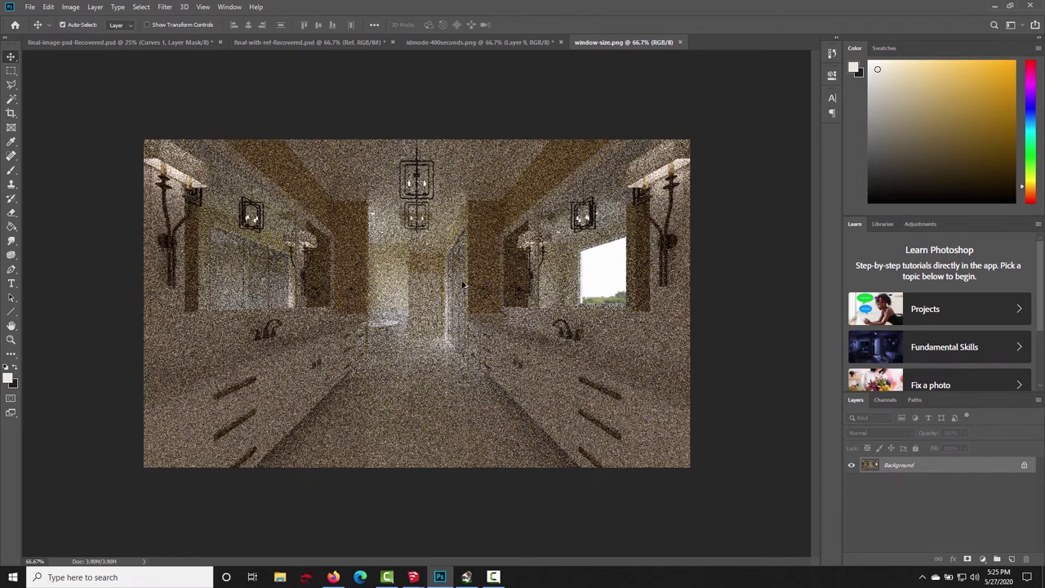
pyautogui.hotkey('ctrl', 'alt', 'i')
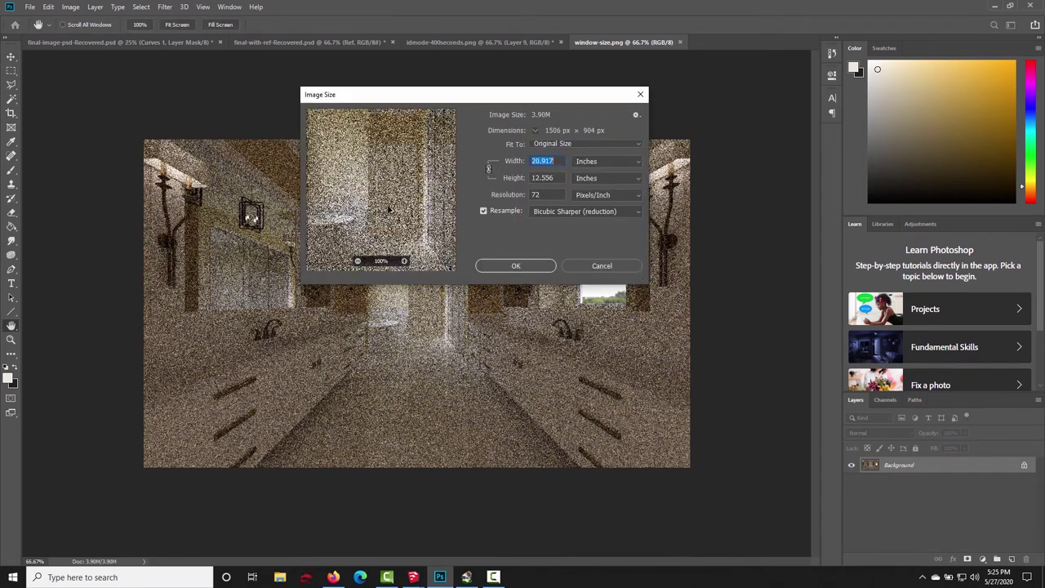
pyautogui.click(583, 163)
pyautogui.click(583, 181)
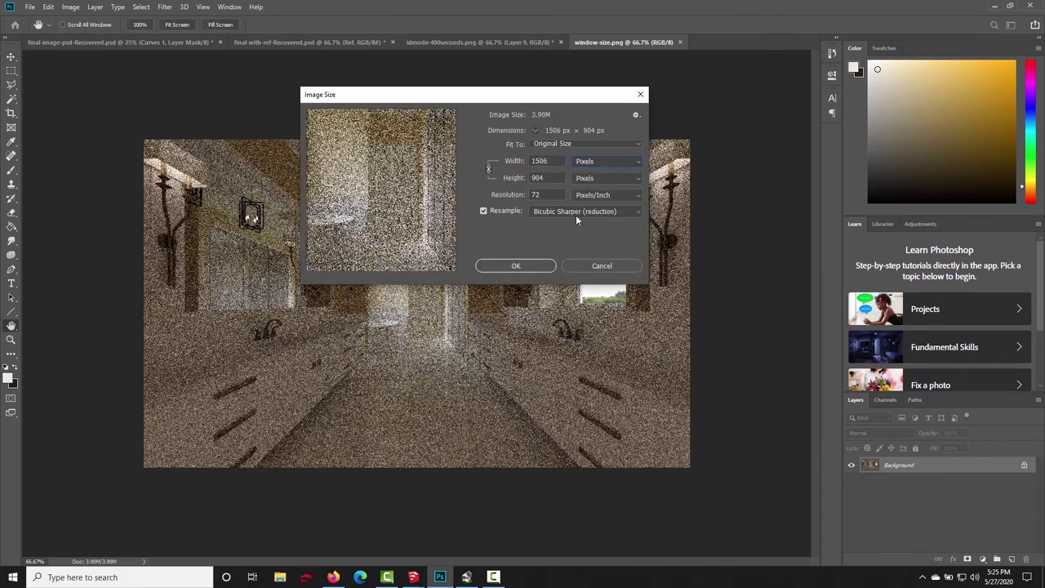
pyautogui.doubleClick(555, 160)
pyautogui.write('2500')
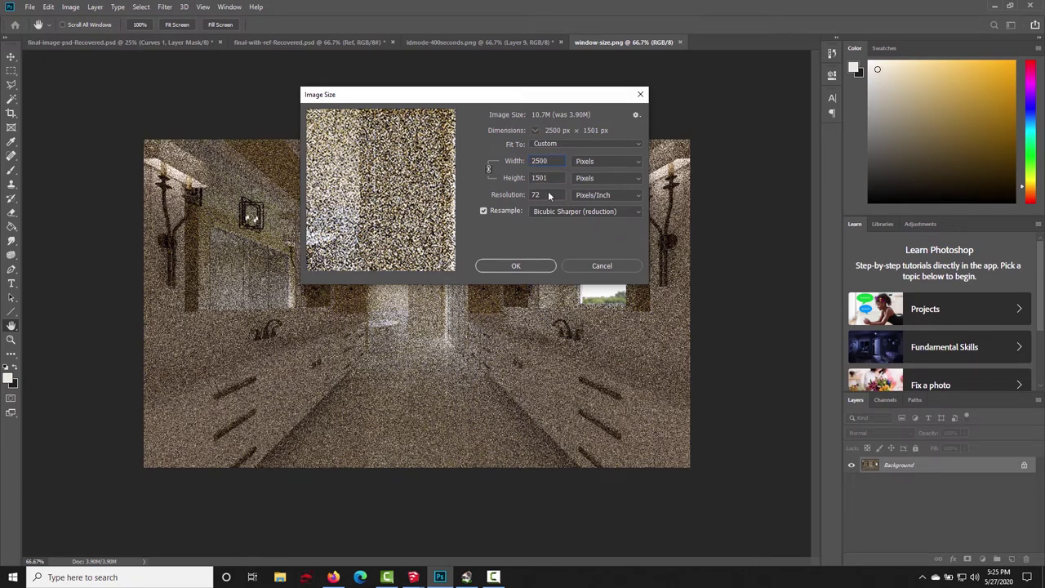
# - Return to ProWalker GPU and set the custom output image size to 2500 x 1501, accepting the image settings
pyautogui.click(466, 577)
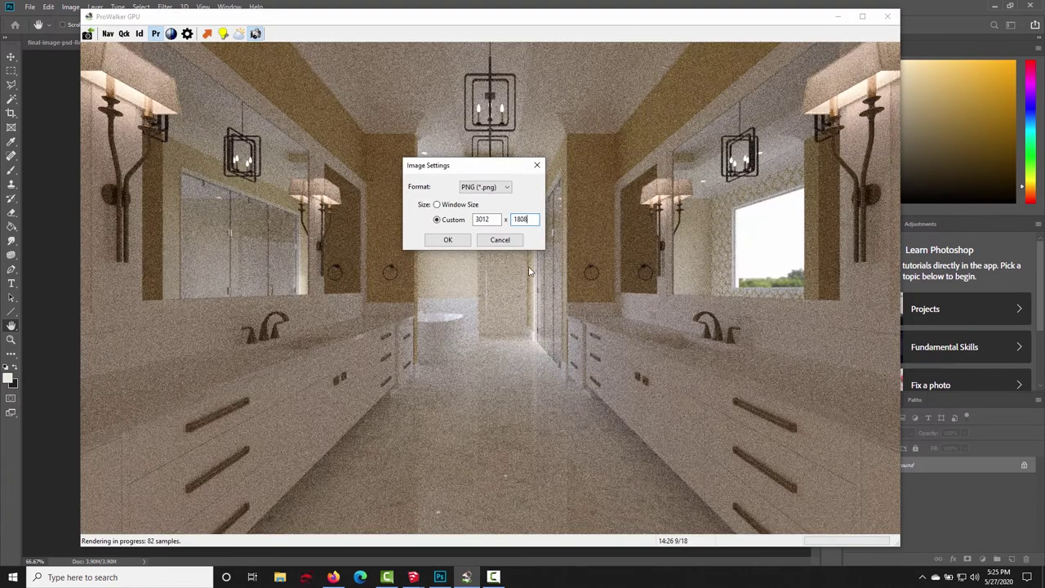
pyautogui.doubleClick(495, 219)
pyautogui.write('2500')
pyautogui.doubleClick(522, 219)
pyautogui.write('1501')
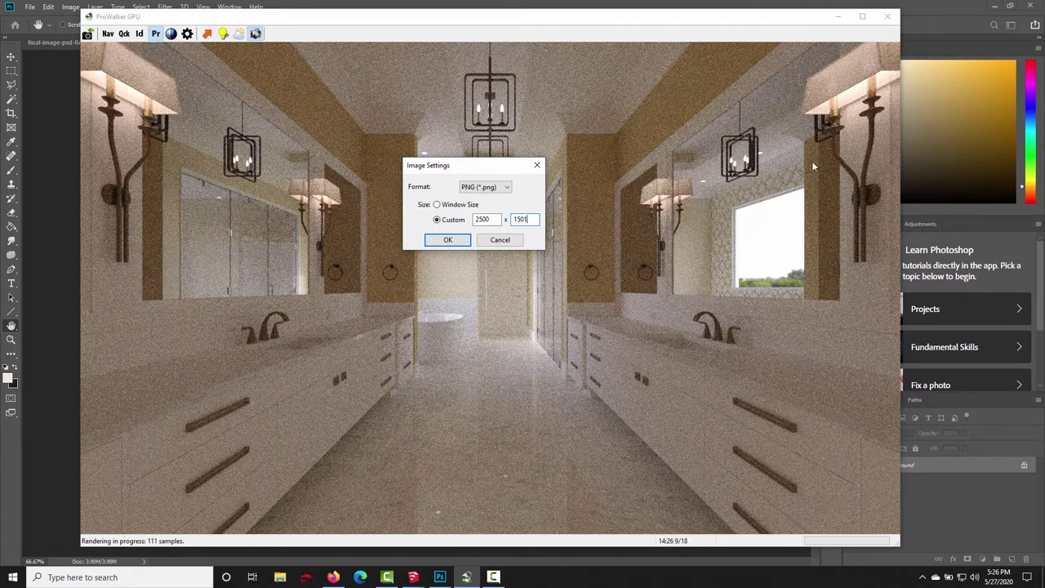
pyautogui.click(449, 241)
# - Save the render output as a PNG named render-example in the Metrie bathroom folder
pyautogui.write('render')
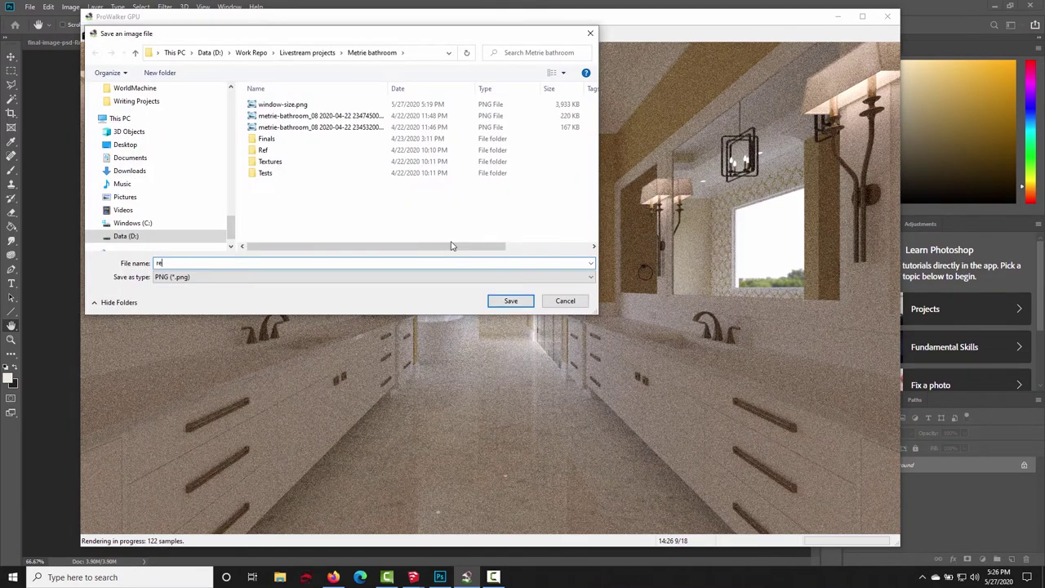
pyautogui.write('-example')
pyautogui.press('Return')
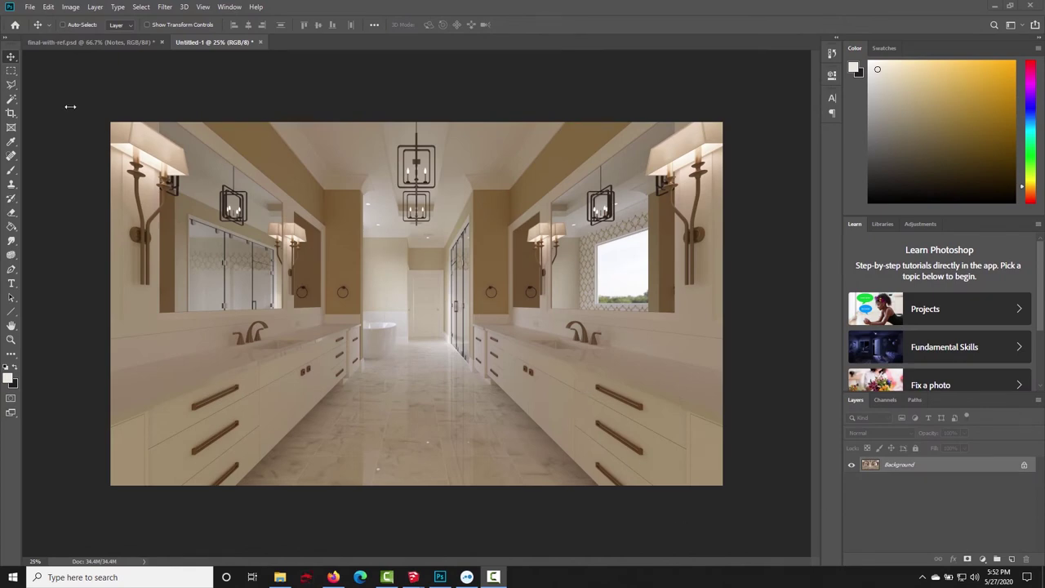
# - Compare the final render in Untitled-1 with the reference photo in final-with-ref.psd in Photoshop
pyautogui.click(10, 59)
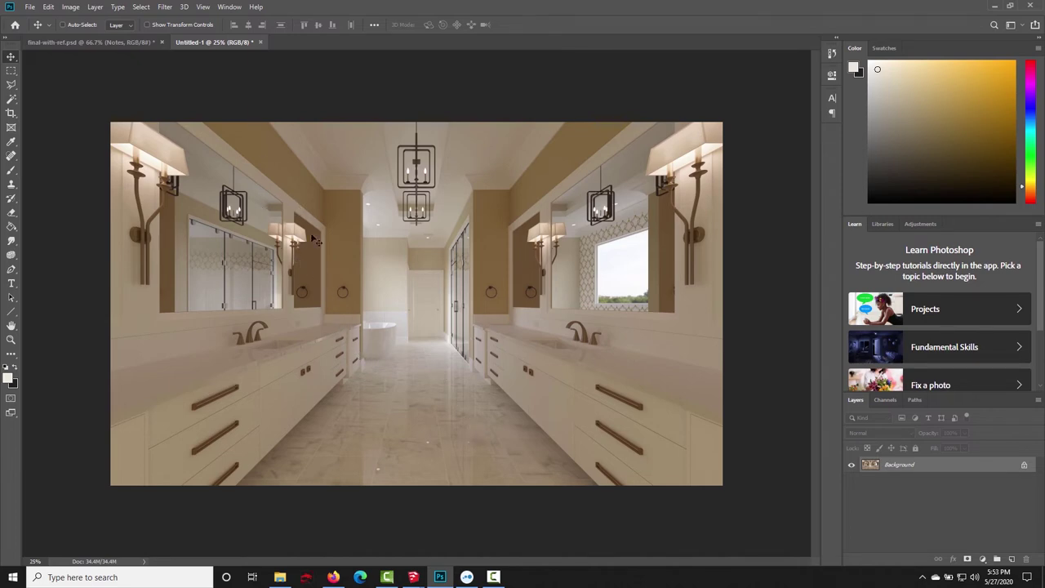
pyautogui.click(129, 45)
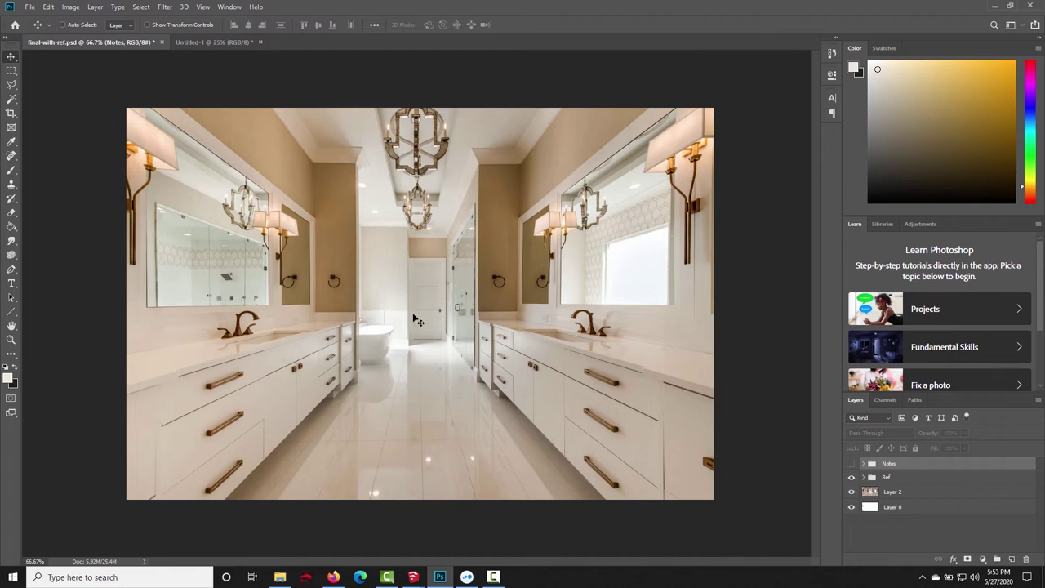
pyautogui.click(213, 45)
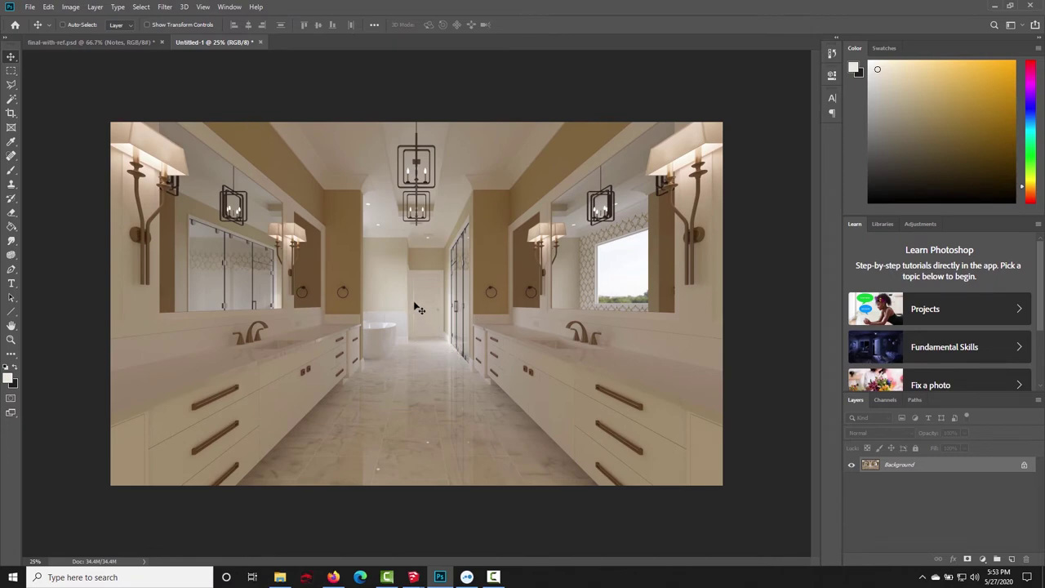
pyautogui.click(125, 41)
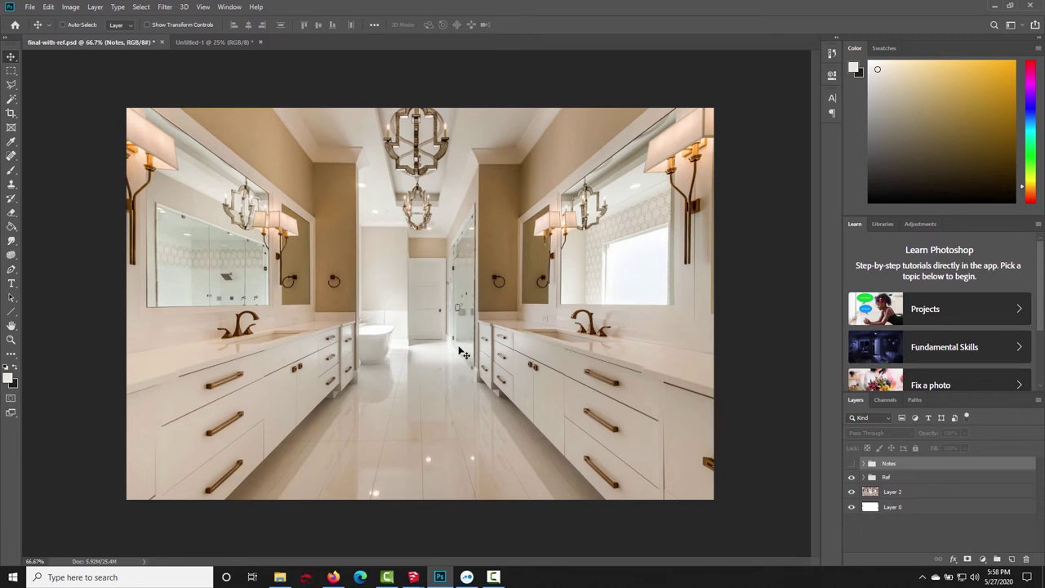
pyautogui.click(203, 45)
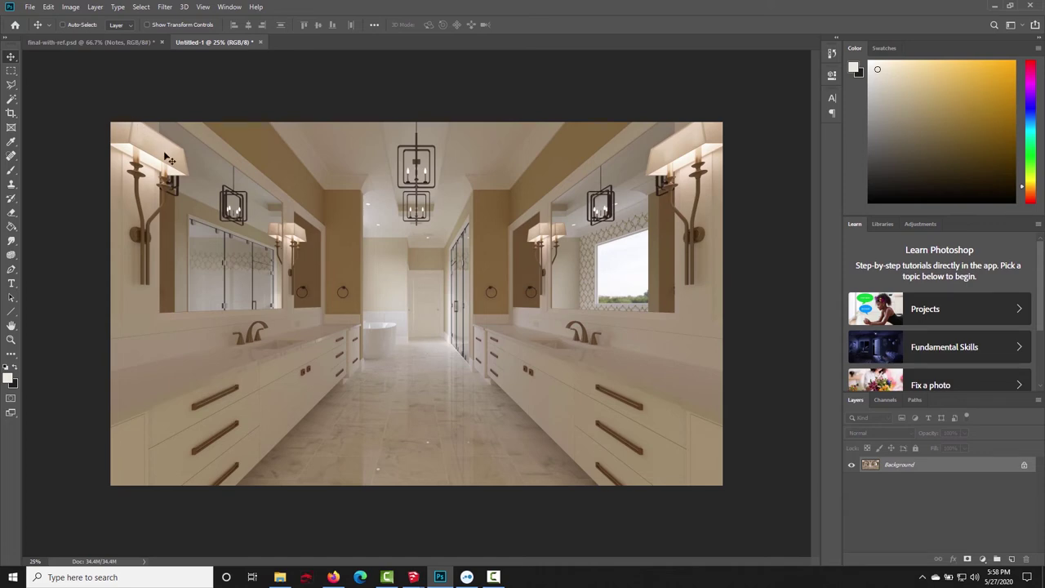
# - Add a Levels adjustment layer above the Background render in Untitled-1, keeping the default layer options
pyautogui.click(72, 8)
pyautogui.moveTo(94, 8)
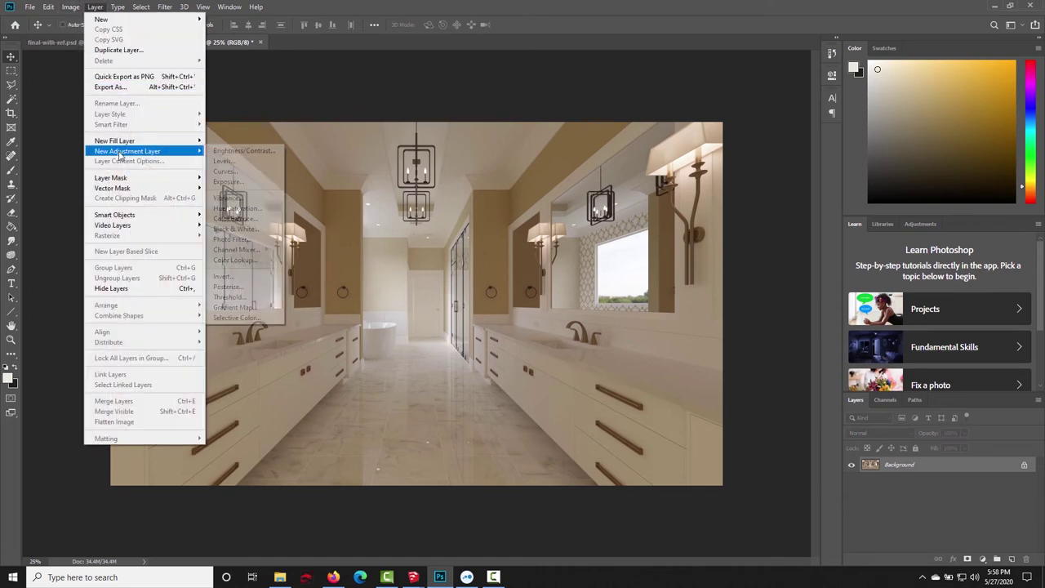
pyautogui.moveTo(128, 151)
pyautogui.click(243, 161)
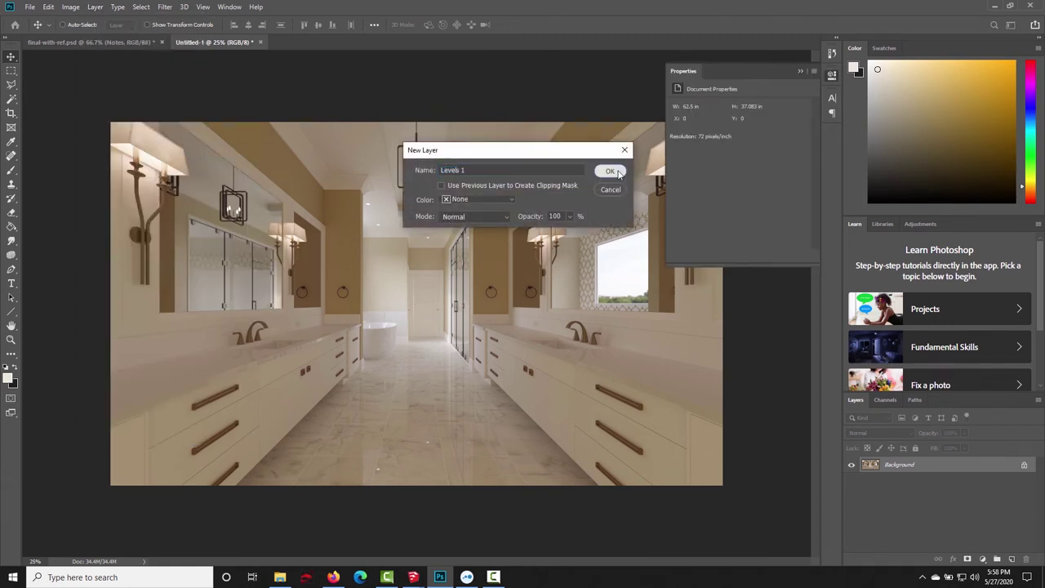
pyautogui.click(608, 171)
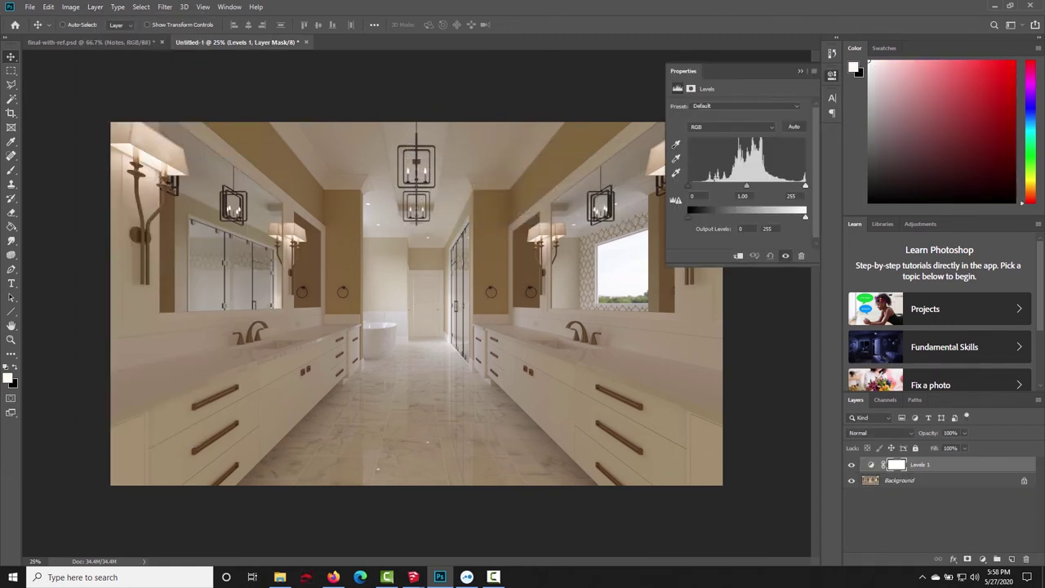
# - Try setting the Levels white point by sampling the white patterned wall tile reflected in the mirror
pyautogui.click(676, 173)
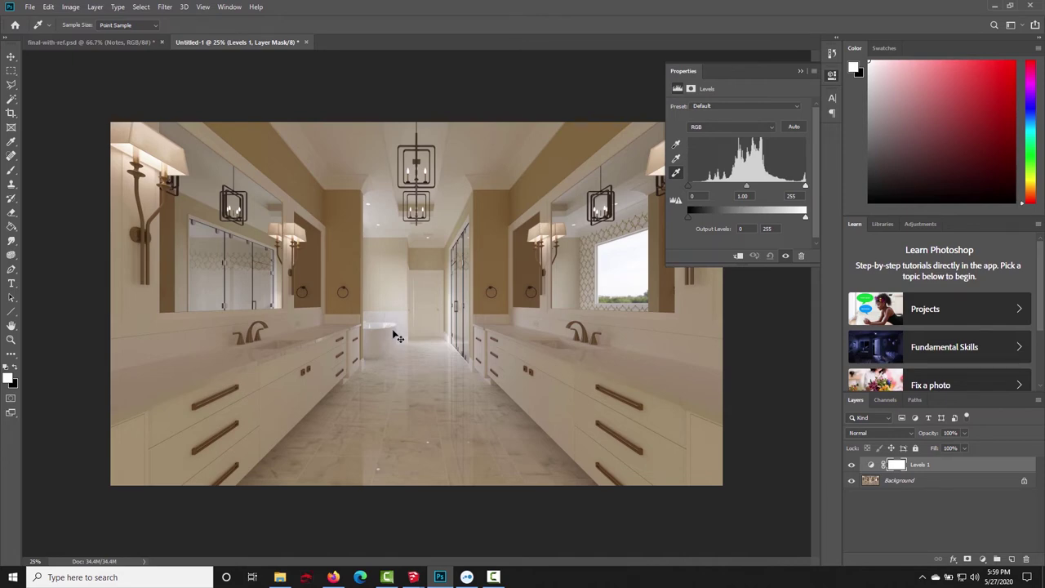
pyautogui.keyDown('alt'); pyautogui.scroll(4, 393, 332); pyautogui.keyUp('alt')
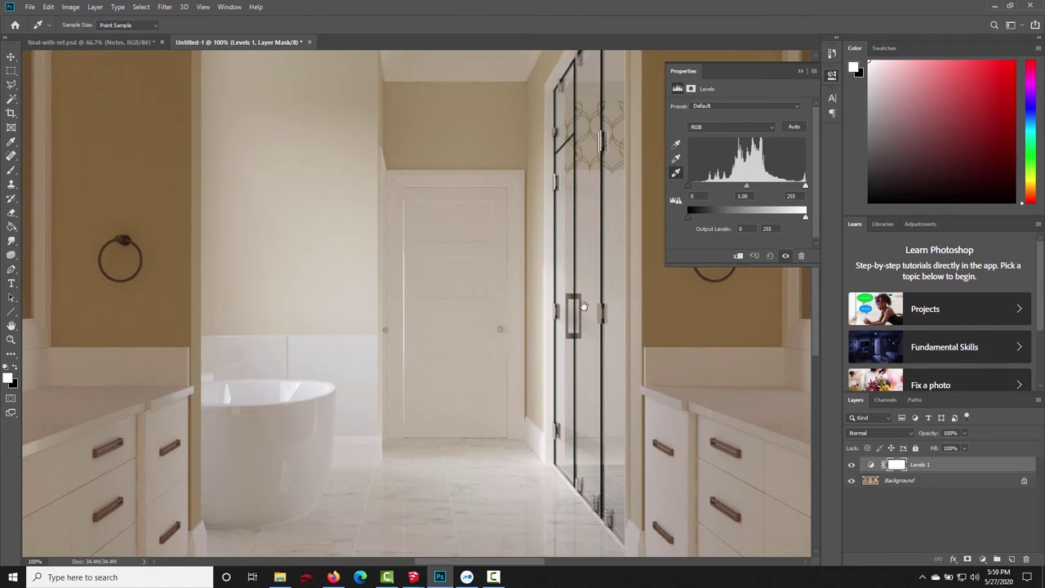
pyautogui.moveTo(581, 308); pyautogui.dragTo(58, 366)
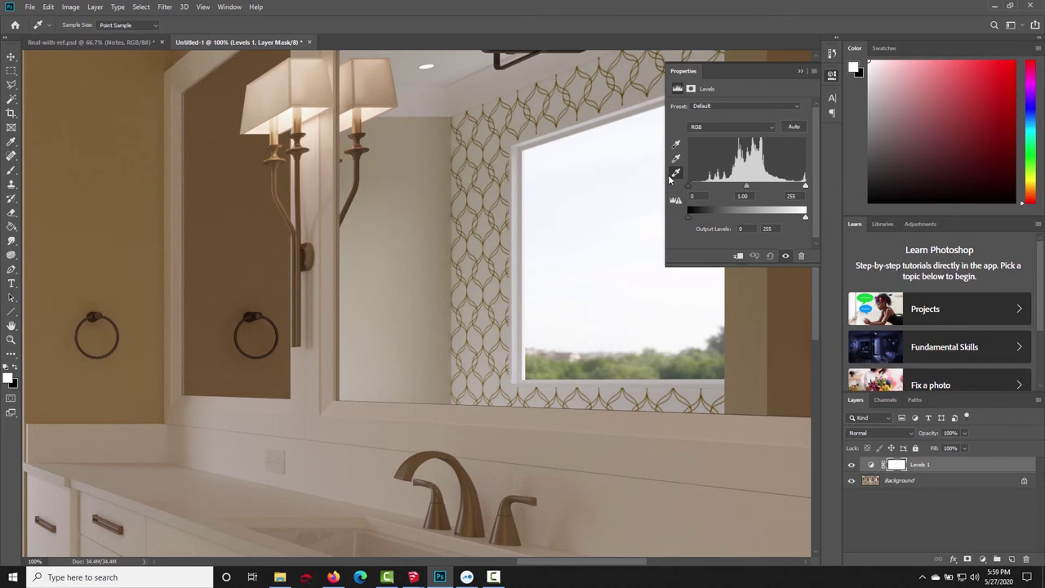
pyautogui.press('v')
pyautogui.click(675, 172)
pyautogui.click(471, 204)
pyautogui.moveTo(133, 441); pyautogui.dragTo(212, 413)
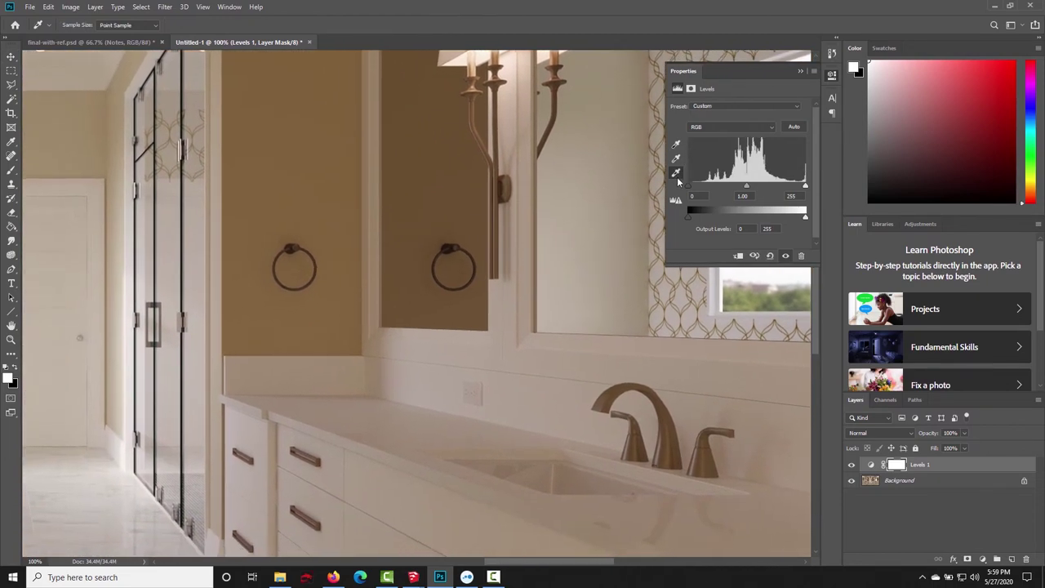
# - Resample the Levels white point from the bright area around the bathtub and raise the shadow input level slightly
pyautogui.click(675, 173)
pyautogui.click(674, 173)
pyautogui.moveTo(273, 334); pyautogui.dragTo(585, 424)
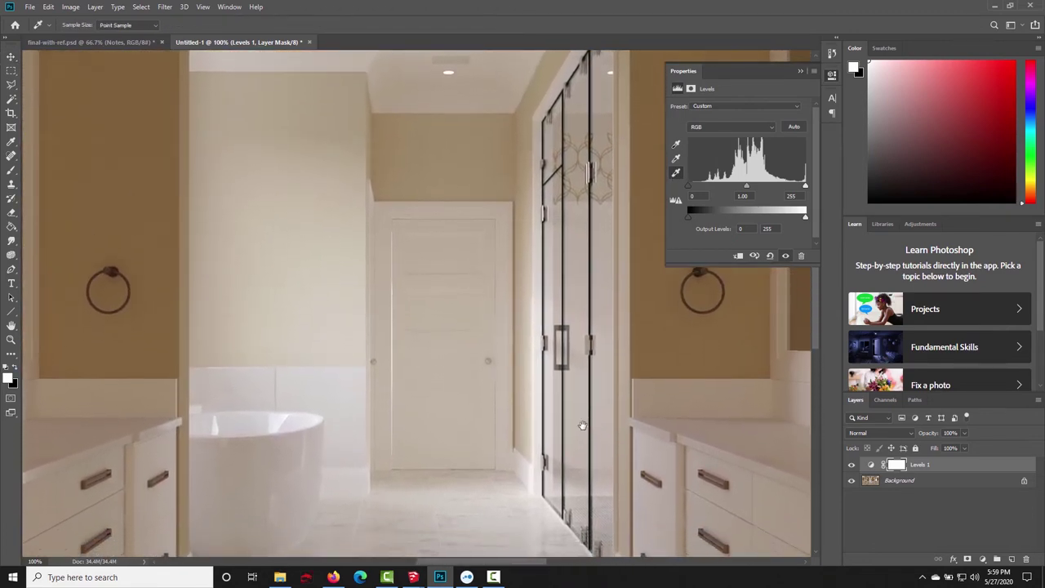
pyautogui.hotkey('ctrl', '+')
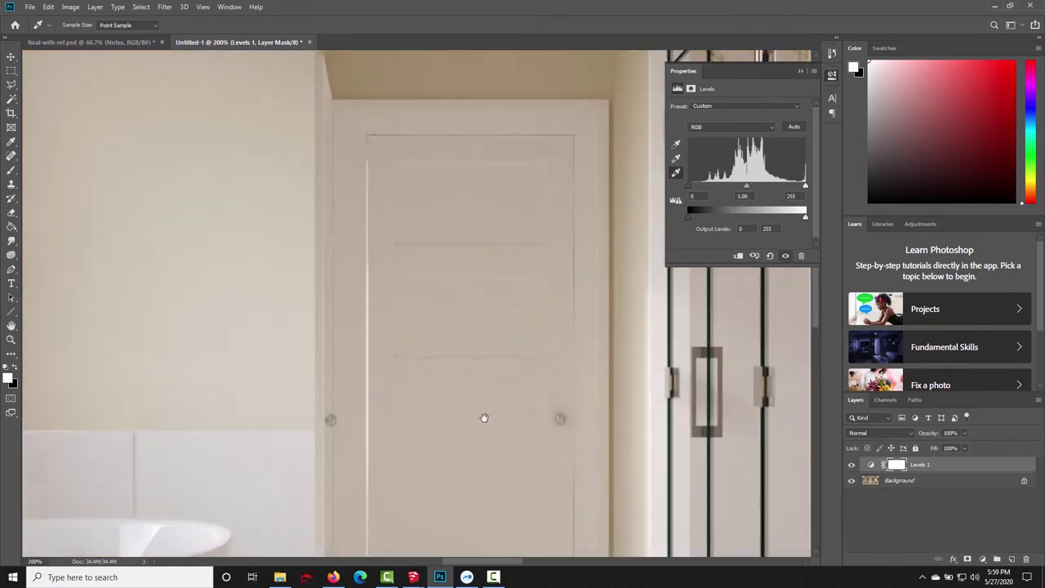
pyautogui.moveTo(223, 508); pyautogui.dragTo(468, 247)
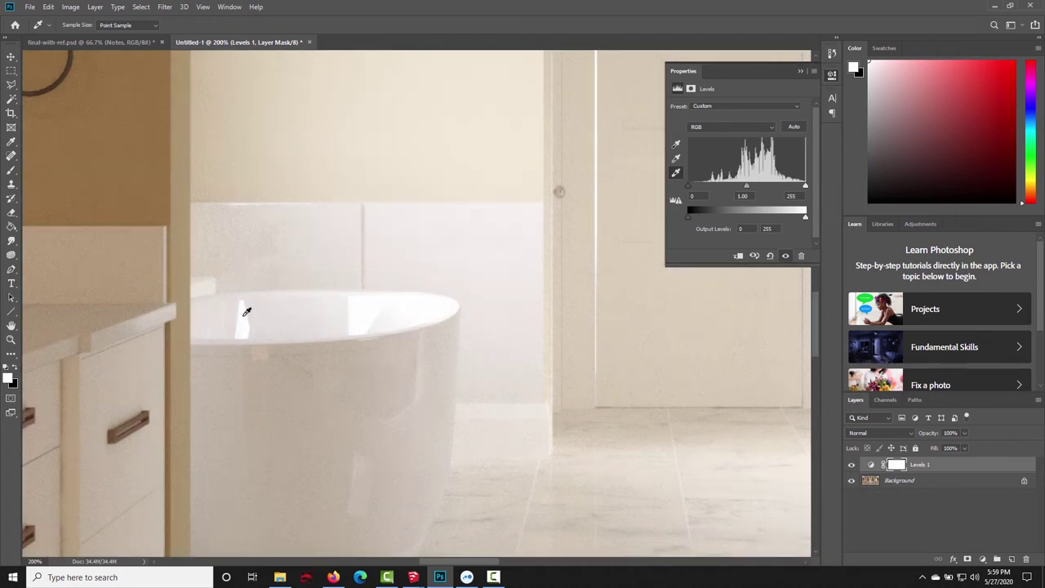
pyautogui.hotkey('ctrl', '-')
pyautogui.hotkey('ctrl', '-')
pyautogui.hotkey('ctrl', '-')
pyautogui.hotkey('ctrl', '-')
pyautogui.hotkey('ctrl', '-')
pyautogui.hotkey('ctrl', '-')
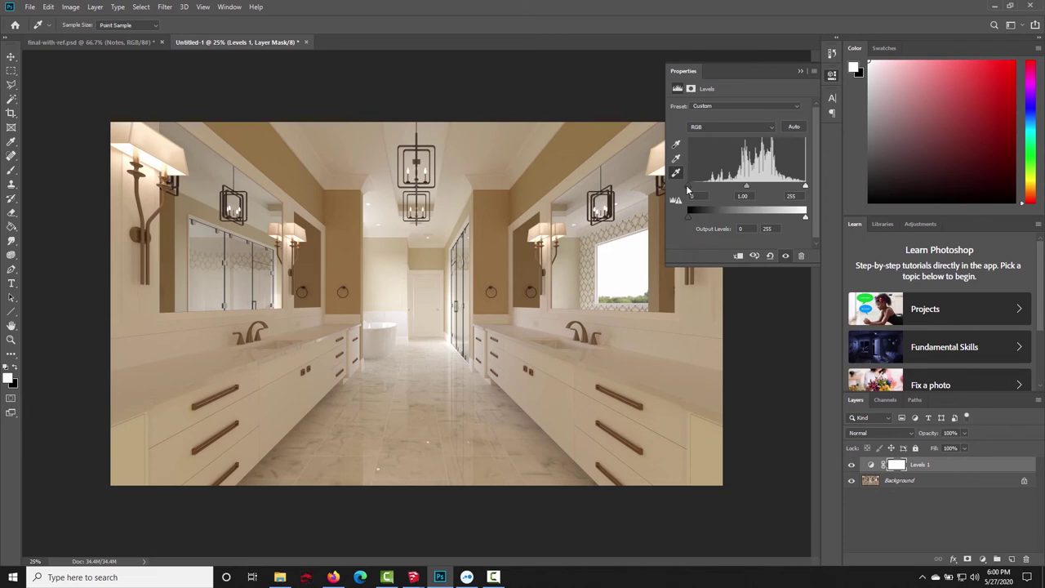
pyautogui.moveTo(687, 186)
pyautogui.mouseDown()
pyautogui.moveTo(706, 189)
pyautogui.moveTo(689, 193)
pyautogui.mouseUp()
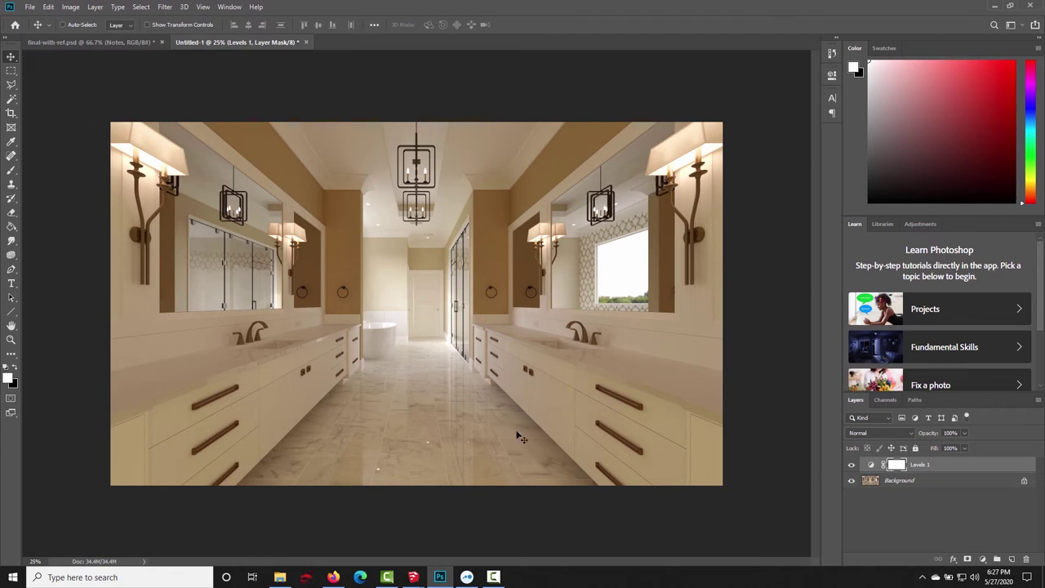
# - Copy the whole merged image, paste it as a new top layer and toggle that layer's visibility to check it
pyautogui.hotkey('ctrl', 'a')
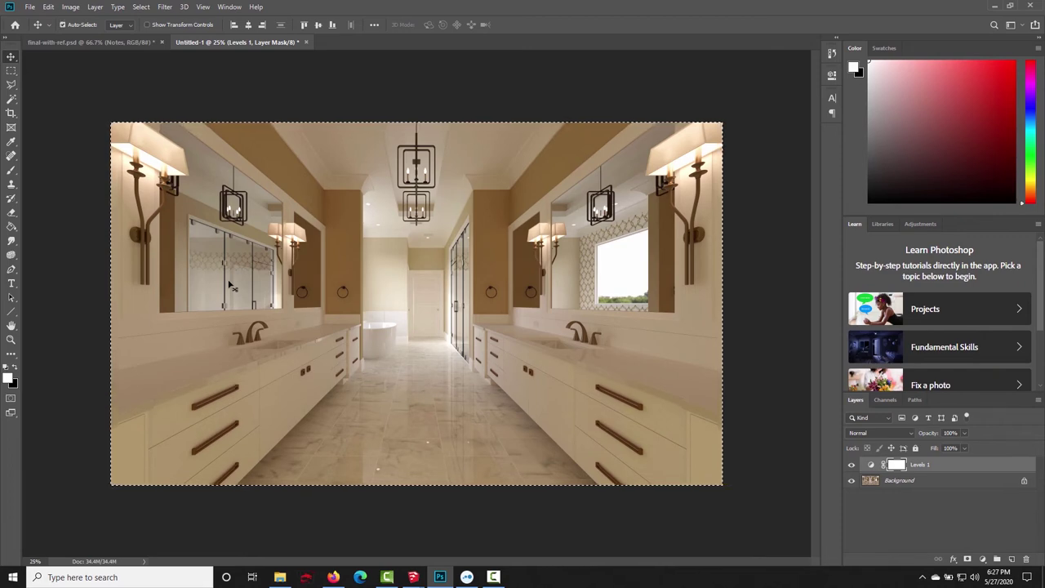
pyautogui.hotkey('ctrl', 'shift', 'c')
pyautogui.hotkey('ctrl', 'v')
pyautogui.click(851, 464)
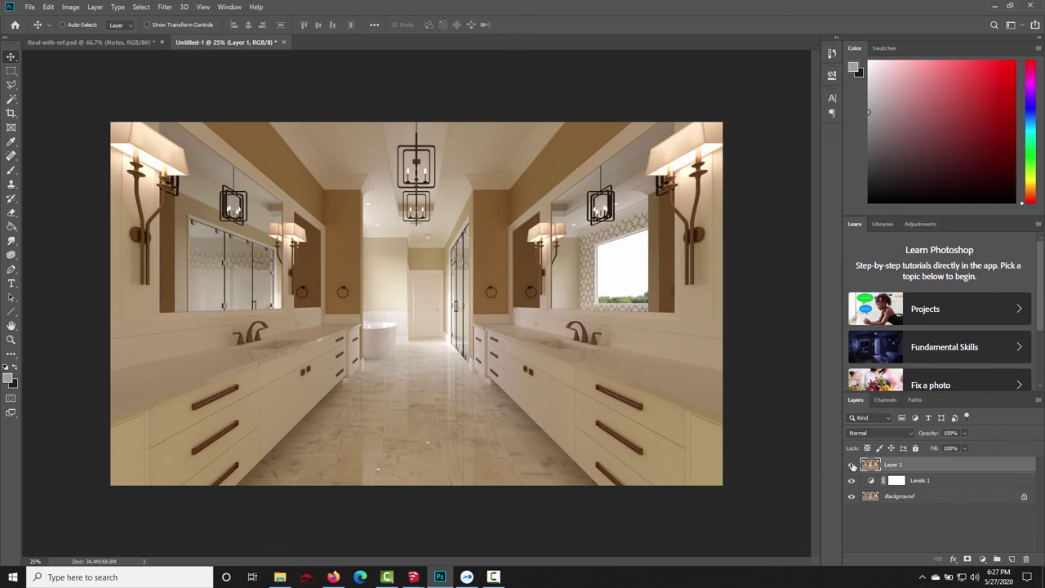
pyautogui.click(851, 464)
# - Apply the Camera Raw Filter to Layer 1, starting from Auto white balance, with temperature -12 and contrast +18
pyautogui.click(164, 6)
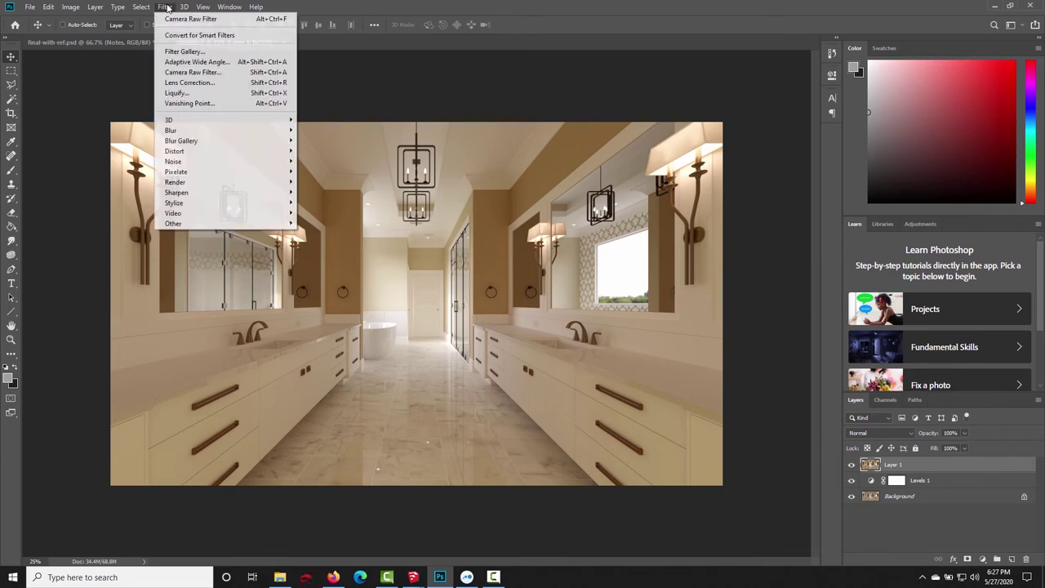
pyautogui.click(187, 73)
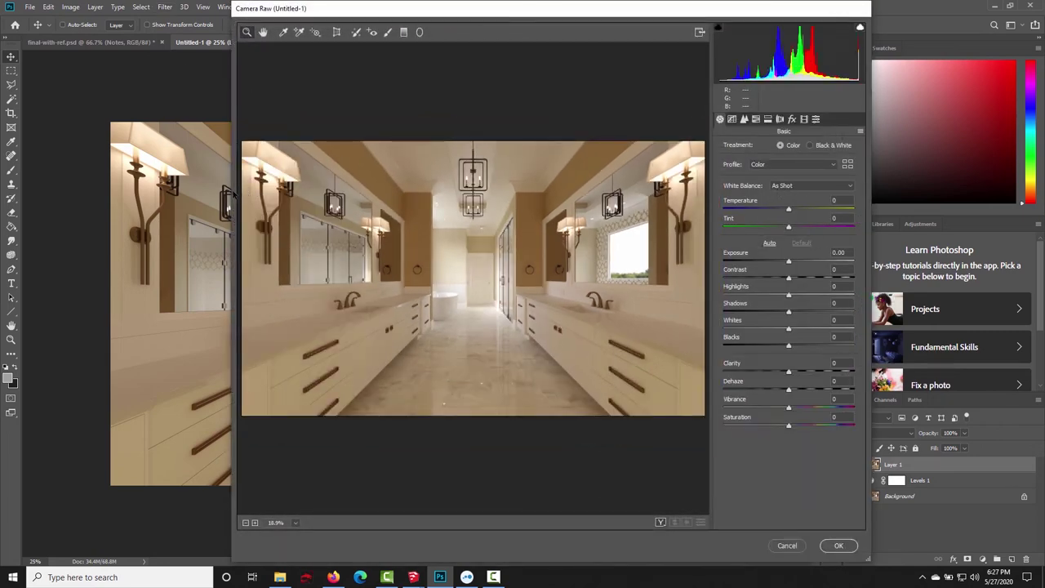
pyautogui.click(807, 186)
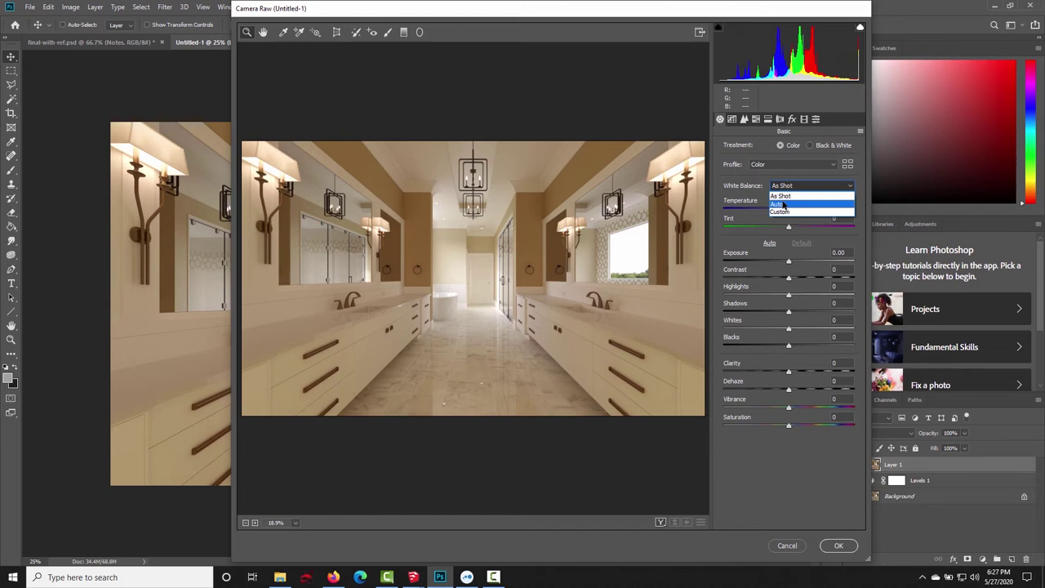
pyautogui.click(782, 204)
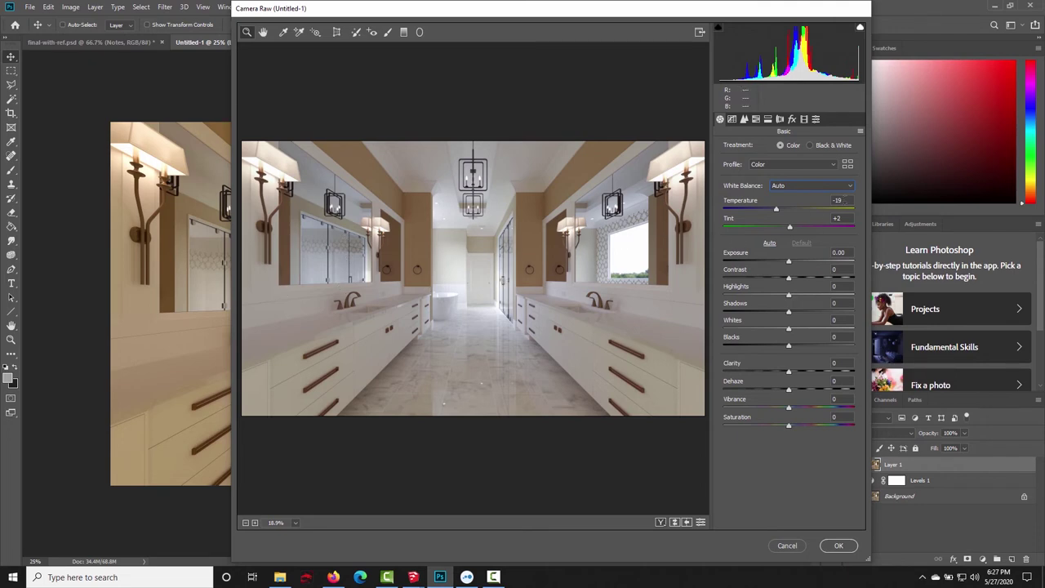
pyautogui.press('Tab')
pyautogui.write('-12')
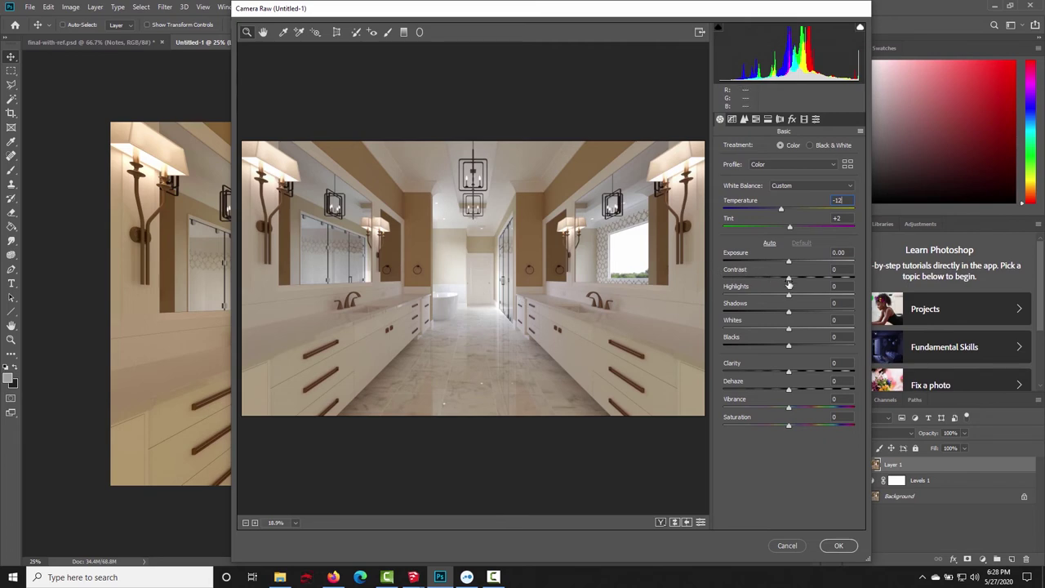
pyautogui.moveTo(788, 280)
pyautogui.mouseDown()
pyautogui.moveTo(809, 280)
pyautogui.moveTo(799, 281)
pyautogui.mouseUp()
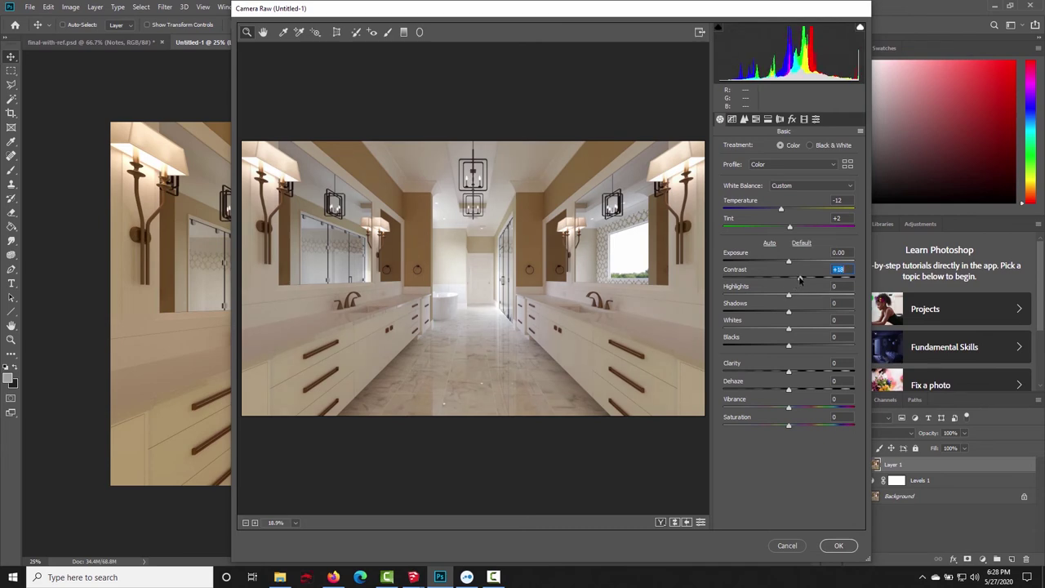
pyautogui.press('Return')
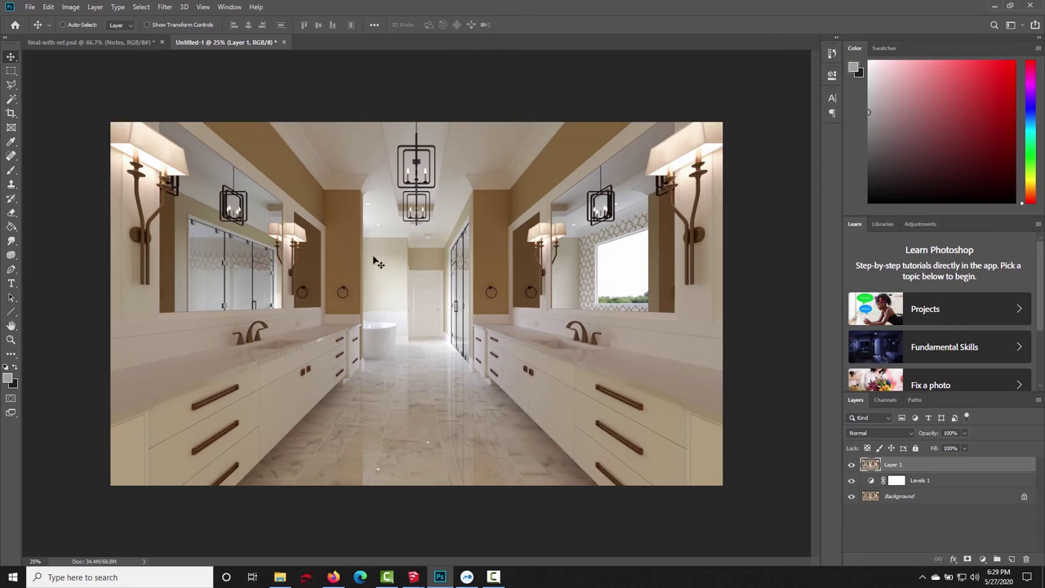
# - Bring up the final-with-ref.psd document to compare its bathroom image with the edited render
pyautogui.click(92, 43)
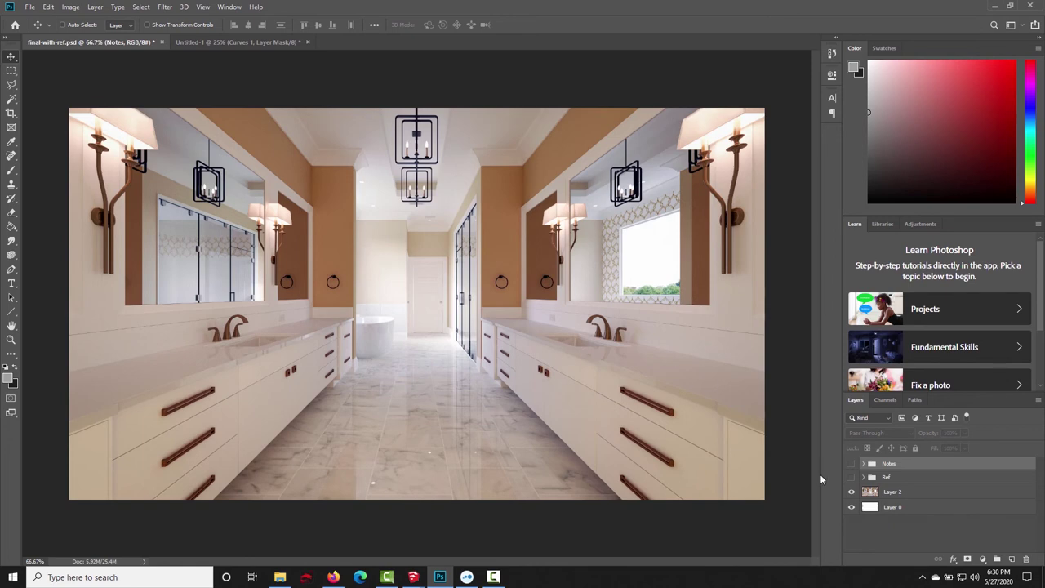
# - Show the Ref group in final-with-ref.psd and compare the reference photo repeatedly with the edited render in Untitled-1
pyautogui.click(851, 478)
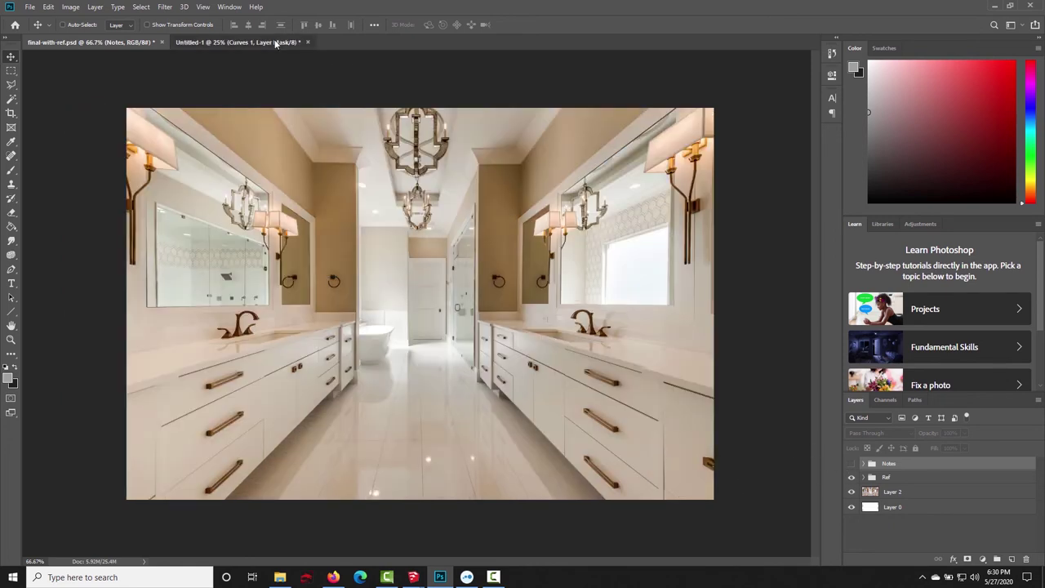
pyautogui.click(276, 42)
pyautogui.click(123, 41)
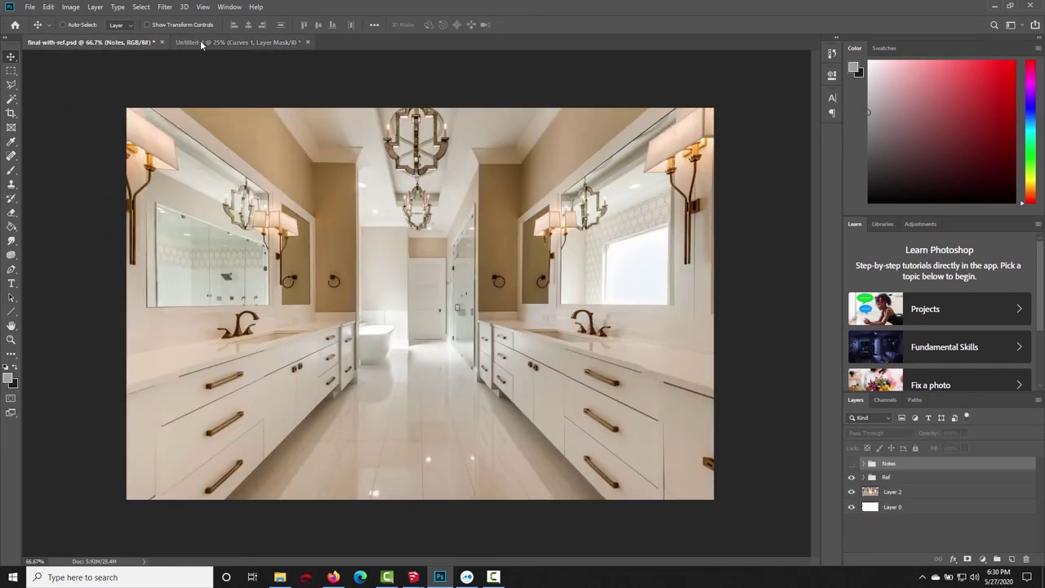
pyautogui.click(204, 41)
pyautogui.click(123, 39)
pyautogui.click(217, 42)
pyautogui.click(121, 44)
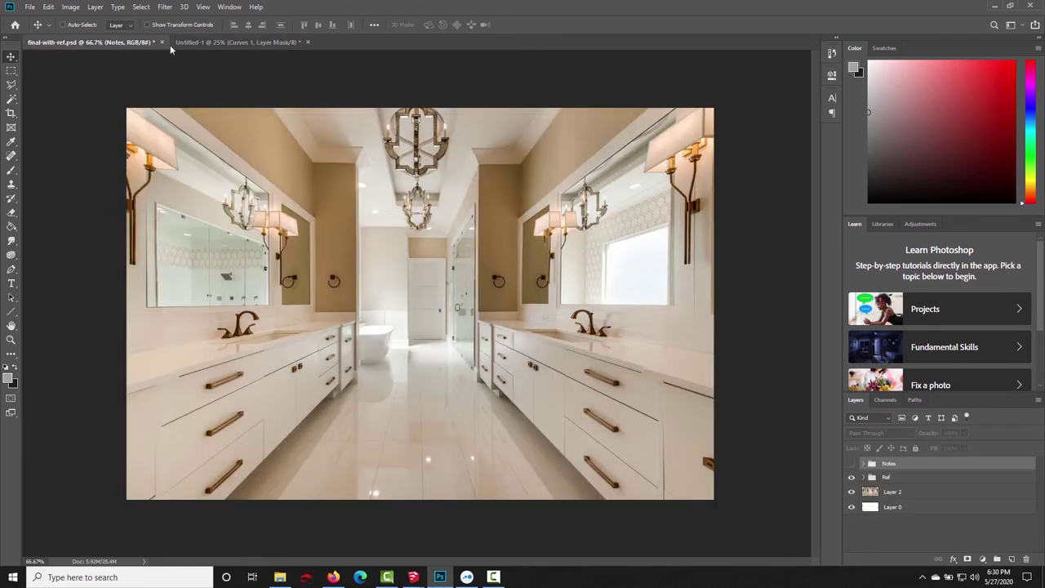
pyautogui.click(211, 43)
pyautogui.click(127, 43)
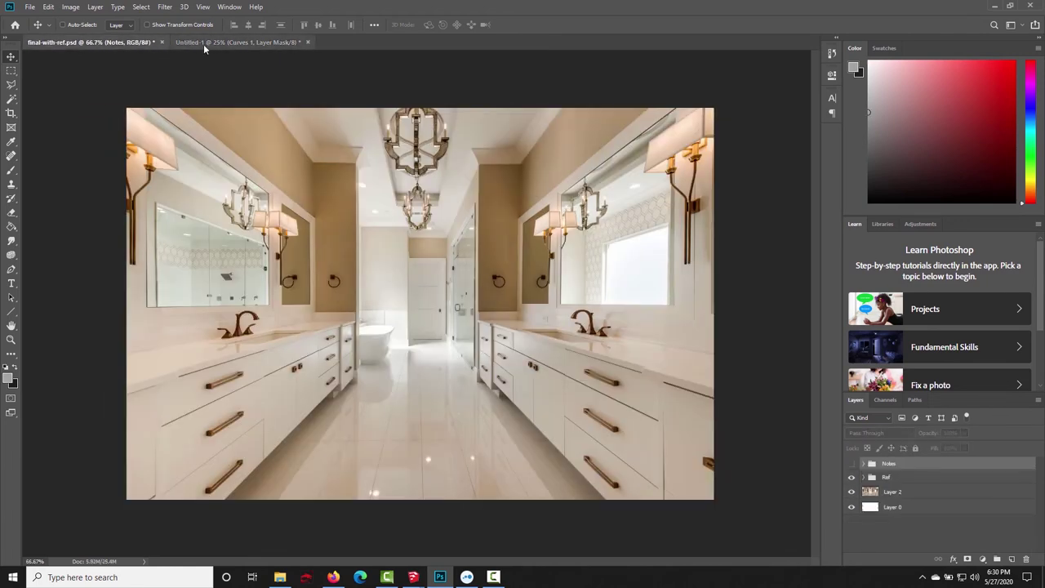
pyautogui.click(203, 44)
pyautogui.click(122, 43)
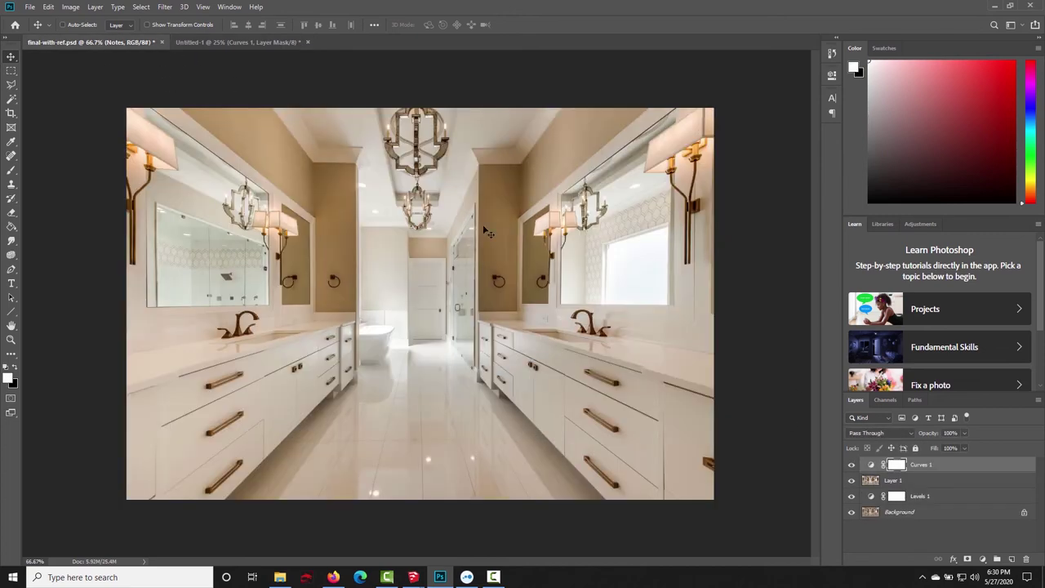
# - Toggle the Ref group's visibility to compare the original render with the reference photo and return to Untitled-1
pyautogui.click(851, 464)
pyautogui.click(851, 463)
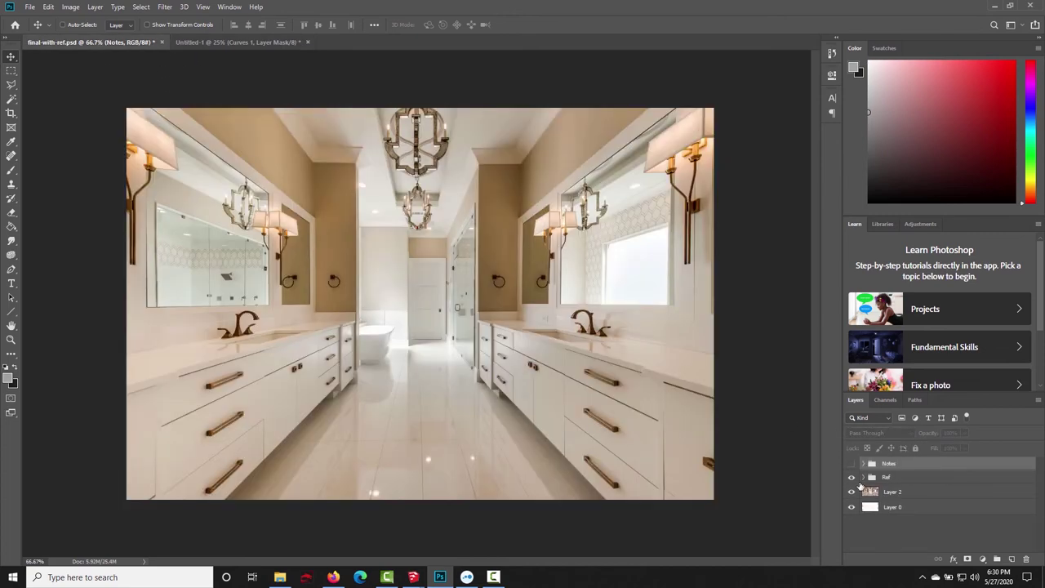
pyautogui.click(852, 476)
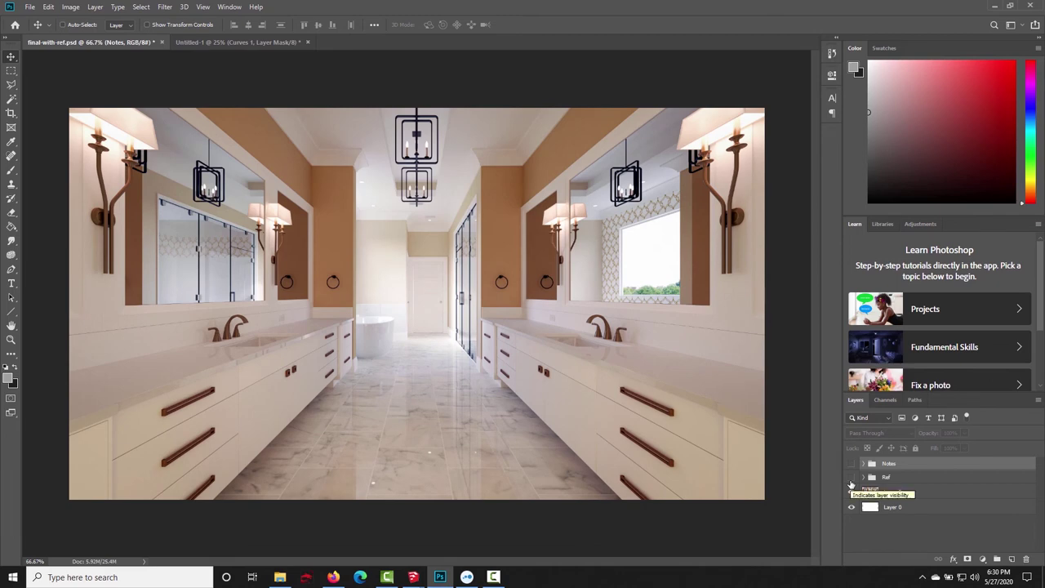
pyautogui.click(851, 489)
pyautogui.click(247, 43)
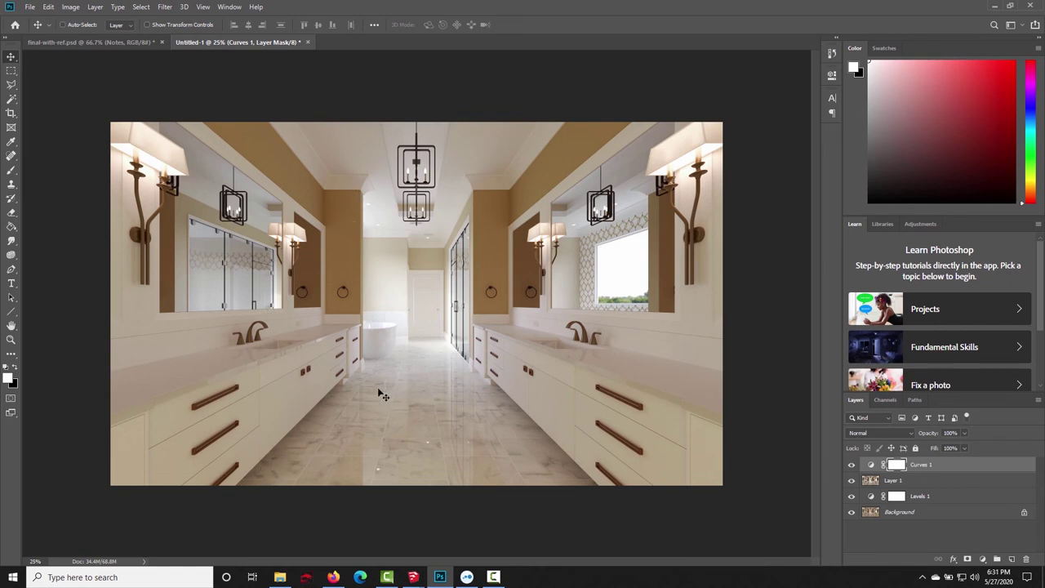
# - Compare the render with its Photo Filter adjustment against the reference photo in final-with-ref.psd
pyautogui.click(213, 41)
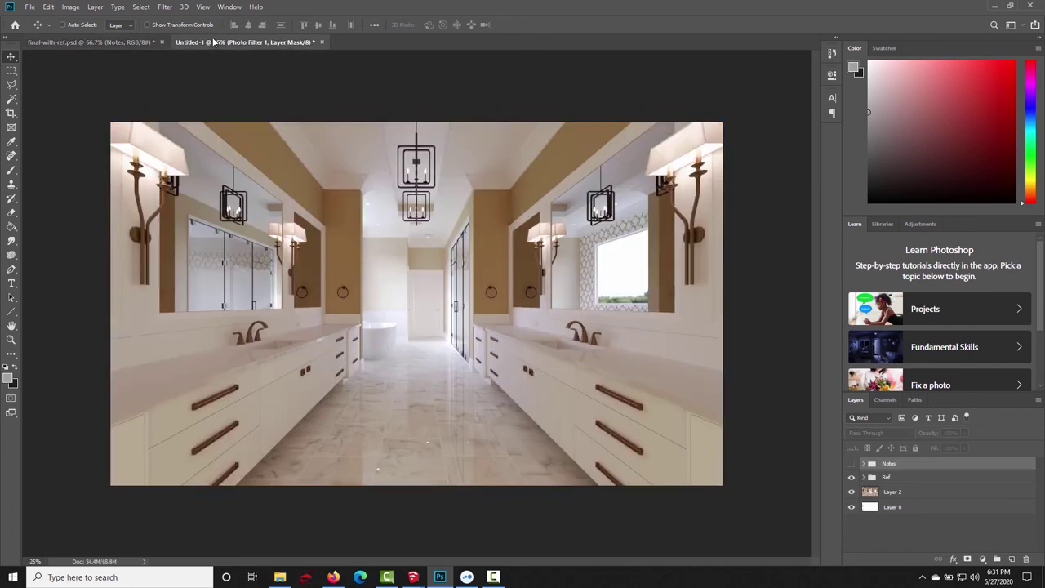
pyautogui.click(112, 45)
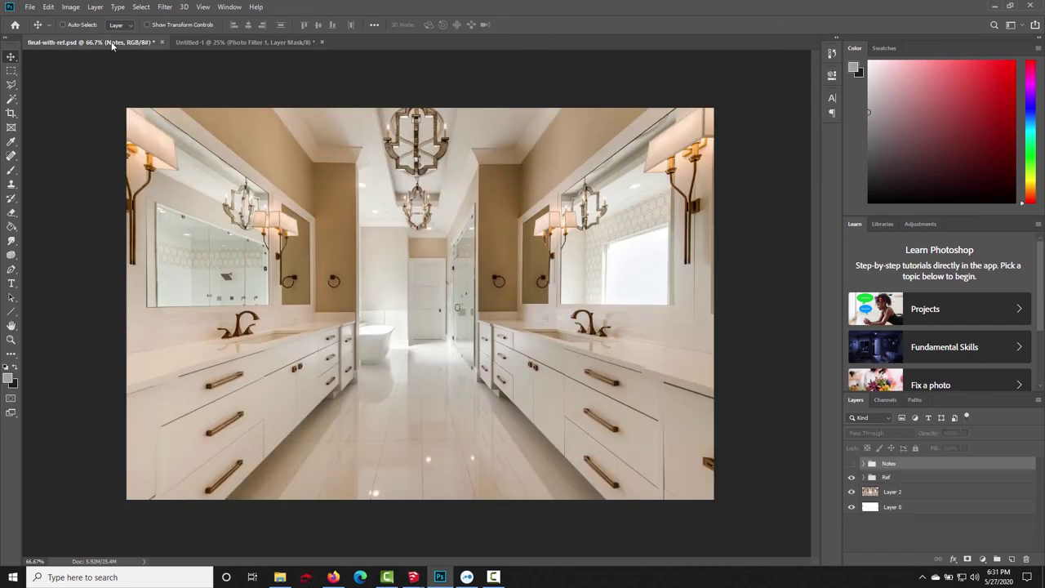
pyautogui.click(200, 40)
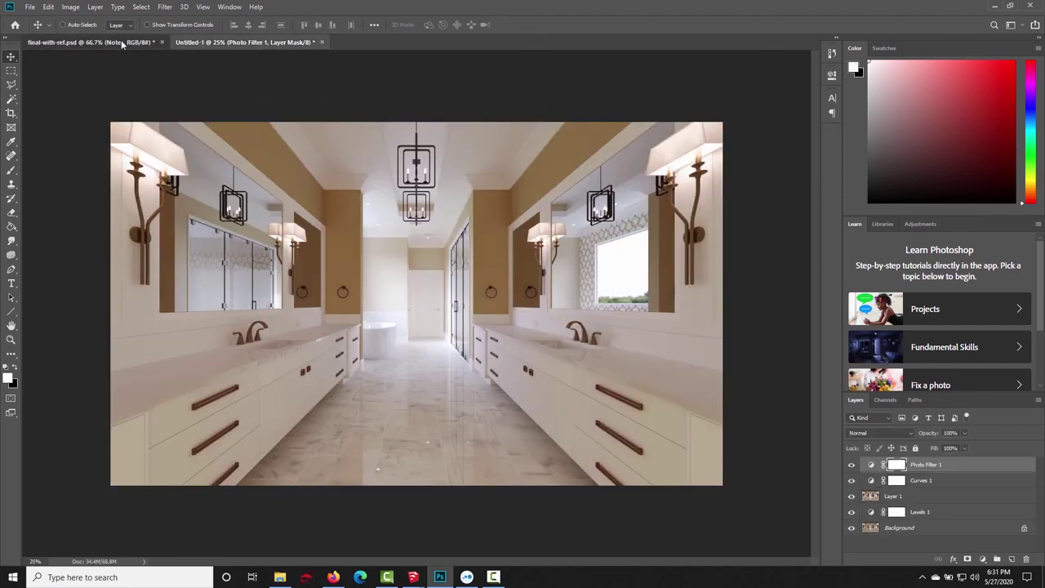
pyautogui.click(120, 40)
pyautogui.click(216, 43)
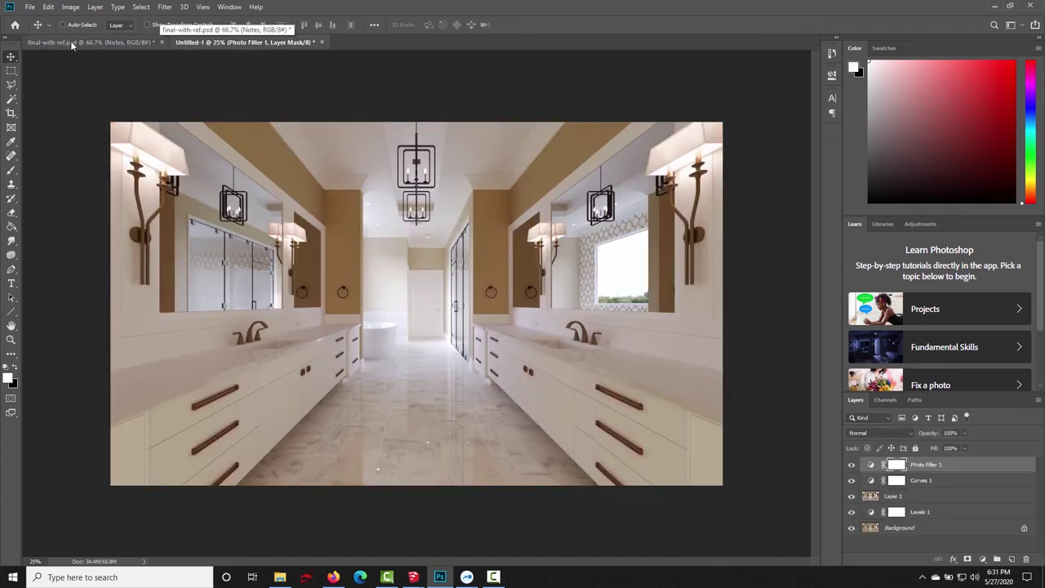
pyautogui.click(131, 44)
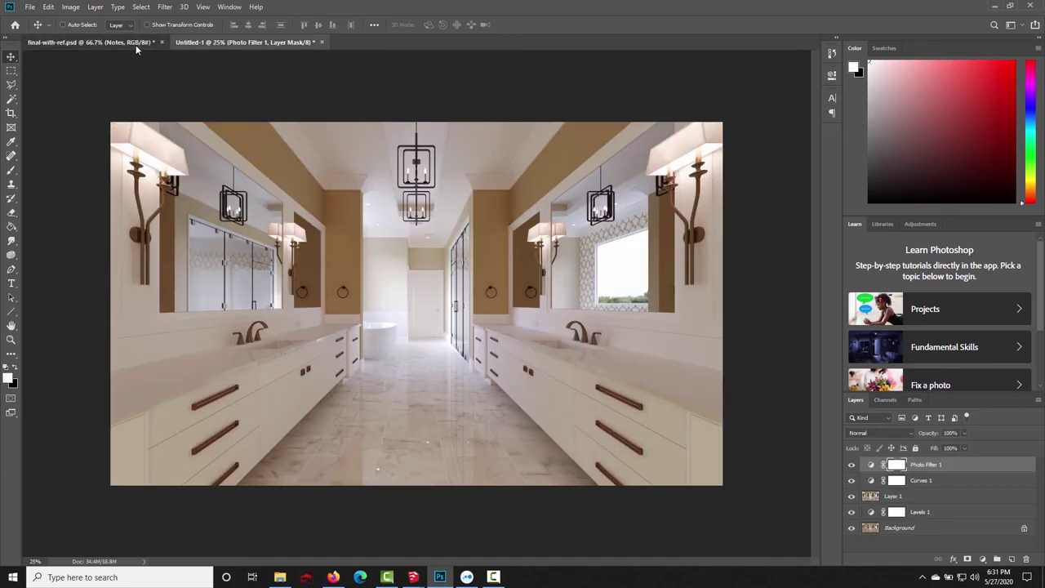
# - Marquee the cabinet end and bathtub area in the reference photo and in the render to compare the same region
pyautogui.click(10, 71)
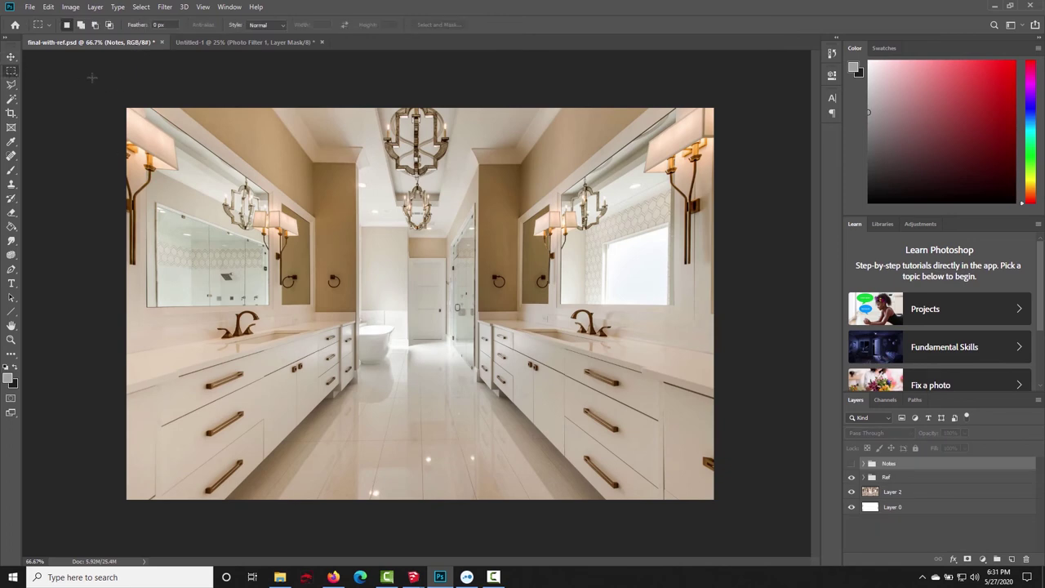
pyautogui.moveTo(80, 107); pyautogui.dragTo(313, 253)
pyautogui.hotkey('ctrl', 'd')
pyautogui.moveTo(305, 299); pyautogui.dragTo(381, 423)
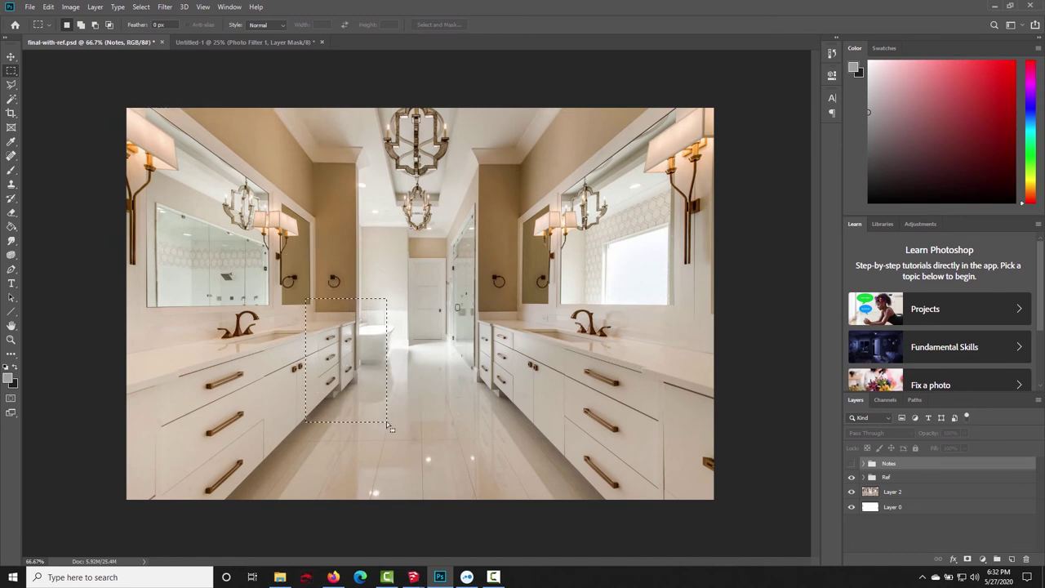
pyautogui.click(233, 41)
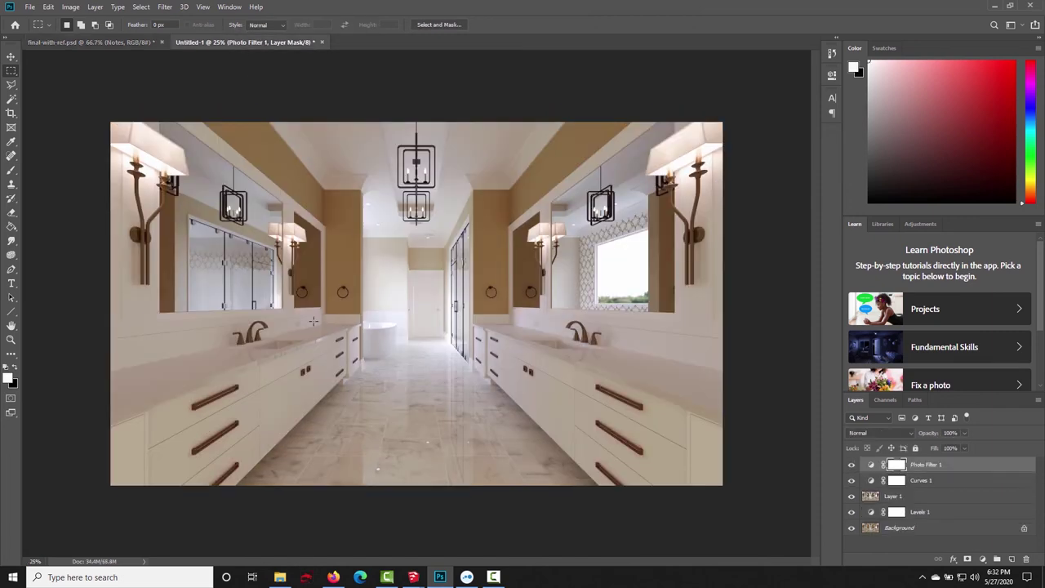
pyautogui.moveTo(312, 318); pyautogui.dragTo(382, 405)
# - Copy the whole merged image in Untitled-1 and paste it as a new layer above Photo Filter 1
pyautogui.hotkey('ctrl', '+')
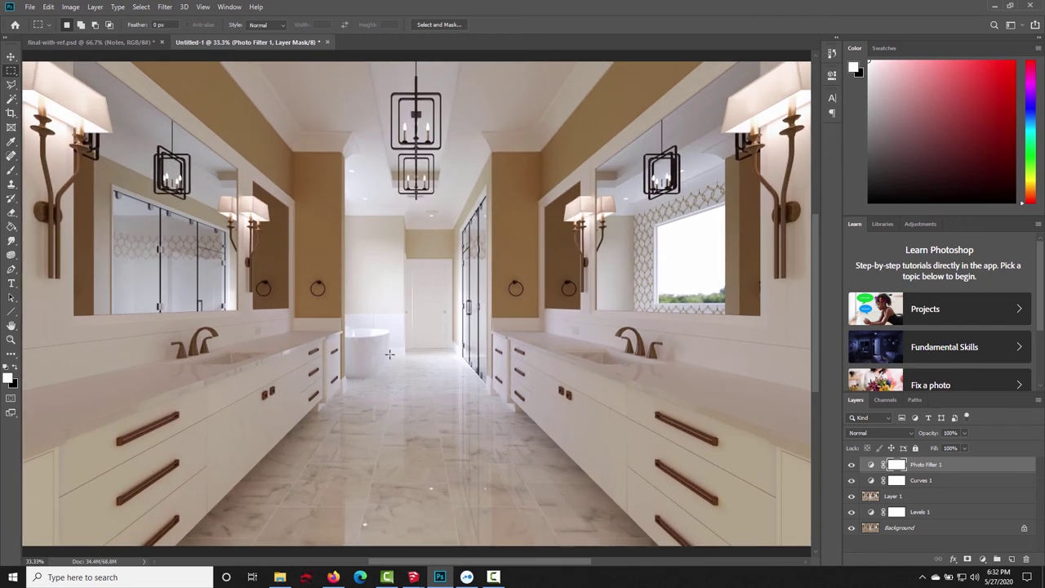
pyautogui.hotkey('ctrl', '-')
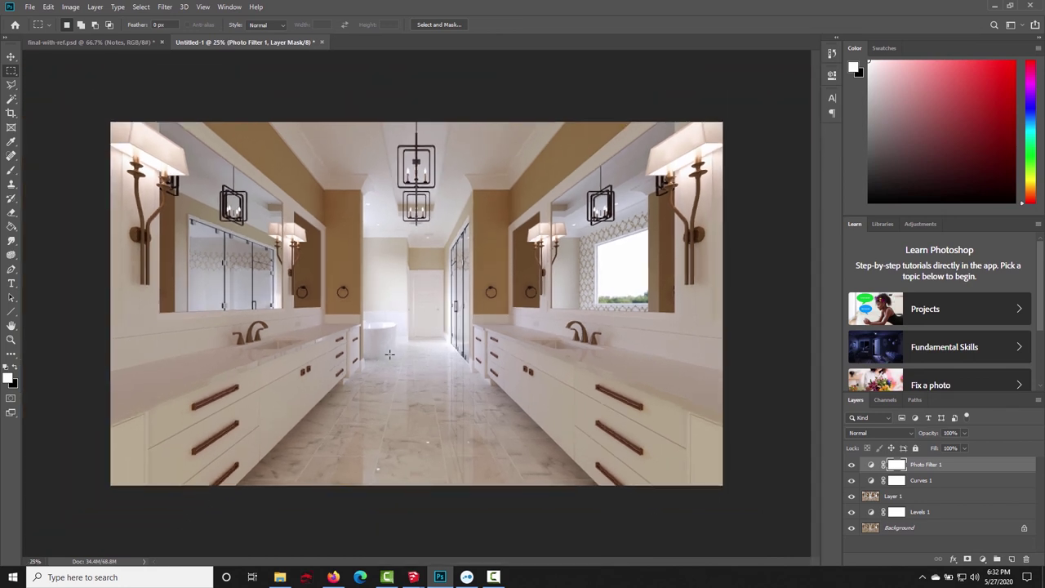
pyautogui.hotkey('ctrl', 'a')
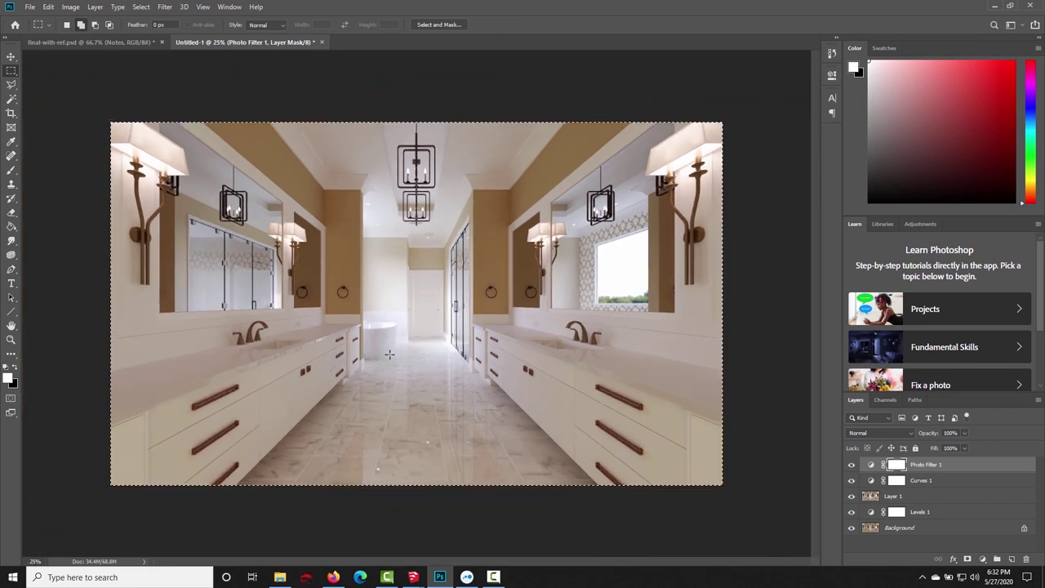
pyautogui.hotkey('ctrl', 'shift', 'c')
pyautogui.hotkey('ctrl', 'v')
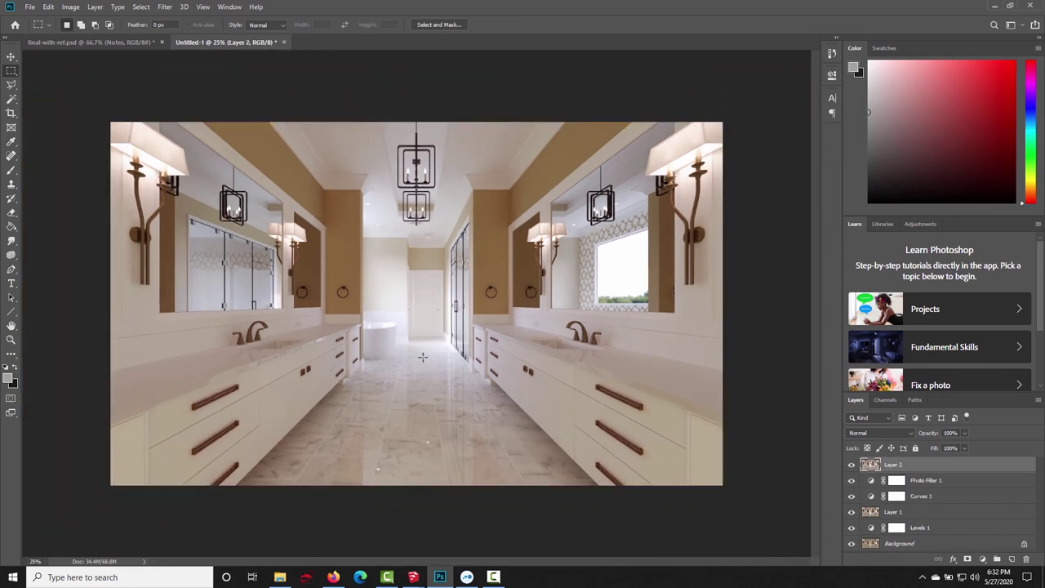
# - Start an Unsharp Mask on Layer 2 with the bathtub area at 100% and set the radius to 1.5 pixels
pyautogui.hotkey('ctrl', '+')
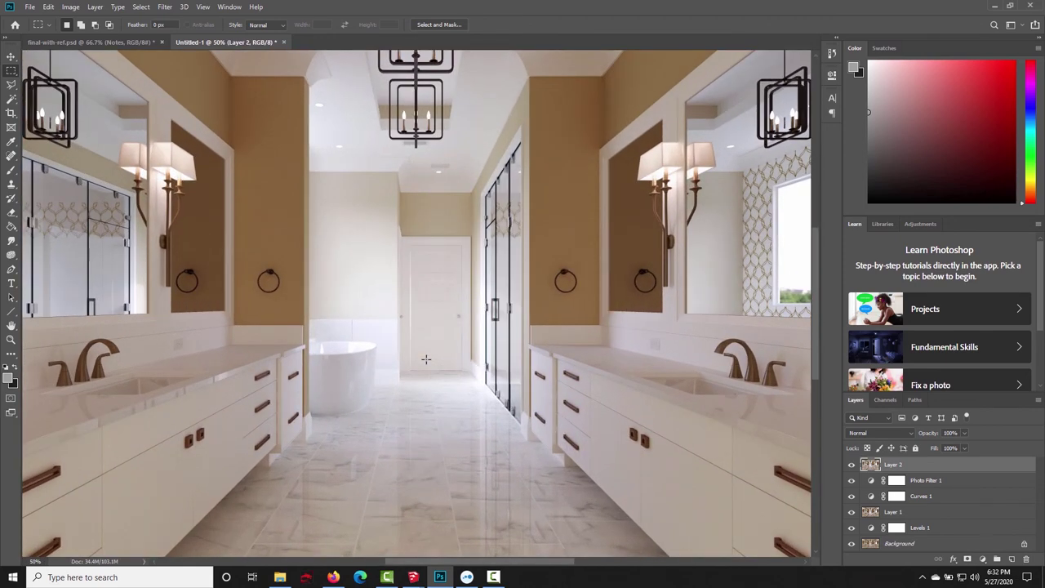
pyautogui.hotkey('ctrl', '+')
pyautogui.hotkey('ctrl', '+')
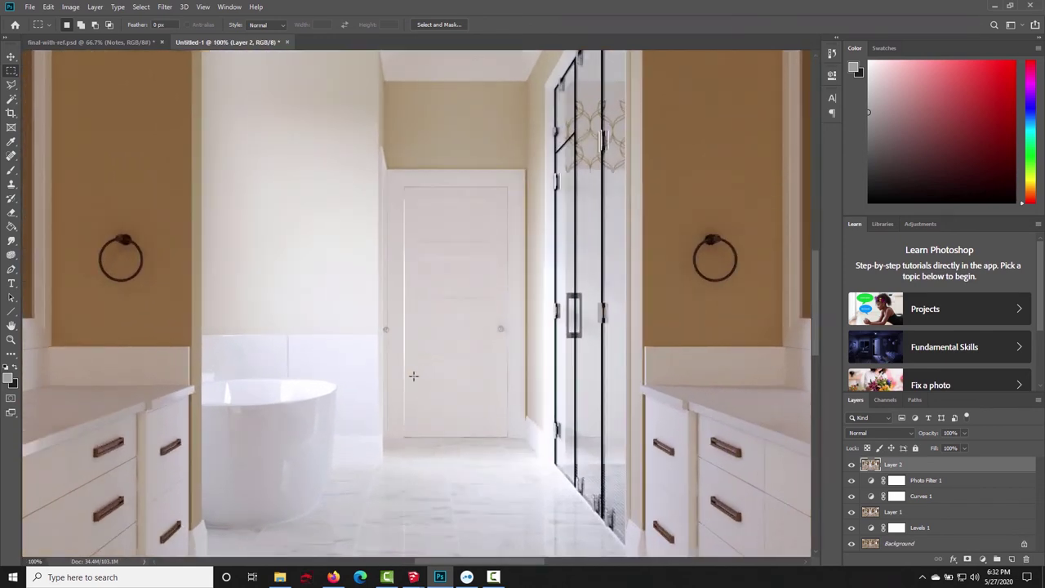
pyautogui.moveTo(326, 436); pyautogui.dragTo(577, 366)
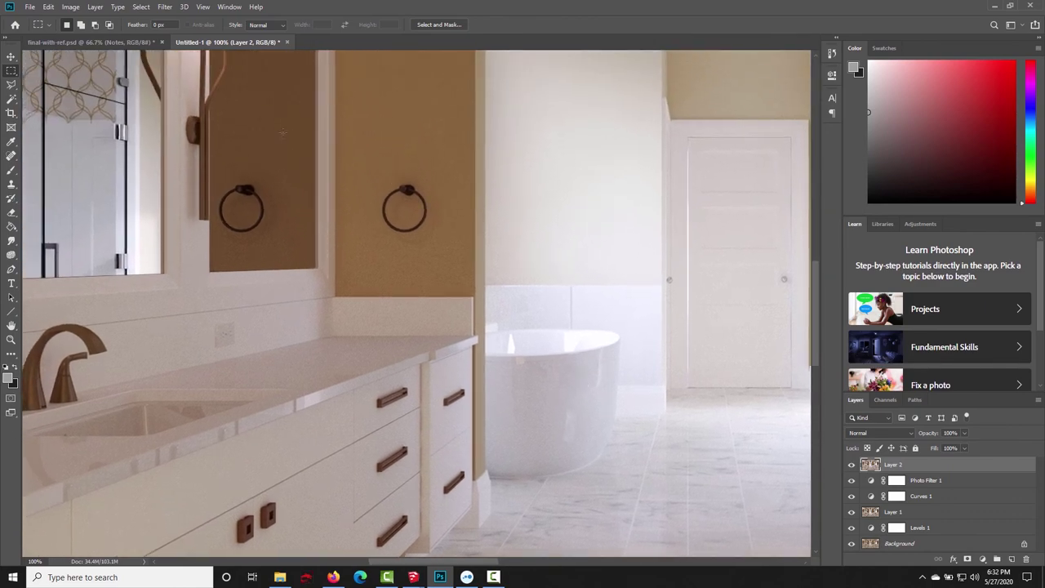
pyautogui.click(161, 7)
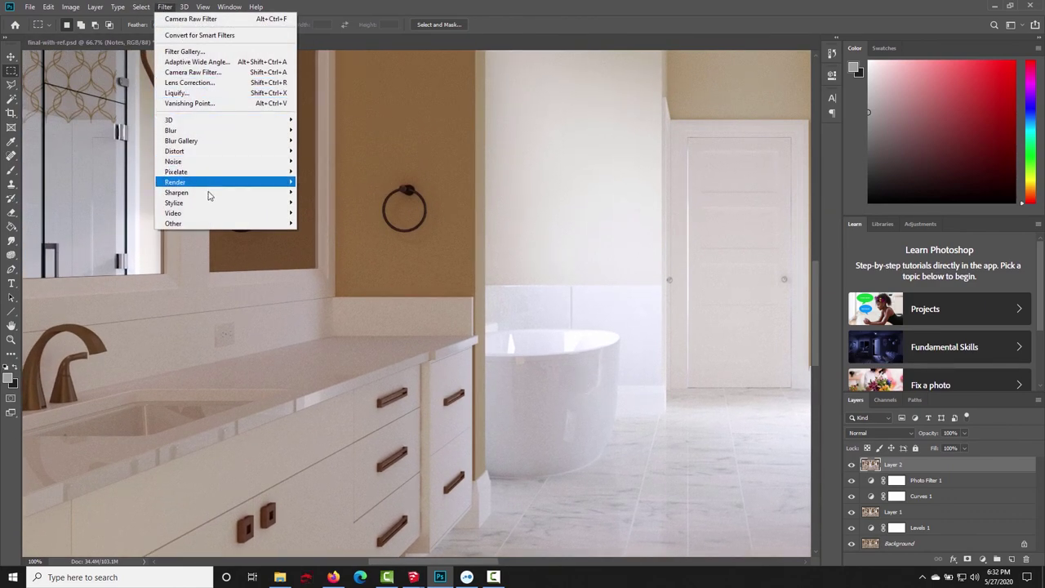
pyautogui.moveTo(210, 192)
pyautogui.click(328, 243)
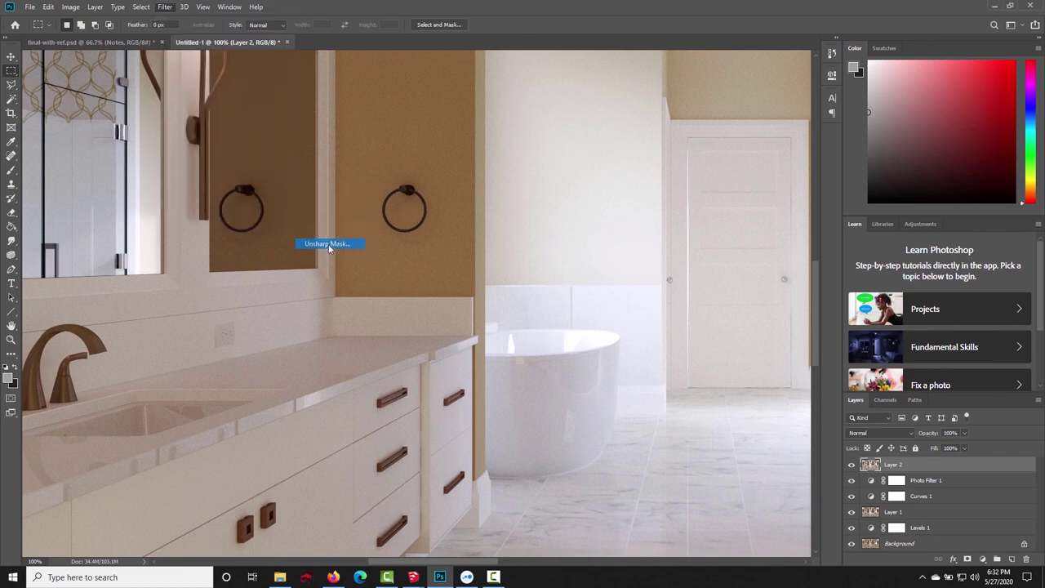
pyautogui.moveTo(728, 225); pyautogui.dragTo(721, 225)
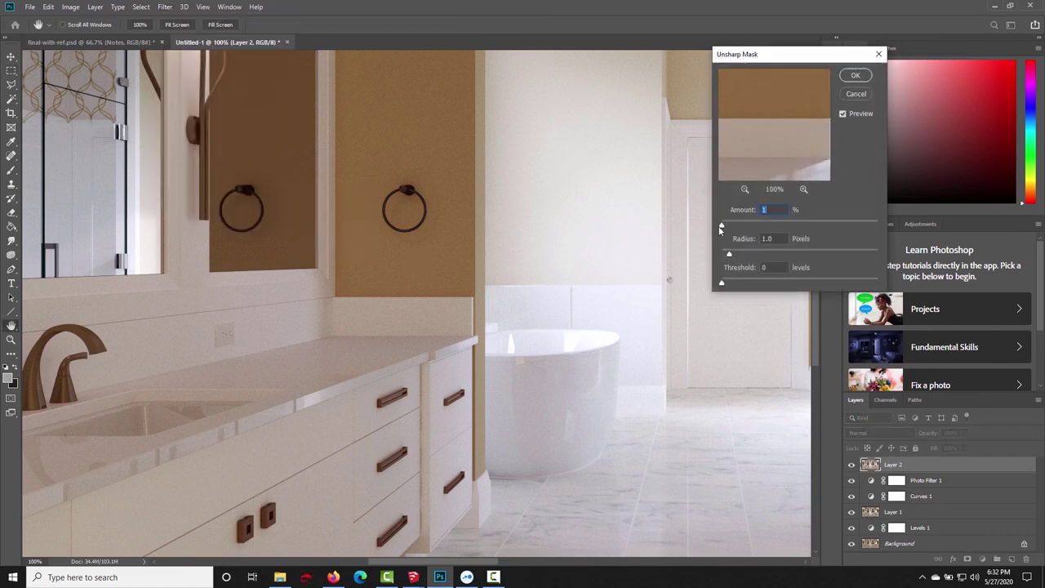
pyautogui.click(774, 240)
pyautogui.write('1.5')
# - Try an Unsharp Mask amount of 187% to preview much stronger sharpening on the bathroom render
pyautogui.moveTo(720, 224); pyautogui.dragTo(869, 199)
pyautogui.moveTo(777, 225); pyautogui.dragTo(844, 221)
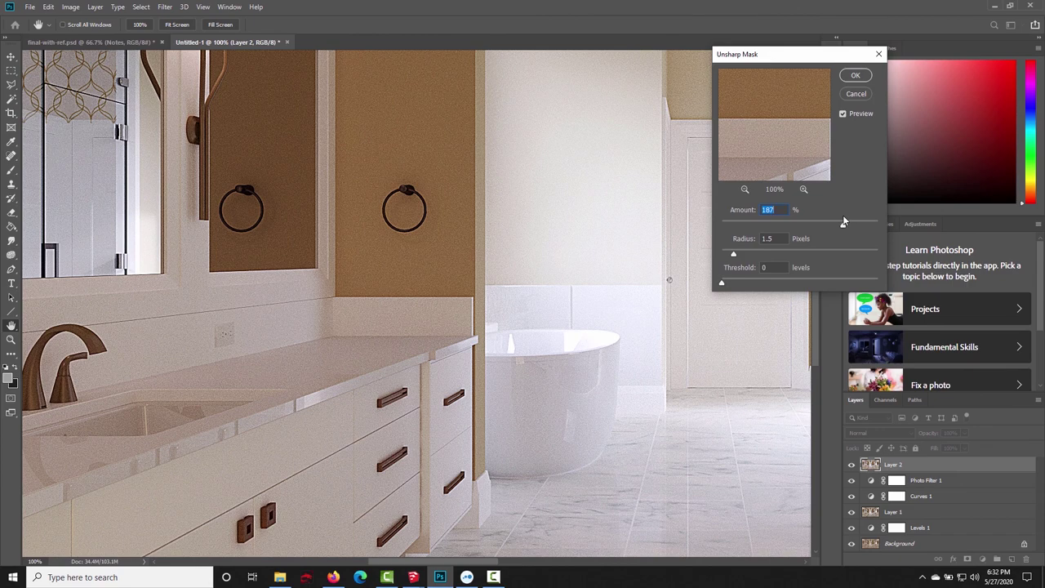
pyautogui.moveTo(843, 221); pyautogui.dragTo(717, 221)
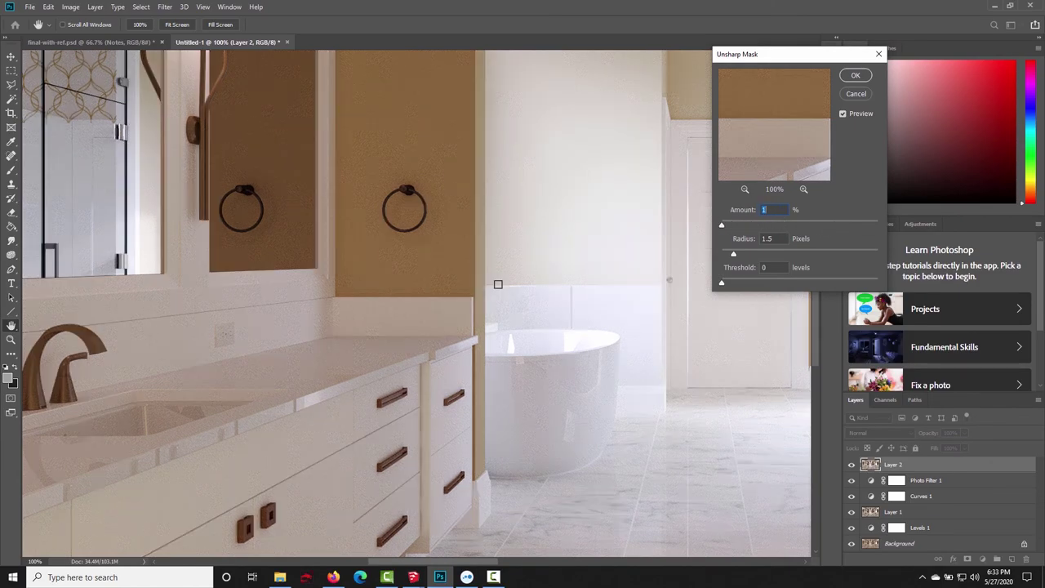
# - Set the Unsharp Mask amount to 25% and apply the sharpening to Layer 2
pyautogui.hotkey('ctrl', '-')
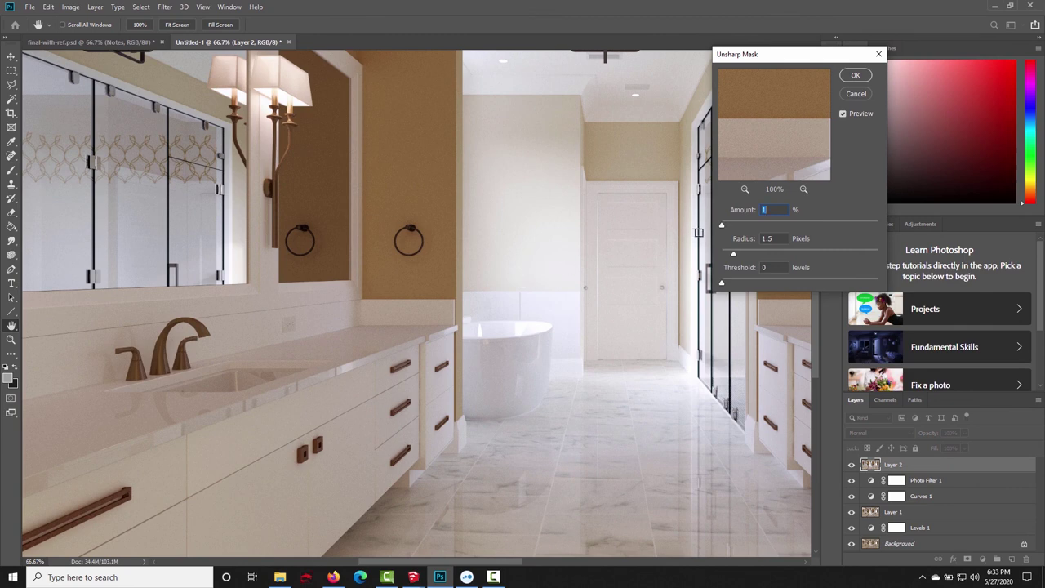
pyautogui.write('25')
pyautogui.moveTo(742, 226); pyautogui.dragTo(741, 227)
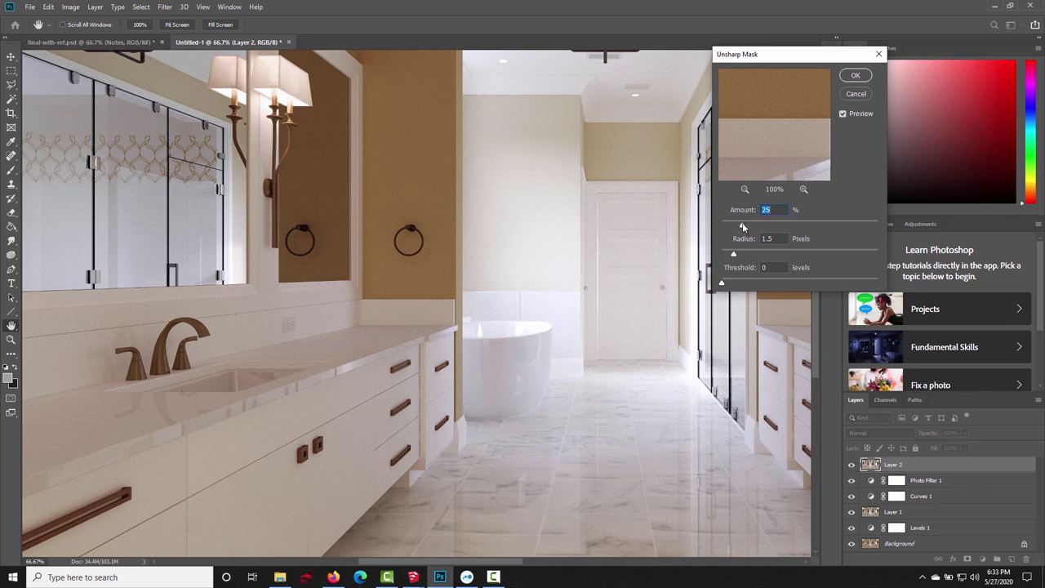
pyautogui.click(854, 75)
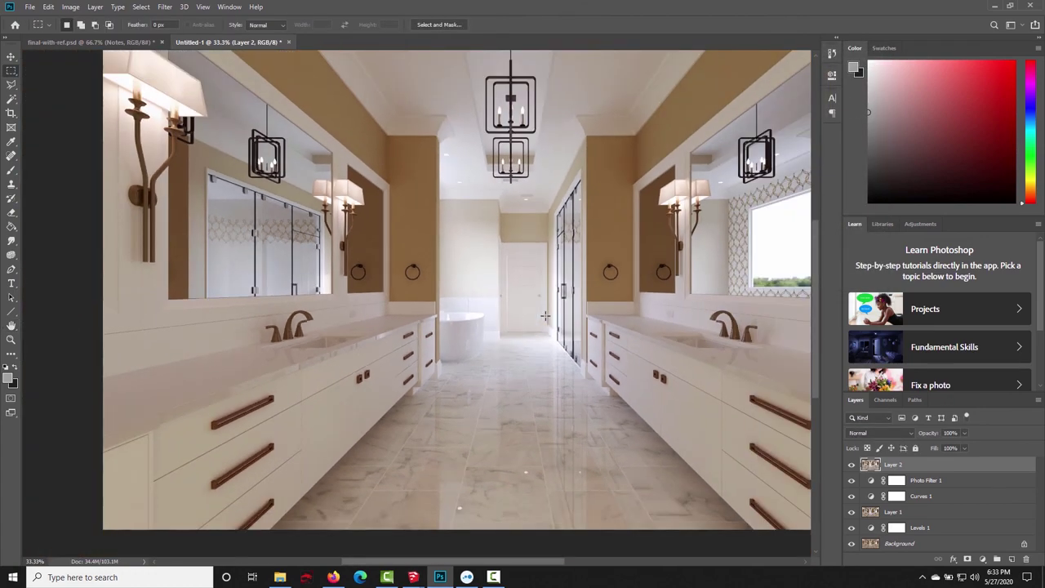
# - Compare the sharpened render with the reference photo and clear the marquee selection in final-with-ref.psd
pyautogui.hotkey('ctrl', '-')
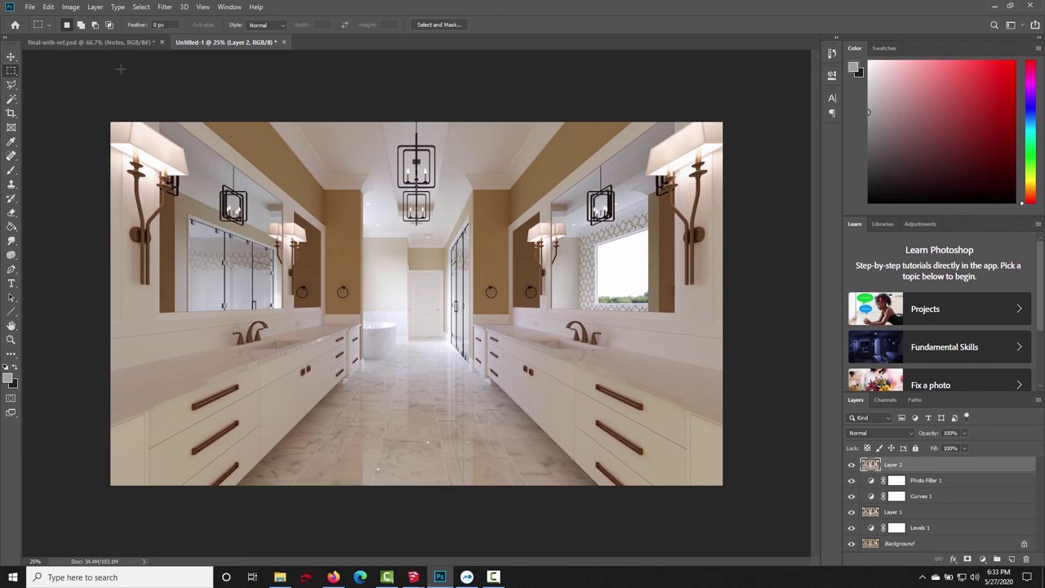
pyautogui.click(117, 46)
pyautogui.click(203, 43)
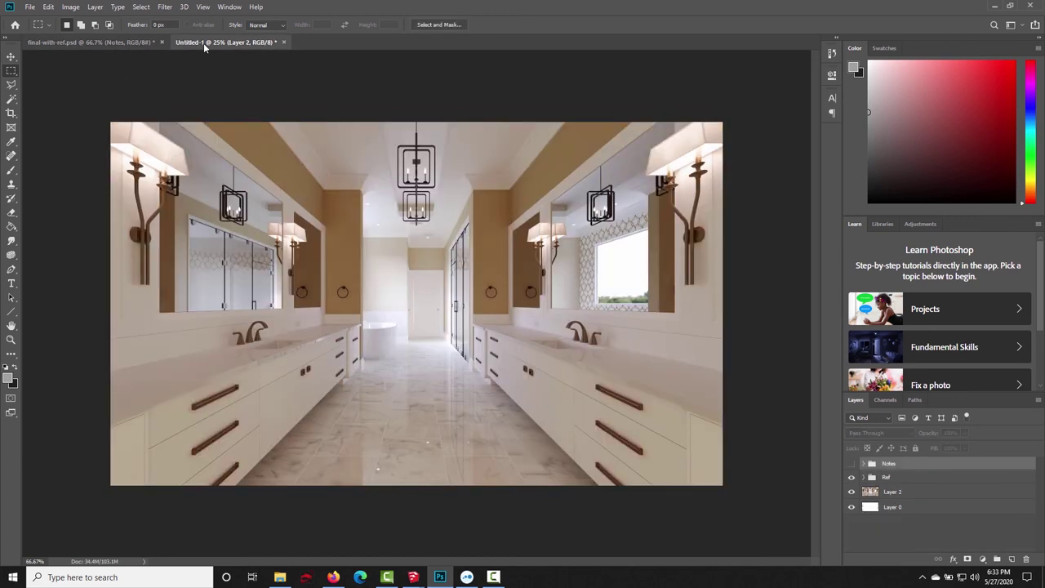
pyautogui.click(106, 43)
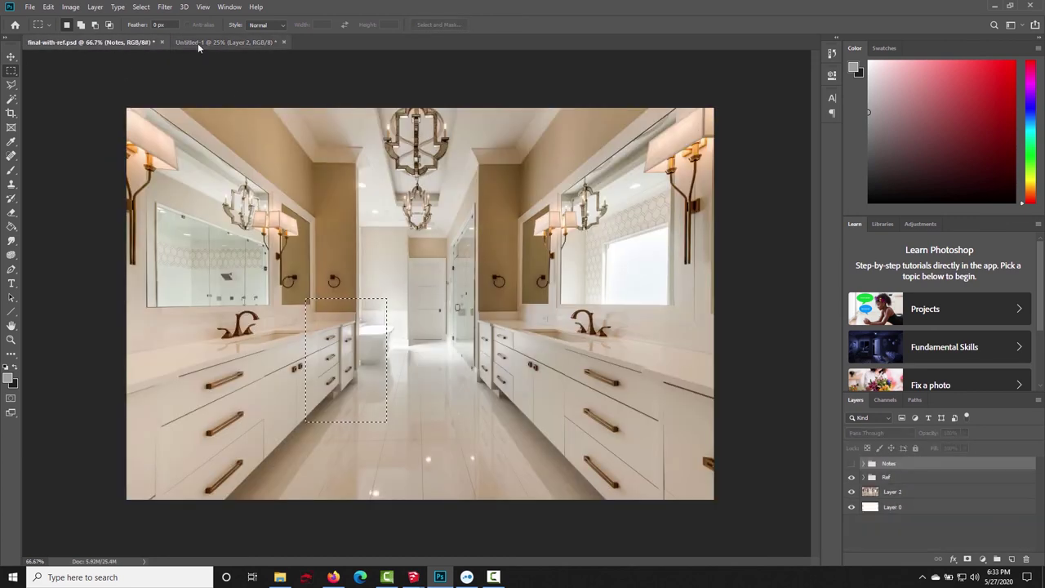
pyautogui.hotkey('ctrl', 'd')
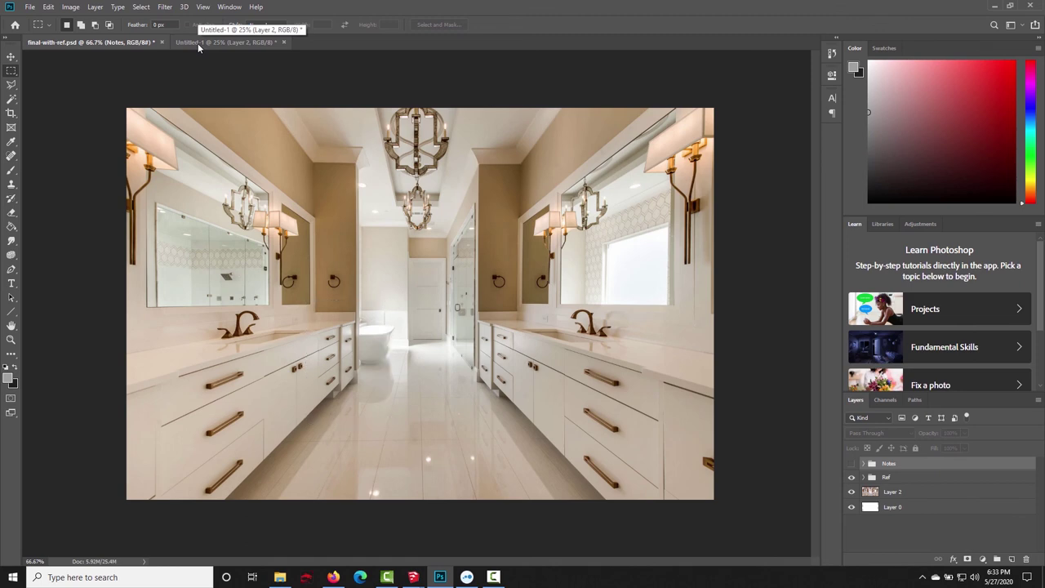
pyautogui.click(198, 43)
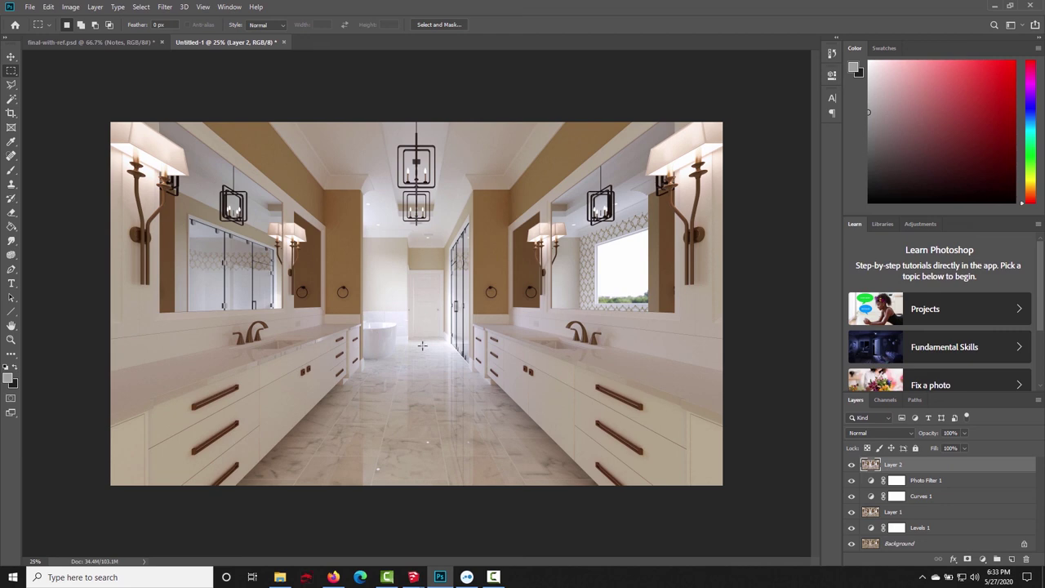
# - Hide Layer 2, Photo Filter 1, Curves 1, Layer 1 and Levels 1 so only the original Background render shows
pyautogui.click(852, 464)
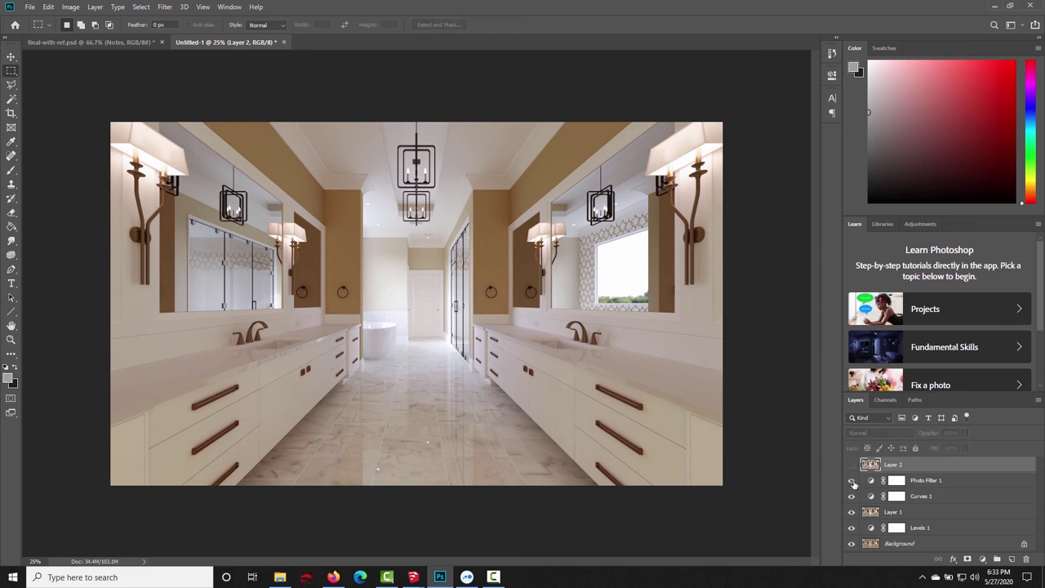
pyautogui.click(851, 480)
pyautogui.click(851, 496)
pyautogui.click(851, 511)
pyautogui.click(851, 528)
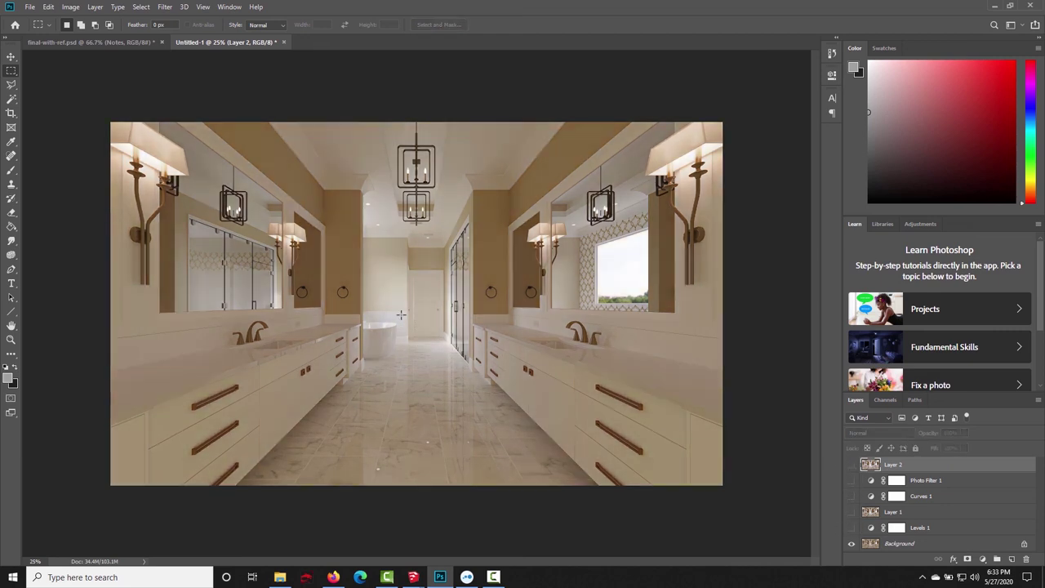
# - Toggle Layer 2's visibility to compare the finished bathroom image with the raw Background render, leaving Layer 2 shown
pyautogui.click(852, 464)
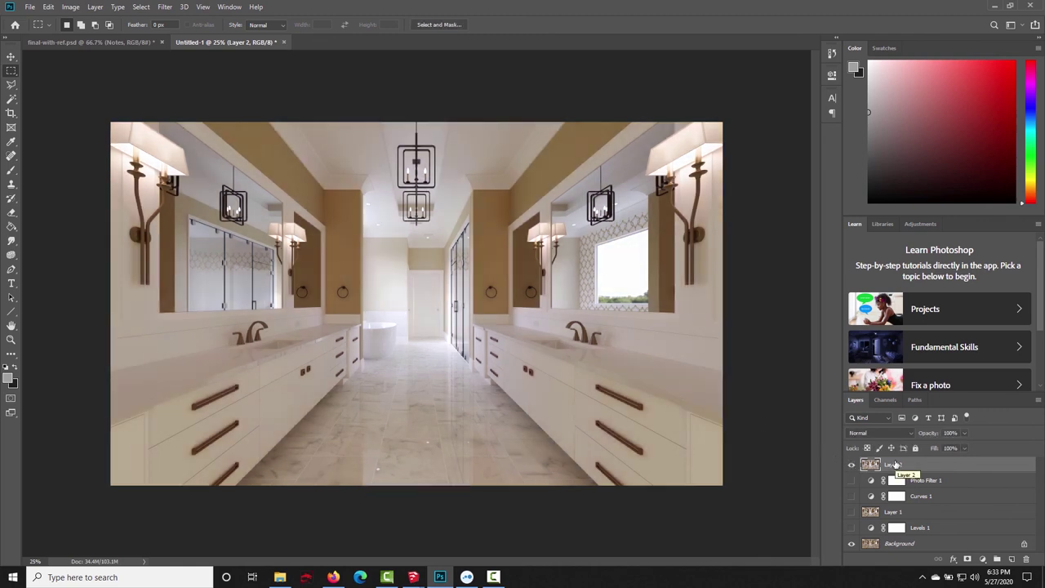
pyautogui.click(851, 466)
pyautogui.click(851, 466)
pyautogui.click(851, 466)
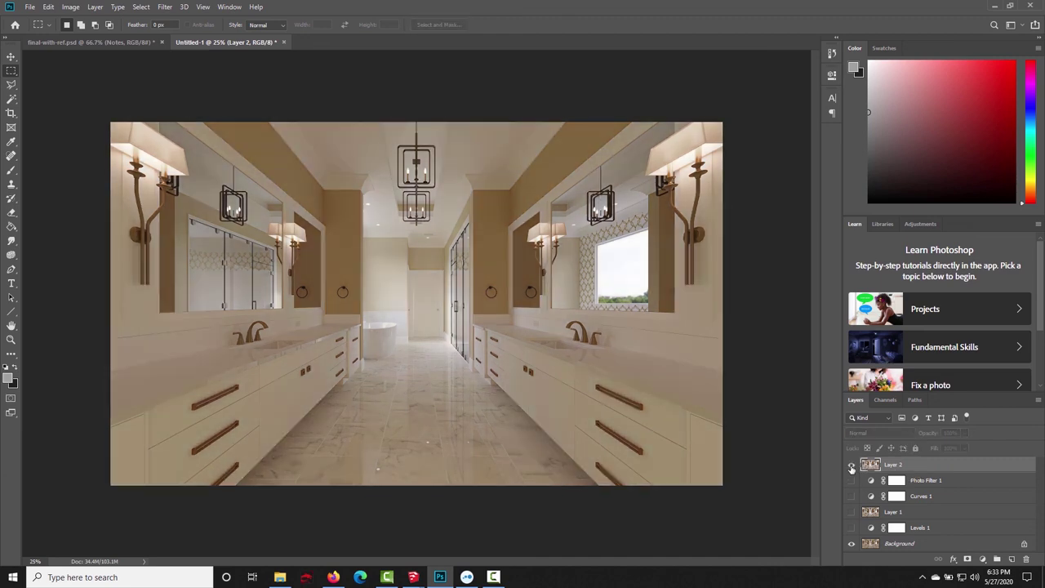
pyautogui.click(852, 466)
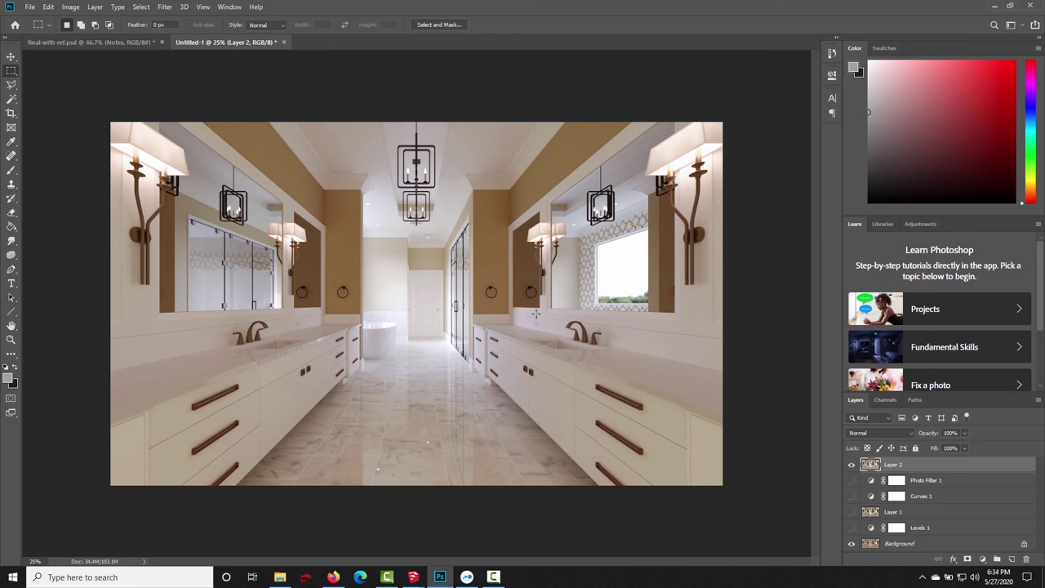
# - Hide the Ref group in final-with-ref.psd to view its render, and return to Untitled-1 for comparison
pyautogui.click(90, 42)
pyautogui.click(851, 477)
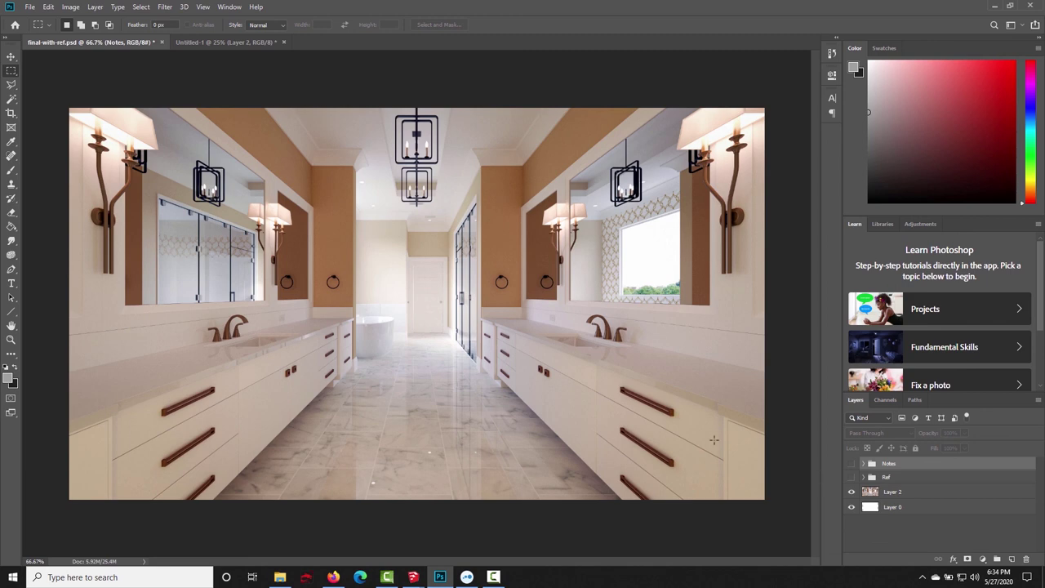
pyautogui.click(194, 45)
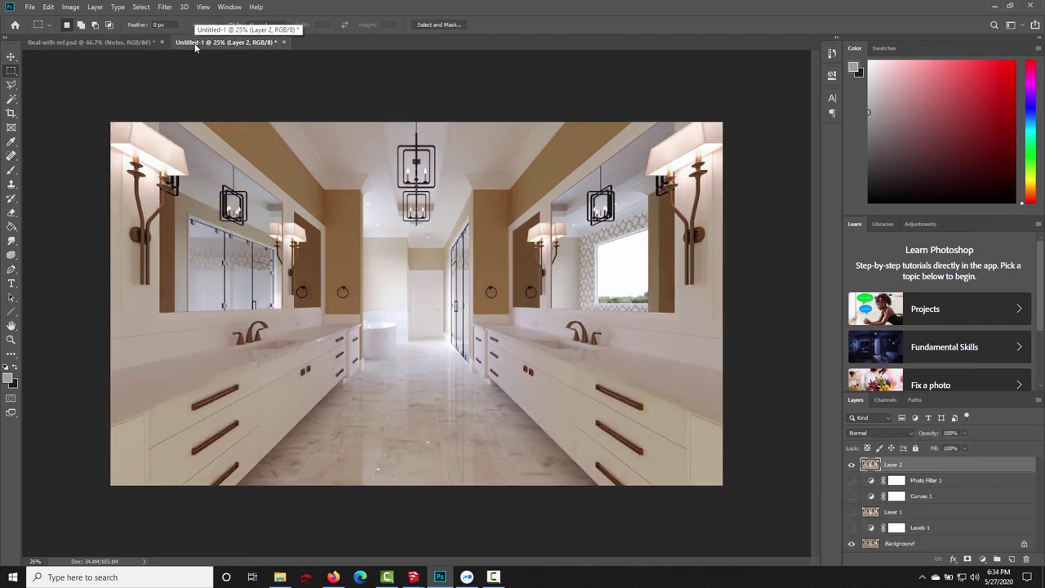